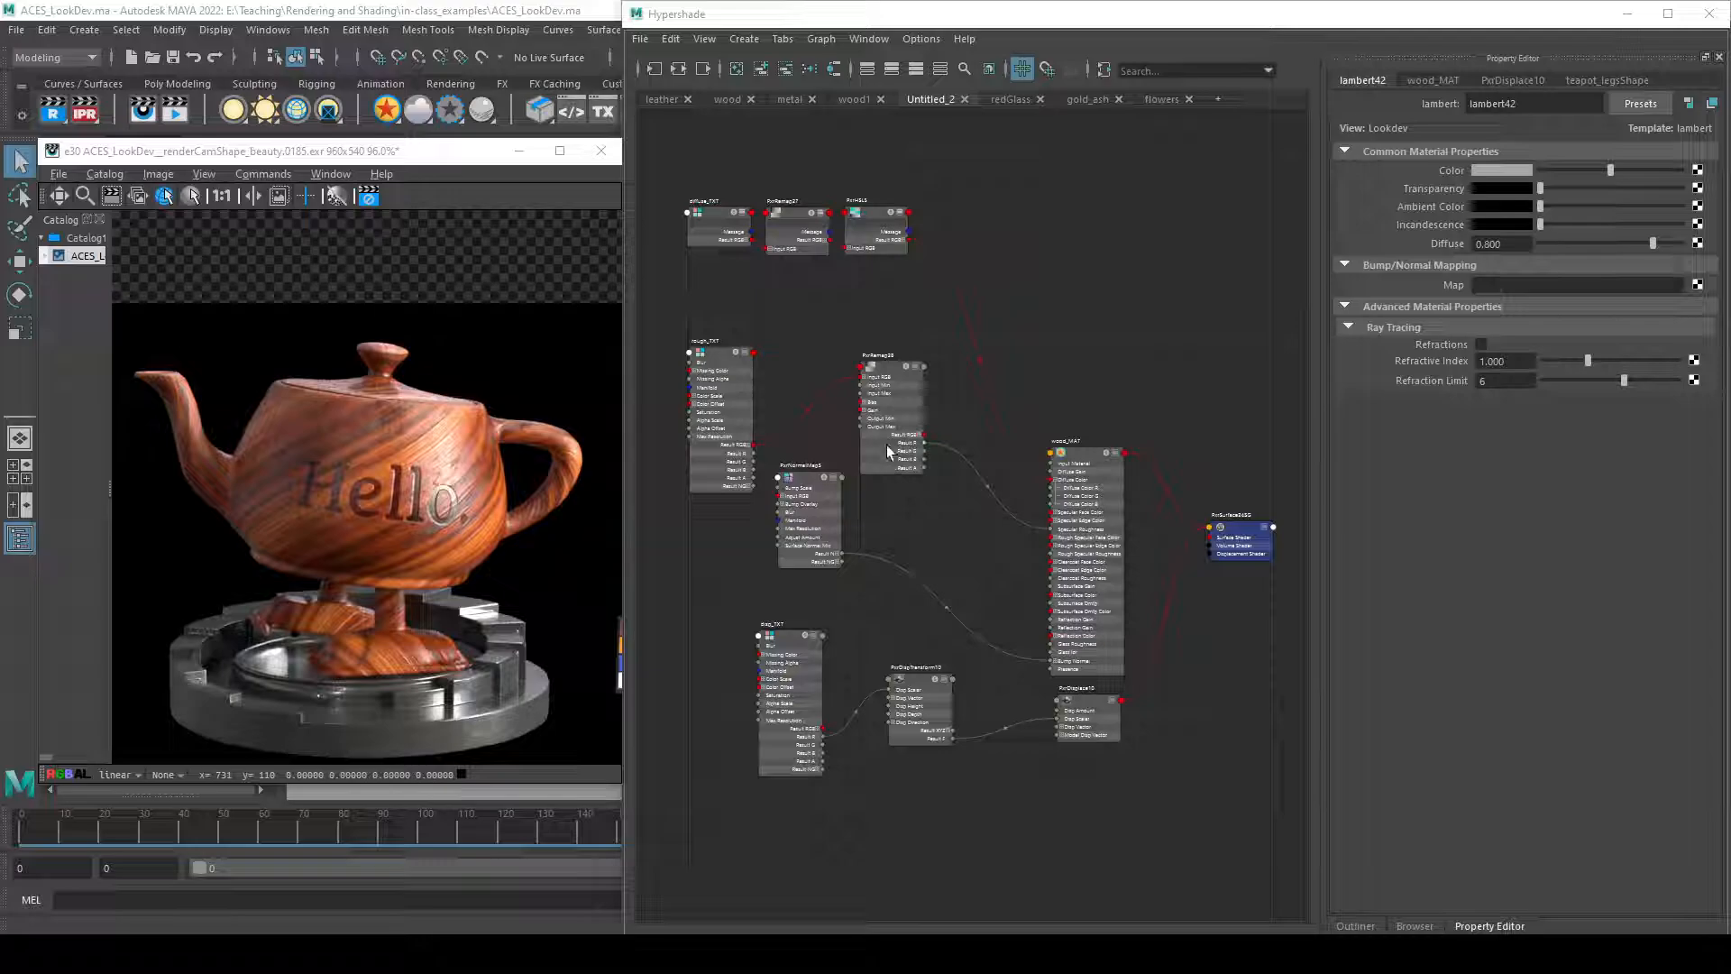
- Spread out the PxrRemap28, rough_TXT and PxrDisplace10 nodes in the completed wood shading network
mouse_move(874, 443)
left_mouse_down()
mouse_move(886, 505)
mouse_move(872, 406)
mouse_move(849, 430)
left_mouse_up()
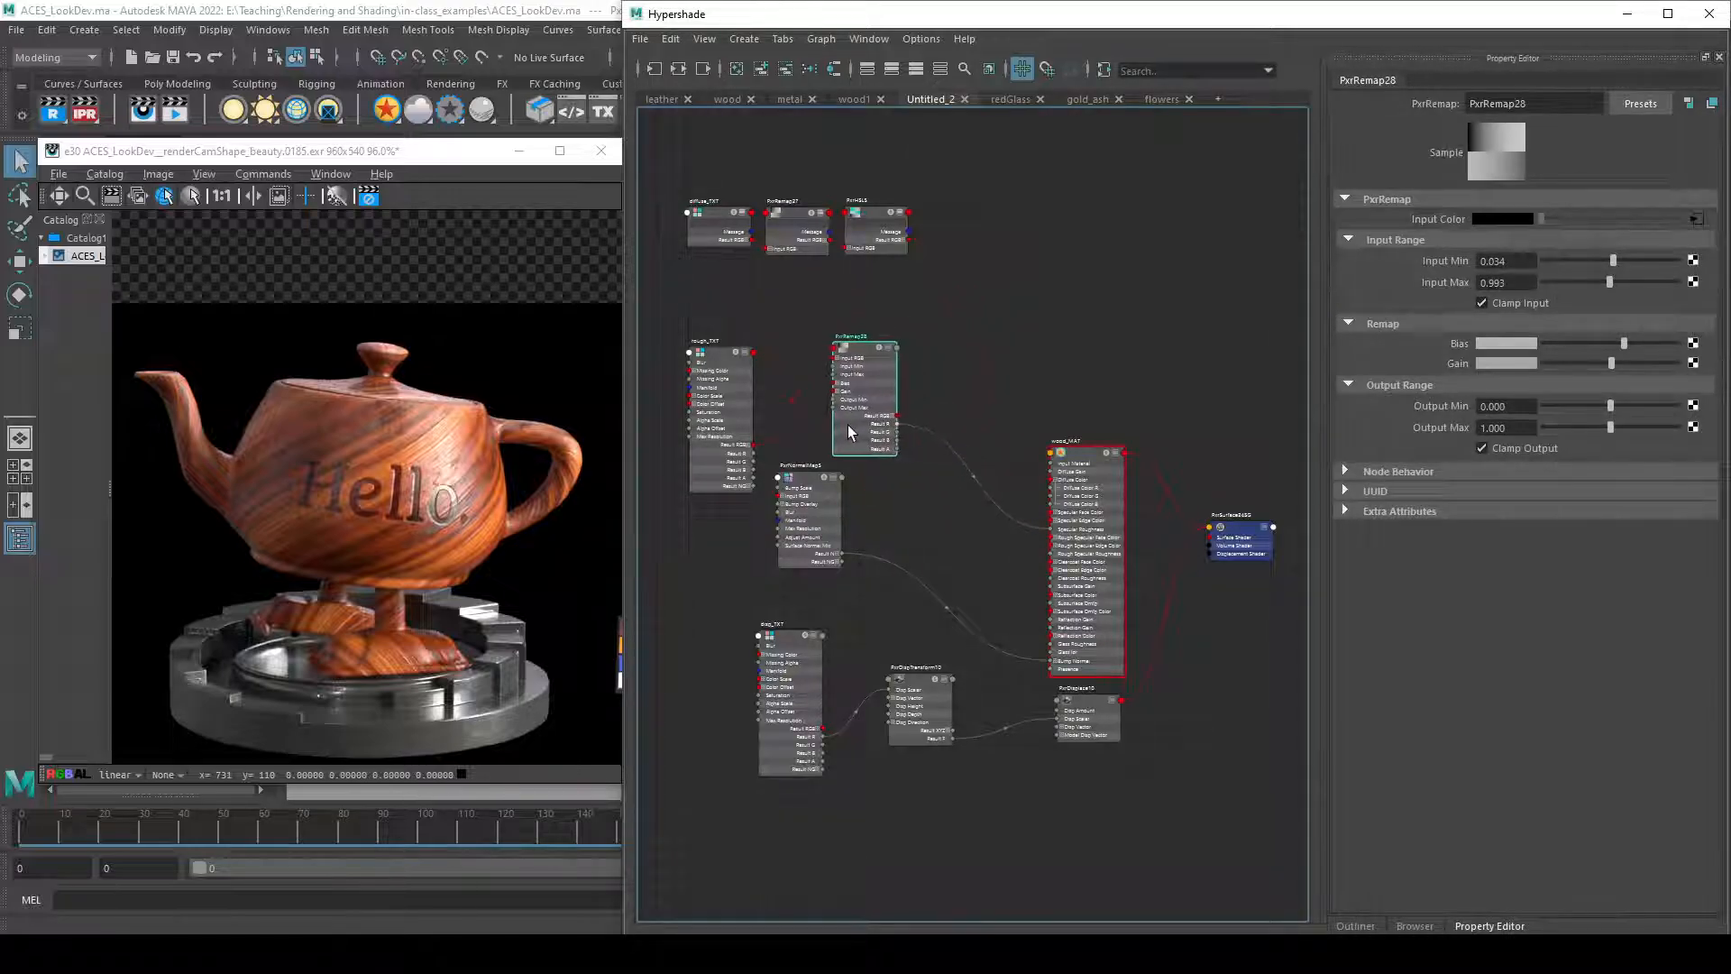
left_click_drag(716, 456, 763, 415)
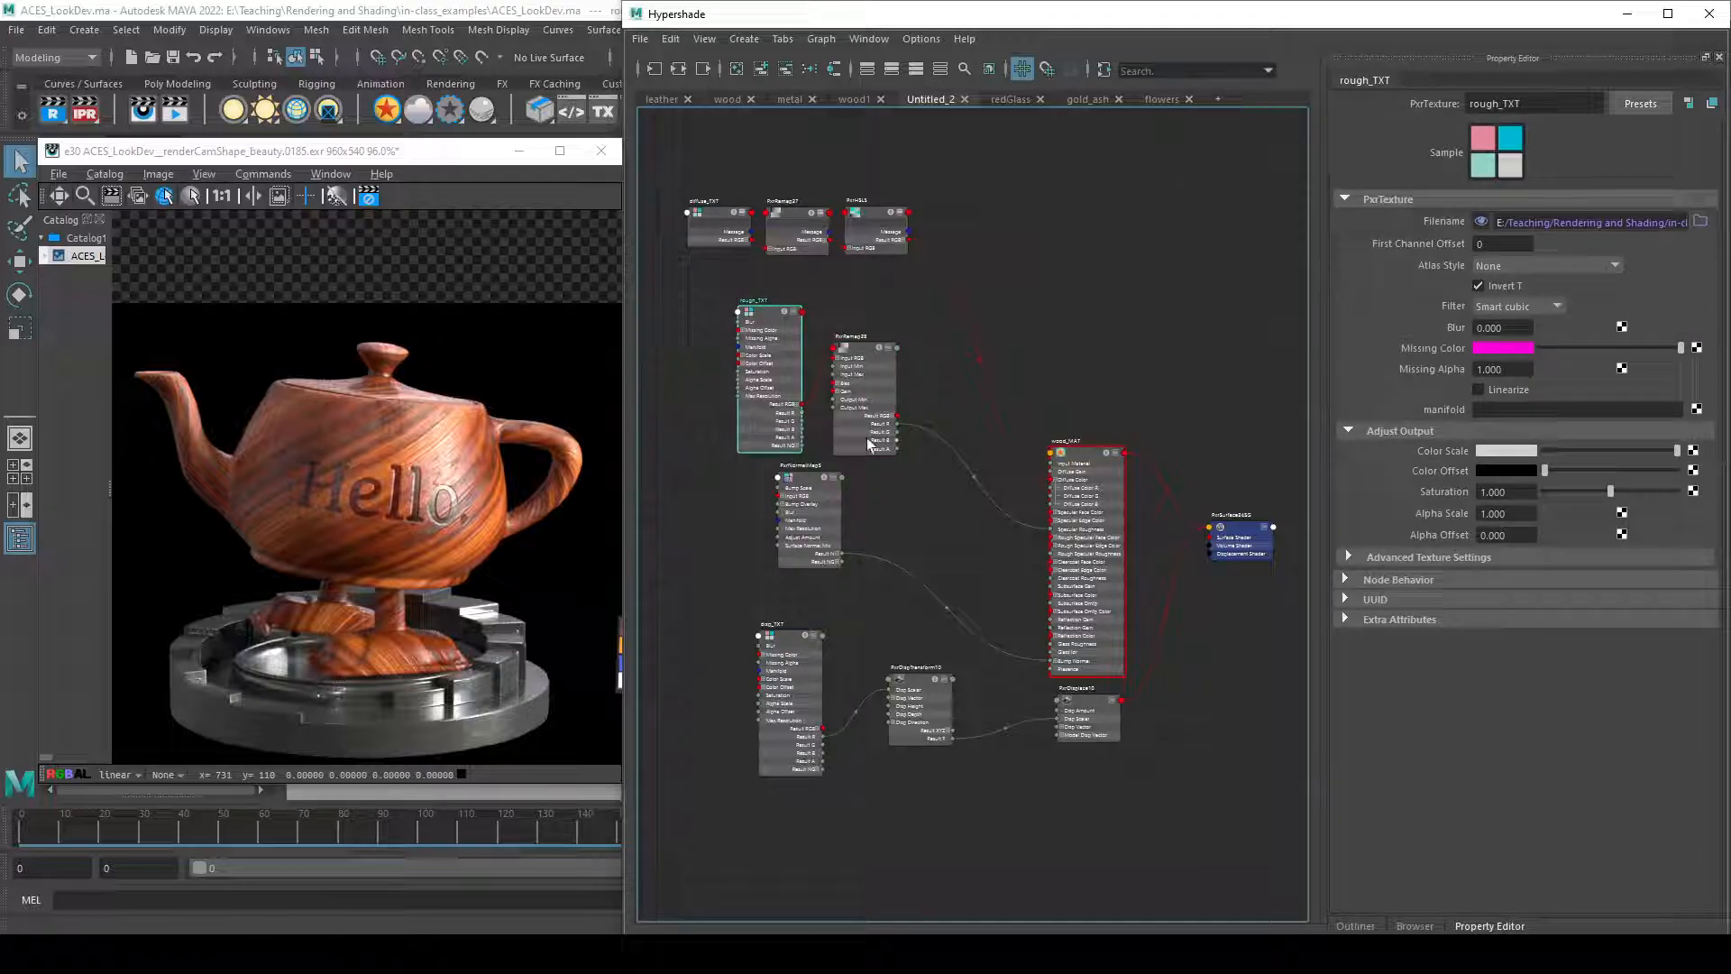
left_click_drag(923, 559, 1102, 723)
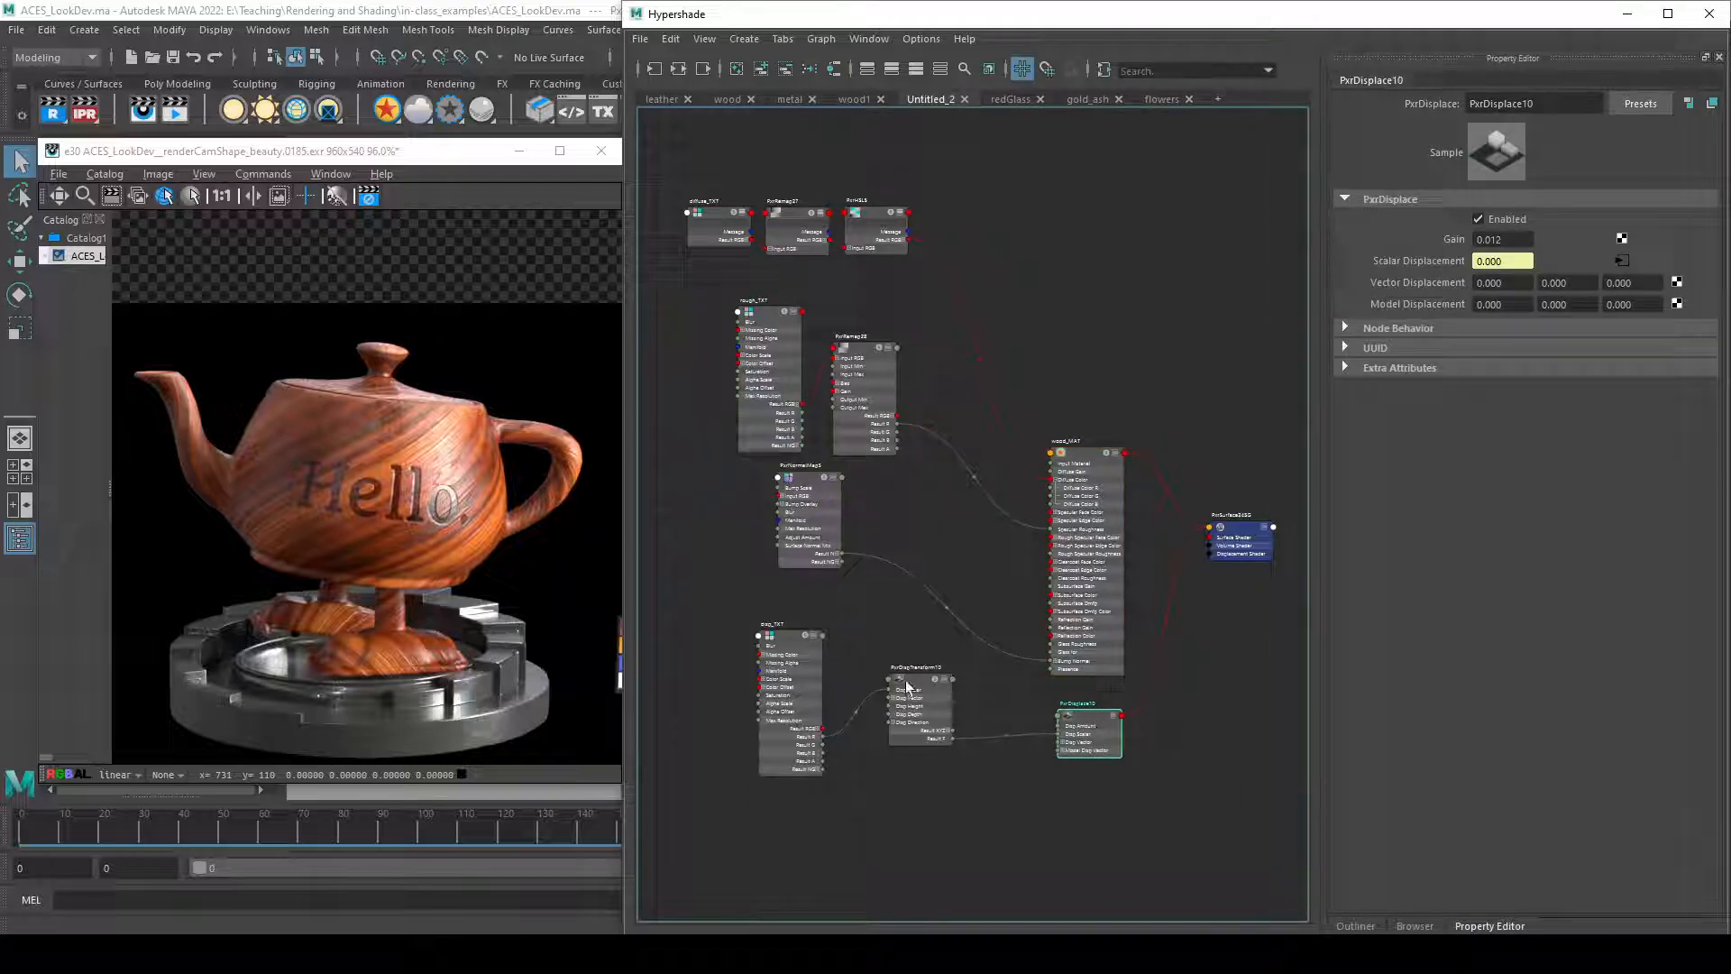
left_click_drag(907, 687, 910, 695)
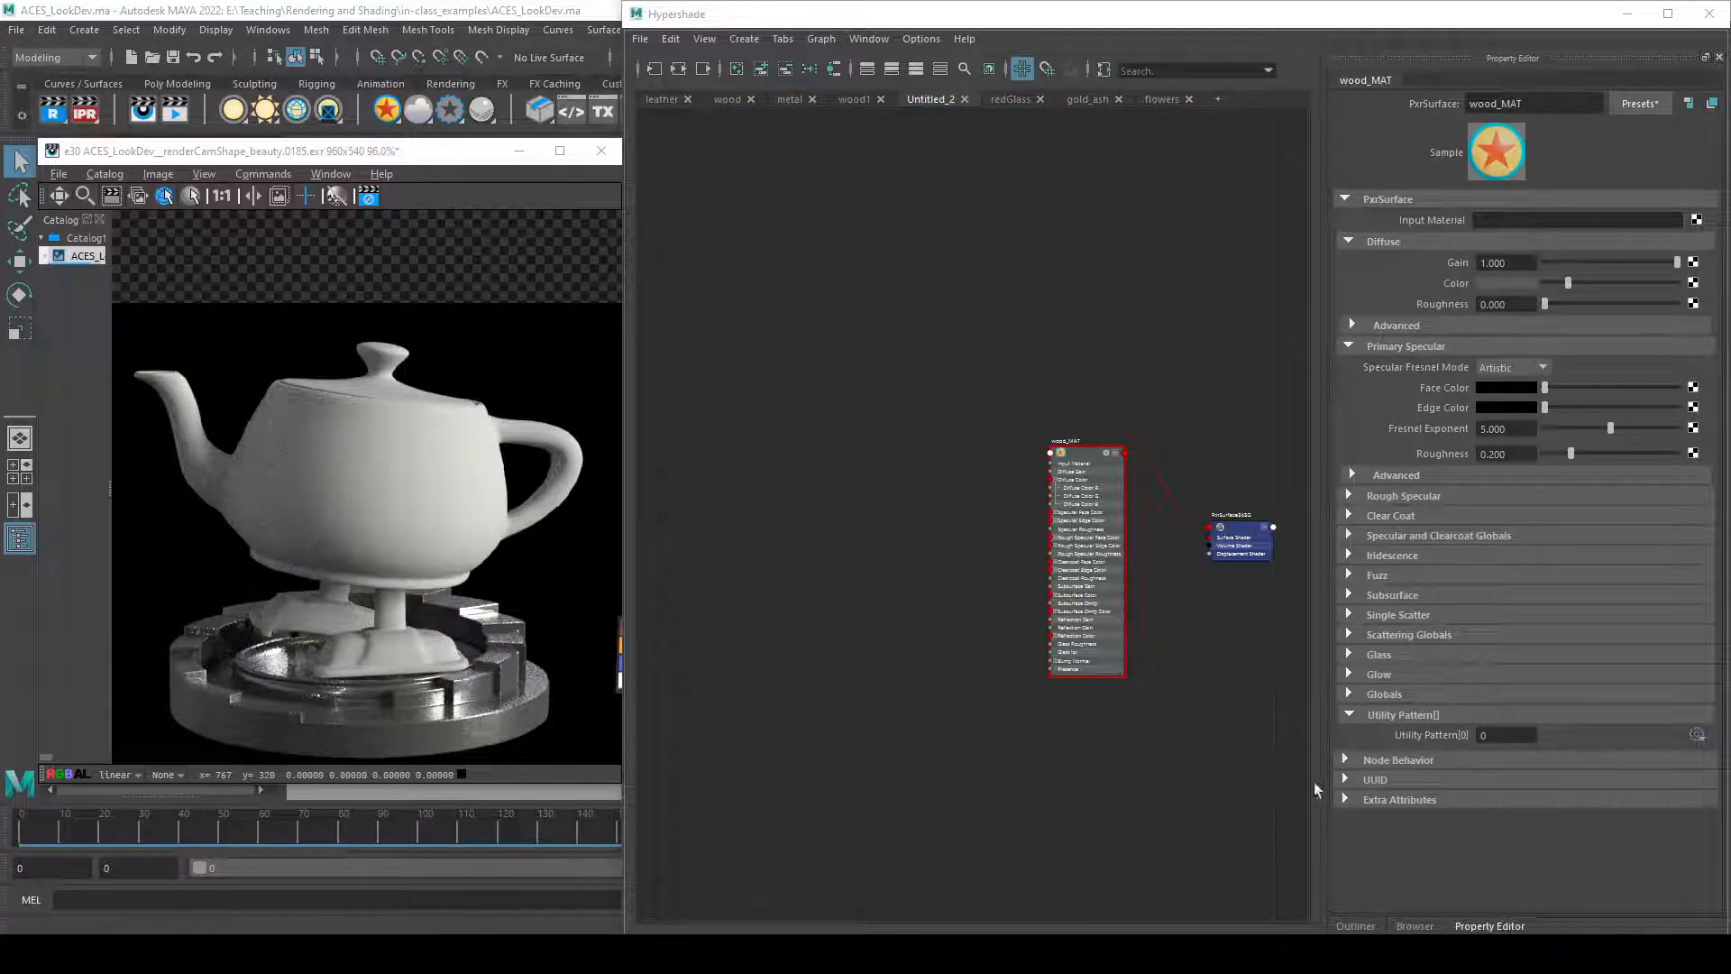
- Rename the shading group connected to wood_MAT as wood_SG and select it
scroll(973, 645, "up", 3)
middle_click_drag(973, 646, 771, 655, "alt")
scroll(771, 660, "down", 2)
scroll(793, 675, "up", 2)
scroll(811, 680, "down", 2)
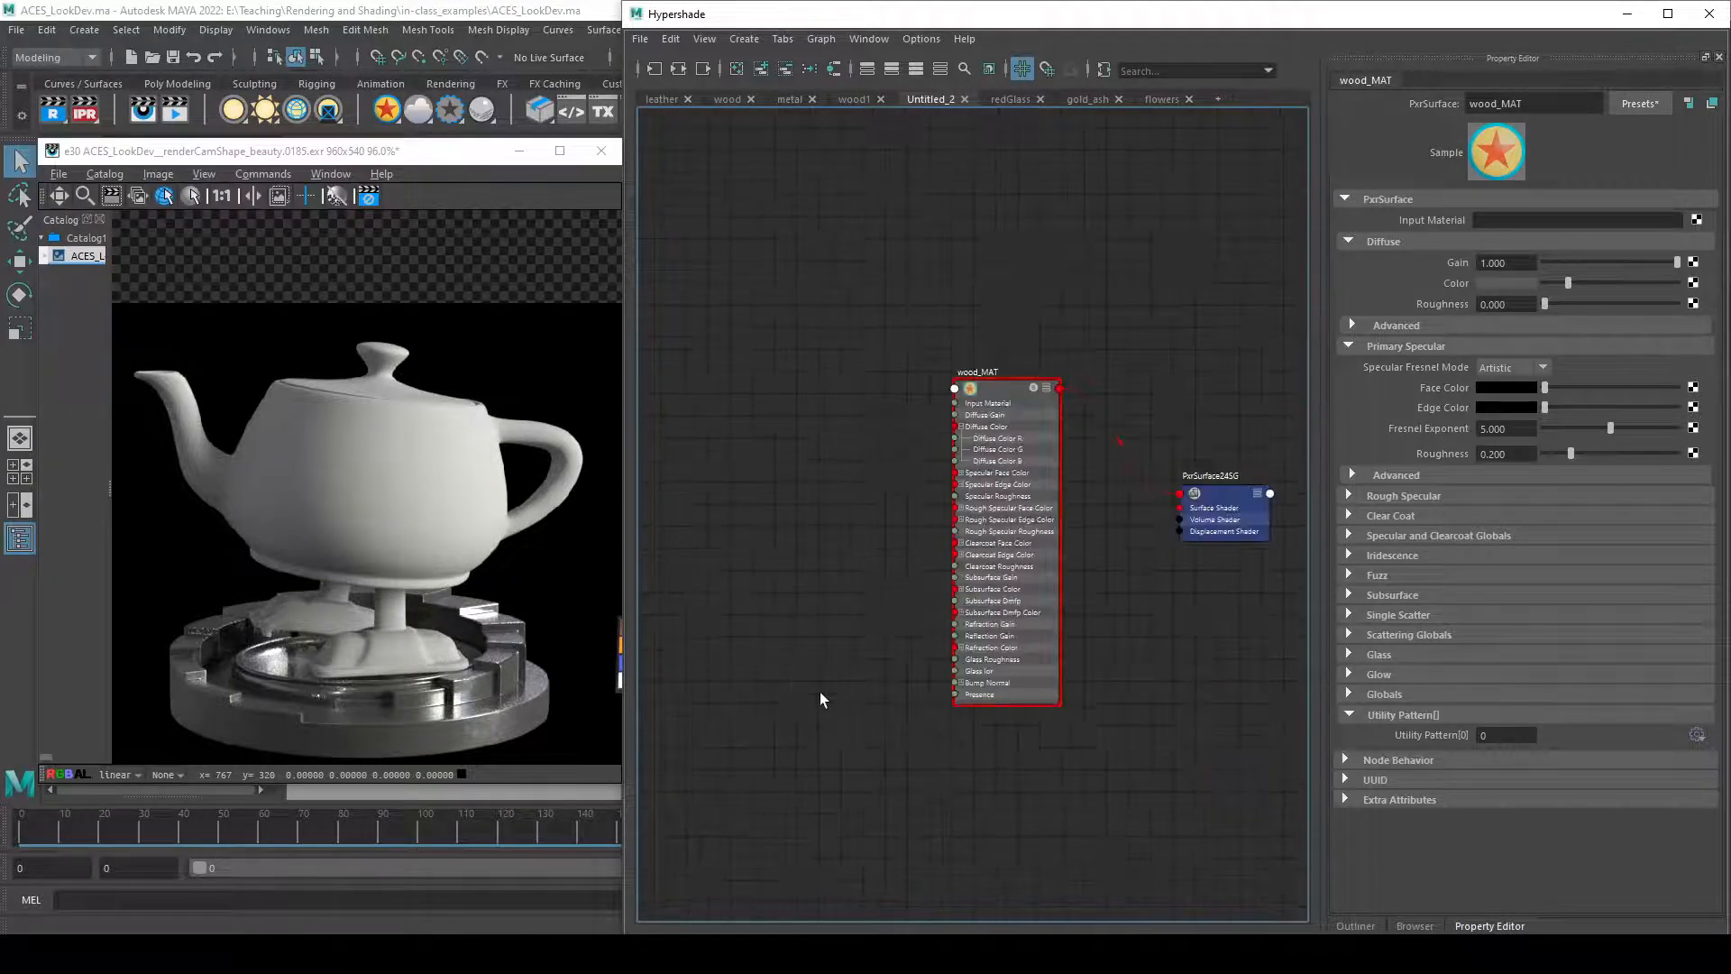
double_click(985, 374)
key("Return")
key("Tab")
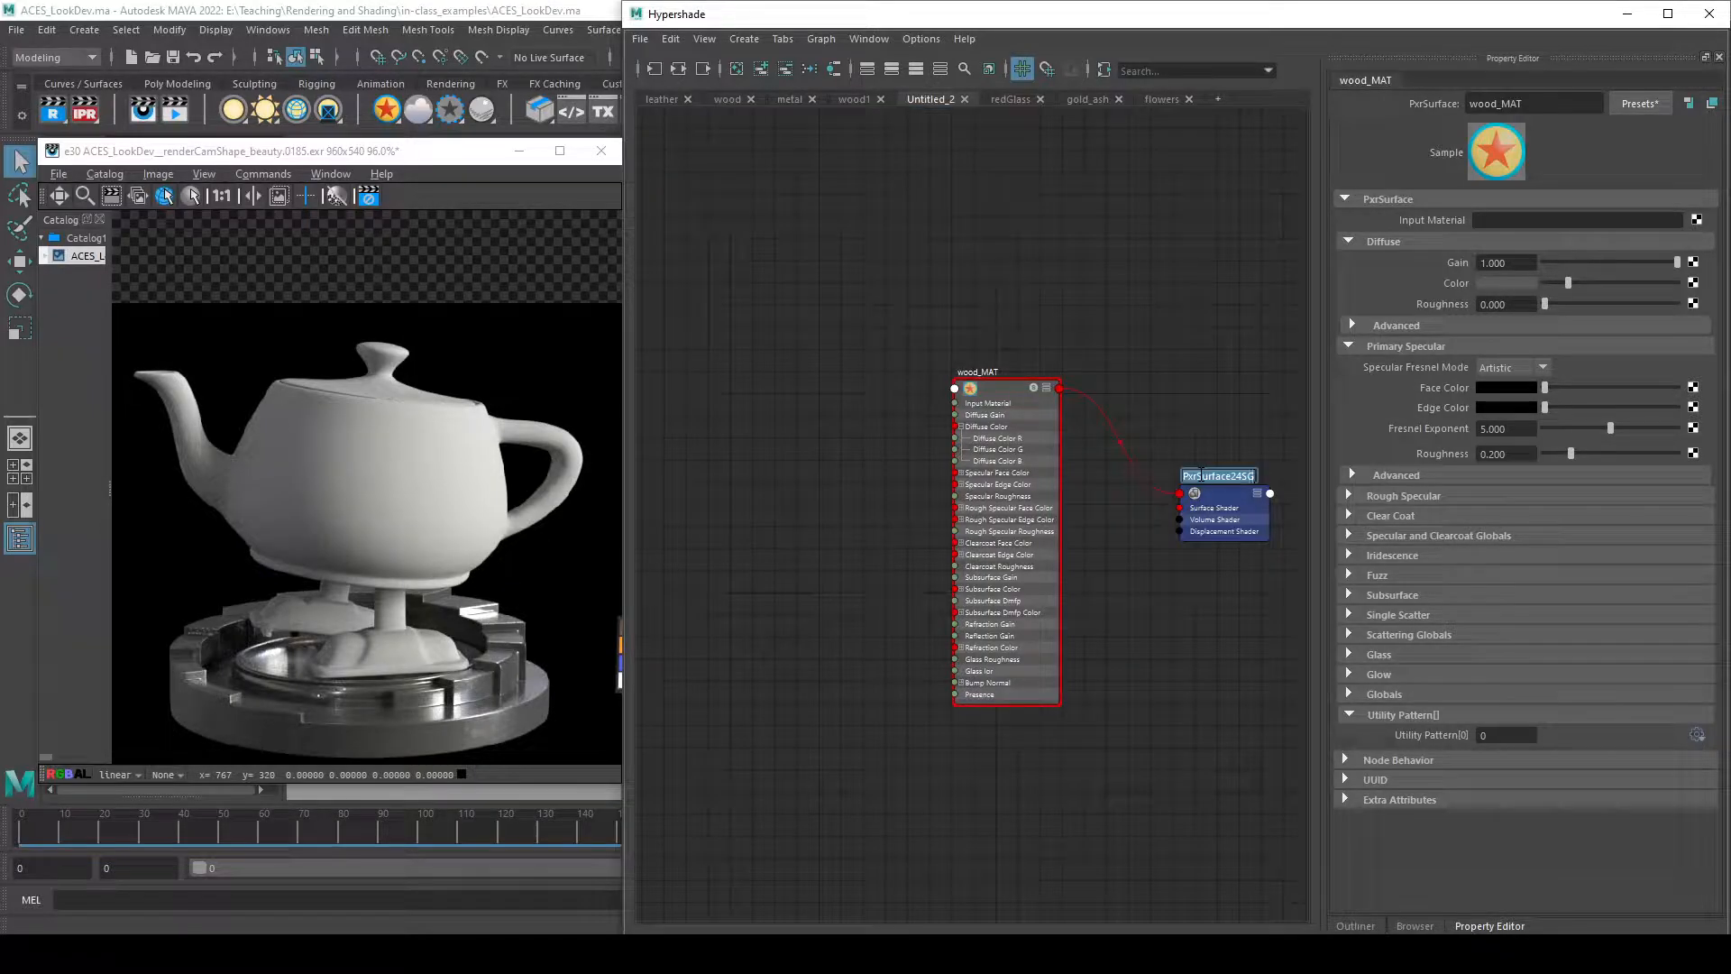
type("wood_SG")
key("Return")
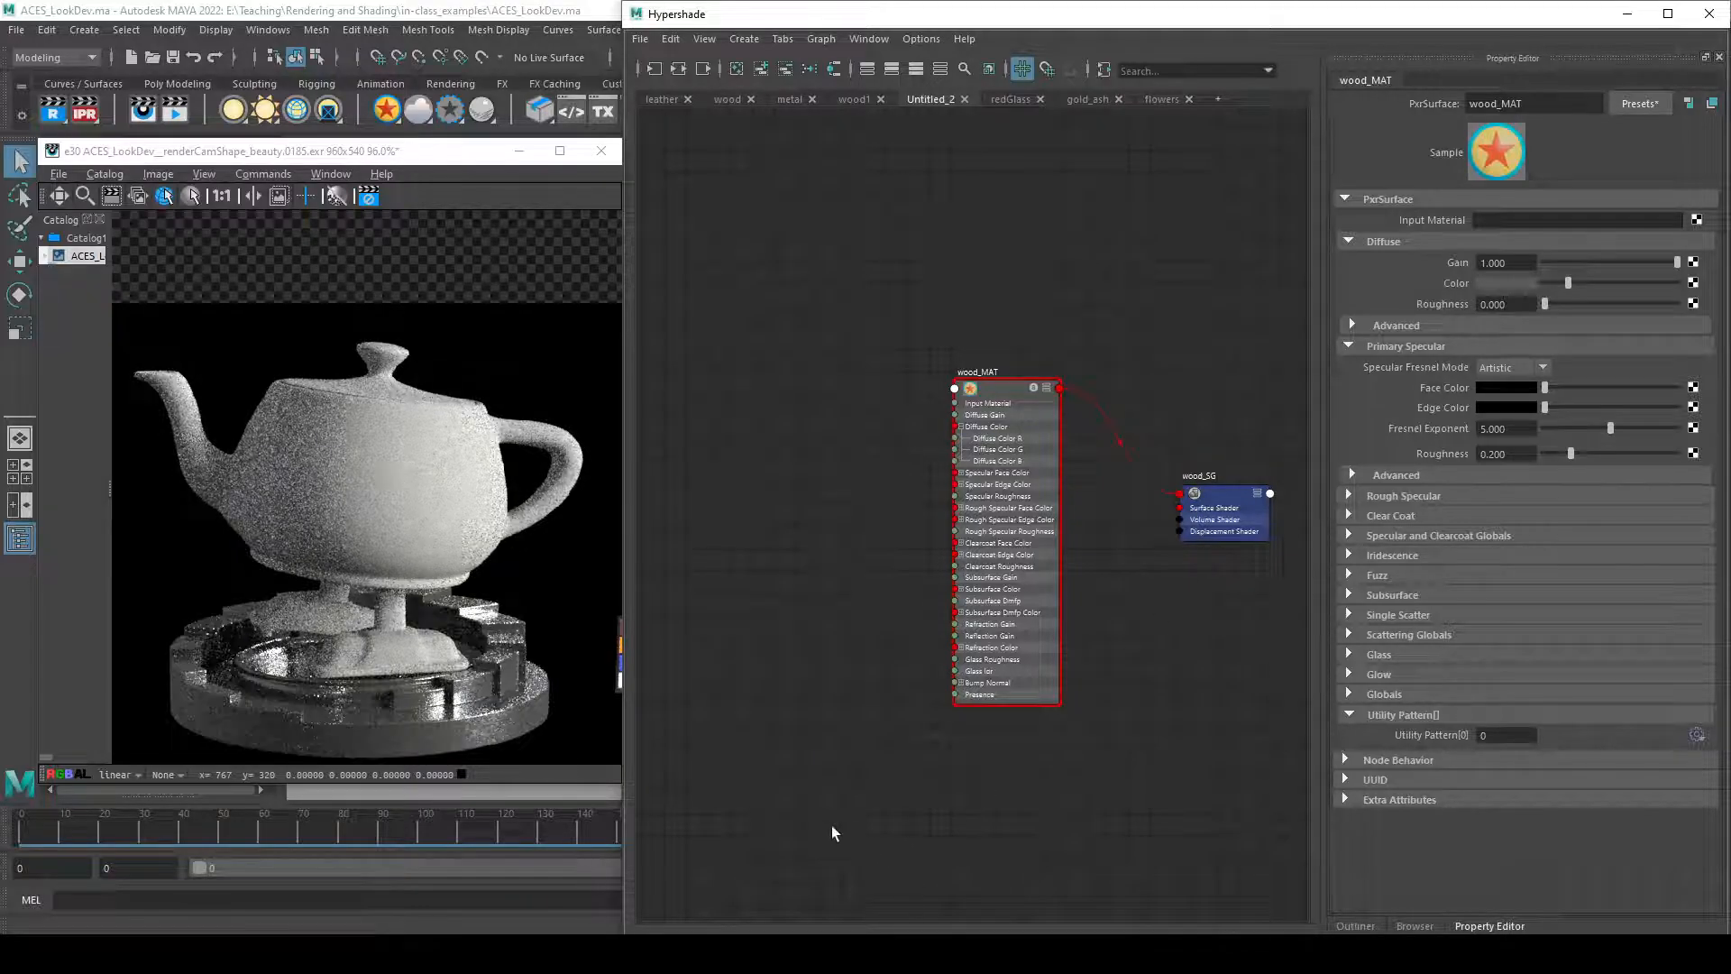
middle_click_drag(884, 784, 894, 736, "alt")
left_click(1241, 499)
- Switch to File Explorer, look through the textures in the wood folder and view the teapot's displacement map
key("alt+Tab")
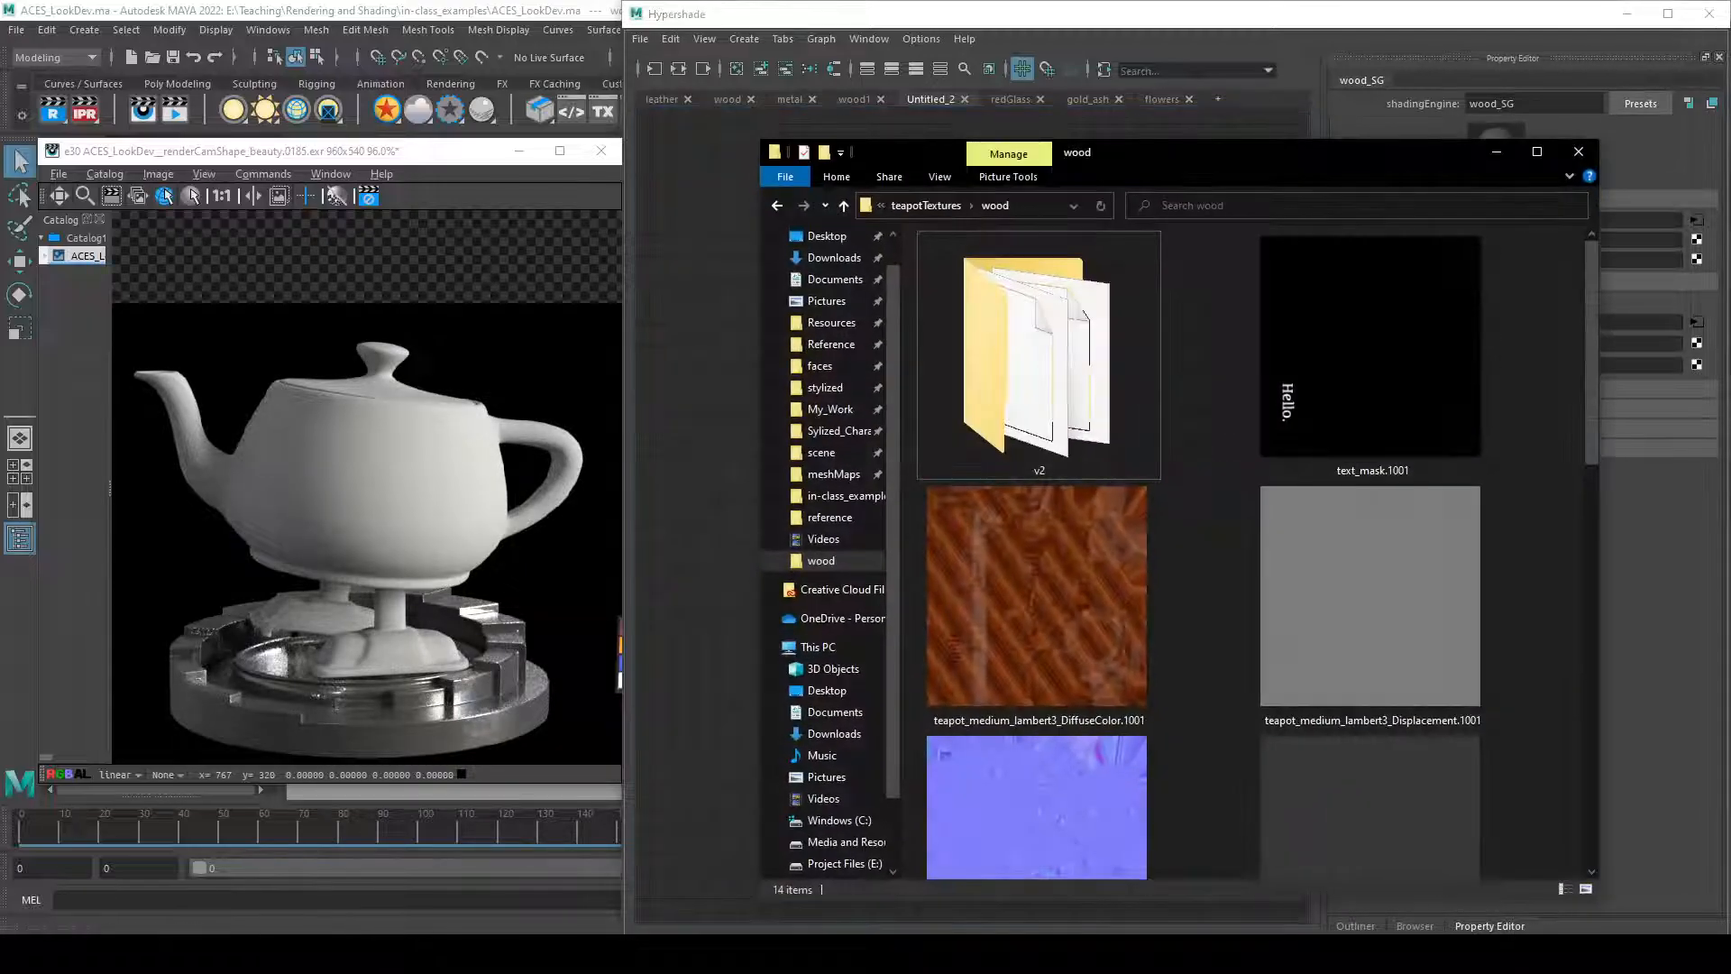
scroll(992, 588, "down", 1)
scroll(993, 588, "up", 1)
scroll(993, 587, "down", 3)
scroll(993, 588, "up", 3)
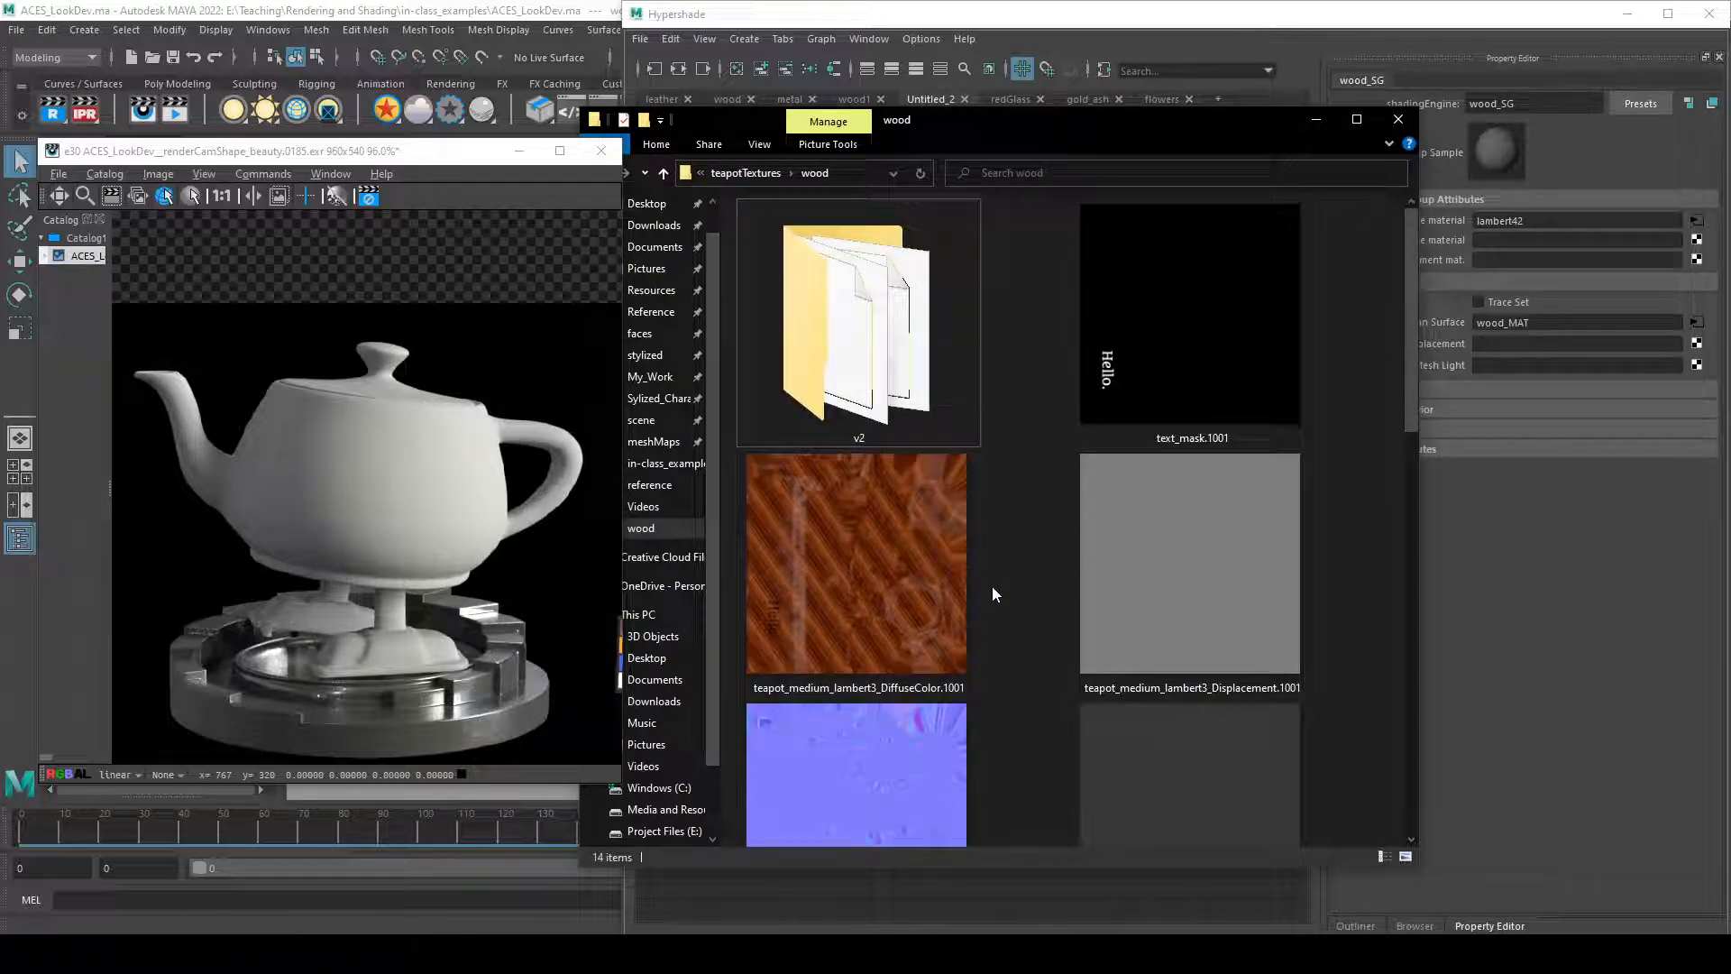
scroll(992, 592, "down", 1)
scroll(991, 586, "down", 2)
scroll(991, 586, "up", 1)
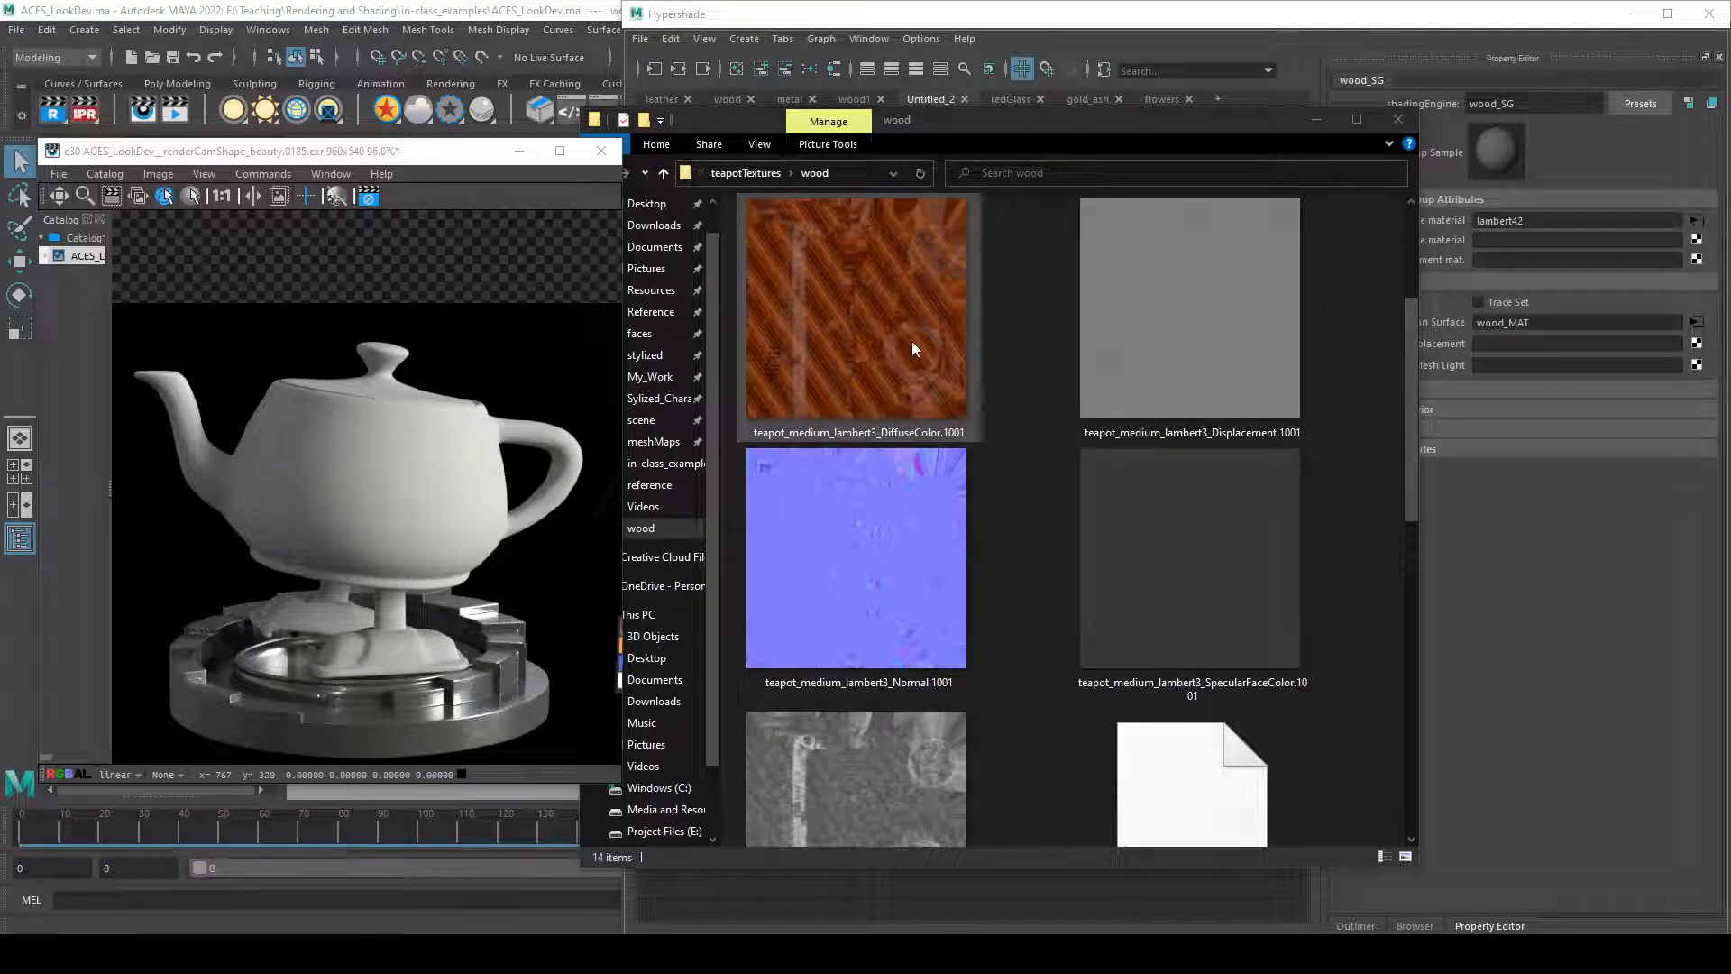
left_click(1252, 367)
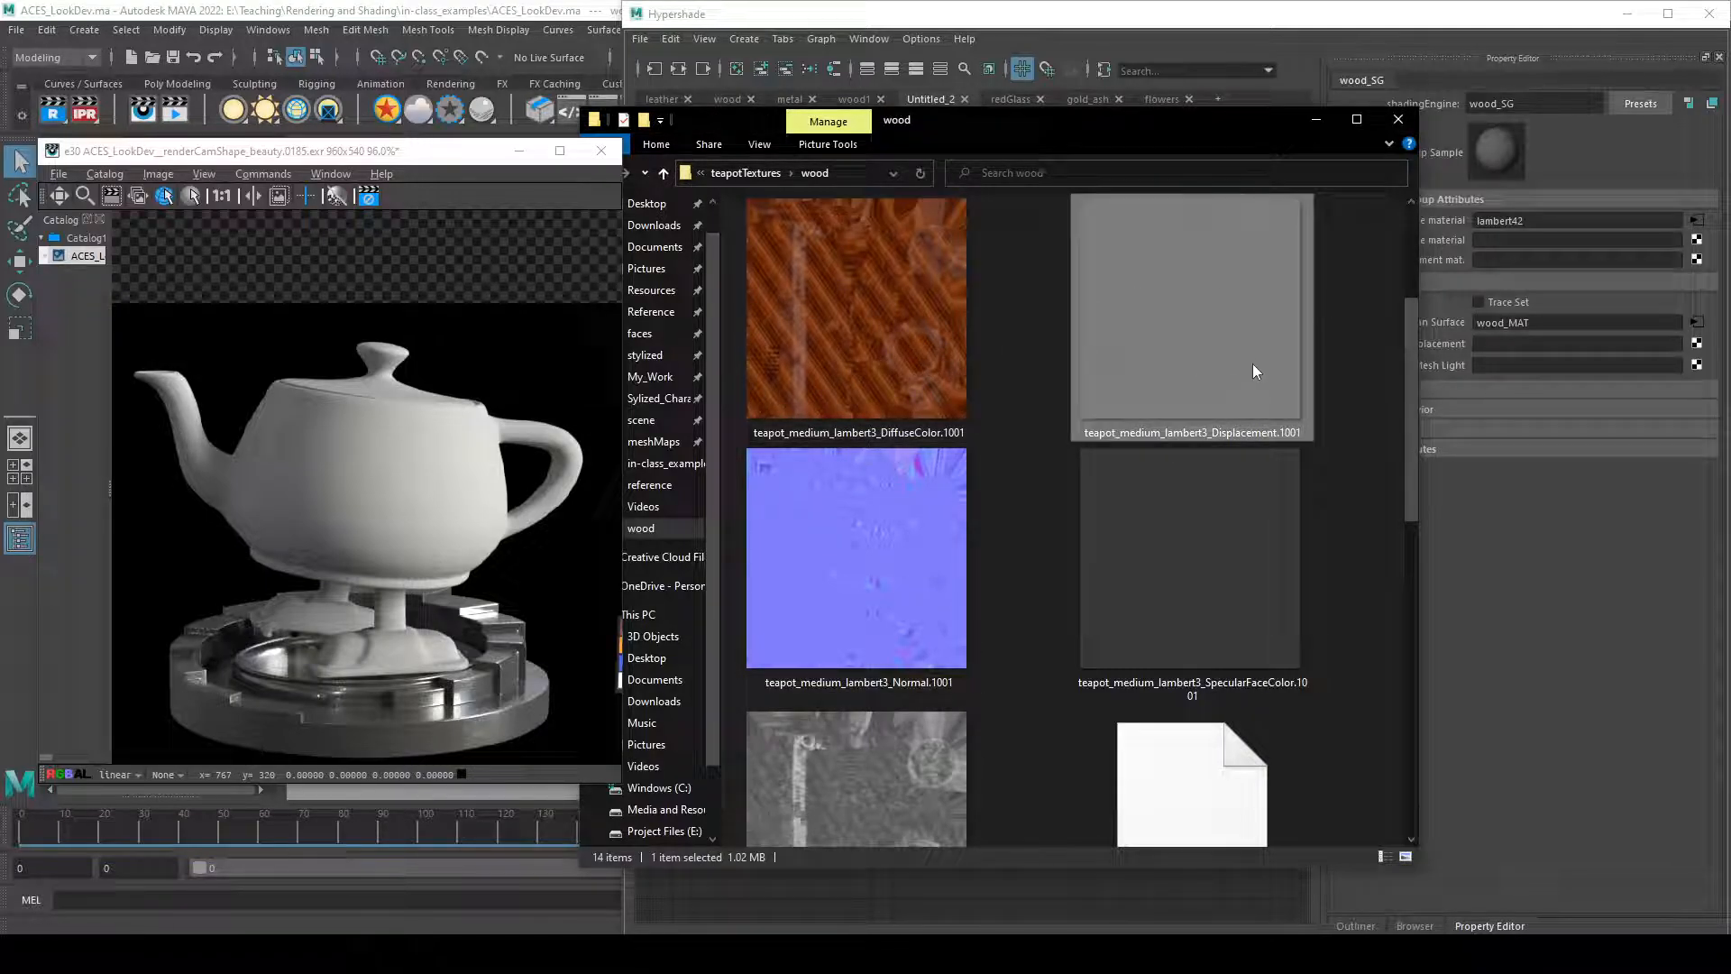
double_click(1212, 344)
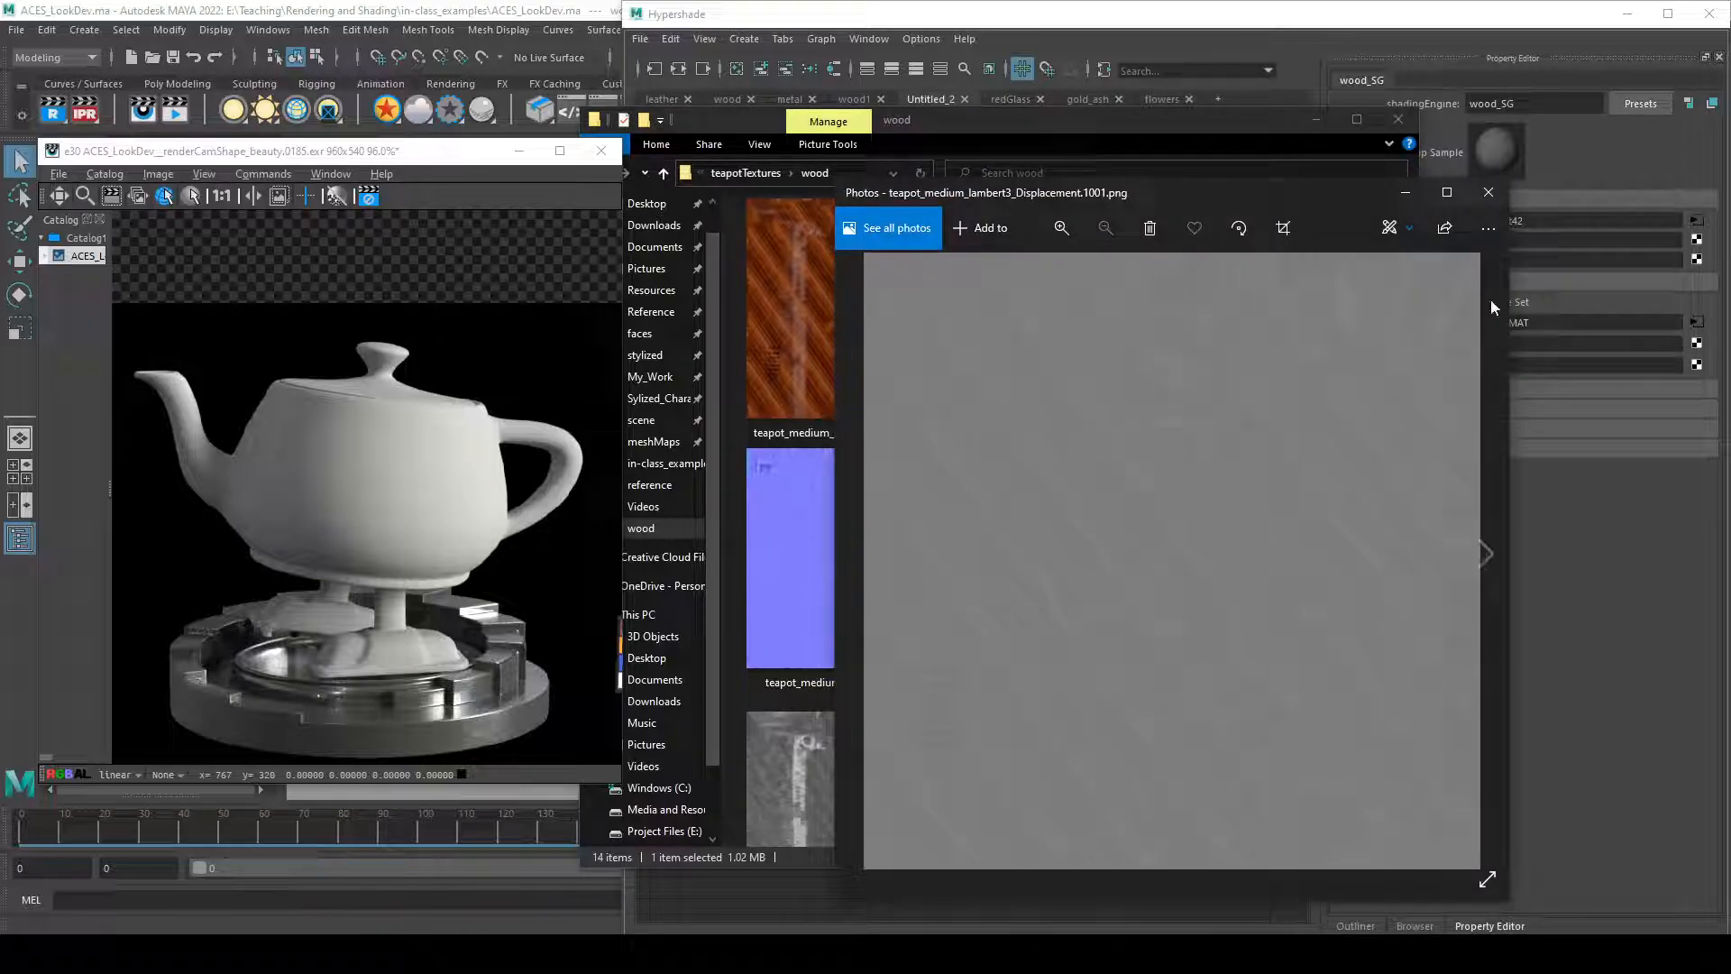
left_click(1485, 204)
- Inspect the teapot's normal map up close and compare it with the displacement map
double_click(865, 582)
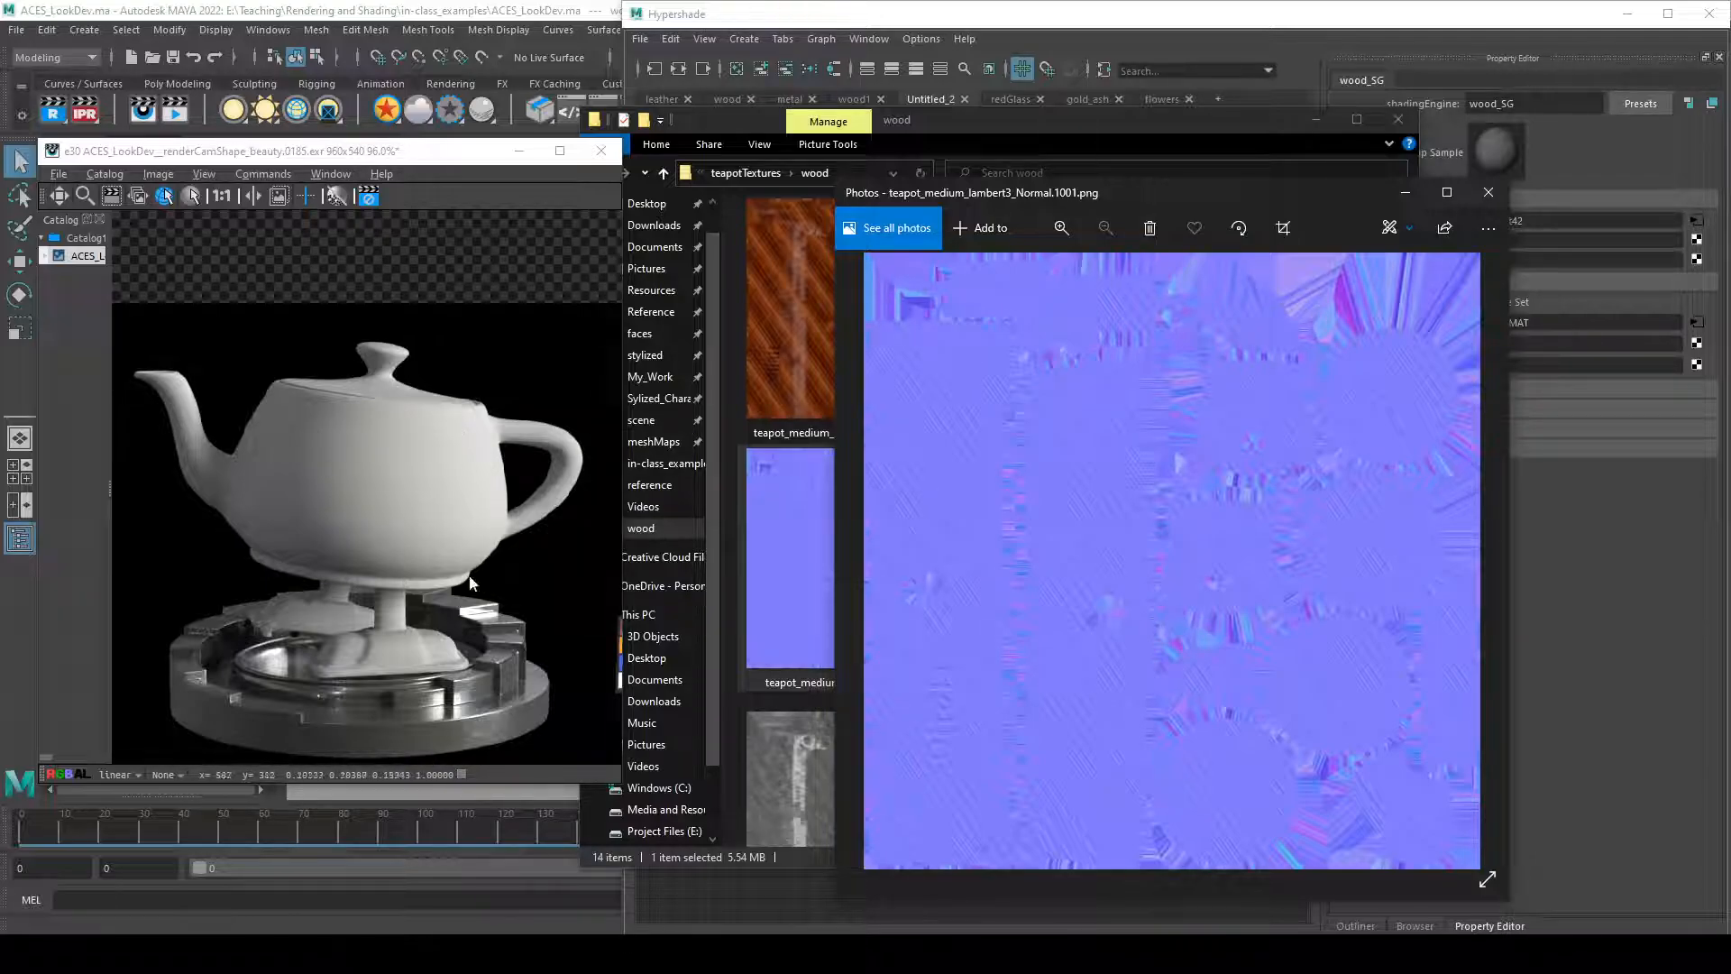
scroll(992, 726, "up", 5)
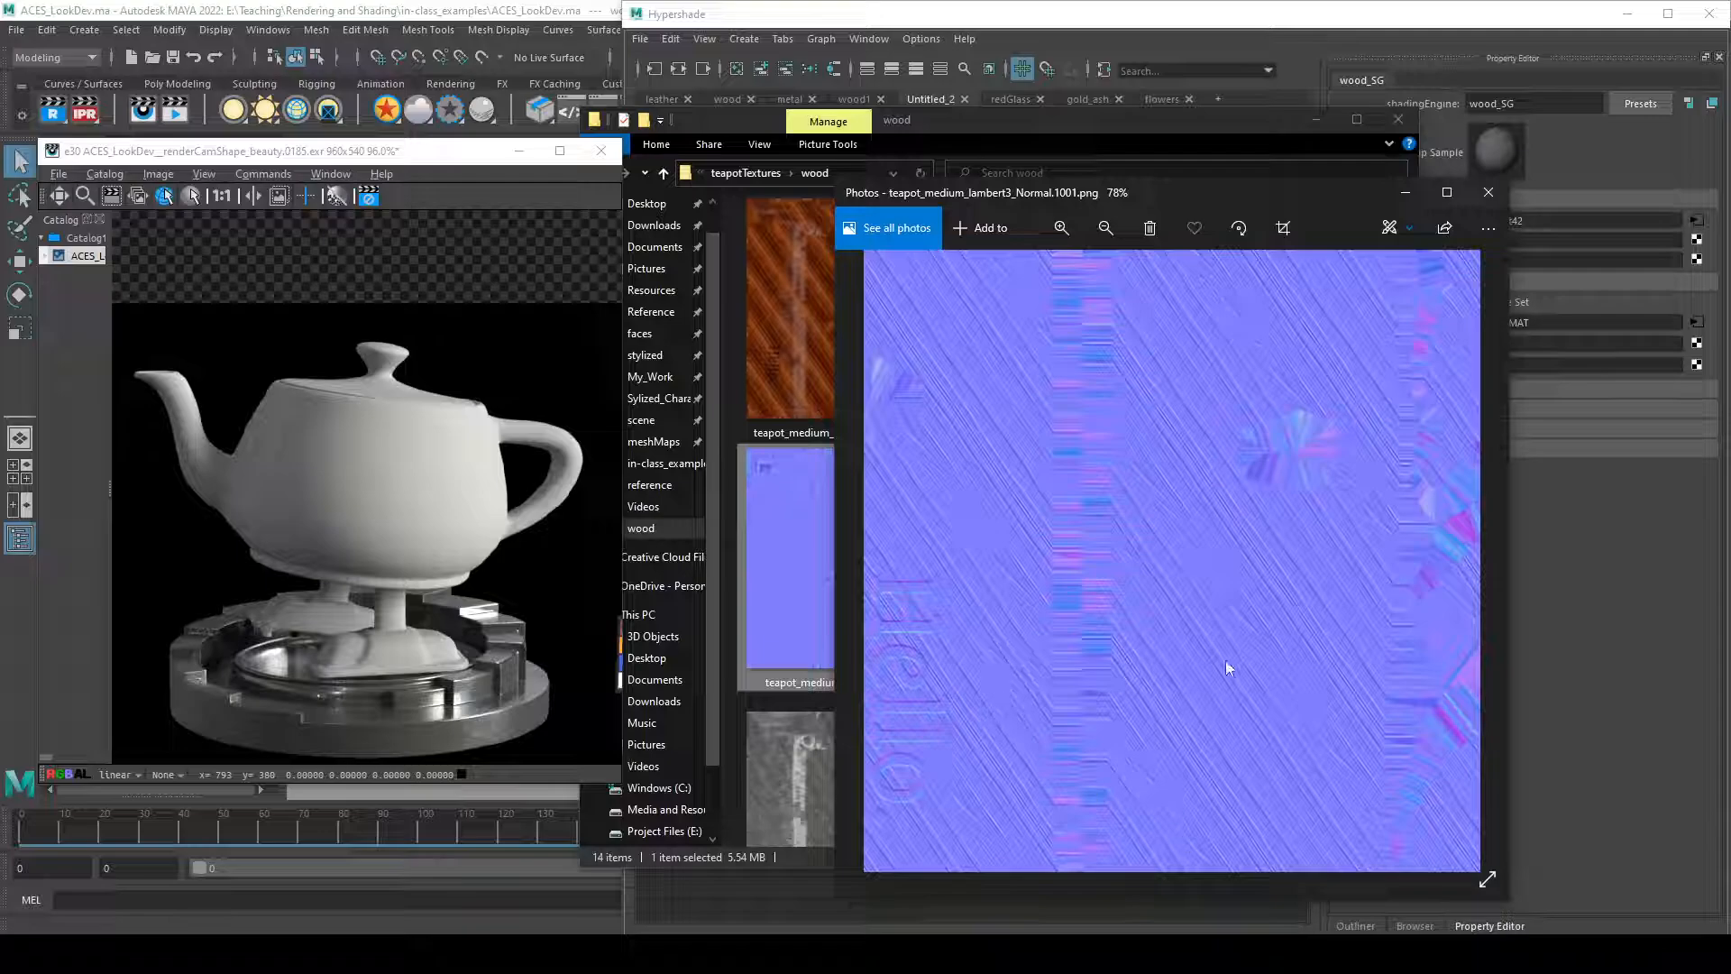
scroll(1242, 667, "down", 3)
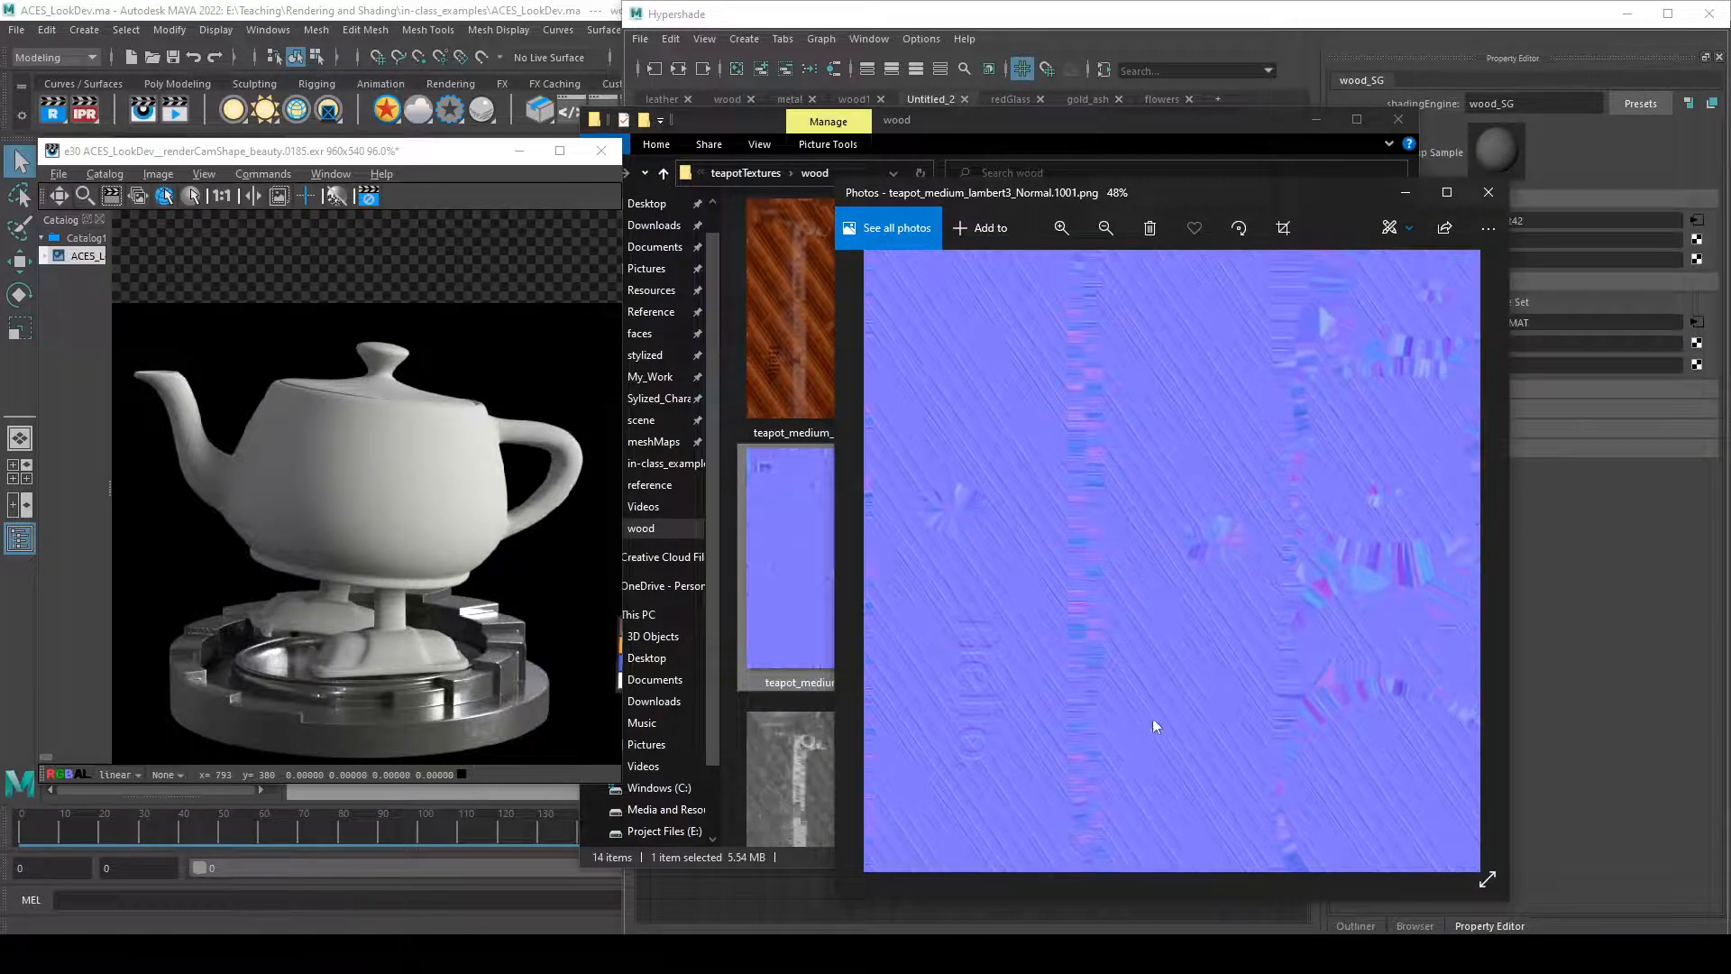
left_click(1489, 193)
double_click(1175, 317)
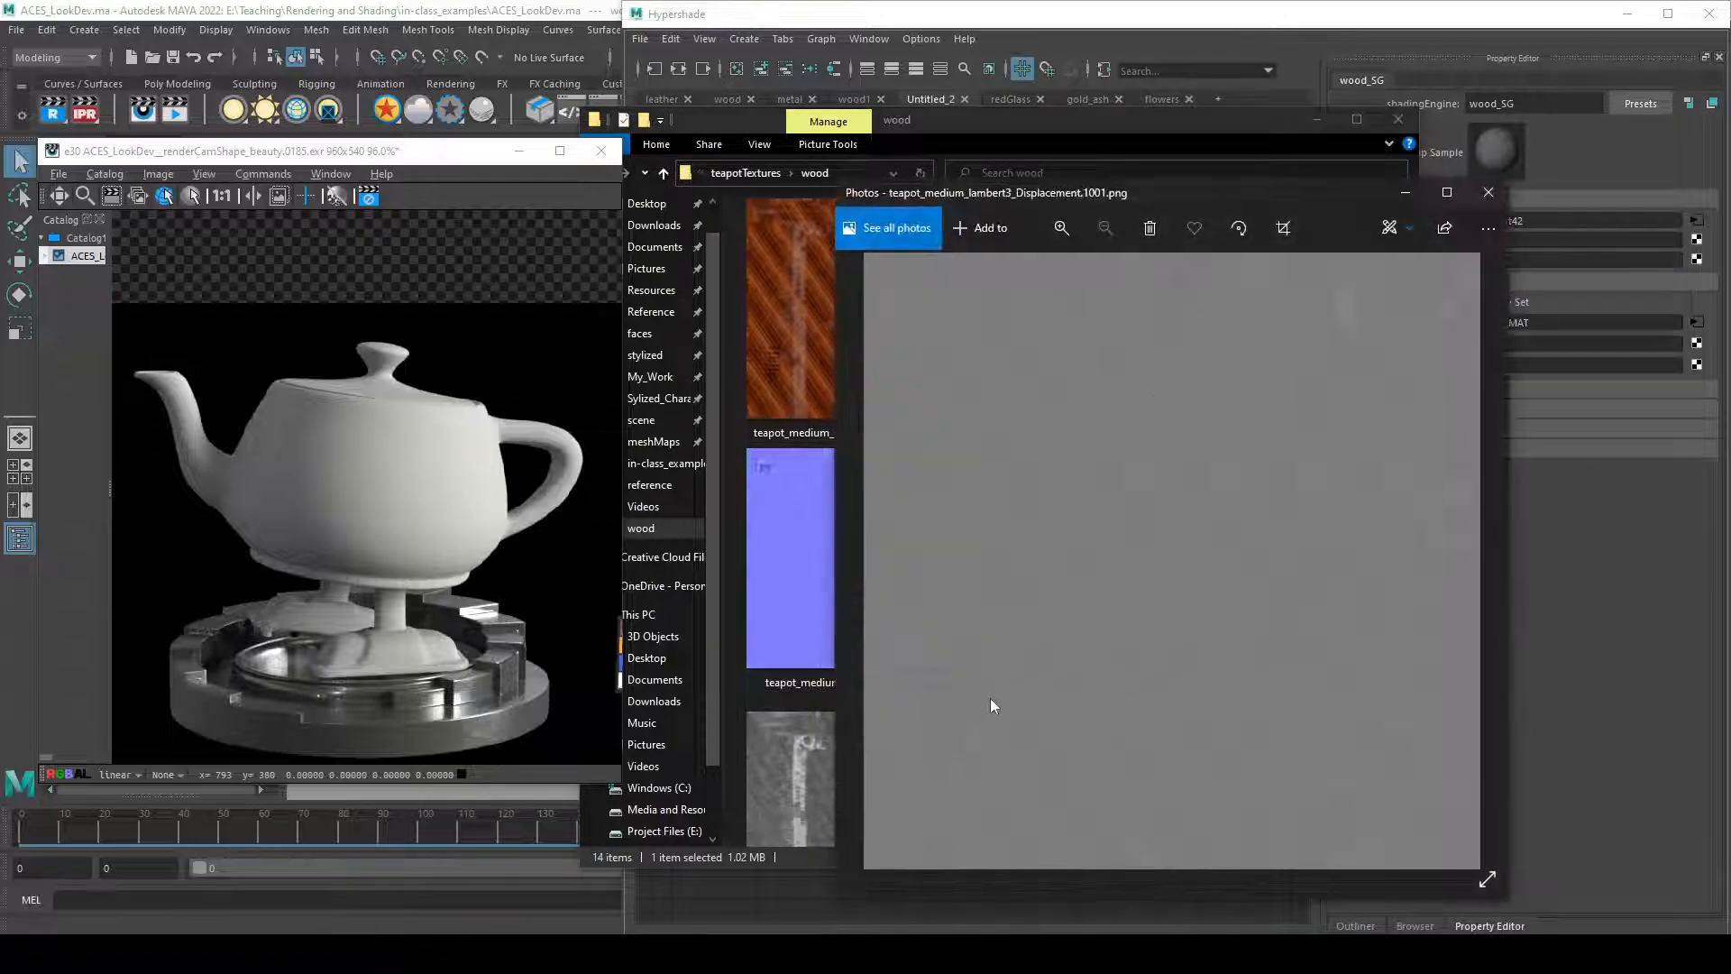
left_click(1486, 193)
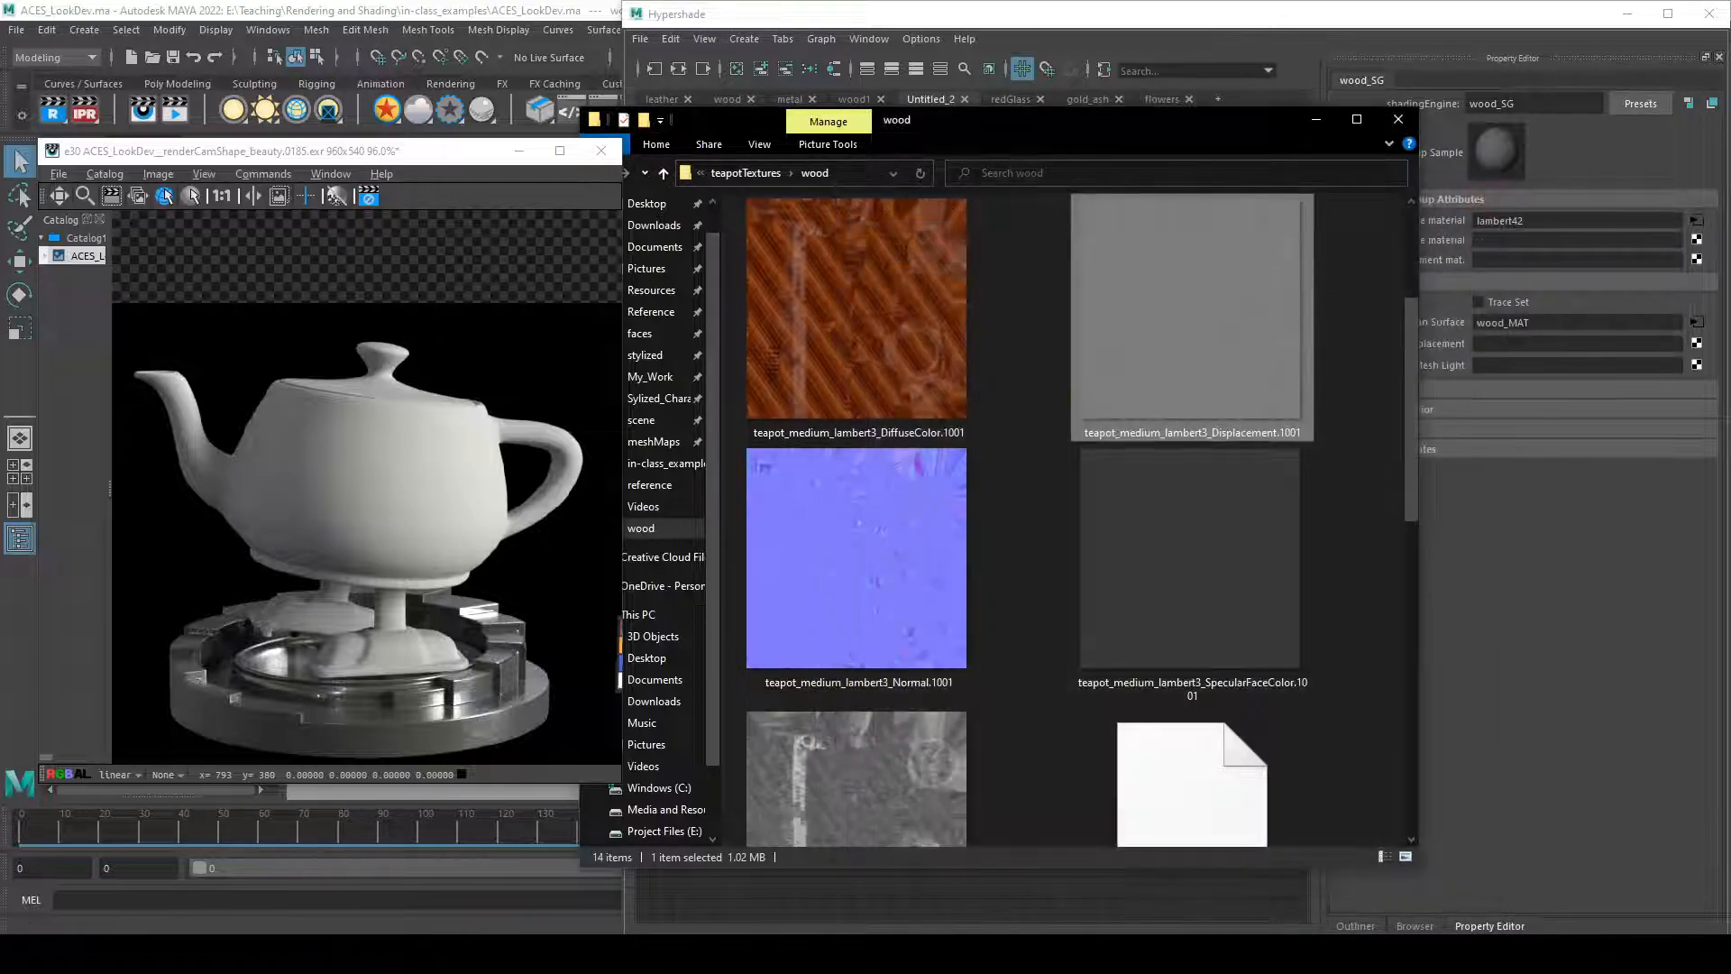
- View the teapot's SpecularFaceColor and SpecularRoughness maps, and return to the Hypershade
scroll(1193, 584, "down", 3)
scroll(1212, 521, "up", 3)
double_click(1211, 521)
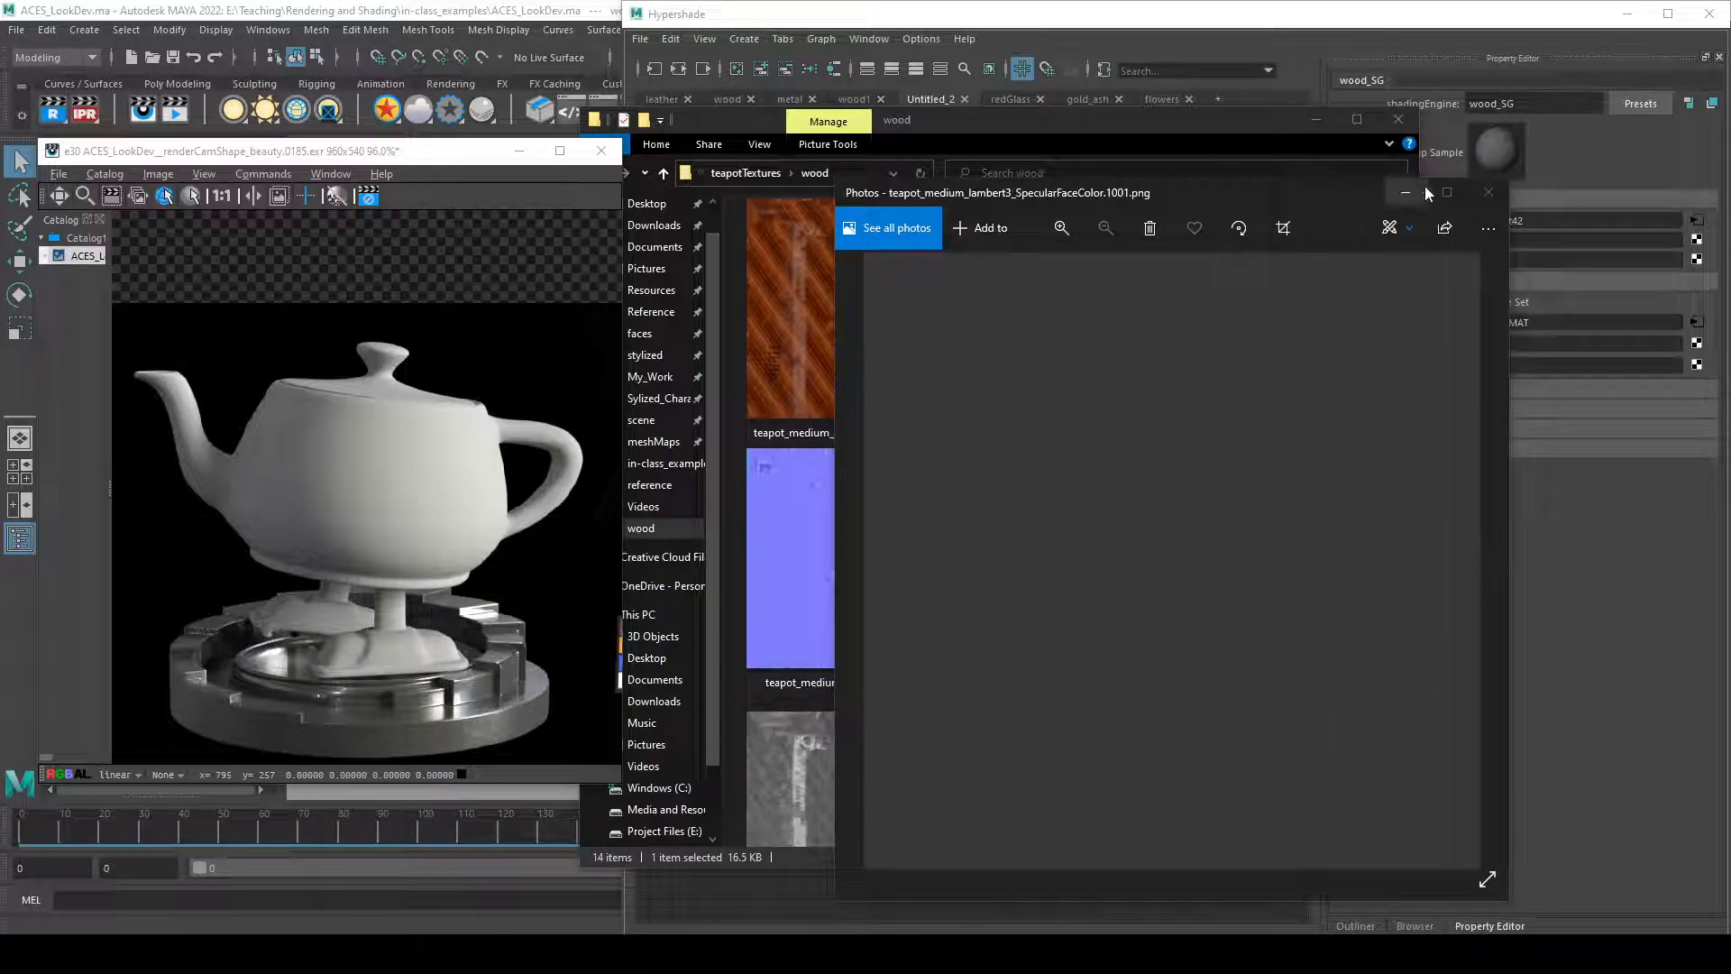
left_click(1488, 192)
scroll(970, 675, "down", 1)
double_click(925, 678)
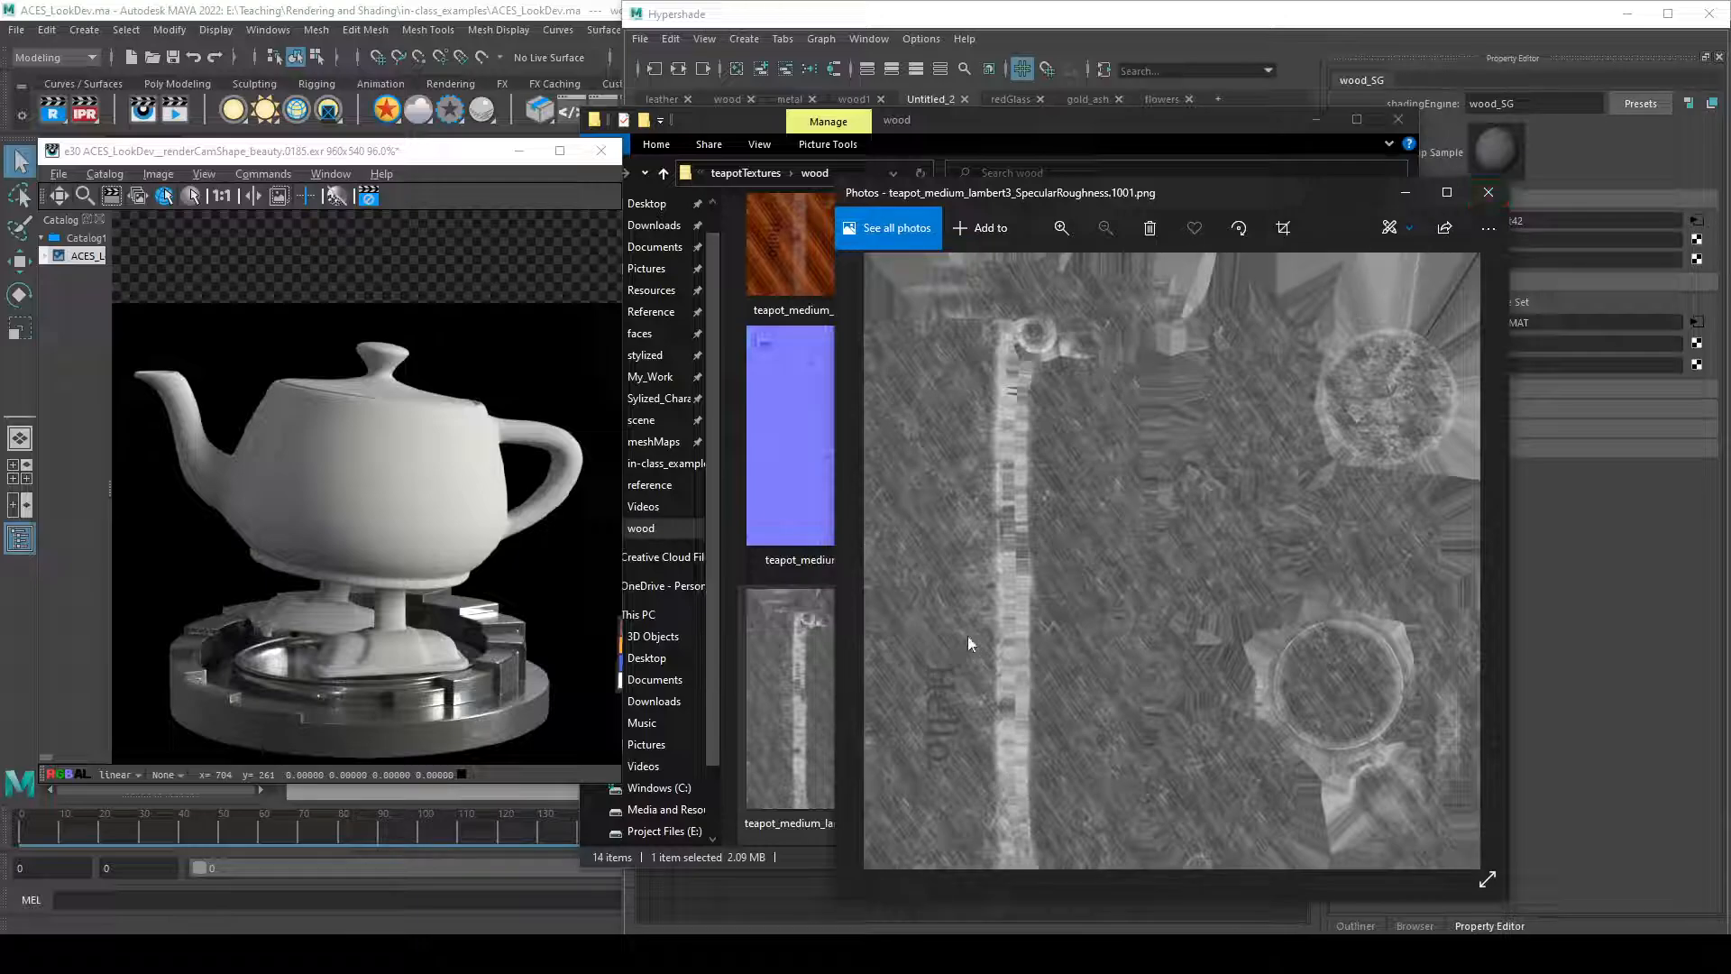
left_click(1486, 196)
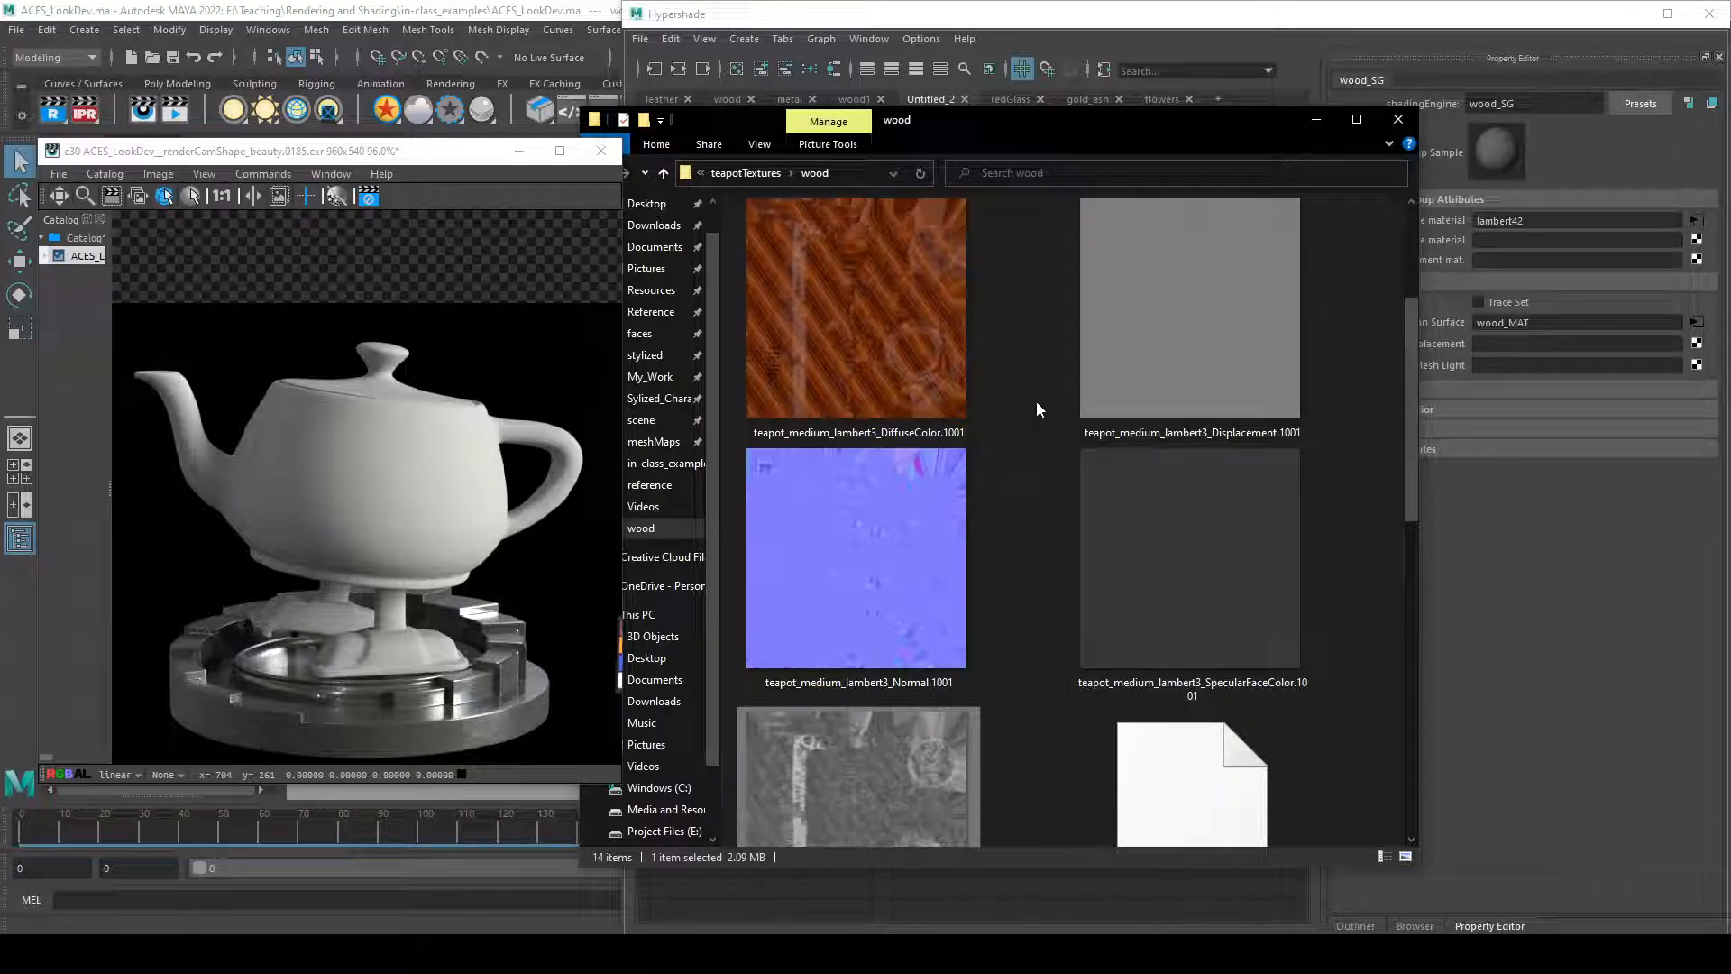
left_click(1331, 123)
left_click(1317, 120)
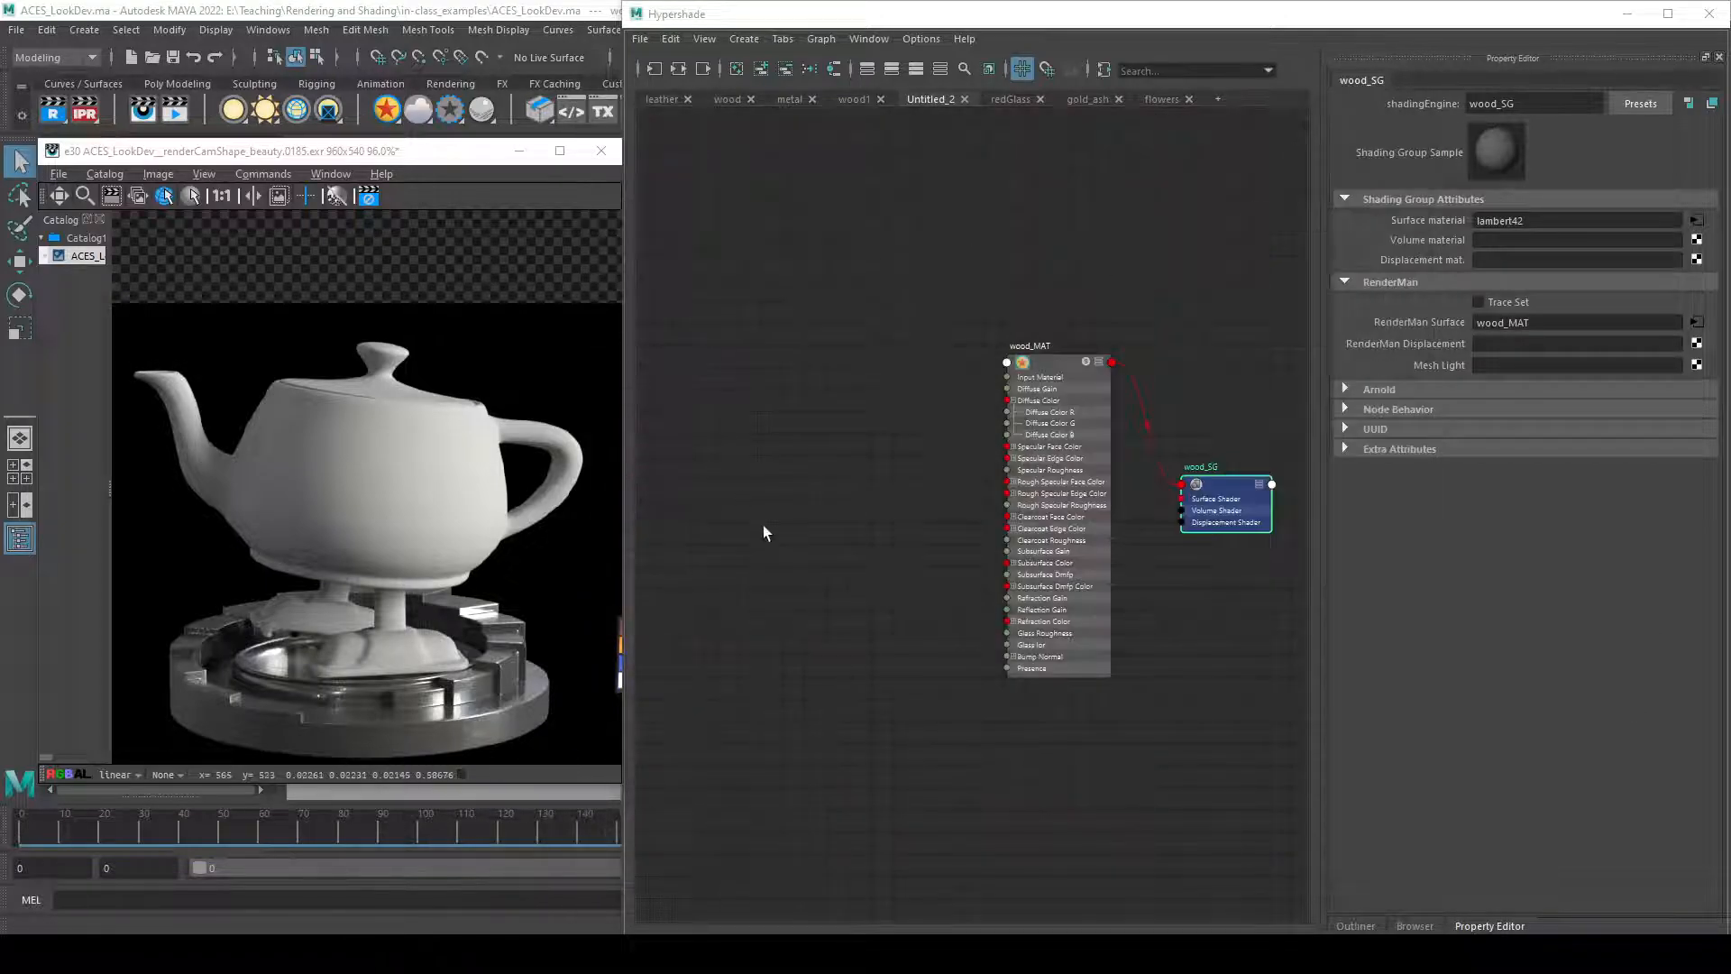
- Create a PxrTexture node beside the wood_MAT node and rename it diffuse_TXT
left_click(809, 482)
key("Tab")
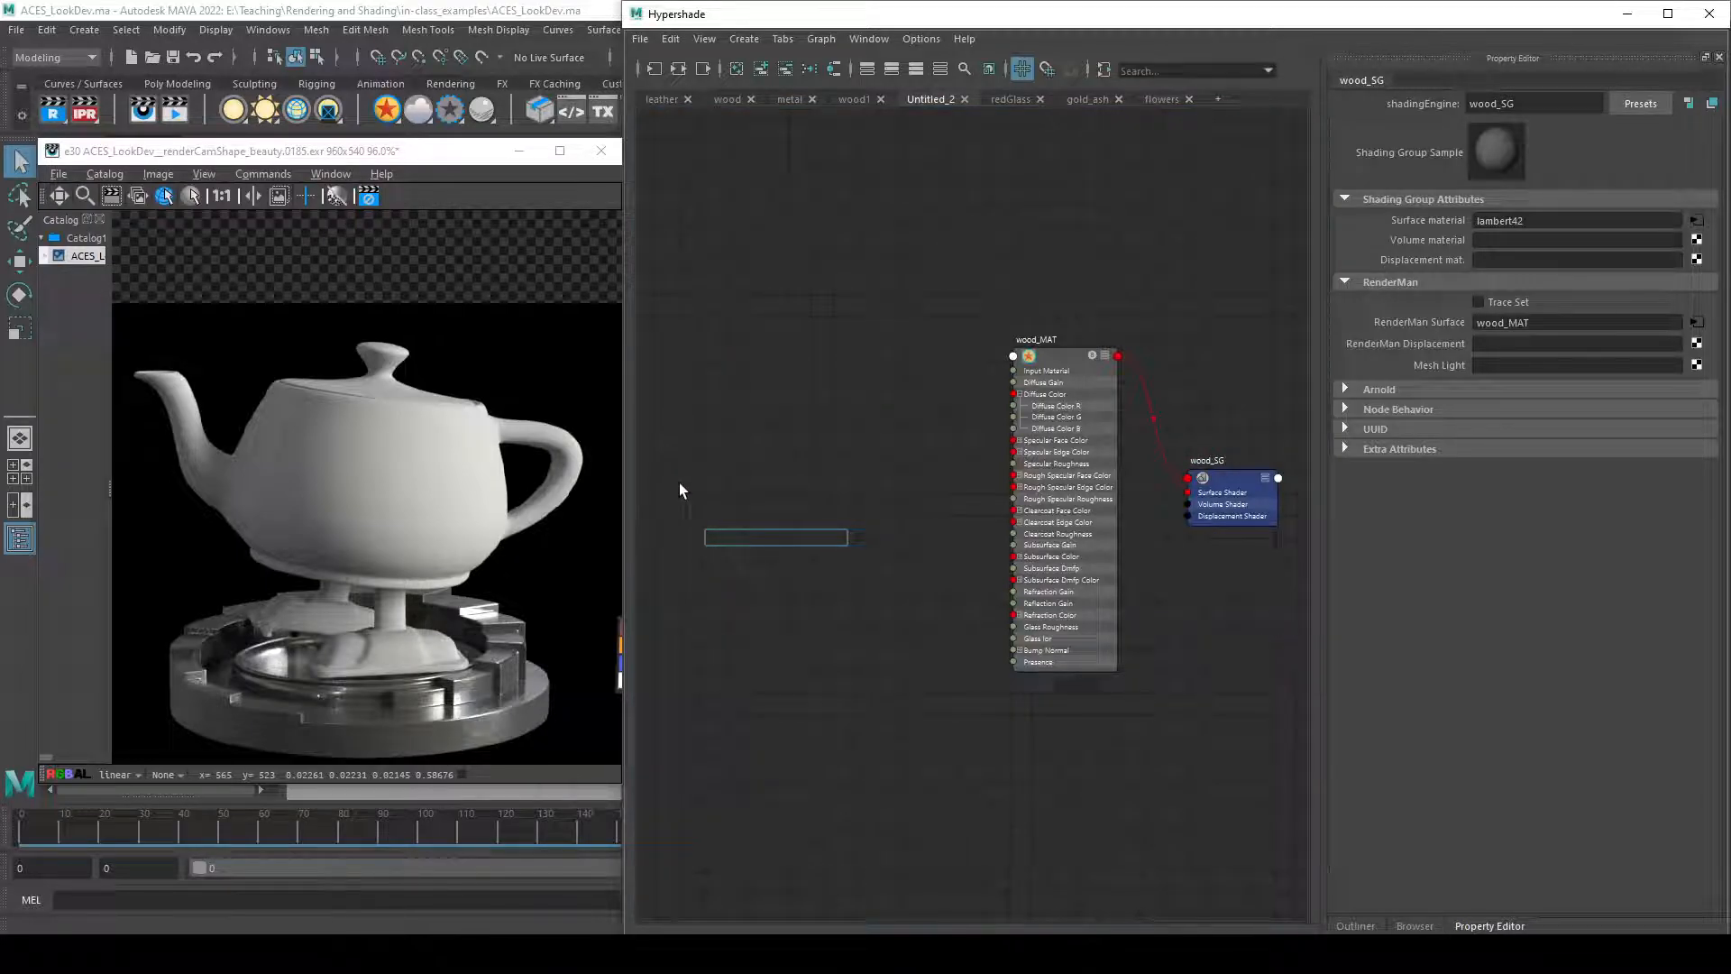
type("pxrtext")
key("Down")
key("Return")
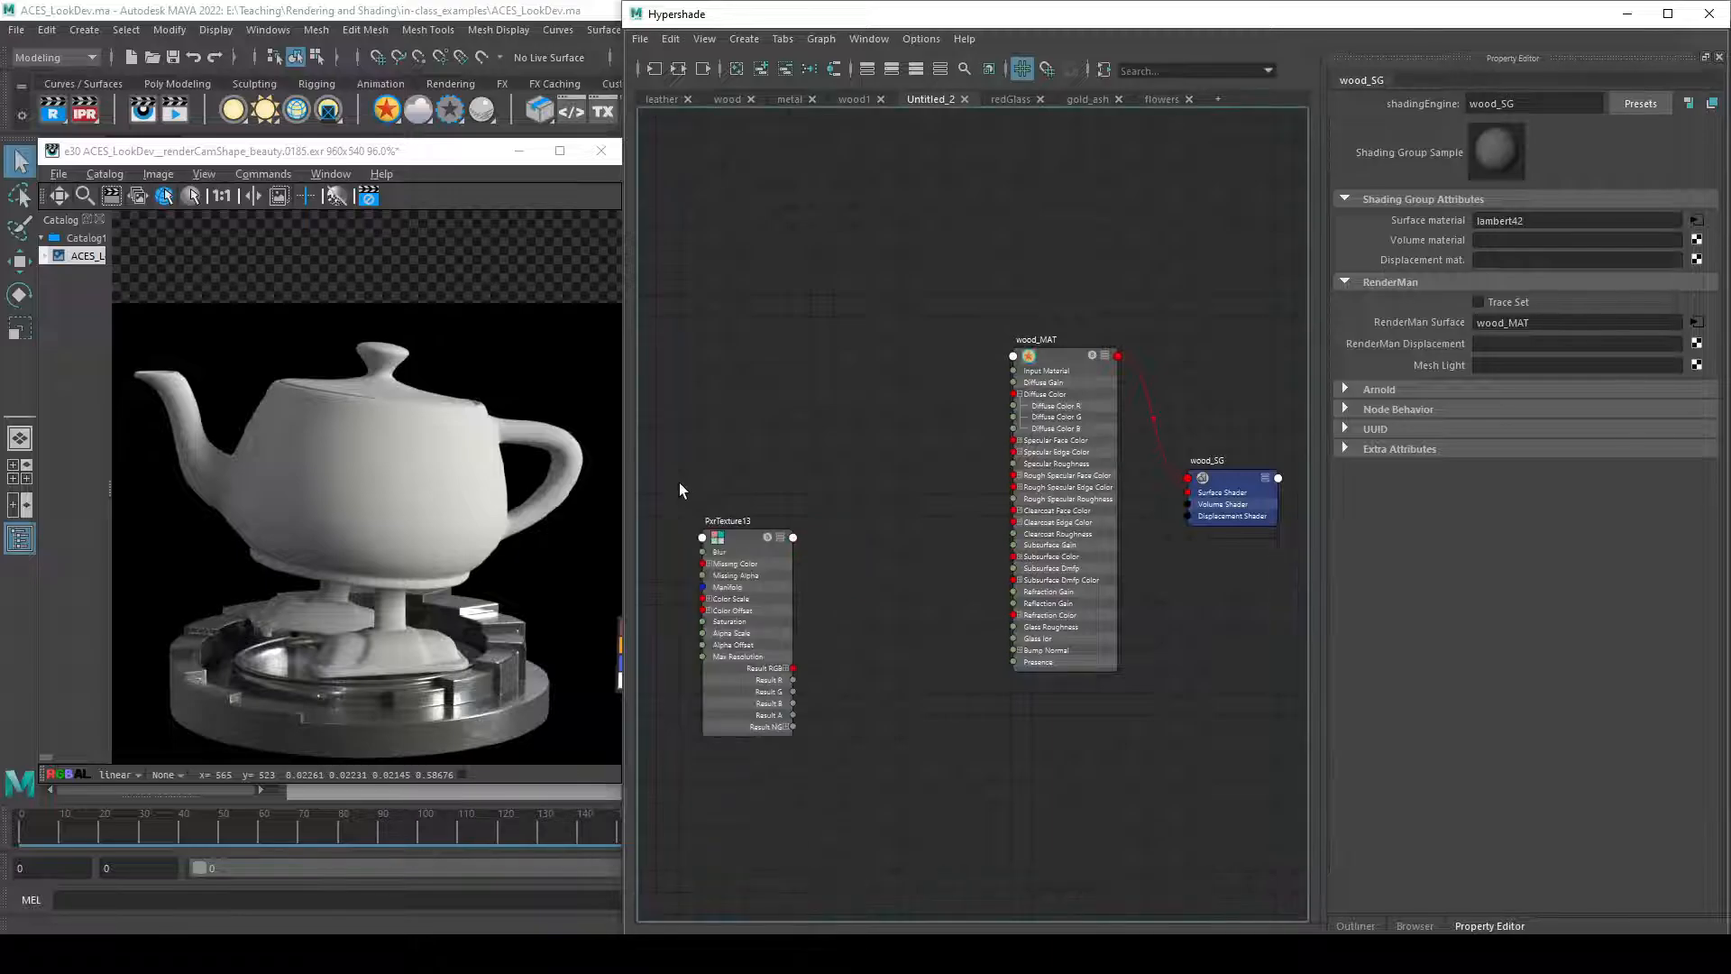
left_click_drag(746, 548, 773, 283)
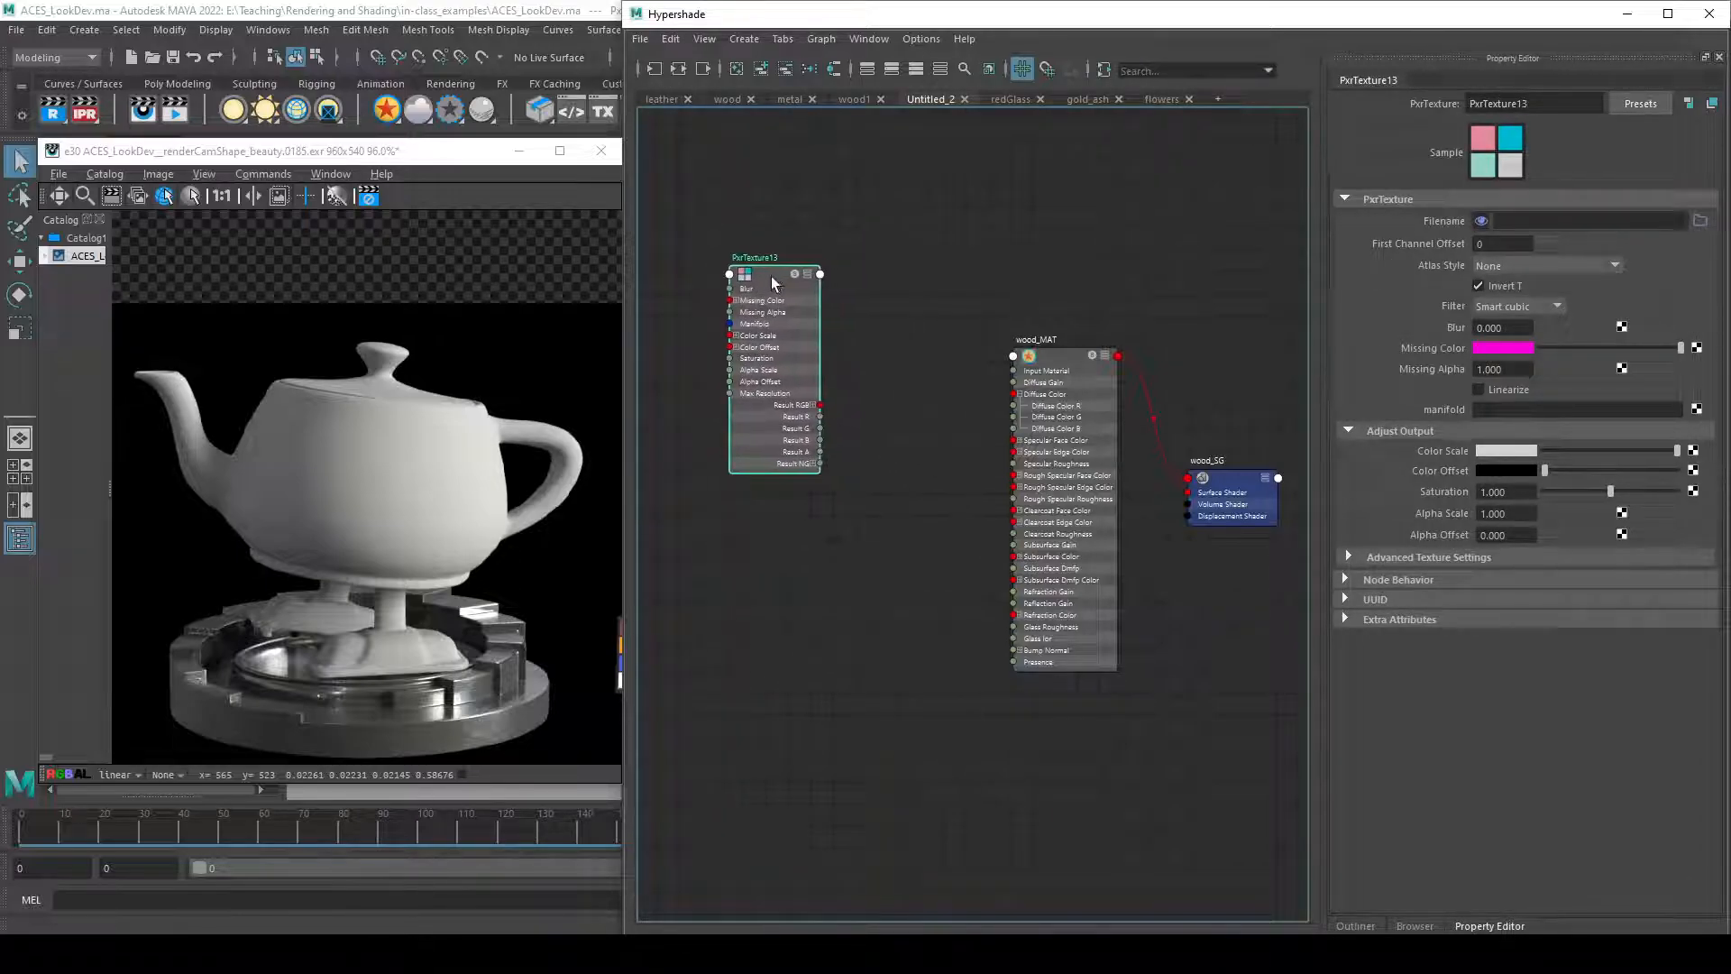
double_click(760, 257)
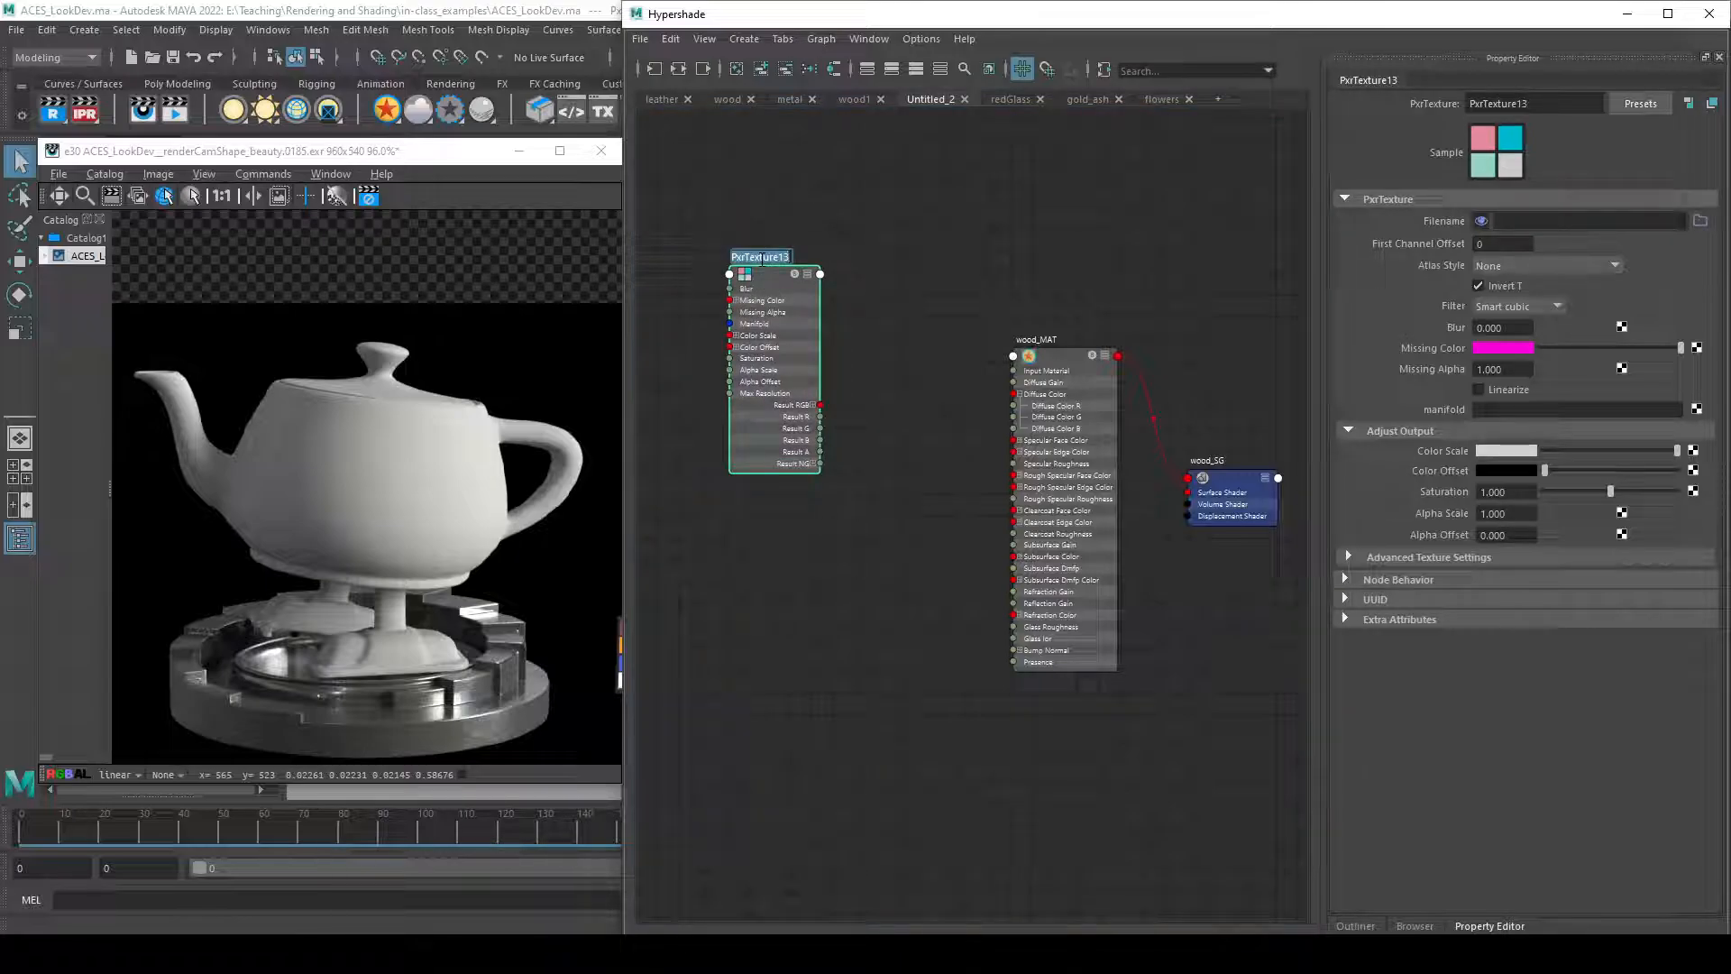
type("diffuse_TXT")
key("Return")
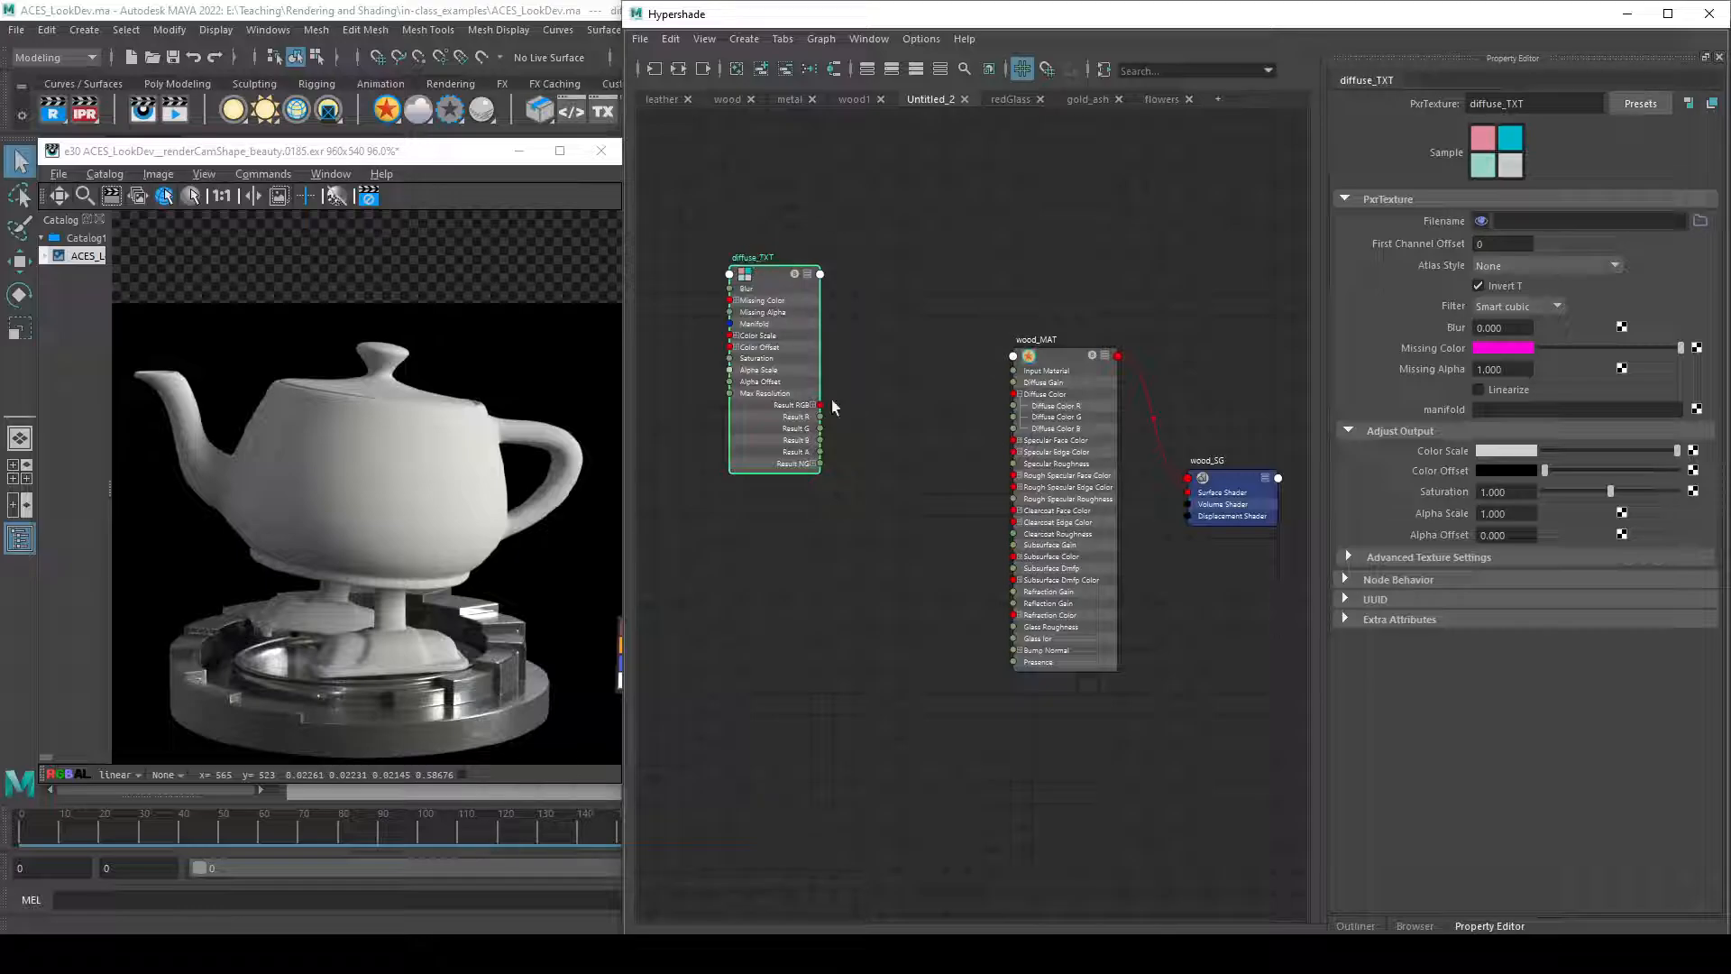
- Connect the Result RGB output of diffuse_TXT to the Diffuse Color input of wood_MAT
left_click_drag(705, 412, 692, 440)
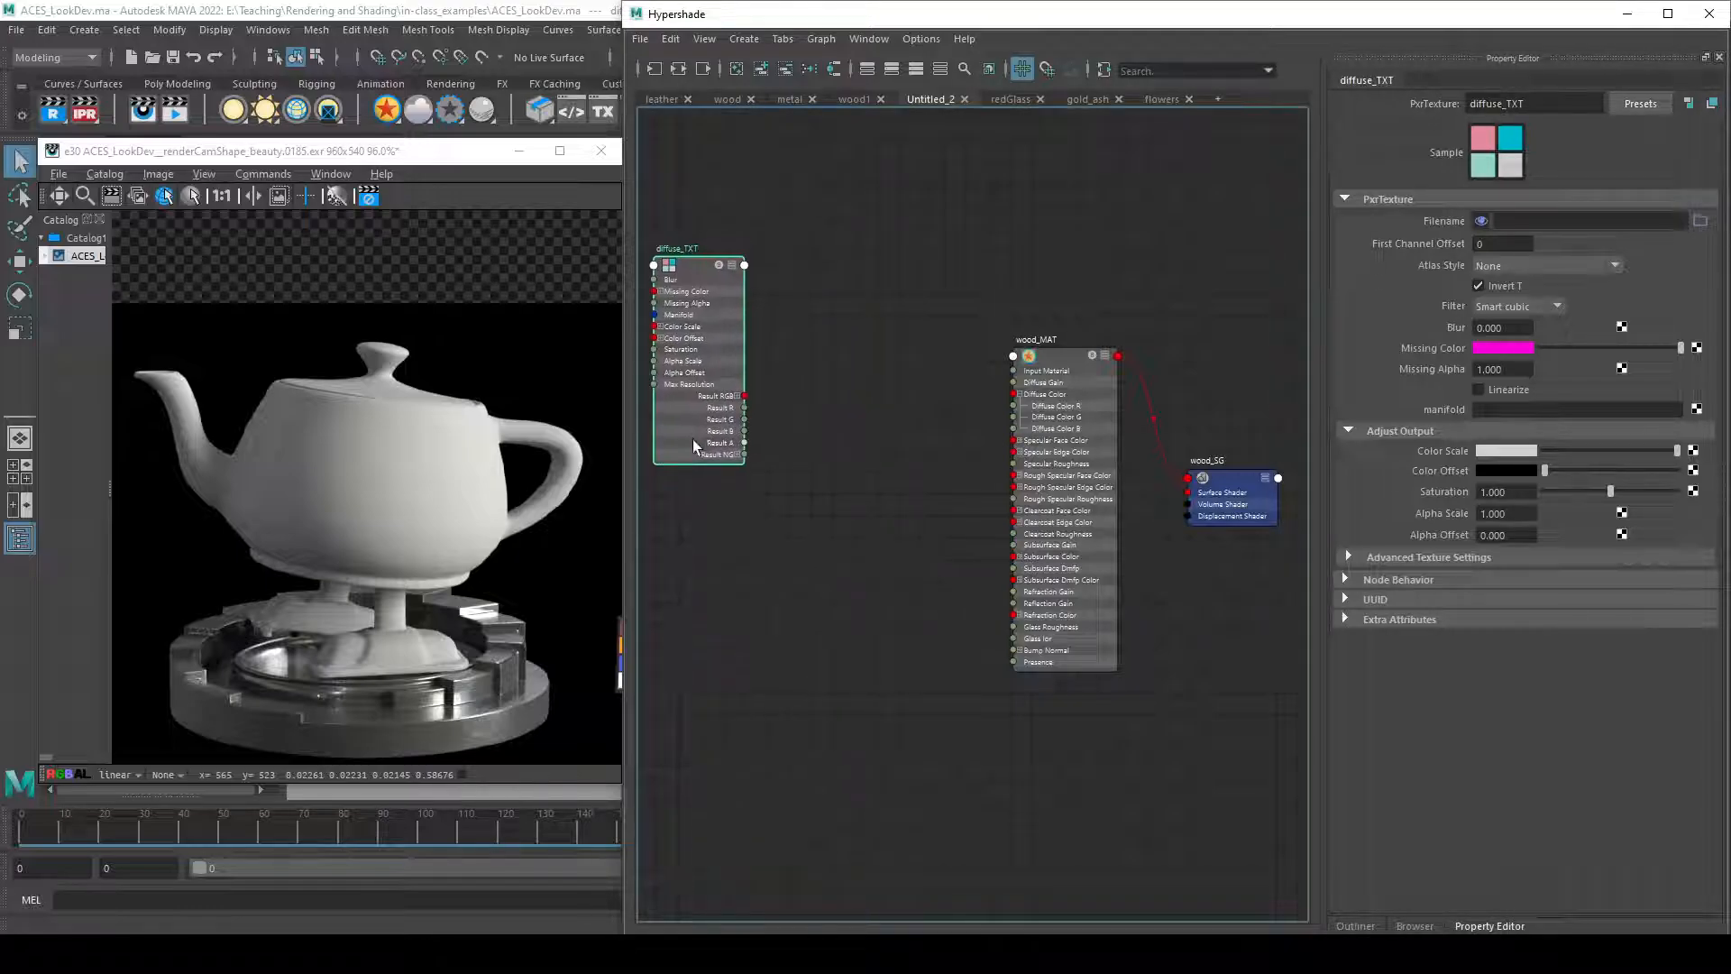
middle_click_drag(779, 468, 889, 468, "alt")
left_click_drag(852, 397, 1154, 395)
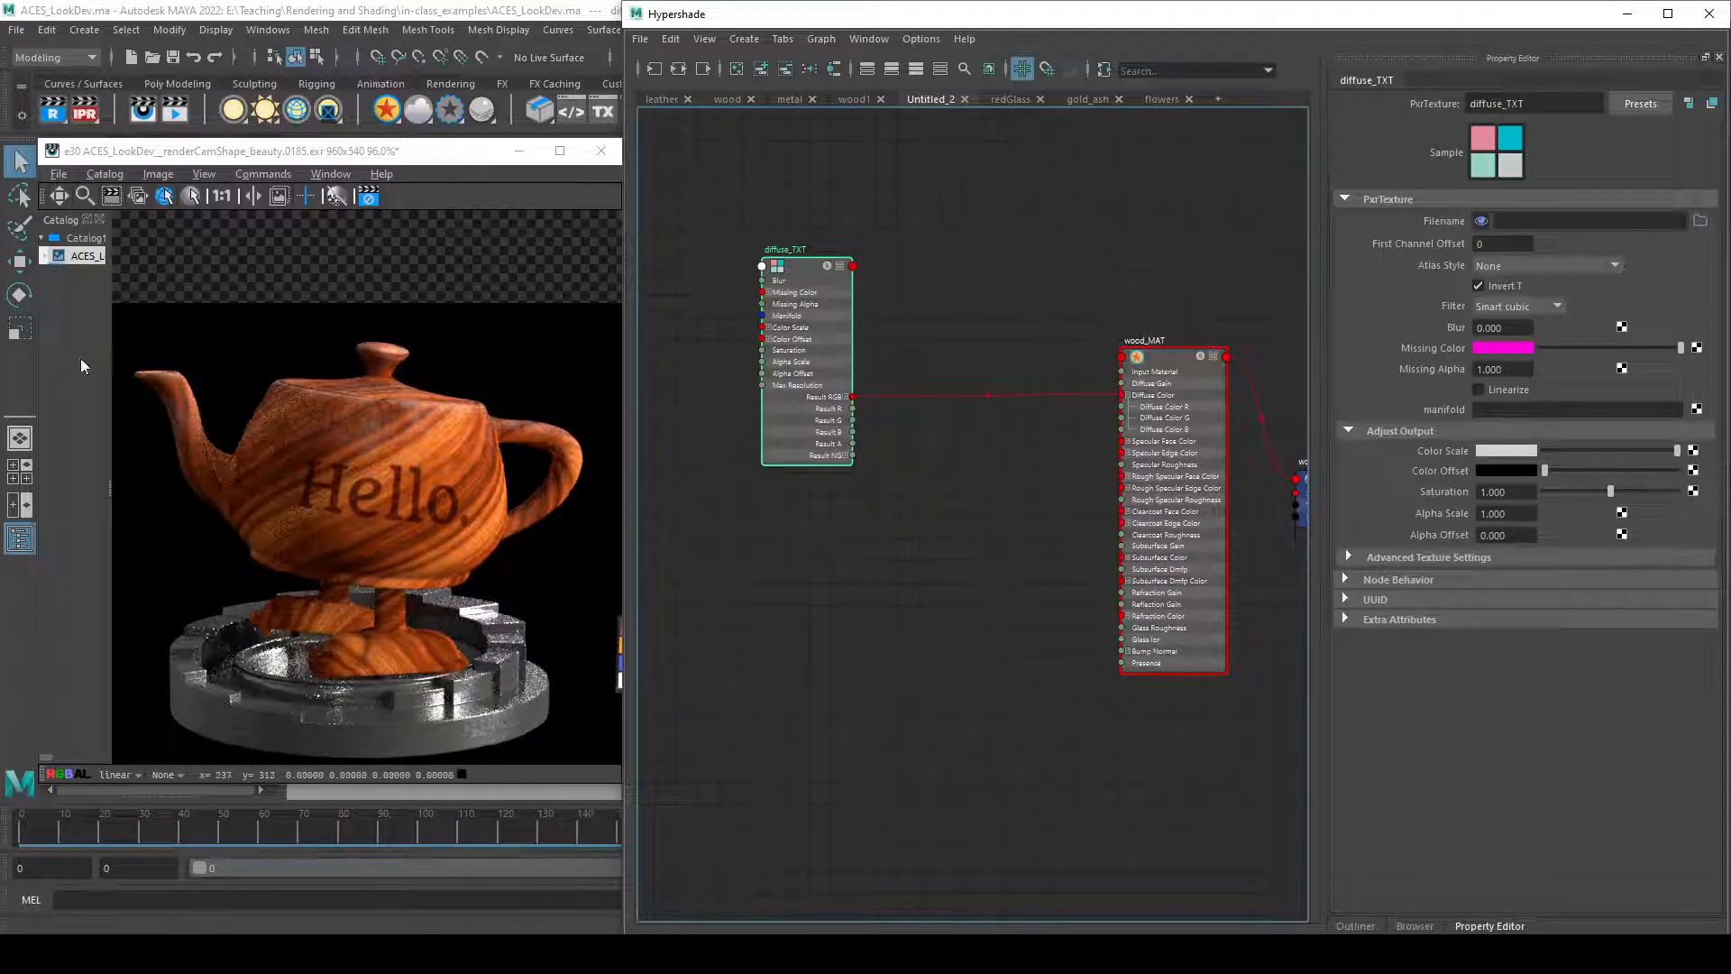
left_click_drag(808, 401, 761, 397)
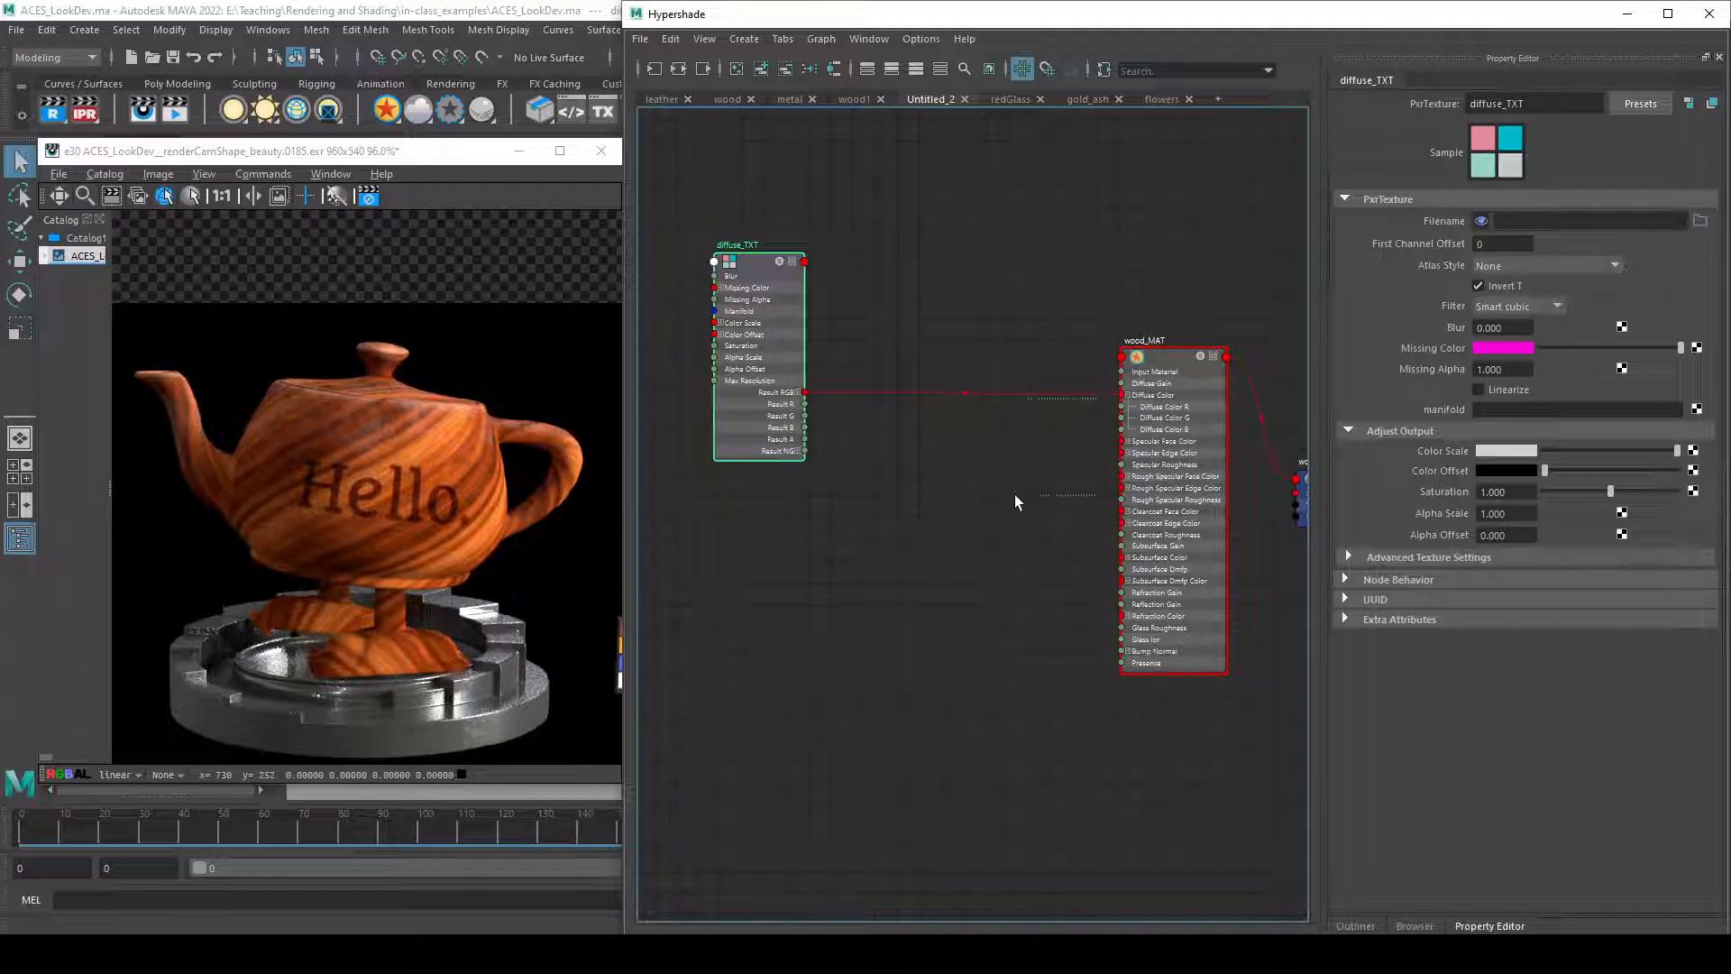
left_click_drag(1118, 395, 1060, 276)
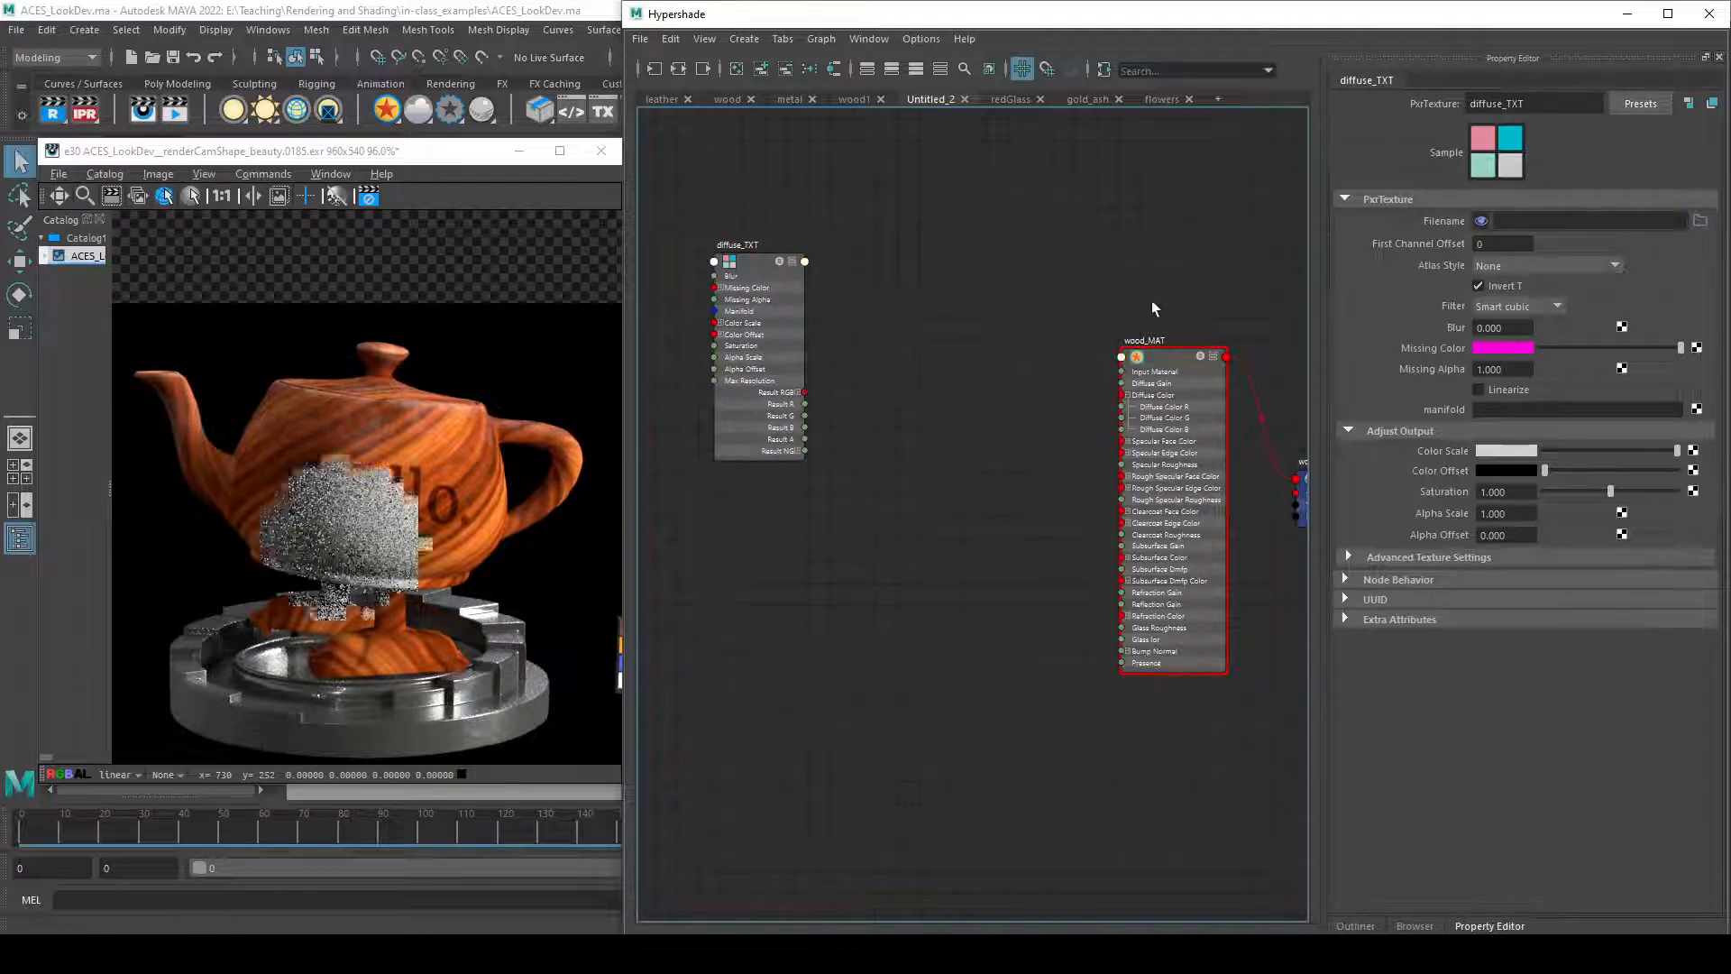
key("ctrl+z")
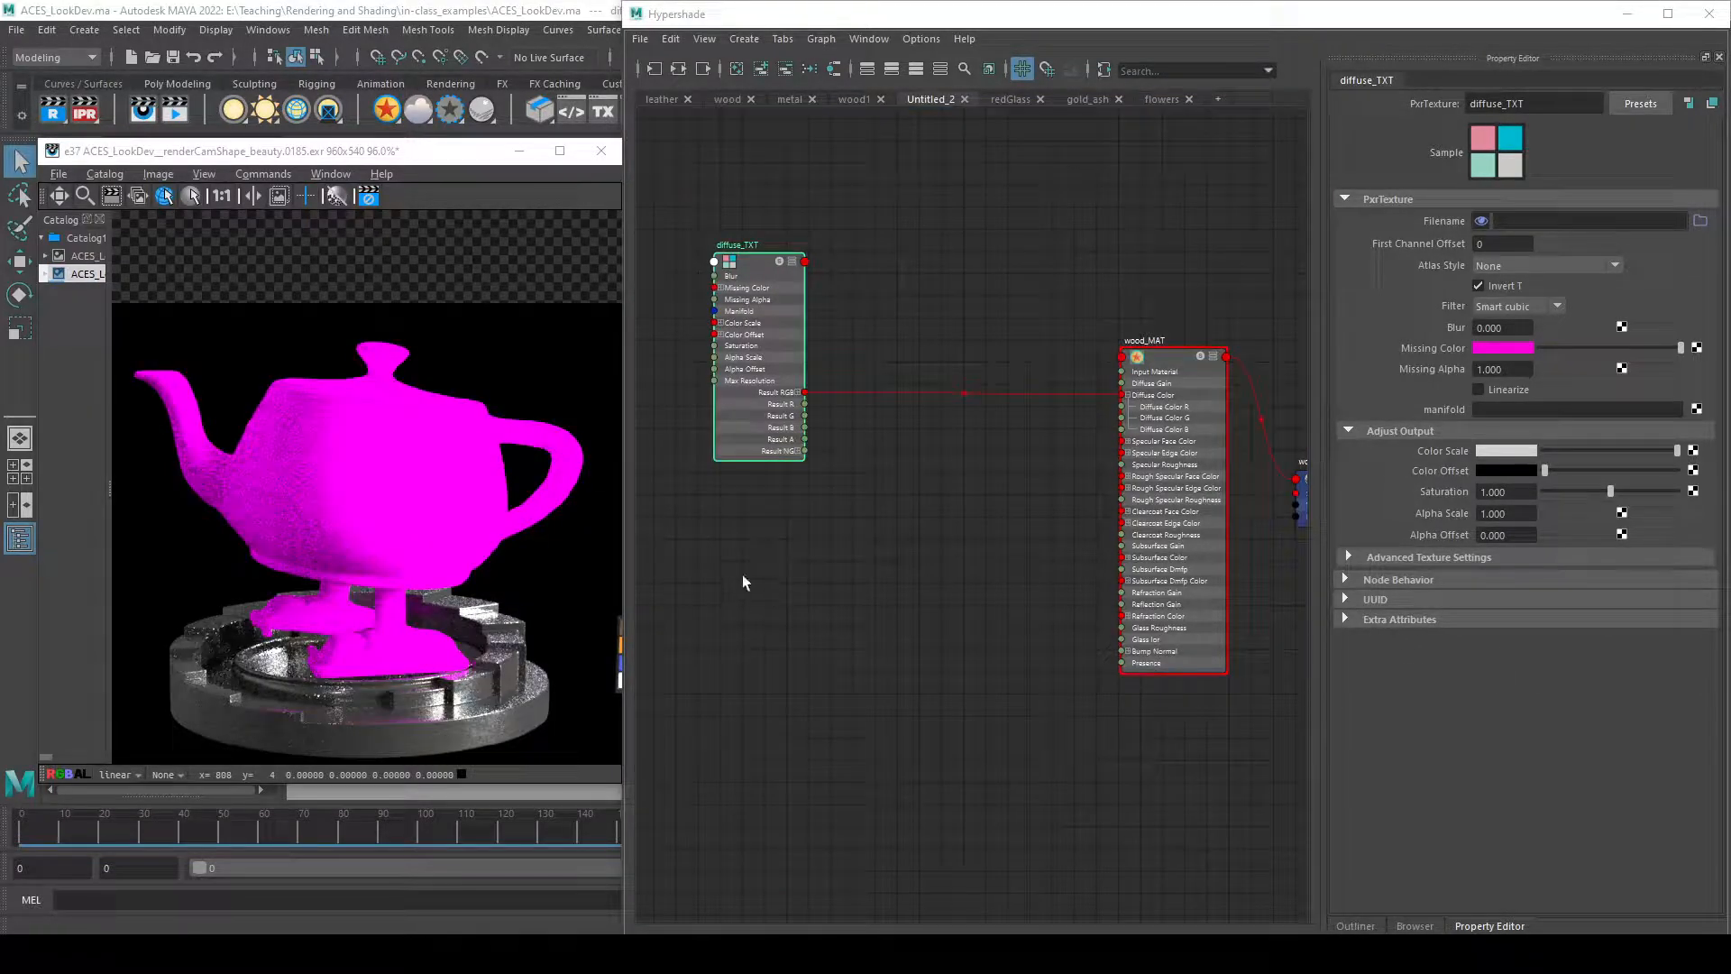
- Load teapot_medium_lambert3_DiffuseColor.1001.png as the texture file of diffuse_TXT and move the node closer to wood_MAT
left_click_drag(734, 447, 729, 431)
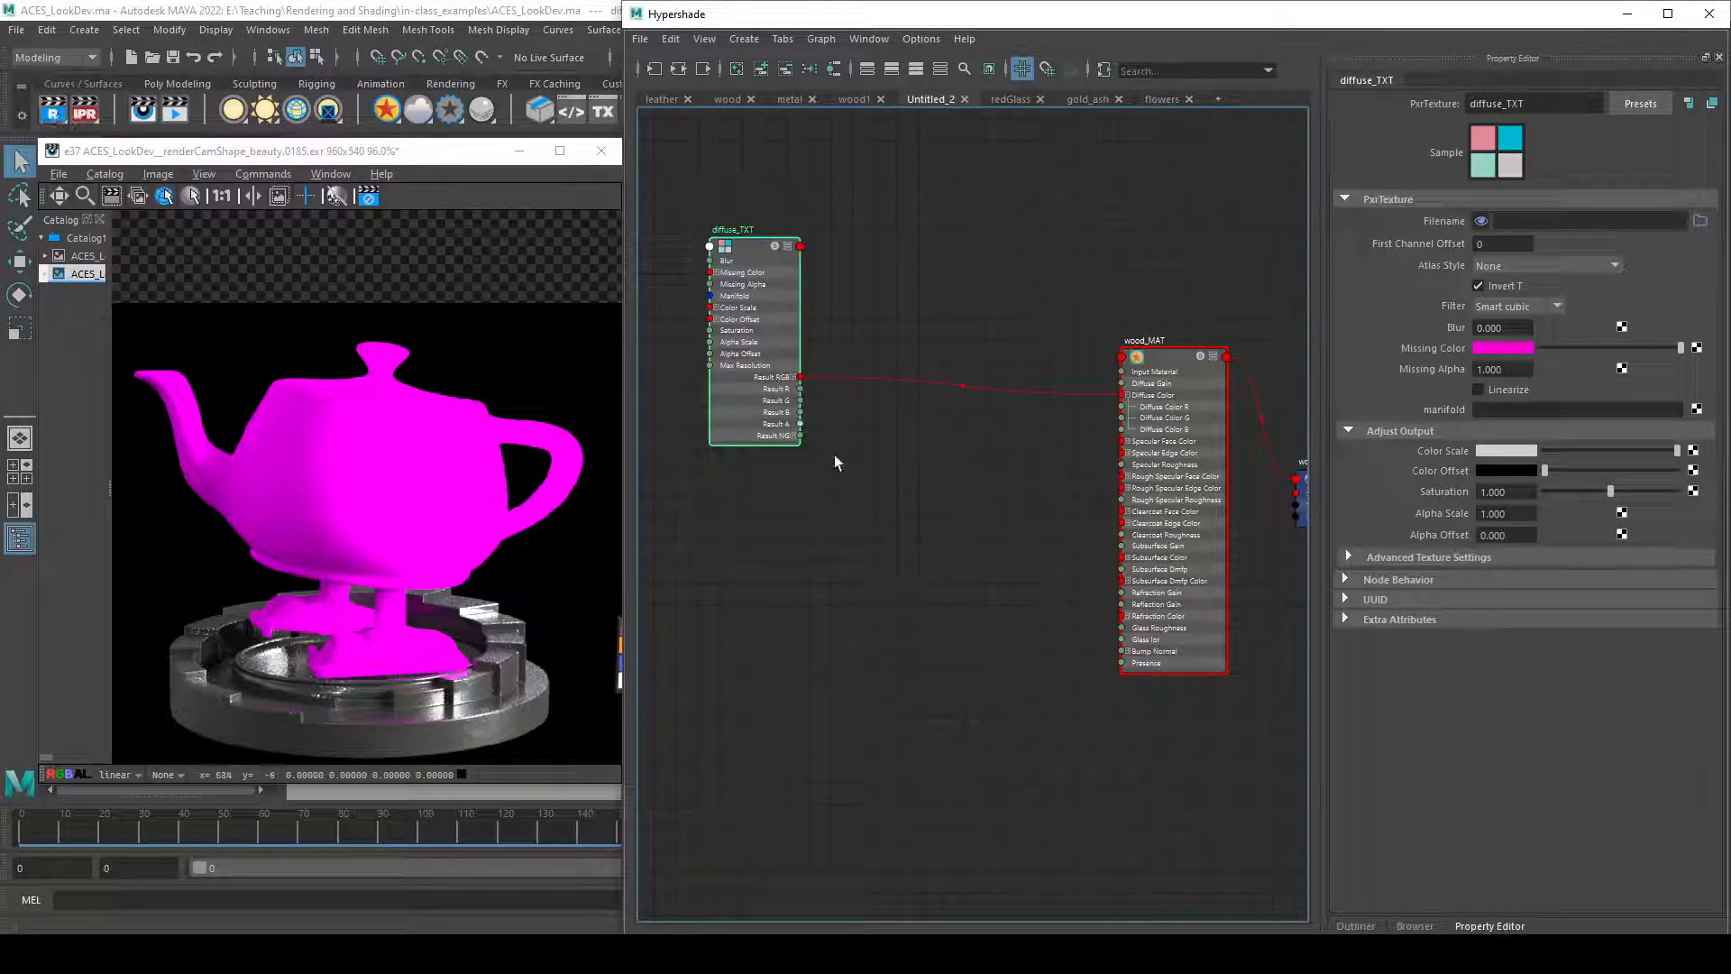
left_click_drag(745, 429, 756, 446)
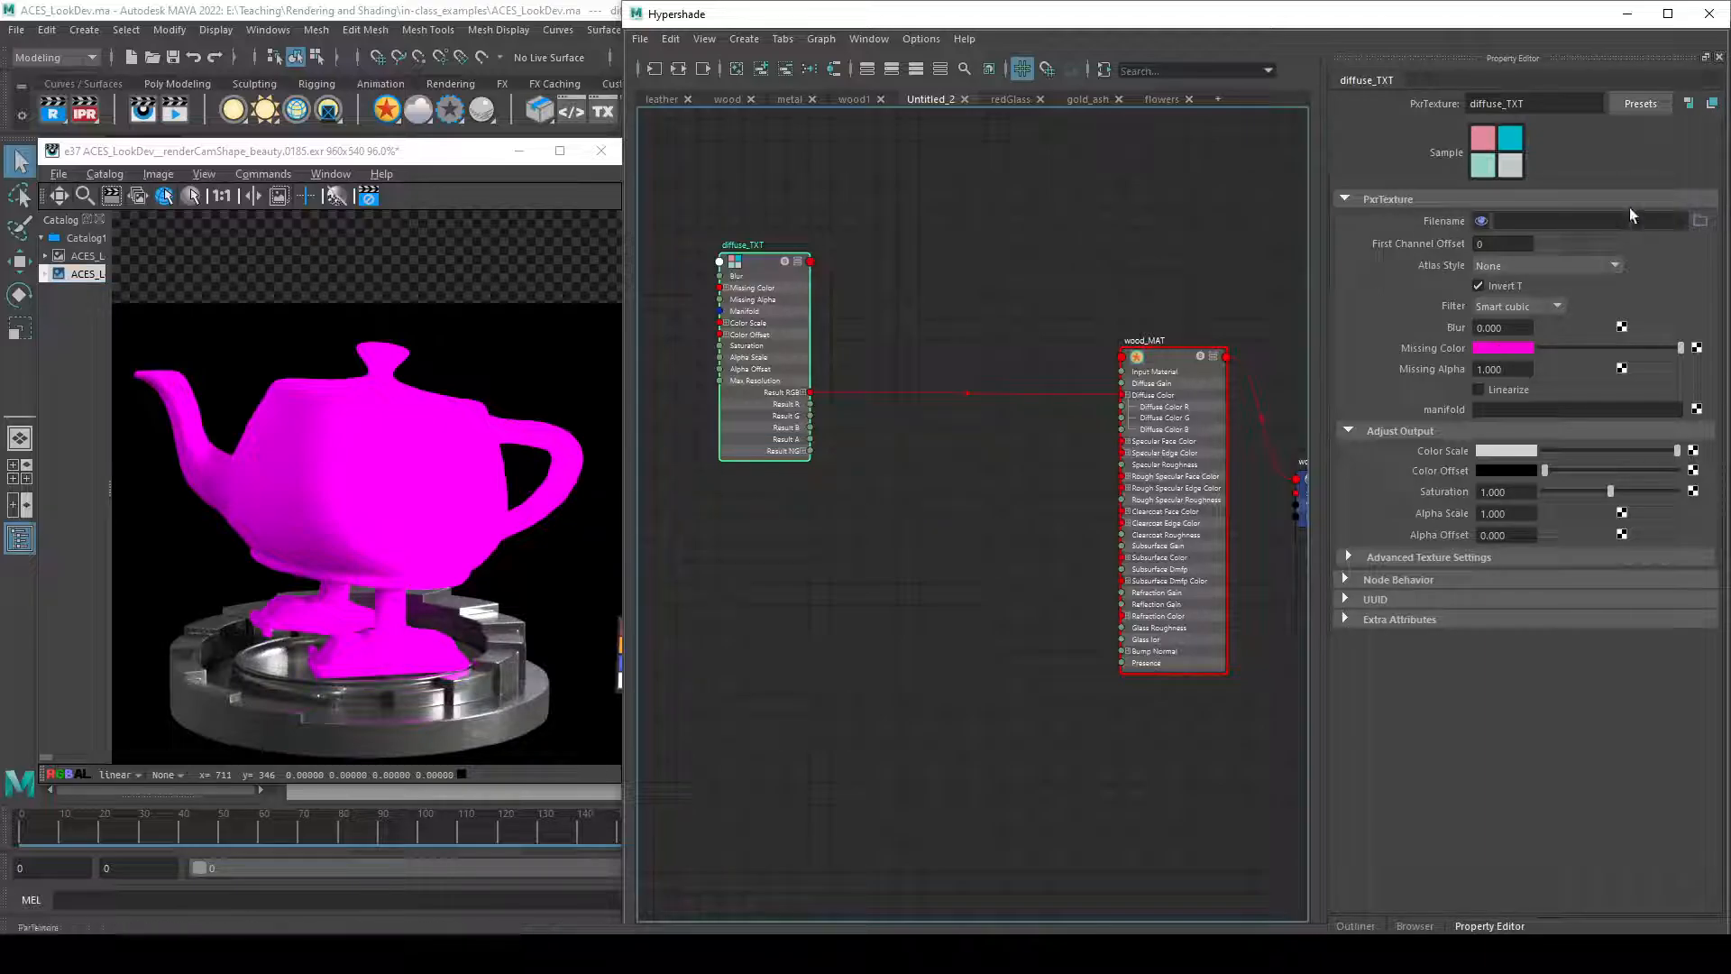
left_click(1700, 220)
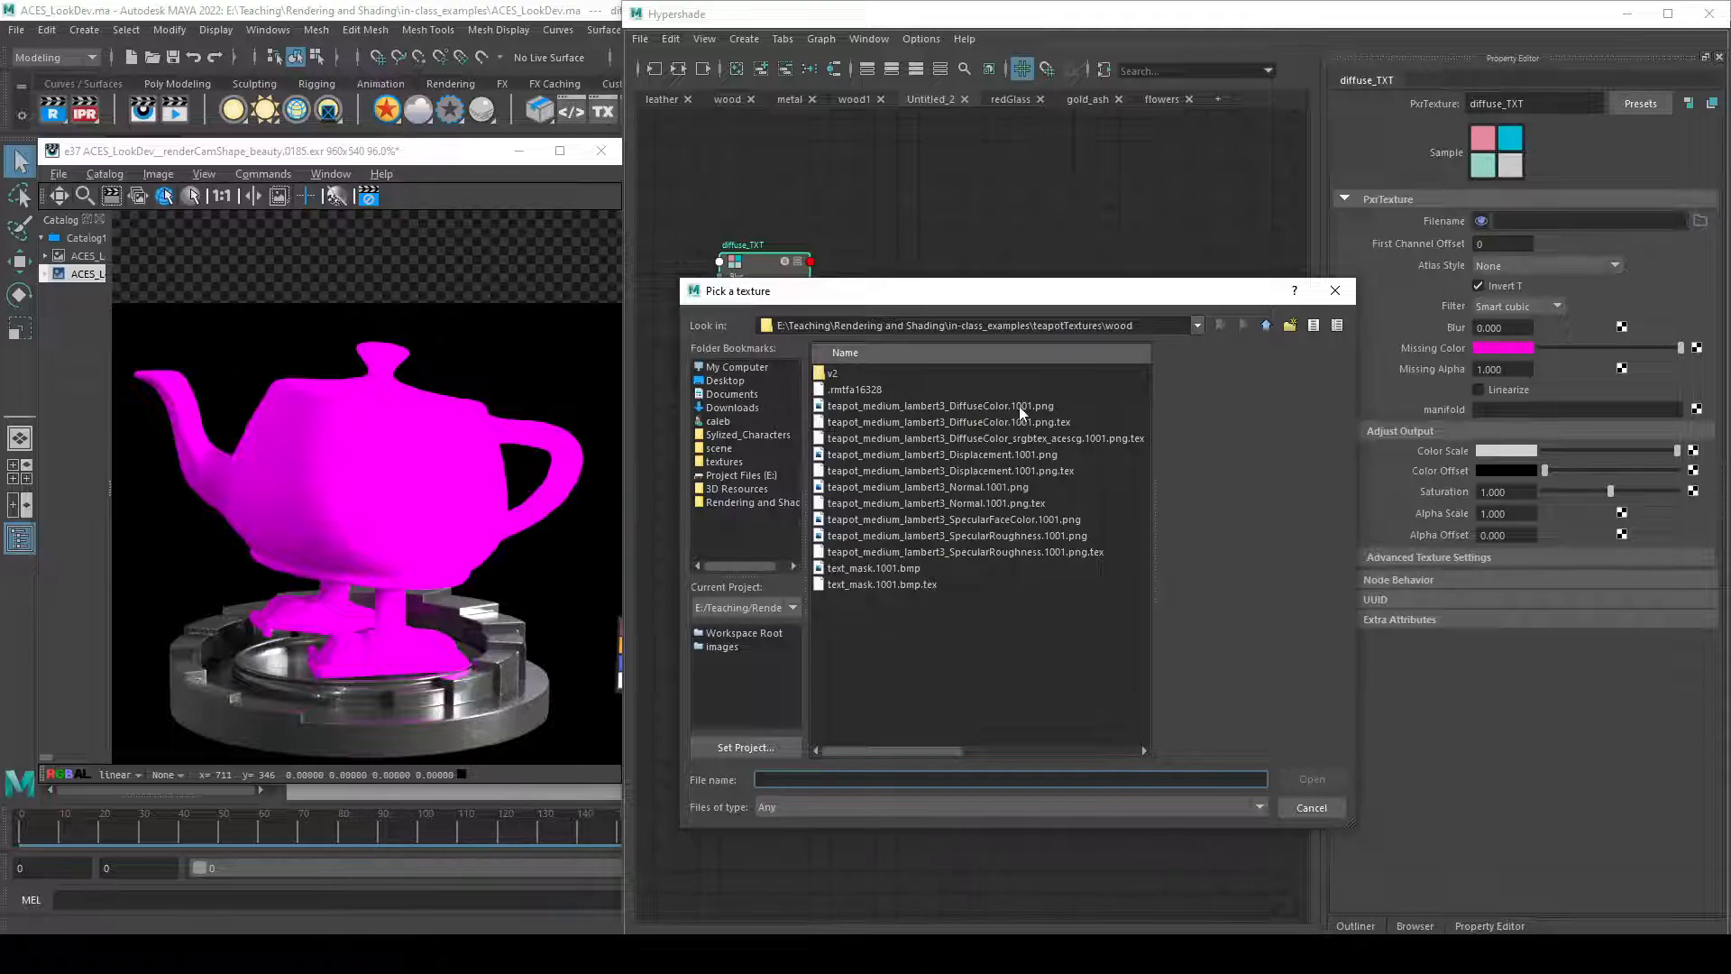
left_click(993, 406)
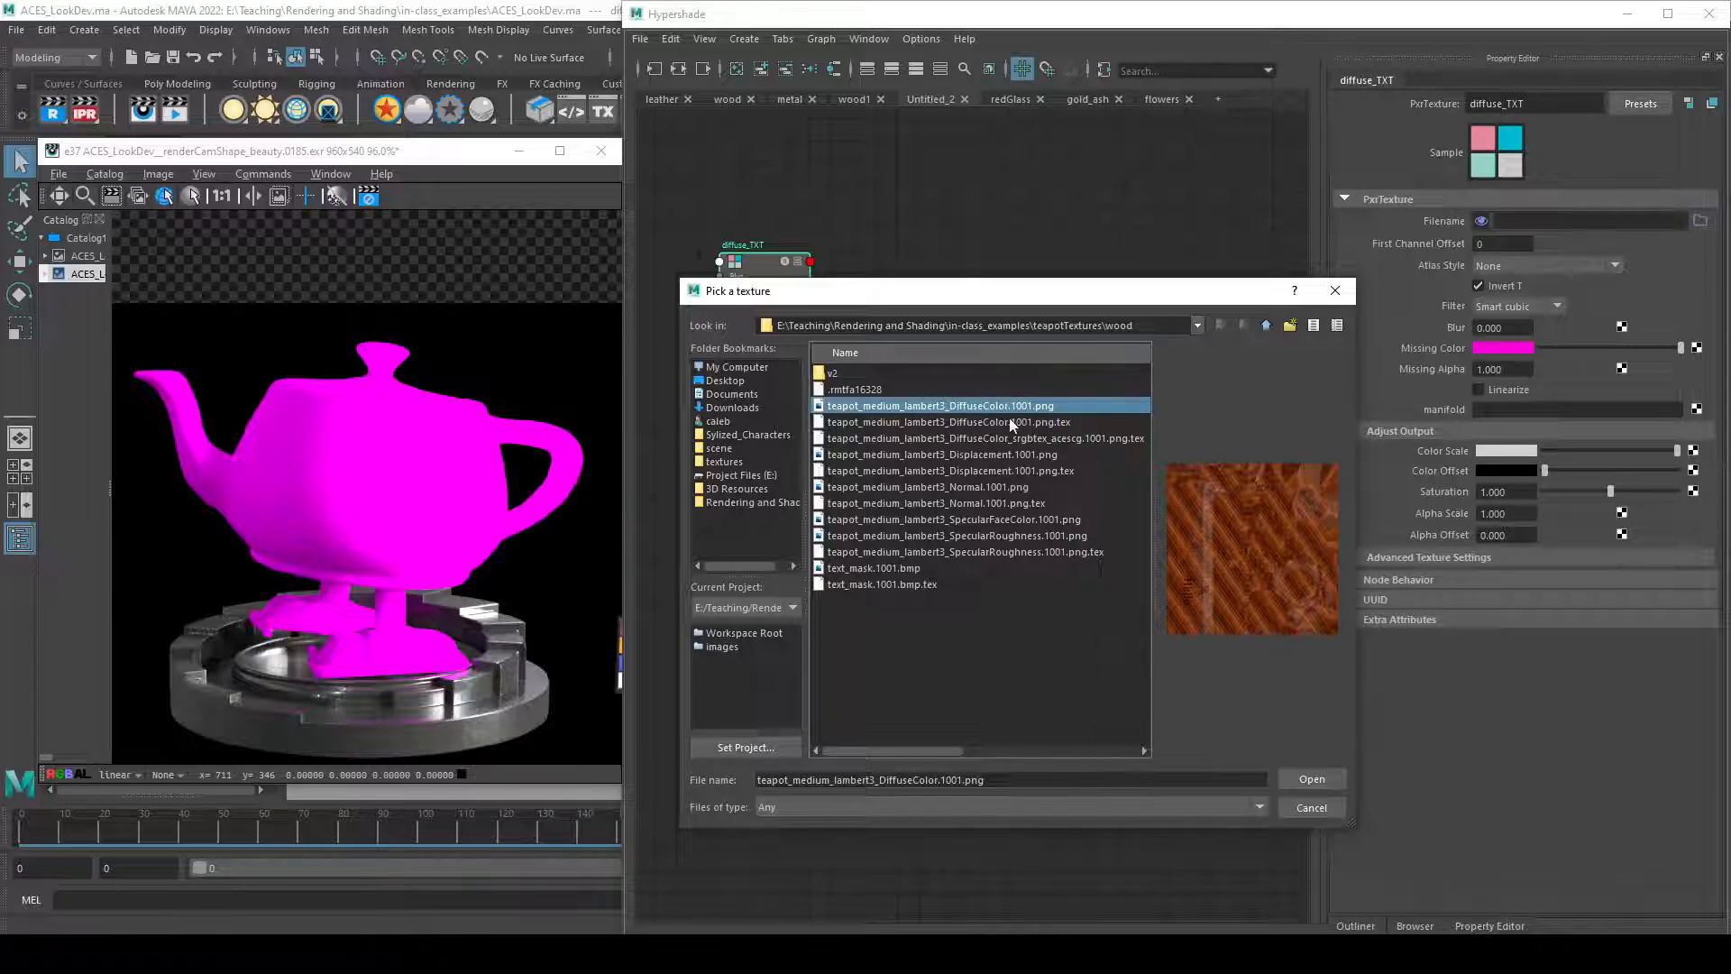
left_click_drag(1078, 293, 610, 389)
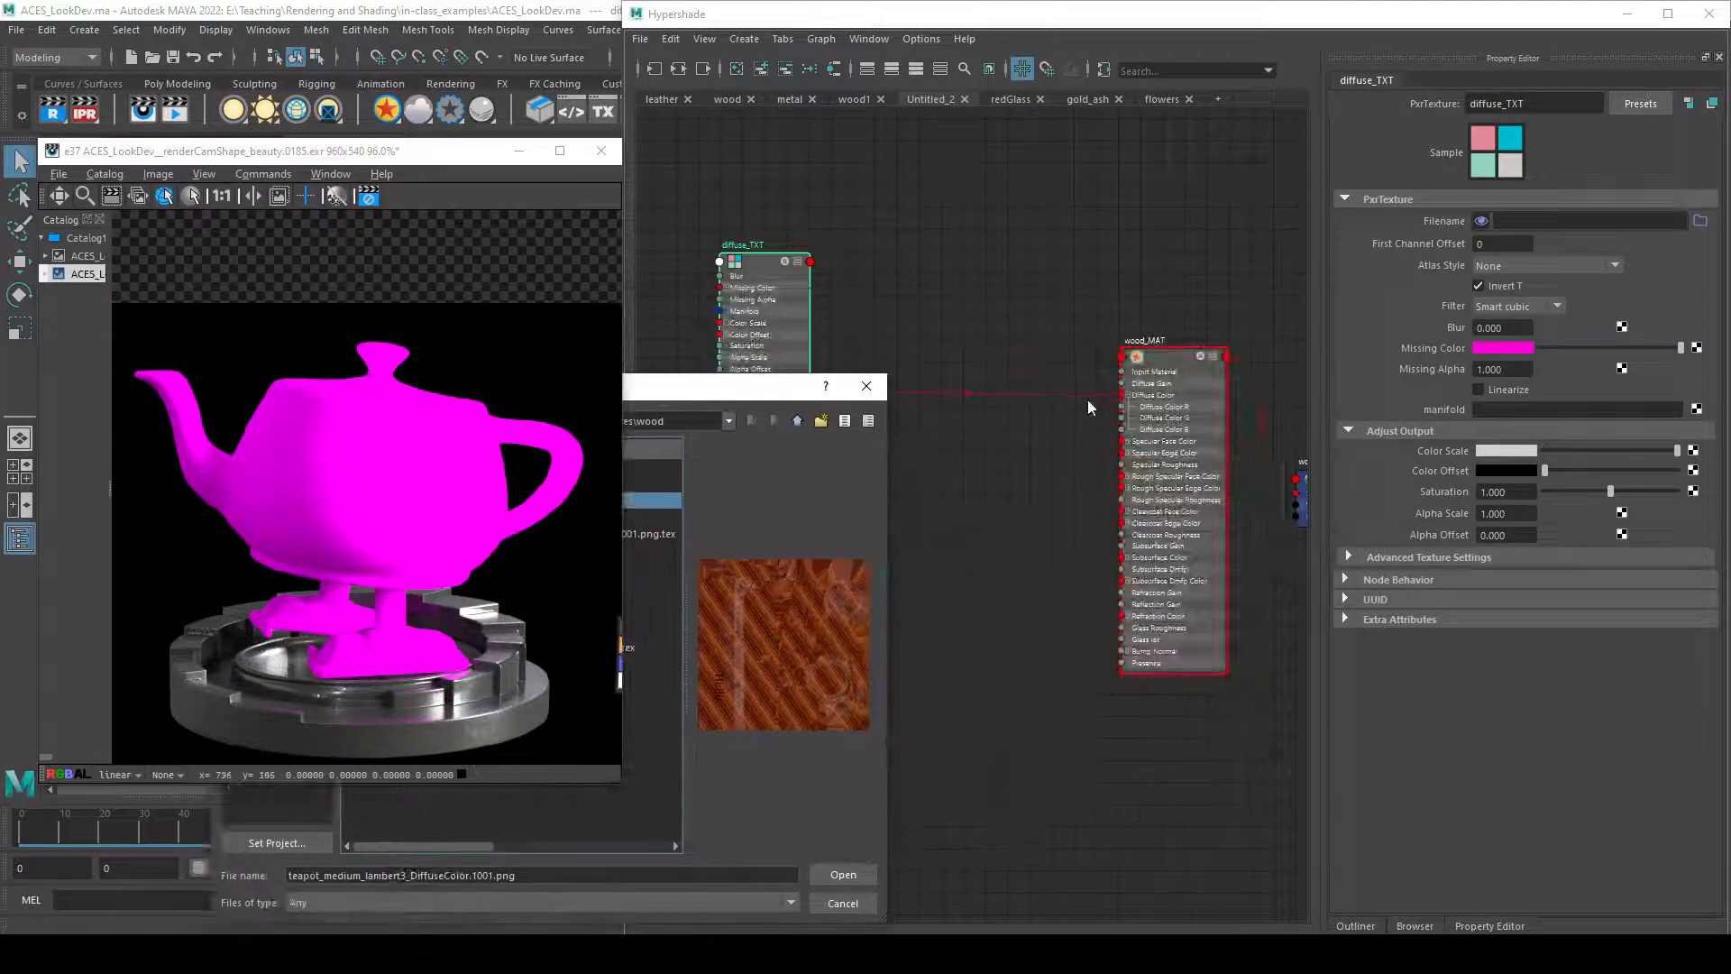
left_click_drag(733, 389, 1191, 260)
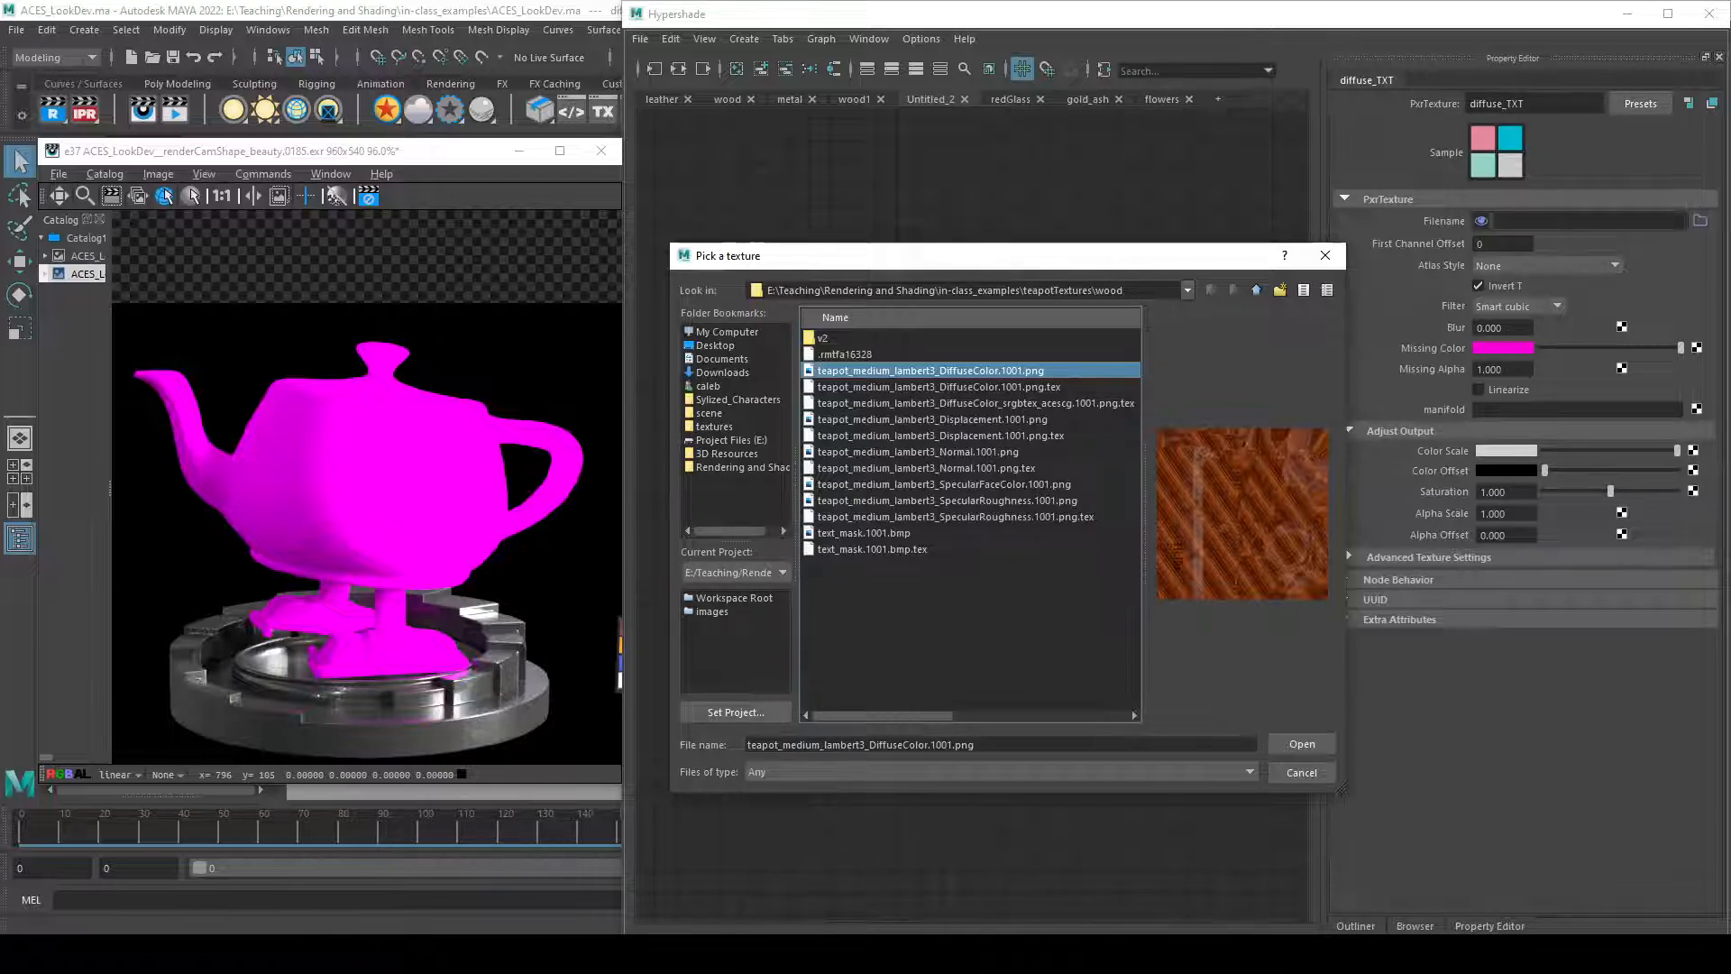
left_click(1296, 745)
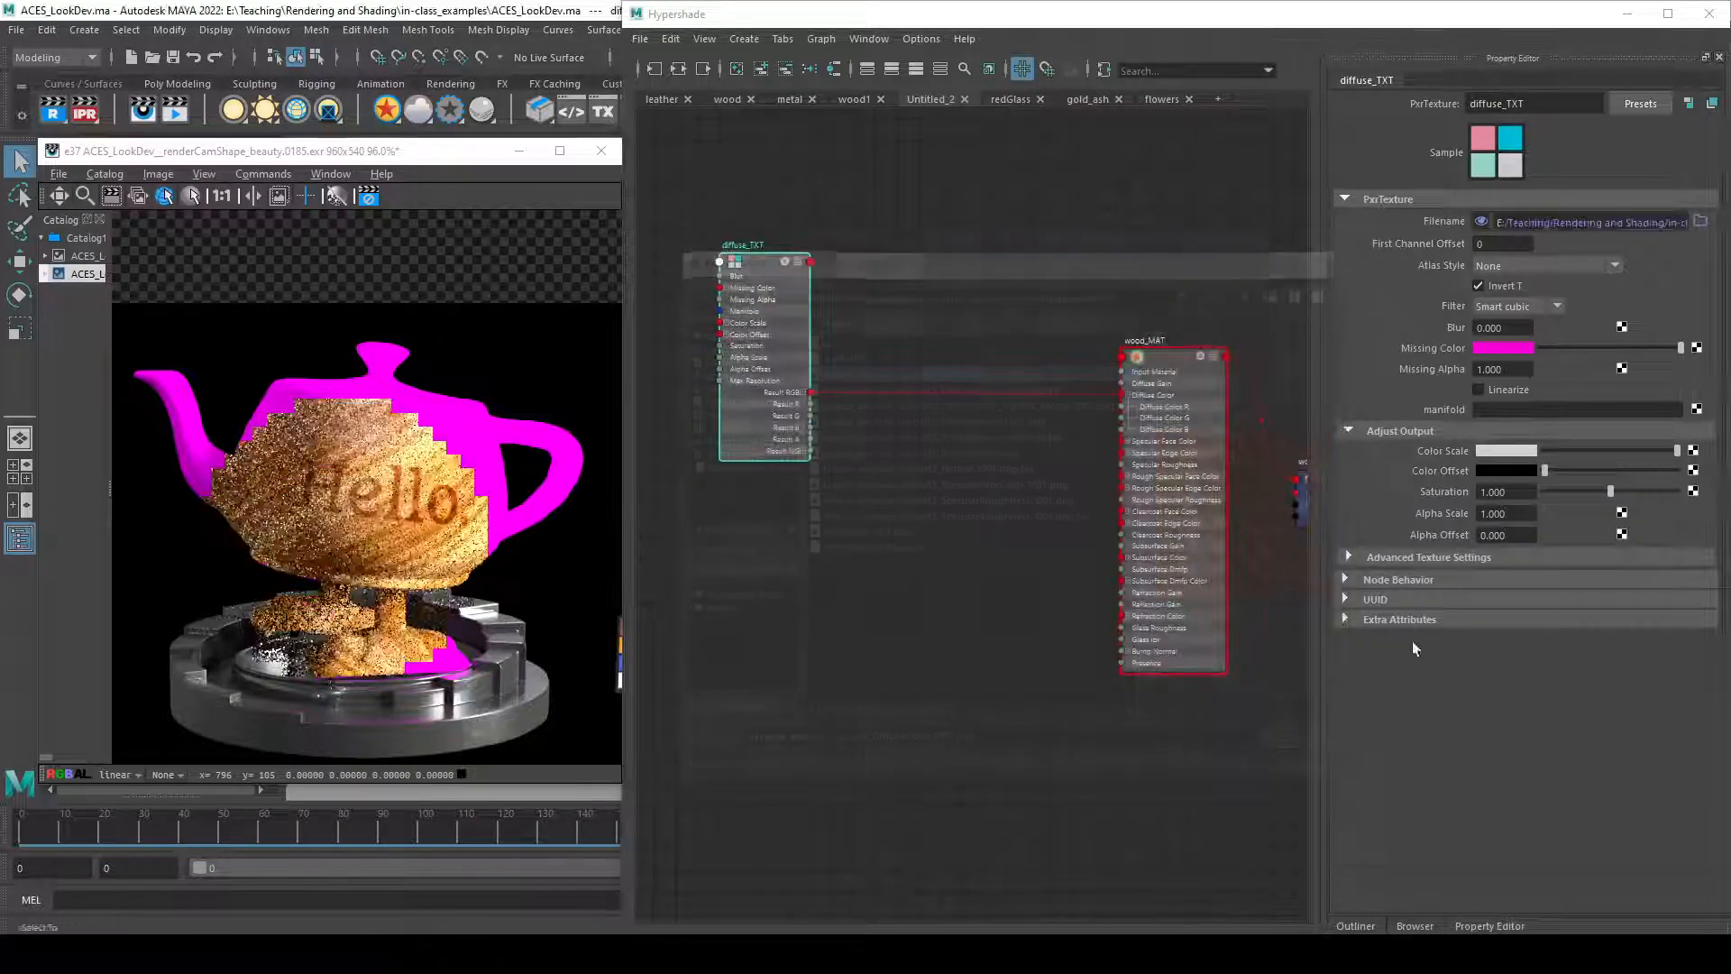
mouse_move(763, 439)
left_mouse_down()
mouse_move(793, 414)
mouse_move(794, 448)
left_mouse_up()
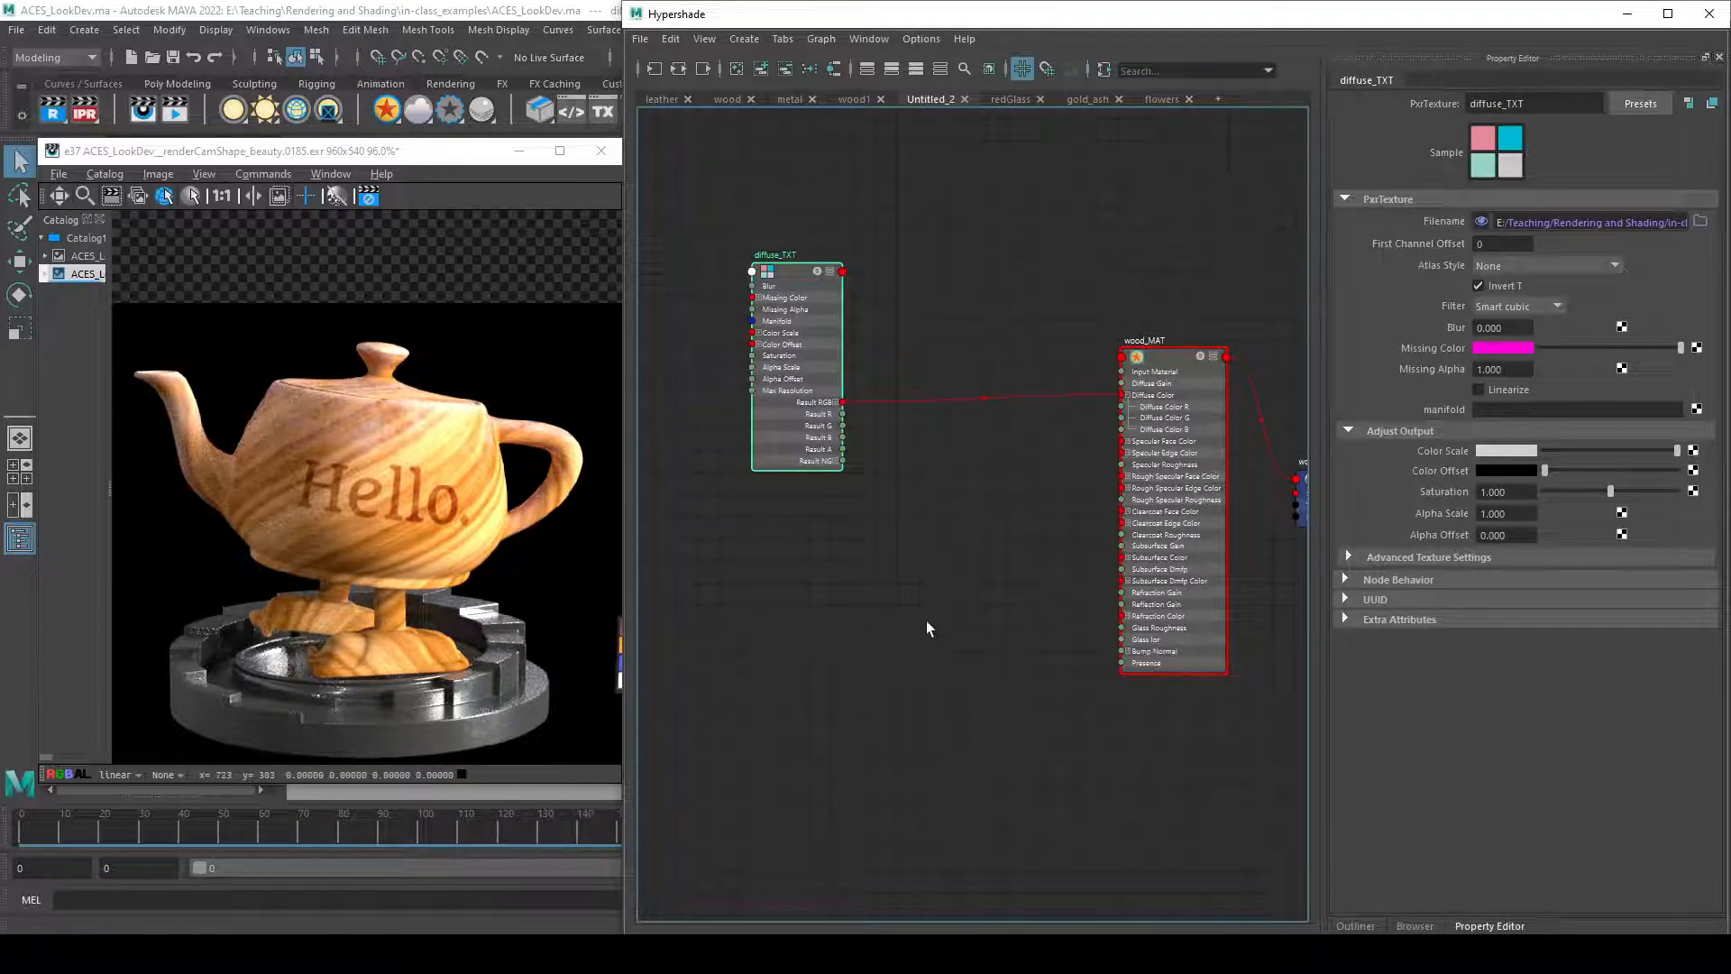
left_click_drag(792, 447, 876, 437)
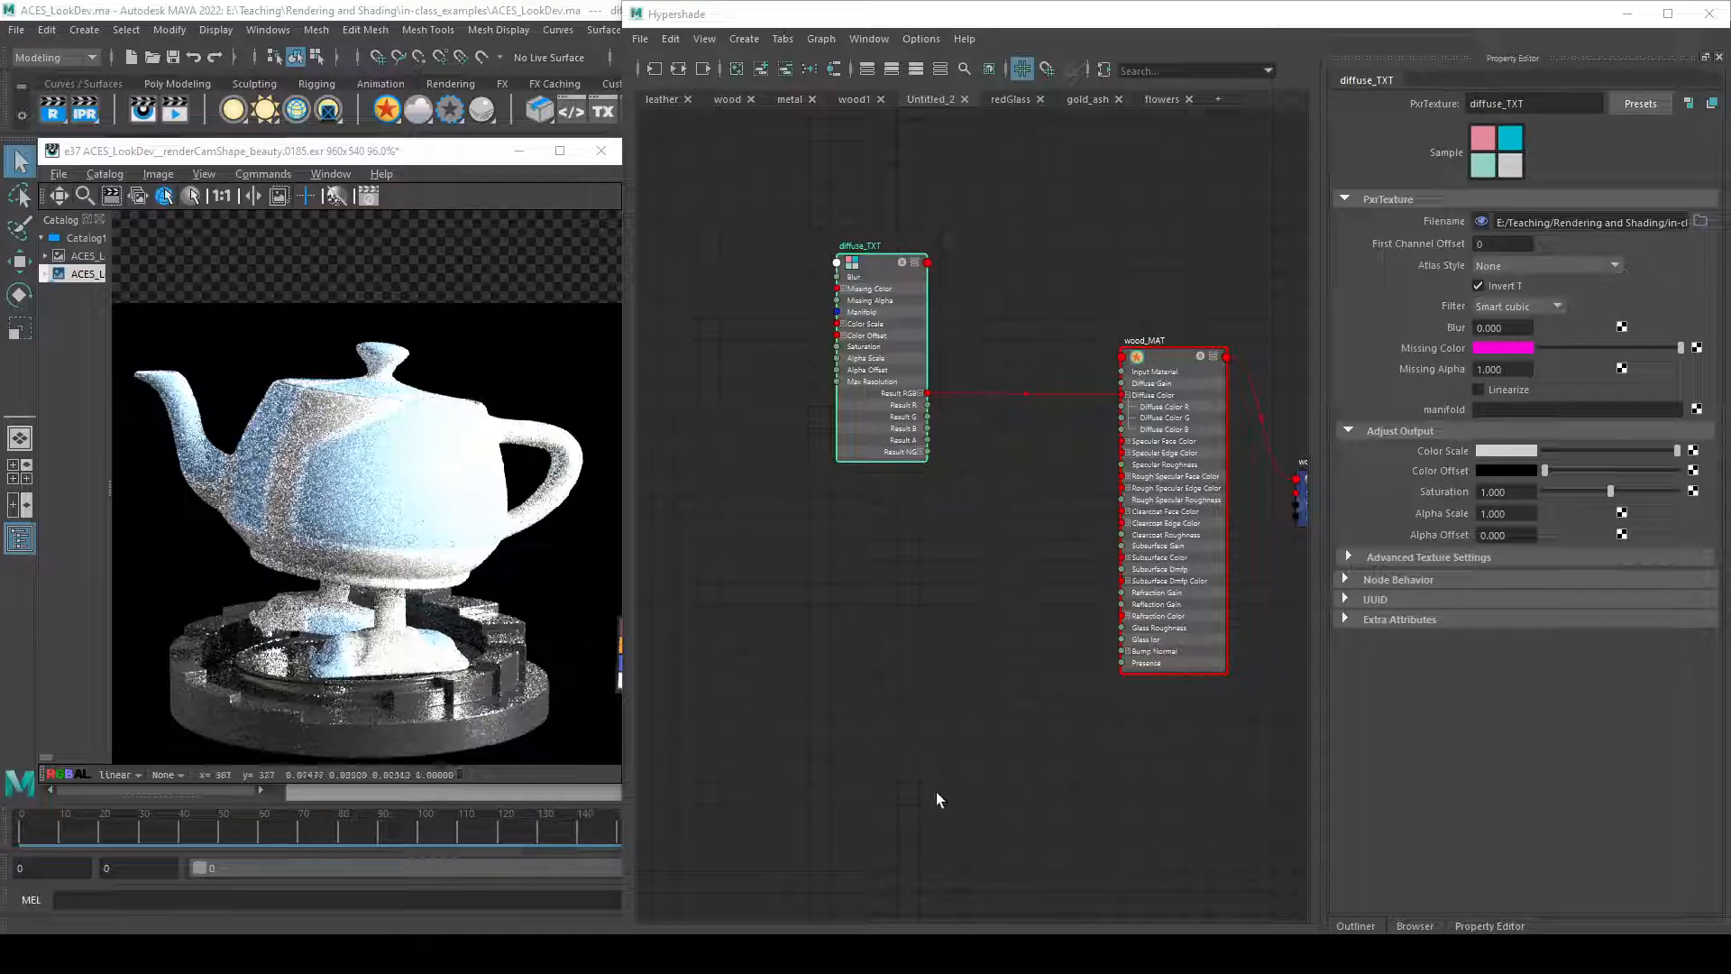
- Examine the wood texture folder, comparing the original map images with their converted .tex versions
left_click(1033, 953)
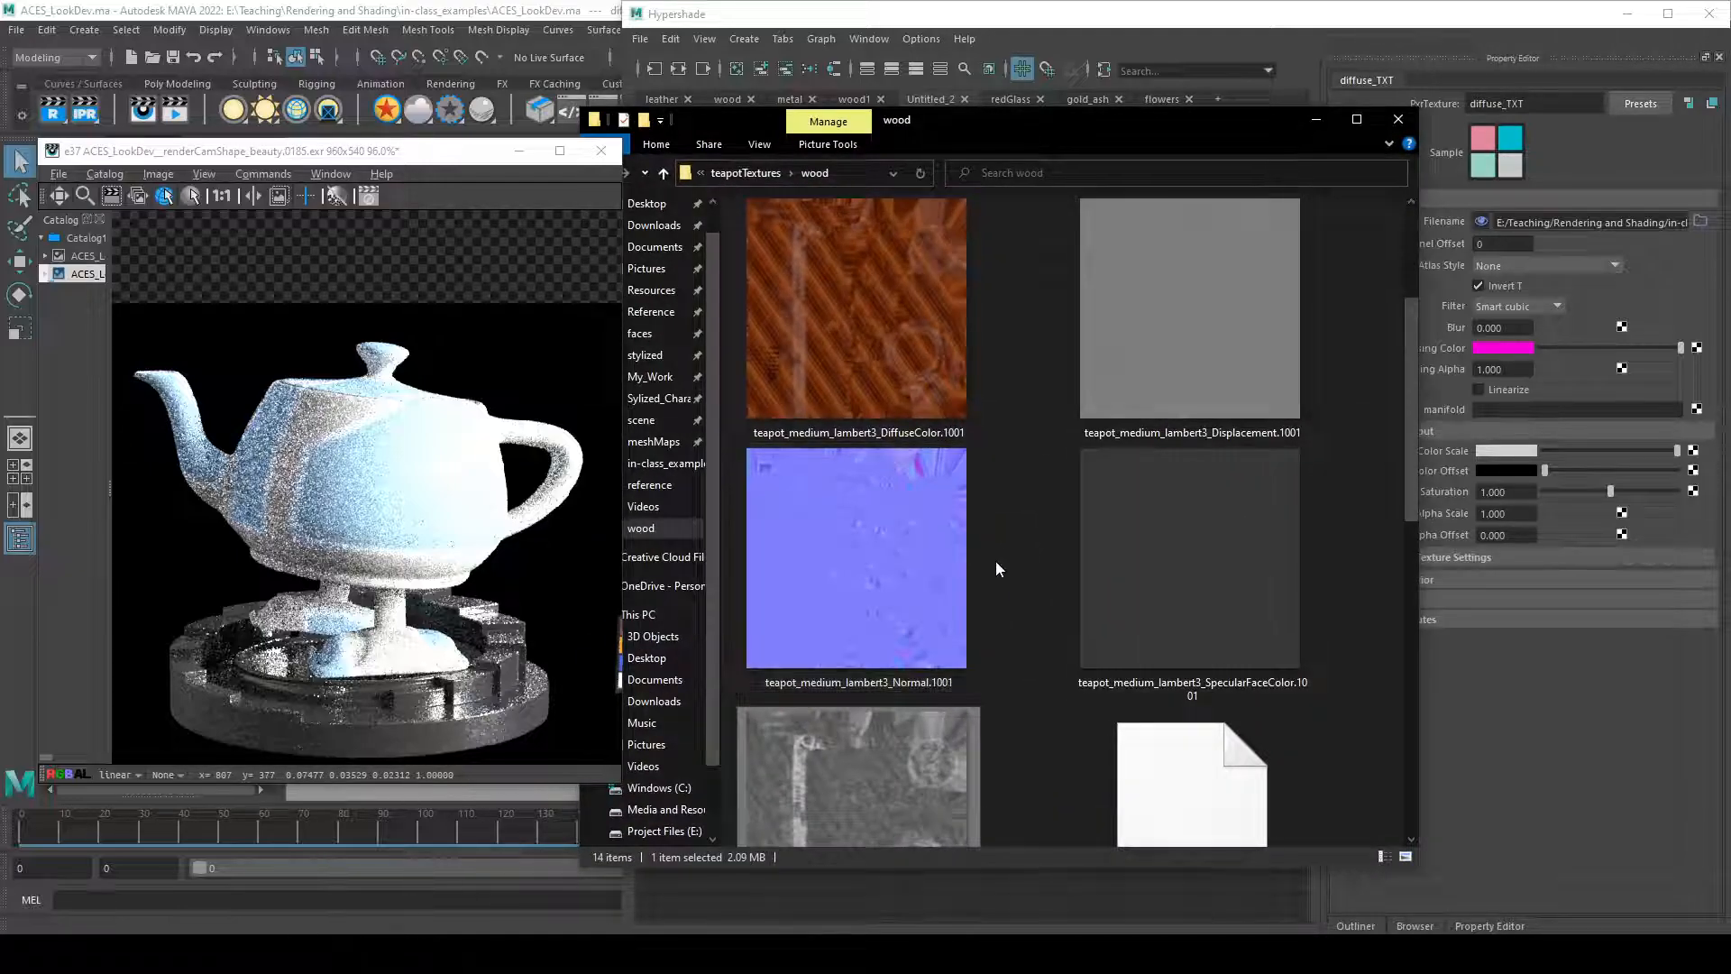
scroll(1055, 540, "down", 5)
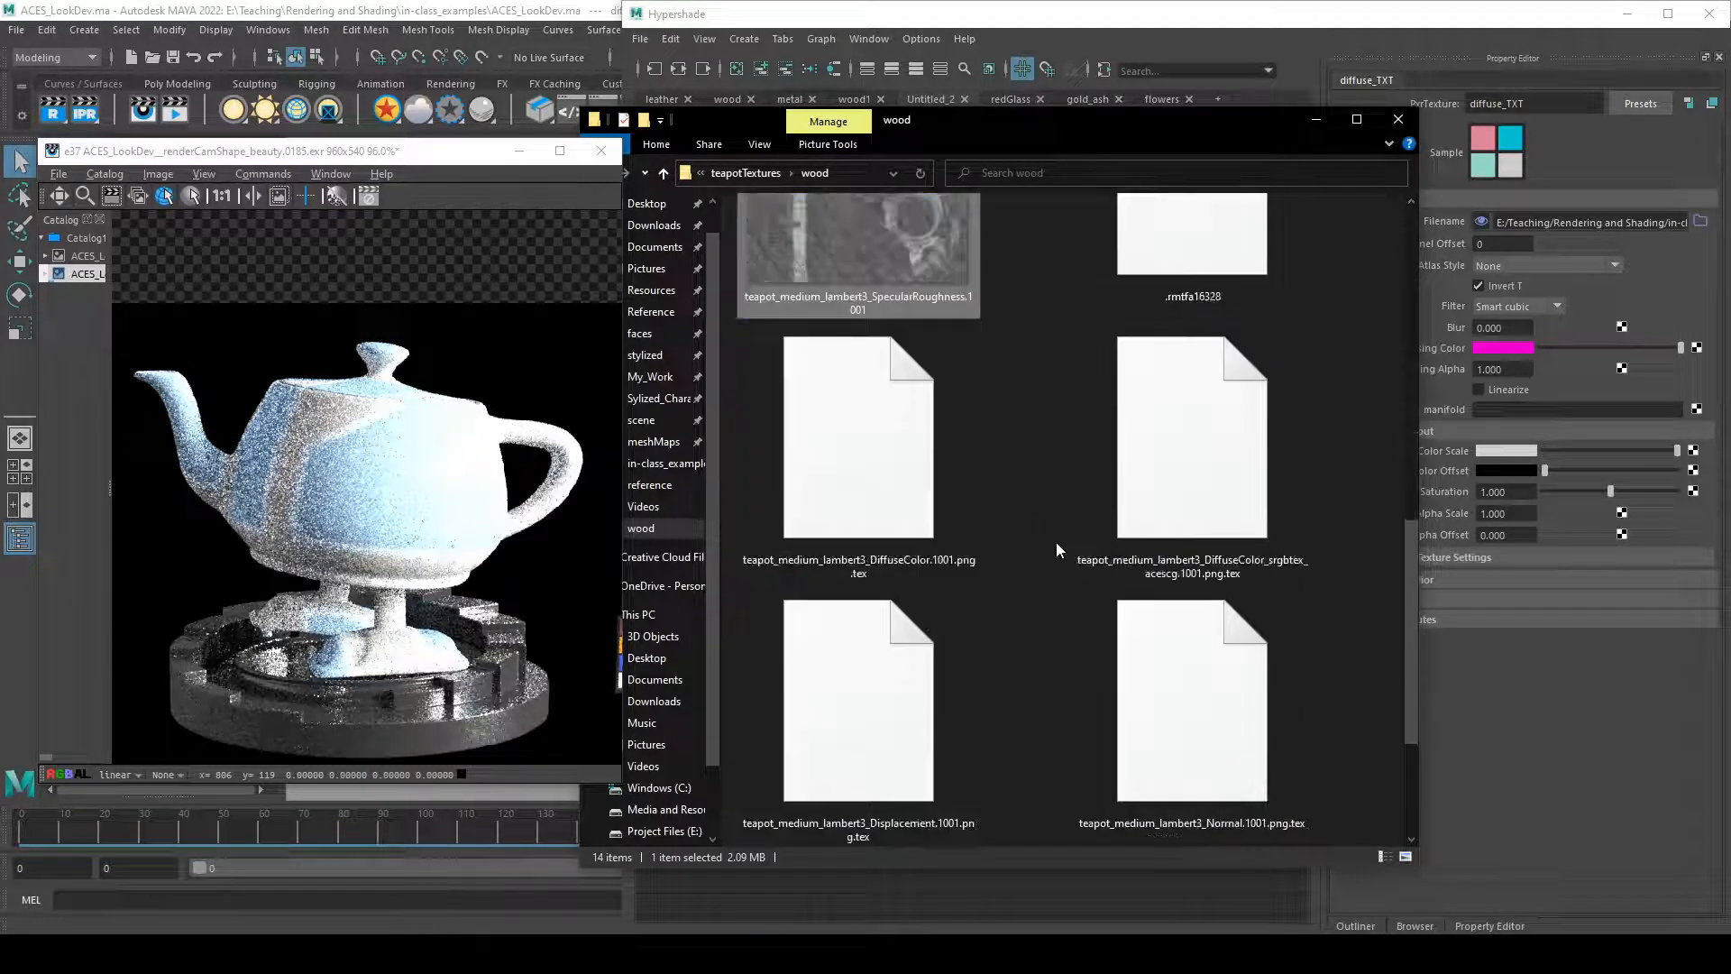
scroll(973, 475, "up", 3)
scroll(973, 475, "up", 3)
left_click(918, 566)
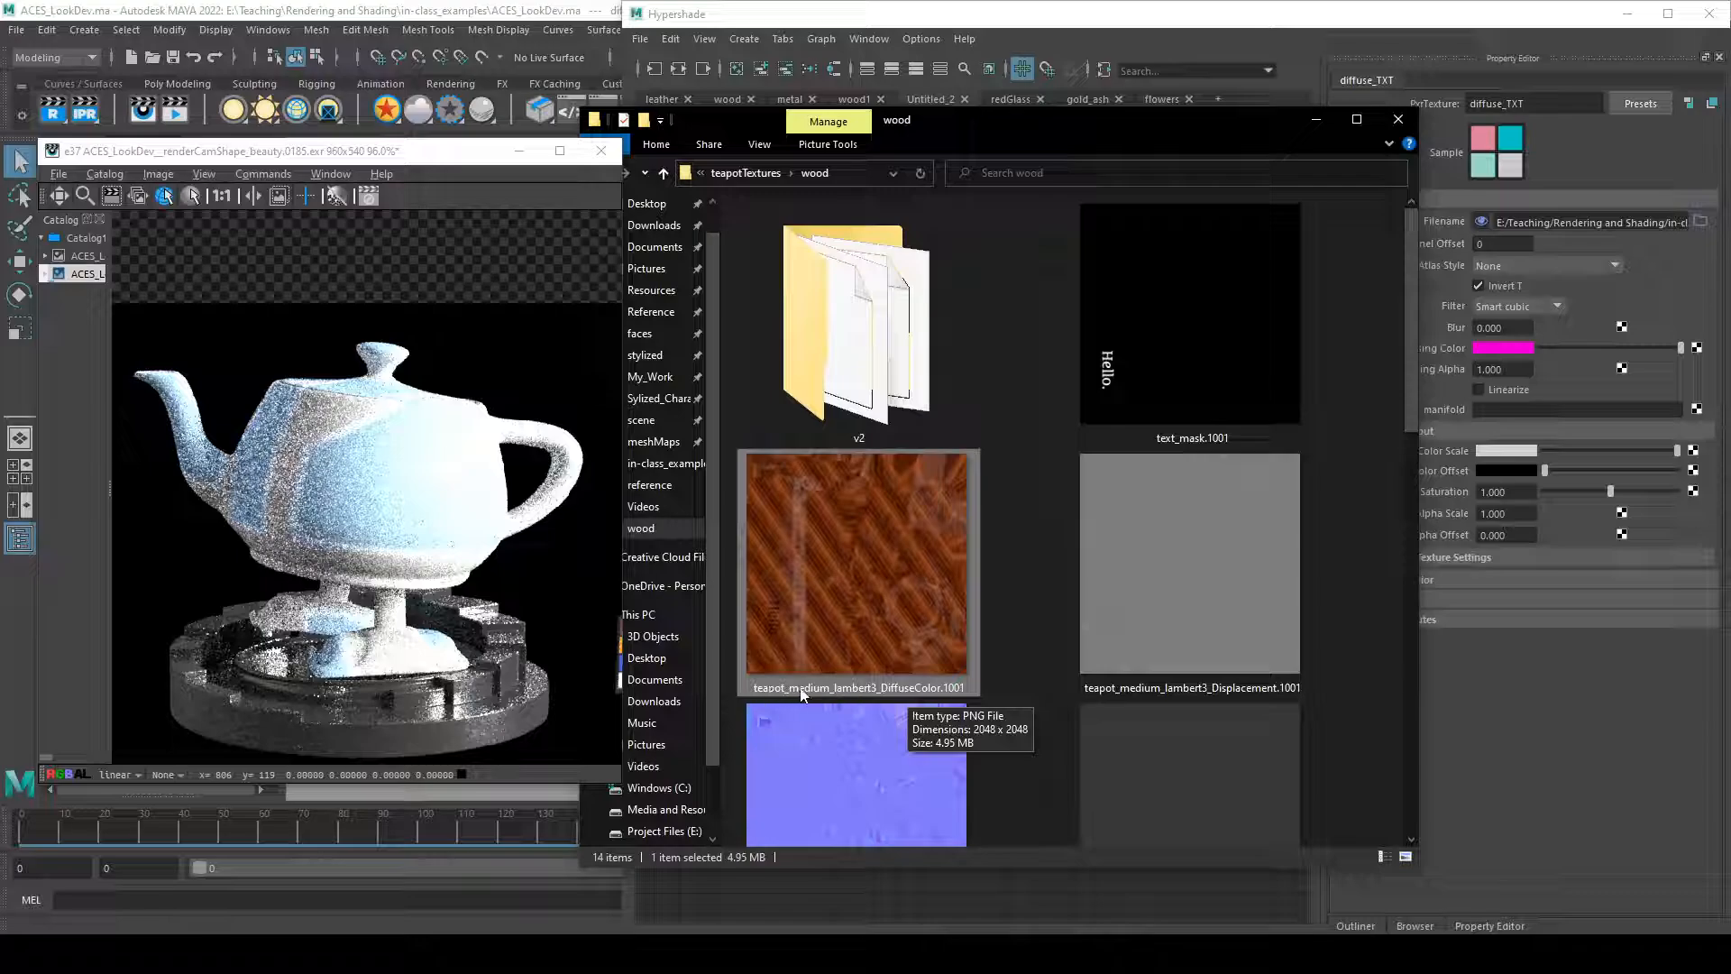
scroll(1010, 687, "down", 3)
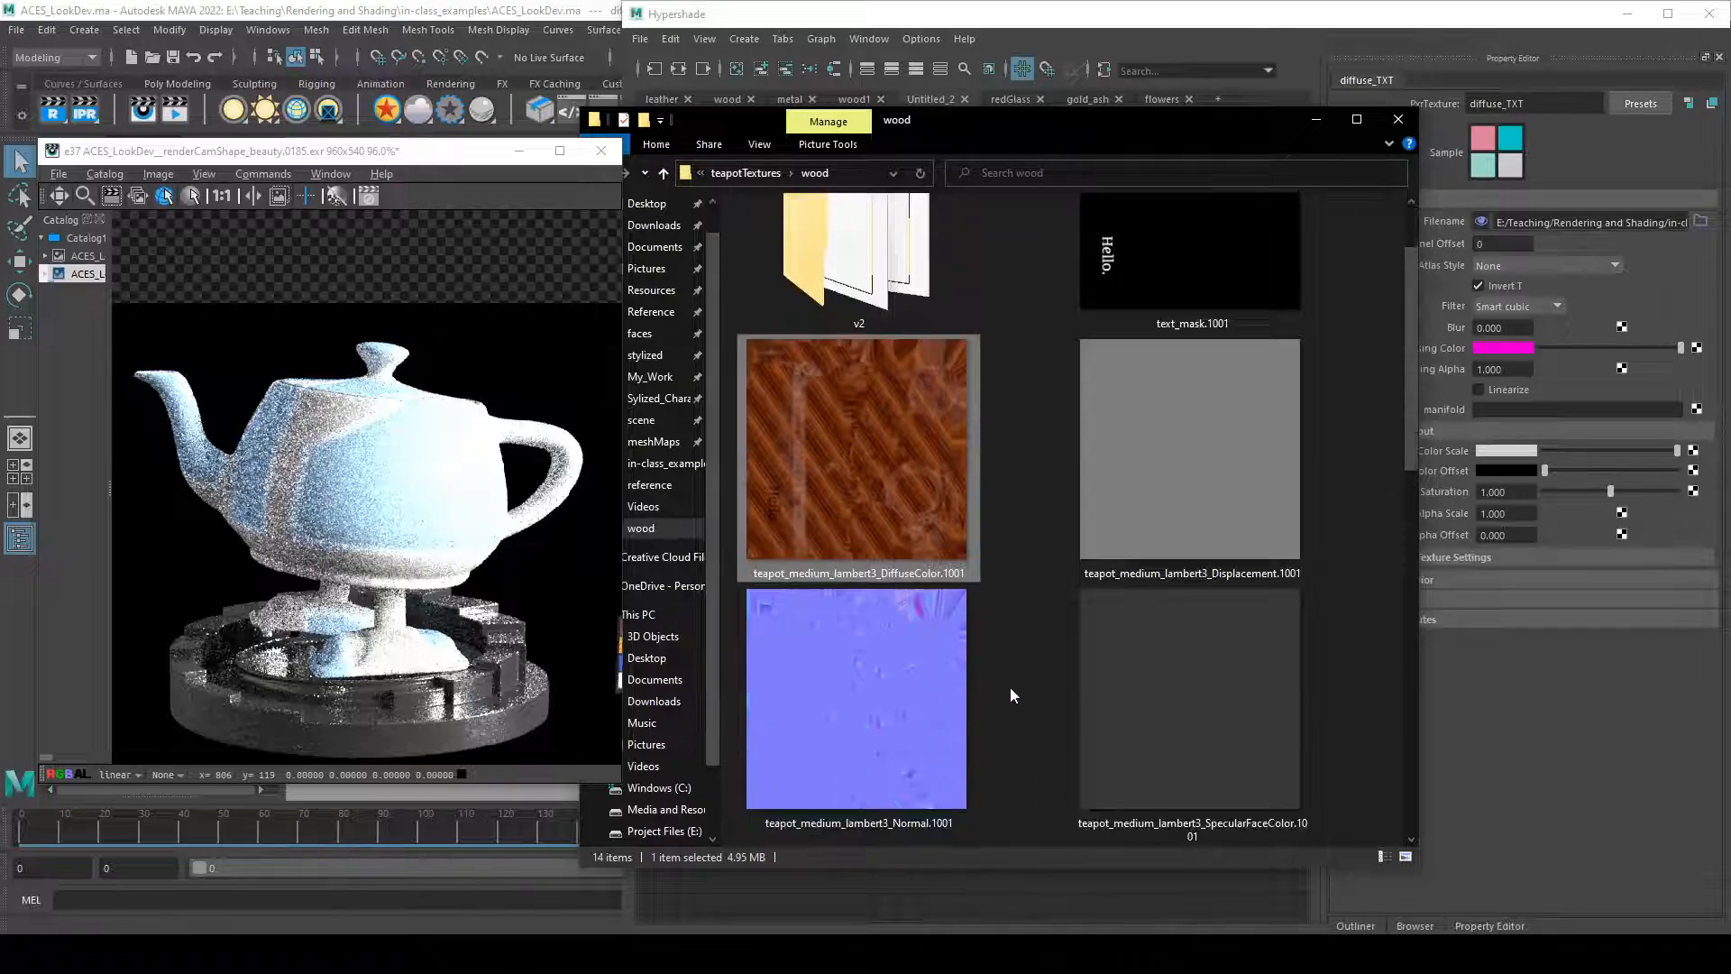
scroll(918, 622, "up", 3)
scroll(997, 658, "down", 5)
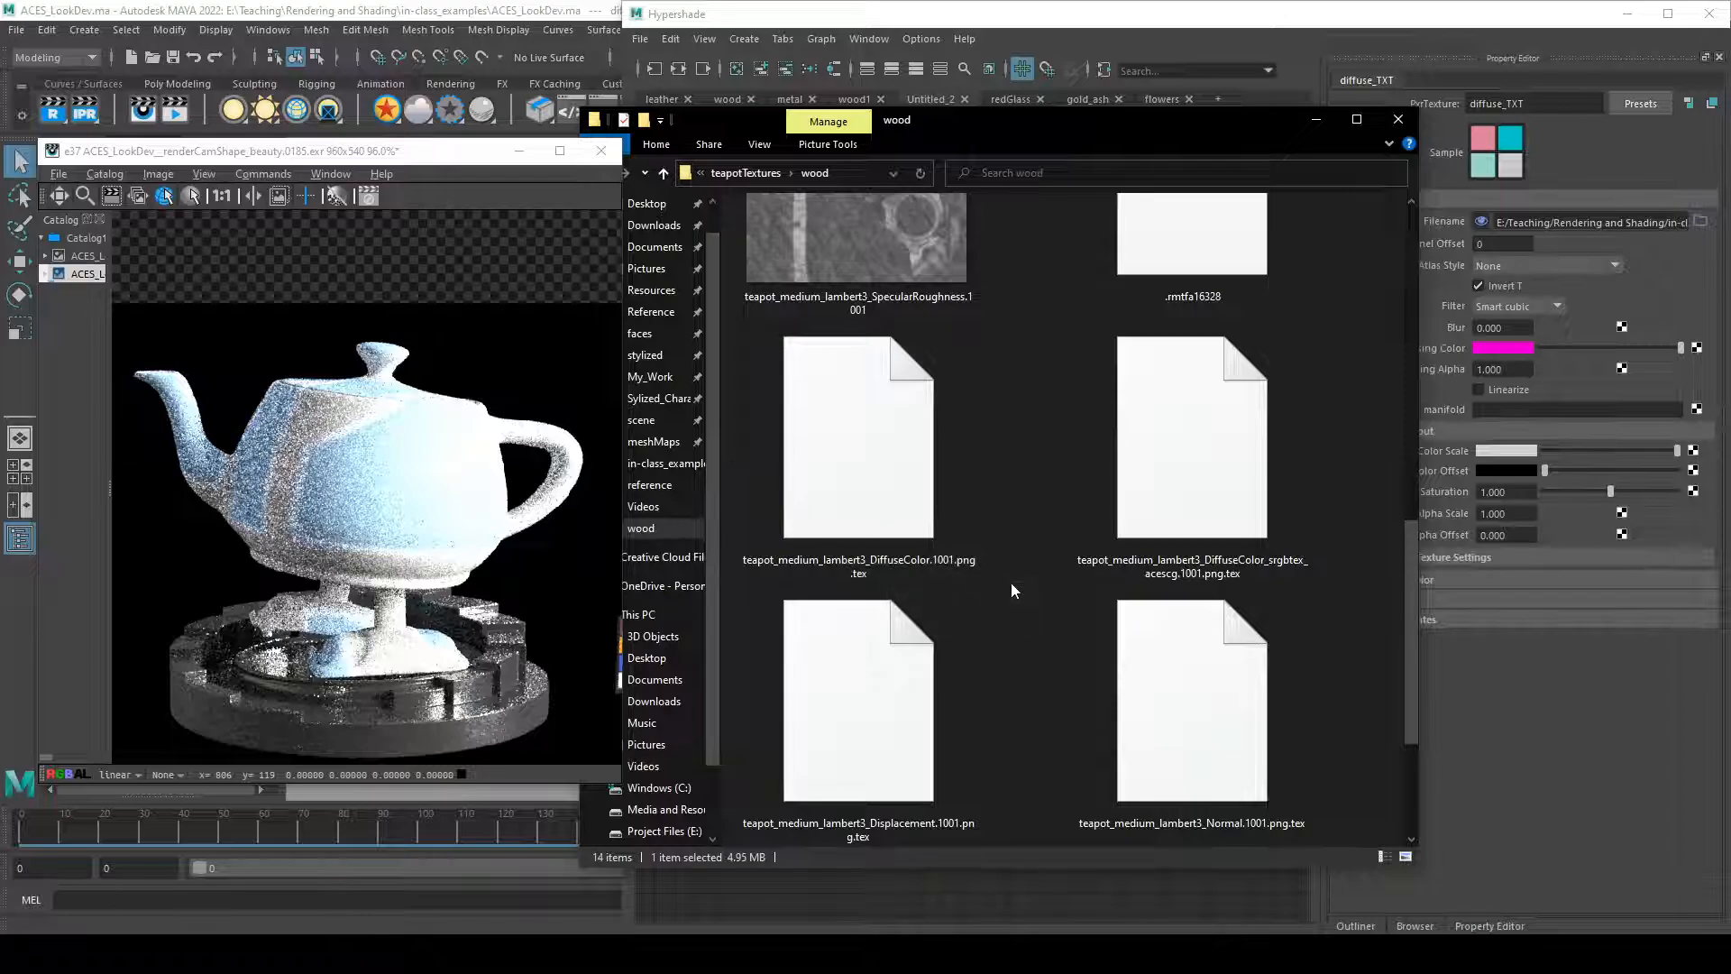
scroll(1019, 575, "up", 1)
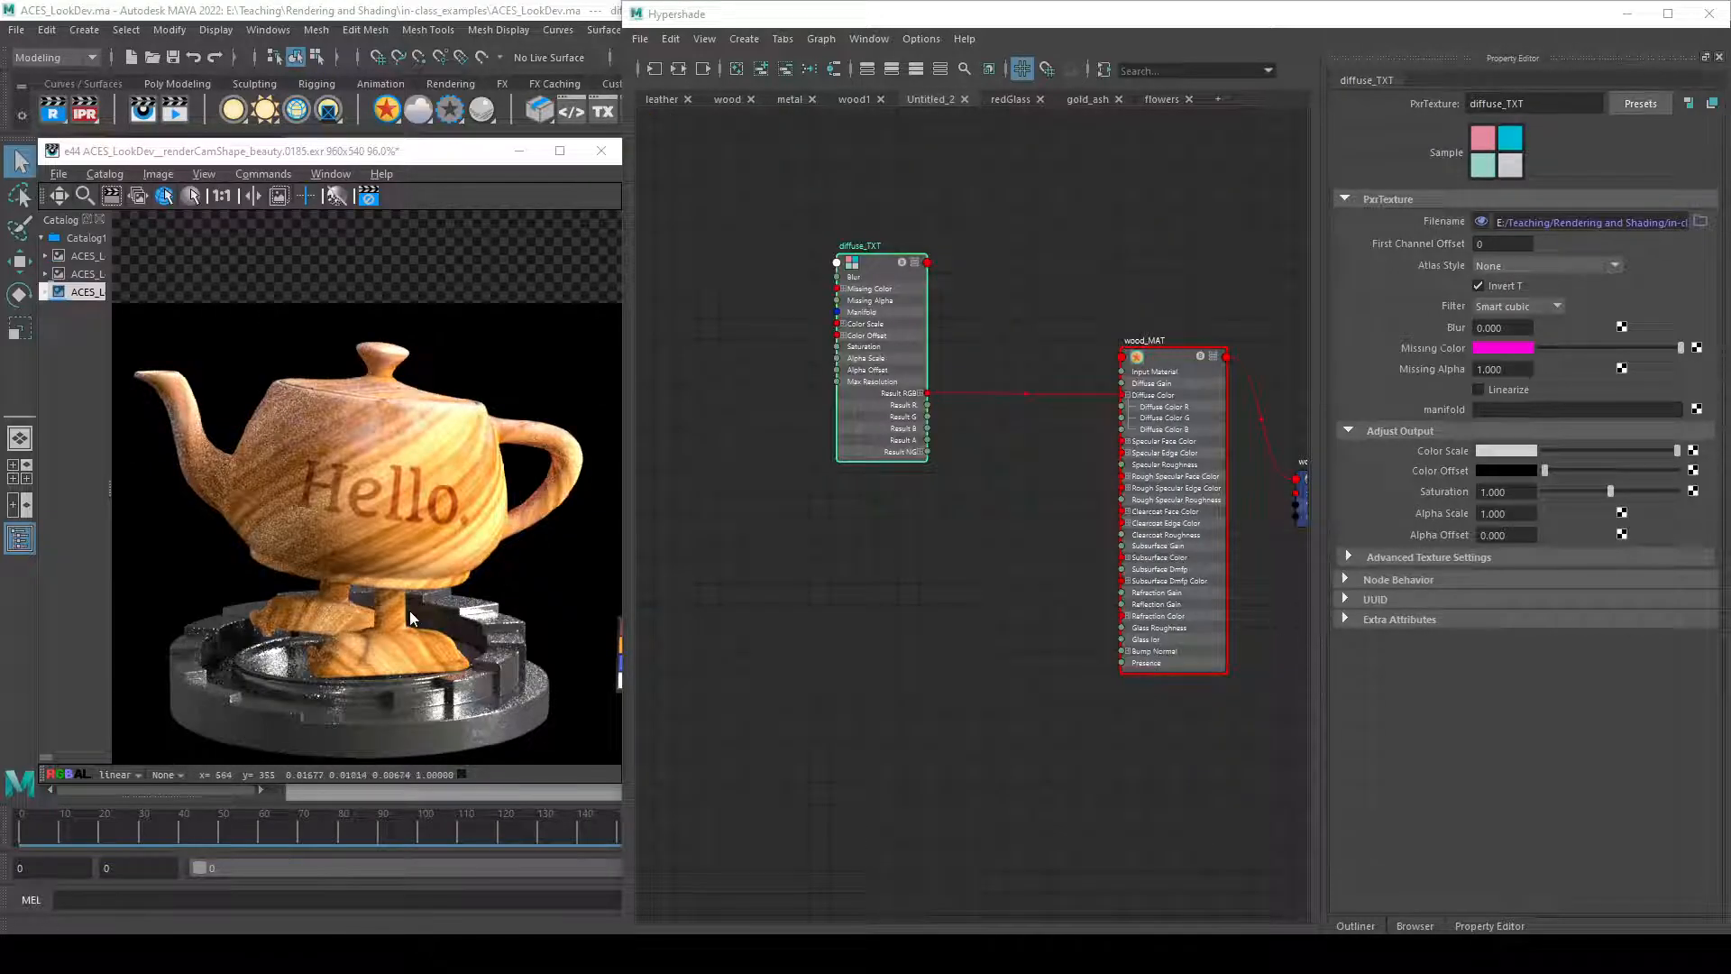
- View the DiffuseColor map from the wood folder at full size to compare its color with the render, and return to the Hypershade
left_click(874, 420)
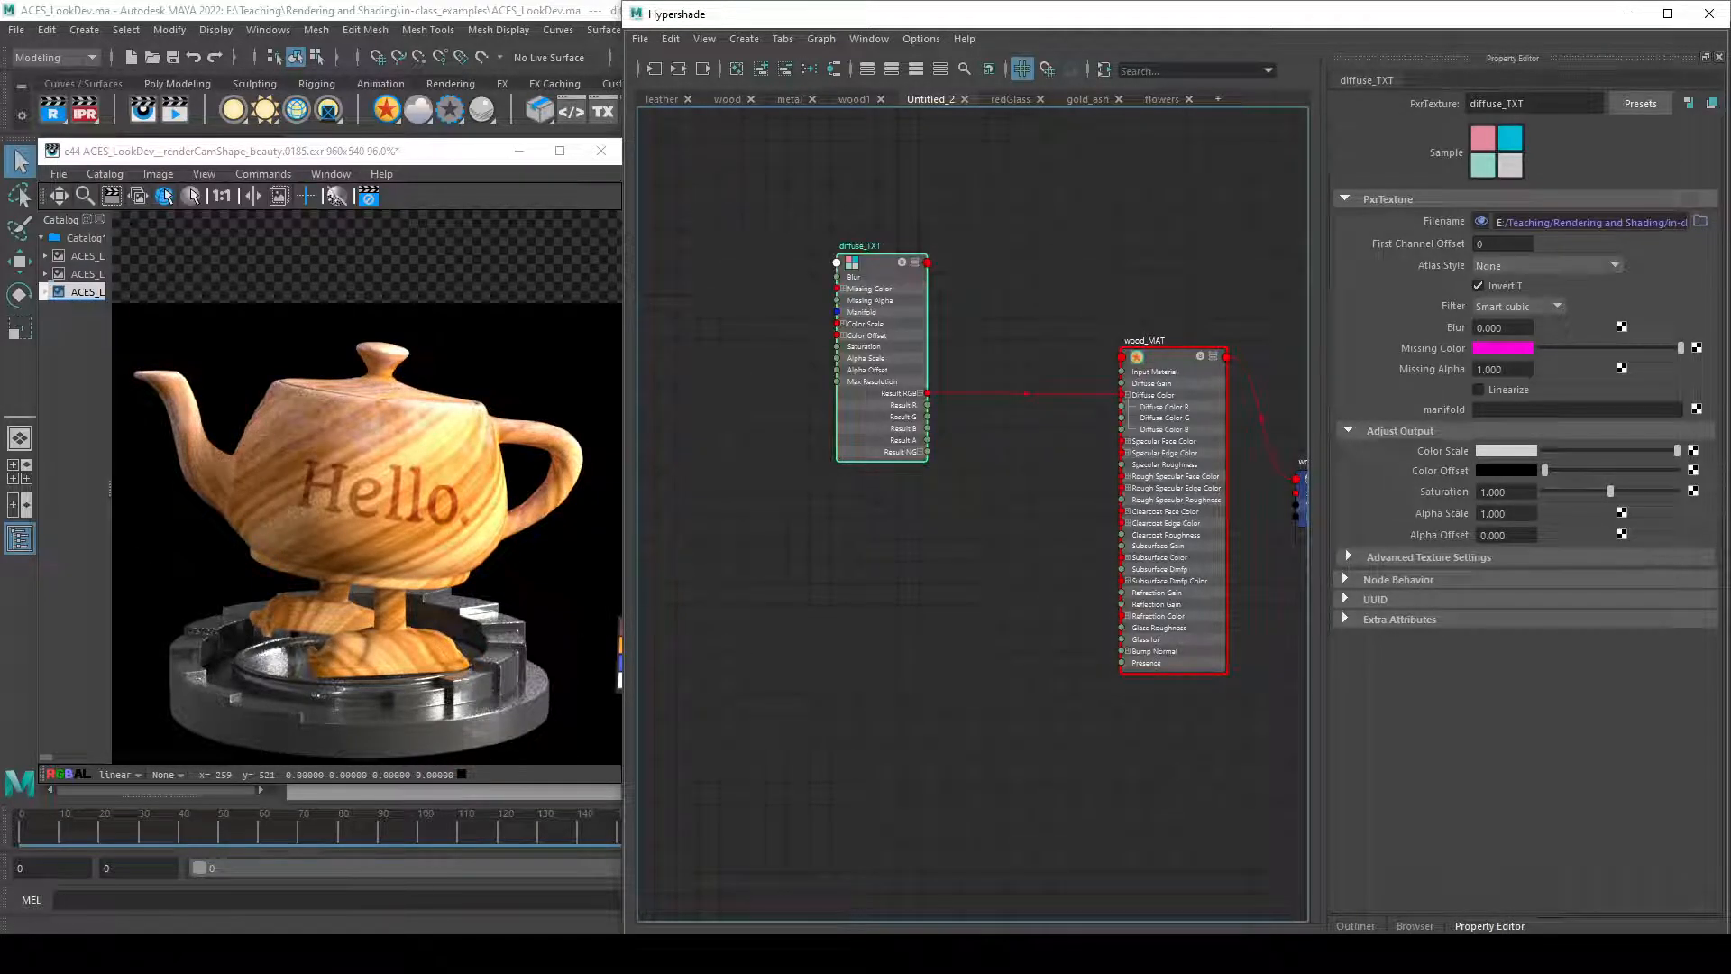
left_click(70, 954)
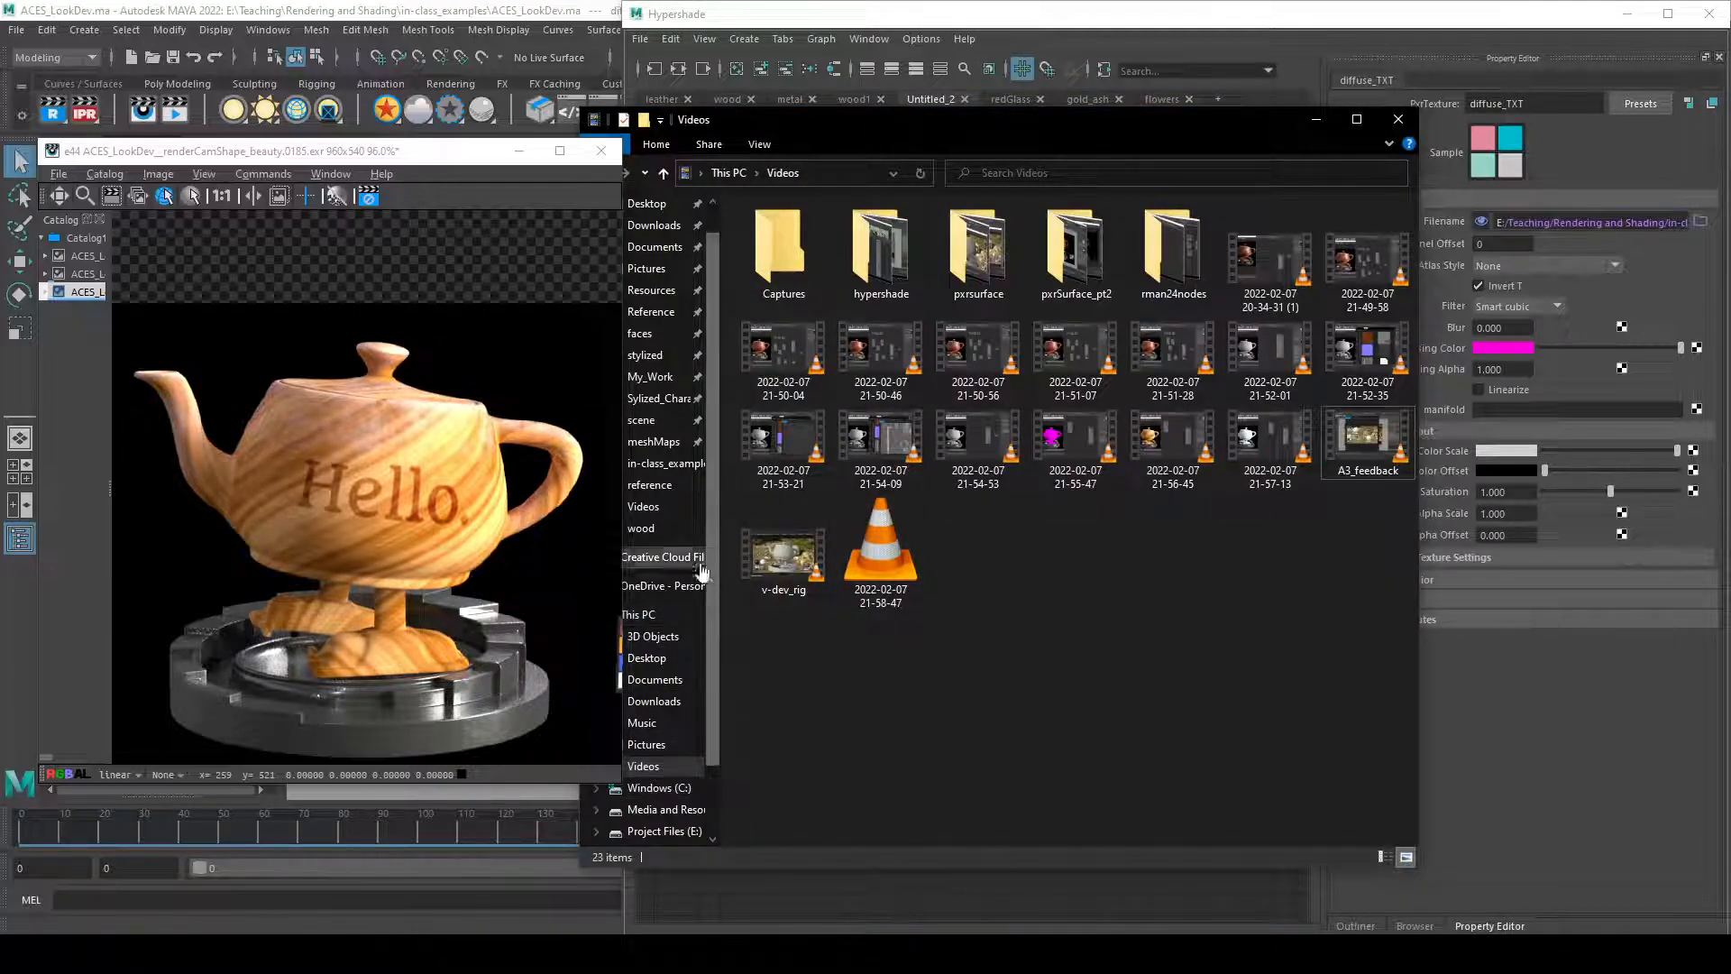
left_click(673, 526)
left_click(944, 574)
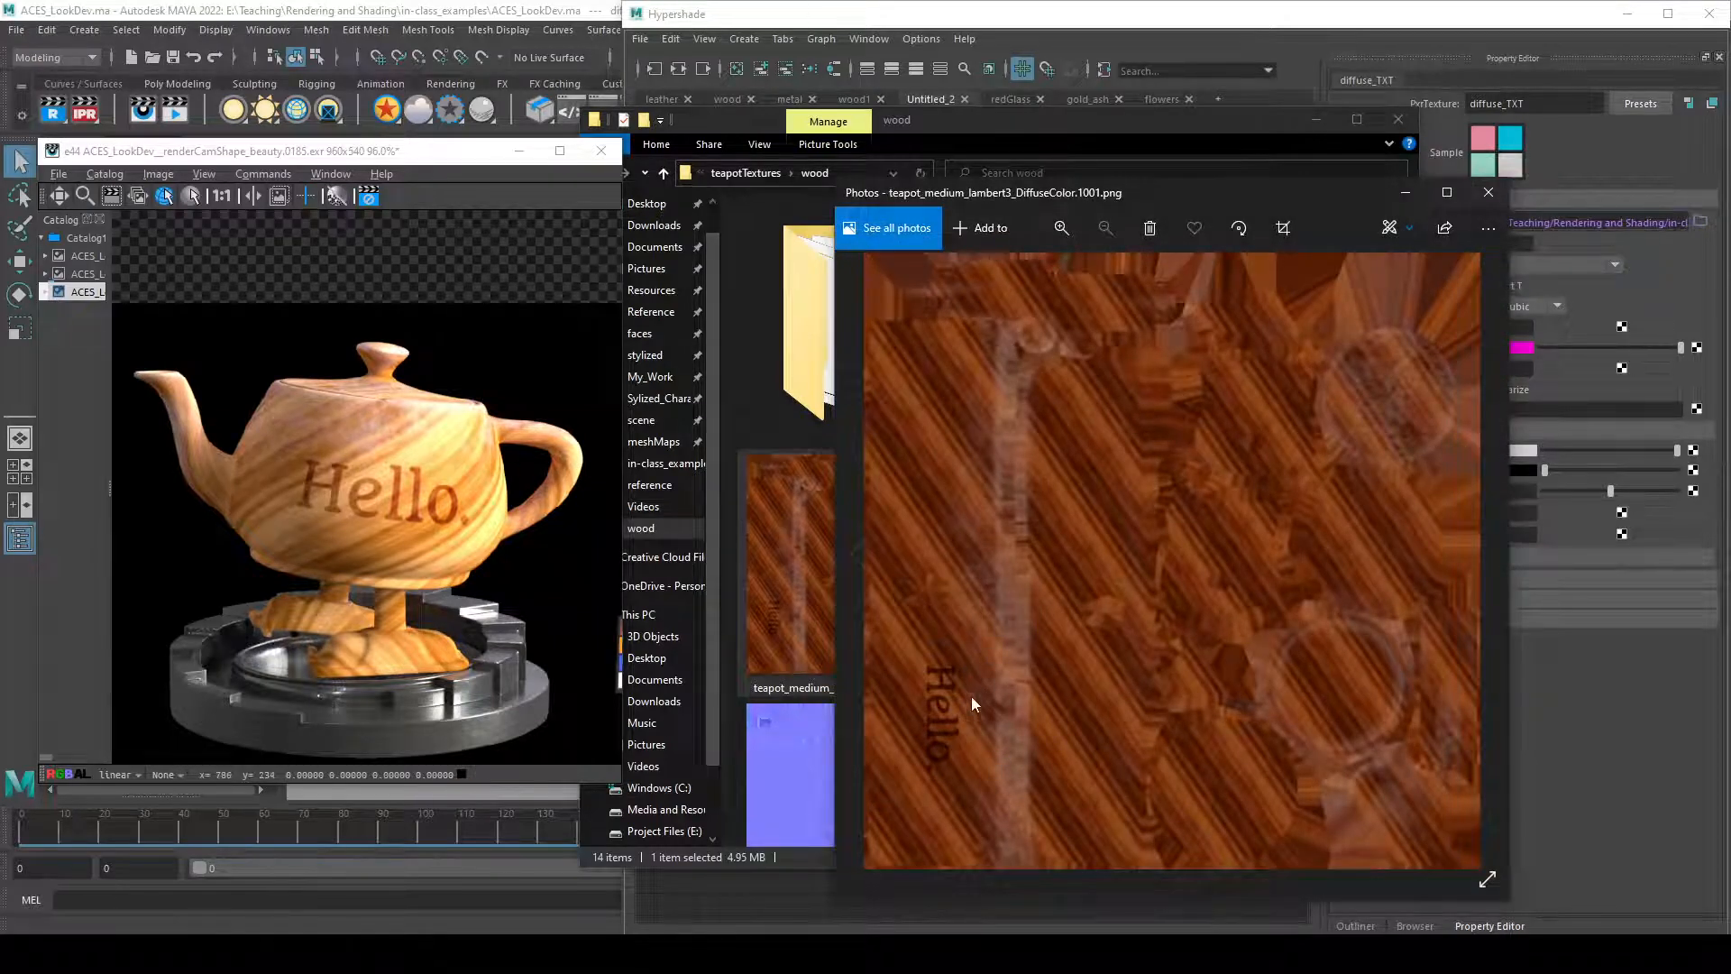
left_click(1488, 192)
left_click(1397, 119)
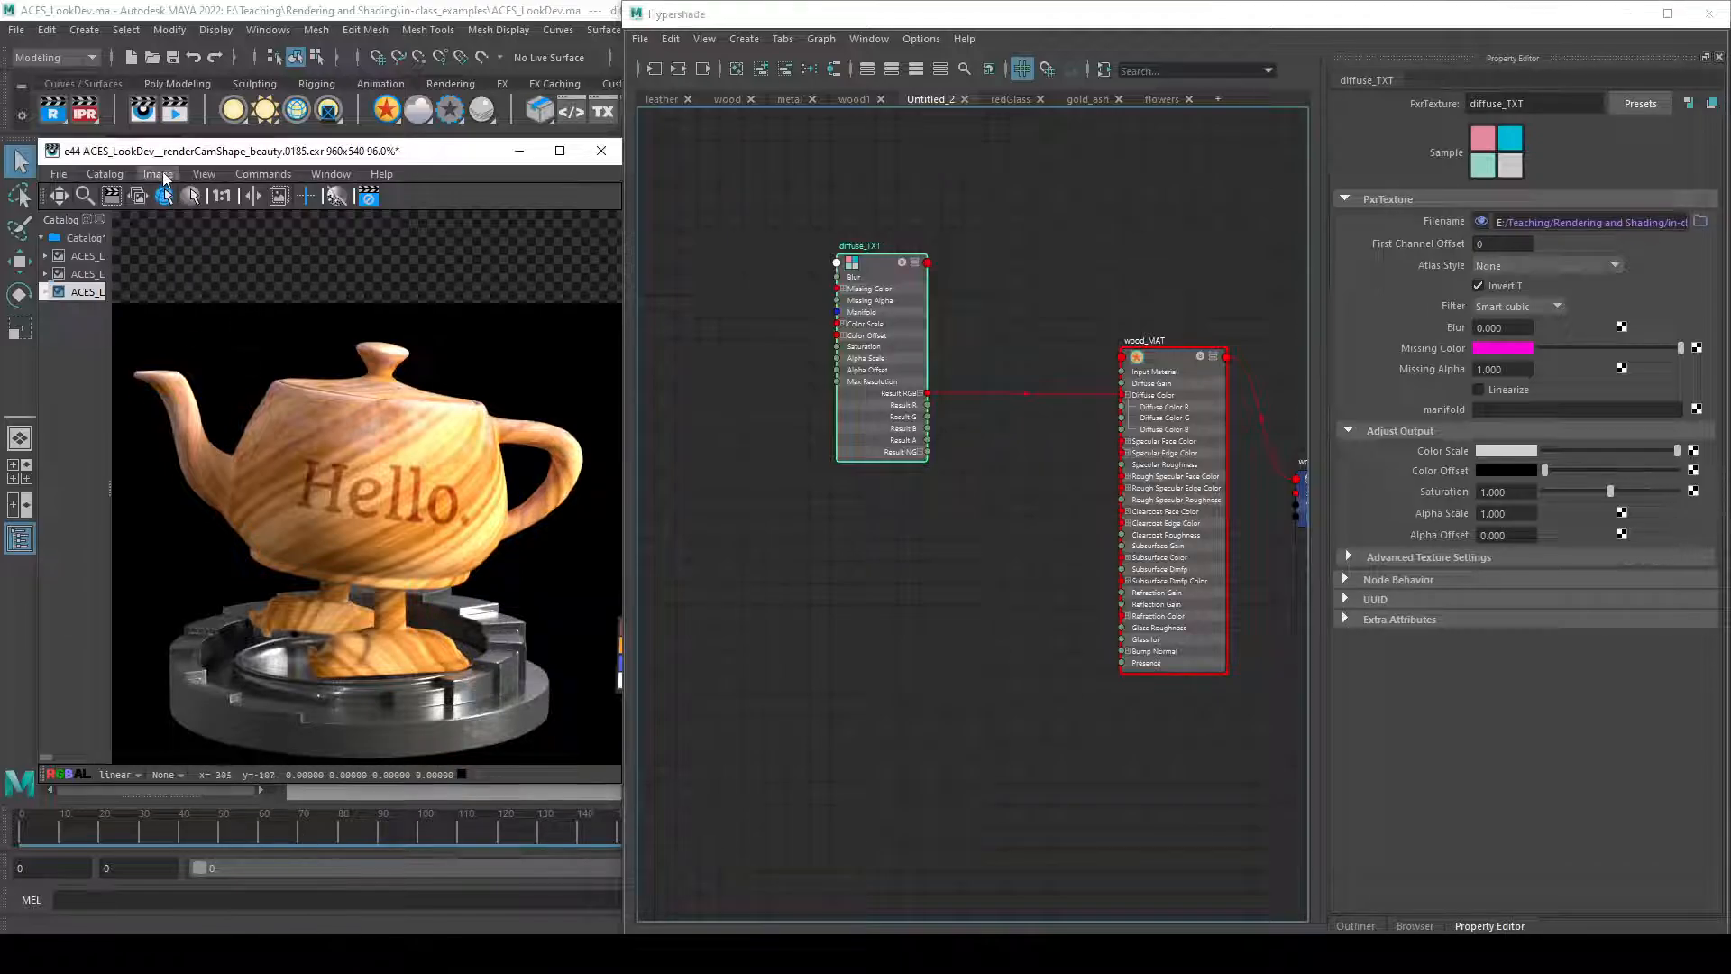
- Set the render viewer's display view to sRGB
left_click(157, 174)
mouse_move(207, 175)
mouse_move(331, 468)
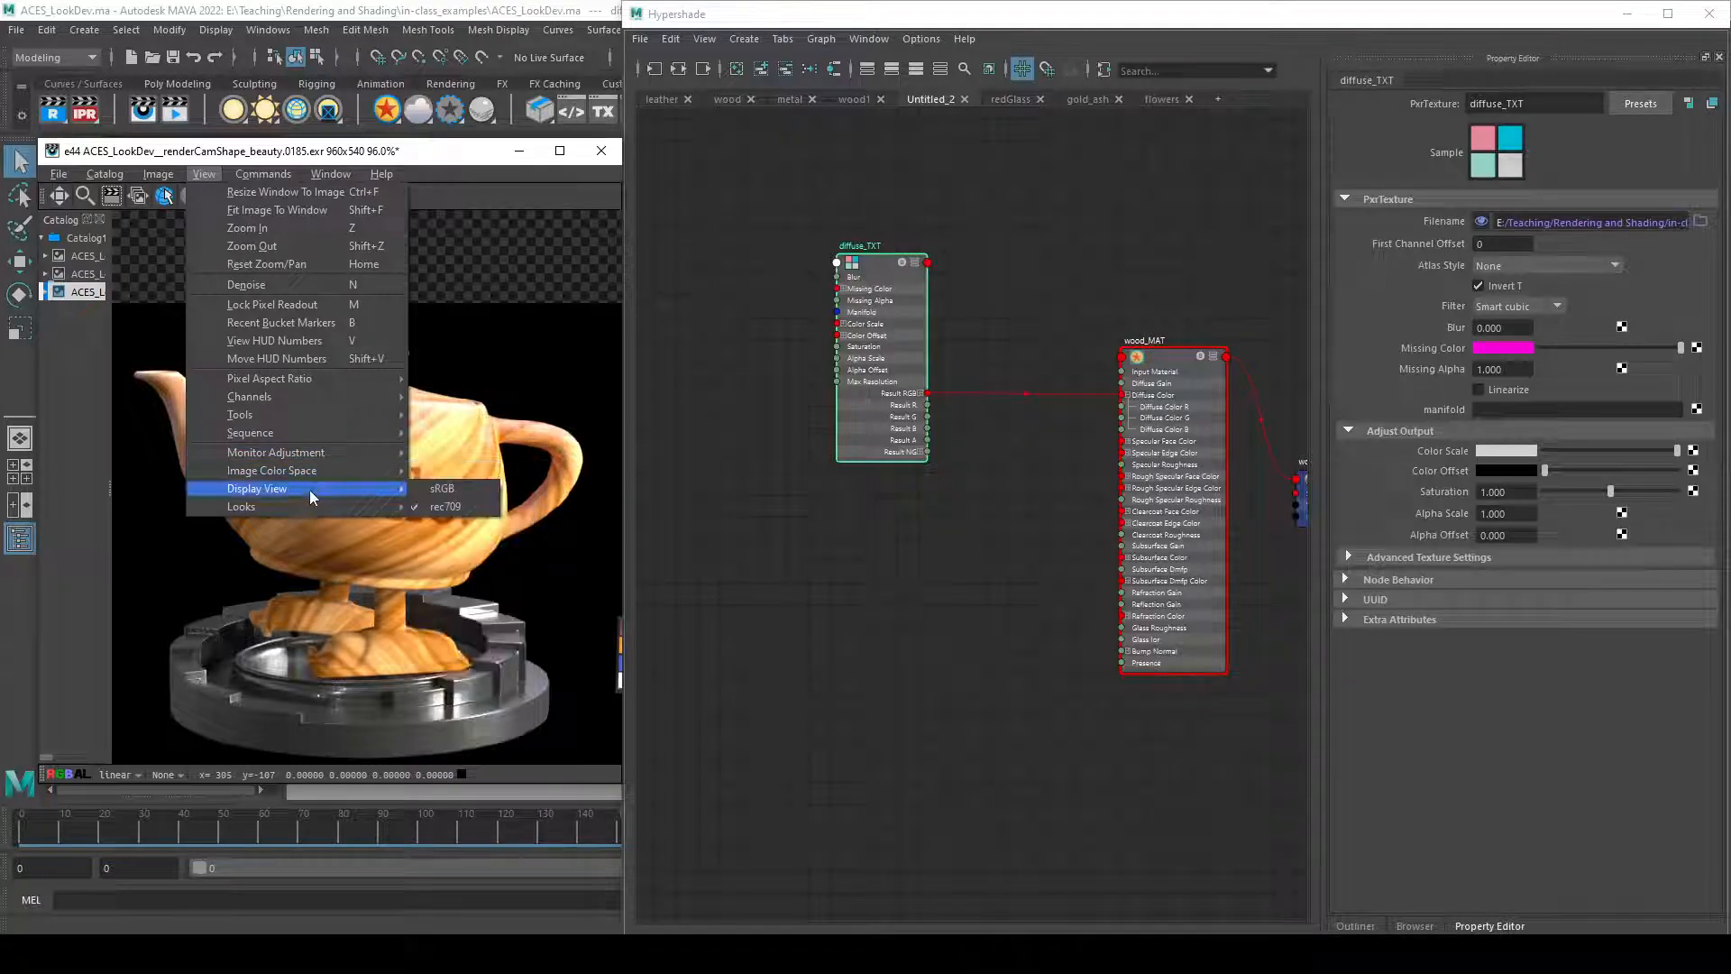
left_click(462, 492)
left_click(158, 174)
mouse_move(204, 174)
mouse_move(360, 473)
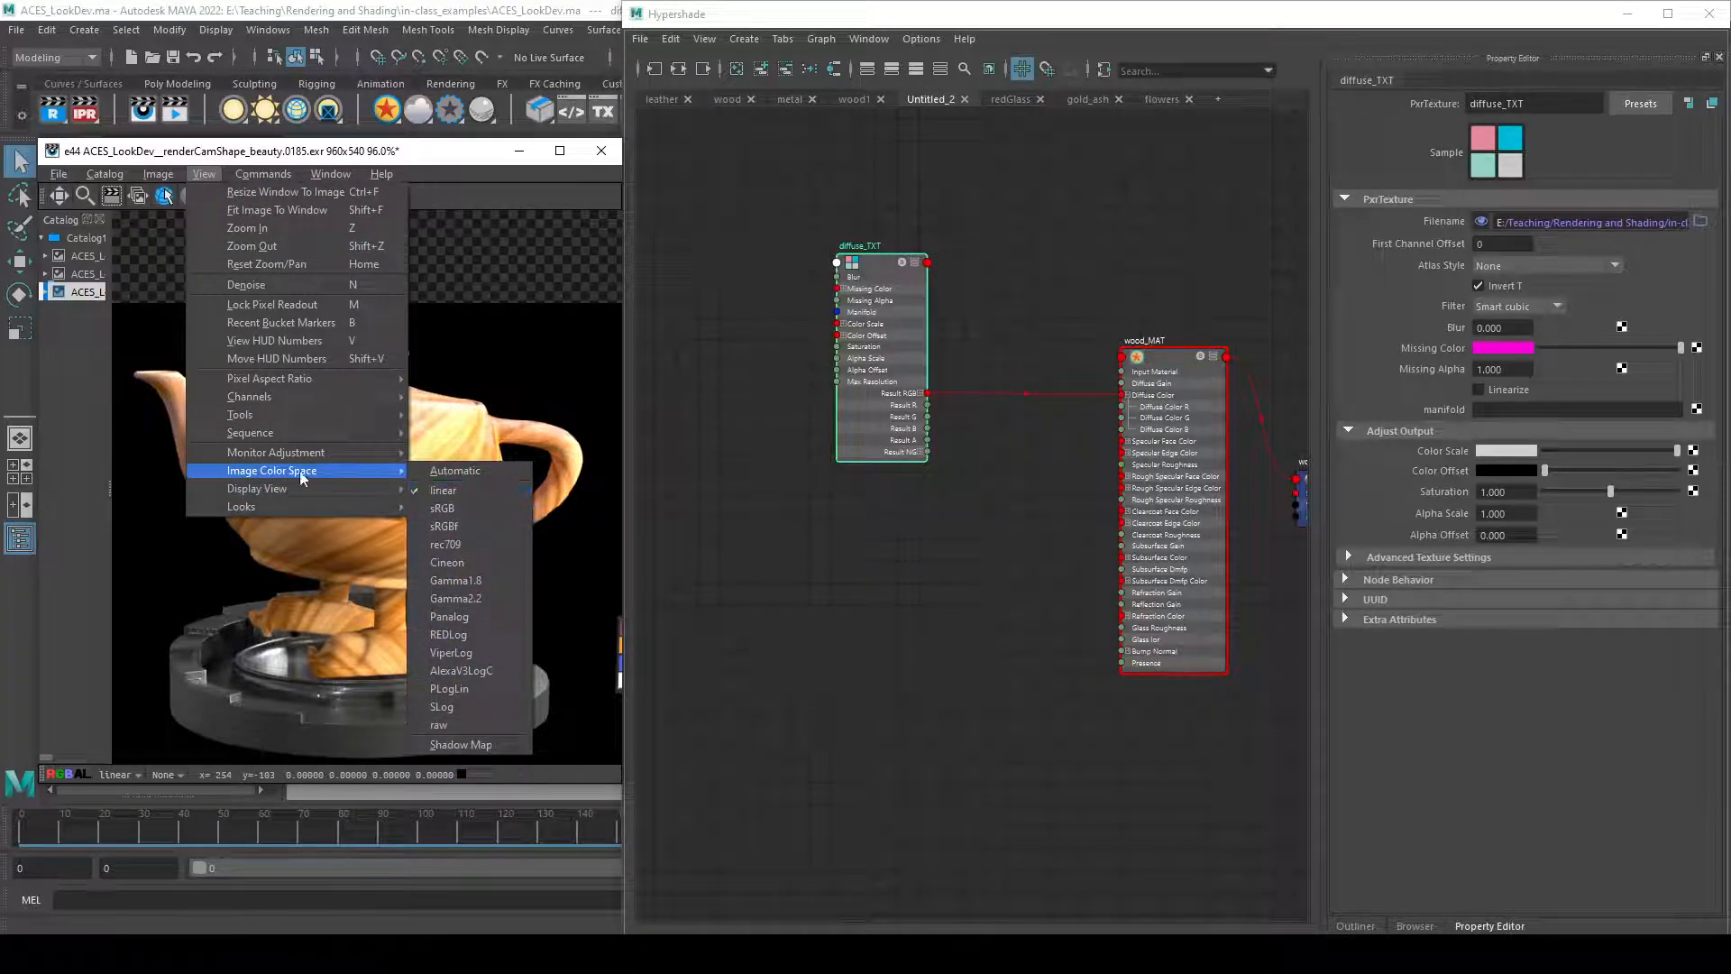
mouse_move(285, 491)
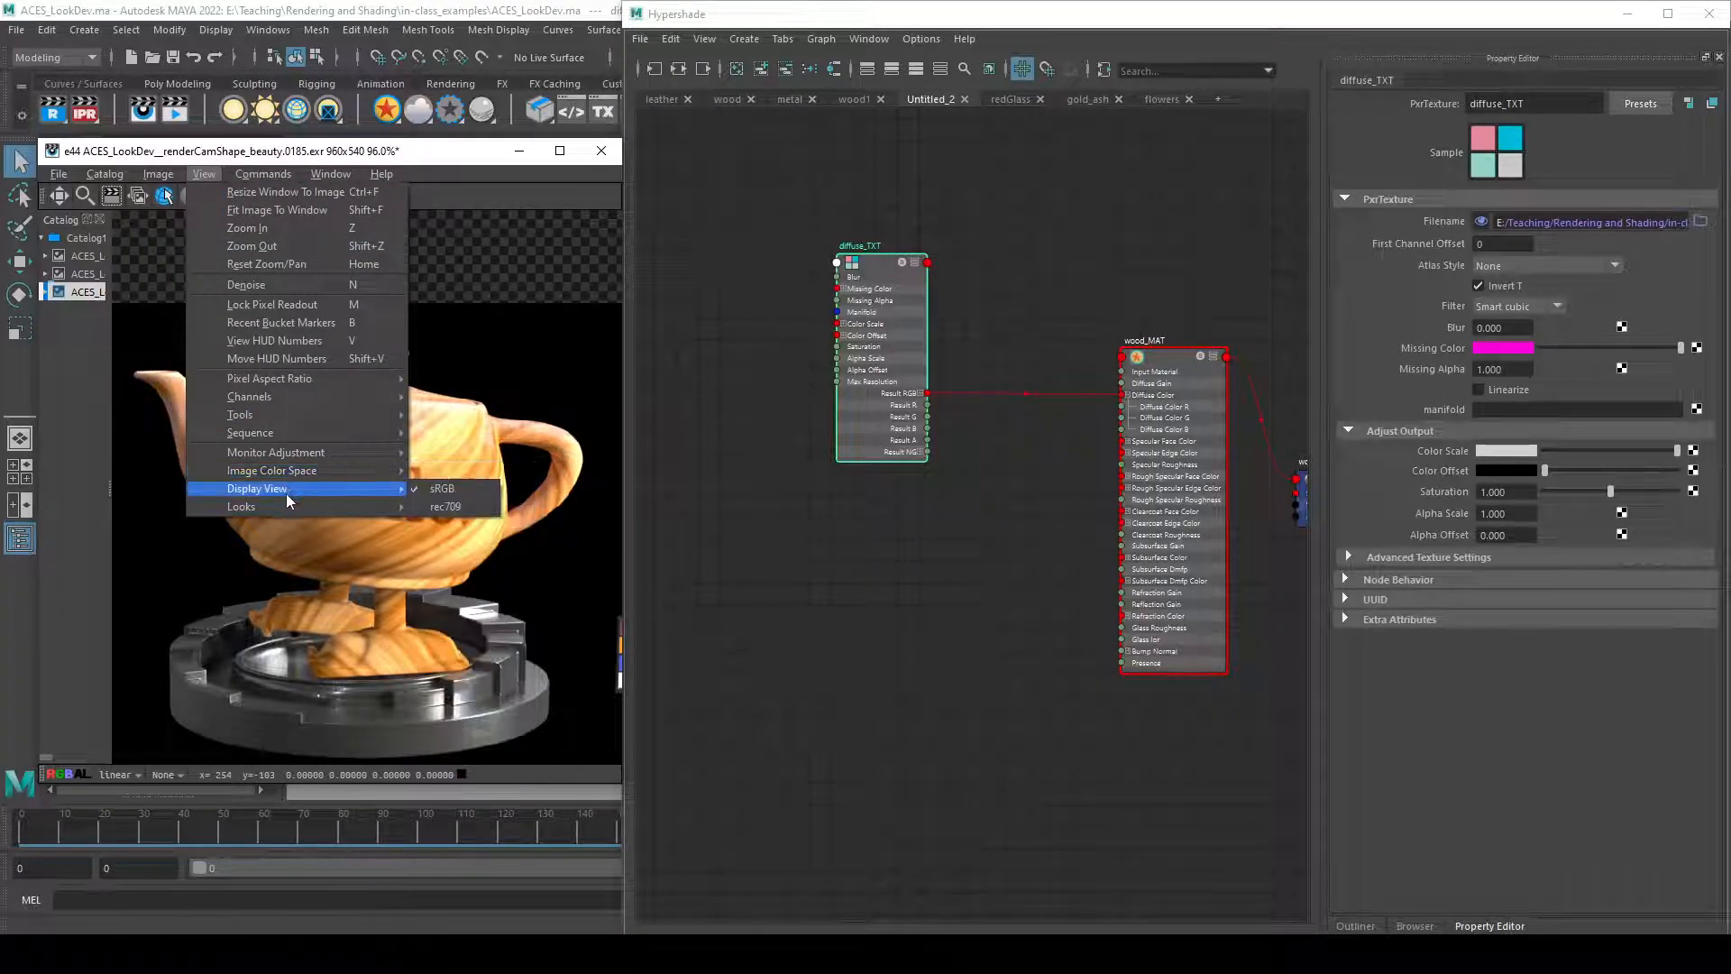
left_click(451, 488)
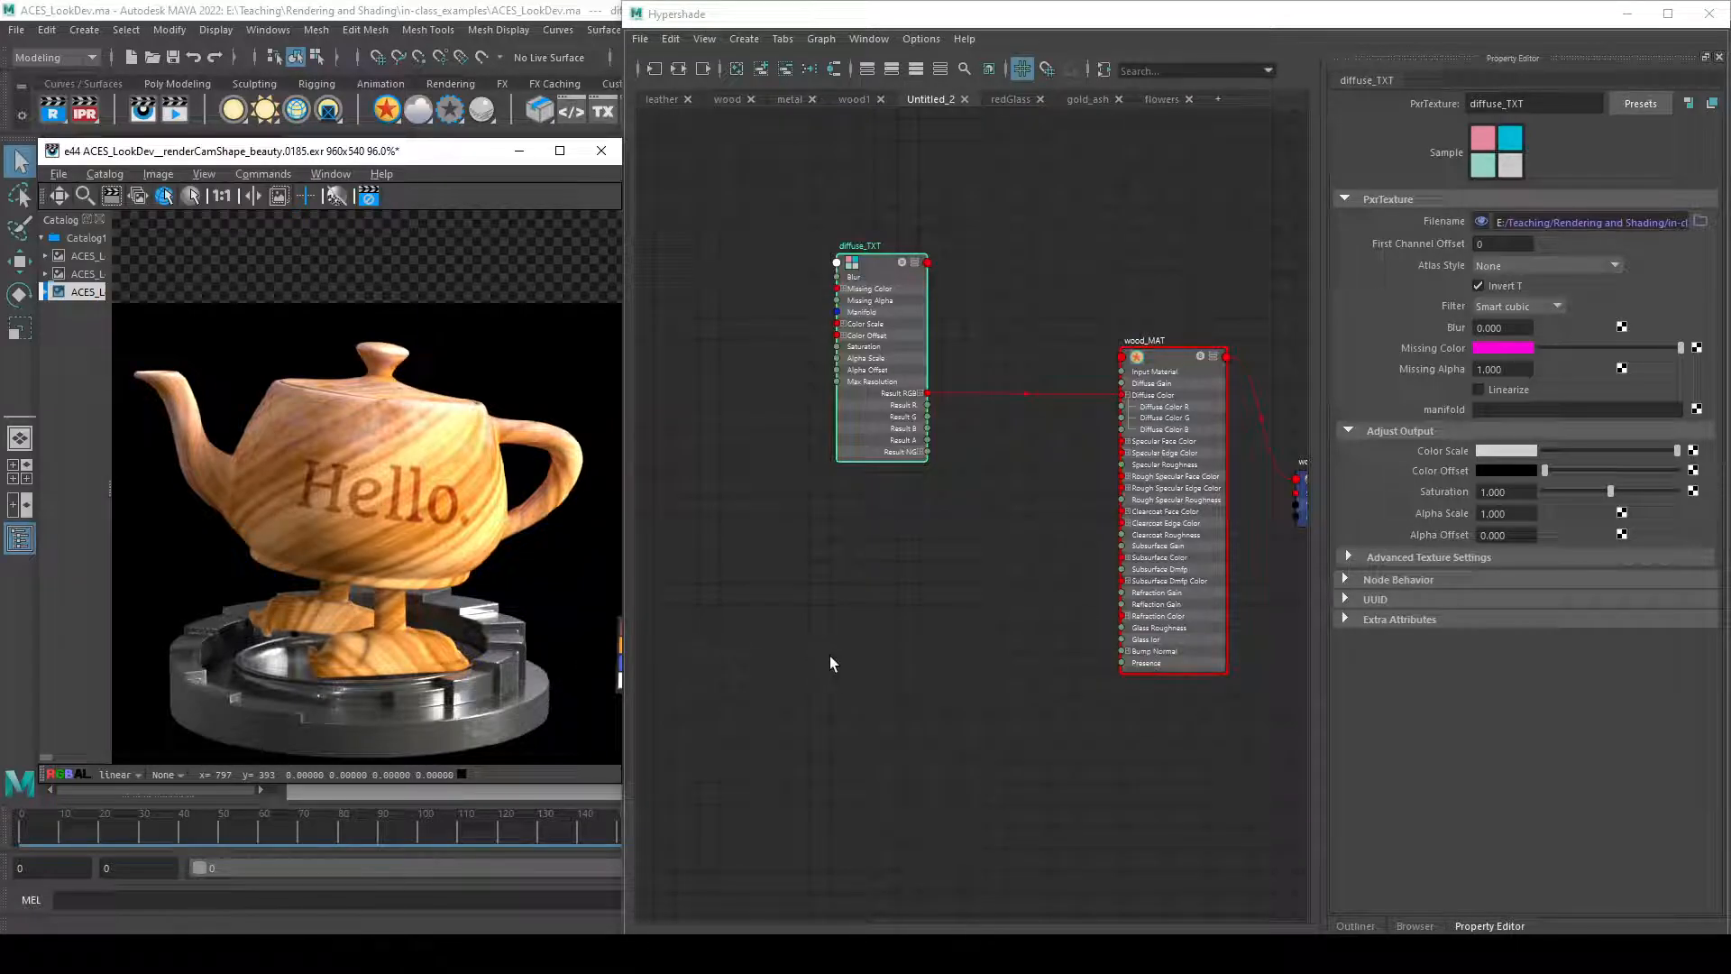
- Turn on Linearize for the diffuse_TXT texture and compare the rendered teapot with the DiffuseColor map in the wood folder
left_click(920, 523)
mouse_move(863, 437)
left_mouse_down()
mouse_move(923, 466)
mouse_move(846, 427)
left_mouse_up()
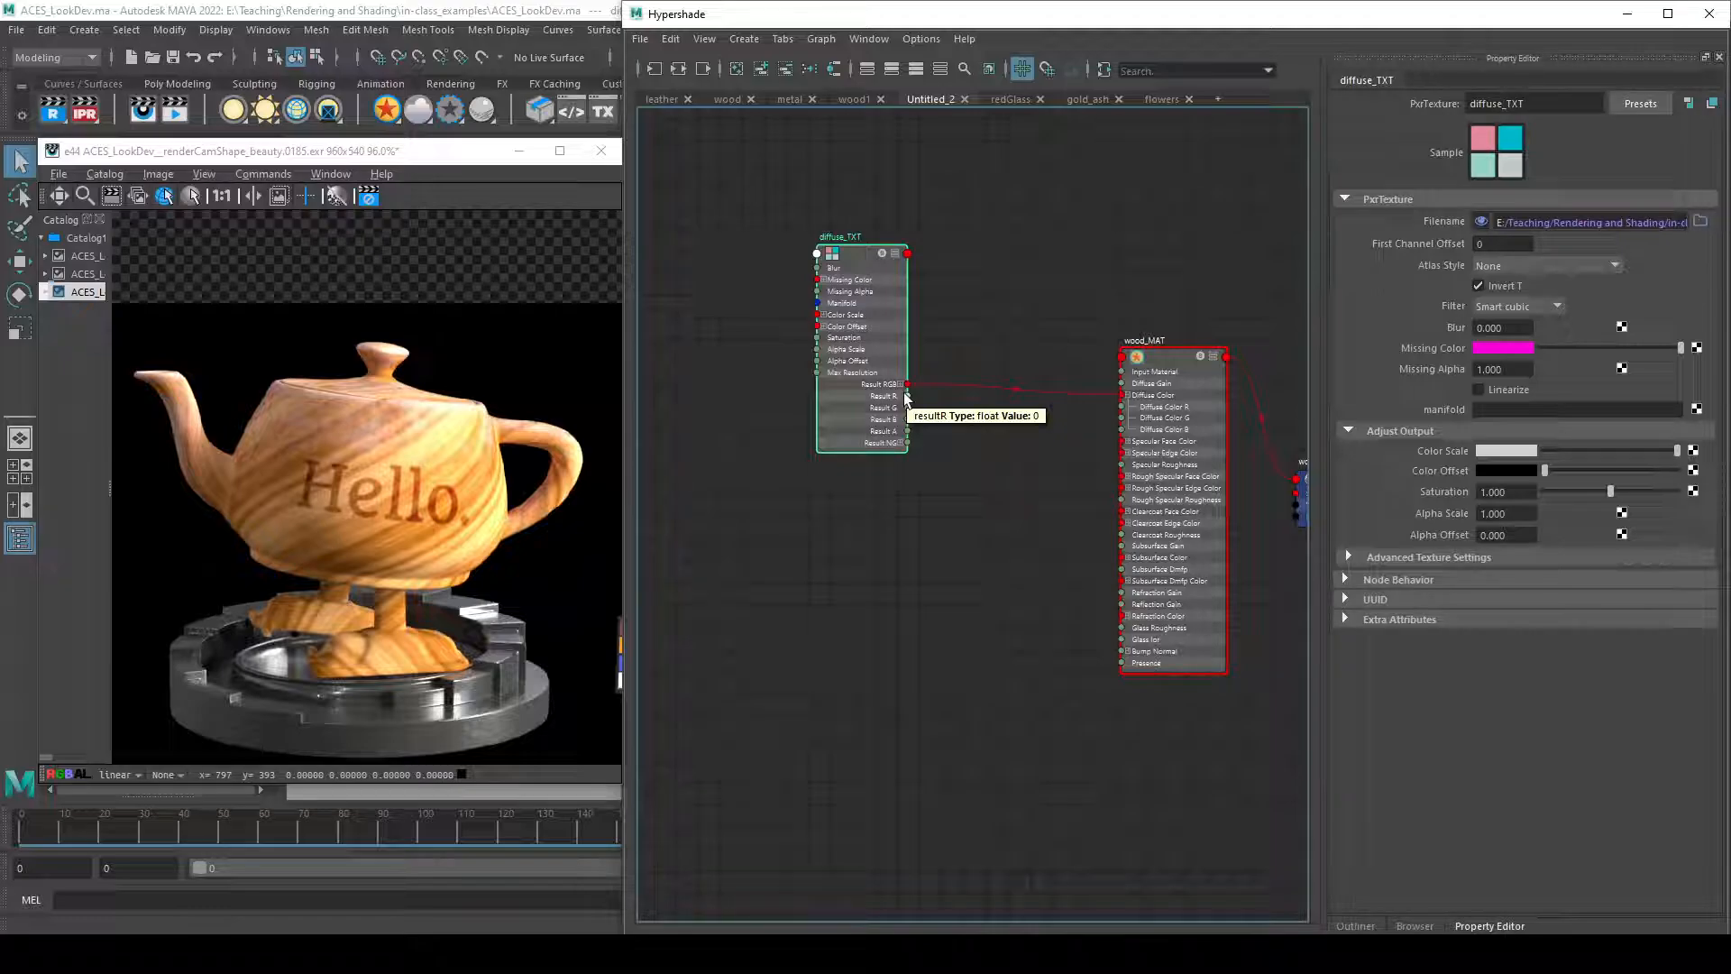
left_click(1478, 389)
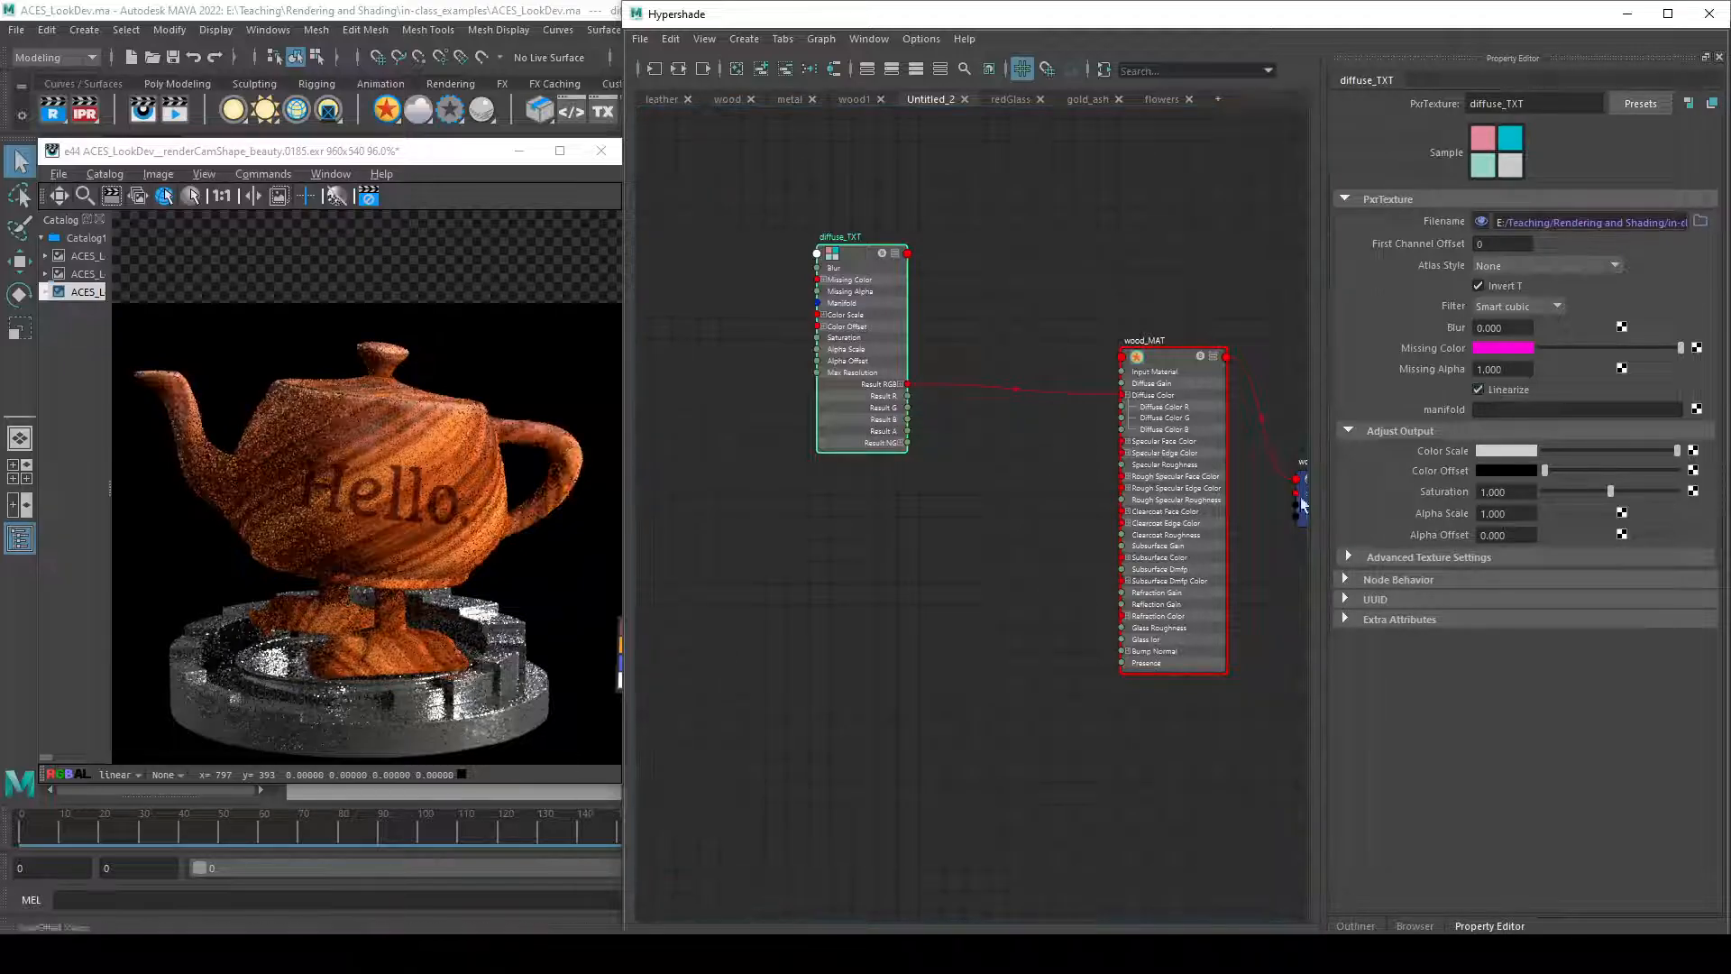
left_click(523, 954)
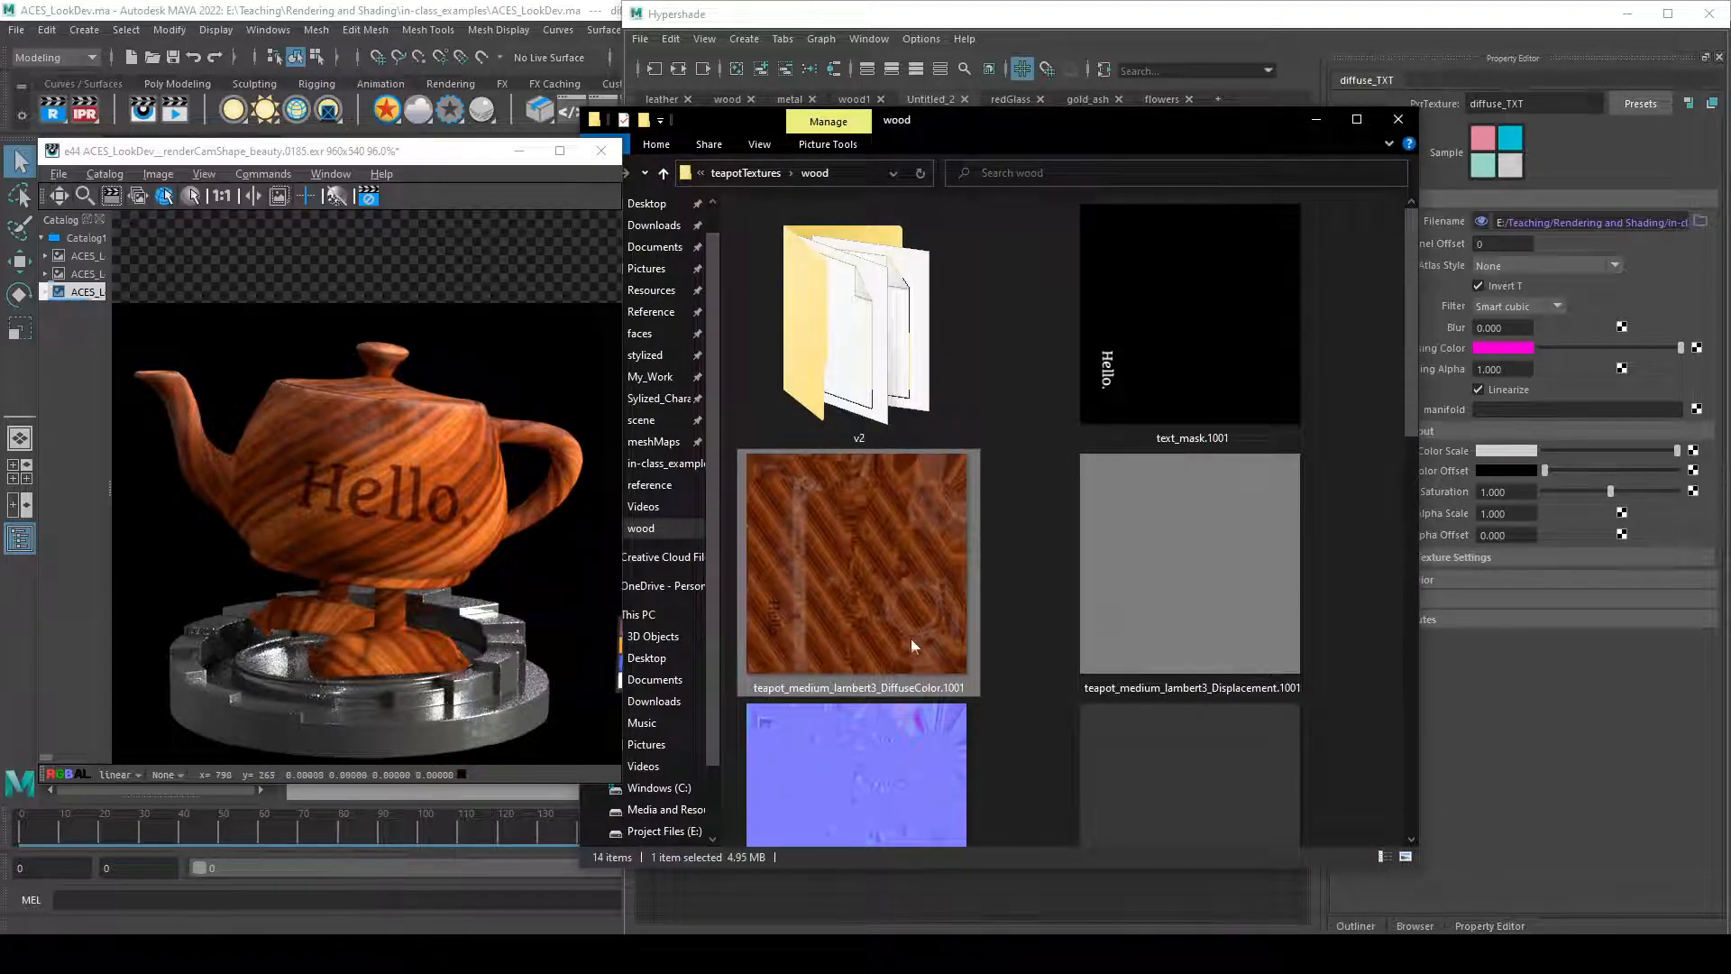
left_click(1325, 121)
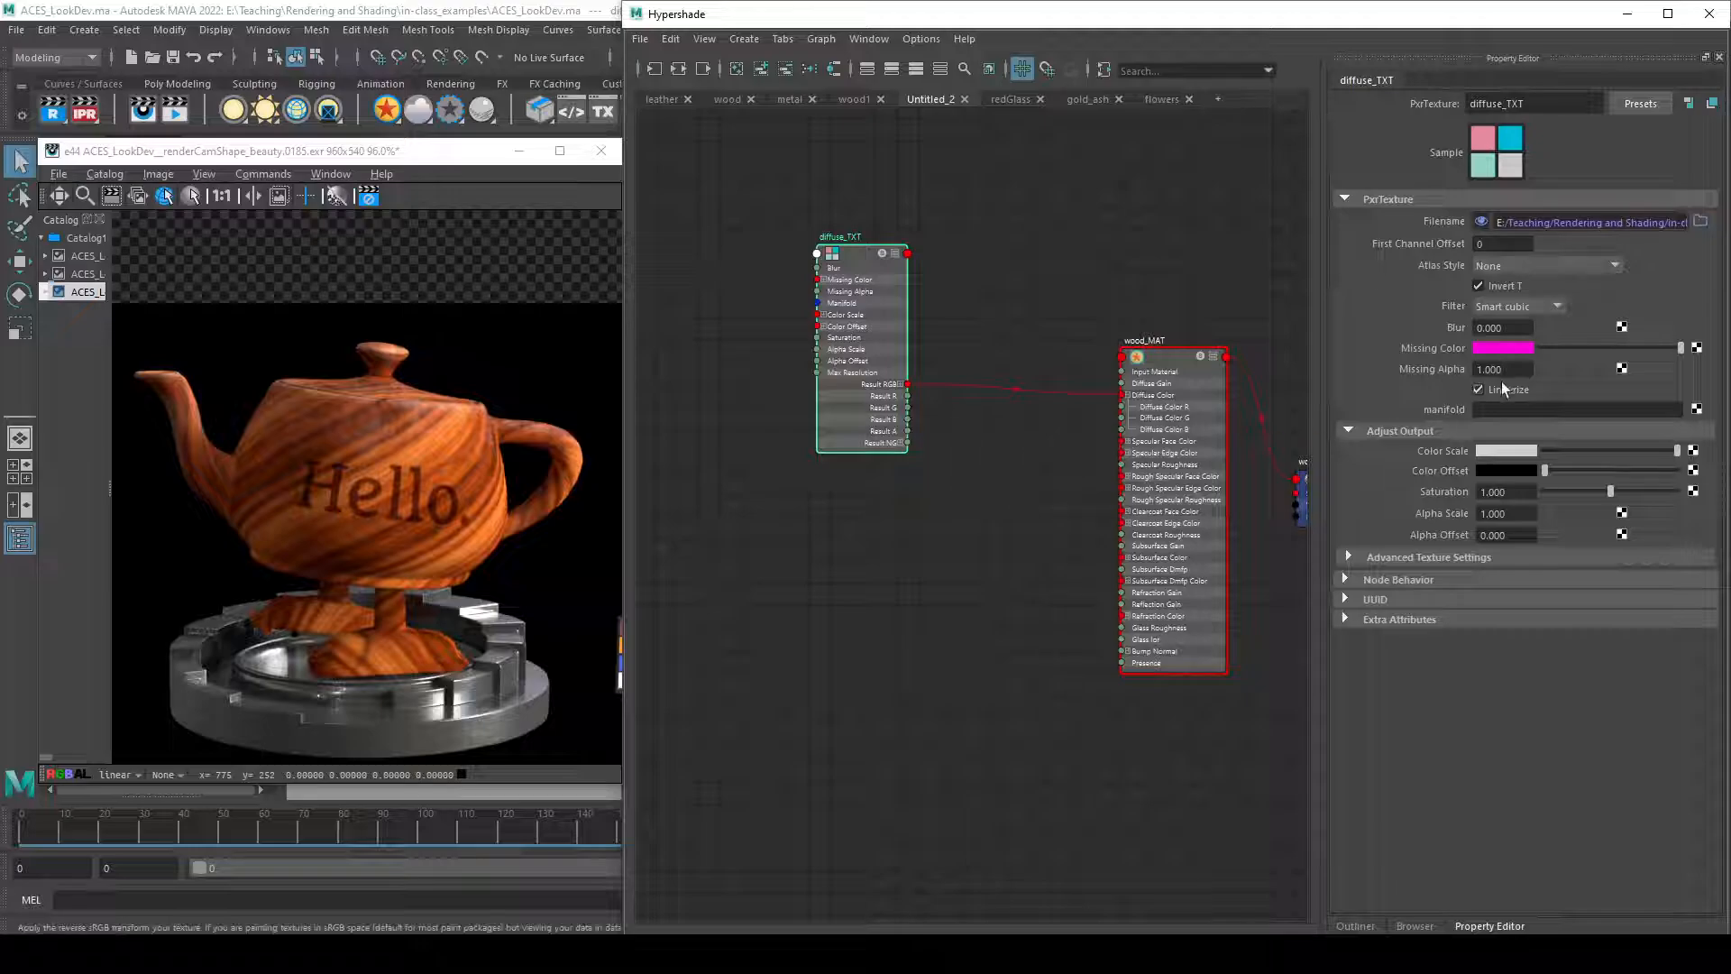
mouse_move(1490, 390)
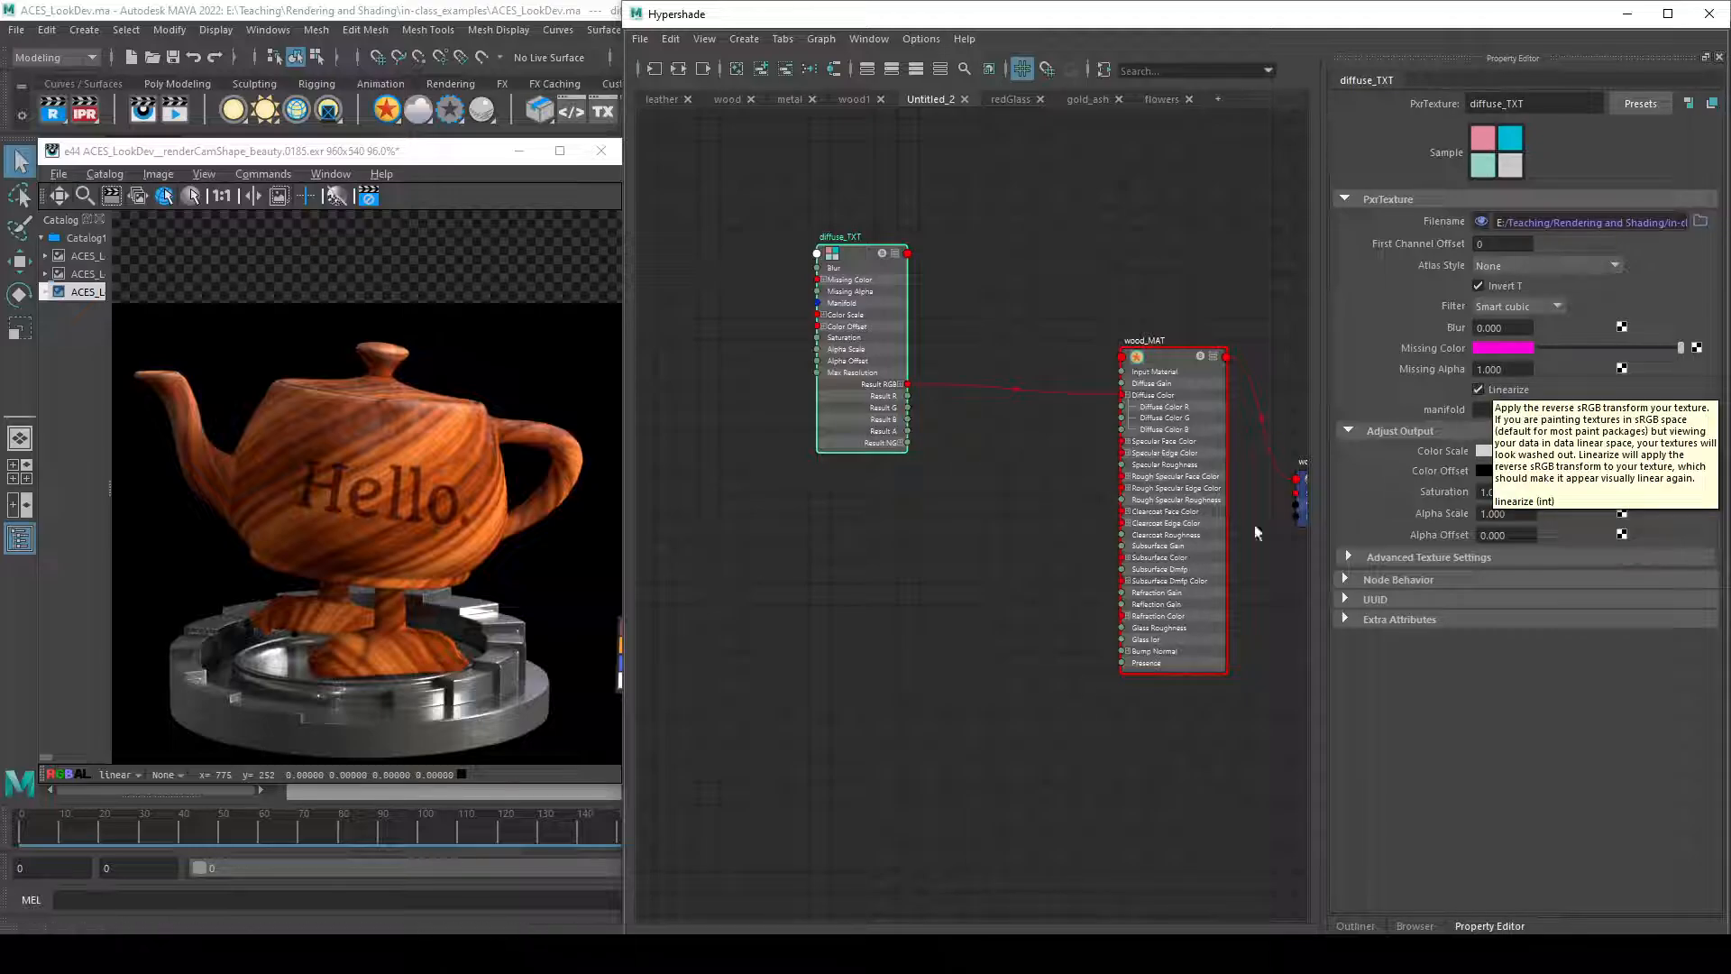
- Move the diffuse_TXT node farther away from wood_MAT to make room for additional nodes between them
middle_click_drag(972, 609, 927, 609)
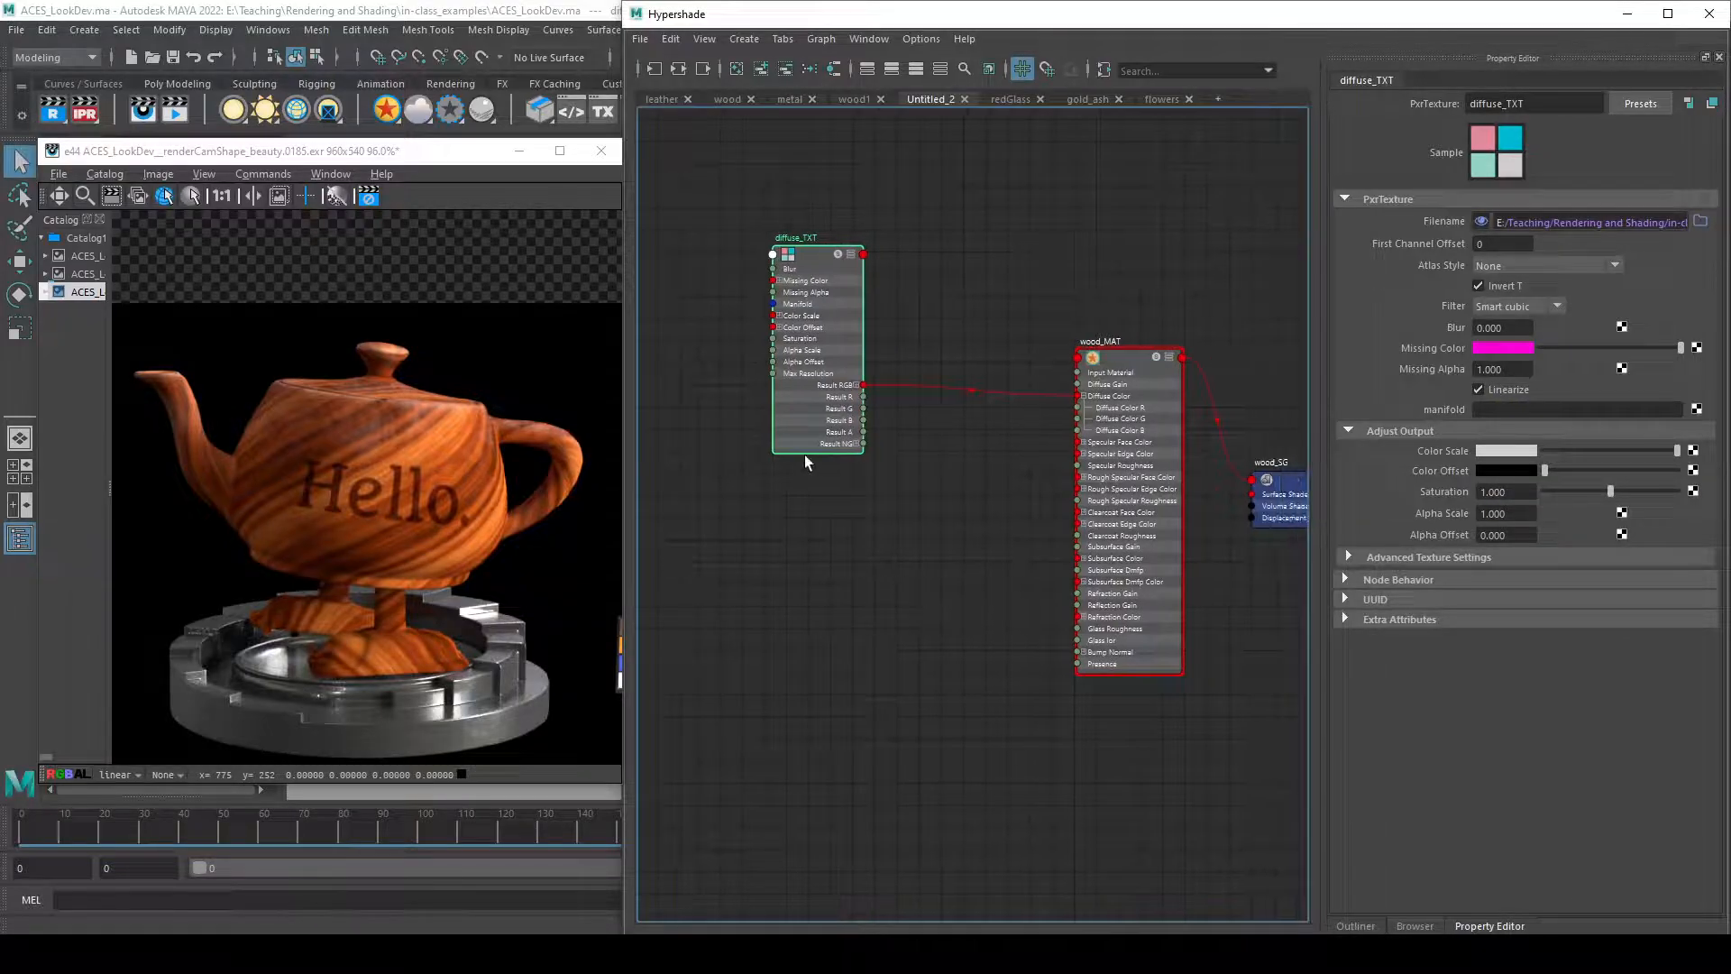
left_click_drag(809, 441, 952, 451)
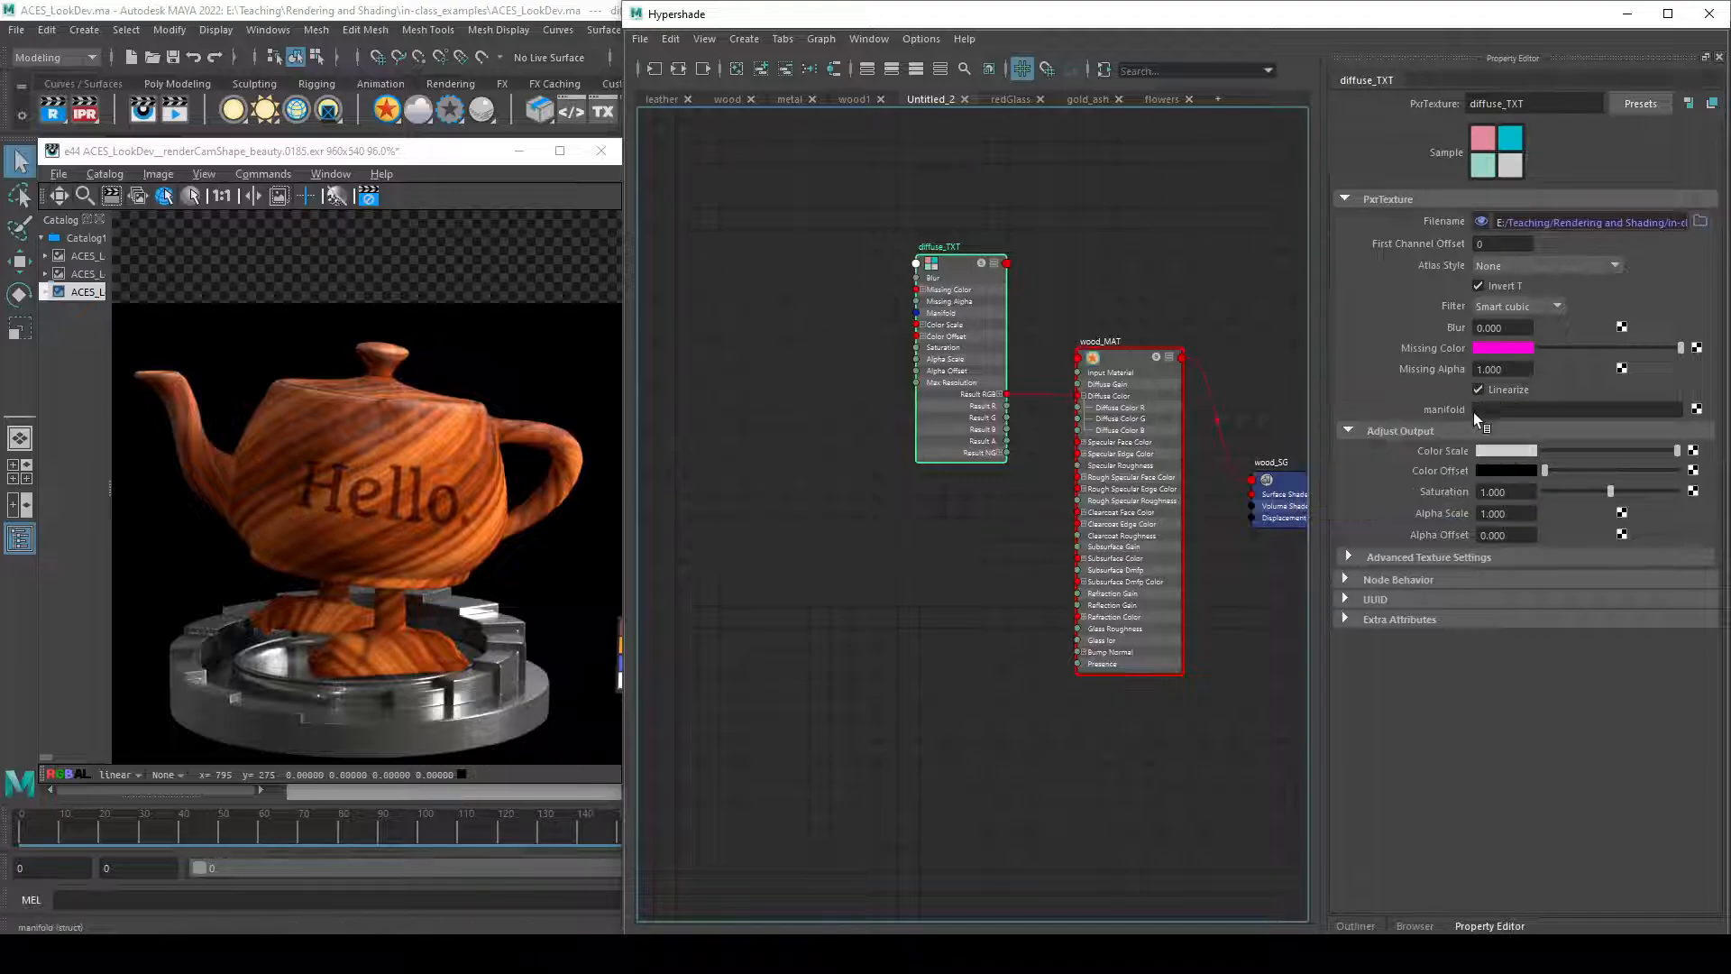
left_click_drag(940, 437, 690, 451)
- Create a PxrRemap node between diffuse_TXT and wood_MAT and connect the texture's Result RGB to its Input RGB
left_click(760, 501)
key("Tab")
type("rem")
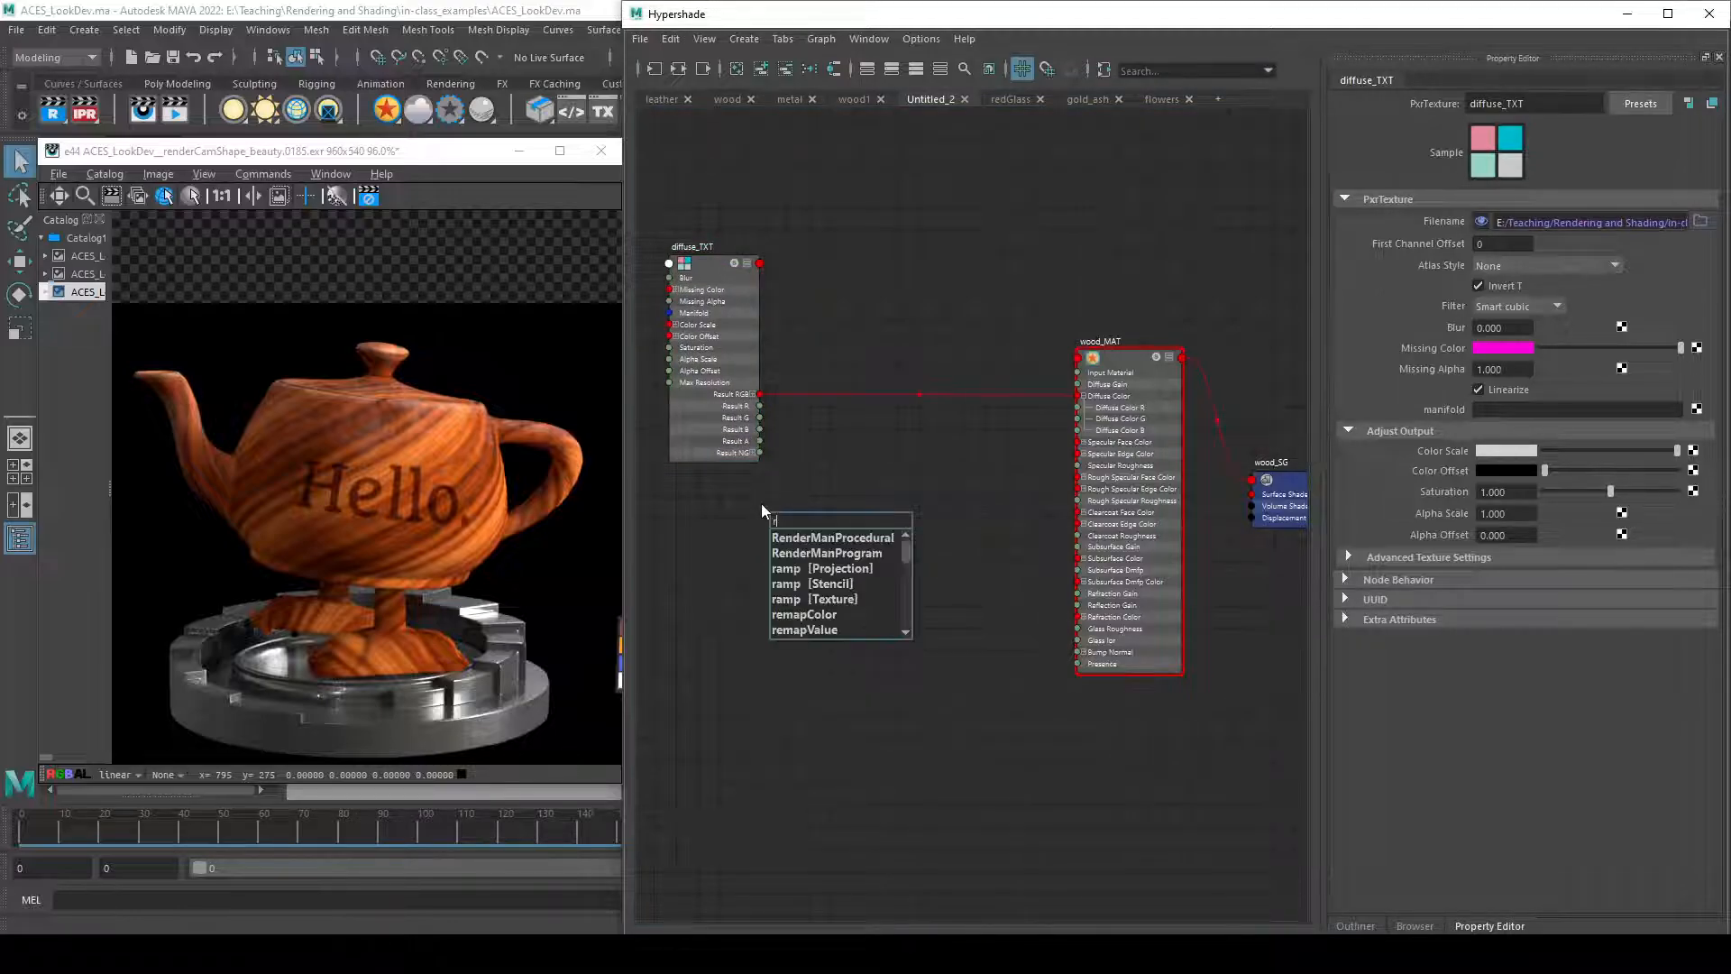
key("Down")
key("Down")
key("Down")
key("Down")
key("Return")
key("3")
left_click_drag(799, 519, 874, 314)
key("2")
key("4")
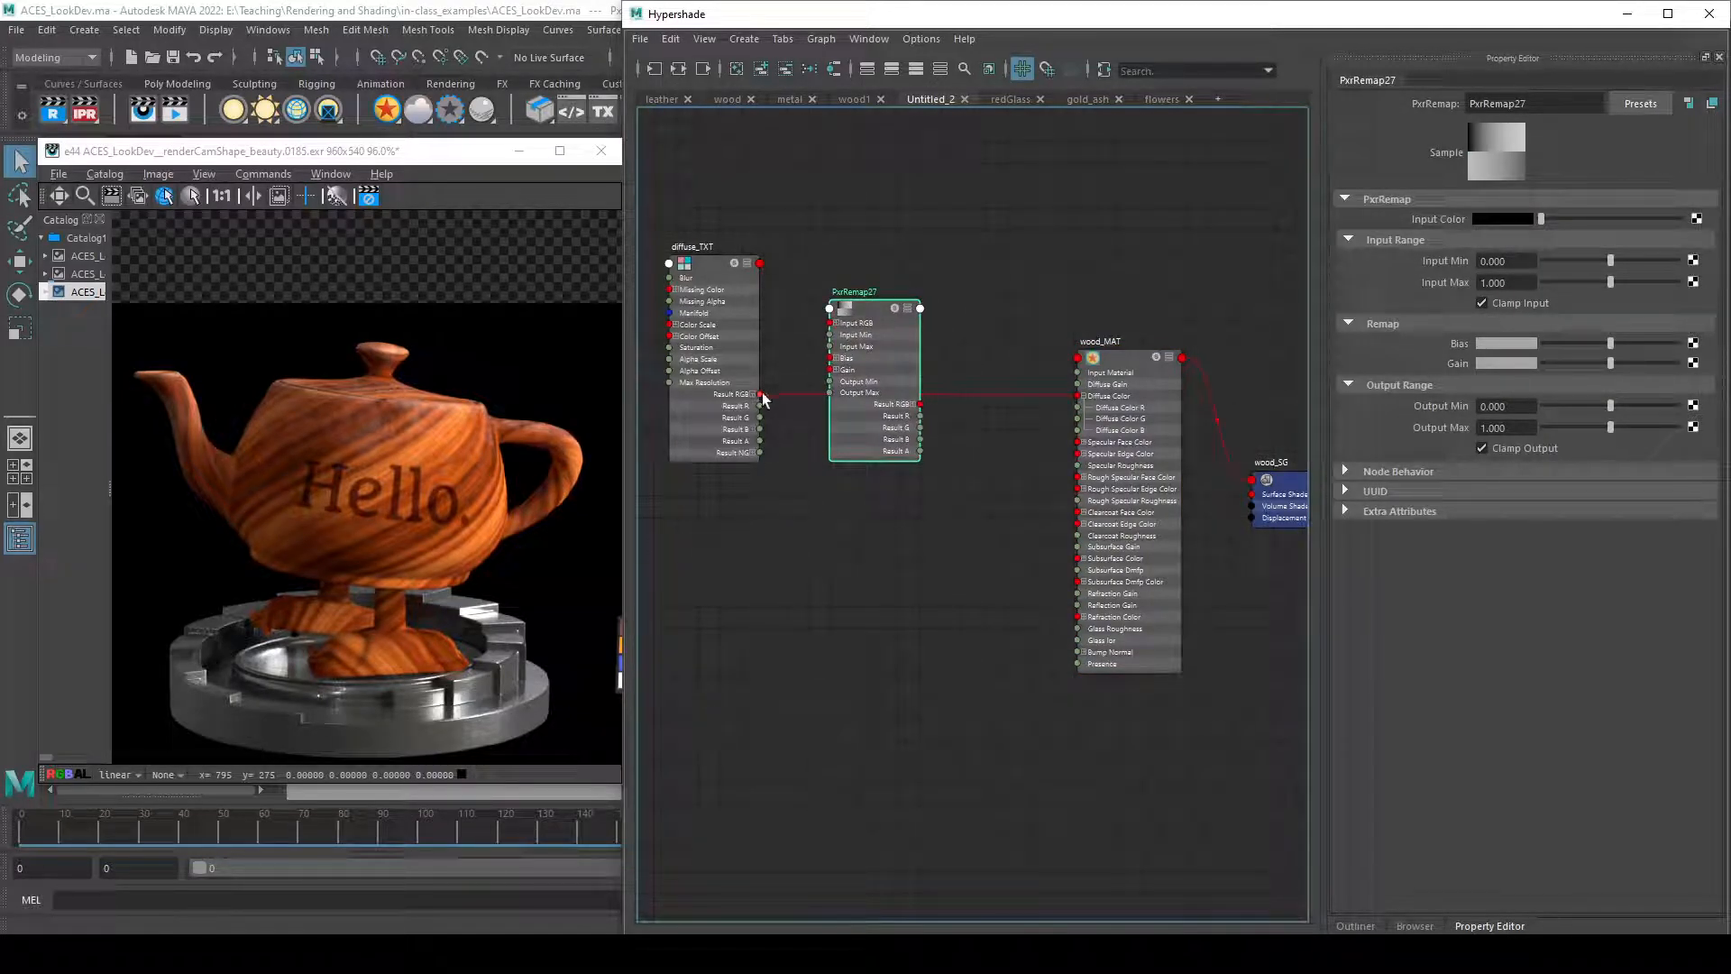
left_click_drag(760, 396, 829, 322)
- Insert a PxrHSL node after PxrRemap, feeding PxrRemap's Result RGB into its Input RGB and its Result RGB into wood_MAT's Diffuse Color
key("Tab")
type("hsl")
key("Down")
key("Return")
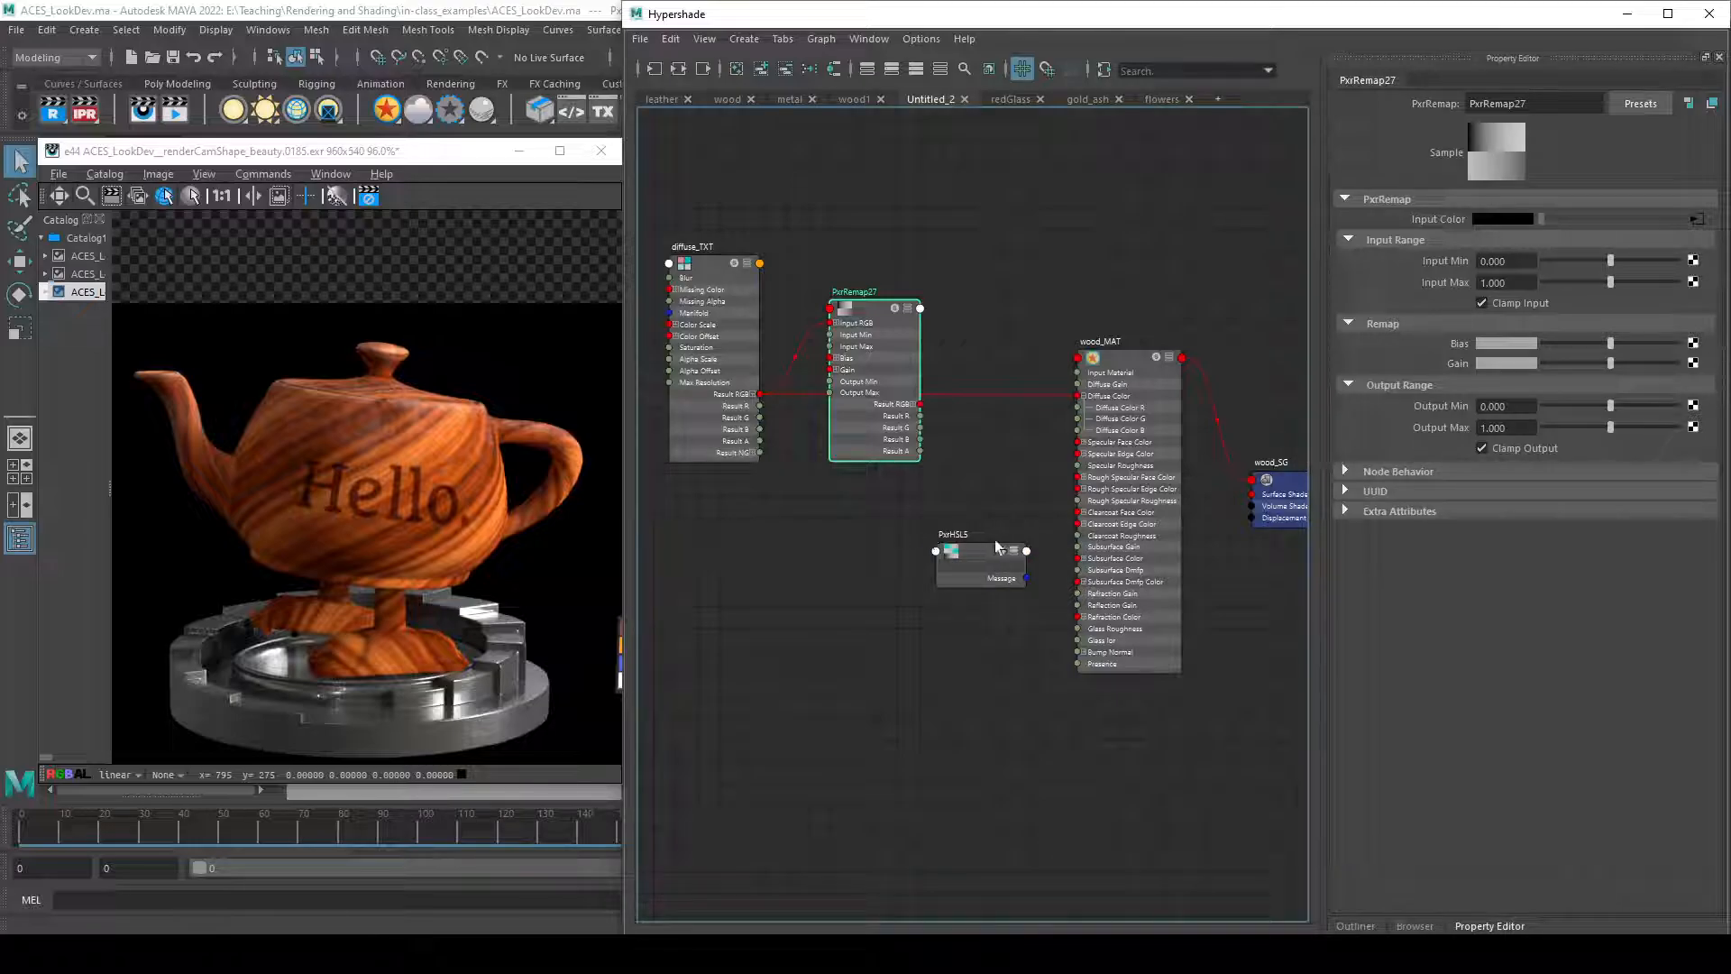
left_click_drag(982, 561, 999, 351)
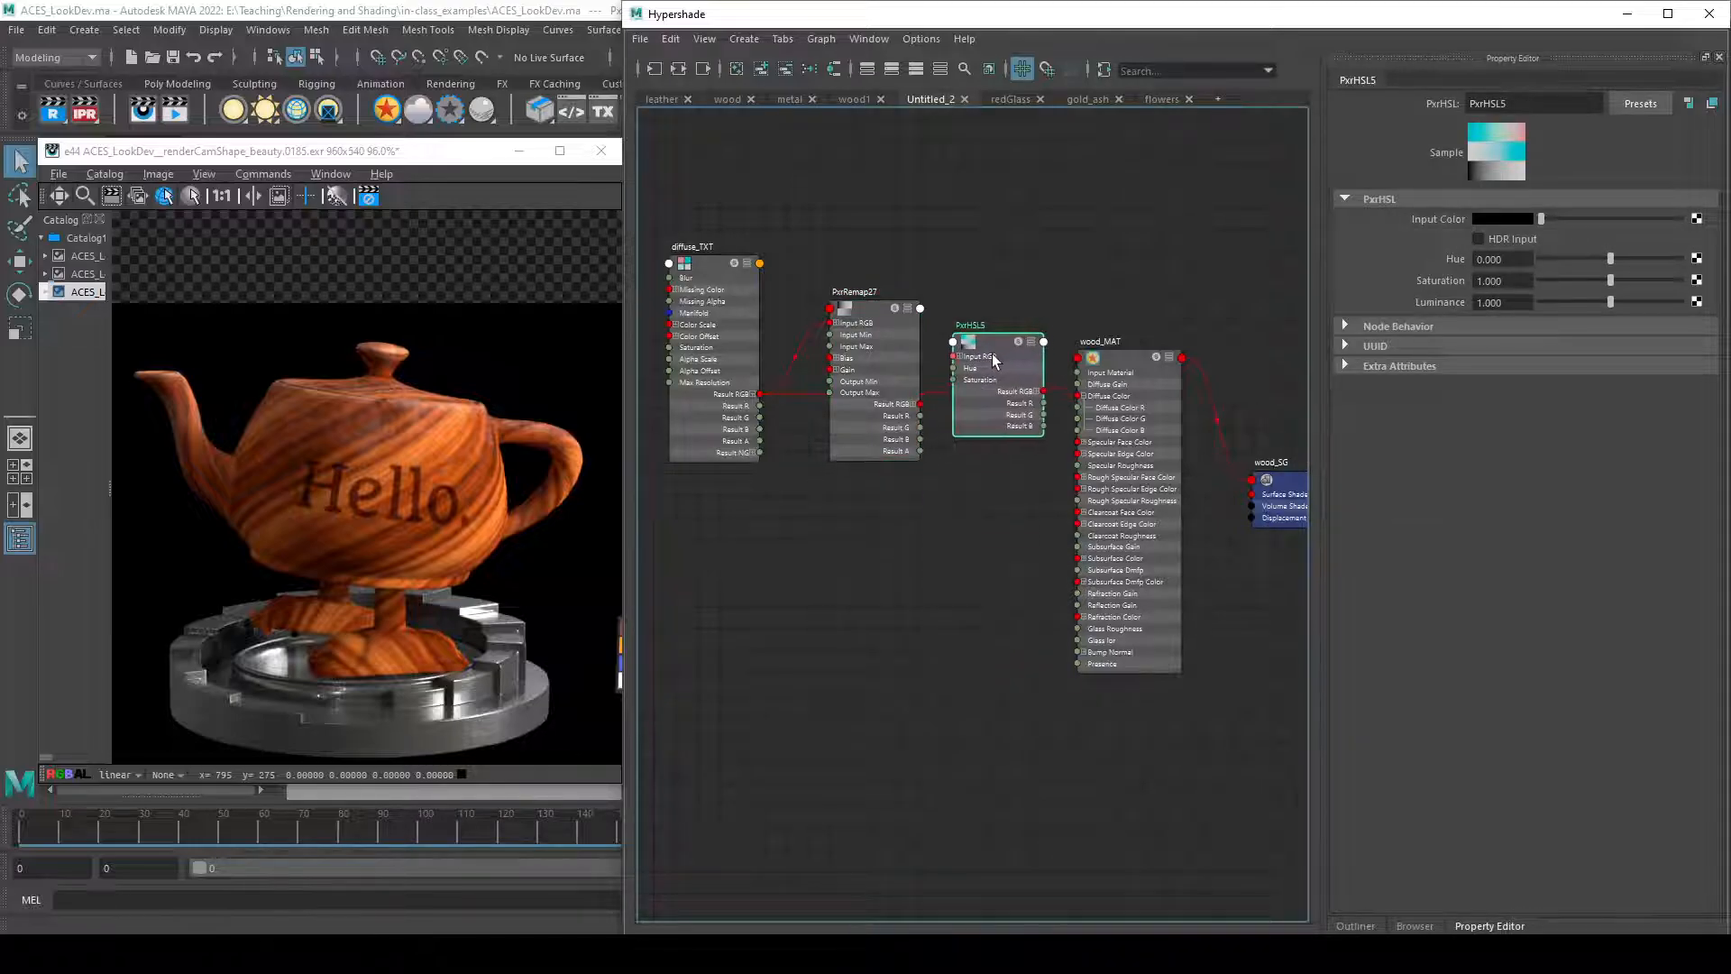
left_click_drag(919, 404, 952, 356)
left_click_drag(1043, 391, 1087, 398)
- Lower the Bias of the PxrRemap node slightly to darken the wood color
left_click_drag(875, 329, 861, 315)
mouse_move(1610, 344)
left_mouse_down()
mouse_move(1633, 344)
mouse_move(1559, 338)
mouse_move(1584, 338)
left_mouse_up()
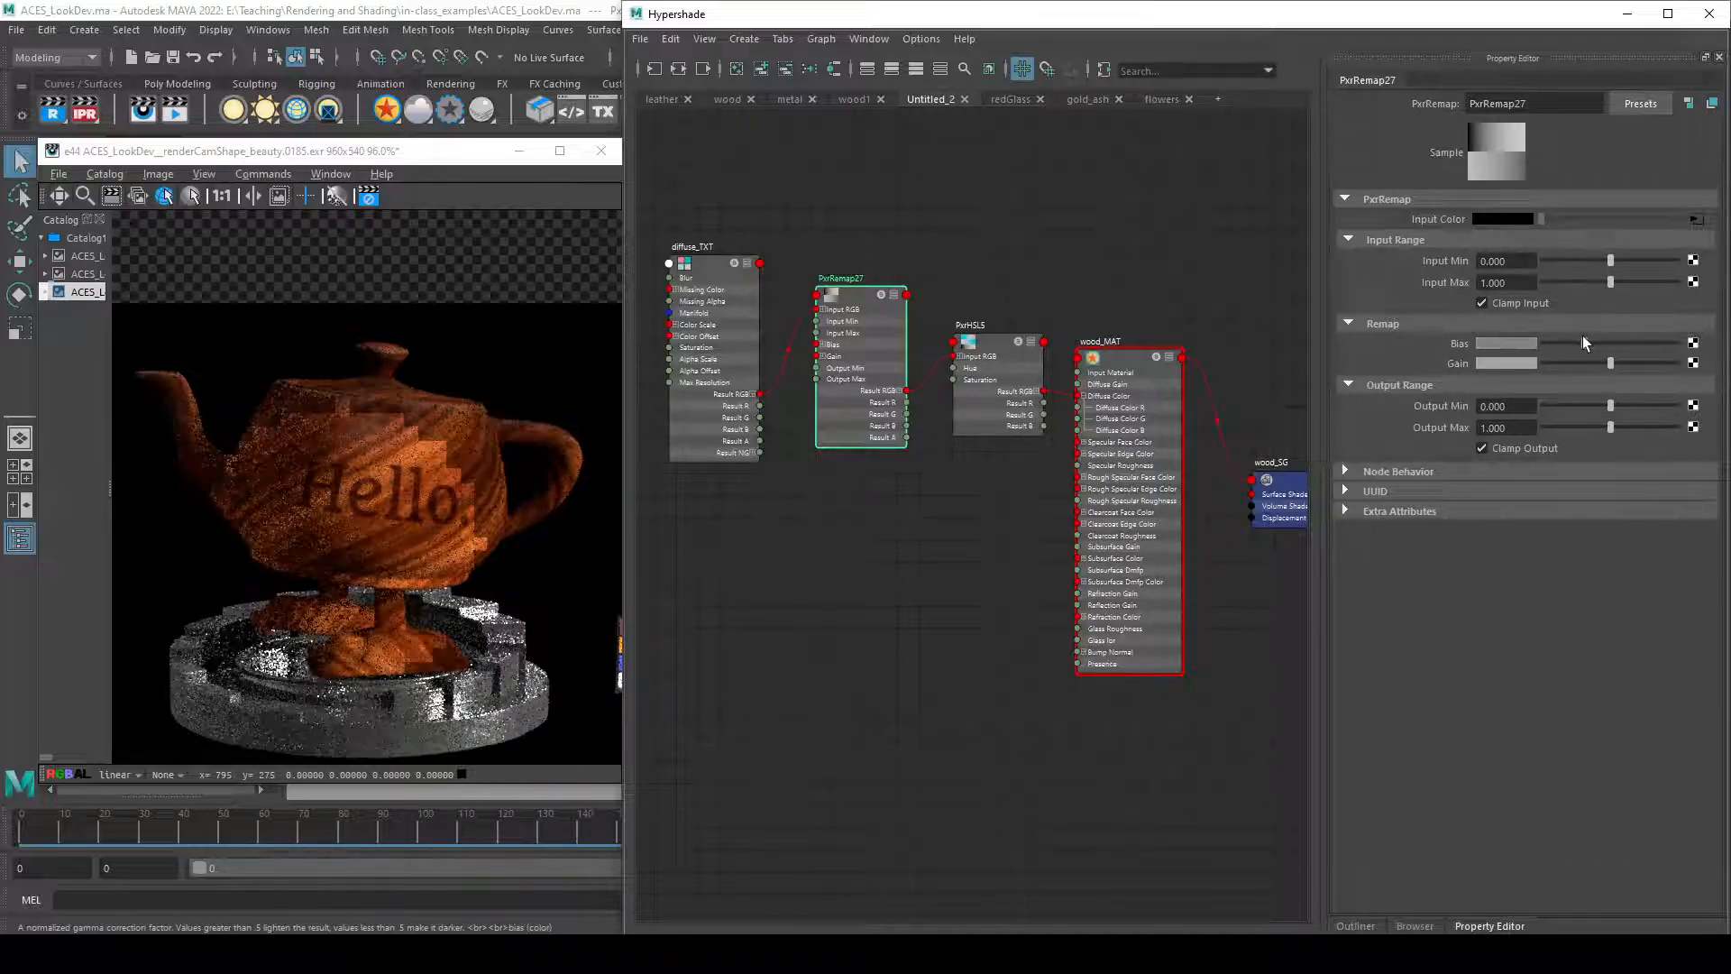
- Try a different Input Min on the PxrRemap node, and set Input Min to 0, Input Max to 1 and Bias to 0.5
left_click_drag(1610, 261, 1435, 262)
type("0")
key("Tab")
type("1")
key("Return")
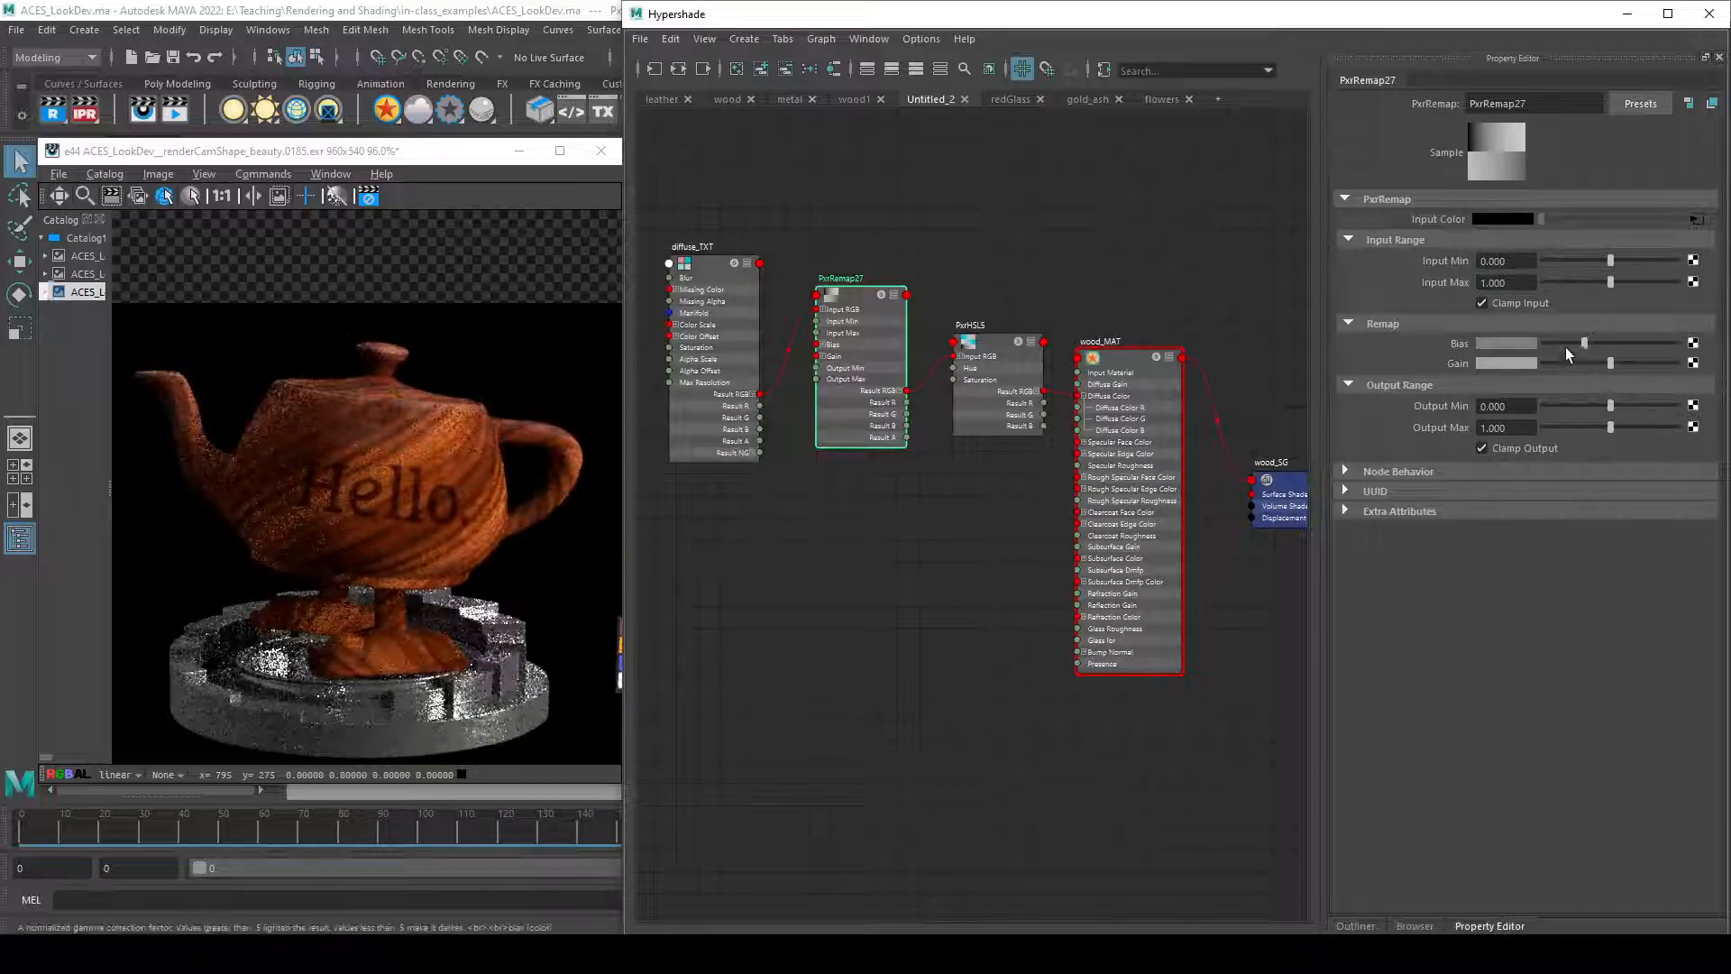
left_click(1518, 343)
type(".5")
key("Return")
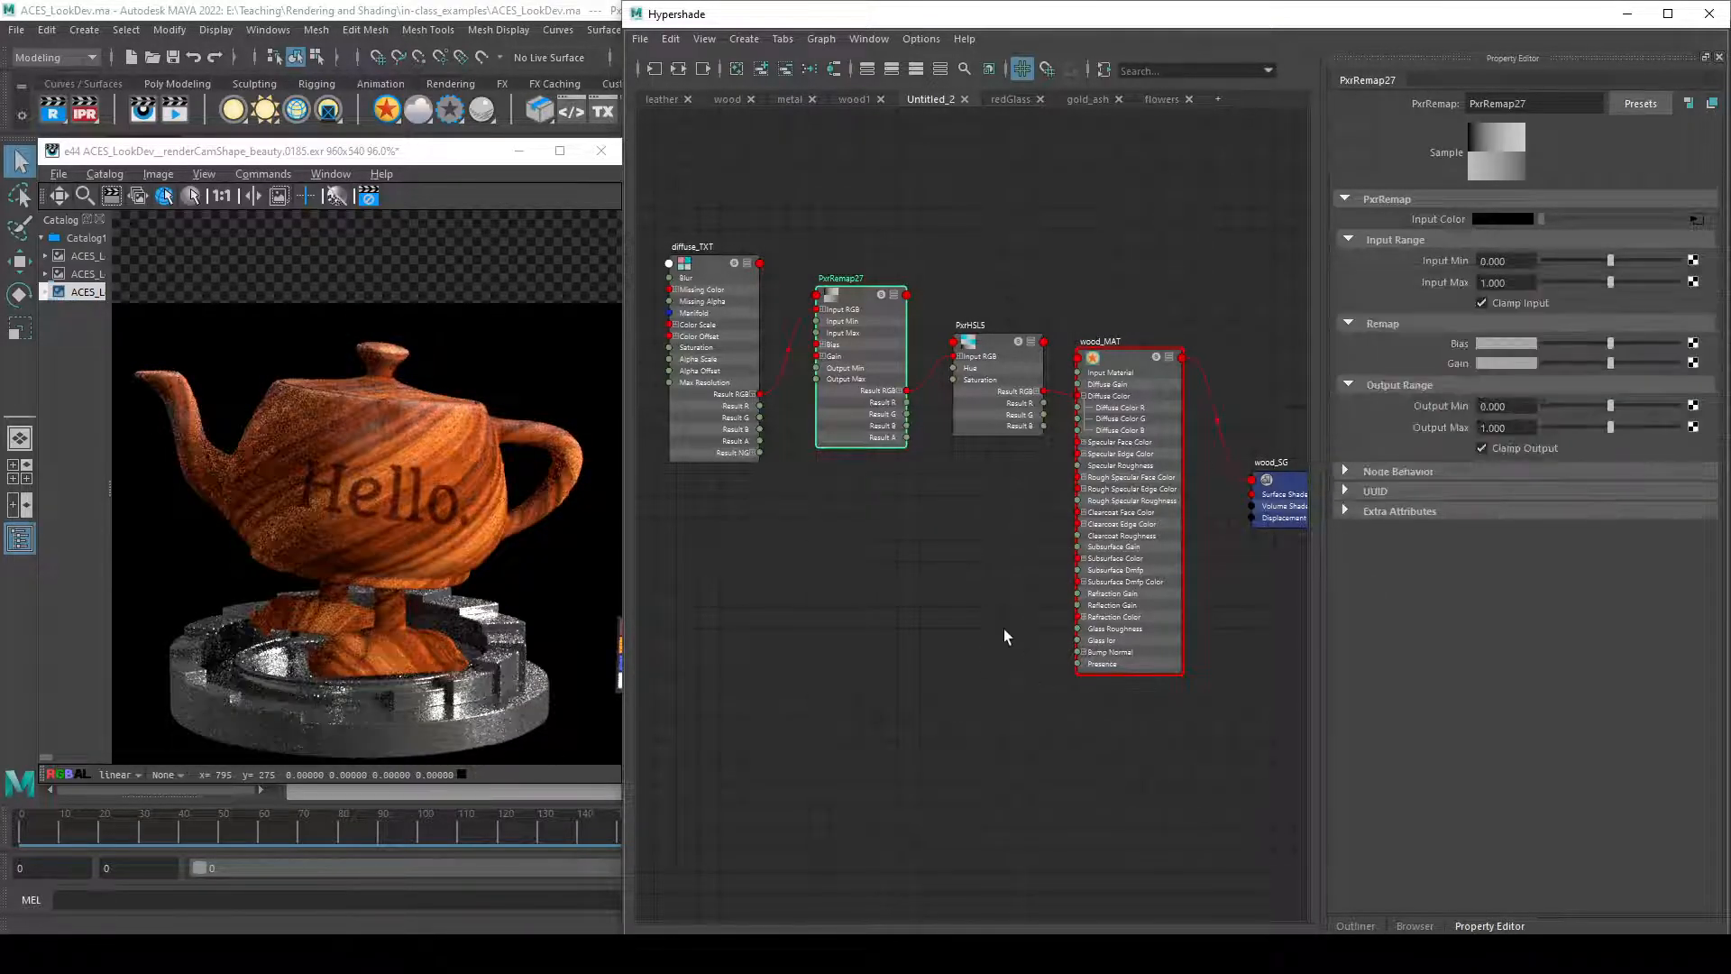
- Try shifting the Hue and lowering the Saturation of the PxrHSL node, undoing each change
left_click(993, 418)
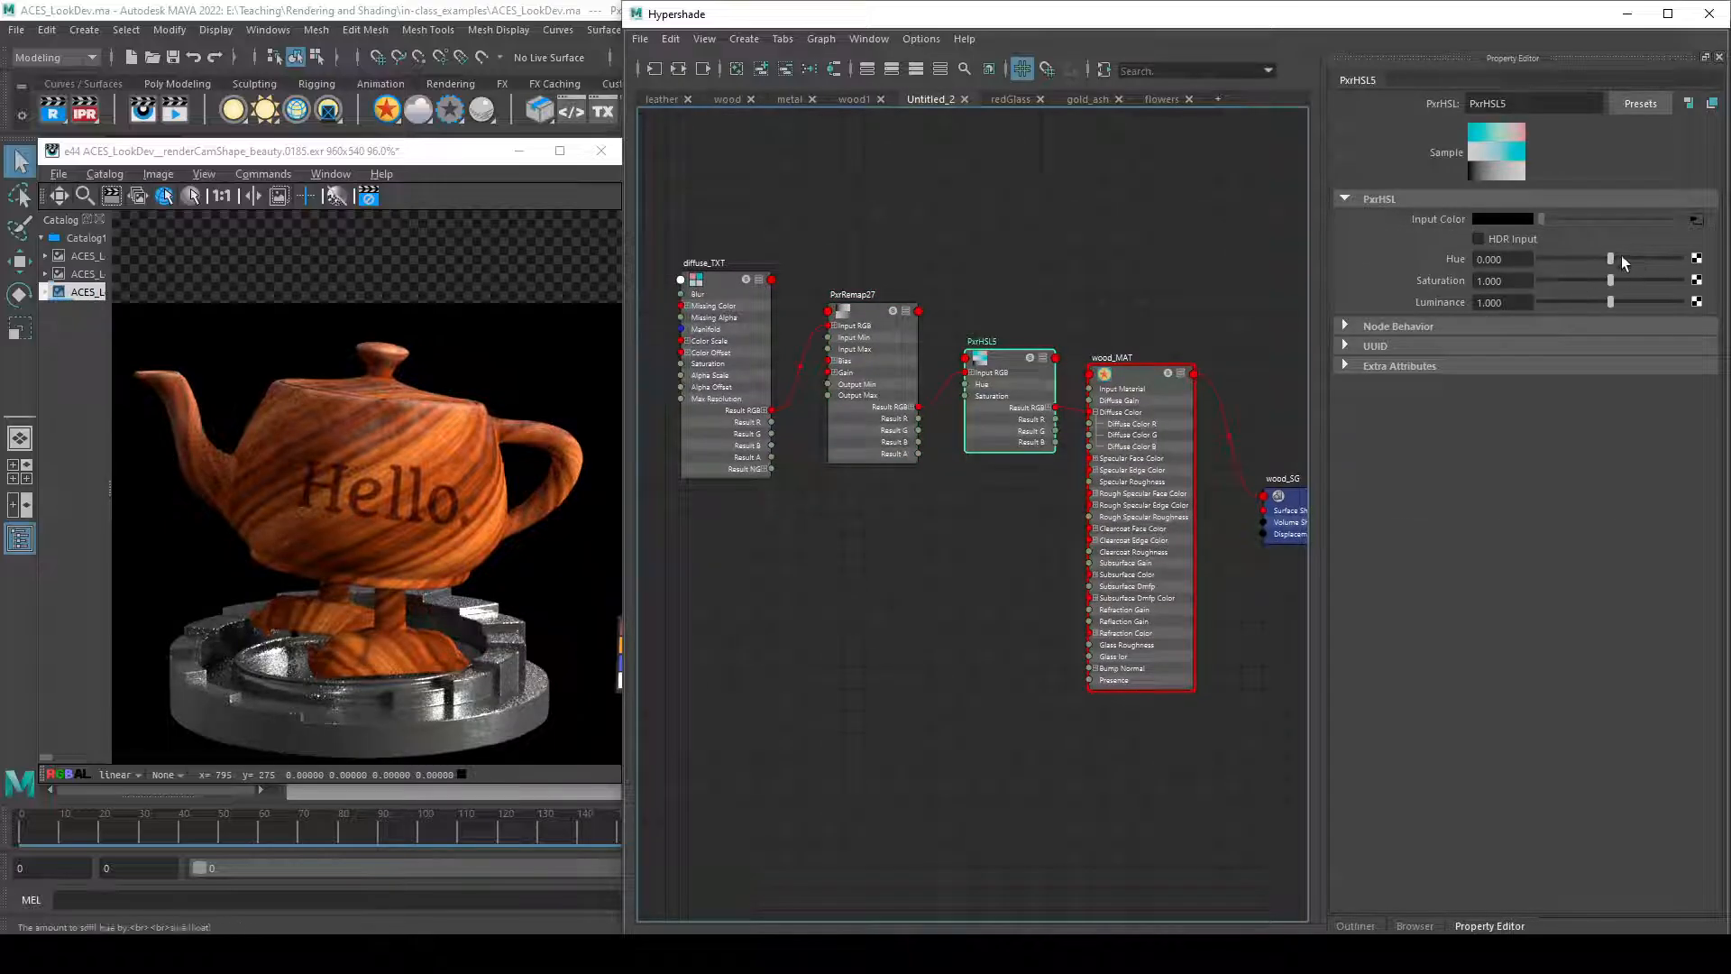
left_click_drag(1599, 257, 1604, 259)
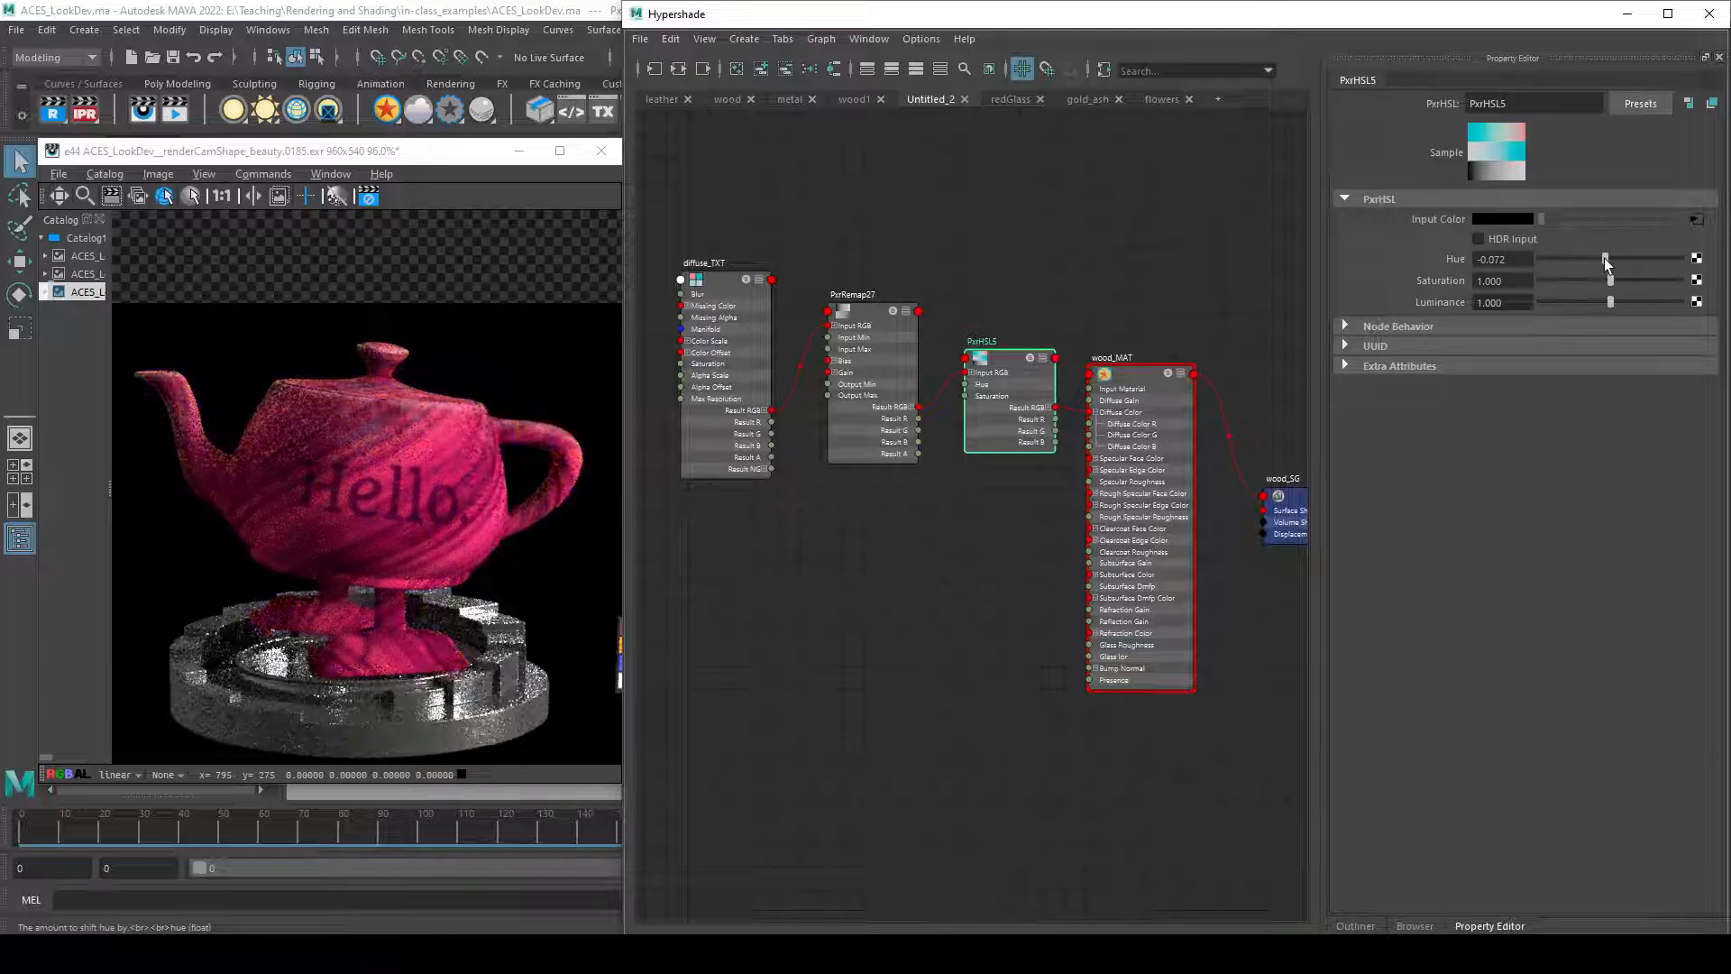
key("ctrl+z")
mouse_move(1609, 279)
left_mouse_down()
mouse_move(1658, 279)
mouse_move(1563, 278)
left_mouse_up()
key("ctrl+z")
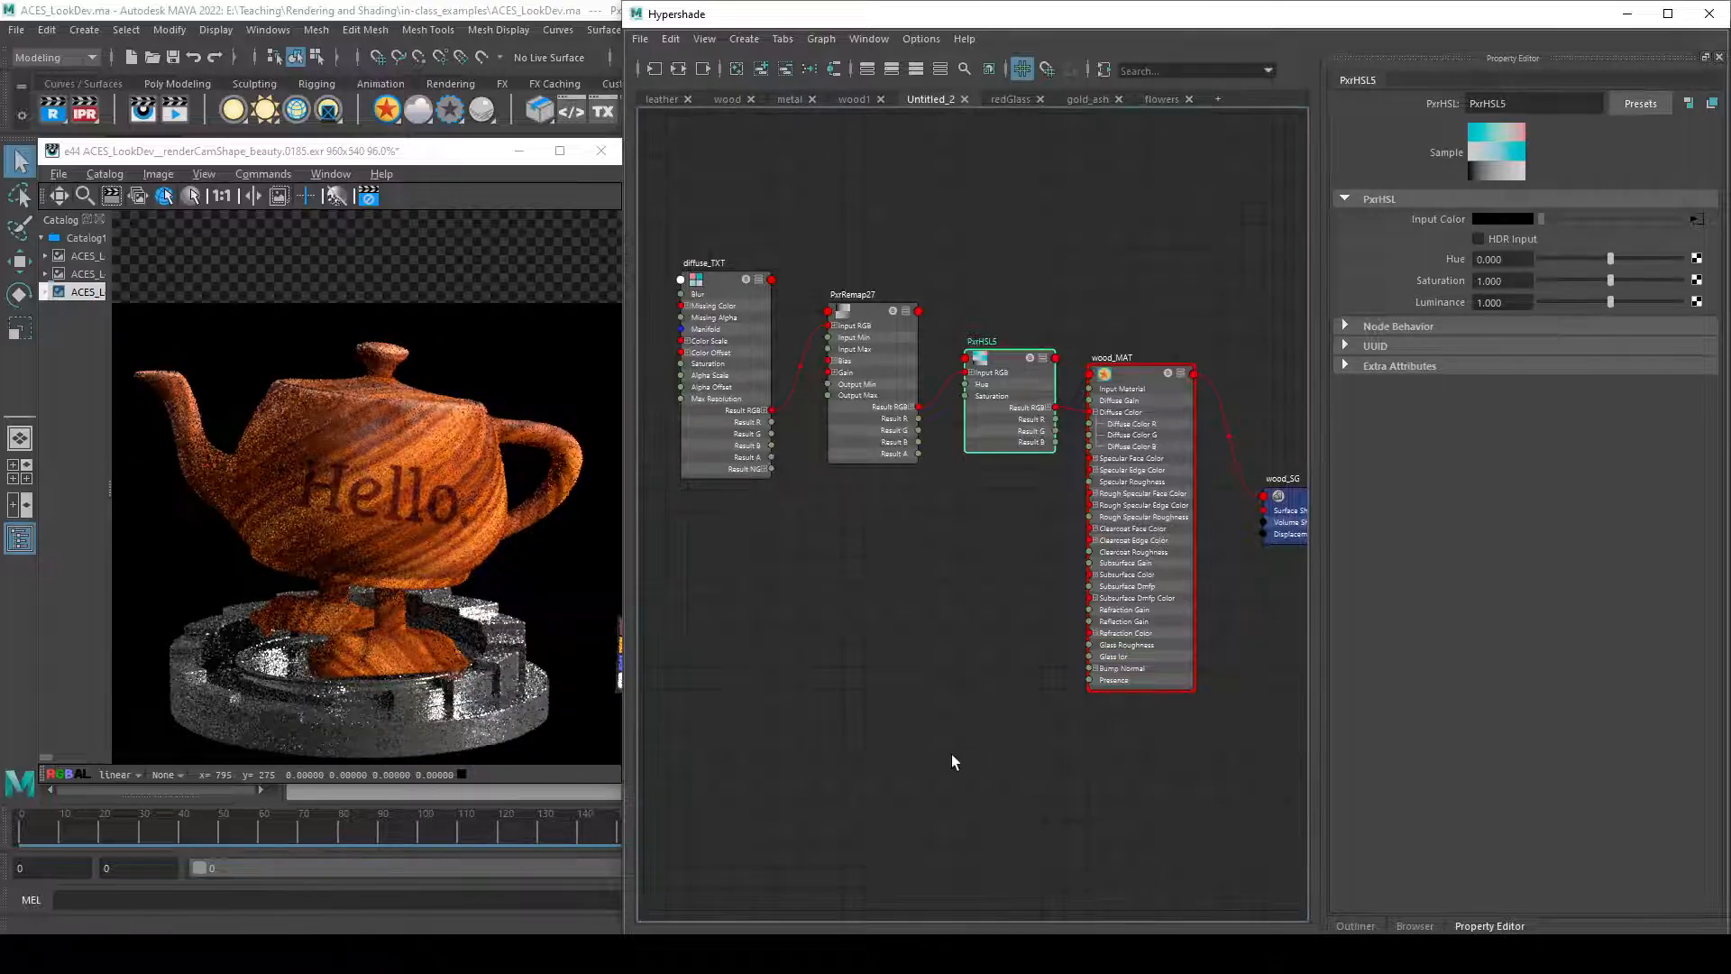
- Move the wood_MAT node lower in the graph so it sits below the PxrHSL node's level
middle_click_drag(922, 649, 981, 647, "alt")
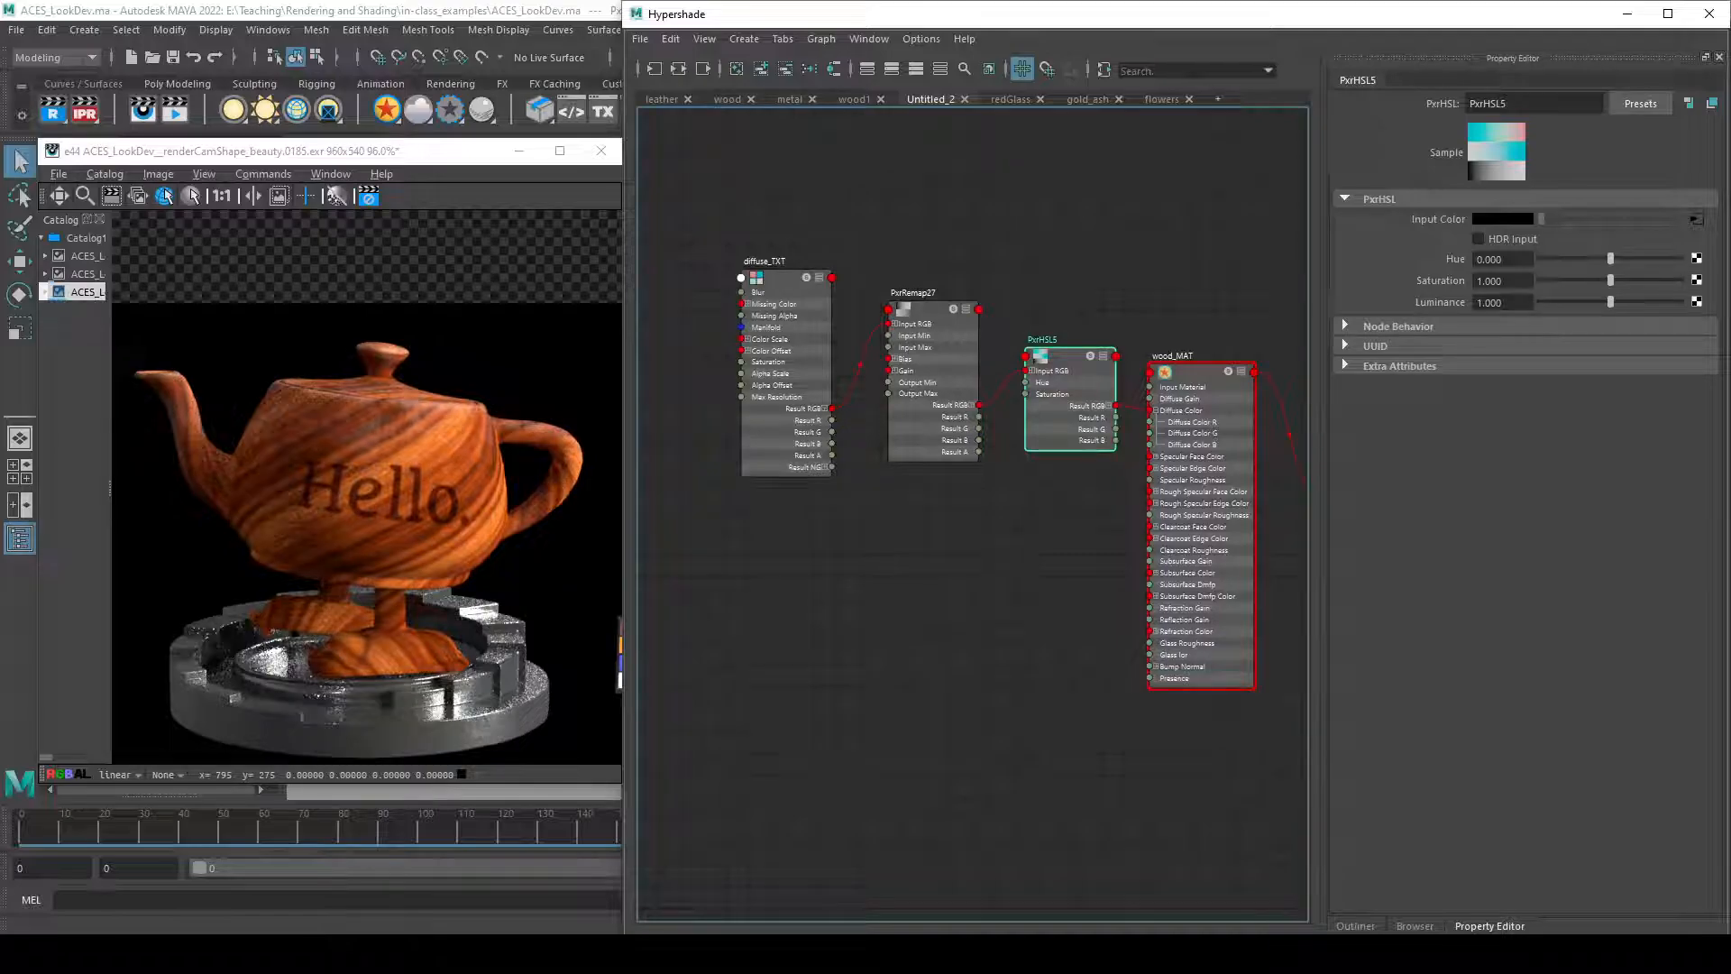
middle_click_drag(968, 603, 997, 532, "alt")
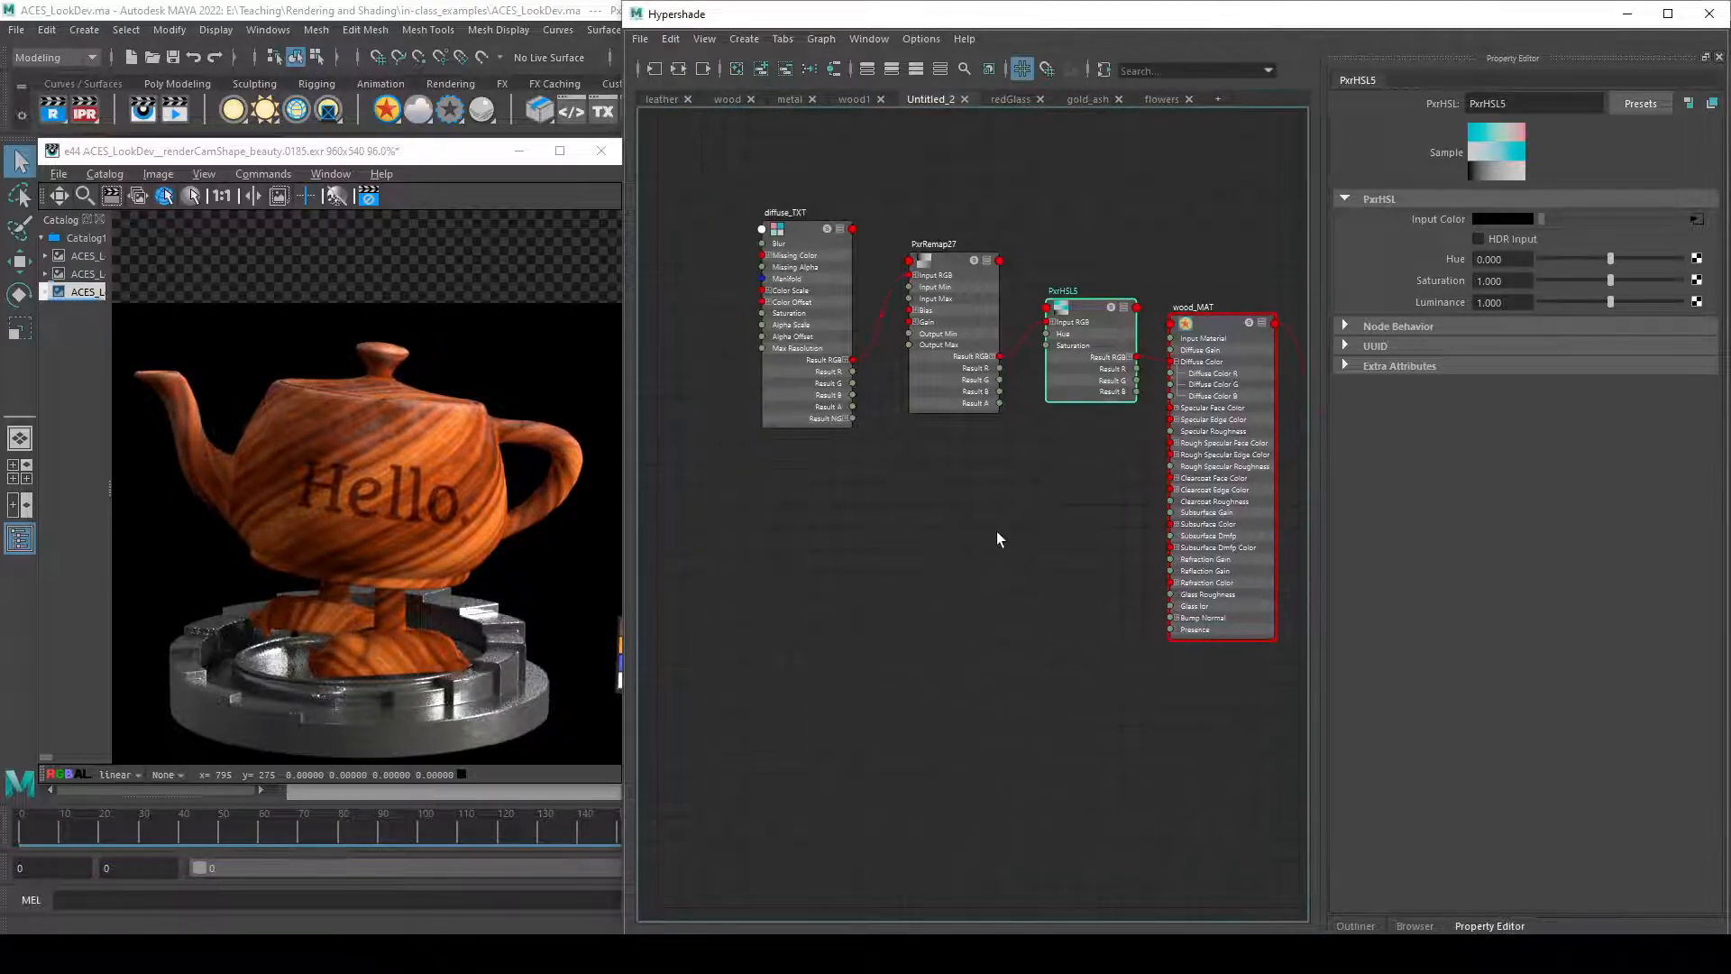
left_click_drag(1235, 418, 1229, 515)
middle_click_drag(1082, 580, 1098, 562, "alt")
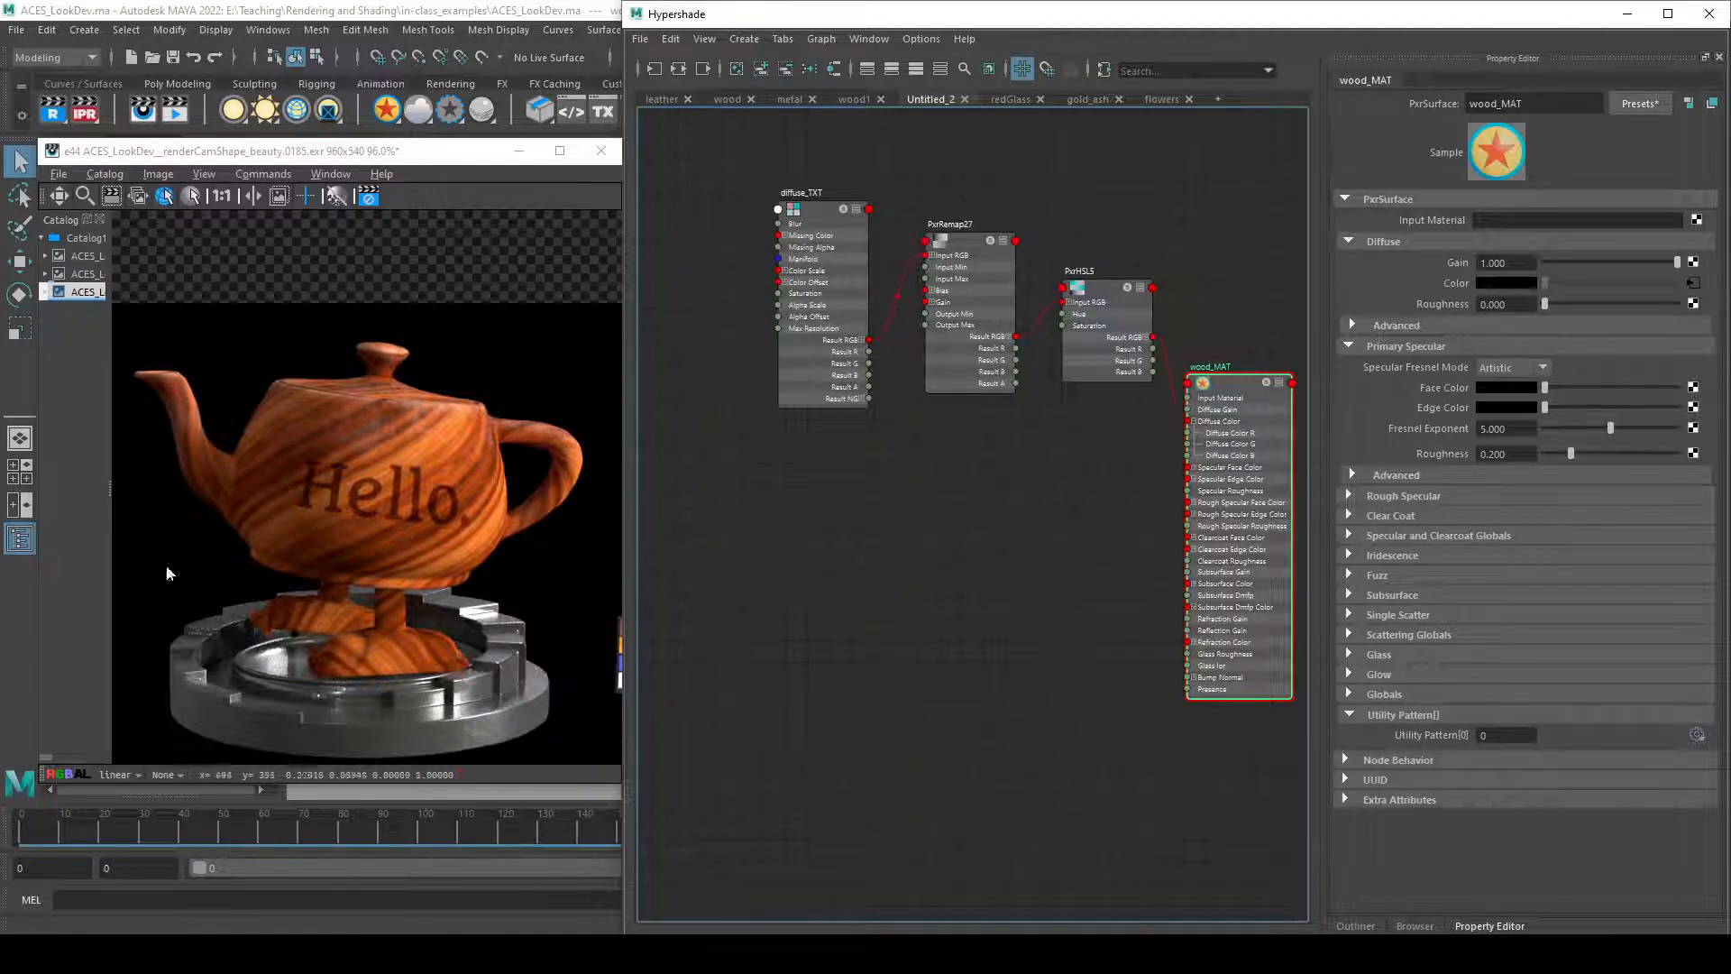
middle_click_drag(1005, 471, 1025, 561, "alt")
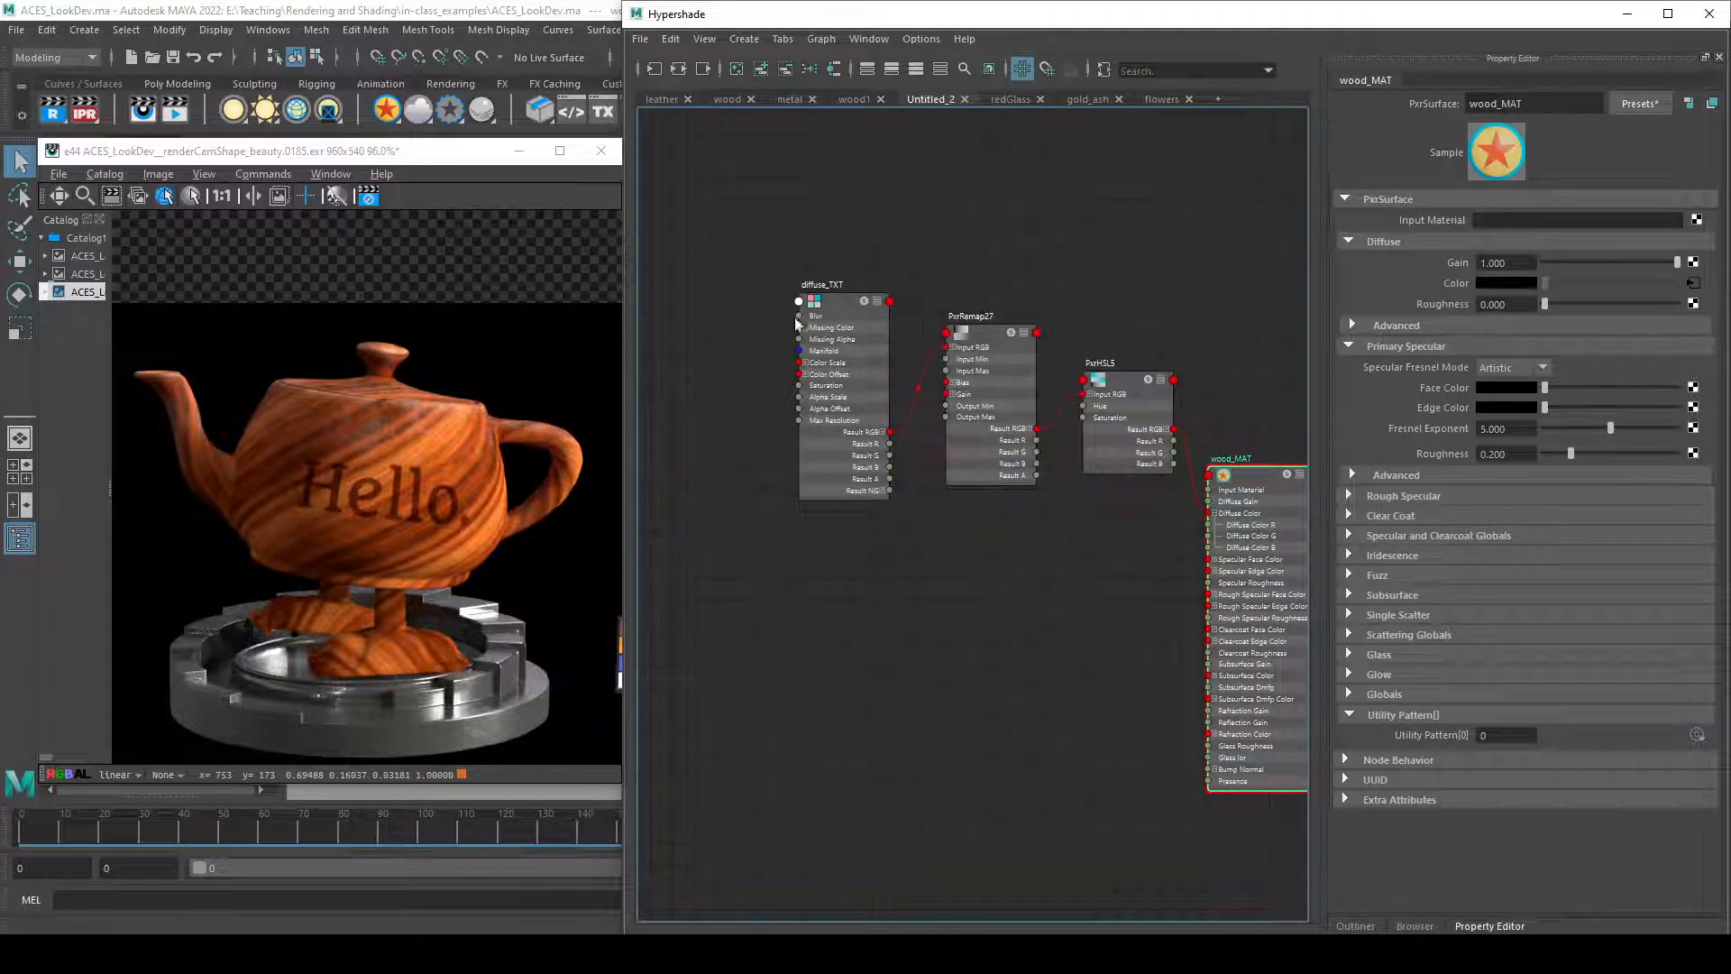
- Try brightening wood_MAT's primary specular Face Color and Edge Color to see highlights on the teapot
left_click(863, 310)
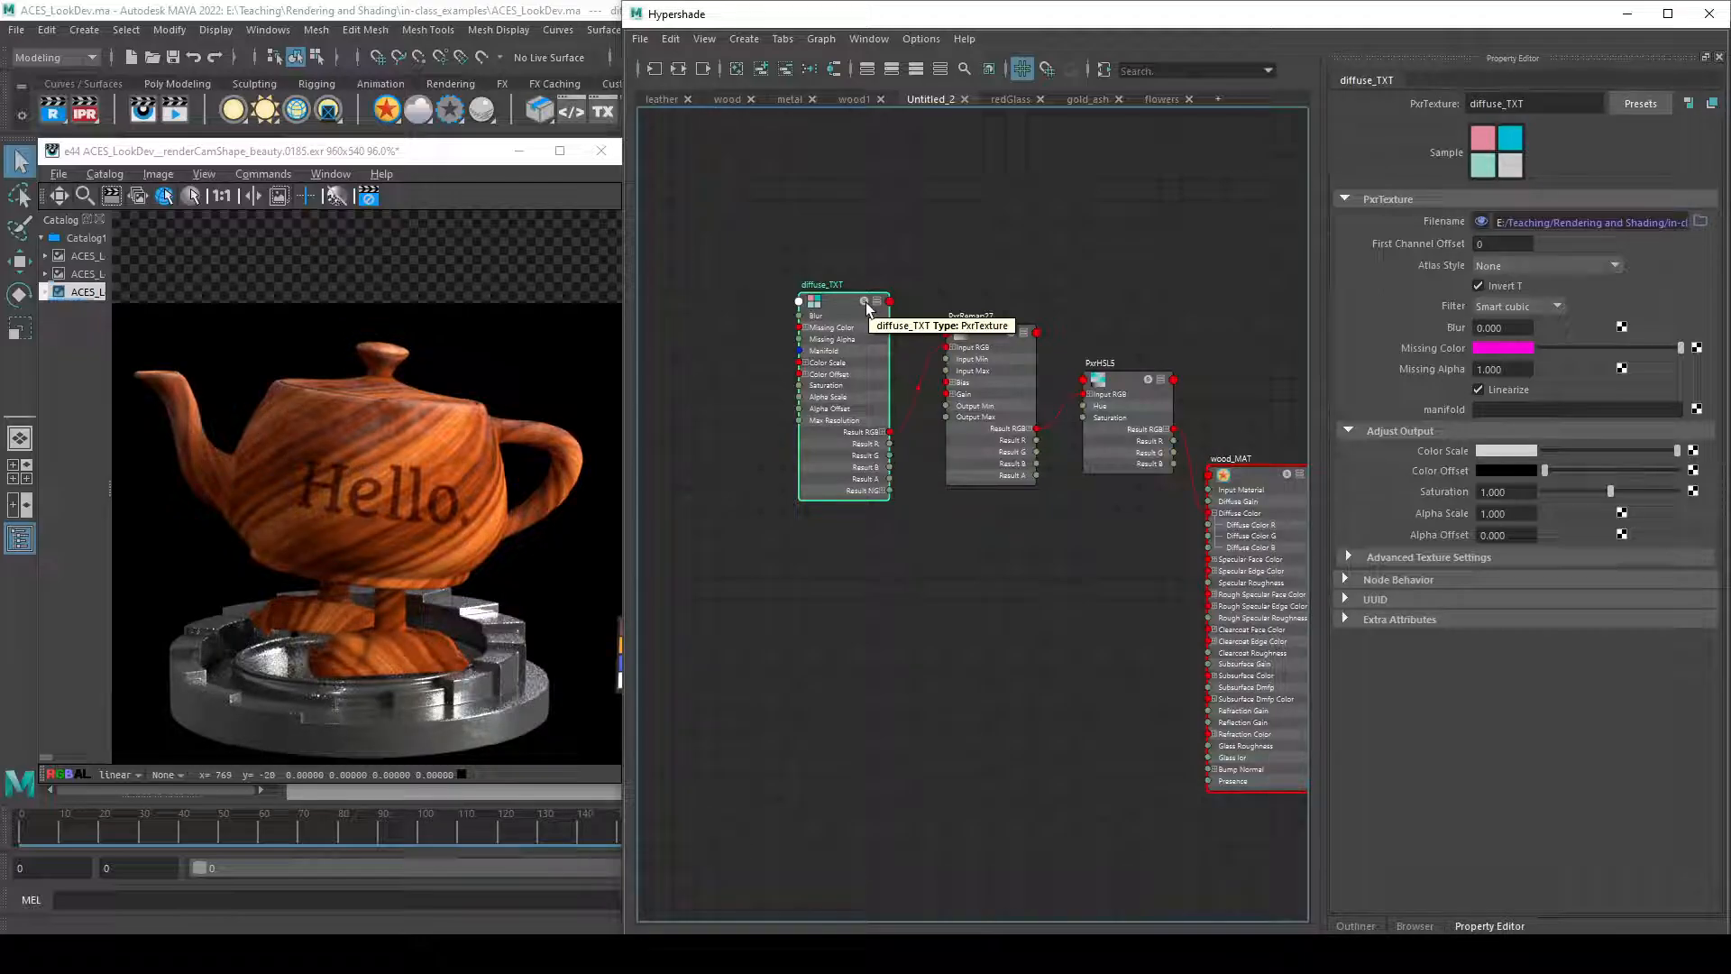
left_click(1280, 604)
left_click_drag(1546, 408, 1636, 406)
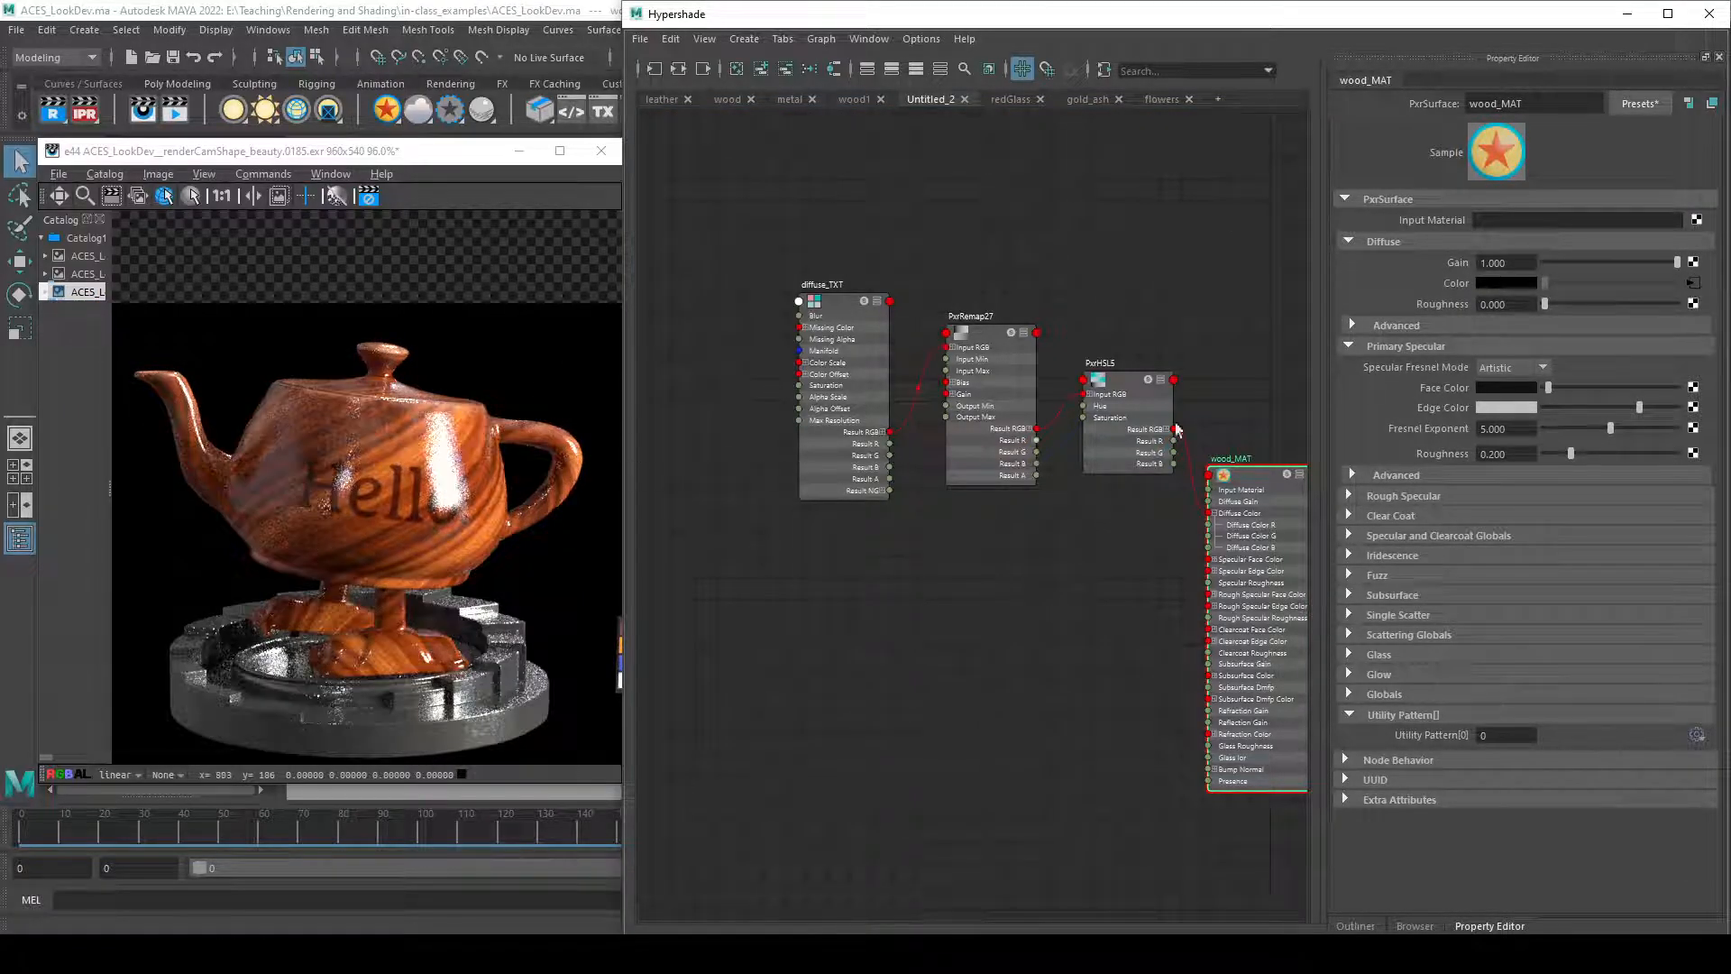
left_click(1572, 407)
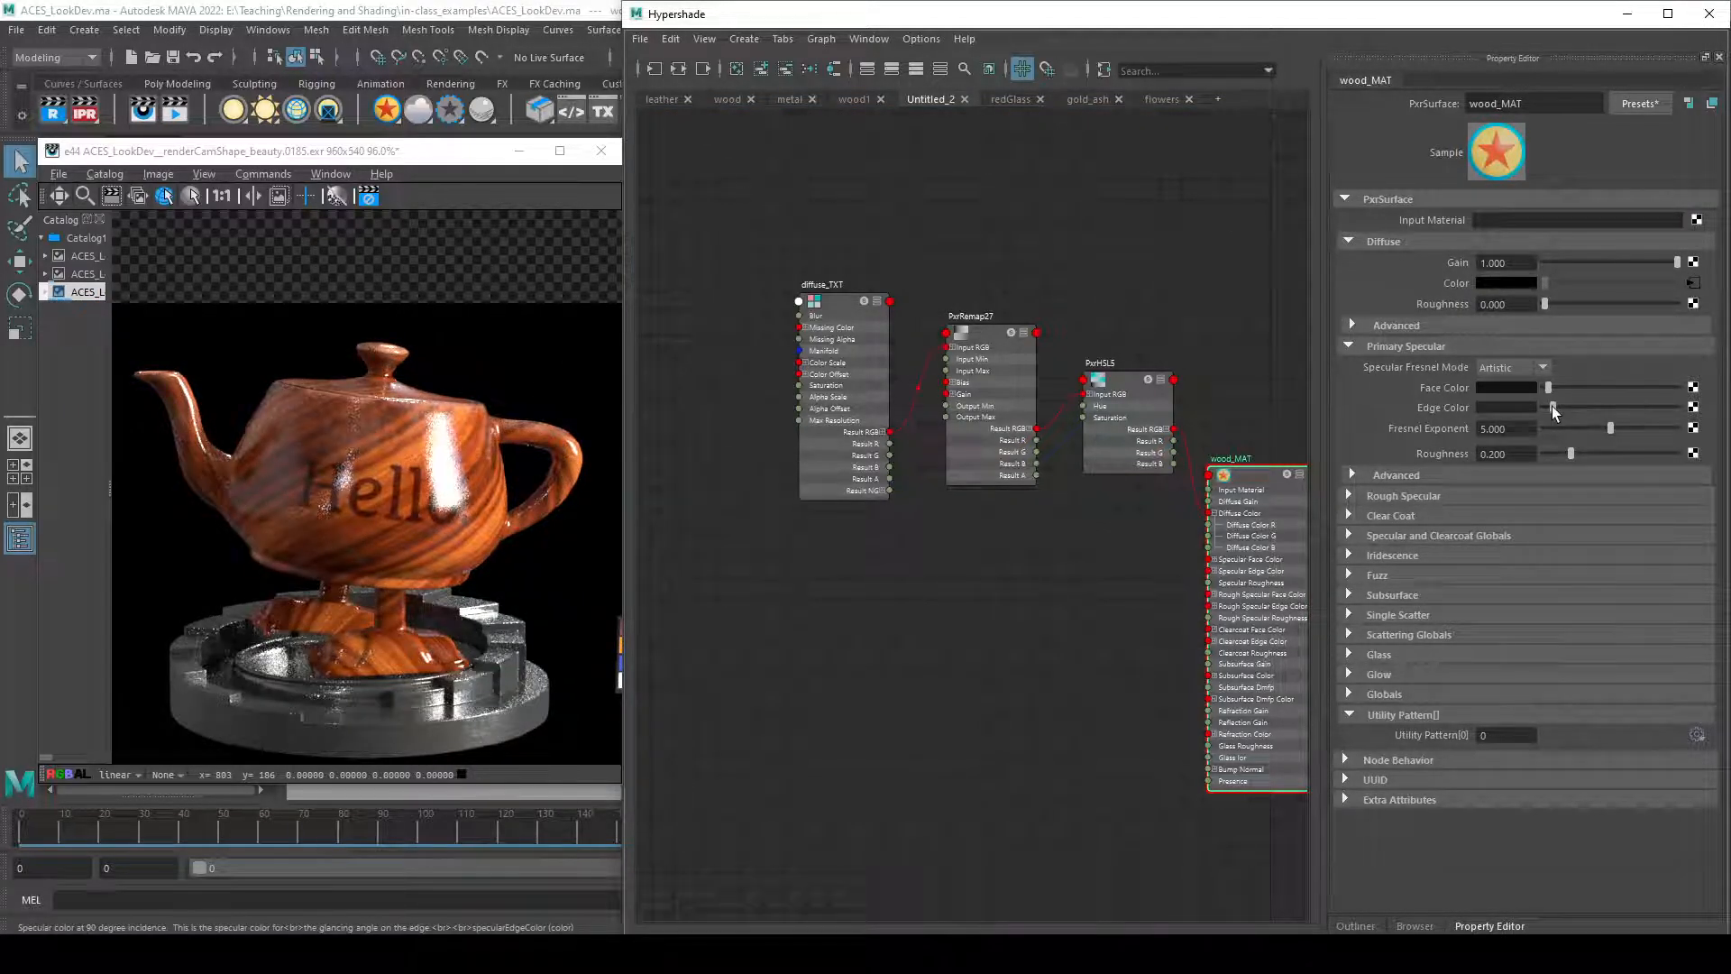
- Compare solo previews of diffuse_TXT and the PxrRemap node with a raised Bias, and restore the Bias
left_click(856, 305)
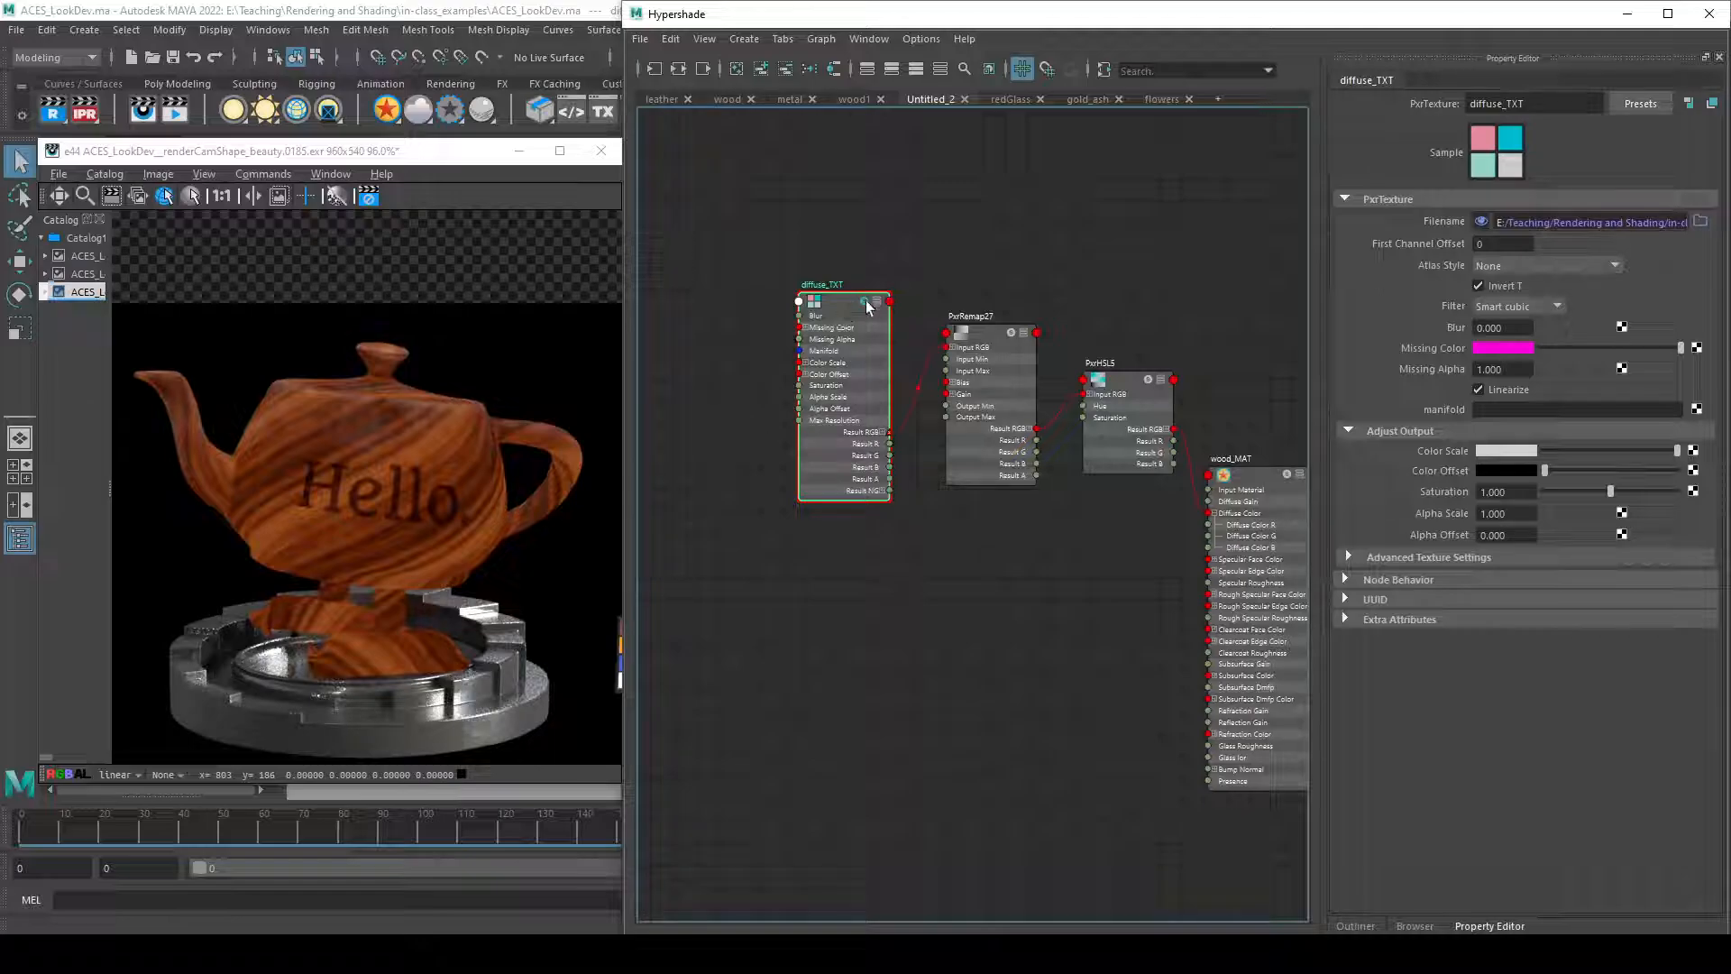
left_click(1013, 337)
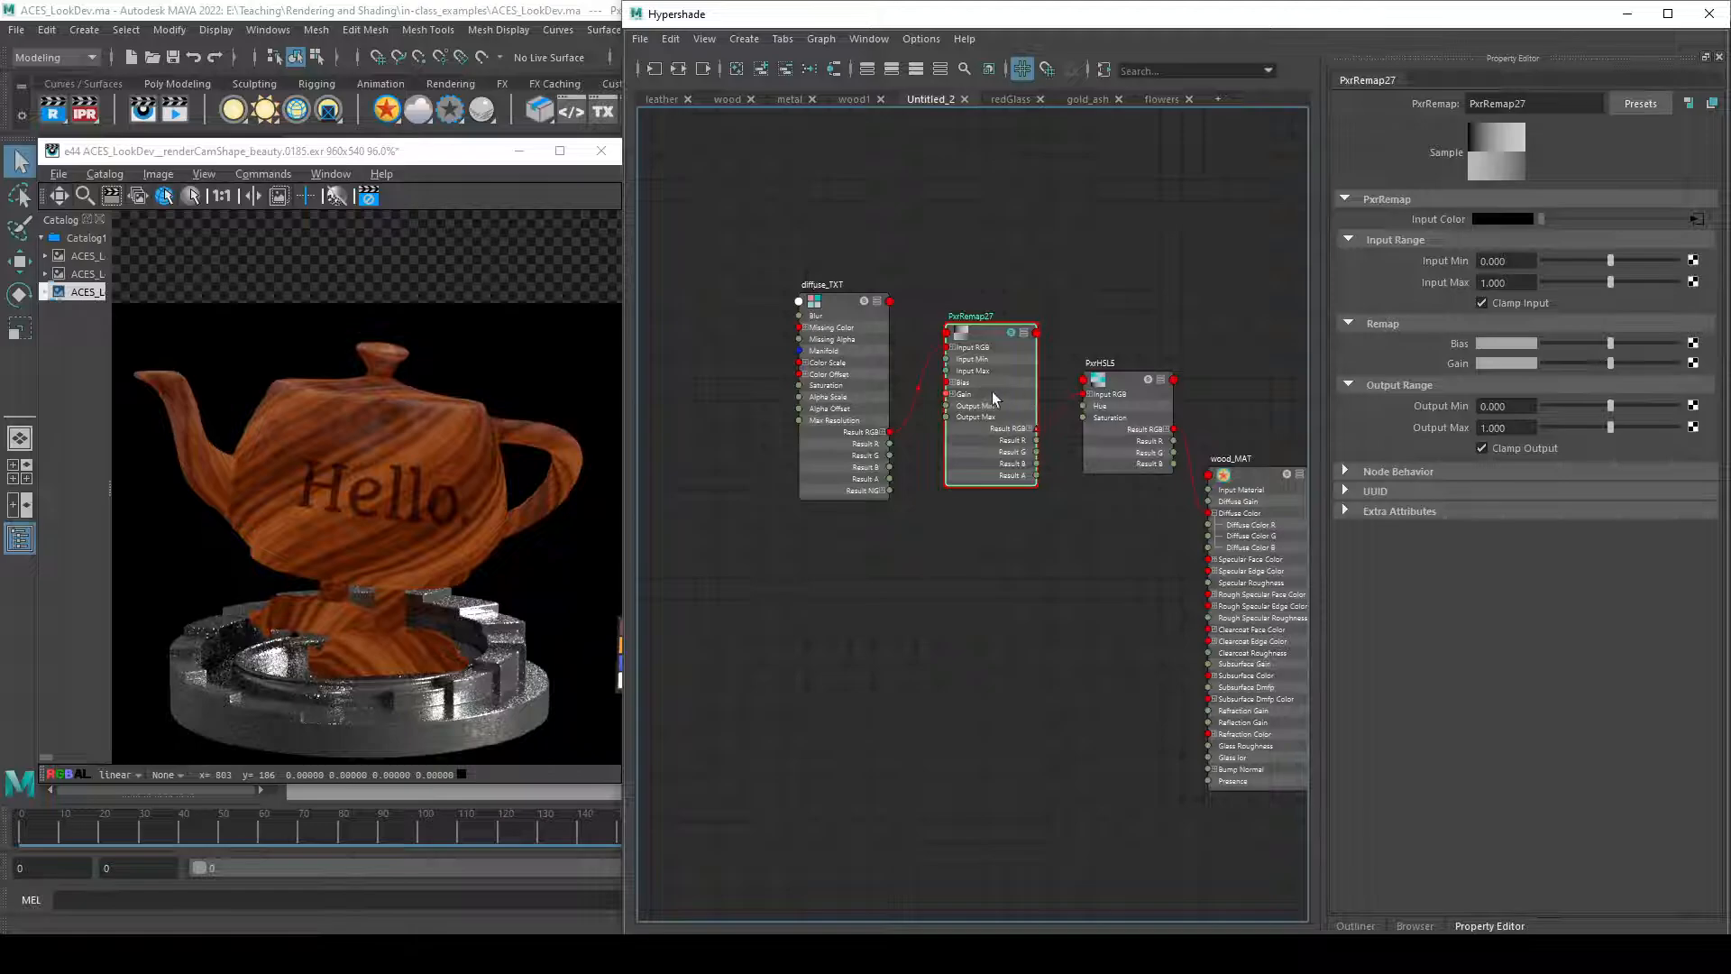
left_click_drag(1612, 343, 1650, 344)
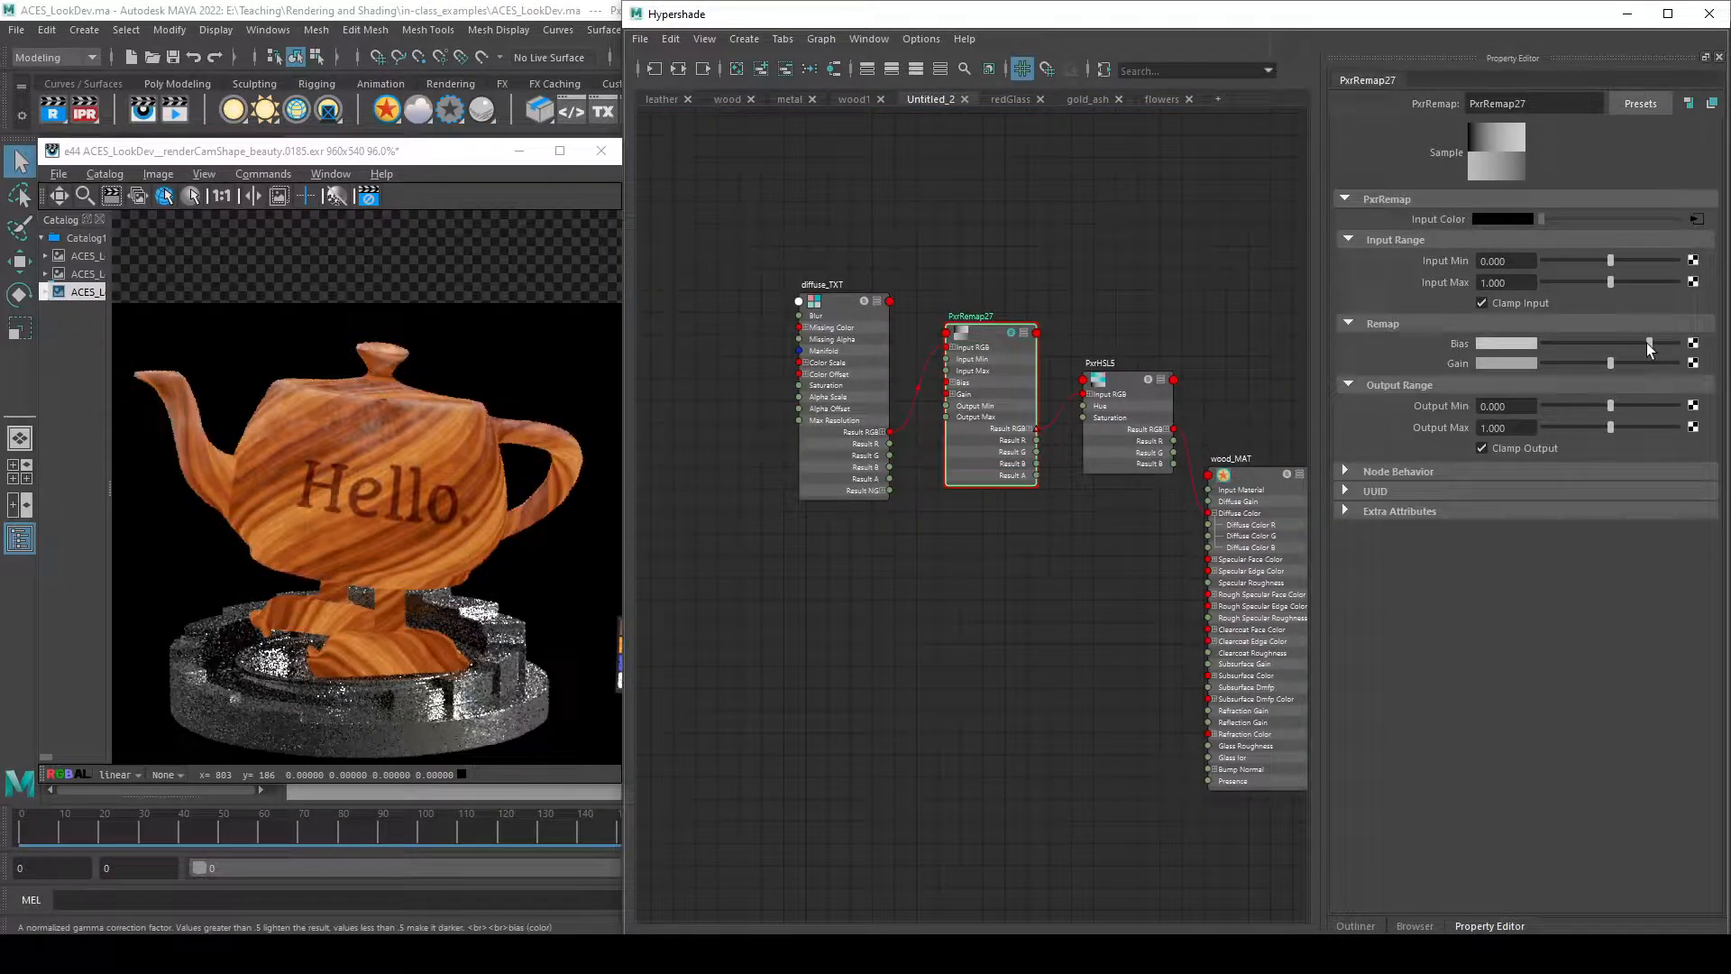
left_click(863, 305)
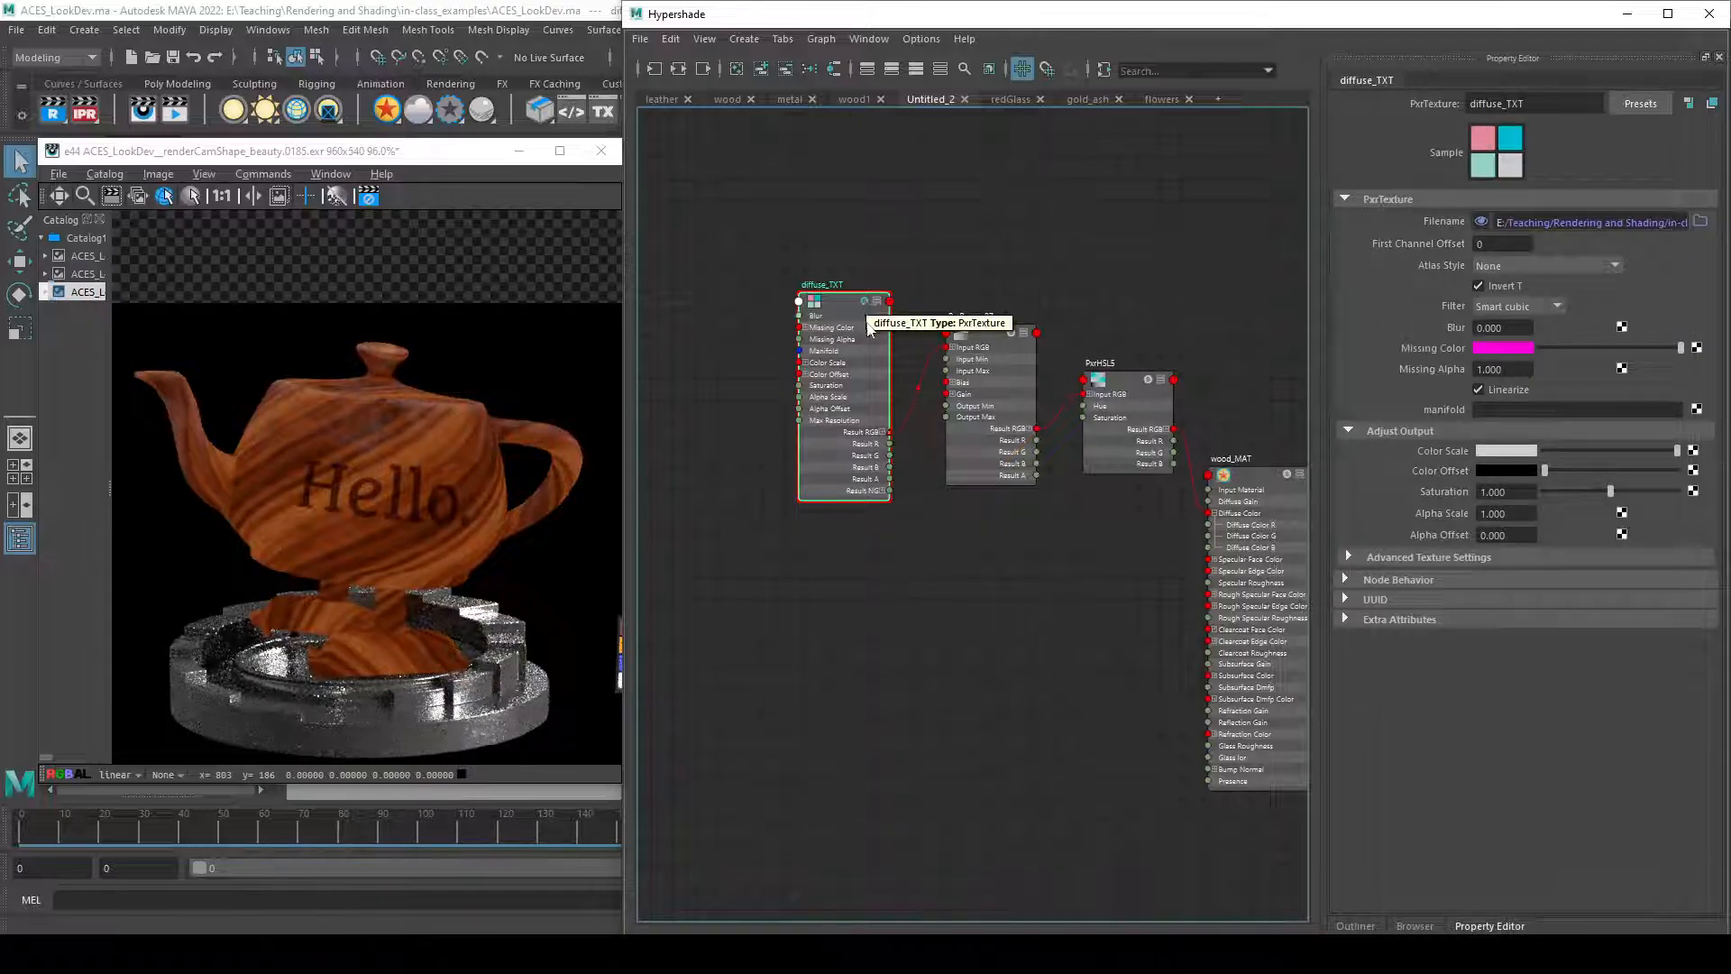
left_click(1011, 335)
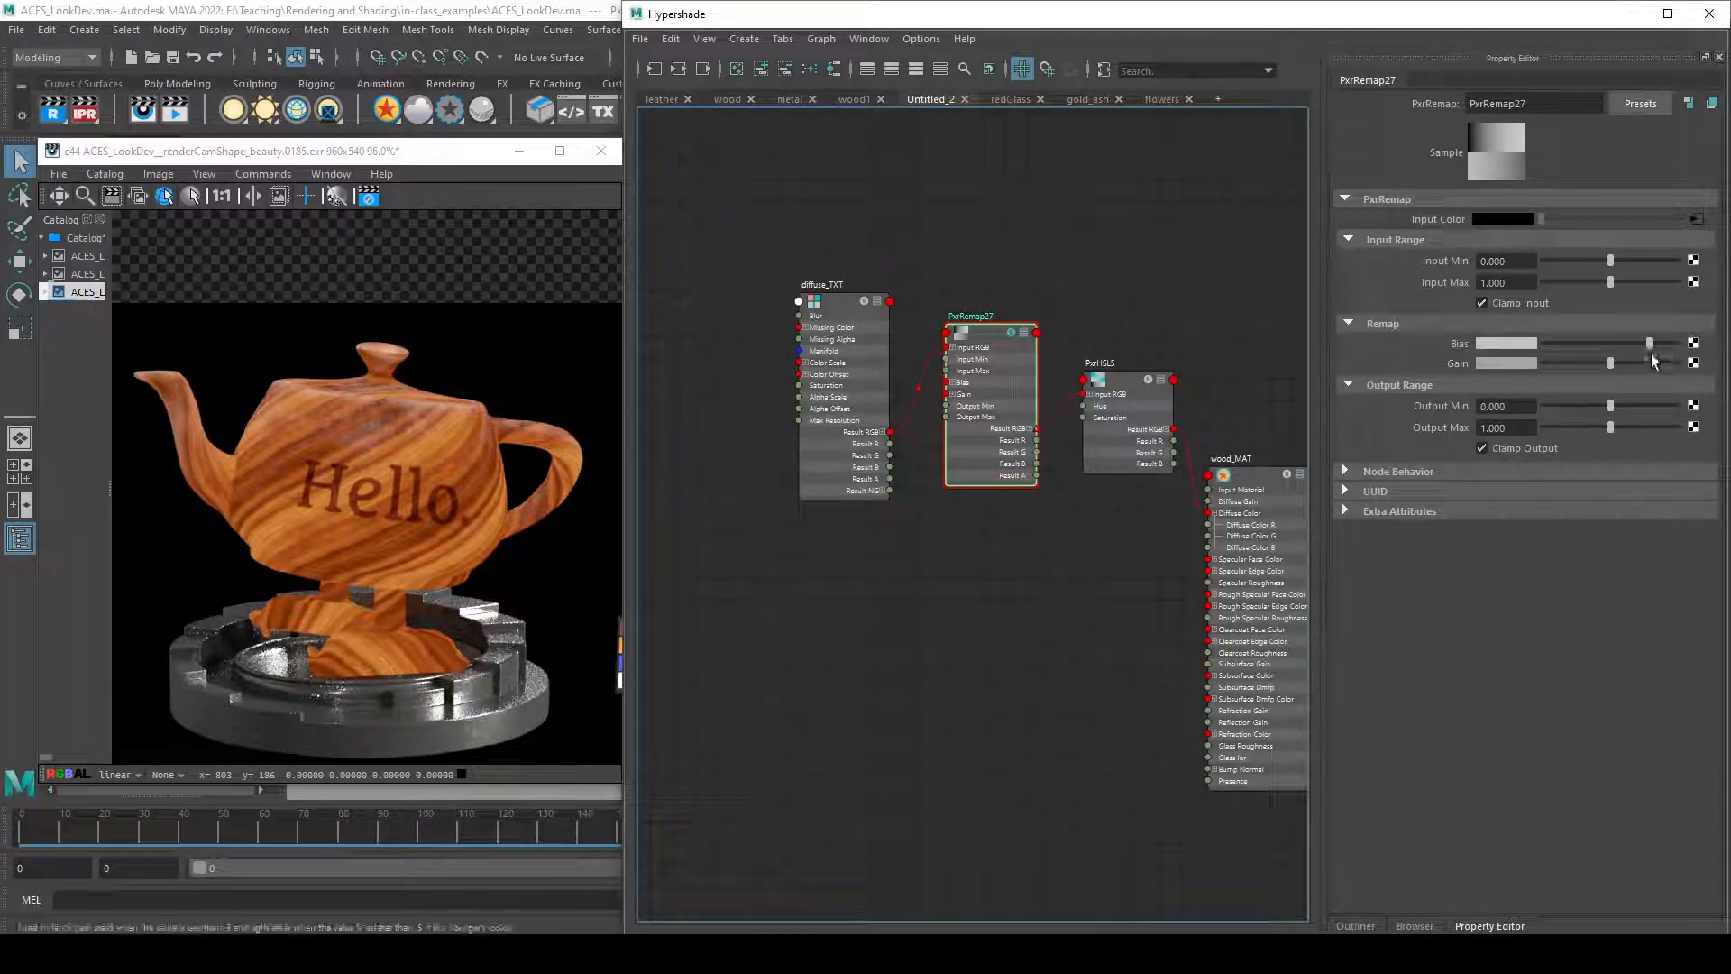
left_click(1530, 363)
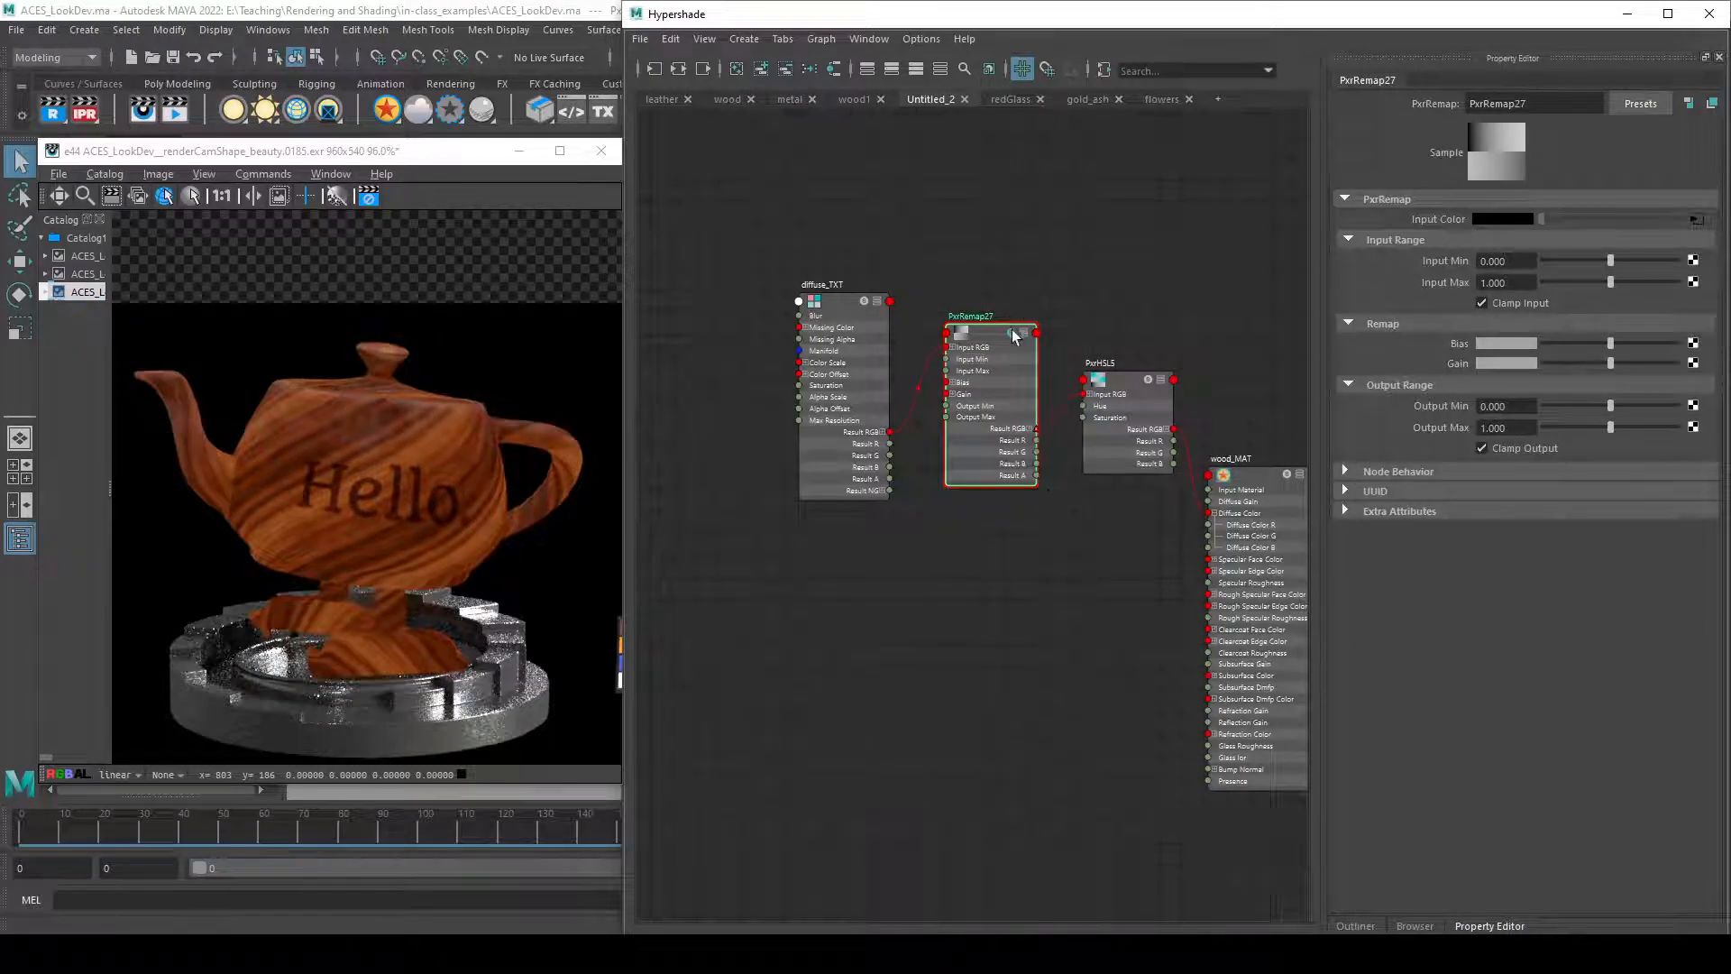
- Revert wood_MAT's primary specular Face Color to its default value
left_click(1277, 533)
right_click(1448, 386)
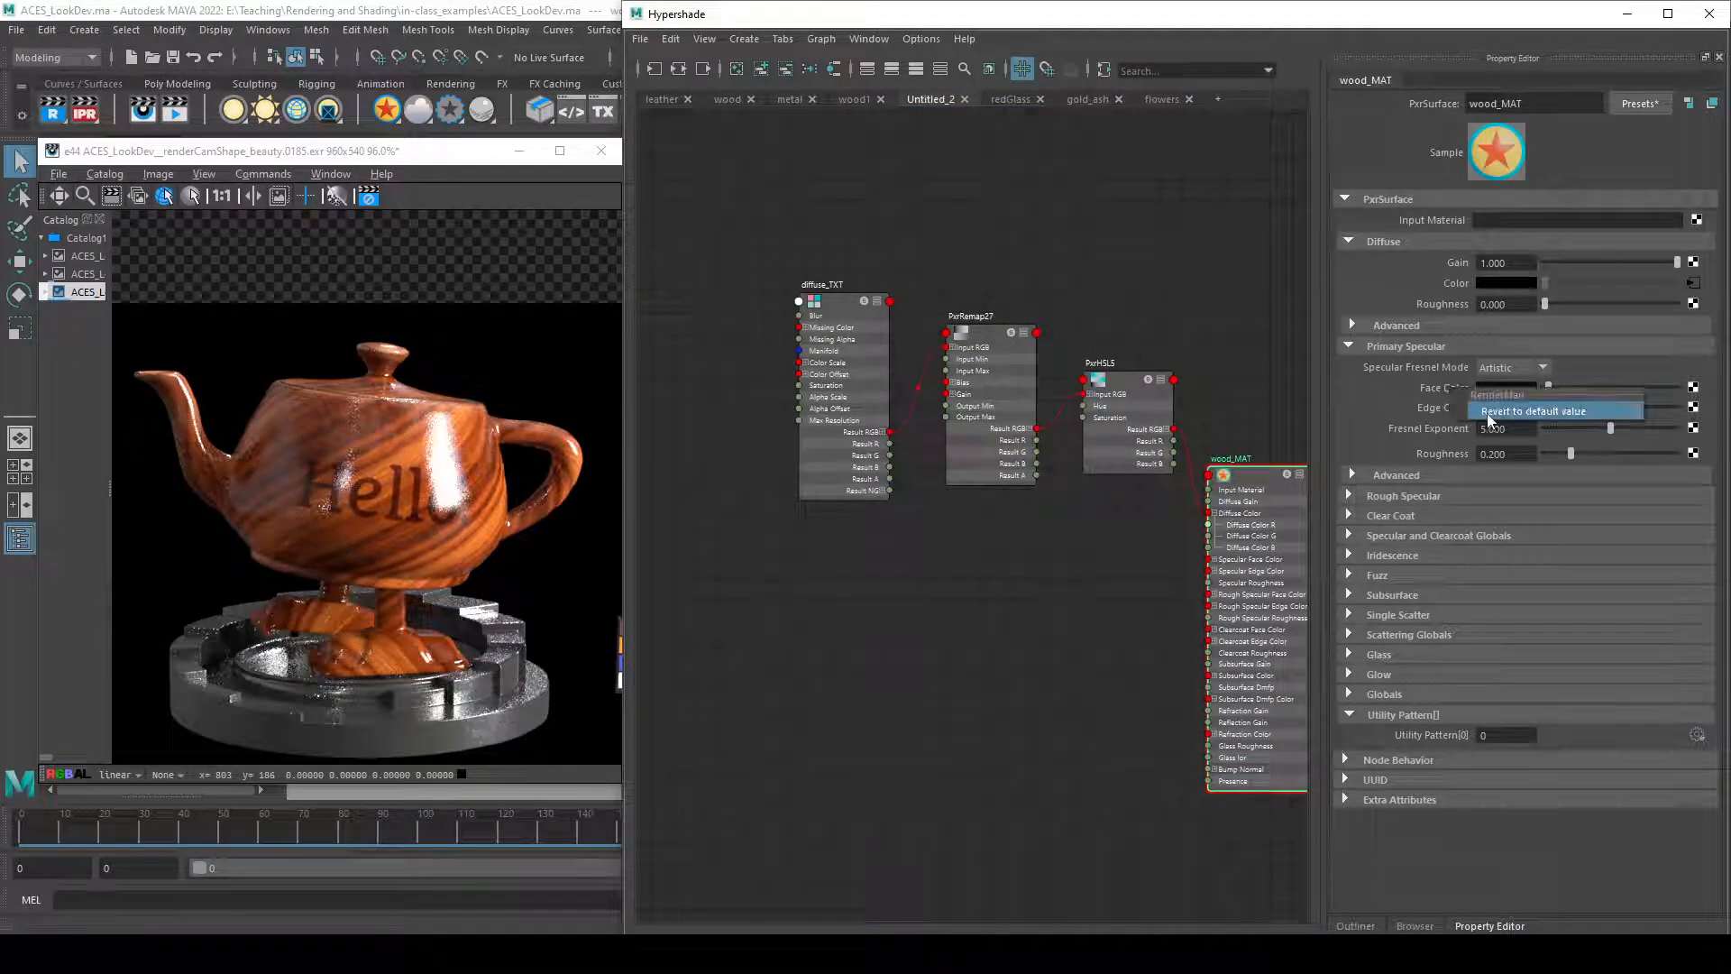
left_click(1485, 413)
middle_click_drag(1034, 625, 1009, 541)
left_click(889, 328)
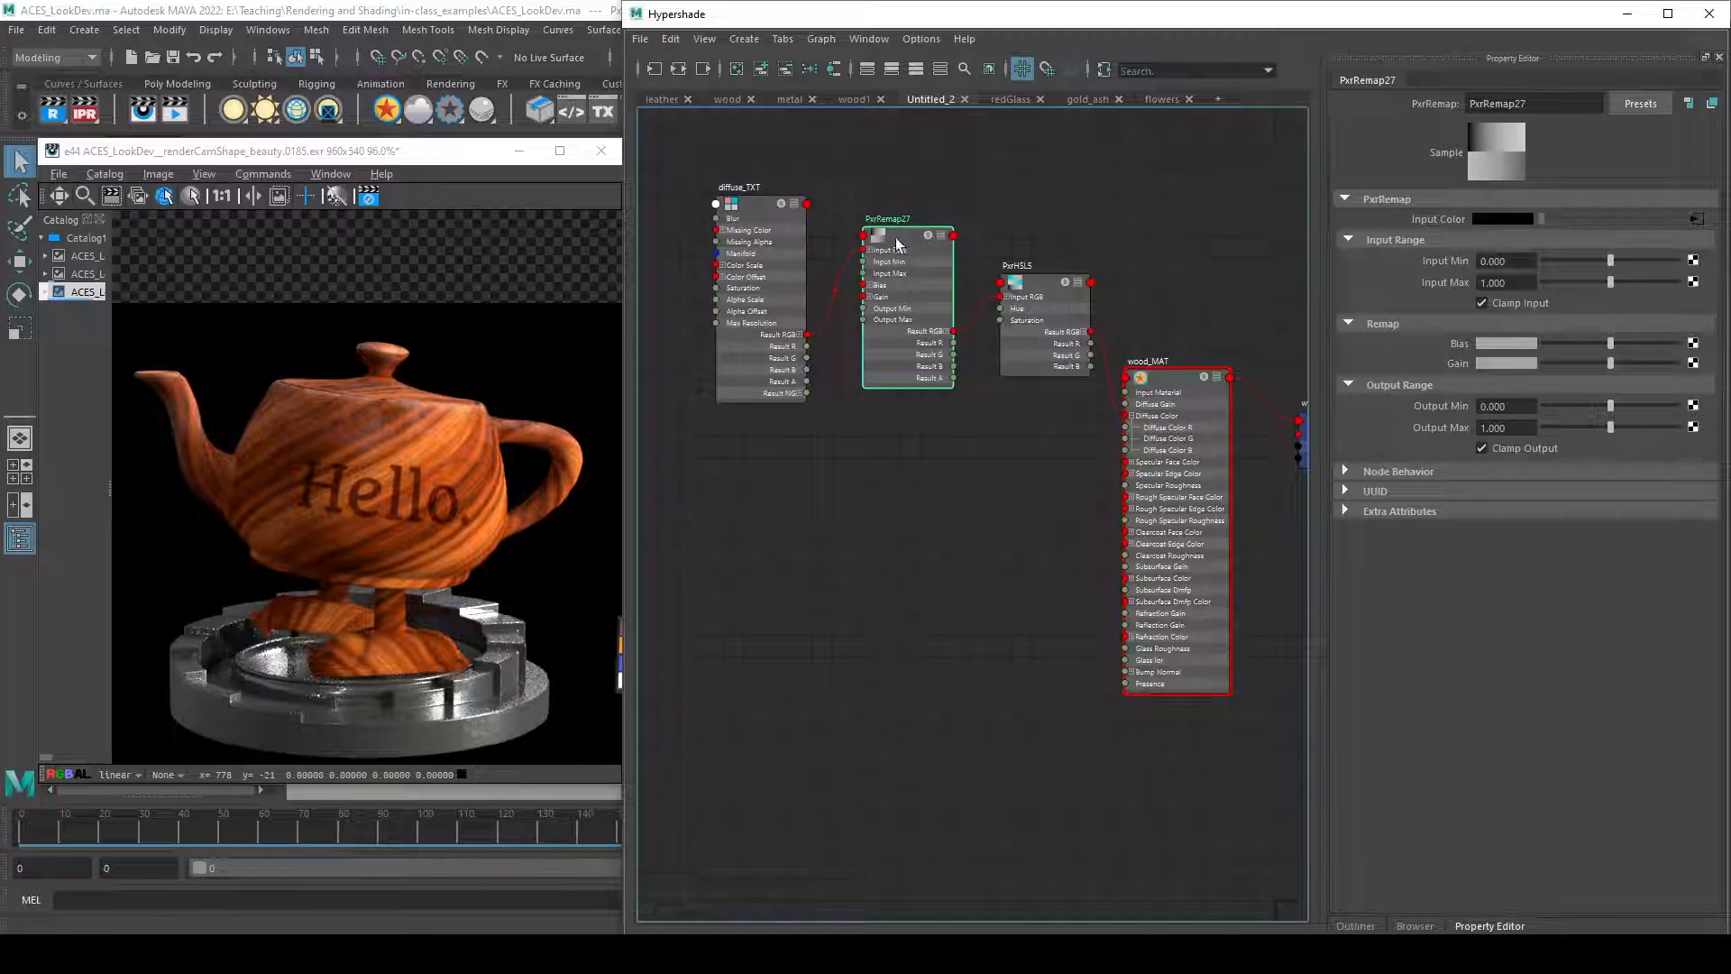
left_click(676, 41)
left_click(1199, 188)
left_click(781, 364)
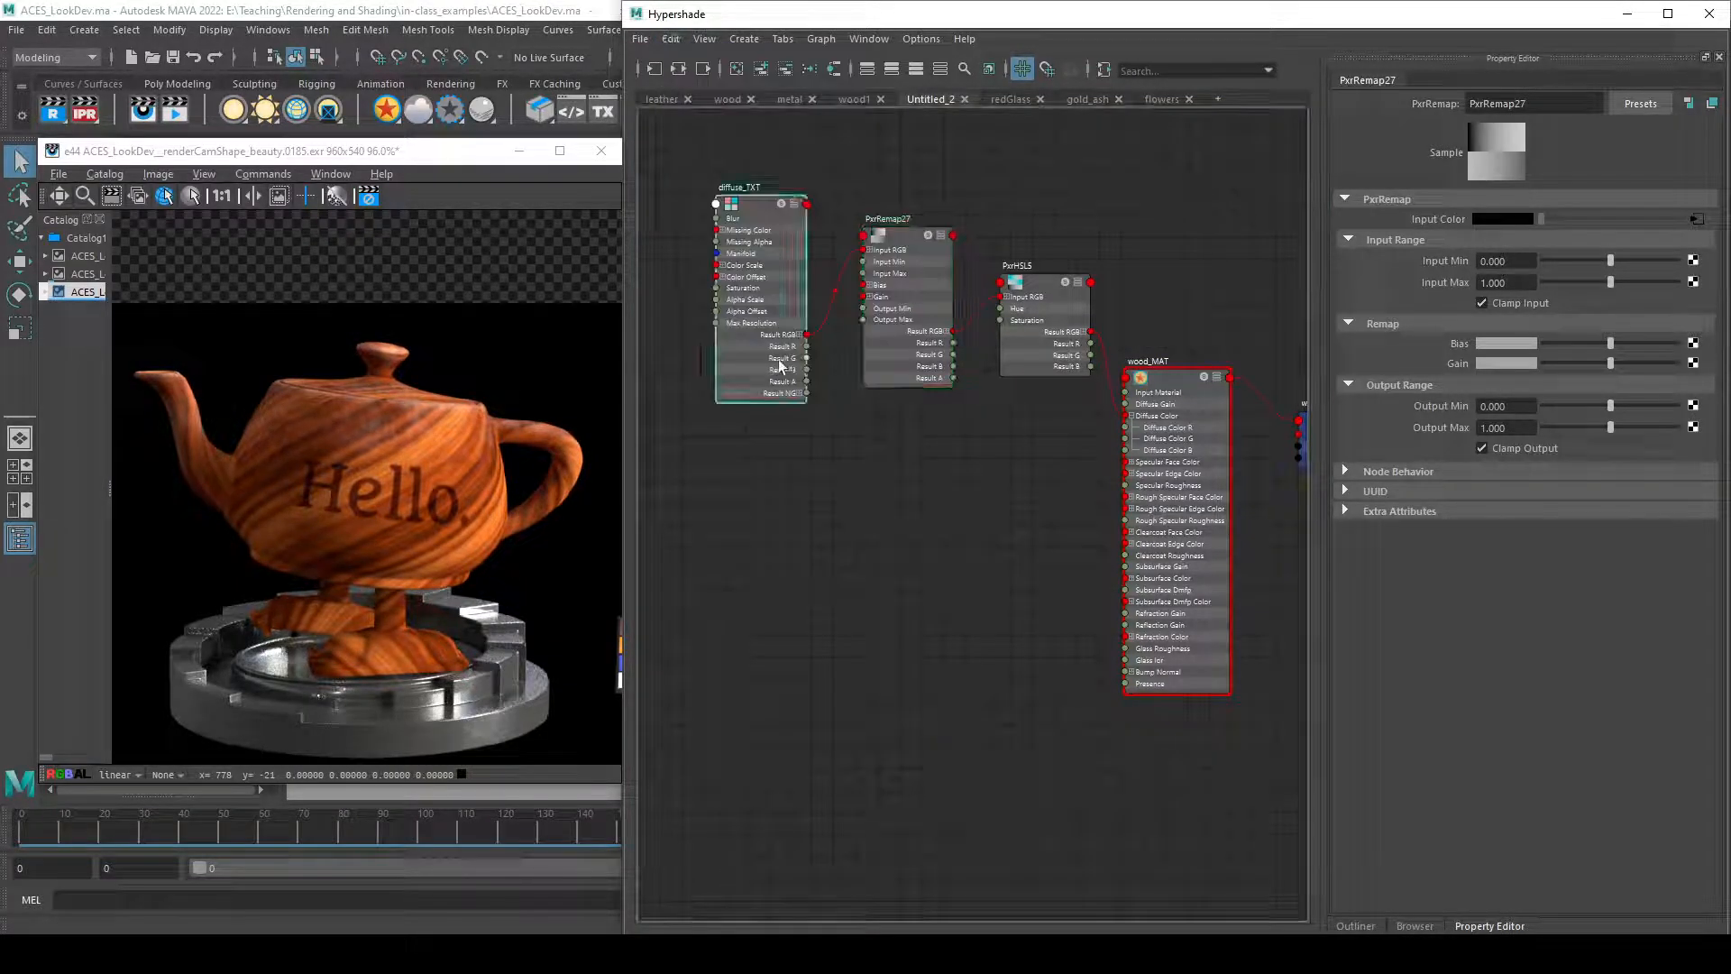
left_click(844, 536)
key("Tab")
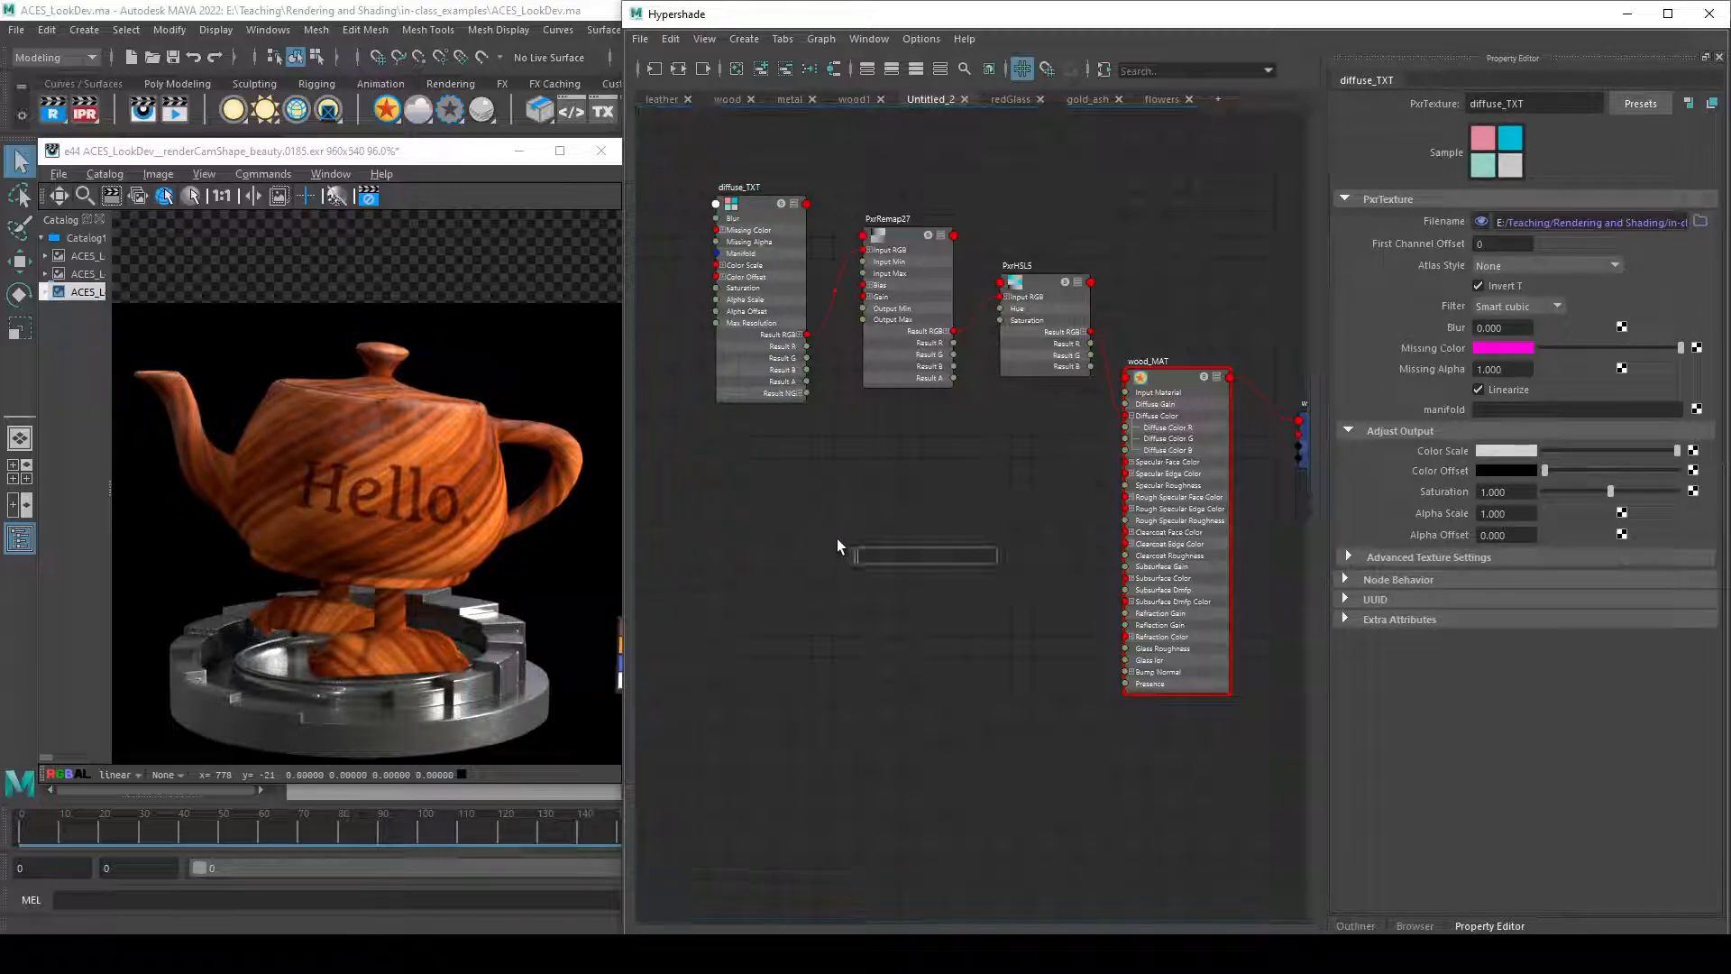
type("pxrt")
key("Escape")
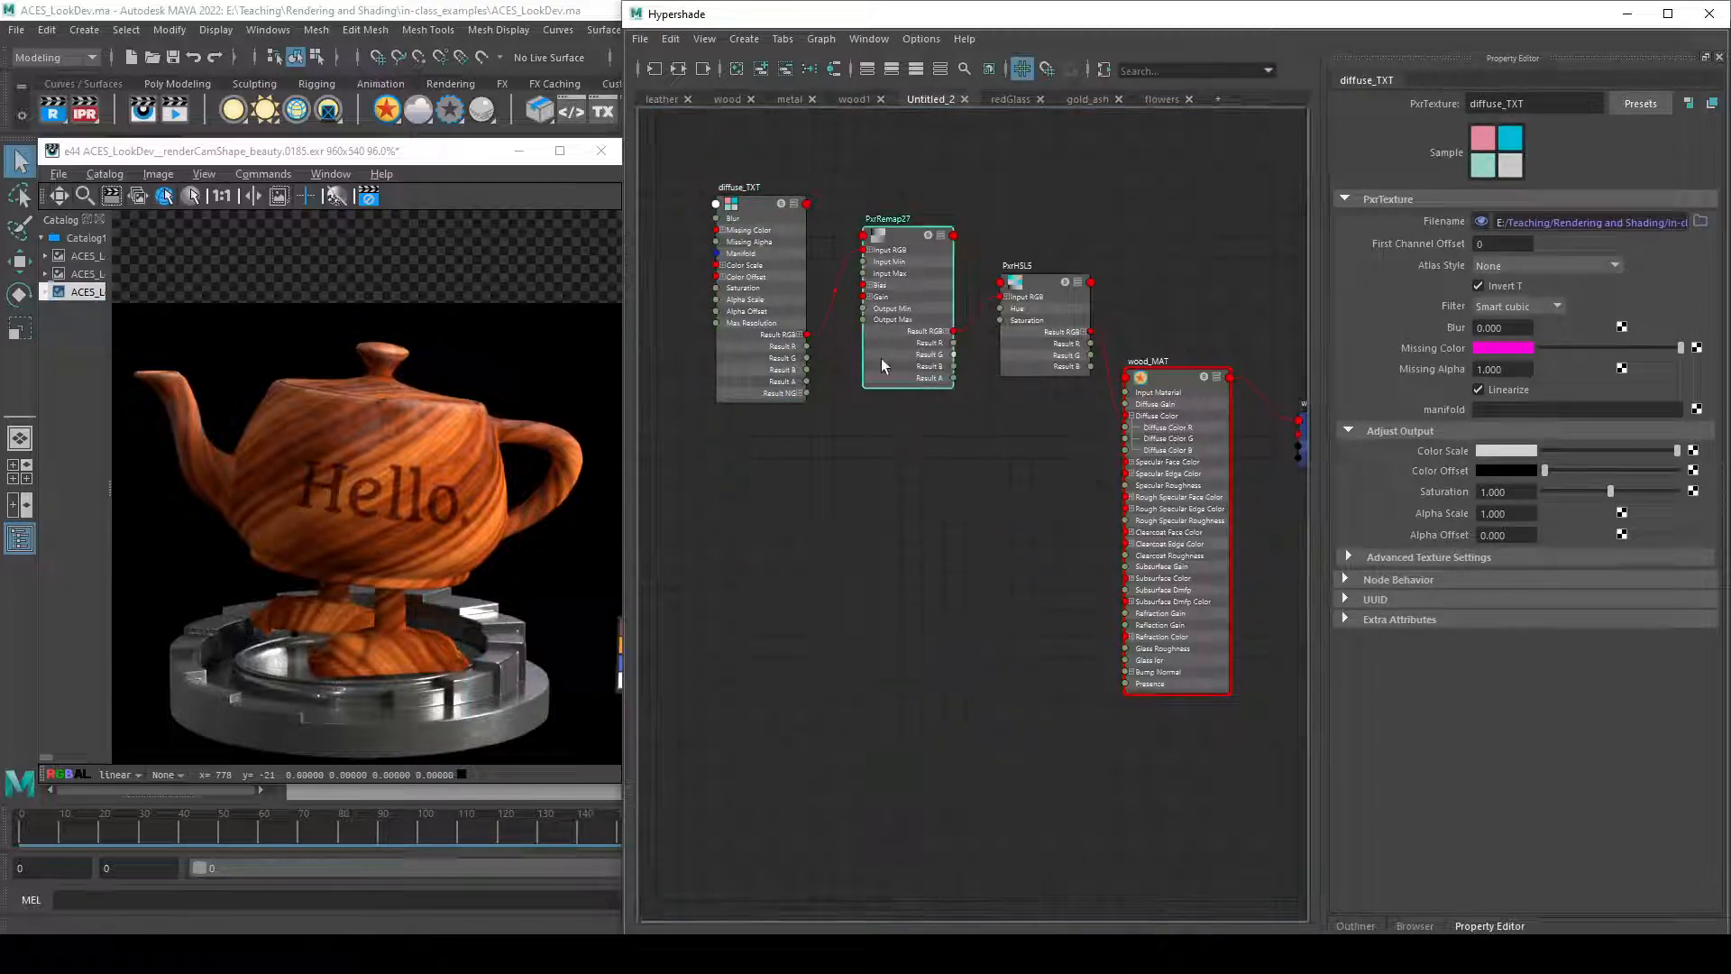
- Duplicate the shading network of the PxrRemap node and arrange the copied texture and remap nodes below the originals
left_click(880, 359)
left_click(671, 39)
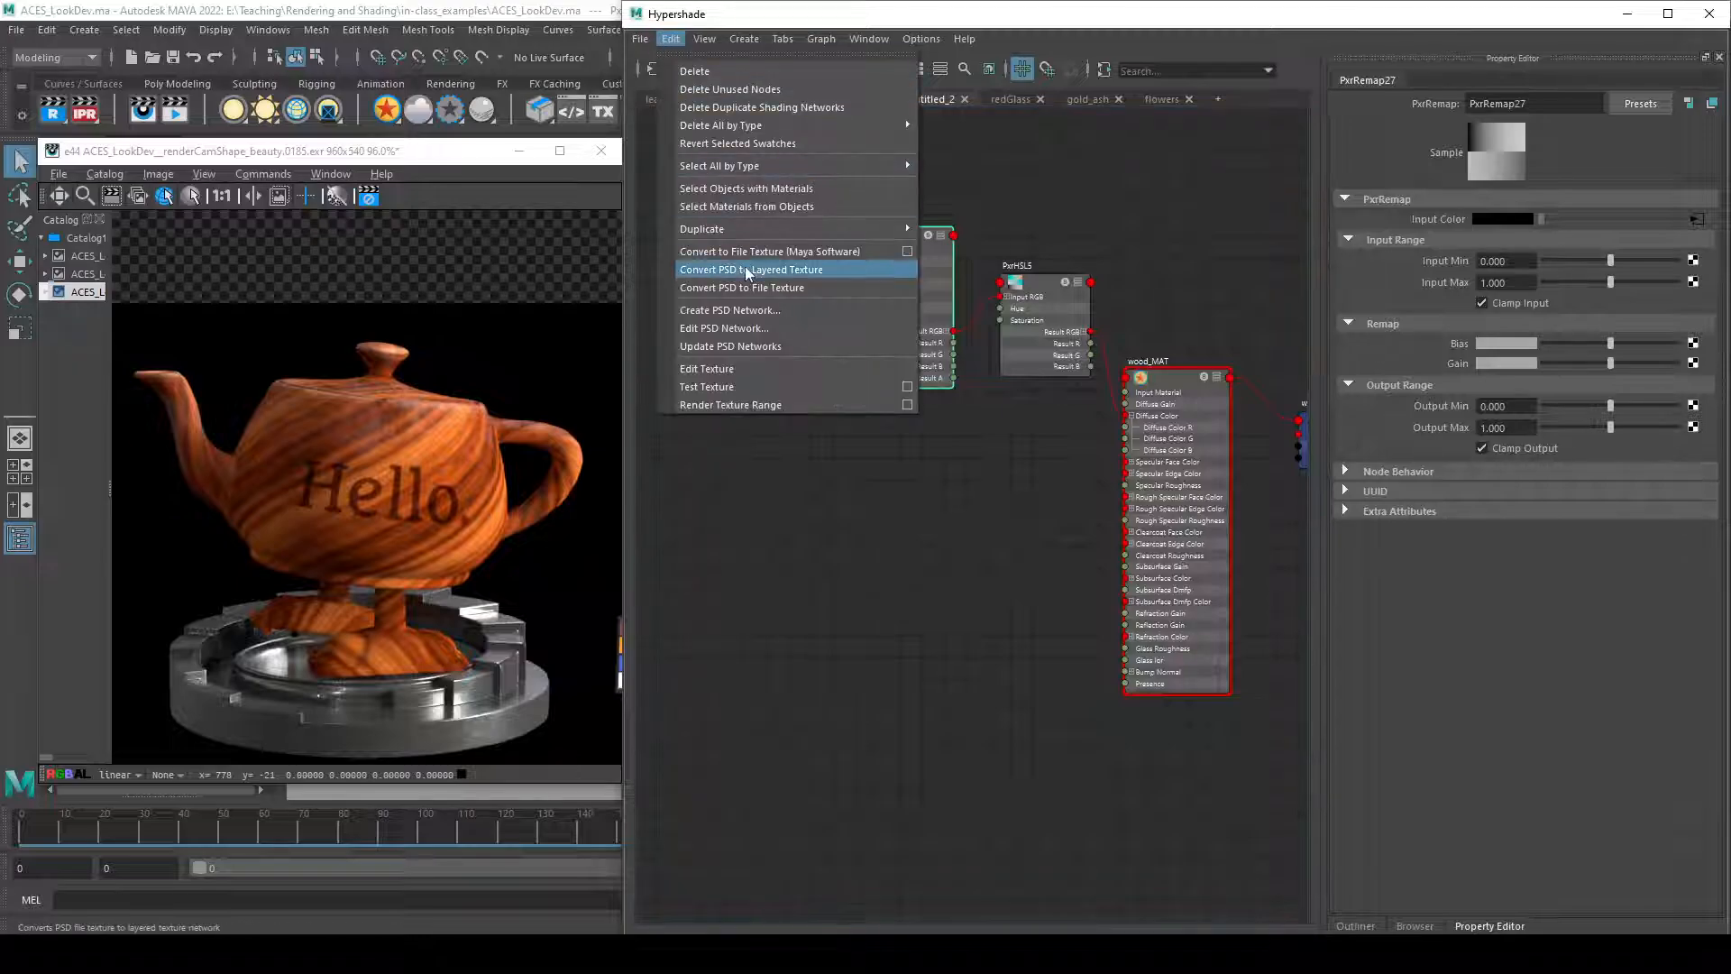
mouse_move(753, 225)
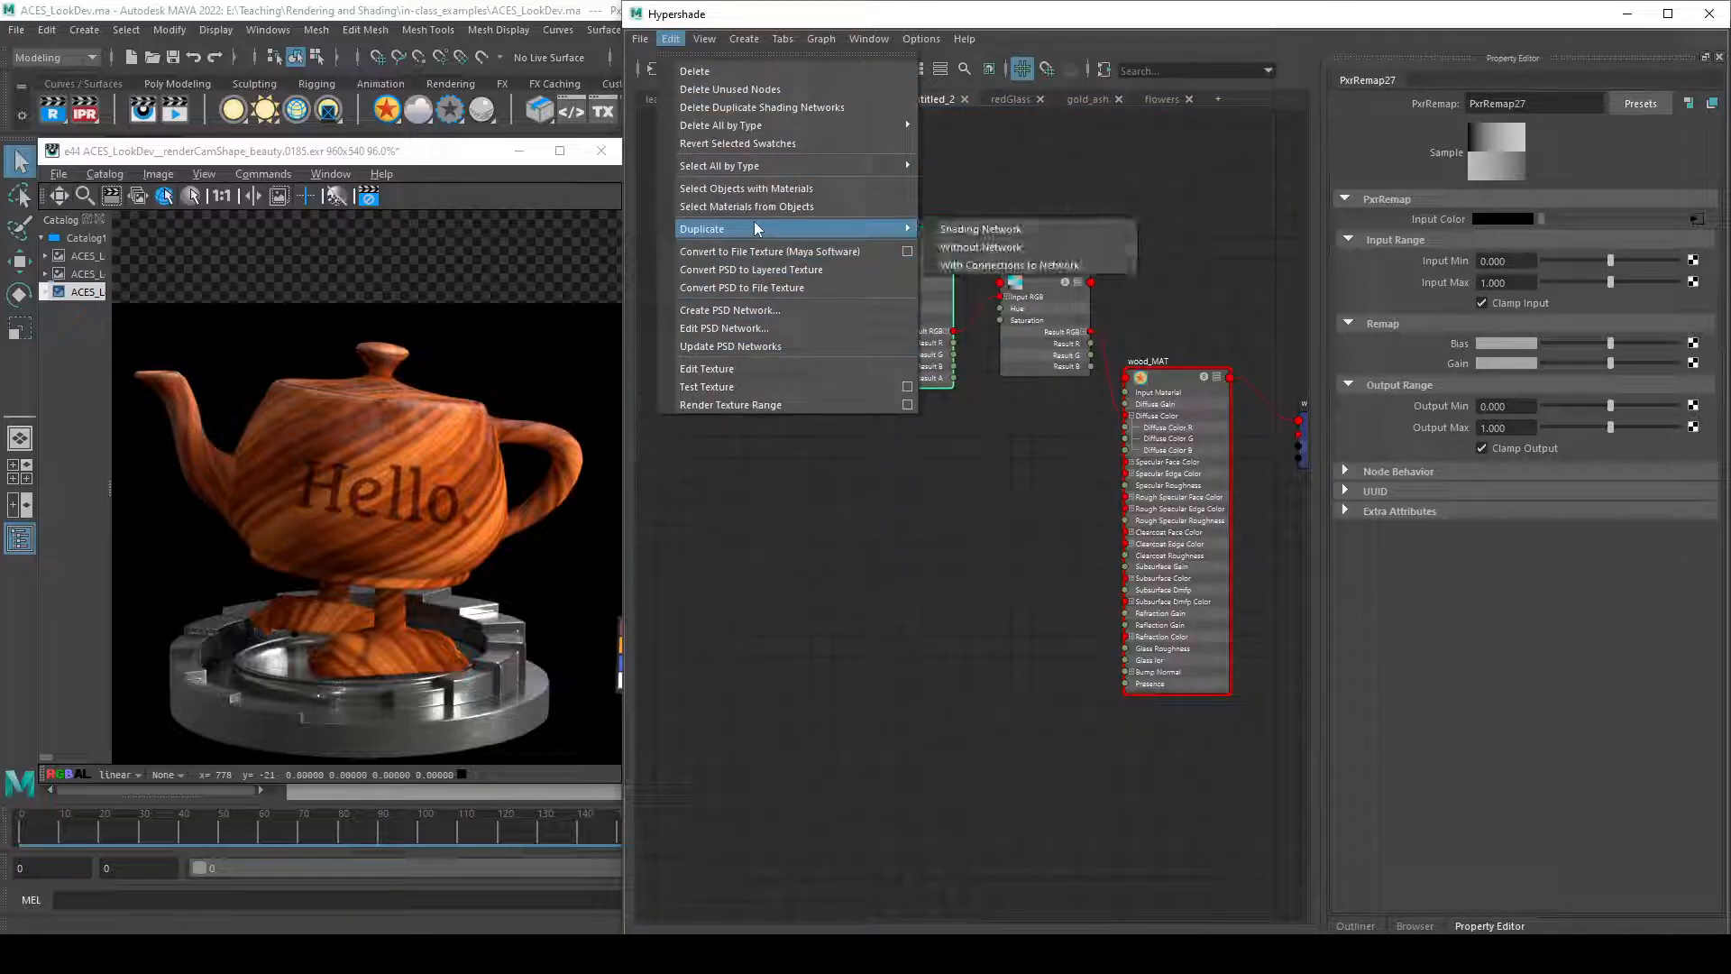
left_click(981, 230)
left_click_drag(960, 664, 945, 475)
left_click_drag(800, 541, 754, 443)
mouse_move(919, 494)
left_mouse_down()
mouse_move(870, 463)
mouse_move(943, 470)
left_mouse_up()
left_click(1053, 306)
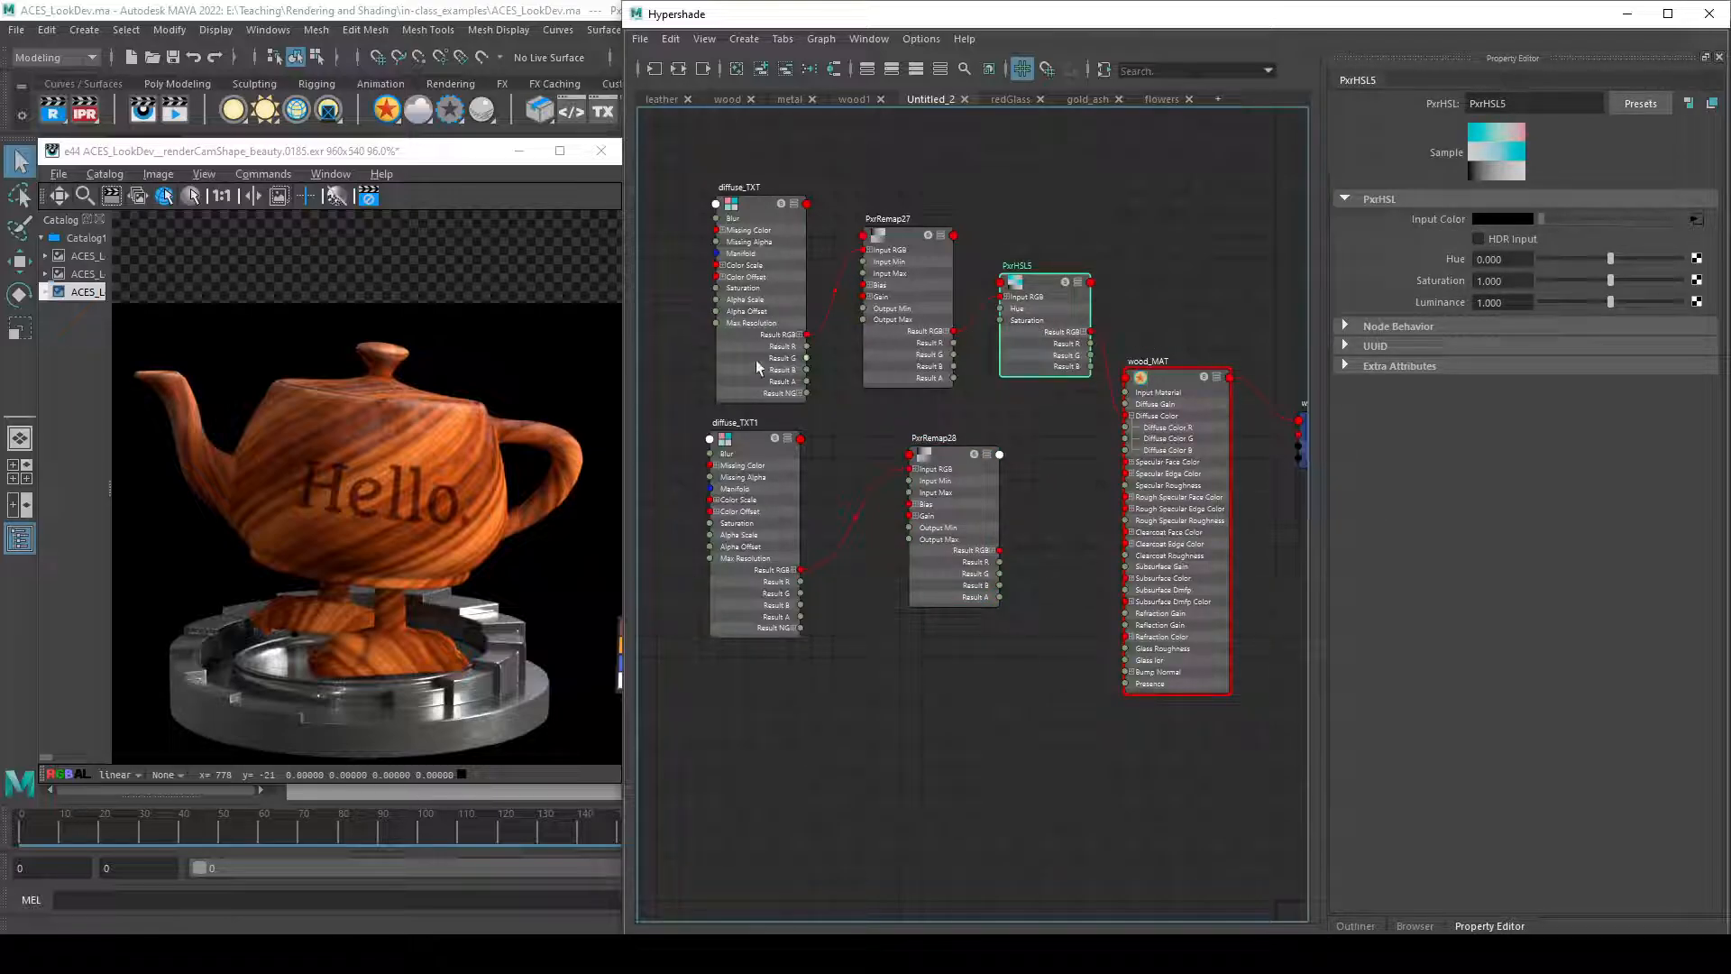
left_click_drag(937, 505, 892, 513)
- Rename the duplicated texture node rough_TXT and load teapot_medium_lambert3_SpecularRoughness.1001.png into it
left_click(765, 441)
double_click(748, 421)
type("rough_TXT")
key("Return")
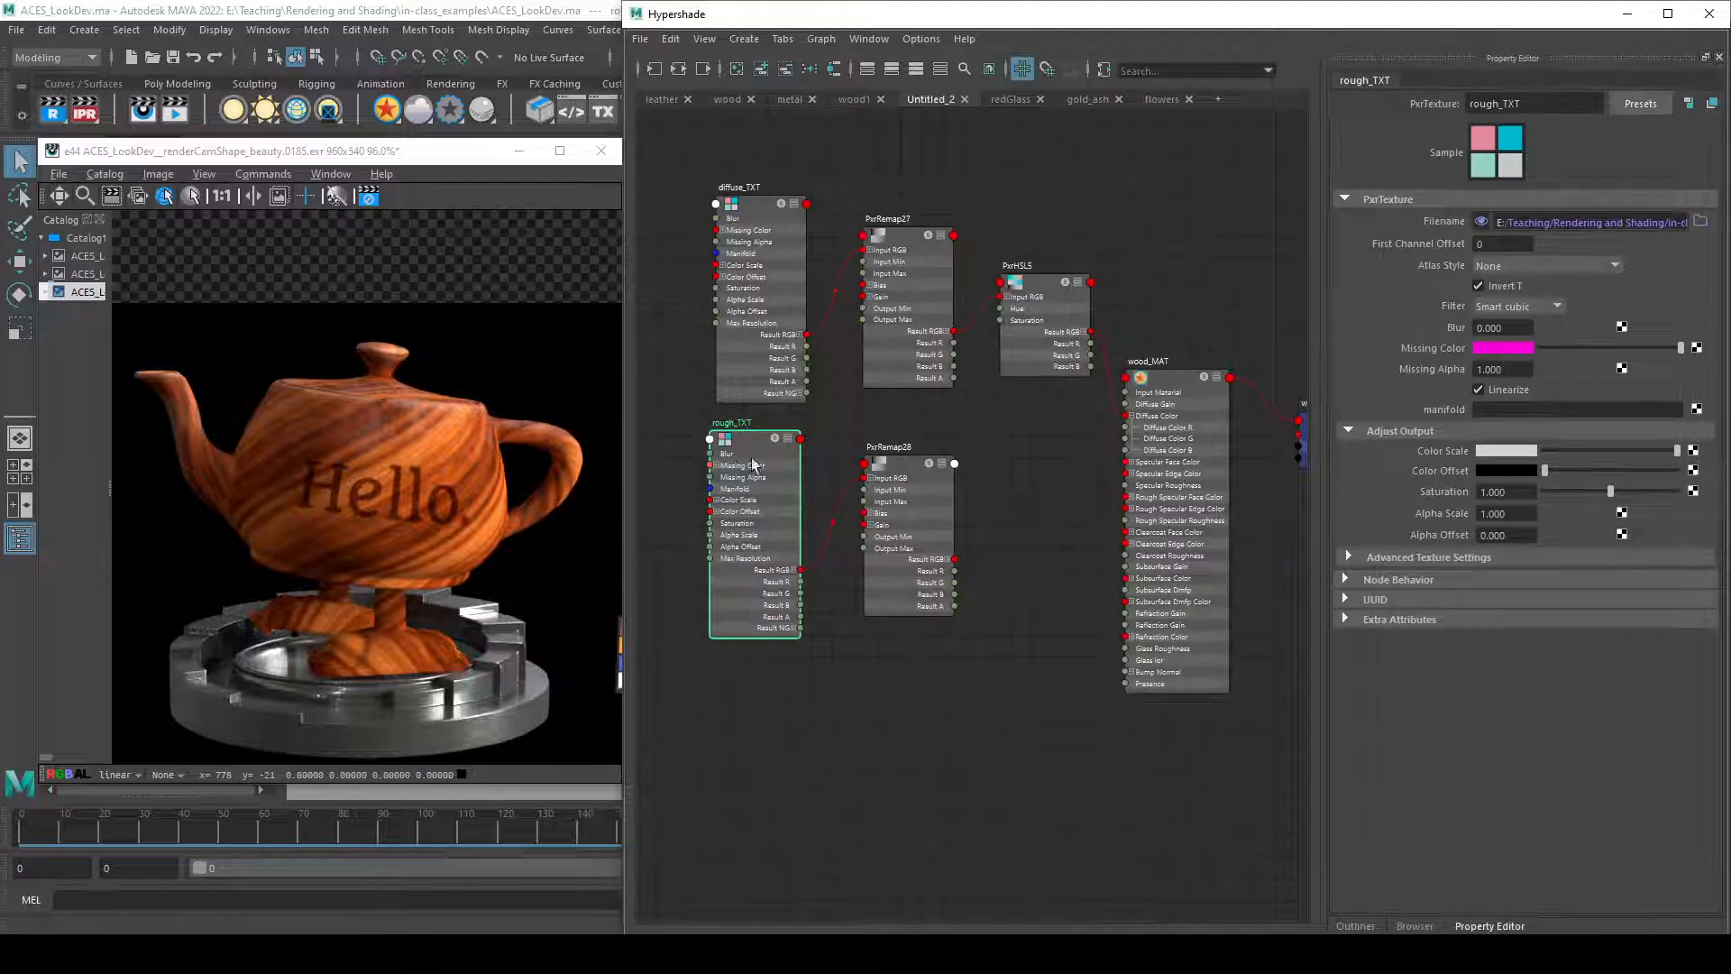
left_click(1700, 221)
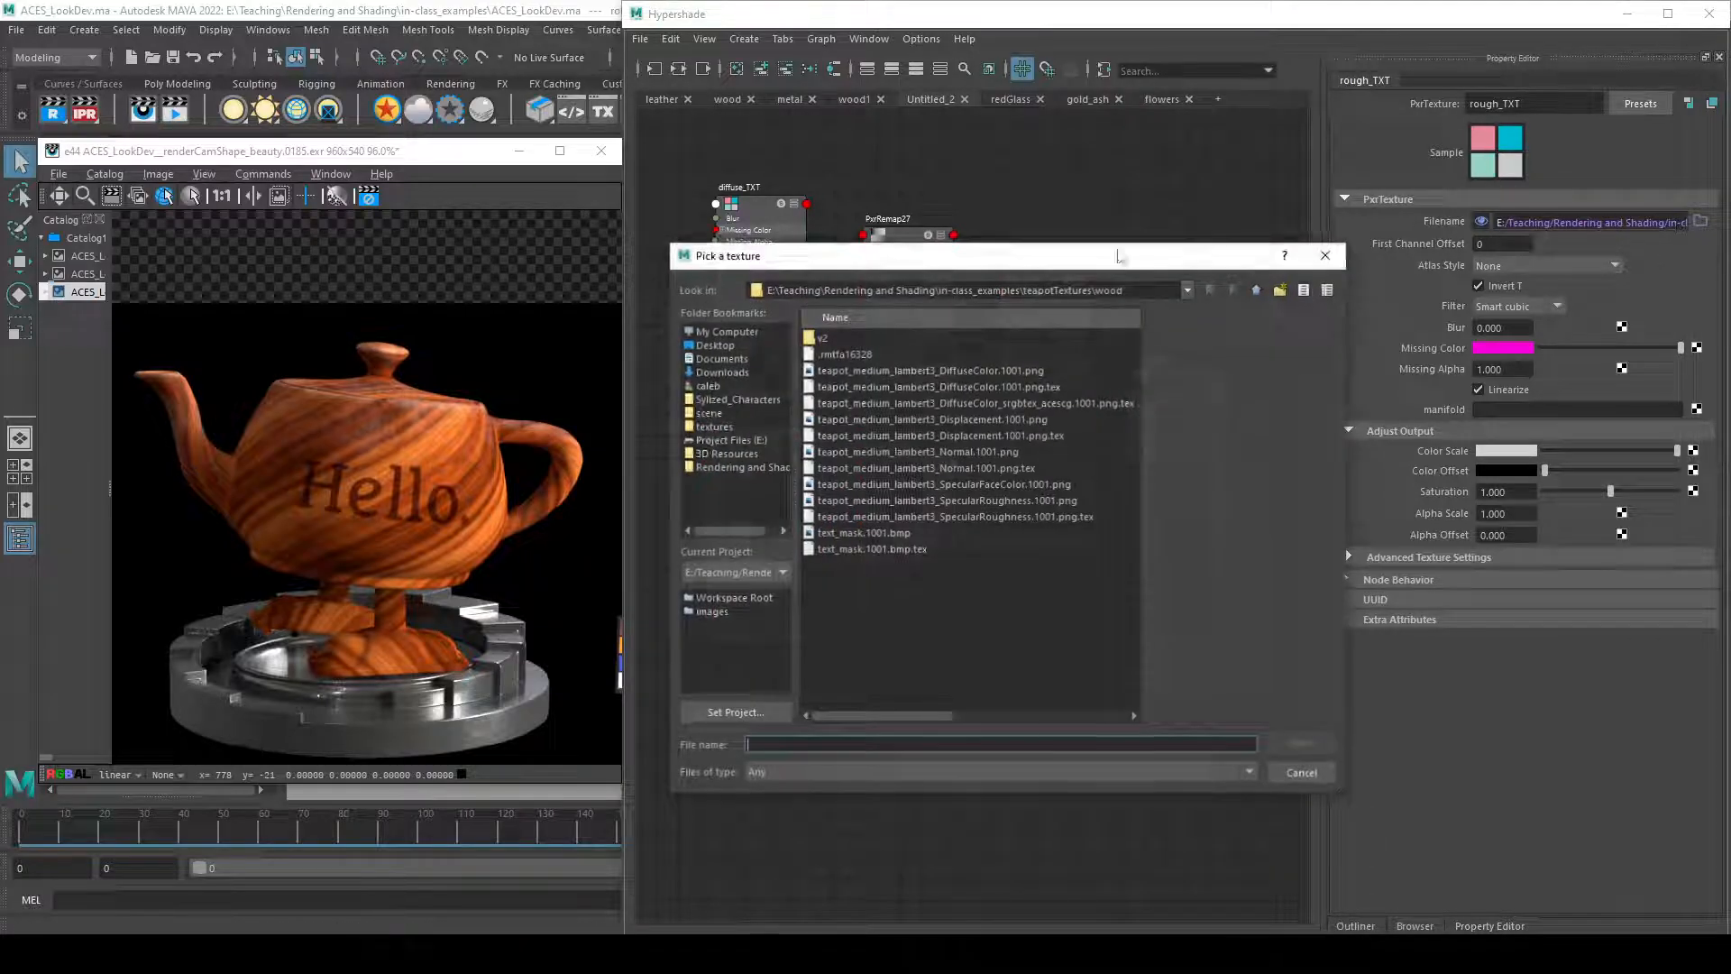
left_click(998, 502)
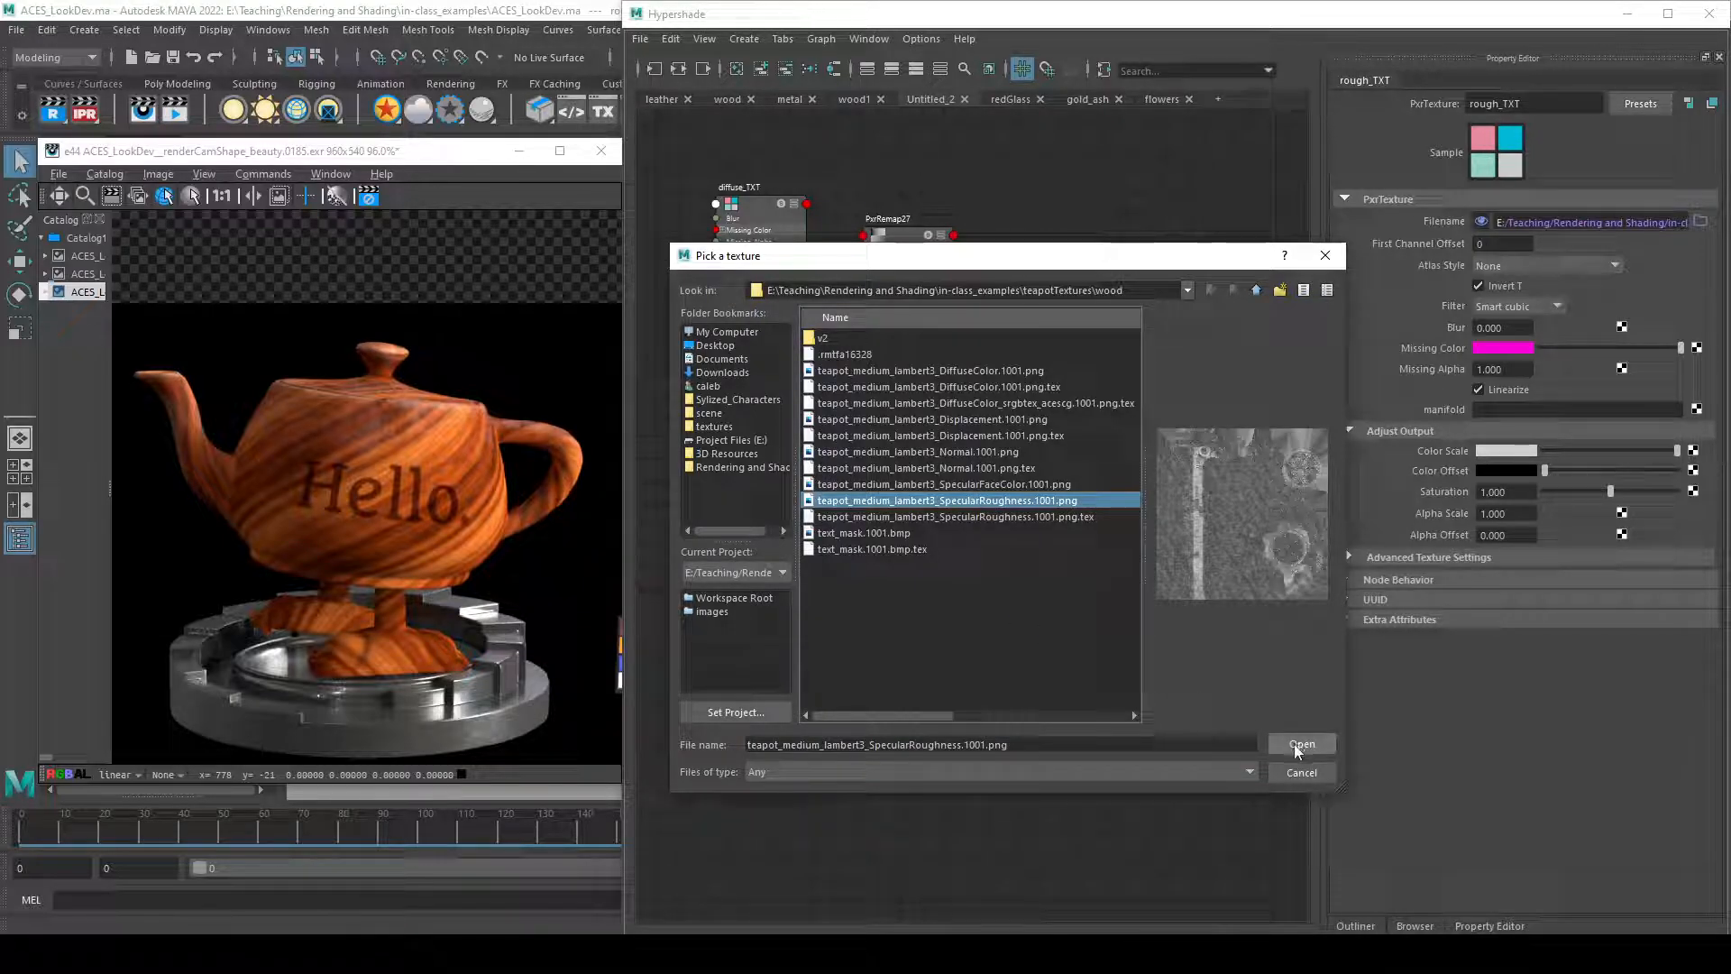
left_click(1316, 748)
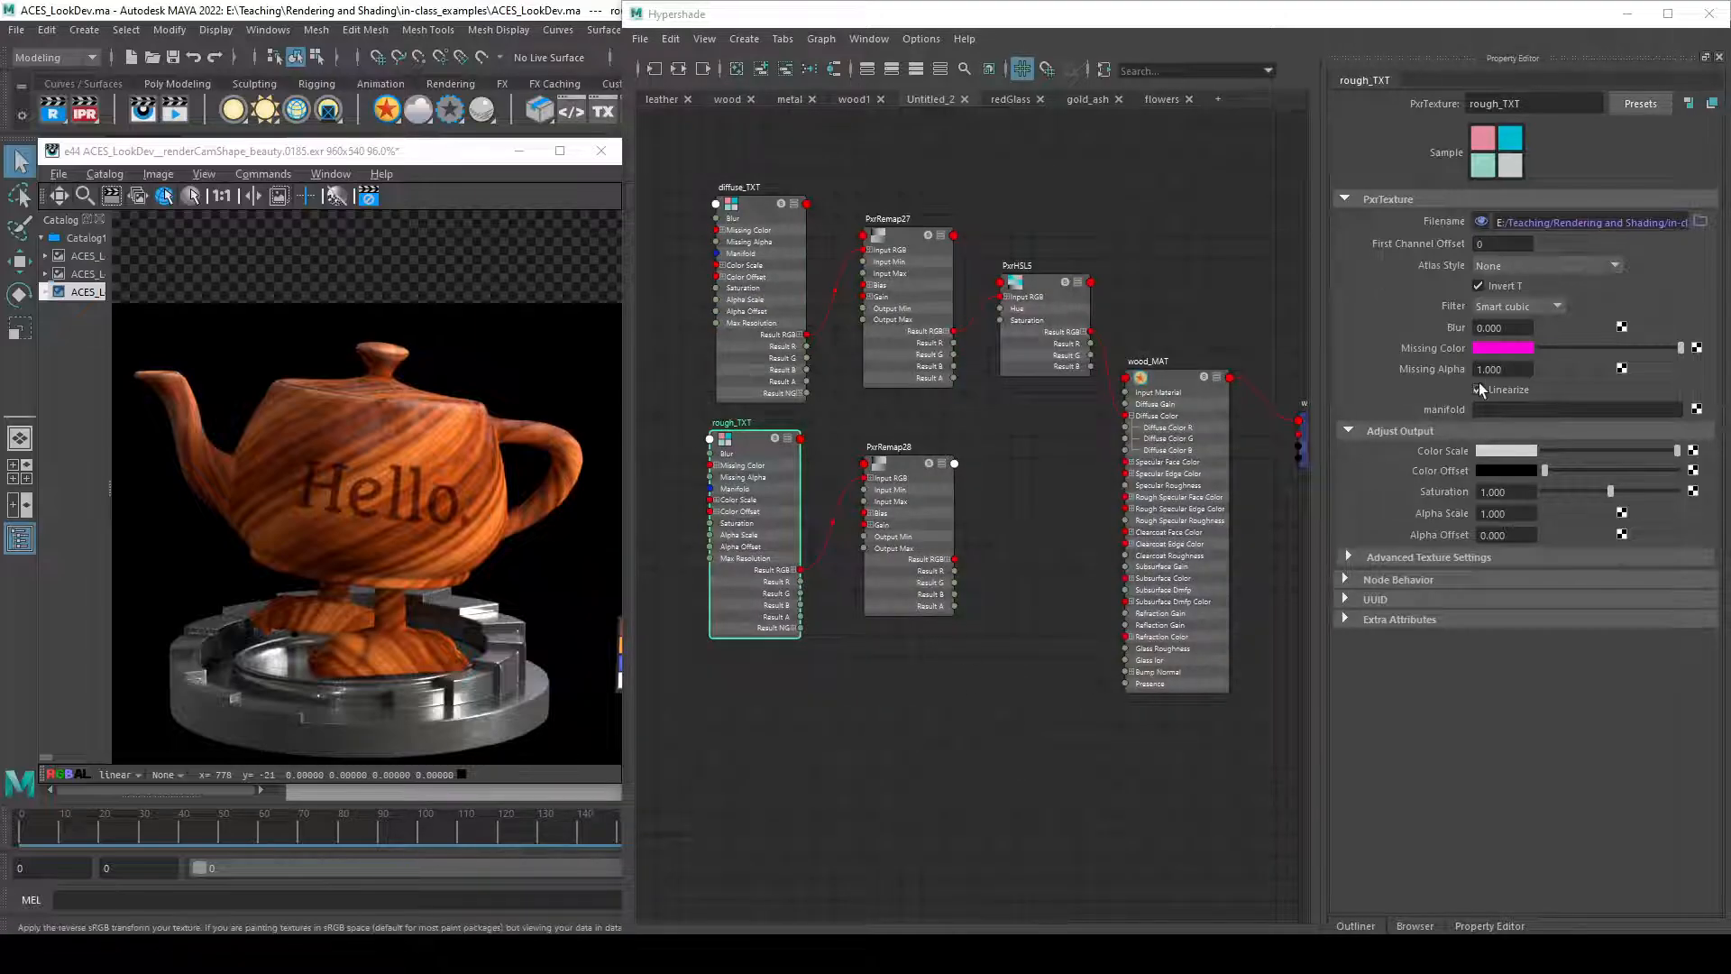
- Connect the duplicated PxrRemap's Result R to wood_MAT's Specular Roughness and turn off Linearize on rough_TXT
left_click_drag(955, 571, 1126, 491)
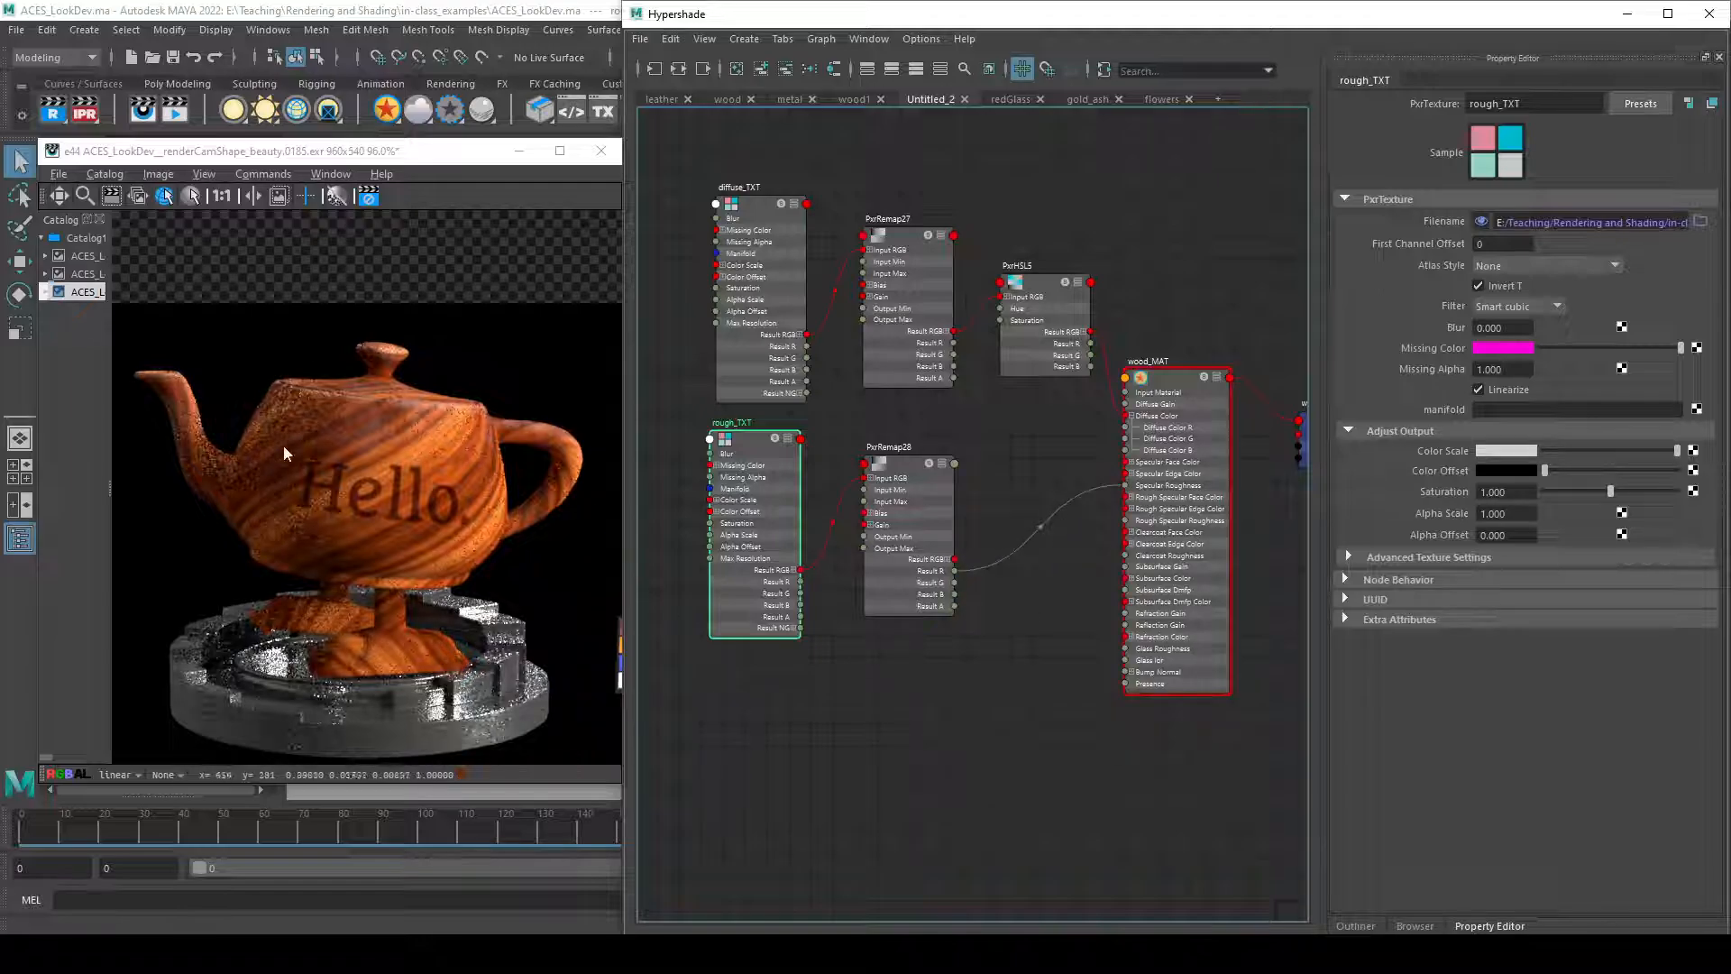
left_click(774, 439)
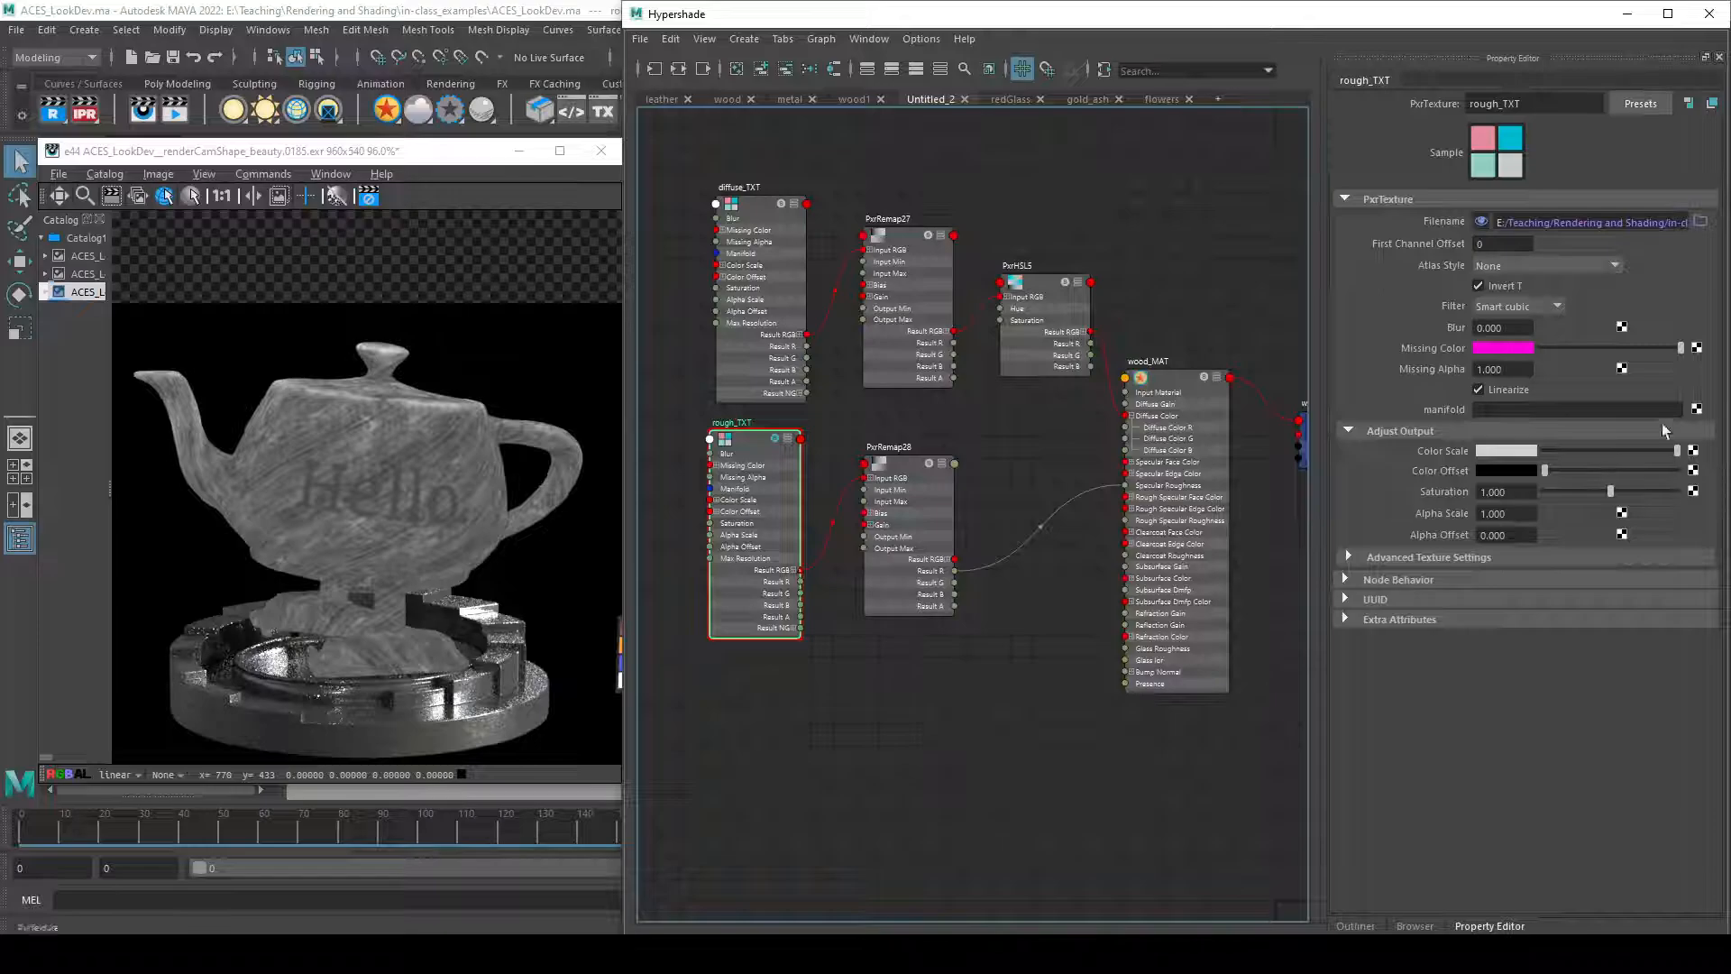
left_click(1502, 385)
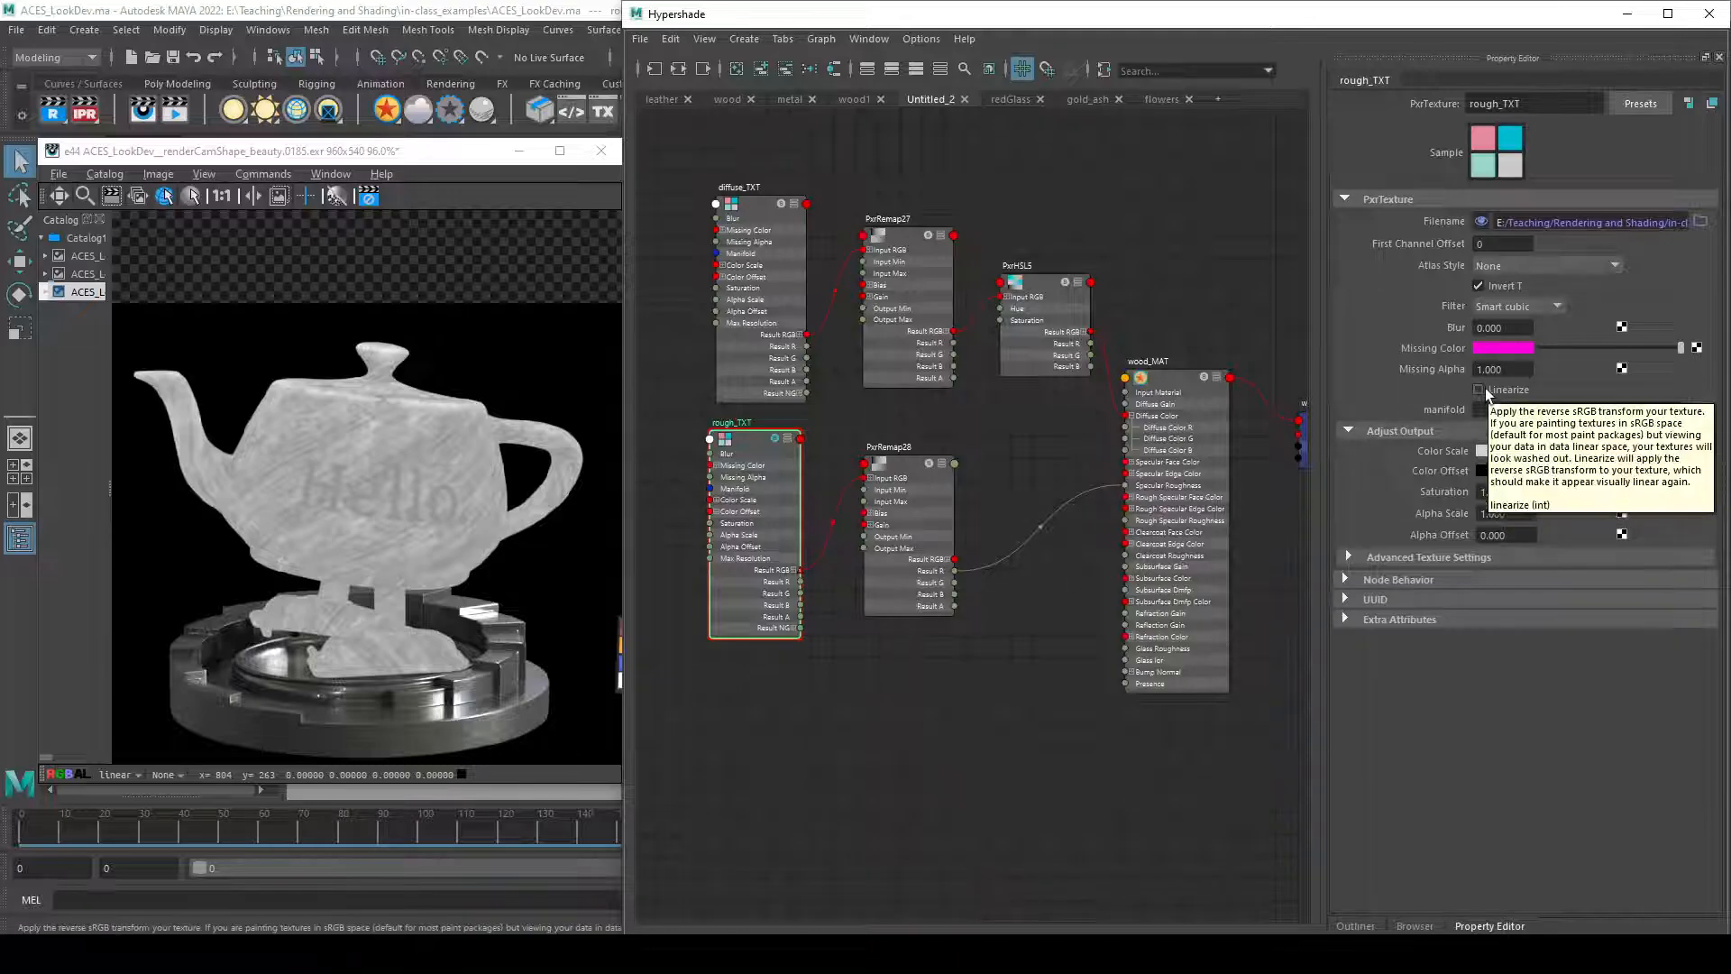
left_click(776, 351)
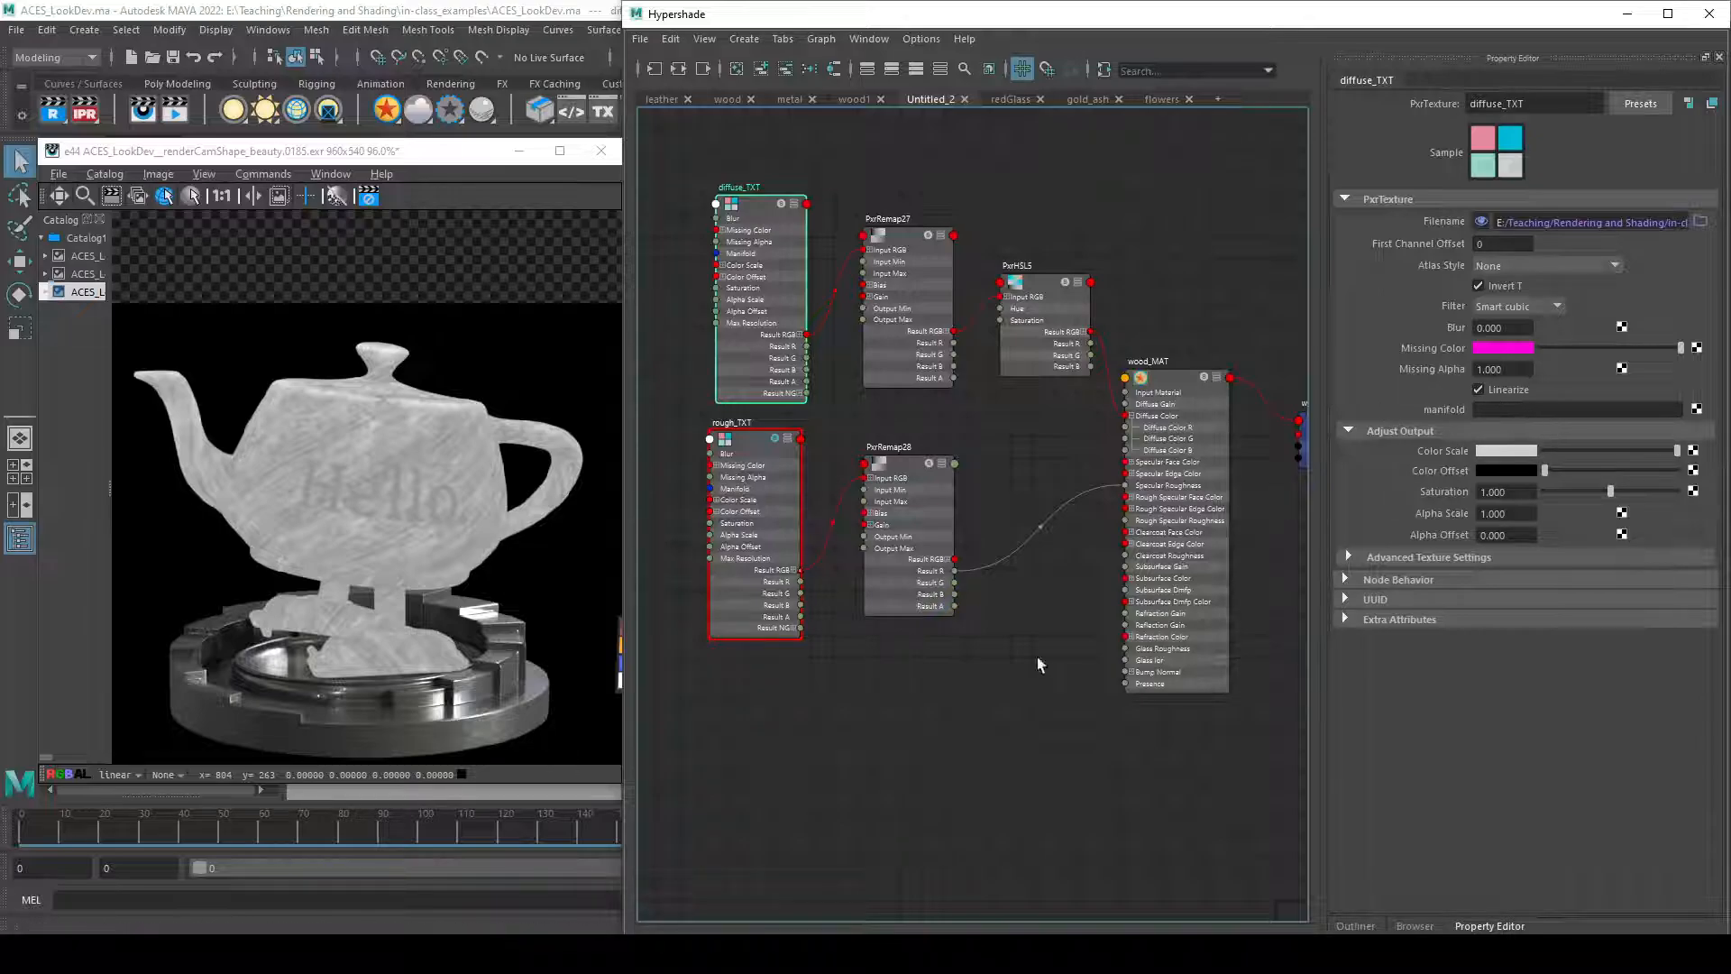
left_click(778, 460)
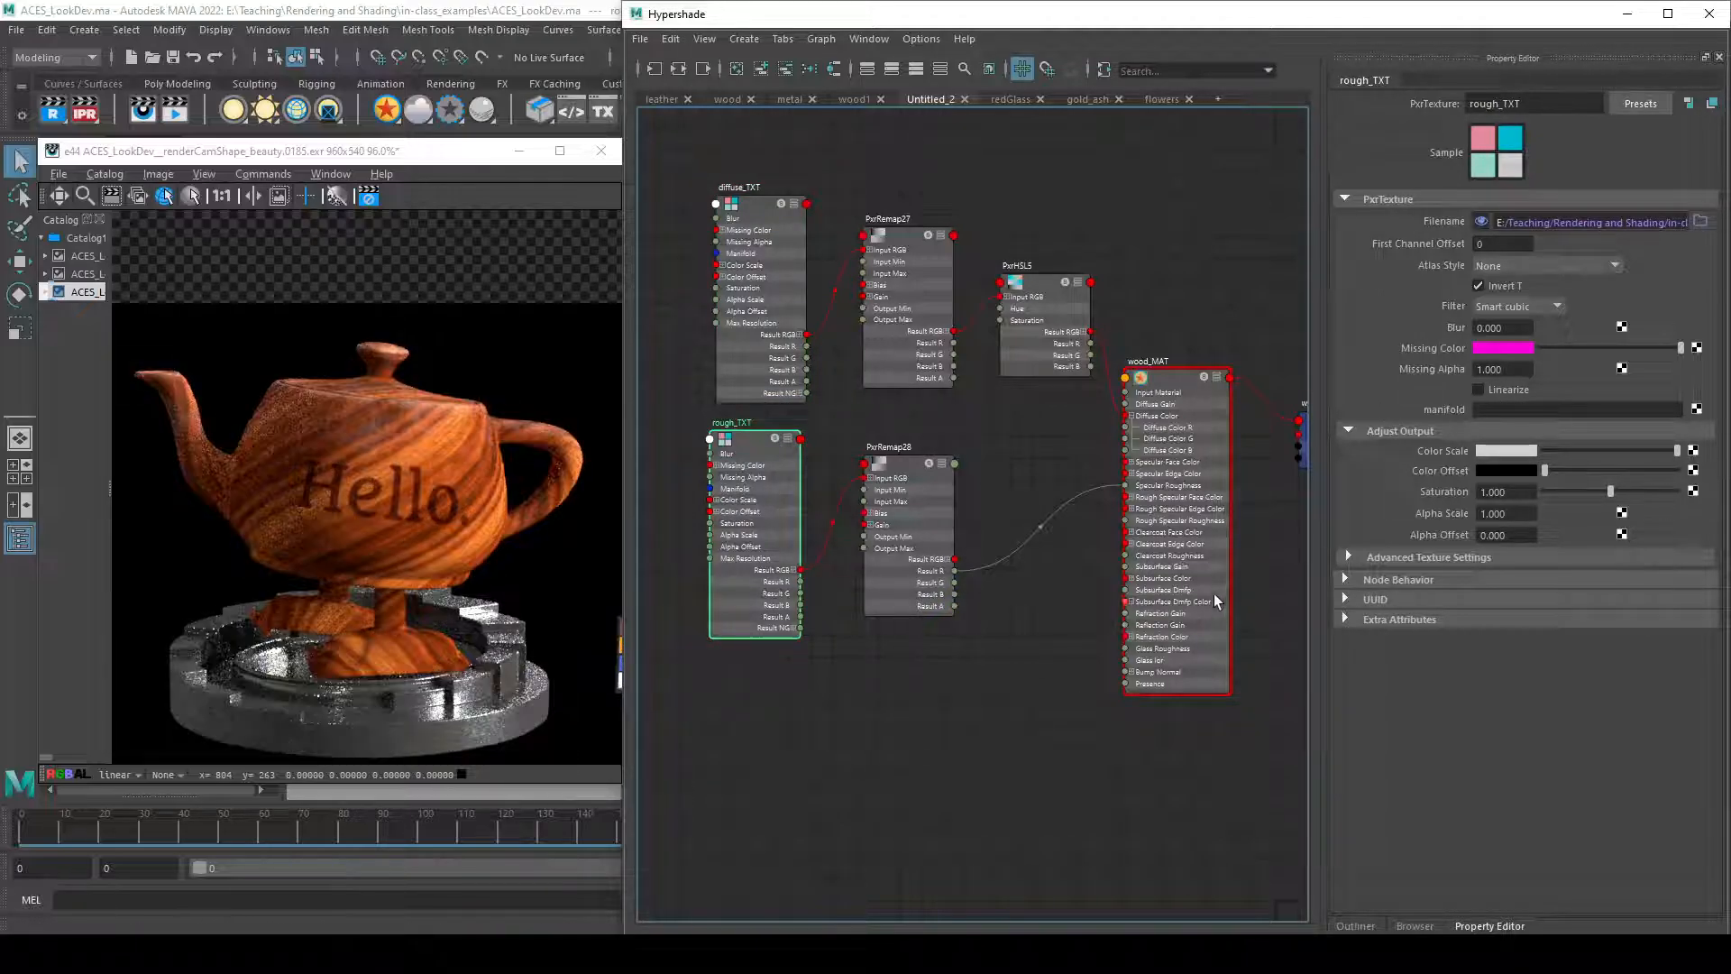
- Set the value of wood_MAT's primary specular Face Color to 0.03 and make its Edge Color white
left_click(1162, 577)
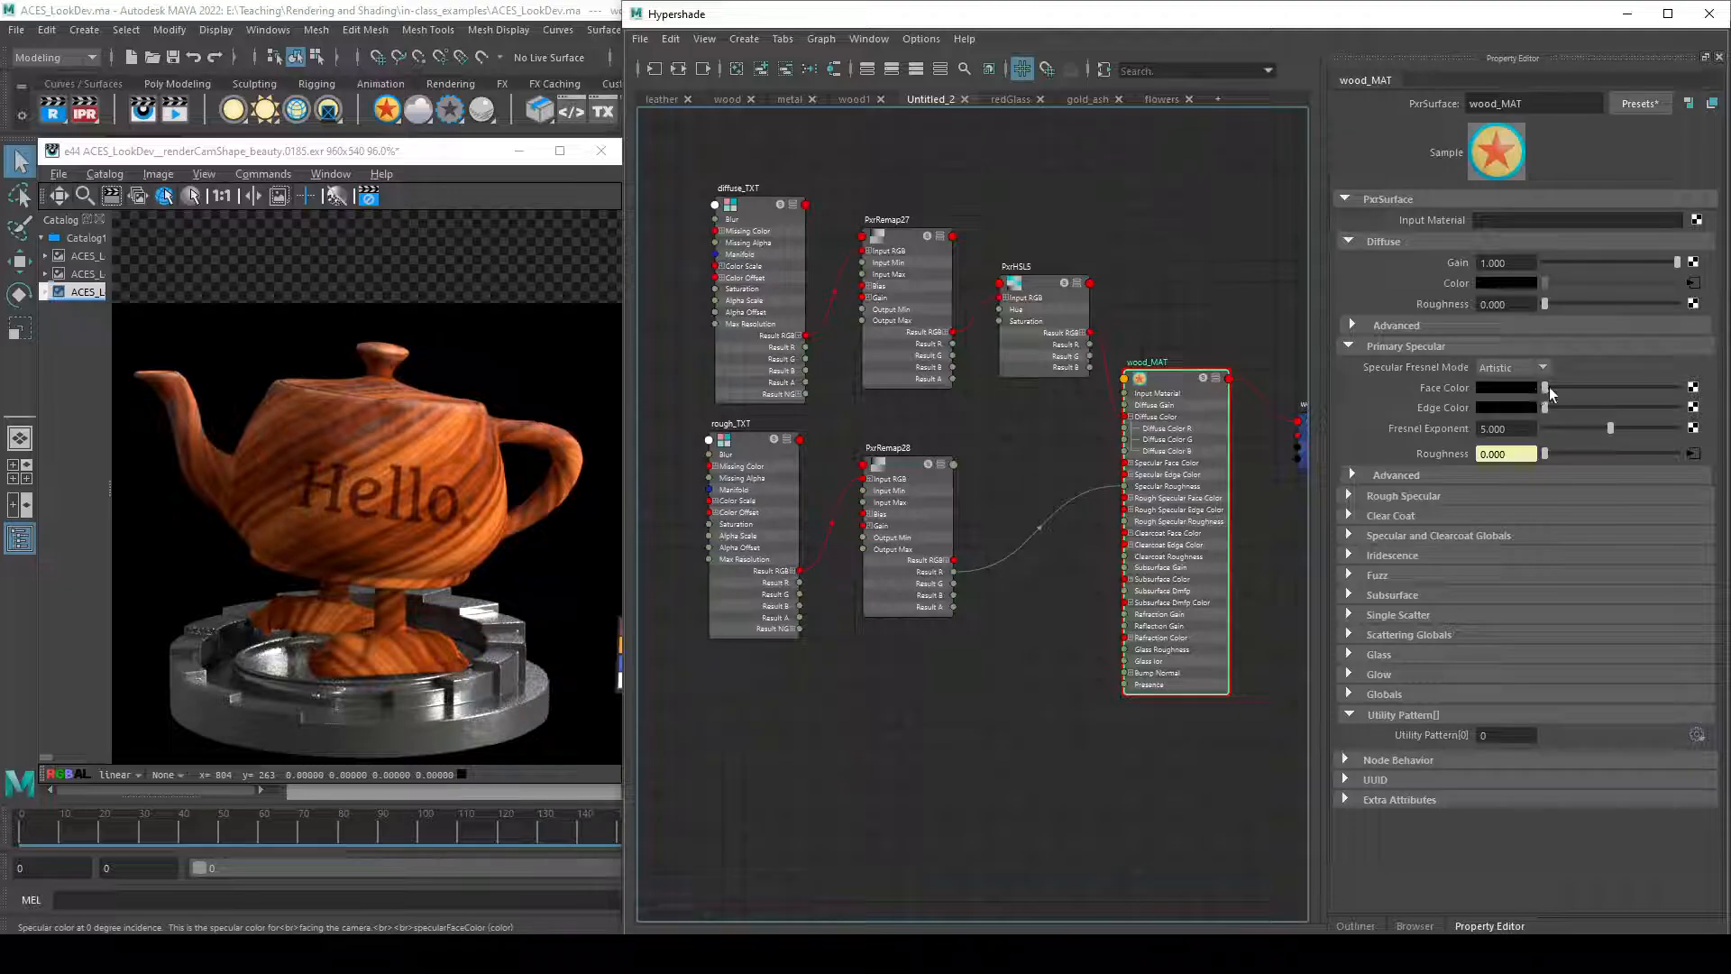
left_click(1521, 387)
type(".03")
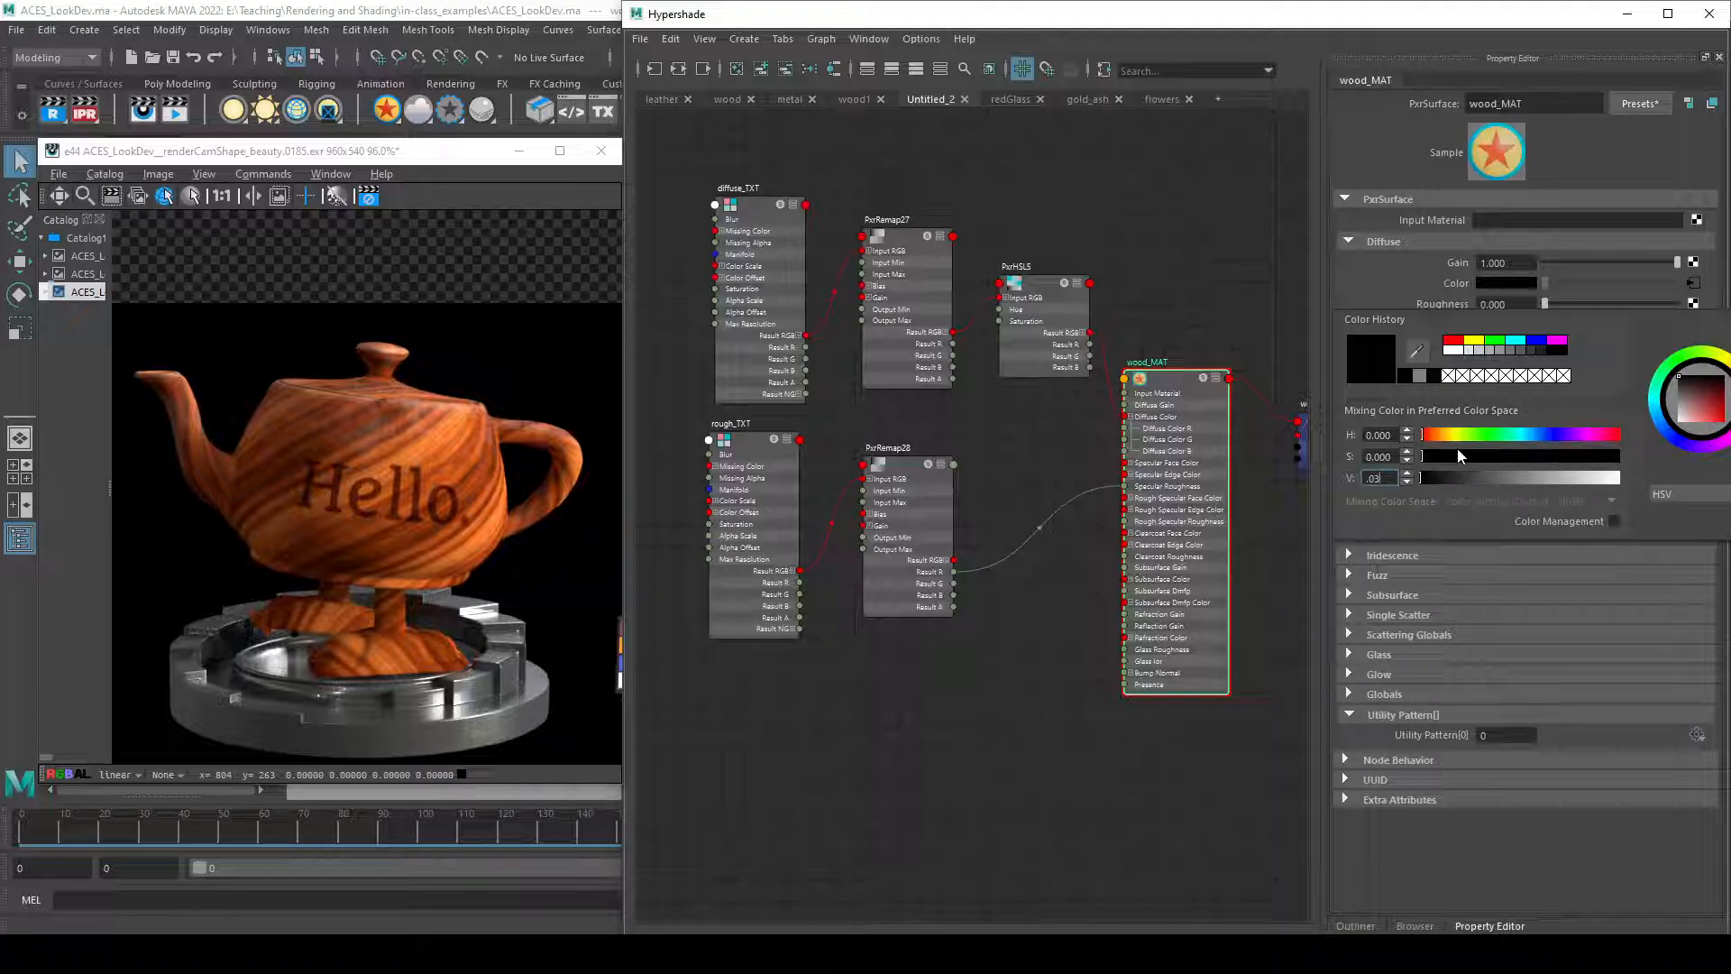
key("Return")
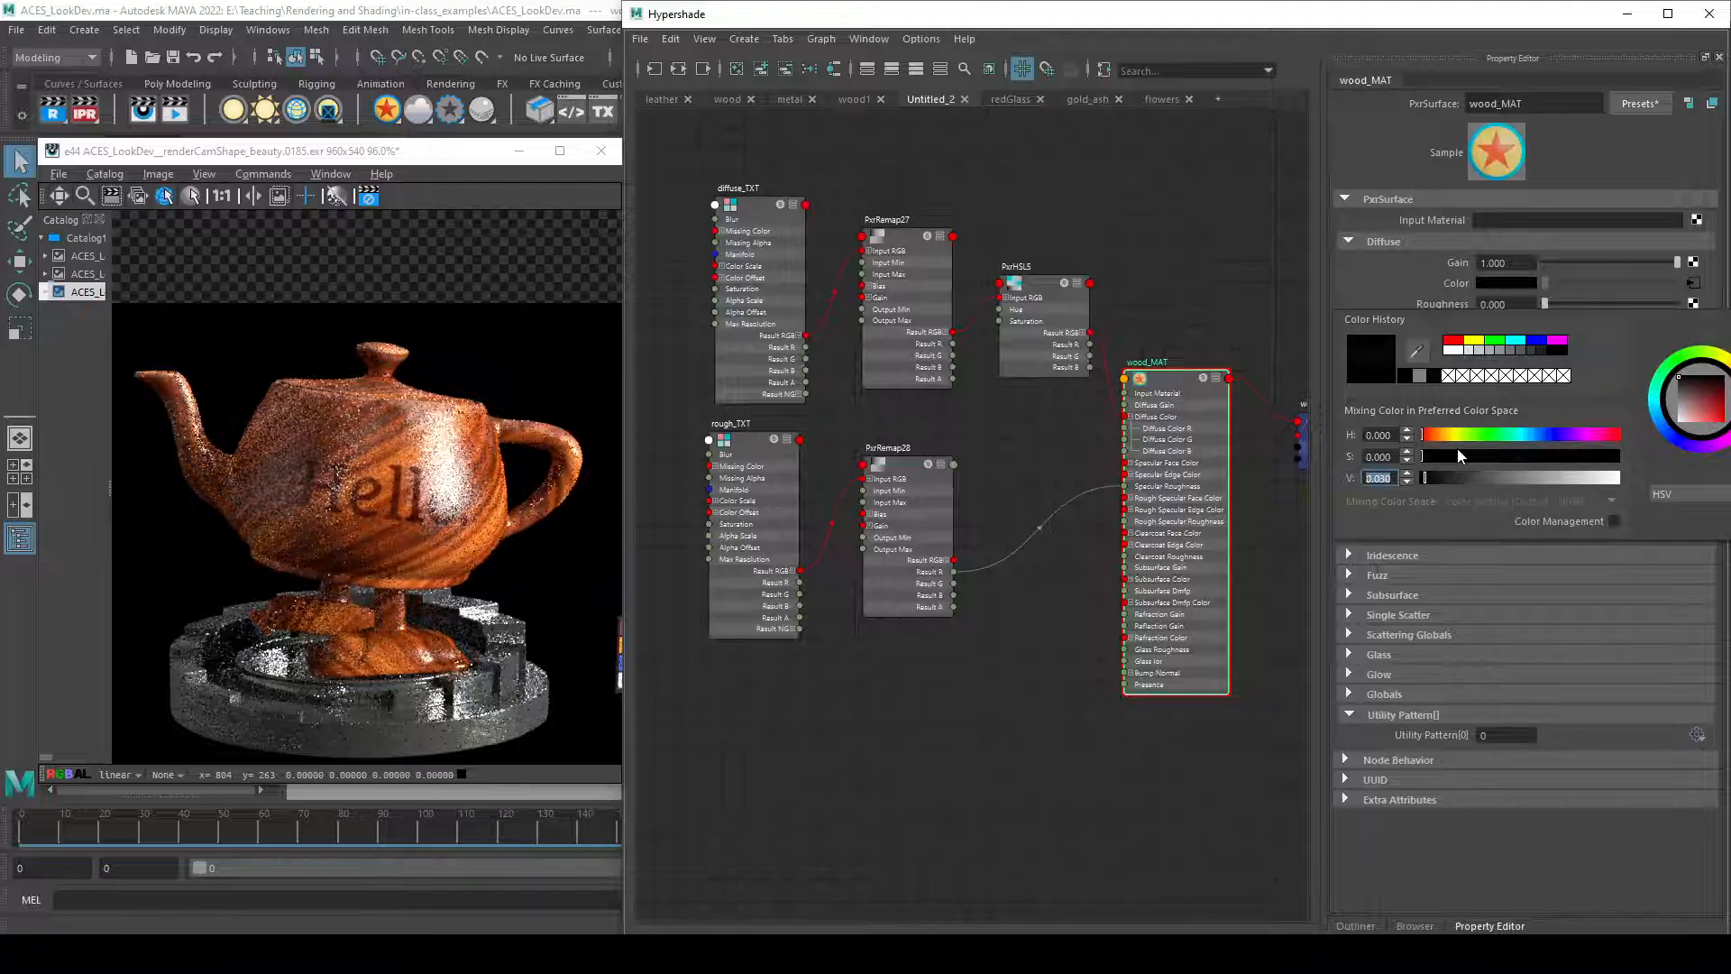
type(".01")
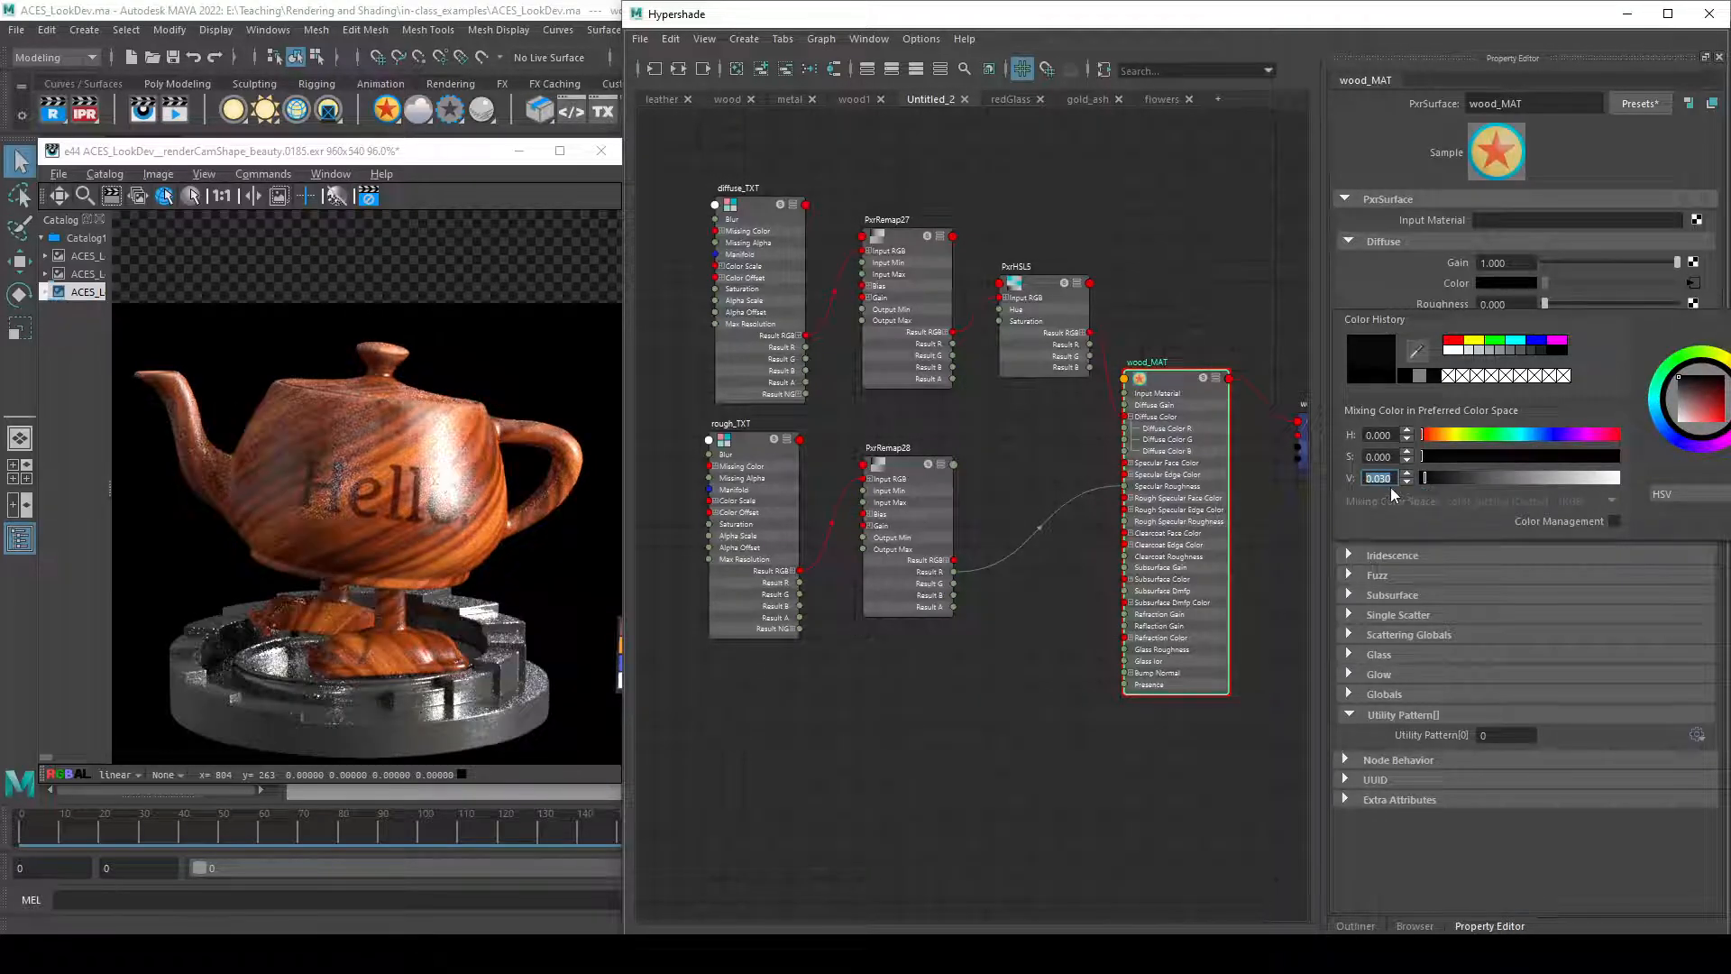
key("Return")
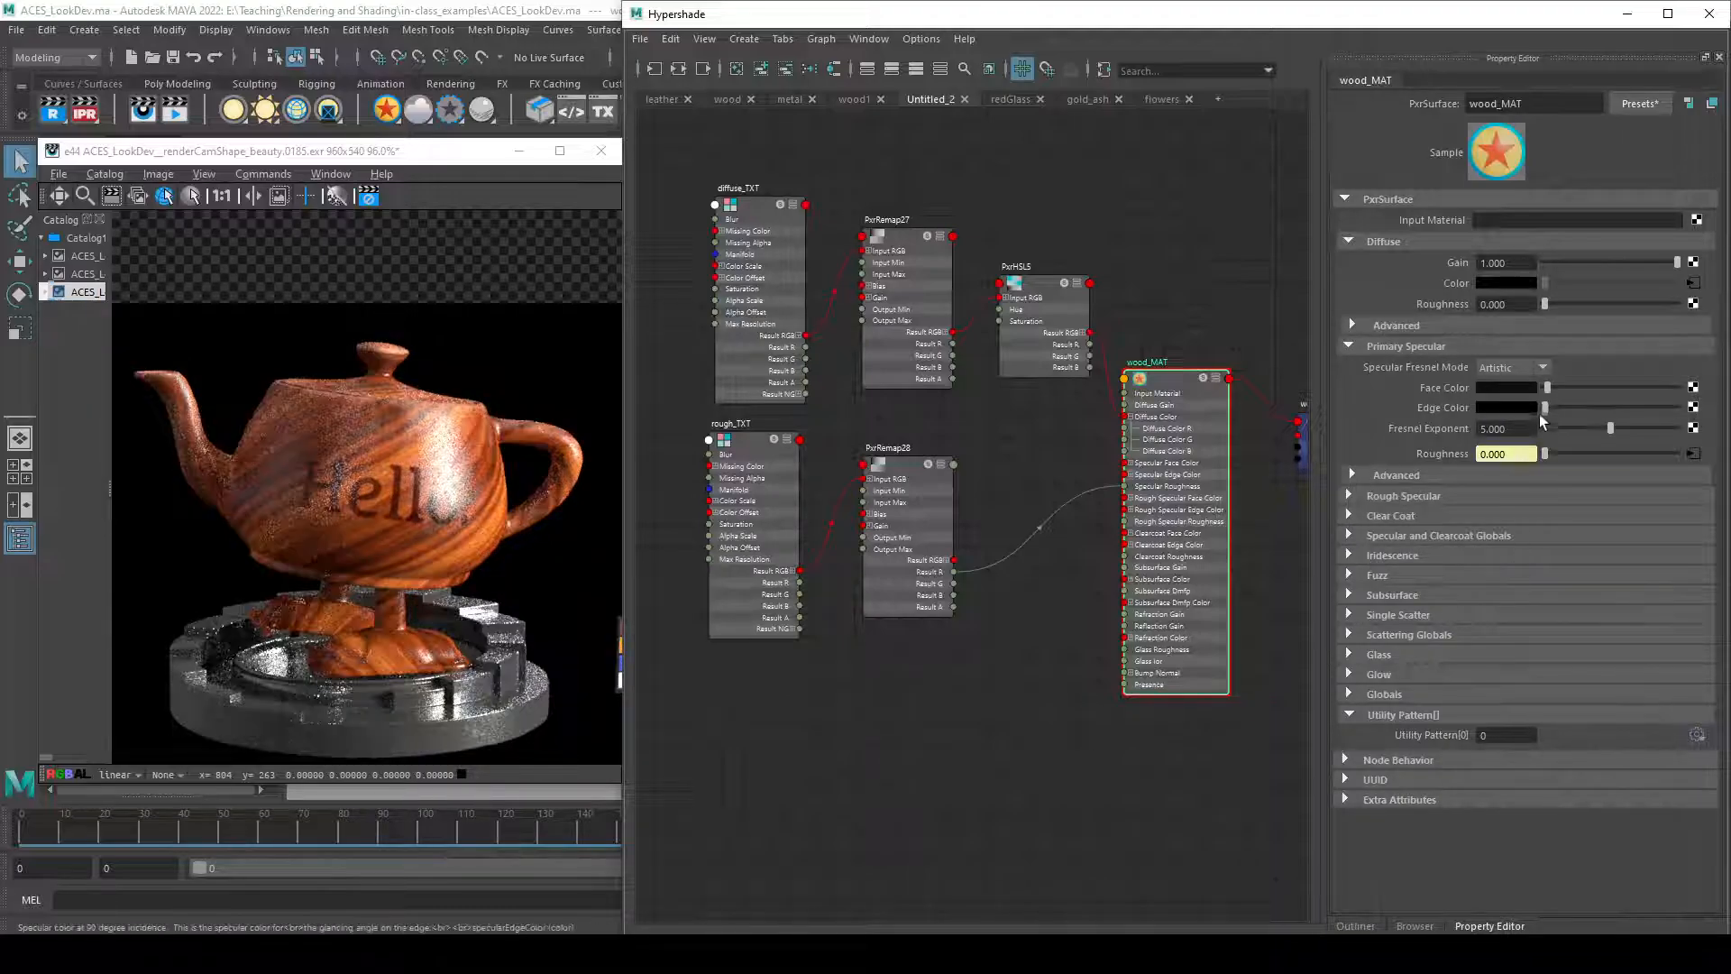
left_click(1505, 407)
left_click(1596, 495)
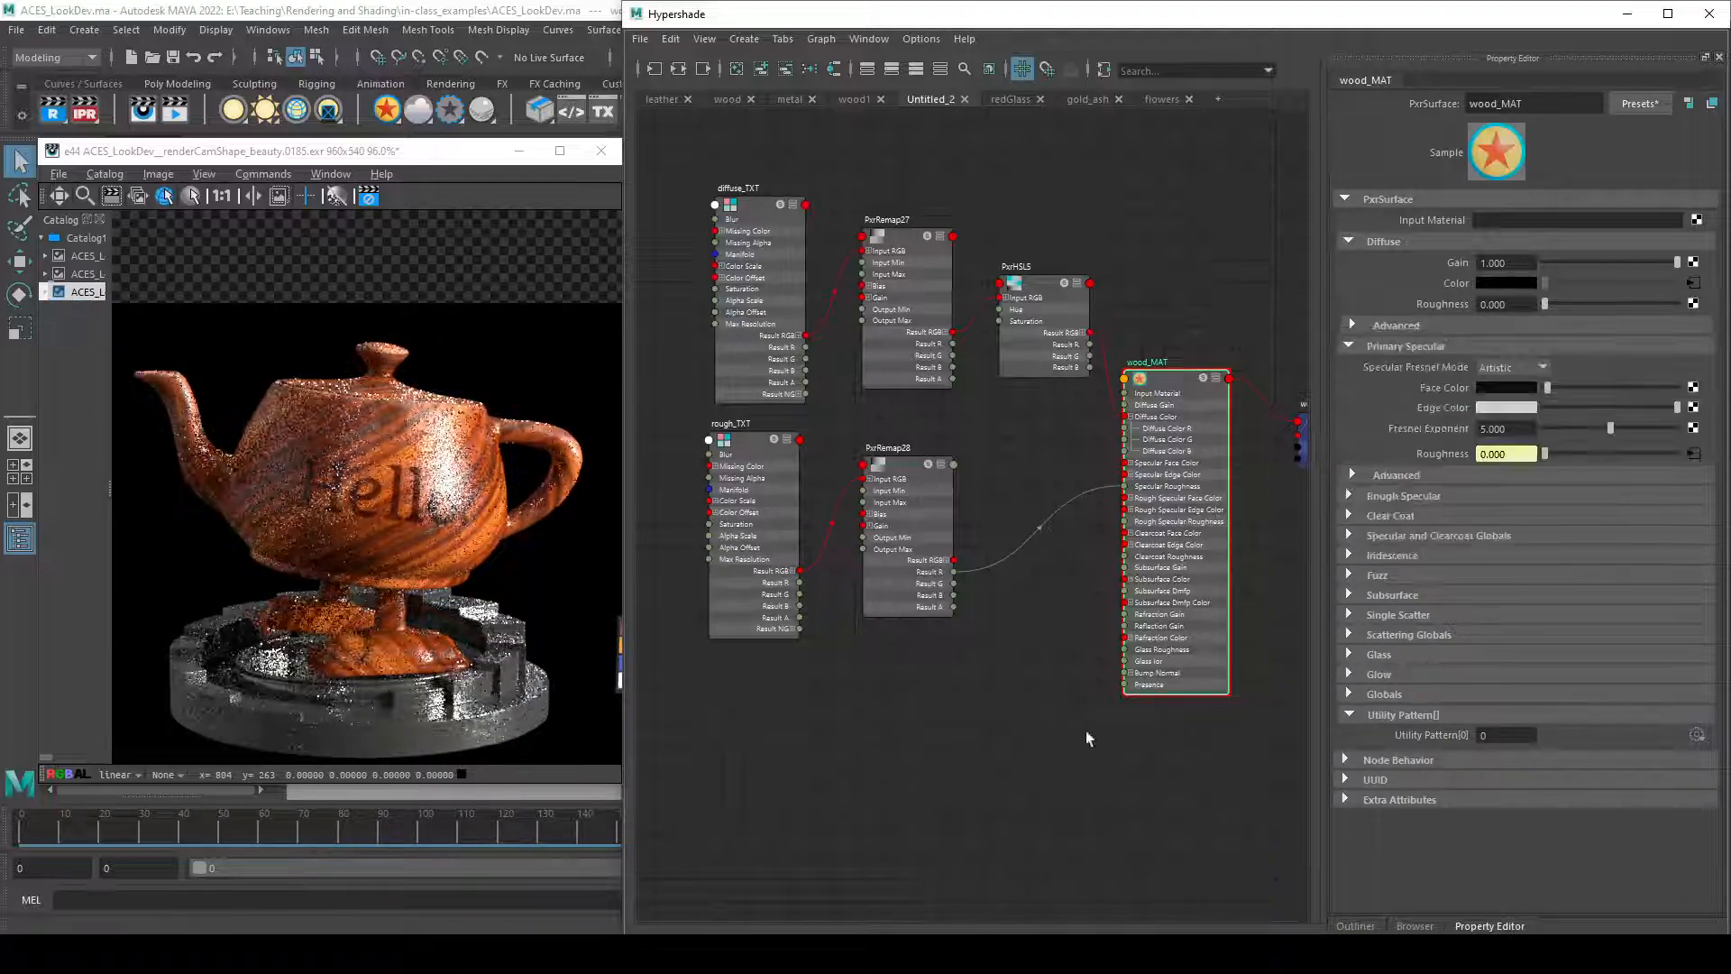
- Disconnect the PxrHSL node from wood_MAT's Diffuse Color and set the diffuse color to black to isolate the specular
middle_click_drag(1123, 728, 1071, 697, "alt")
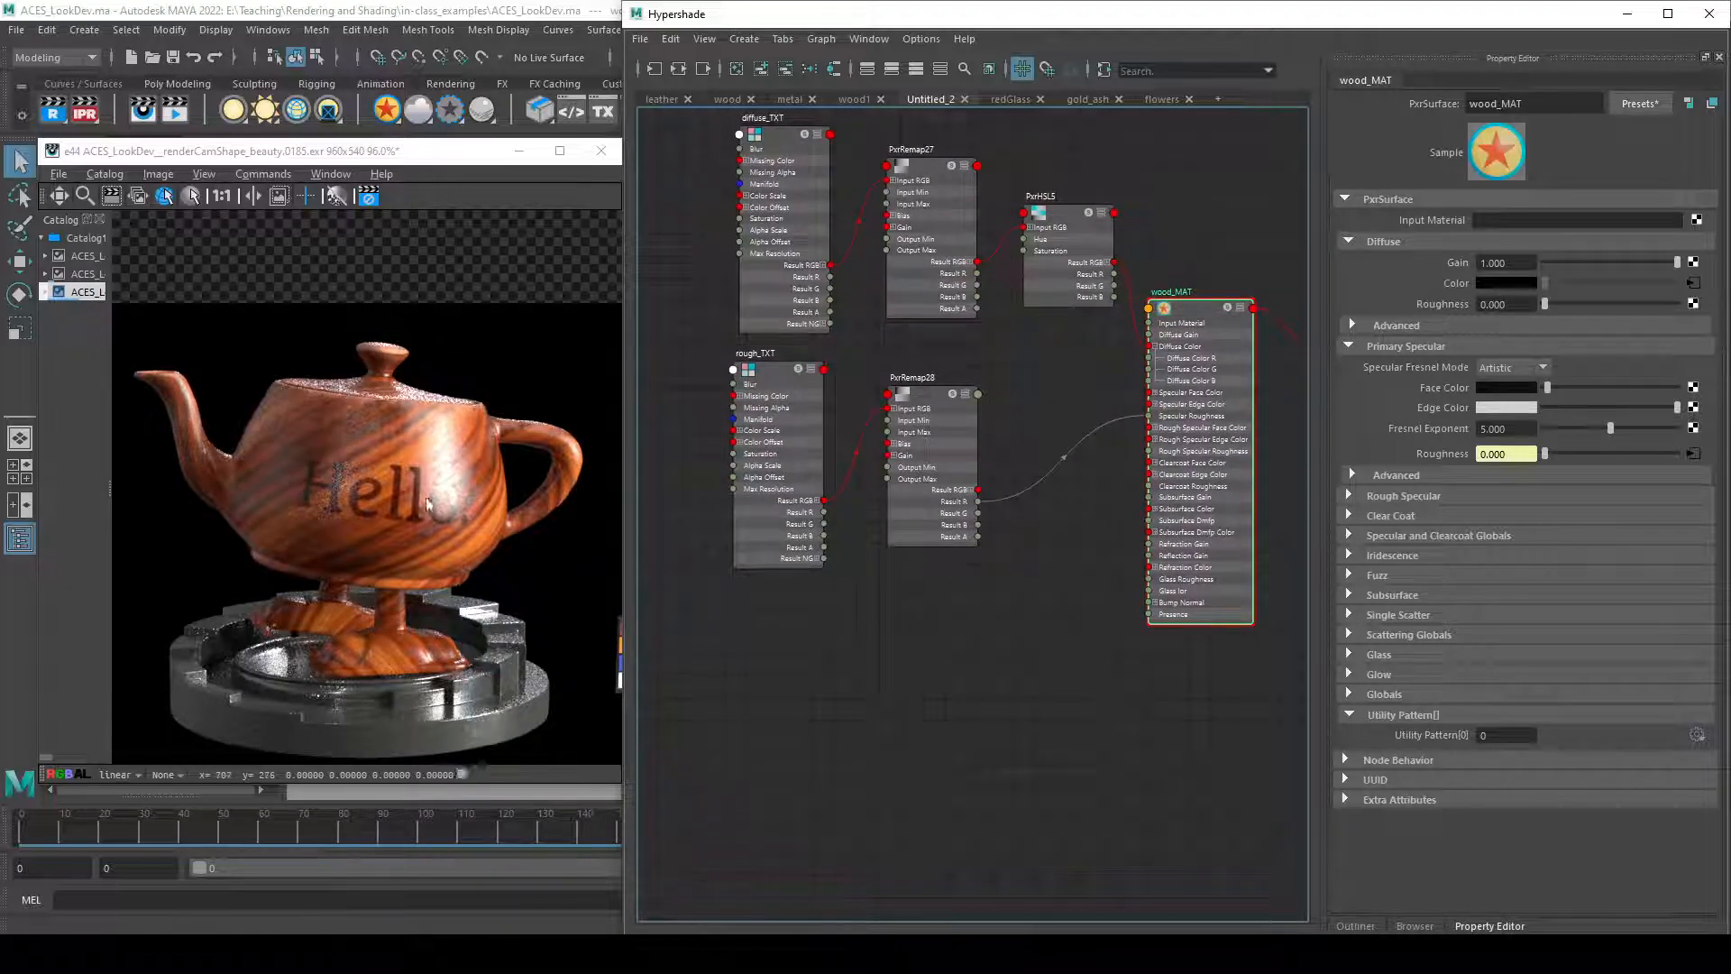
left_click(906, 512)
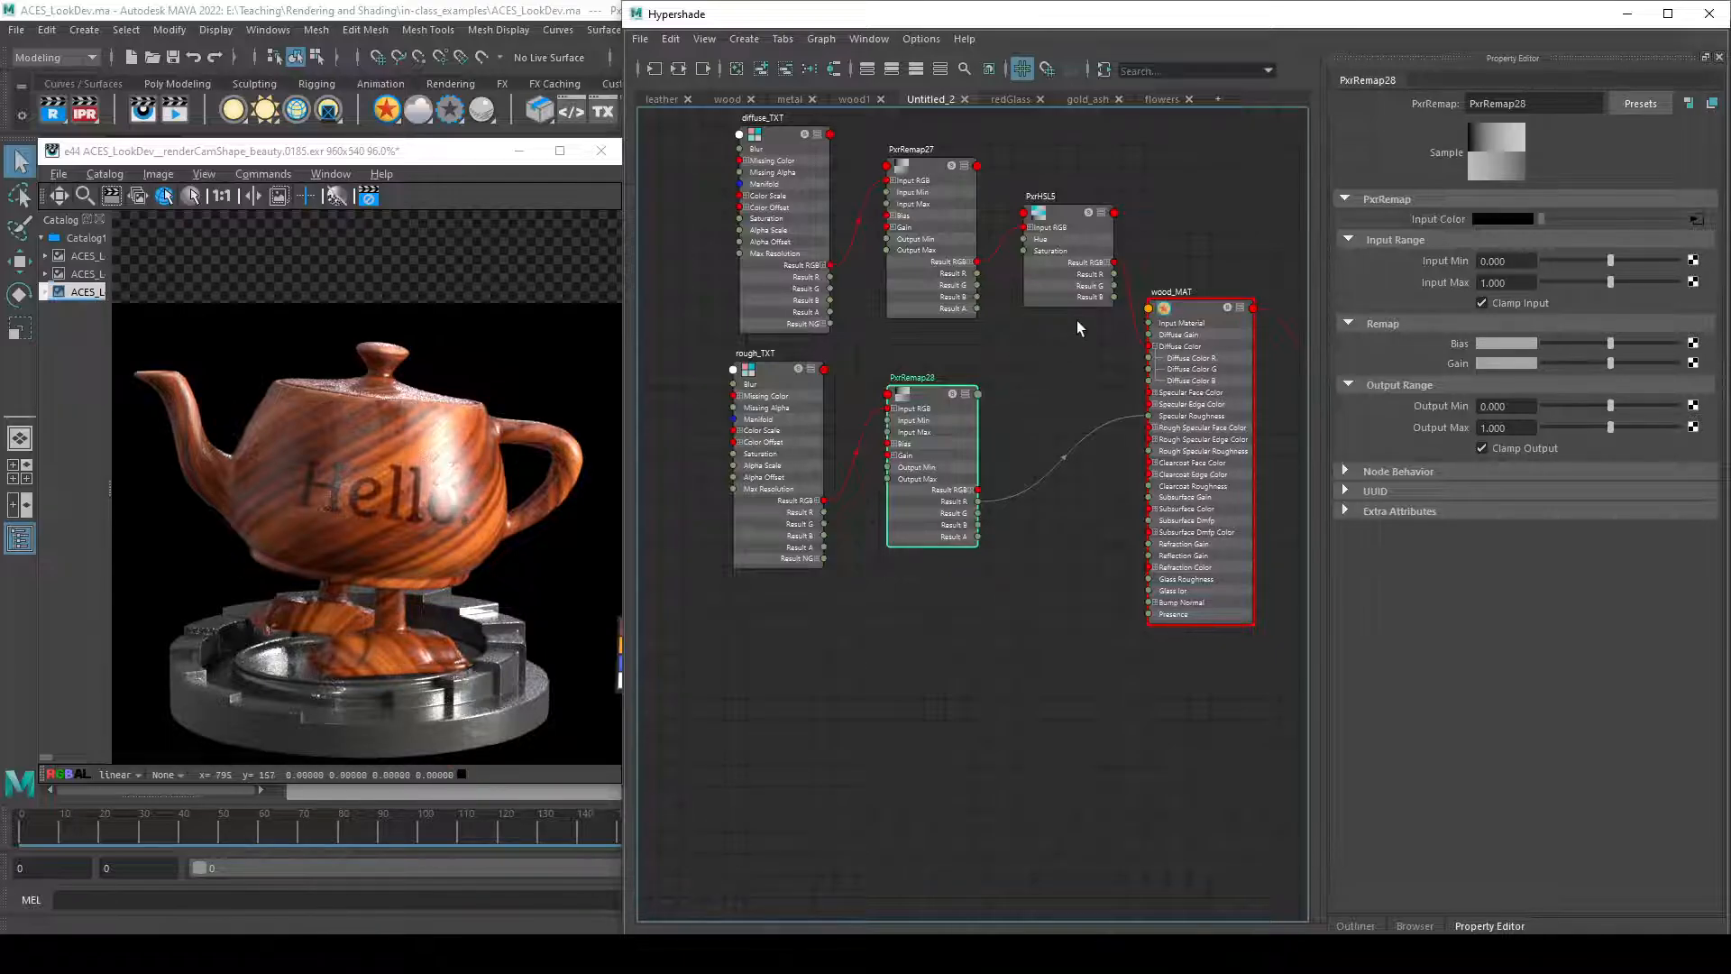
left_click_drag(1143, 349, 1081, 335)
left_click(1202, 433)
left_click_drag(1561, 281, 1547, 286)
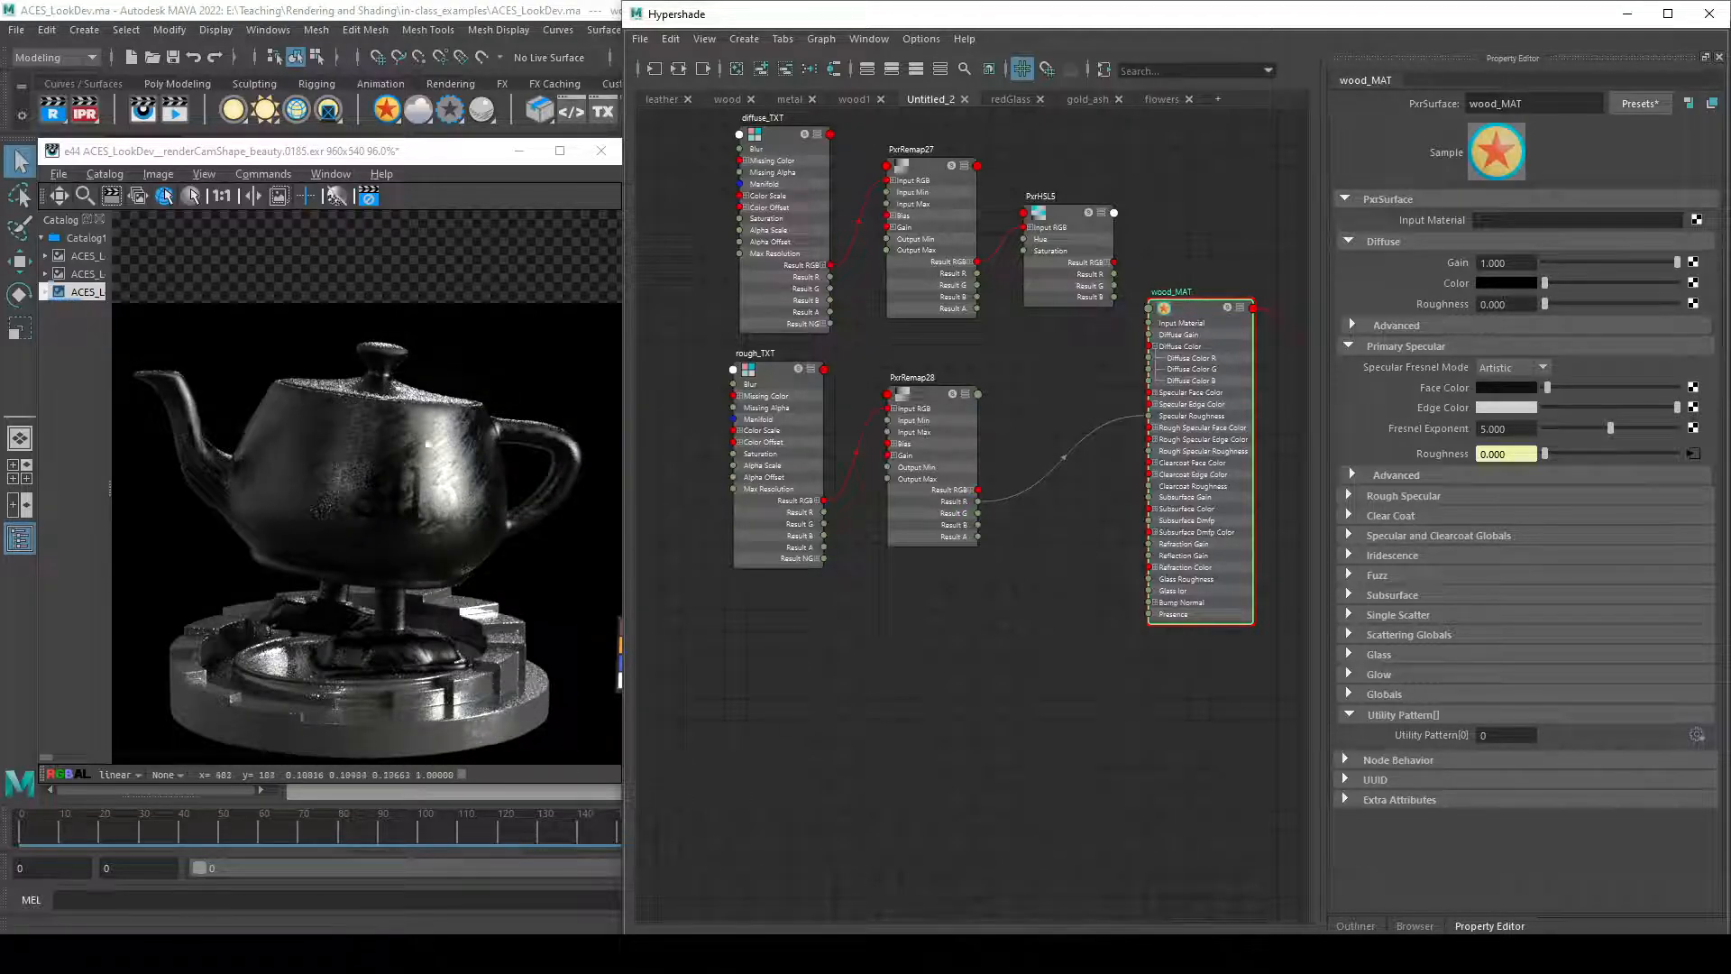
- Raise the Bias of the roughness PxrRemap slightly and reconnect the PxrHSL Result RGB to wood_MAT's Diffuse Color
left_click(928, 518)
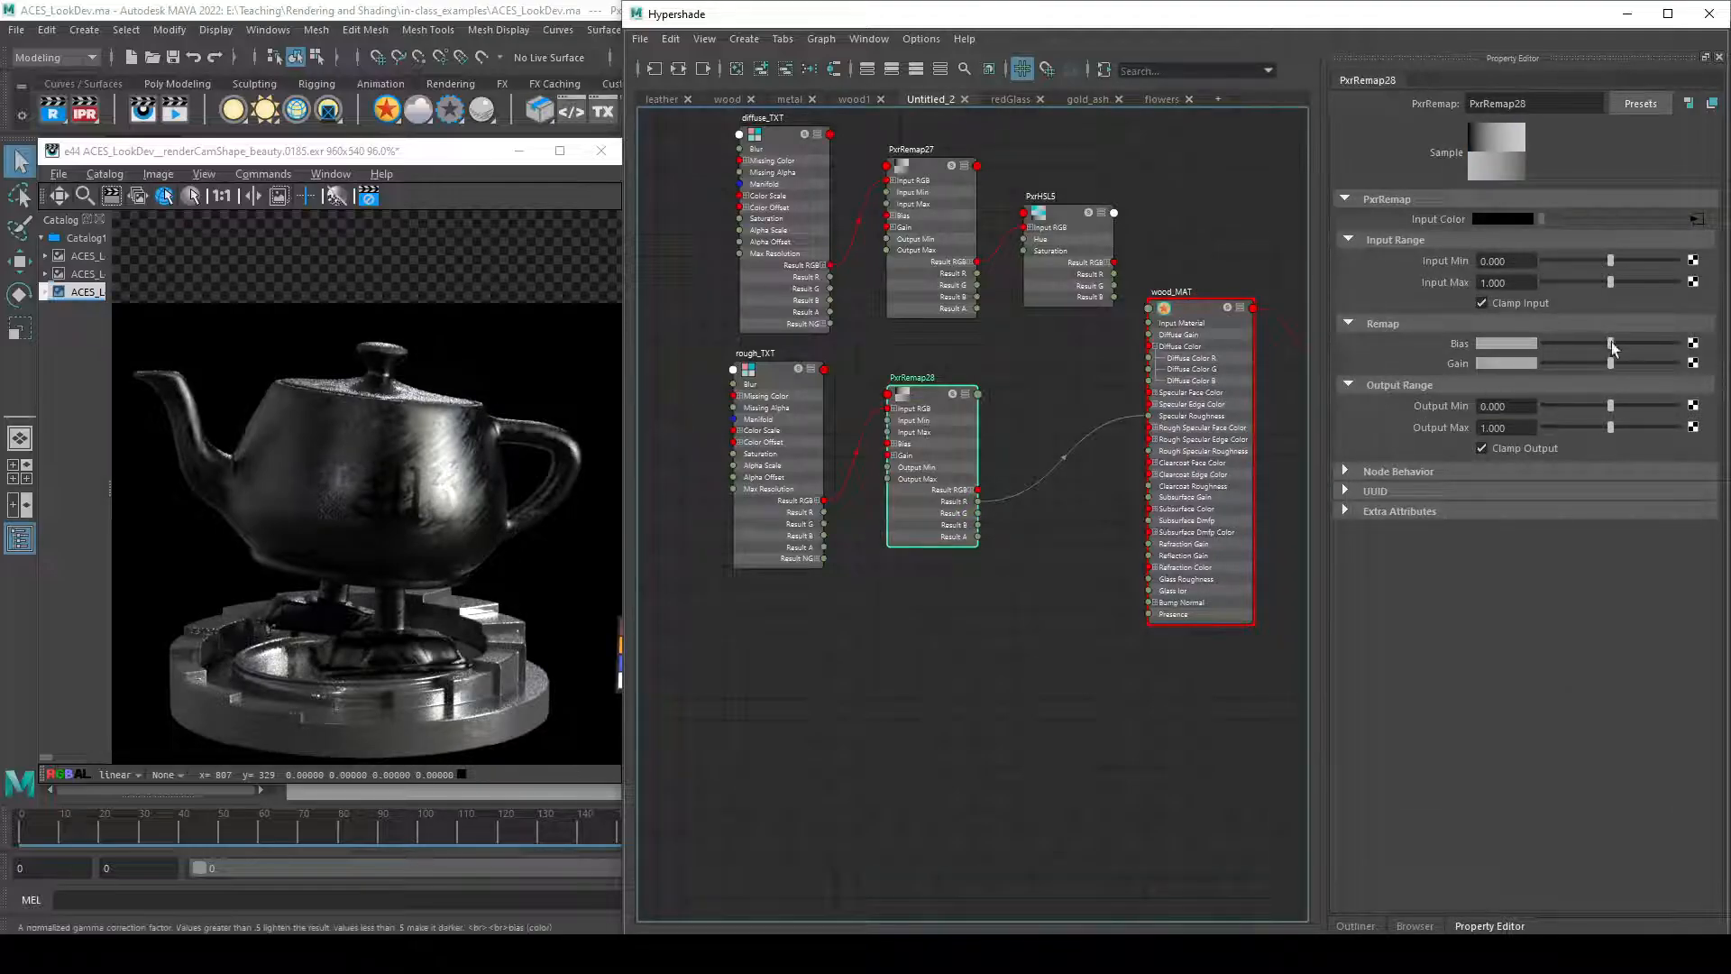
left_click_drag(1612, 346, 1620, 348)
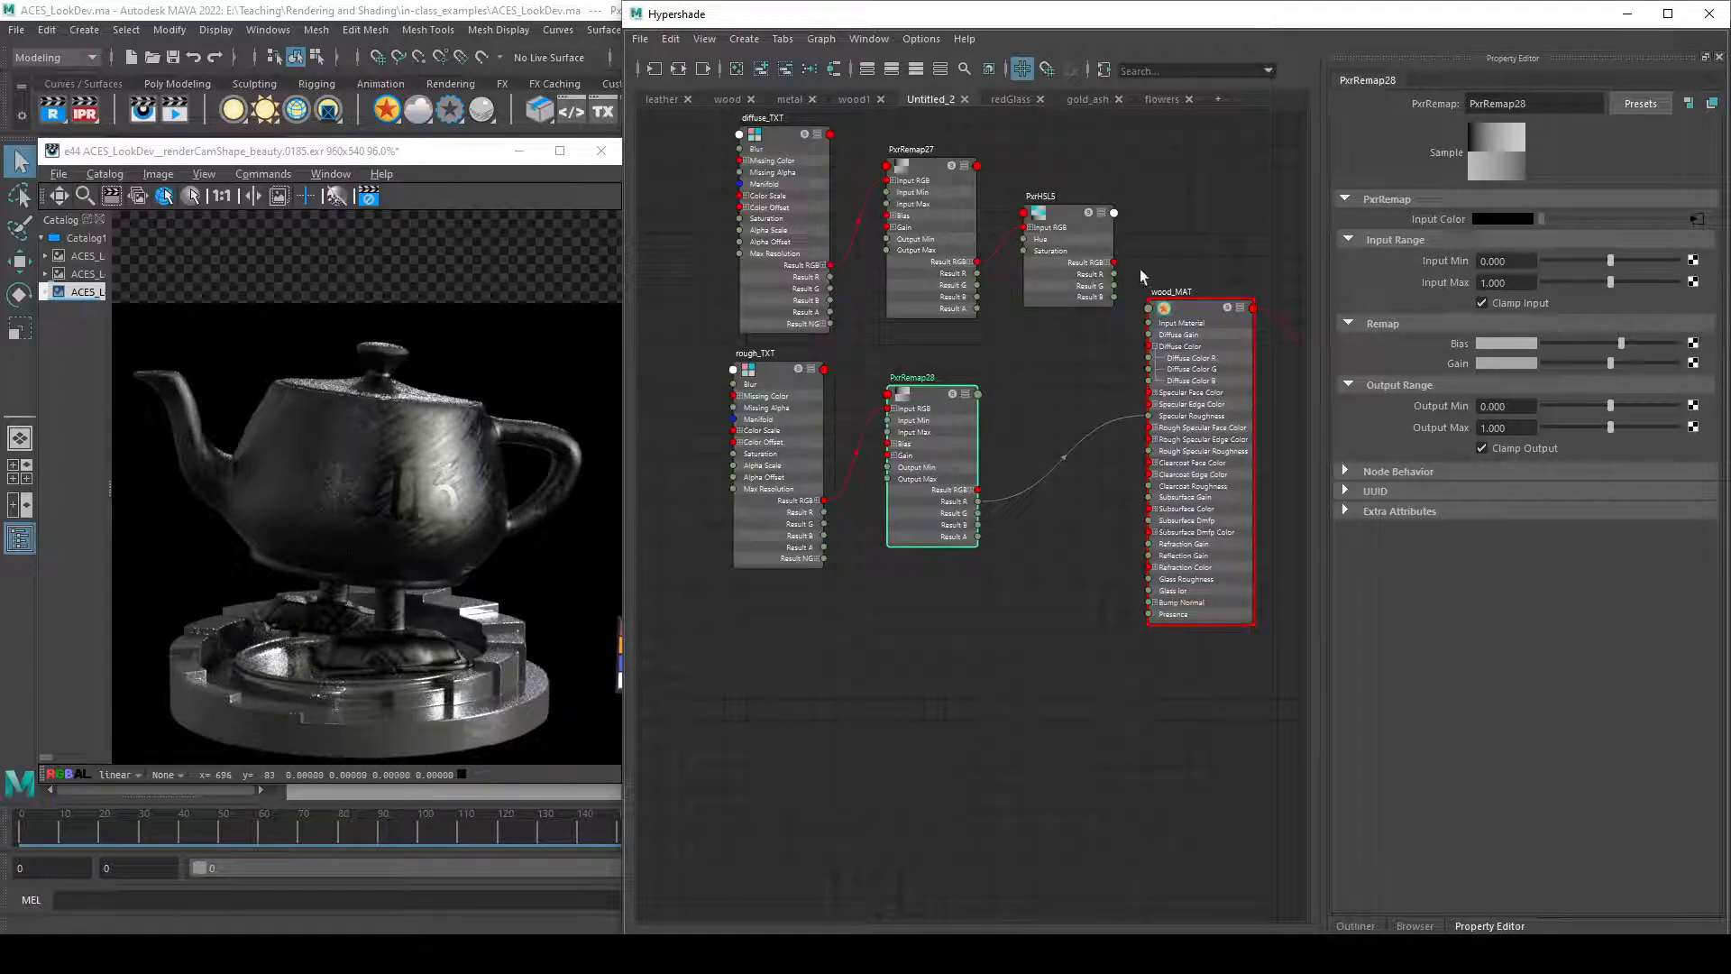
left_click_drag(1115, 262, 1151, 346)
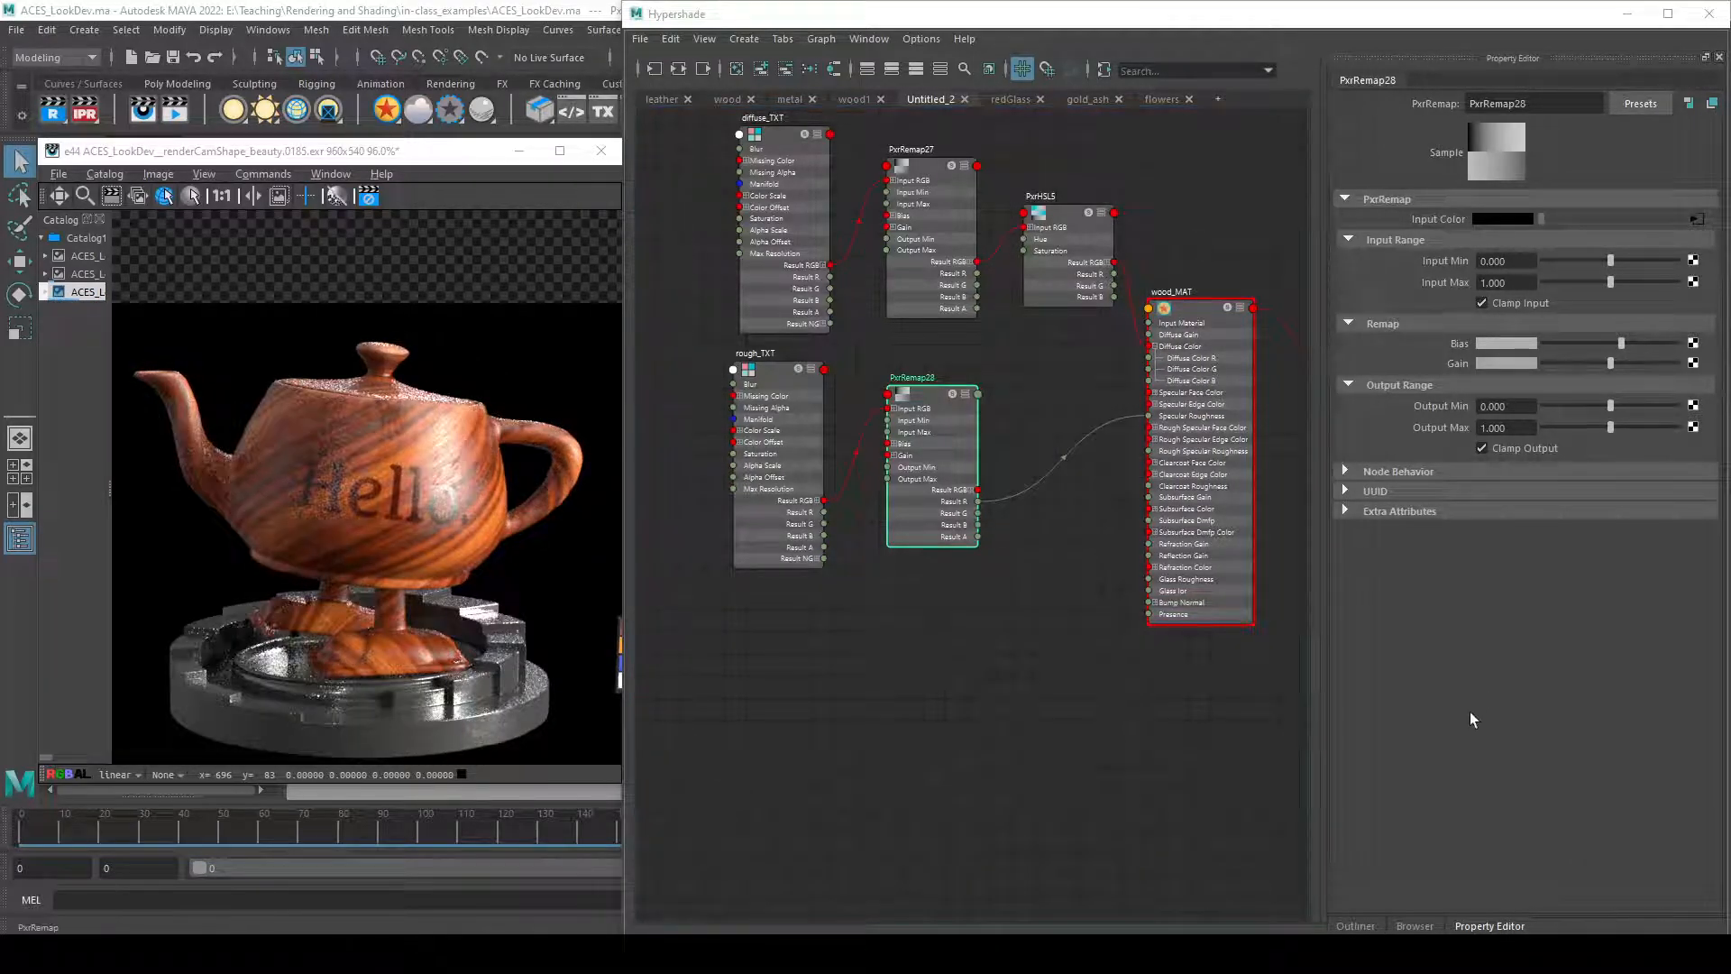
- Switch to File Explorer, review the roughness and normal maps in the wood texture folder, and return to Hypershade
left_click(840, 700)
middle_click_drag(917, 634, 955, 667)
key("alt+Tab")
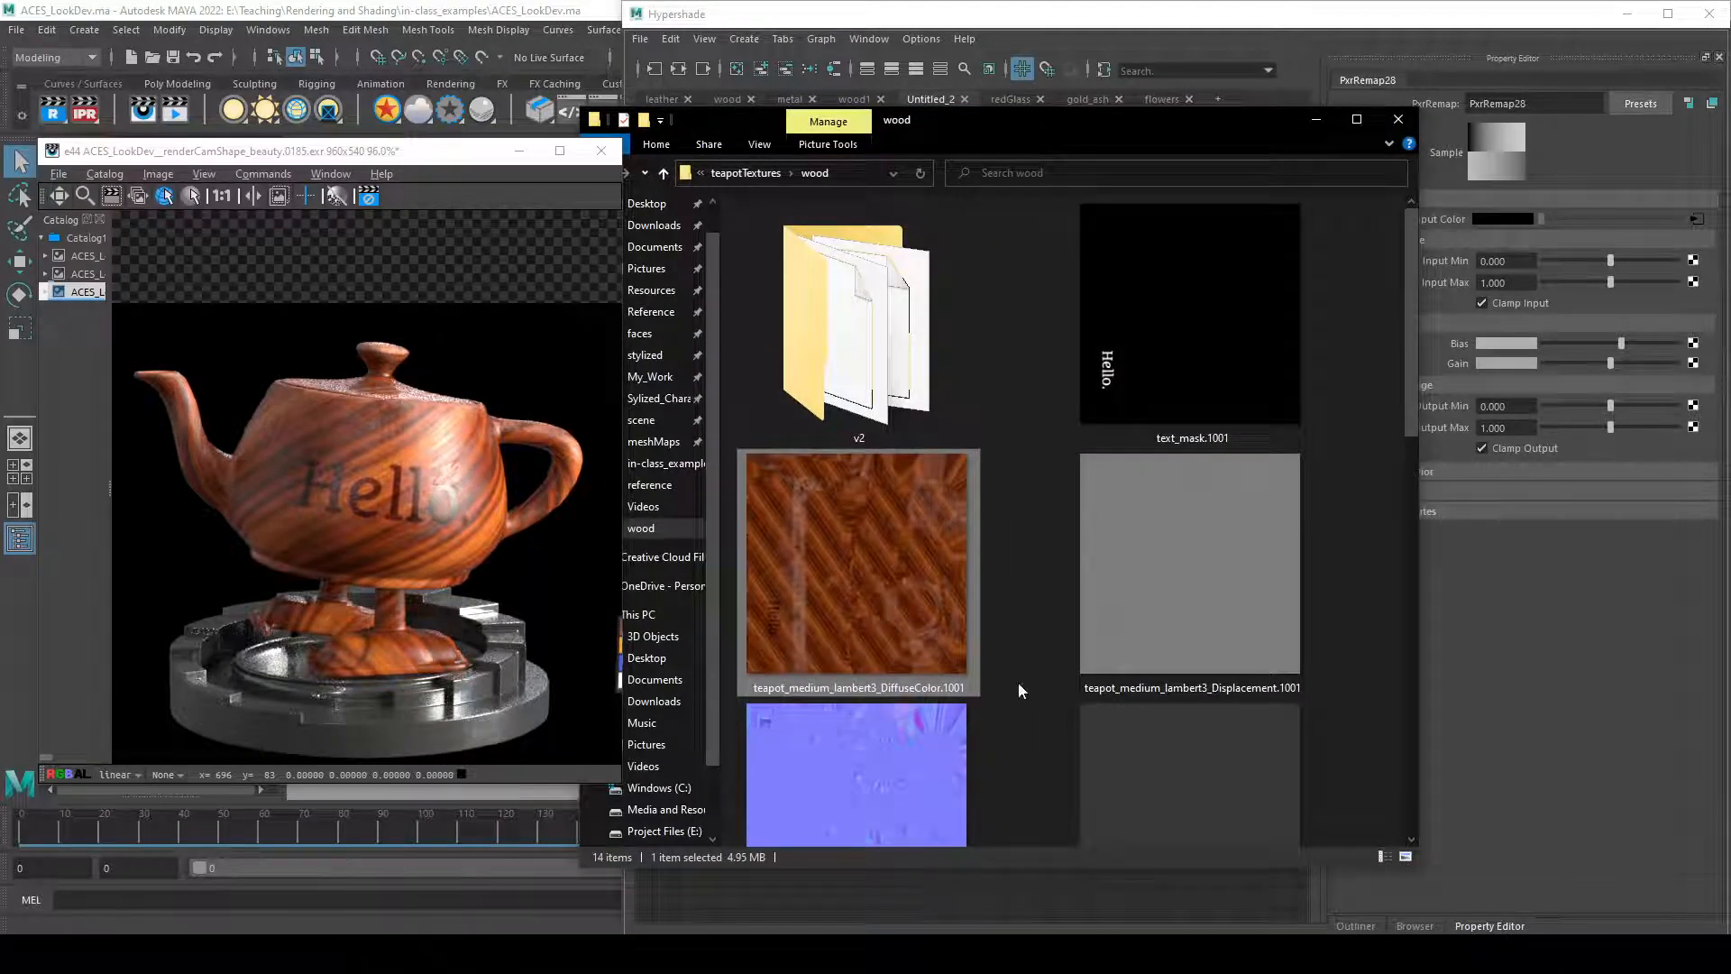
scroll(1019, 682, "down", 3)
left_click(943, 705)
scroll(973, 698, "up", 1)
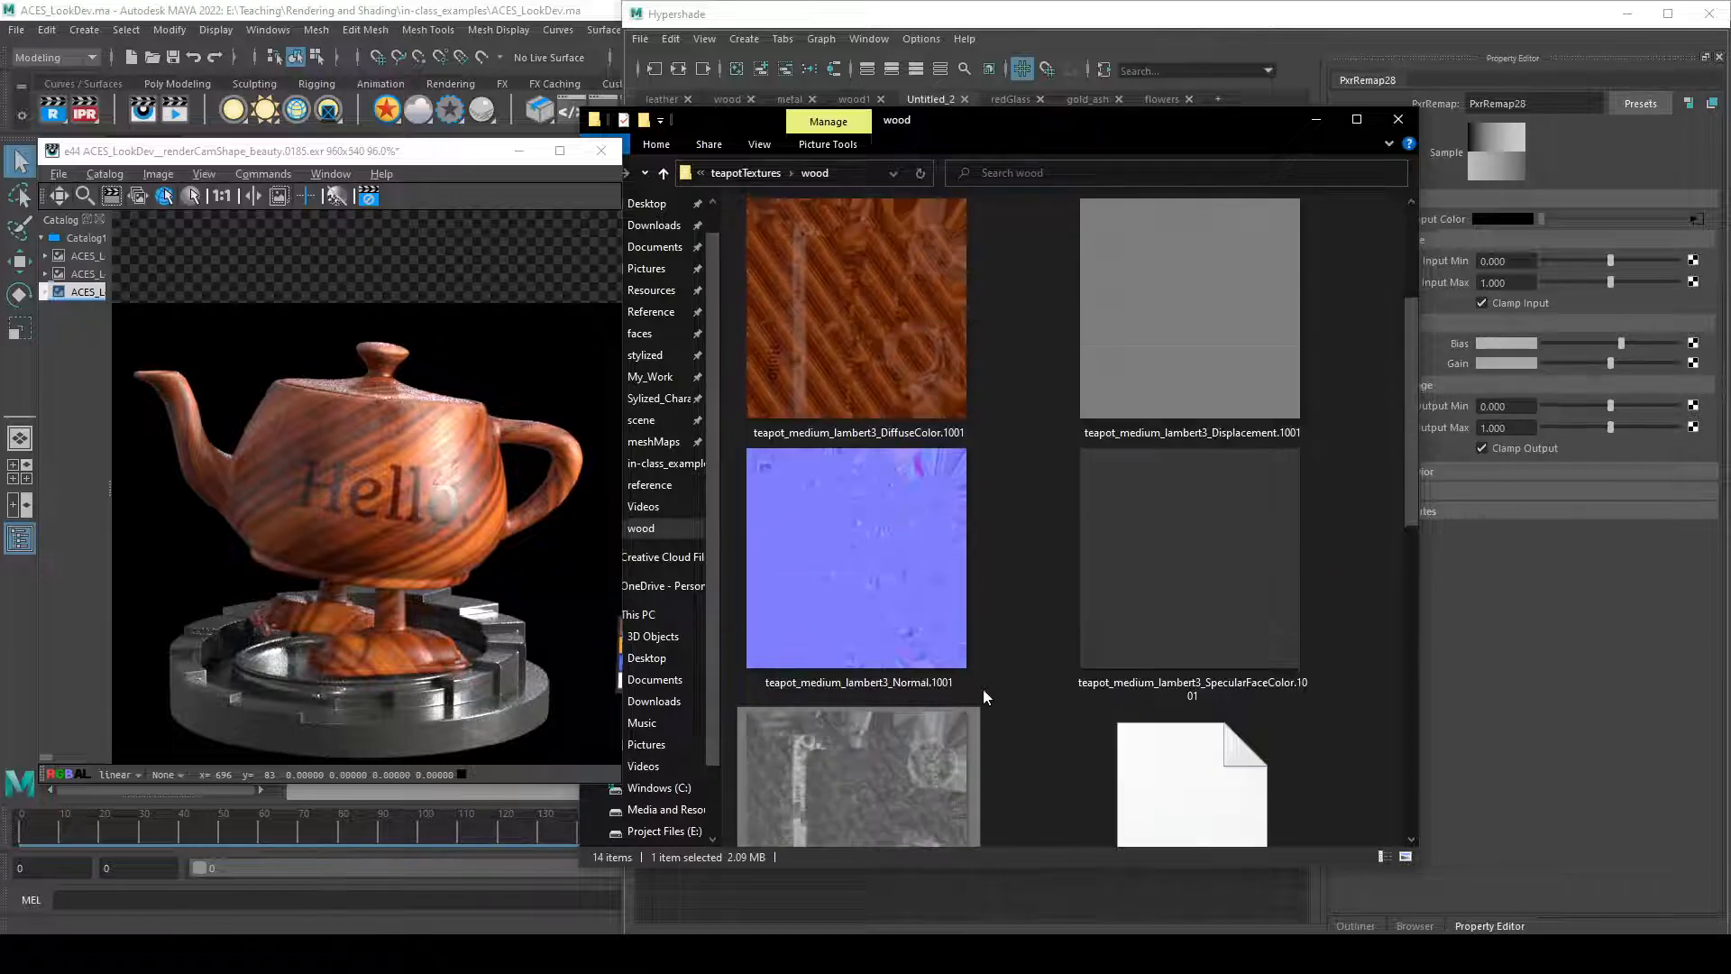
left_click(918, 550)
left_click(1316, 119)
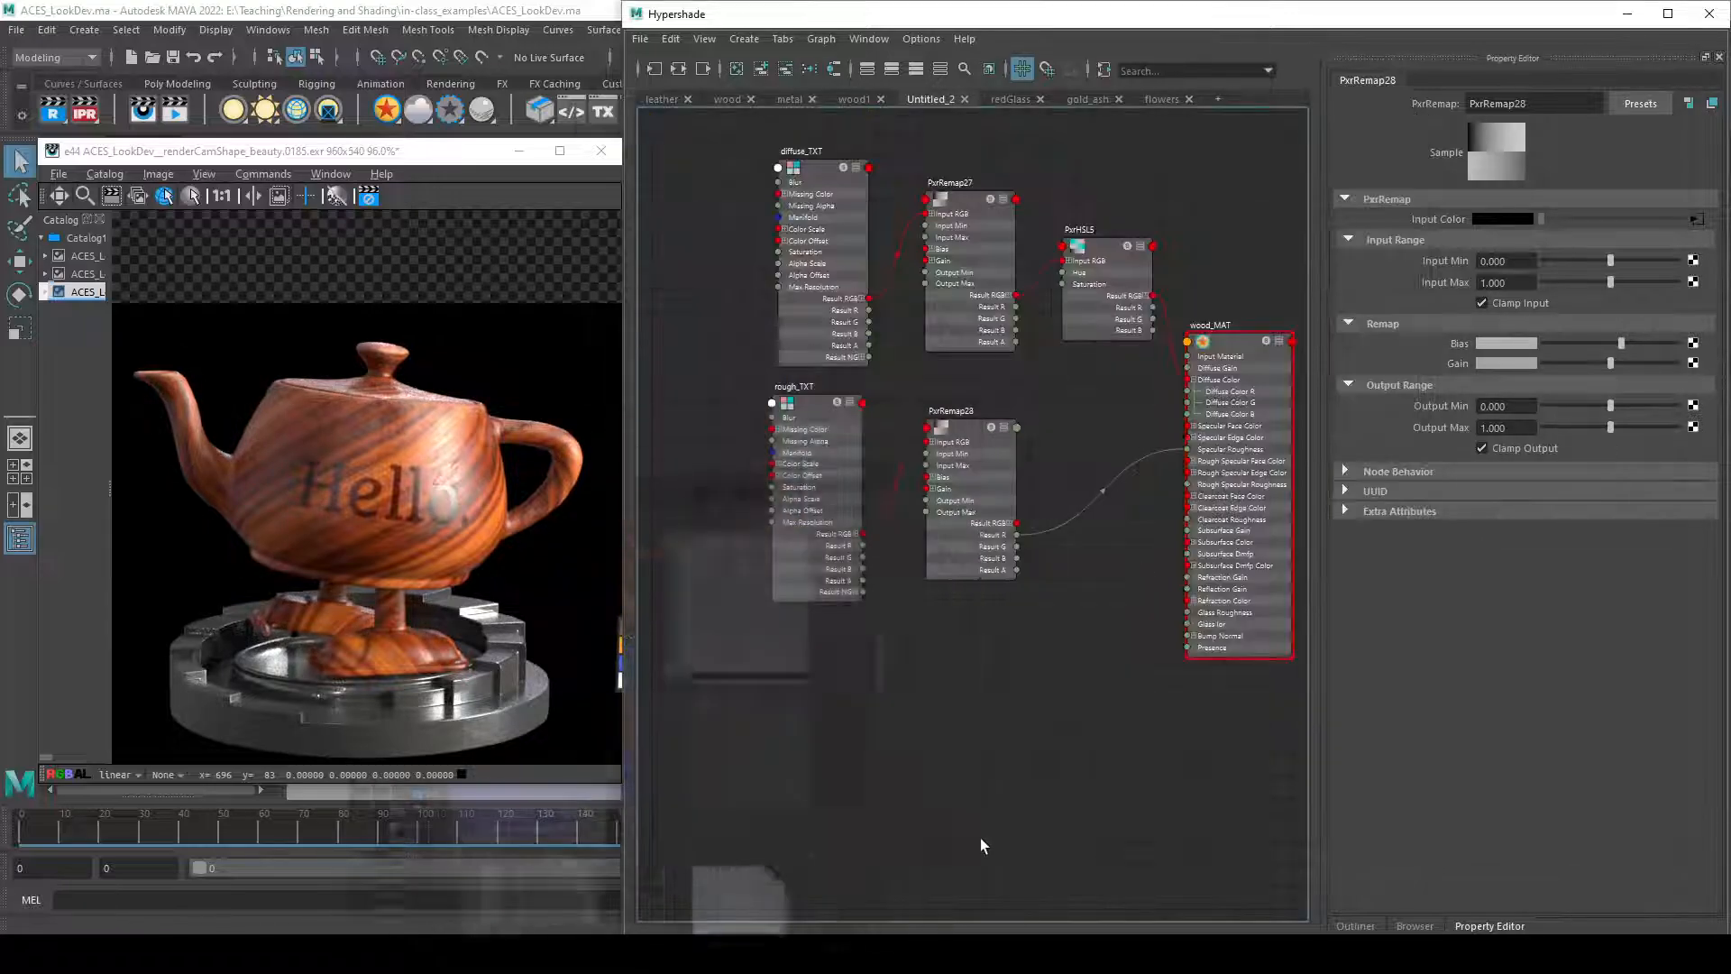
- Create a PxrNormalMap node and place it below the roughness texture nodes
key("Tab")
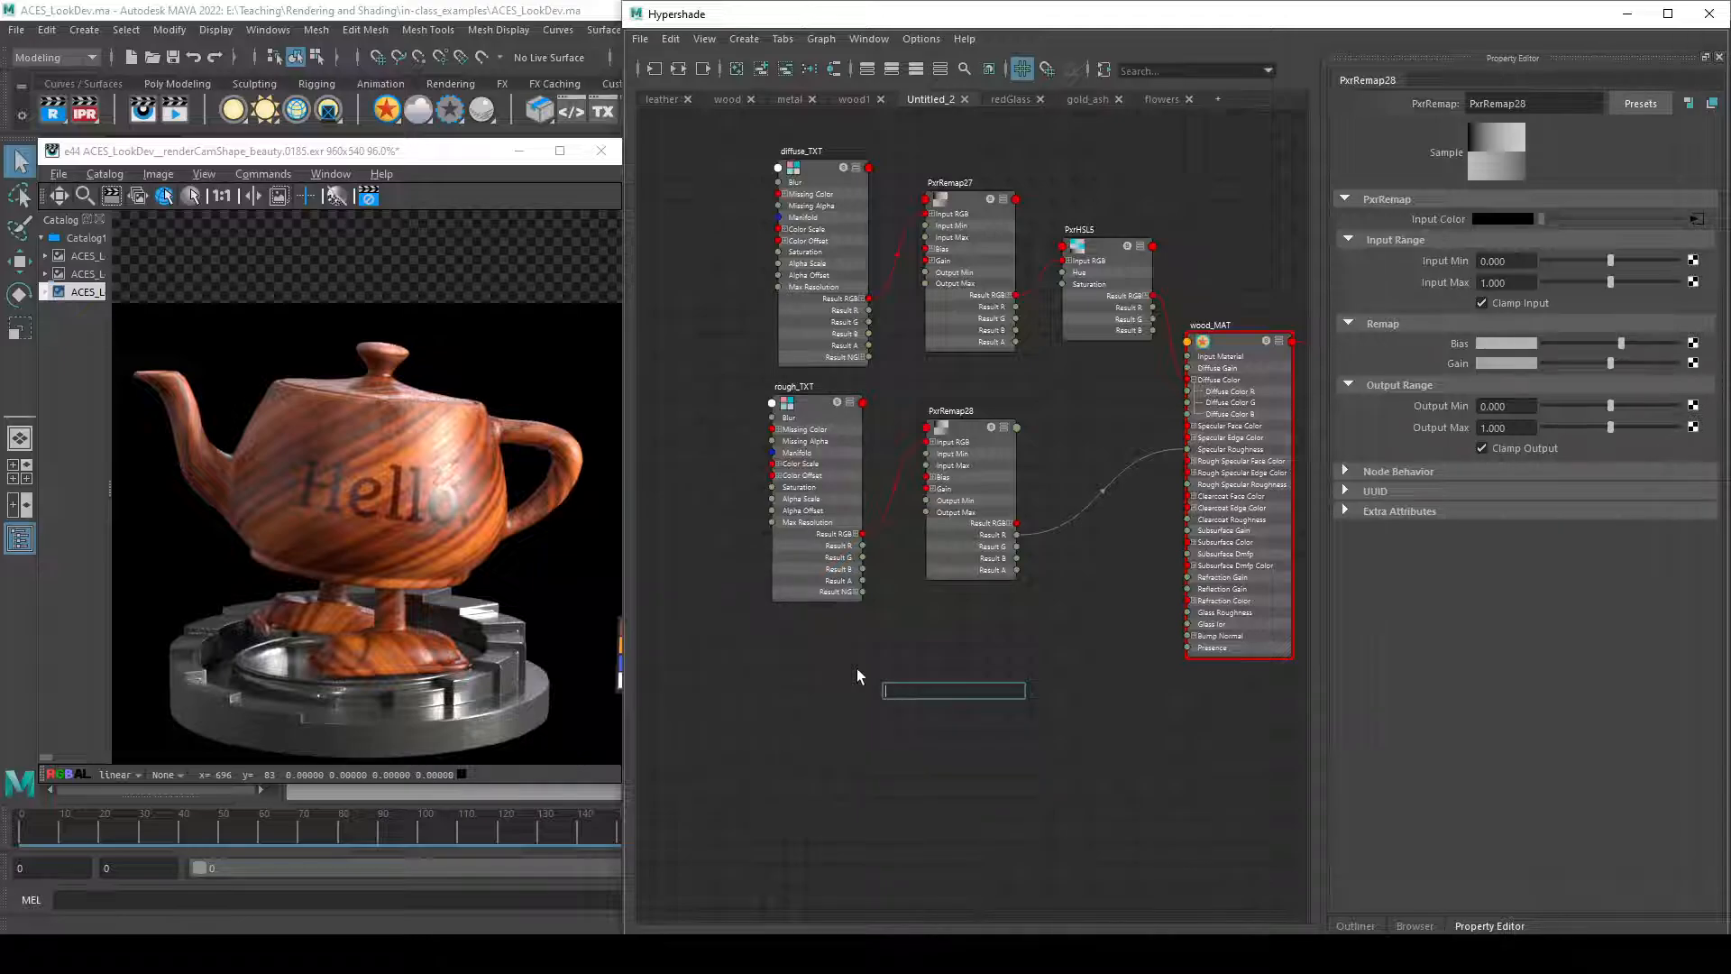
type("pxrno")
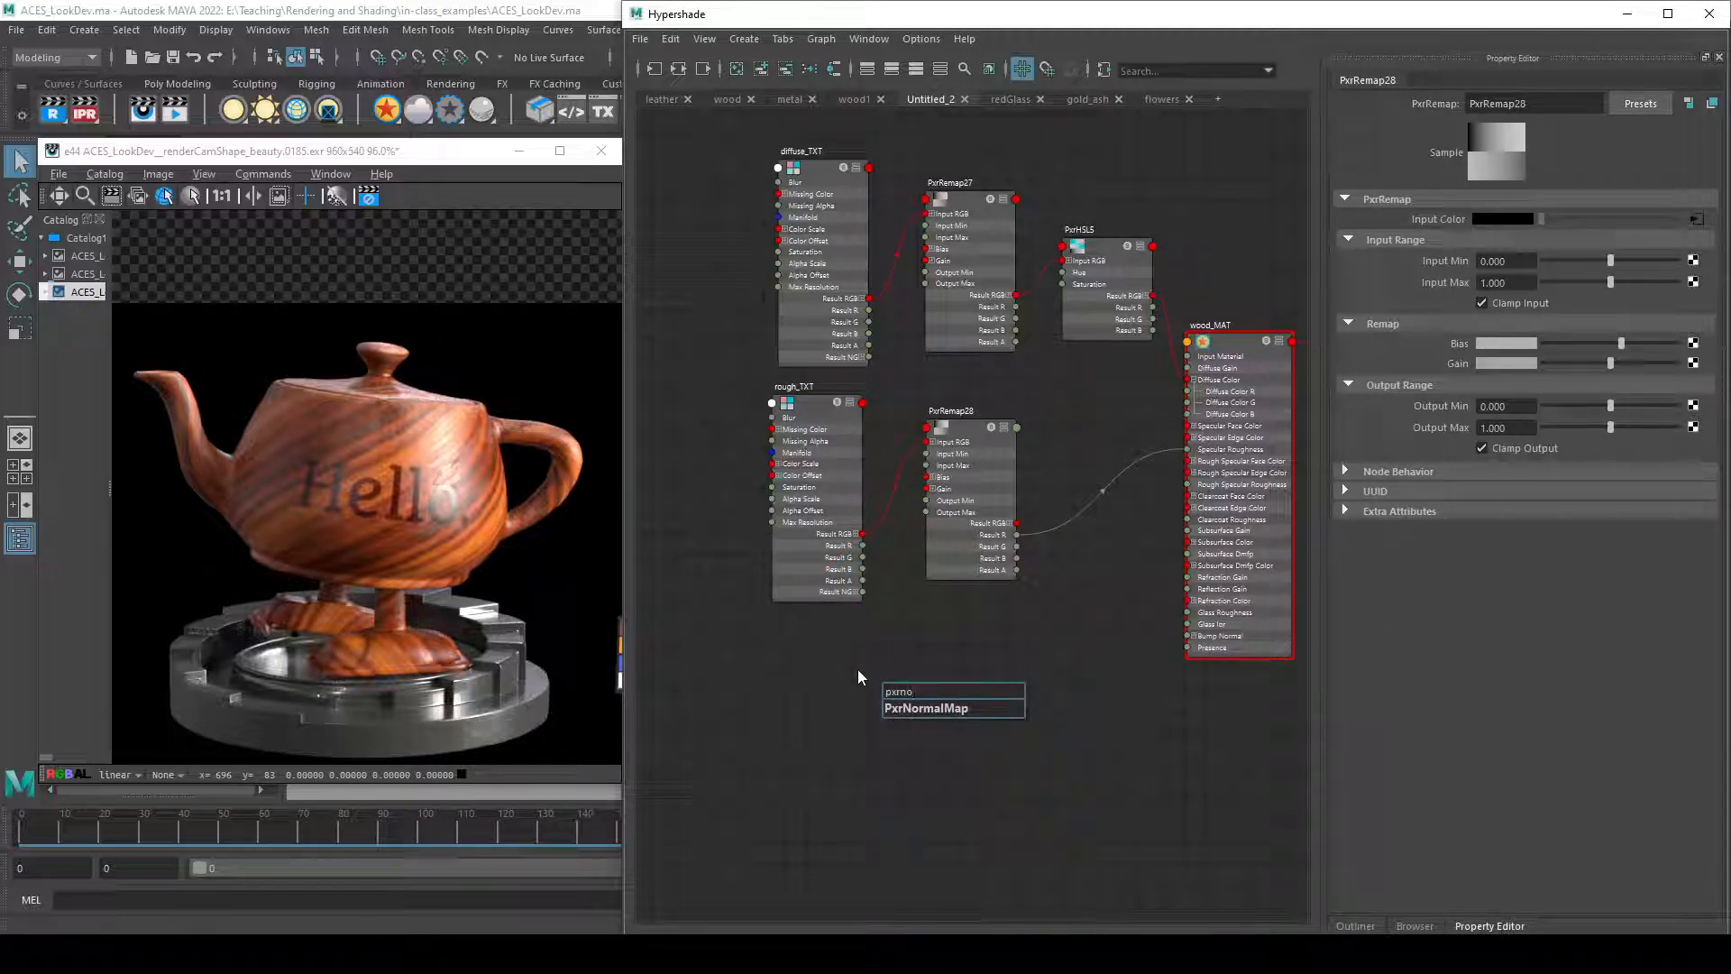
left_click(981, 710)
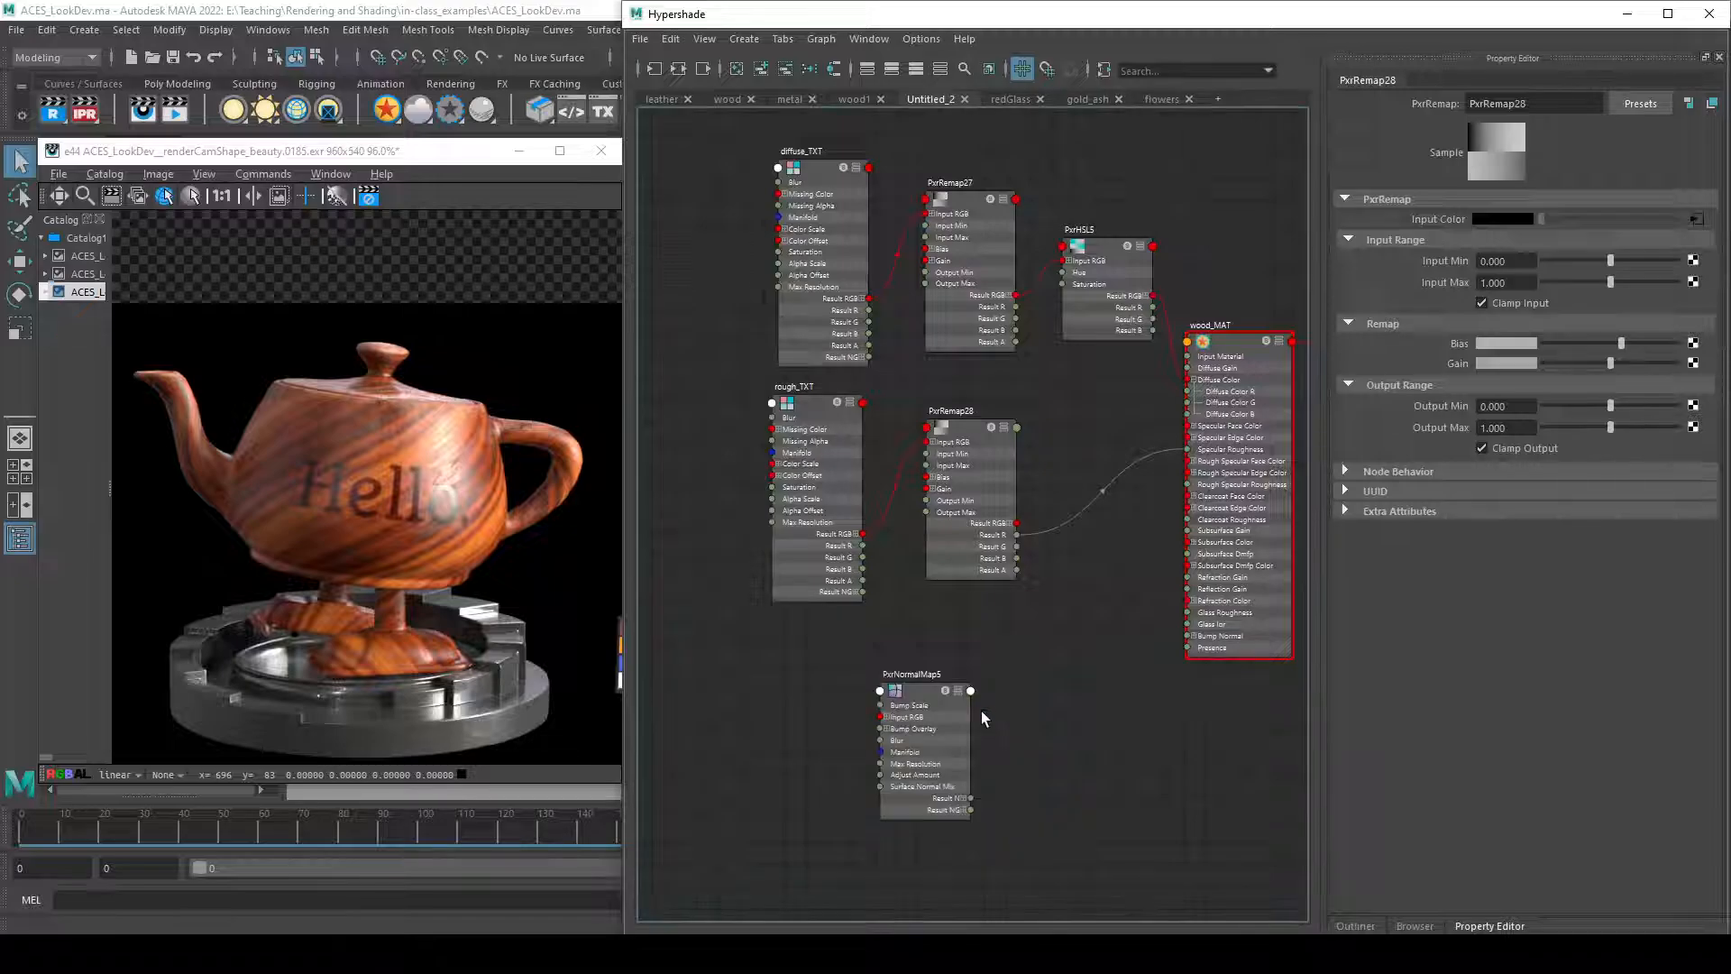
left_click_drag(944, 742, 828, 703)
- Load teapot_medium_lambert3_Normal.1001.png into the PxrNormalMap node and move the node below the roughness PxrRemap
left_click(1700, 263)
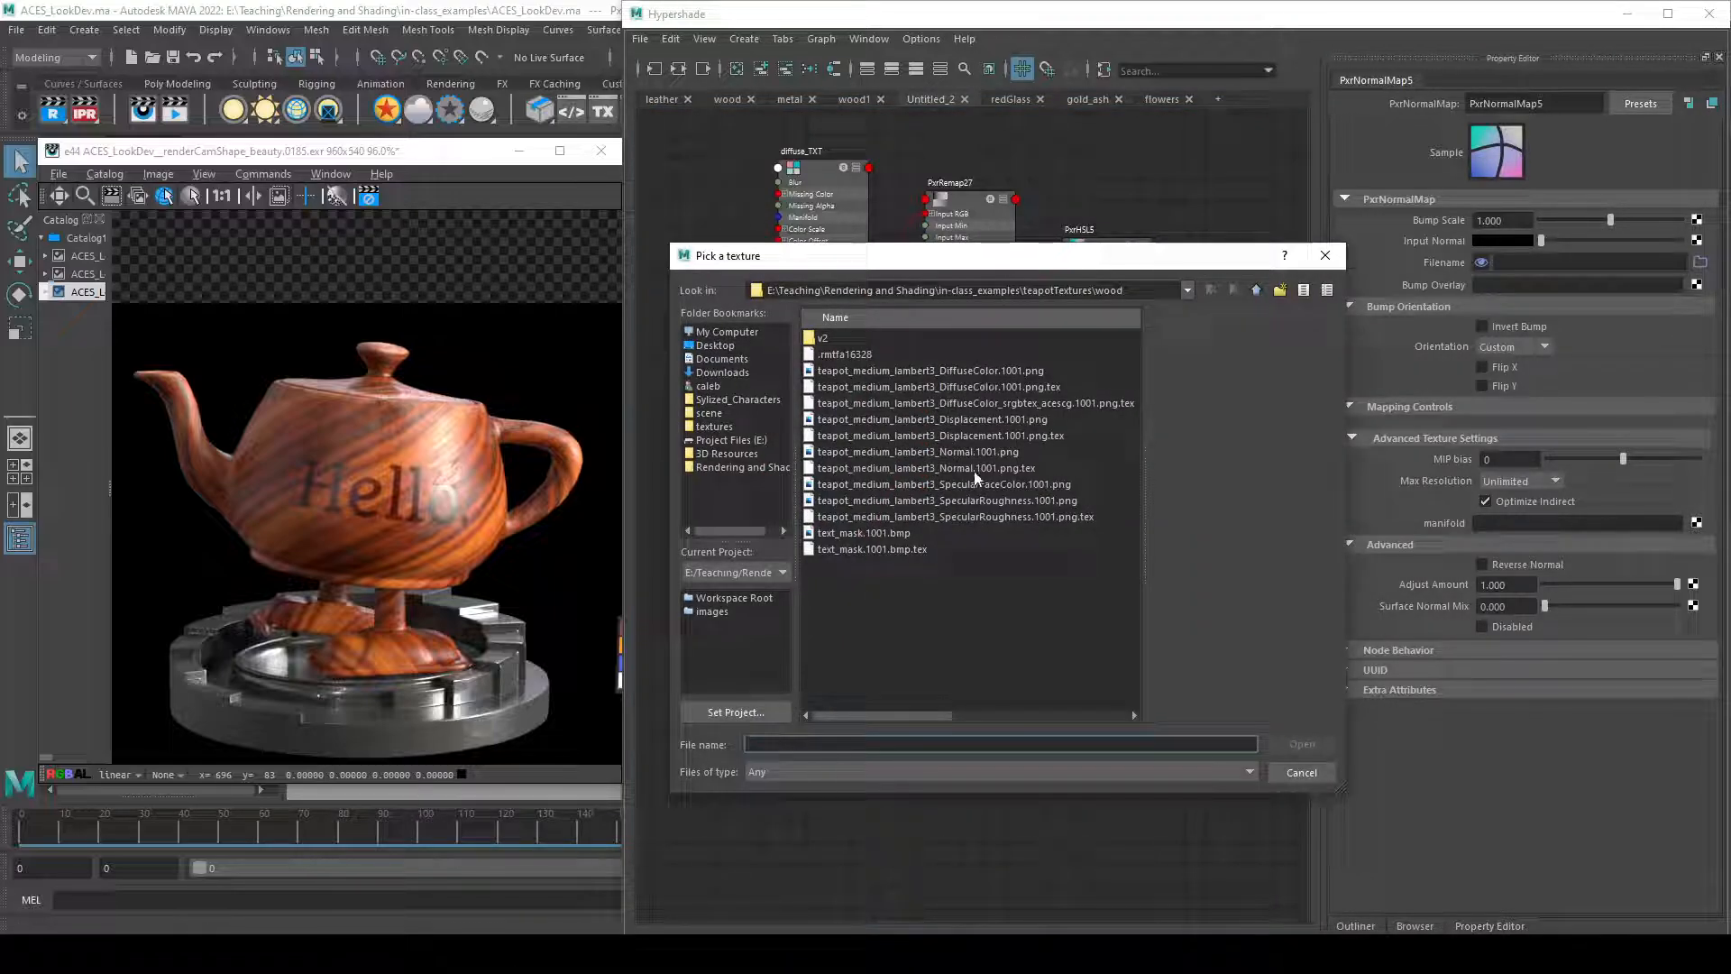
left_click(988, 451)
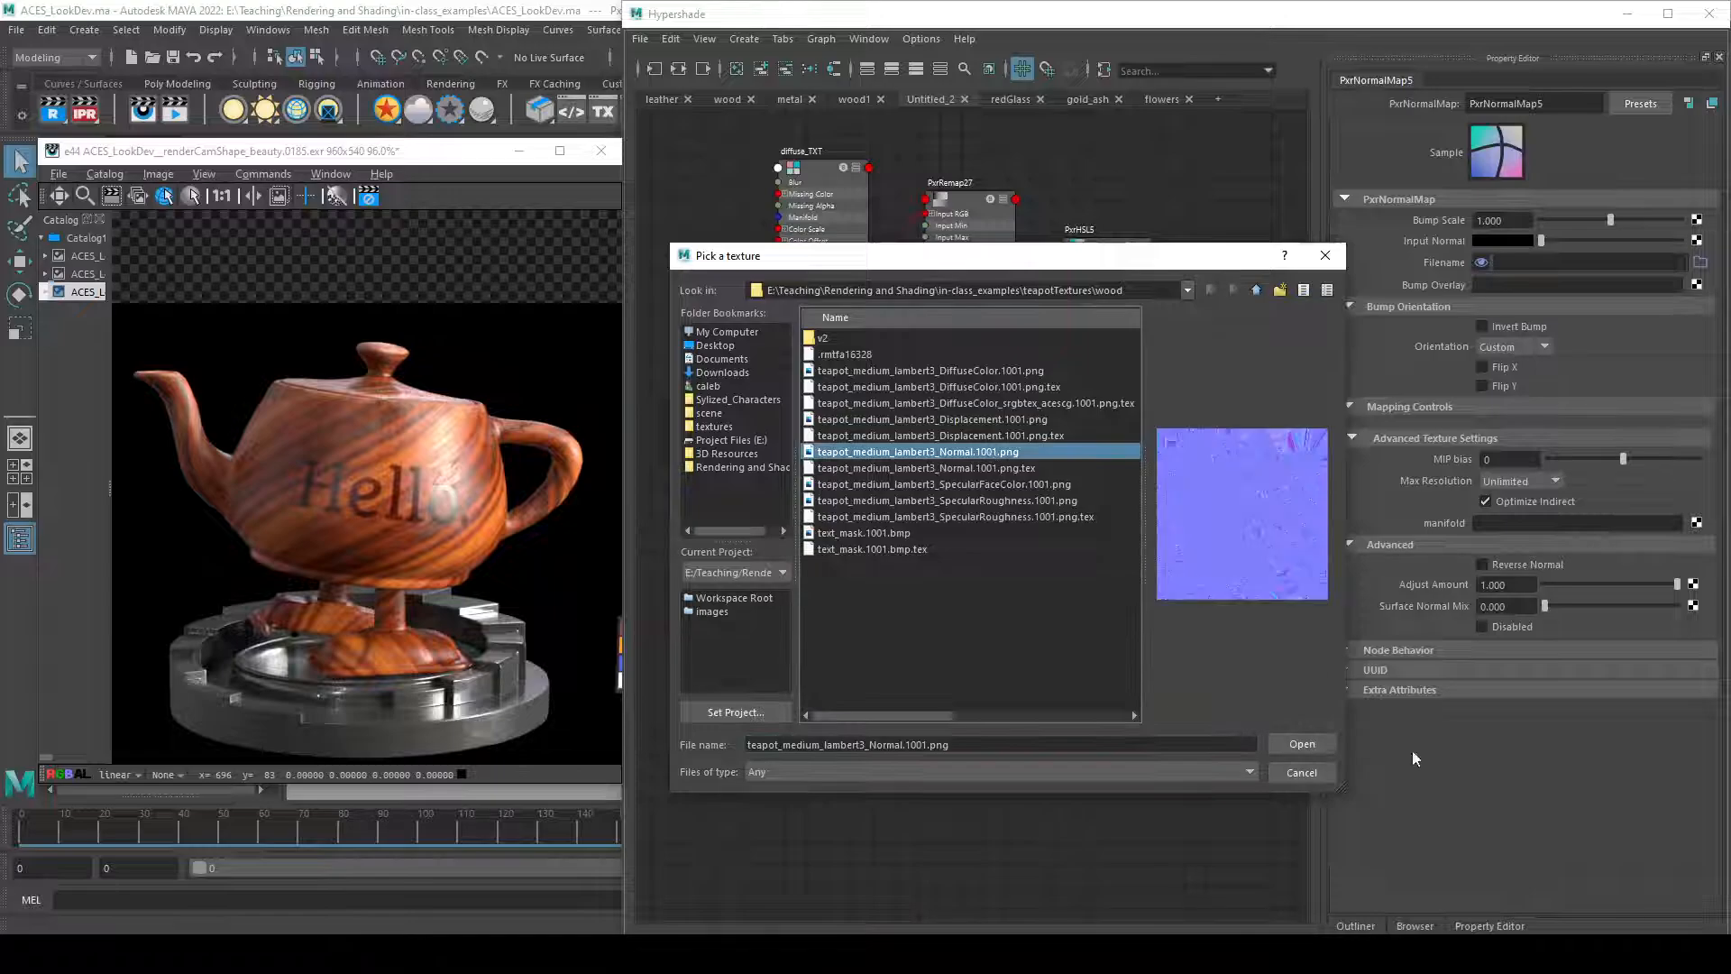
left_click(1302, 743)
left_click_drag(790, 724, 1053, 748)
- Examine the connection types running from the texture nodes through the PxrRemap and PxrHSL nodes into wood_MAT
scroll(1053, 748, "up", 4)
middle_click_drag(1000, 735, 922, 732)
middle_click_drag(1081, 685, 943, 764)
middle_click_drag(961, 615, 1055, 696)
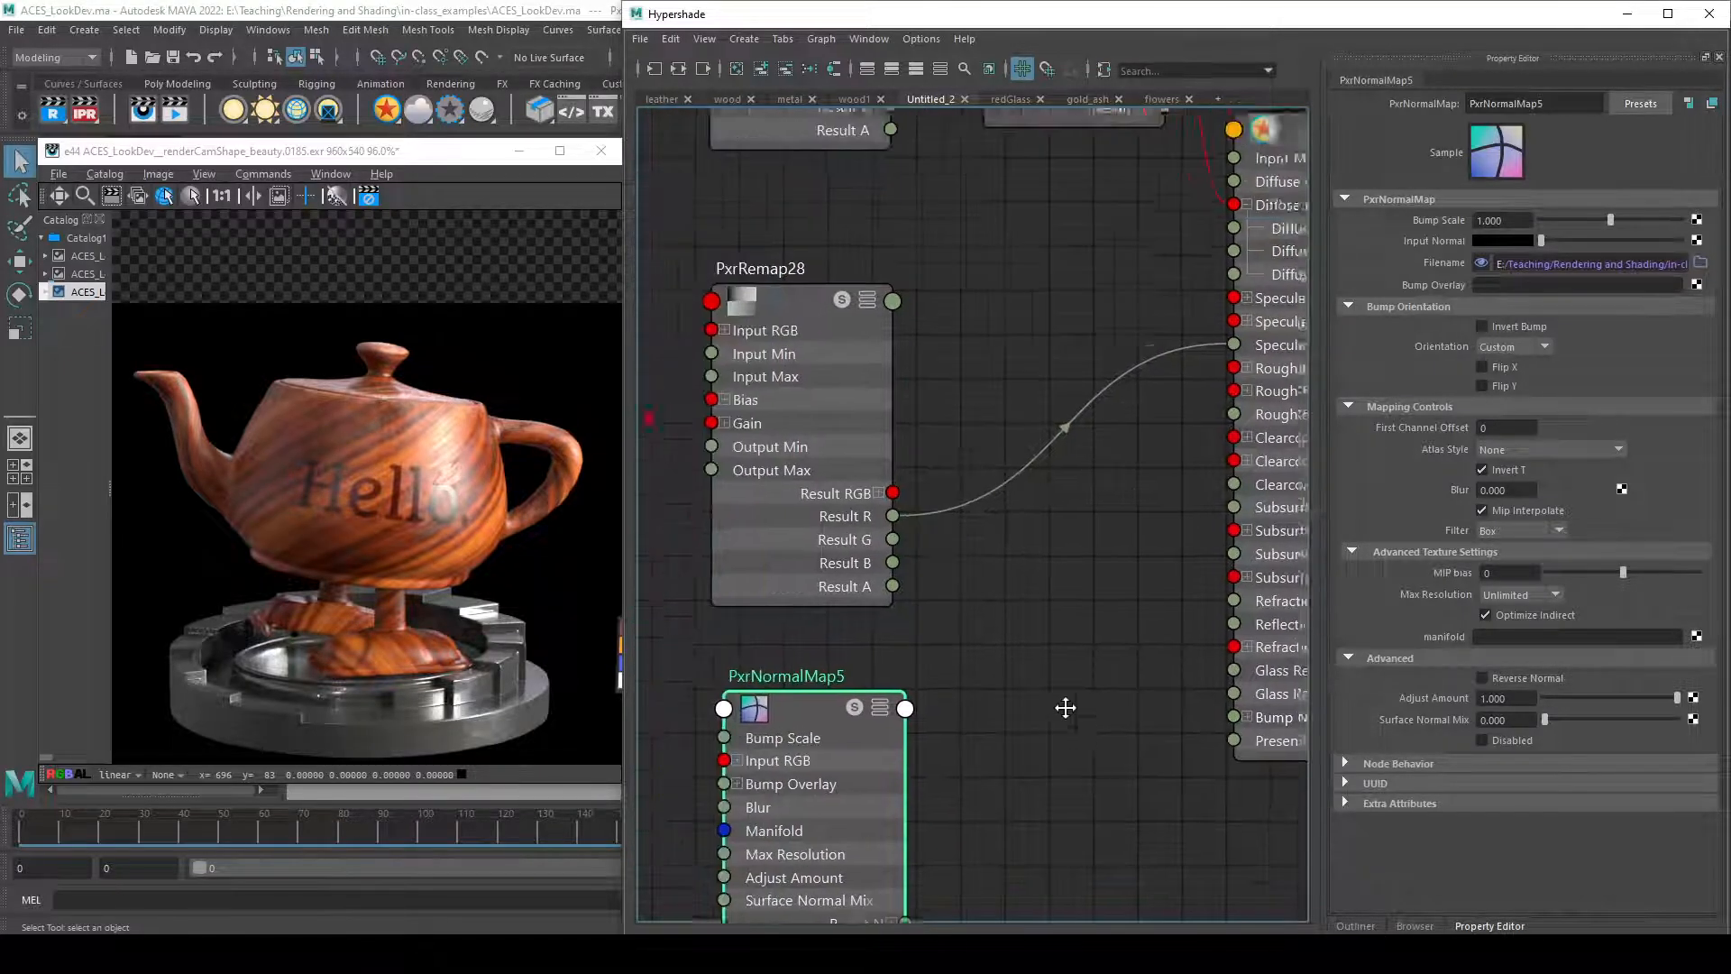
scroll(1046, 685, "down", 4)
scroll(967, 418, "up", 2)
scroll(861, 424, "up", 1)
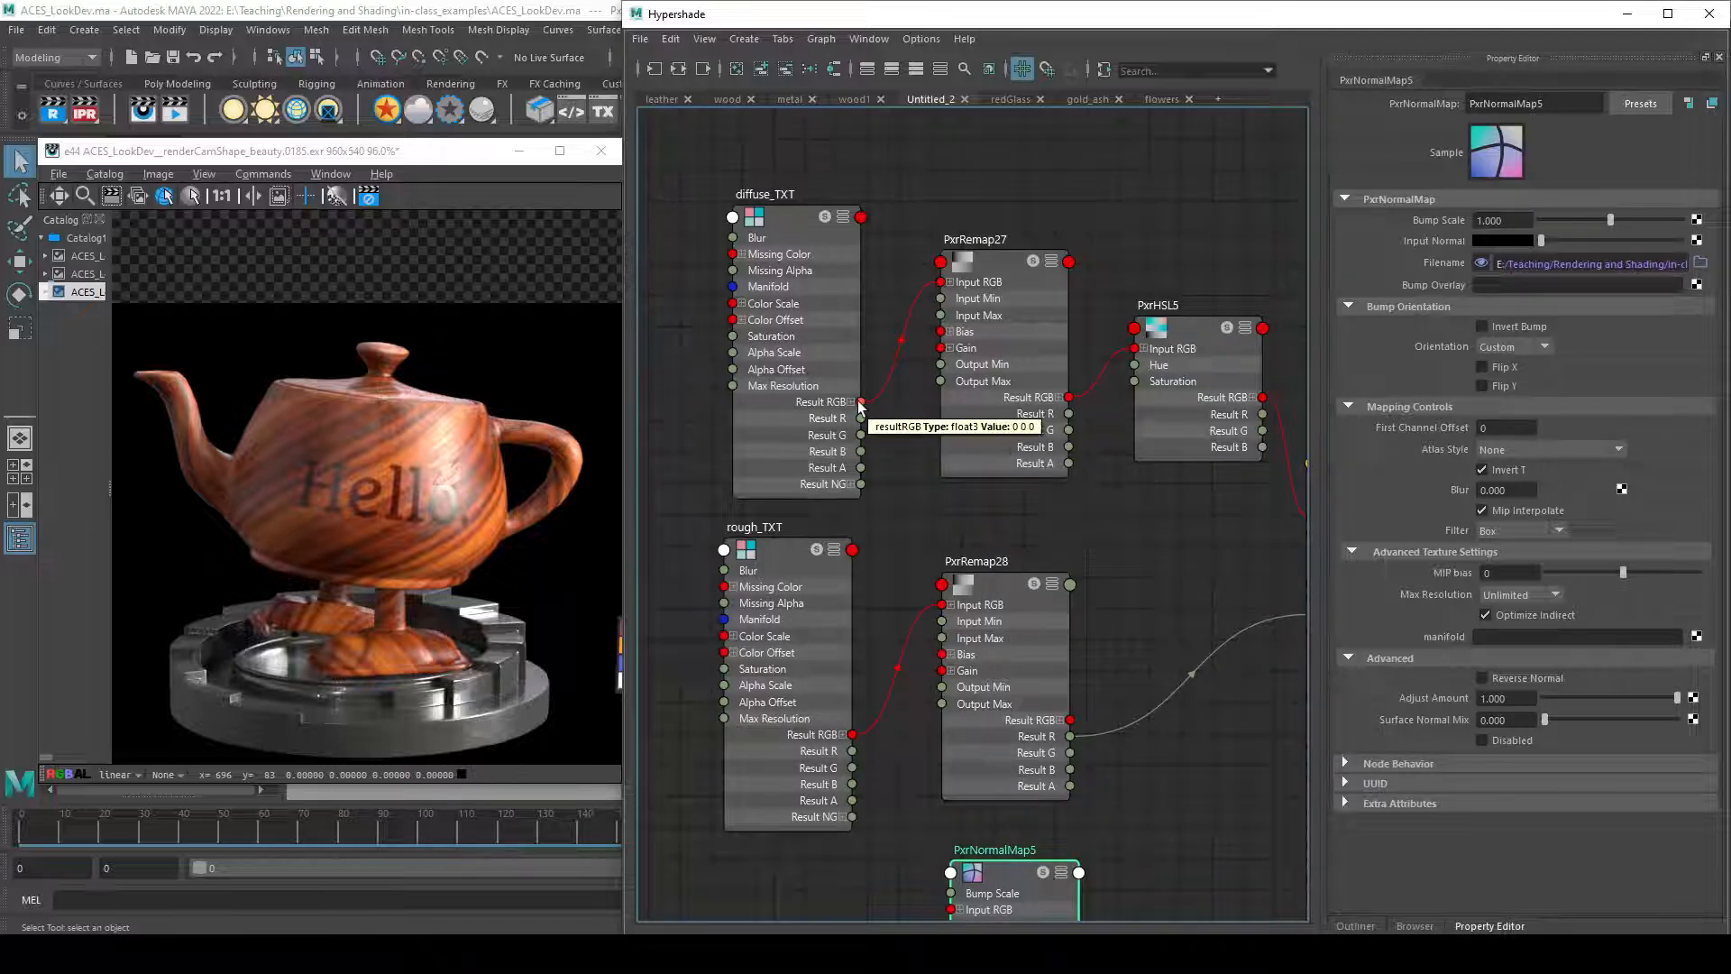
scroll(870, 452, "up", 1)
middle_click_drag(917, 482, 925, 602, "alt")
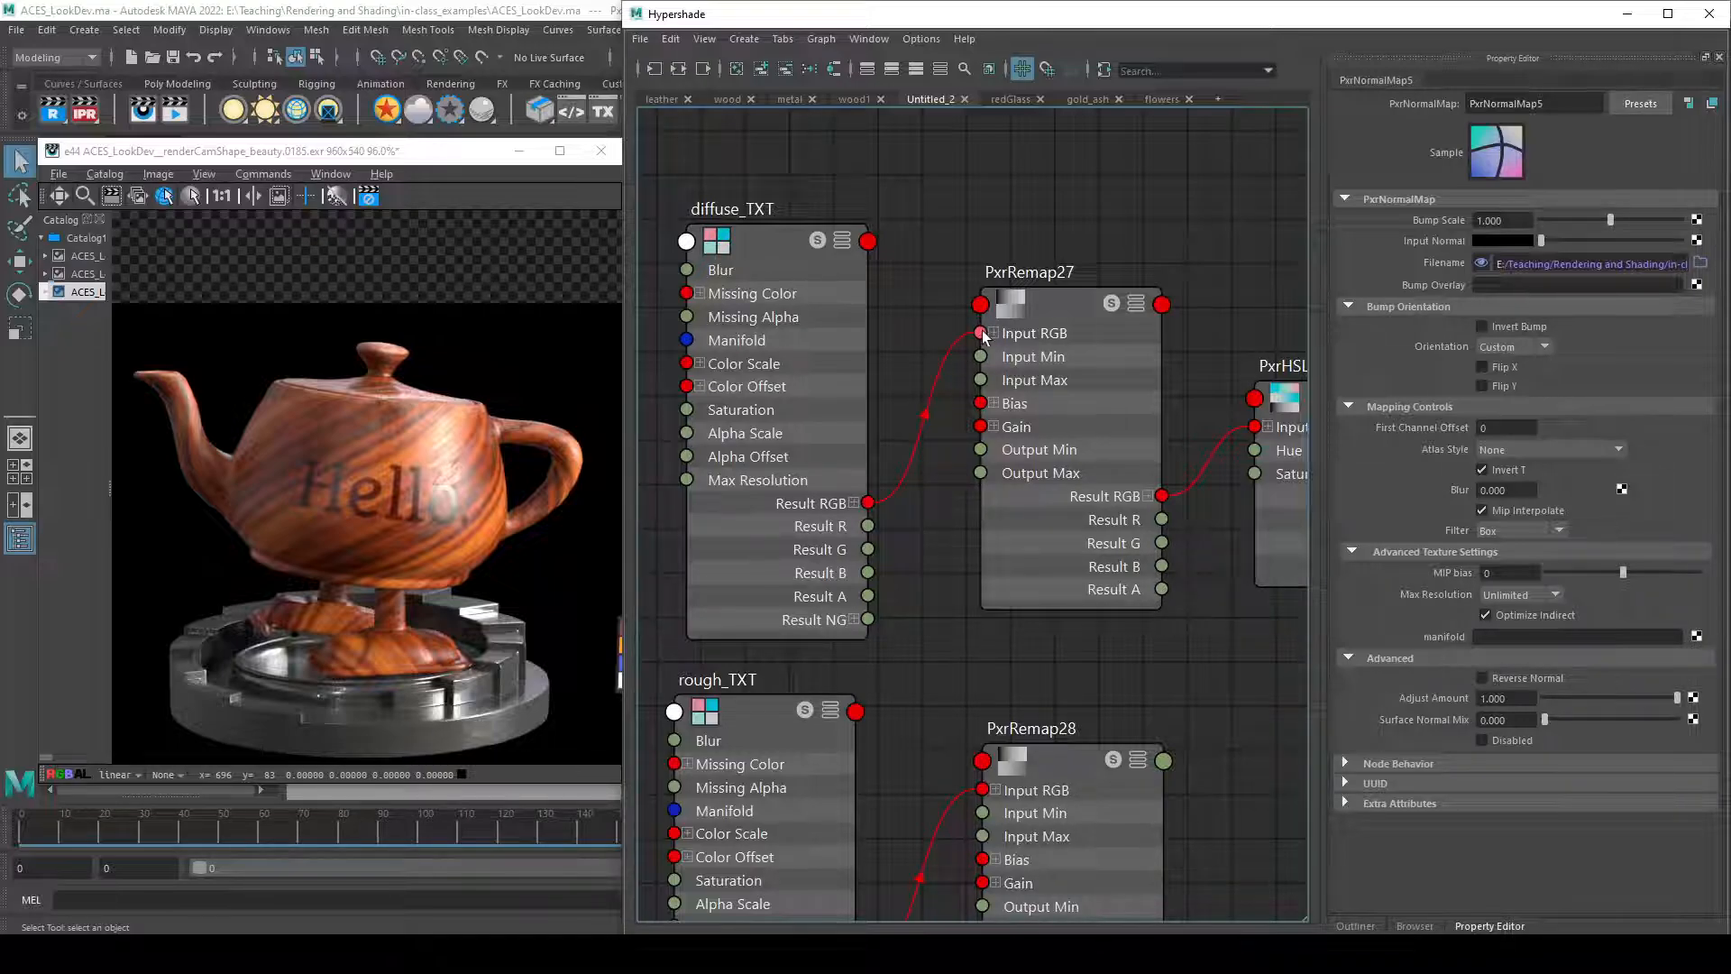
middle_click_drag(1195, 596, 1129, 320, "alt")
middle_click_drag(1201, 487, 769, 617, "alt")
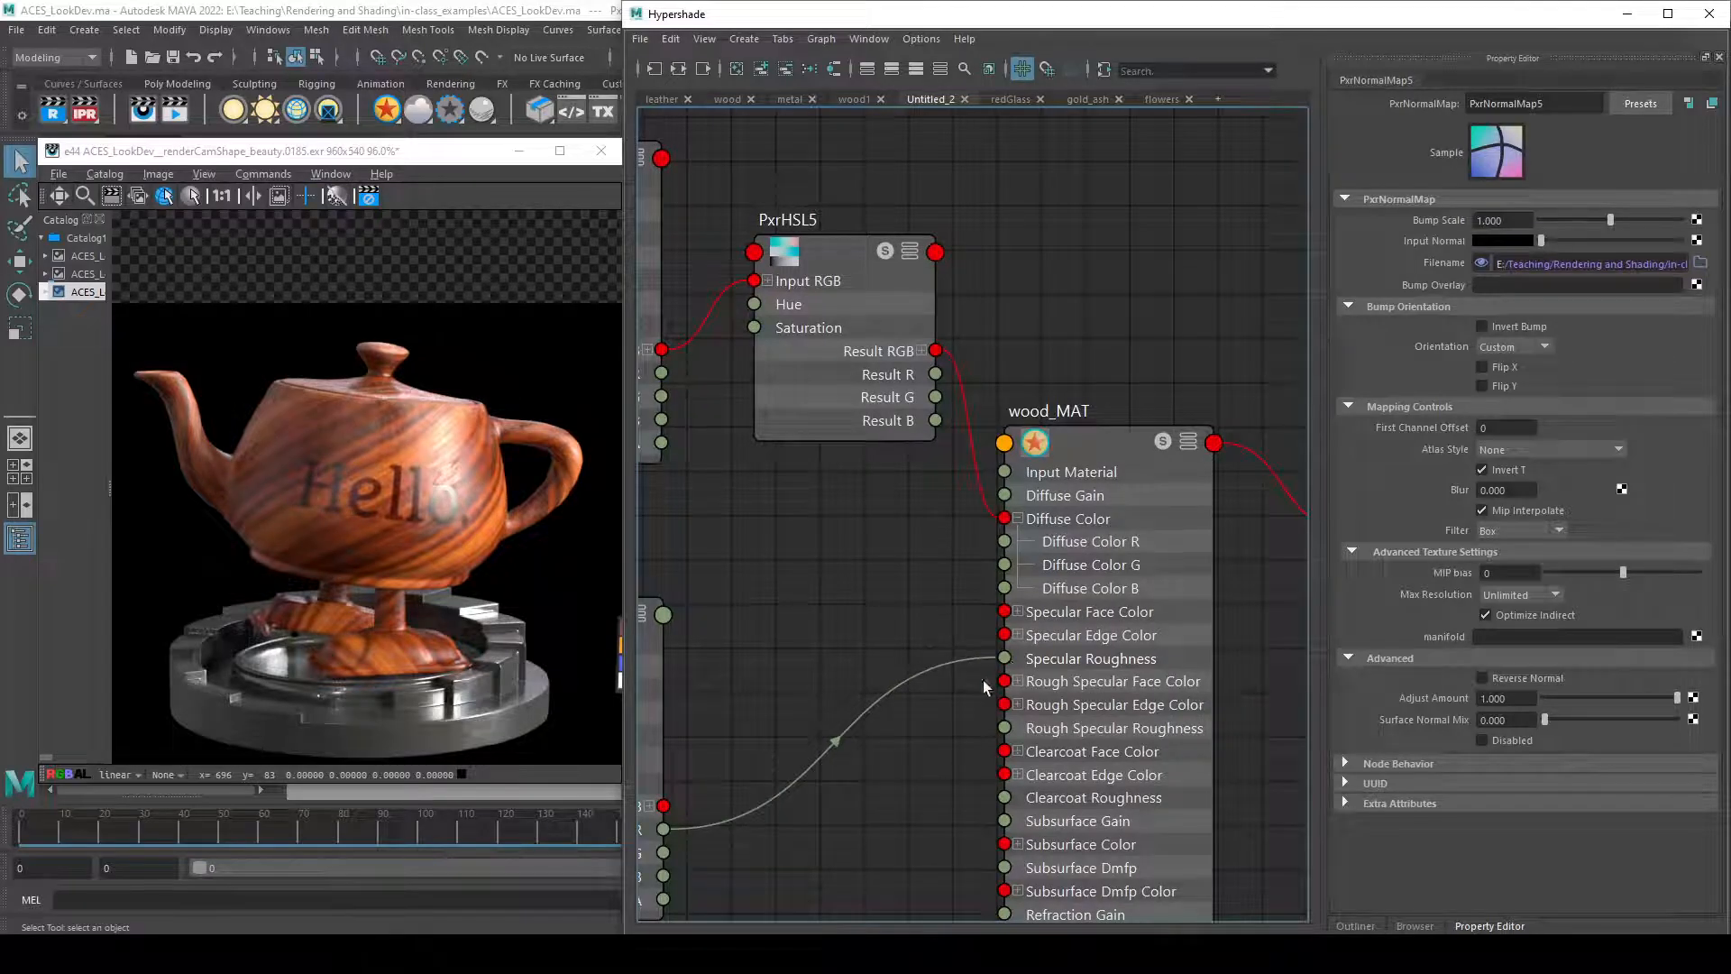
mouse_move(985, 657)
left_mouse_down()
mouse_move(664, 829)
mouse_move(987, 645)
mouse_move(1001, 659)
left_mouse_up()
middle_click_drag(946, 725, 1151, 562, "alt")
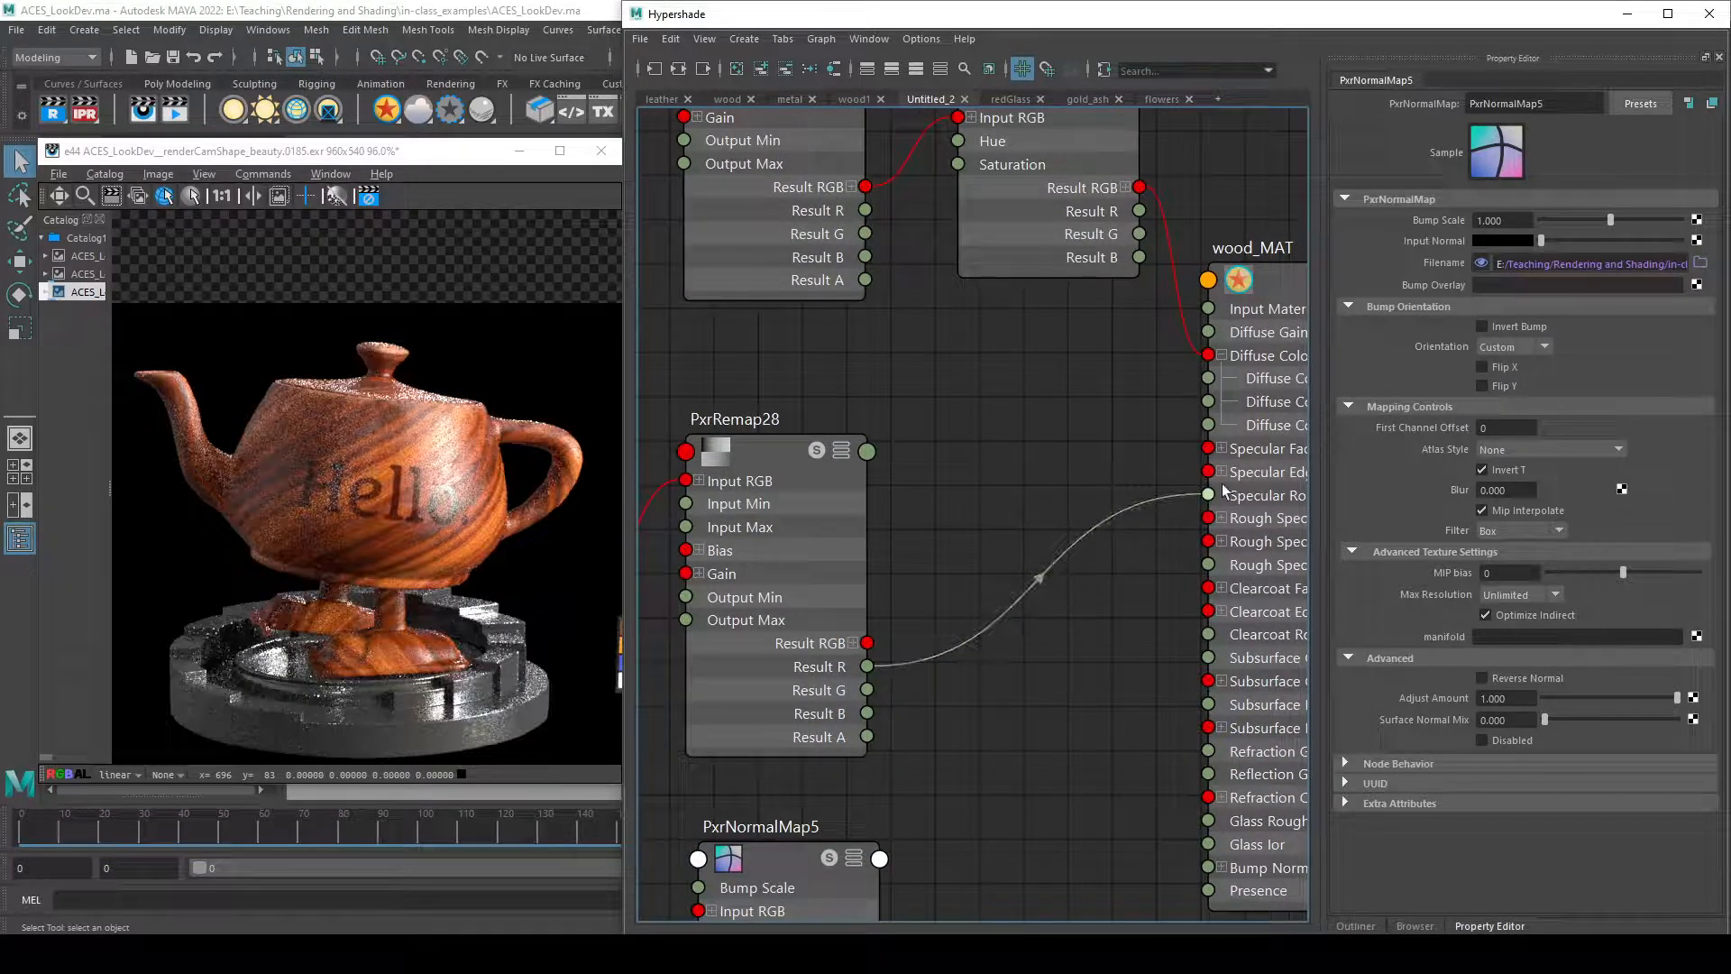
middle_click_drag(939, 773, 1197, 496, "alt")
scroll(1104, 663, "down", 2)
- Connect the PxrNormalMap's Result N output to wood_MAT's Bump Normal input
middle_click_drag(1188, 729, 1025, 657, "alt")
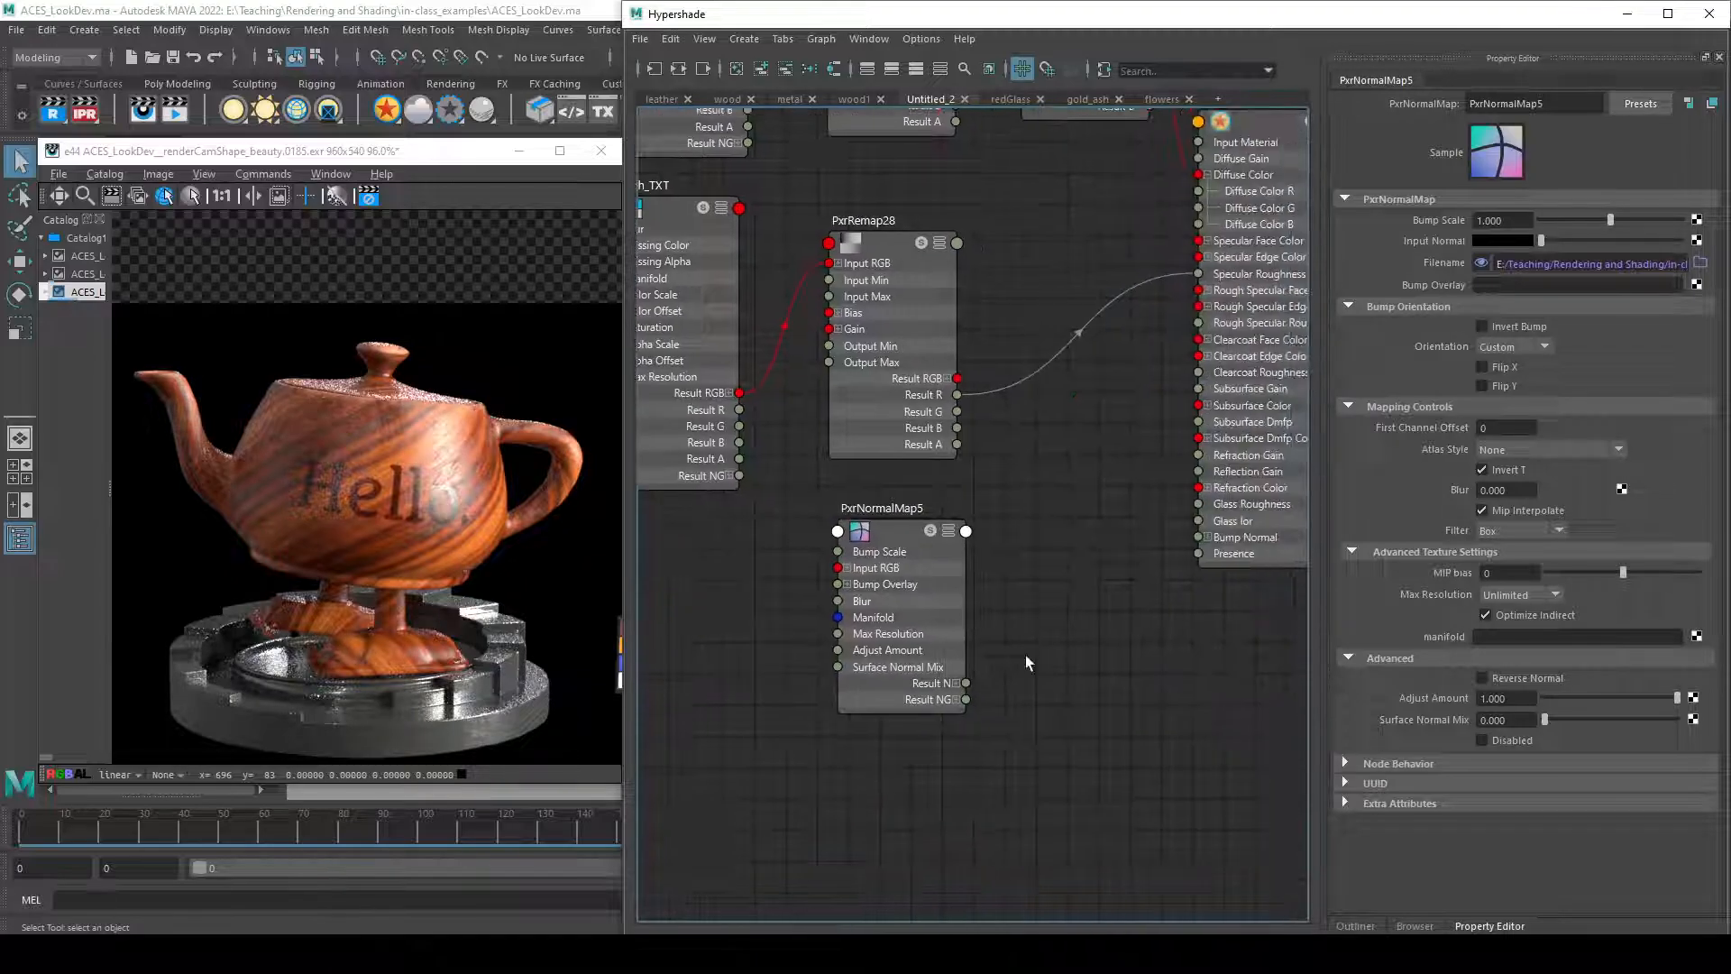
scroll(1026, 656, "up", 4)
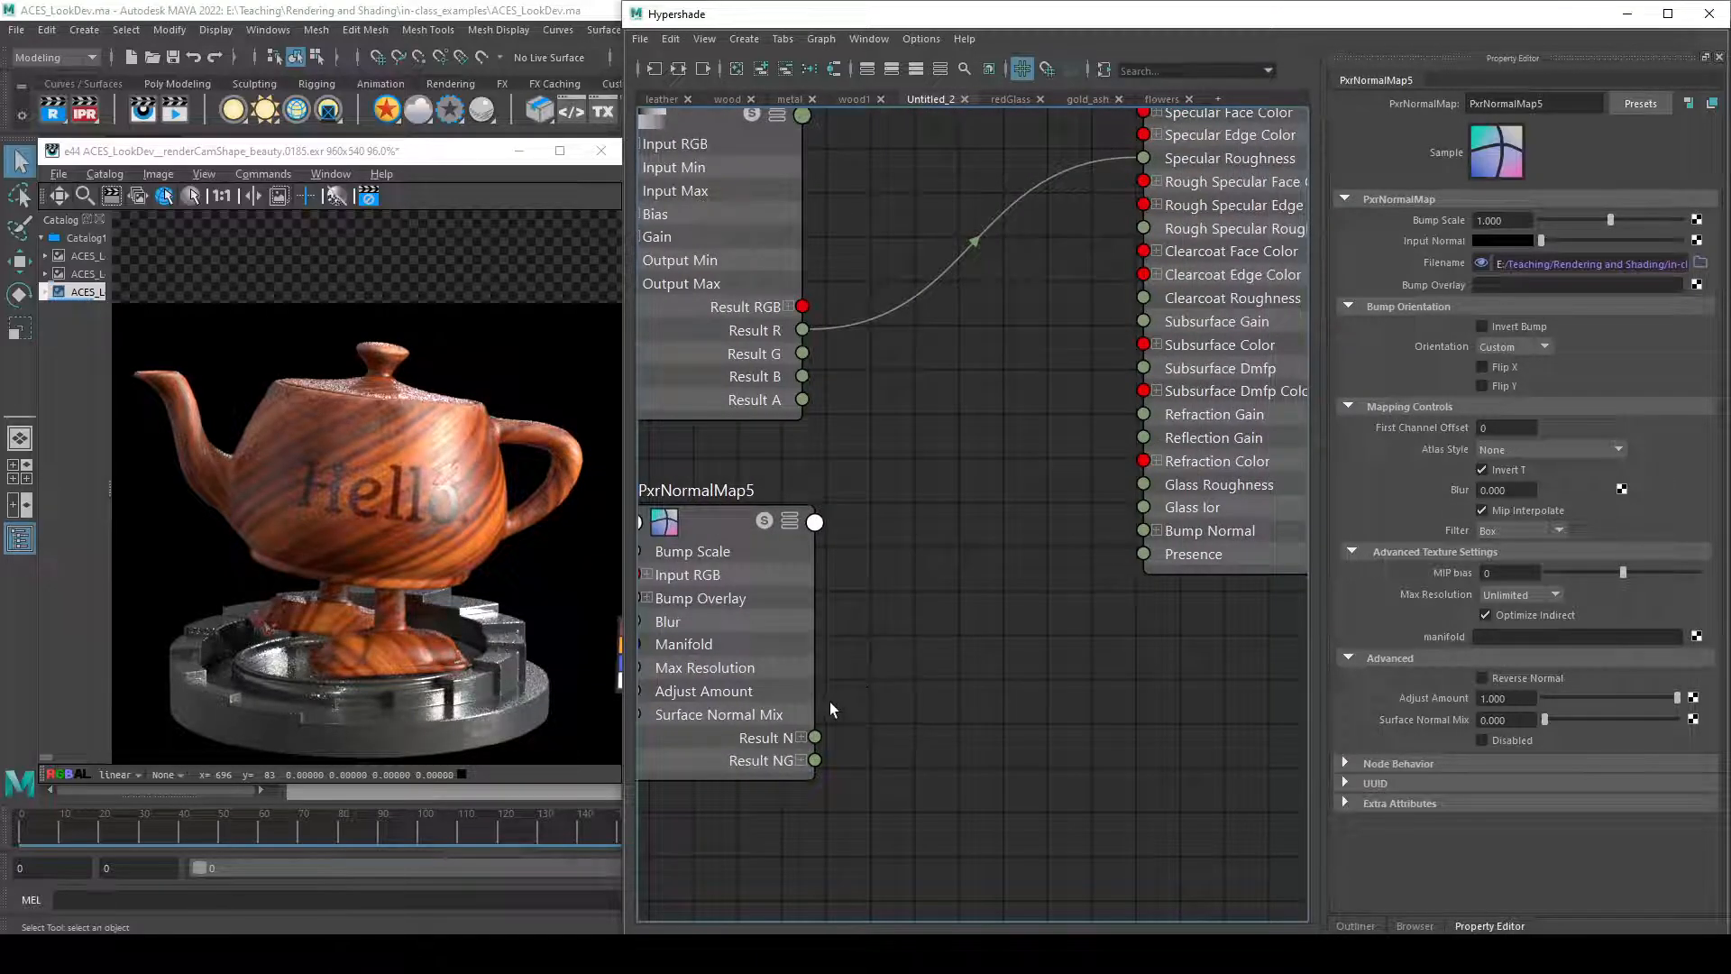
left_click_drag(816, 760, 1141, 530)
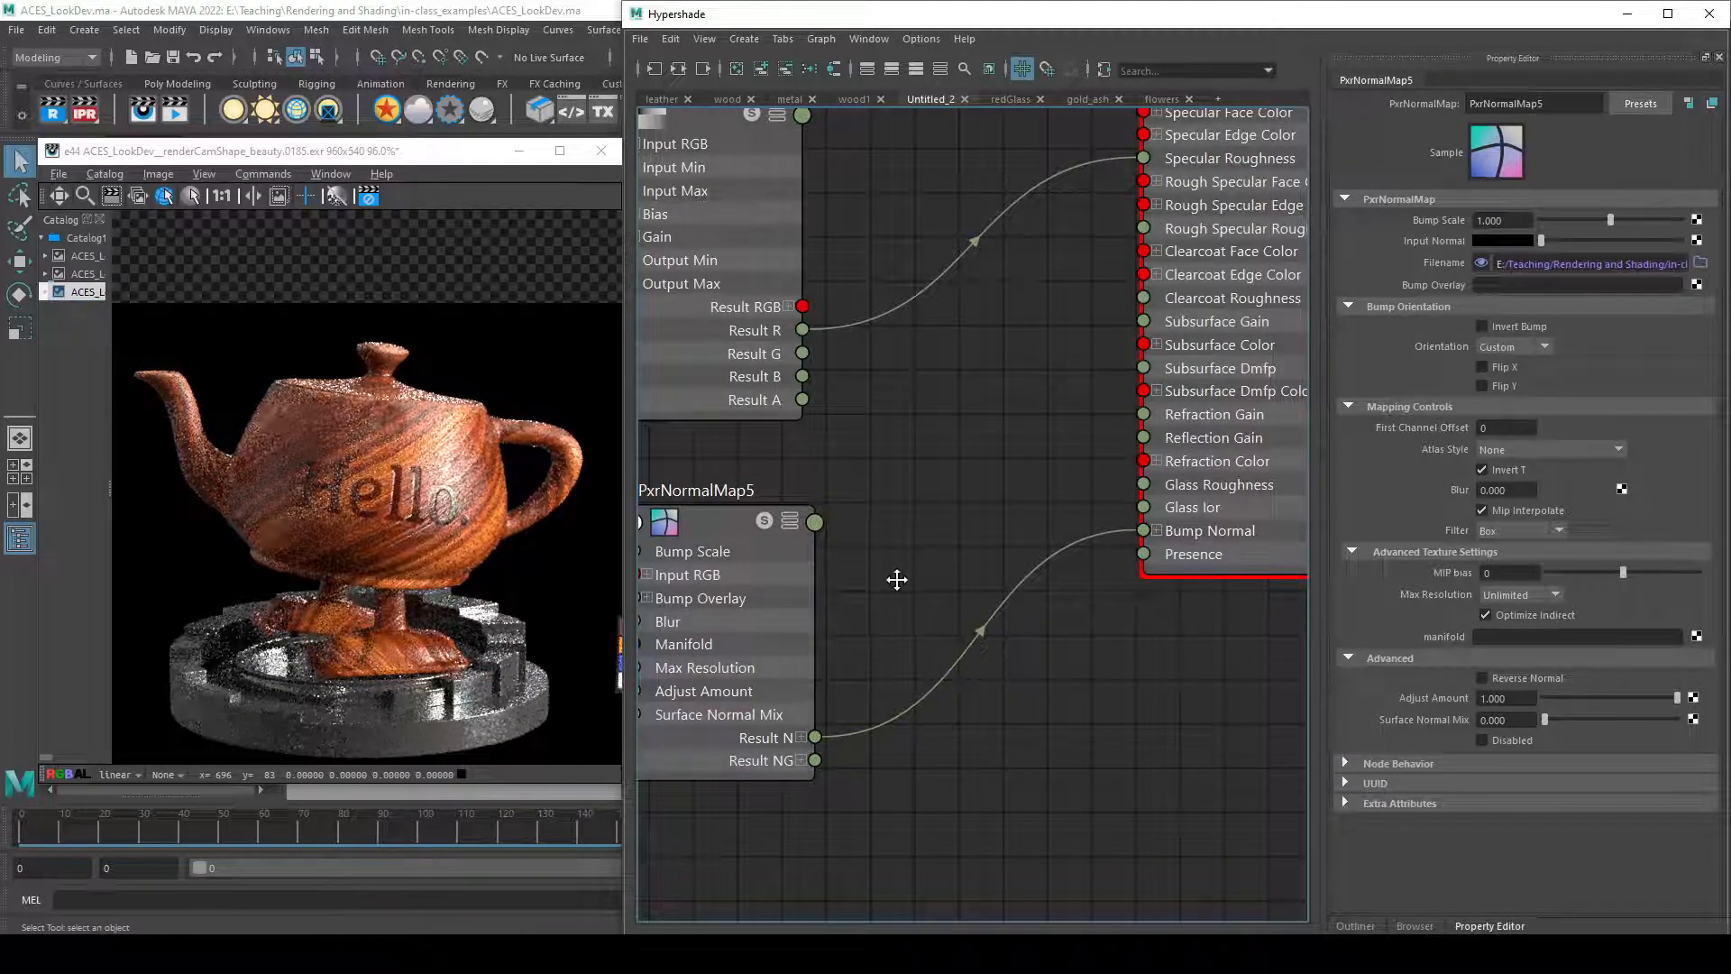
middle_click_drag(896, 579, 970, 573, "alt")
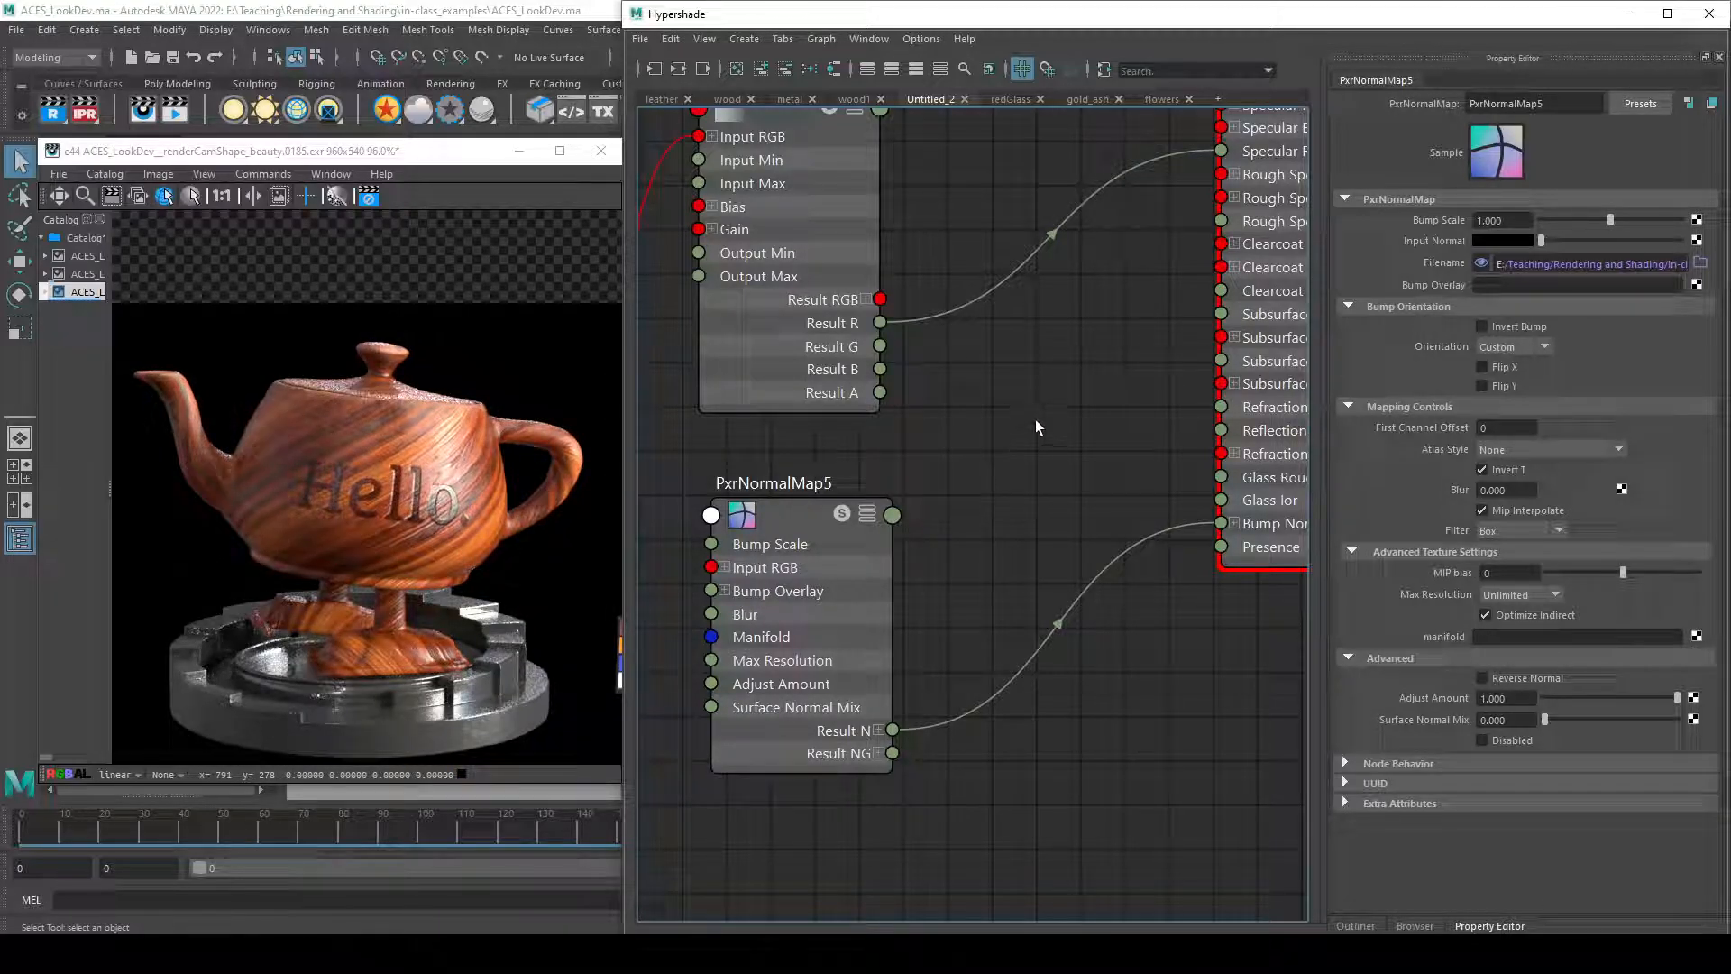
- Remove the incoming connections to wood_MAT's Specular Roughness and Diffuse Color
middle_click_drag(1051, 397, 1012, 586, "alt")
middle_click_drag(1140, 355, 1046, 506, "alt")
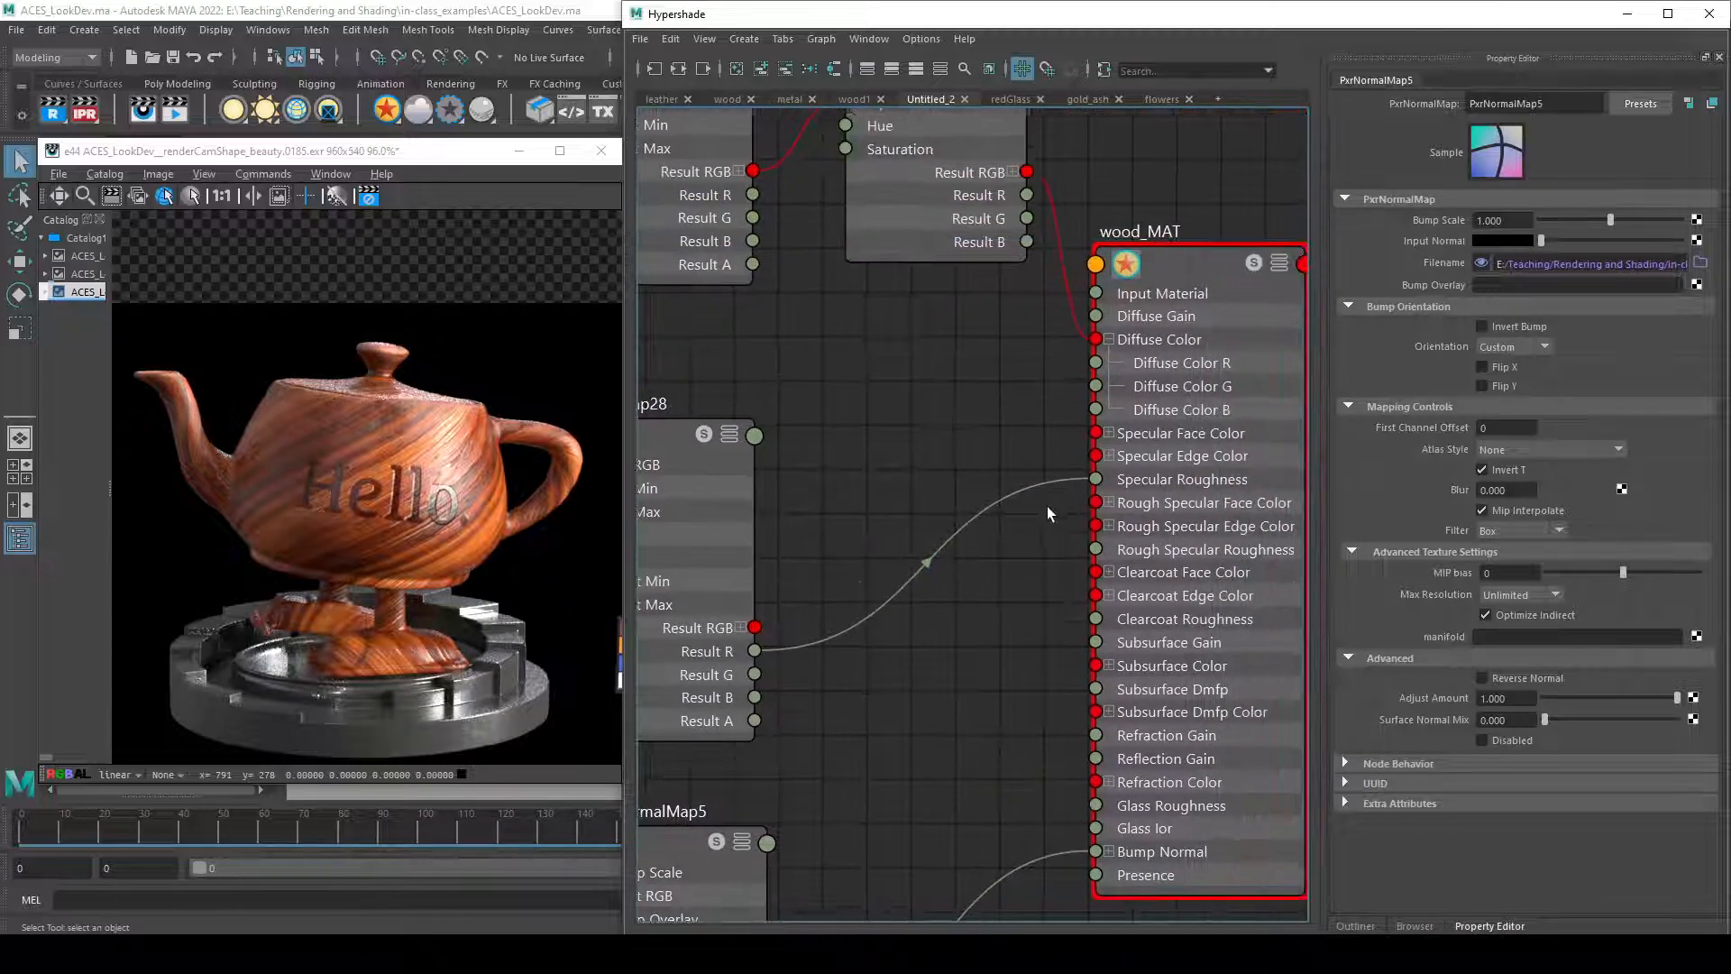
left_click(1073, 475)
key("Delete")
left_click(1081, 338)
key("Delete")
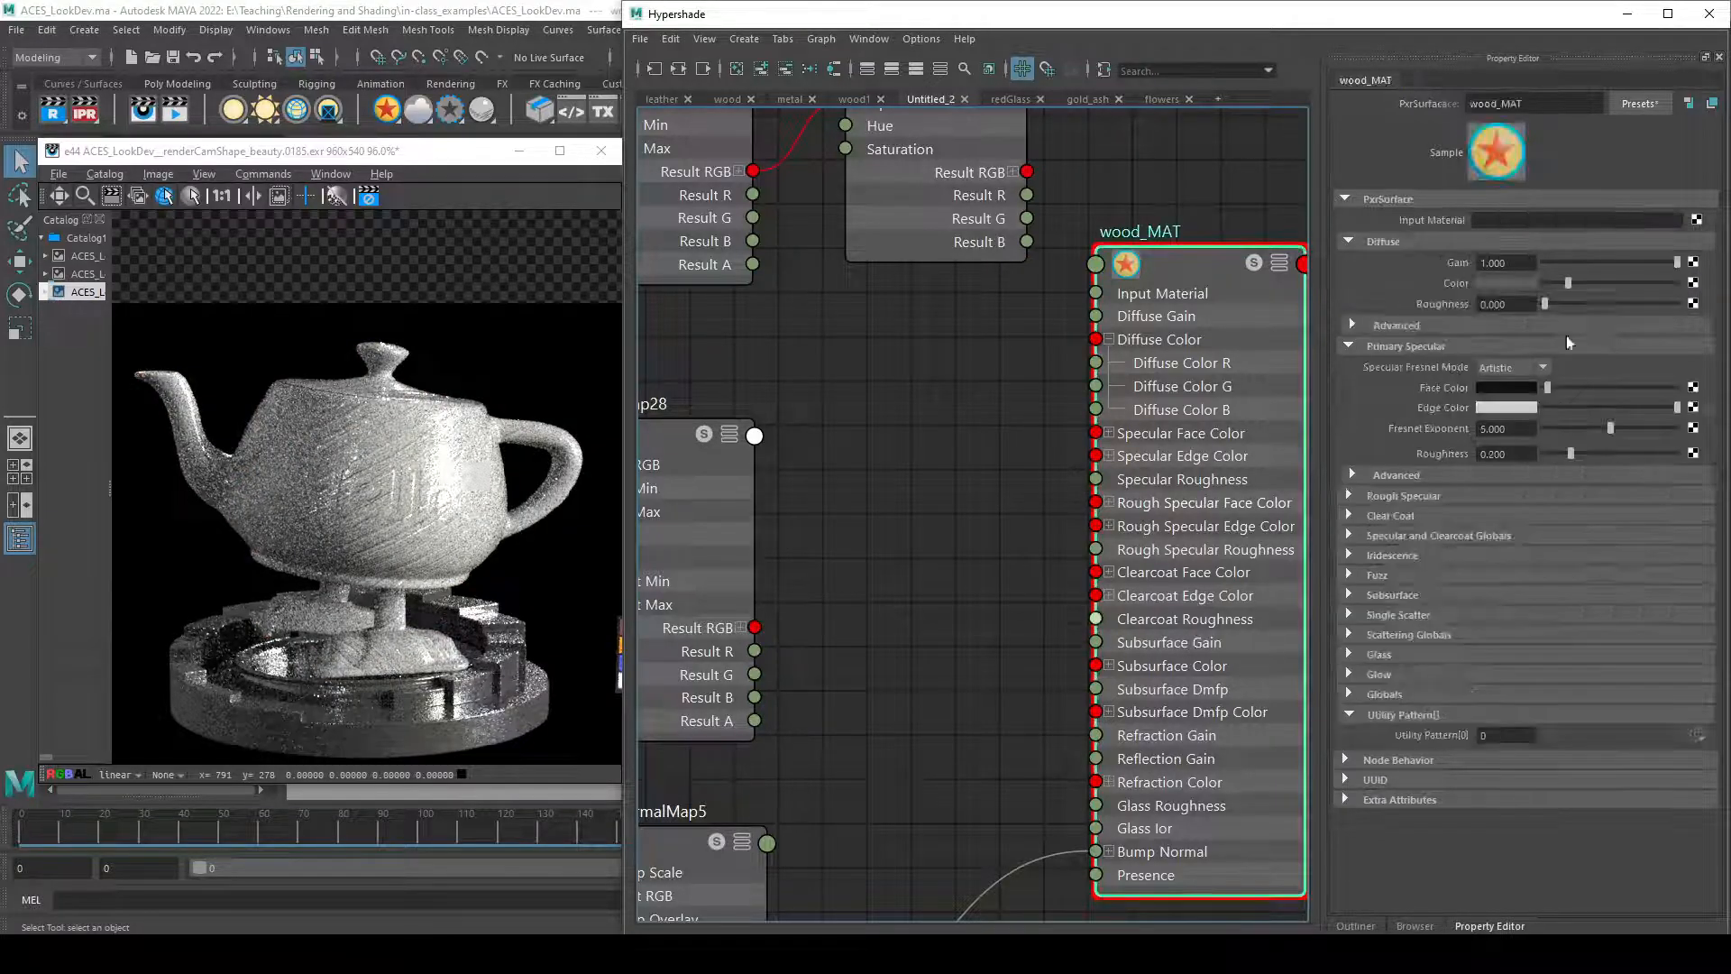
- Set wood_MAT's Diffuse Color to black and its primary specular Roughness to about 0.434
left_click(1545, 279)
left_click_drag(1570, 453, 1601, 453)
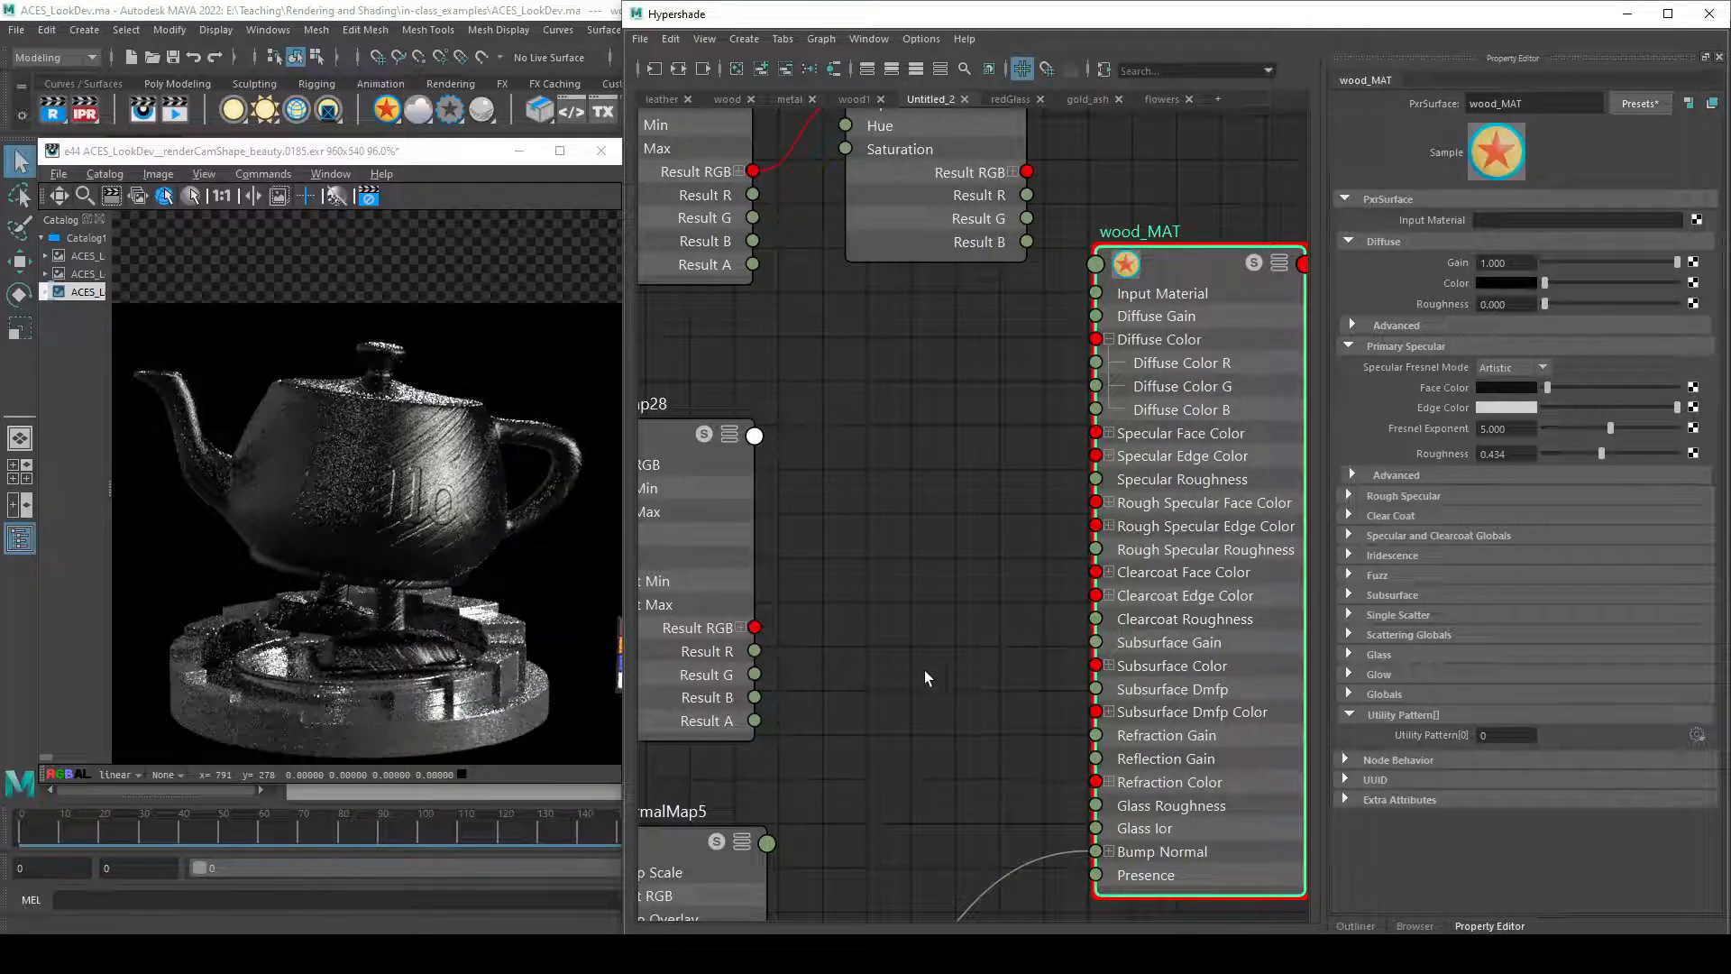
- Inspect the teapot render's engraved lettering up close and display PxrNormalMap5's Bump Orientation settings
scroll(478, 516, "up", 2)
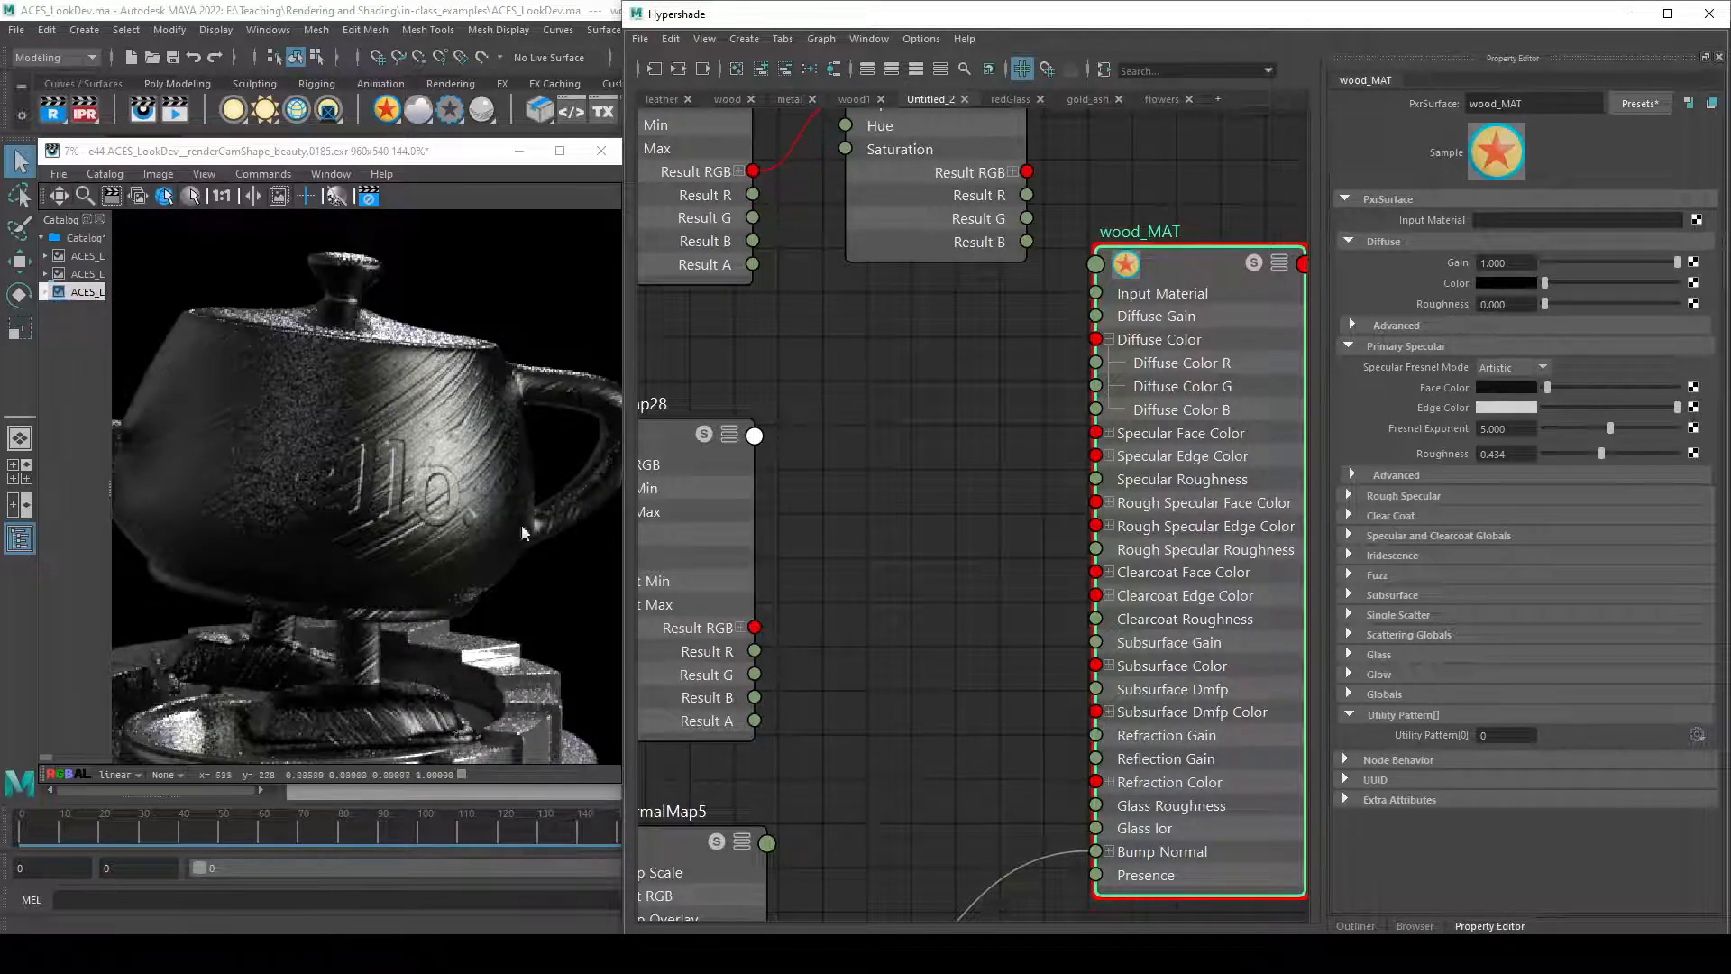
middle_click_drag(887, 769, 982, 612, "alt")
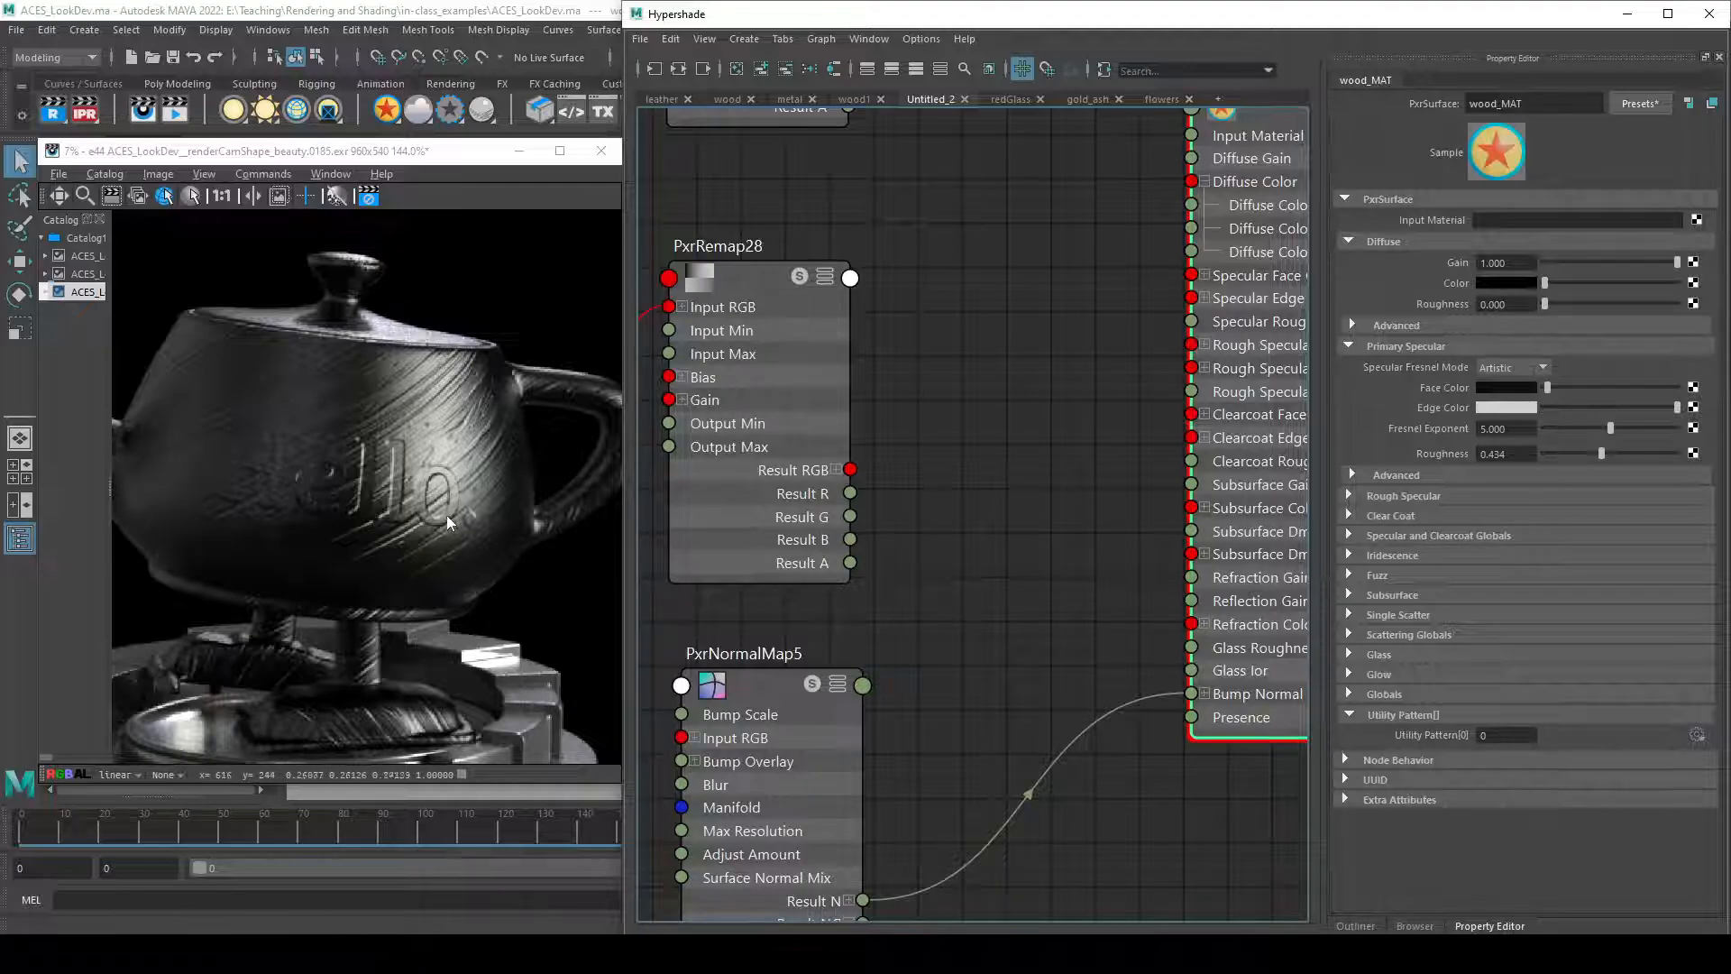
left_click(765, 777)
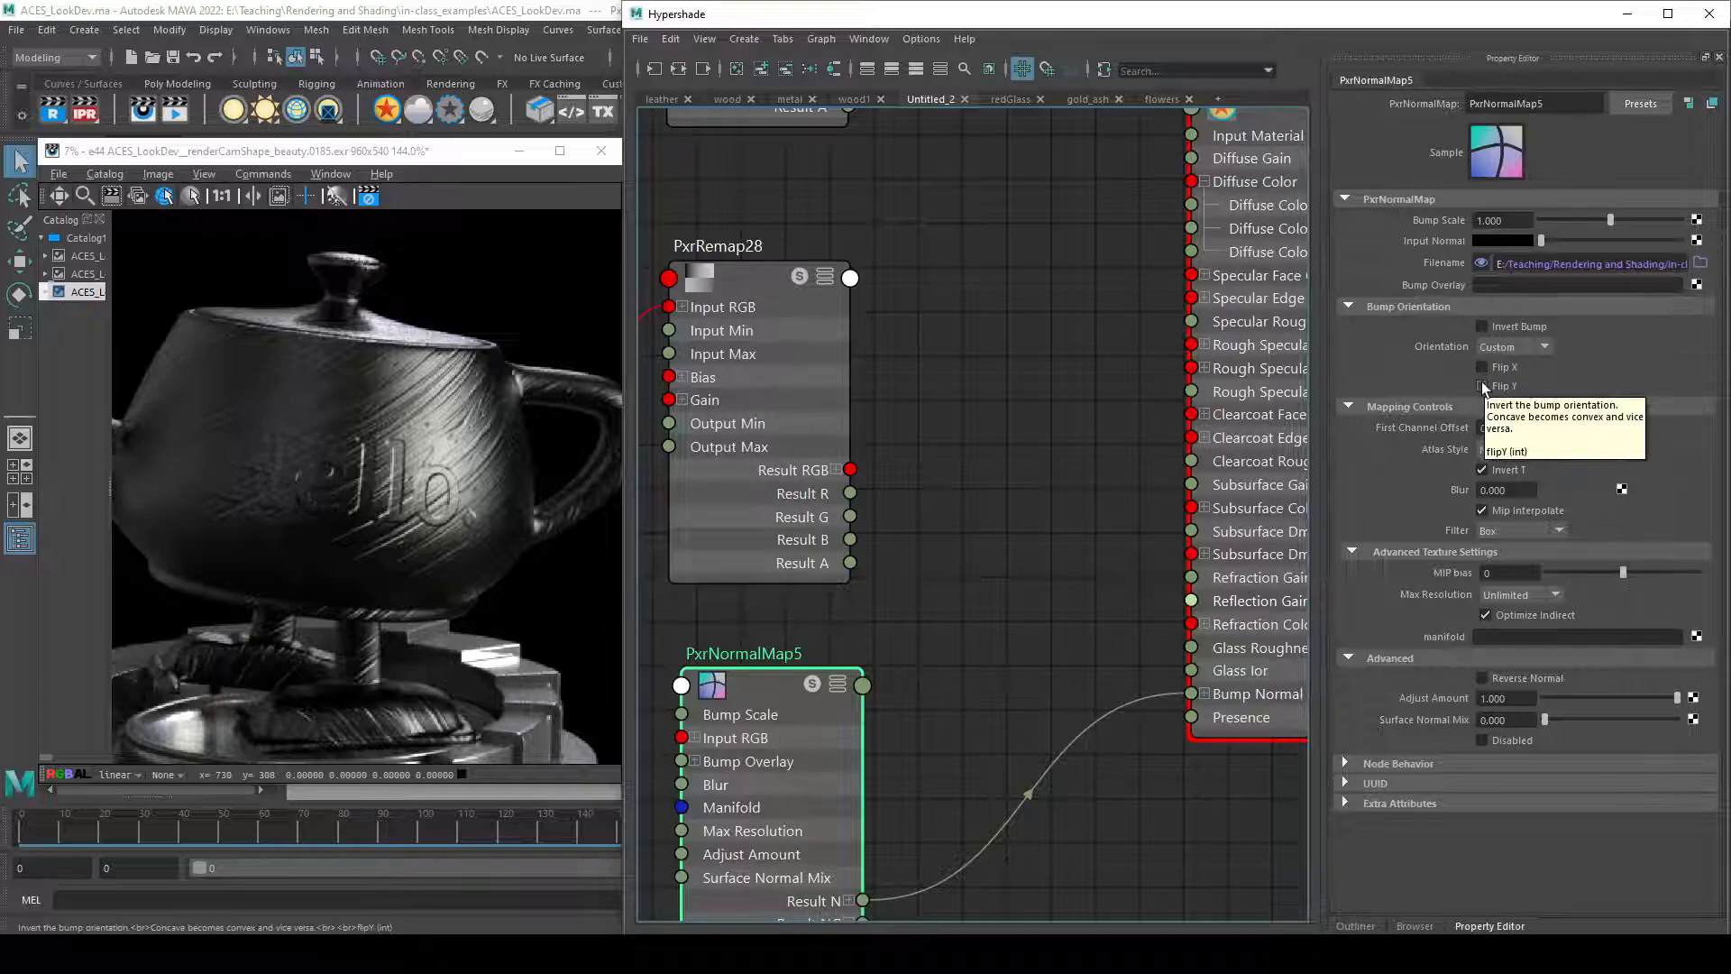
middle_click_drag(1001, 641, 1021, 536, "alt")
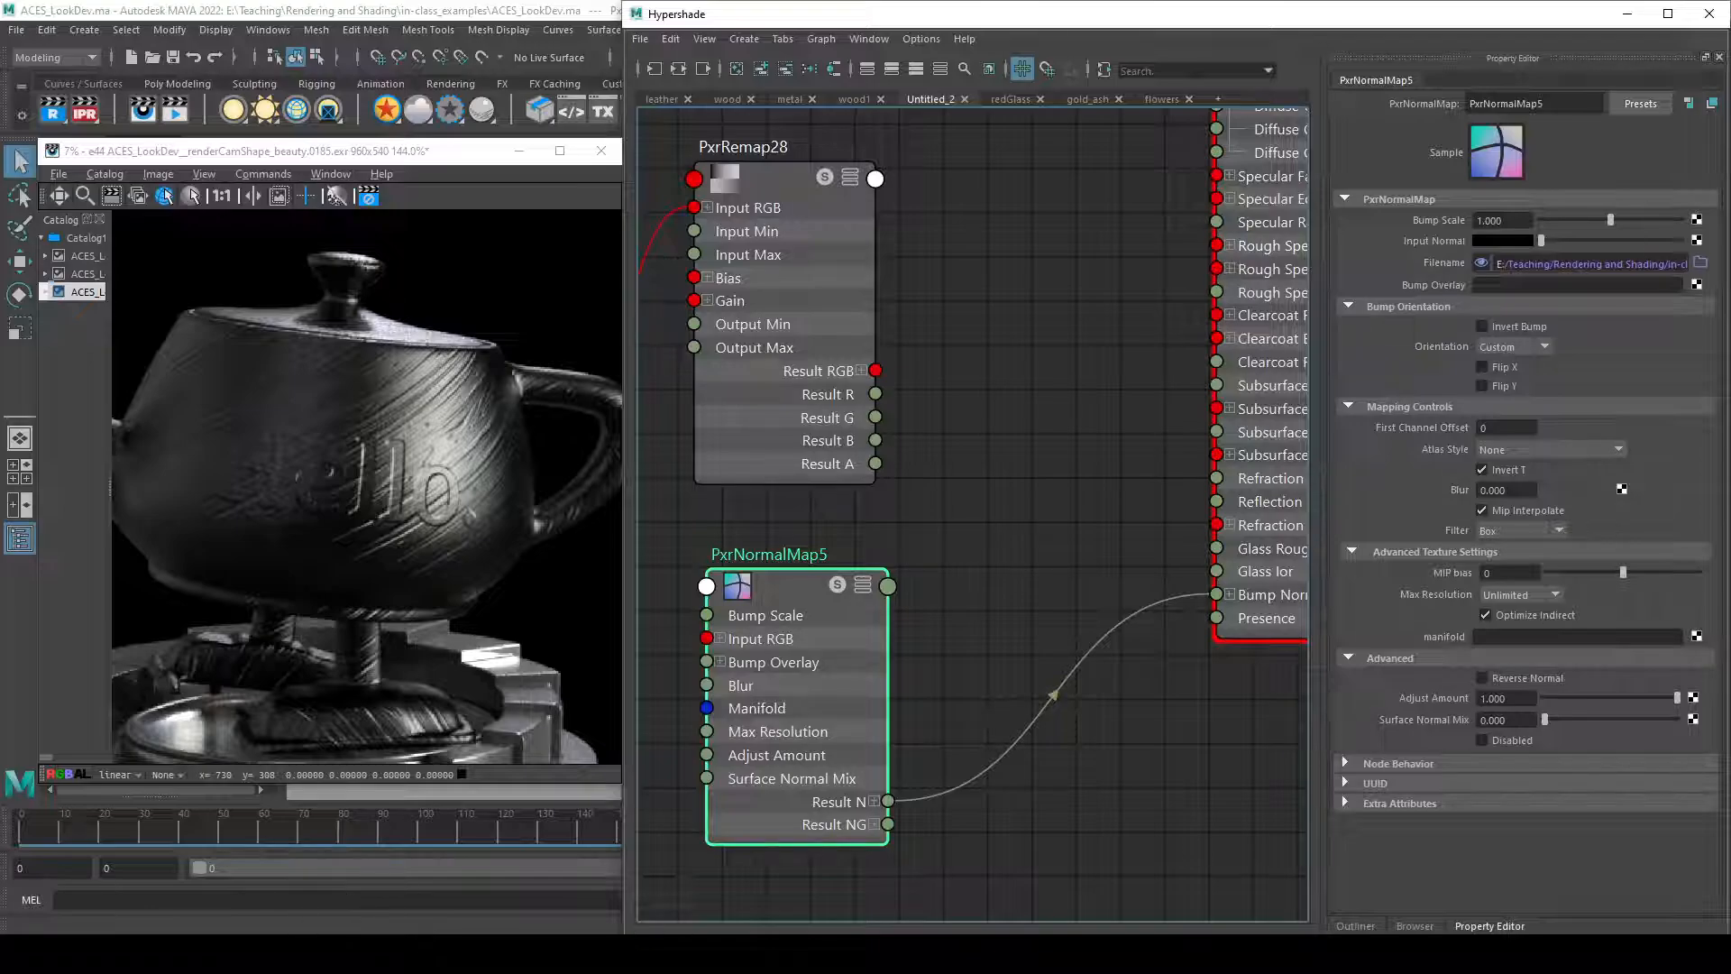
- Examine the grain detail in teapot_medium_lambert3_Normal.1001.png from the wood textures folder, closing the image and folder when done
key("alt+Tab")
double_click(916, 591)
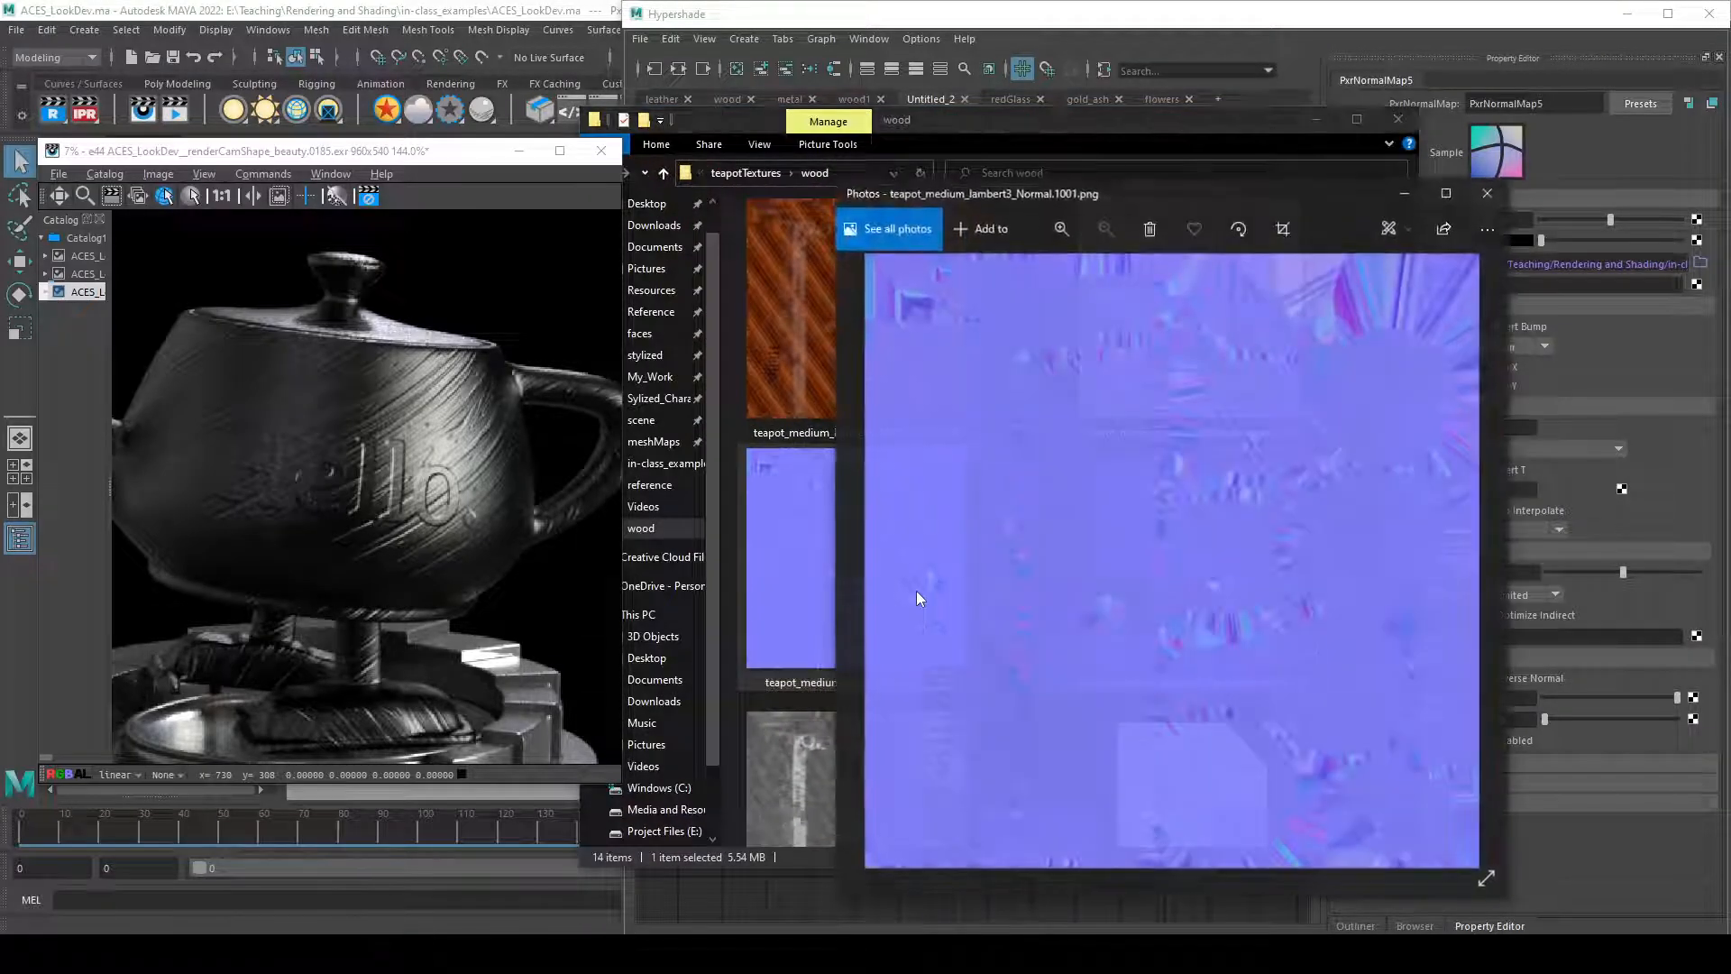
scroll(1116, 559, "up", 3)
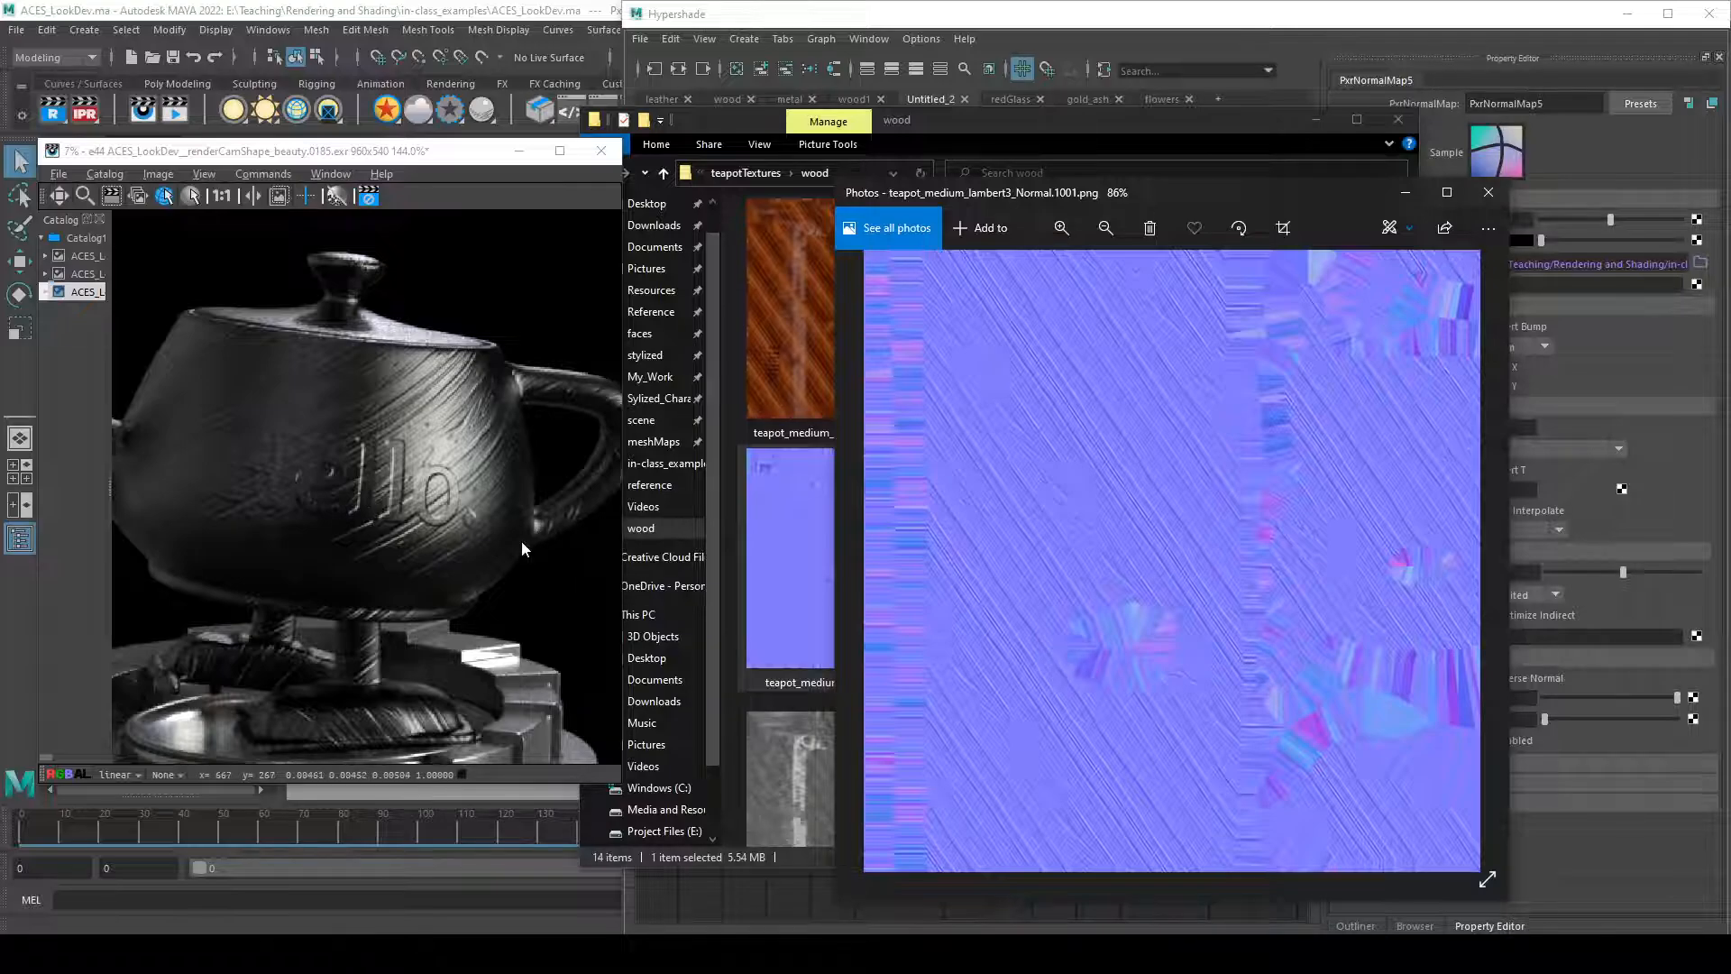
scroll(1077, 557, "down", 3)
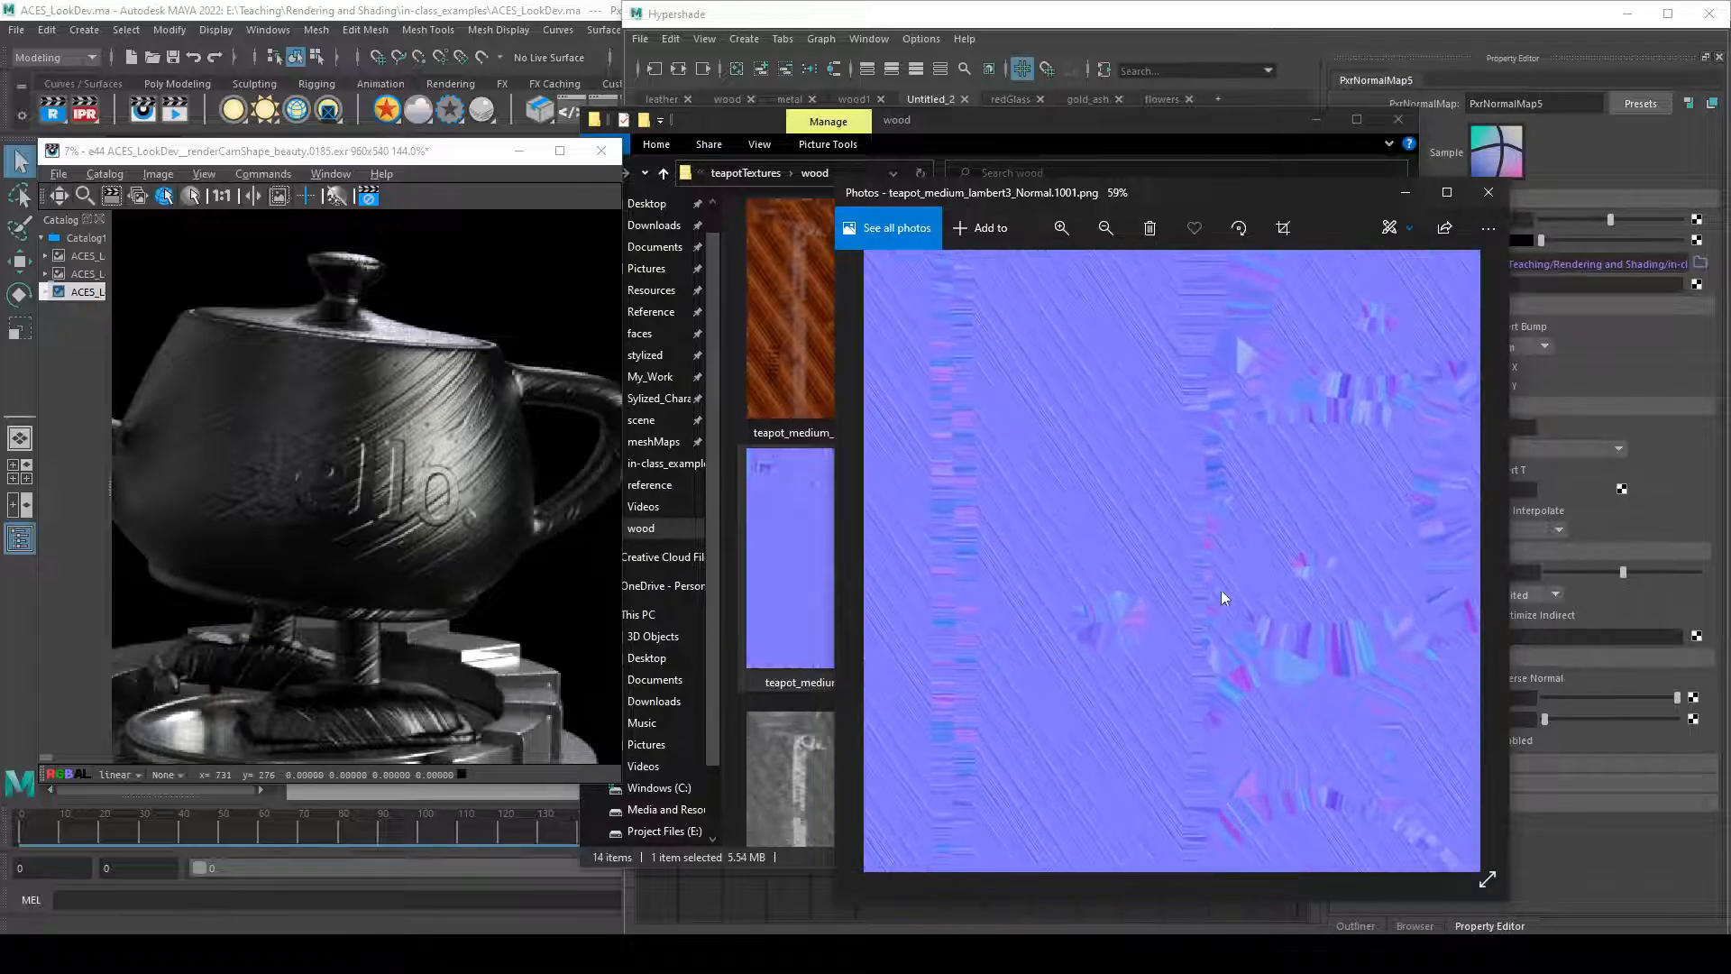
left_click(1488, 192)
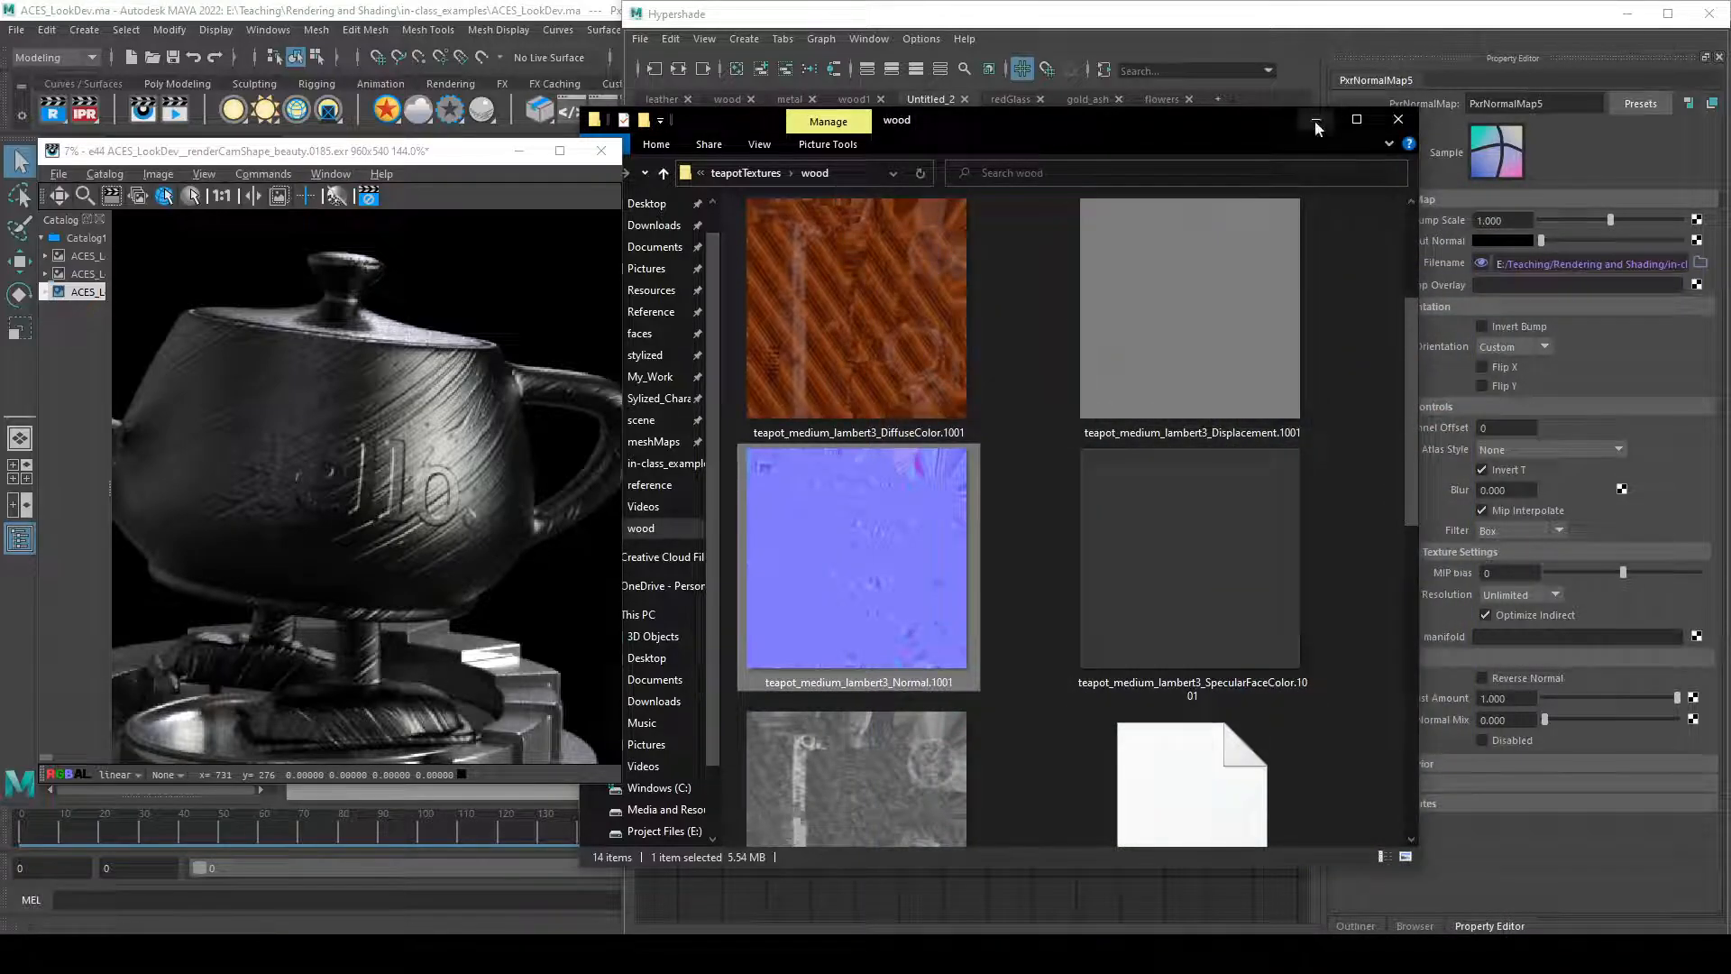
left_click(1315, 128)
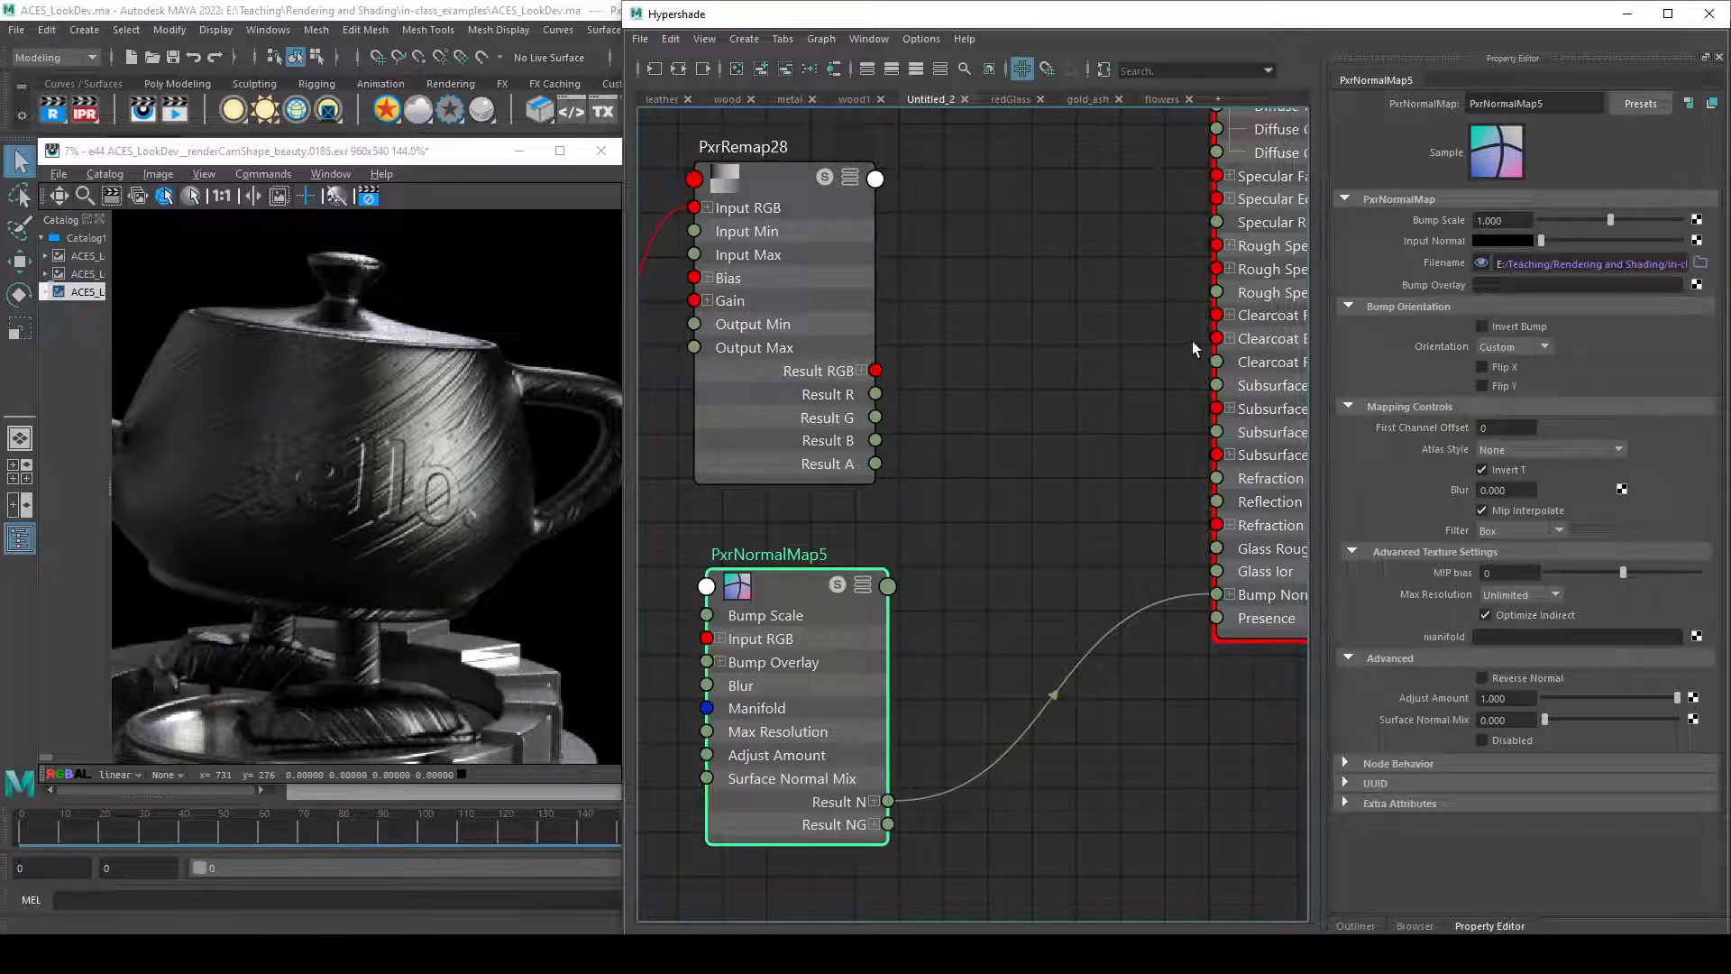
- Try the OpenGL Orientation on PxrNormalMap5, switch it to DirectX, and keep a snapshot of the render
left_click(1533, 348)
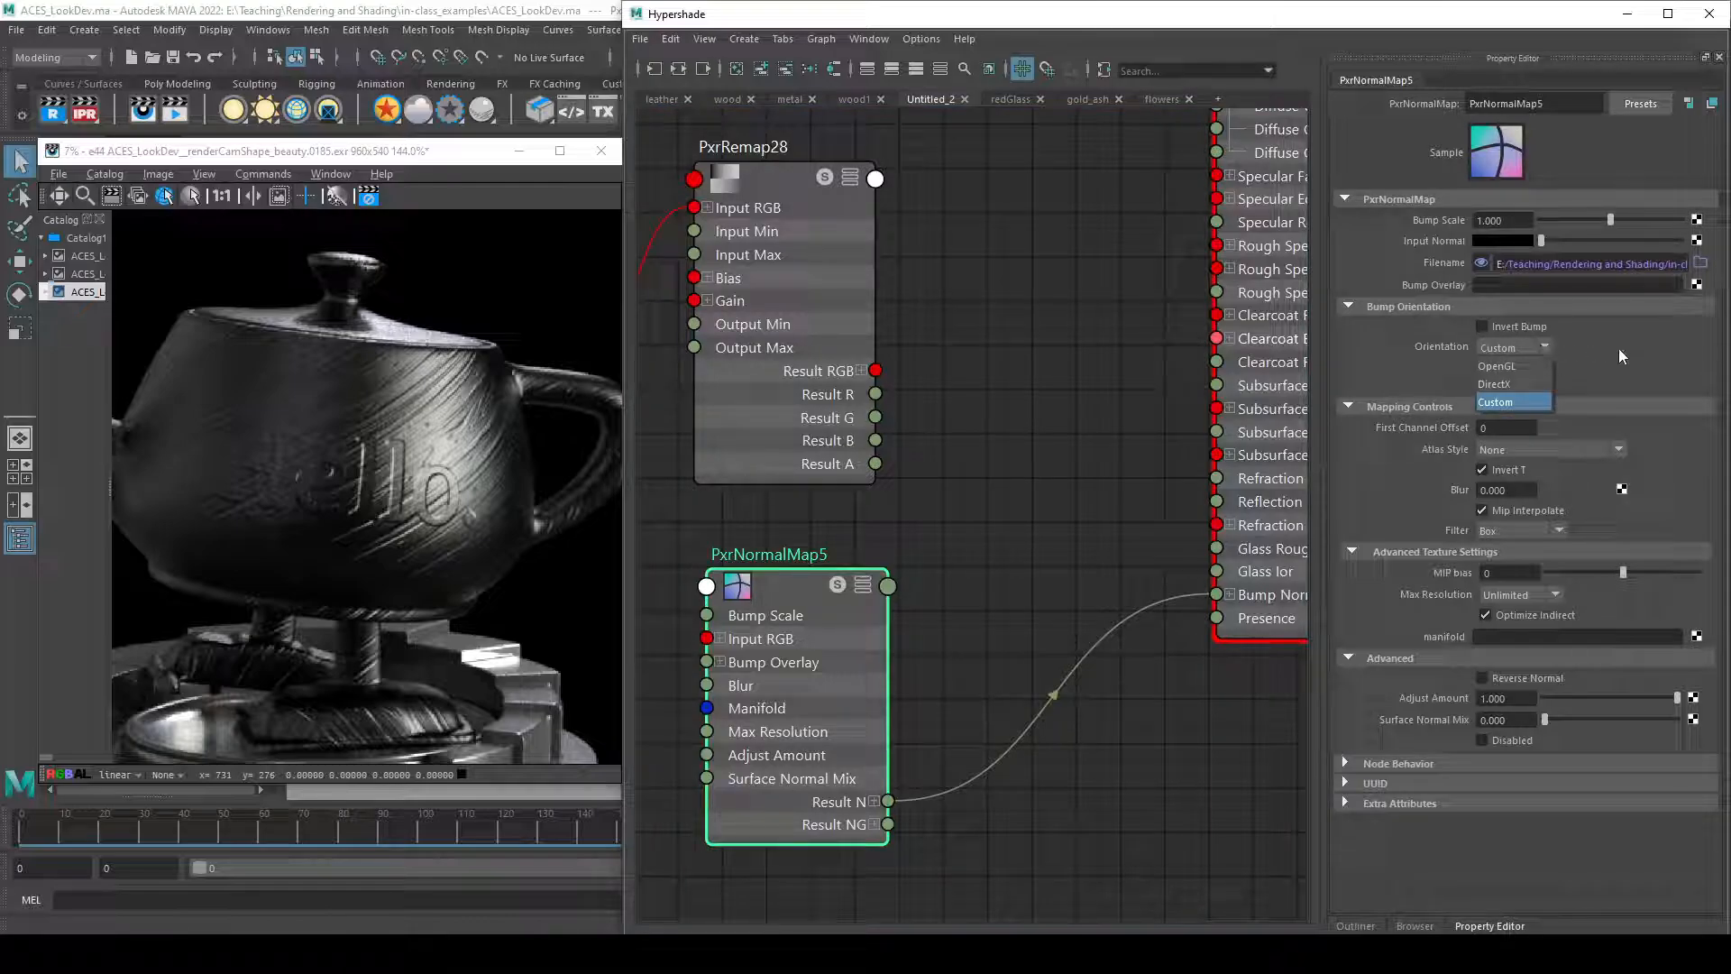
left_click(1512, 364)
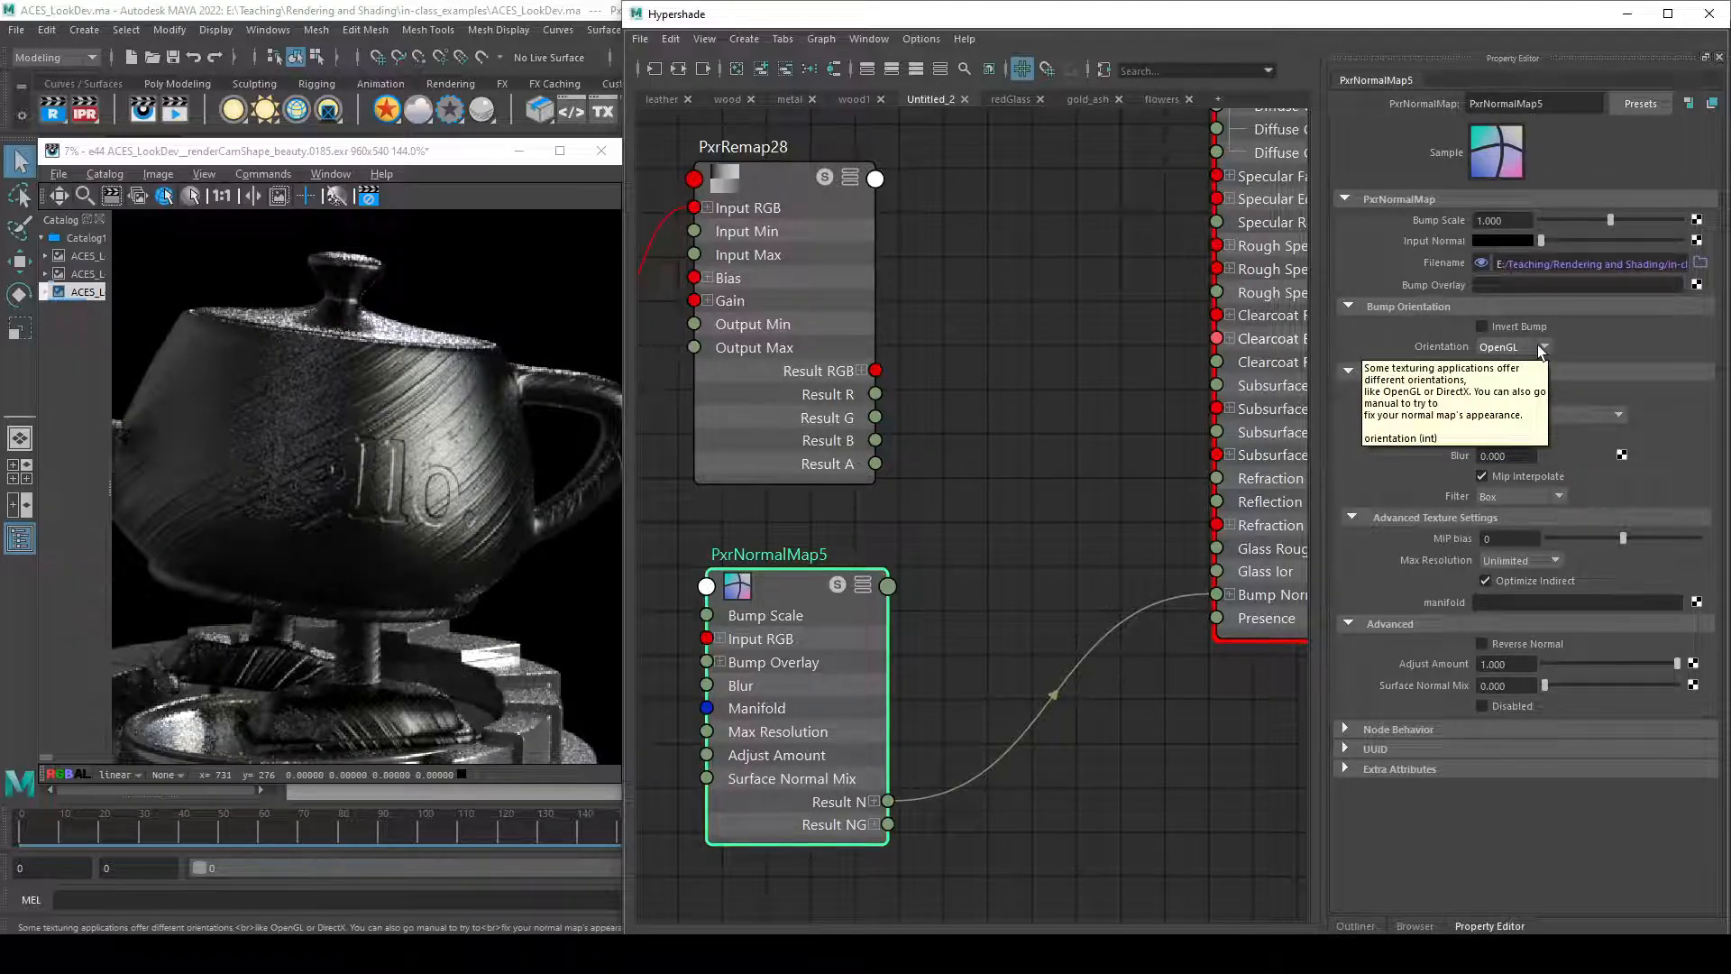
left_click(1540, 346)
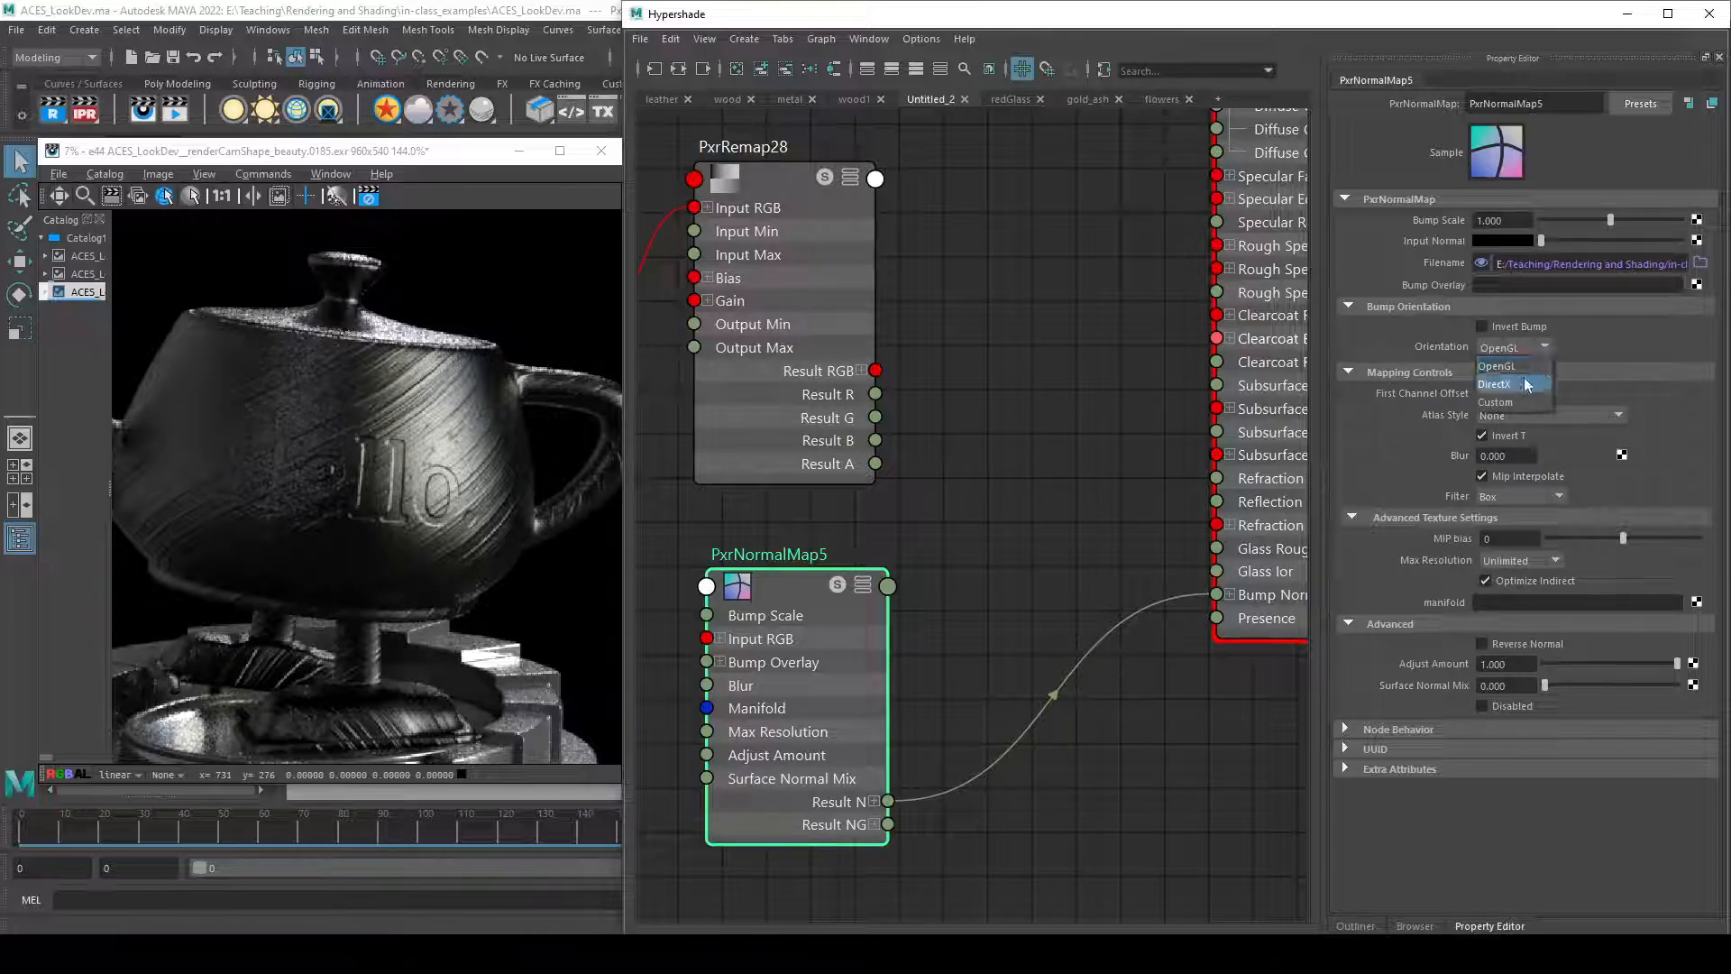
left_click(1522, 380)
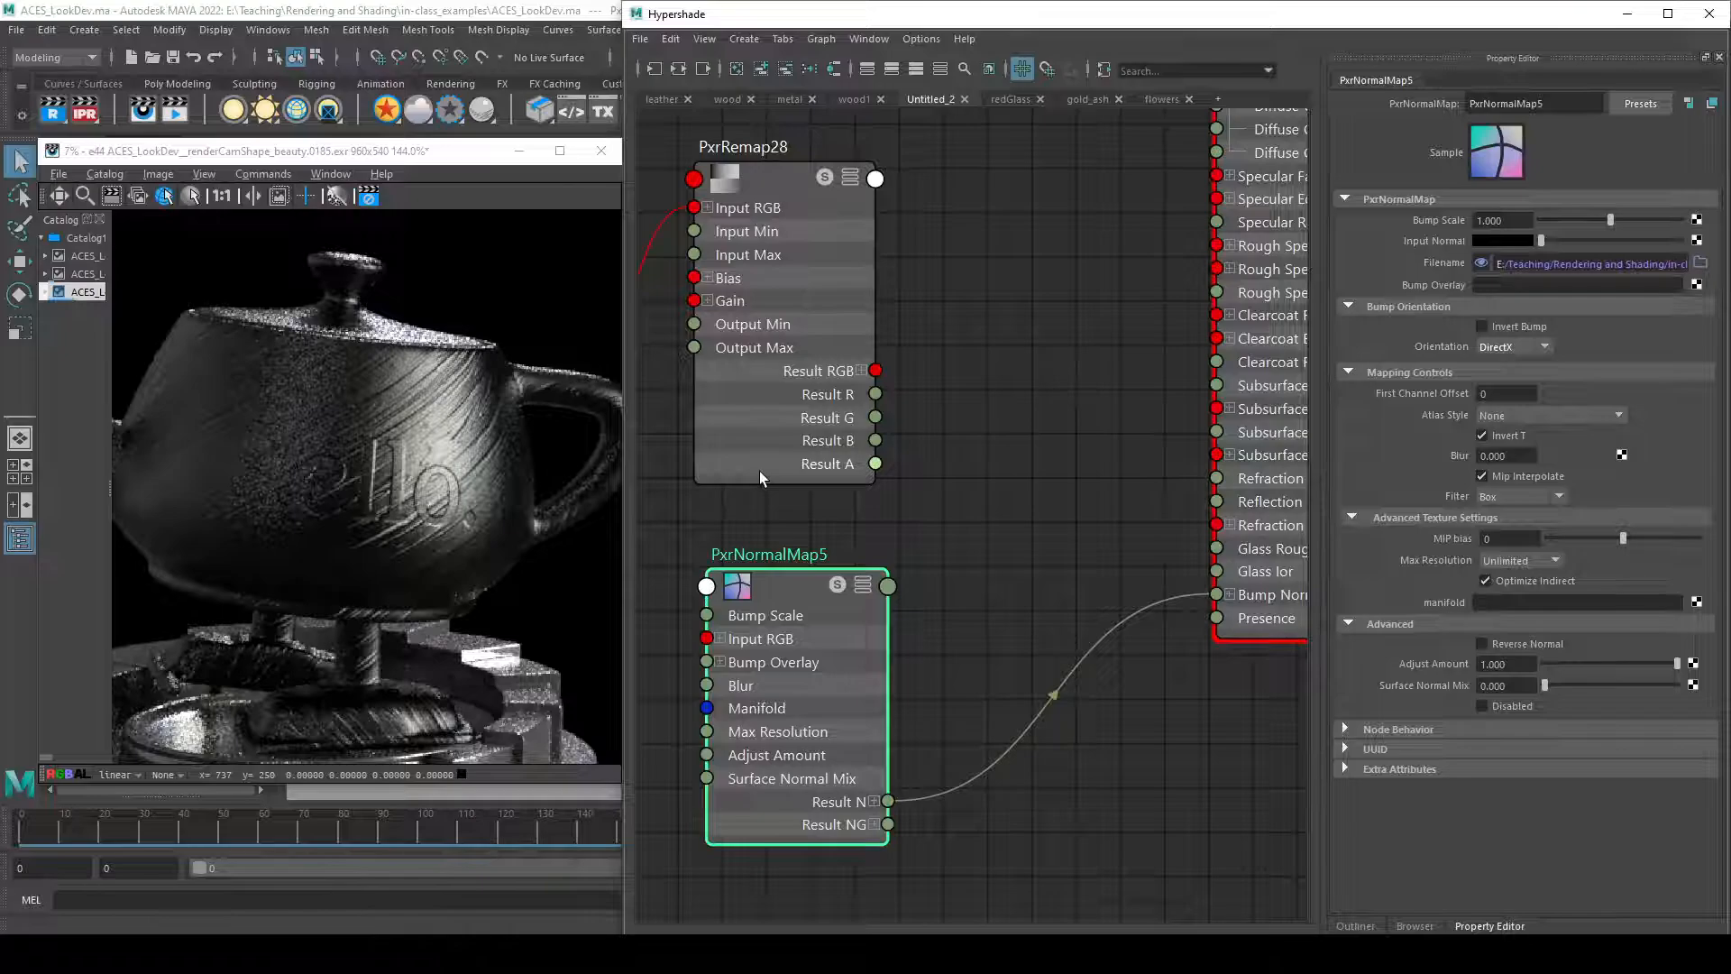
left_click(430, 153)
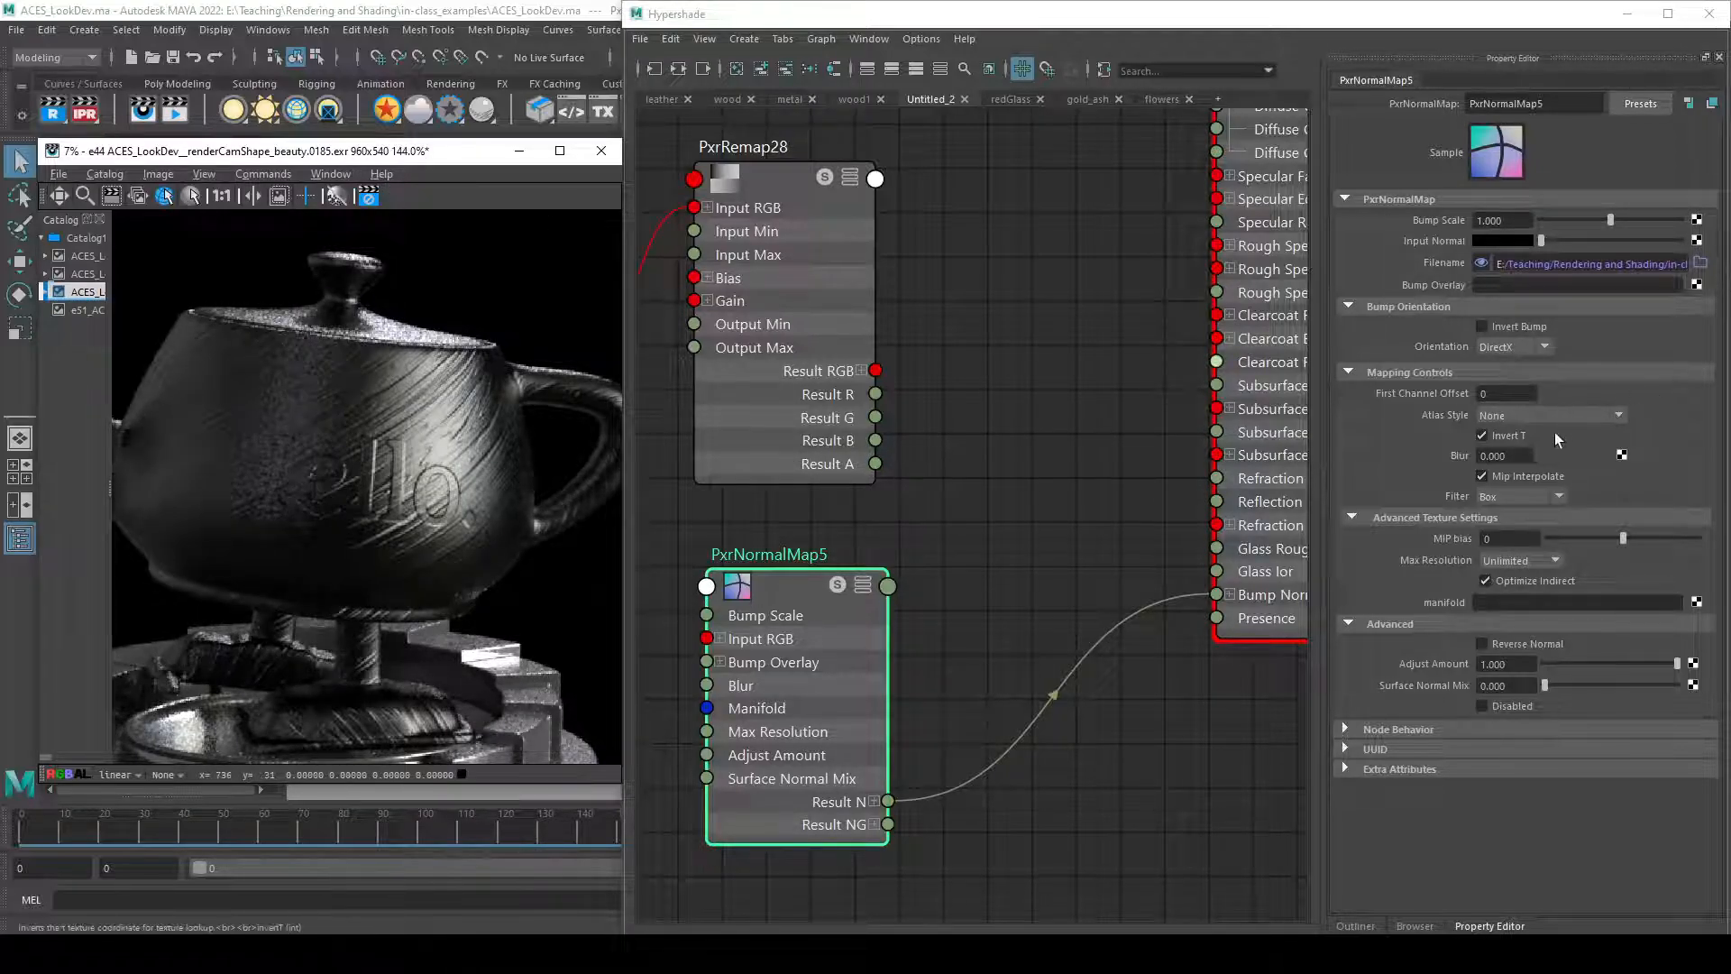
- Set PxrNormalMap5's Orientation to OpenGL and compare the live render repeatedly with the DirectX snapshot in the catalog
left_click(1538, 351)
left_click(1532, 365)
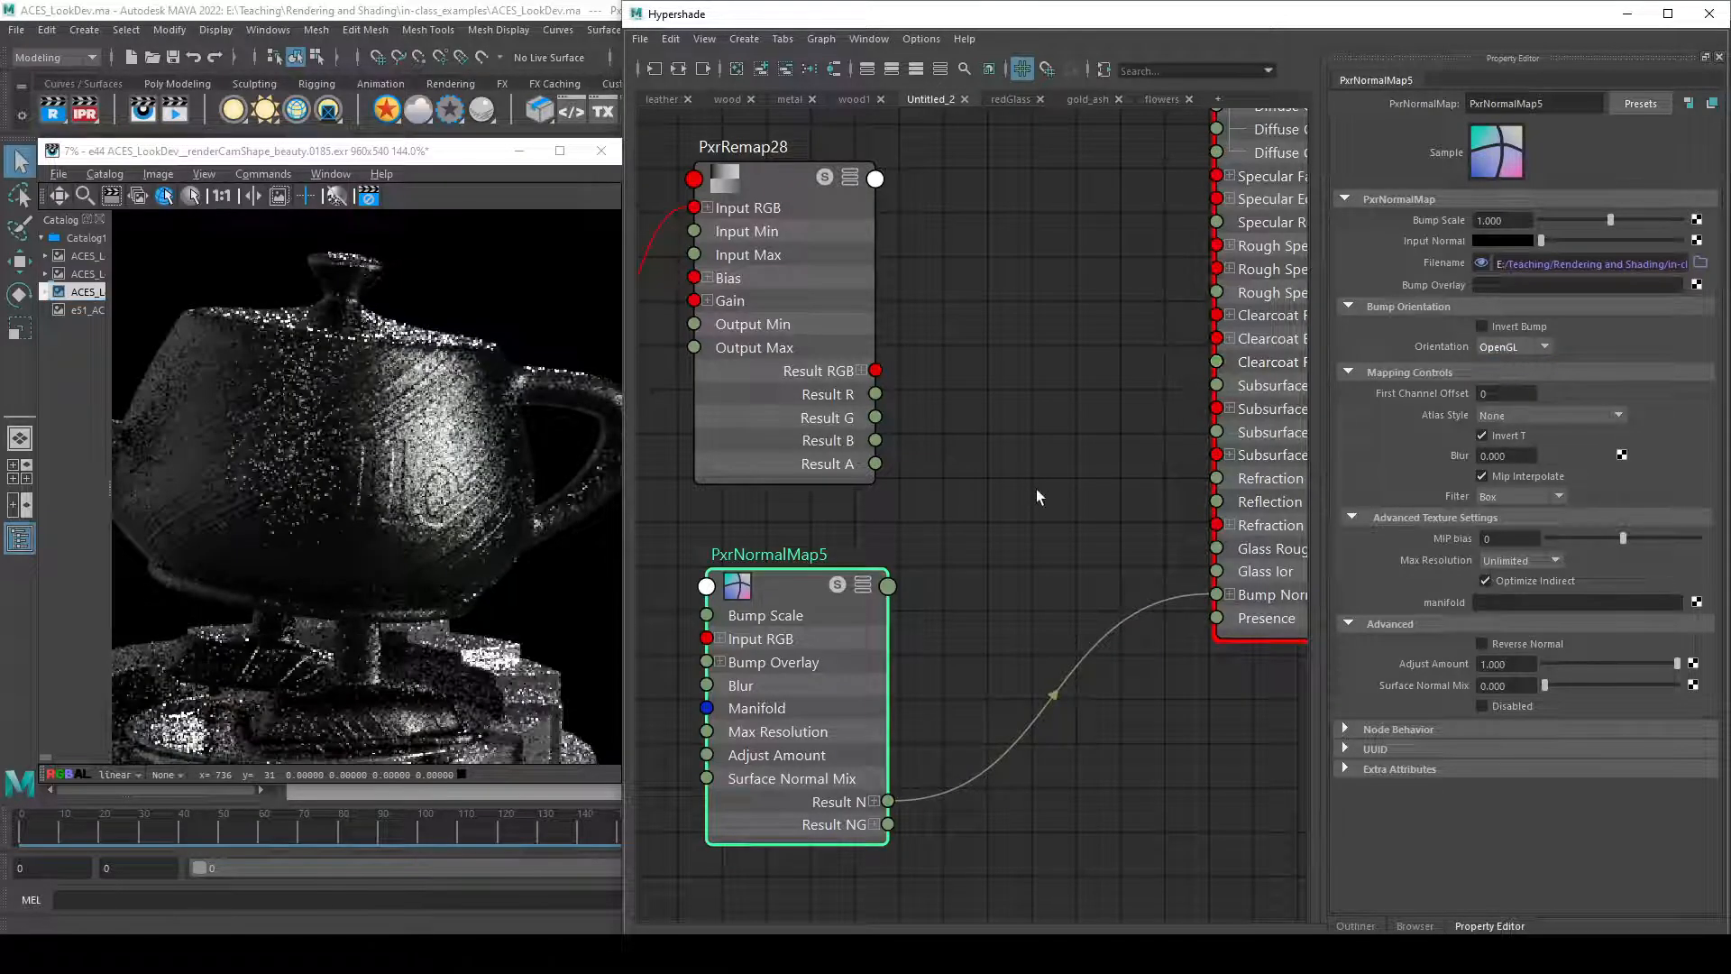
left_click(86, 315)
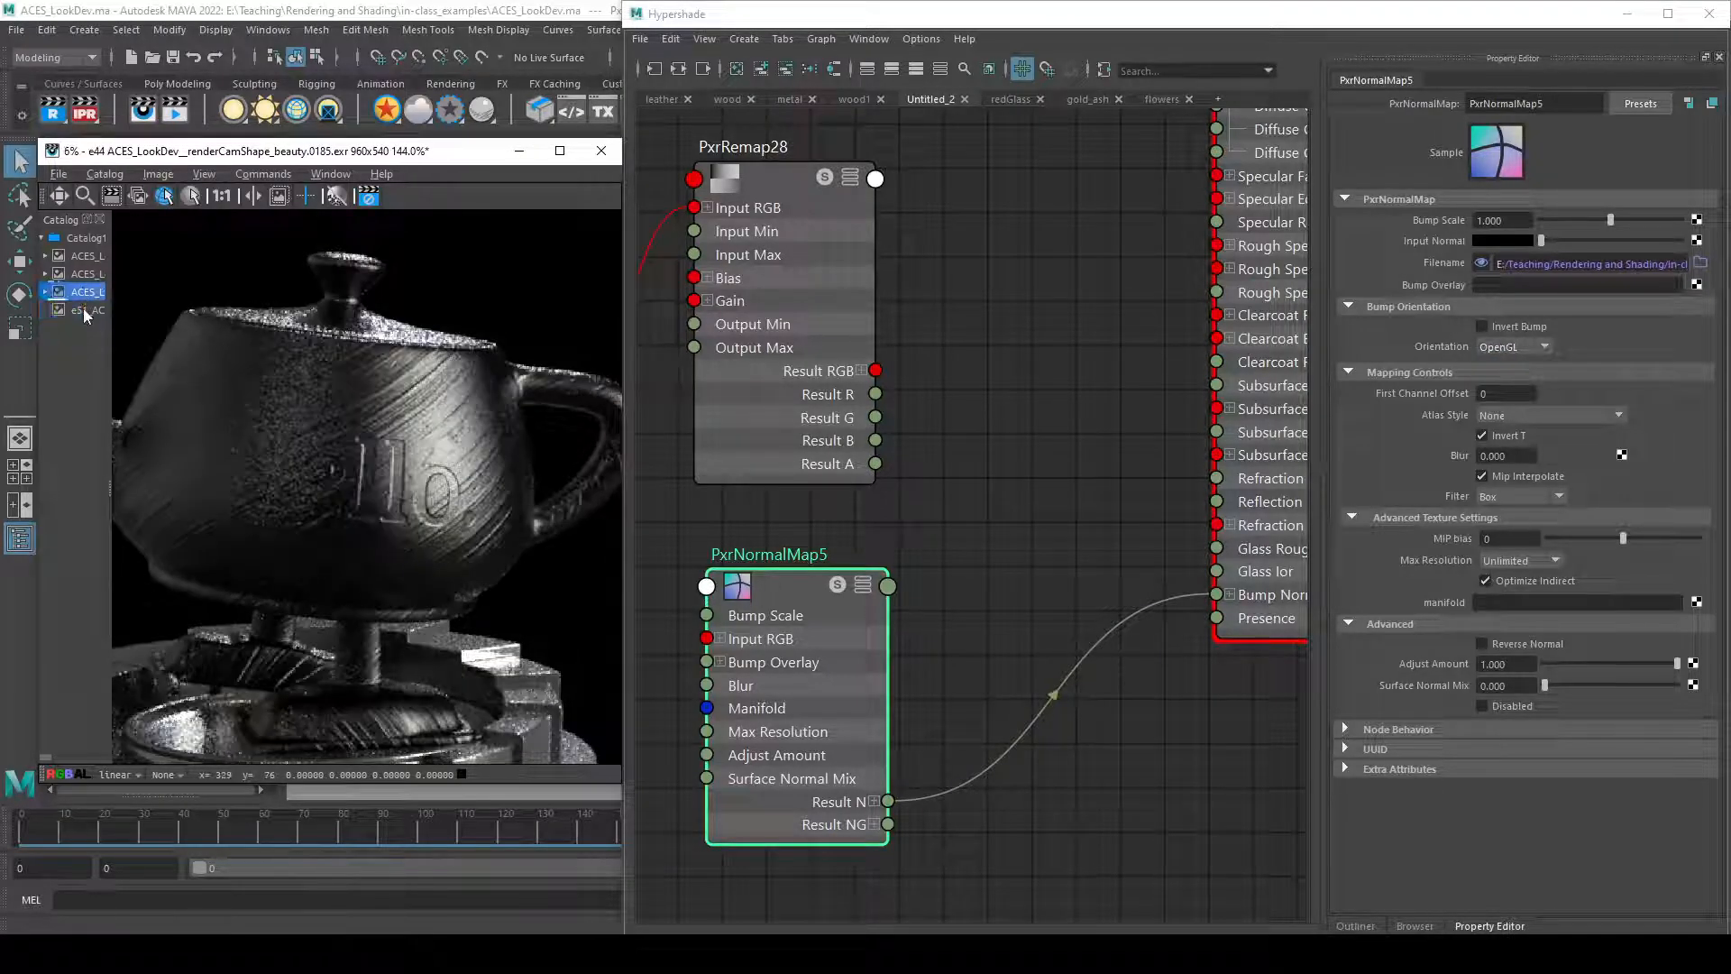
left_click(88, 308)
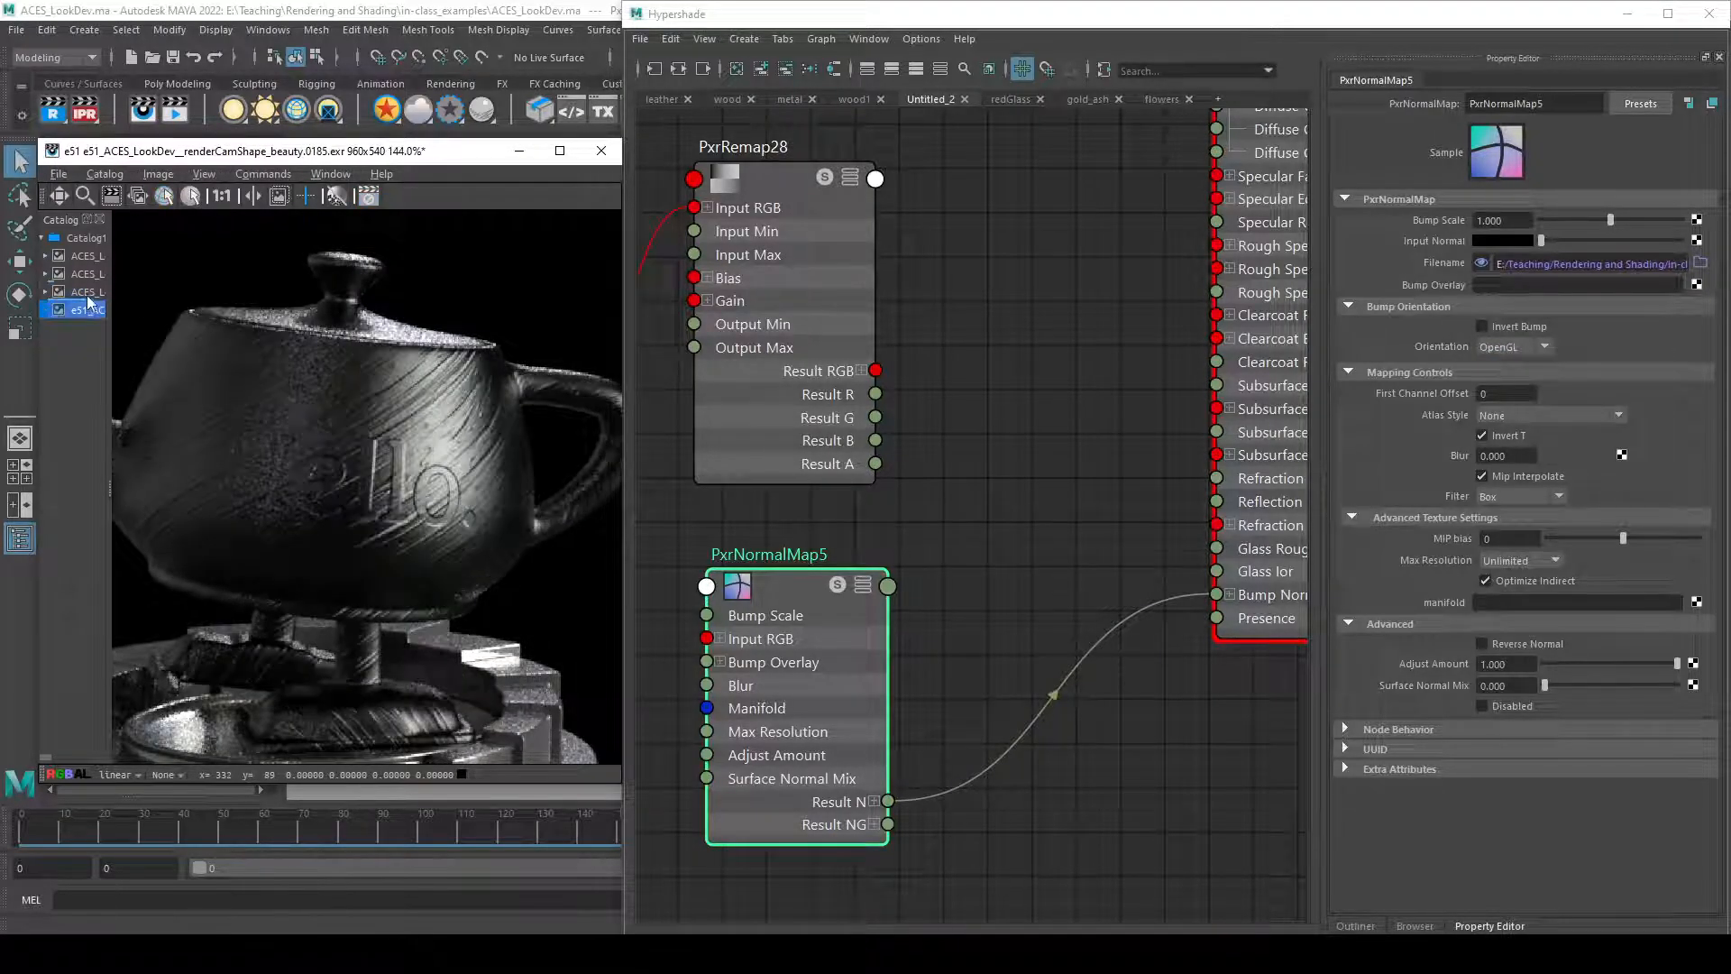
left_click(86, 291)
left_click(89, 310)
left_click(86, 291)
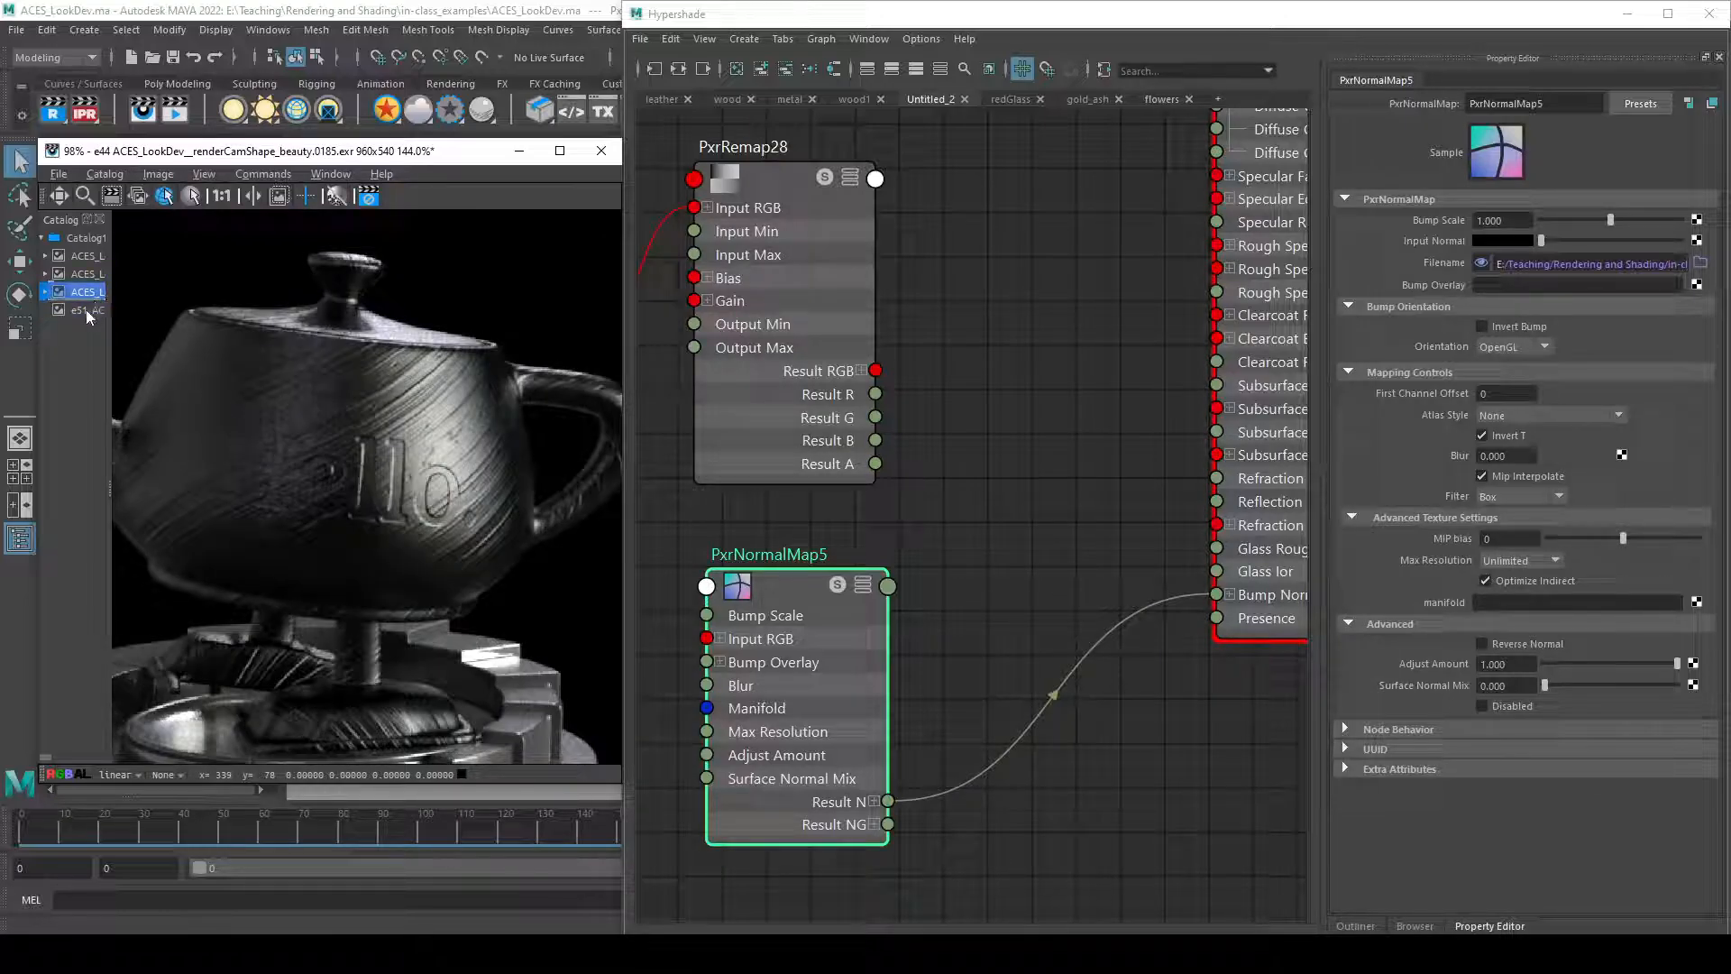
left_click(88, 308)
key("Up")
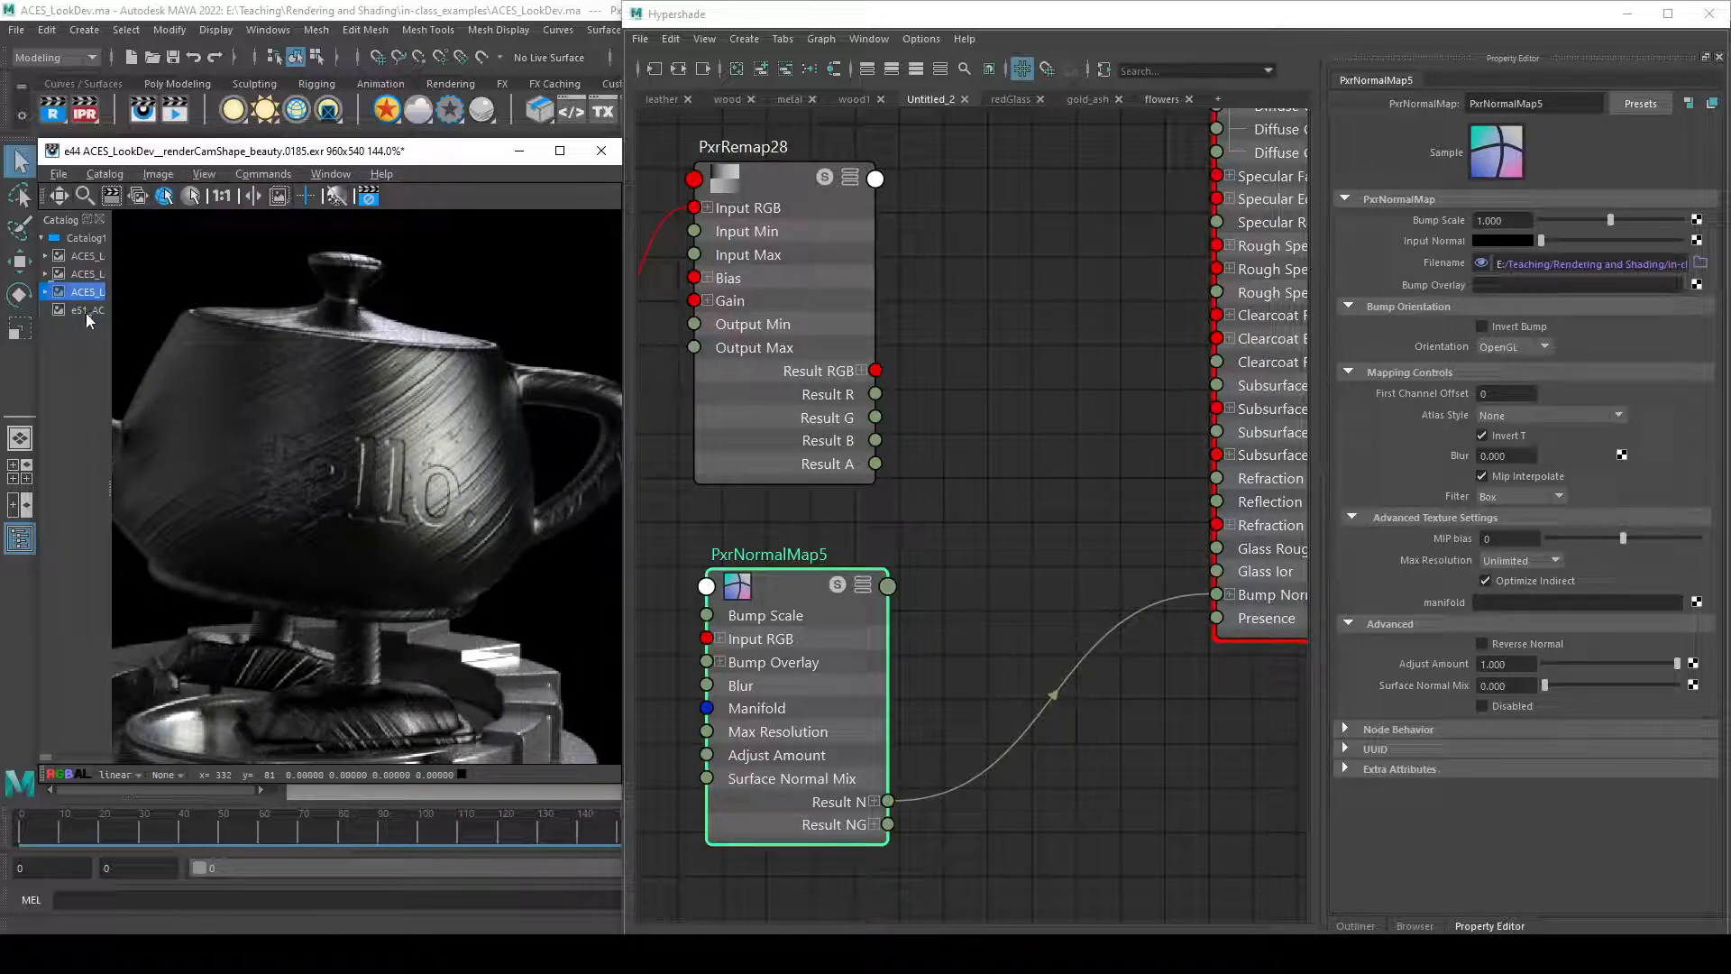
left_click(89, 310)
key("Up")
left_click(91, 310)
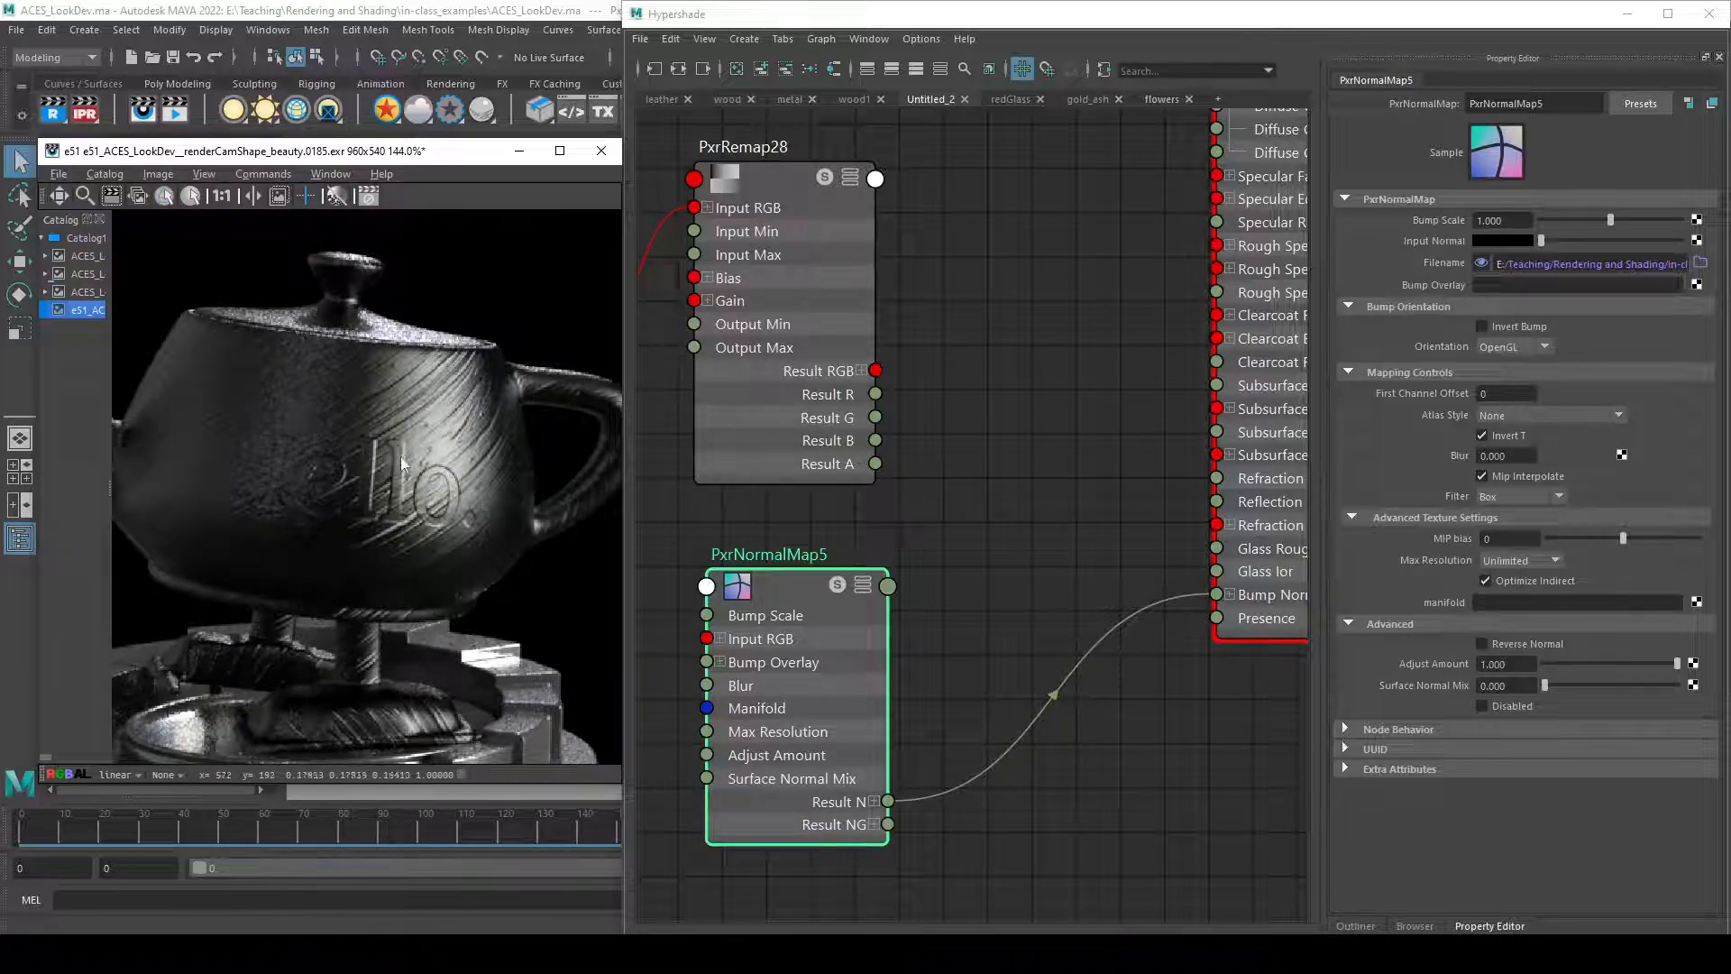
left_click(84, 291)
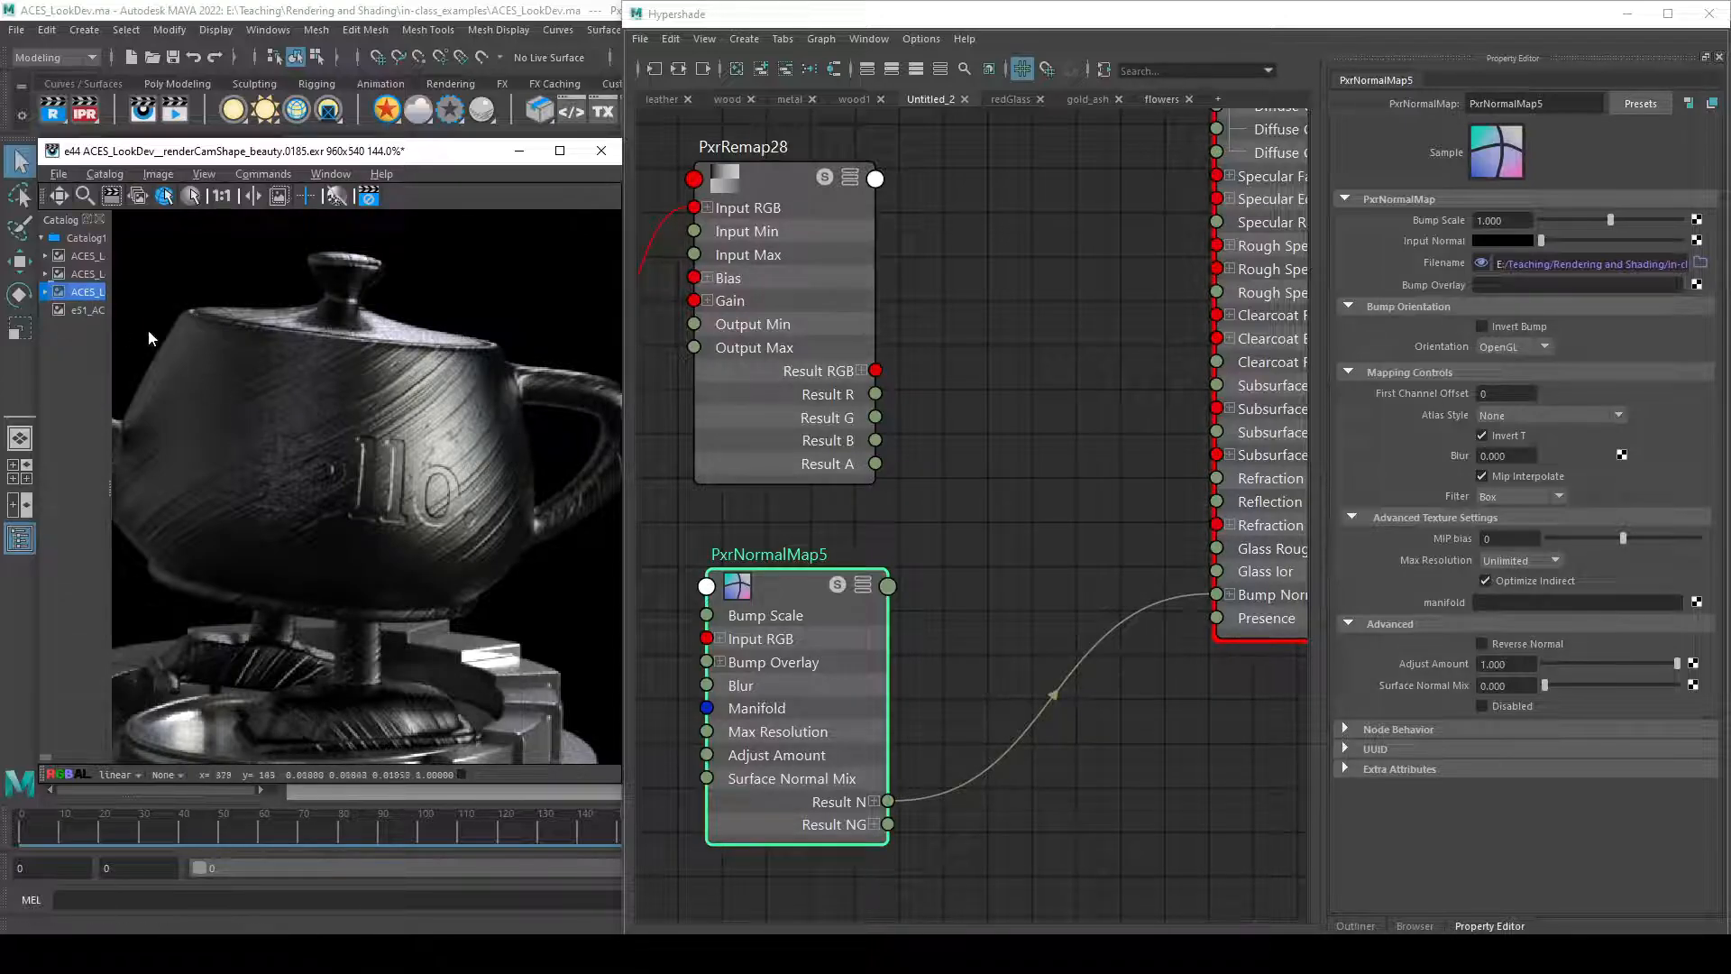
left_click(90, 310)
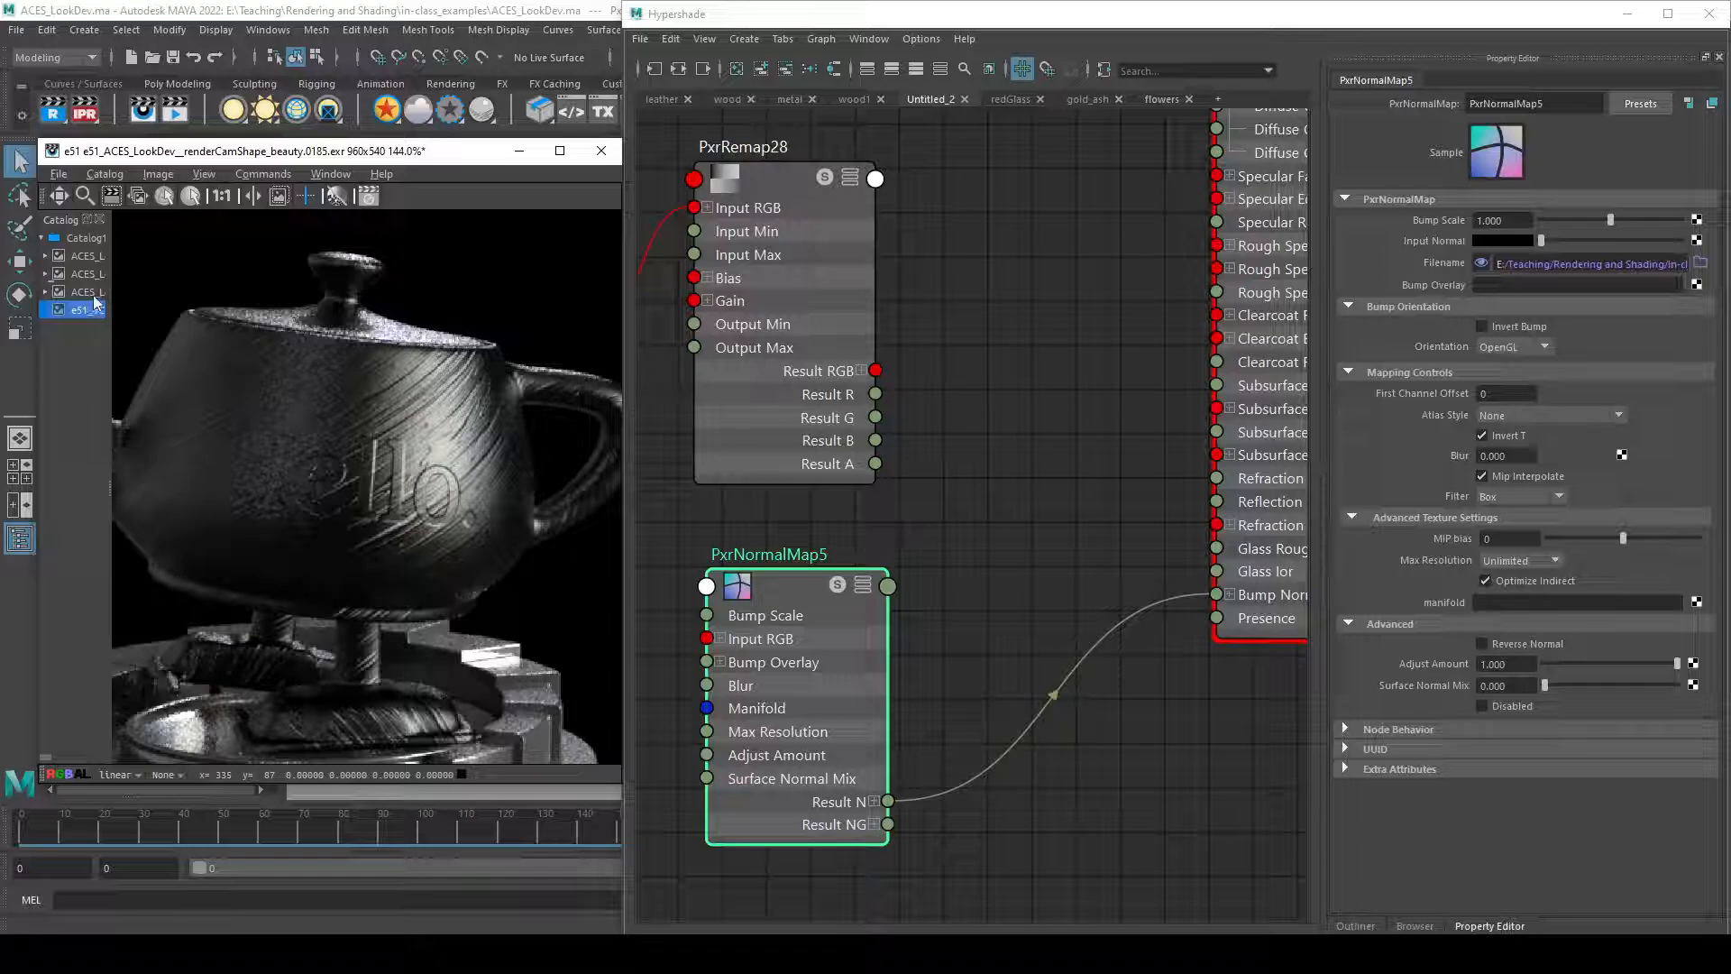
left_click(94, 296)
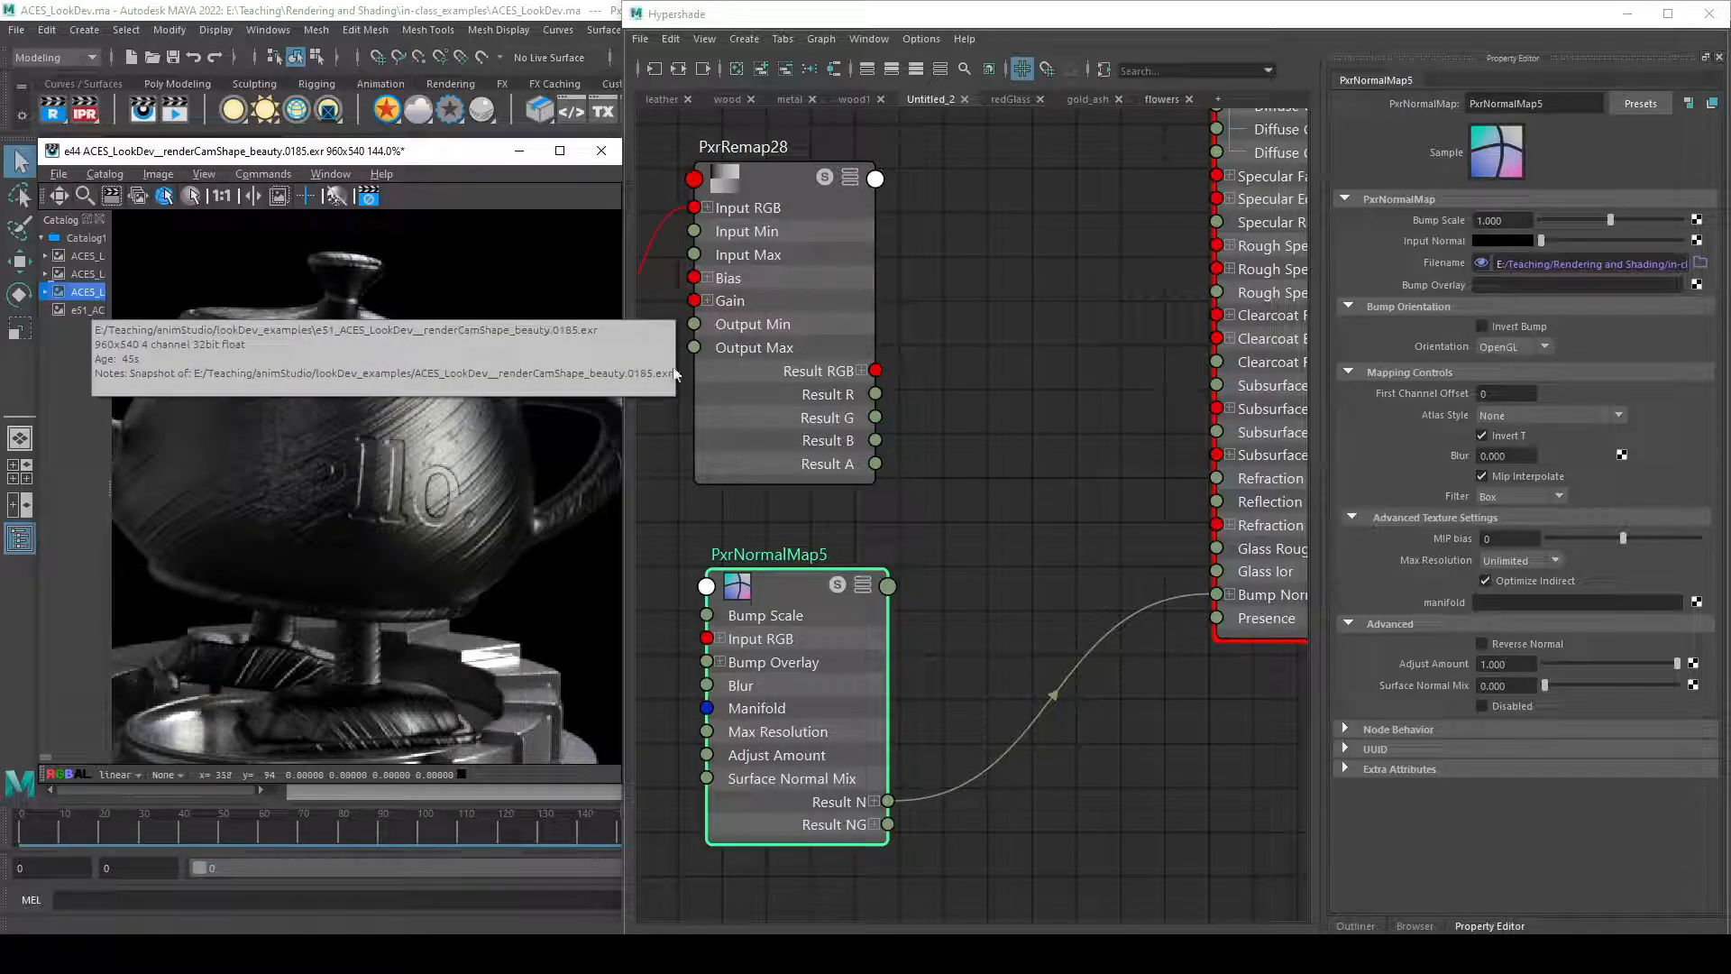
- Switch PxrNormalMap5's Orientation to DirectX and then to Custom
left_click(1537, 347)
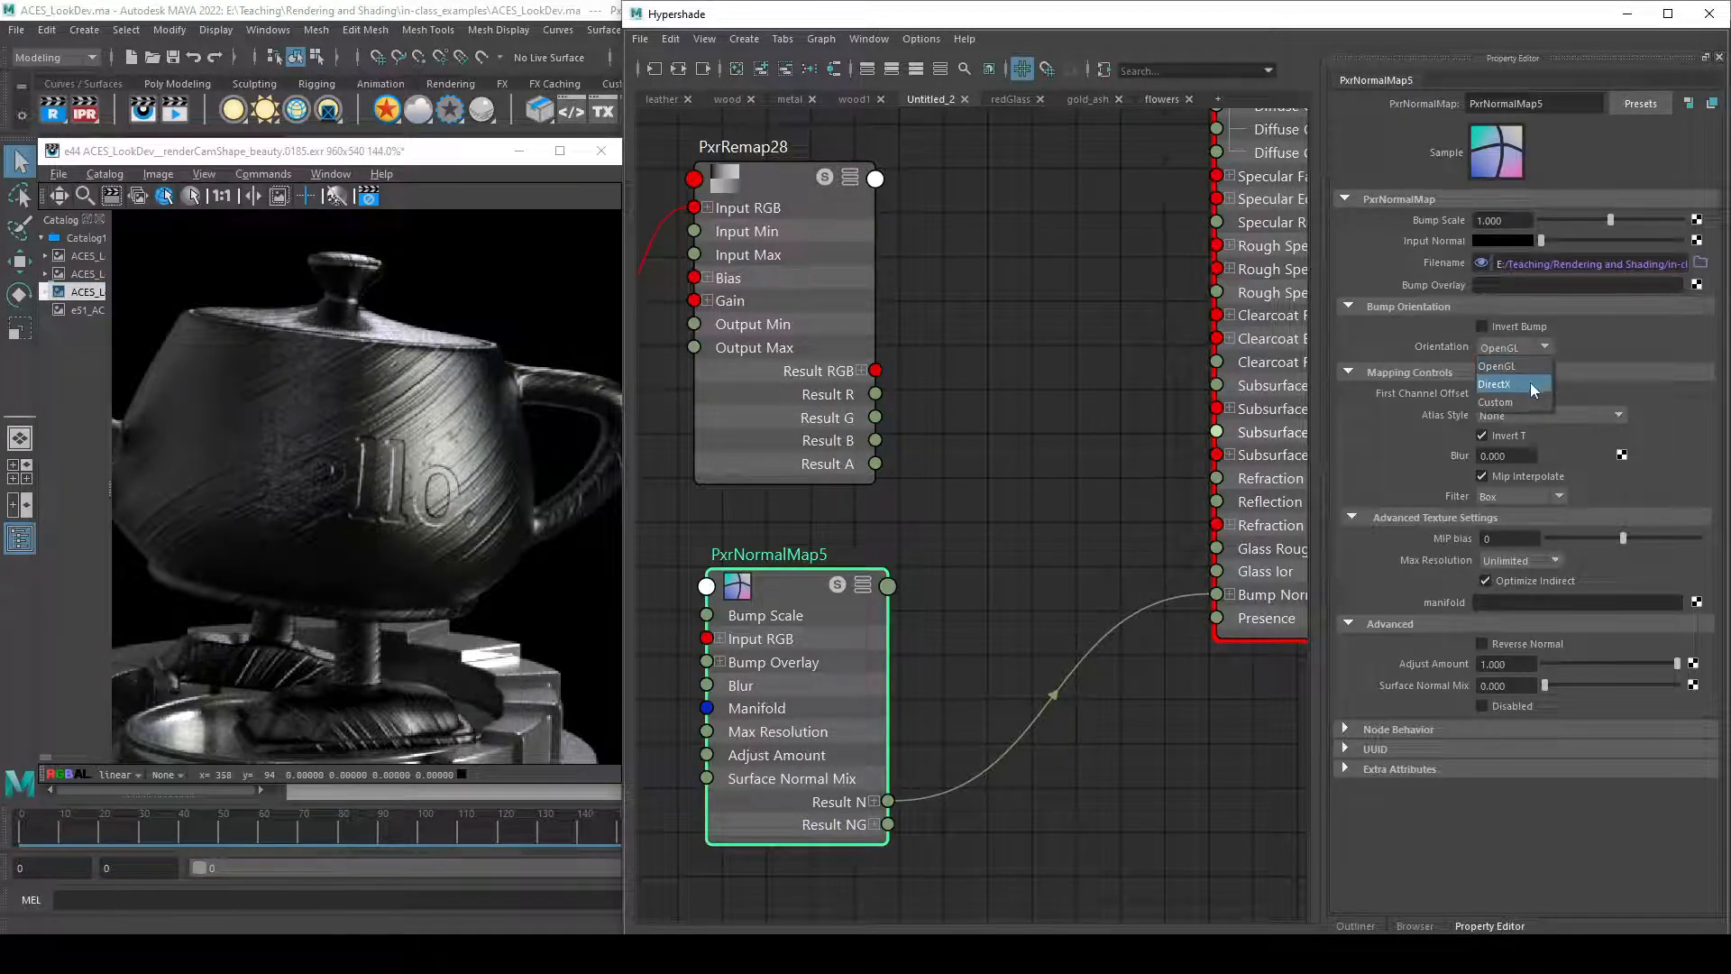
left_click(1529, 382)
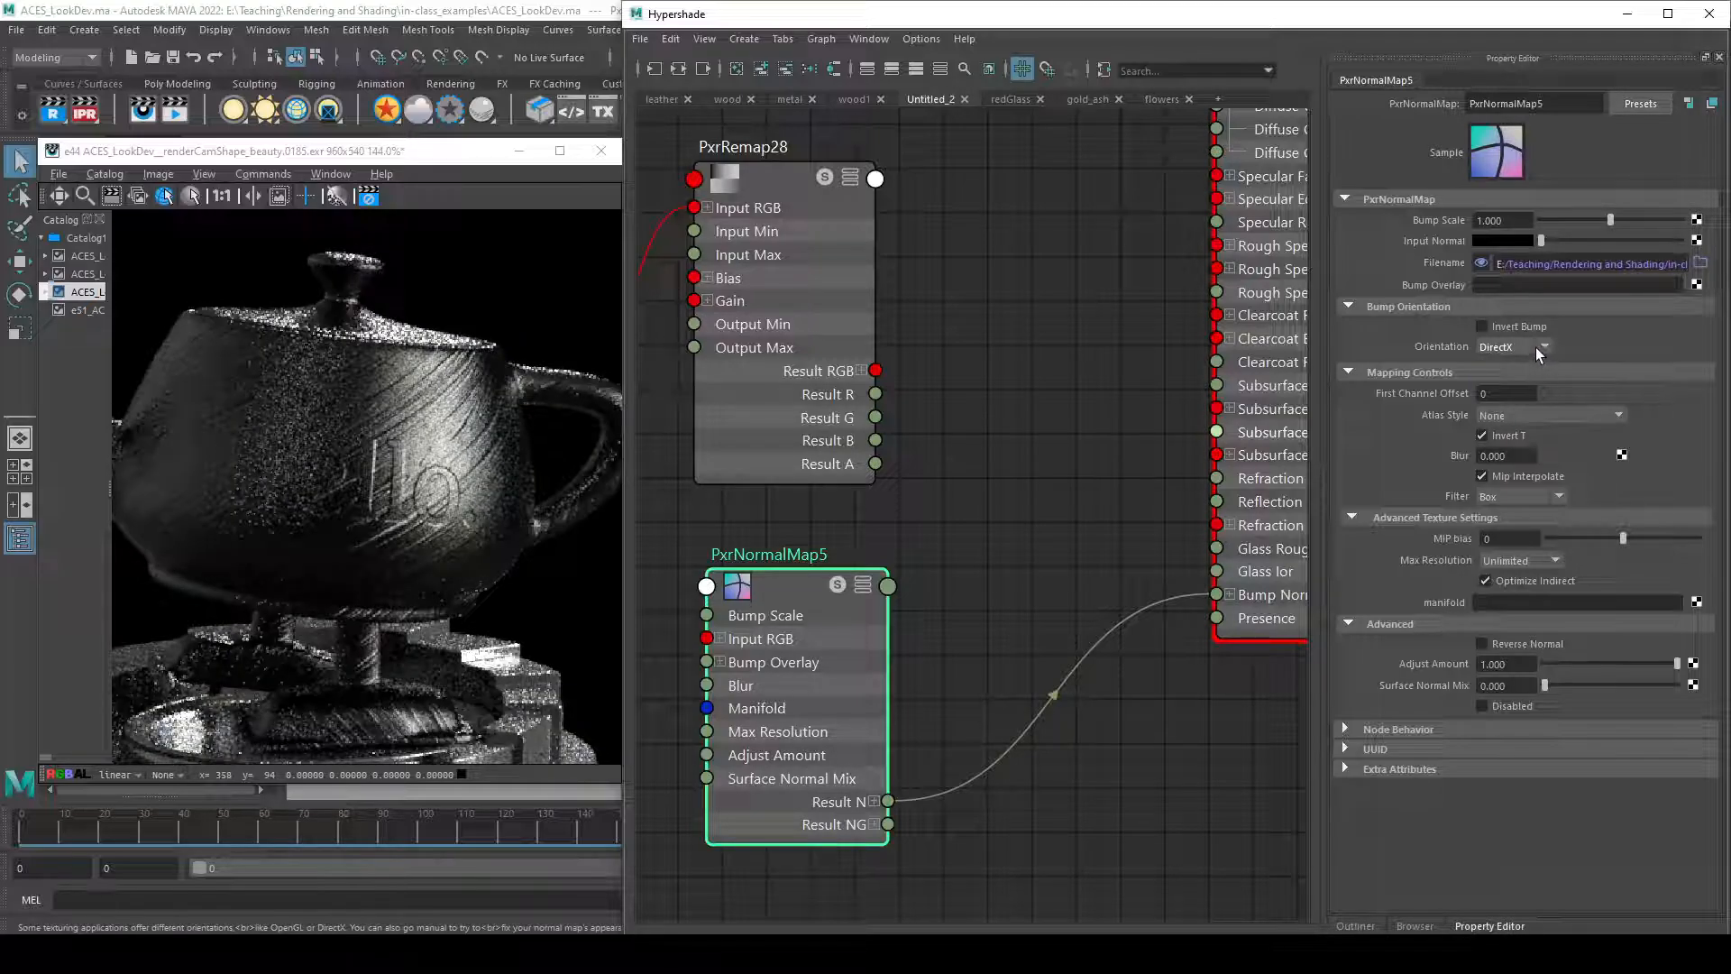
left_click(1535, 348)
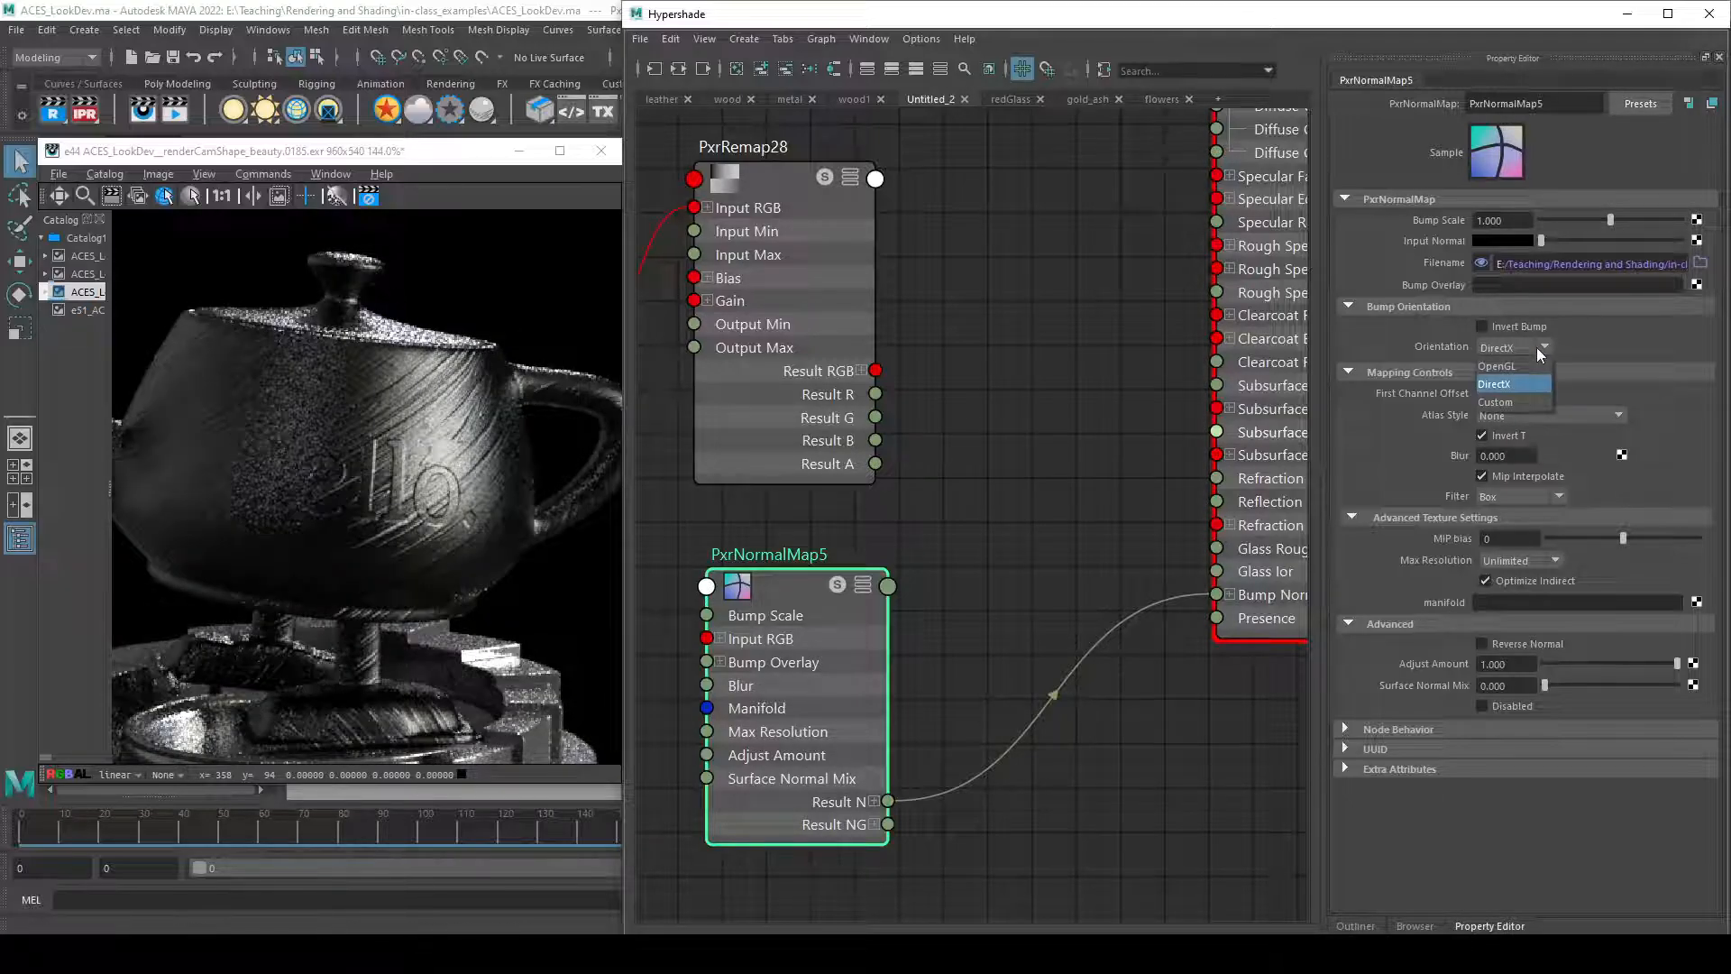
left_click(1527, 402)
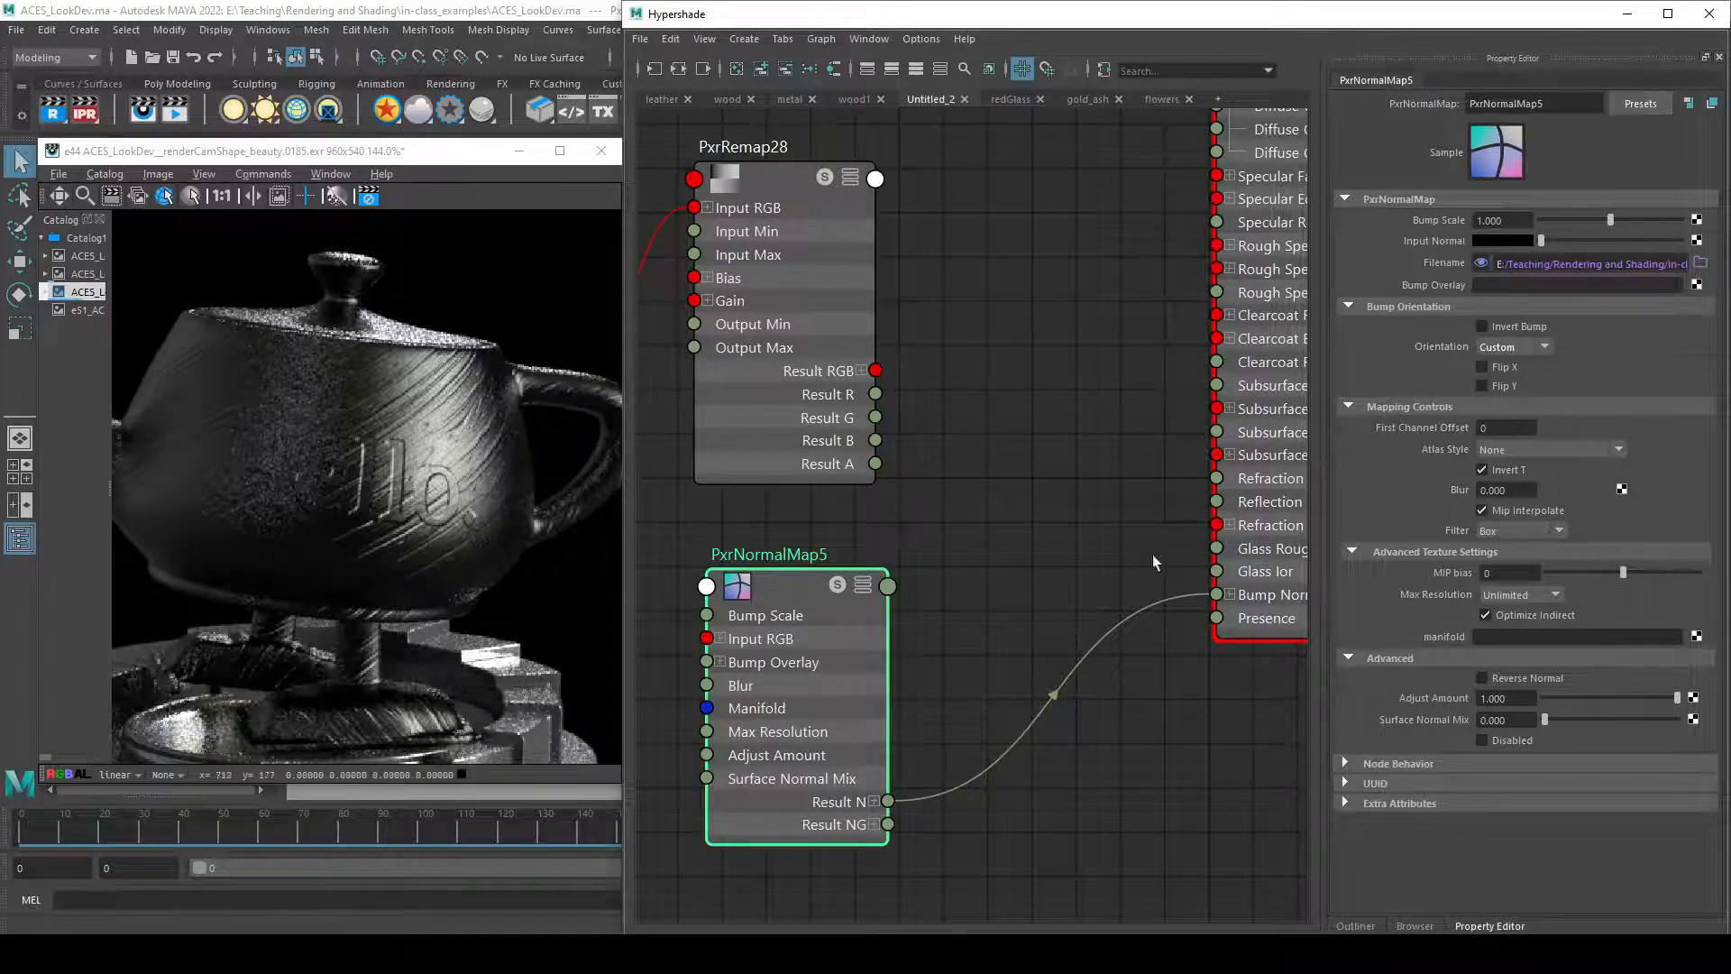
- Test Flip X and Flip Y separately on PxrNormalMap5, leaving only Flip X enabled
left_click(1485, 366)
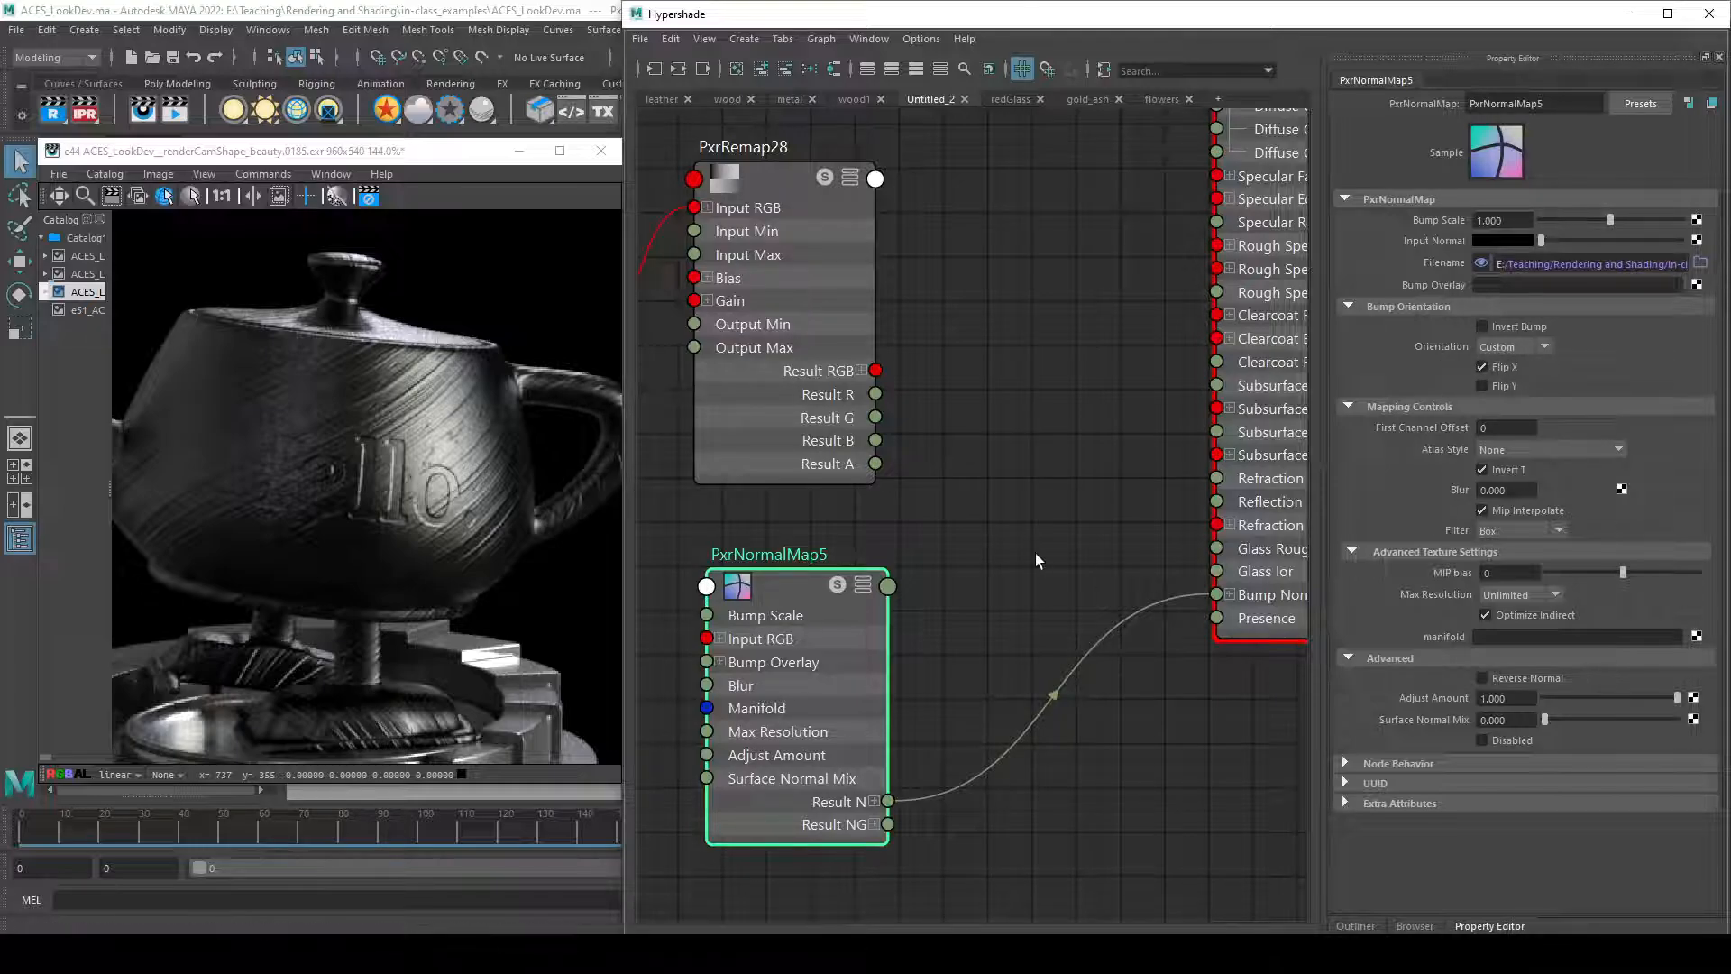
left_click(1481, 366)
left_click(1481, 386)
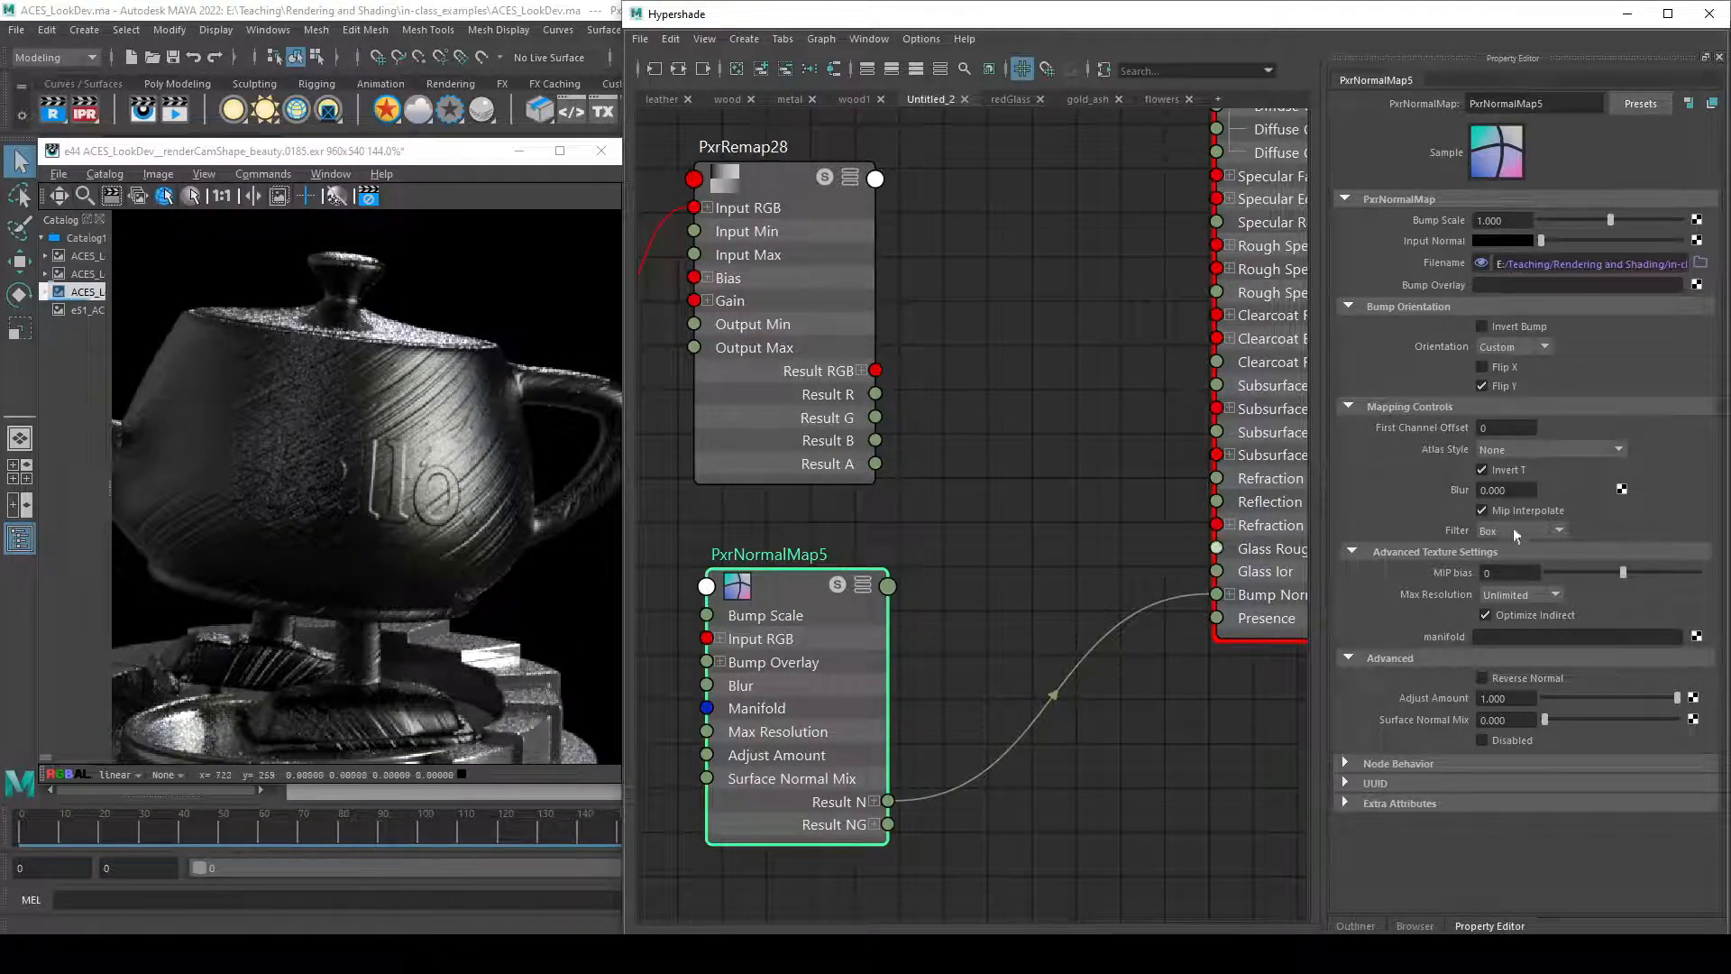
left_click(1482, 386)
left_click(1483, 366)
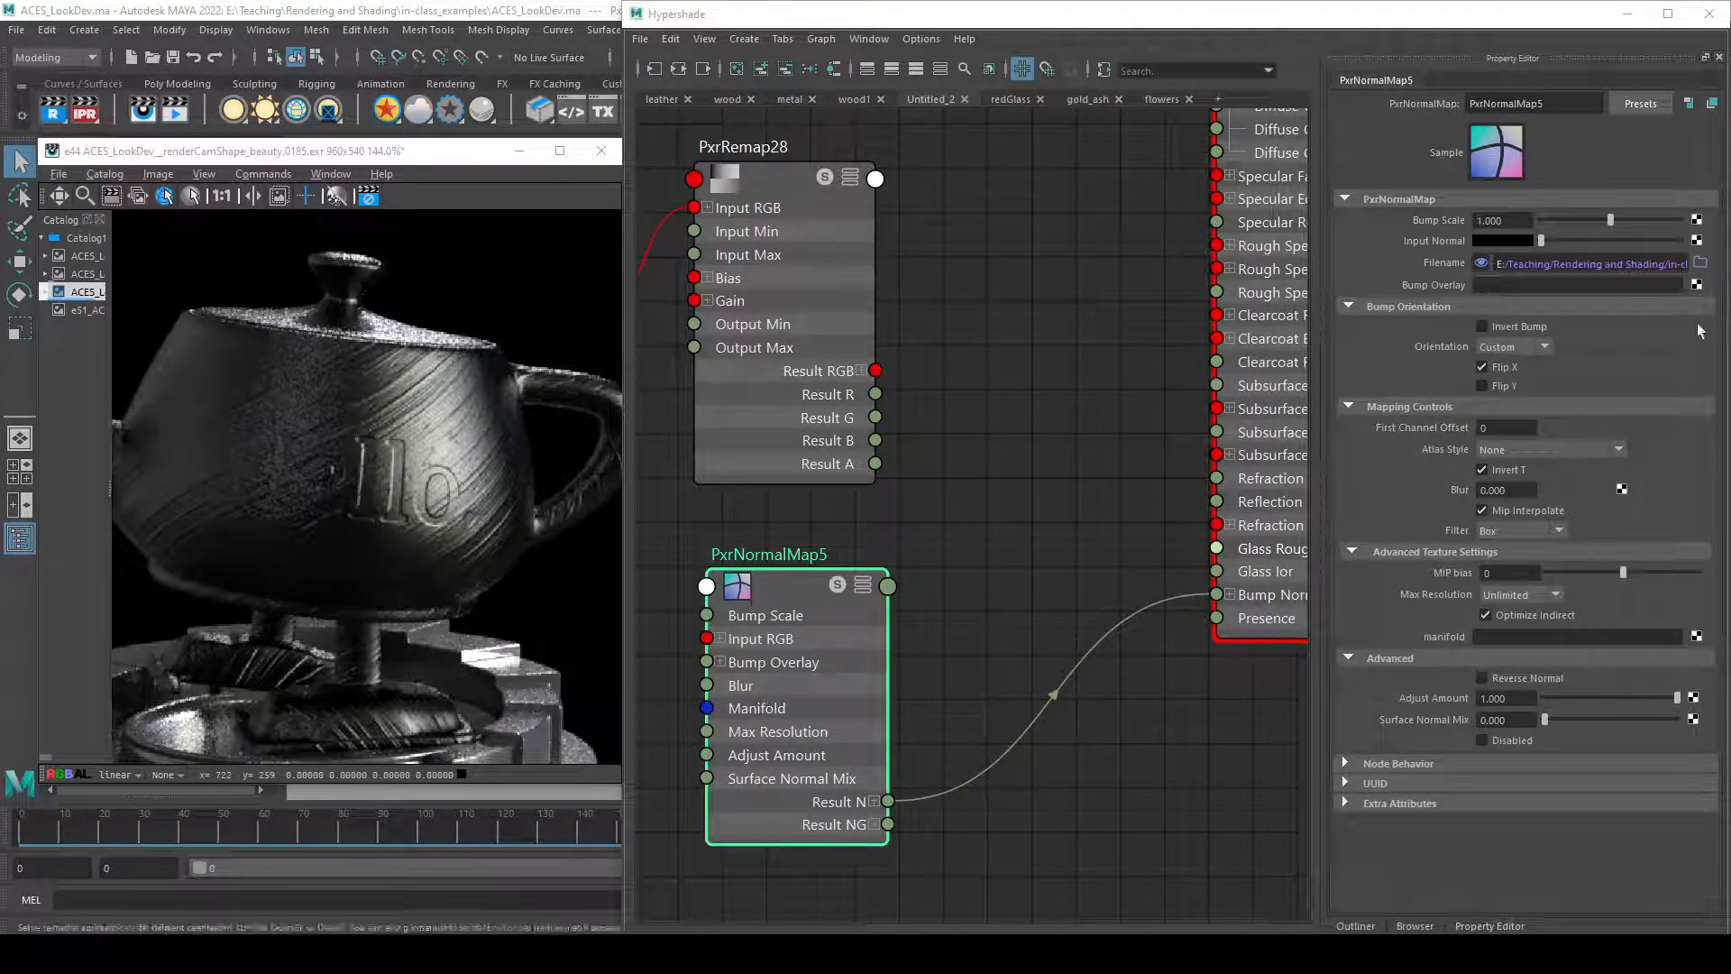
- Try a Bump Scale of about 0.366 on PxrNormalMap5 and restore it to 1
left_click_drag(1610, 220, 1566, 223)
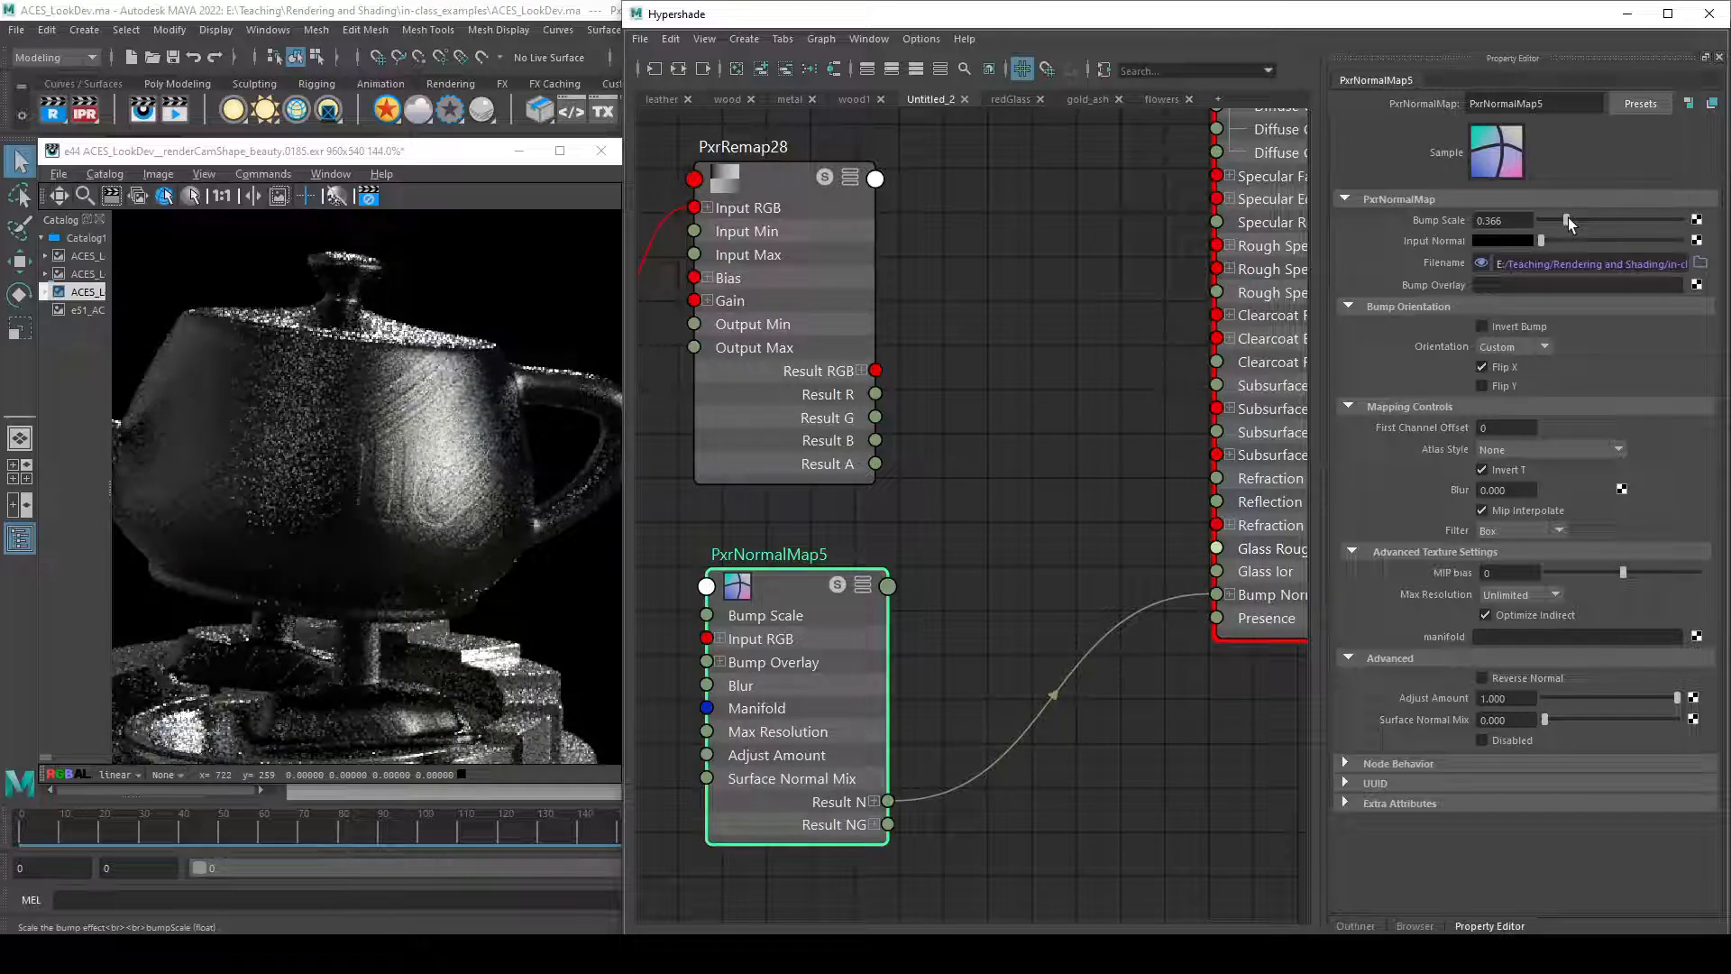
left_click(1496, 220)
type("1")
key("Return")
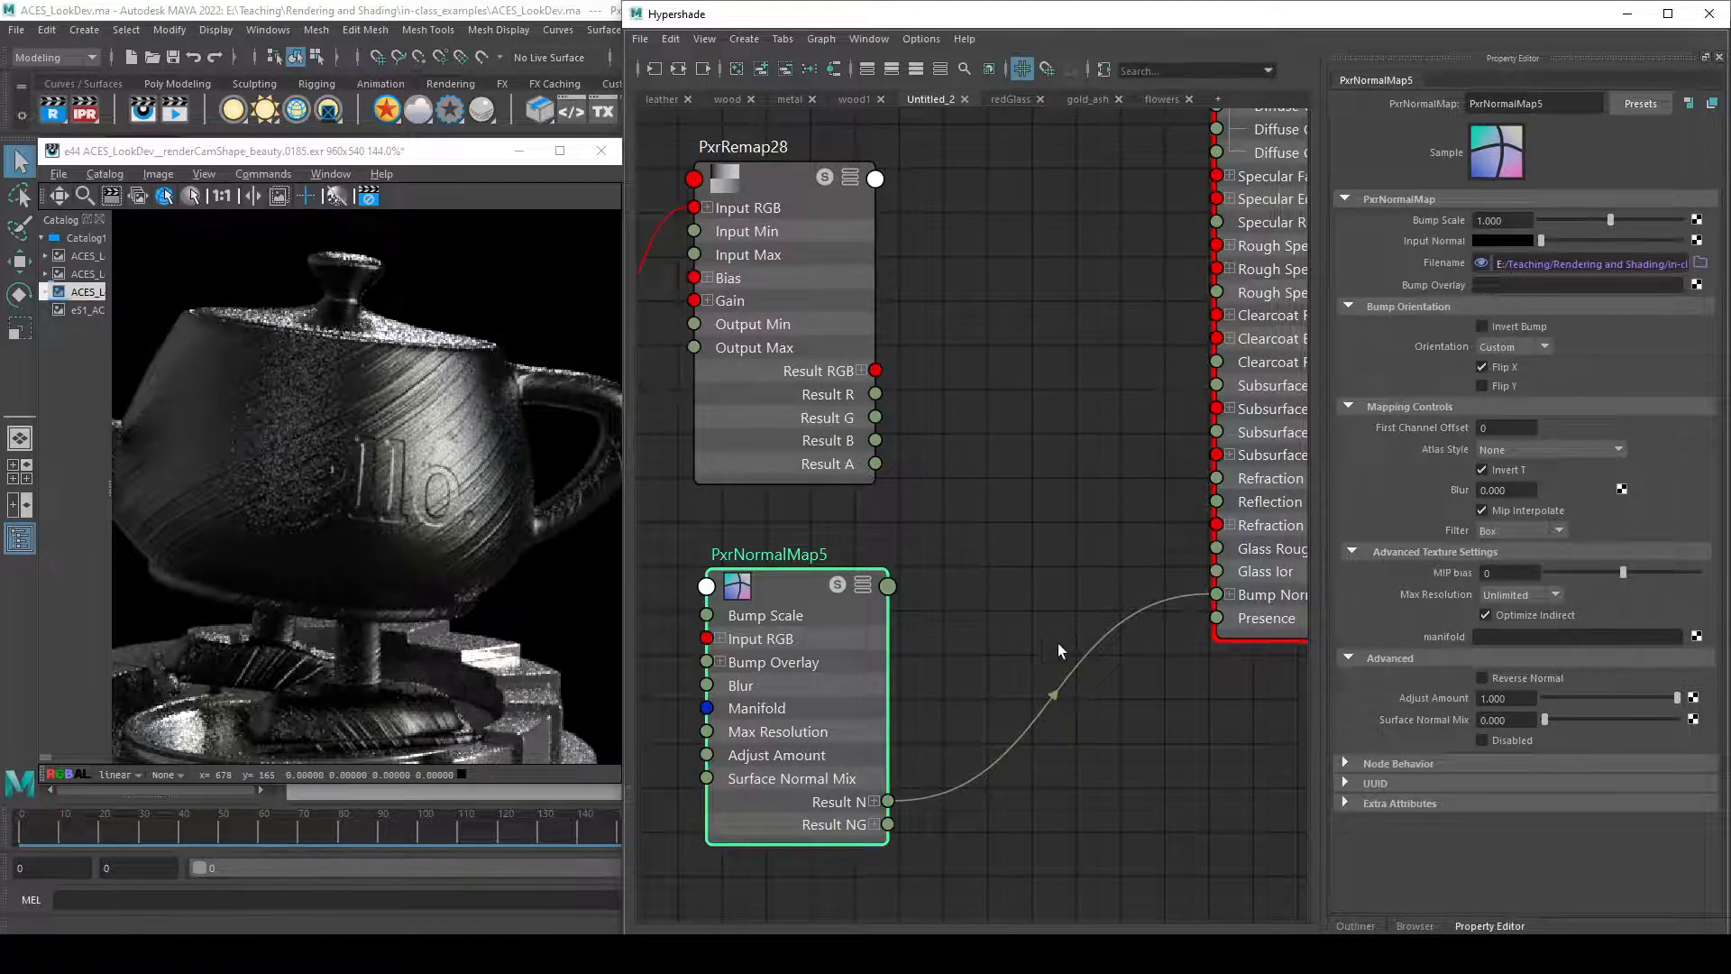
- Reposition the PxrNormalMap5 node just below and slightly to the left of PxrRemap28 in the graph
left_click_drag(767, 833, 752, 791)
middle_click_drag(938, 855, 1120, 823, "alt")
left_click_drag(969, 750, 827, 757)
scroll(1118, 803, "down", 4)
middle_click_drag(1118, 802, 928, 773, "alt")
scroll(927, 773, "up", 2)
left_click_drag(704, 726, 727, 711)
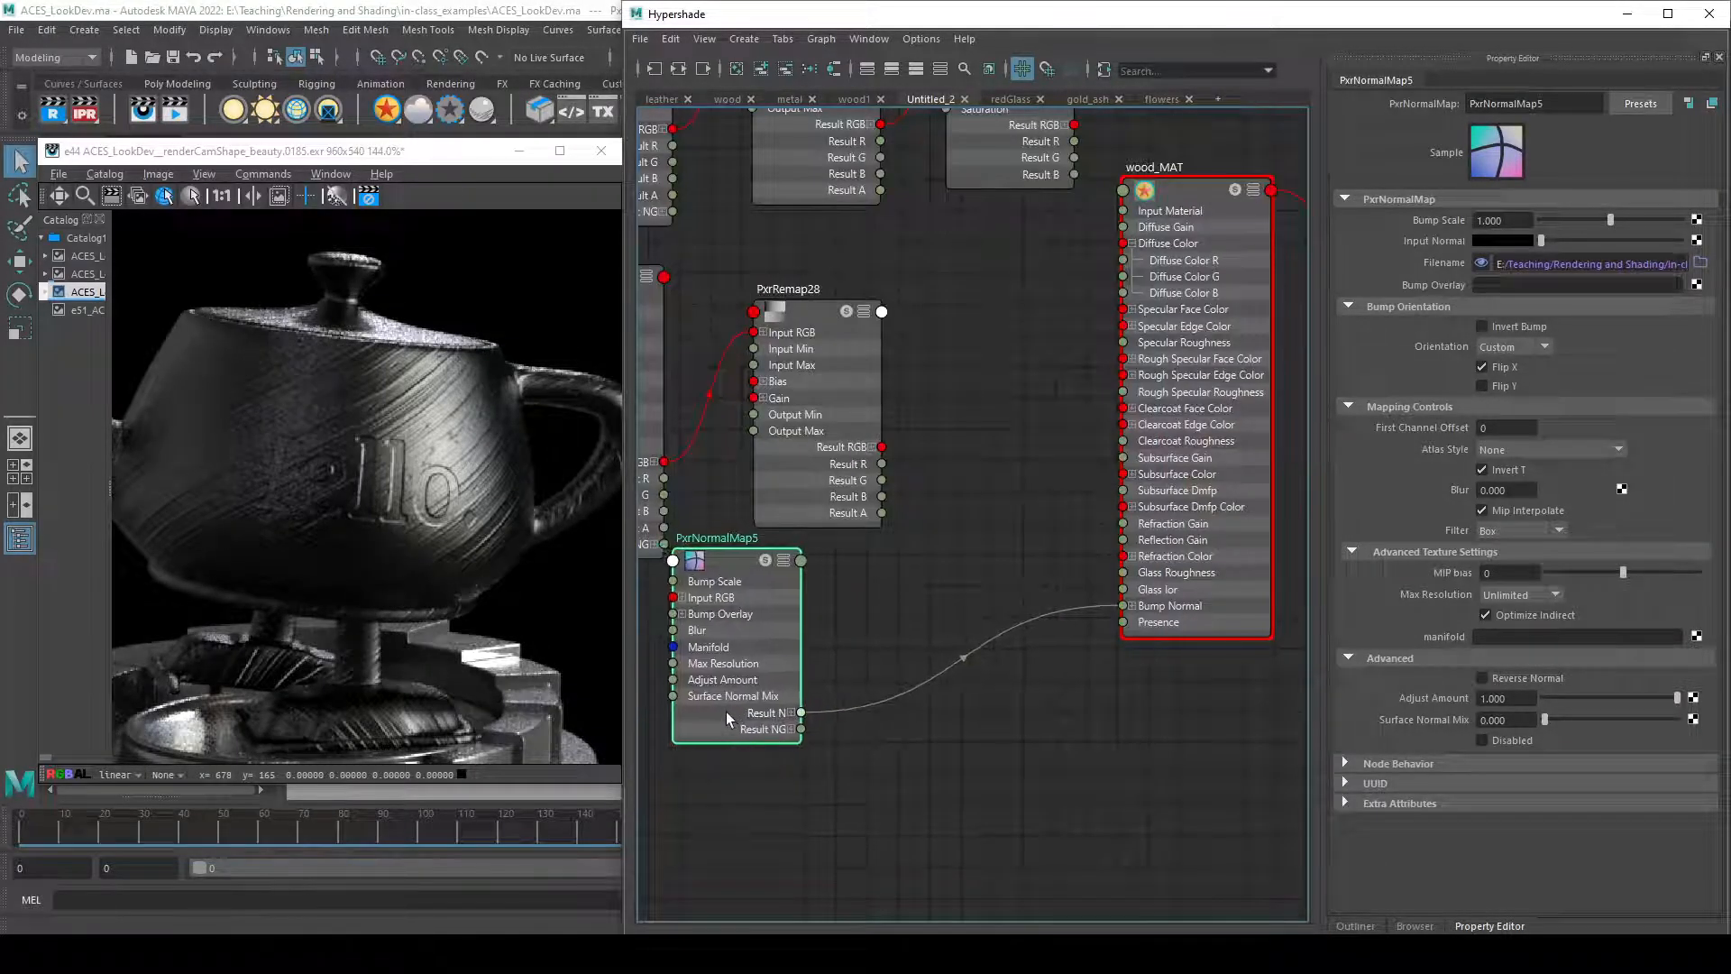
- Create a PxrBumpMixer node and place it between PxrNormalMap5 and wood_MAT in the graph
left_click(924, 786)
key("Tab")
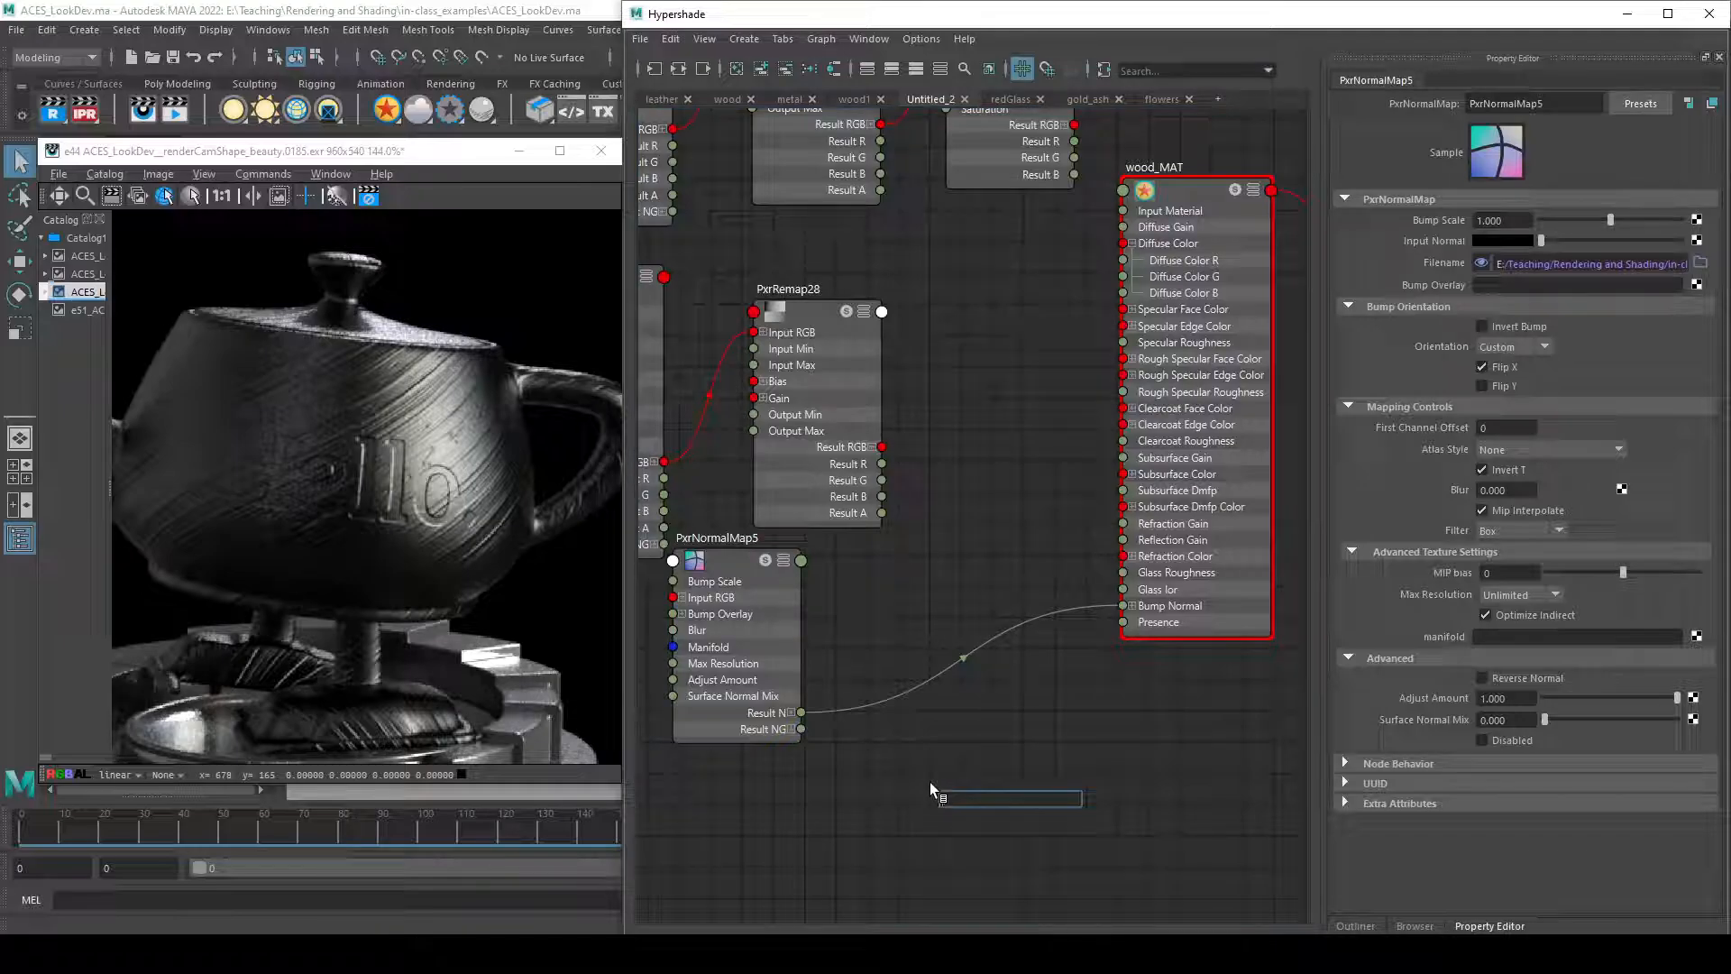
type("bum")
key("Down")
key("Down")
key("Down")
key("Down")
key("Down")
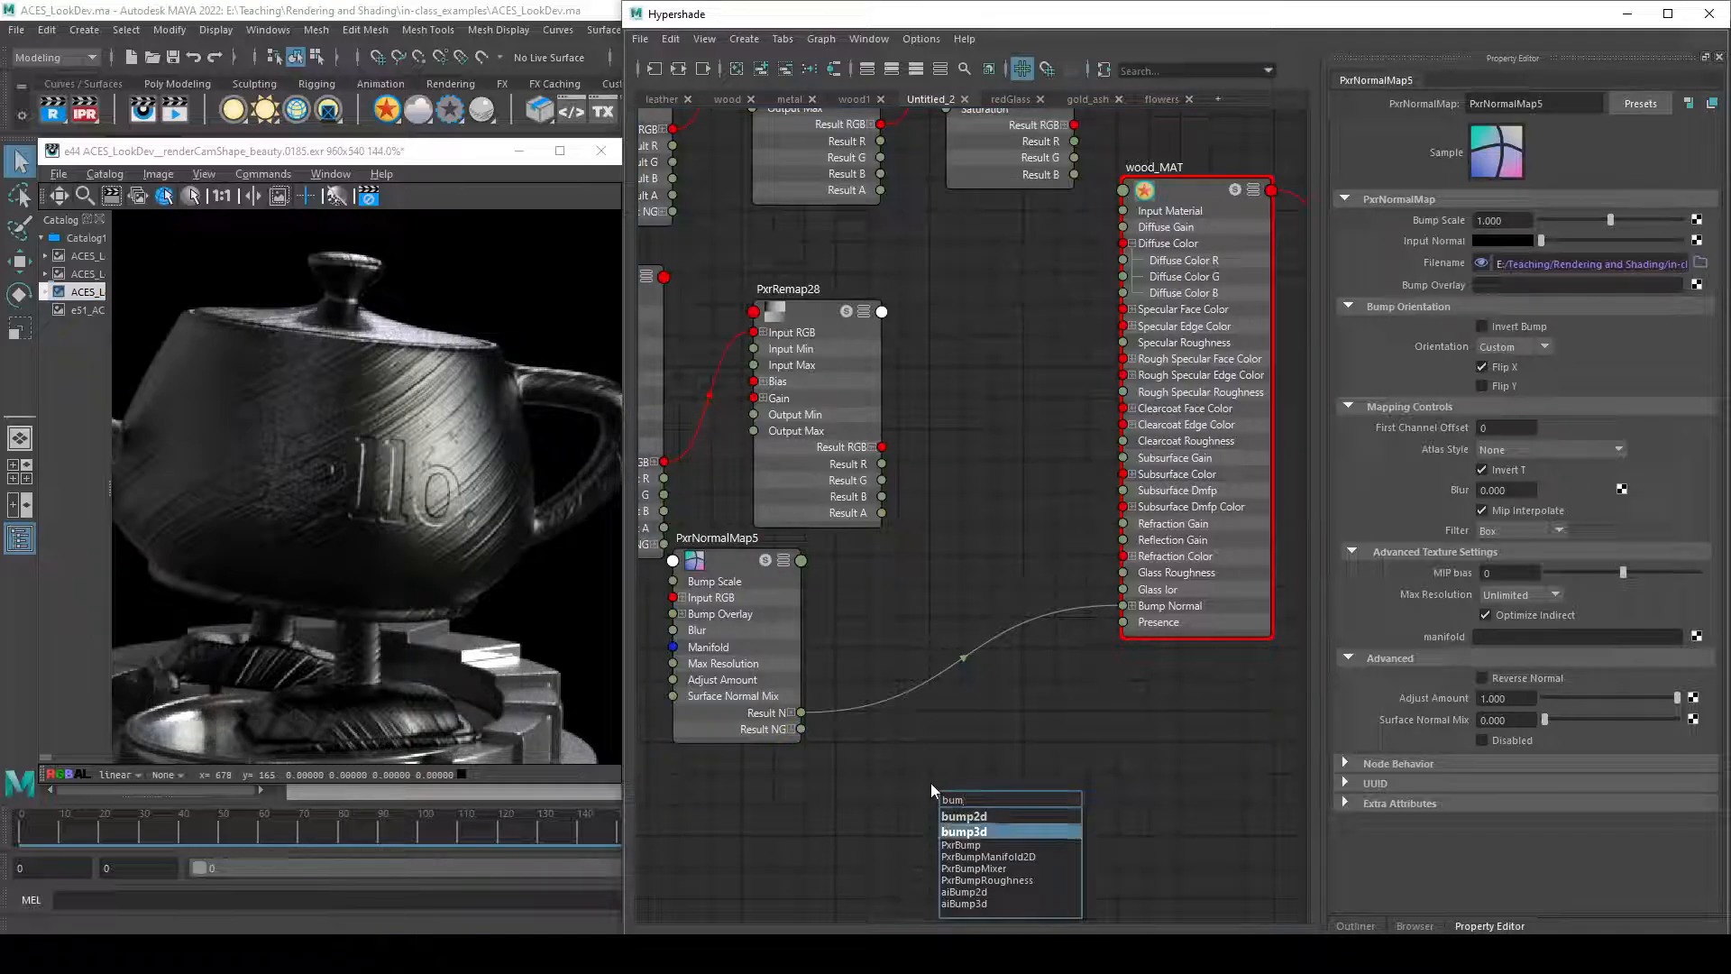
key("Return")
left_click_drag(1020, 874, 1002, 601)
- Arrange PxrNormalMap5 and PxrBumpMixer7 side by side below PxrRemap28, leaving a gap between them for connections
scroll(801, 732, "up", 6)
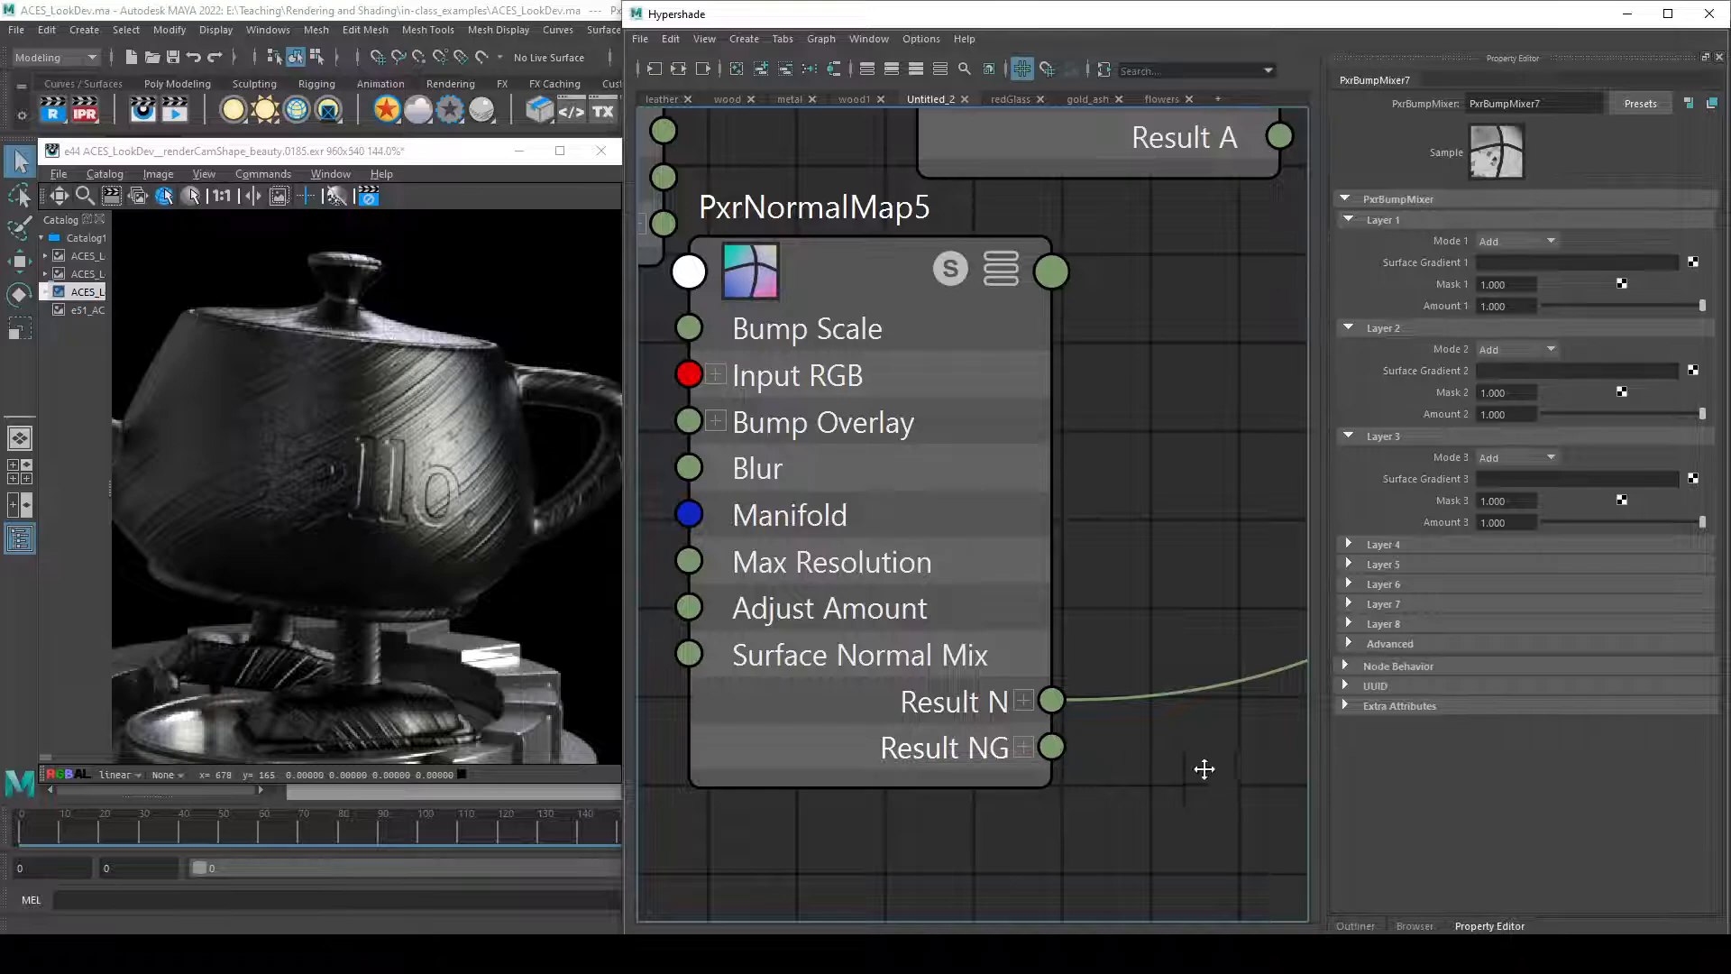
middle_click_drag(1209, 769, 1235, 773, "alt")
left_click(1035, 755)
scroll(1036, 812, "down", 5)
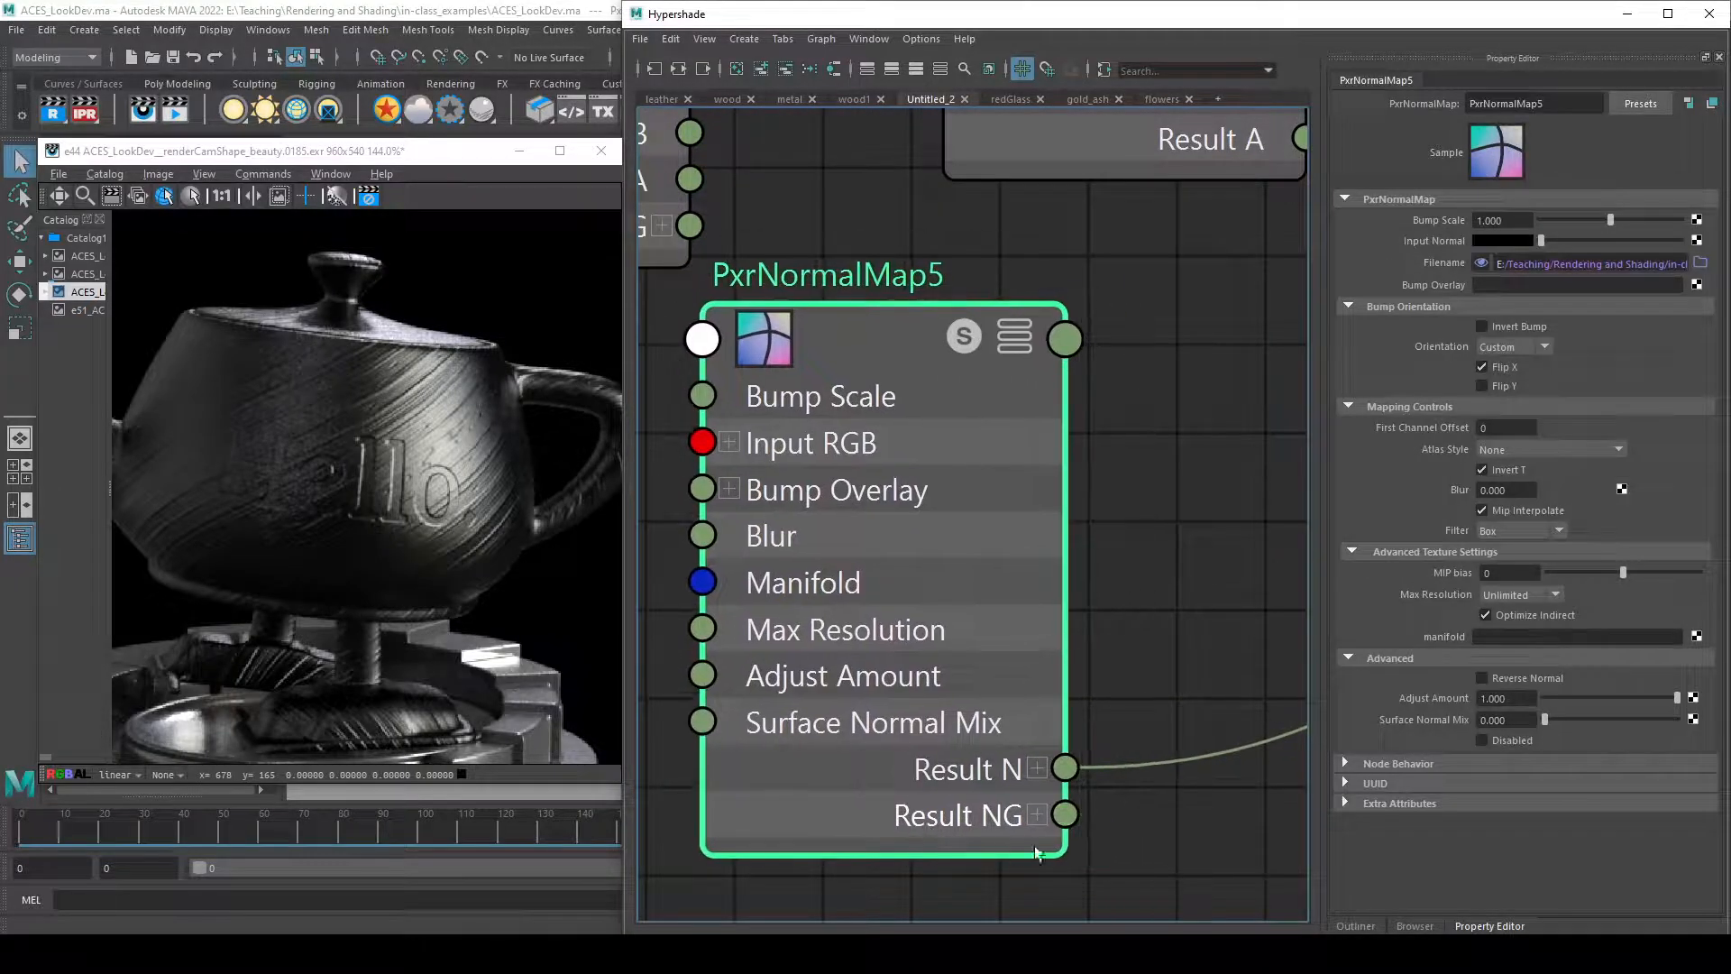
middle_click_drag(1138, 845, 1045, 763, "alt")
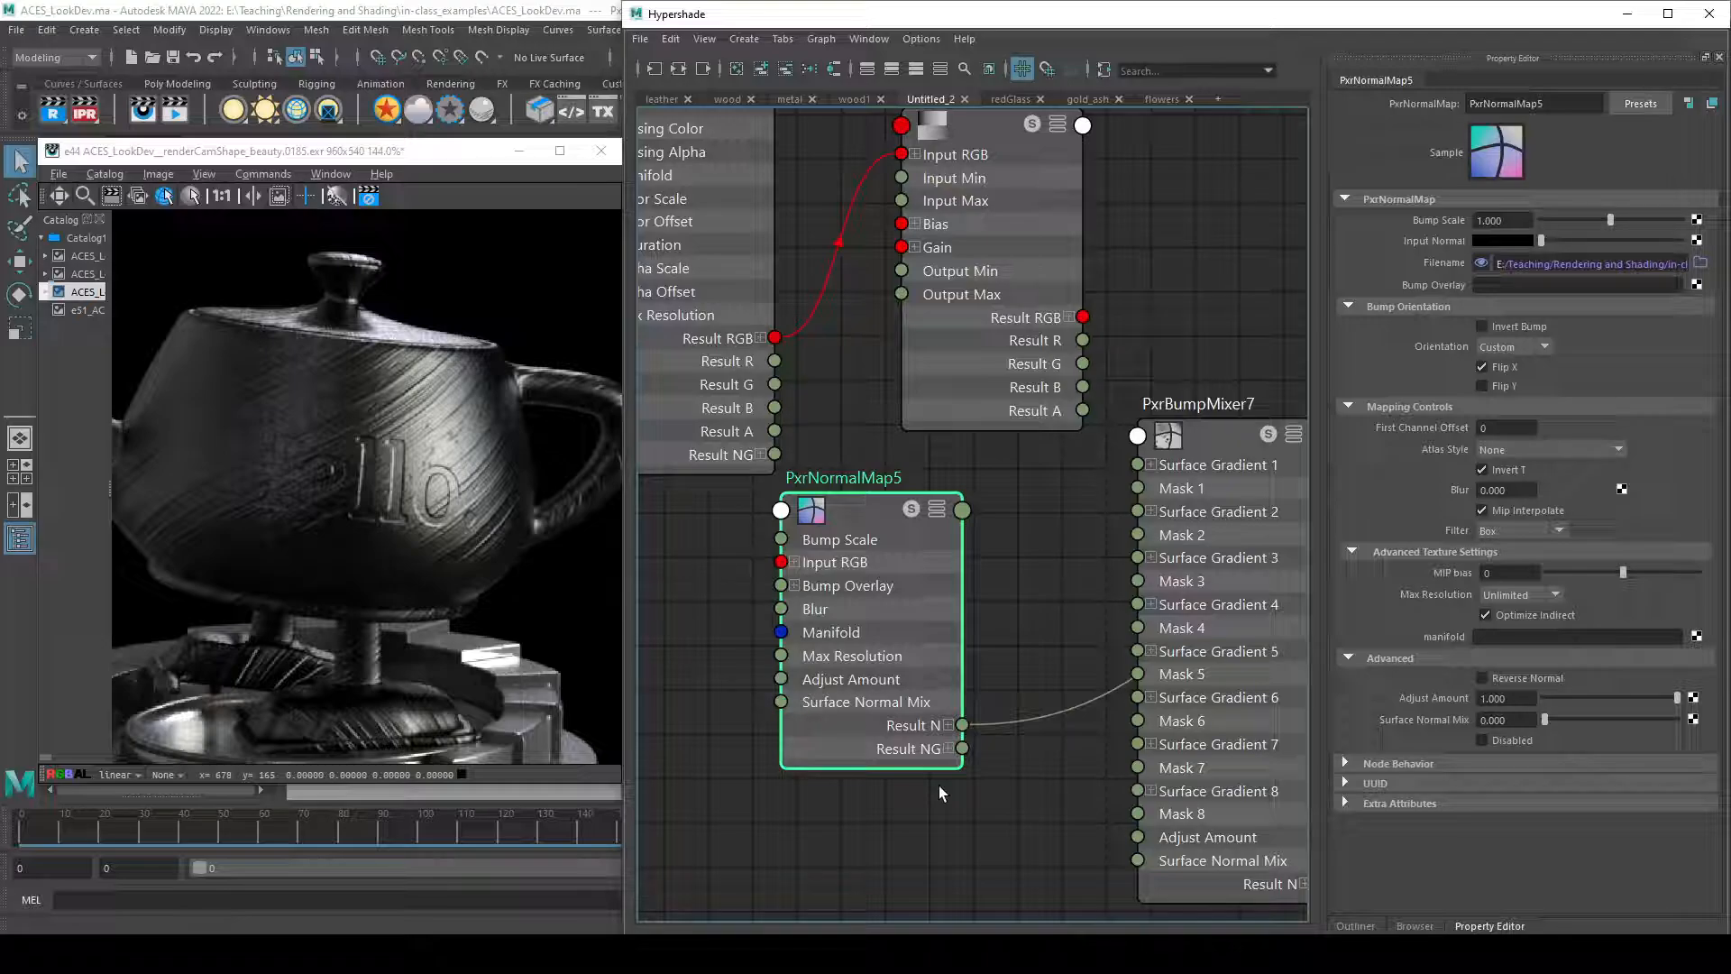
left_click_drag(913, 751, 857, 786)
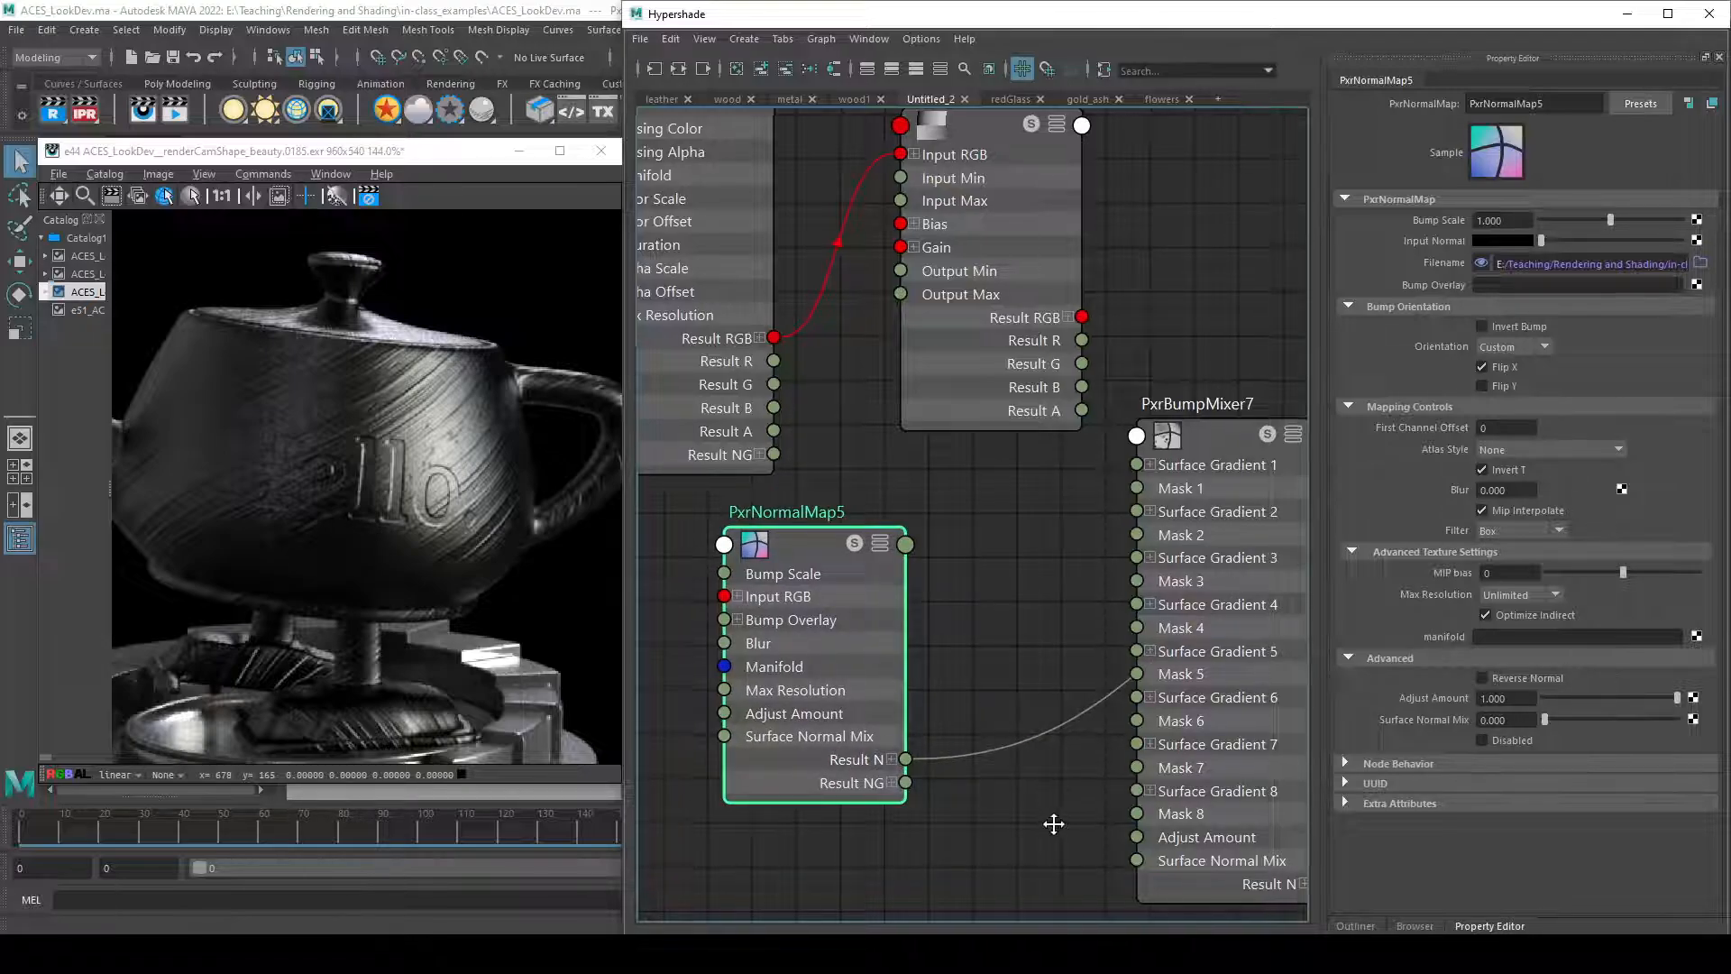
middle_click_drag(1057, 824, 999, 788, "alt")
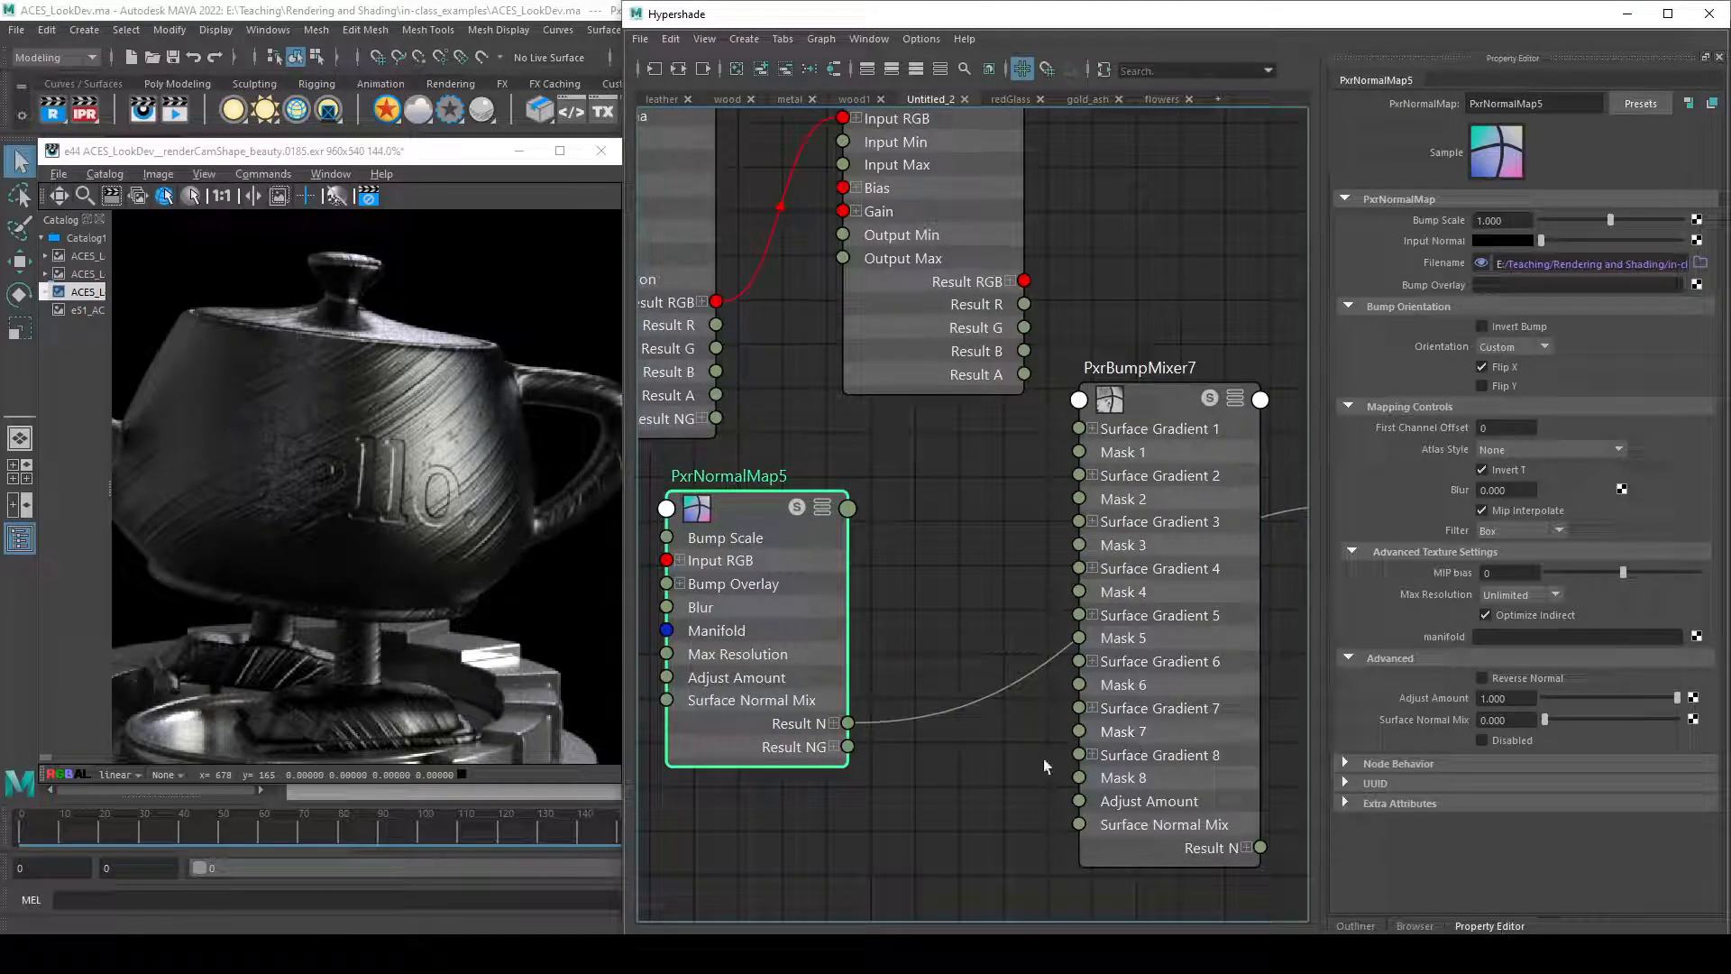
scroll(1045, 753, "down", 3)
mouse_move(1039, 704)
left_mouse_down()
mouse_move(1127, 671)
mouse_move(1066, 723)
mouse_move(1051, 690)
mouse_move(1077, 735)
mouse_move(1057, 711)
left_mouse_up()
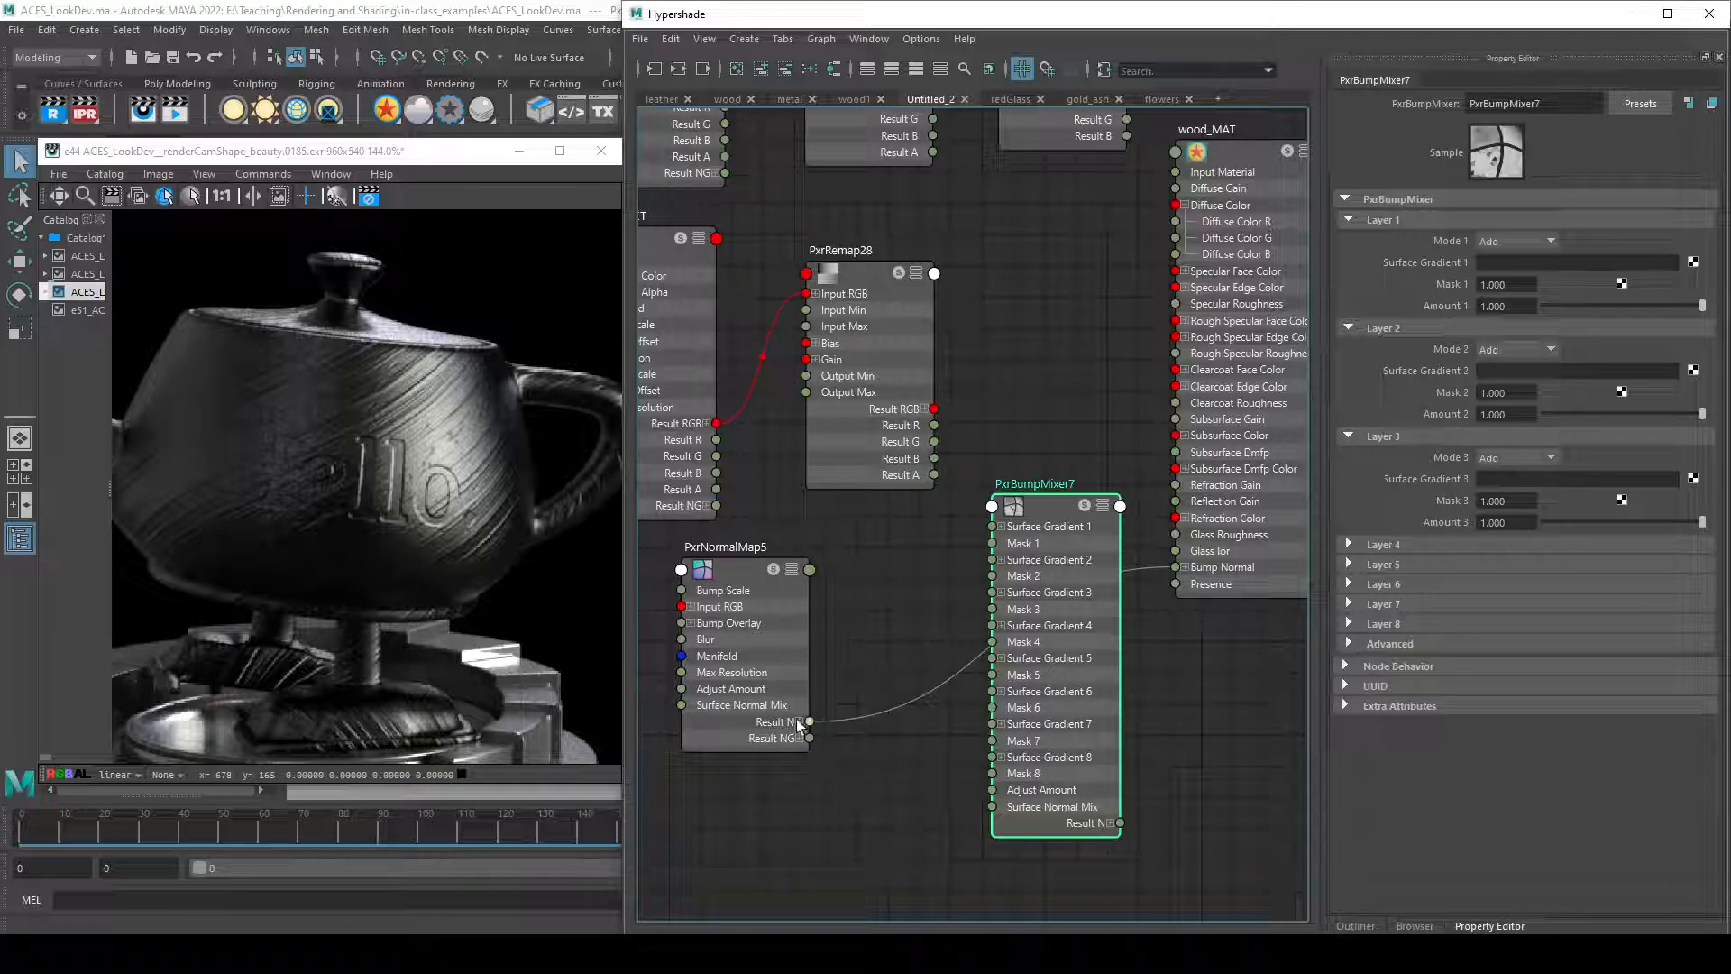
left_click_drag(753, 743, 782, 748)
left_click_drag(1046, 736, 1046, 744)
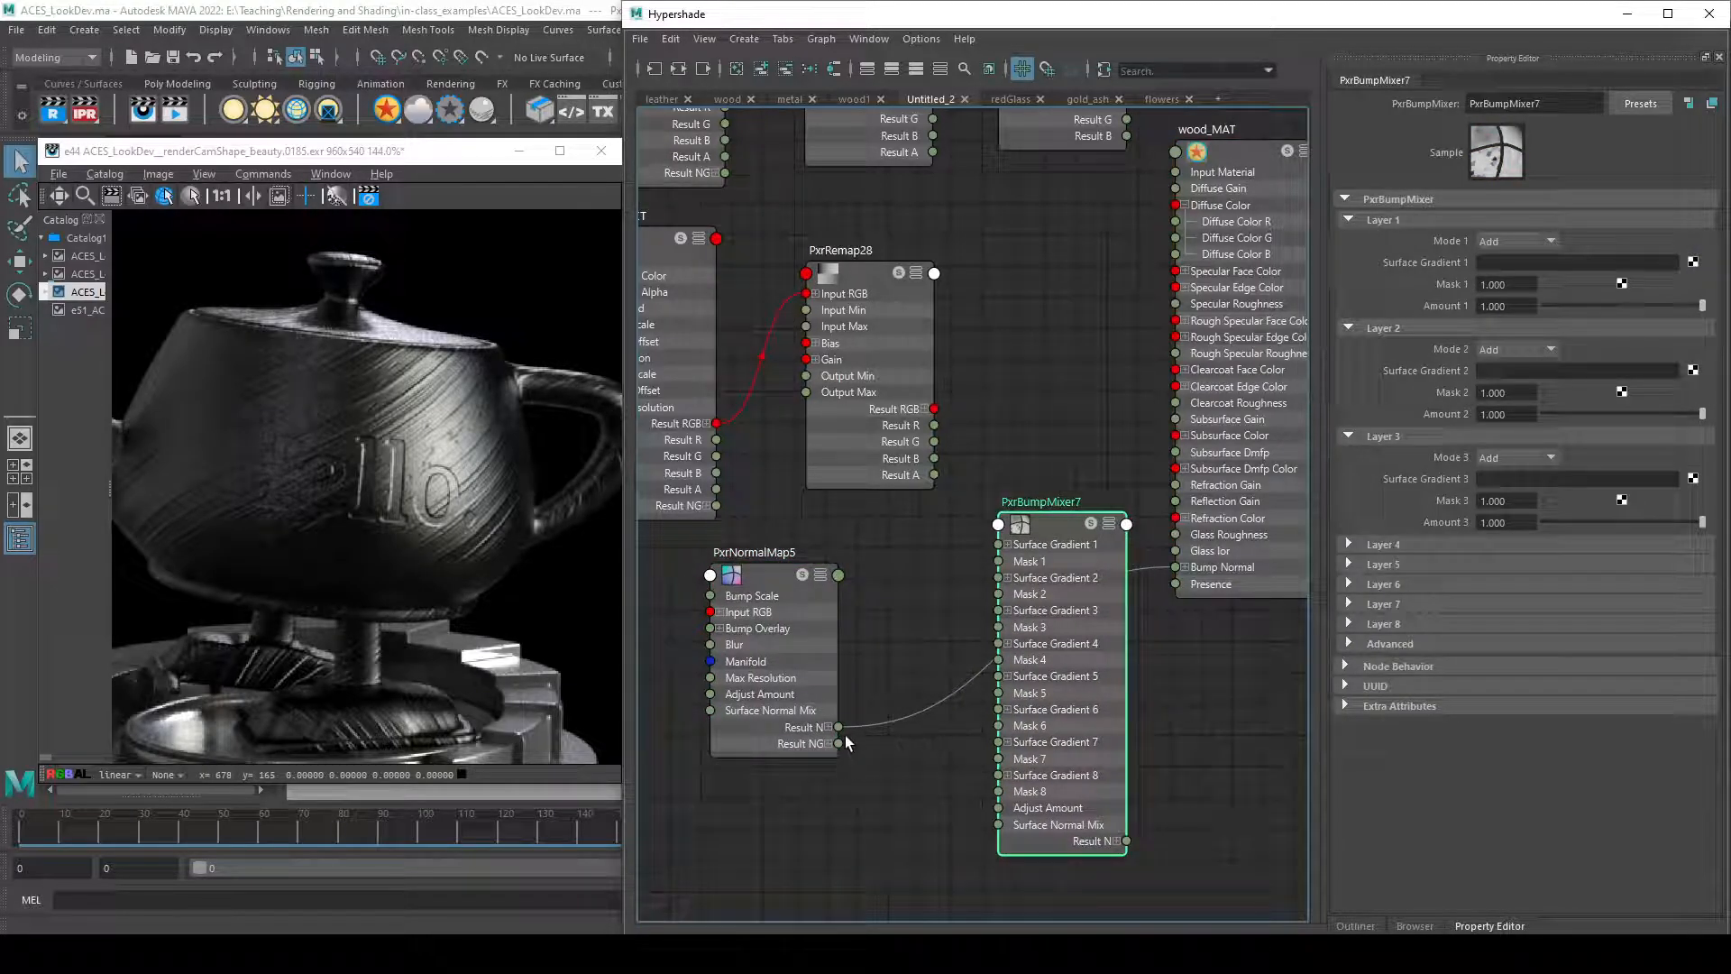
middle_click_drag(826, 781, 931, 755, "alt")
left_click_drag(842, 704, 930, 696)
- Check the blend modes offered for Layer 1 of PxrBumpMixer7, leaving Mode 1 on Add
left_click(1170, 697)
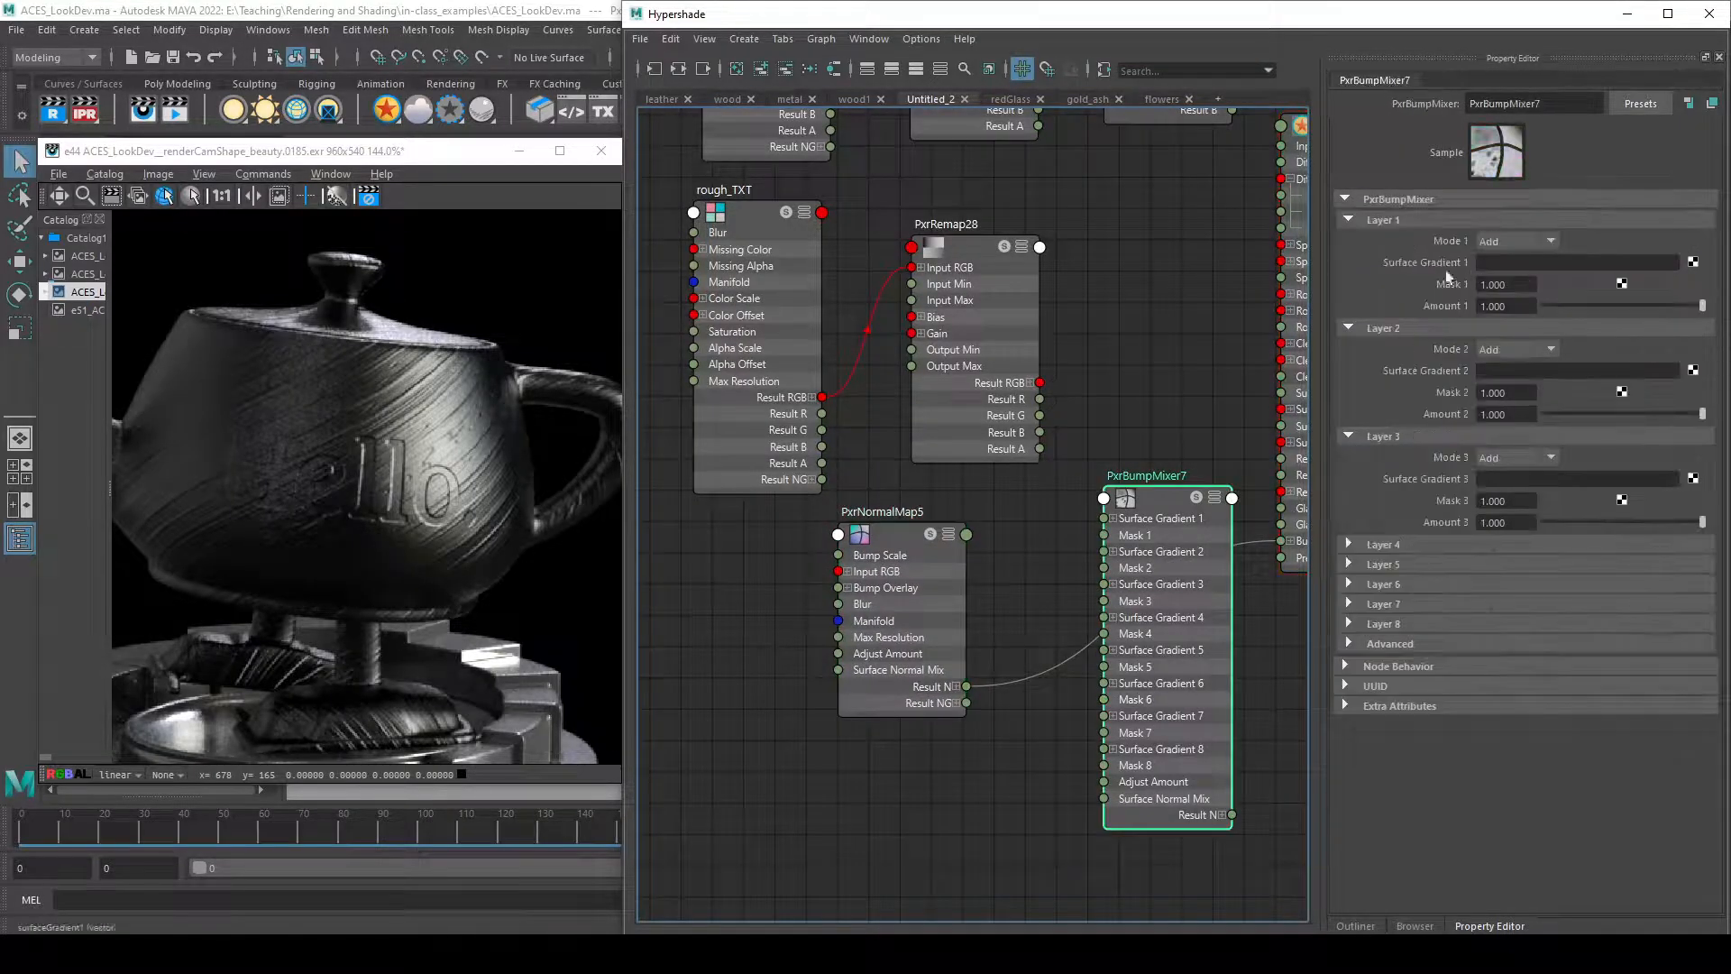
left_click(1515, 241)
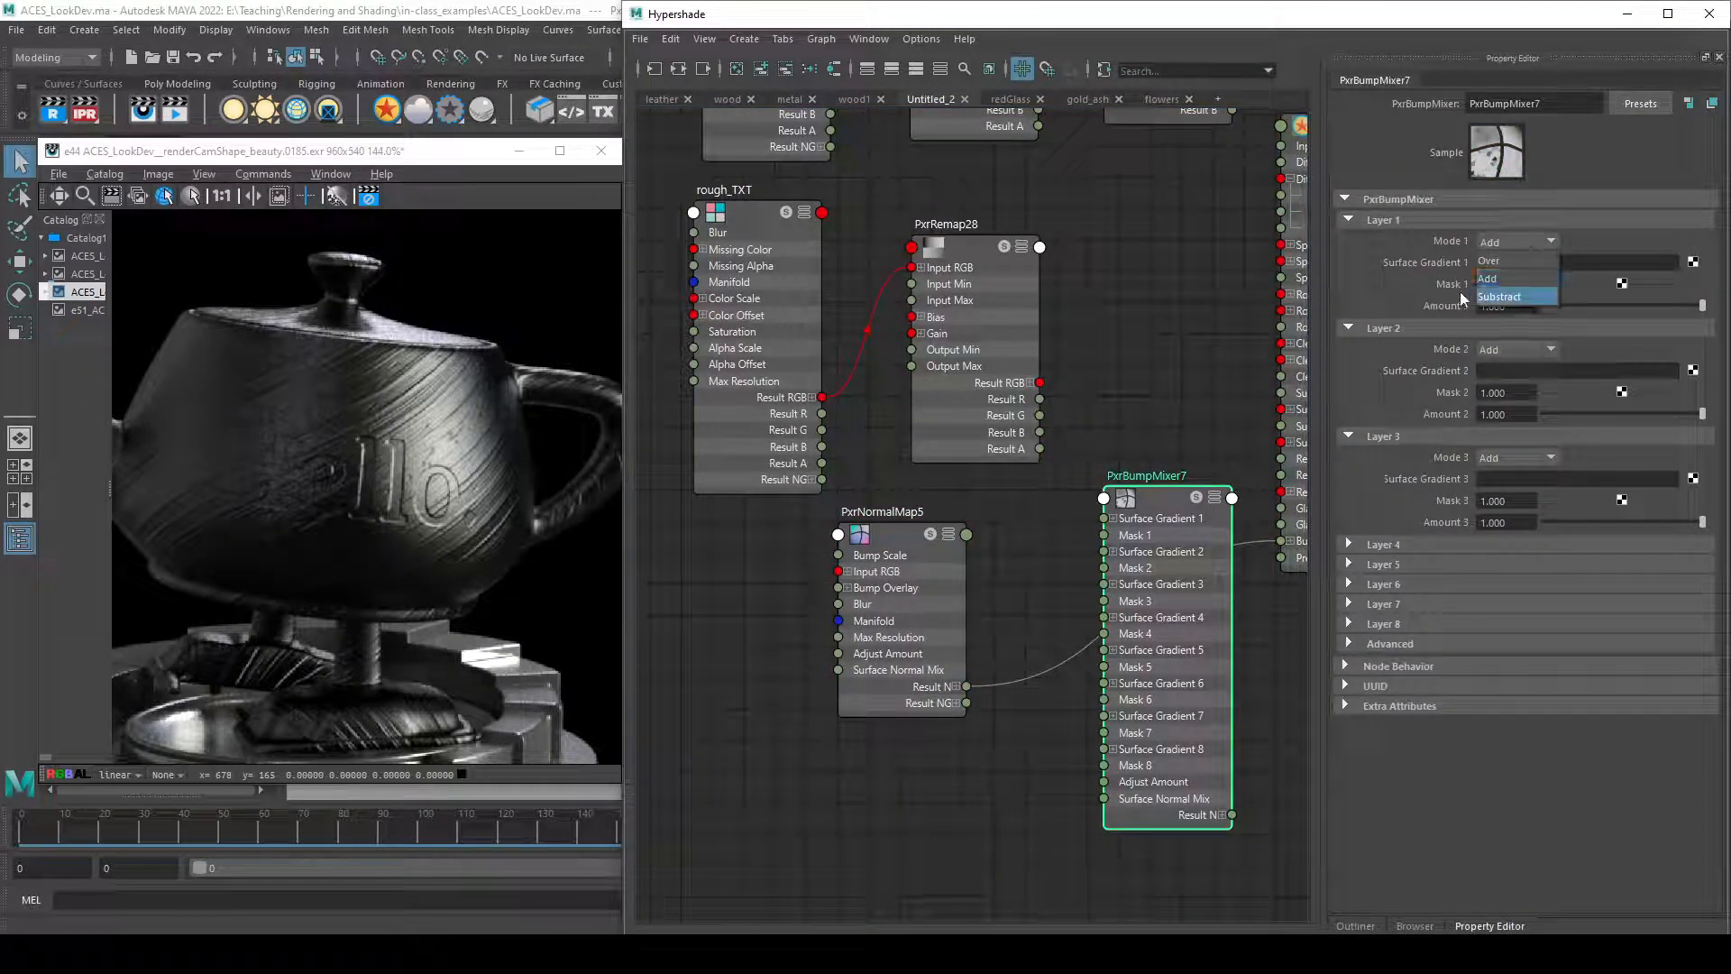
left_click(1393, 245)
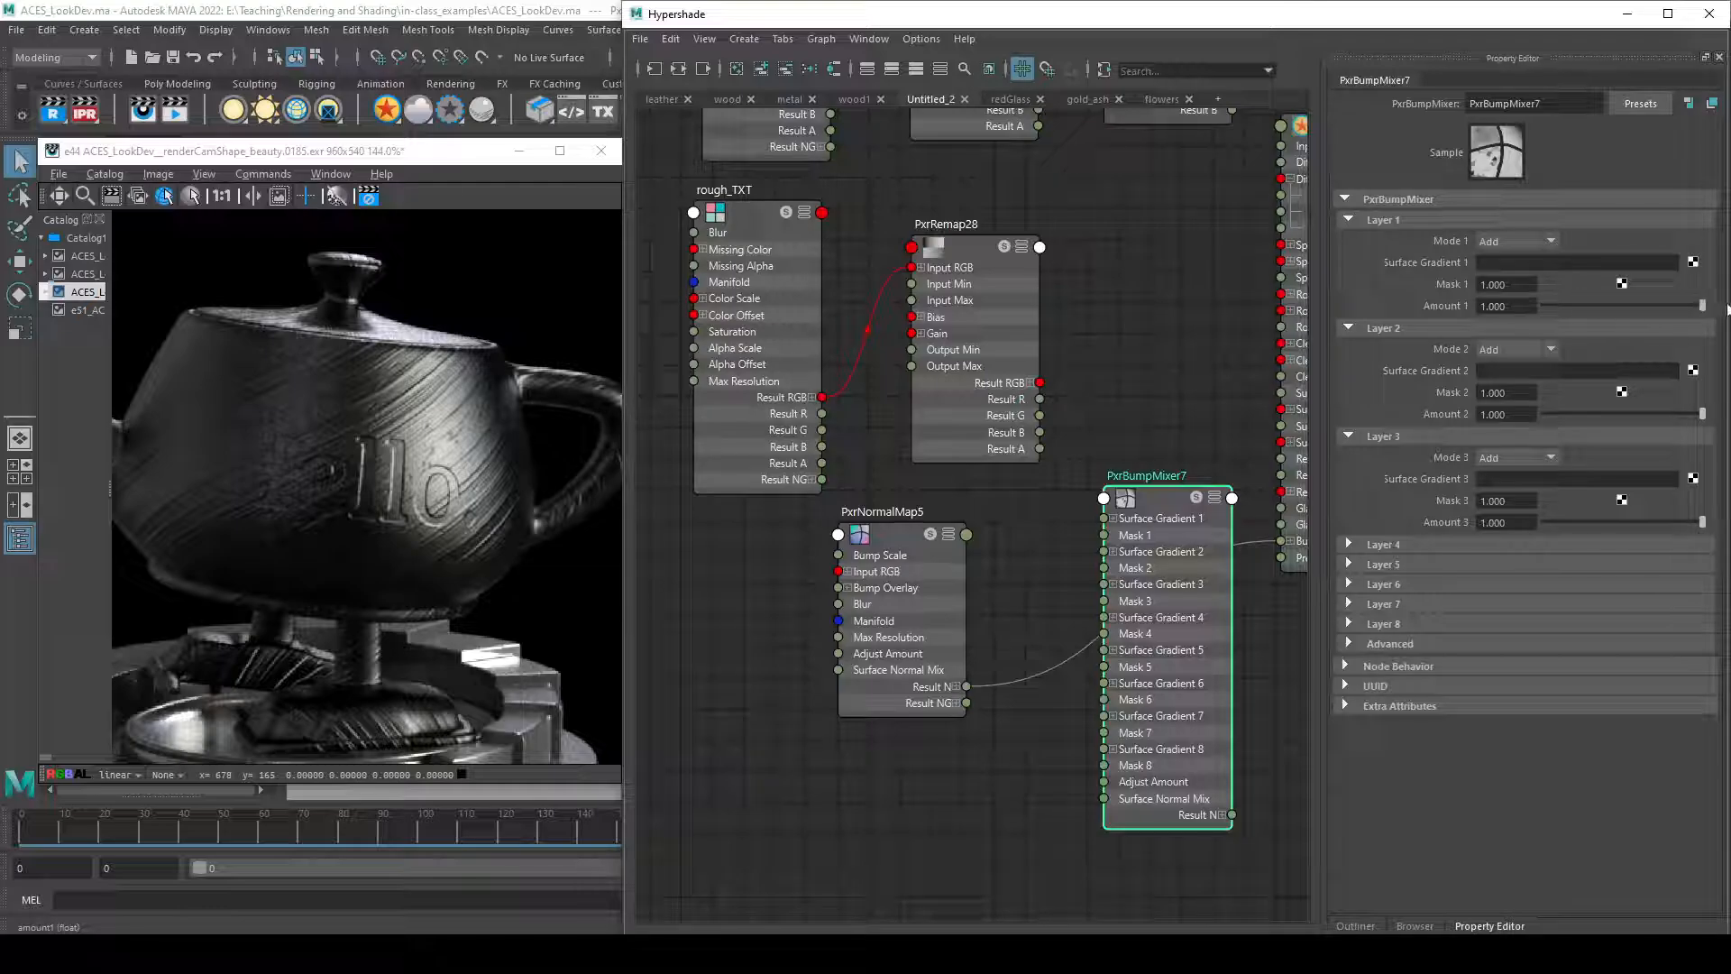
- Reposition both bump nodes and connect PxrNormalMap5's Result NG to Surface Gradient 1 of PxrBumpMixer7
middle_click_drag(993, 769, 1040, 791, "alt")
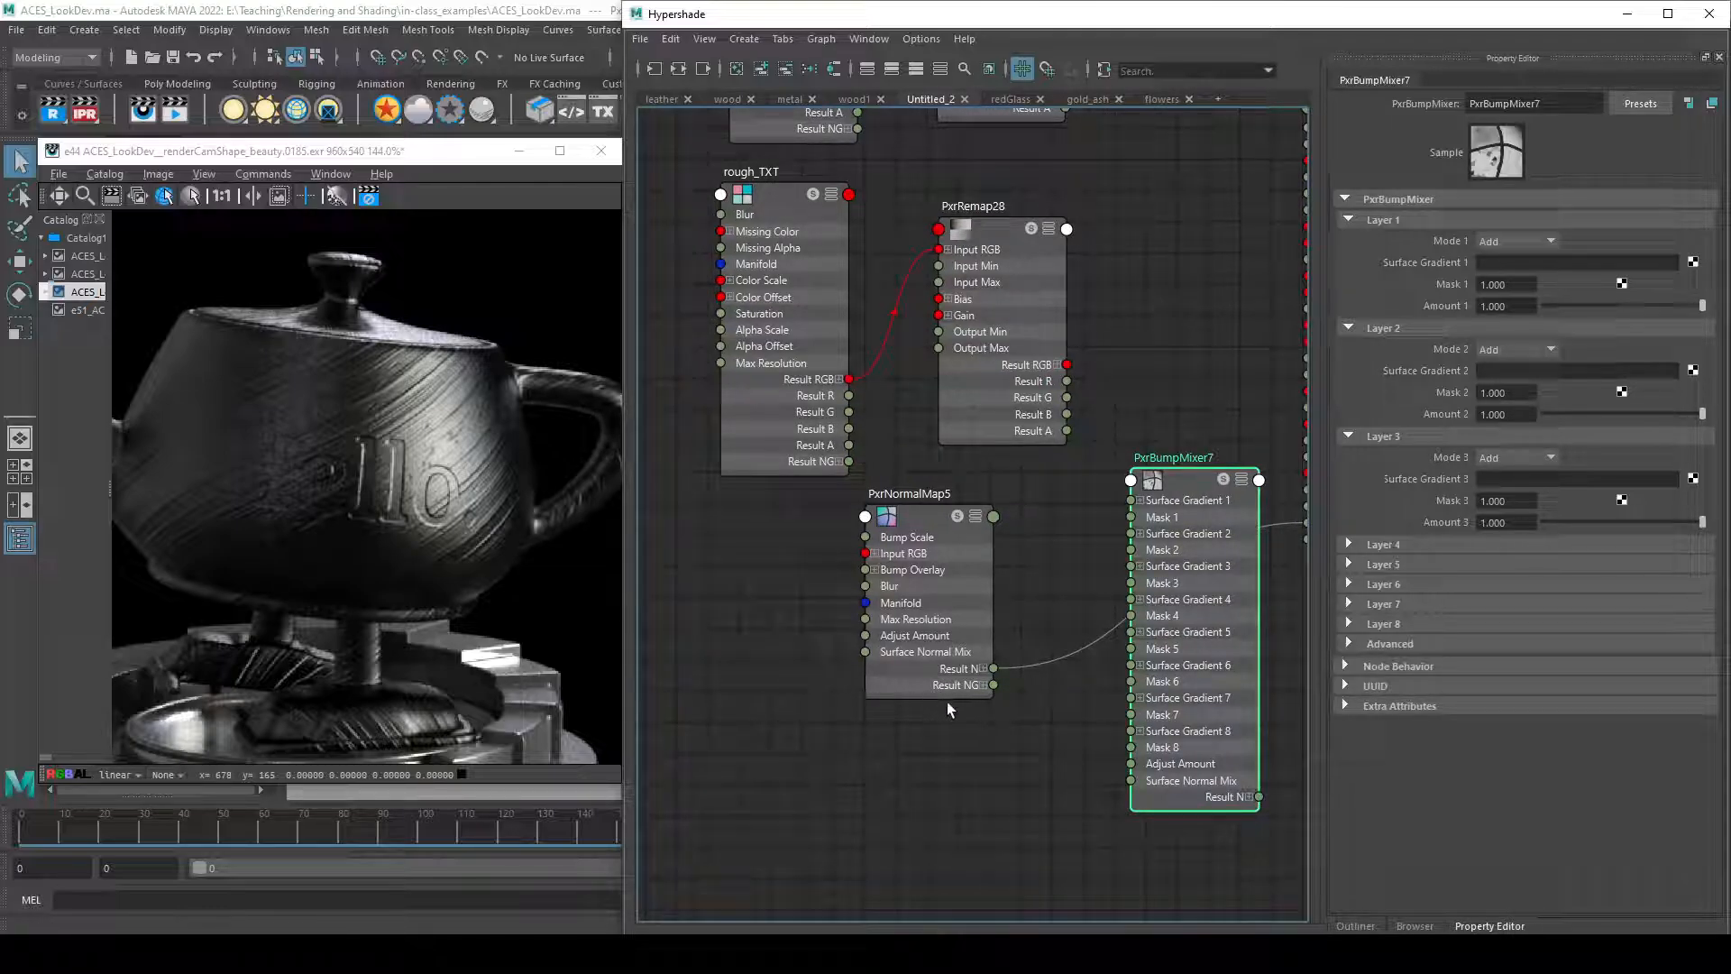
middle_click_drag(1004, 765, 938, 777, "alt")
left_click_drag(1111, 712, 1078, 704)
left_click_drag(858, 697, 786, 697)
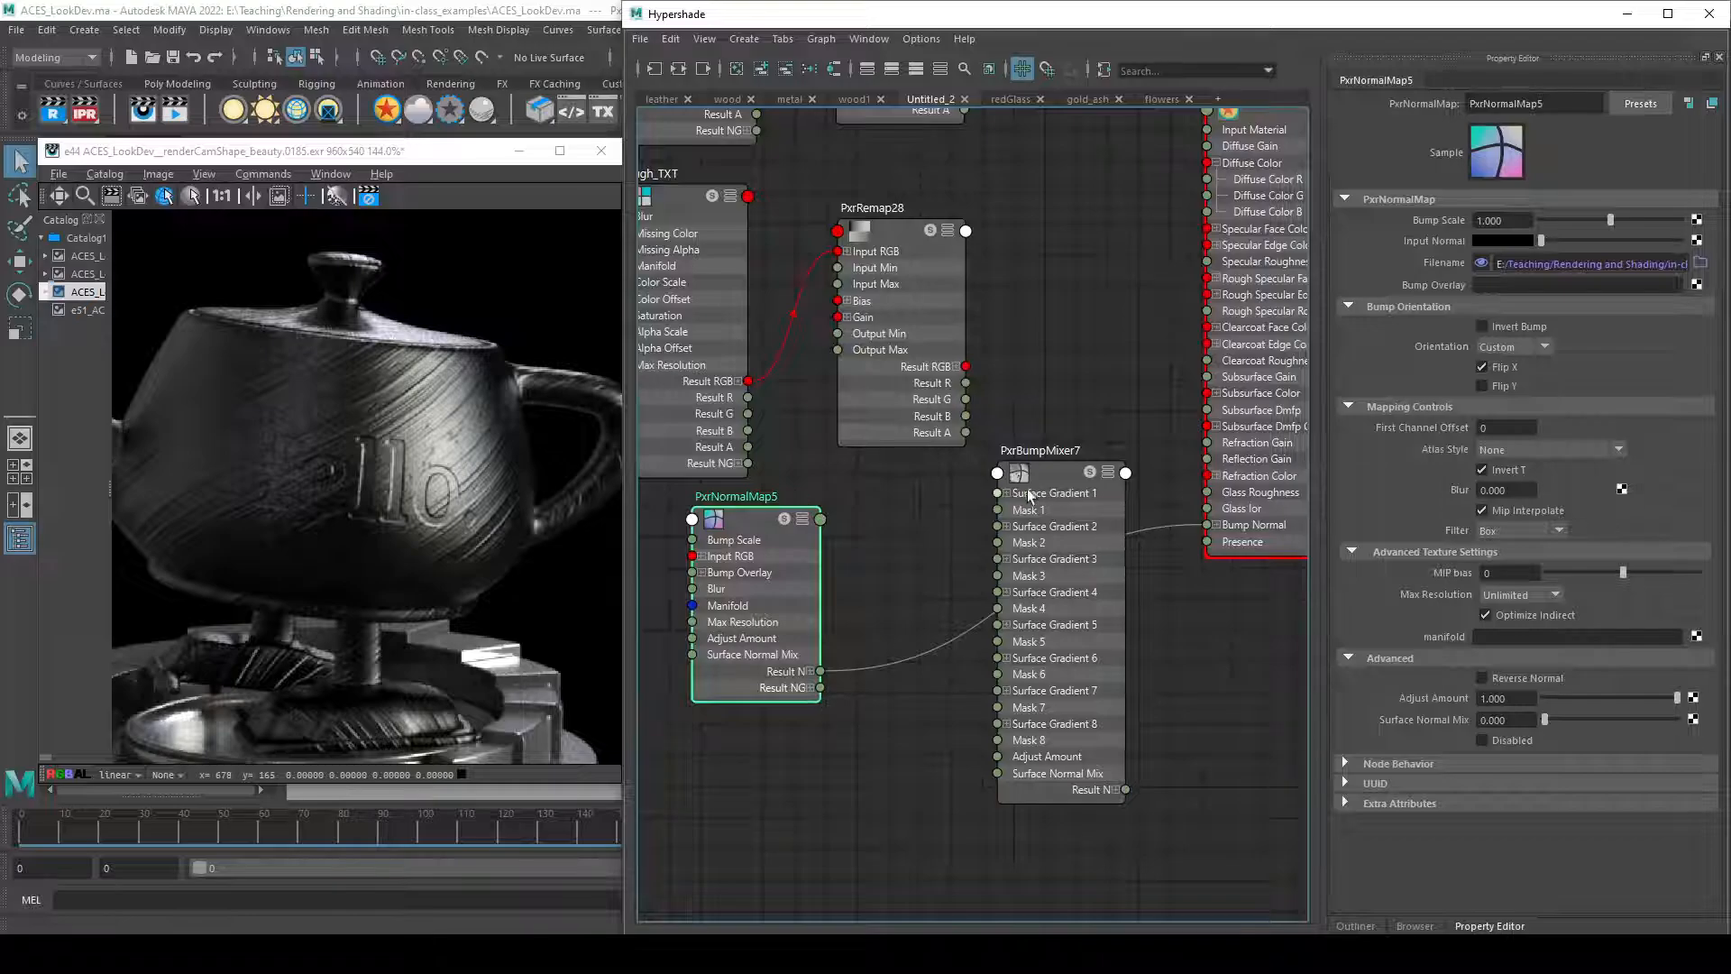
left_click_drag(1032, 495, 1044, 516)
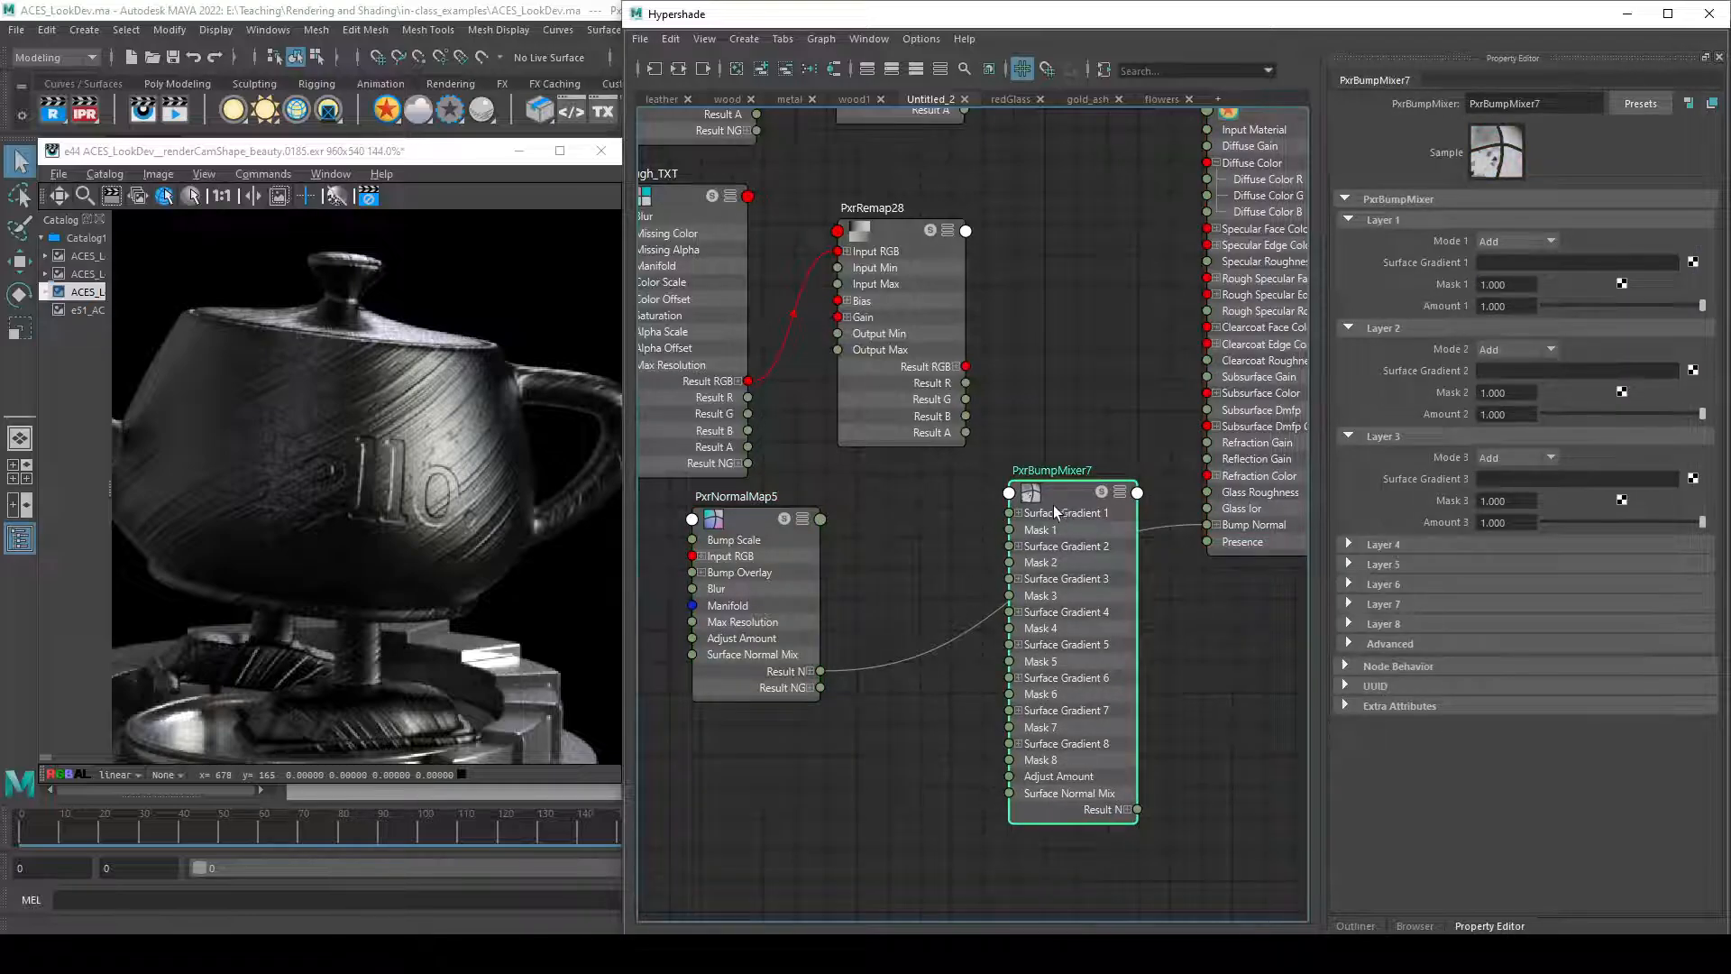
left_click_drag(820, 689, 962, 545)
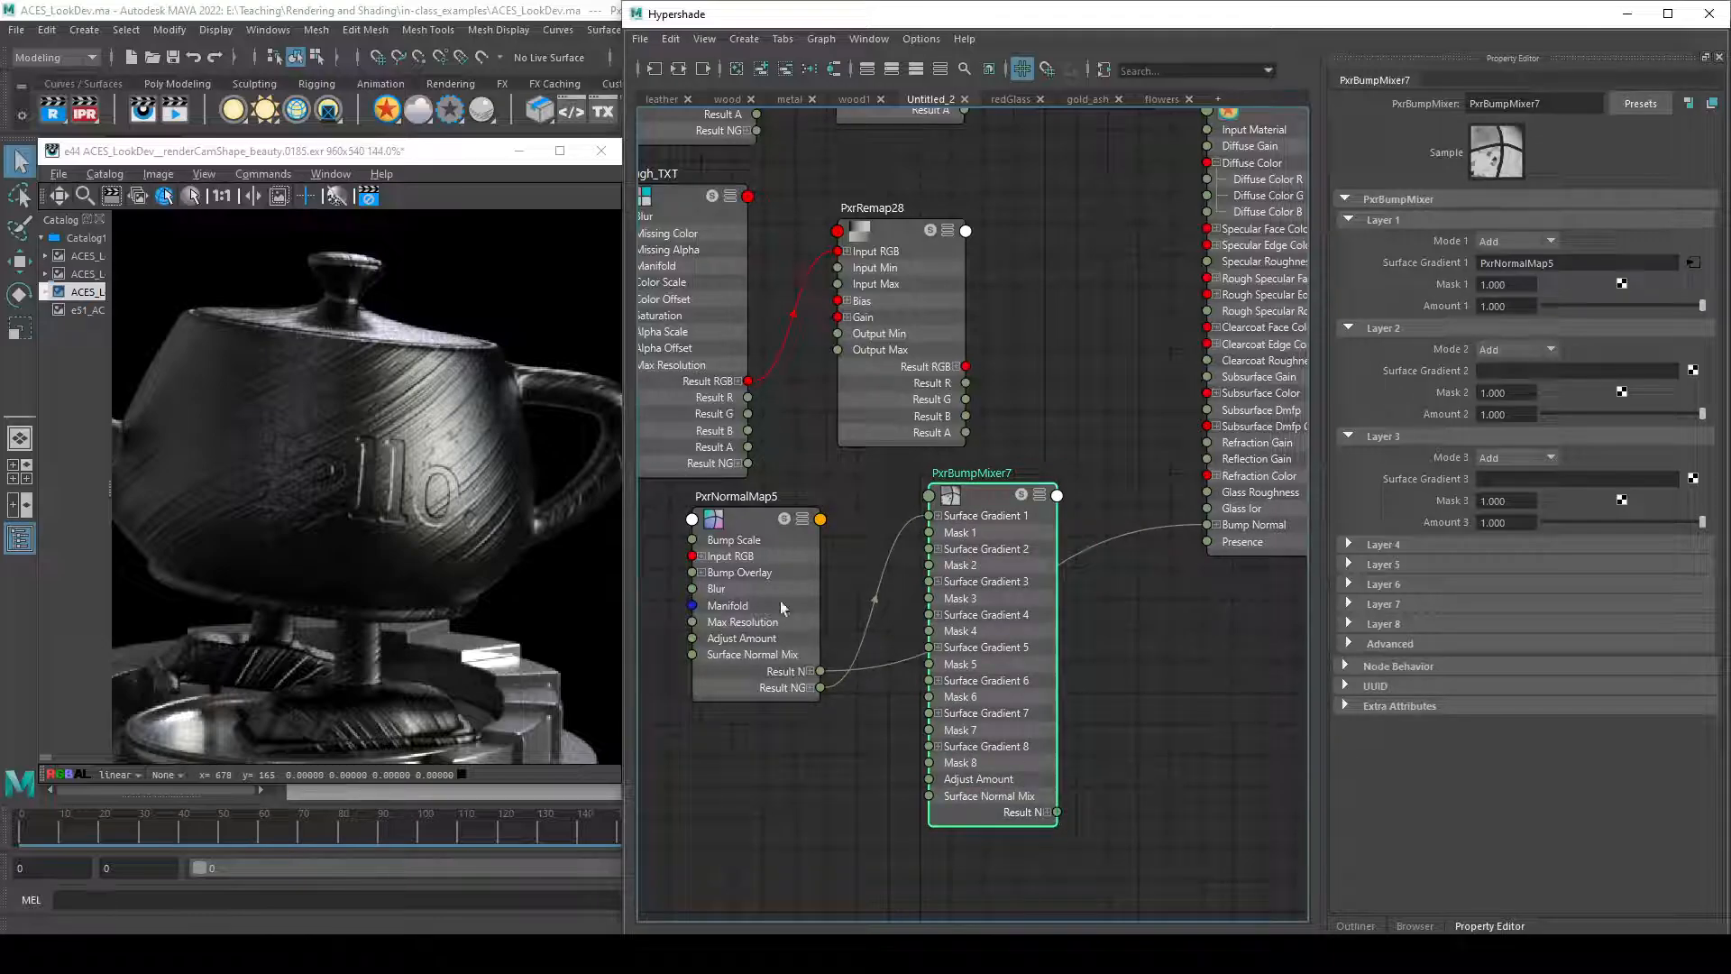
- Store a snapshot of the current render and connect PxrBumpMixer7's Result N to wood_MAT's Bump Normal
left_click(420, 153)
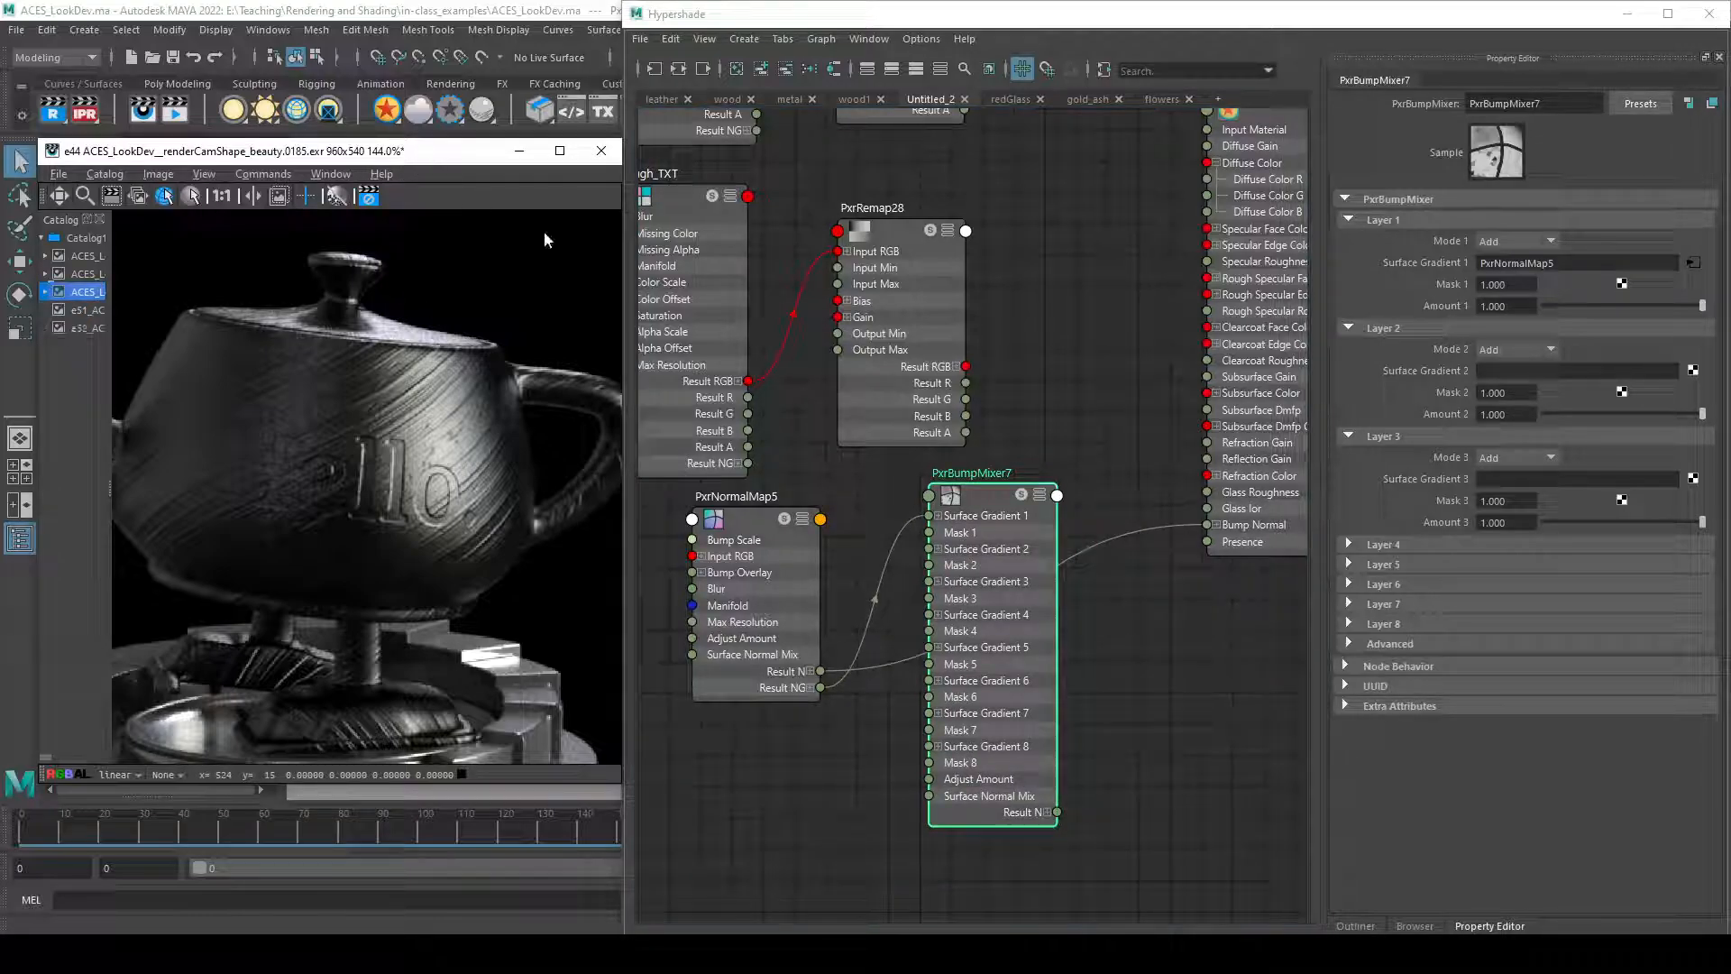
left_click(1124, 695)
left_click(1161, 603)
left_click_drag(1057, 812, 1207, 524)
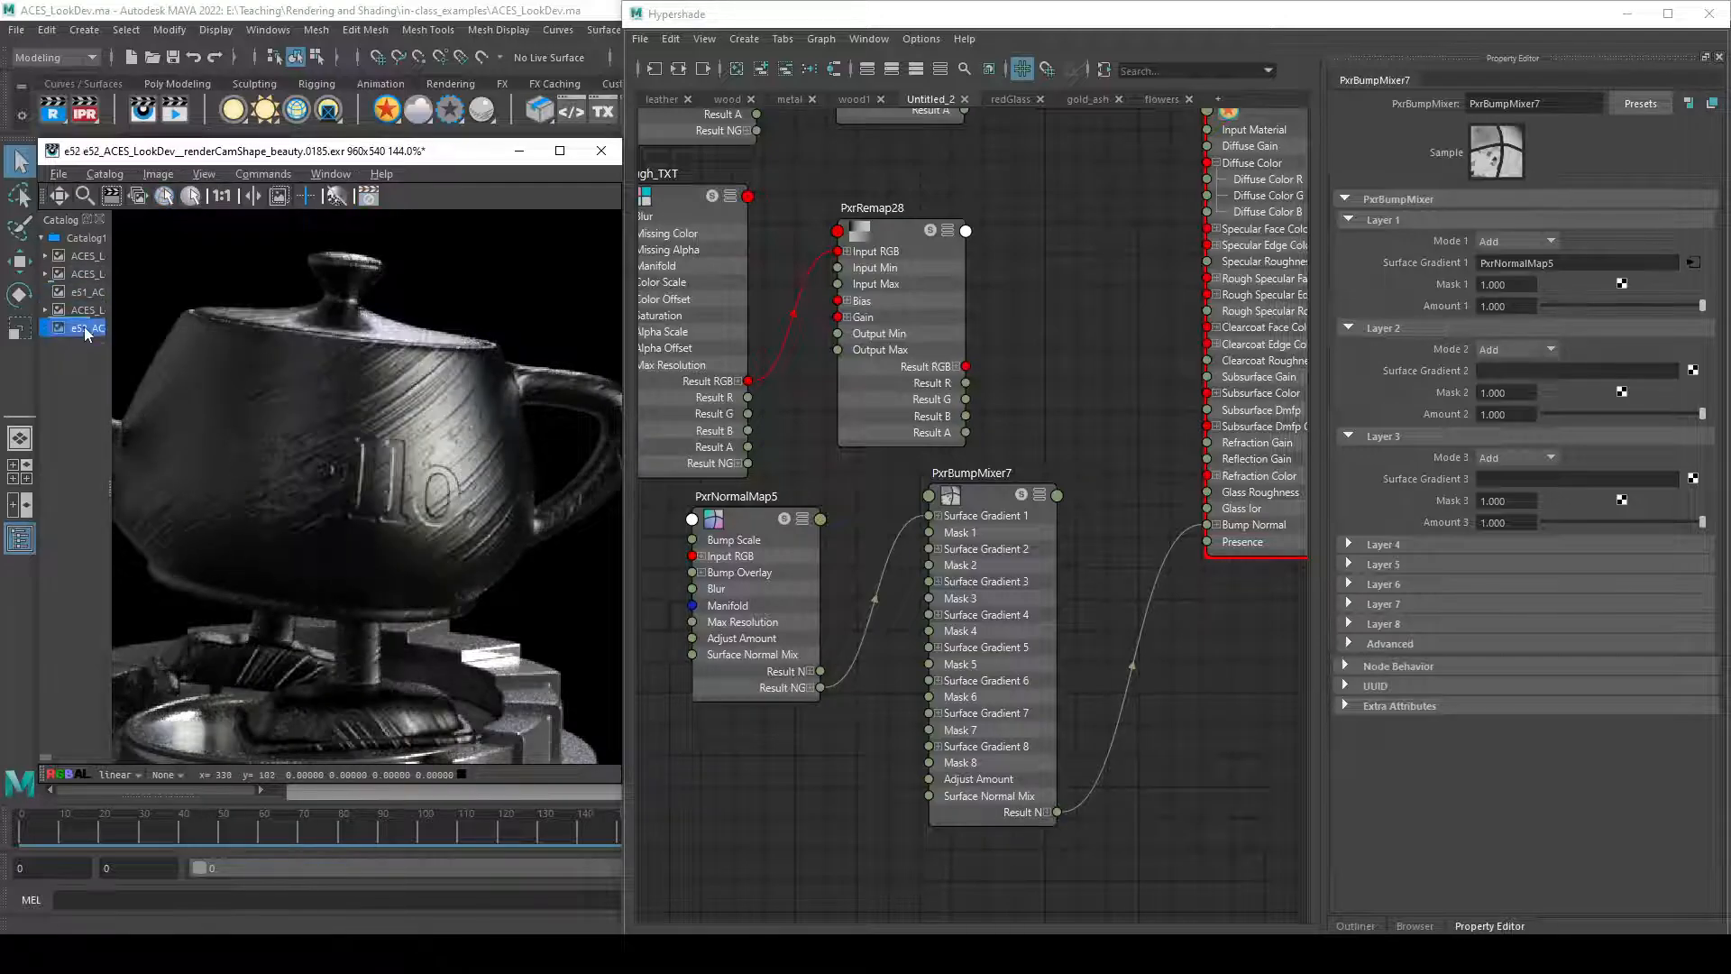
- Turn off Flip X on PxrNormalMap5 and try the OpenGL orientation, comparing the render with the stored snapshot
left_click(772, 575)
left_click(1481, 367)
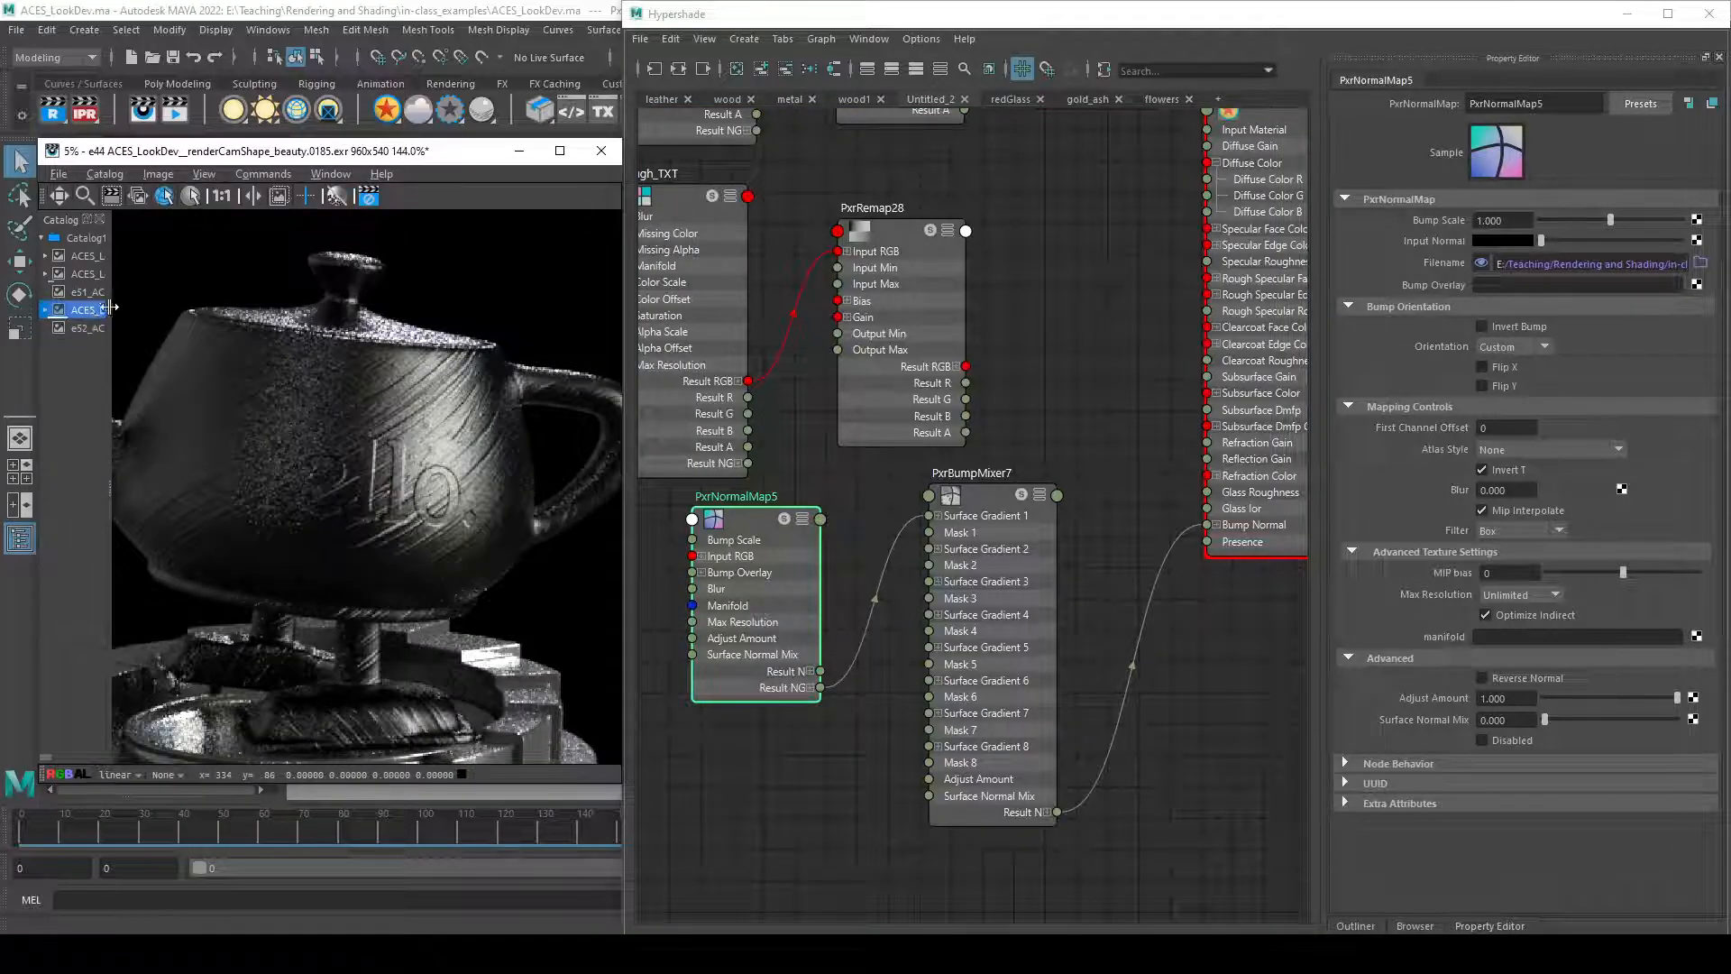
left_click(1504, 350)
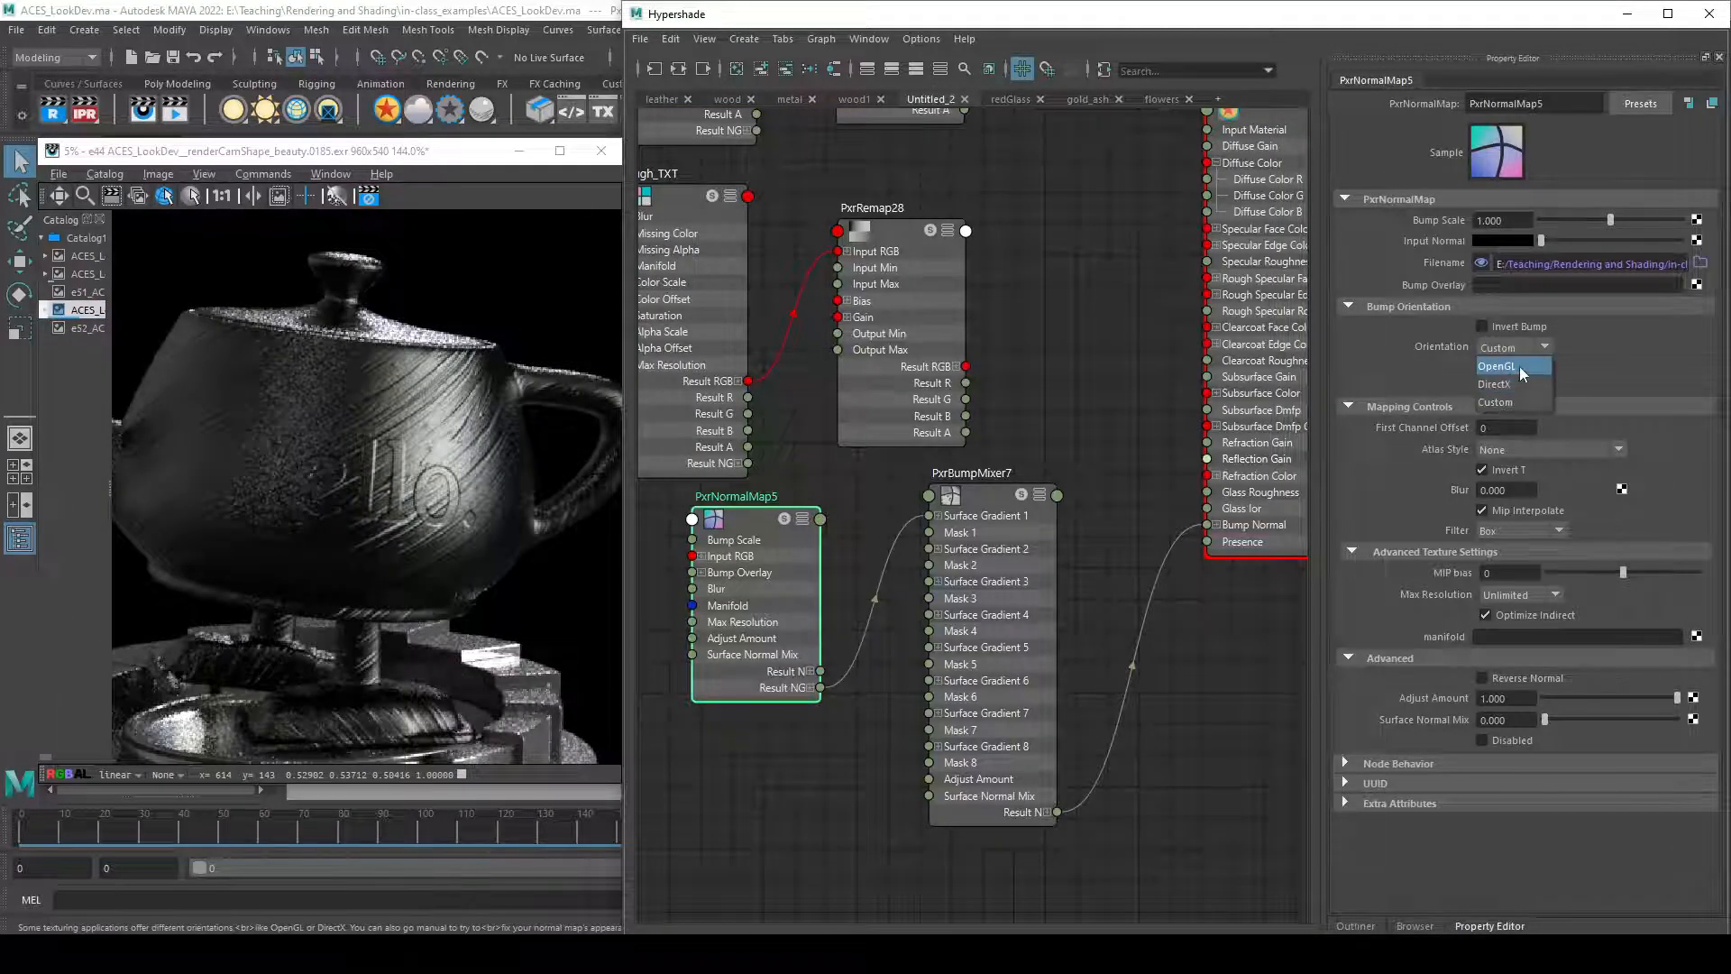
left_click(1518, 366)
left_click(87, 326)
left_click(87, 309)
- Try the DirectX orientation on PxrNormalMap5, settle on Custom with only Flip Y enabled, and compare with the stored snapshot
left_click(1507, 350)
left_click(1515, 386)
left_click(1037, 631)
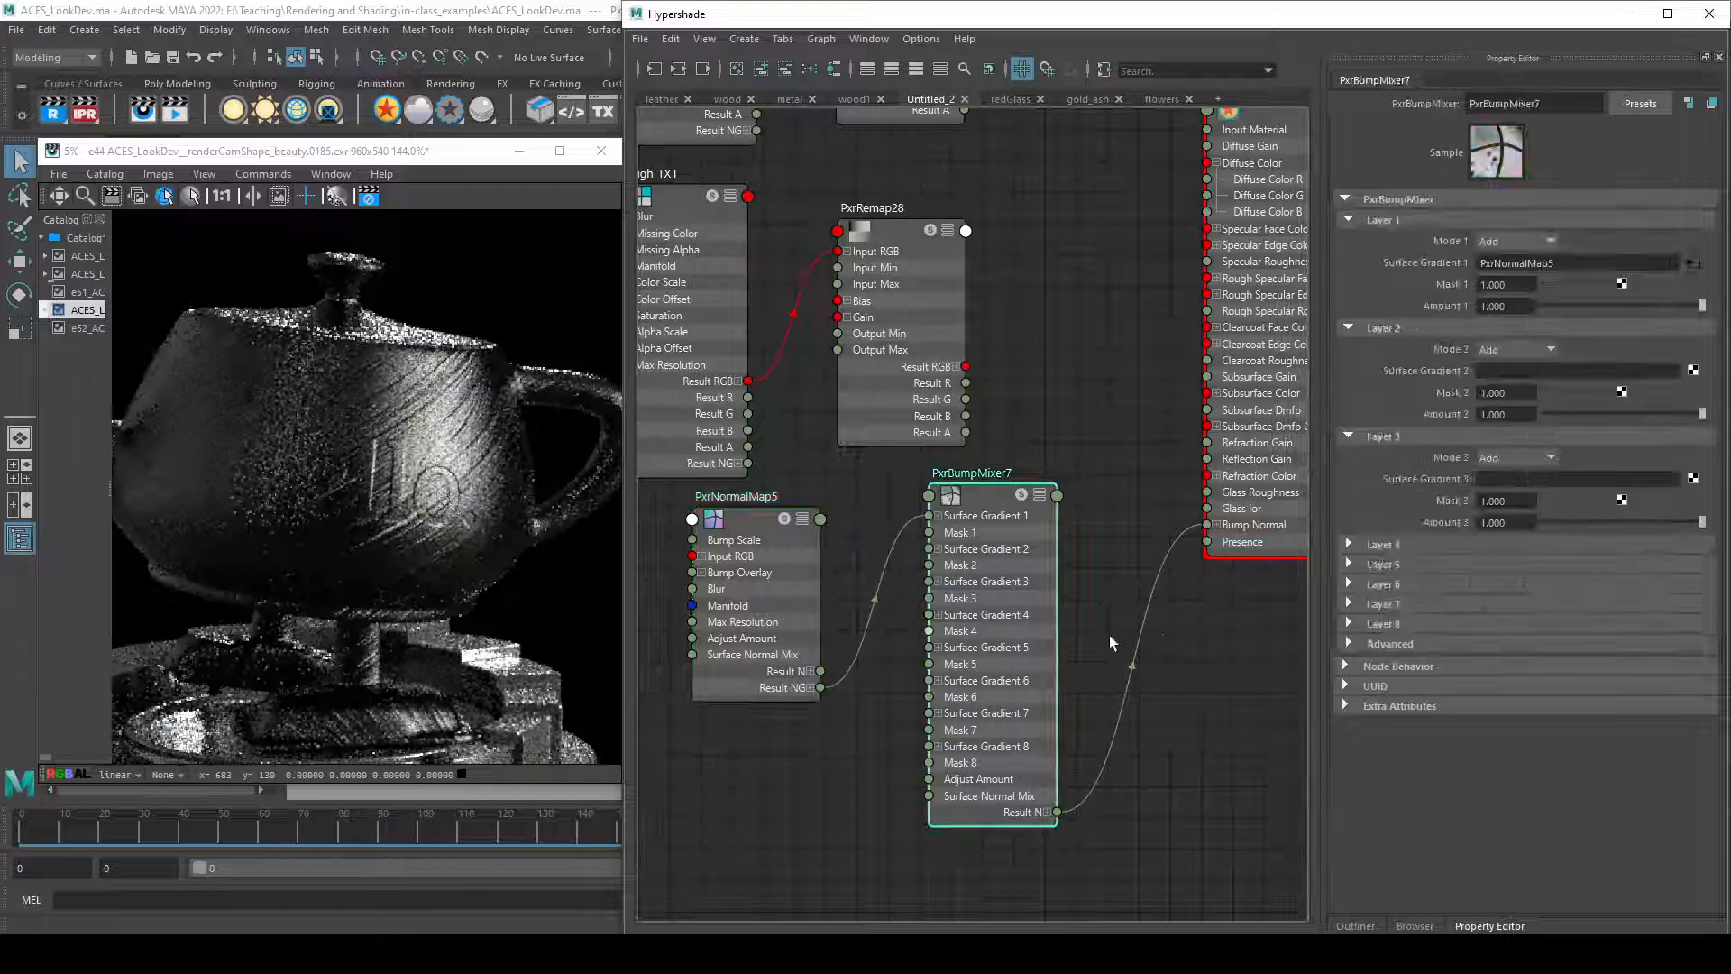
left_click(760, 622)
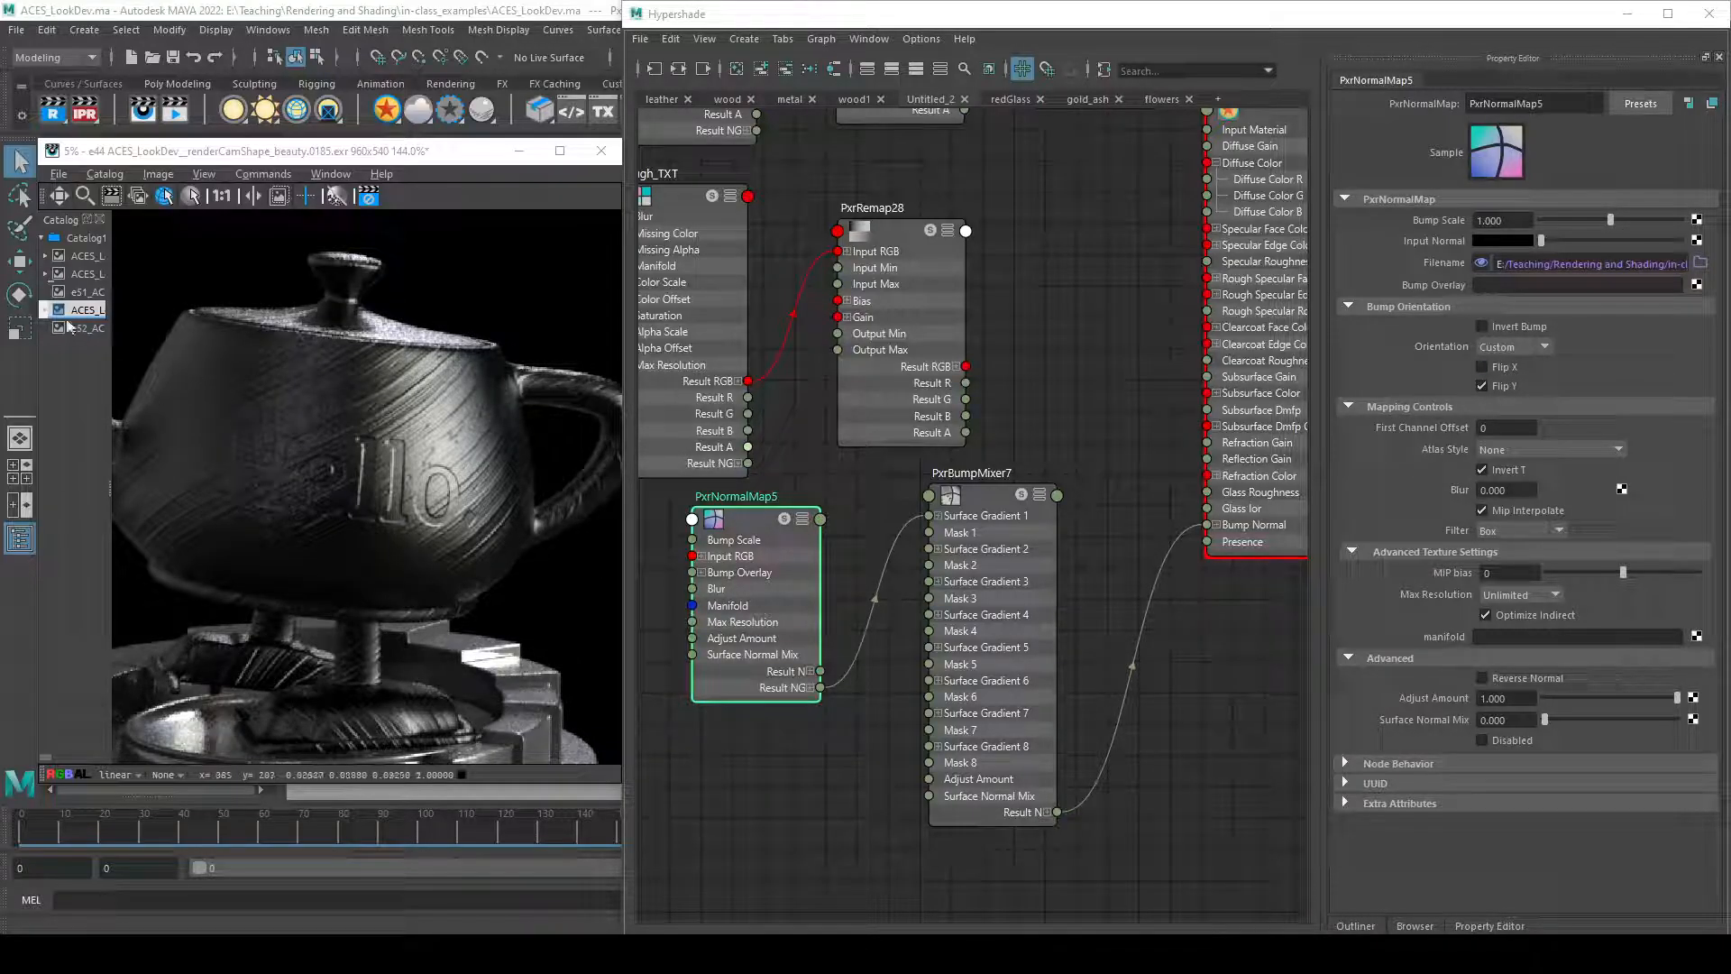
left_click(72, 327)
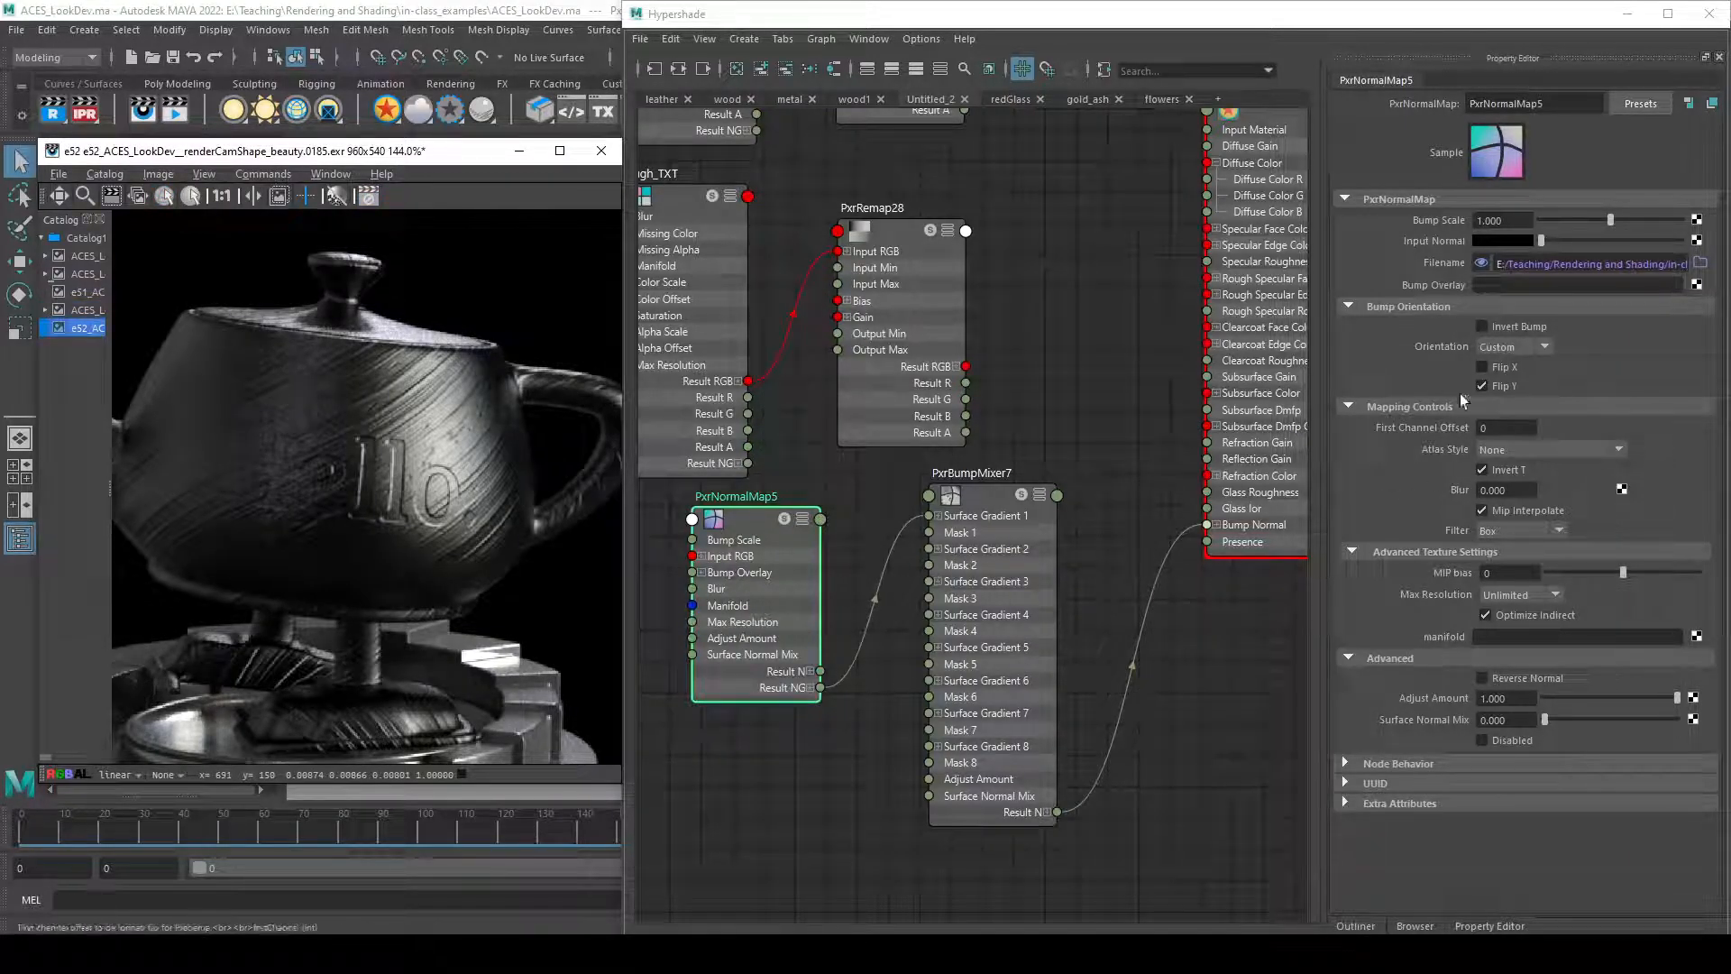
- Tidy the positions of PxrNormalMap5 and PxrBumpMixer7, placing the mixer between the normal map and wood_MAT
mouse_move(813, 633)
left_mouse_down()
mouse_move(794, 680)
mouse_move(842, 636)
left_mouse_up()
left_click(1019, 702)
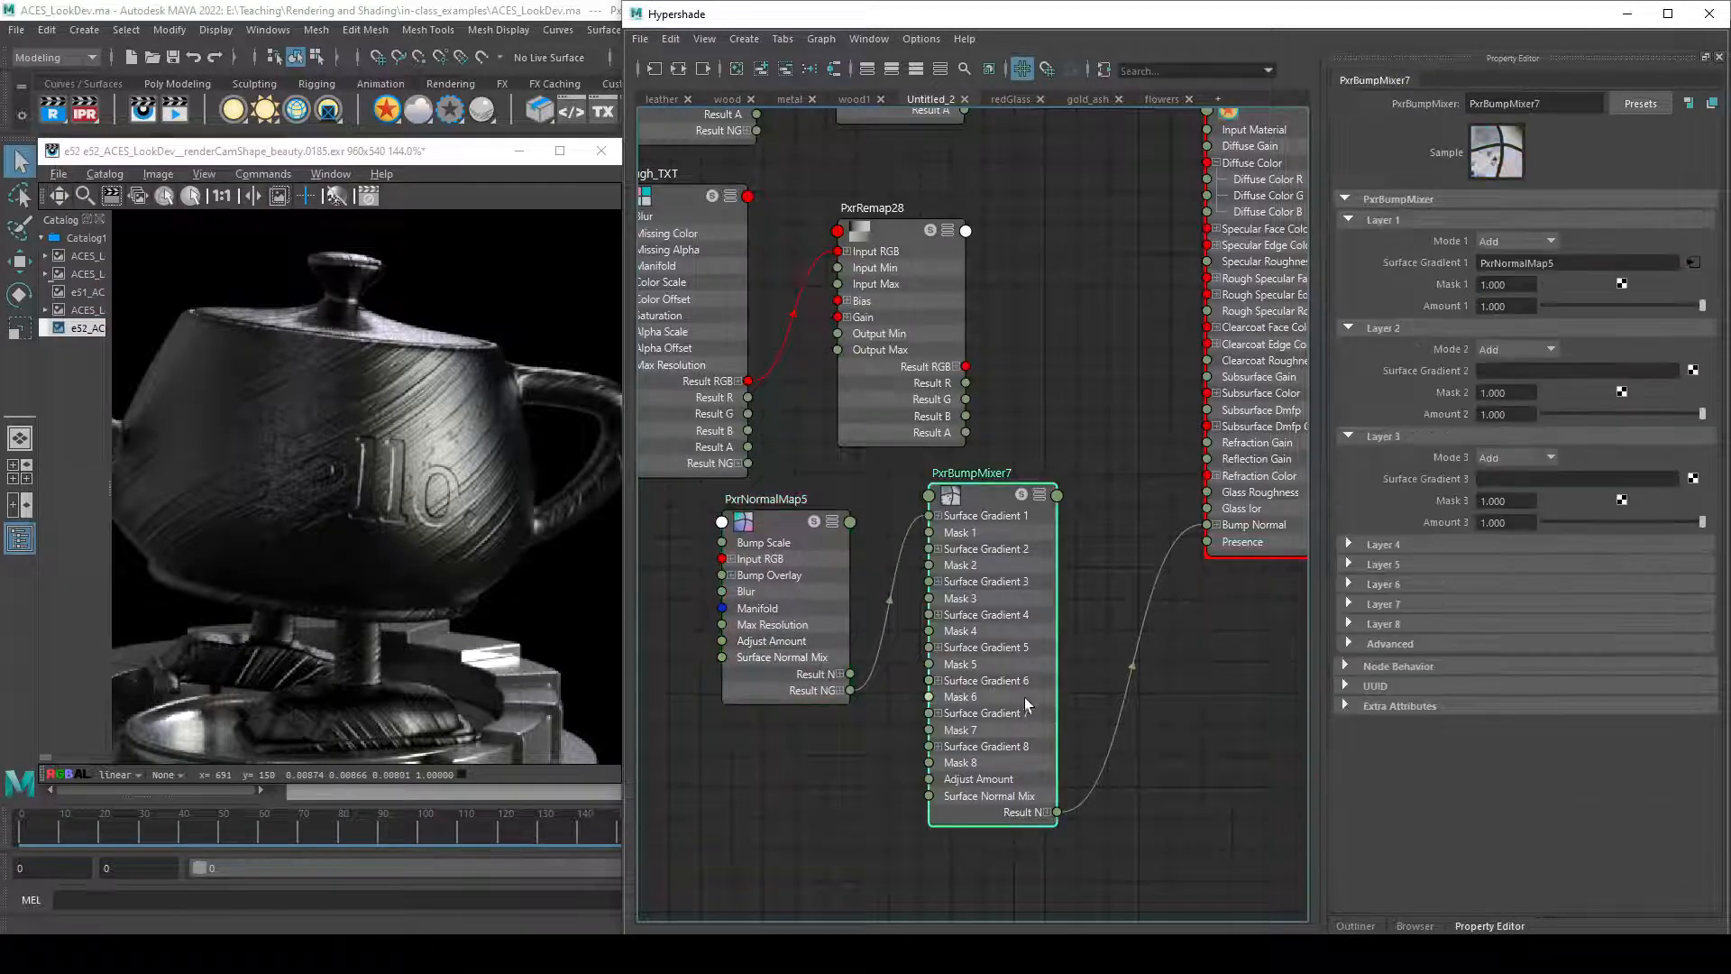
left_click_drag(802, 693, 815, 688)
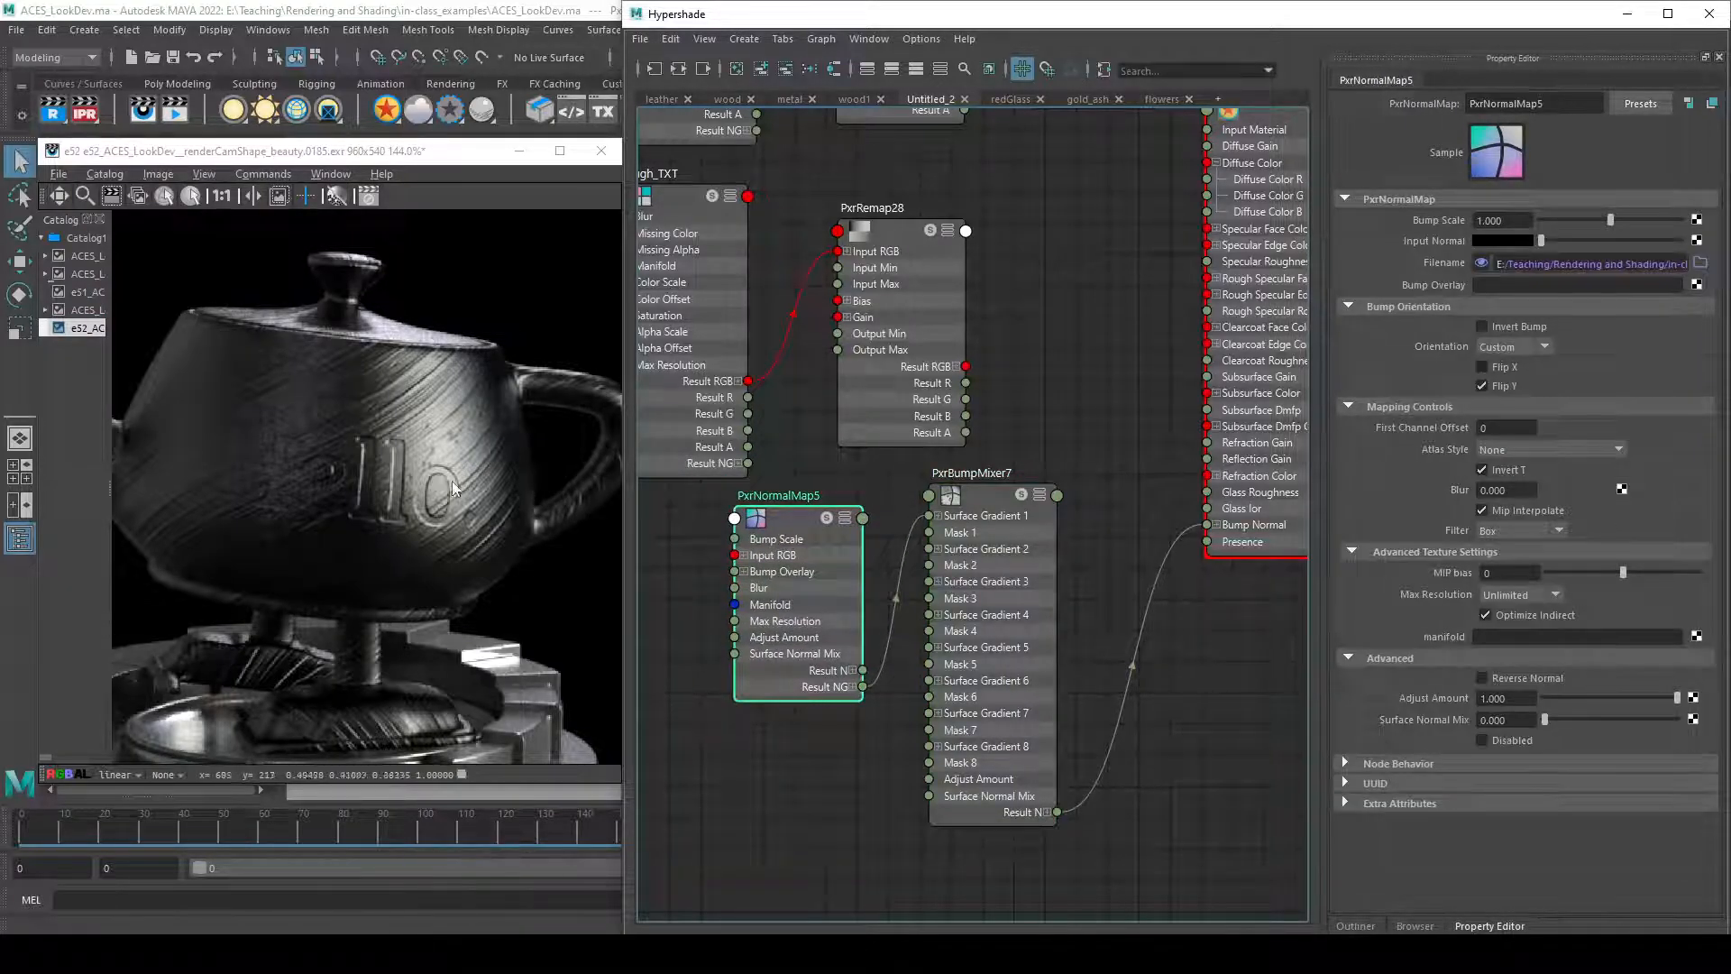
left_click_drag(993, 647, 1048, 622)
left_click_drag(822, 664, 845, 707)
scroll(1028, 635, "down", 2)
left_click(1054, 669)
left_click_drag(1045, 656, 1041, 691)
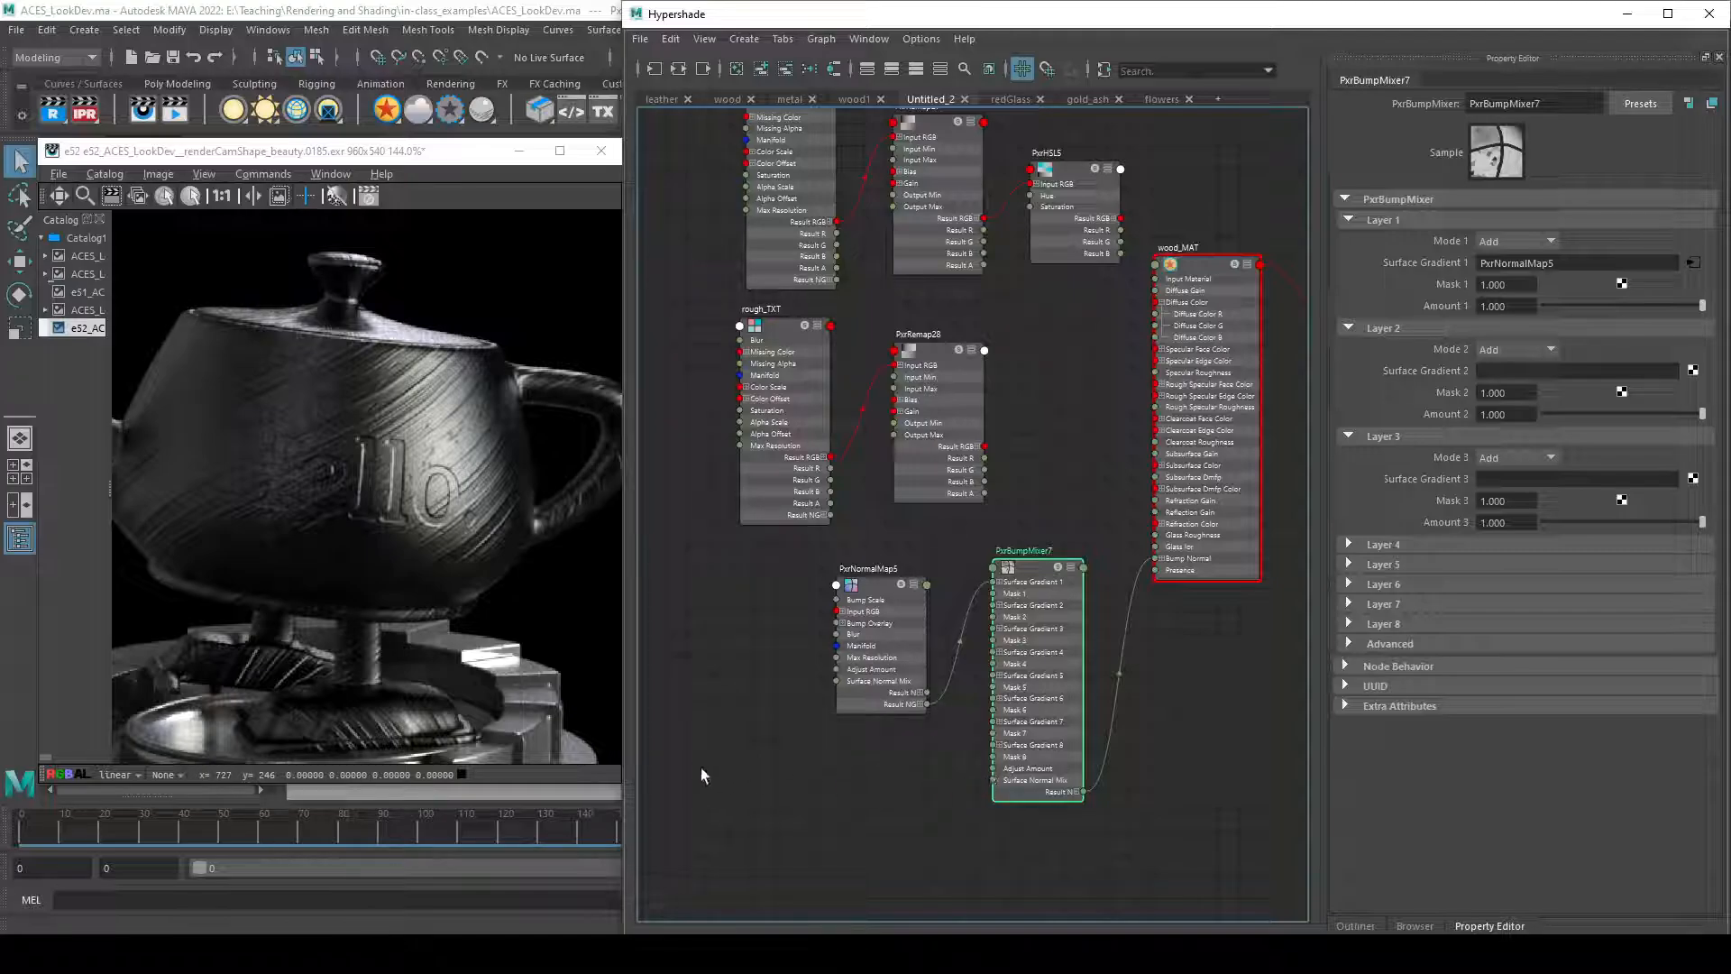
- Feed a PxrPhasorNoise driven by a PxrManifold2D through Result NG into PxrBumpMixer7's Surface Gradient 2, with Amount 2 at 0.173
left_click(957, 764)
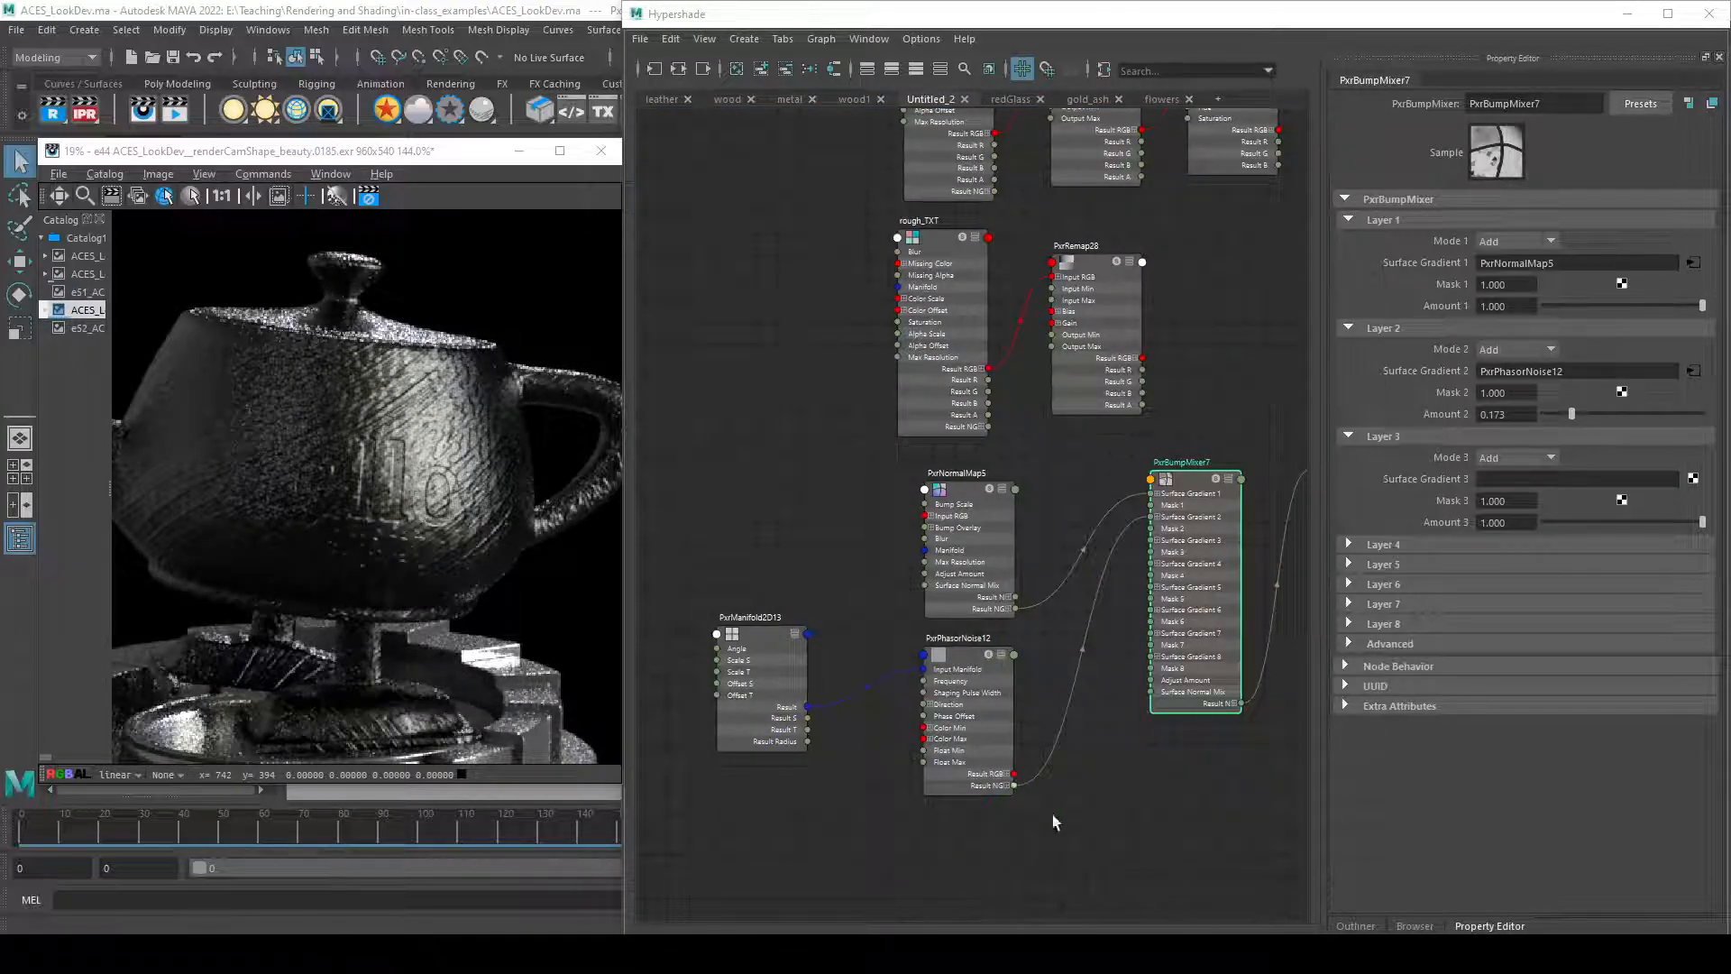
middle_click_drag(1159, 806, 1124, 809, "alt")
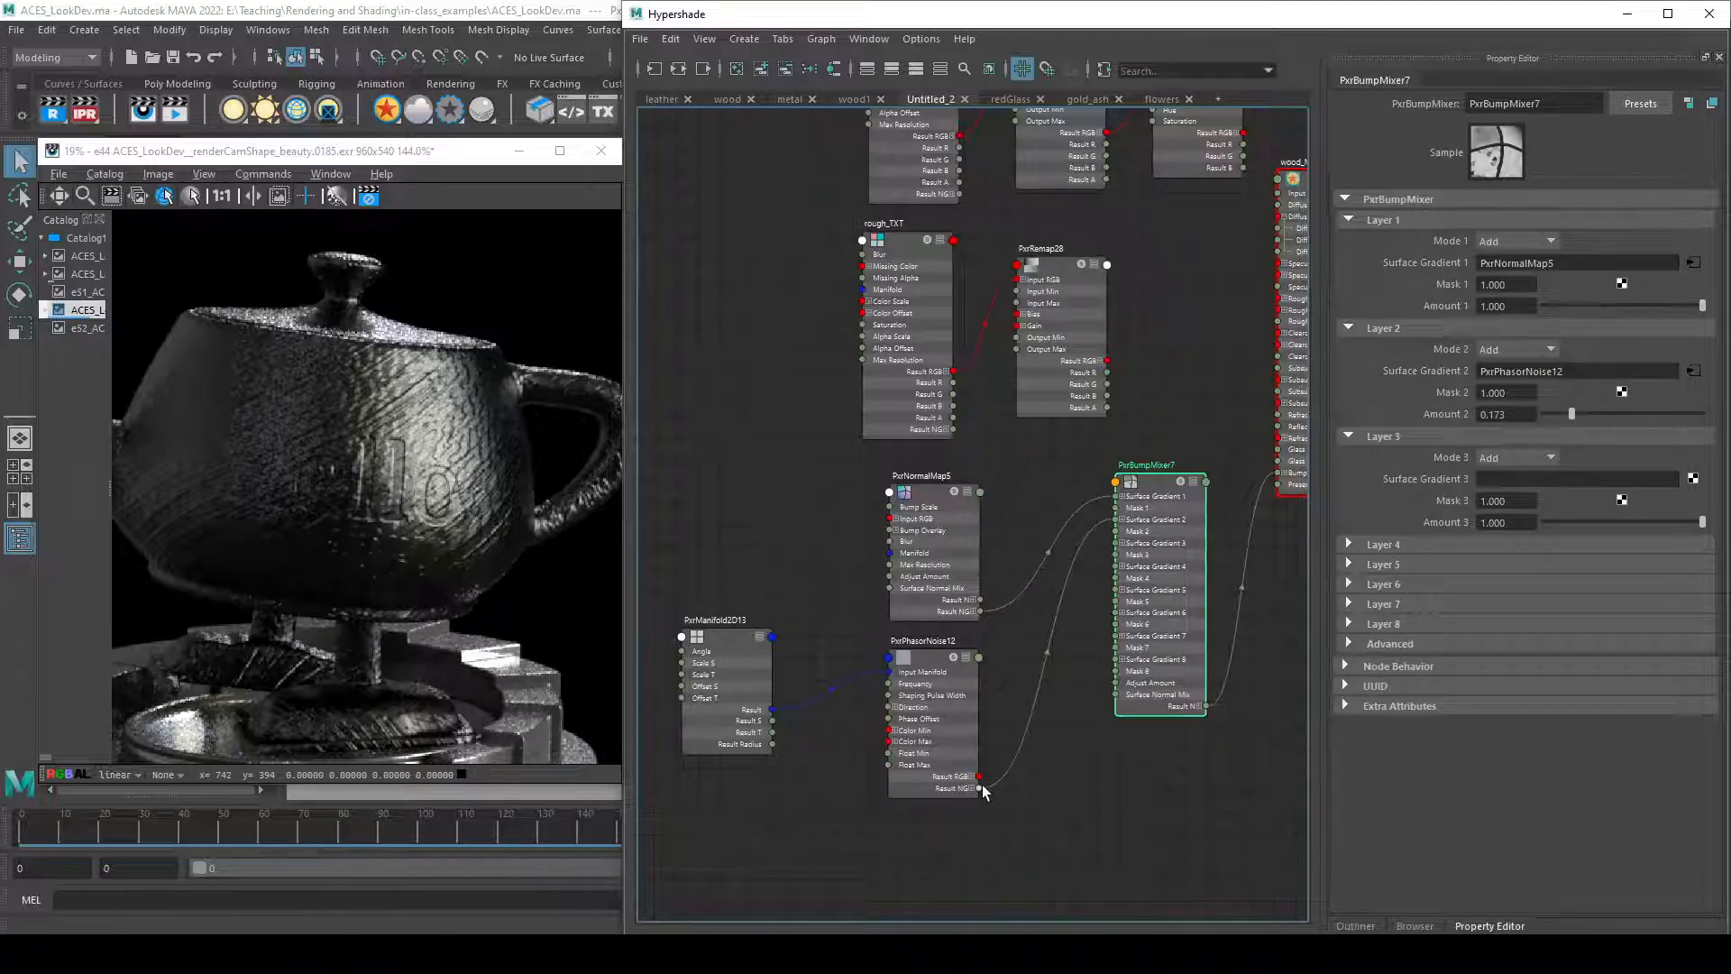
scroll(982, 791, "up", 5)
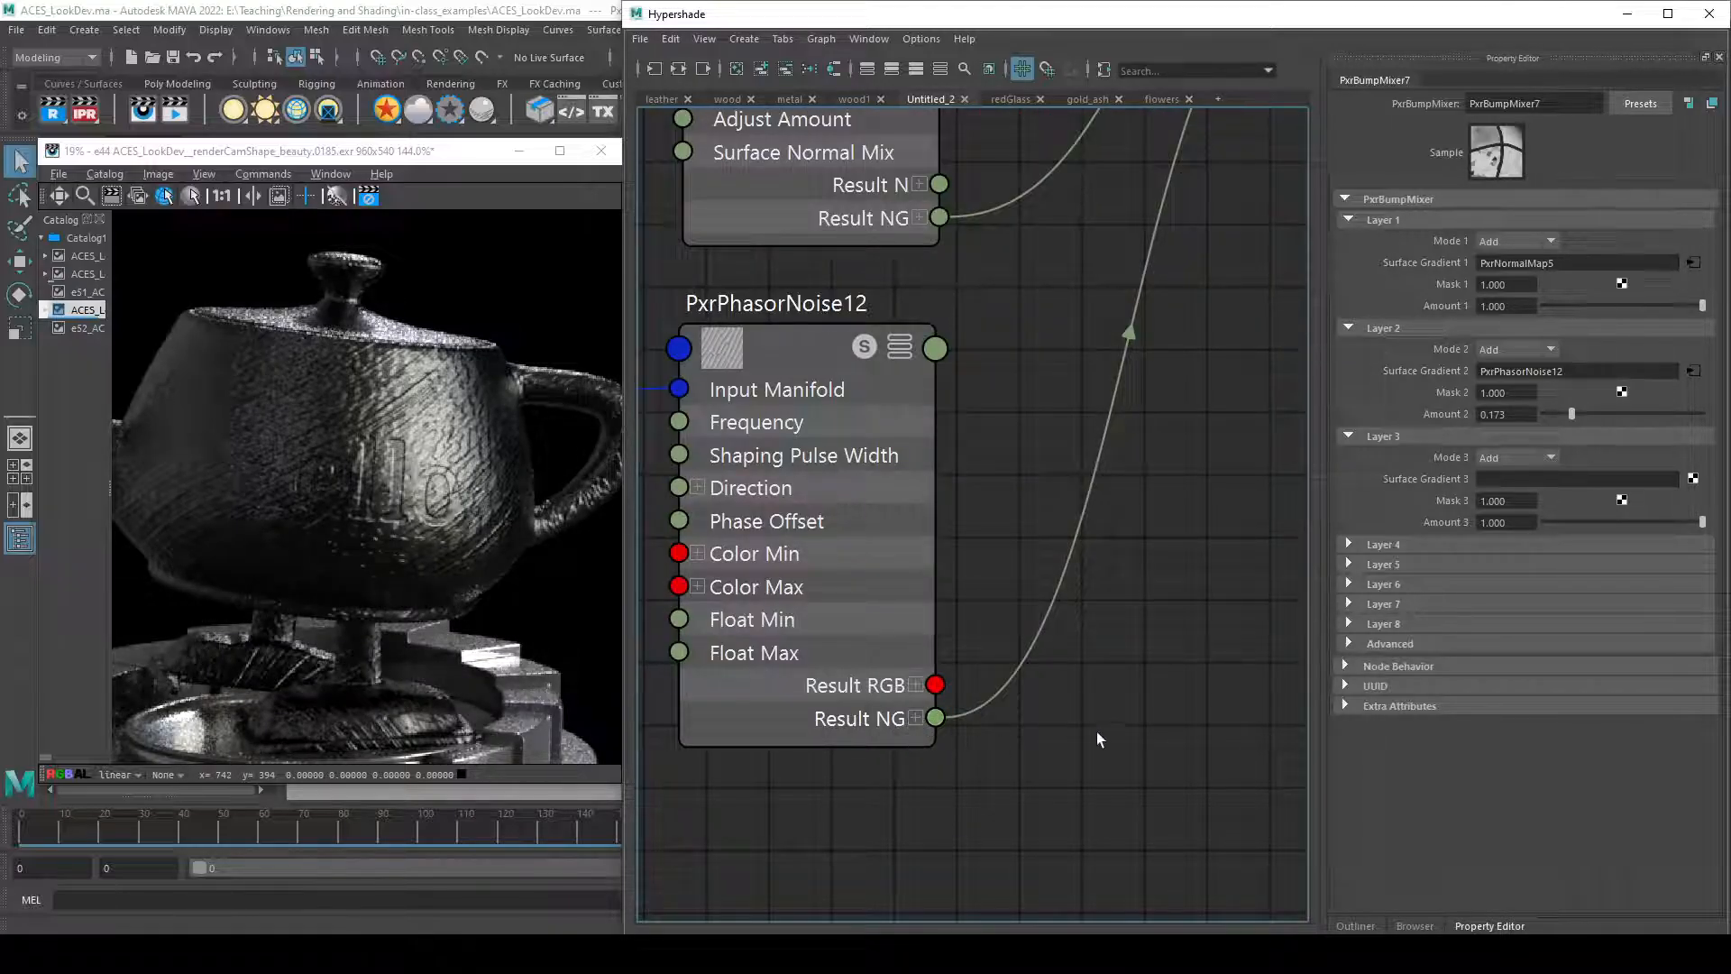
scroll(1097, 734, "down", 5)
scroll(1117, 414, "up", 5)
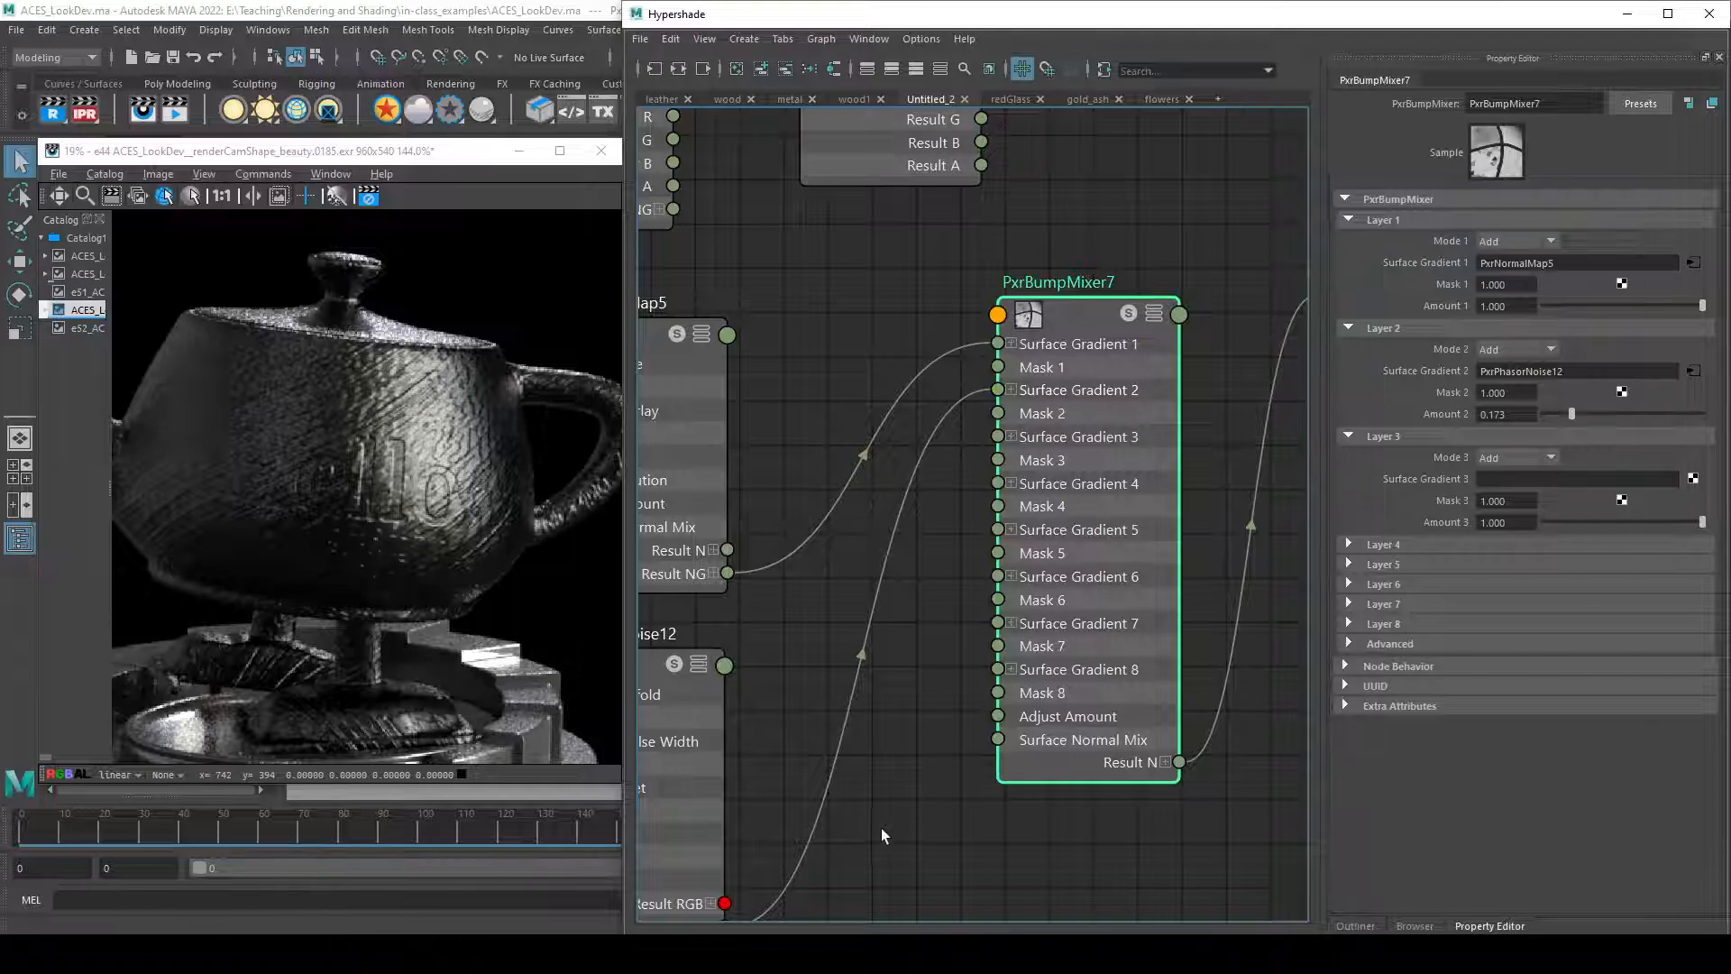
middle_click_drag(747, 904, 950, 694, "alt")
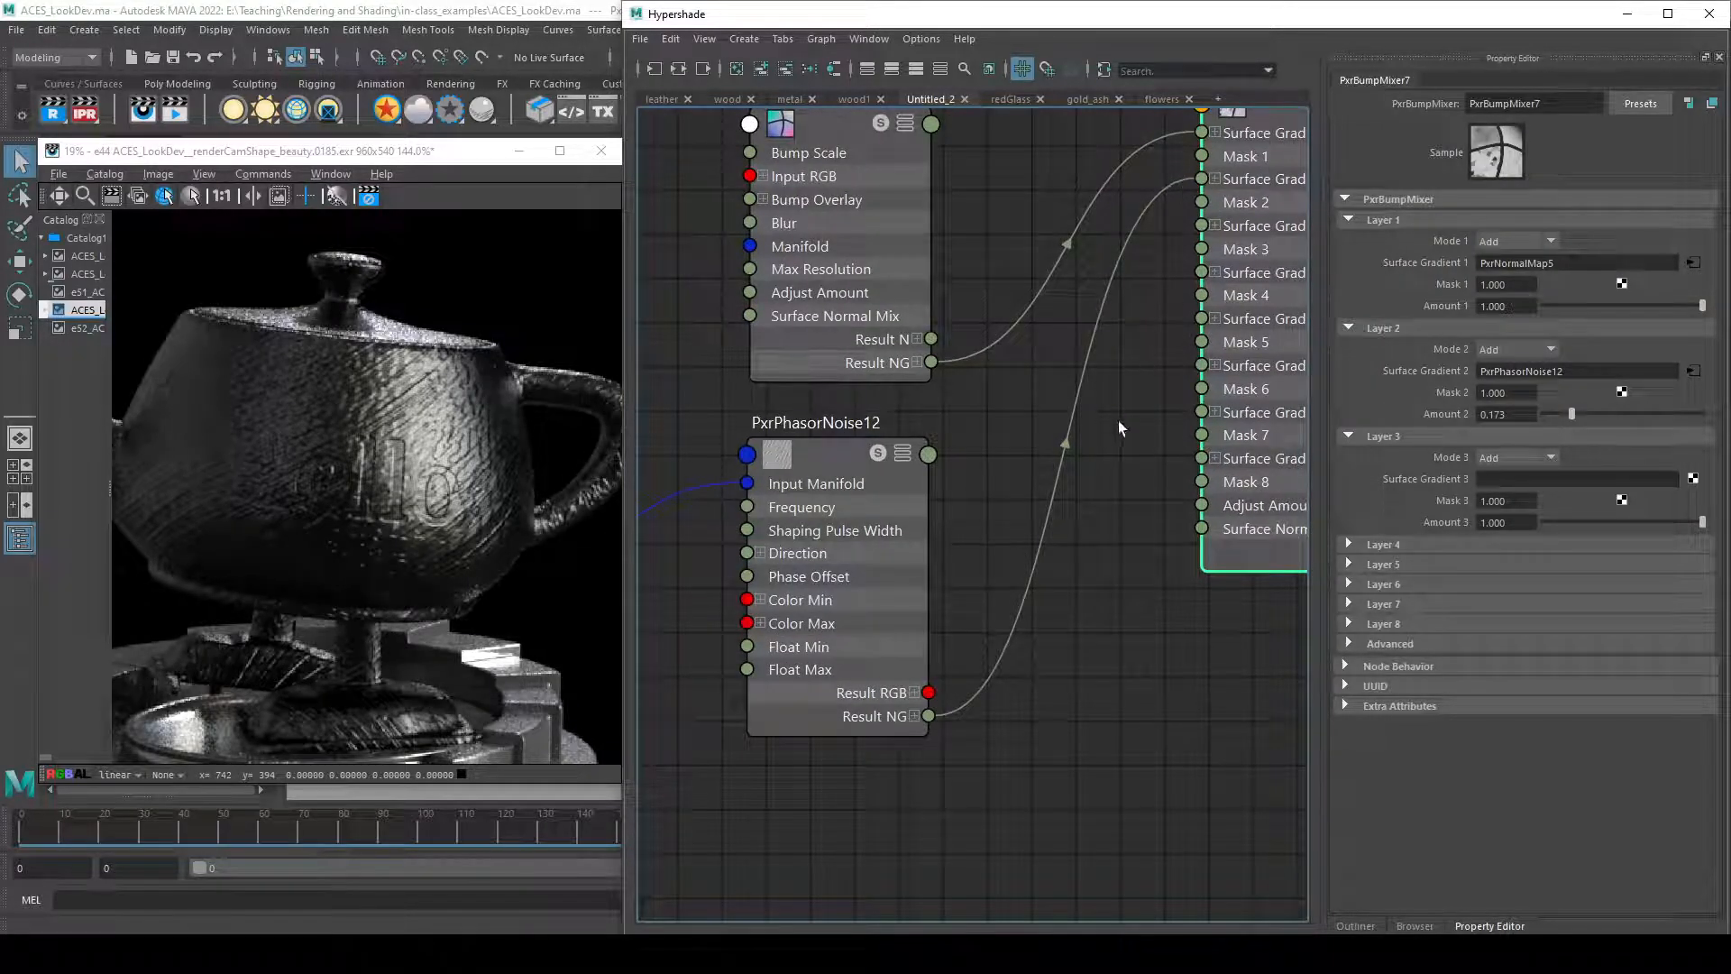
key("f")
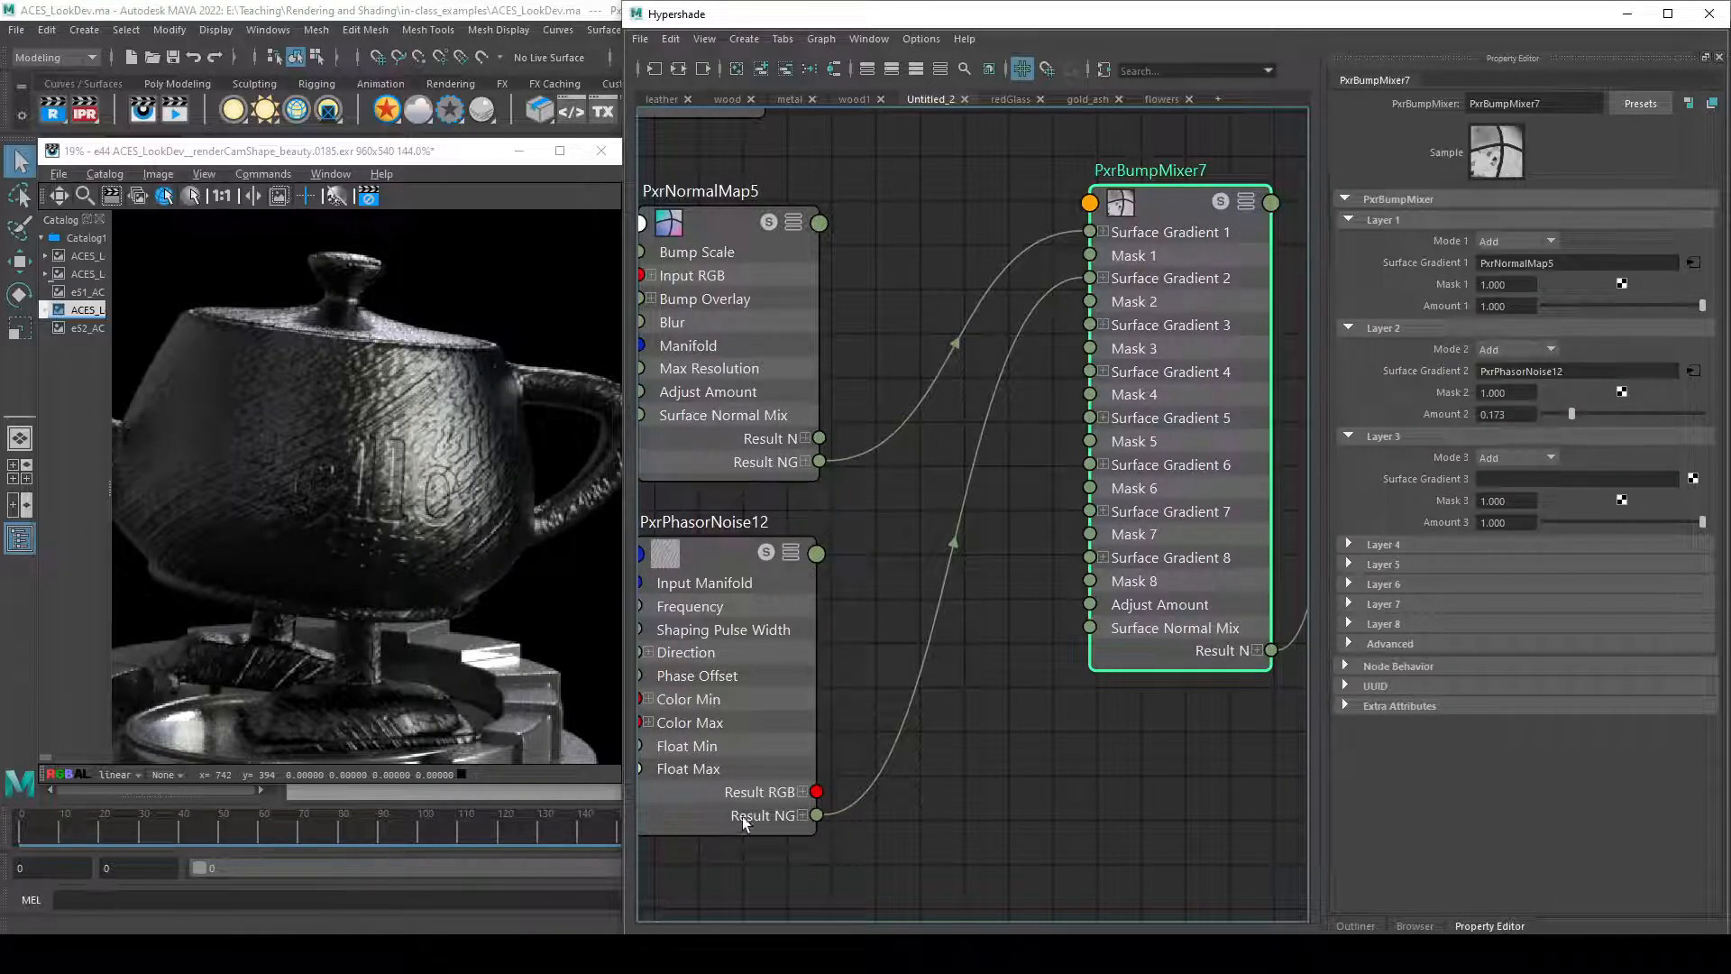
- Solo PxrPhasorNoise12 and PxrNormalMap5 in turn to inspect each output on the teapot, ending with solo off
left_click(766, 566)
middle_click_drag(856, 631, 963, 715, "alt")
left_click(872, 311)
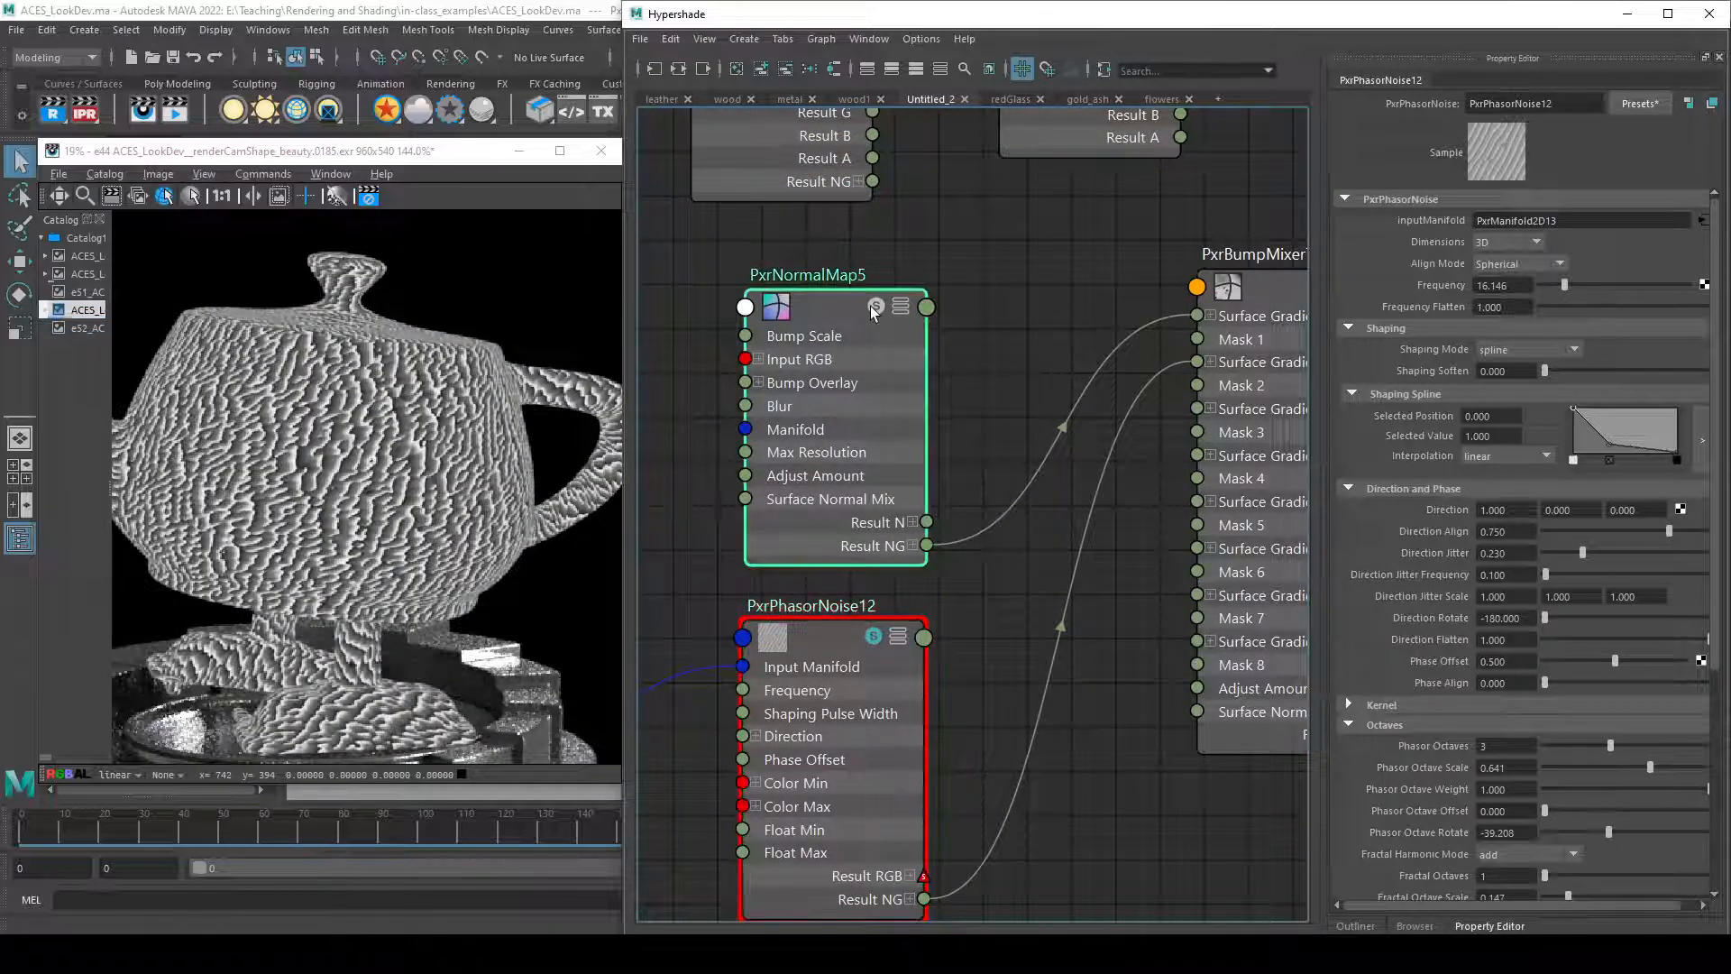
middle_click_drag(1029, 604, 867, 576, "alt")
scroll(927, 813, "down", 1)
middle_click_drag(934, 813, 1107, 742, "alt")
left_click(954, 660)
middle_click_drag(1073, 800, 948, 864, "alt")
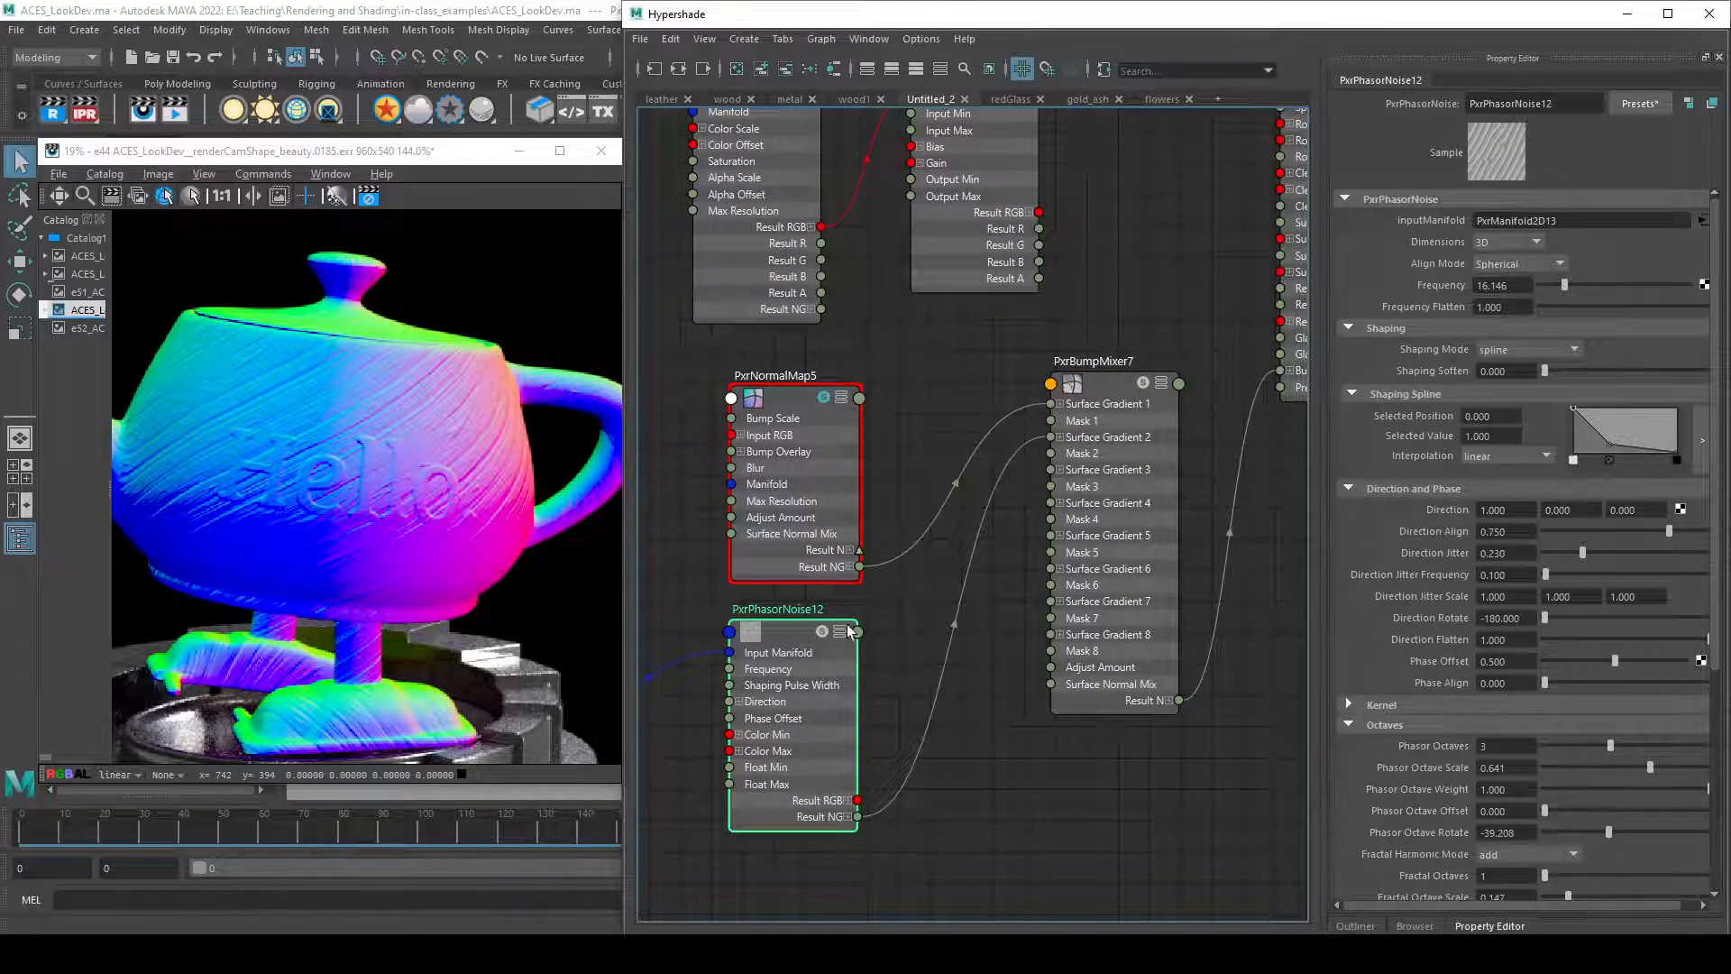
left_click(825, 401)
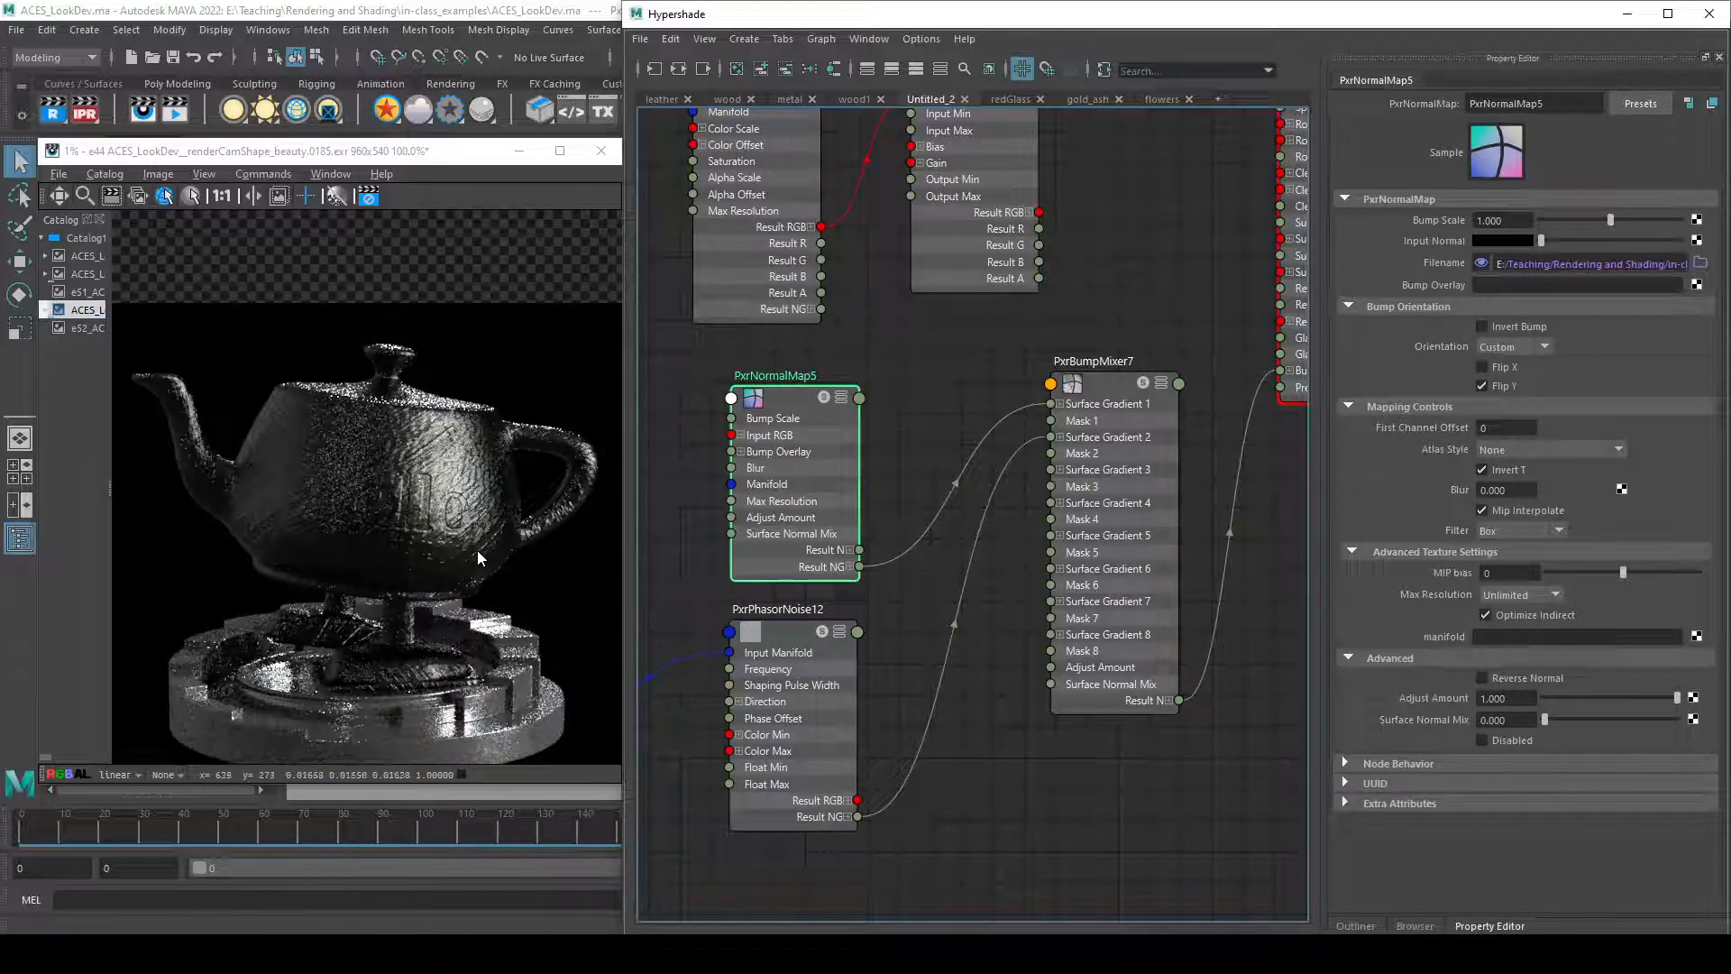
- Test PxrNormalMap5 with Flip X and without Flip Y, and set its Orientation to OpenGL
scroll(478, 549, "down", 1)
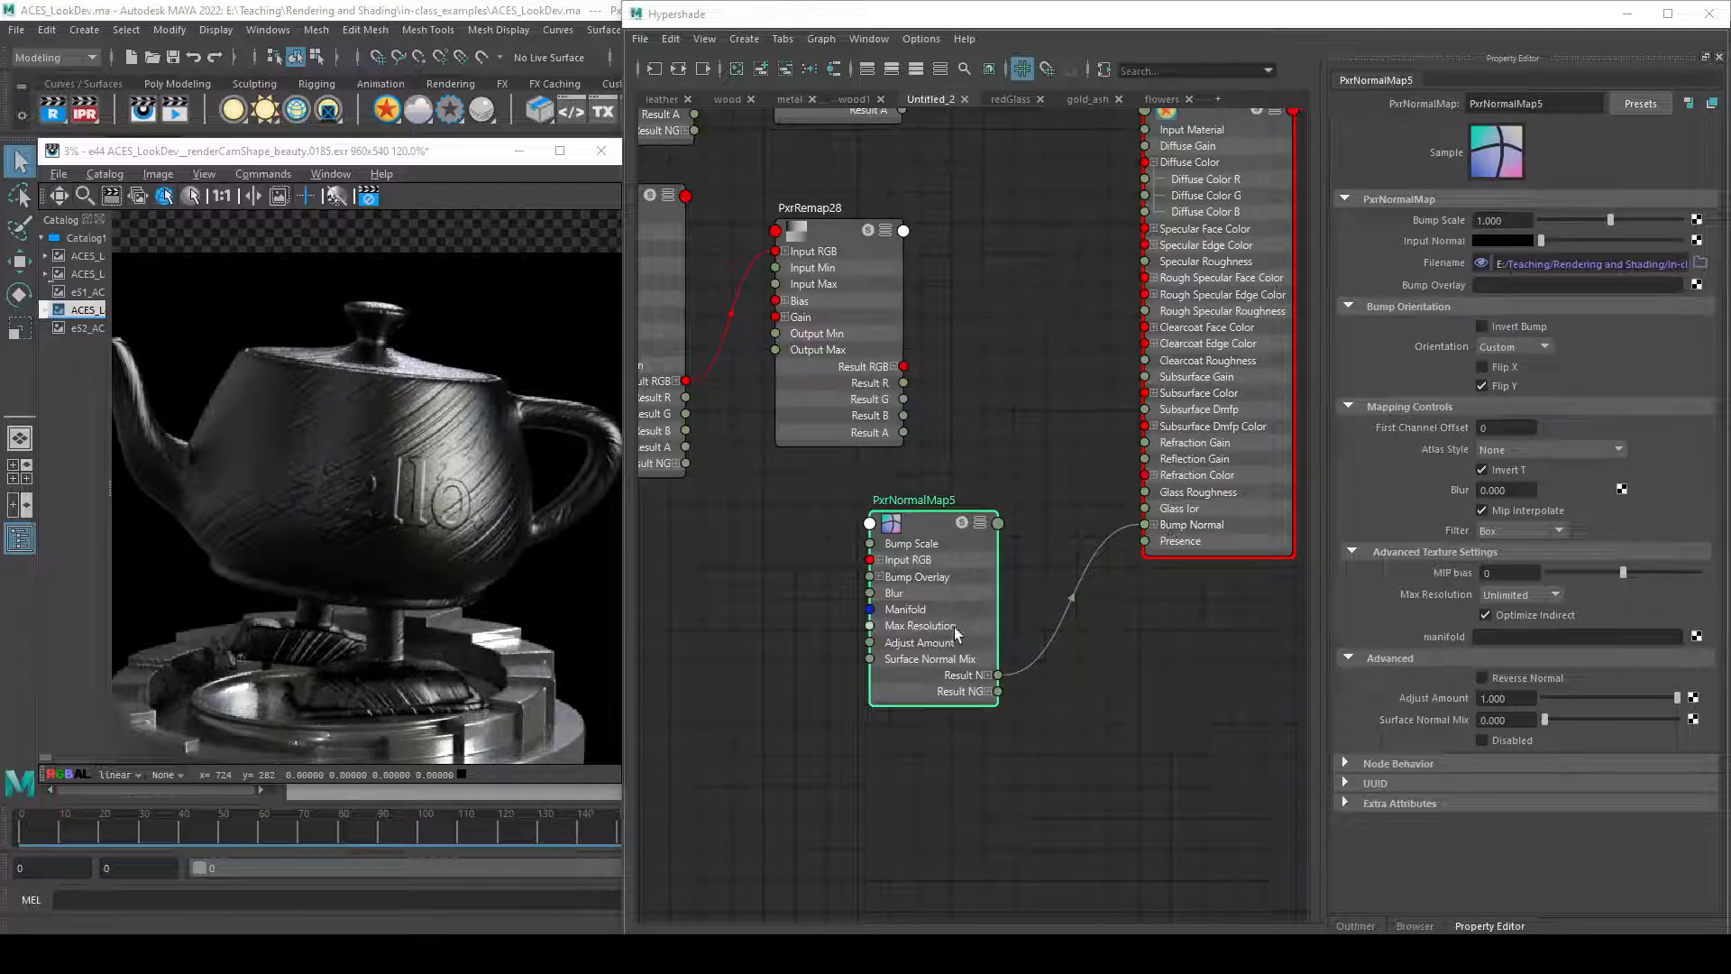
left_click(1498, 385)
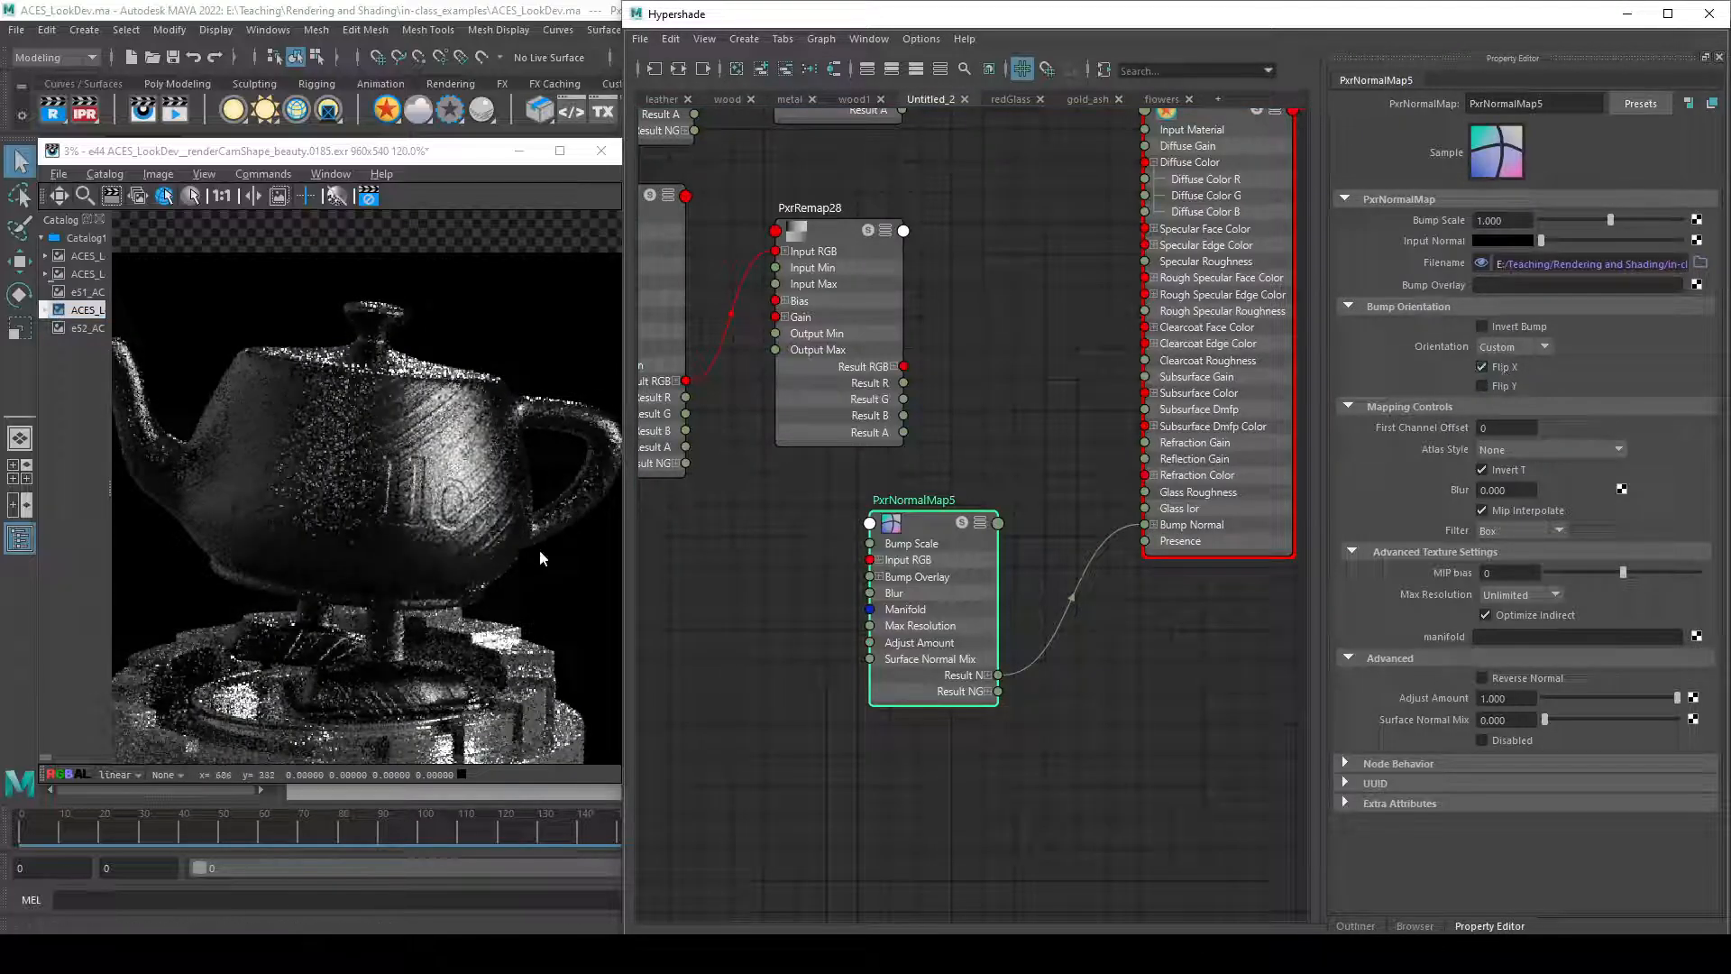
left_click(1511, 348)
left_click(1515, 367)
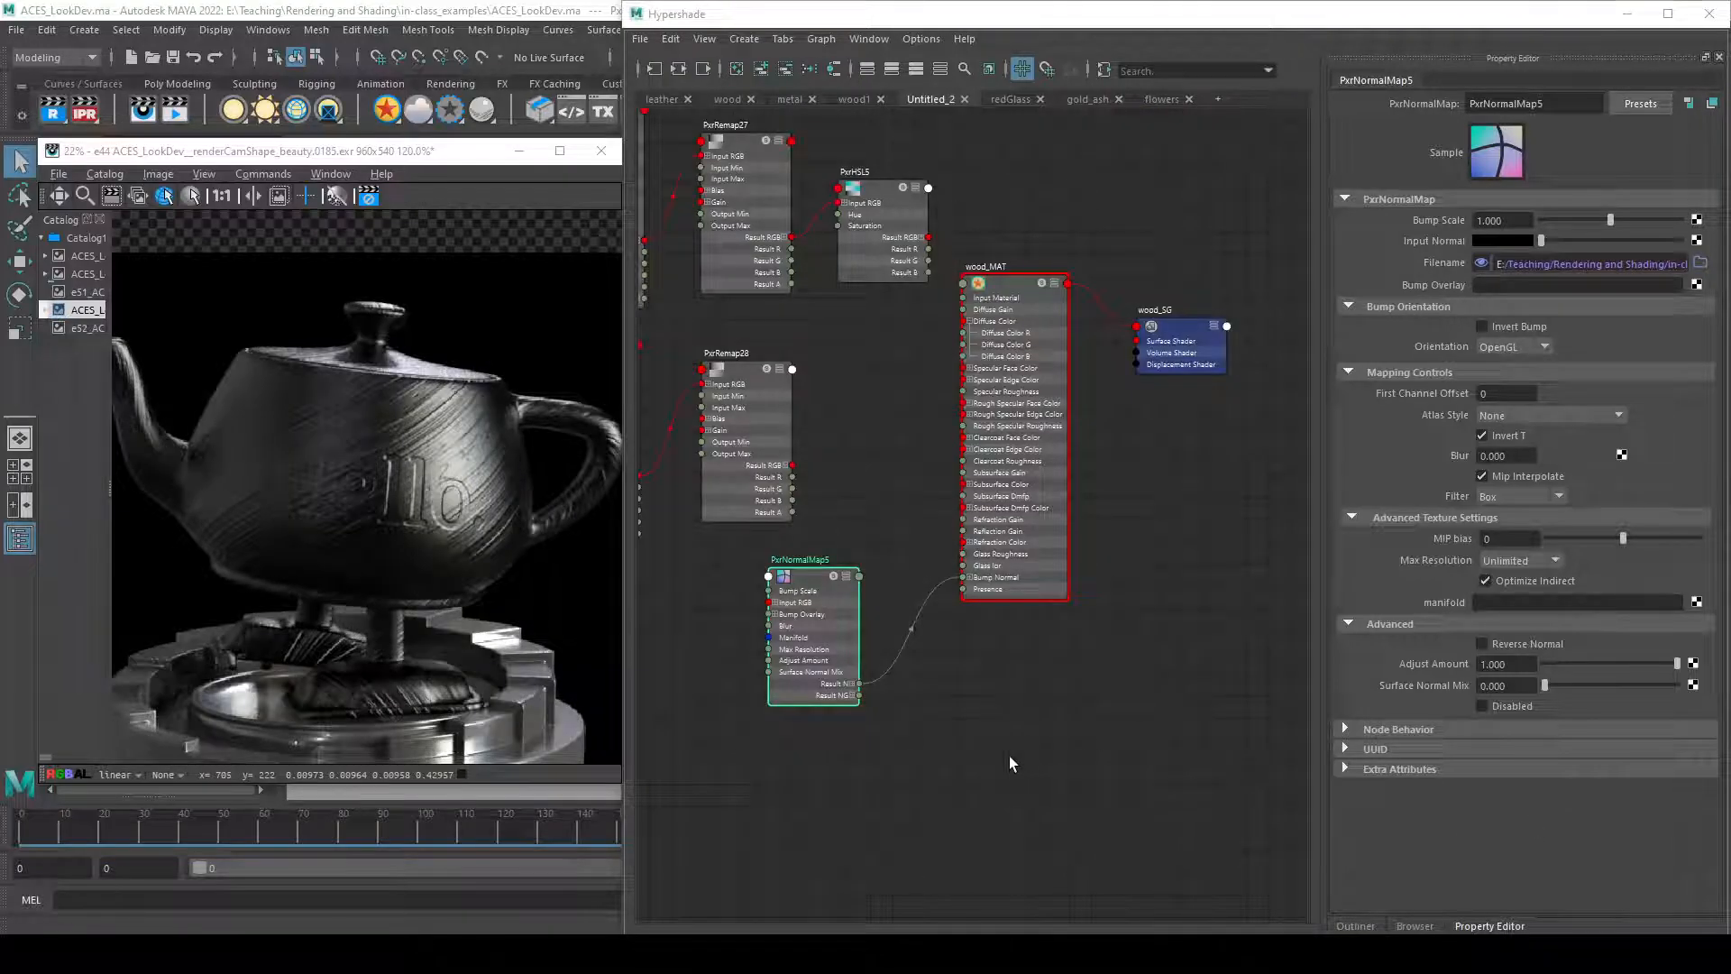
- Remove the connection from PxrNormalMap5 to wood_MAT's Bump Normal
left_click(1033, 779)
key("Tab")
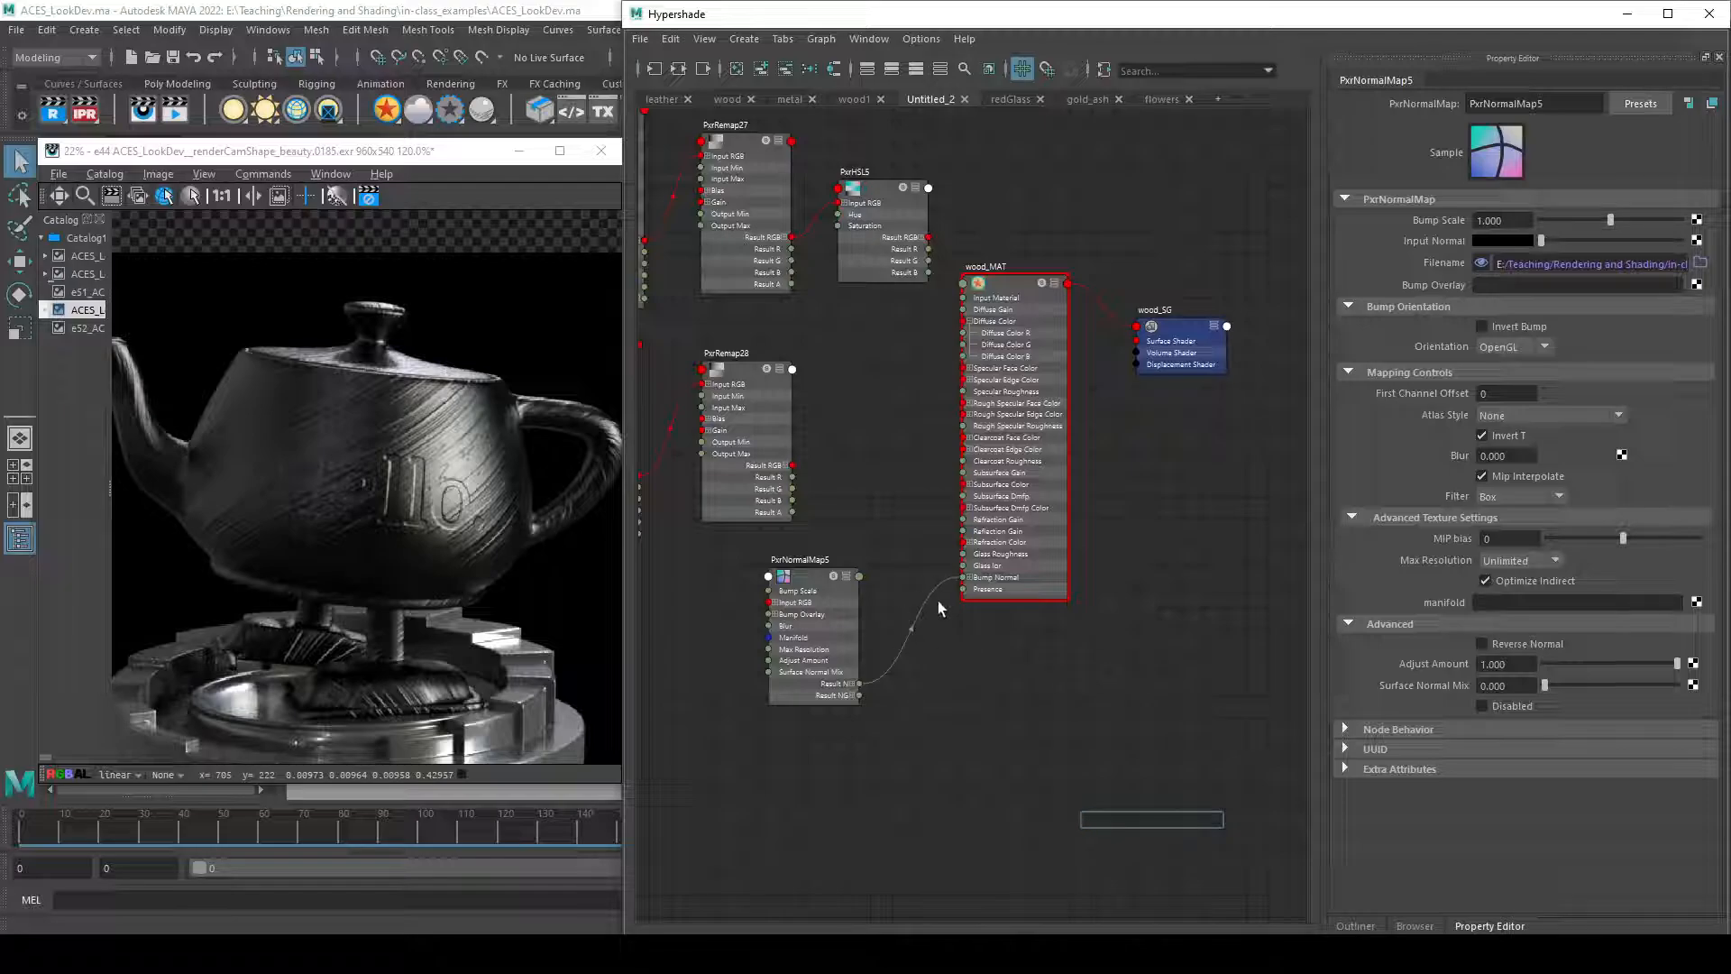
left_click(902, 613)
key("Delete")
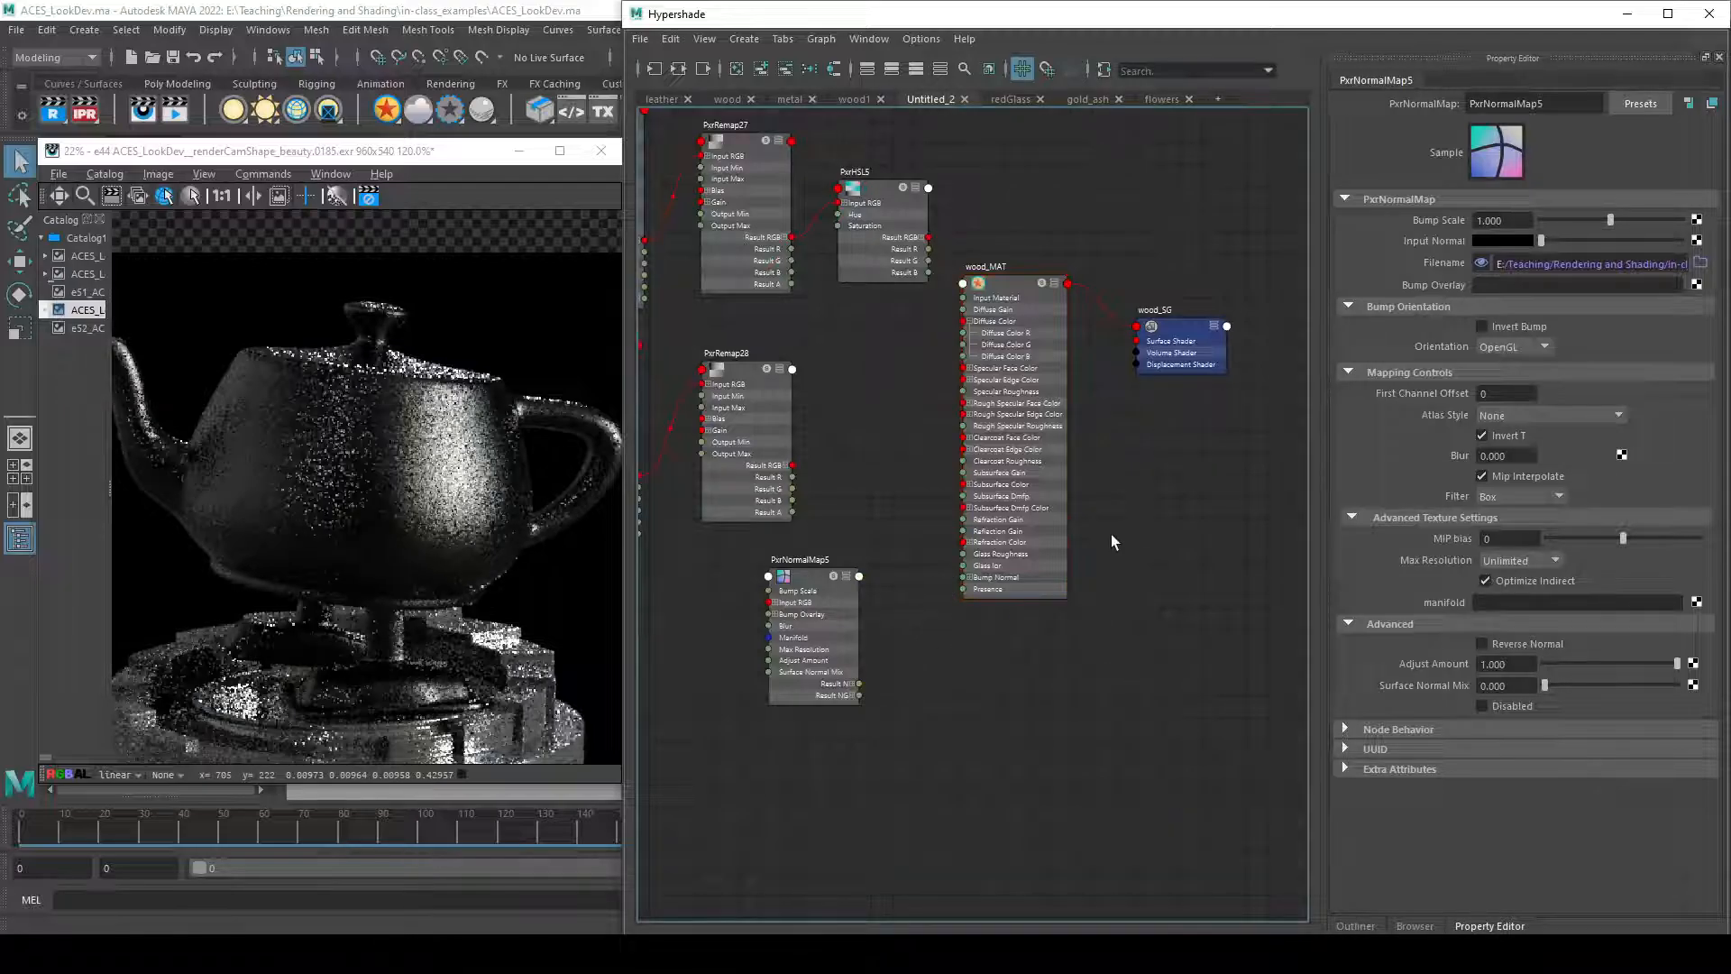
- Move wood_SG lower beside wood_MAT, and shift PxrRemap28 and wood_MAT slightly upward
left_click_drag(1181, 347, 1248, 555)
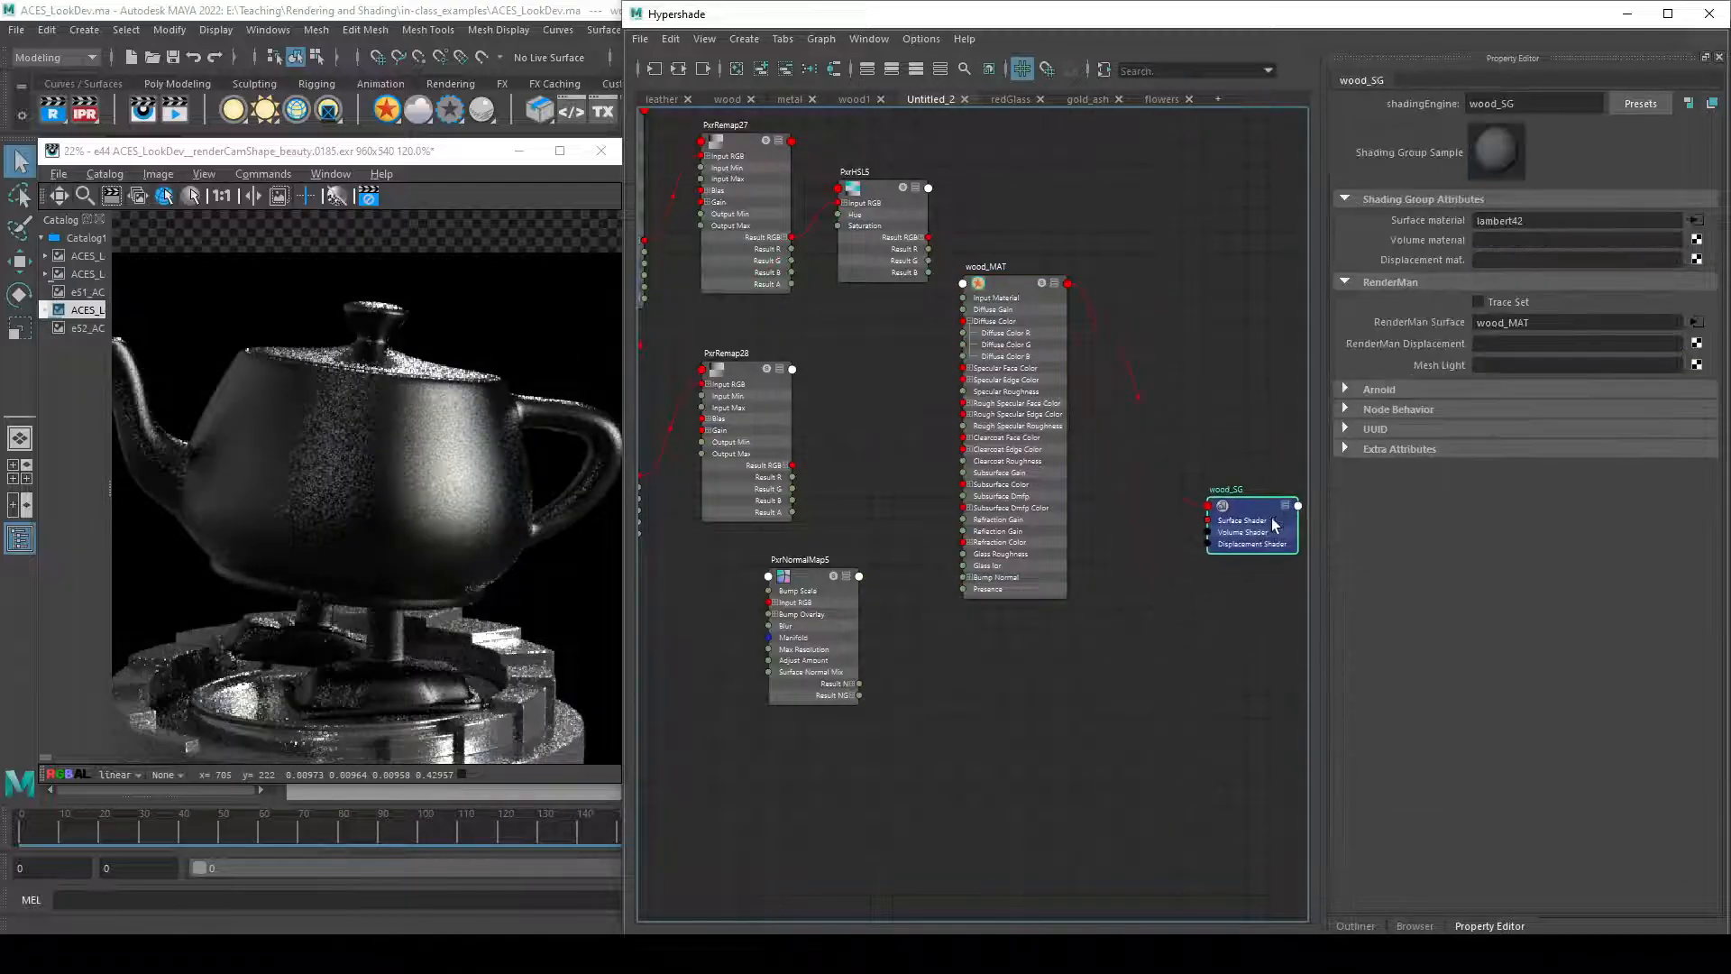
left_click_drag(744, 459, 750, 444)
left_click_drag(1041, 450, 1035, 413)
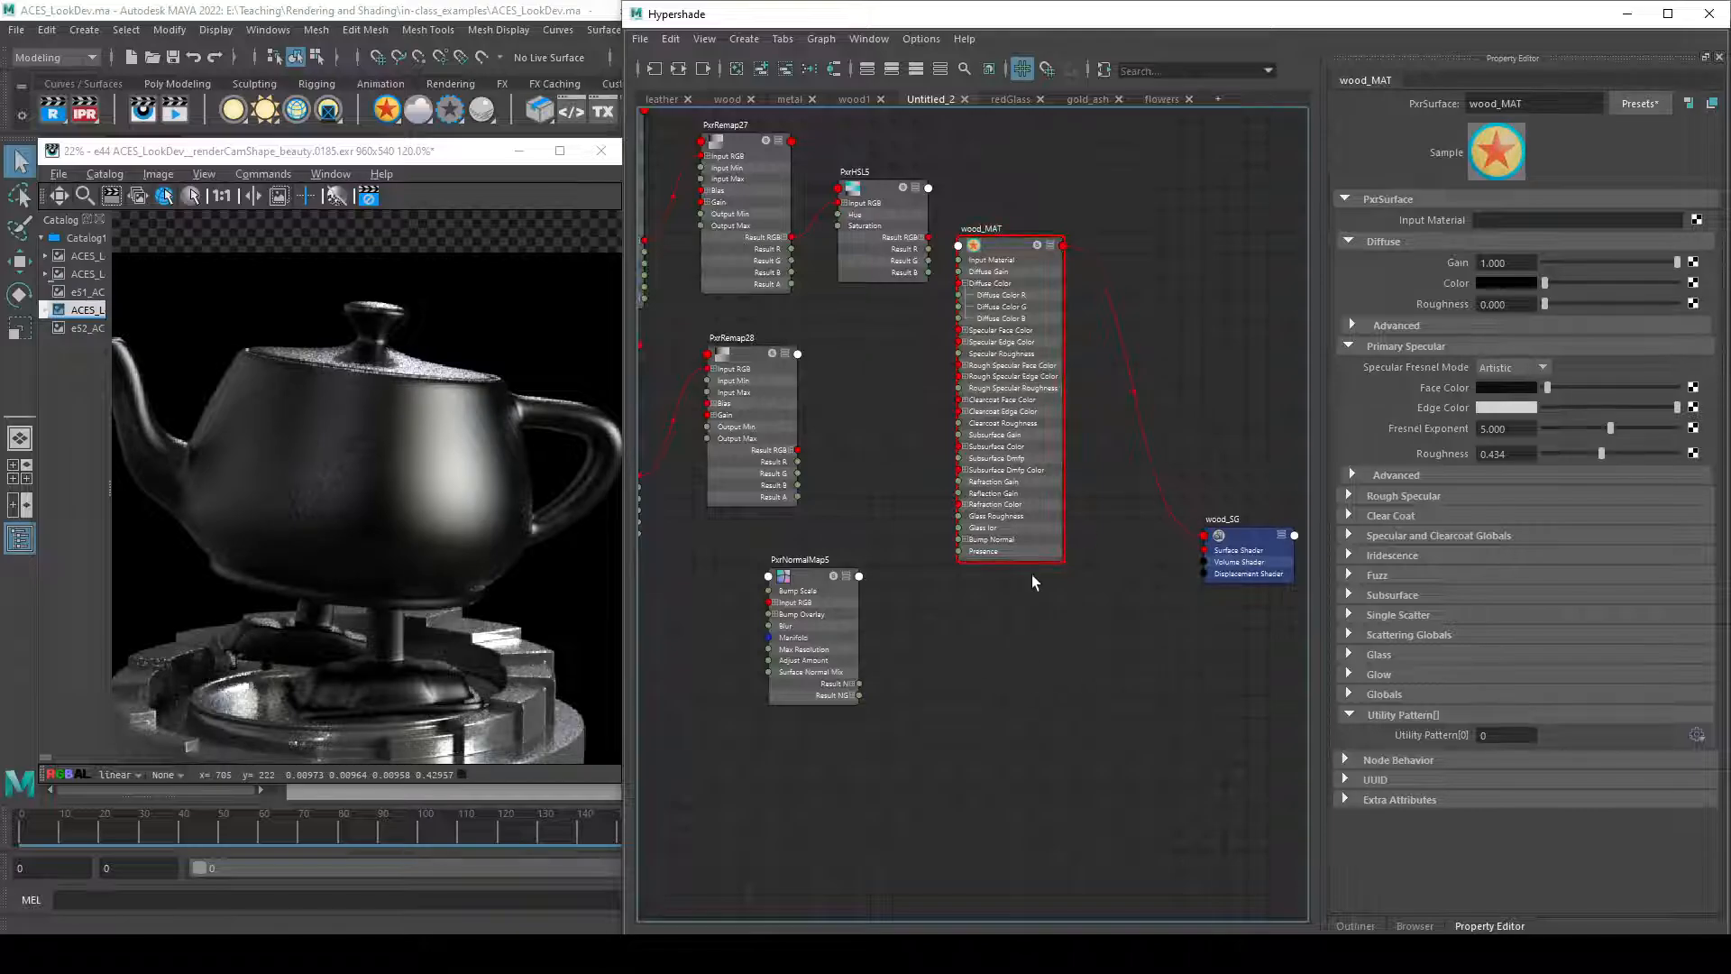
scroll(1231, 595, "up", 5)
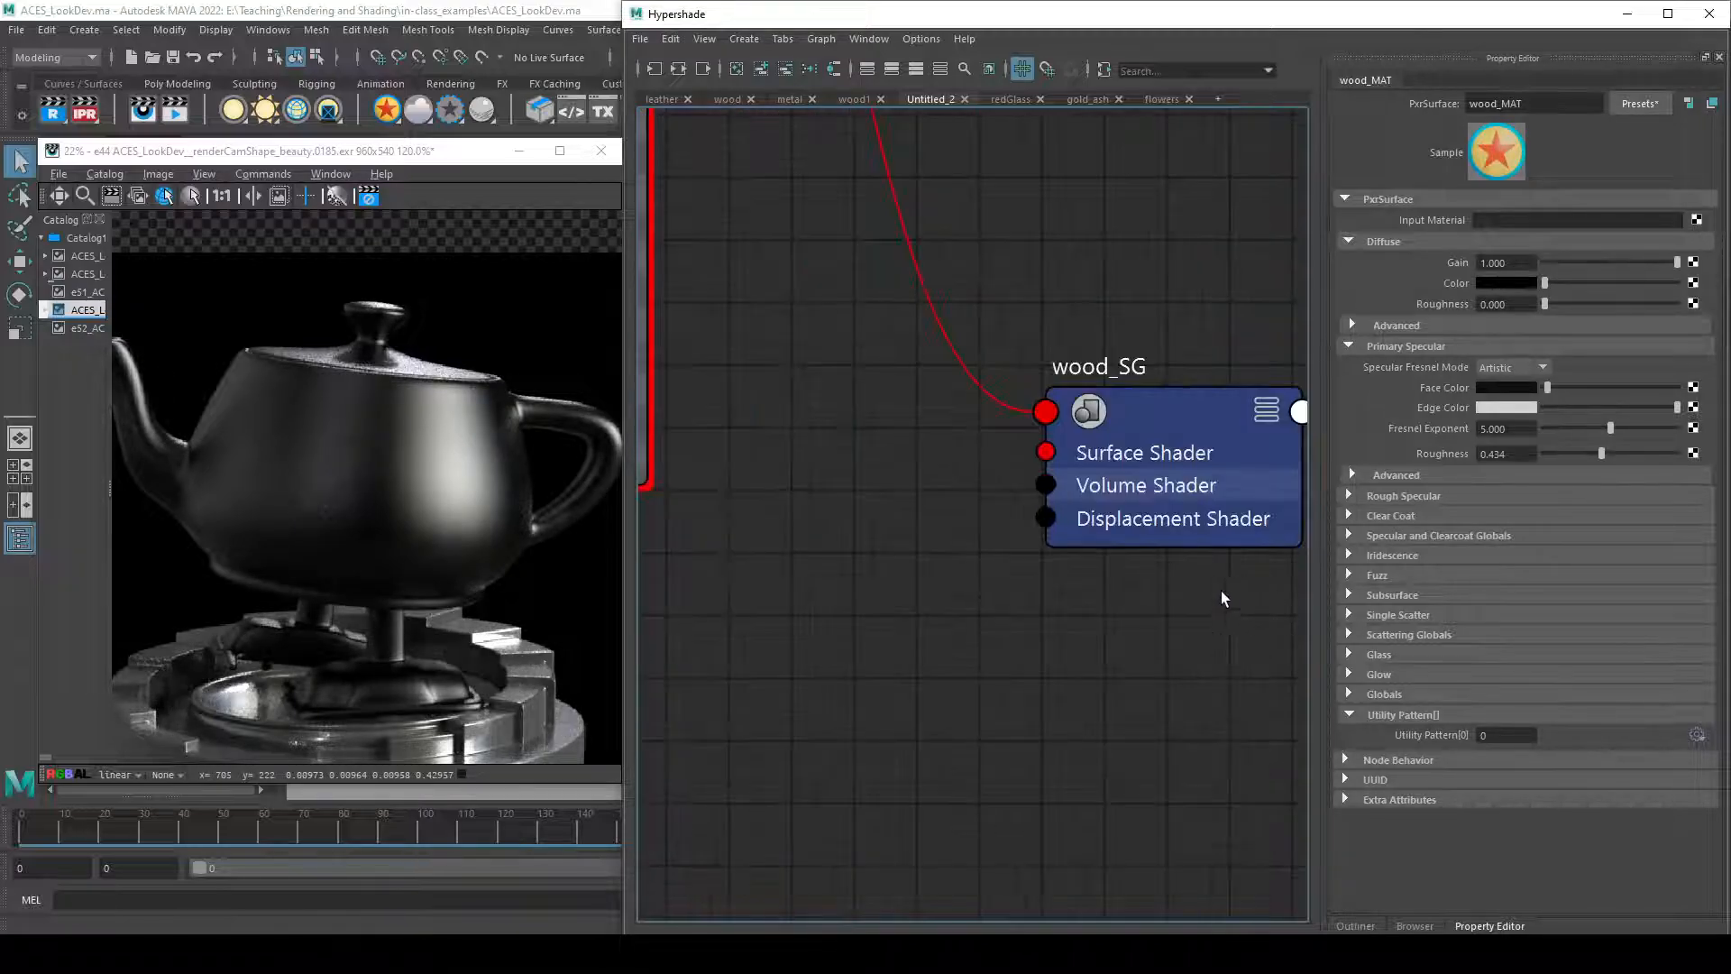
scroll(1001, 599, "down", 5)
middle_click_drag(930, 658, 1071, 647, "alt")
- Create a PxrDisplace node and delete it together with its shading group
key("Tab")
type("px")
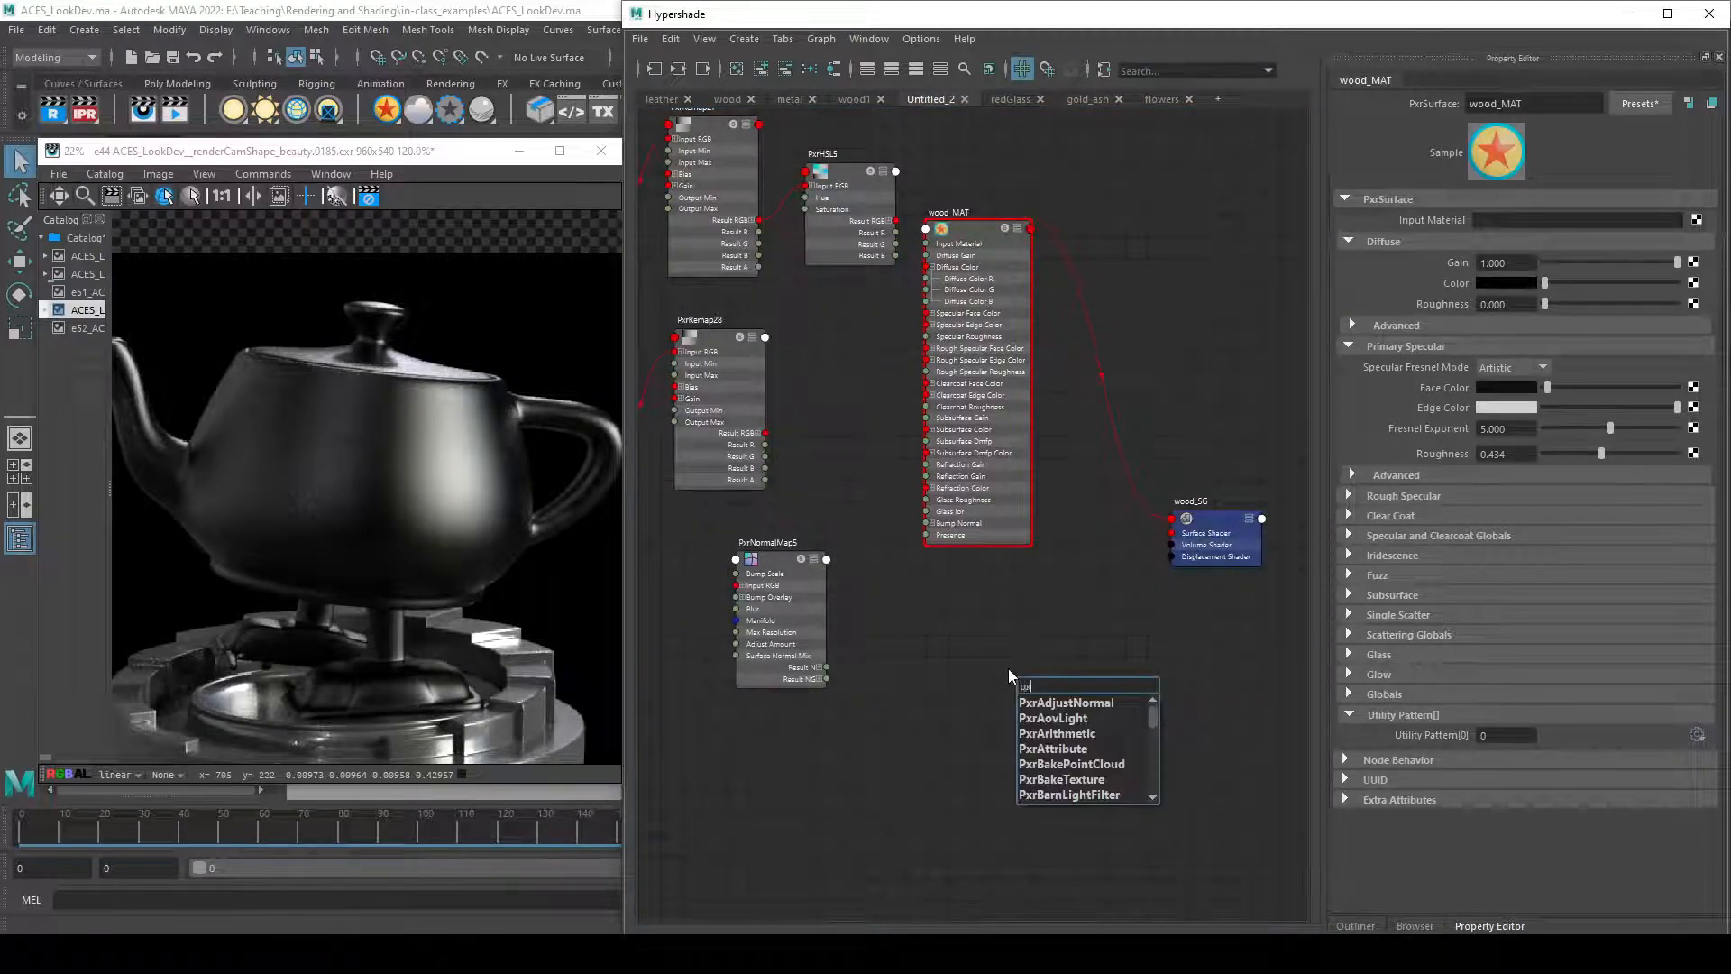
type("rdisp")
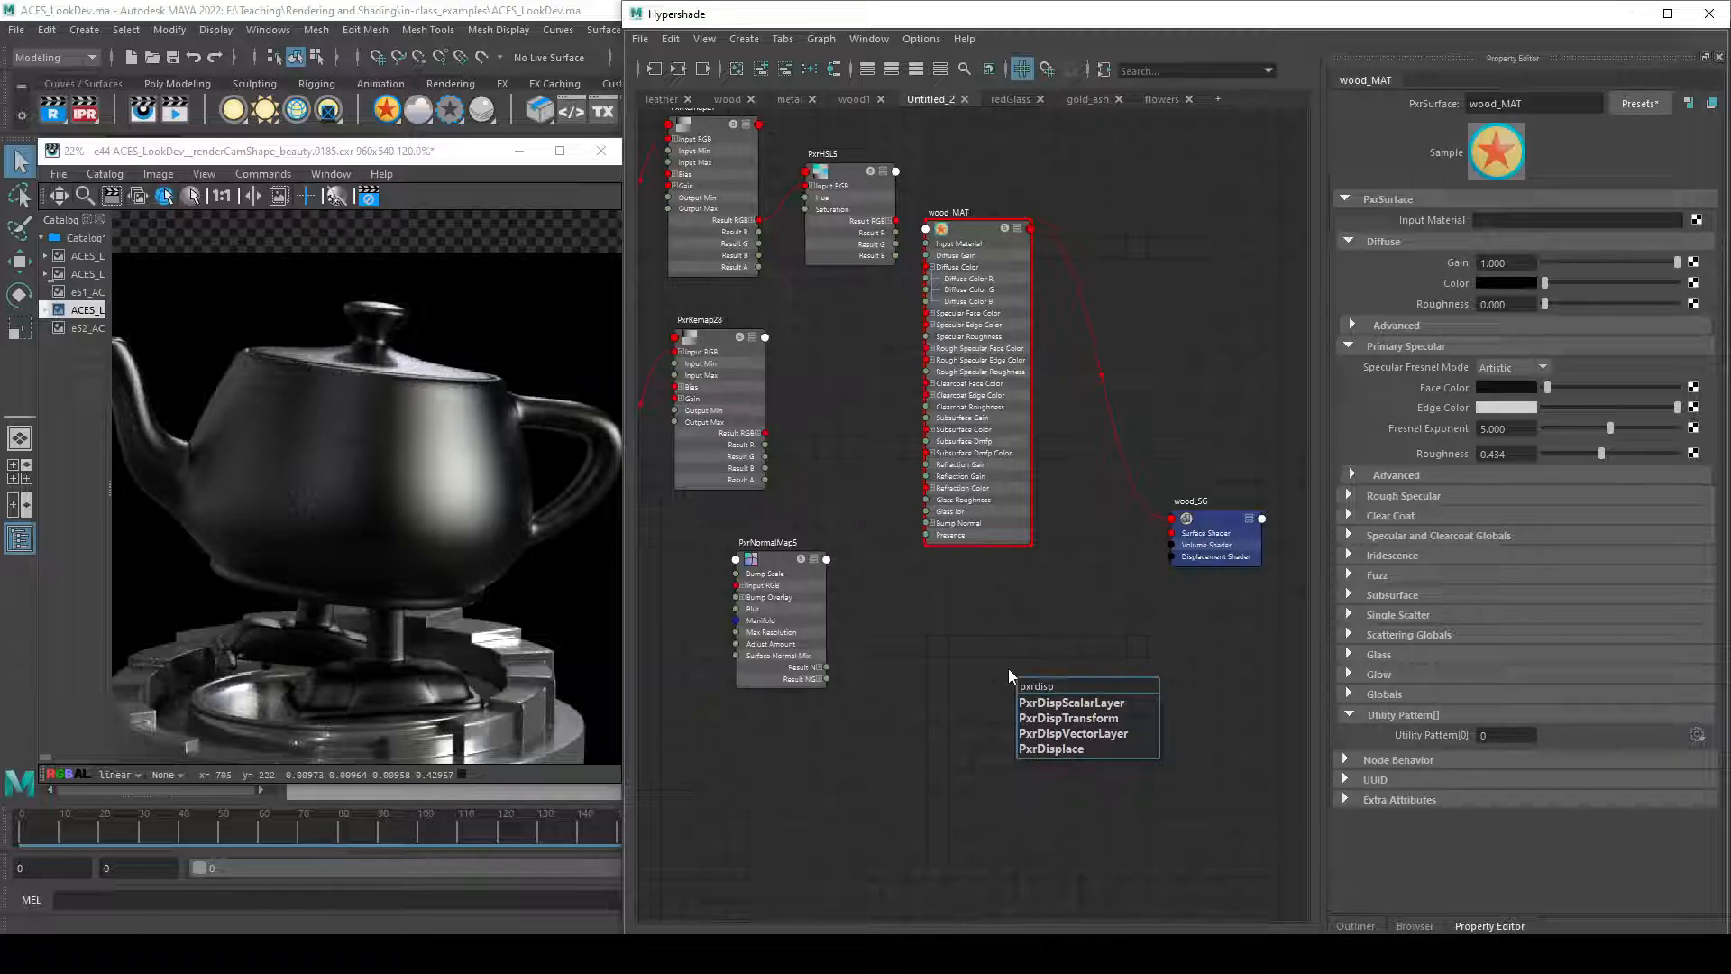
left_click(1080, 749)
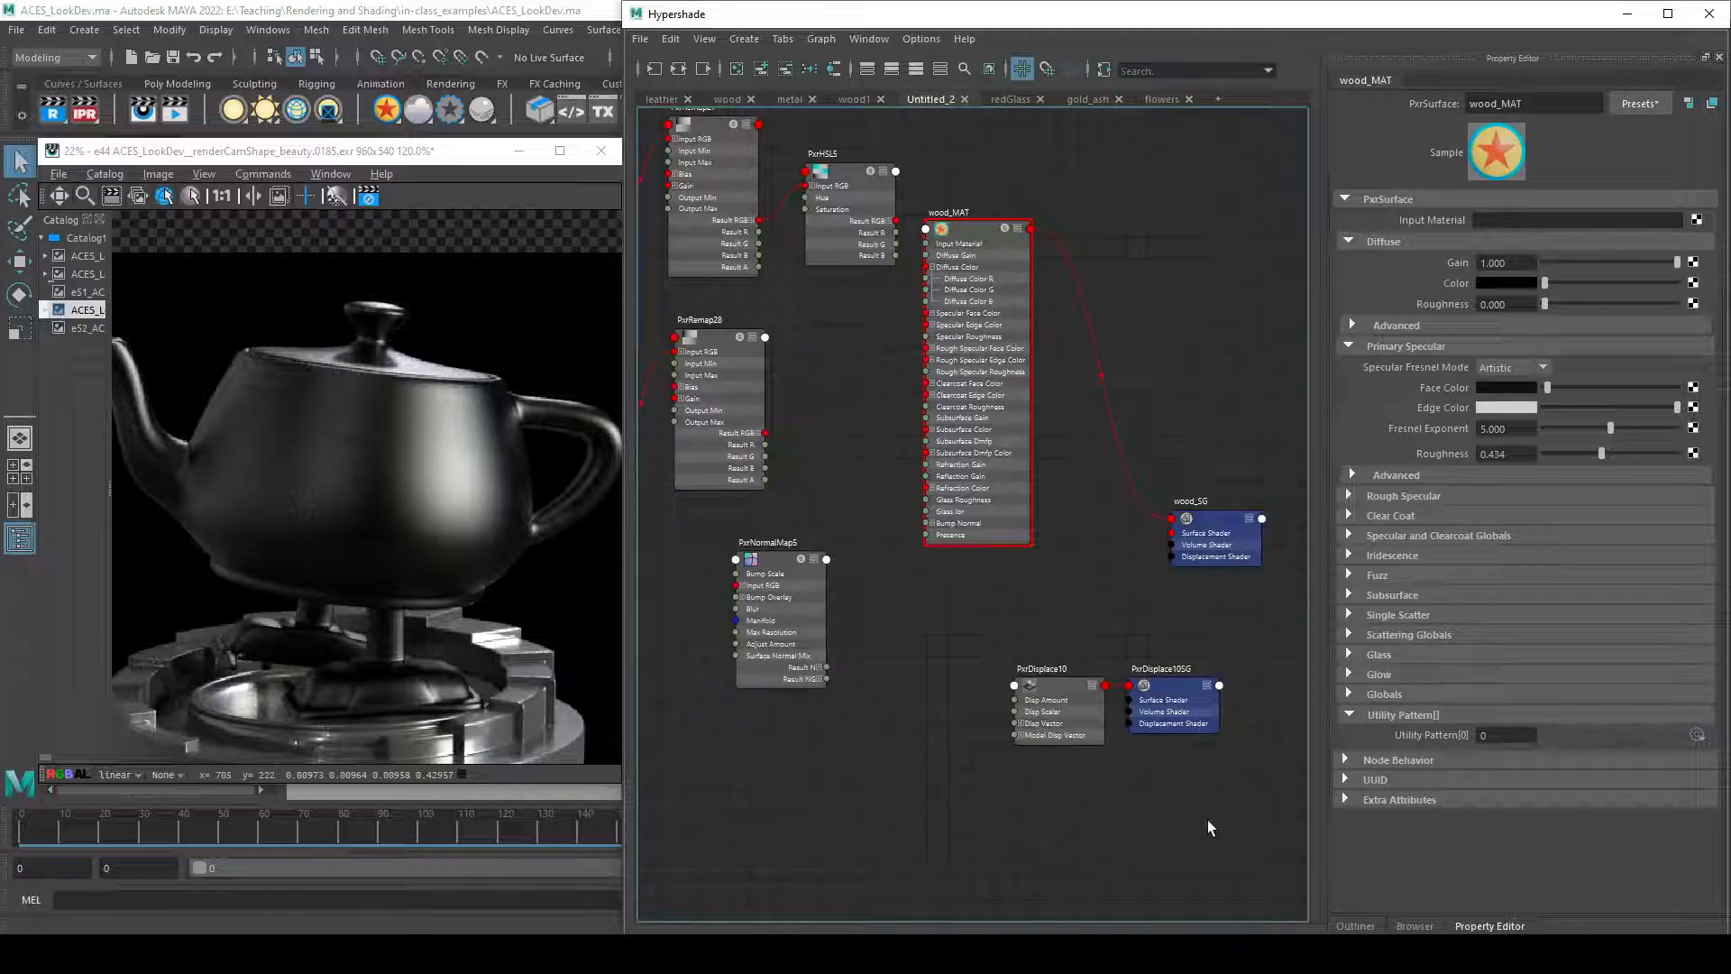
left_click(1154, 683)
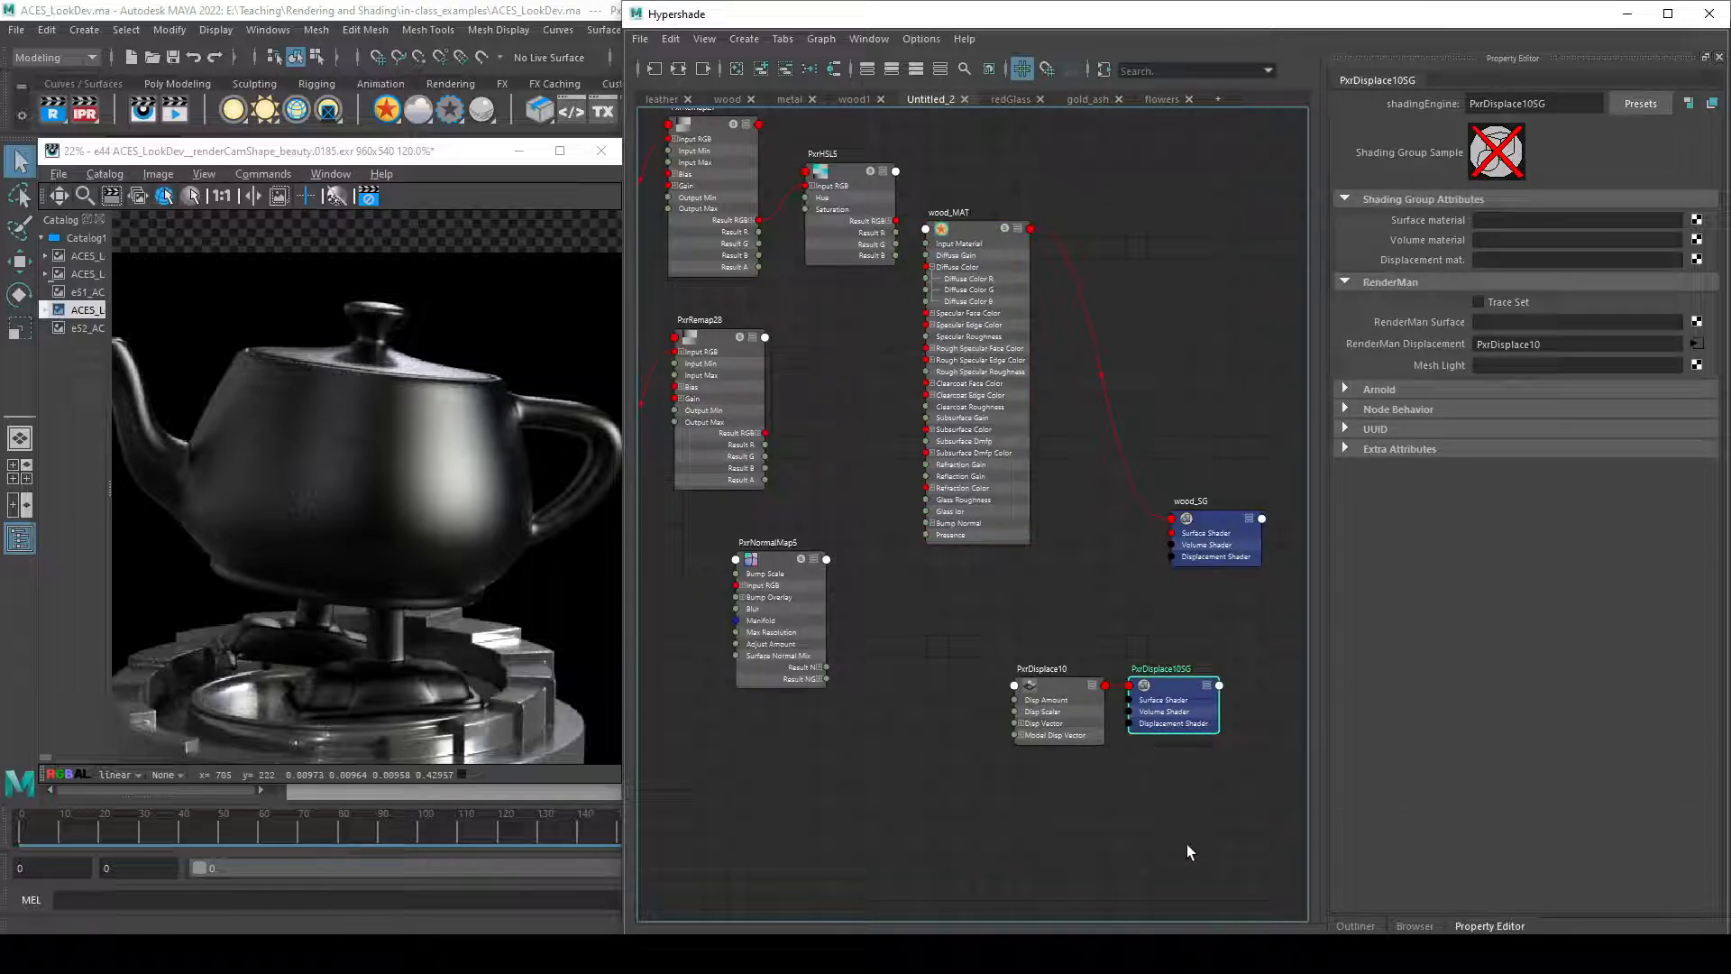
left_click_drag(1183, 833, 987, 656)
key("Delete")
- Create a PxrDisplace node below wood_MAT, without a shading group of its own
left_click(1214, 546)
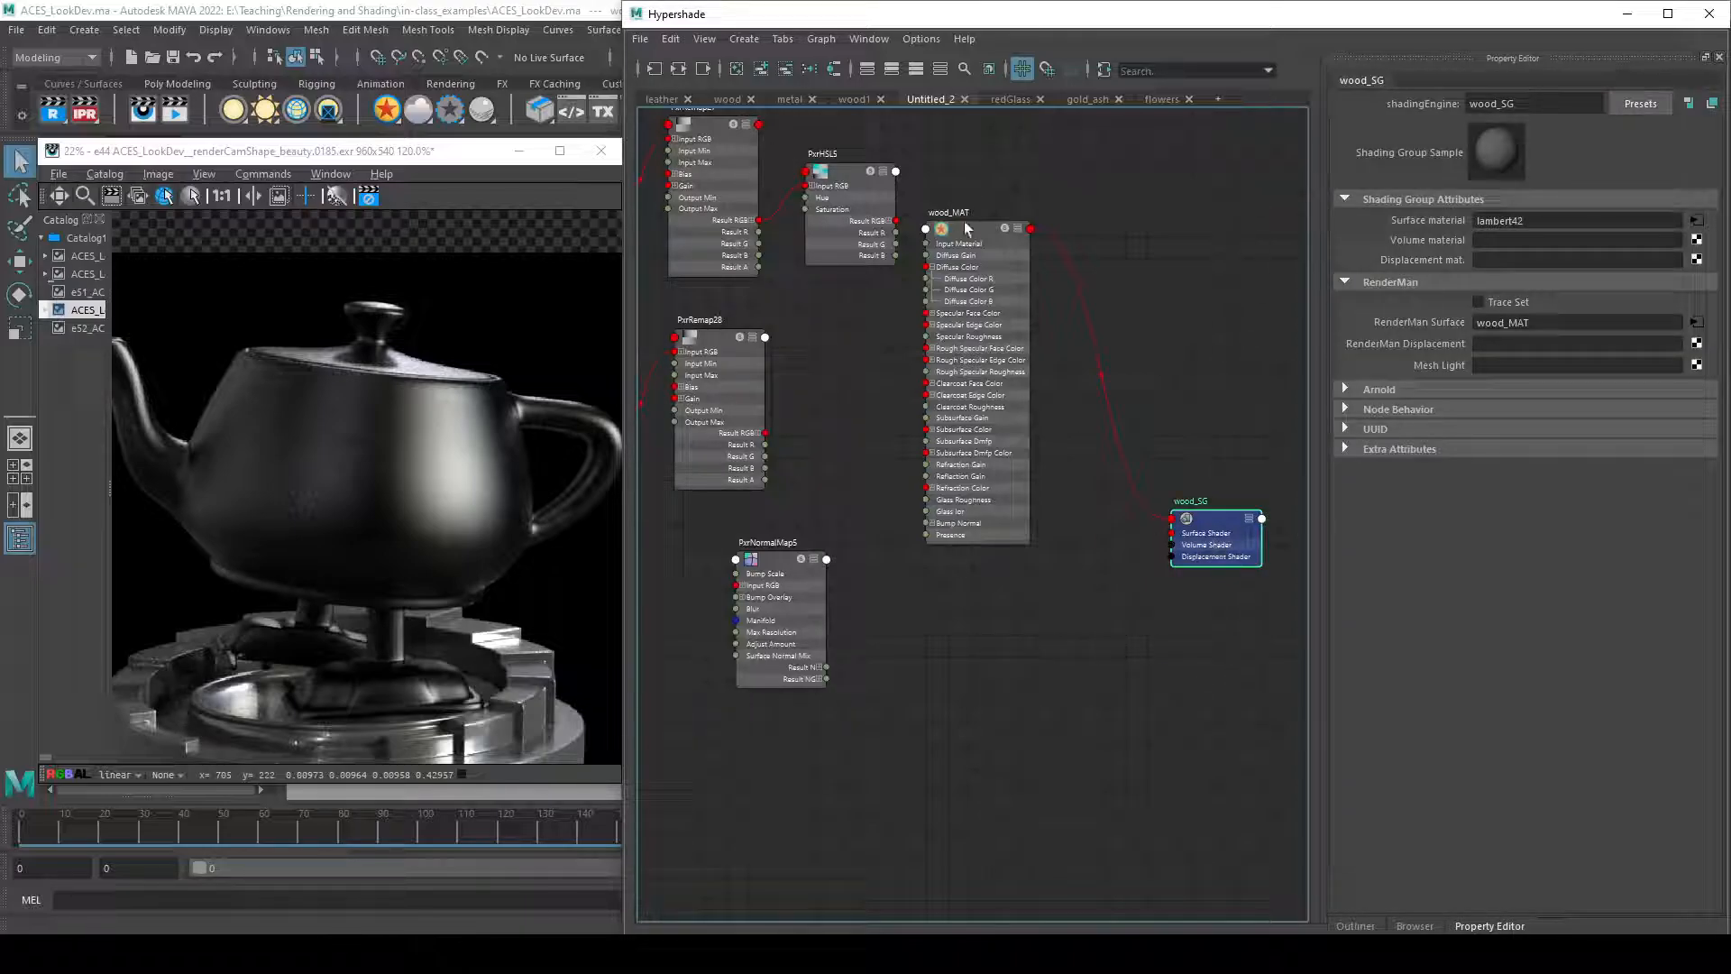
key("Tab")
type("pxrdispl")
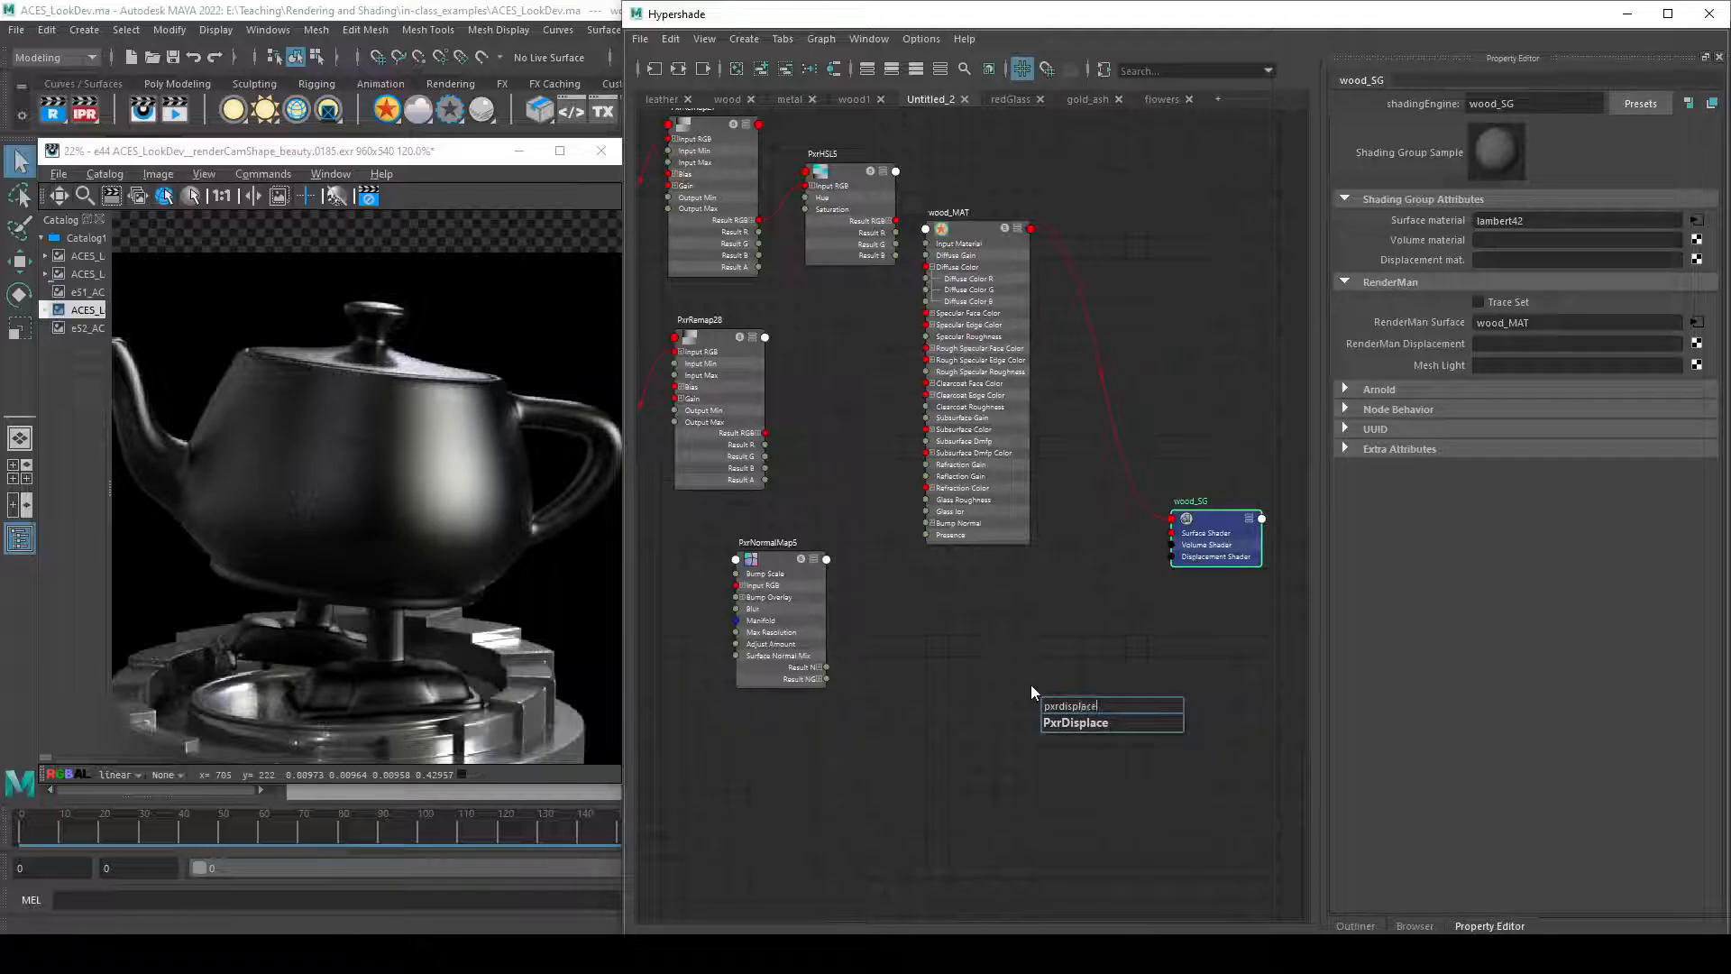
key("Return")
left_click_drag(1061, 747, 946, 693)
left_click_drag(1143, 529, 1217, 577)
- Connect PxrDisplace10 to the RenderMan Displacement attribute of wood_SG
left_click(1213, 534)
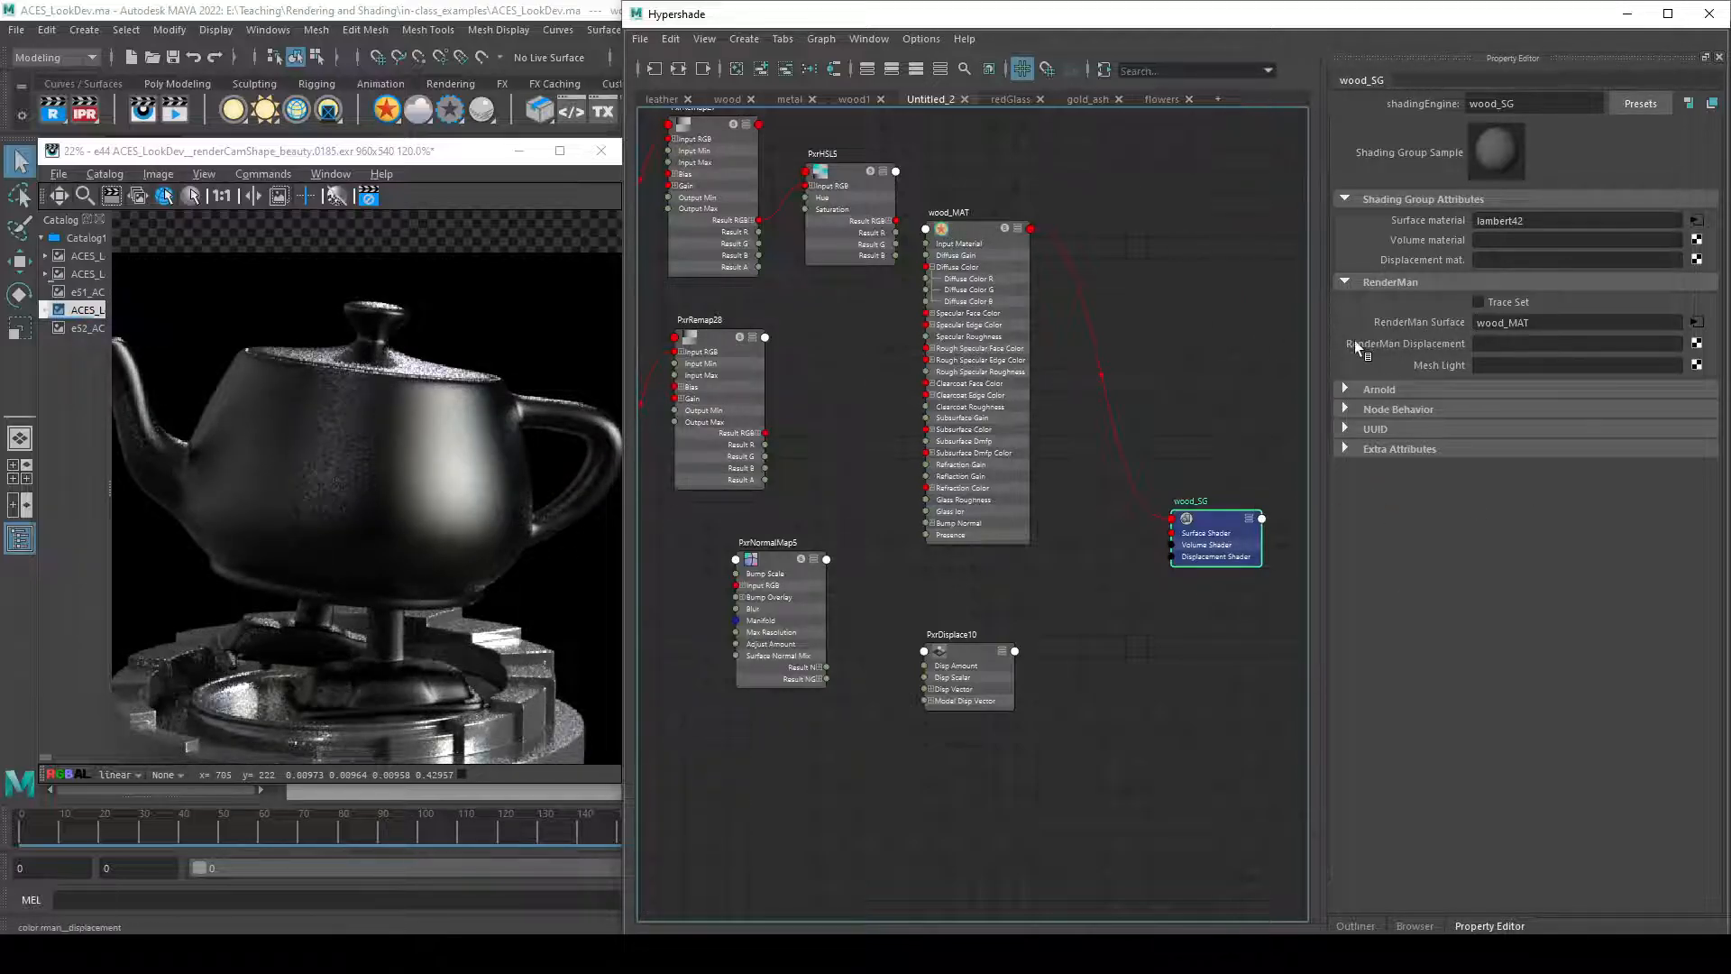
middle_click_drag(974, 677, 1460, 354)
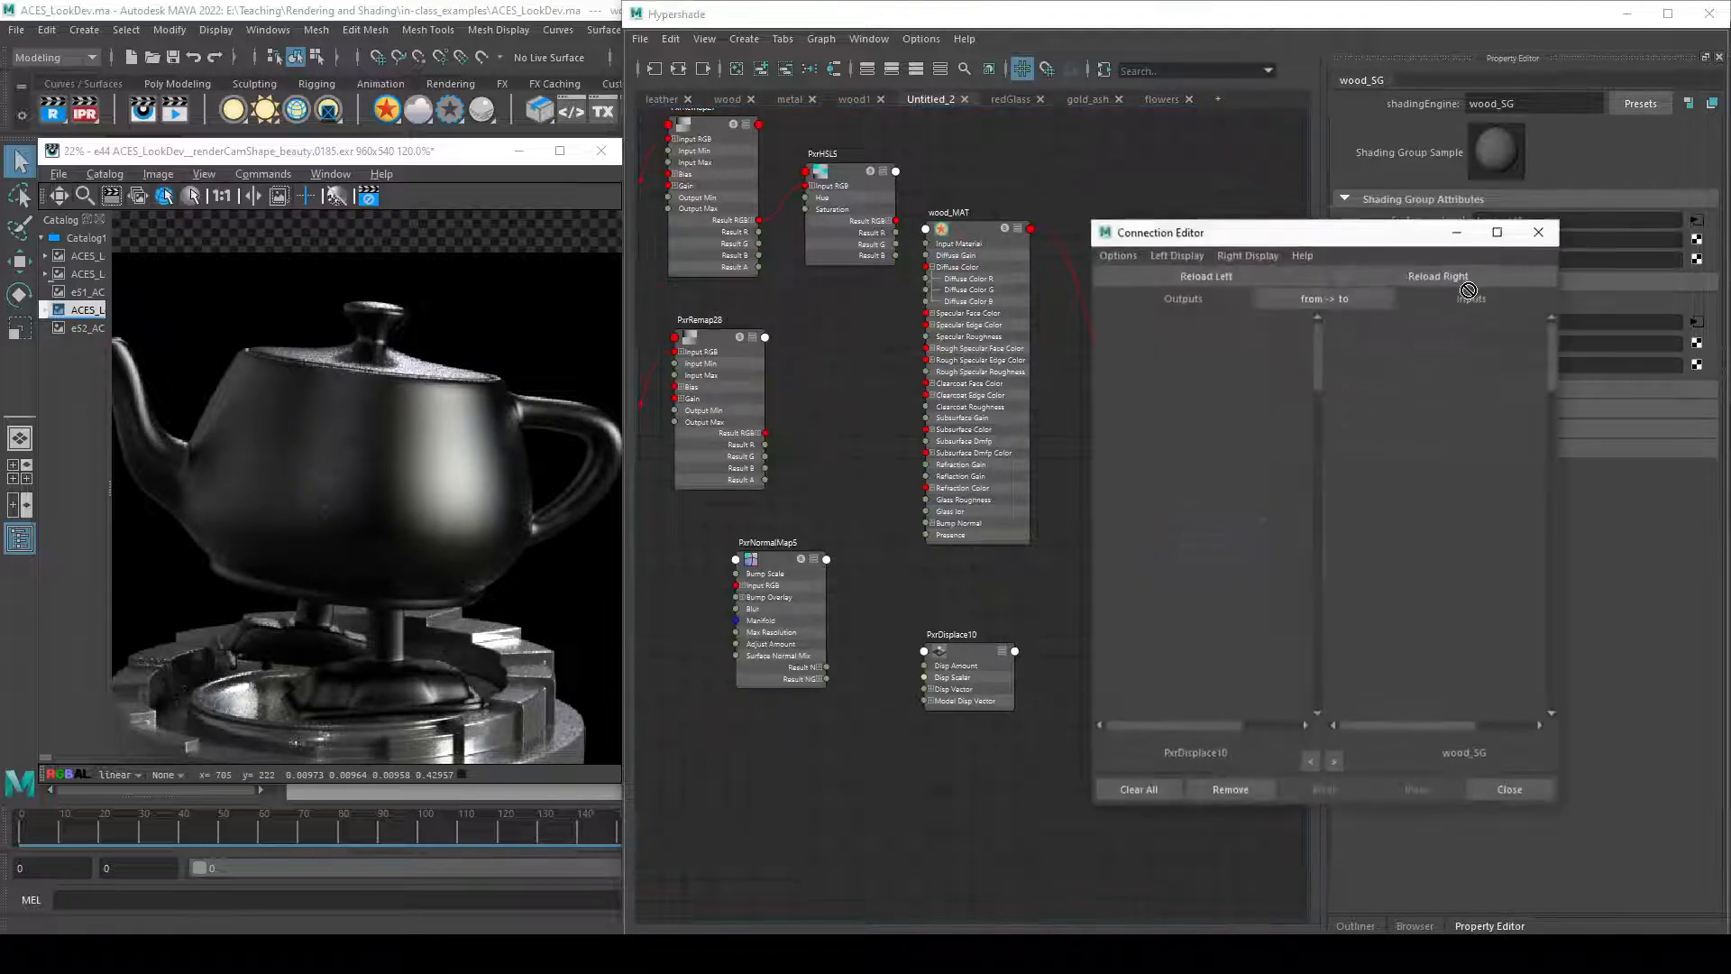
left_click(1537, 232)
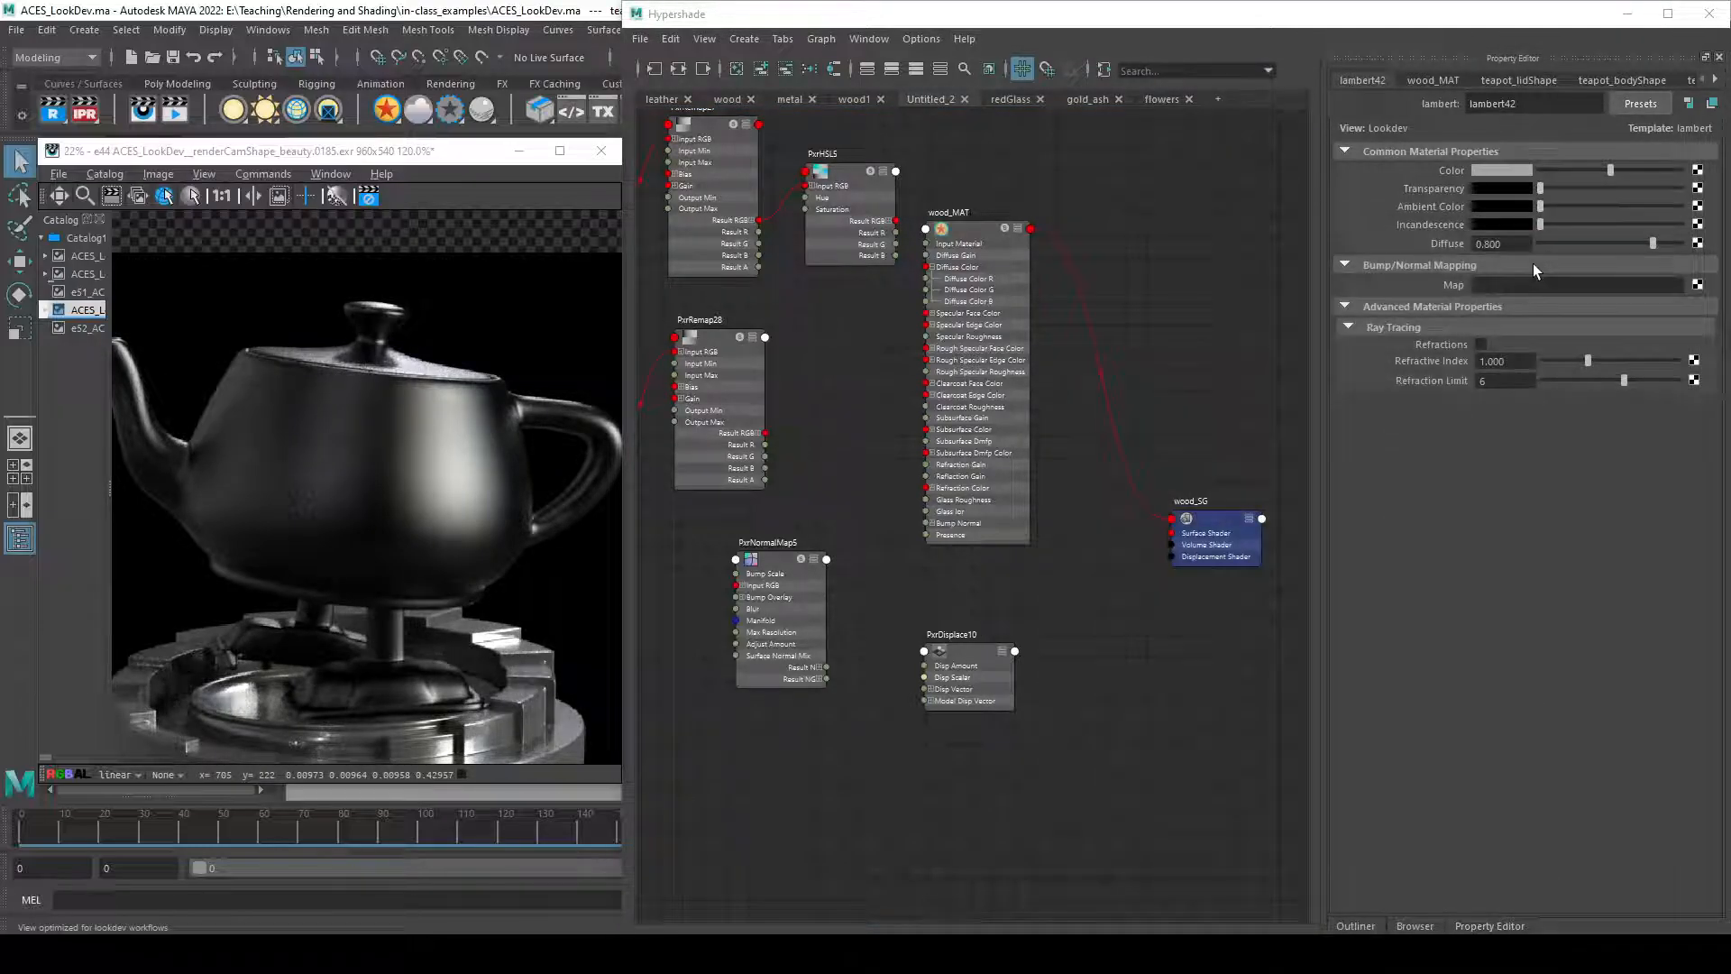
left_click(1217, 552)
middle_click_drag(1437, 343, 1437, 343)
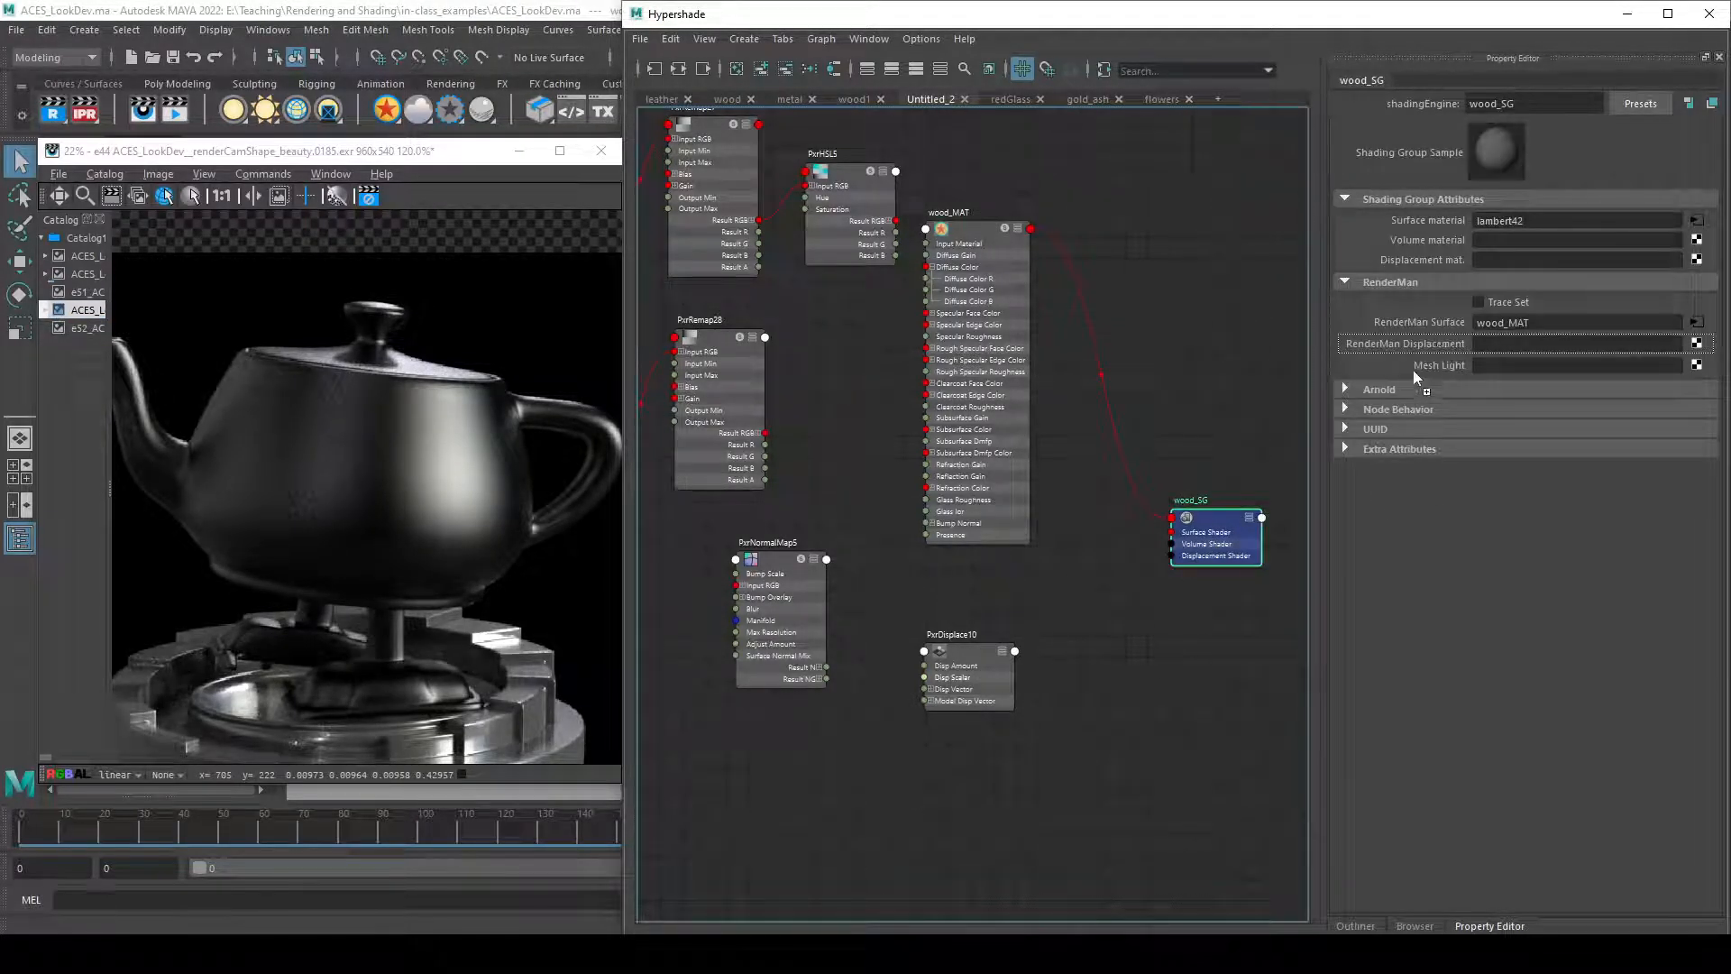
left_click(1094, 591)
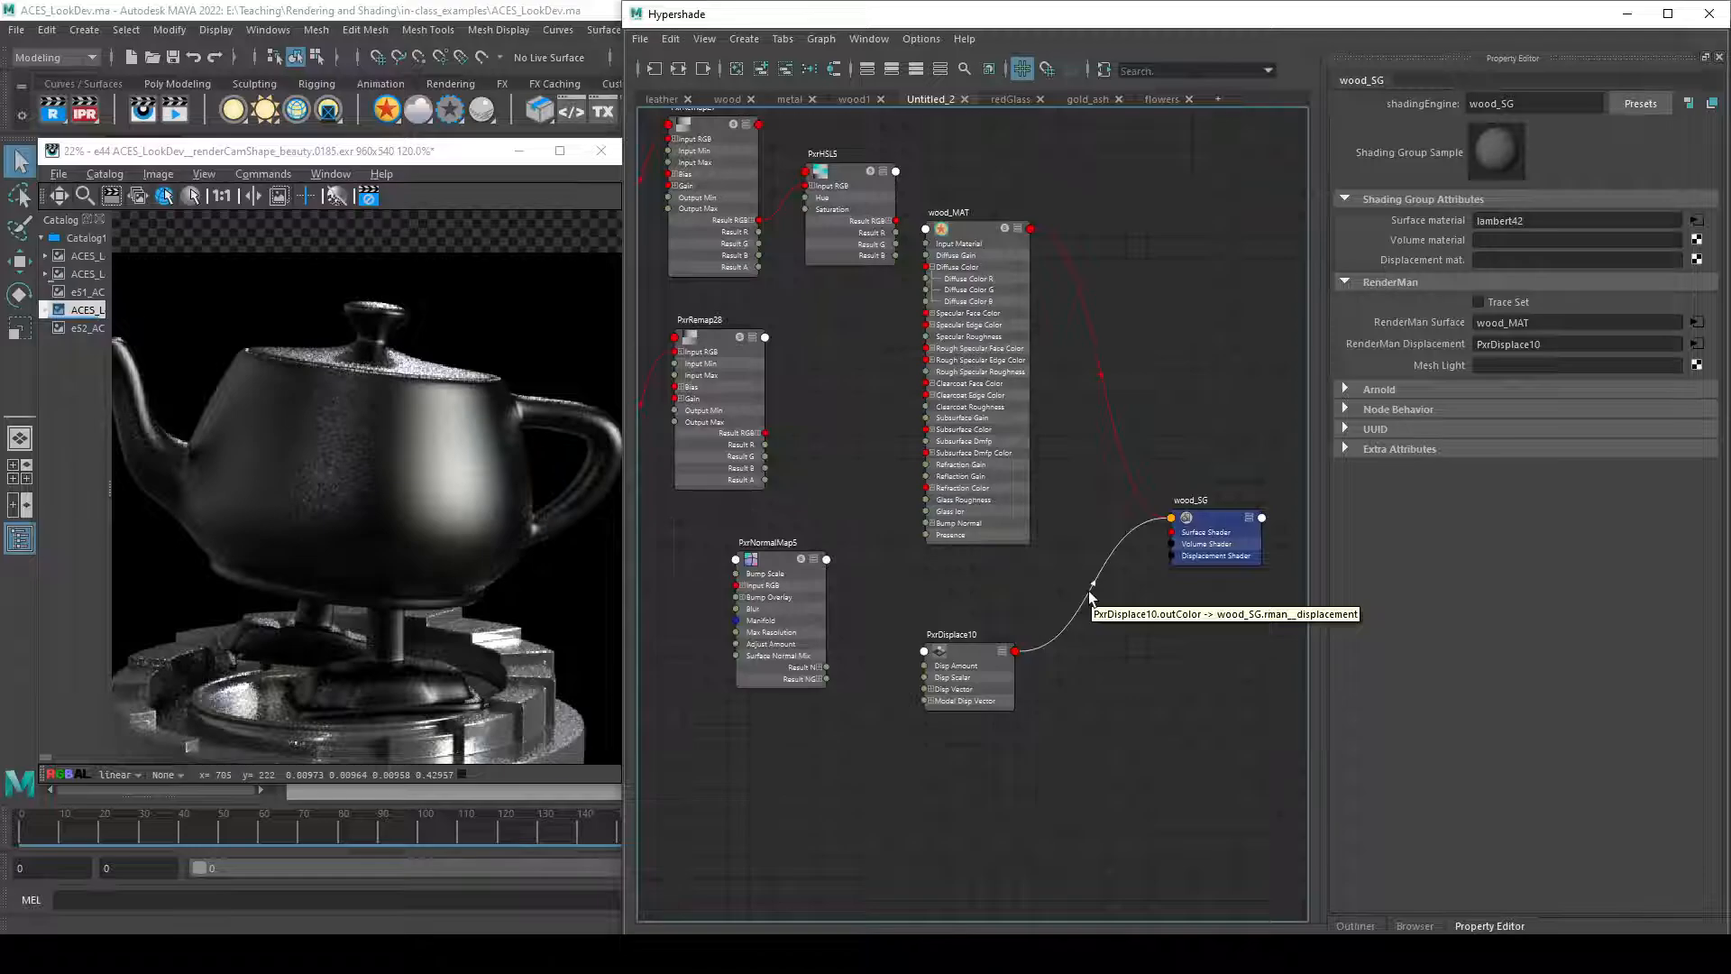
- Reposition PxrNormalMap5 beneath PxrRemap28 and PxrDisplace10 well below wood_MAT, leaving space for texture nodes
left_click_drag(992, 687, 1071, 679)
left_click_drag(785, 631, 725, 603)
left_click_drag(1035, 663, 1018, 808)
middle_click_drag(1018, 808, 942, 755, "alt")
- Add a PxrTexture node below PxrNormalMap5 and rename it disp_TXT
key("Tab")
type("pxrtext")
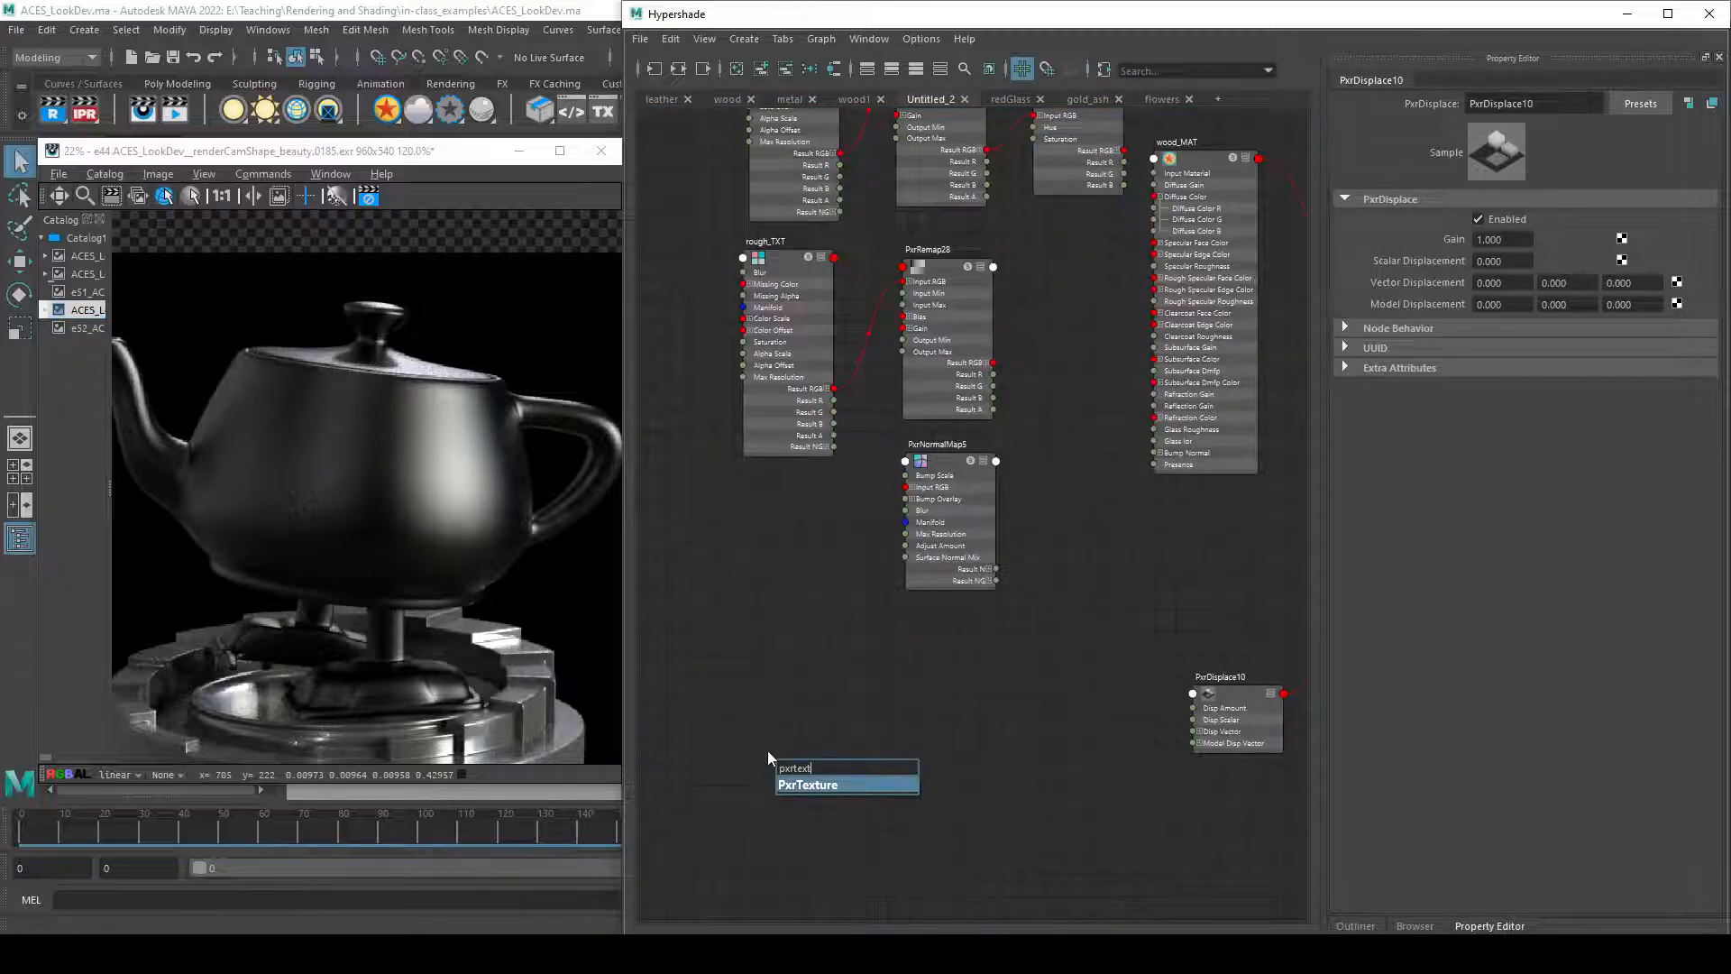
key("Return")
left_click_drag(805, 750, 803, 687)
double_click(802, 686)
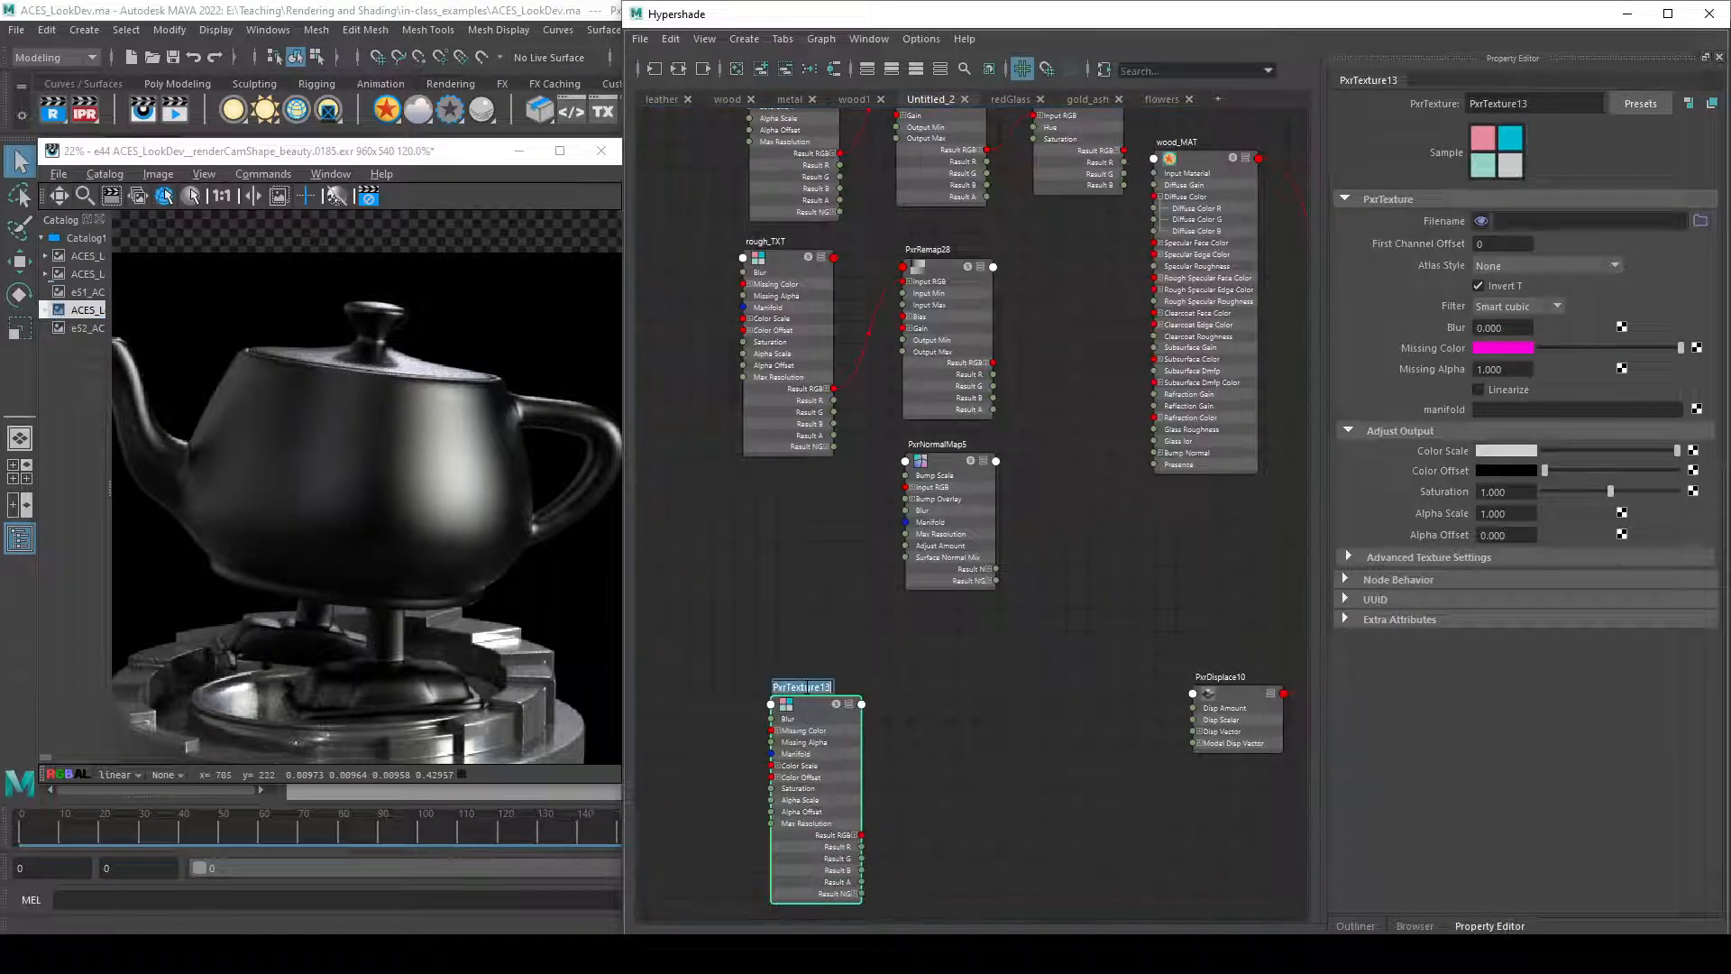
type("w")
type("isp_TXT")
key("Return")
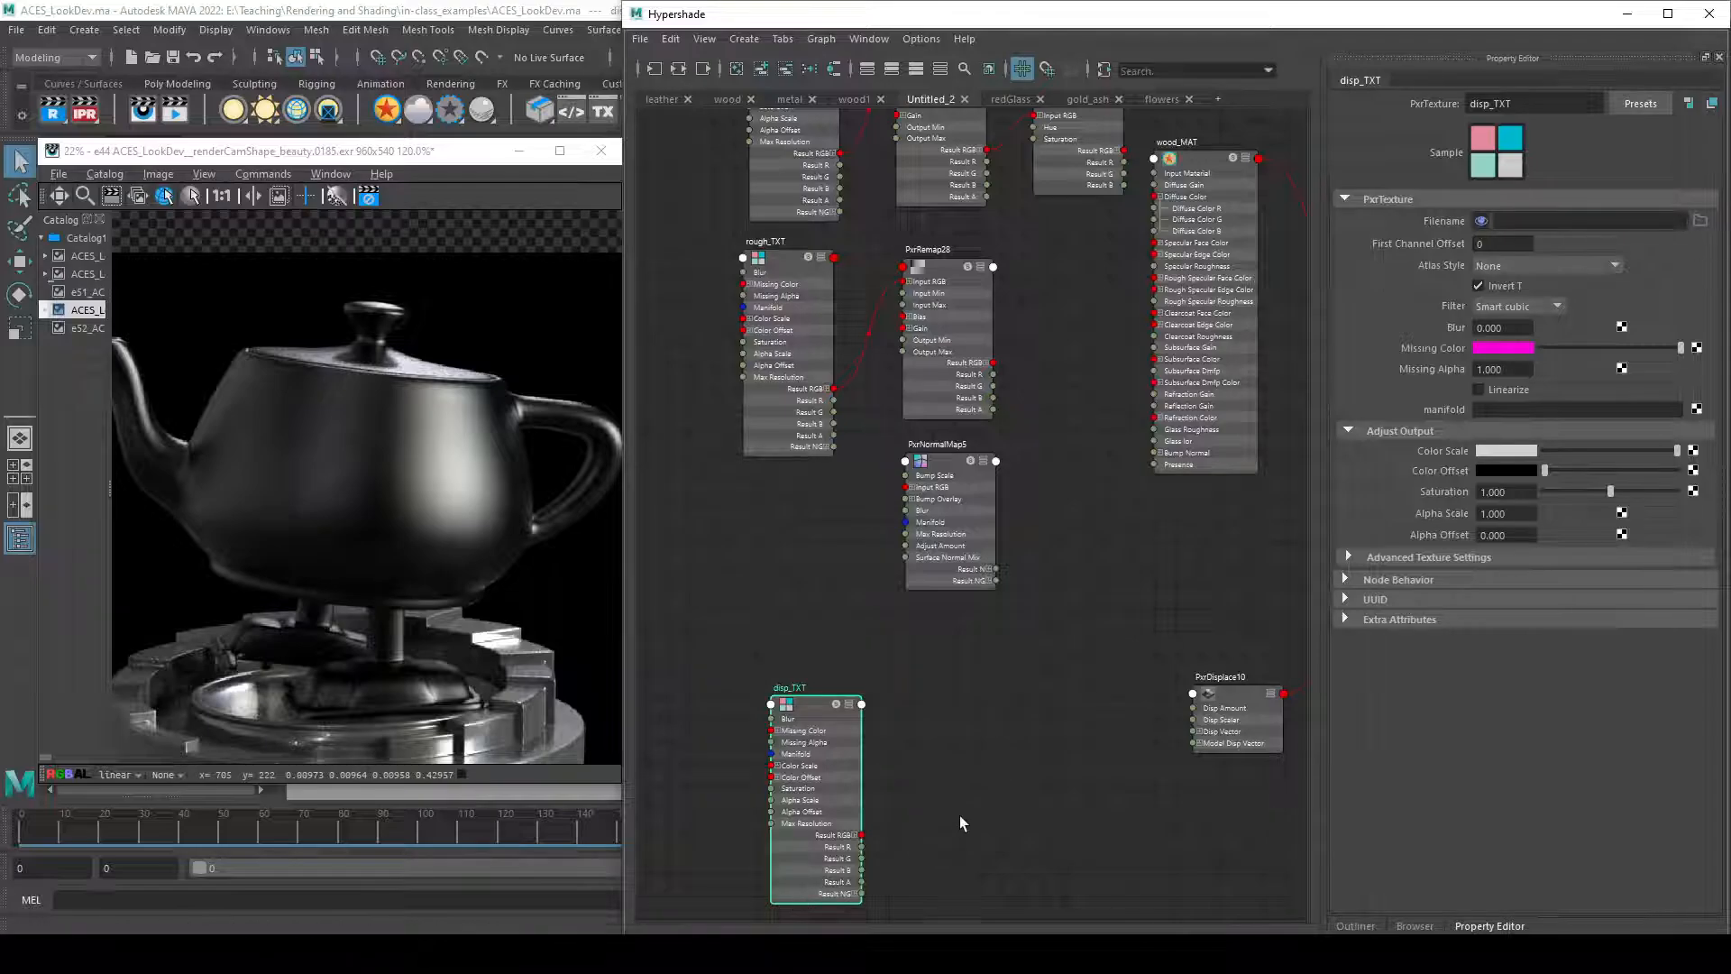
- Load teapot_medium_lambert3_Displacement.1001.png into disp_TXT and move the node nearer to PxrDisplace10
scroll(959, 814, "up", 3)
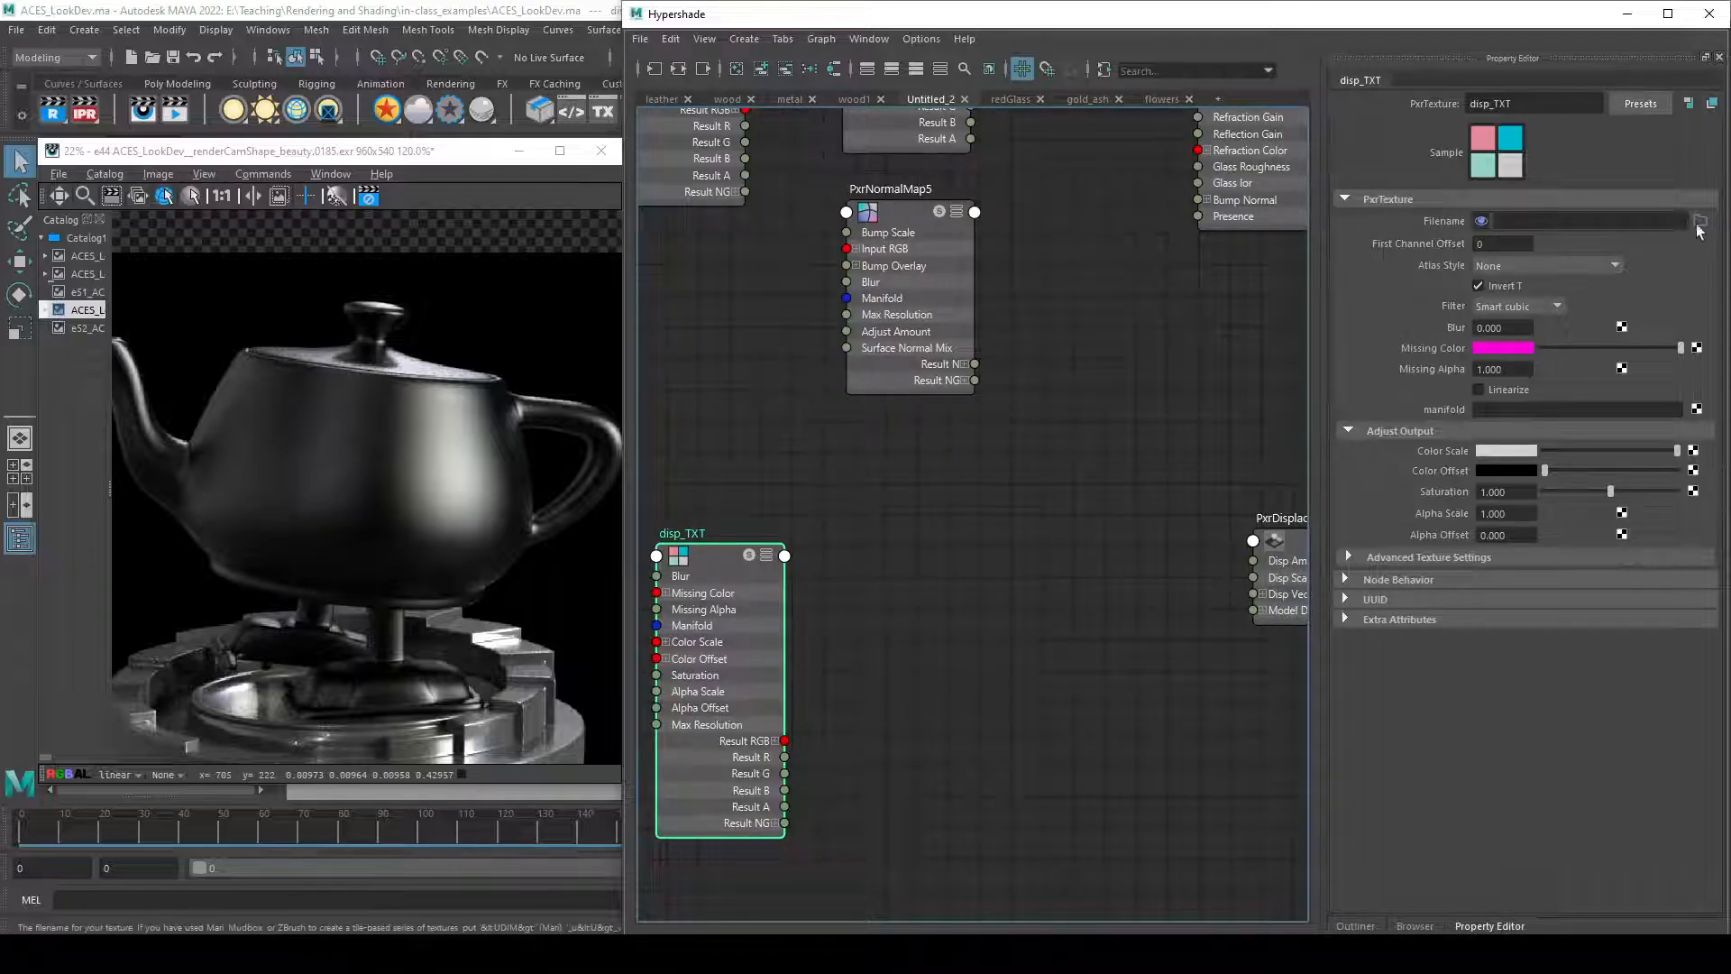
left_click(1699, 221)
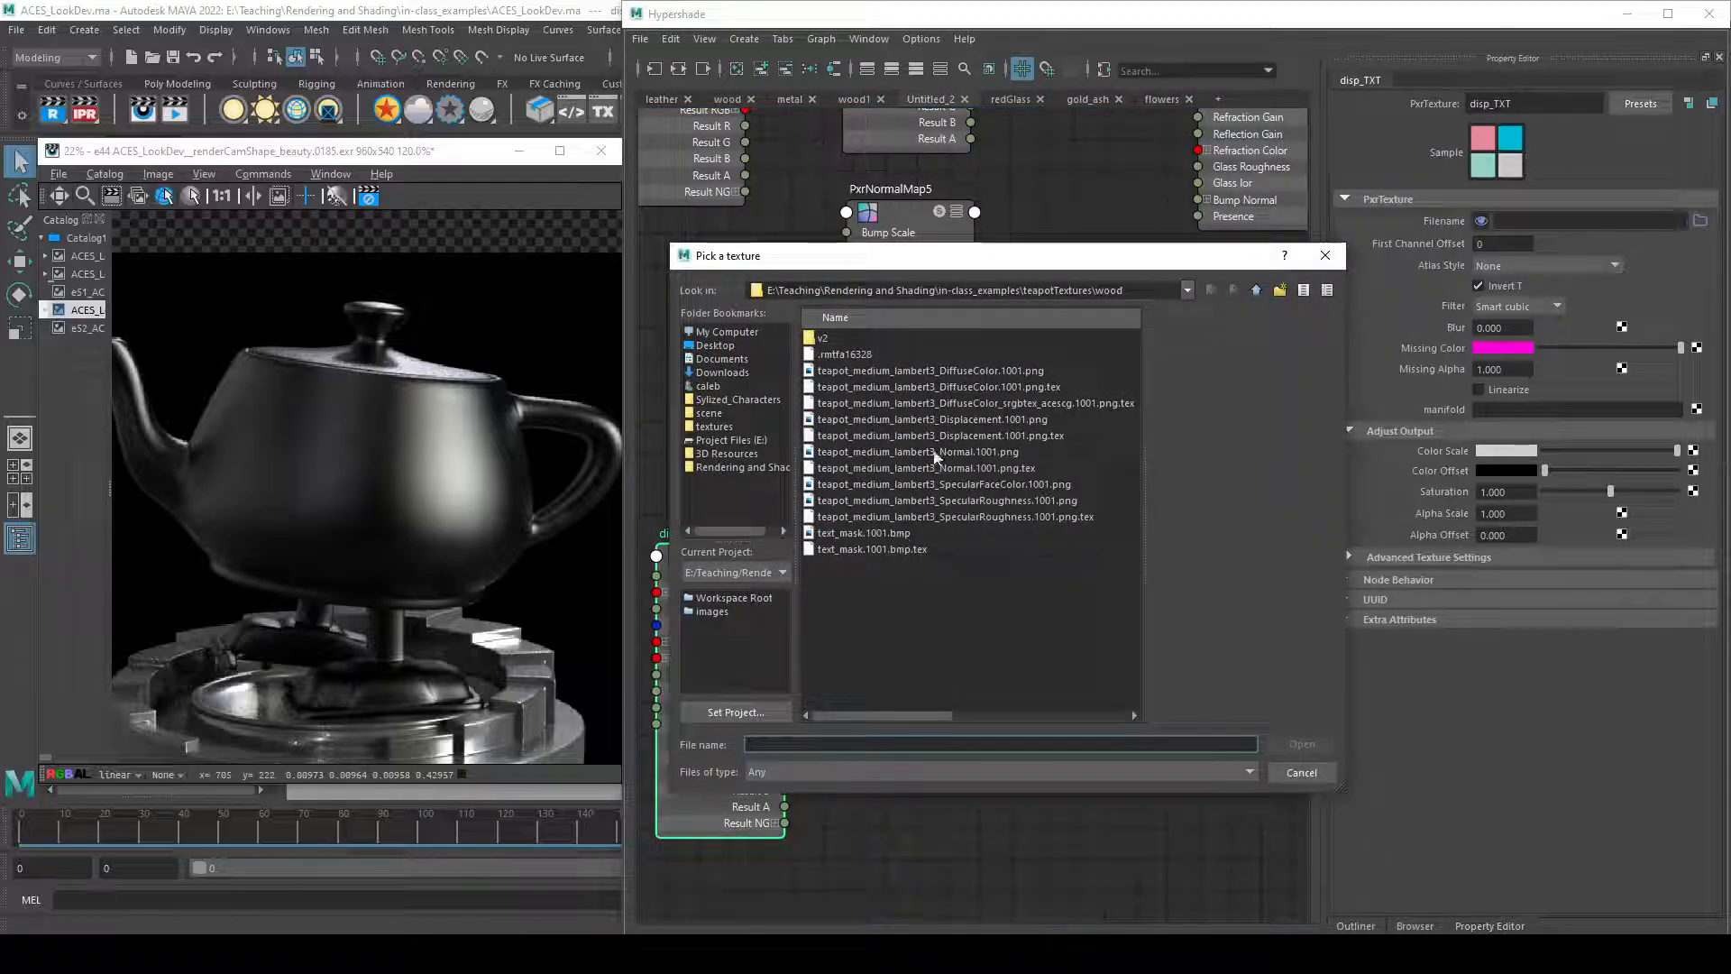
left_click(974, 420)
left_click(1302, 744)
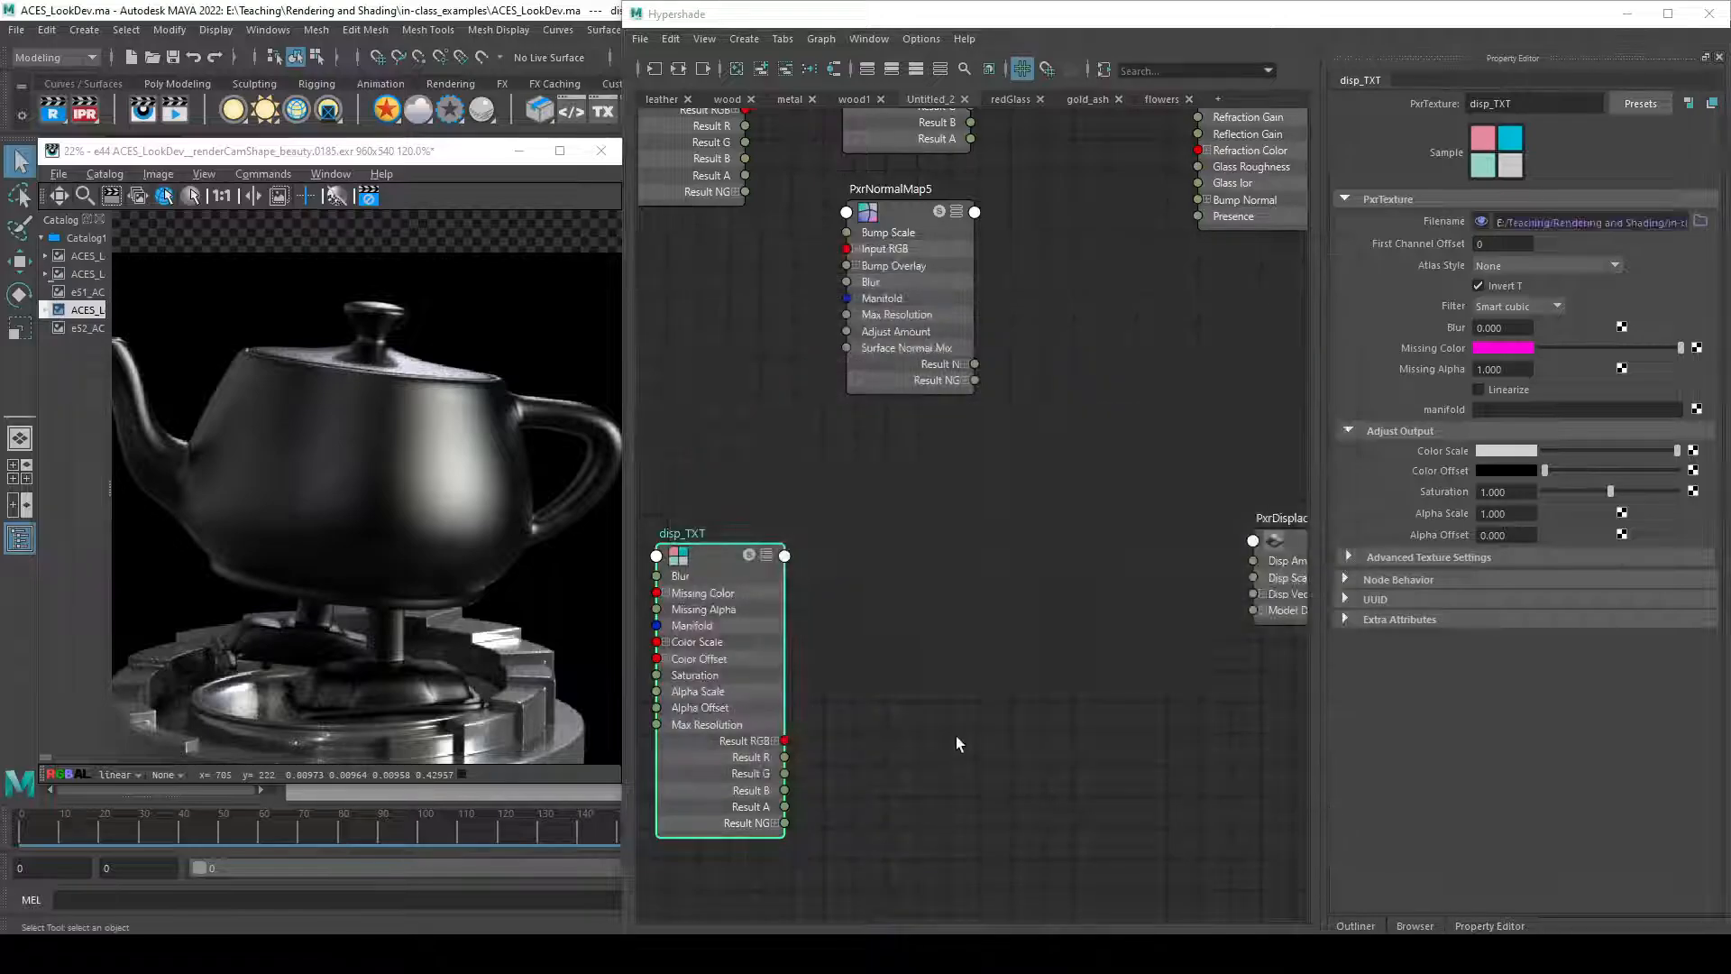
left_click_drag(728, 683, 949, 700)
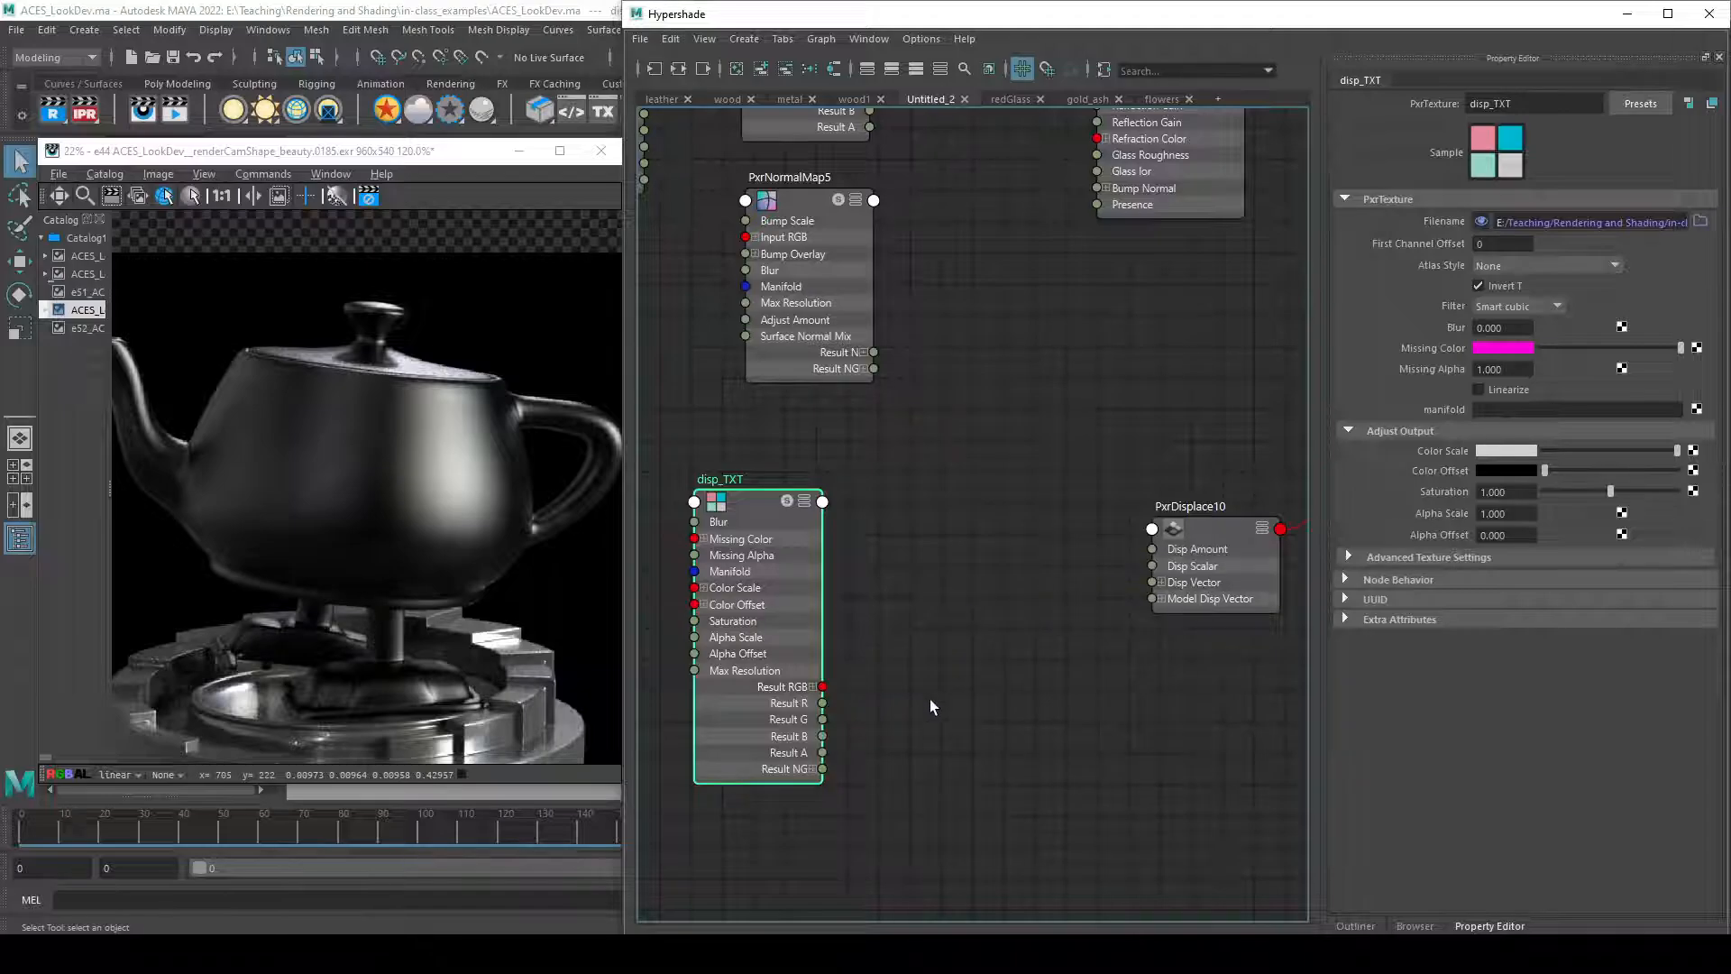
- Examine PxrDisplace10's Disp Amount, Disp Scalar, Disp Vector and Model Disp Vector inputs
left_click(1193, 550)
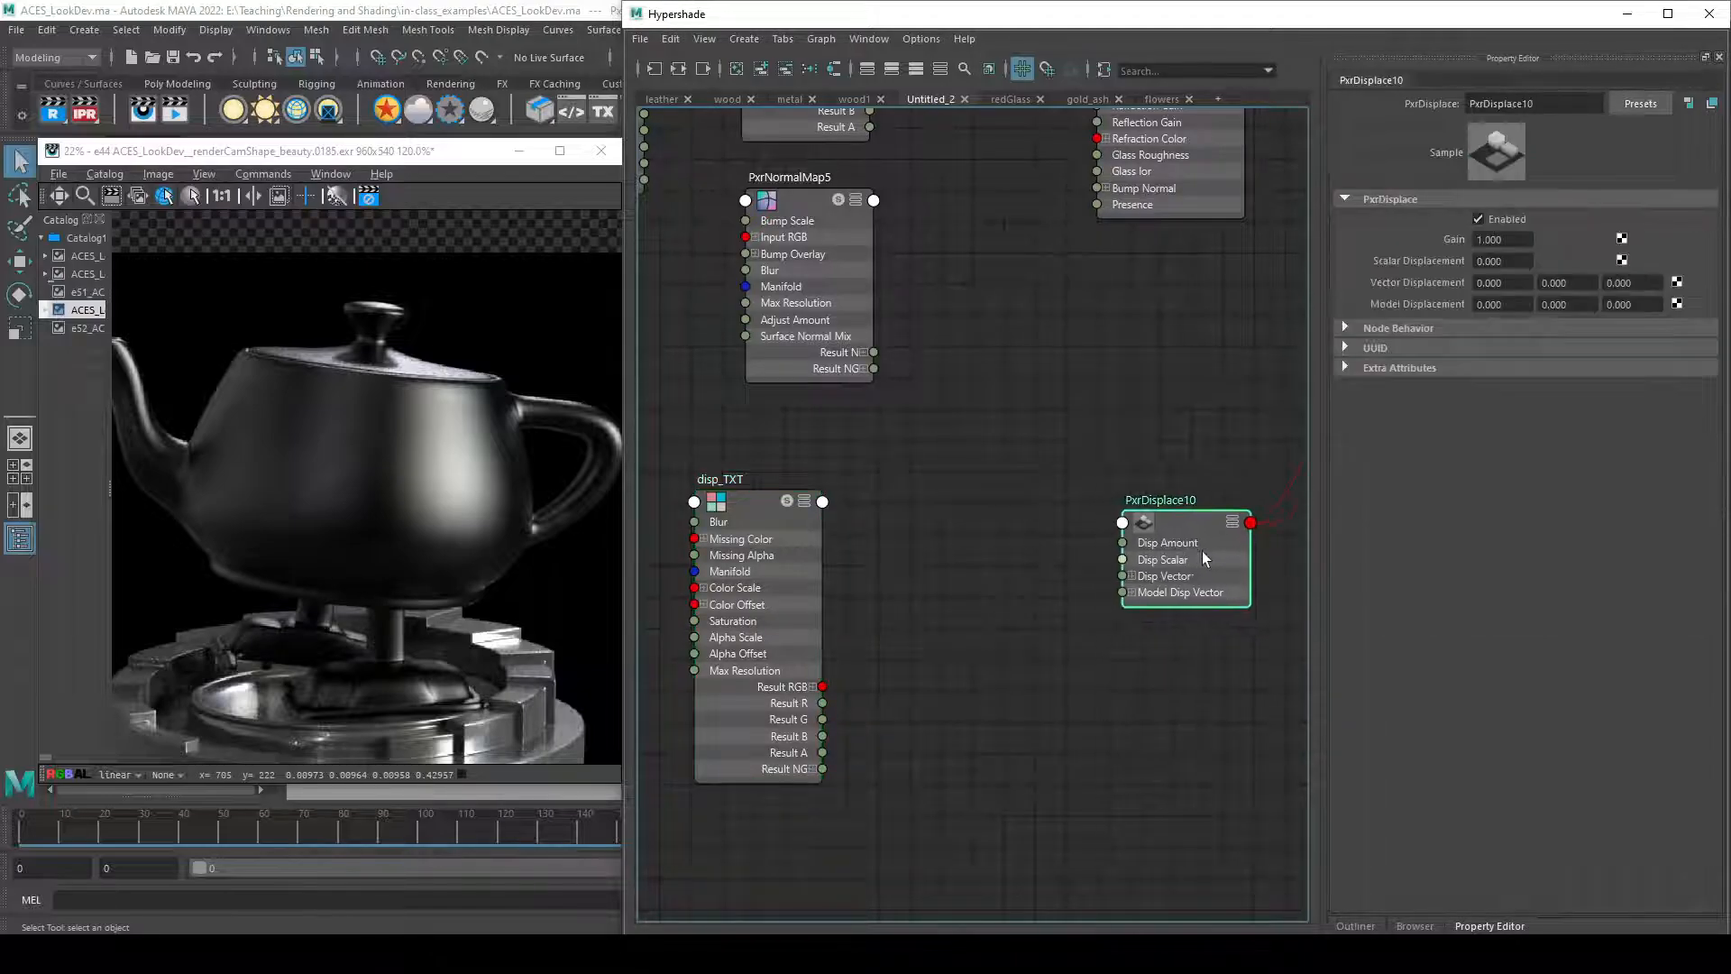
key("f")
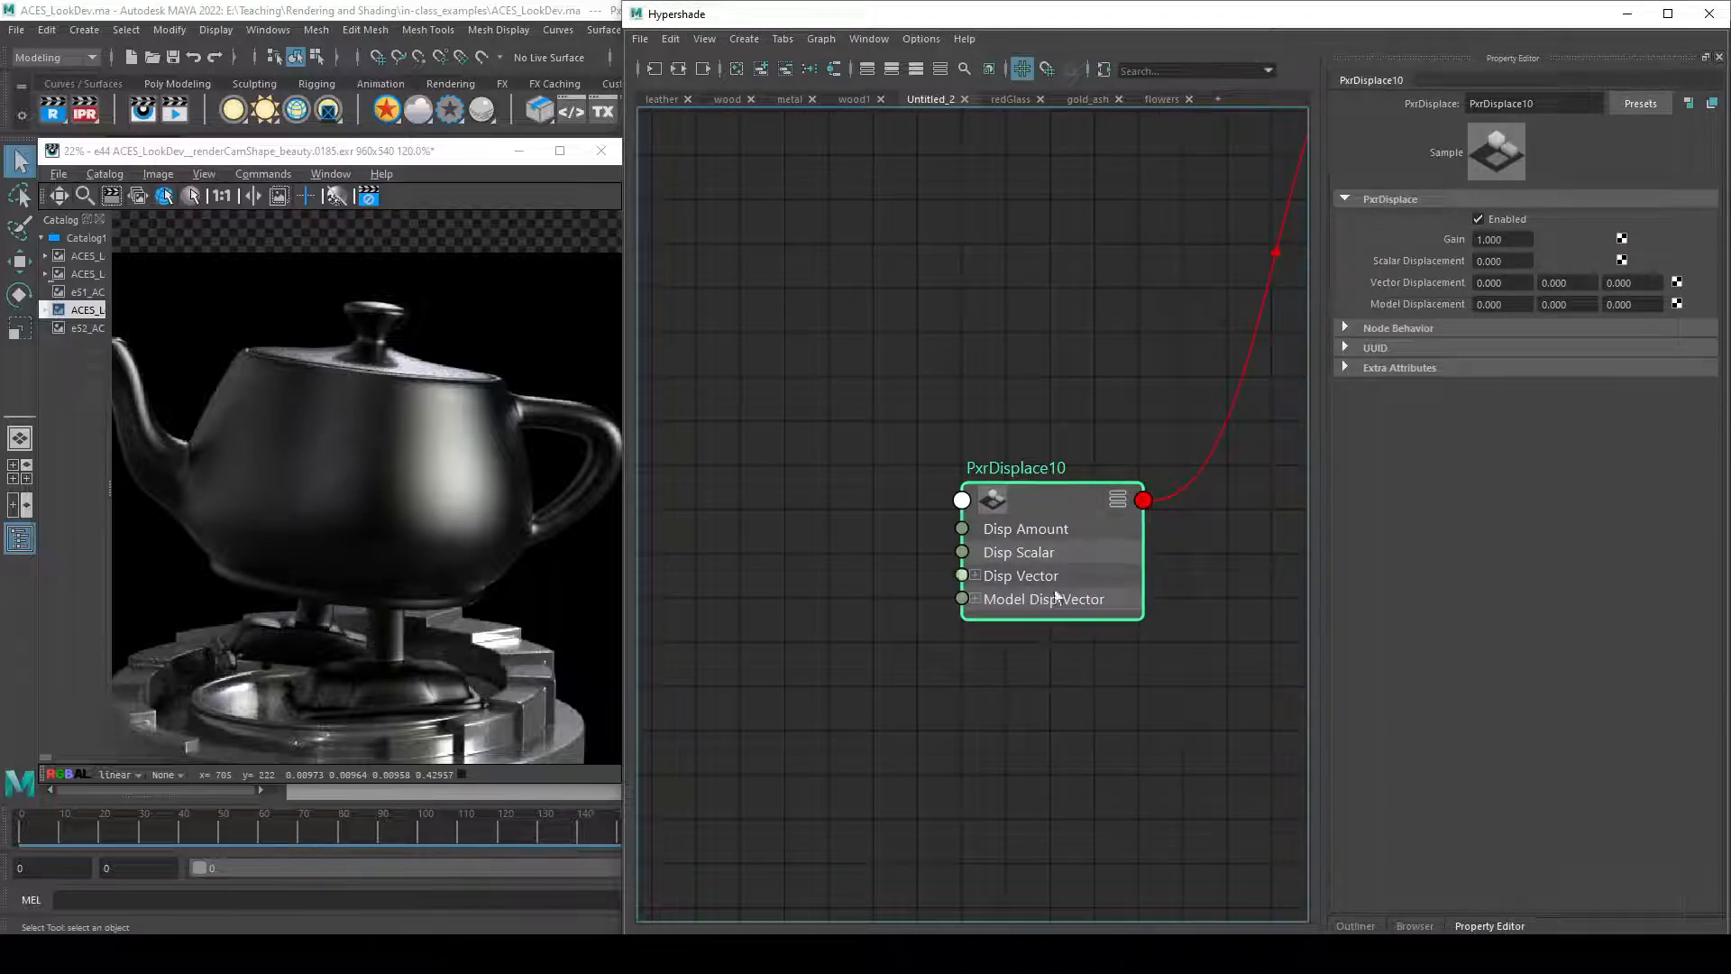
scroll(1033, 699, "up", 3)
middle_click_drag(1147, 664, 1036, 699)
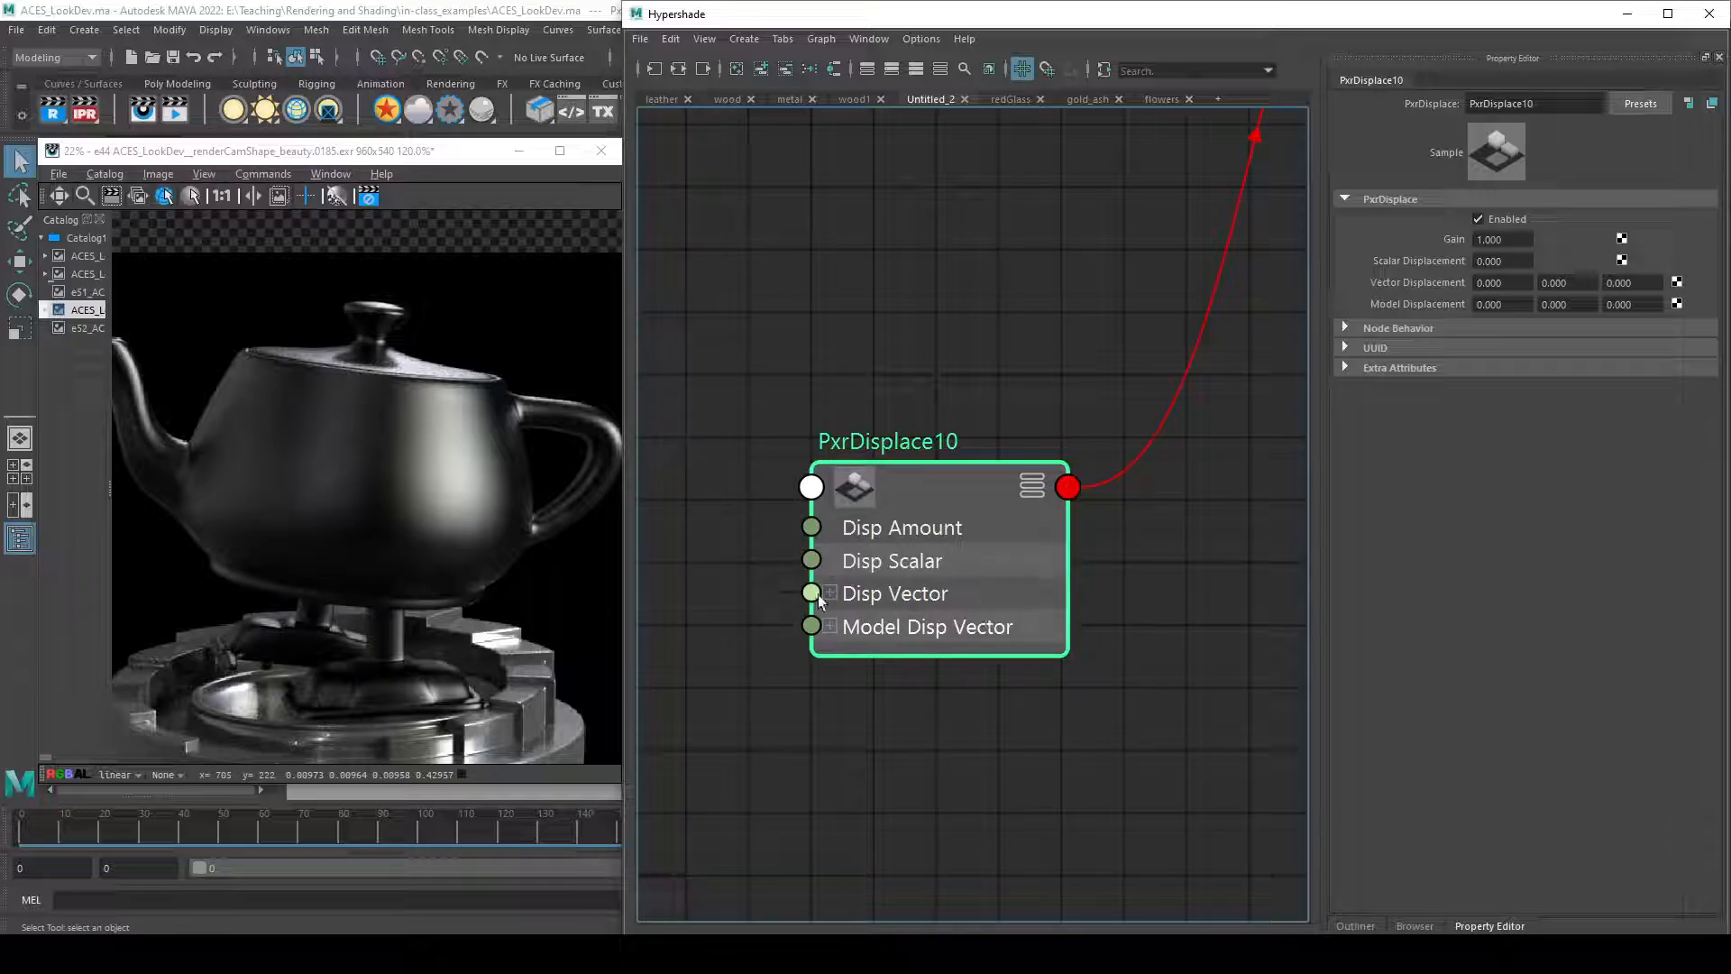
middle_click_drag(824, 729, 962, 701, "alt")
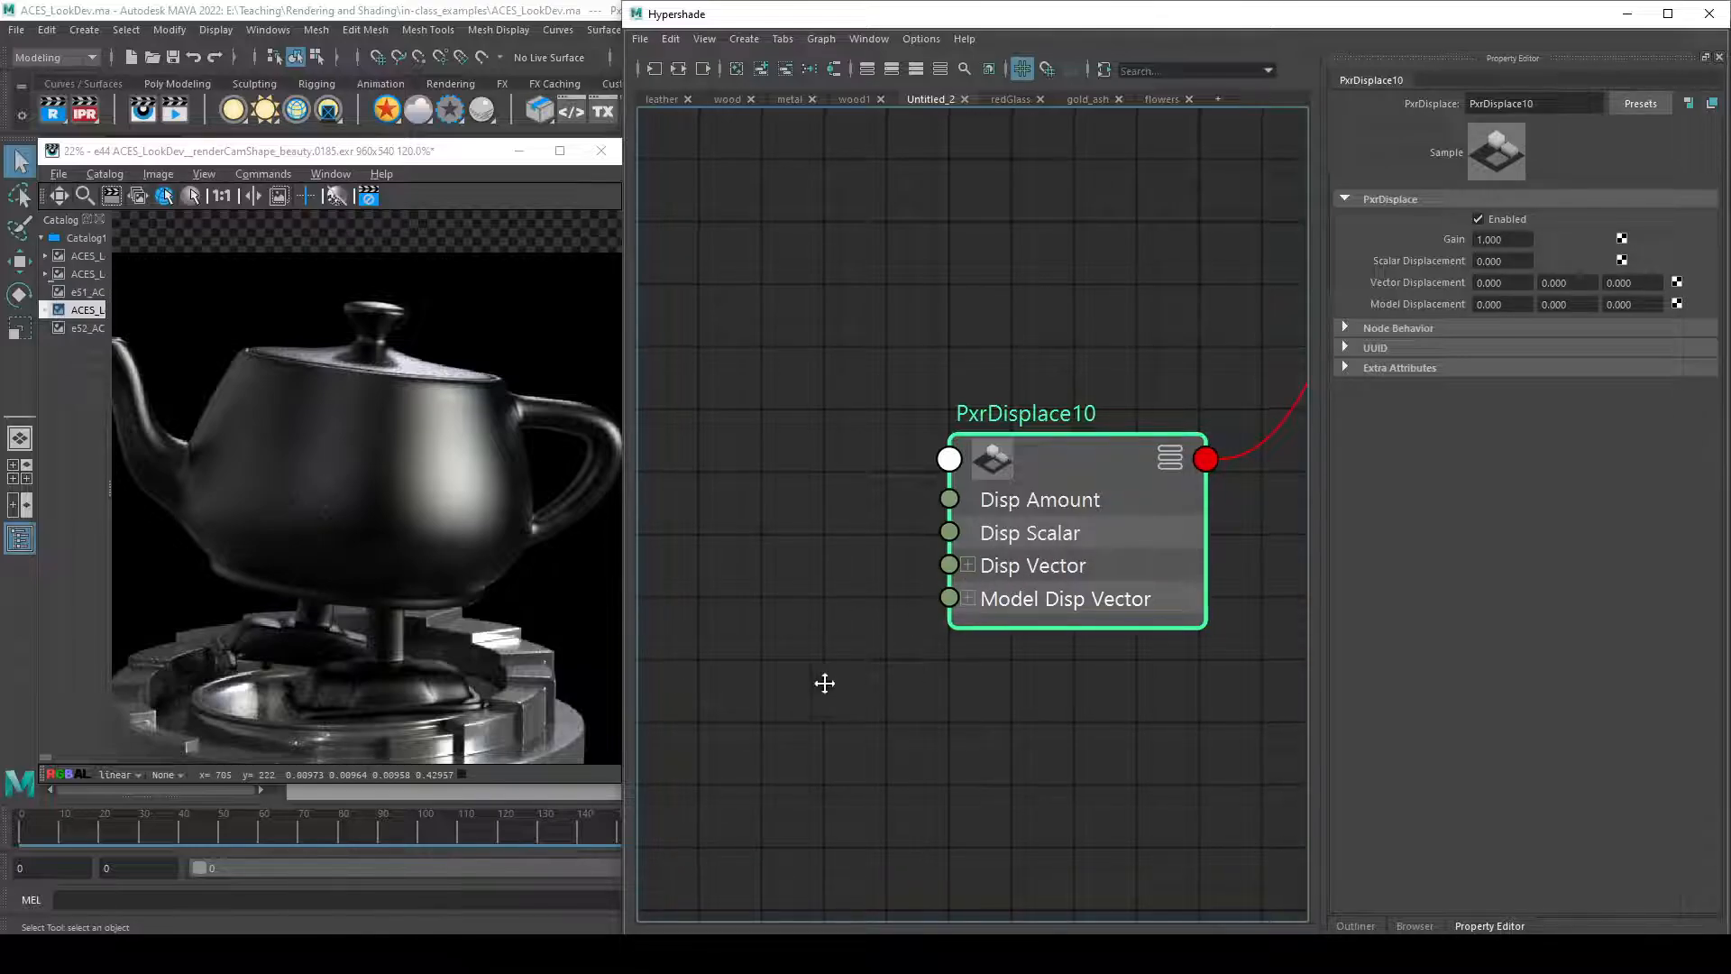
middle_click_drag(823, 684, 896, 679, "alt")
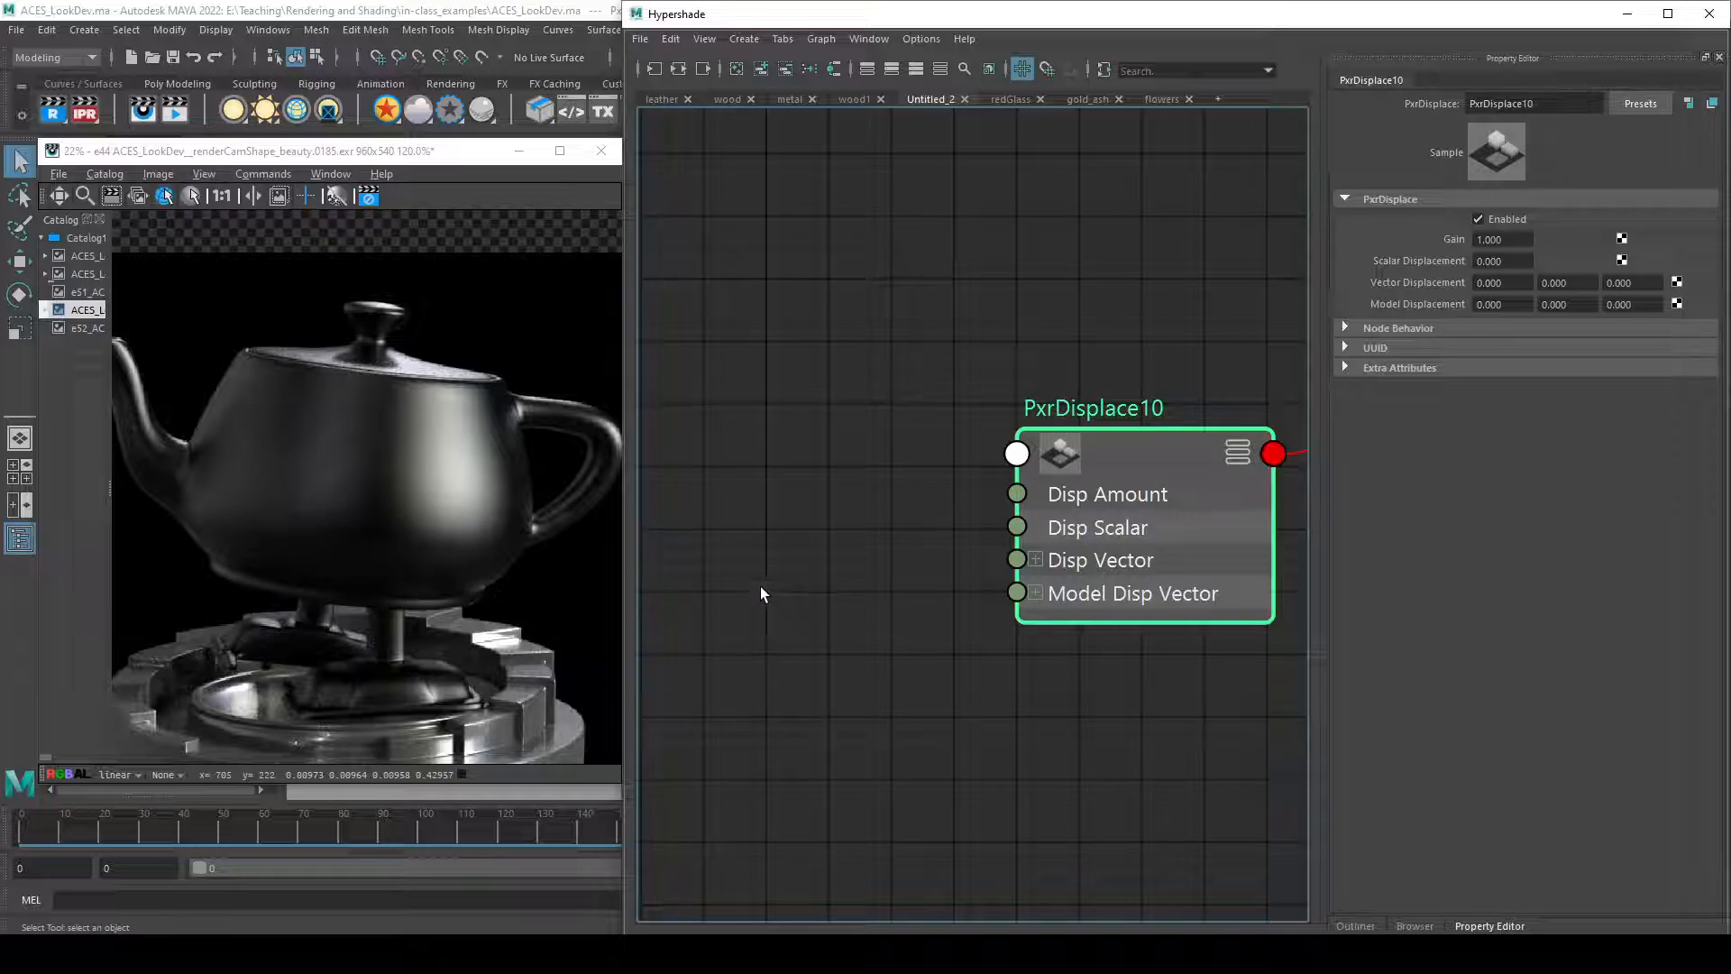
- Shift disp_TXT closer to PxrDisplace10, beneath PxrNormalMap5
scroll(764, 593, "down", 6)
middle_click_drag(753, 599, 896, 571, "alt")
left_click_drag(762, 545, 840, 534)
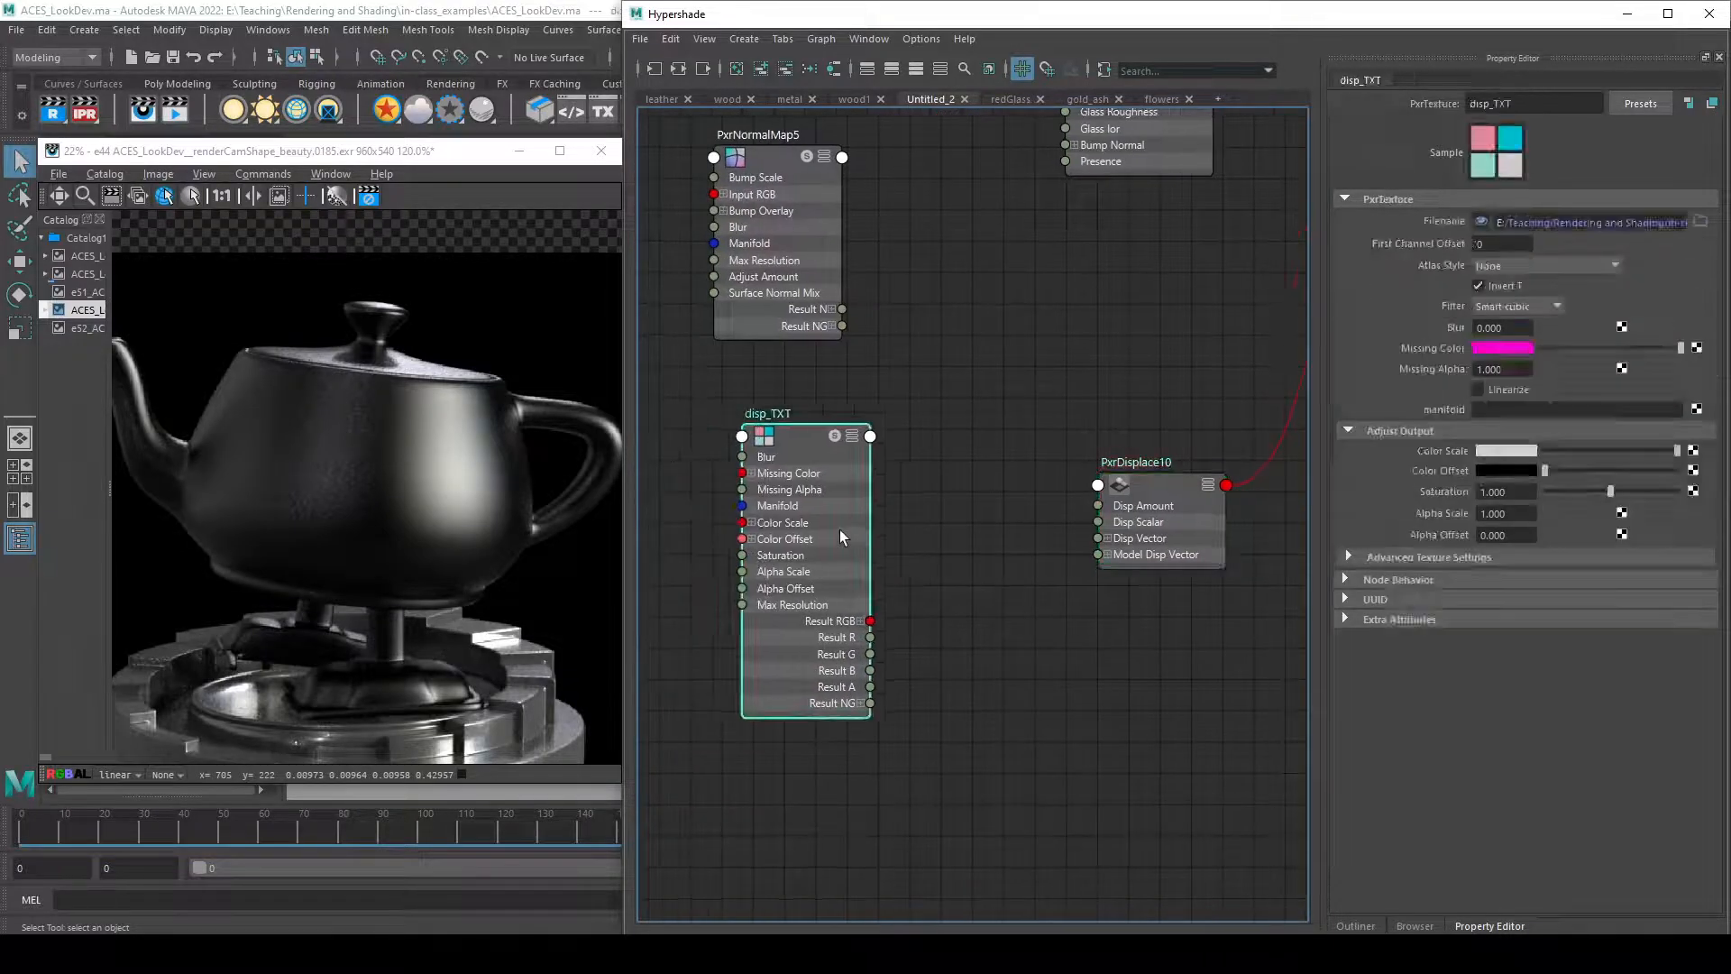
- Switch to the wood texture folder in File Explorer, view teapot_medium_lambert3_Displacement.1001, and close the image and folder
key("alt+Tab")
scroll(1086, 680, "down", 1)
scroll(993, 667, "up", 3)
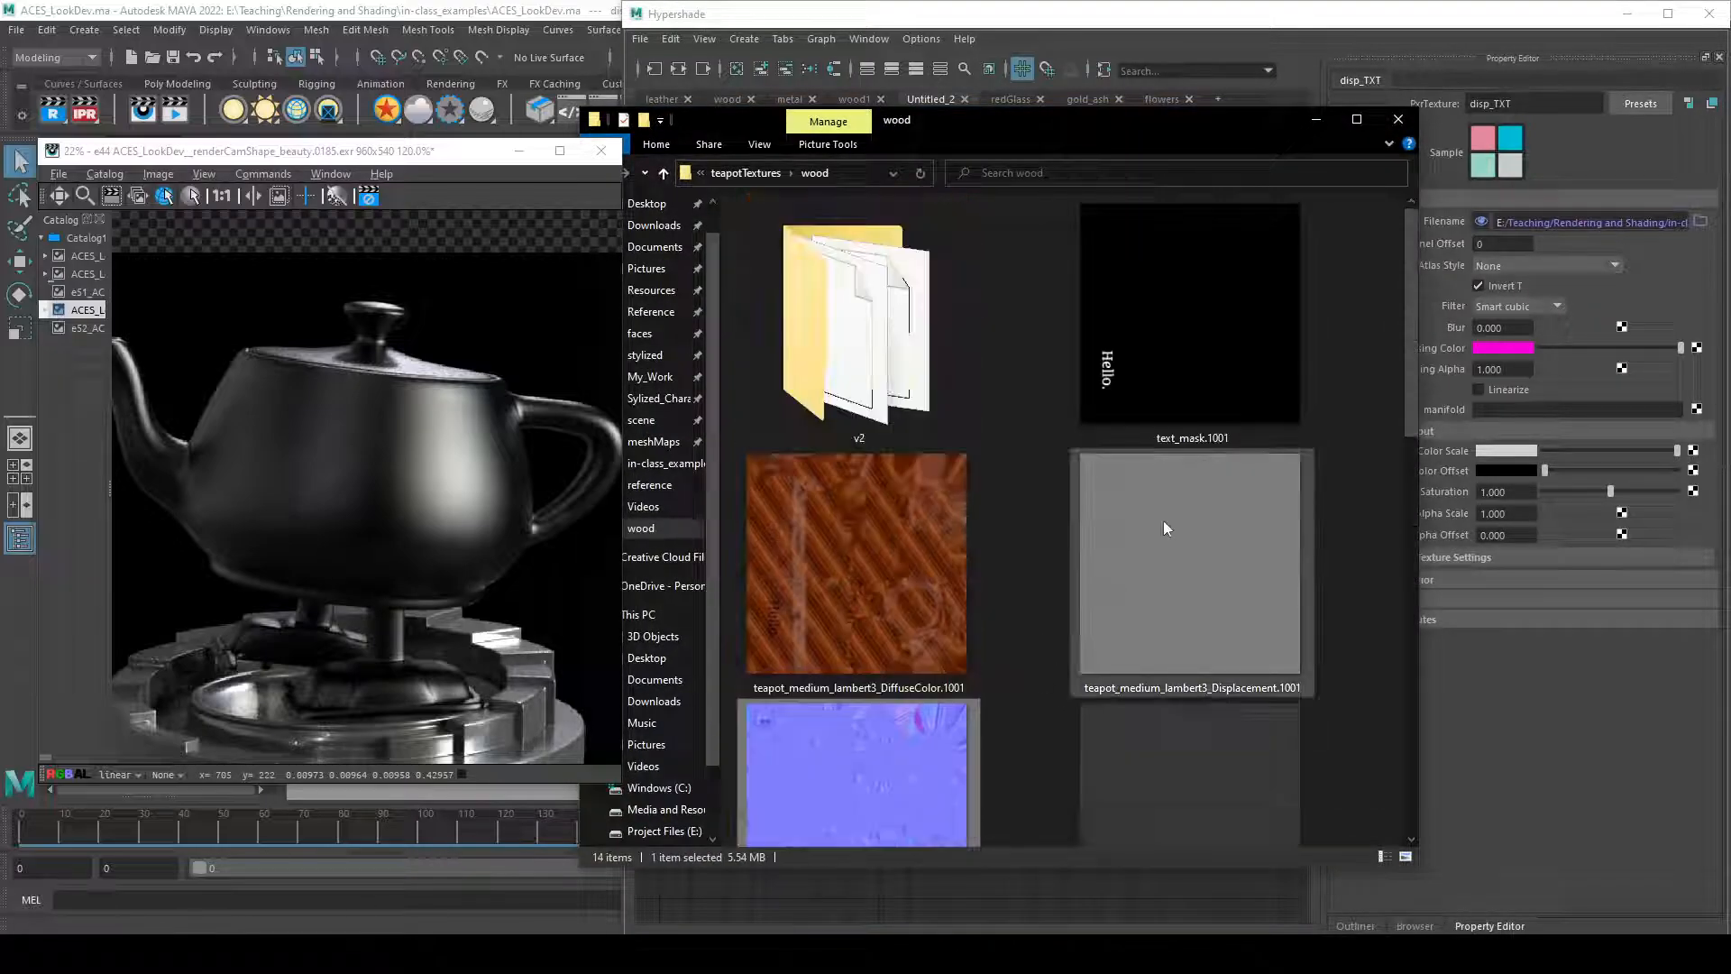
double_click(1163, 521)
left_click(1491, 181)
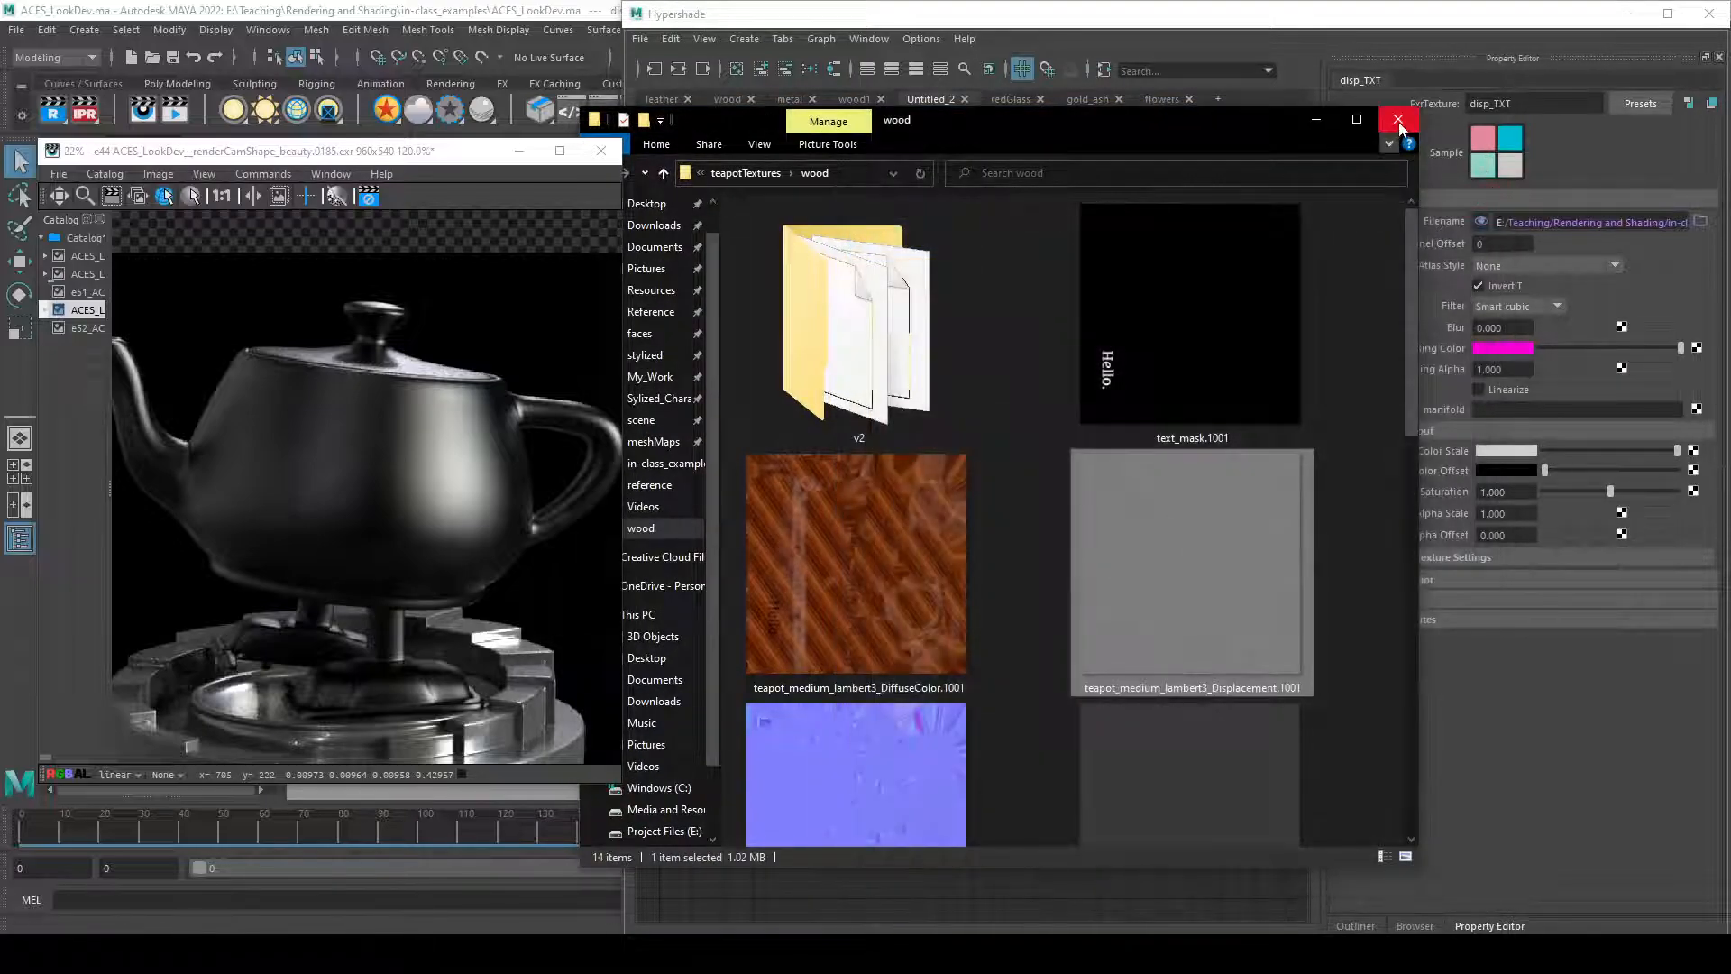
left_click(1398, 119)
scroll(1028, 586, "up", 2)
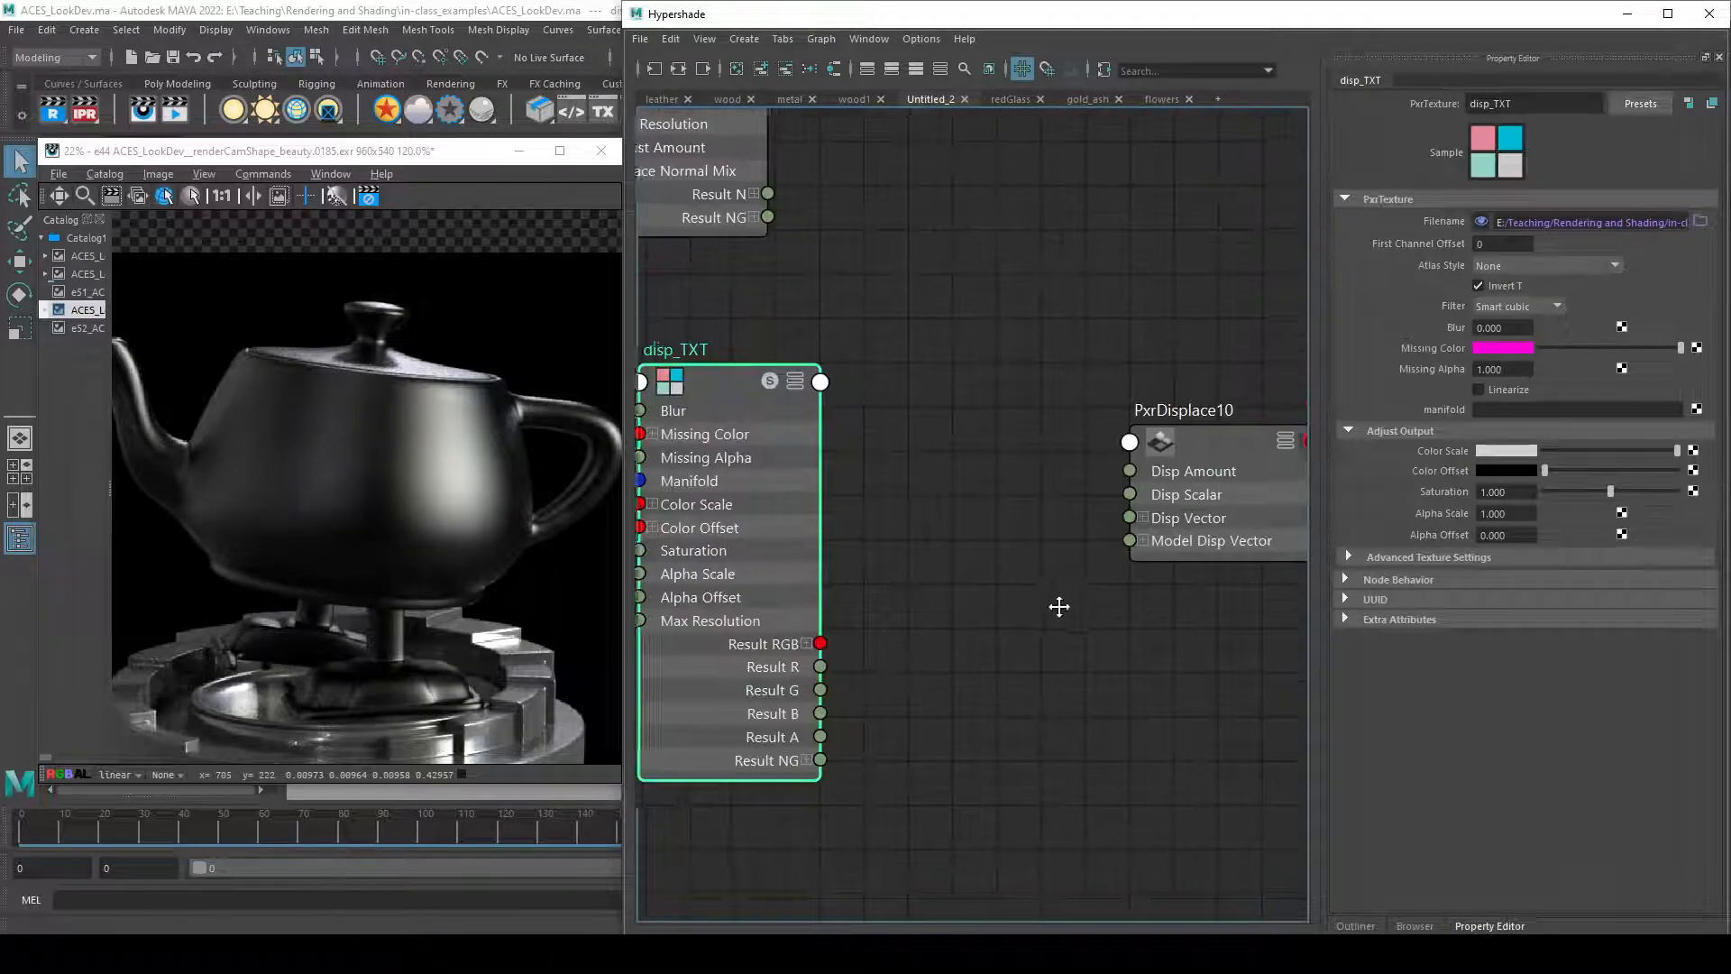
- Connect disp_TXT's Result R output to the Disp Scalar input of PxrDisplace10
middle_click_drag(1064, 606, 980, 605, "alt")
left_click_drag(710, 614, 1049, 493)
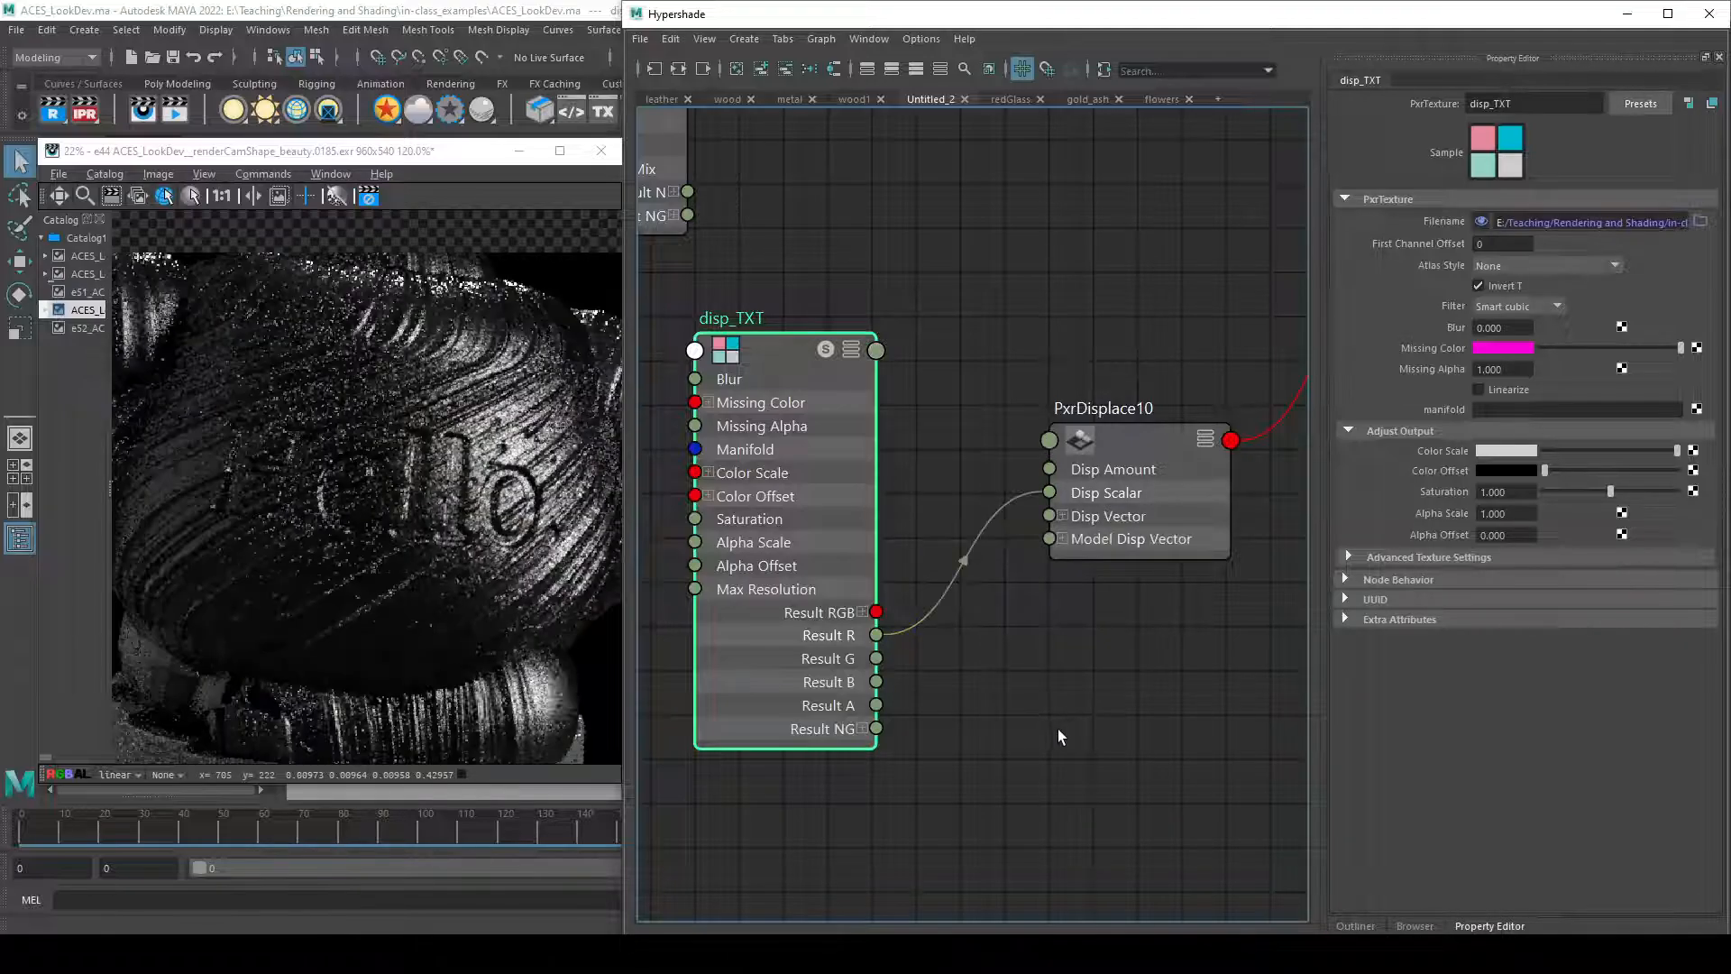
scroll(528, 602, "up", 2)
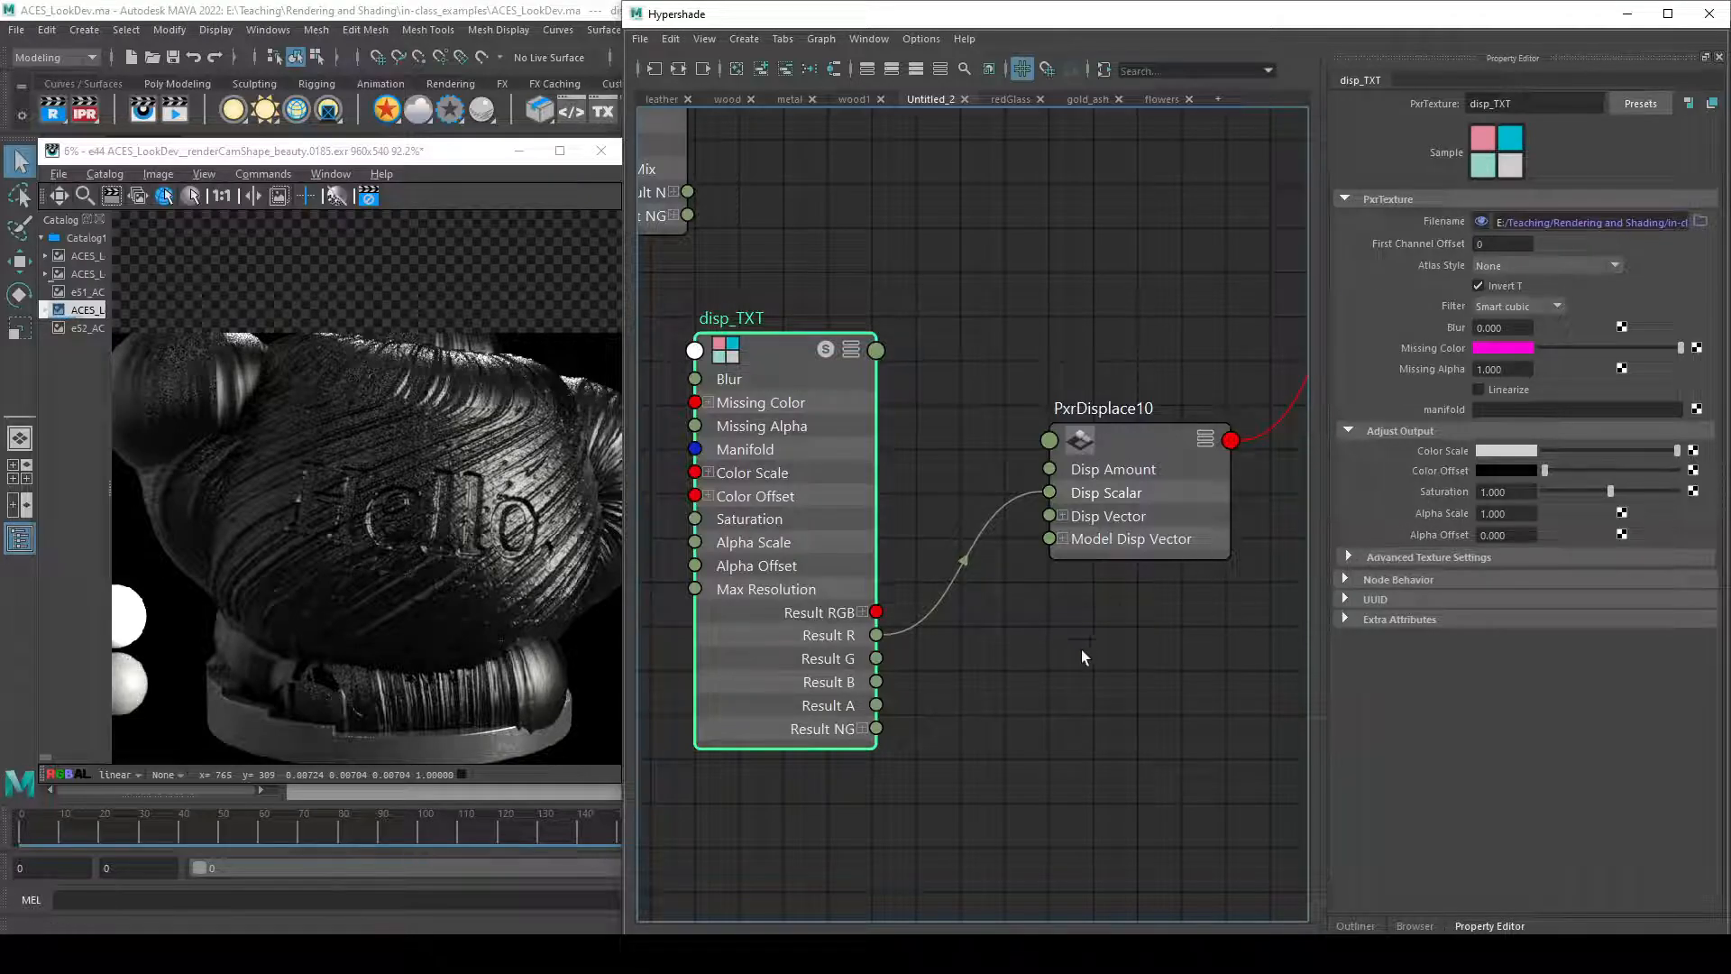
- Select PxrDisplace10 and reposition it so its Disp Scalar input lines up with disp_TXT's Result R output
left_click(1192, 549)
middle_click_drag(1220, 710, 1175, 747, "alt")
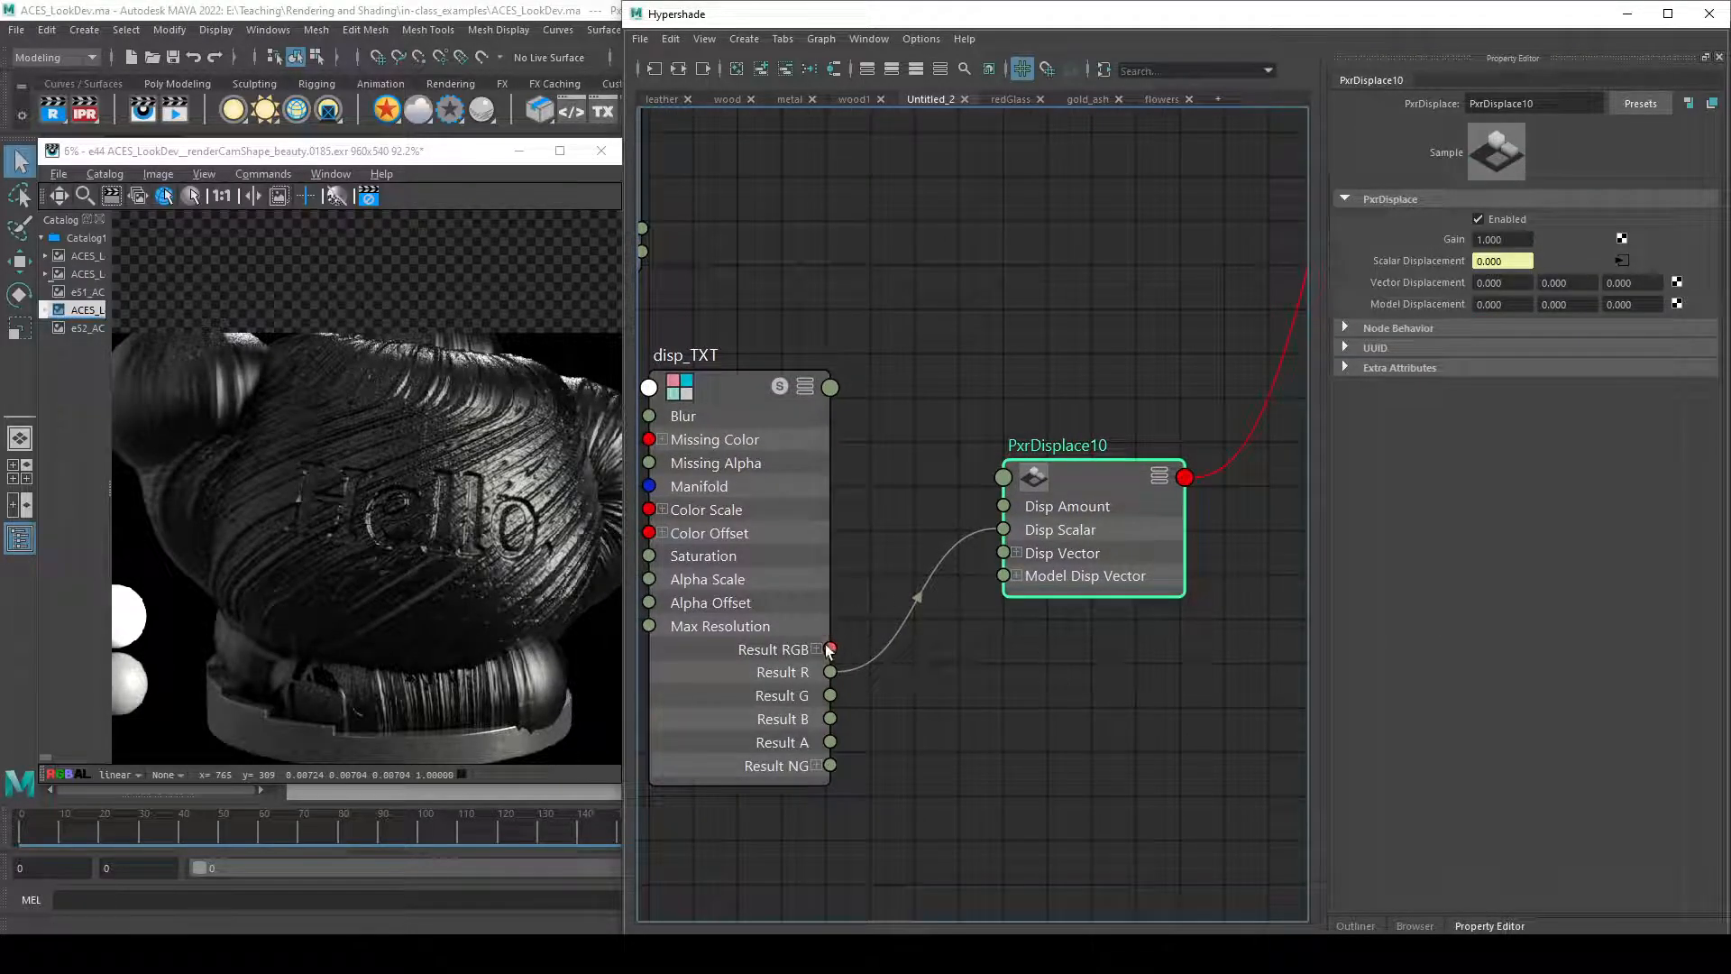
left_click(1497, 239)
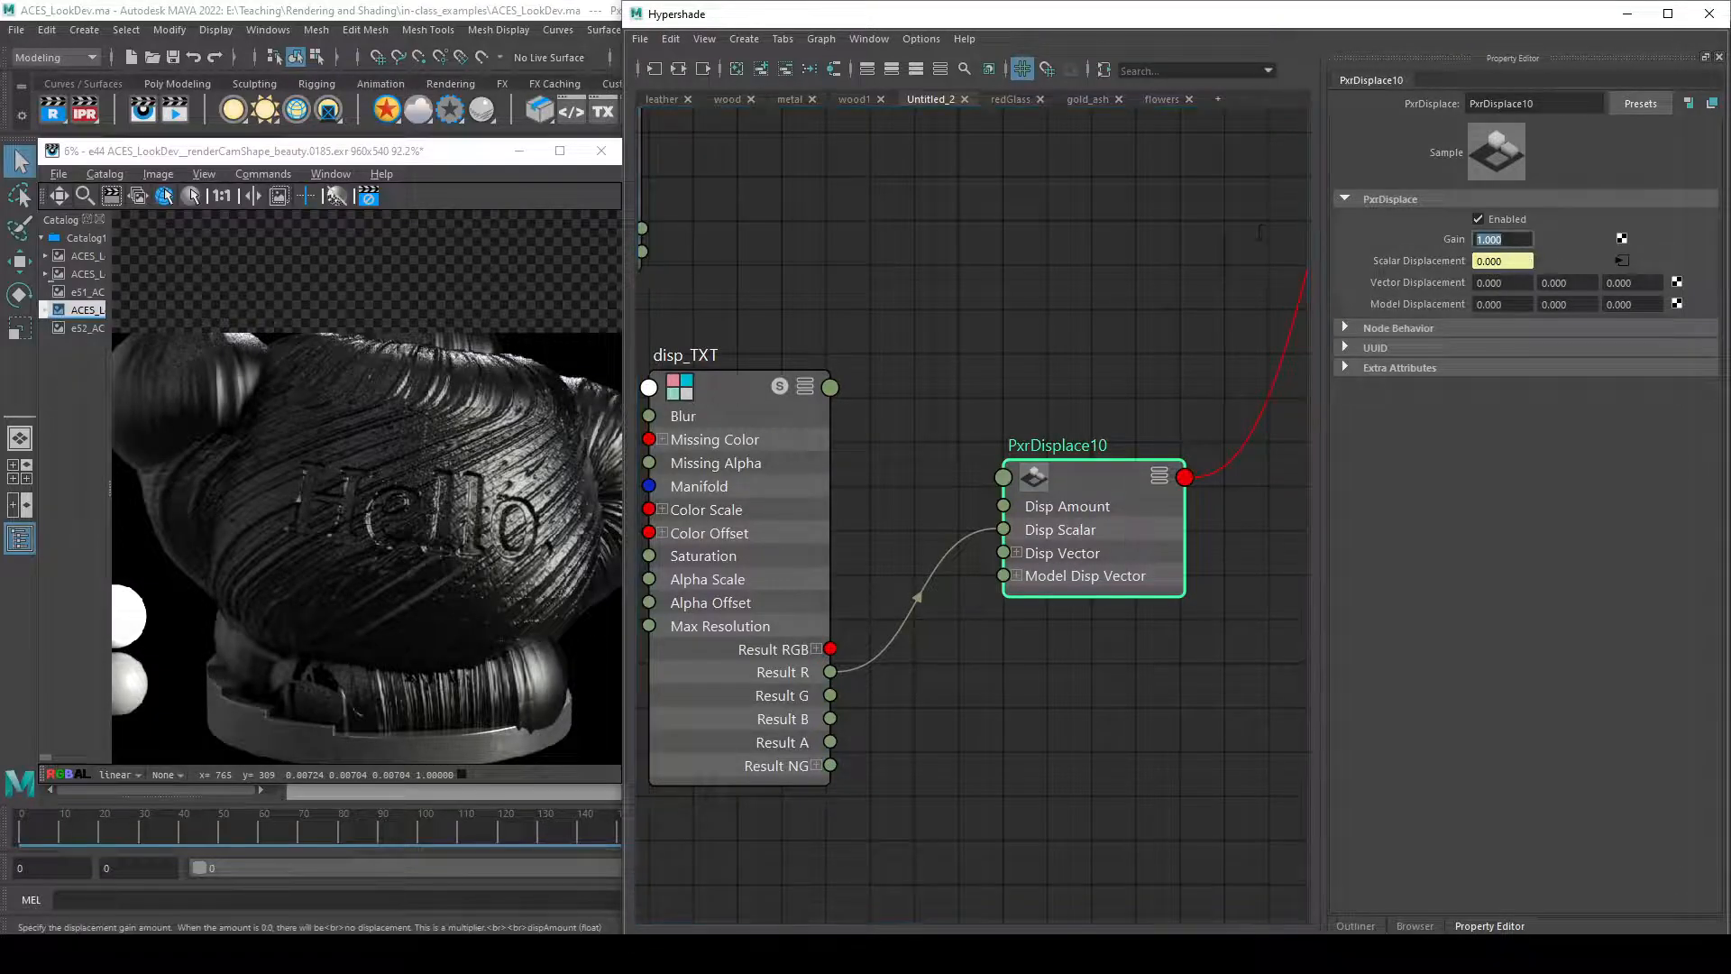
scroll(910, 609, "down", 4)
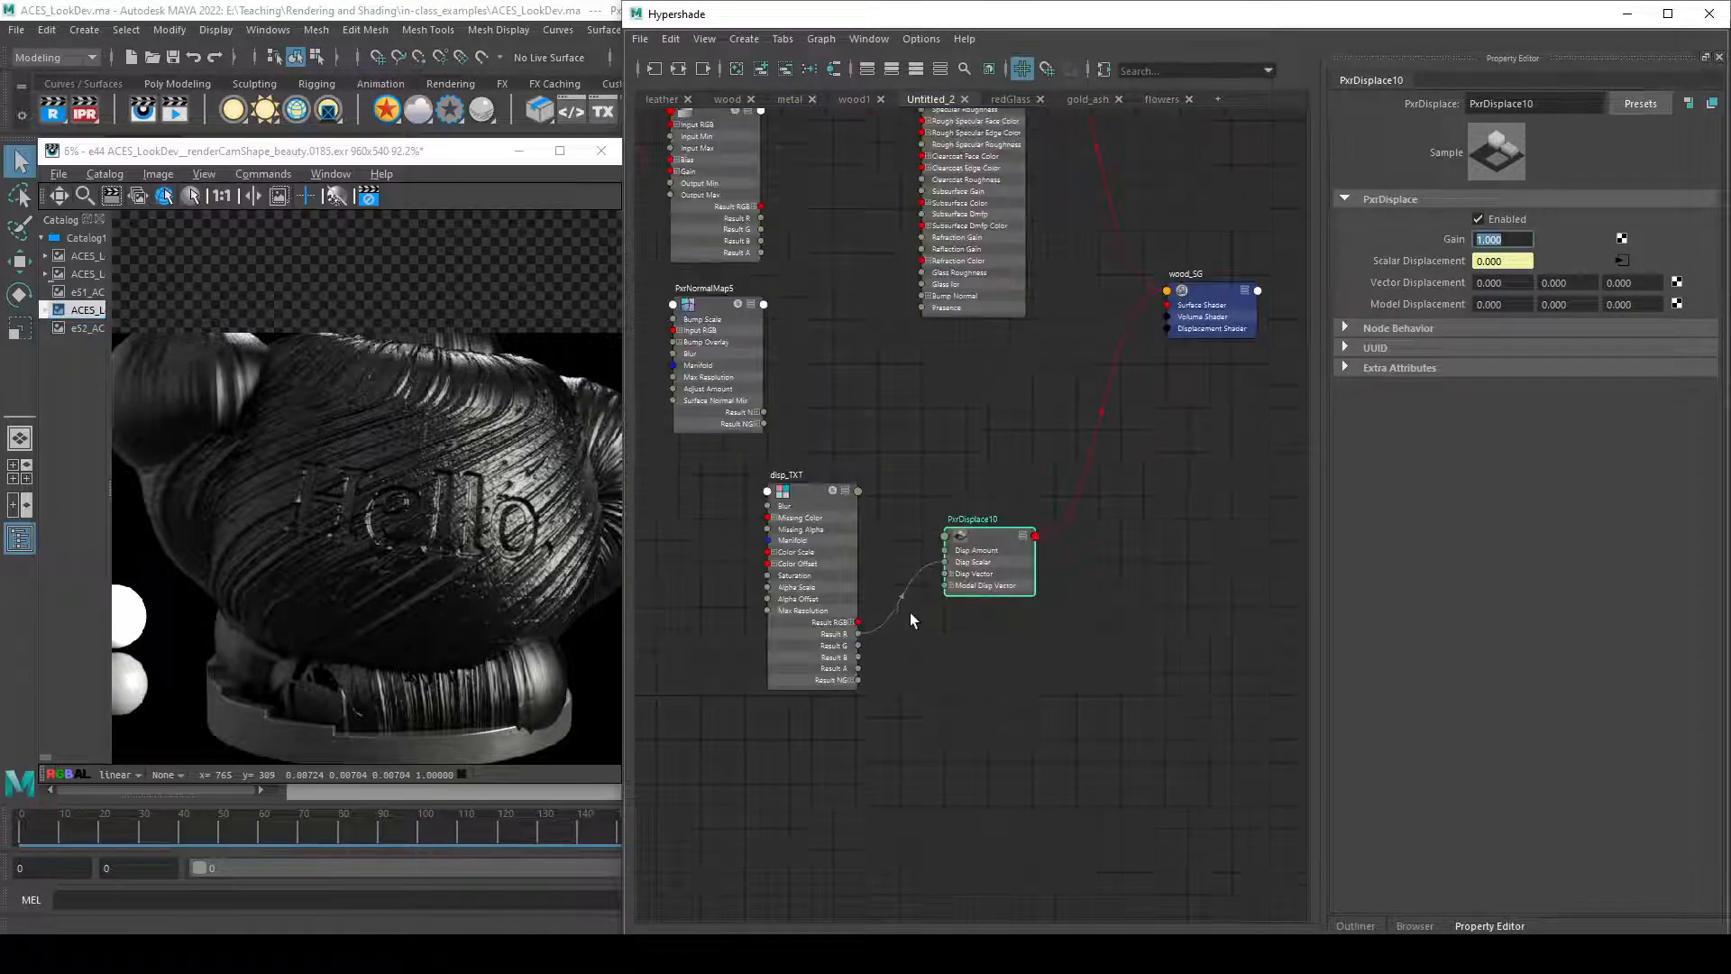
scroll(824, 579, "up", 3)
left_click(773, 577)
left_click_drag(1075, 541, 1133, 404)
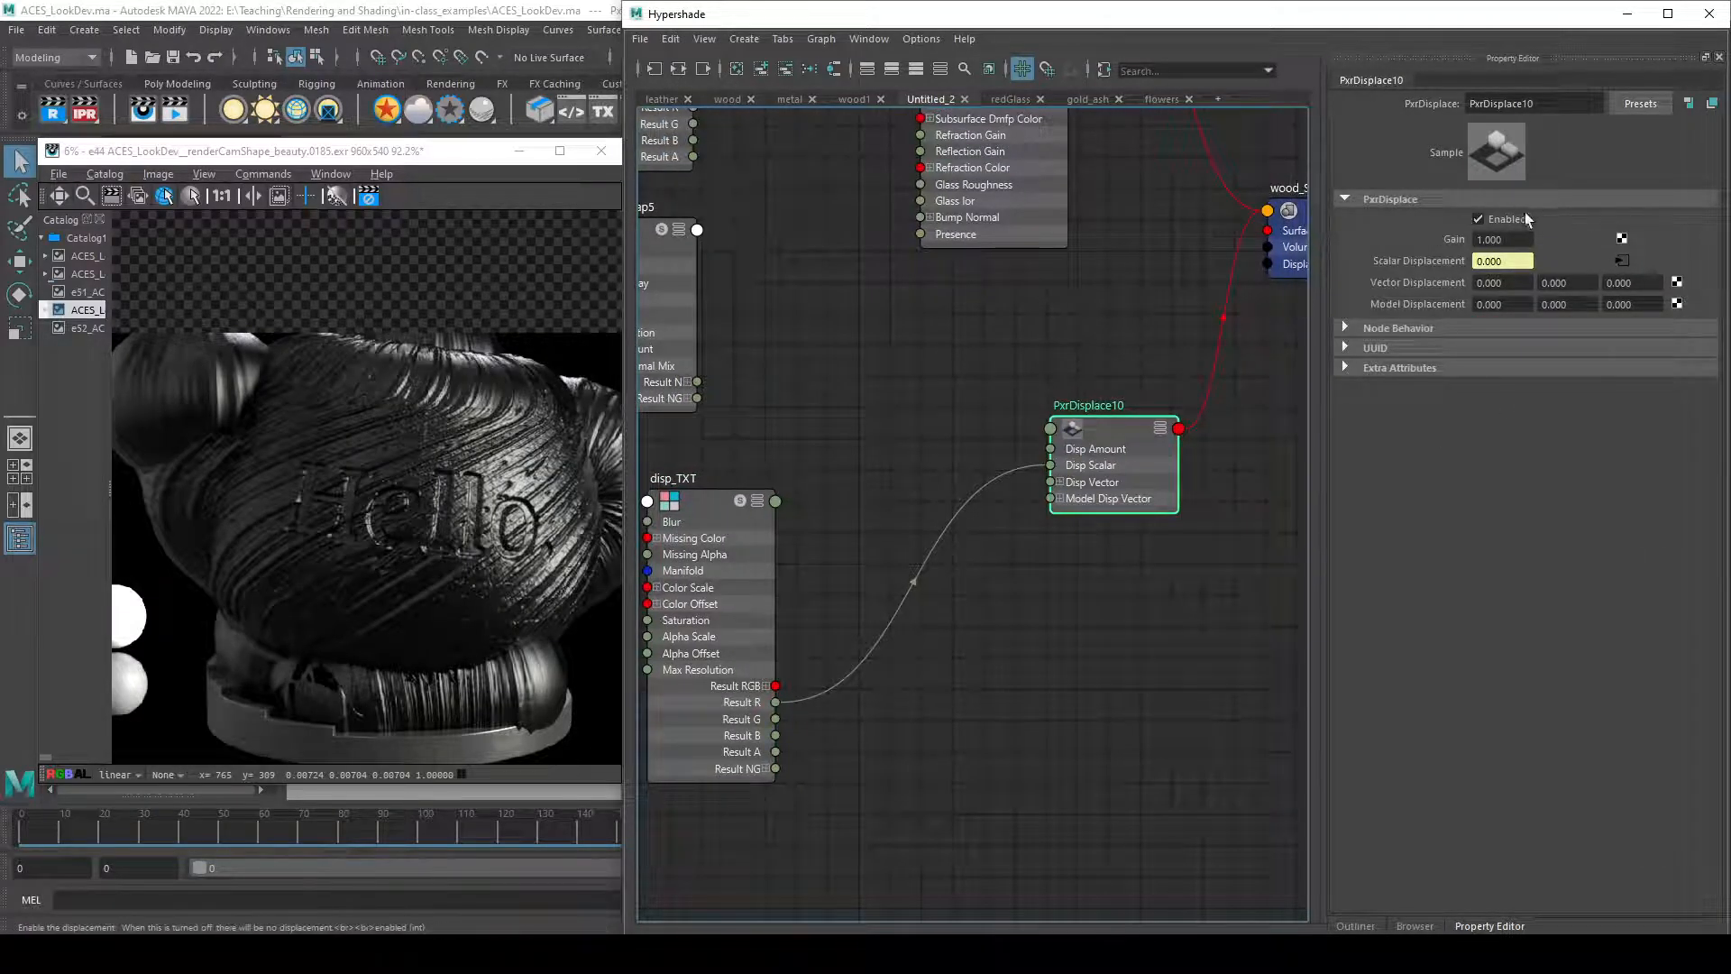
left_click(1496, 238)
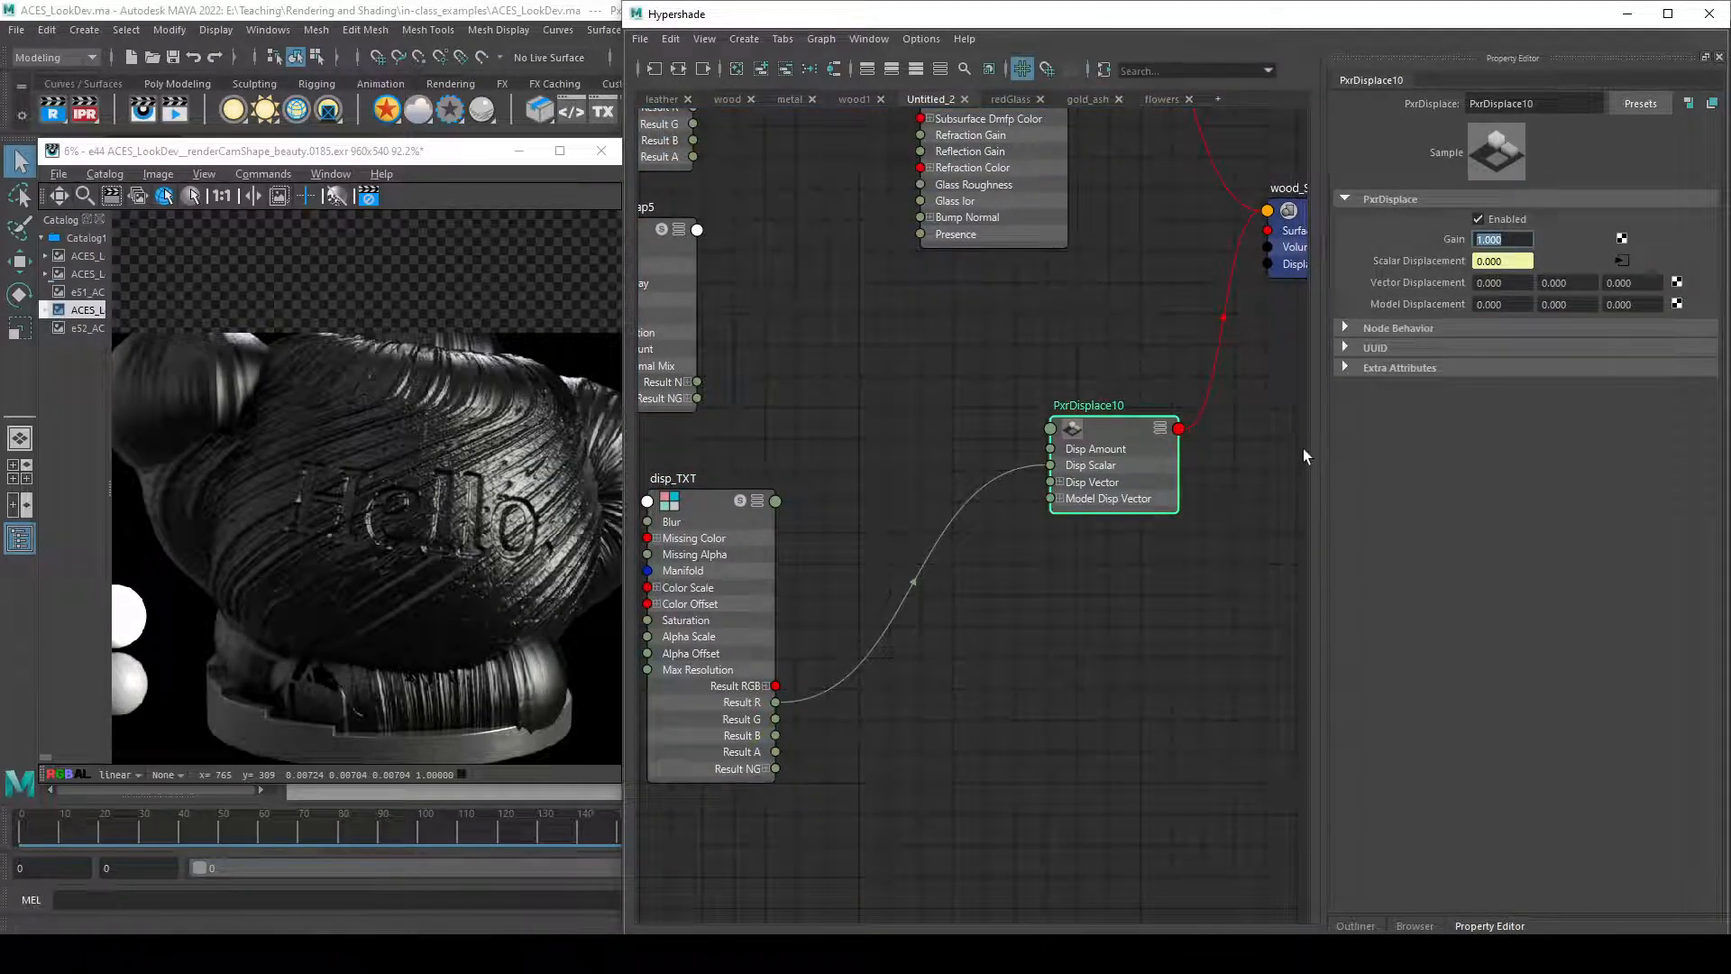
left_click_drag(1109, 465, 1086, 711)
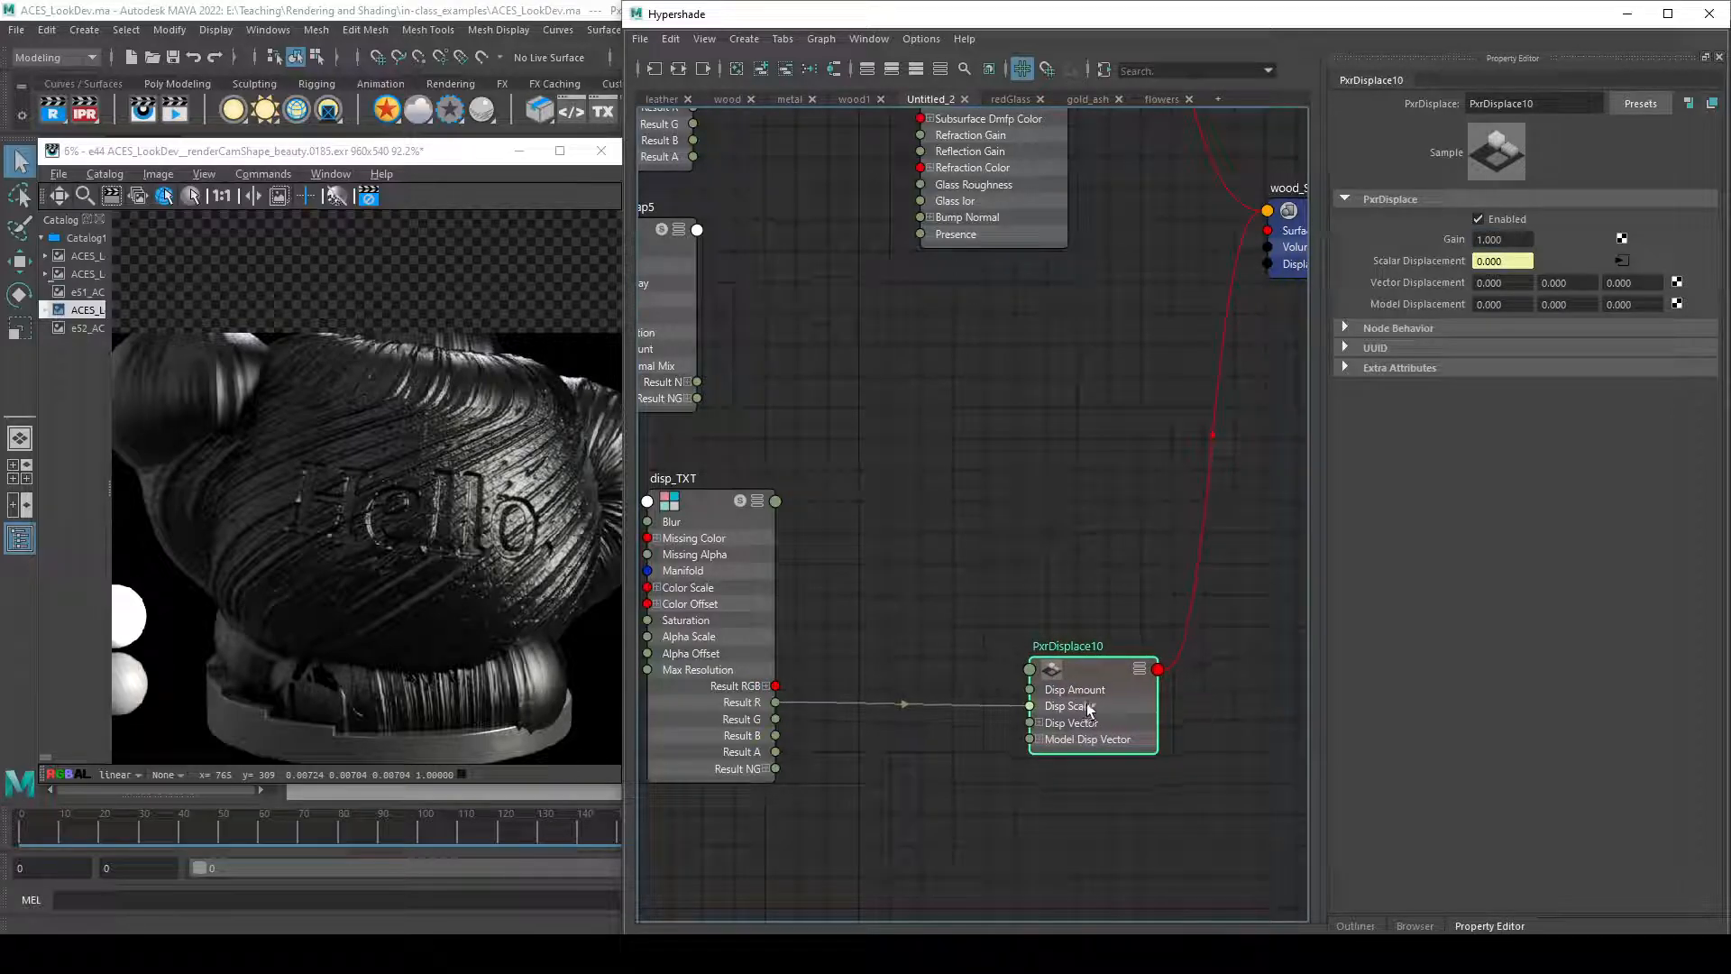
- Set PxrDisplace10's Gain to 0.015
double_click(1492, 239)
type(".")
type("03")
key("BackSpace")
type("15")
key("Return")
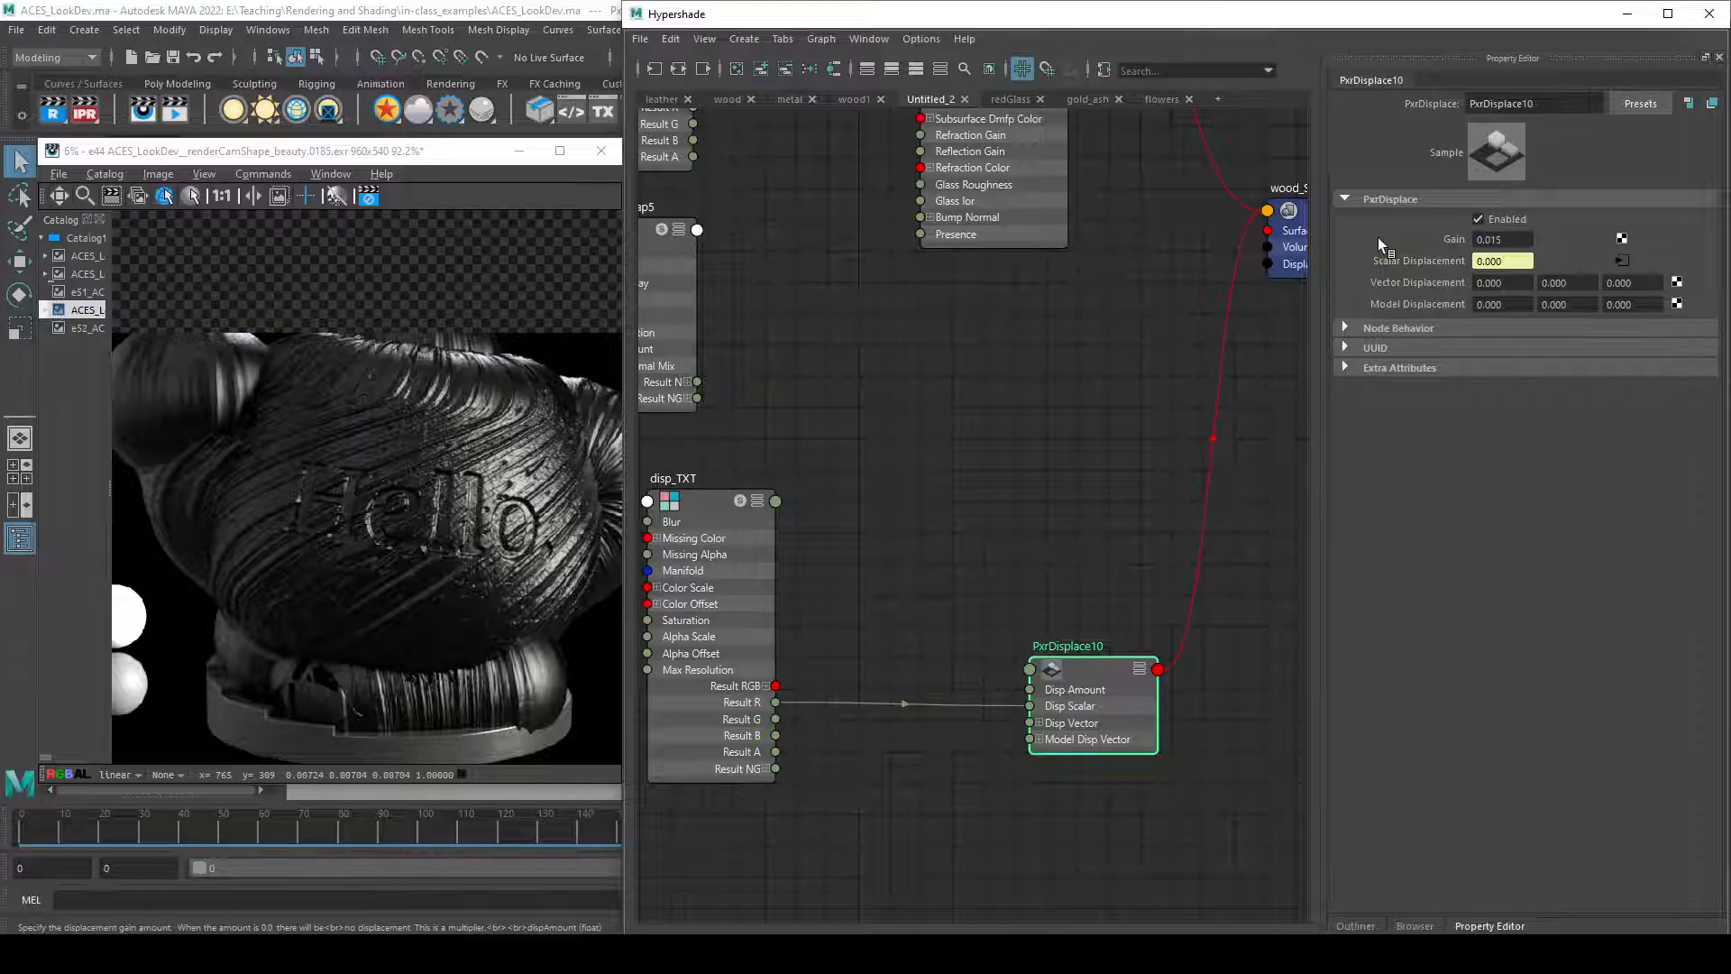
- Raise PxrDisplace10's Gain to 0.02
left_click_drag(1518, 238, 1491, 239)
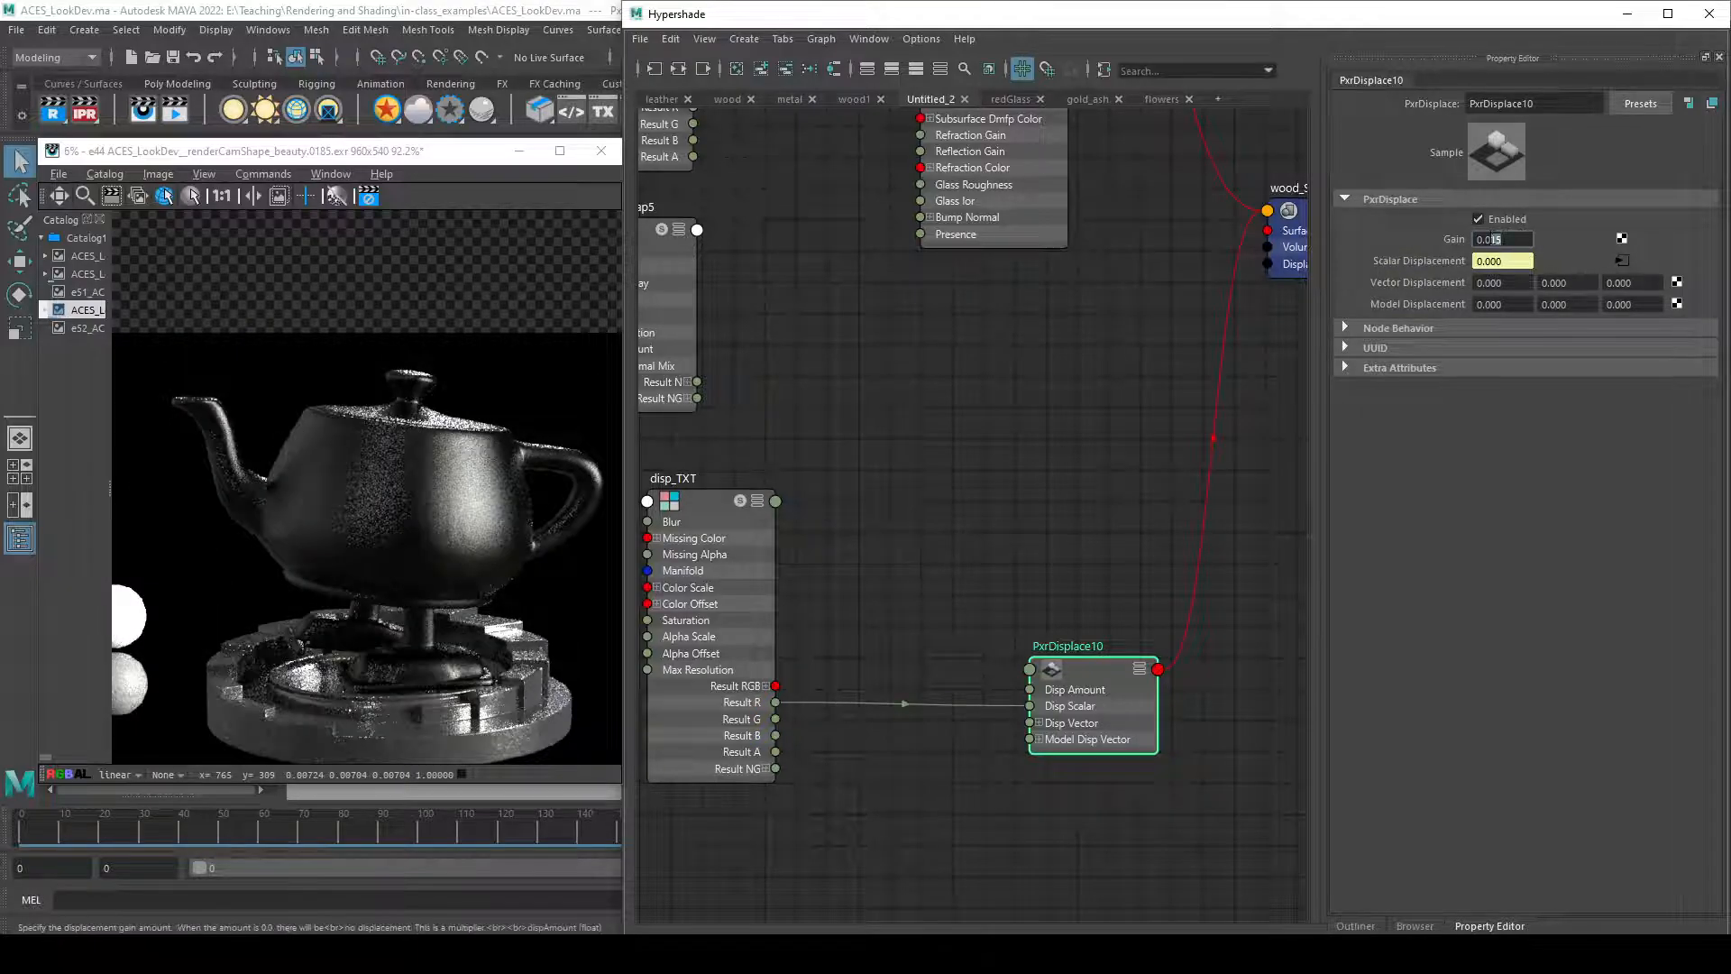
type("2")
key("Return")
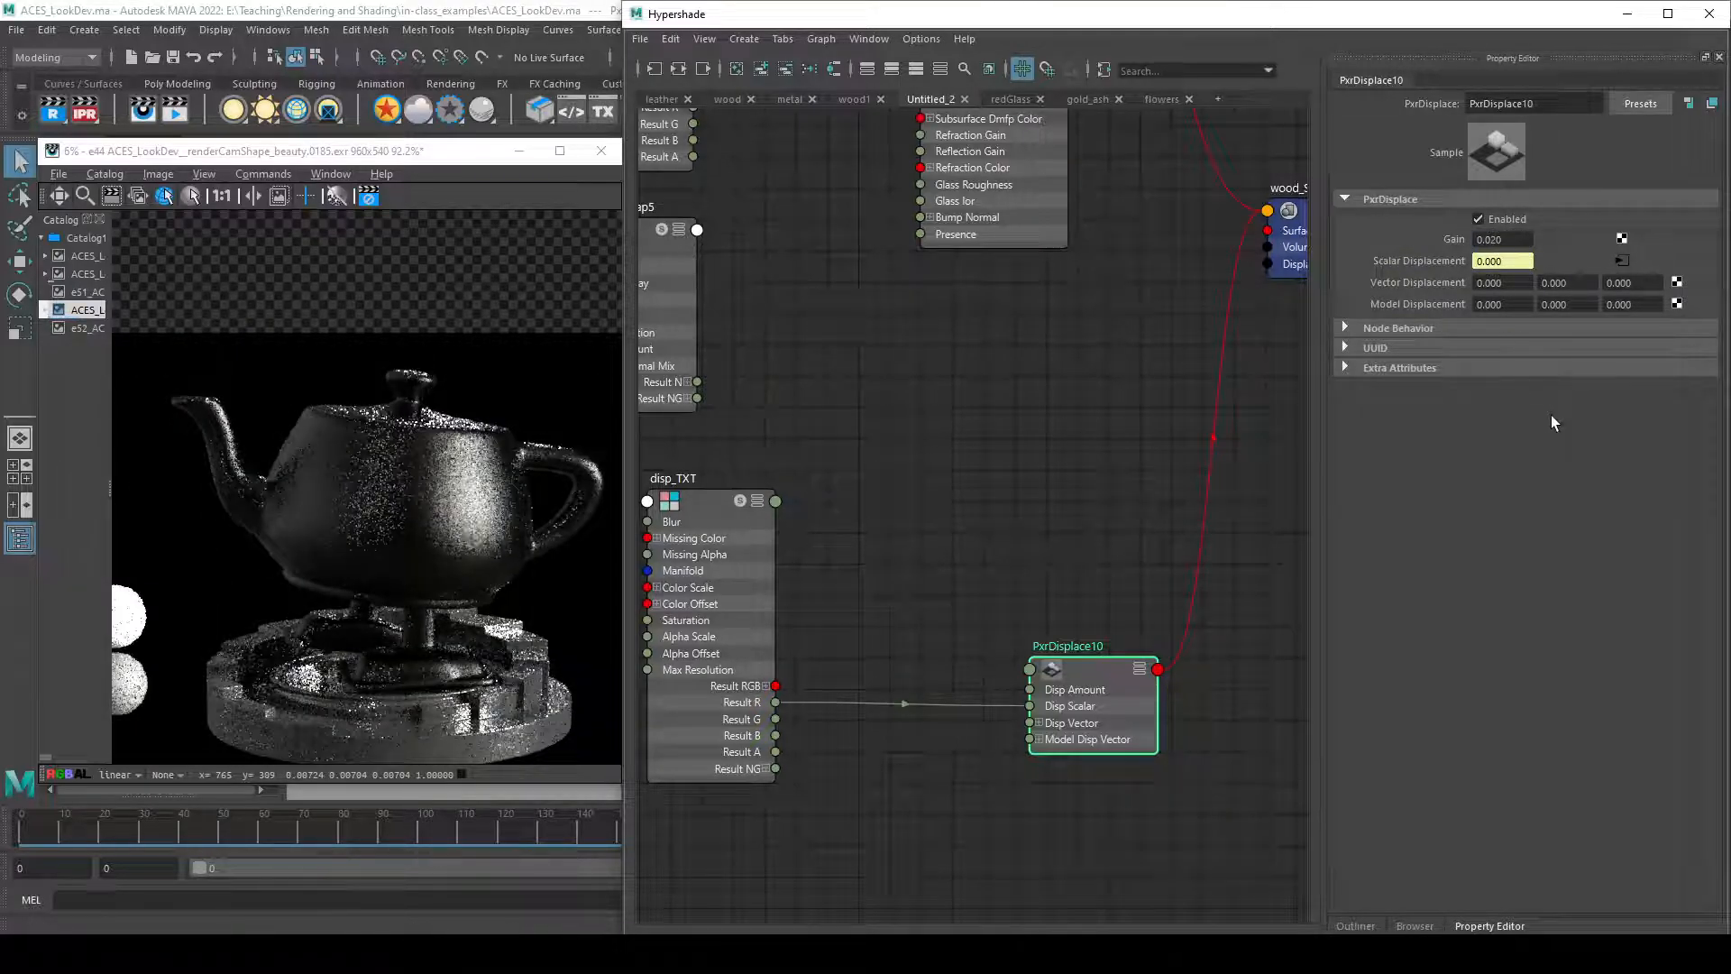
- Raise PxrDisplace10's Gain to 0.04 and inspect the teapot's surface in the live render
left_click_drag(1496, 239, 1491, 239)
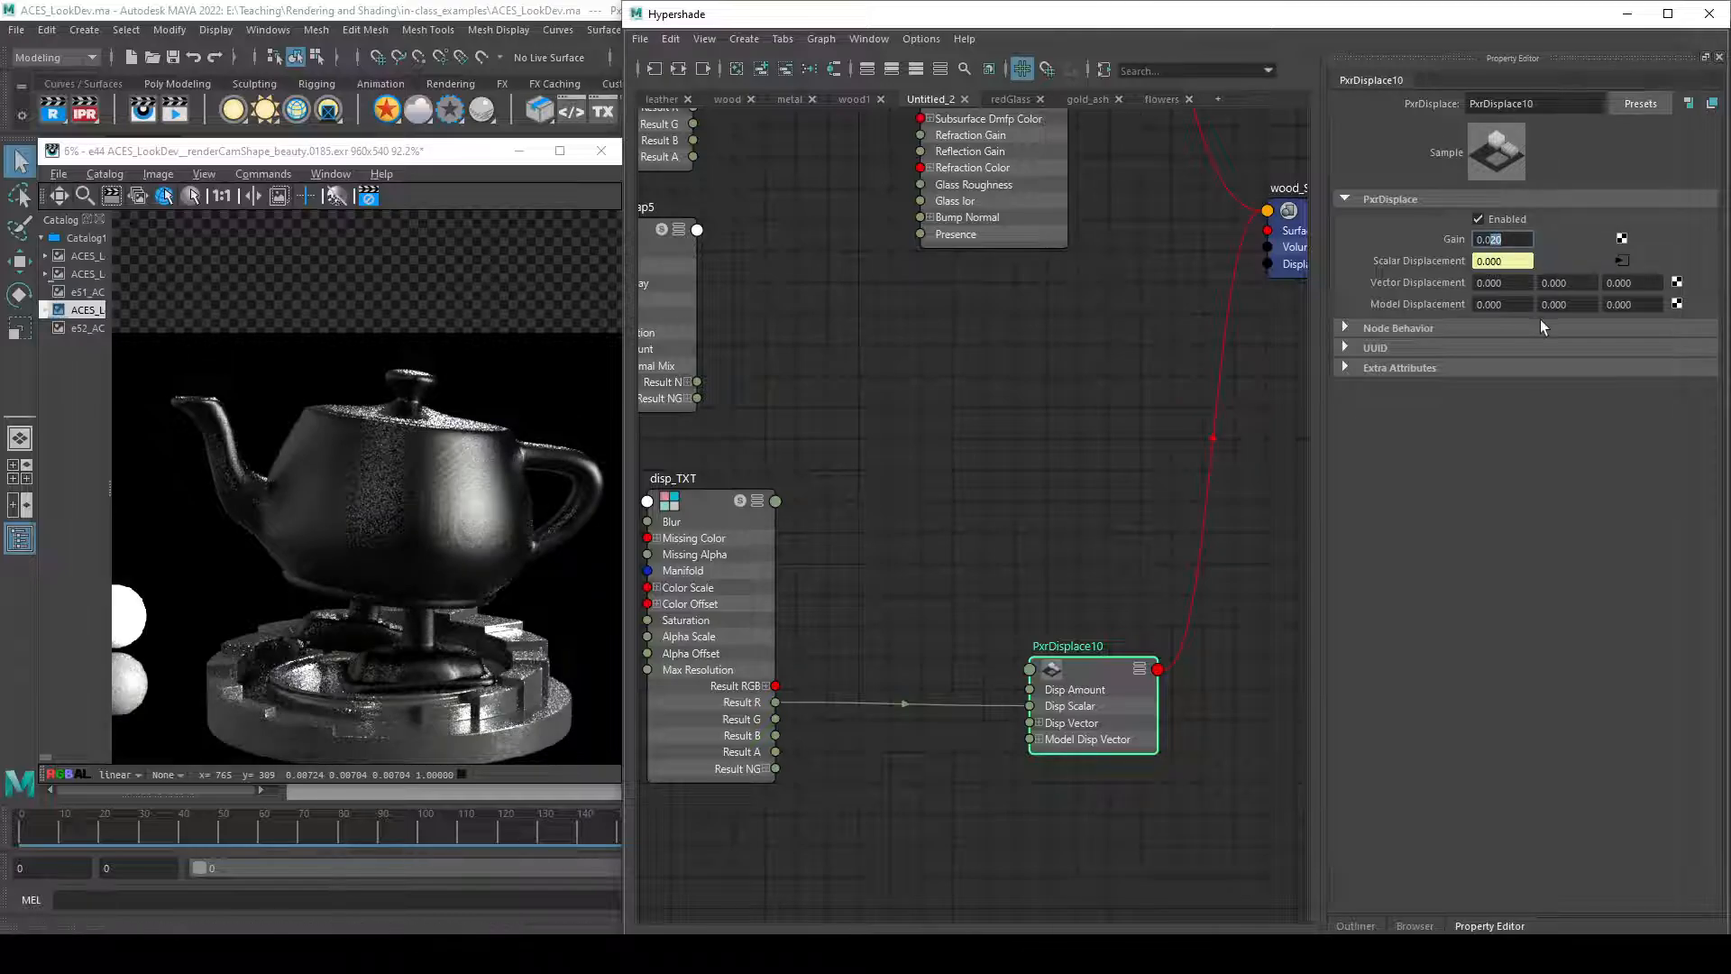
type("4")
key("Return")
scroll(440, 555, "up", 2)
scroll(441, 555, "up", 1)
scroll(450, 559, "down", 2)
scroll(451, 559, "up", 2)
scroll(473, 527, "down", 2)
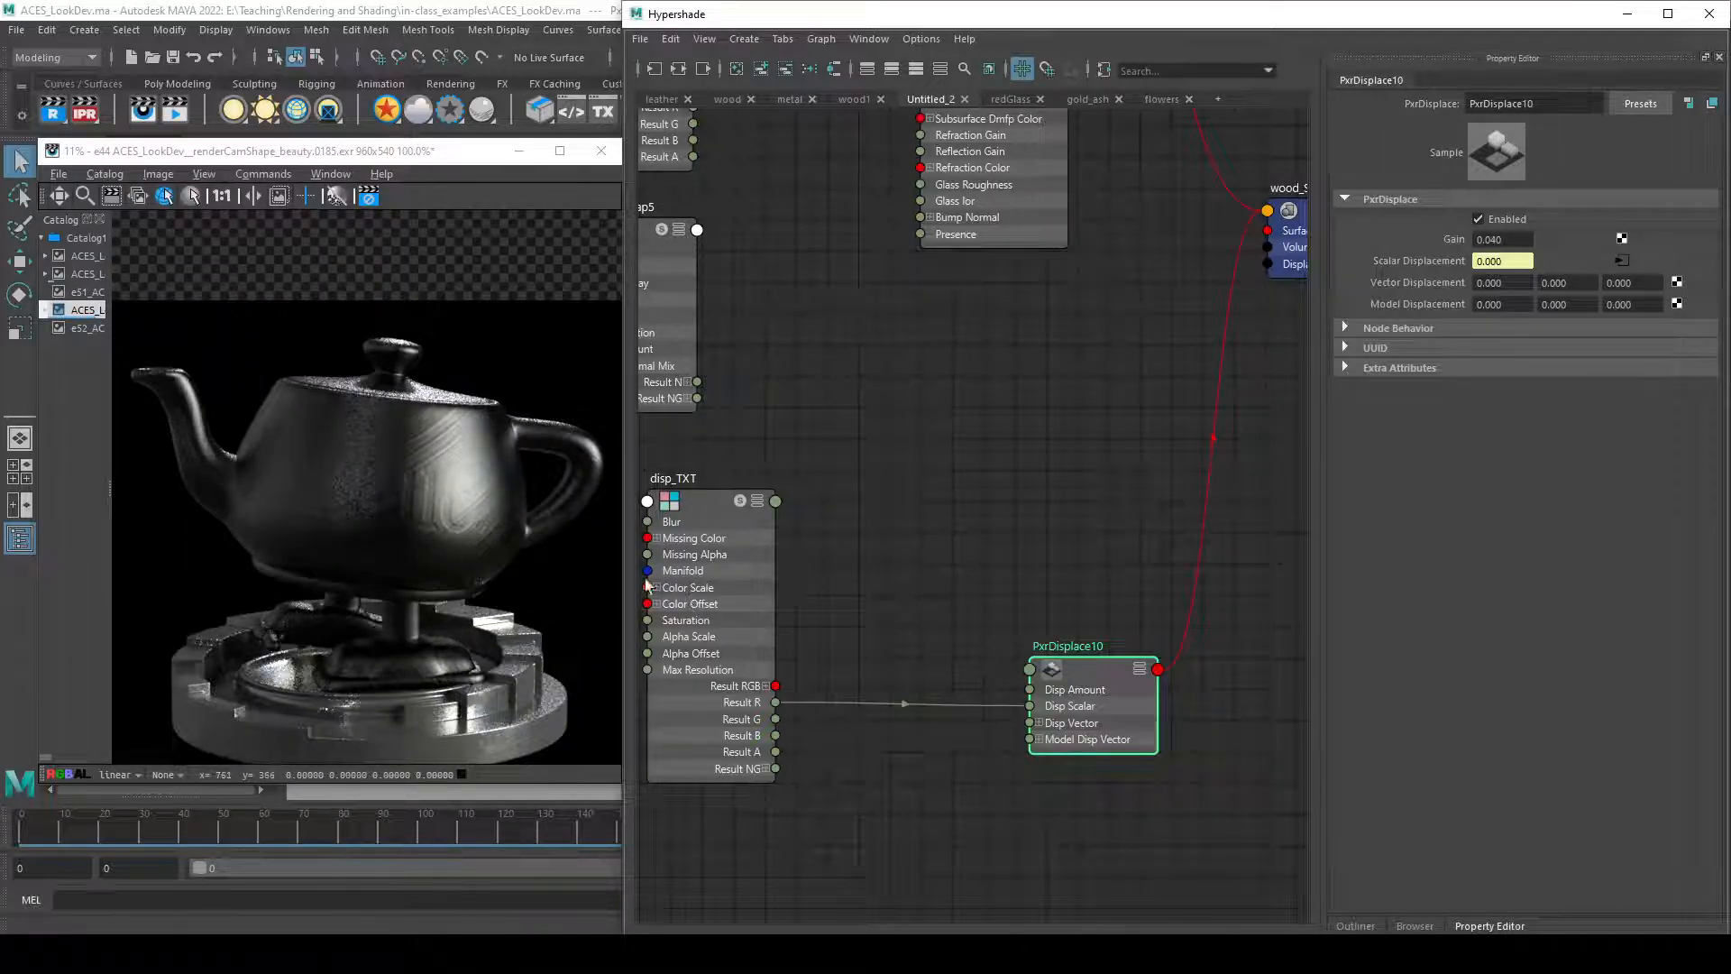
- Start a fresh RenderMan IPR render of the teapot with the current displacement
middle_click_drag(1120, 799, 1201, 787)
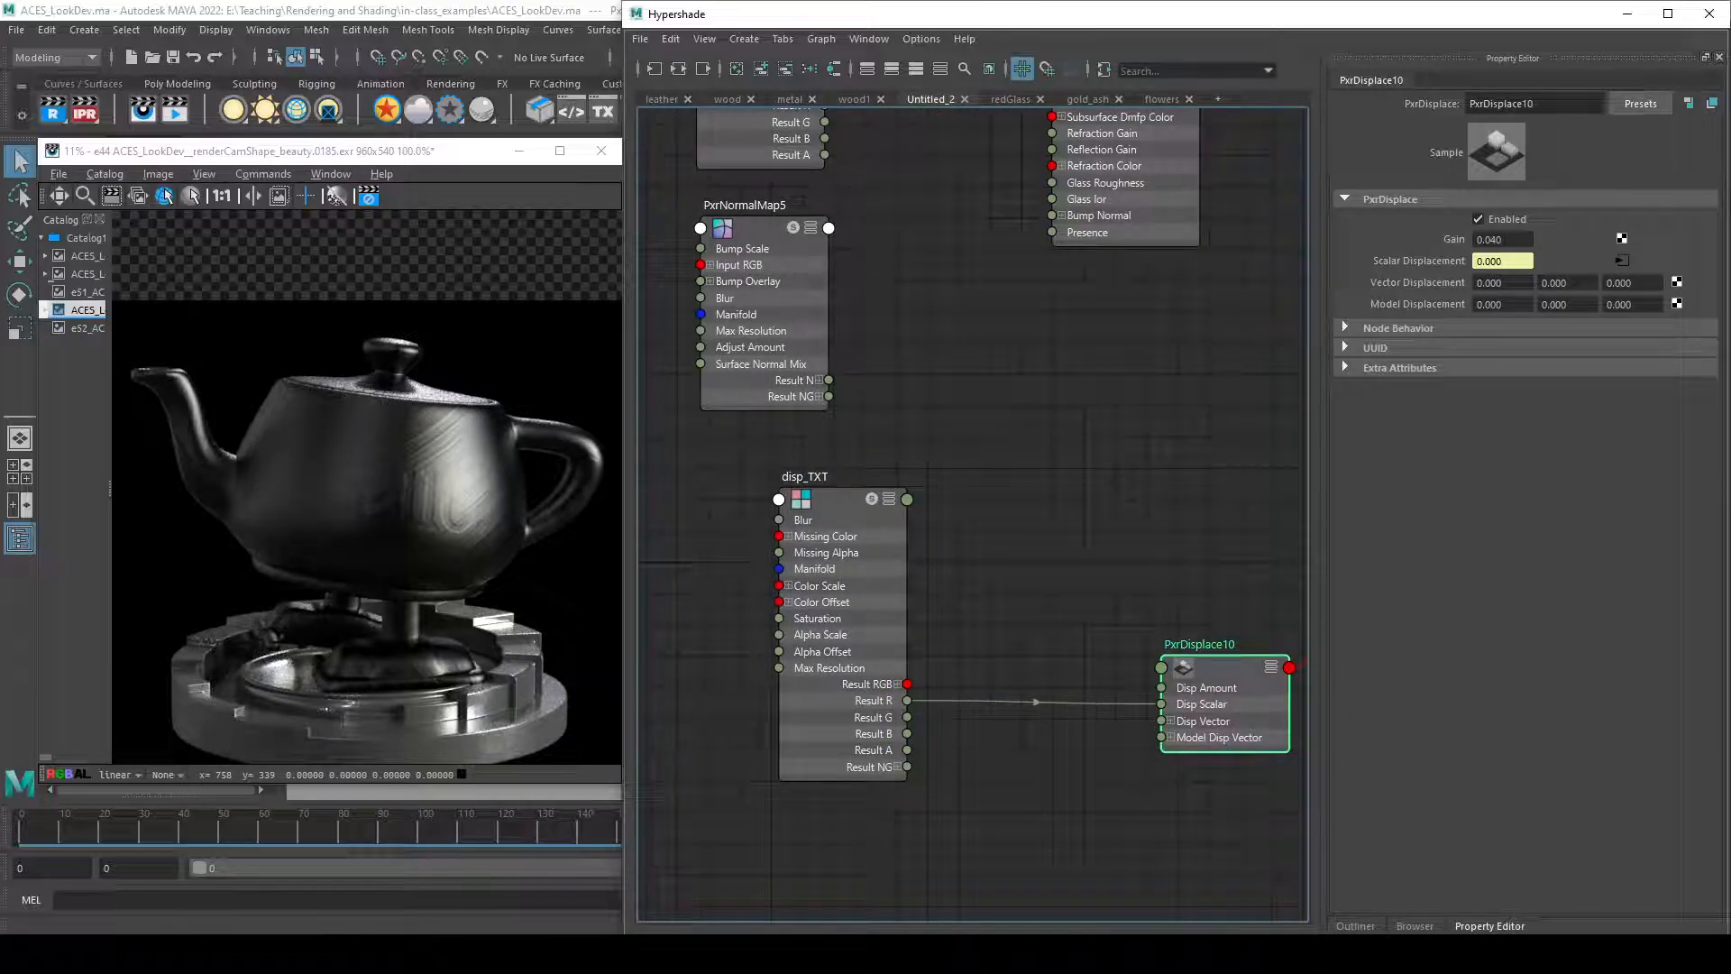
left_click(85, 110)
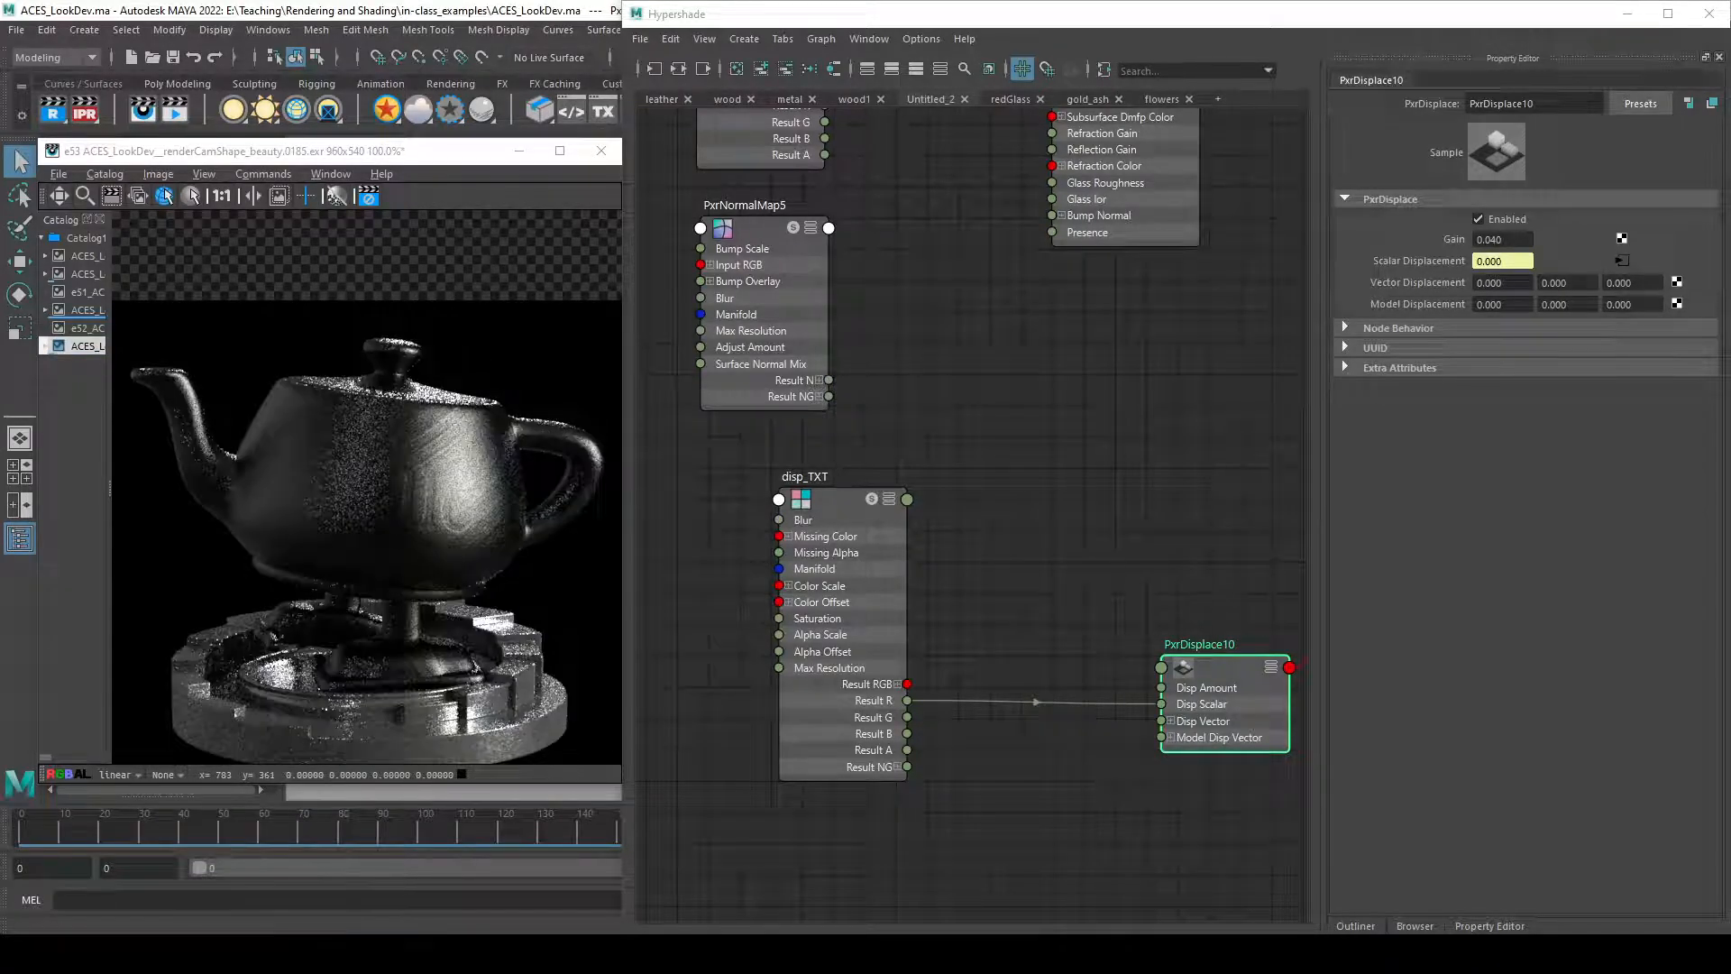
middle_click_drag(1072, 577, 991, 491, "alt")
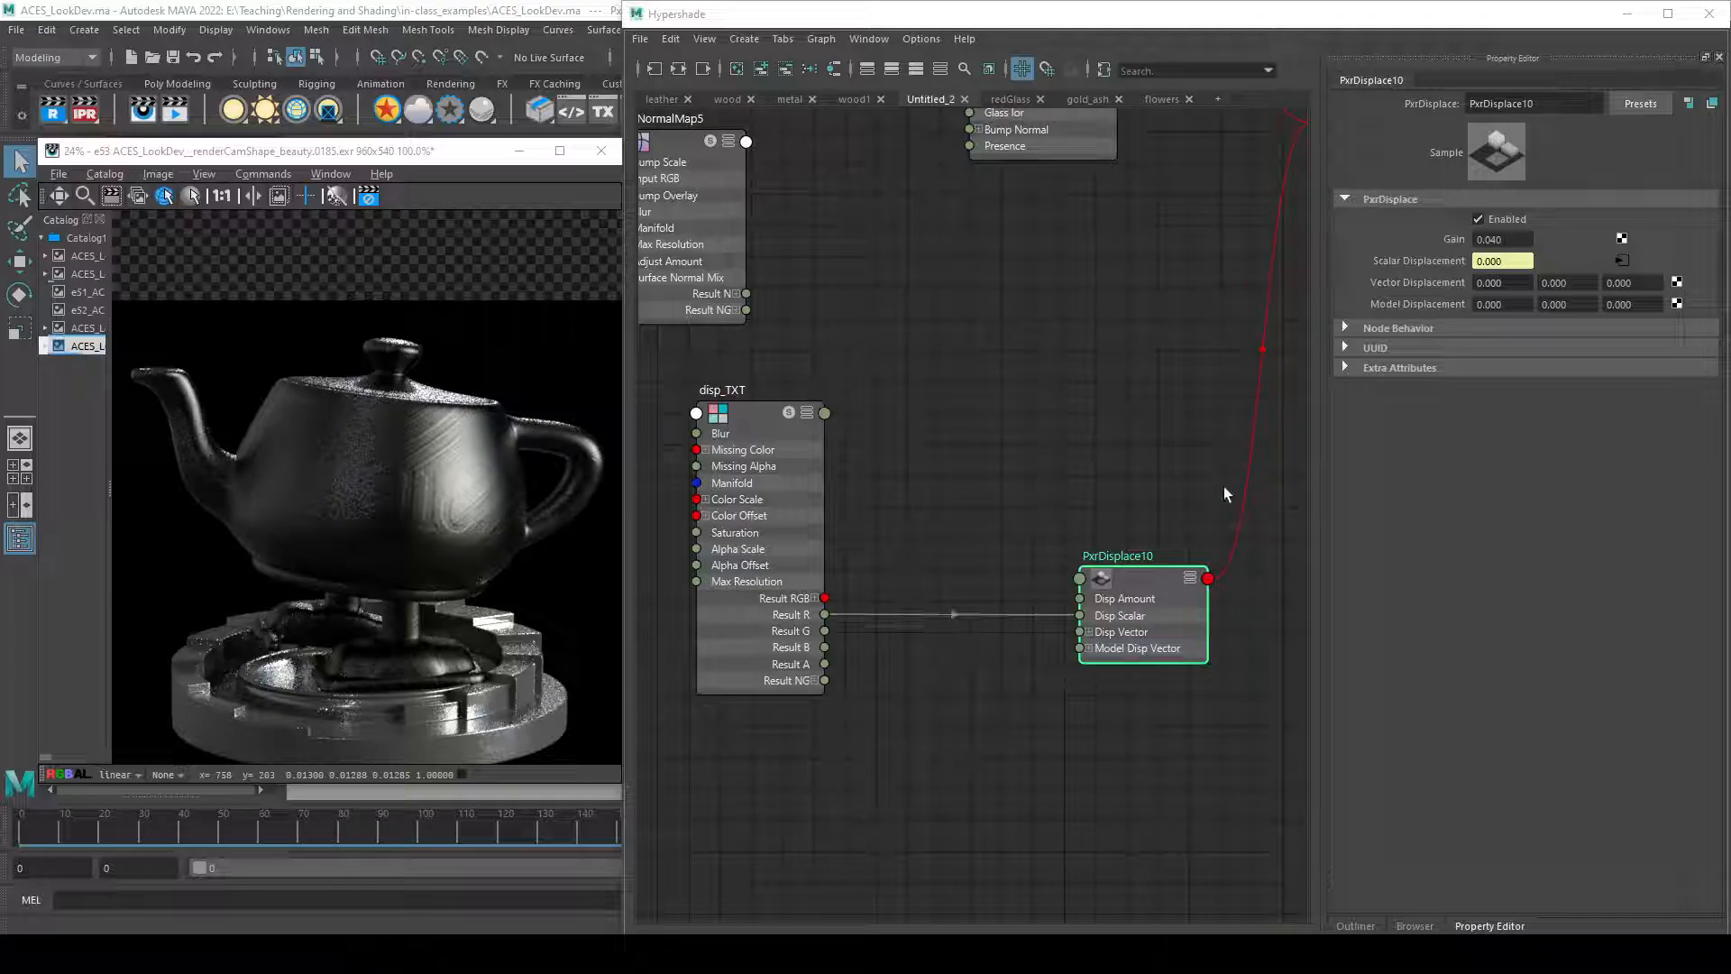
- Set PxrDisplace10's Gain to 0.1 for a stronger scalar displacement
left_click(1488, 239)
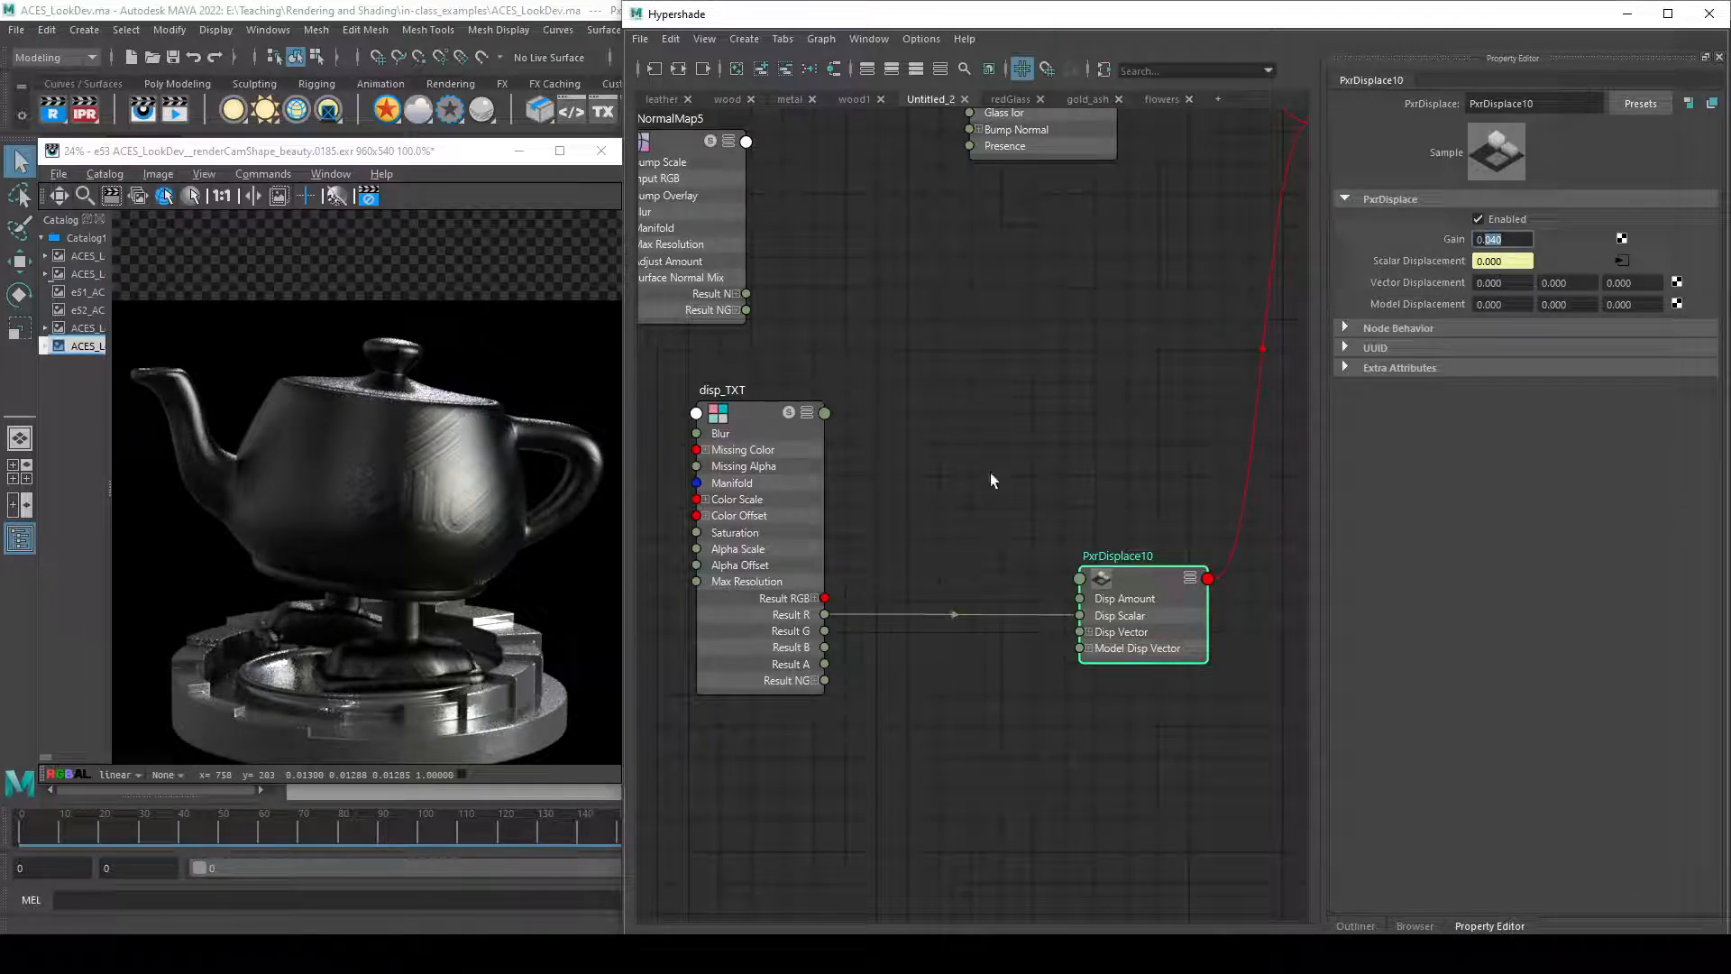
middle_click_drag(986, 448, 1044, 853, "alt")
middle_click_drag(977, 672, 947, 262, "alt")
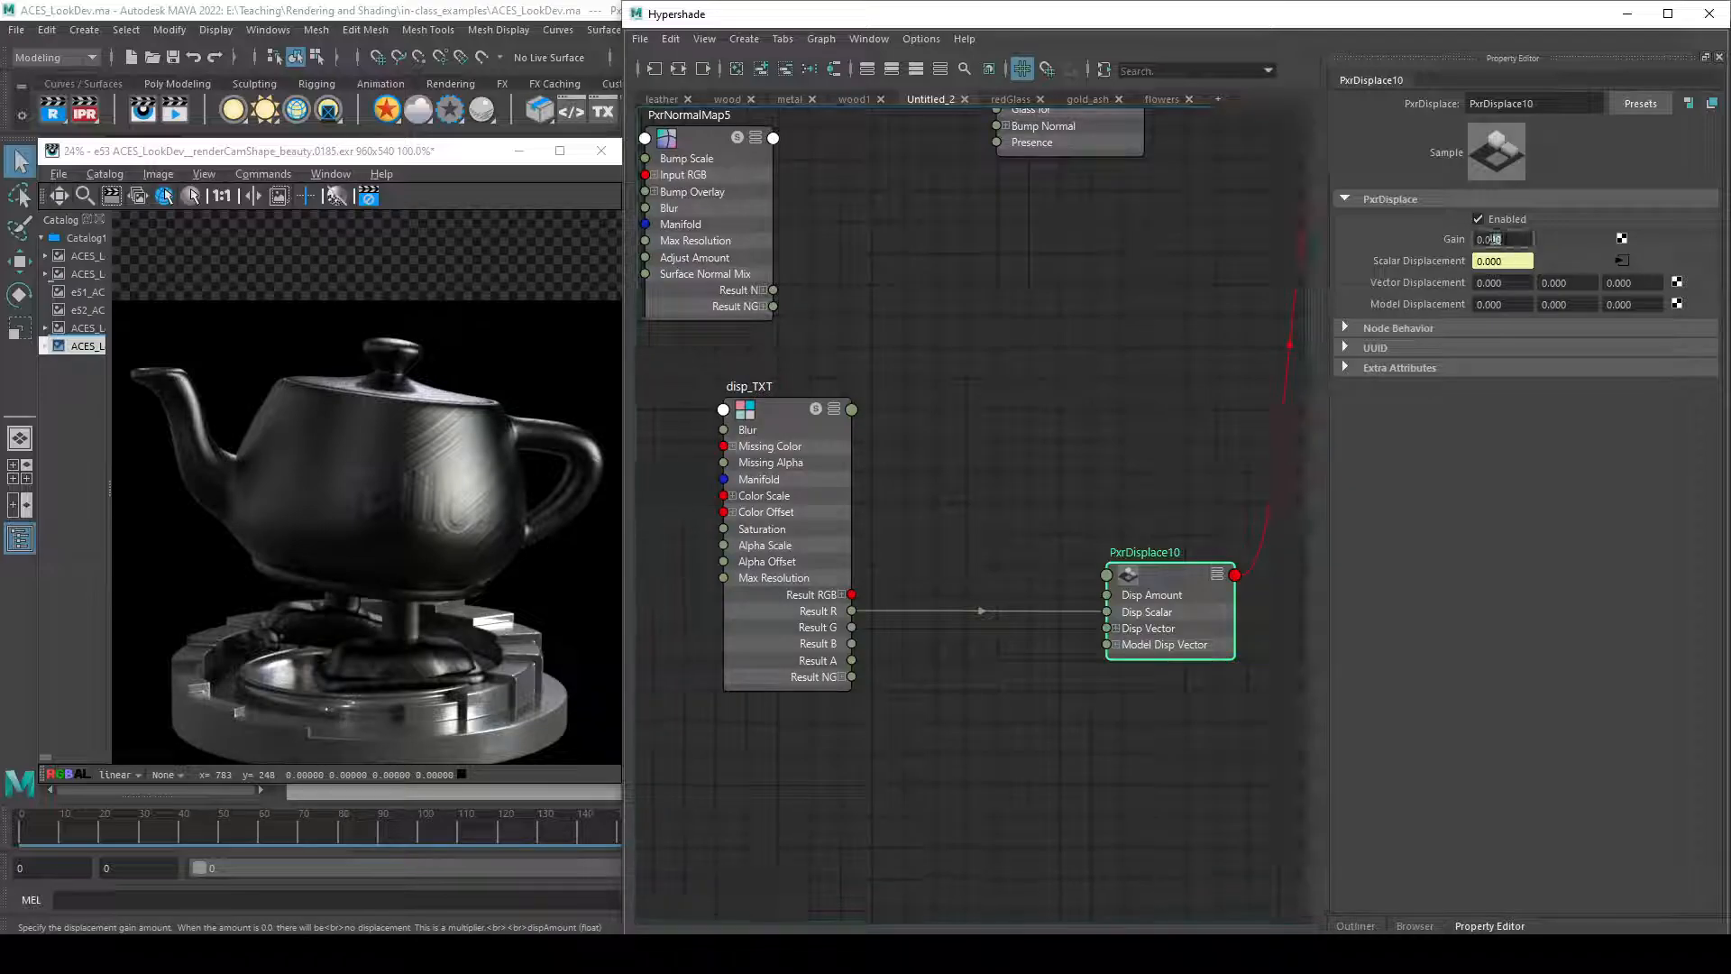
type("1")
key("Return")
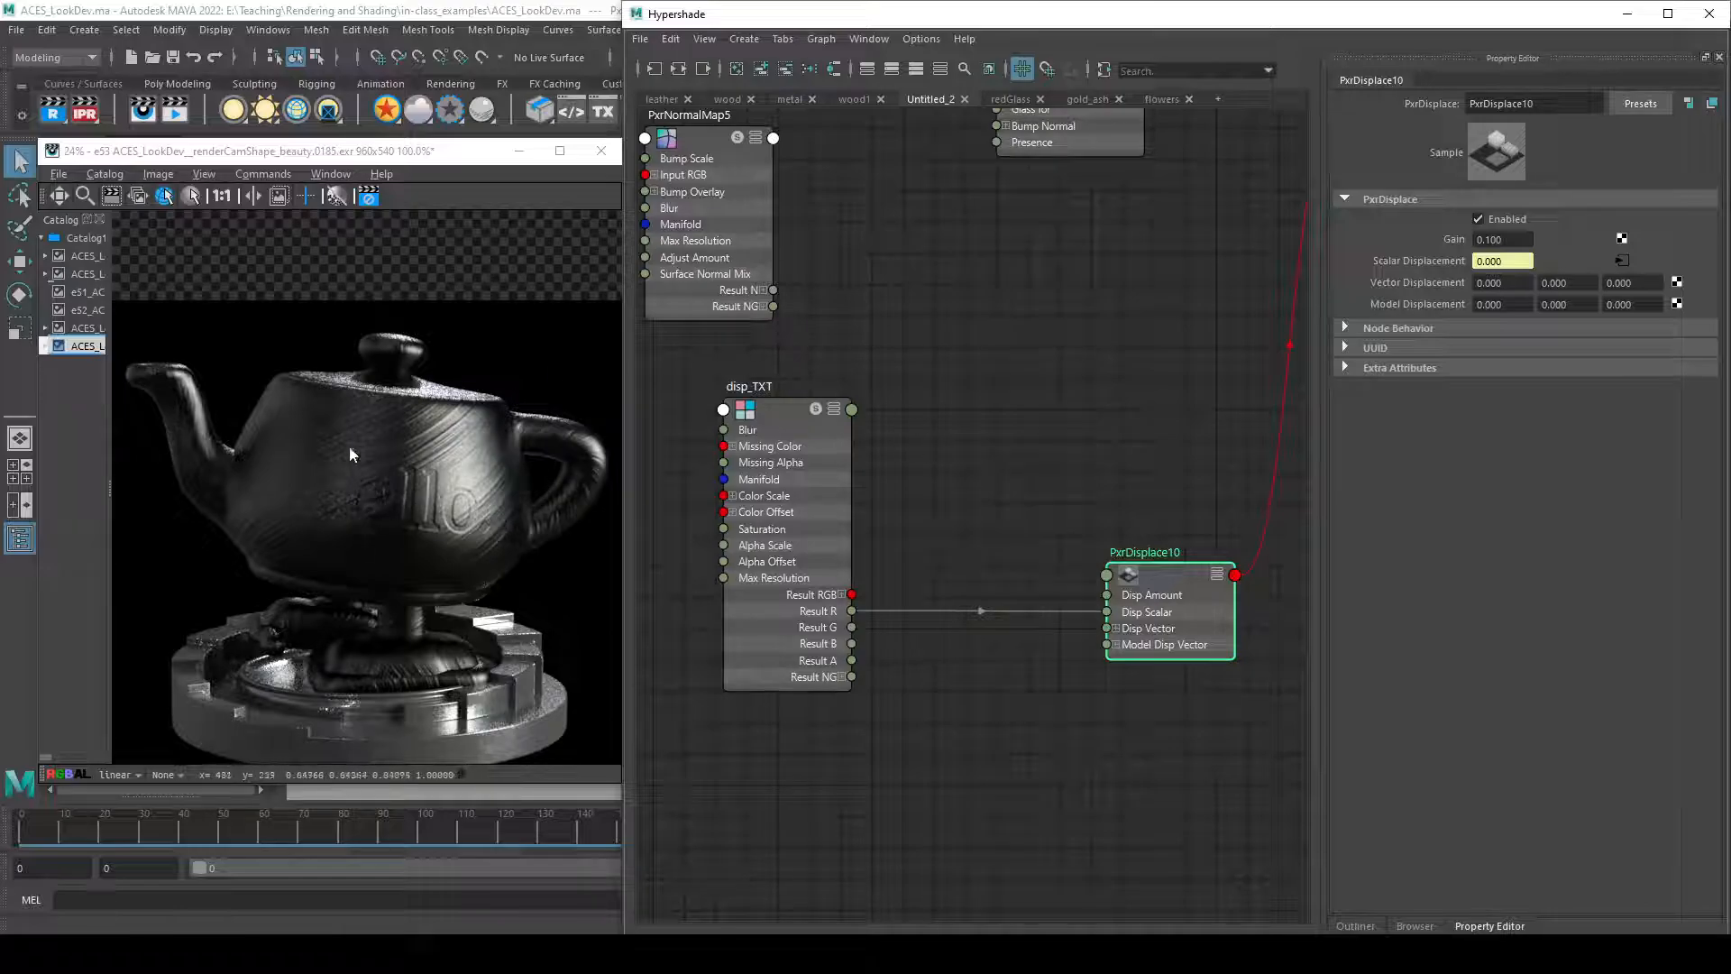
- Compare the e52 render with the e53 displacement render by alternating between them in the image catalog
left_click(88, 310)
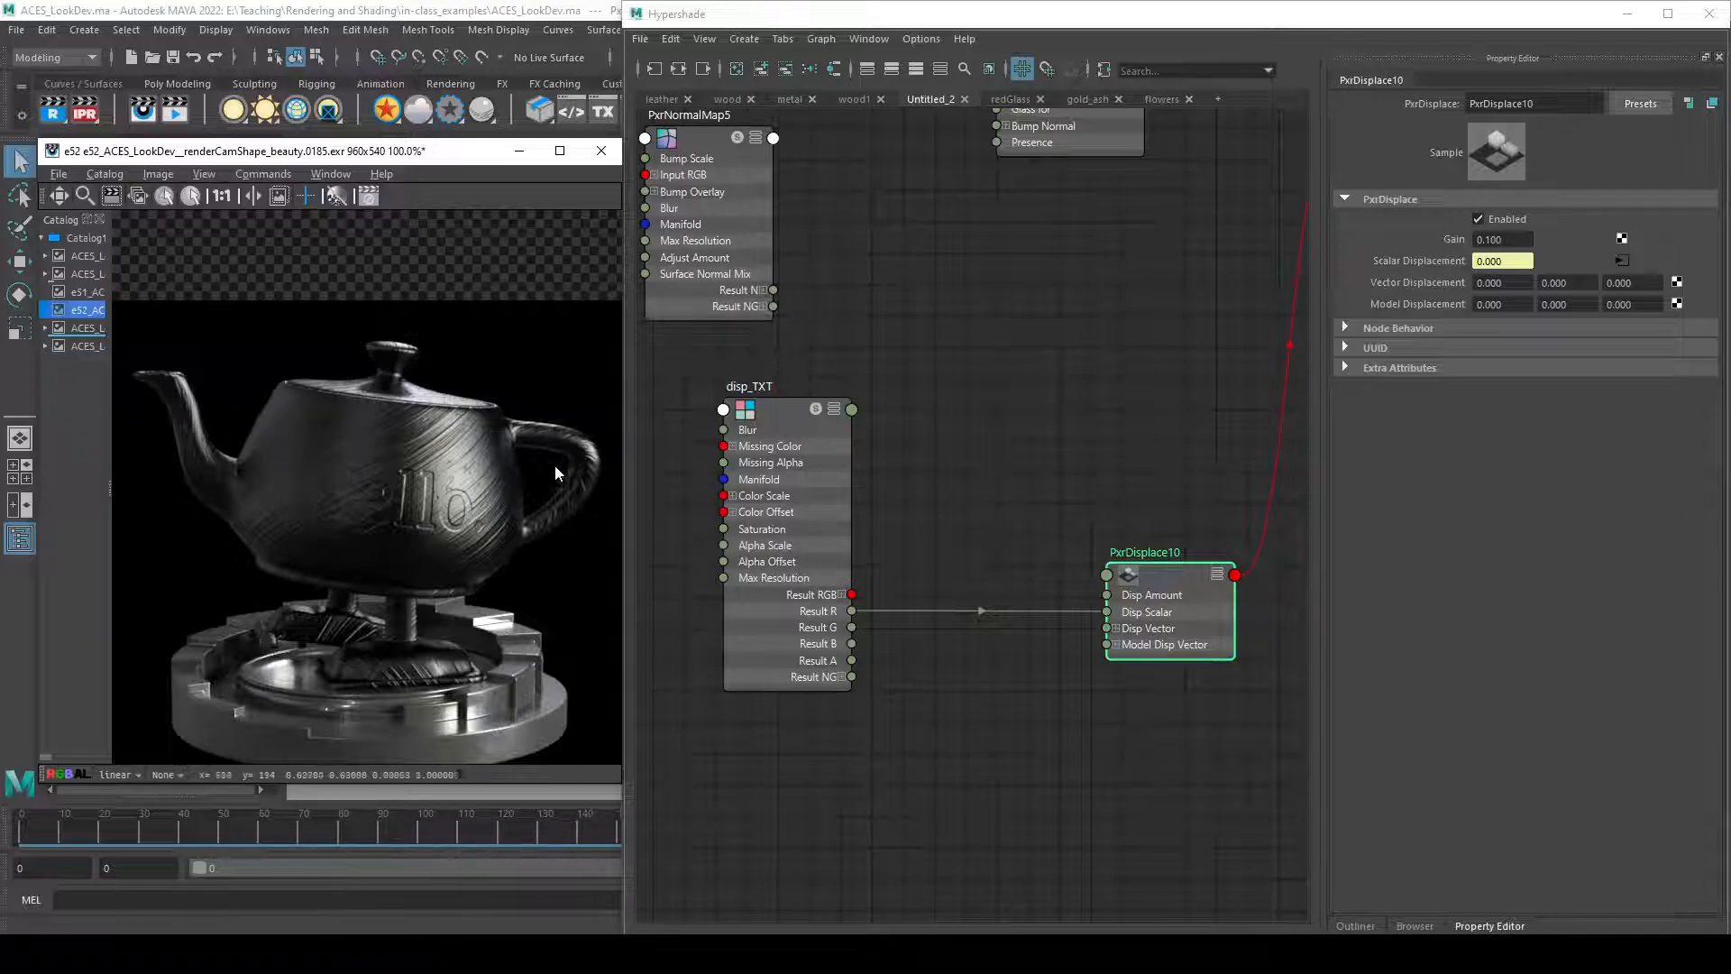
left_click(87, 348)
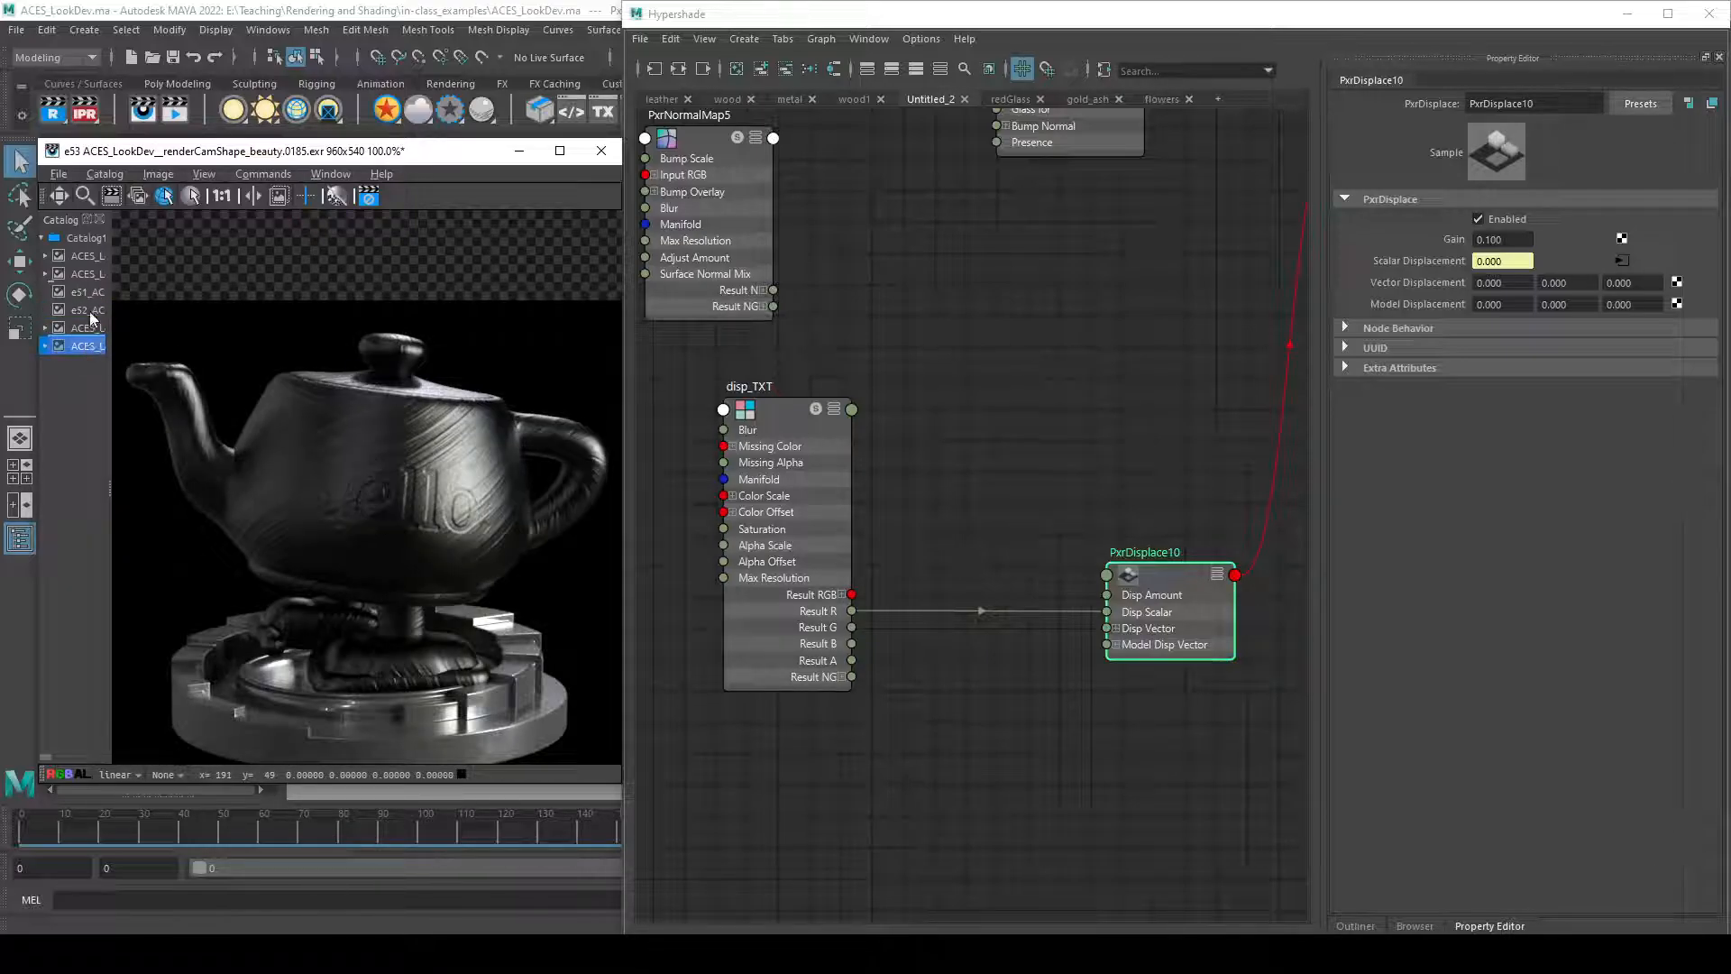
left_click(89, 311)
left_click(91, 351)
left_click(97, 311)
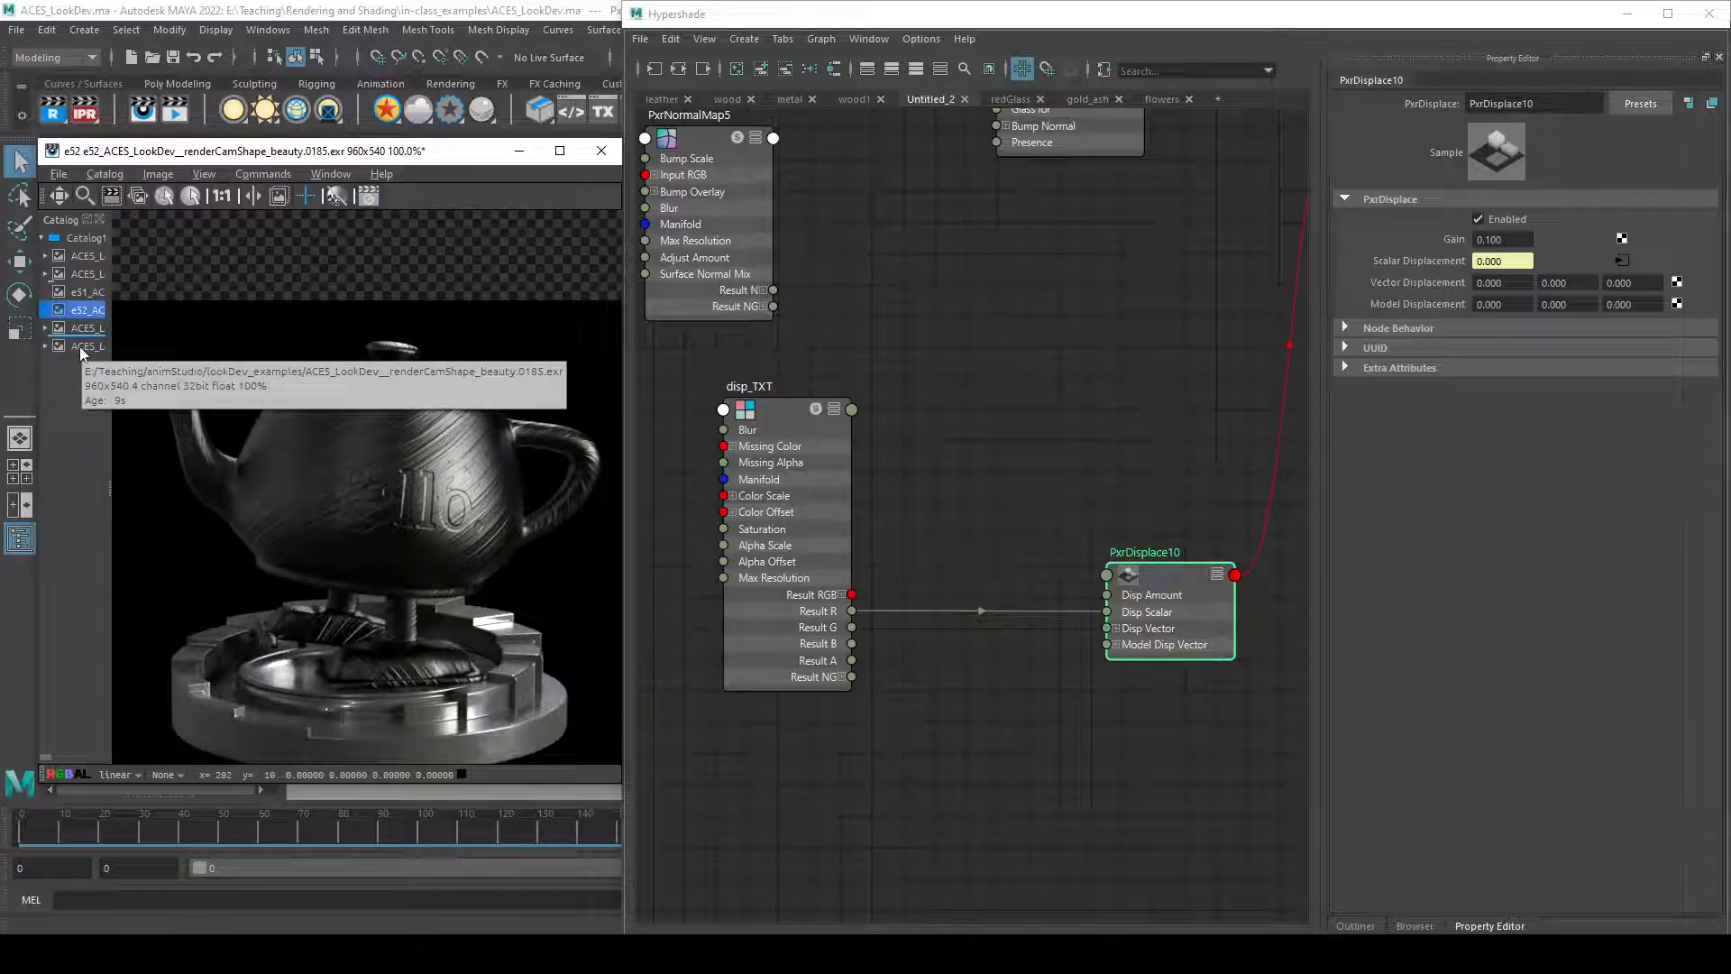
left_click(80, 346)
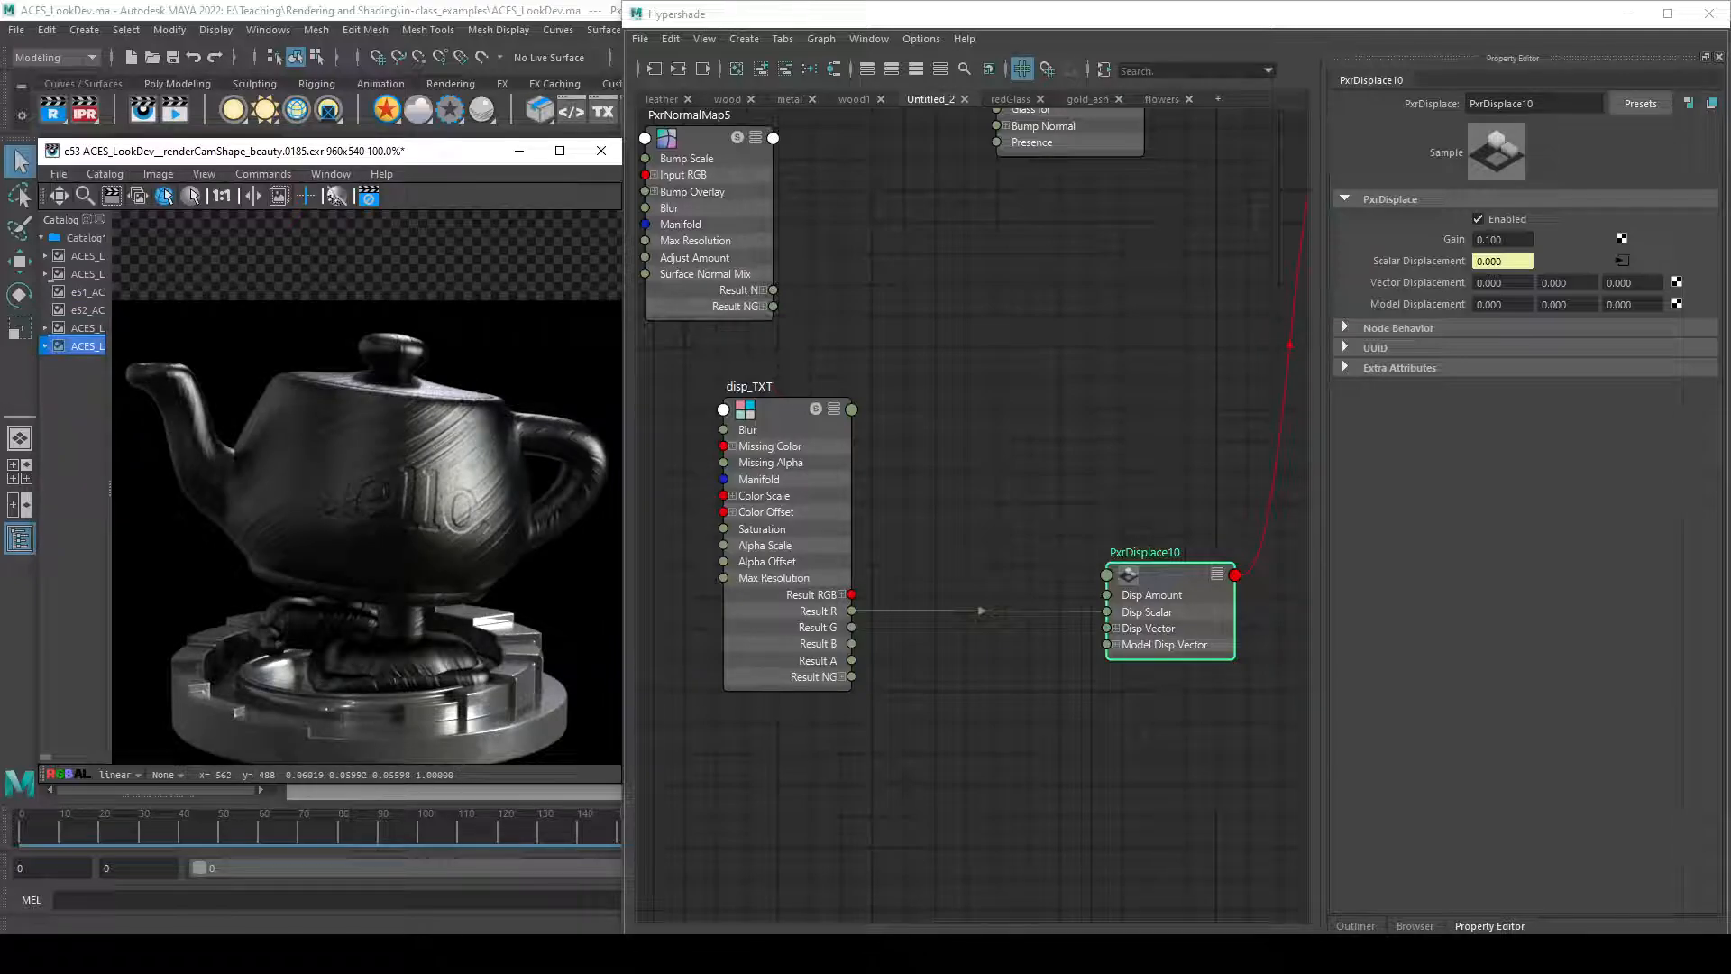
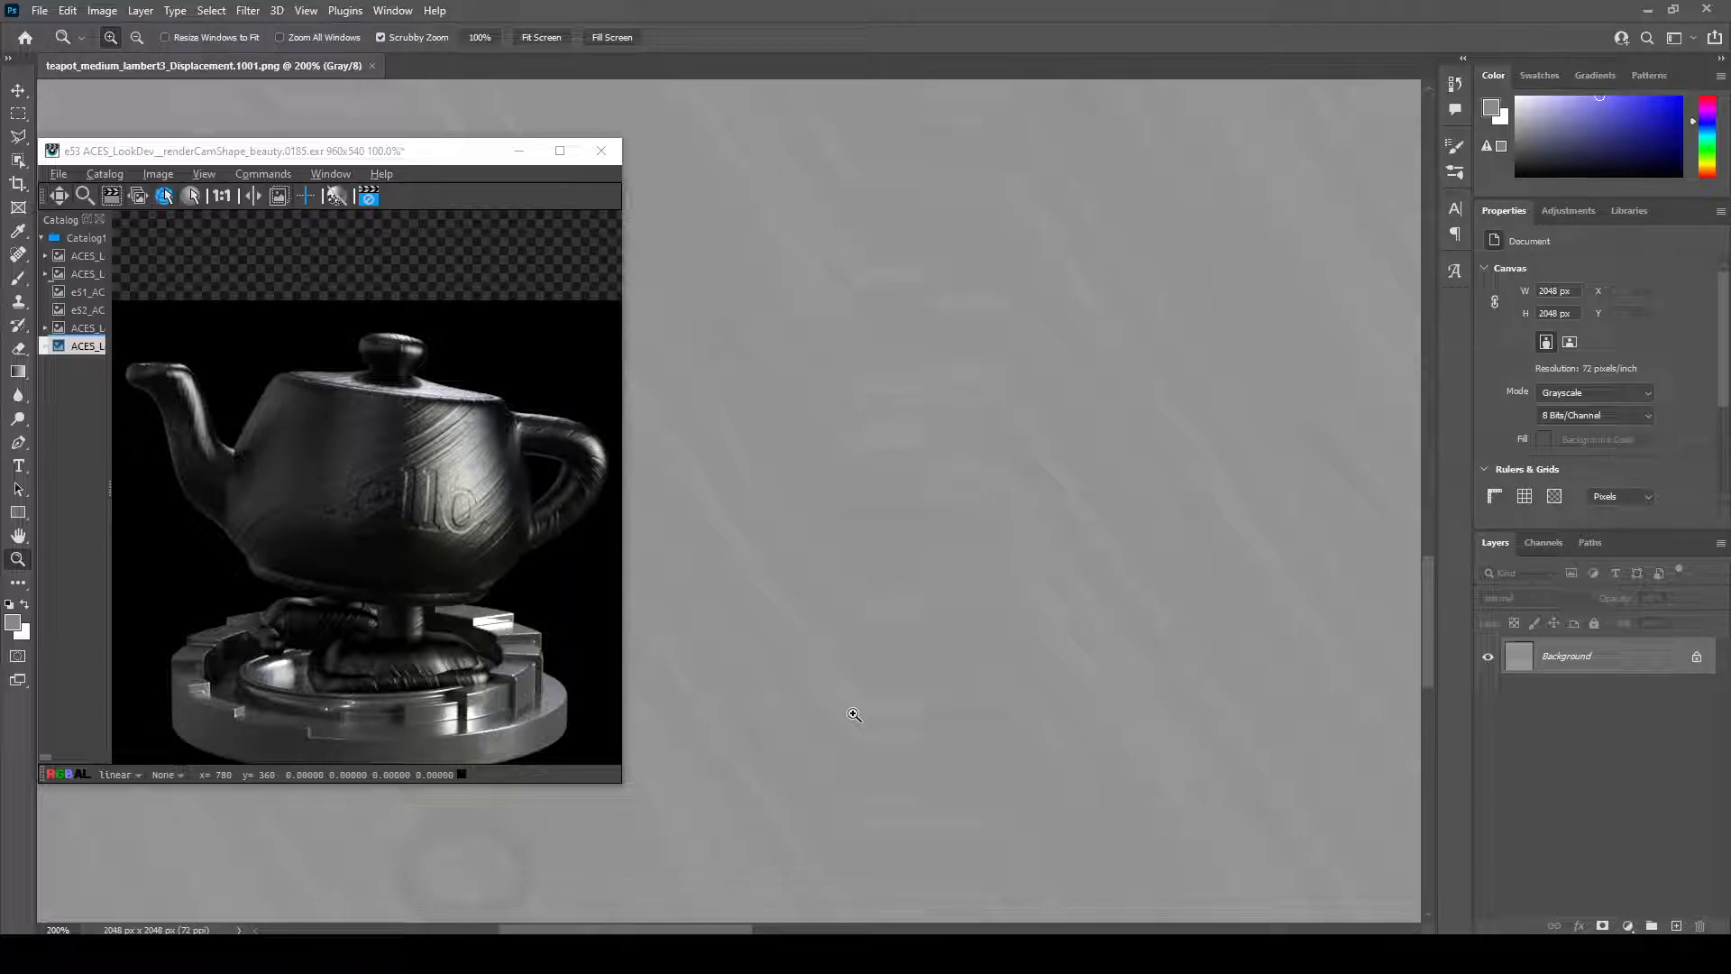
- Switch to the displacement map in Photoshop, minimize the render window, and open the foreground Color Picker, placing it clear of the Hello lettering
left_click(518, 151)
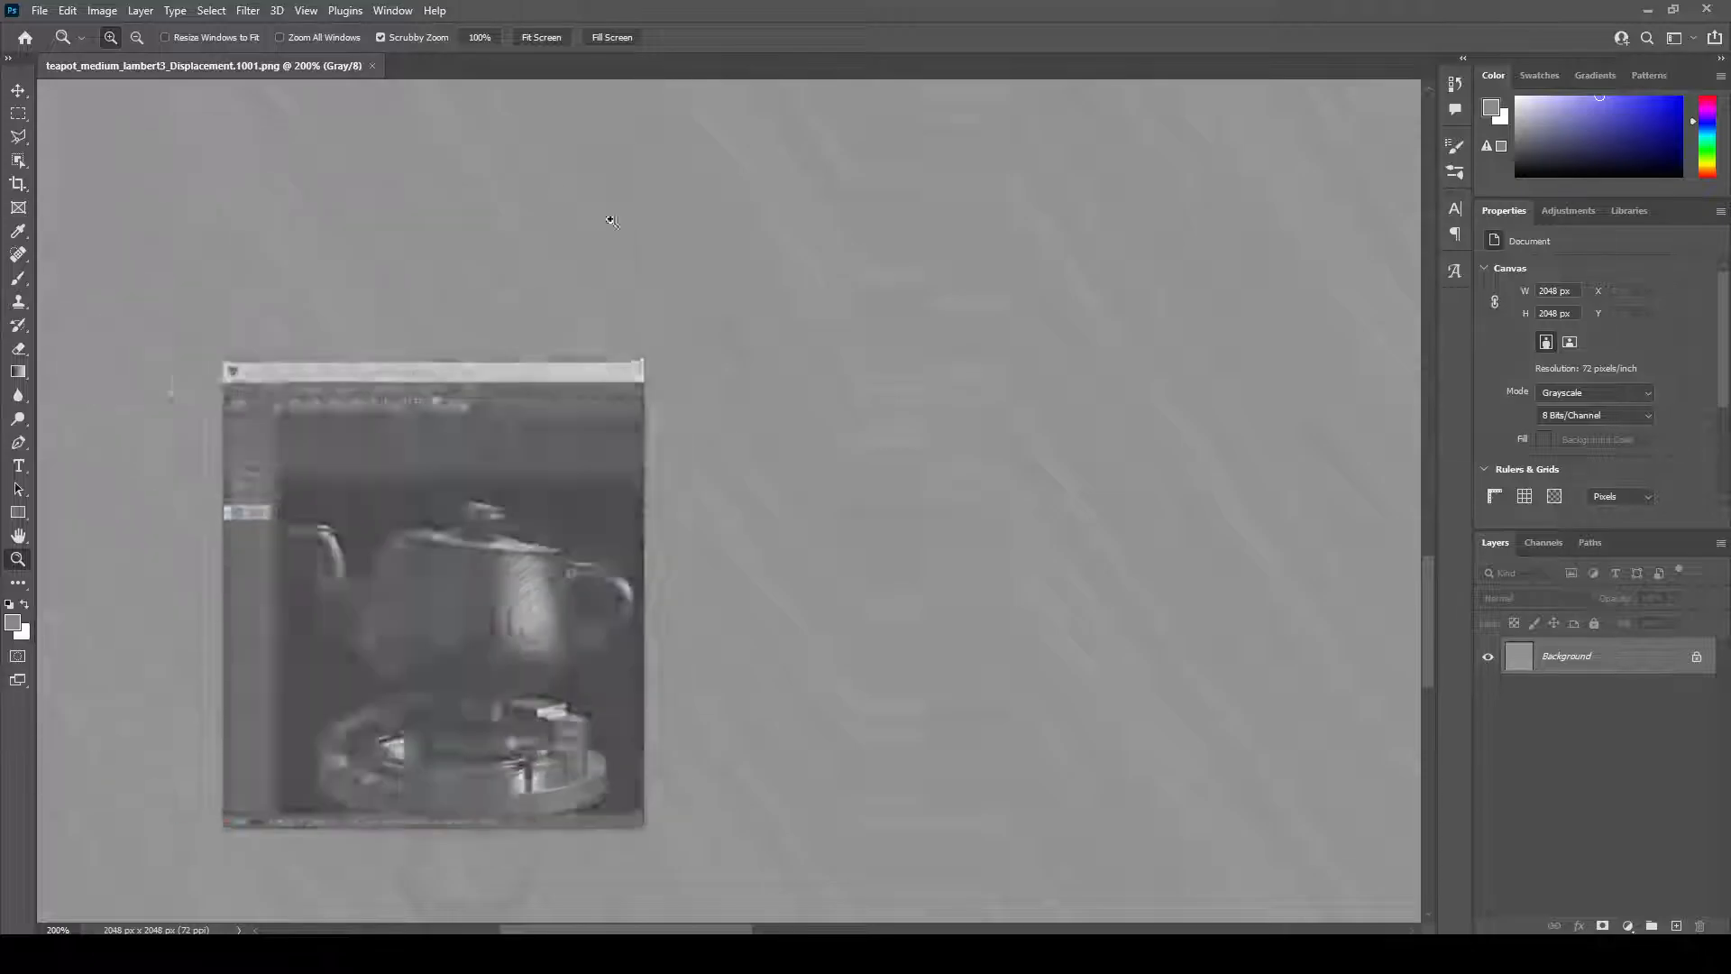
scroll(588, 545, "down", 2)
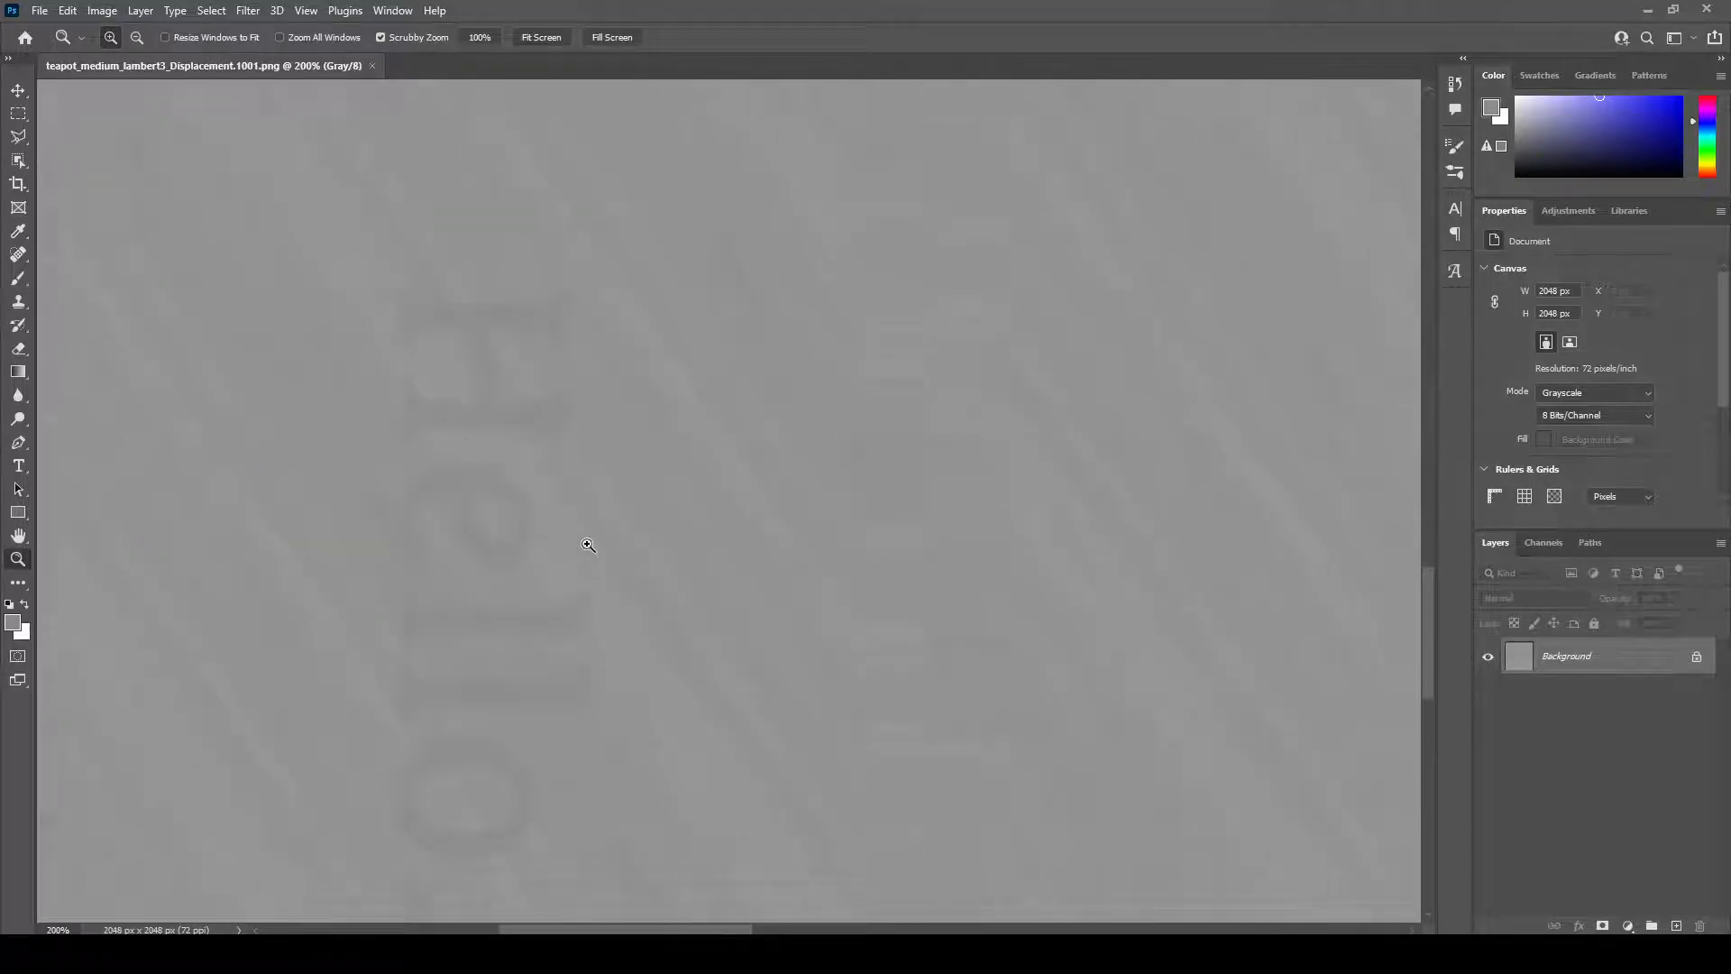
left_click(20, 625)
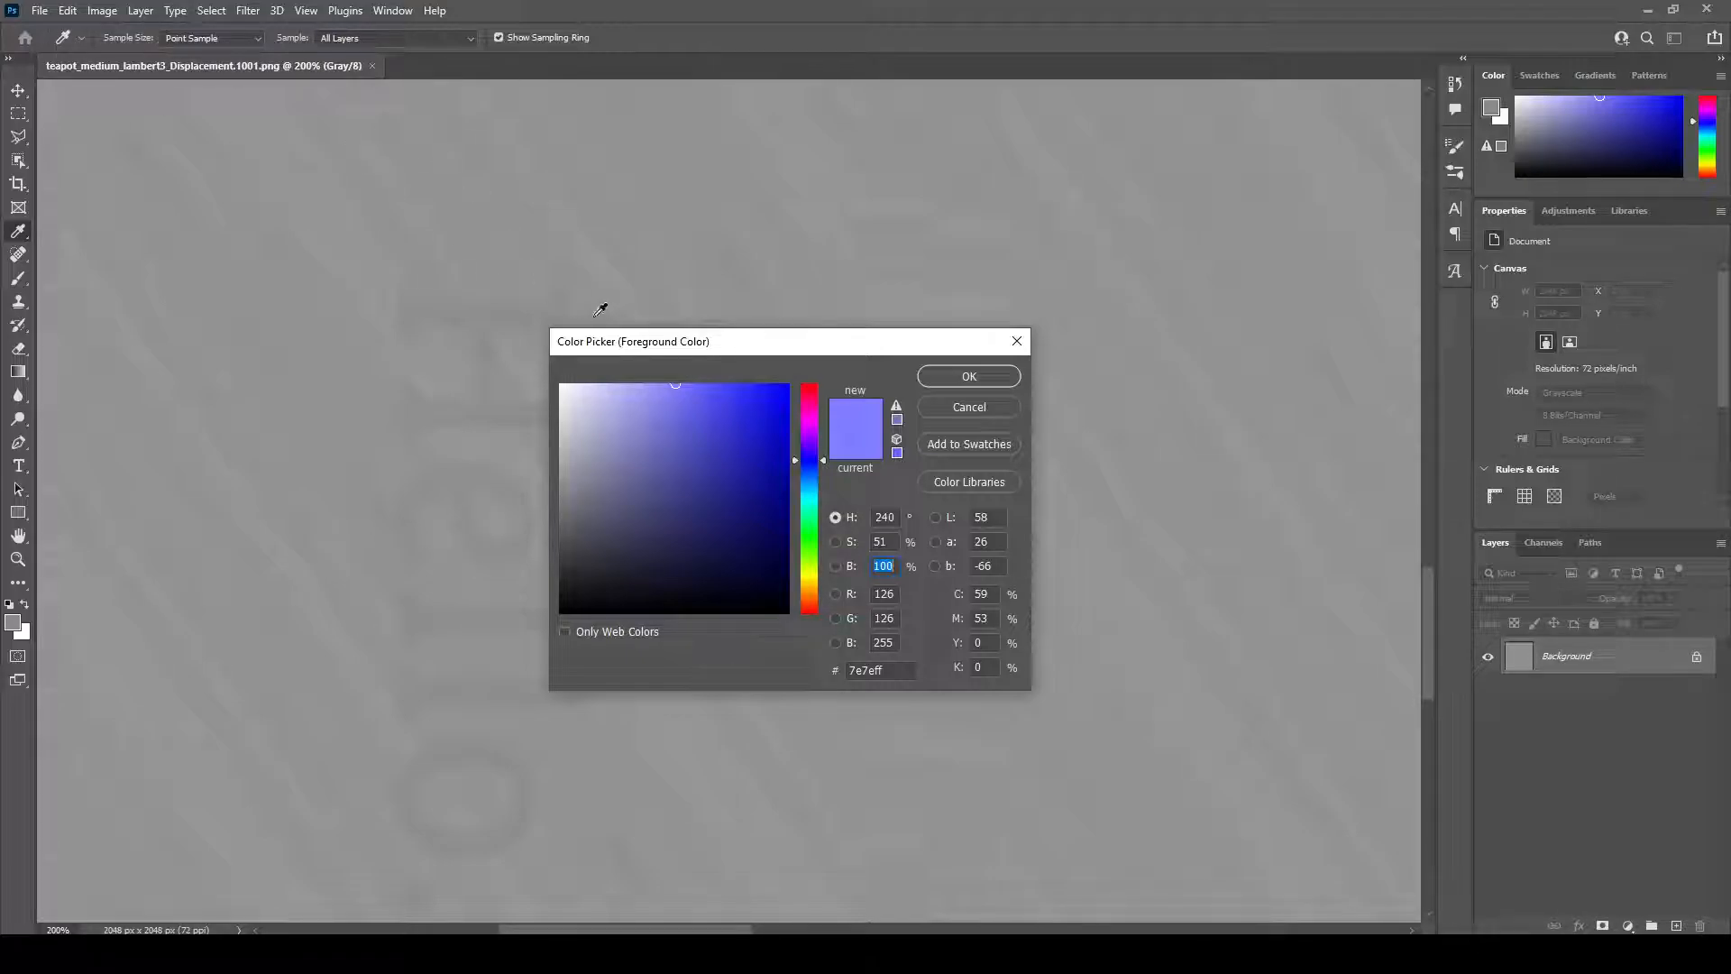
left_click_drag(640, 344, 851, 317)
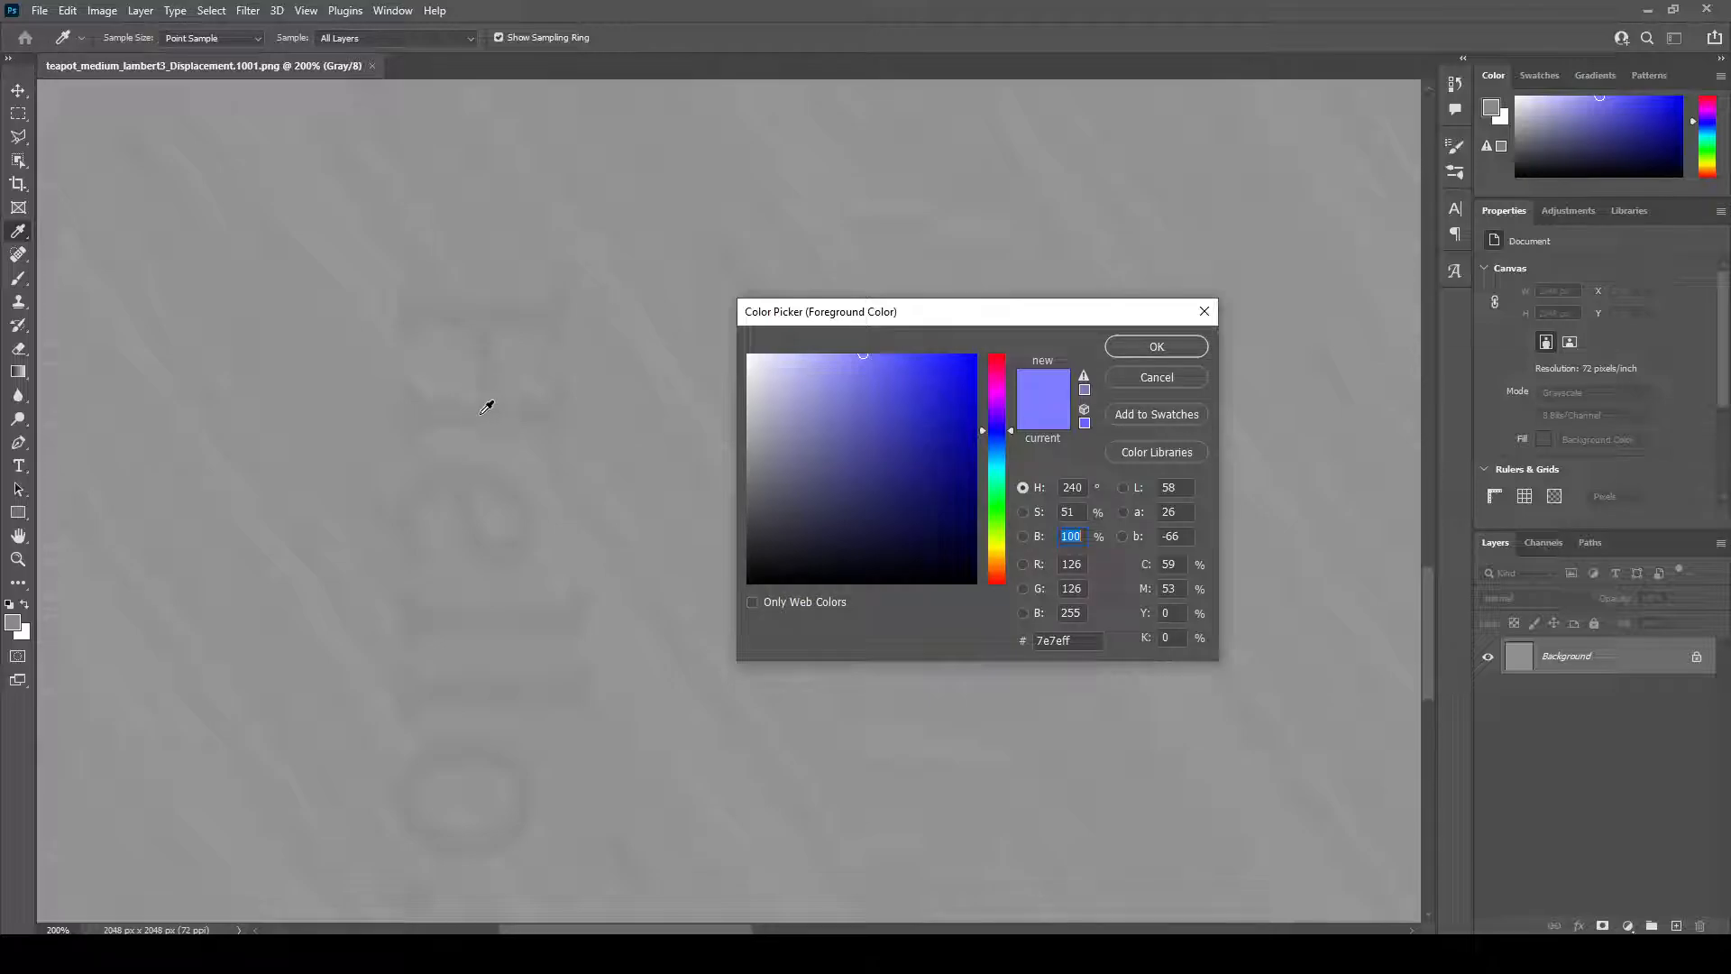
- Sample the displacement map's background gray in the foreground color picker, compare it with 50% brightness, and close the picker without applying
left_click(257, 498)
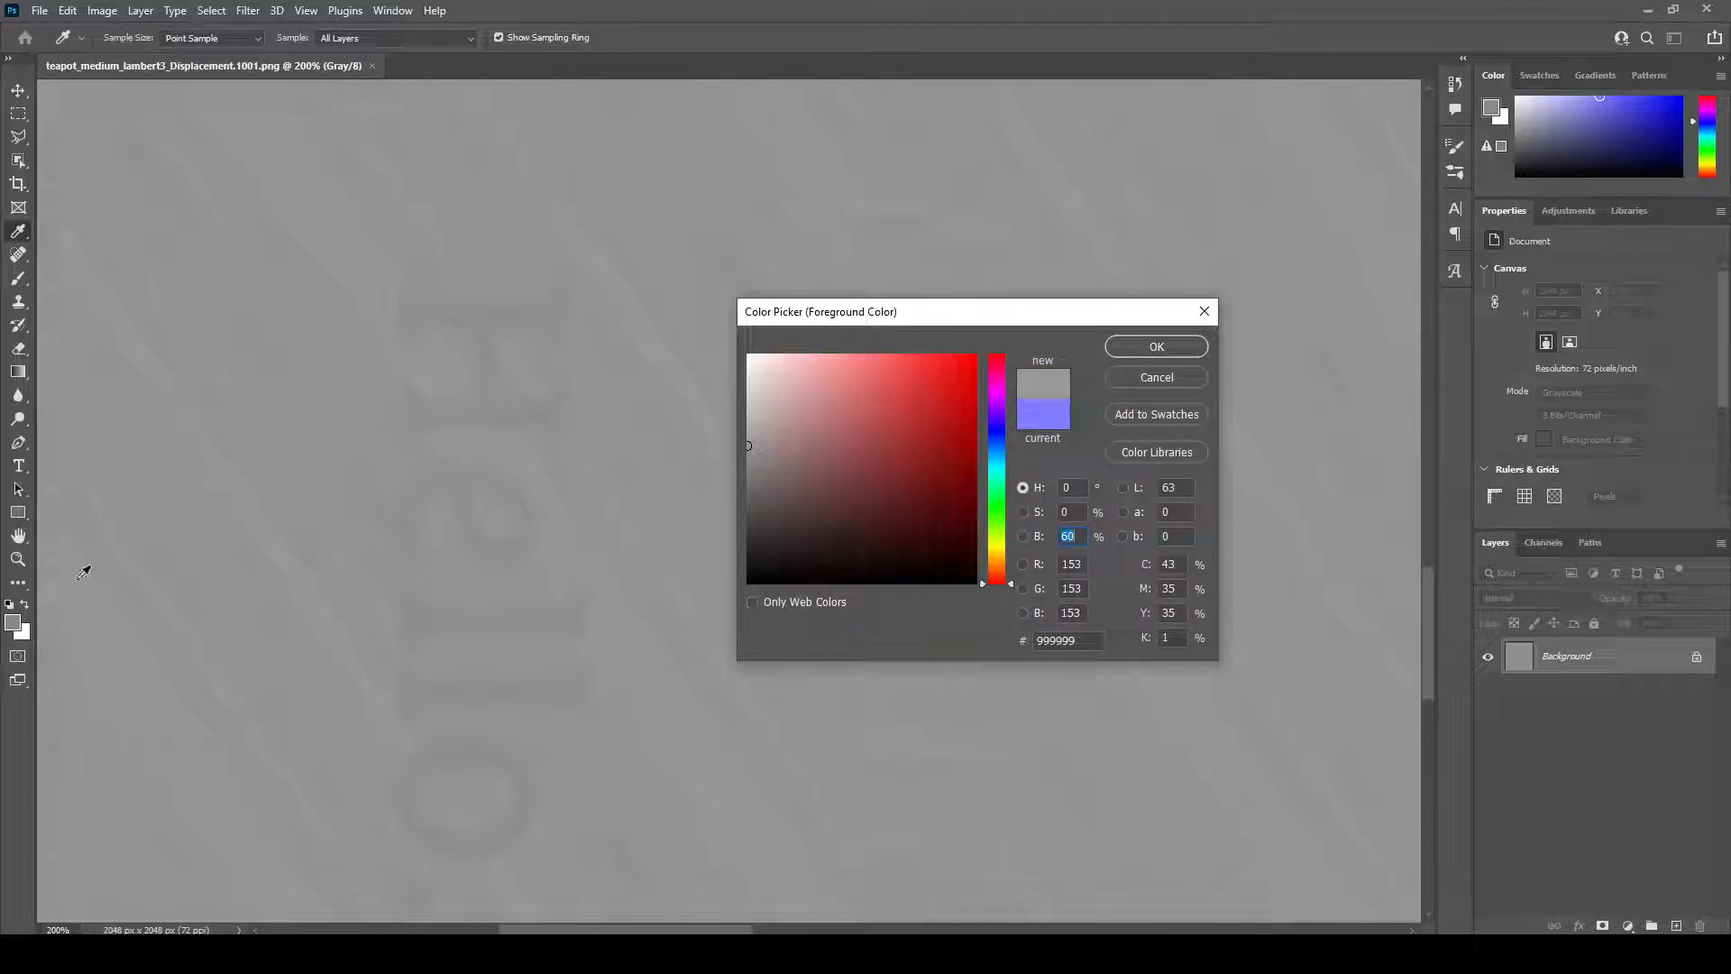
left_click(328, 580)
left_click(328, 571)
left_click(1082, 537)
key("BackSpace")
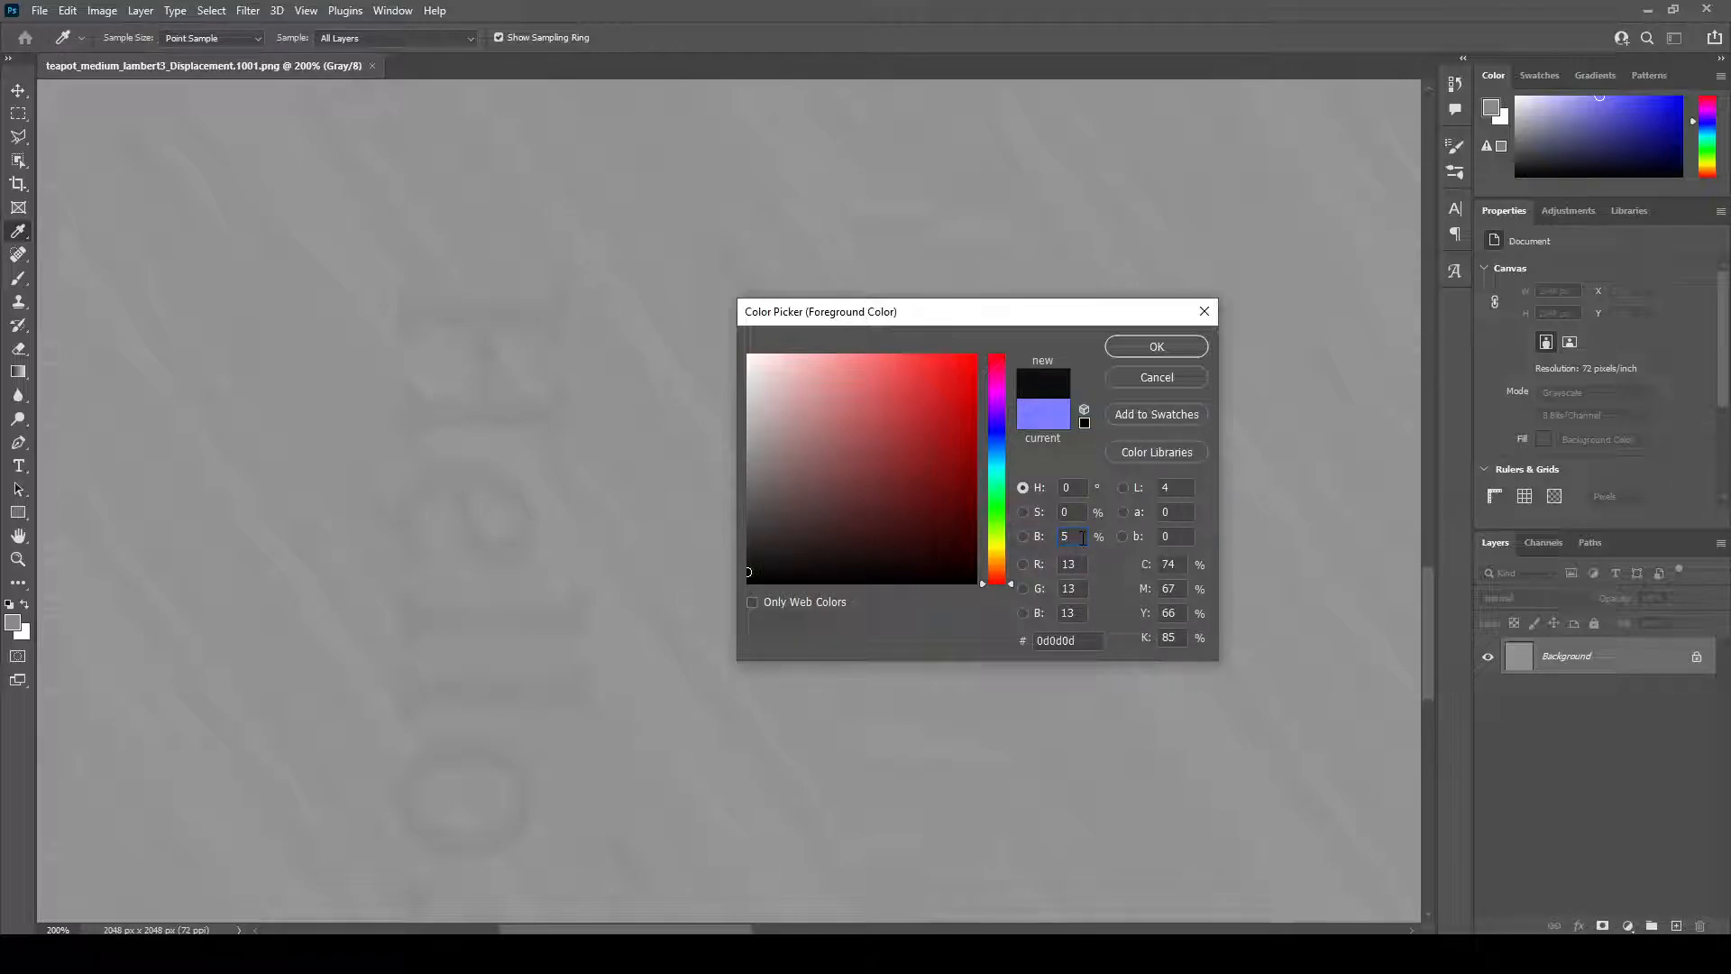
type("0")
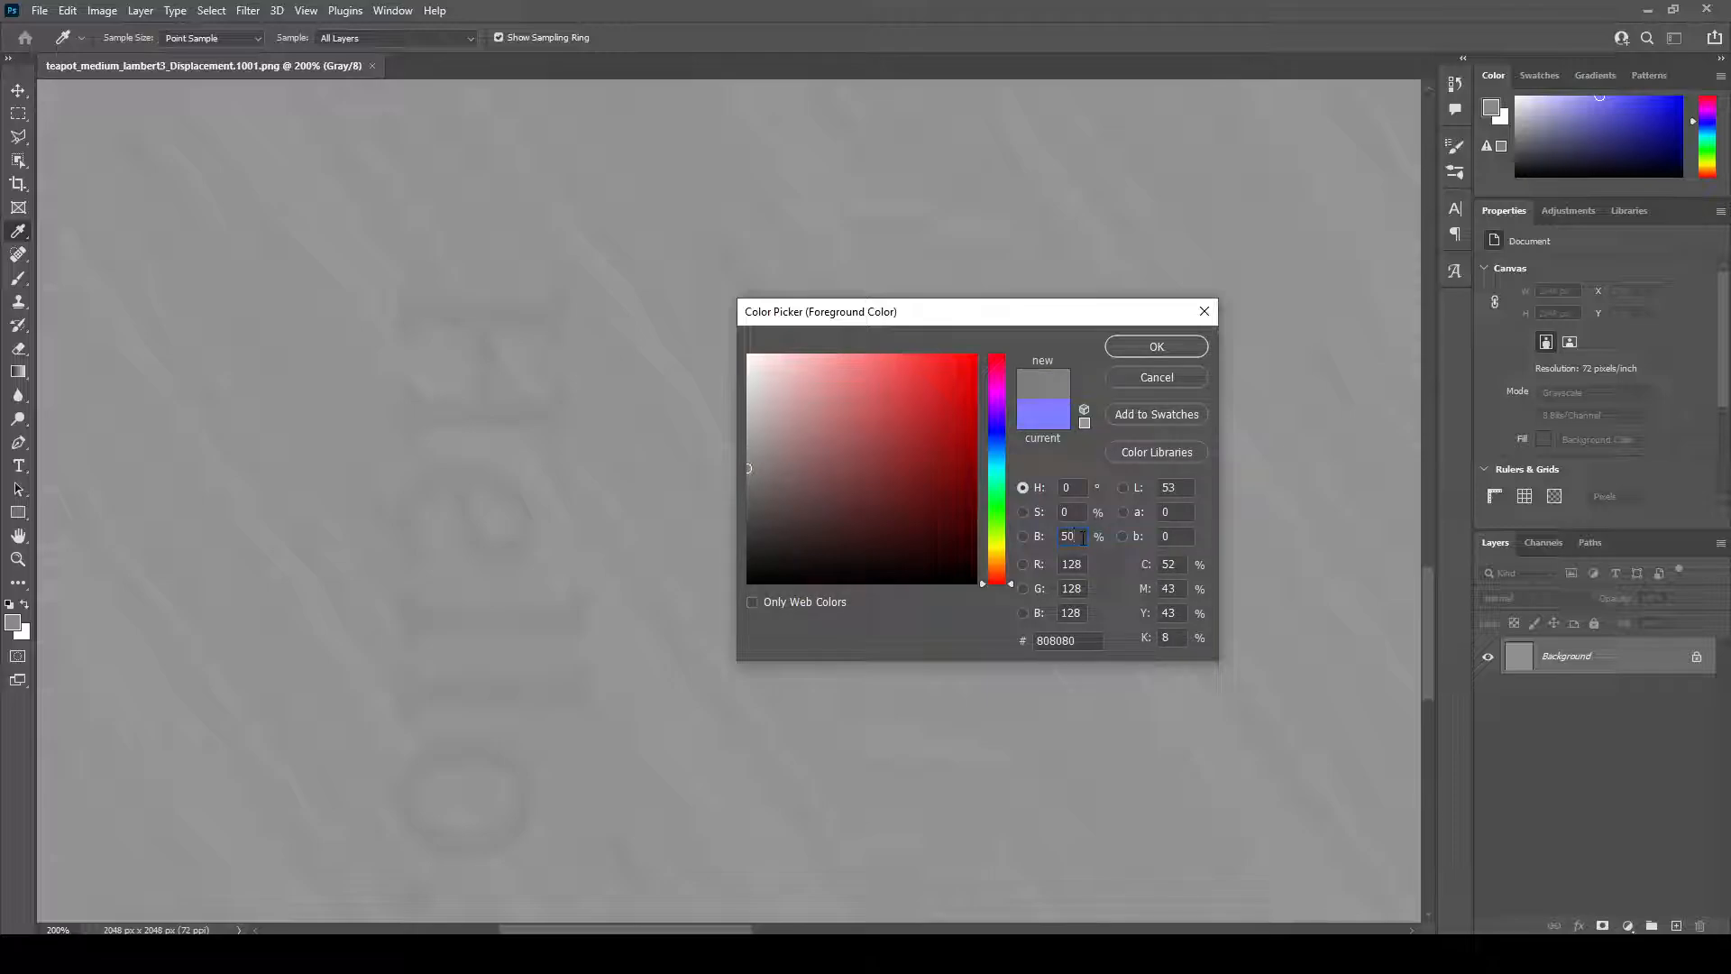
double_click(1071, 612)
left_click(1203, 311)
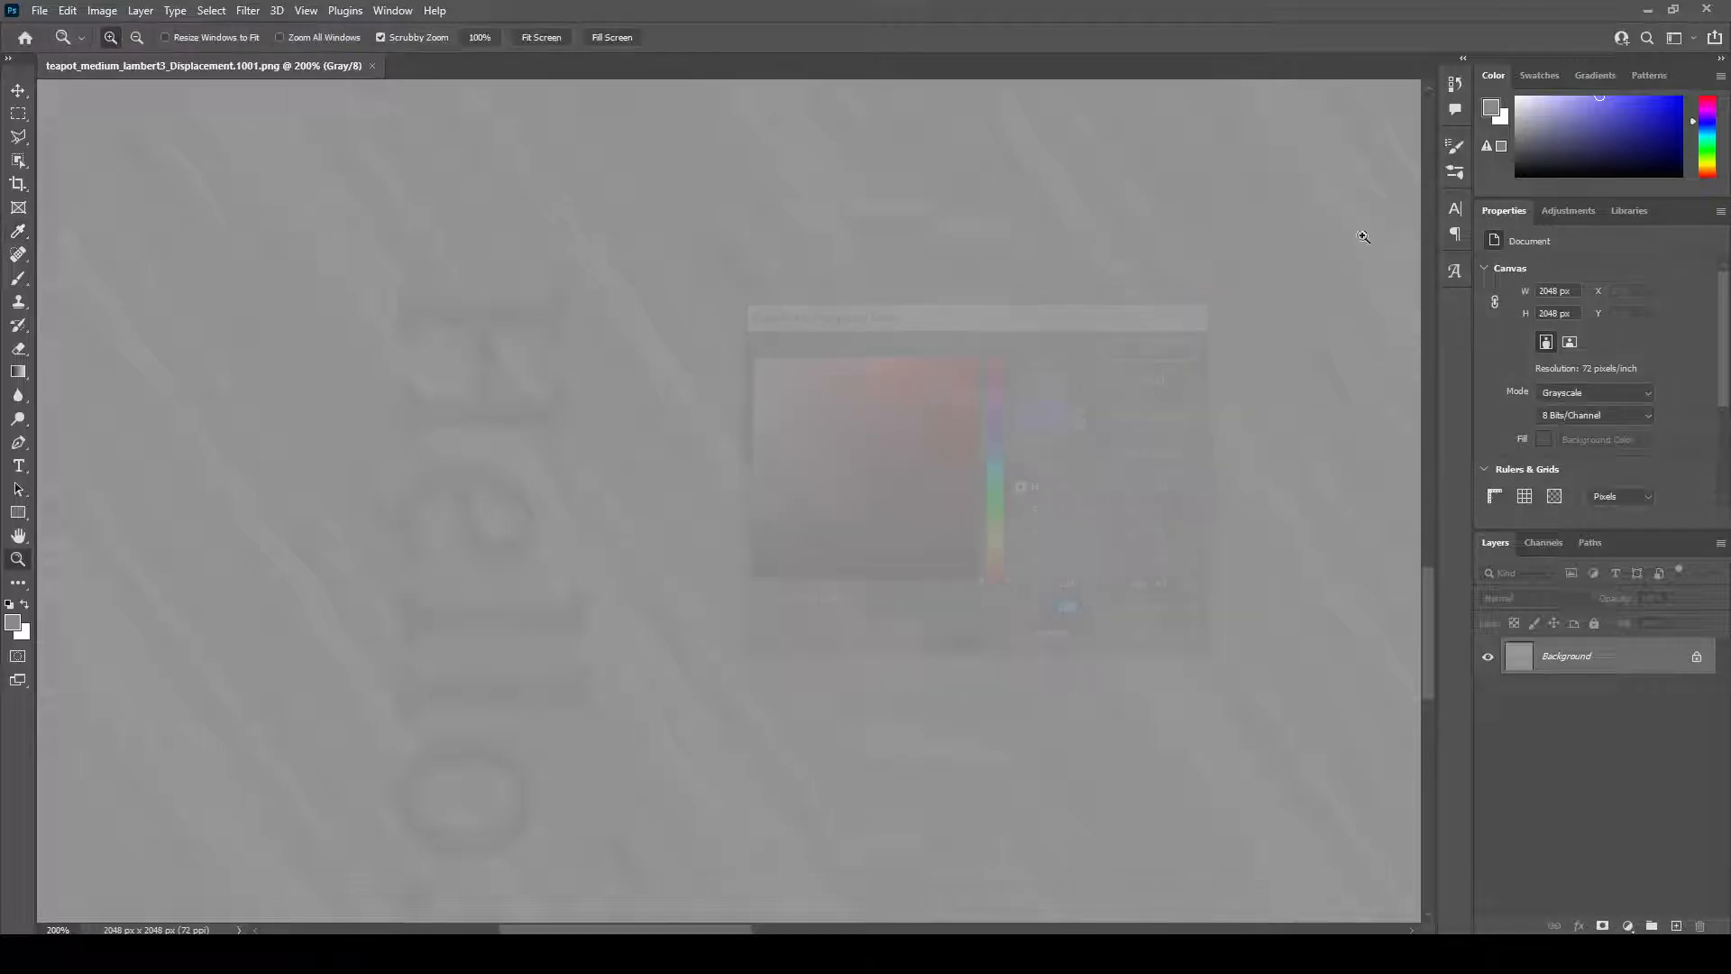
- Switch to Maya, bring up the render window, and add a PxrBlend node between disp_TXT and PxrDisplace10 in the Hypershade graph
left_click(1647, 9)
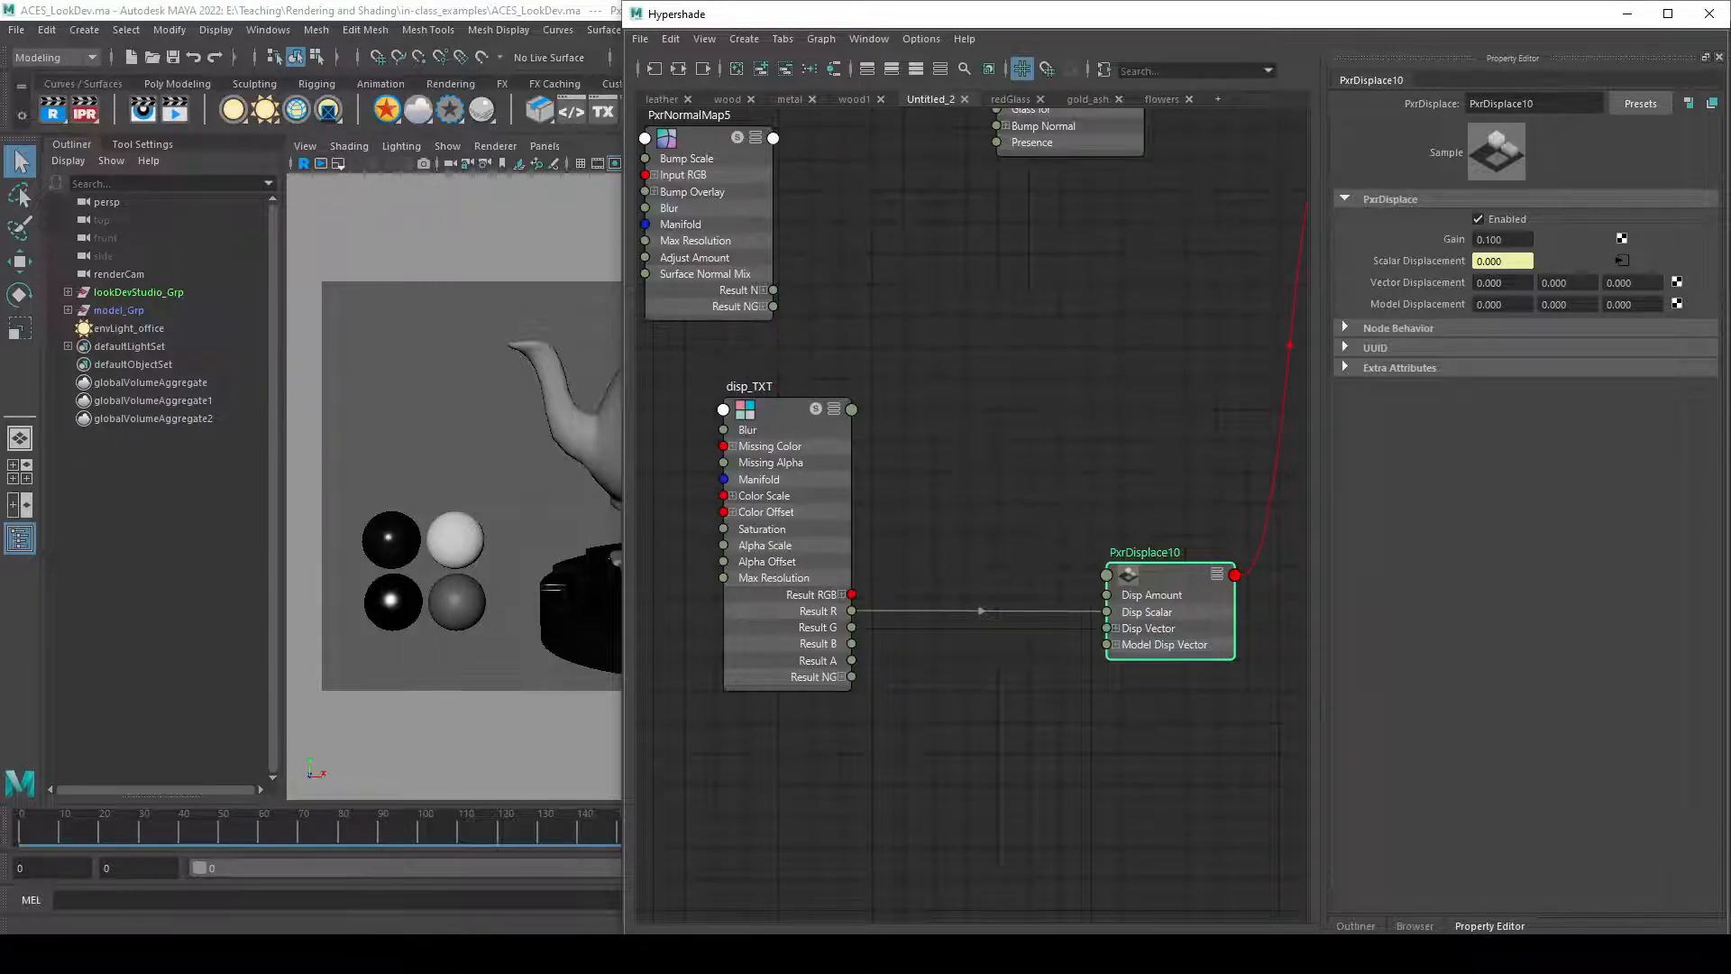
left_click(707, 952)
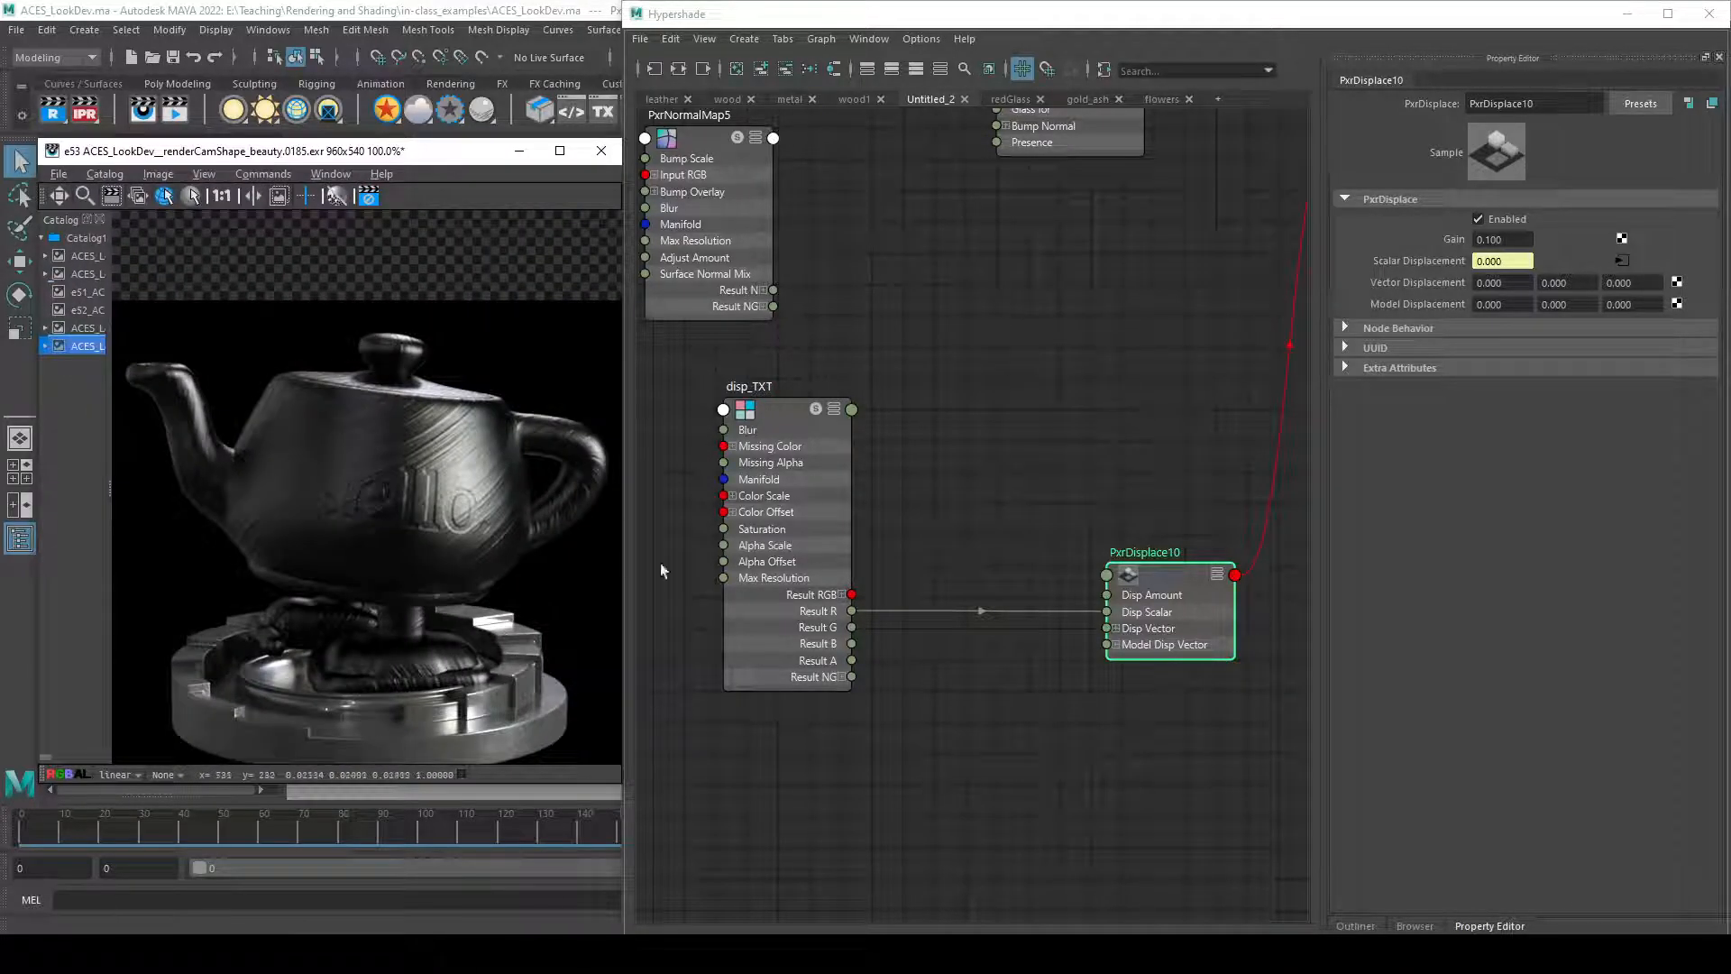
left_click(820, 770)
key("Tab")
type("blend")
key("Down")
key("Down")
key("Down")
key("Return")
left_click_drag(879, 820, 937, 692)
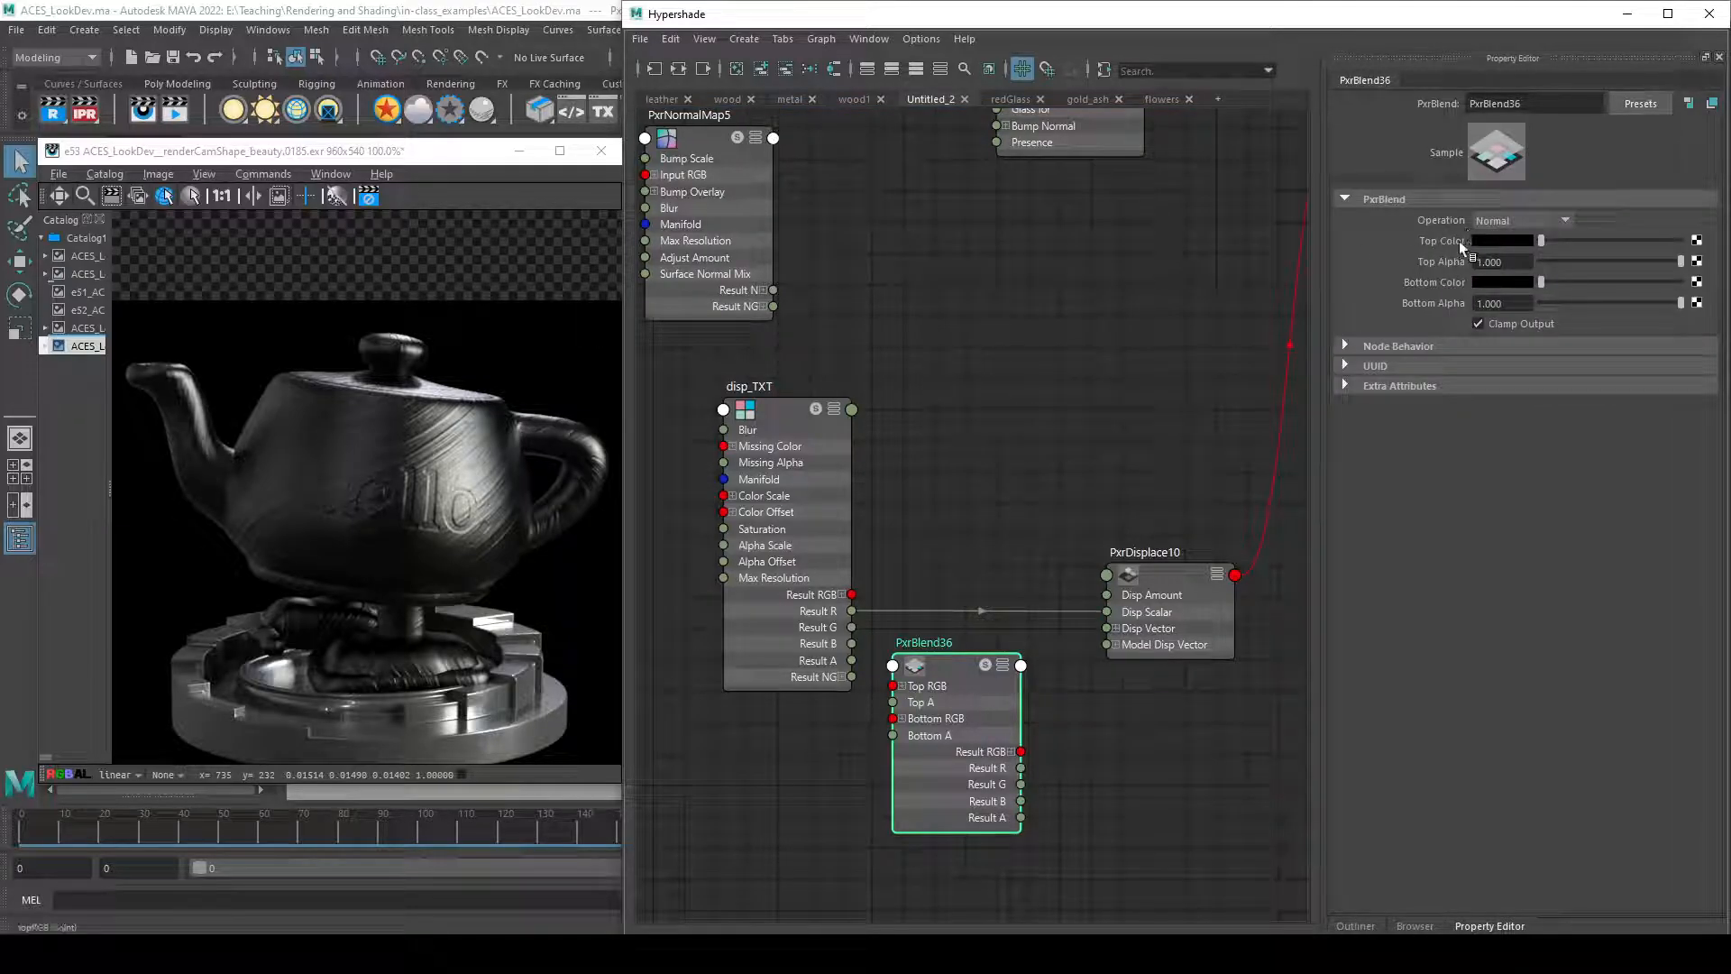
- Show the blend's top color values as RGB, 0 to 1.0, and connect its Result R to PxrDisplace10's Disp Scalar
left_click(1503, 239)
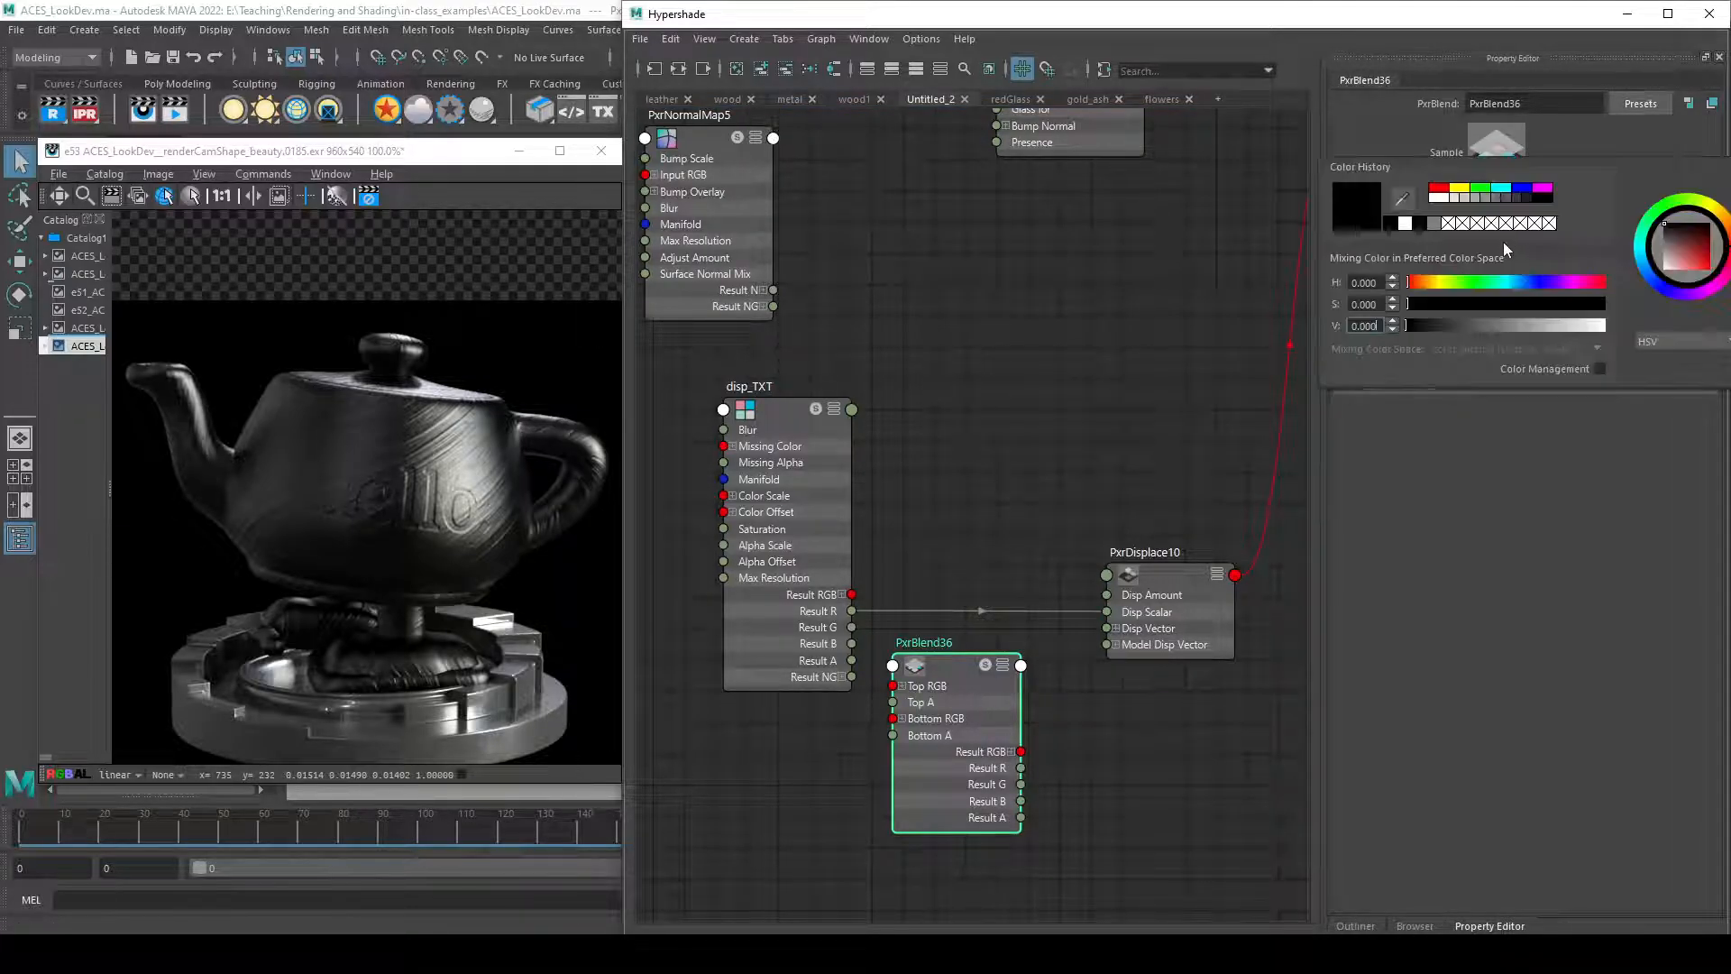
left_click(1660, 340)
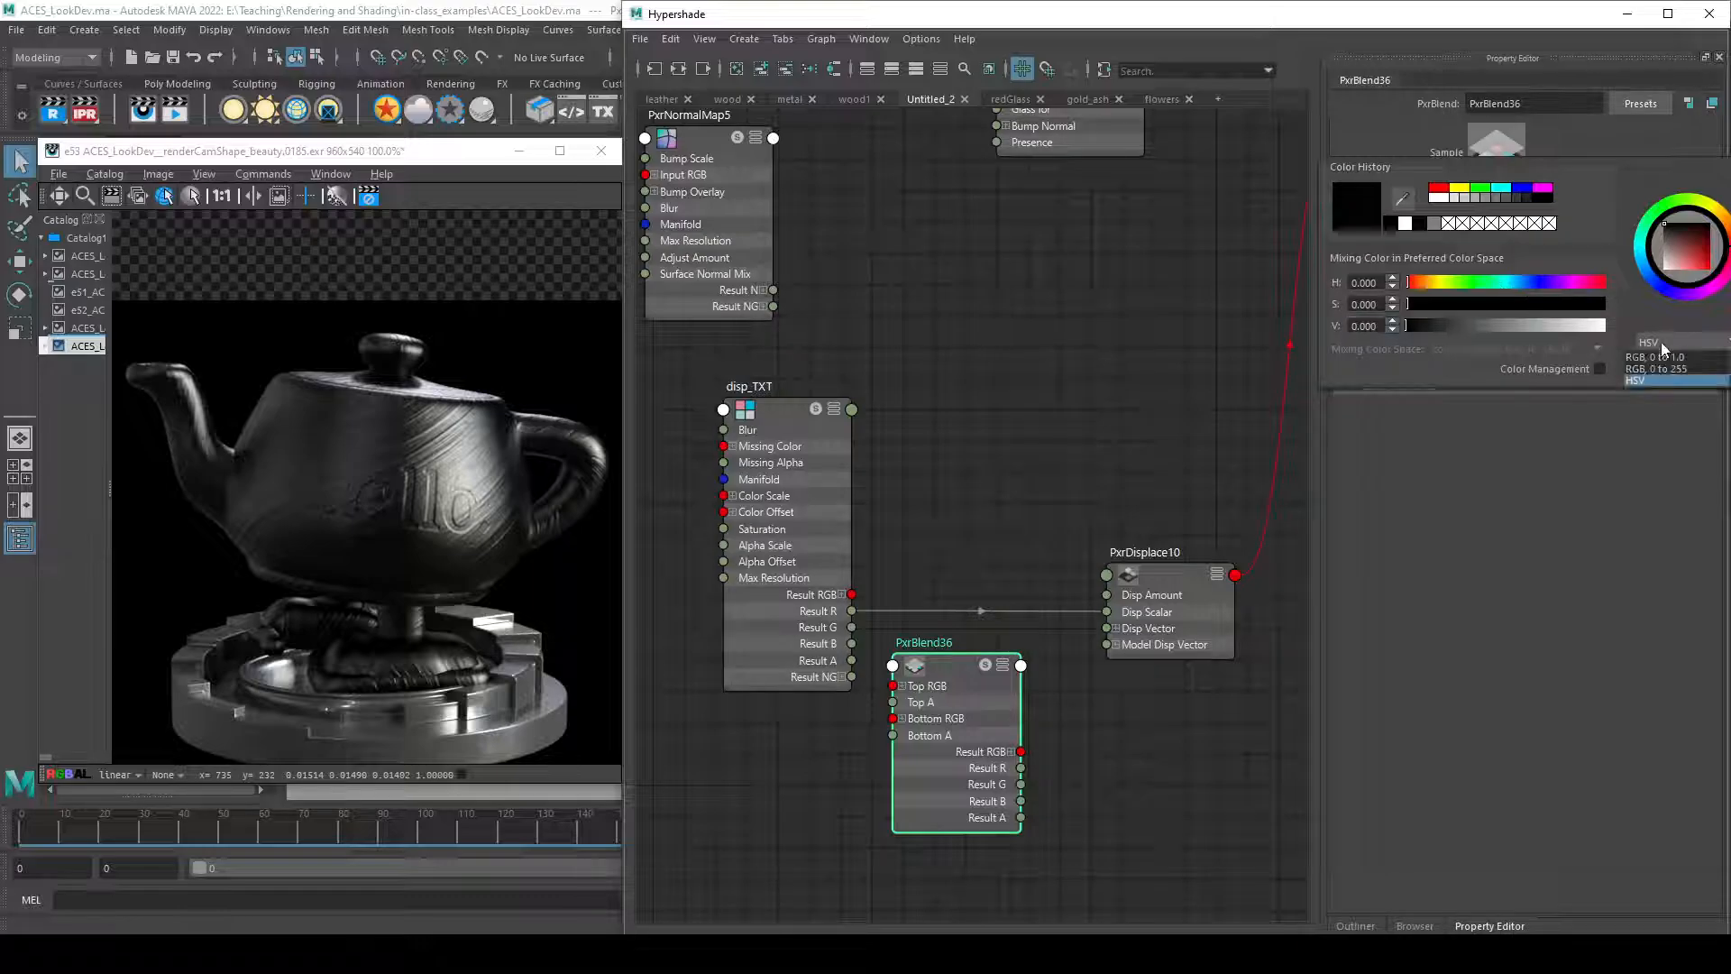
left_click(1661, 363)
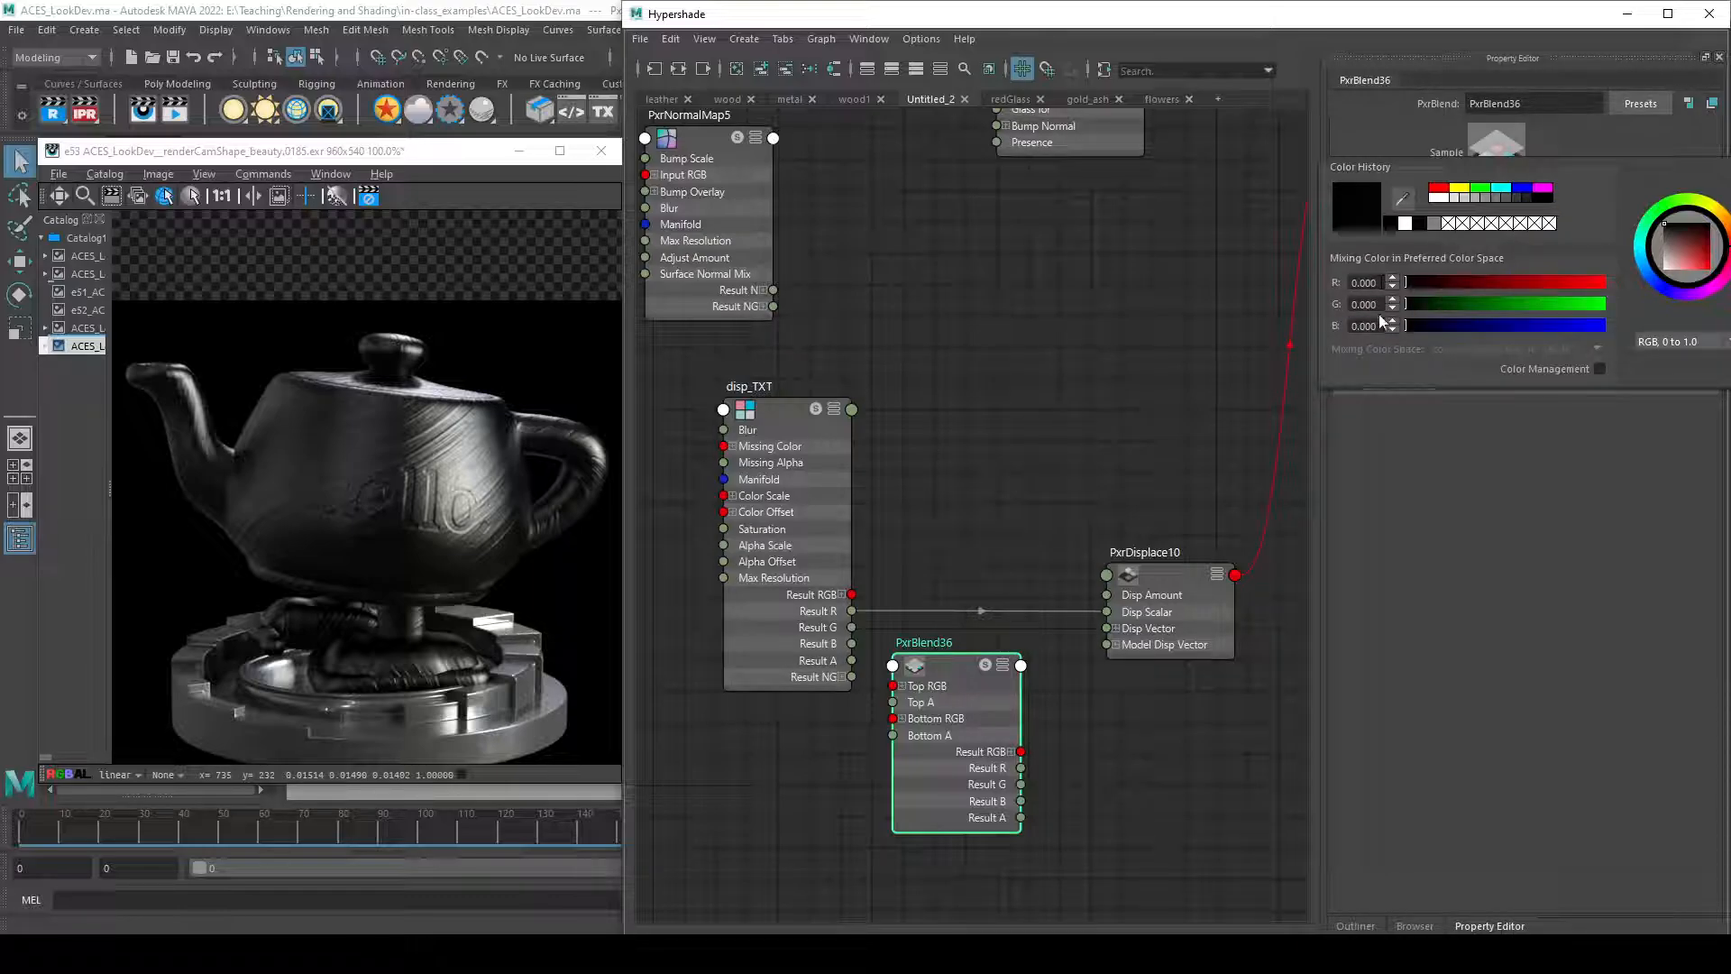
left_click(1111, 751)
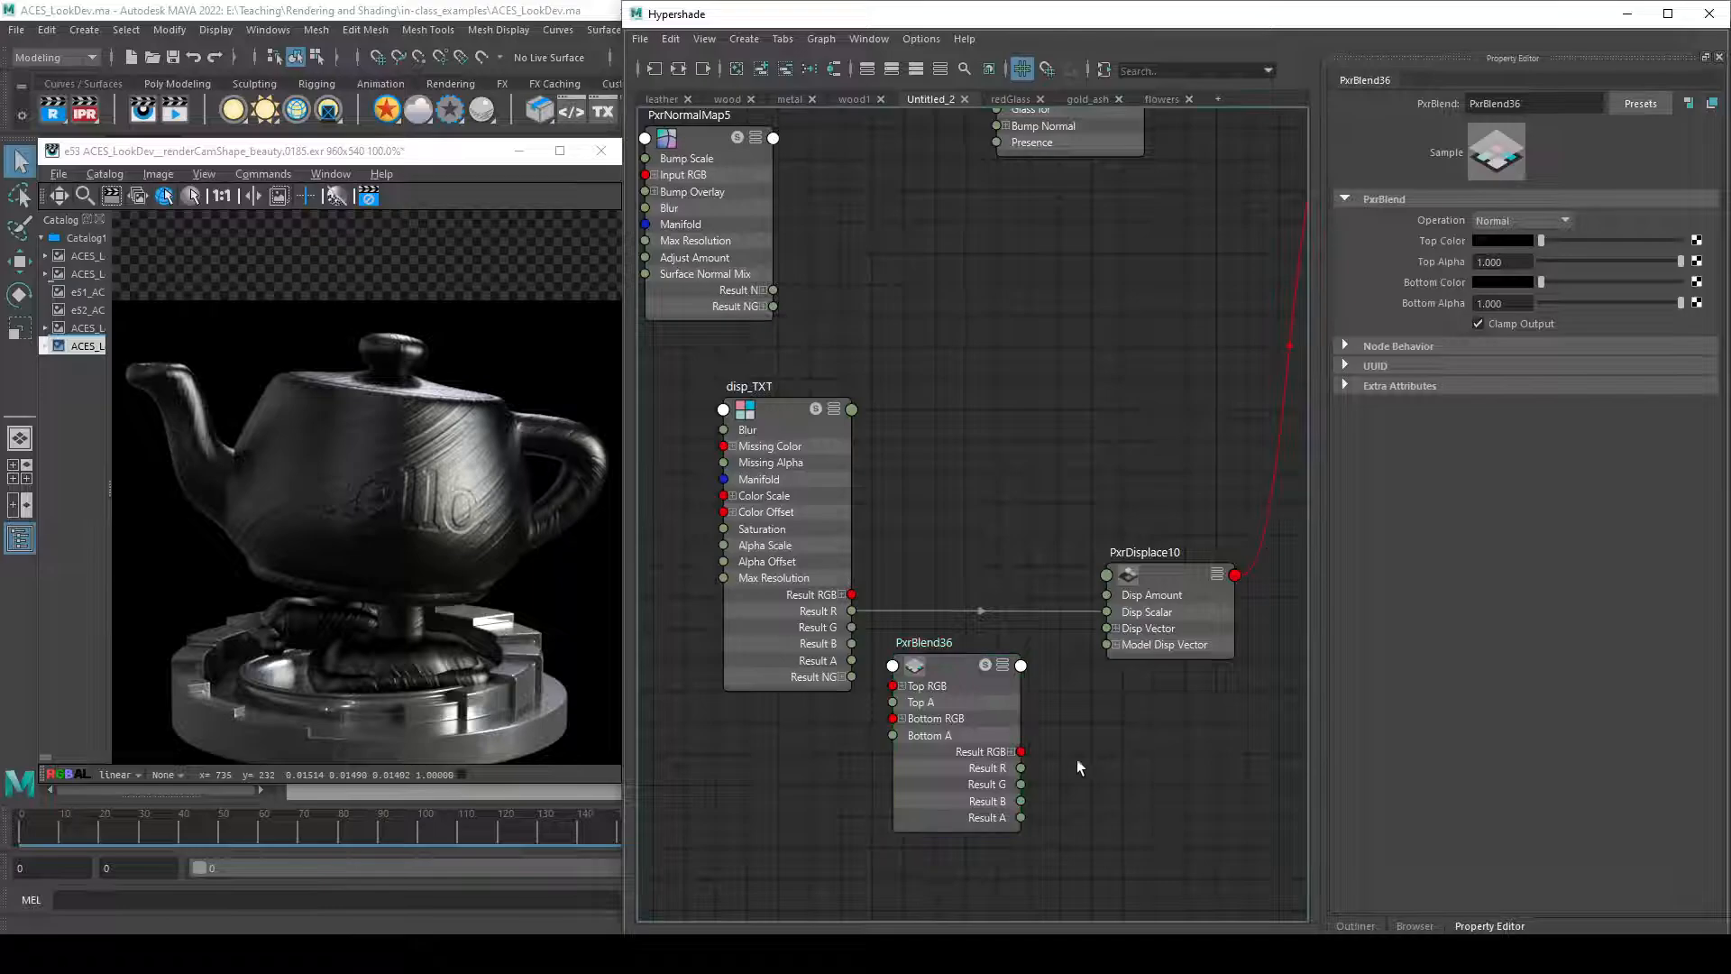
left_click_drag(1022, 768, 1106, 612)
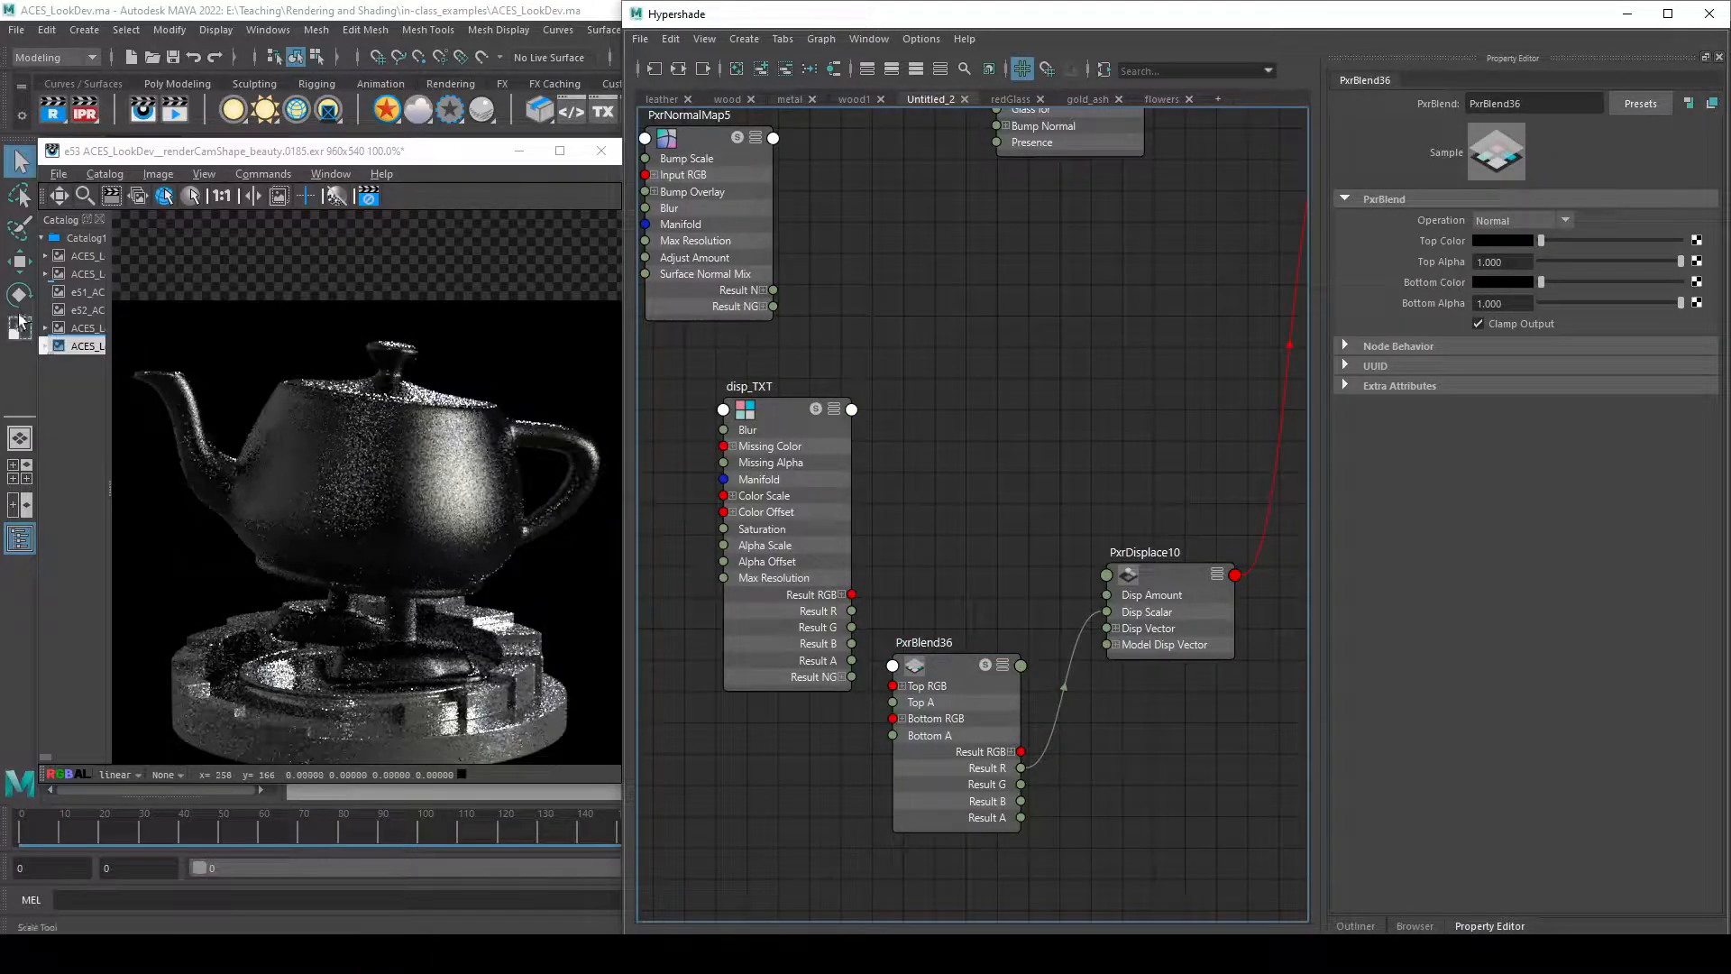
- Compare the live render with the stored renders in the catalog, moving the e44 render above e52 for easier switching
left_click(78, 311)
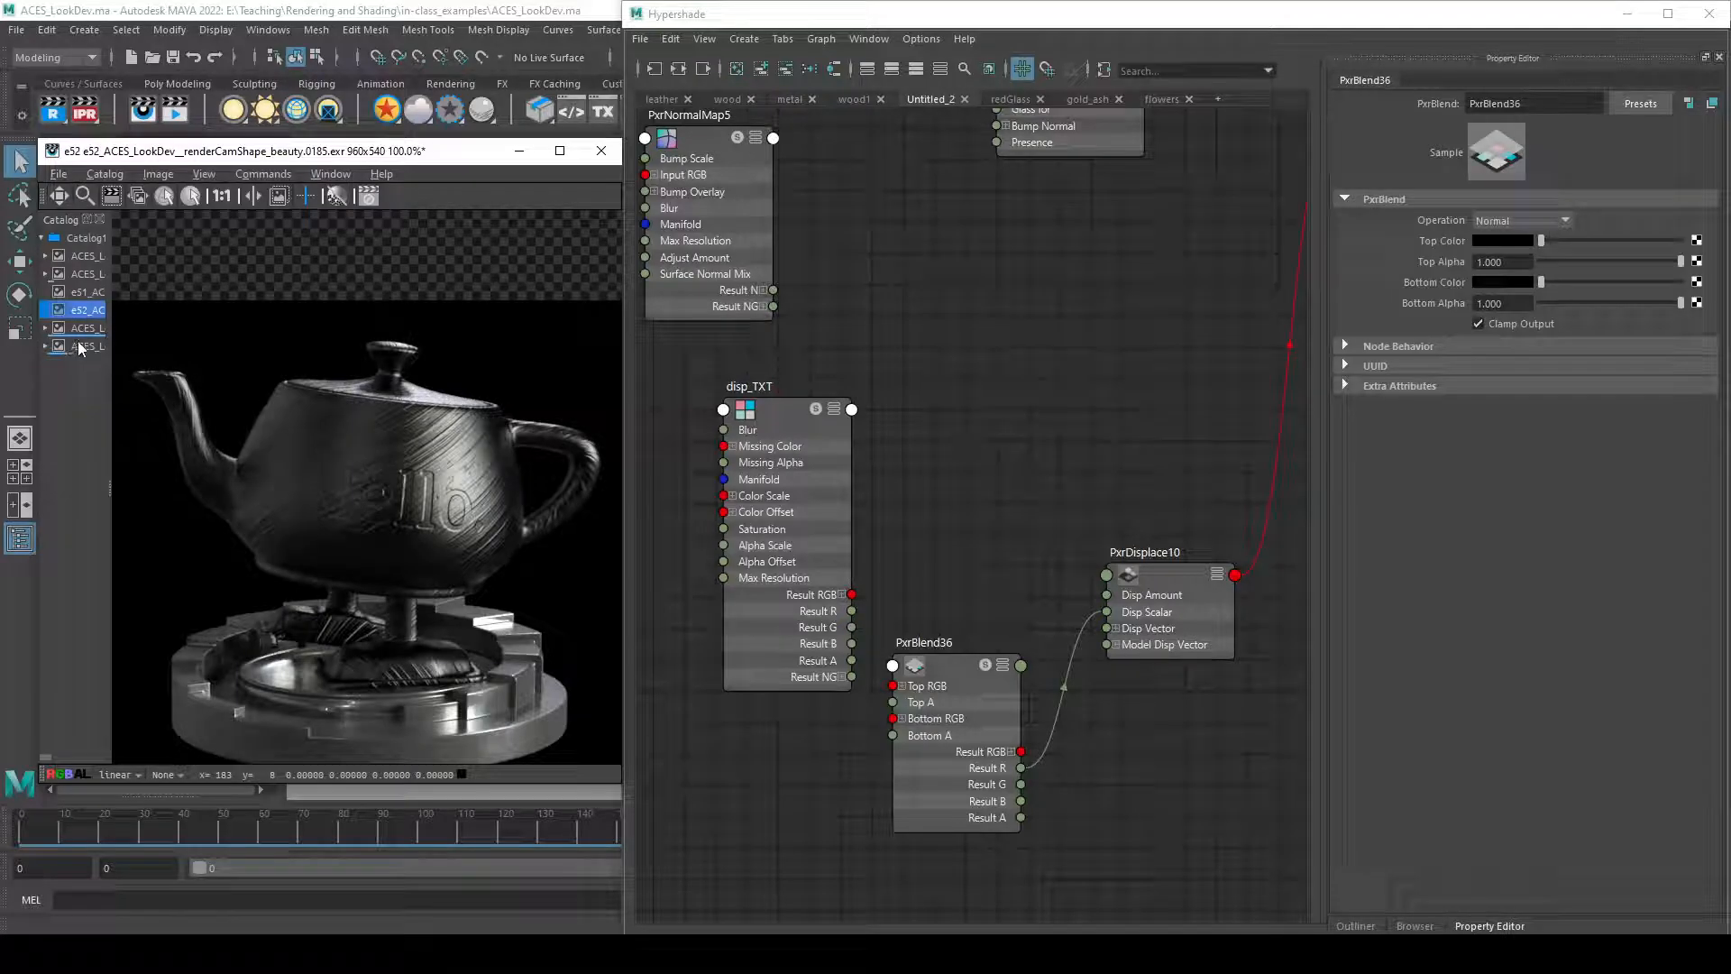
left_click(86, 348)
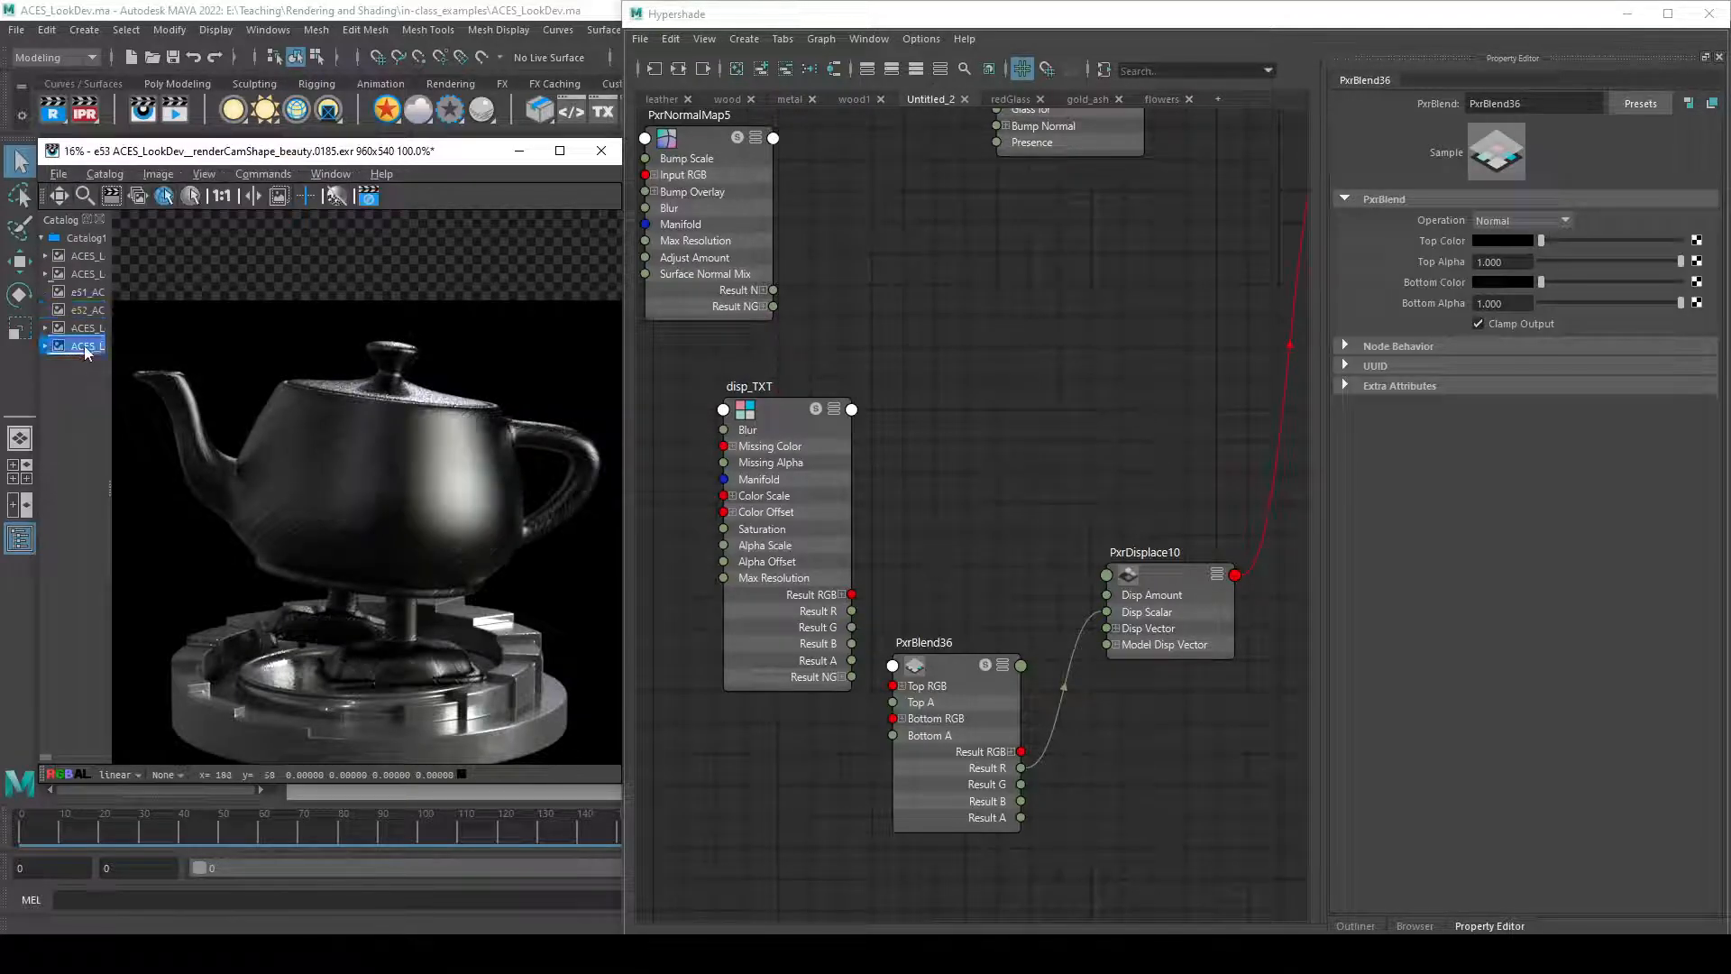
left_click(84, 328)
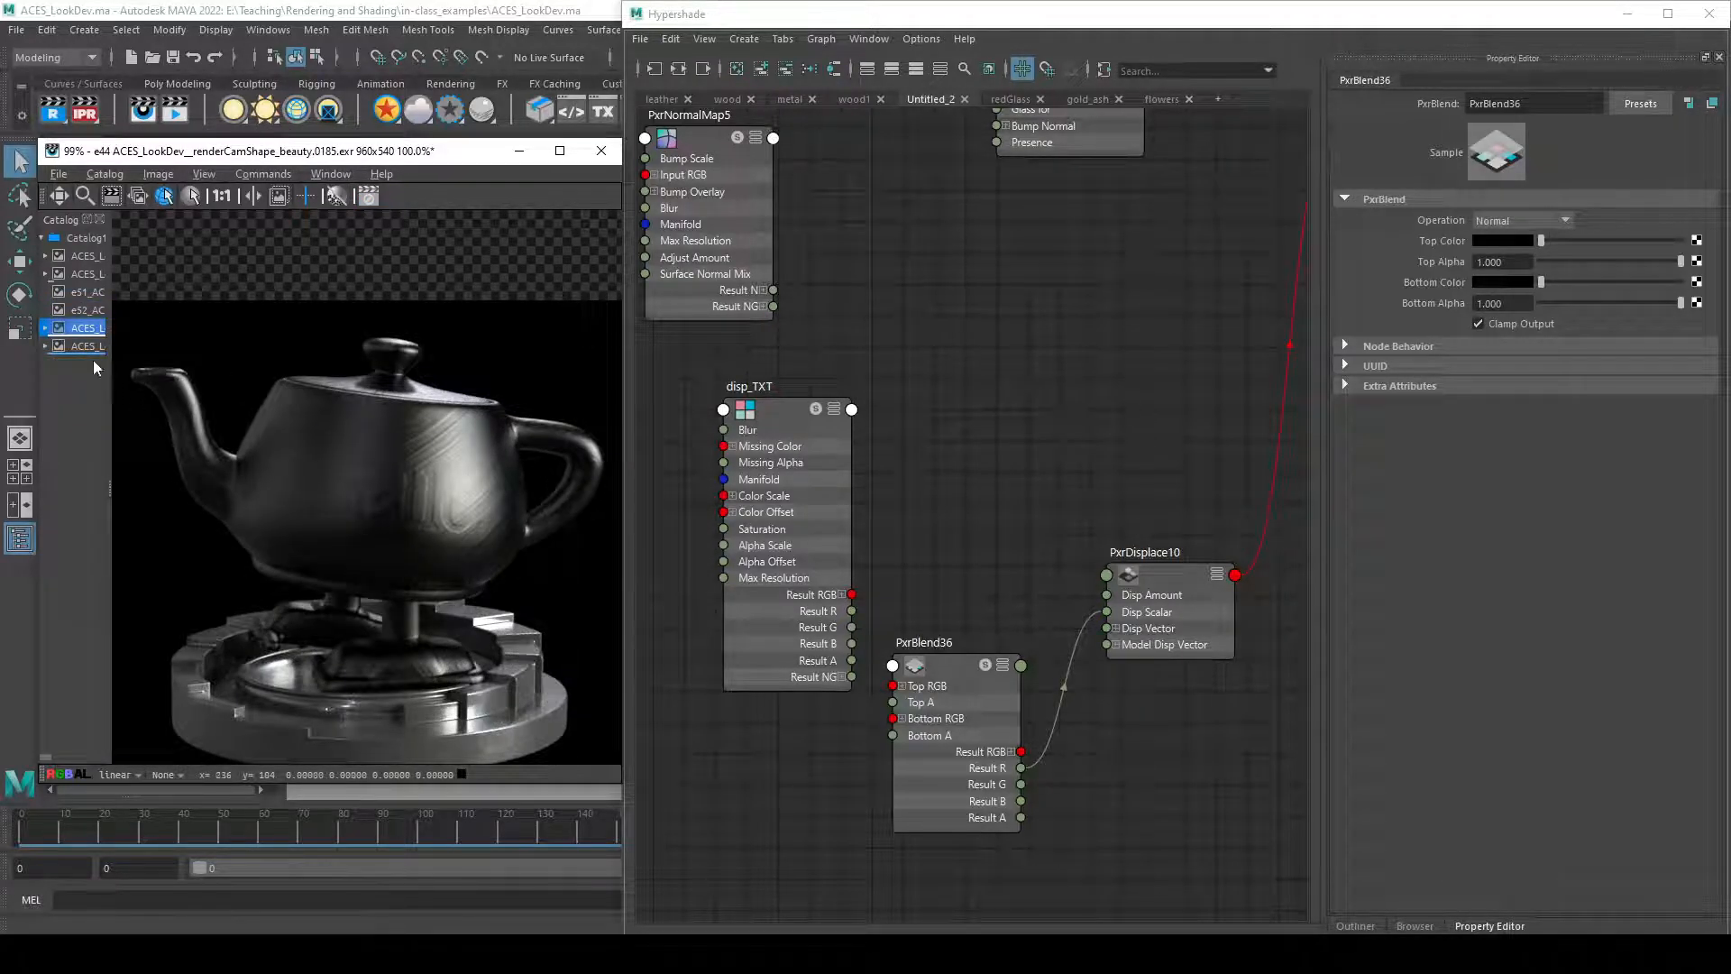
left_click(88, 346)
left_click_drag(86, 330, 85, 301)
left_click(83, 331)
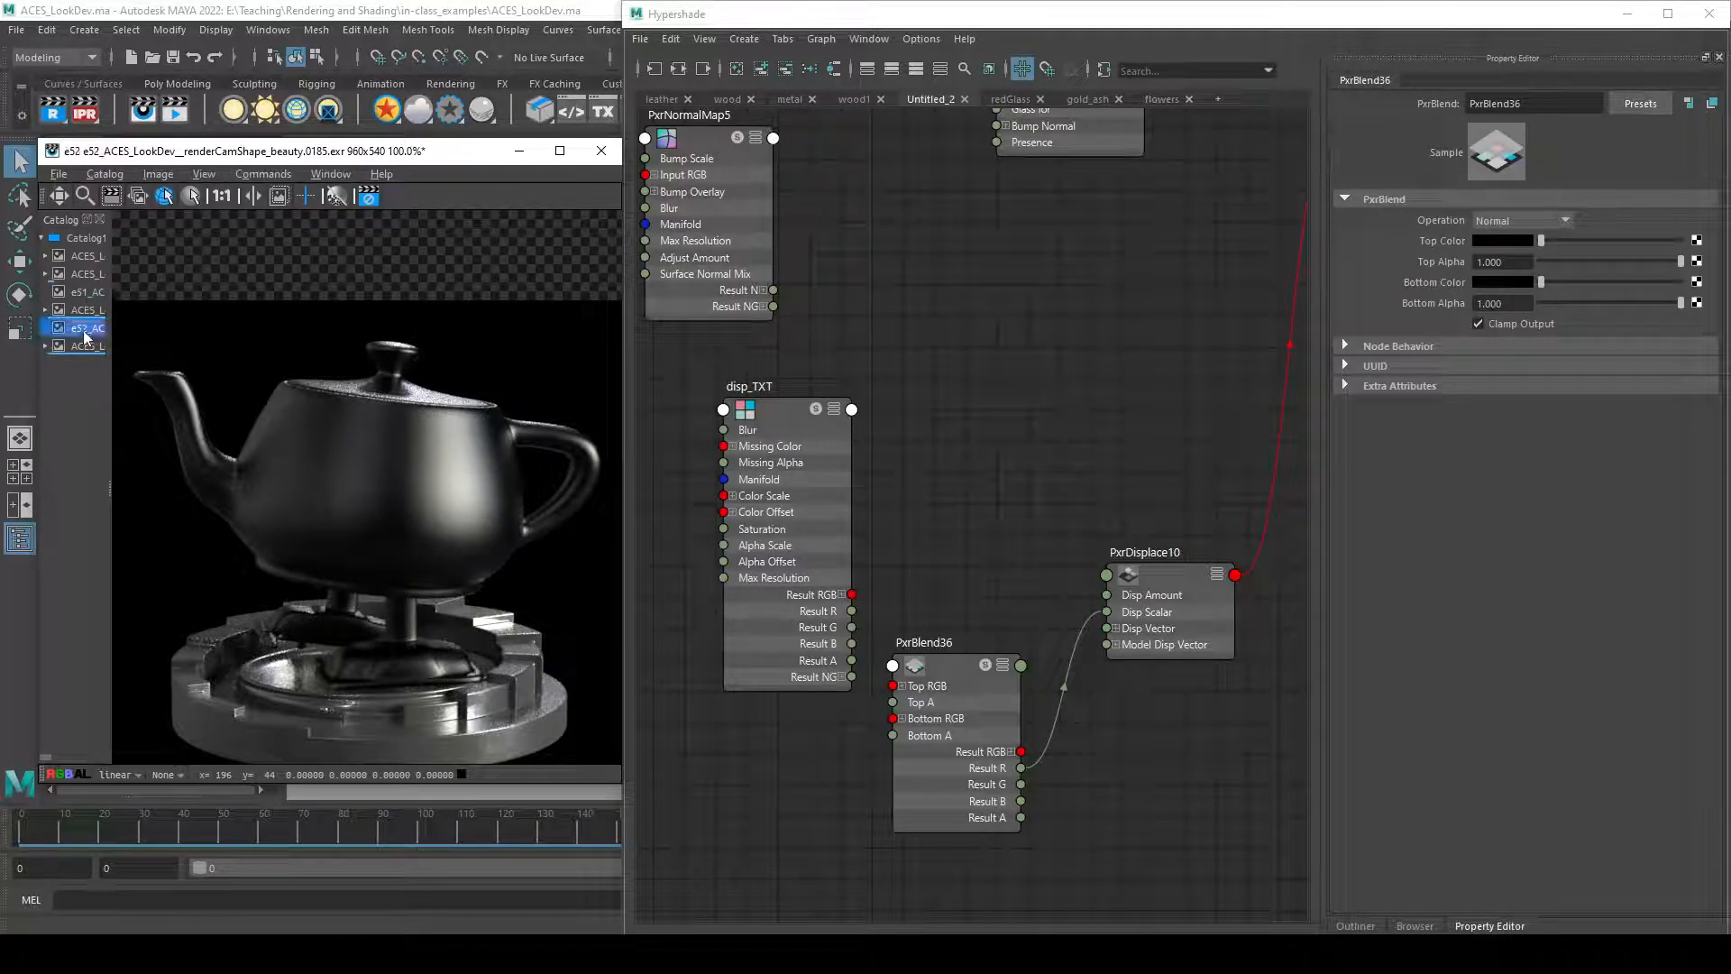
left_click(83, 345)
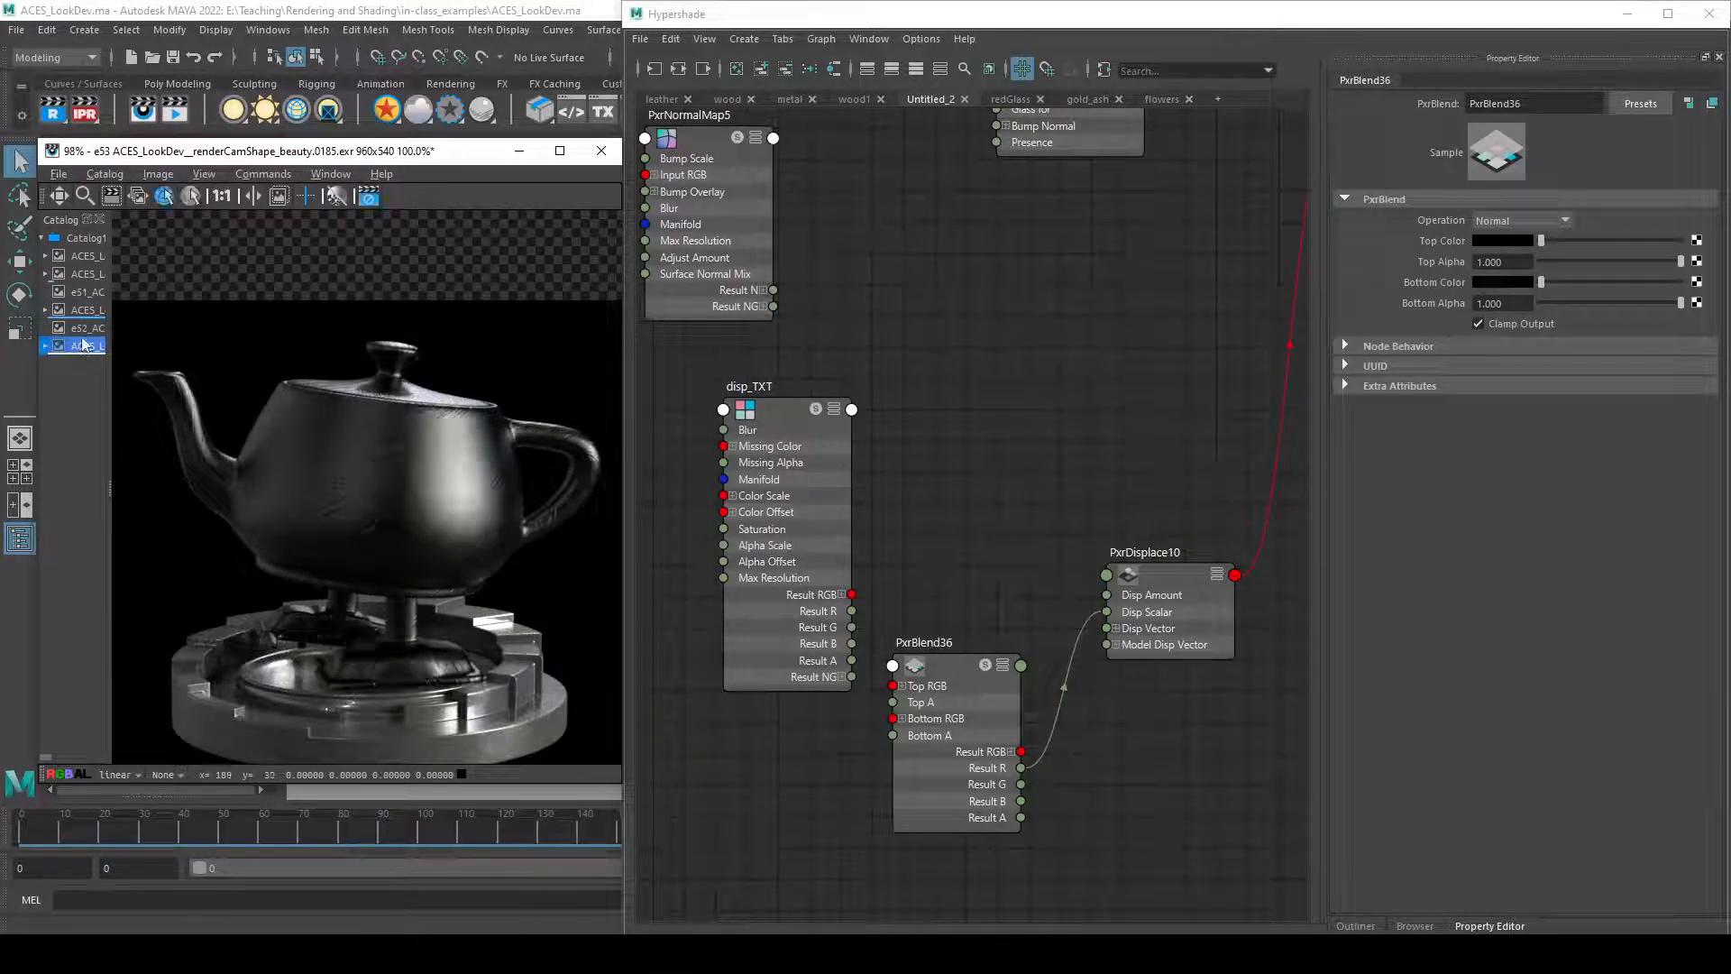
left_click(86, 328)
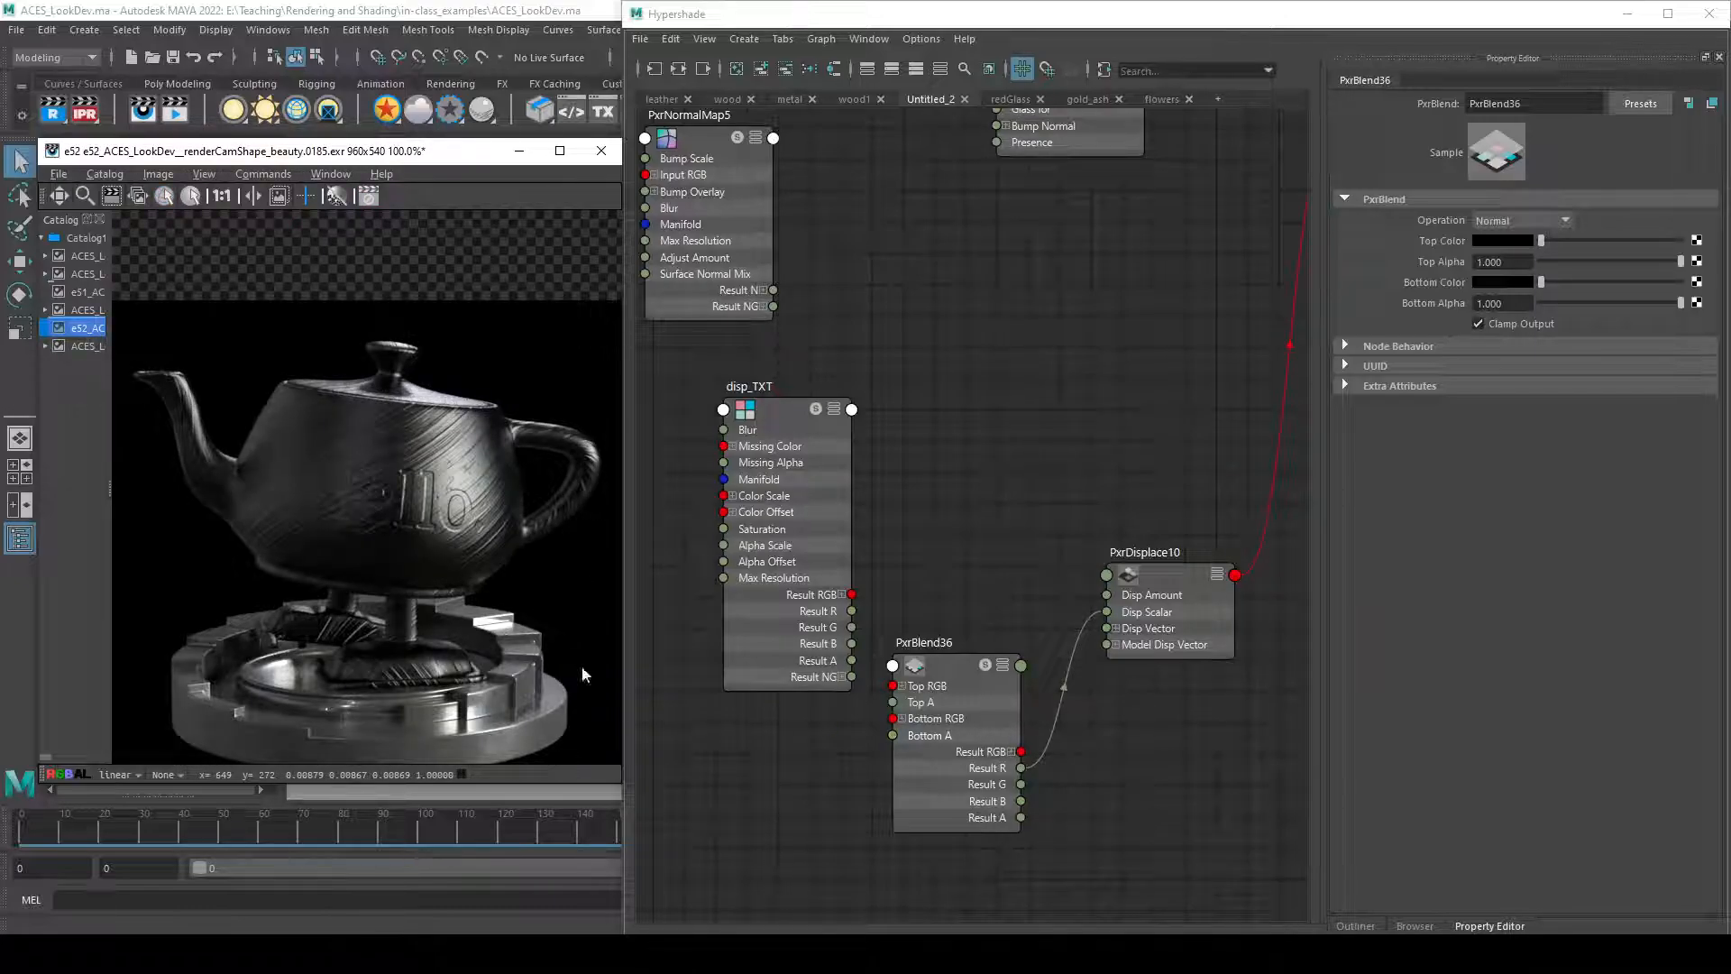
left_click(100, 348)
- Try a mid-gray top color on the PxrBlend node and check its effect in the live render
left_click(966, 764)
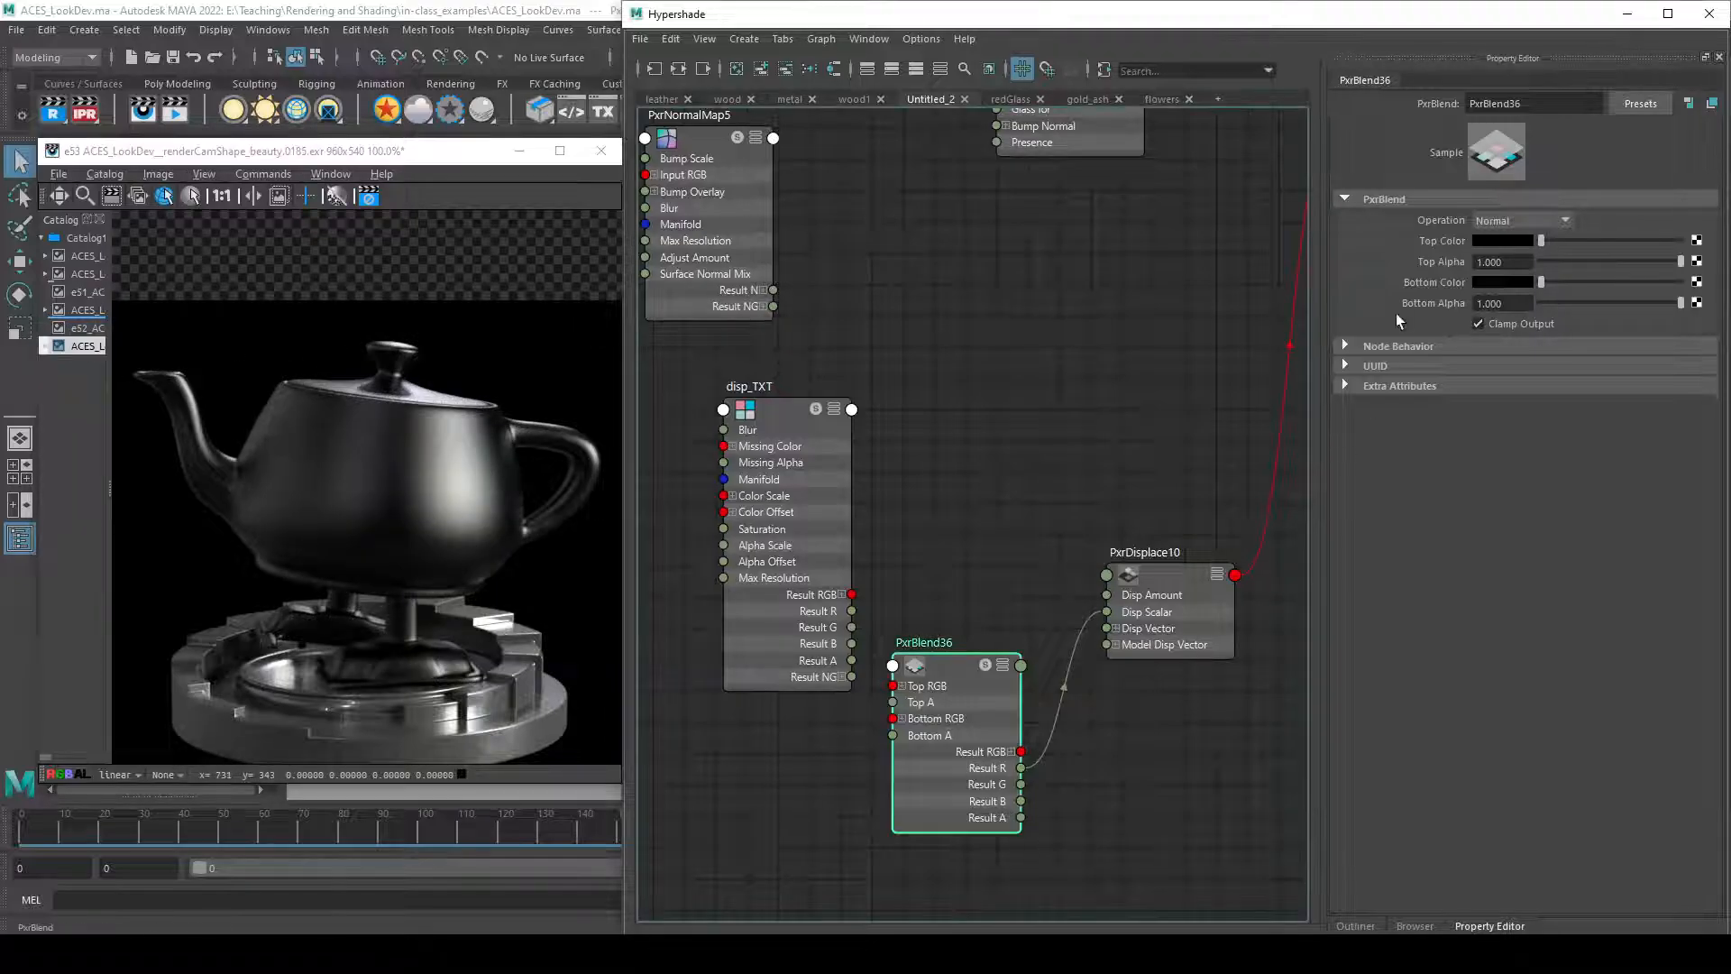
left_click_drag(1542, 241, 1590, 244)
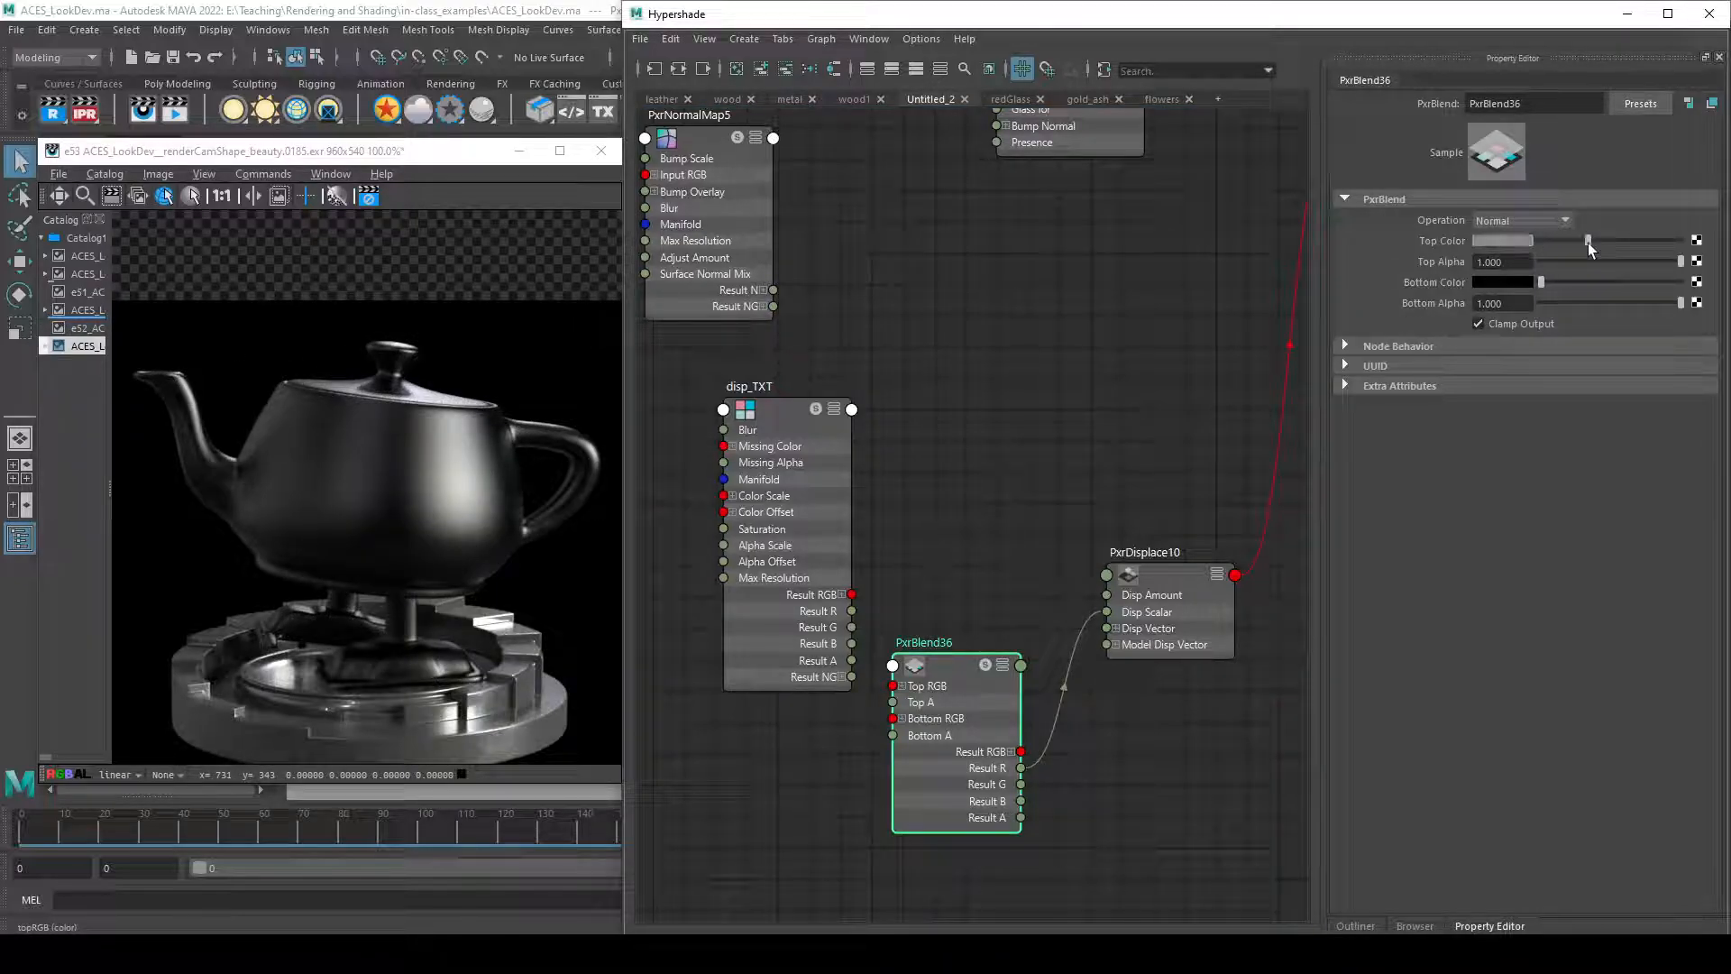
left_click(70, 325)
left_click(69, 313)
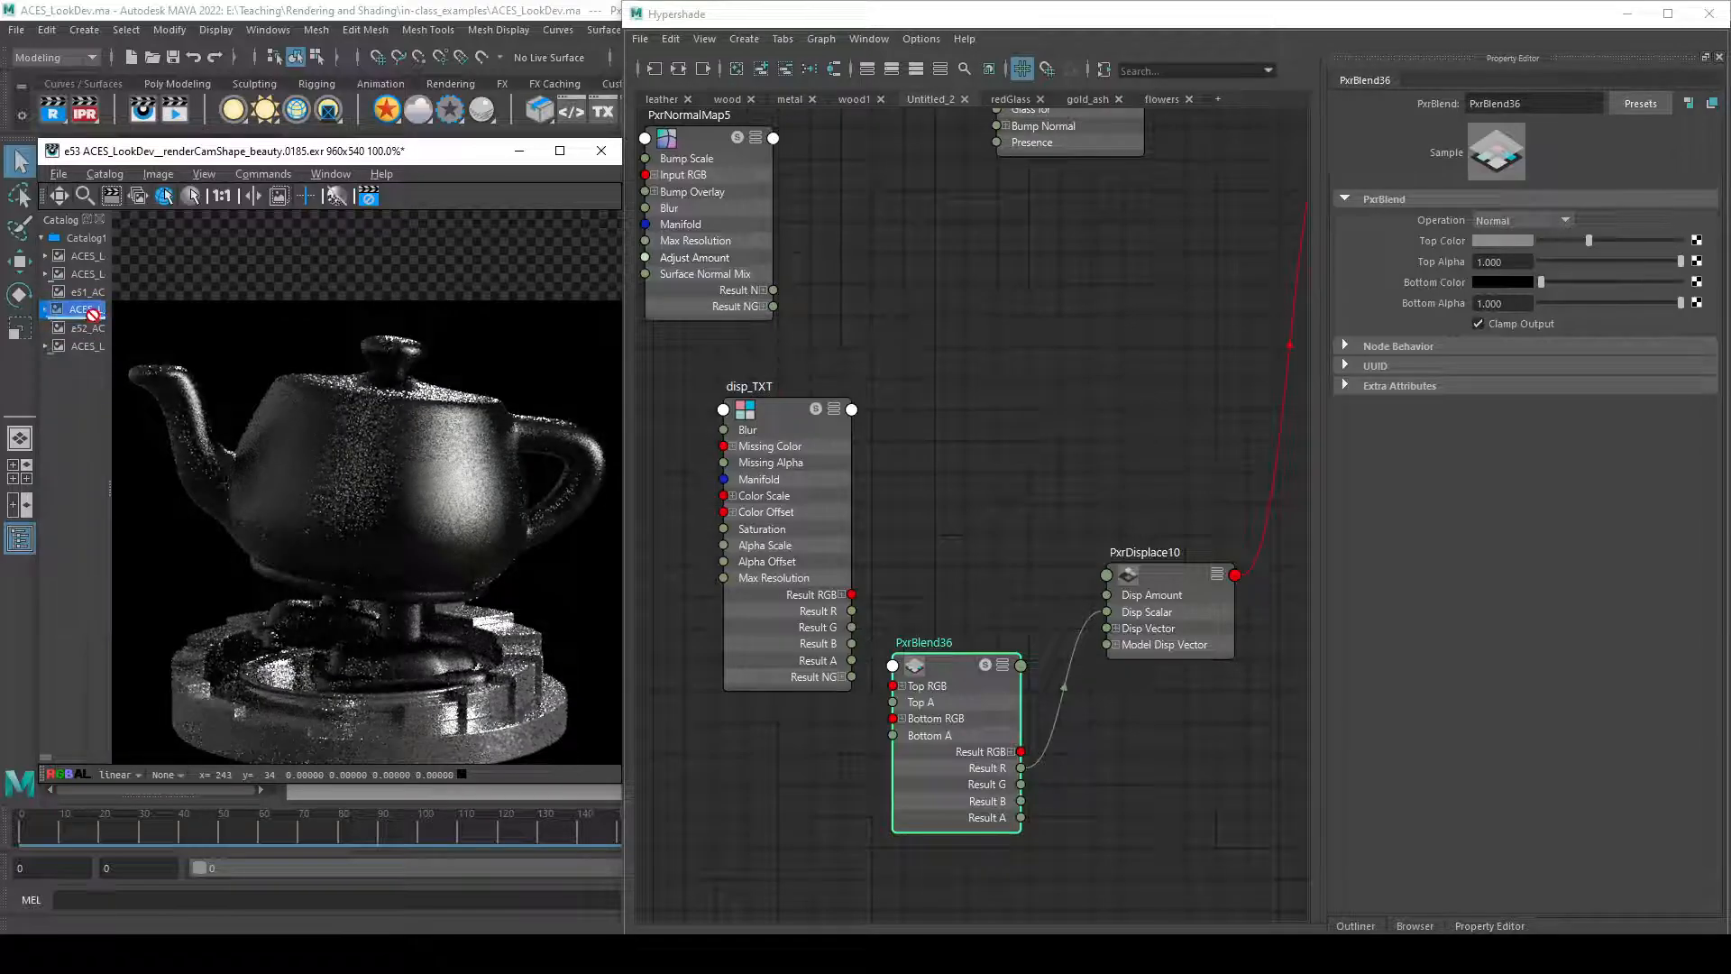
left_click(73, 347)
- Try a lighter top color of 0.641 per RGB channel on the PxrBlend node, and return it to black
left_click_drag(1588, 242, 1628, 240)
left_click(1506, 240)
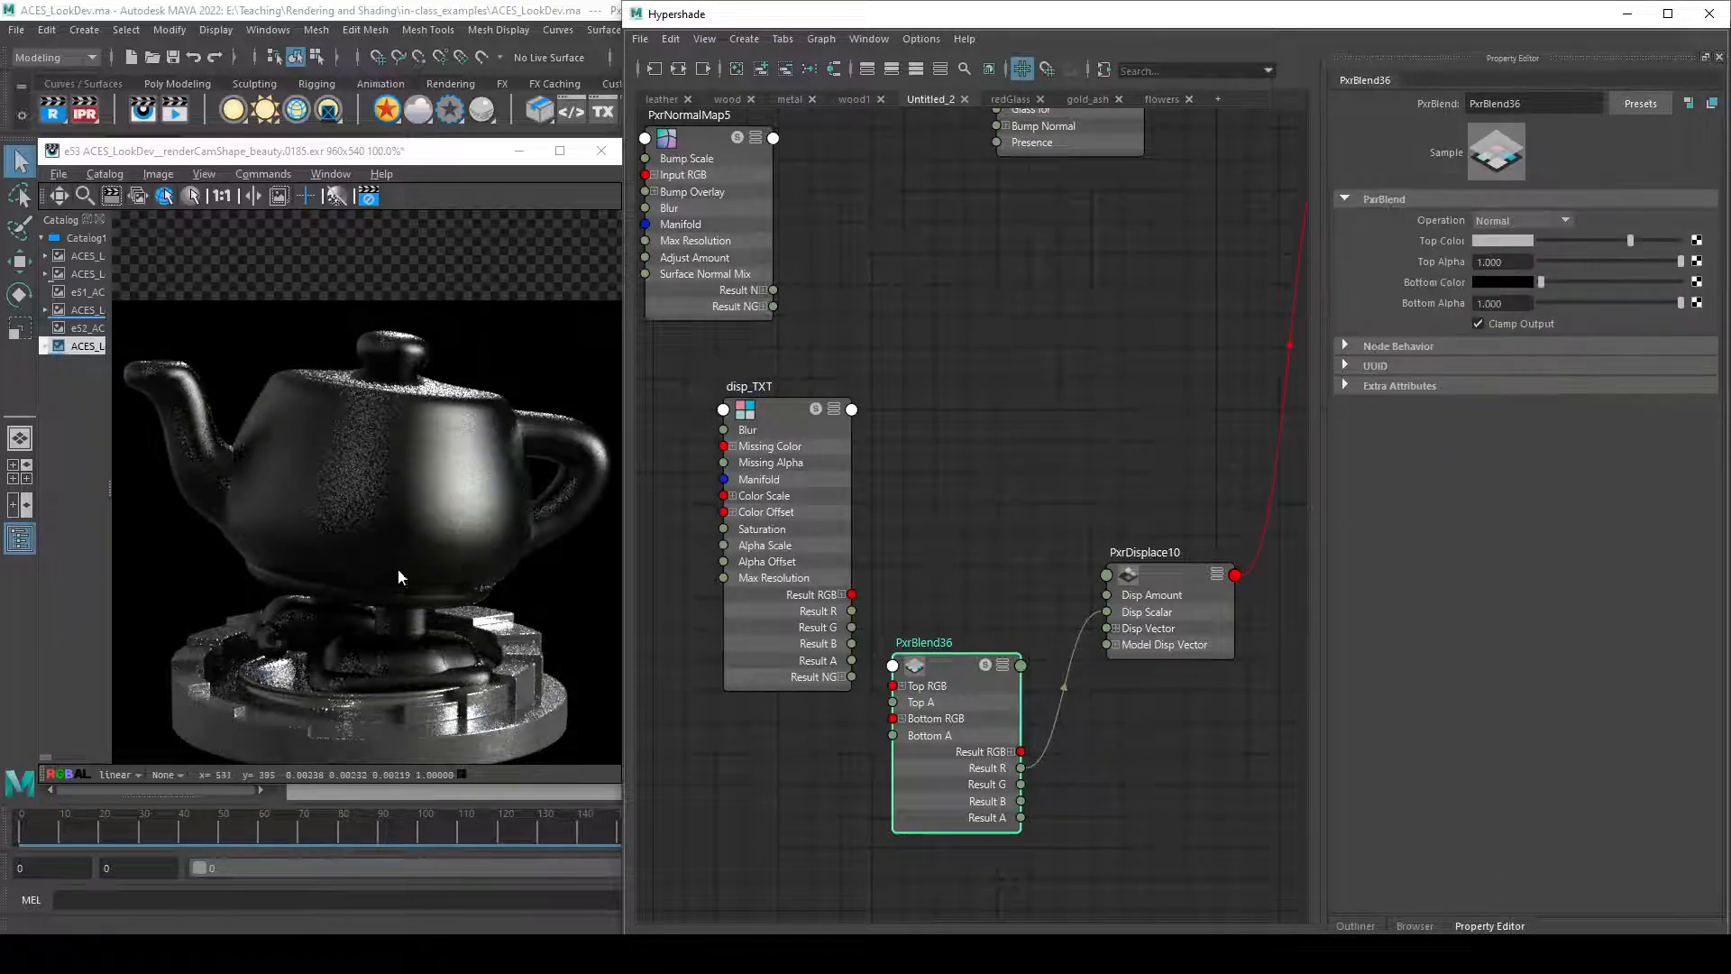
left_click(1516, 239)
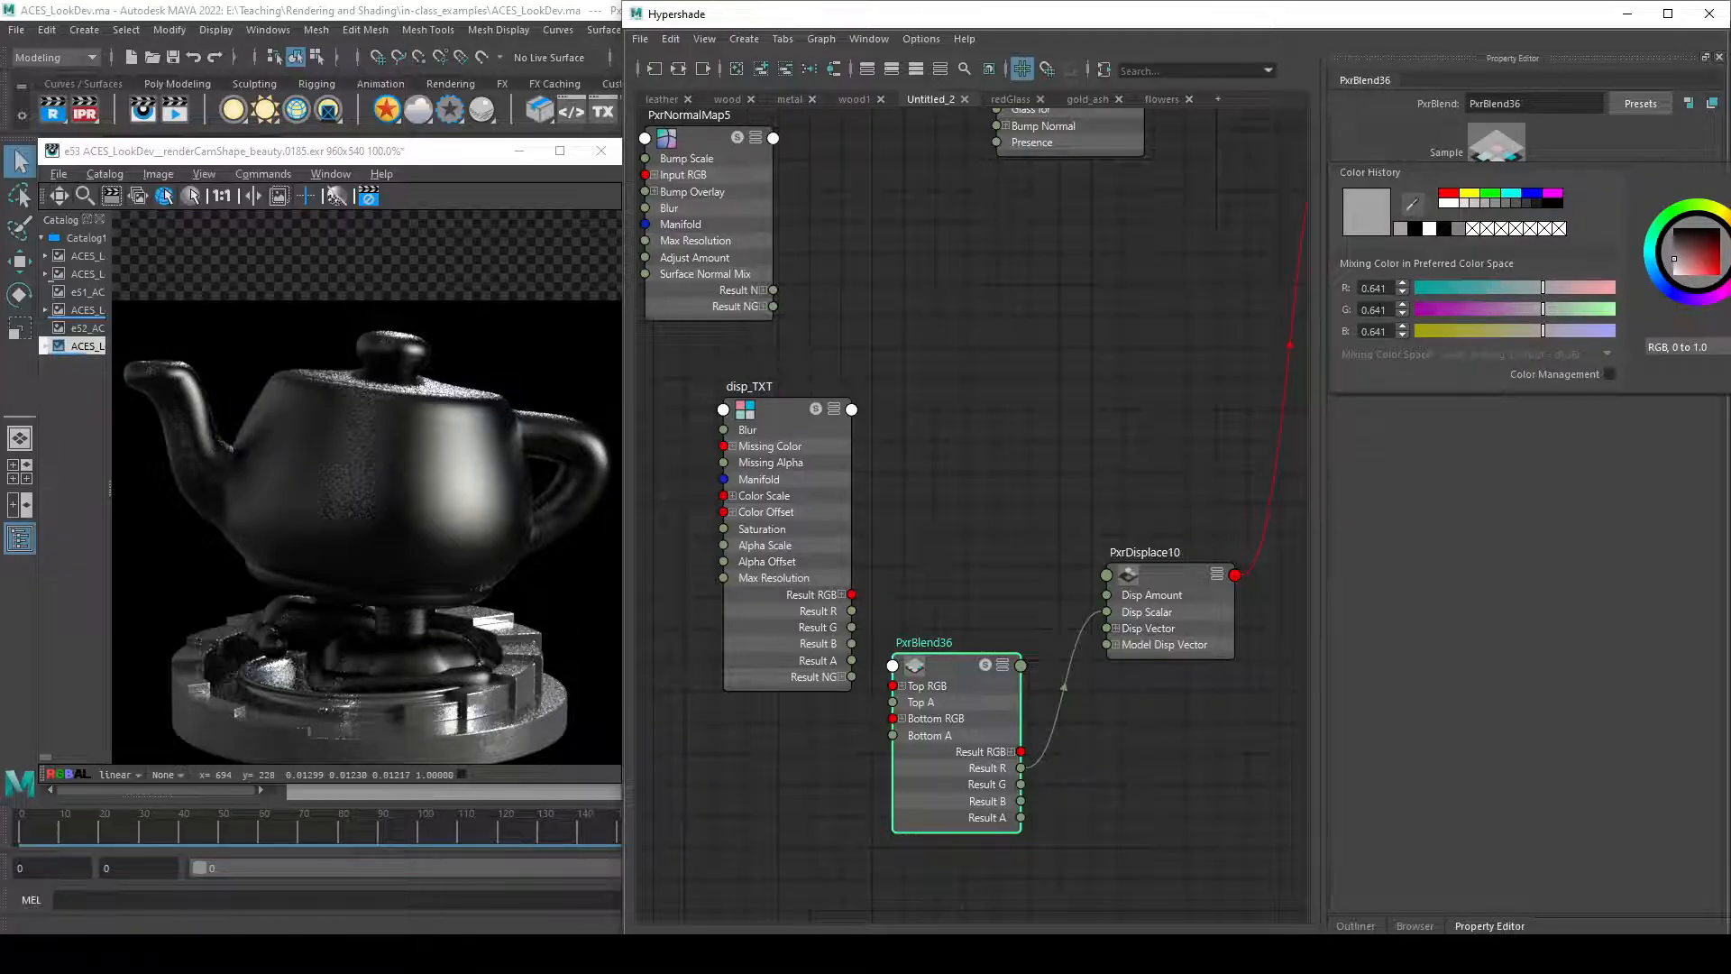
left_click_drag(1576, 245, 1377, 227)
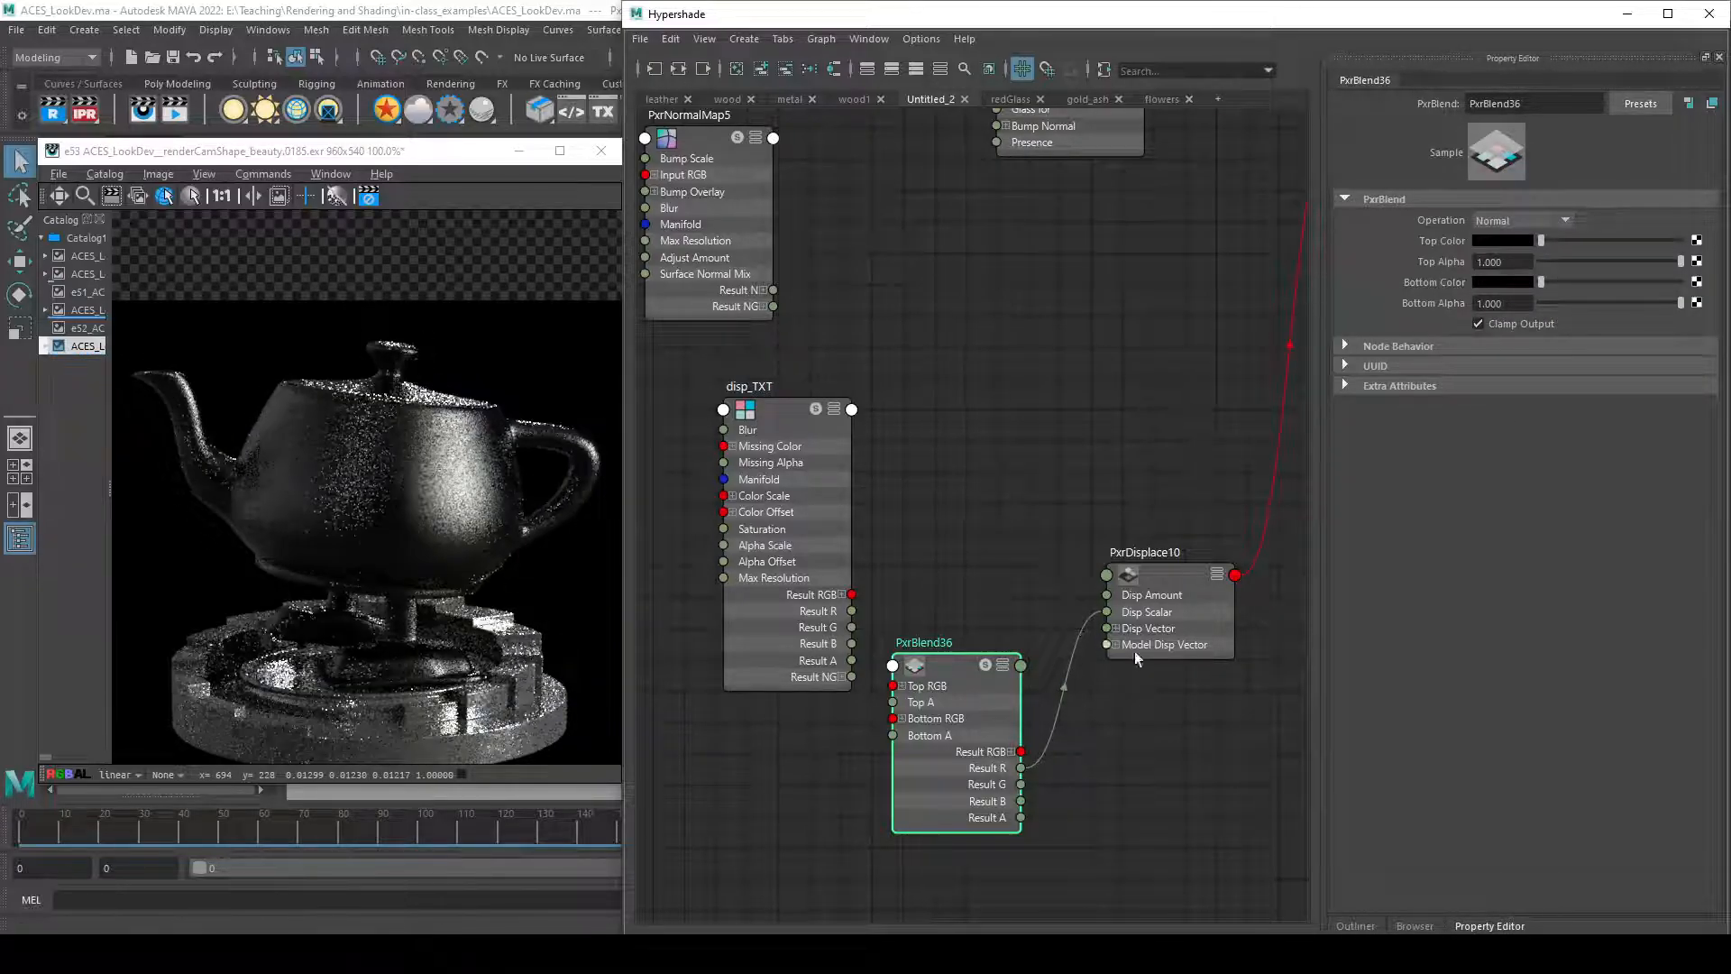
- Spread the nodes apart to make room between the PxrBlend node and PxrDisplace10
left_click(1187, 630)
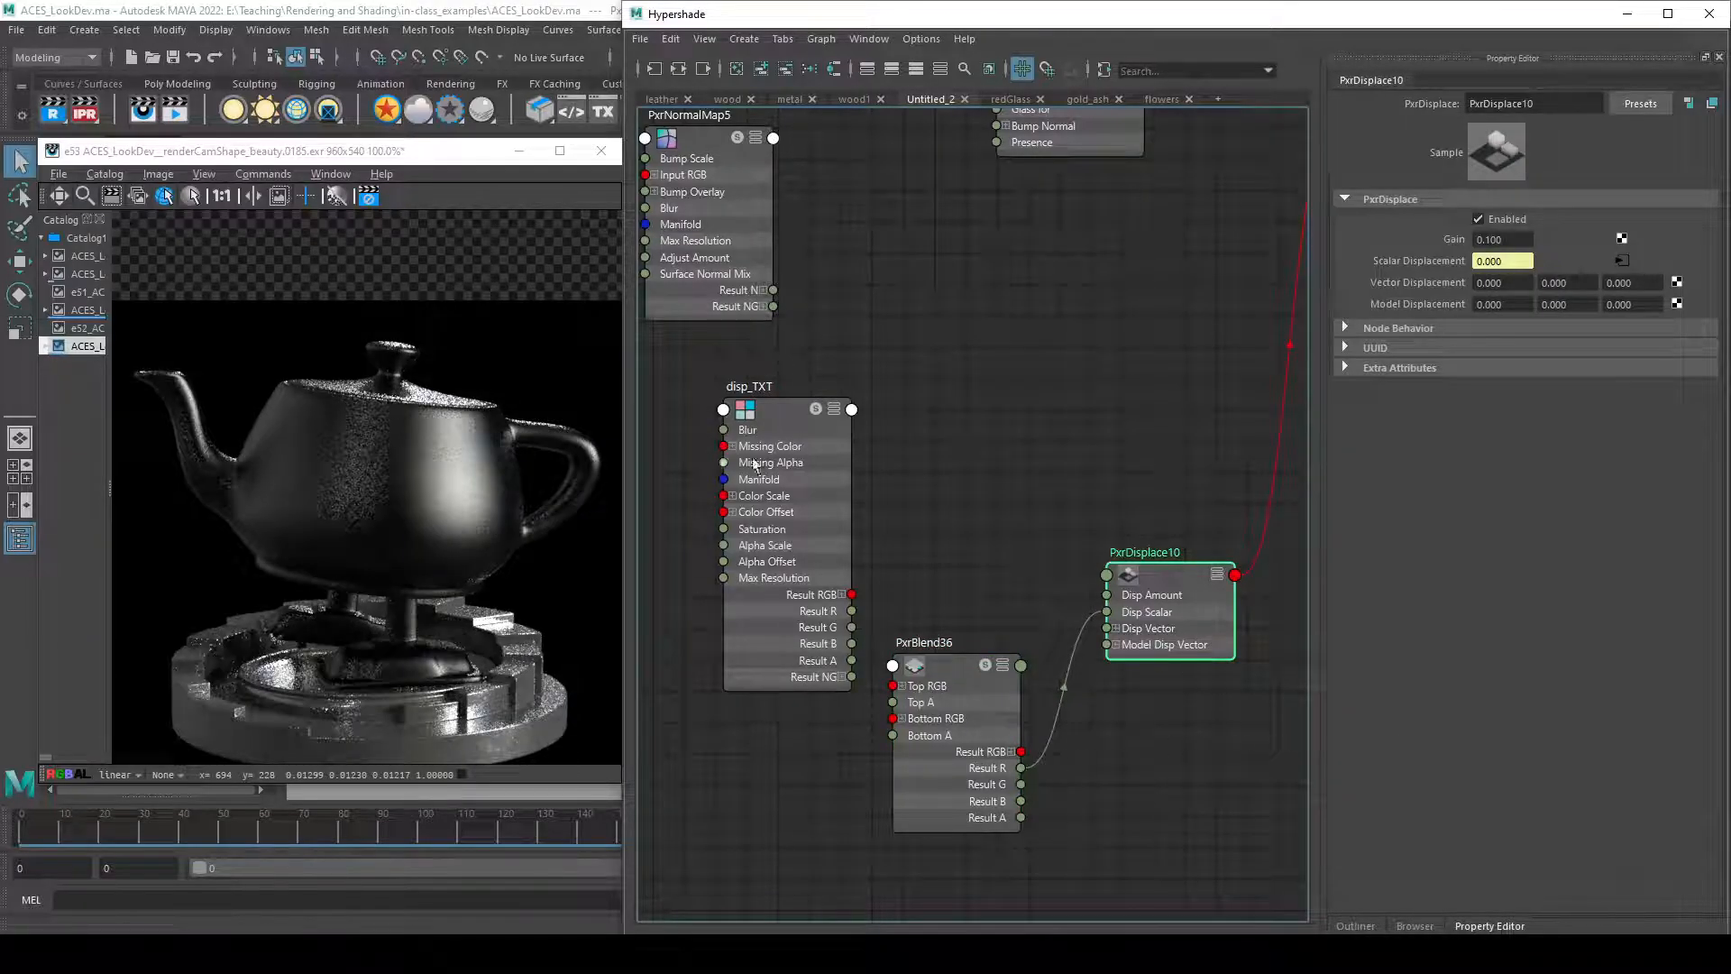
left_click_drag(792, 520, 745, 490)
left_click(1154, 637)
mouse_move(1118, 728)
middle_mouse_down("alt")
mouse_move(1093, 742)
mouse_move(1133, 758)
middle_mouse_up("alt")
left_click_drag(871, 766, 825, 623)
left_click_drag(1091, 635, 1211, 625)
mouse_move(857, 626)
left_mouse_down()
mouse_move(857, 597)
mouse_move(834, 602)
left_mouse_up()
- Add a PxrDispTransform node and place it above the connection between the PxrBlend and PxrDisplace nodes
left_click(940, 705)
key("Tab")
type("px")
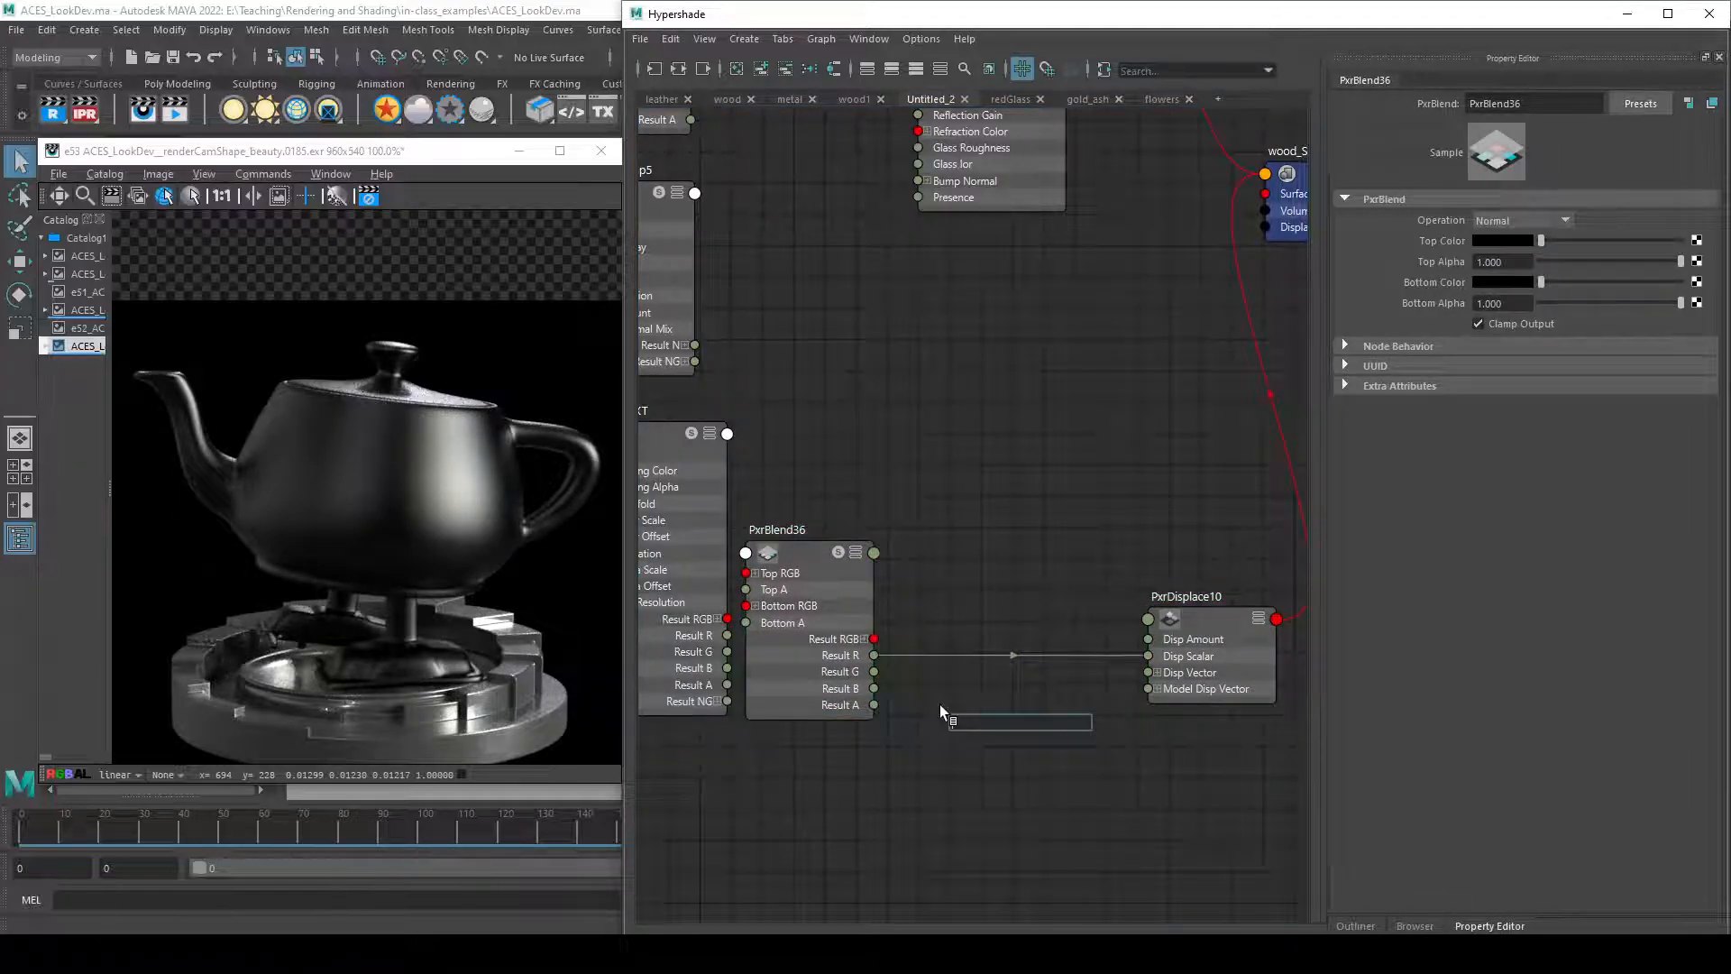
type("rdisptr")
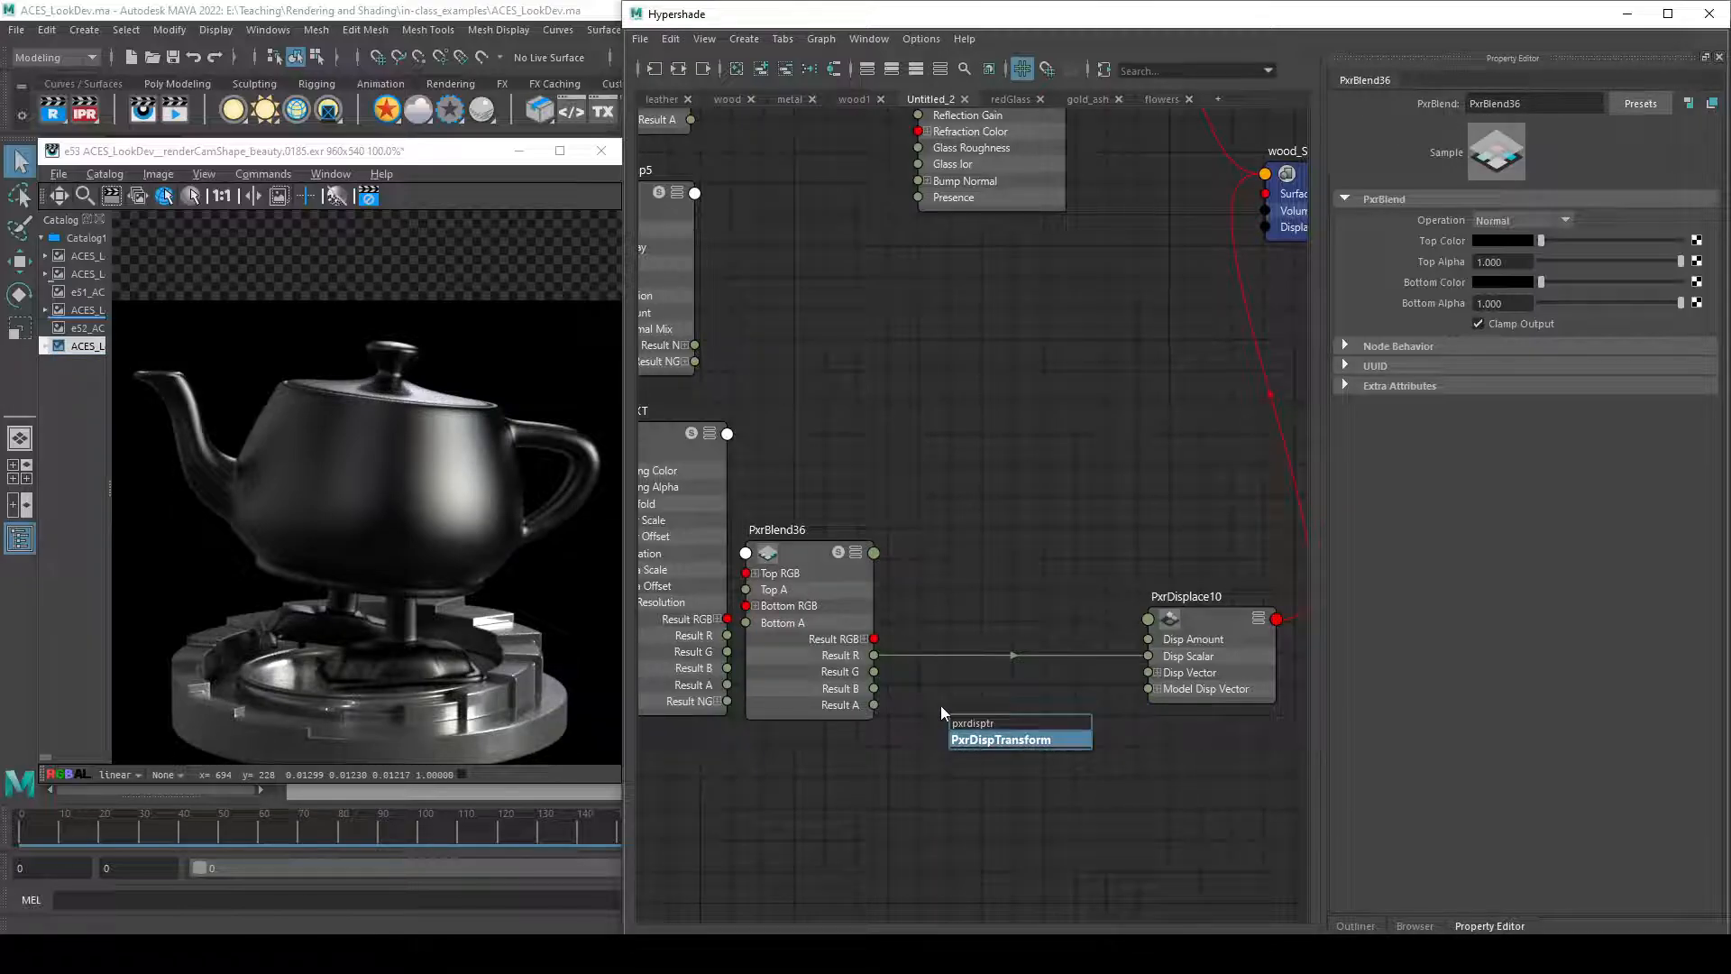
key("Return")
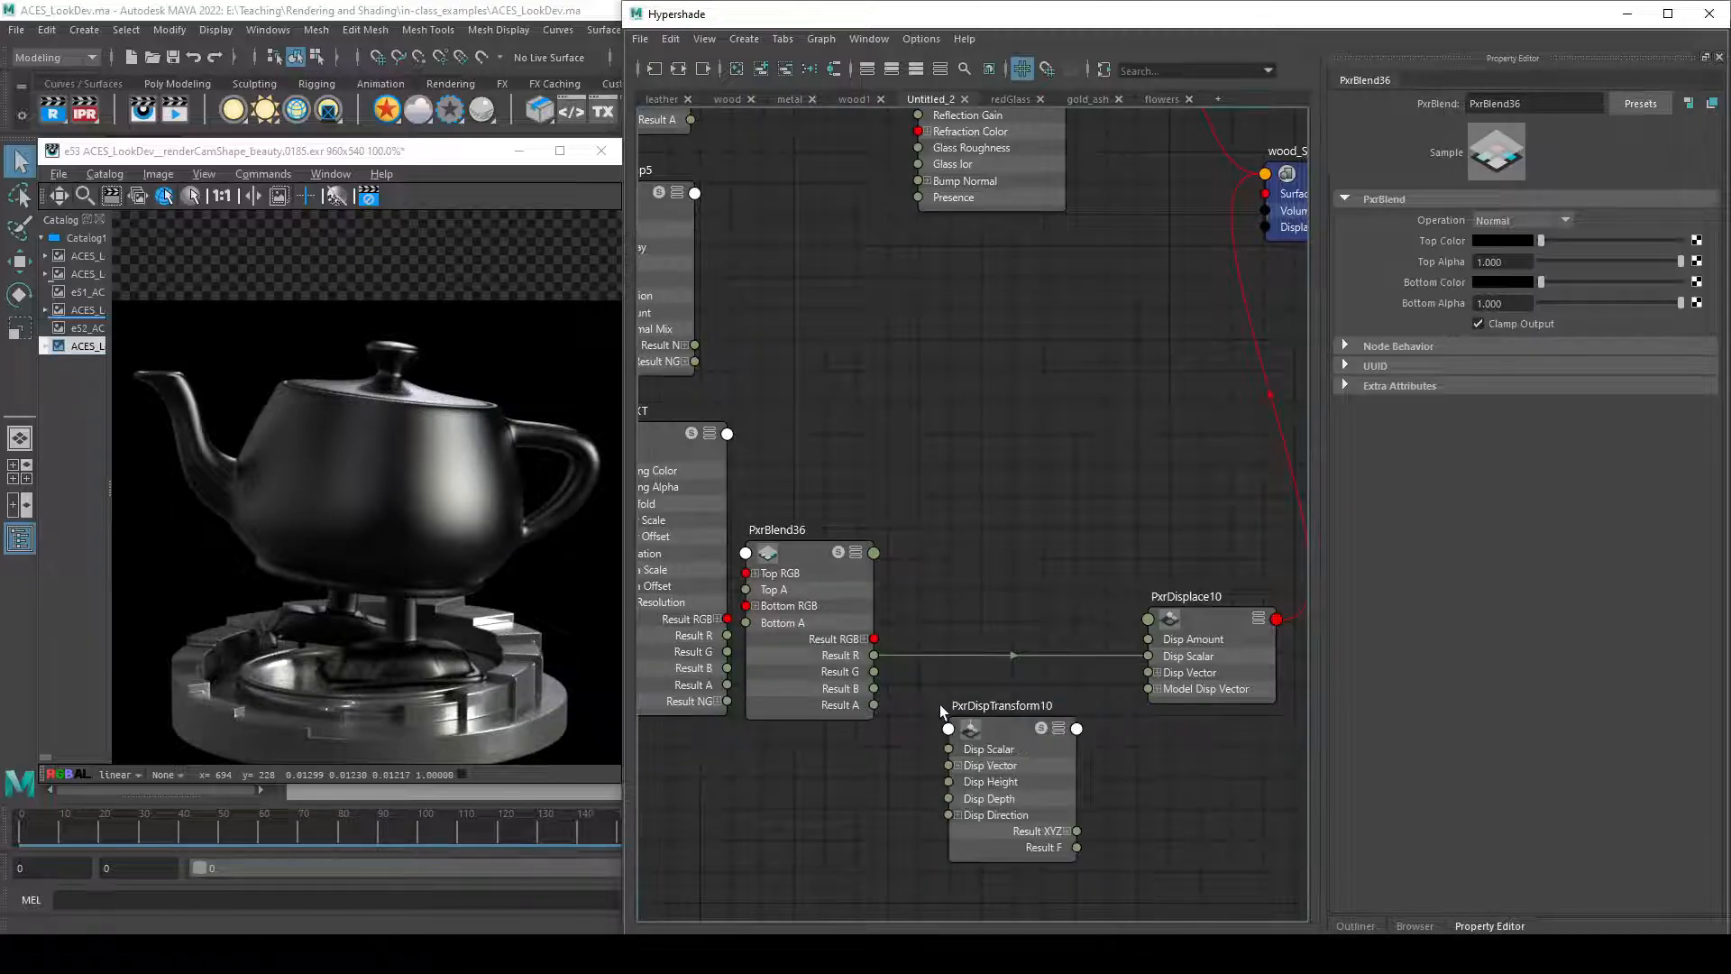
left_click_drag(1009, 761, 1022, 523)
- Connect the blend's Result R to the PxrDispTransform's Disp Scalar, and its Result F to PxrDisplace10's Disp Scalar
left_click_drag(876, 656, 962, 512)
scroll(1022, 580, "up", 5)
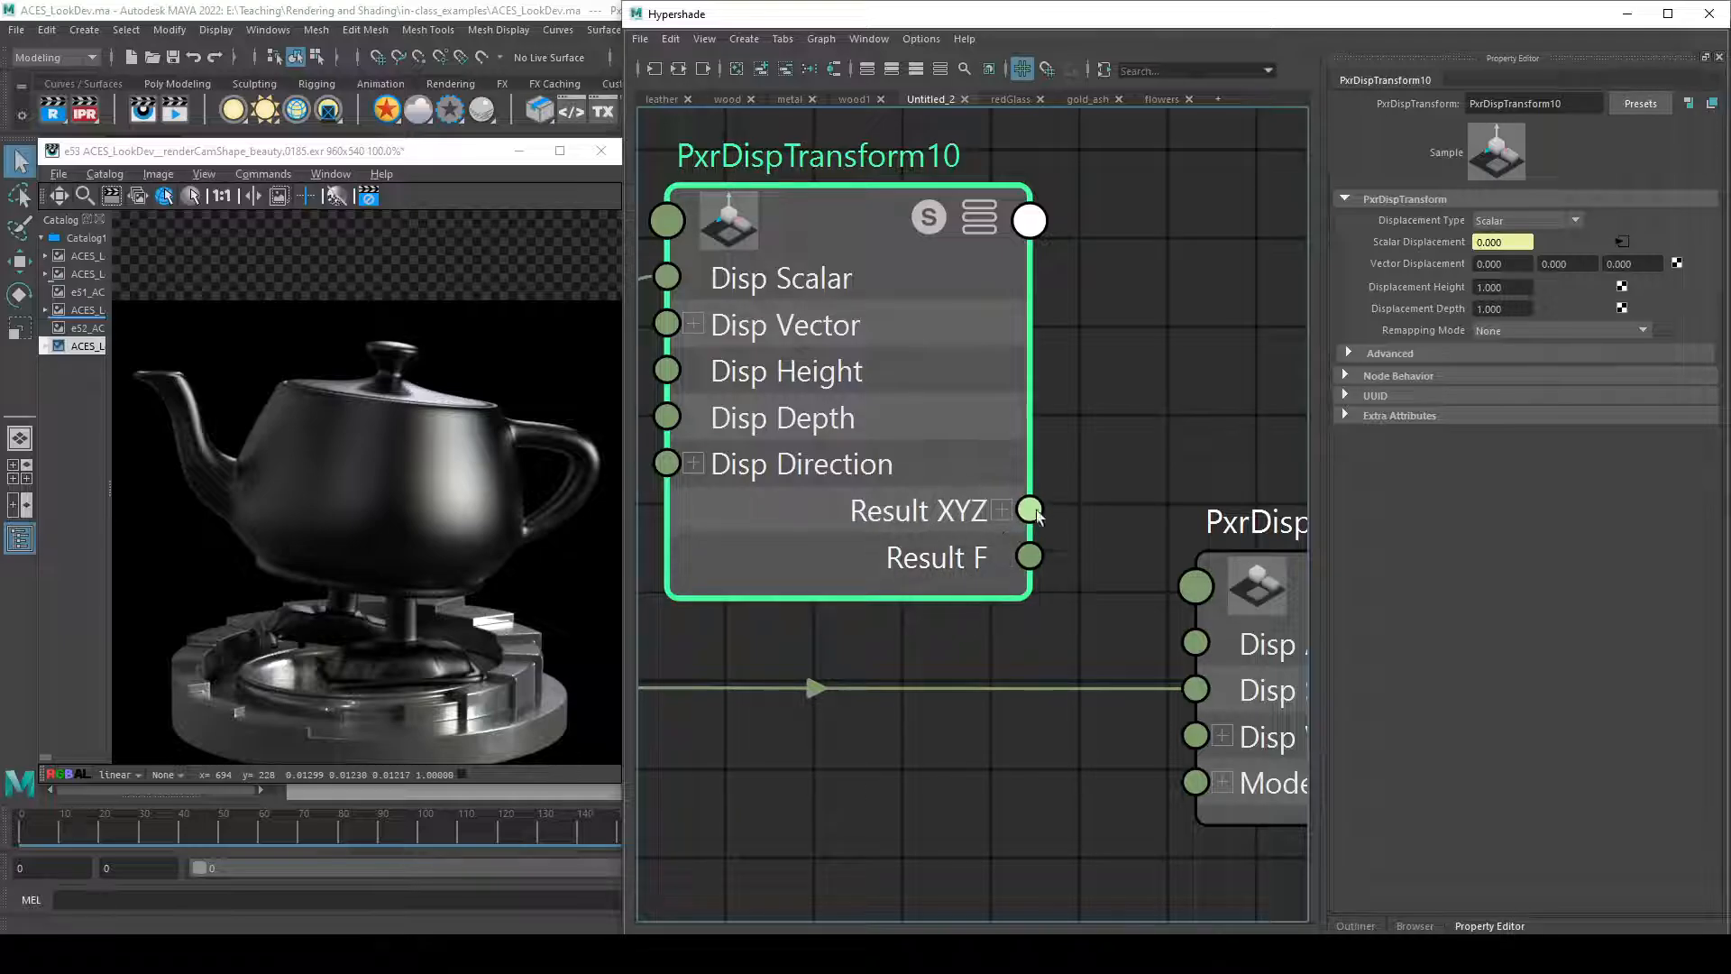
left_click_drag(1029, 556, 1195, 689)
middle_click_drag(1080, 762, 817, 726, "alt")
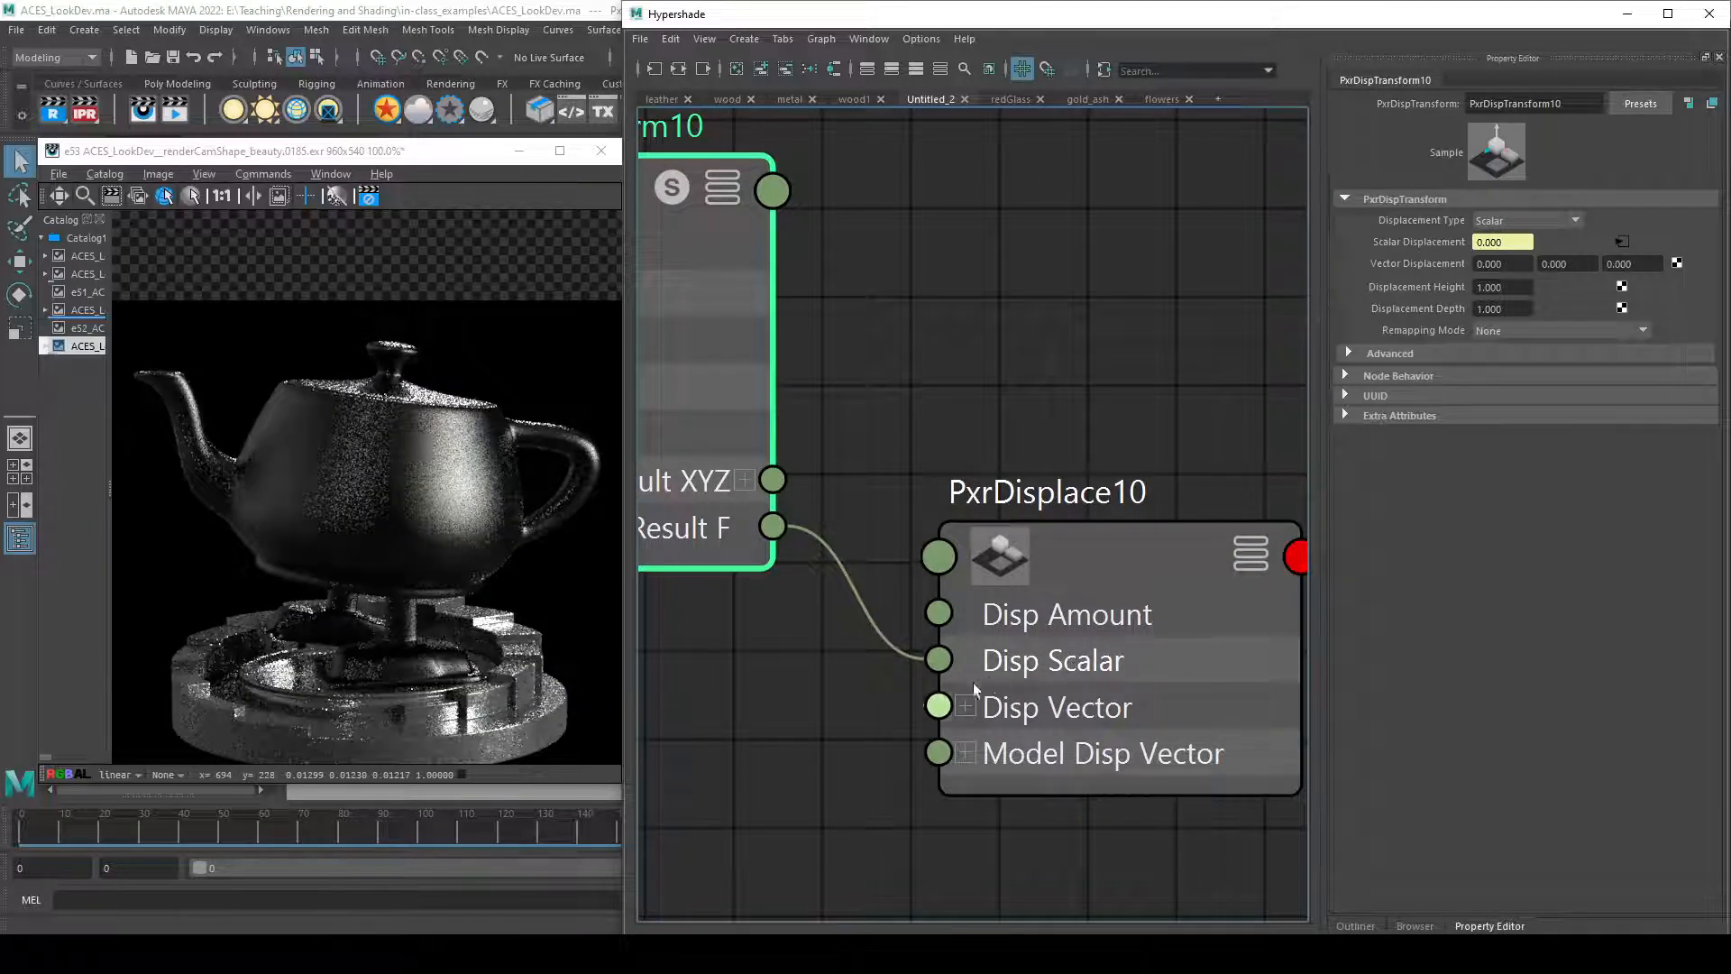
- Line up the PxrDispTransform node between the PxrBlend and PxrDisplace nodes
right_click_drag(825, 720, 746, 725, "alt")
middle_click_drag(746, 726, 1036, 710, "alt")
right_click_drag(1036, 712, 1026, 623, "alt")
left_click_drag(1023, 588, 1006, 671)
left_click_drag(791, 718, 811, 726)
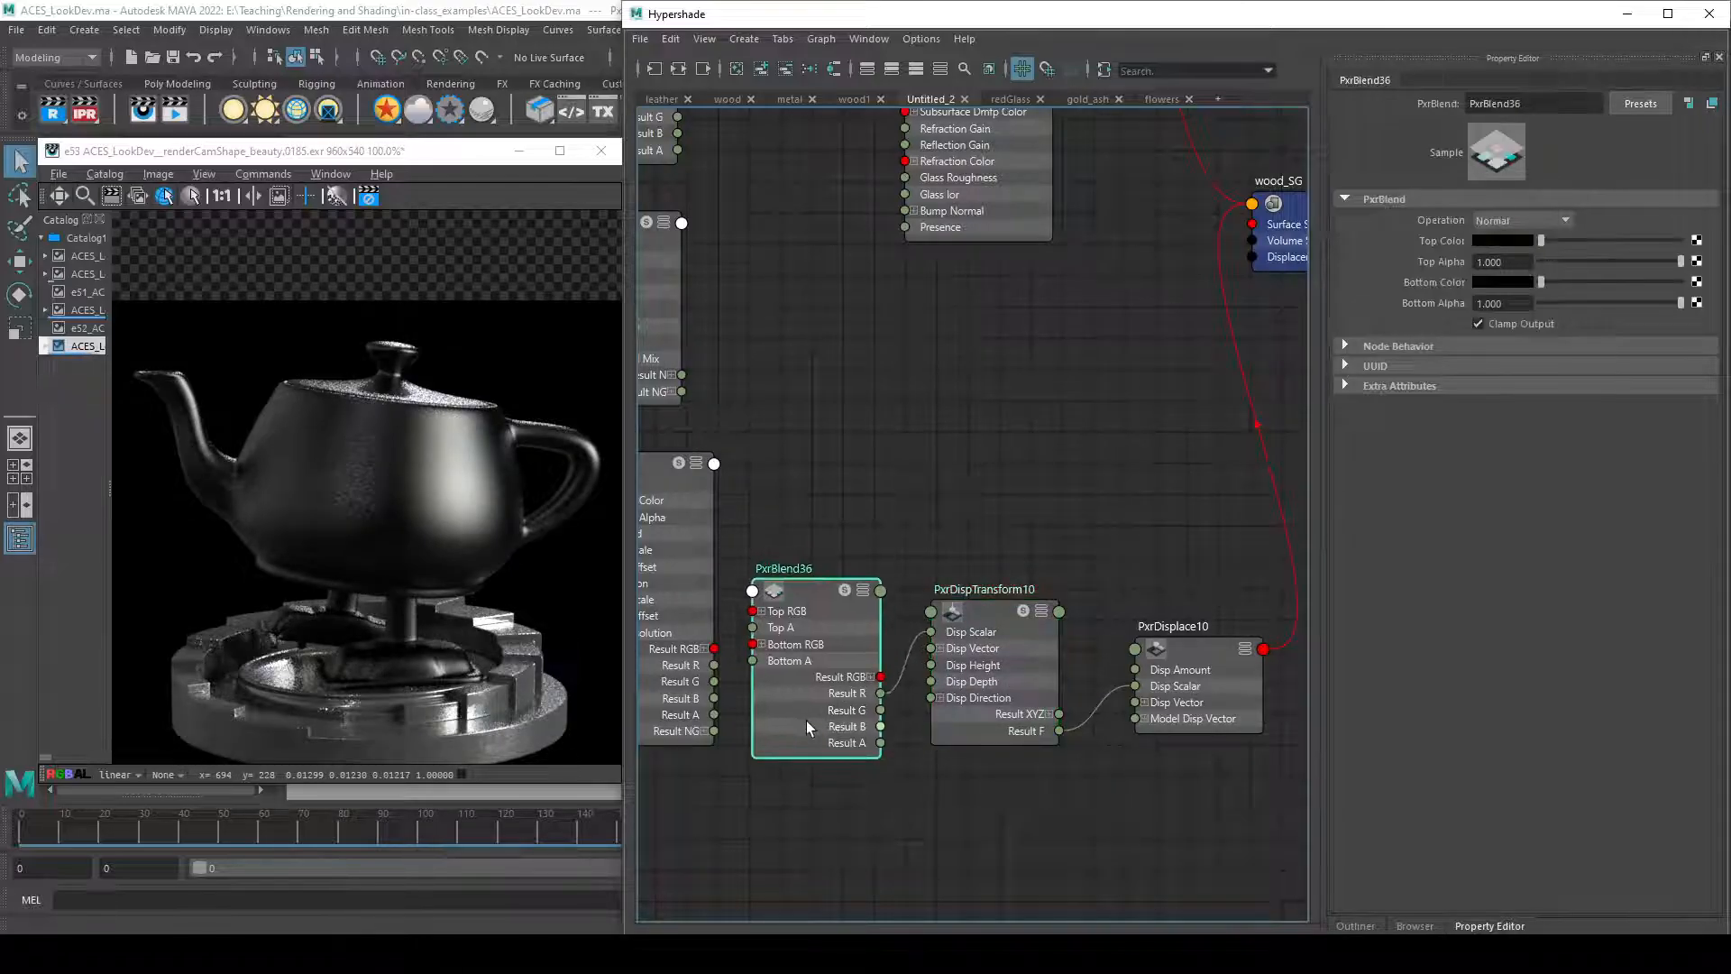
- Set the PxrDispTransform node's Remapping Mode to Centered
left_click(1022, 715)
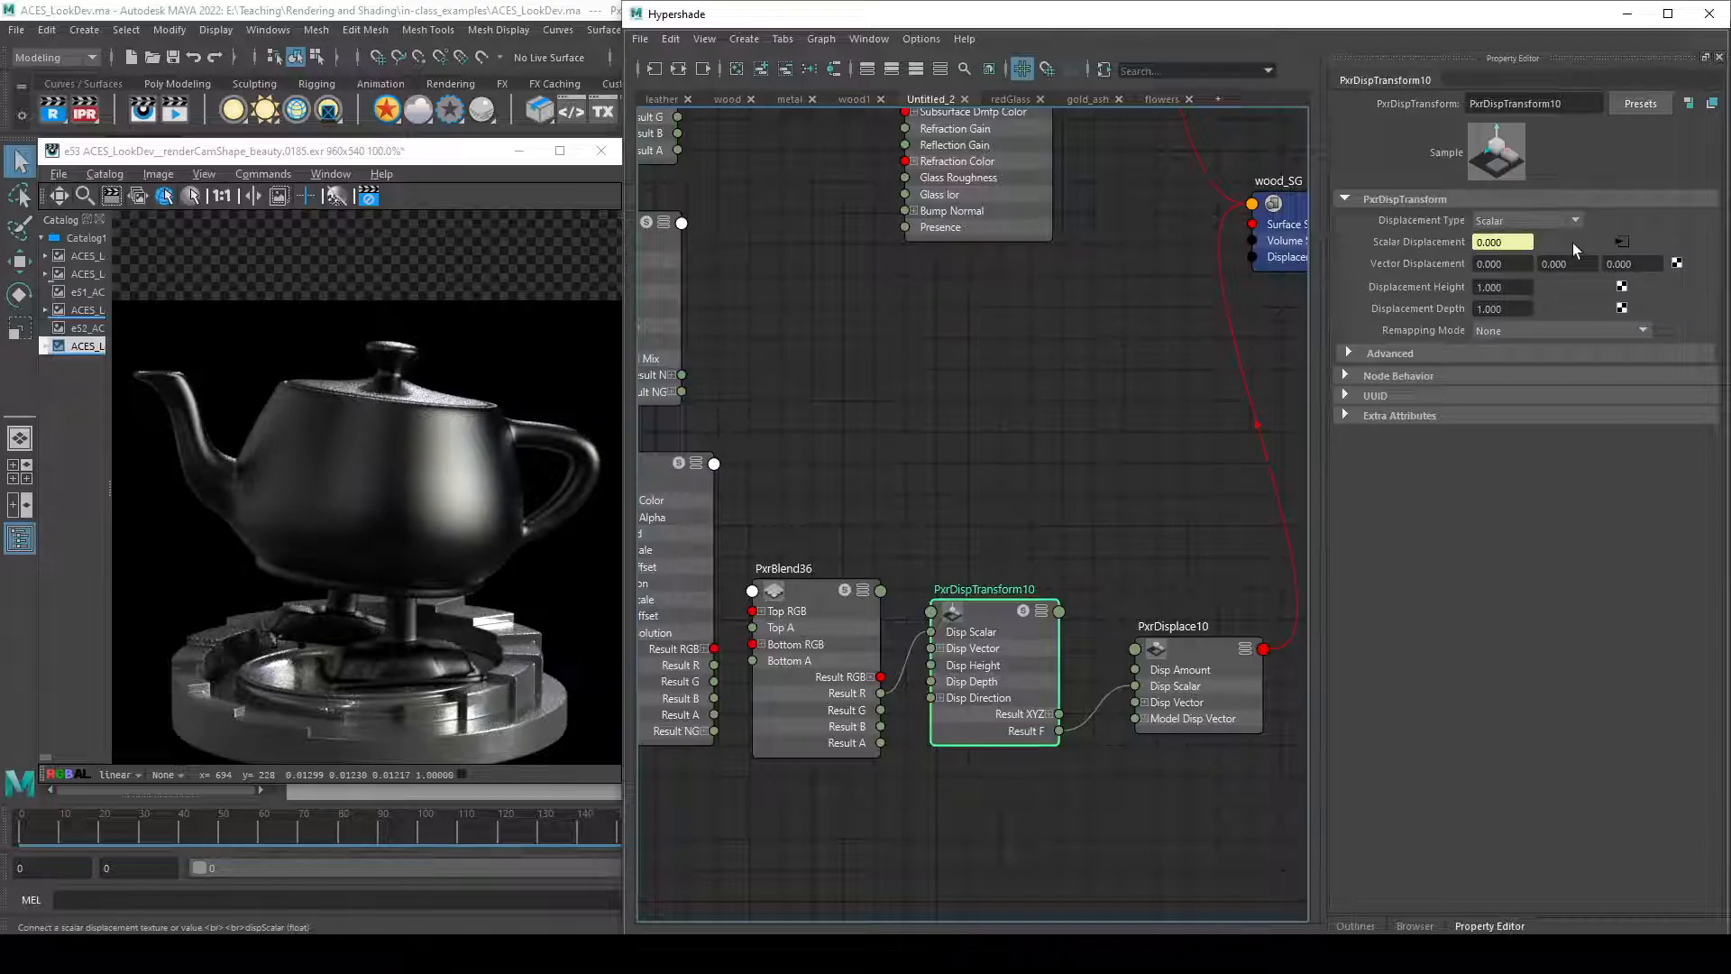
left_click(1478, 288)
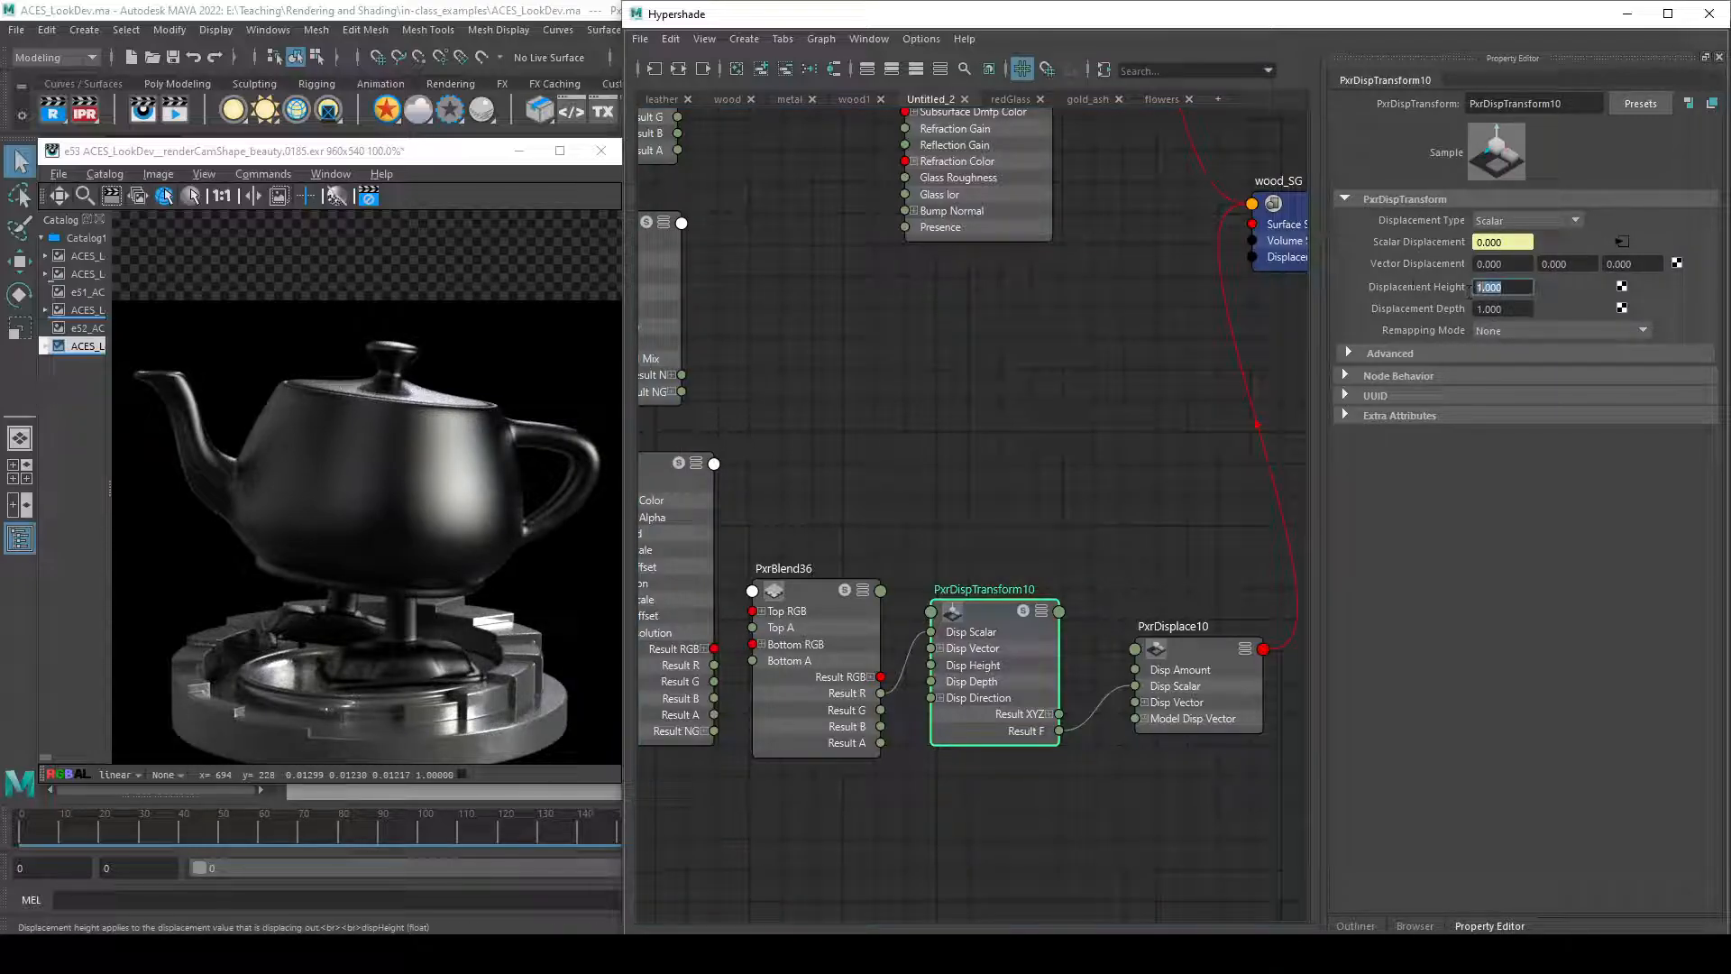
key("Tab")
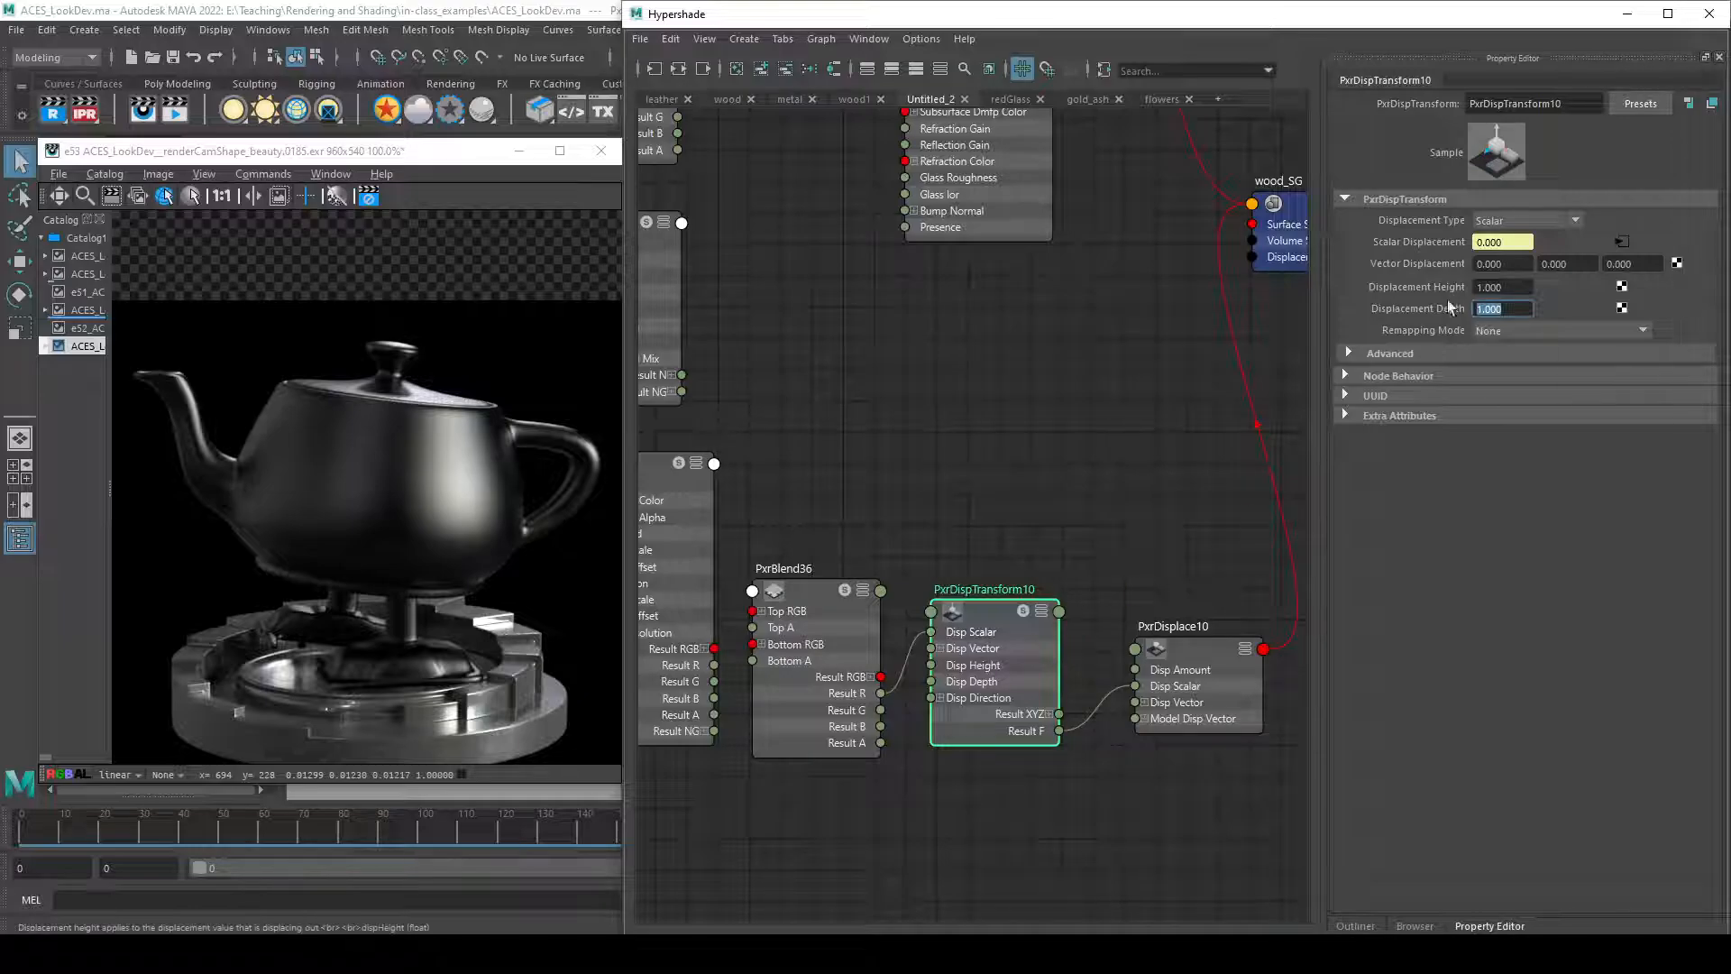
left_click(1525, 331)
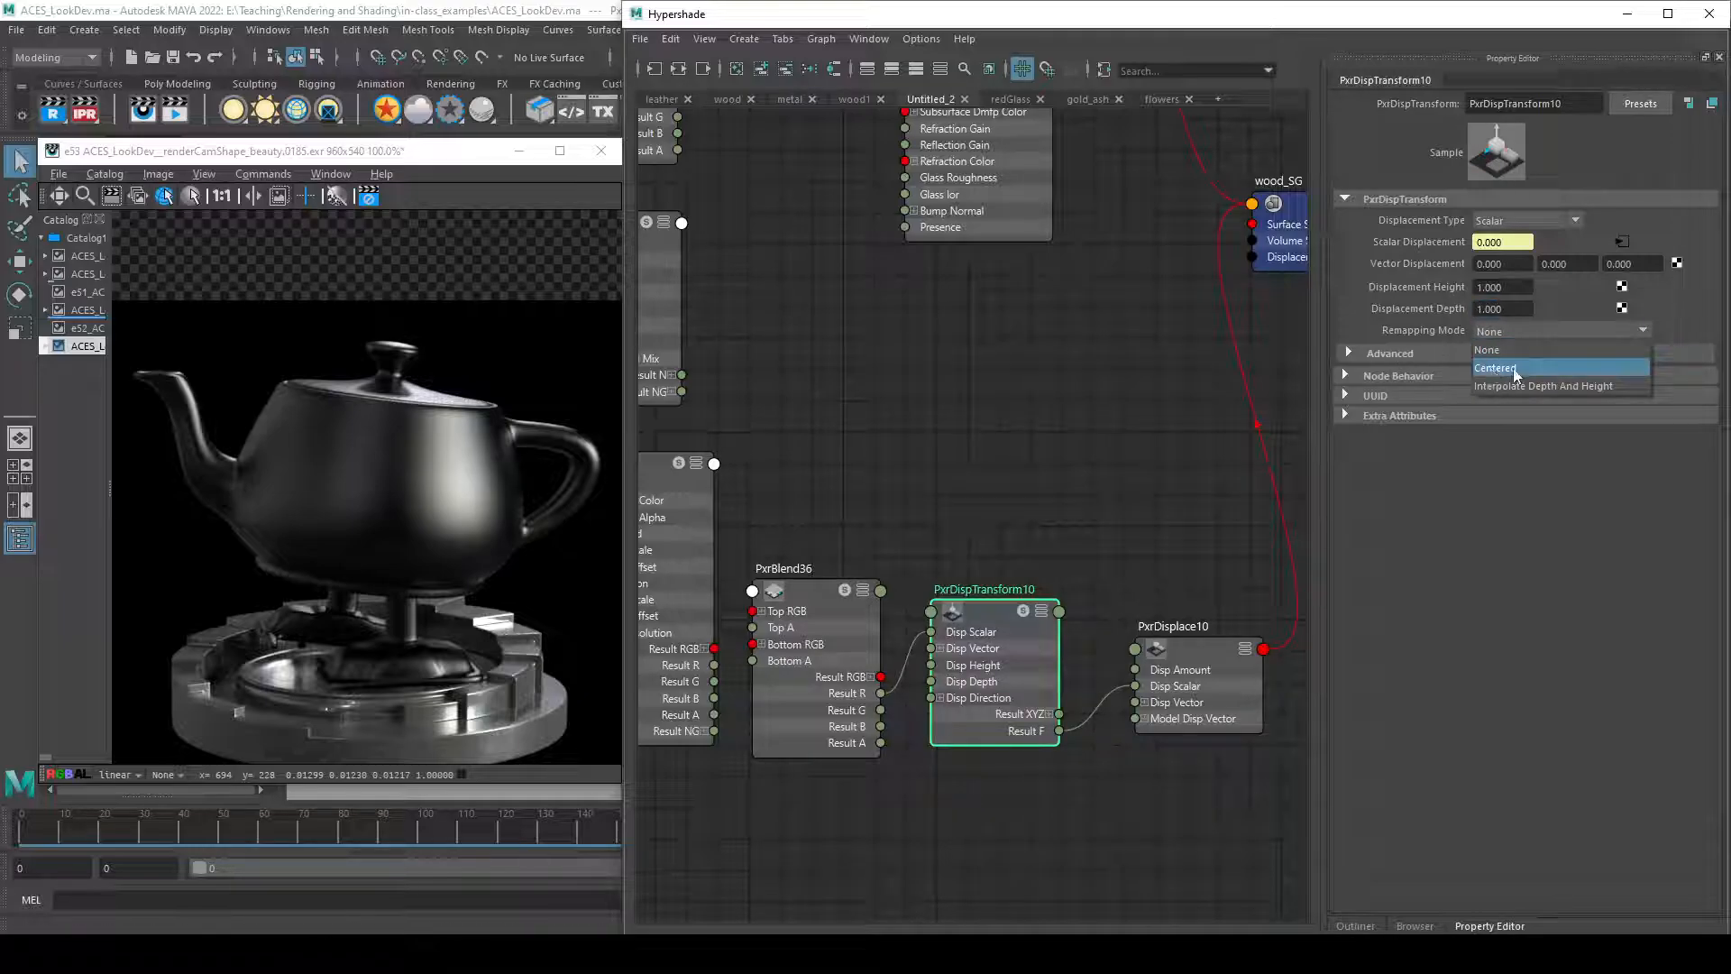
left_click(1515, 373)
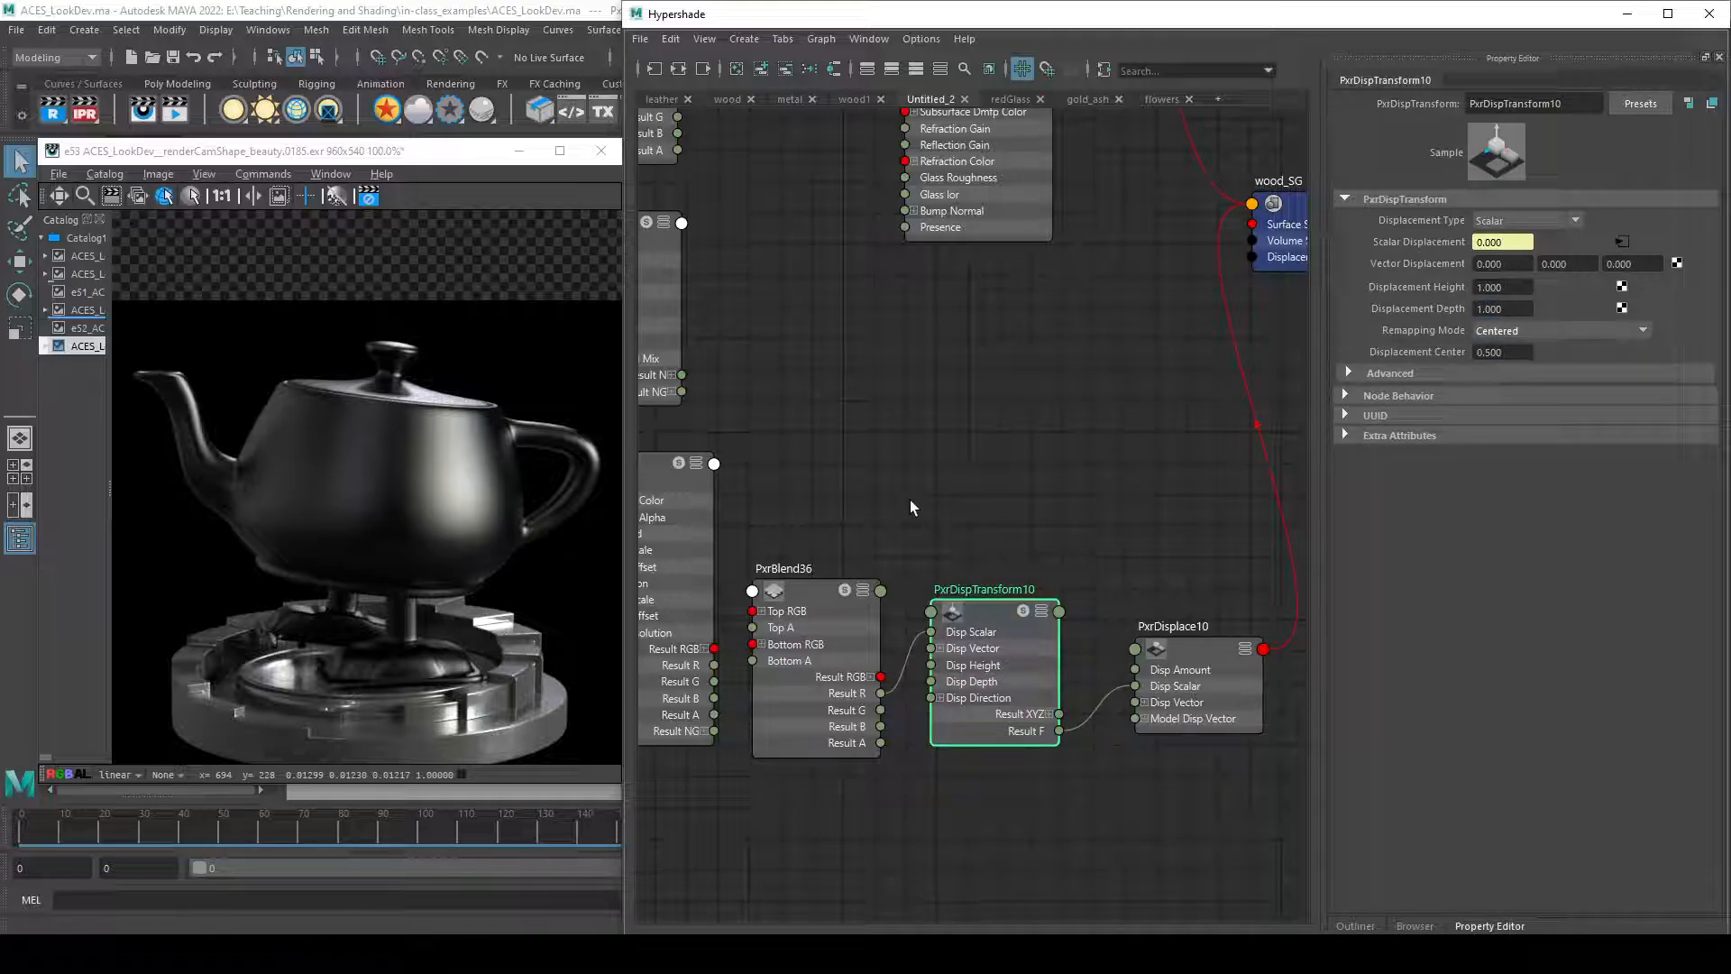
- Check the earlier teapot renders in the catalog and start a new IPR render with the centered displacement
middle_click_drag(910, 507, 1004, 460, "alt")
left_click(904, 604)
left_click(89, 330)
left_click(89, 347)
left_click(1100, 702)
left_click_drag(1105, 691, 1107, 705)
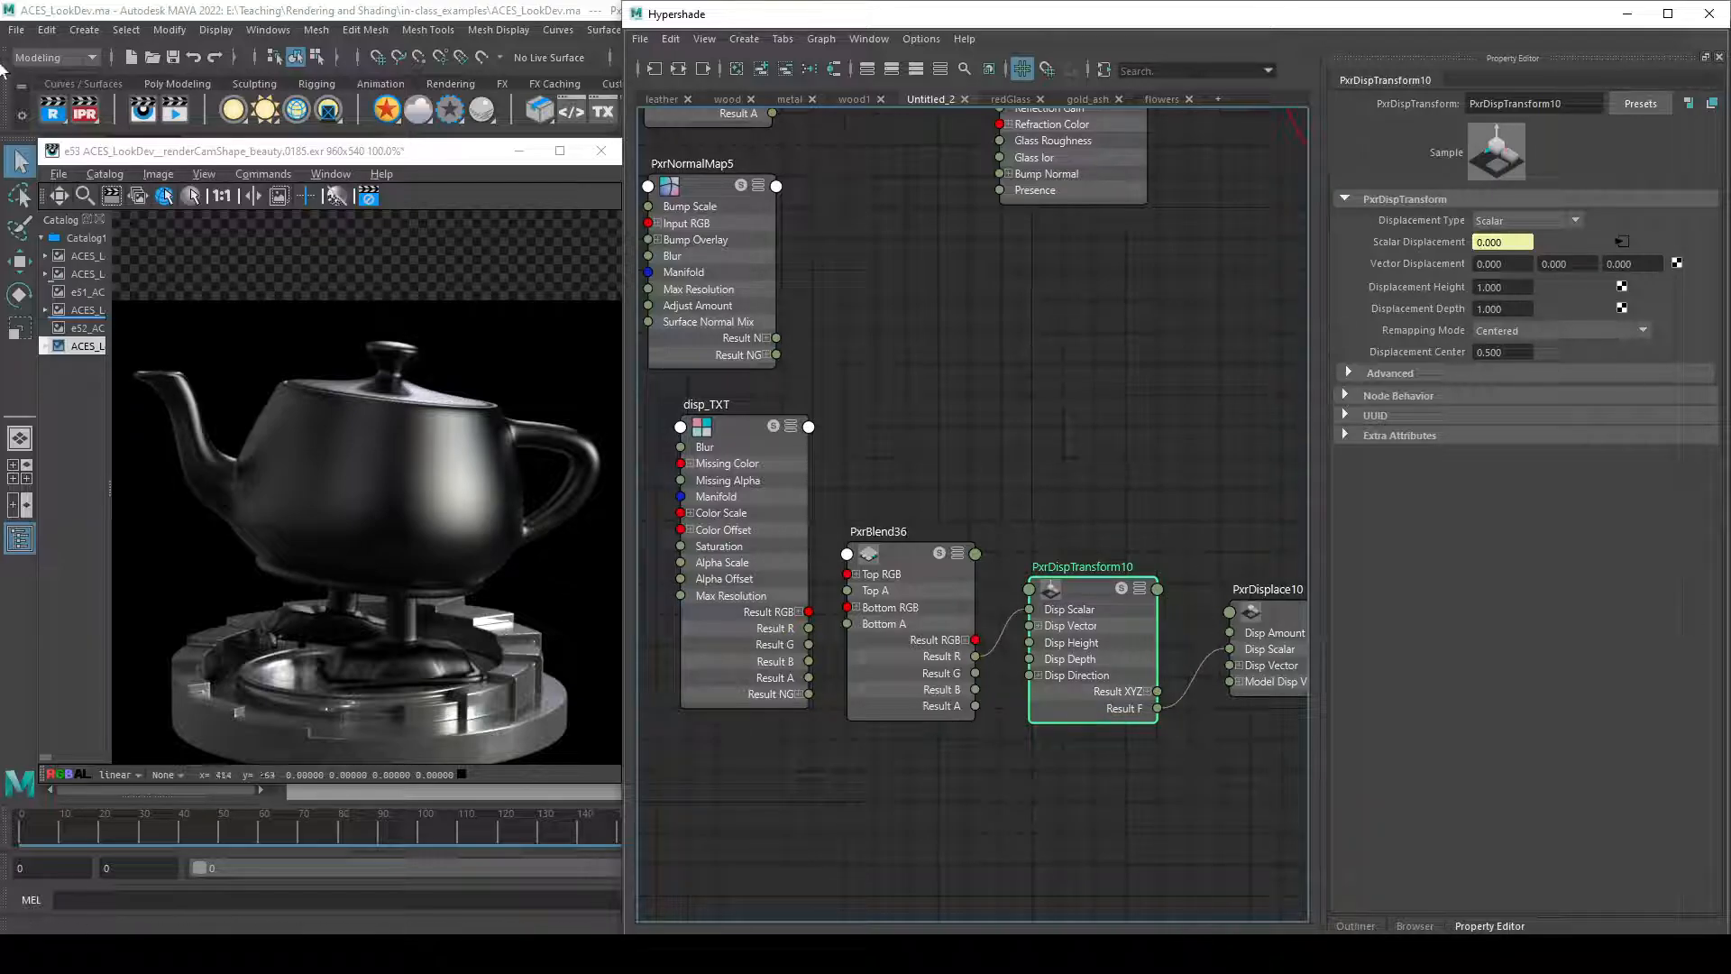
left_click(85, 110)
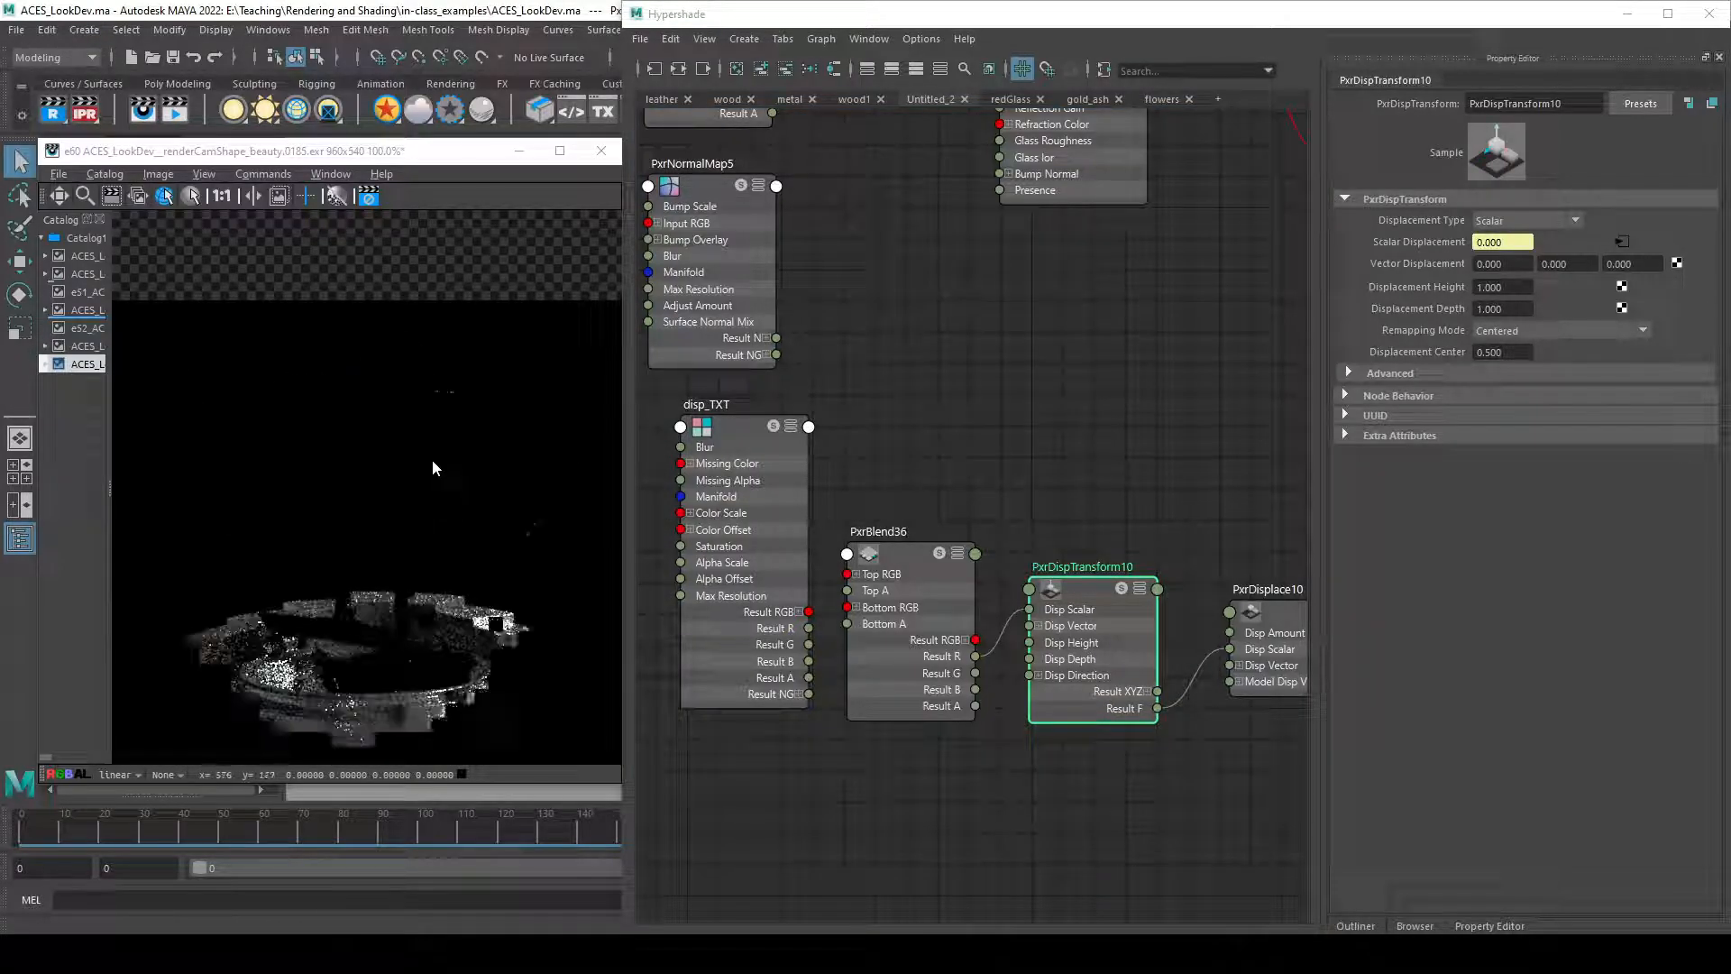
- Raise the PxrBlend node's Top Color to a light gray of 0.85
middle_click_drag(1134, 766, 1028, 754, "alt")
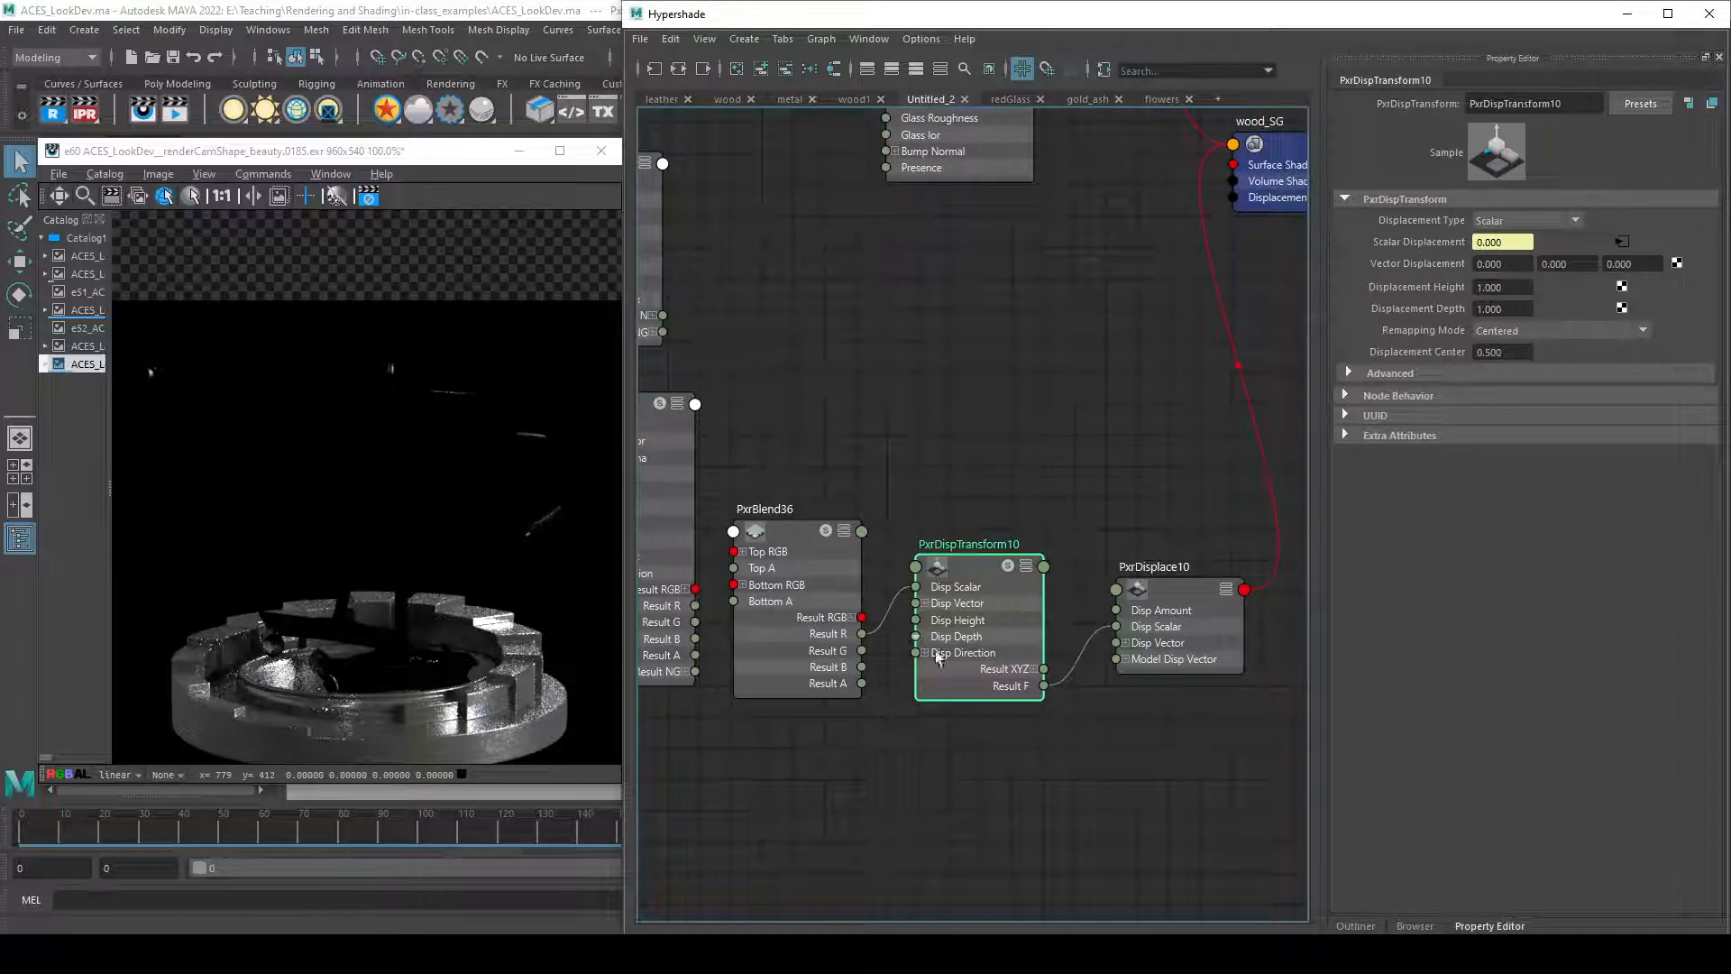
left_click(801, 683)
left_click(978, 646)
double_click(1499, 352)
left_click(835, 664)
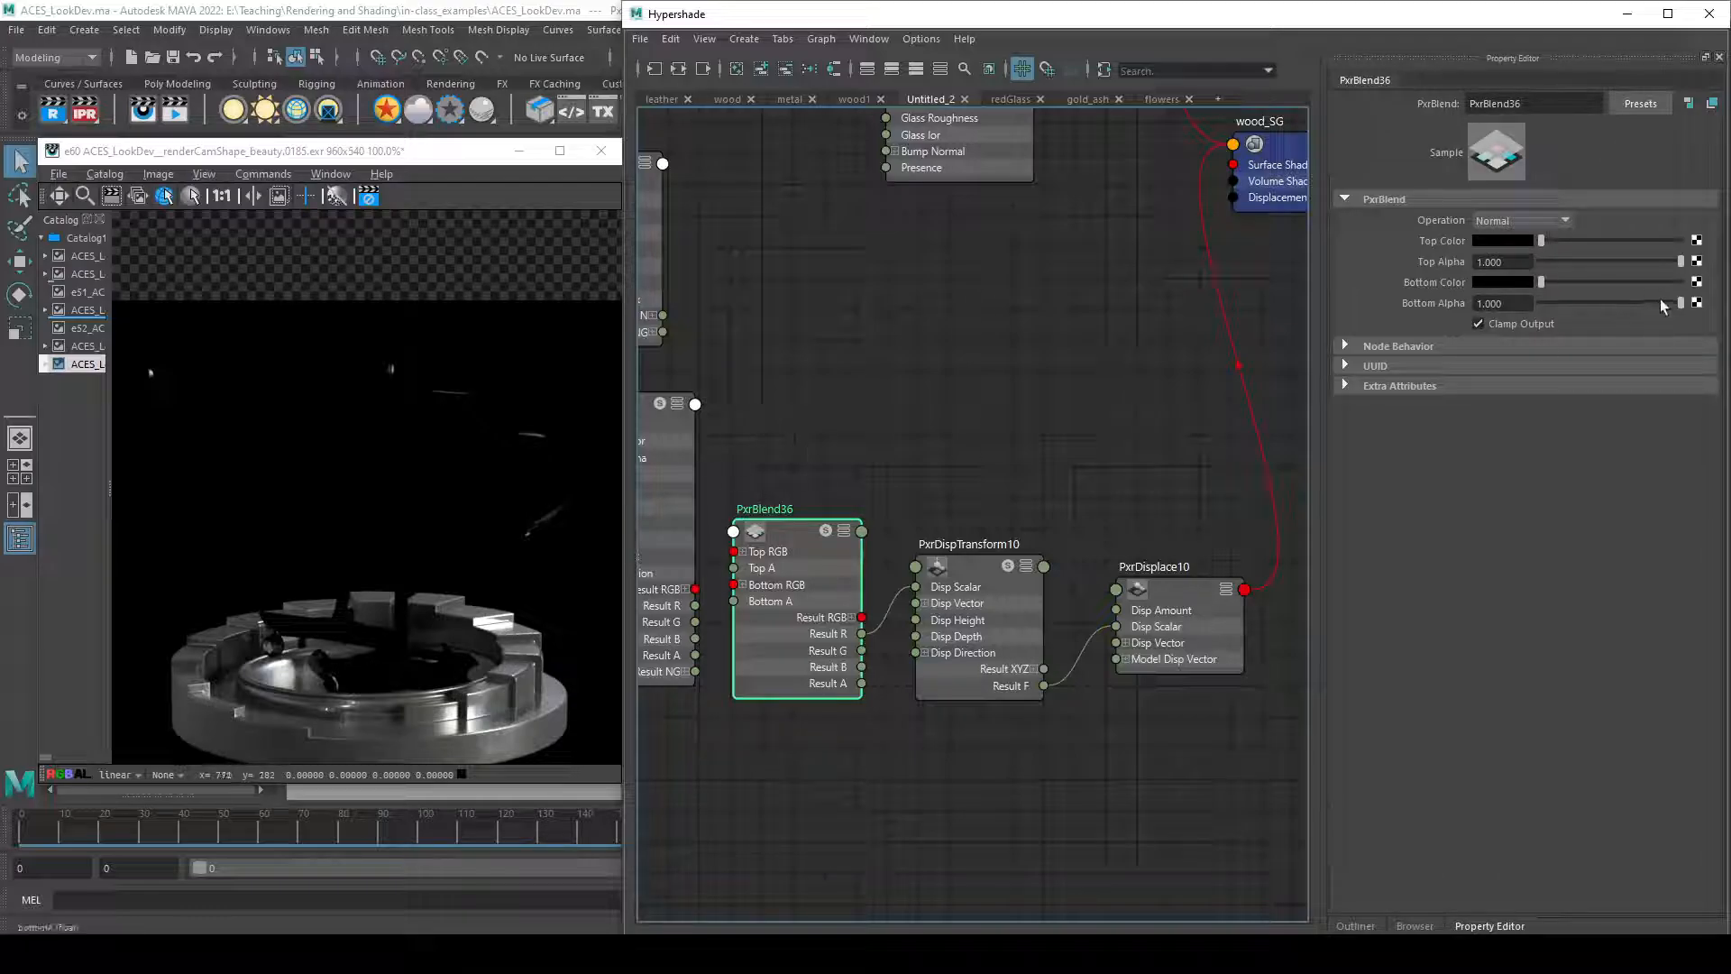
left_click_drag(1544, 240, 1656, 238)
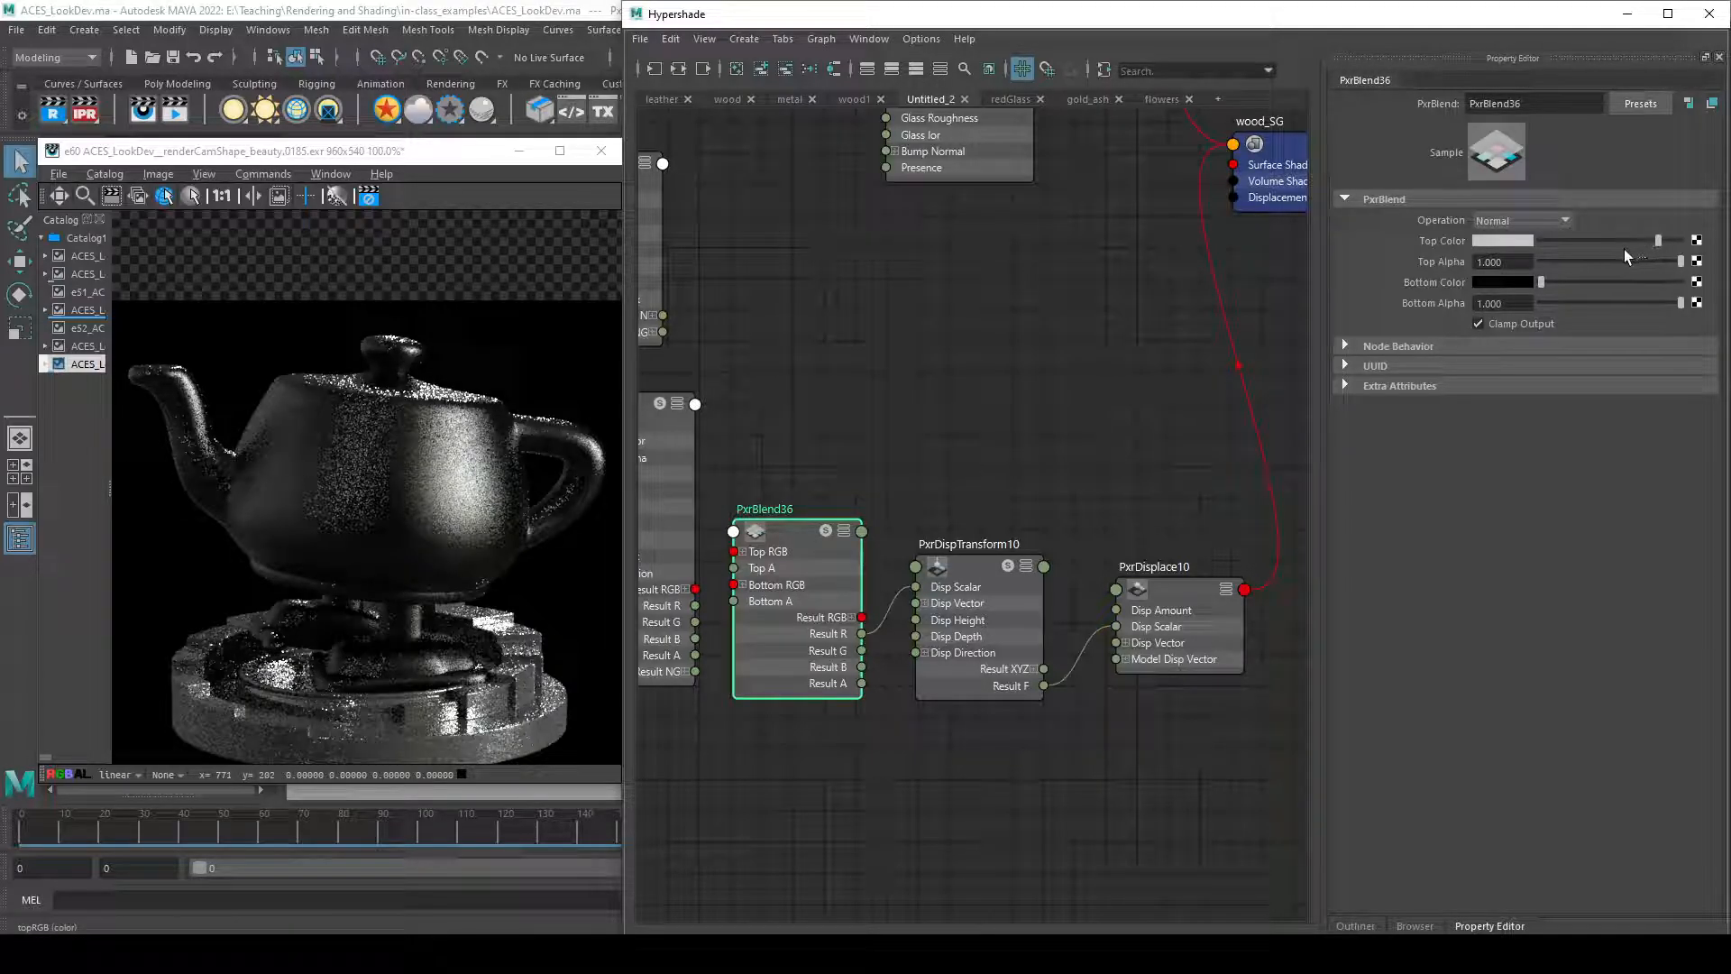
- Set the PxrBlend node's Top Color to mid-gray, with R, G and B all at 0.5
left_click(1529, 241)
double_click(1339, 288)
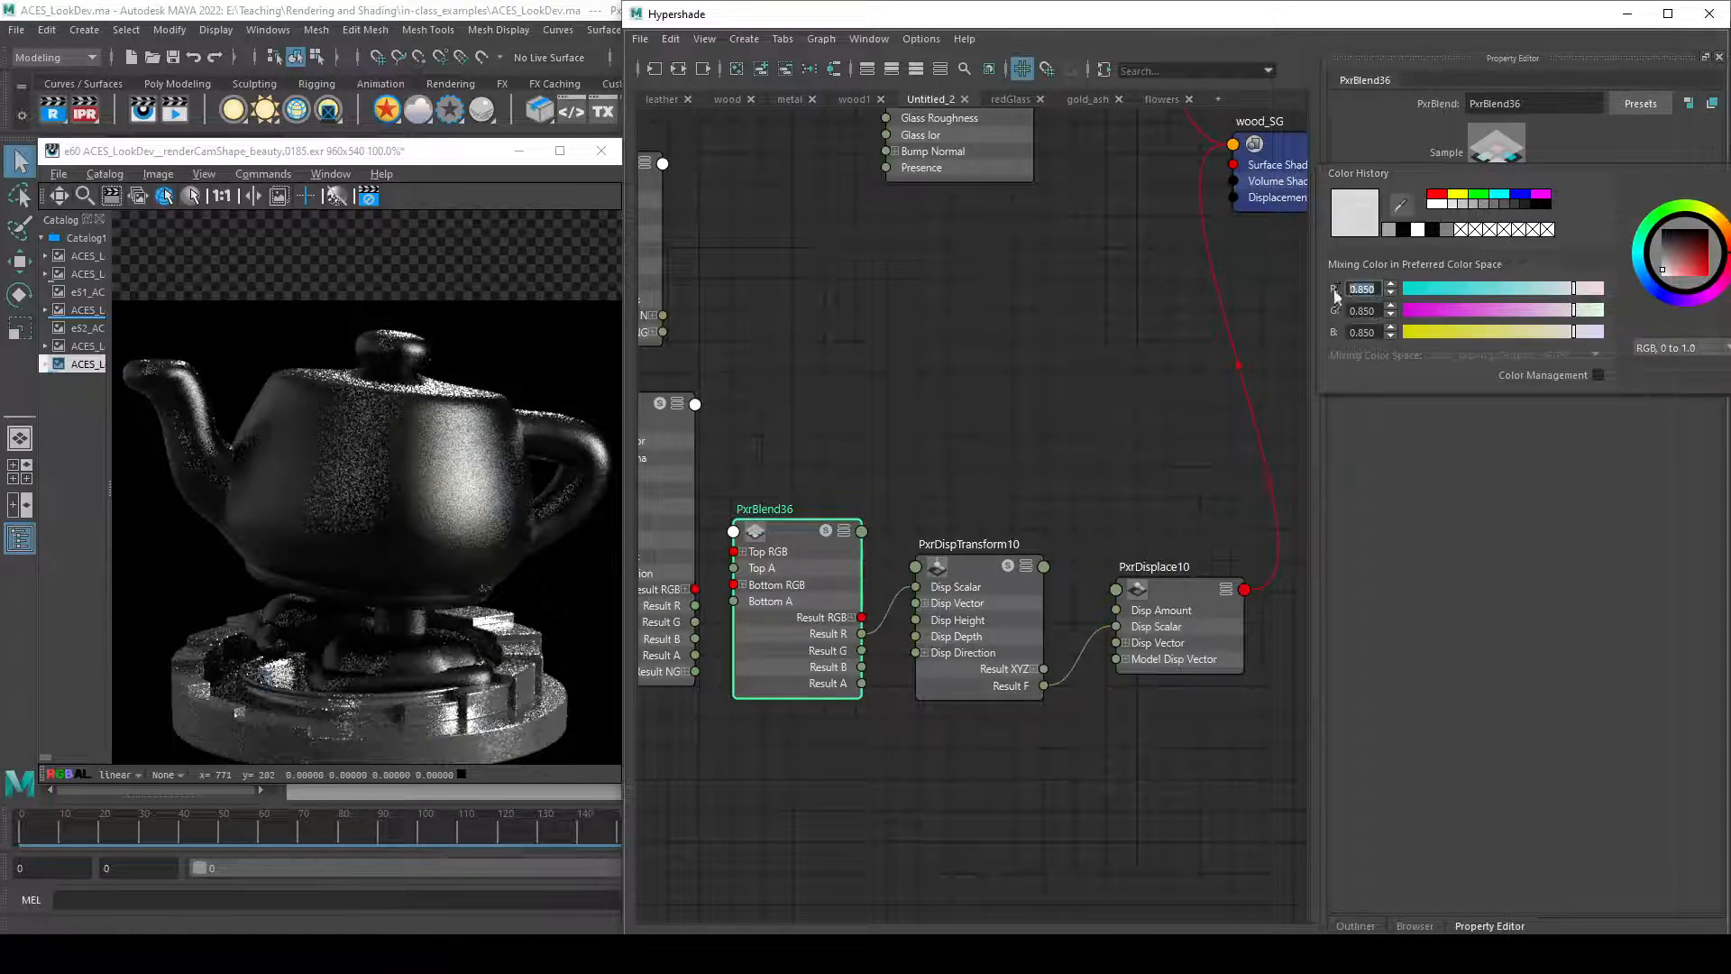
type("0.5")
double_click(1346, 310)
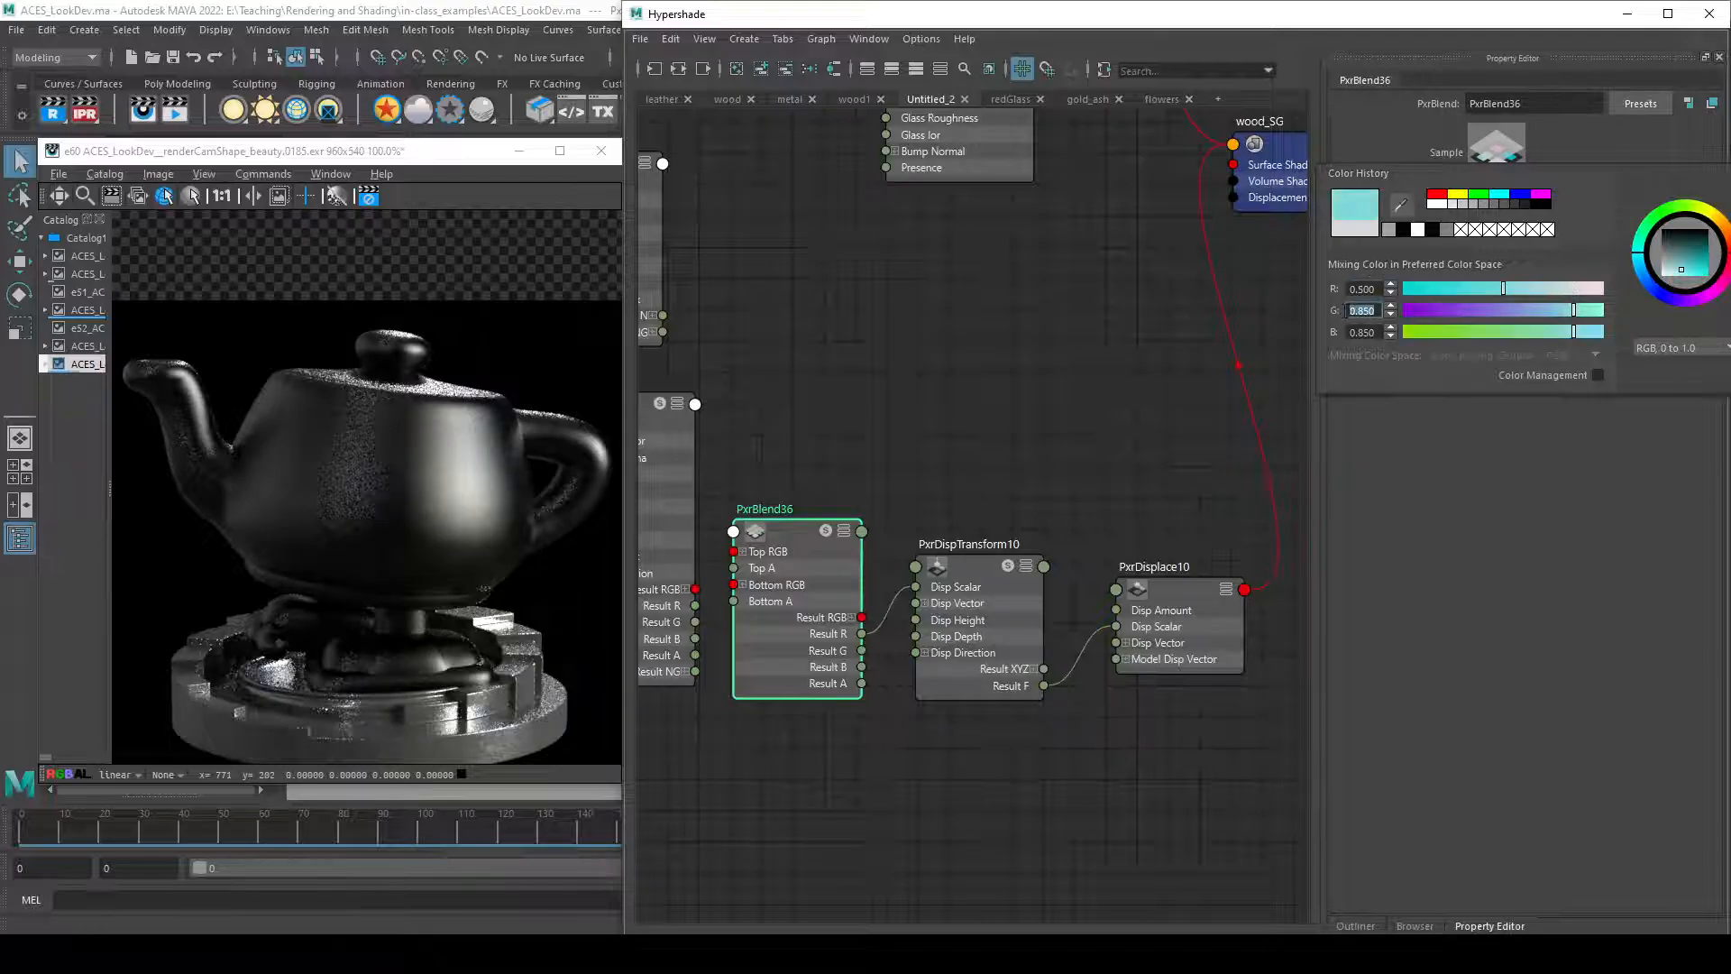
type("0.5")
key("Tab")
type(".5")
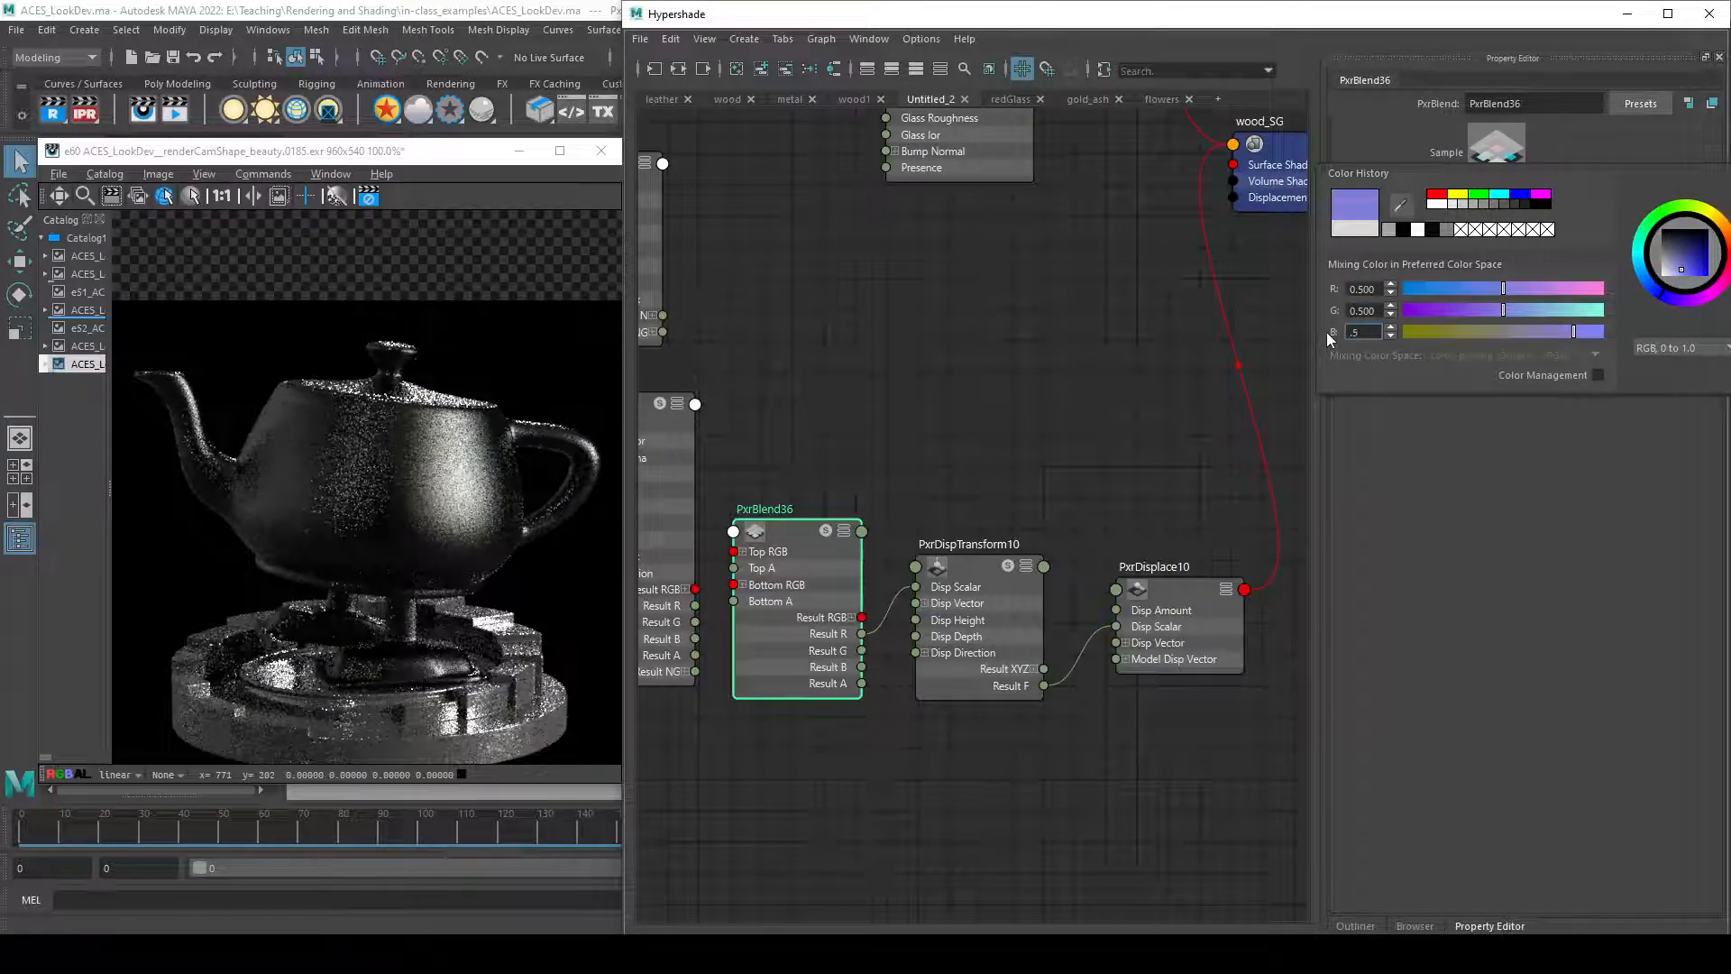
key("Return")
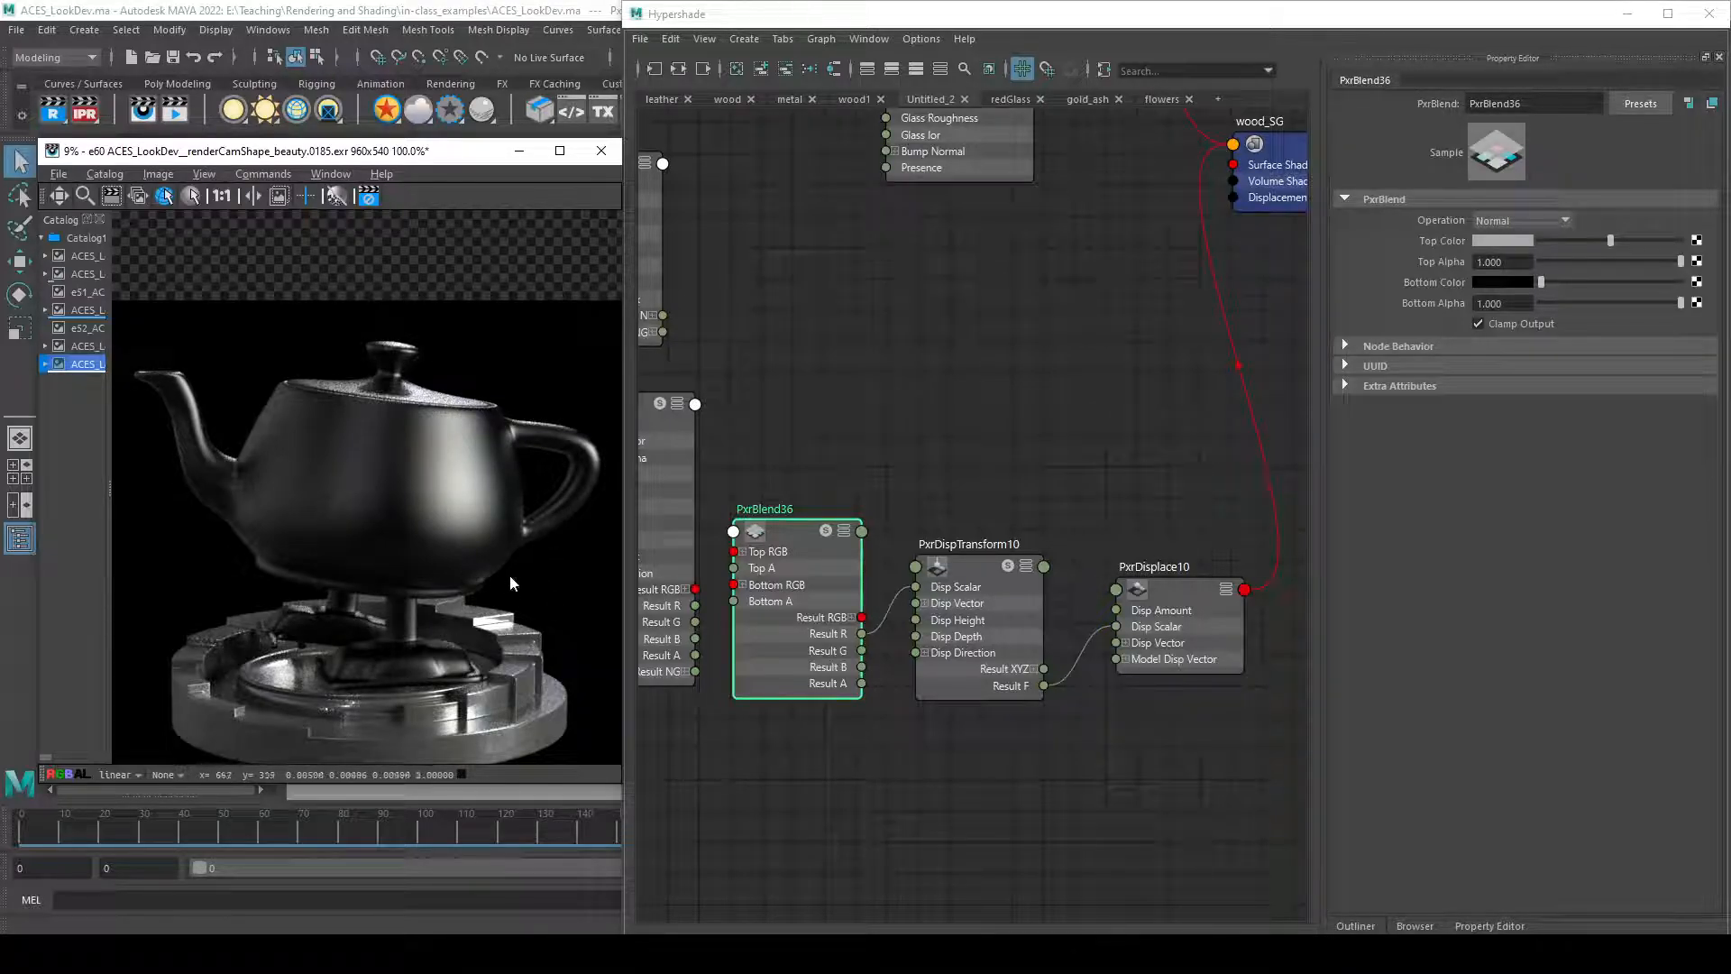
- Connect disp_TXT's Result R to PxrDispTransform10's Disp Scalar in place of the blend, and delete the PxrBlend node
middle_click_drag(914, 809, 1105, 796, "alt")
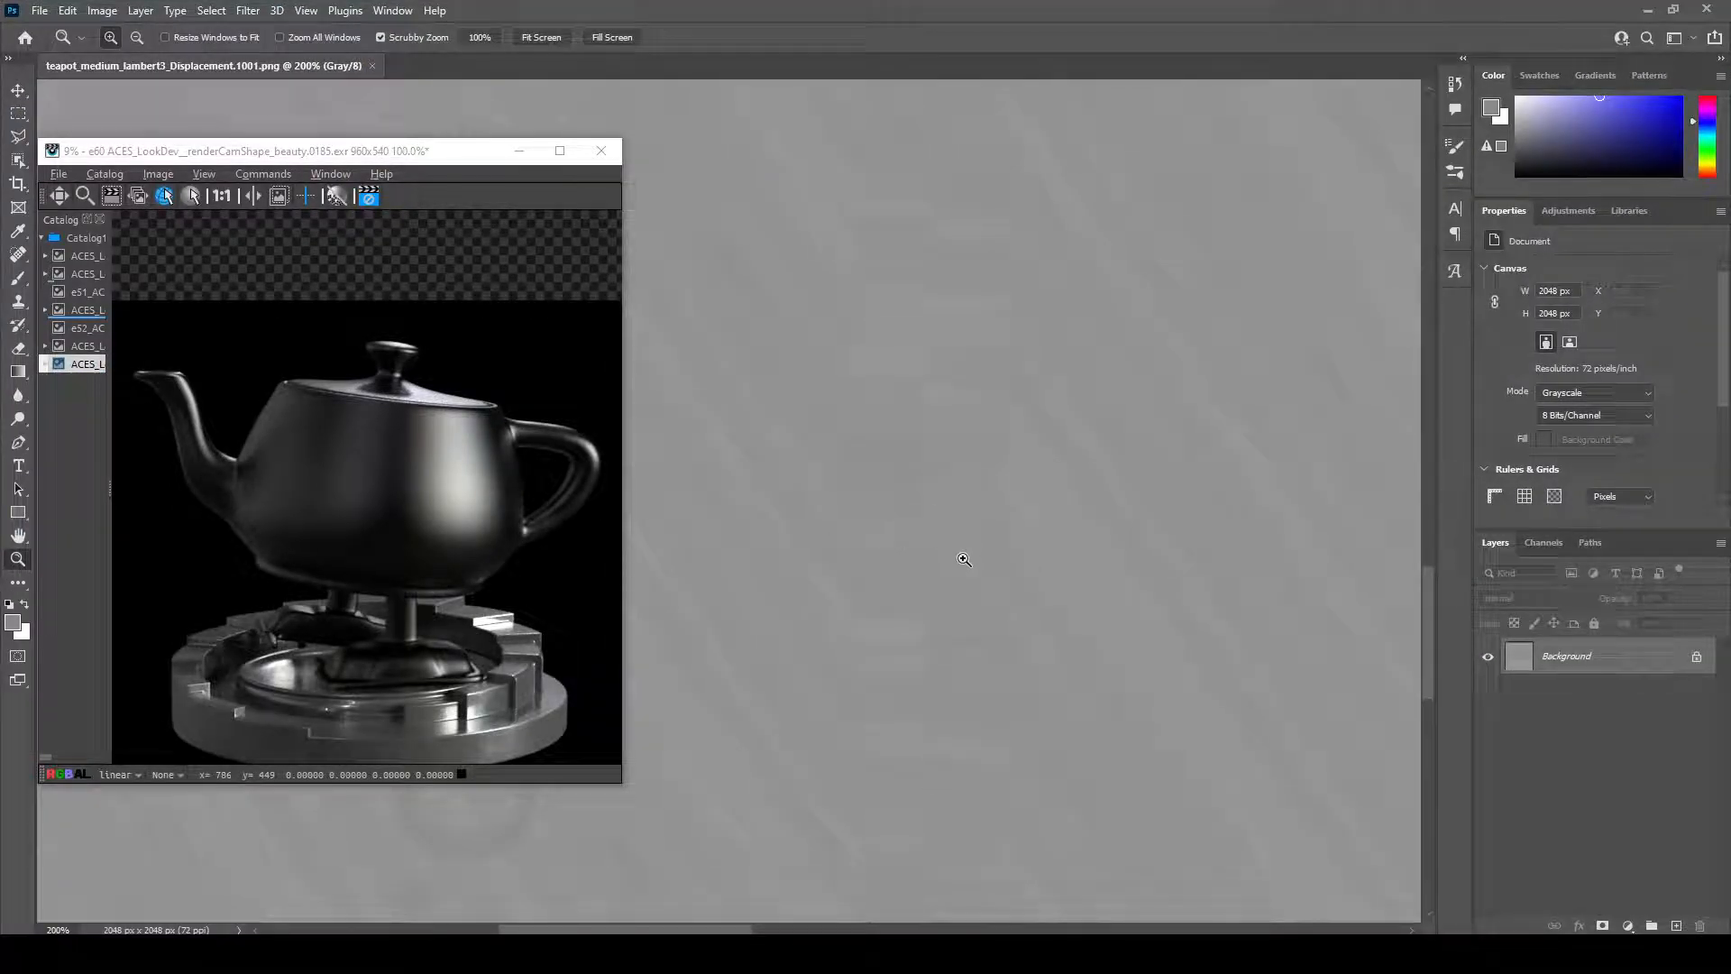
left_click(1646, 11)
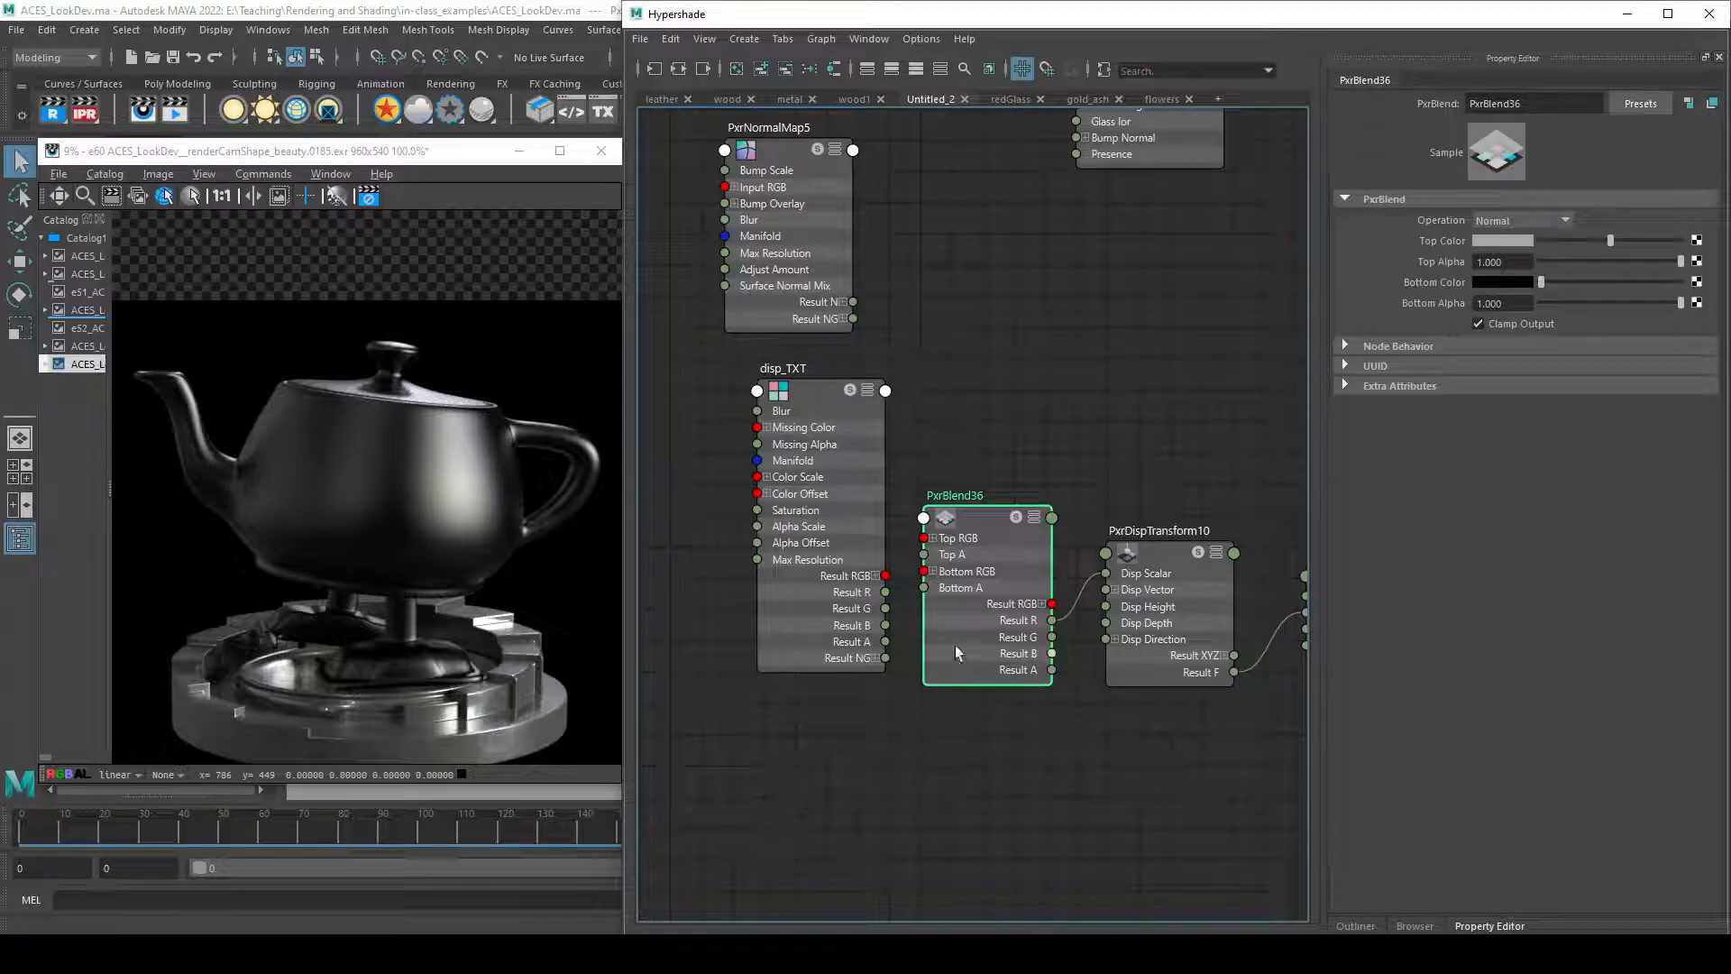
middle_click_drag(1125, 776, 1032, 784, "alt")
left_click(1102, 656)
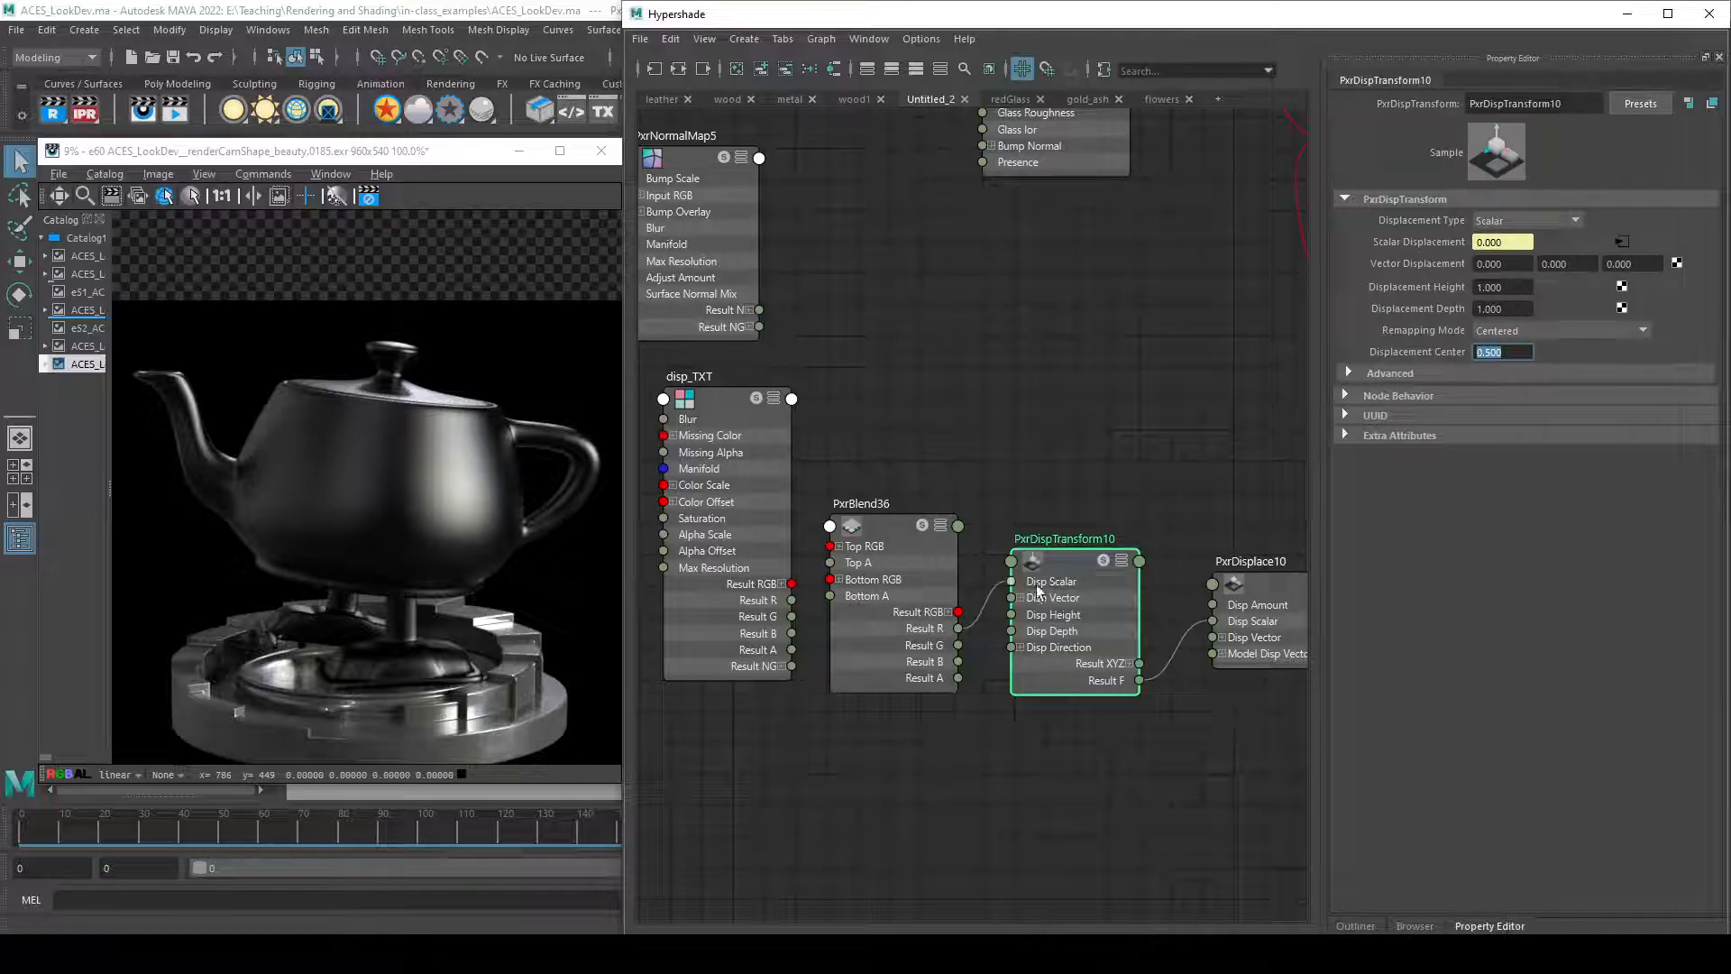
left_click_drag(792, 594, 898, 730)
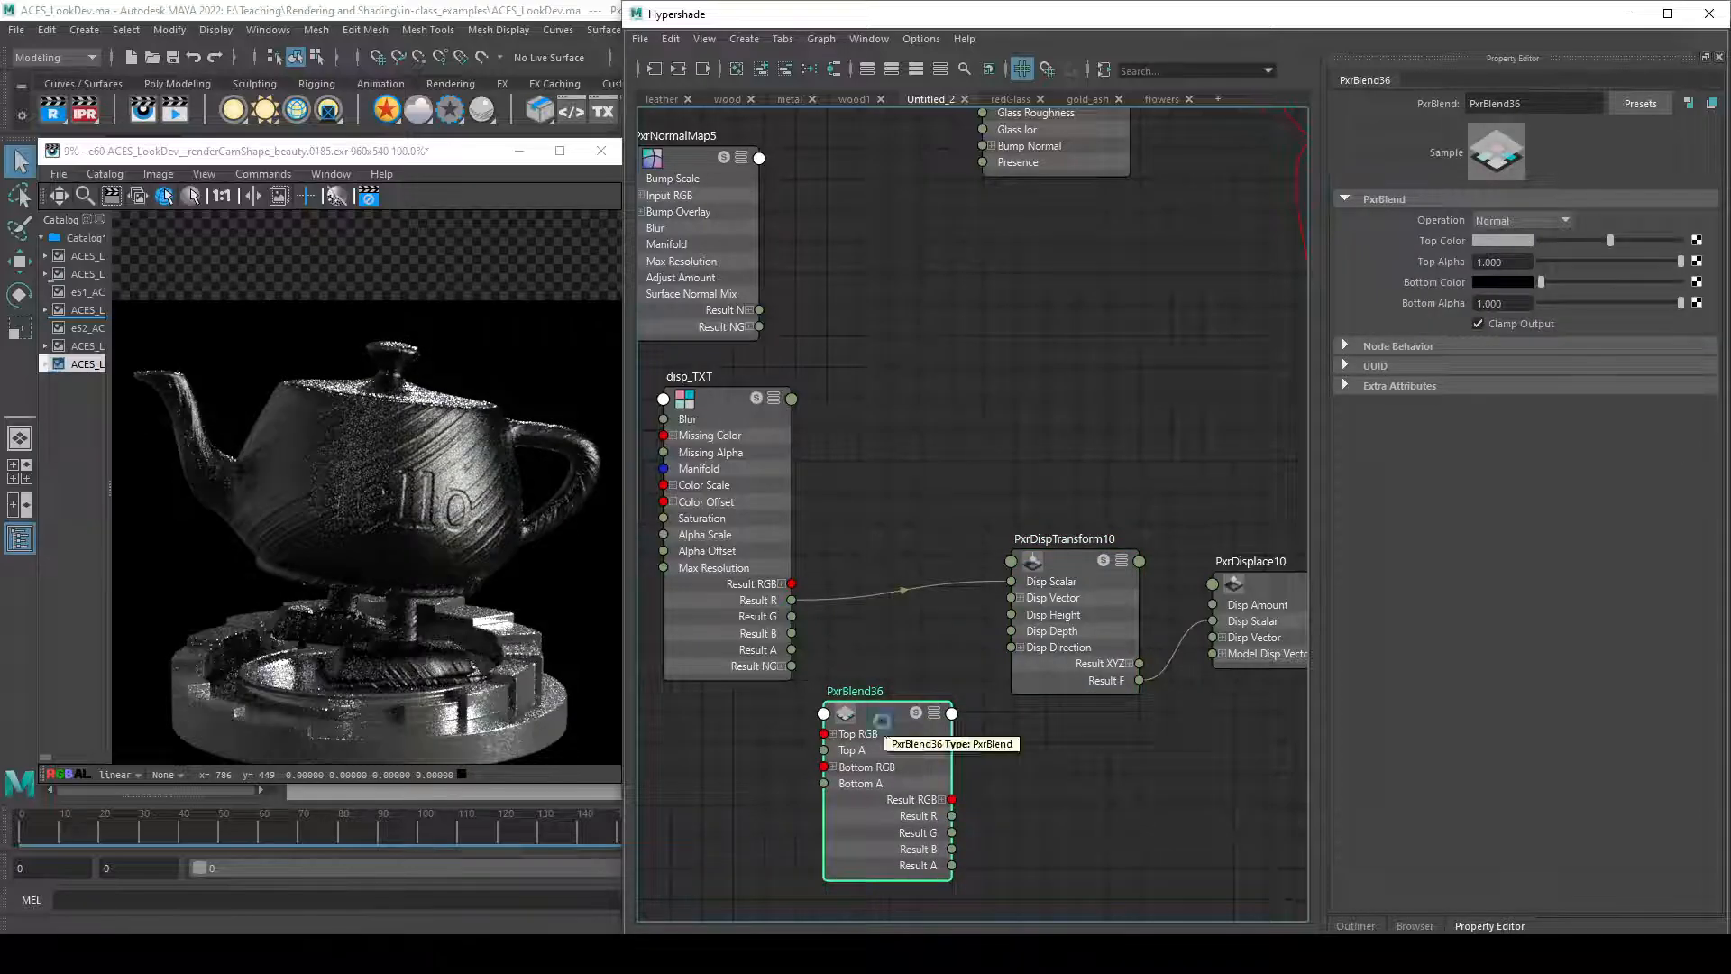
key("Delete")
- Compare the updated teapot render with the earlier e52 render, looking closely at the engraved lettering and spout
left_click(87, 327)
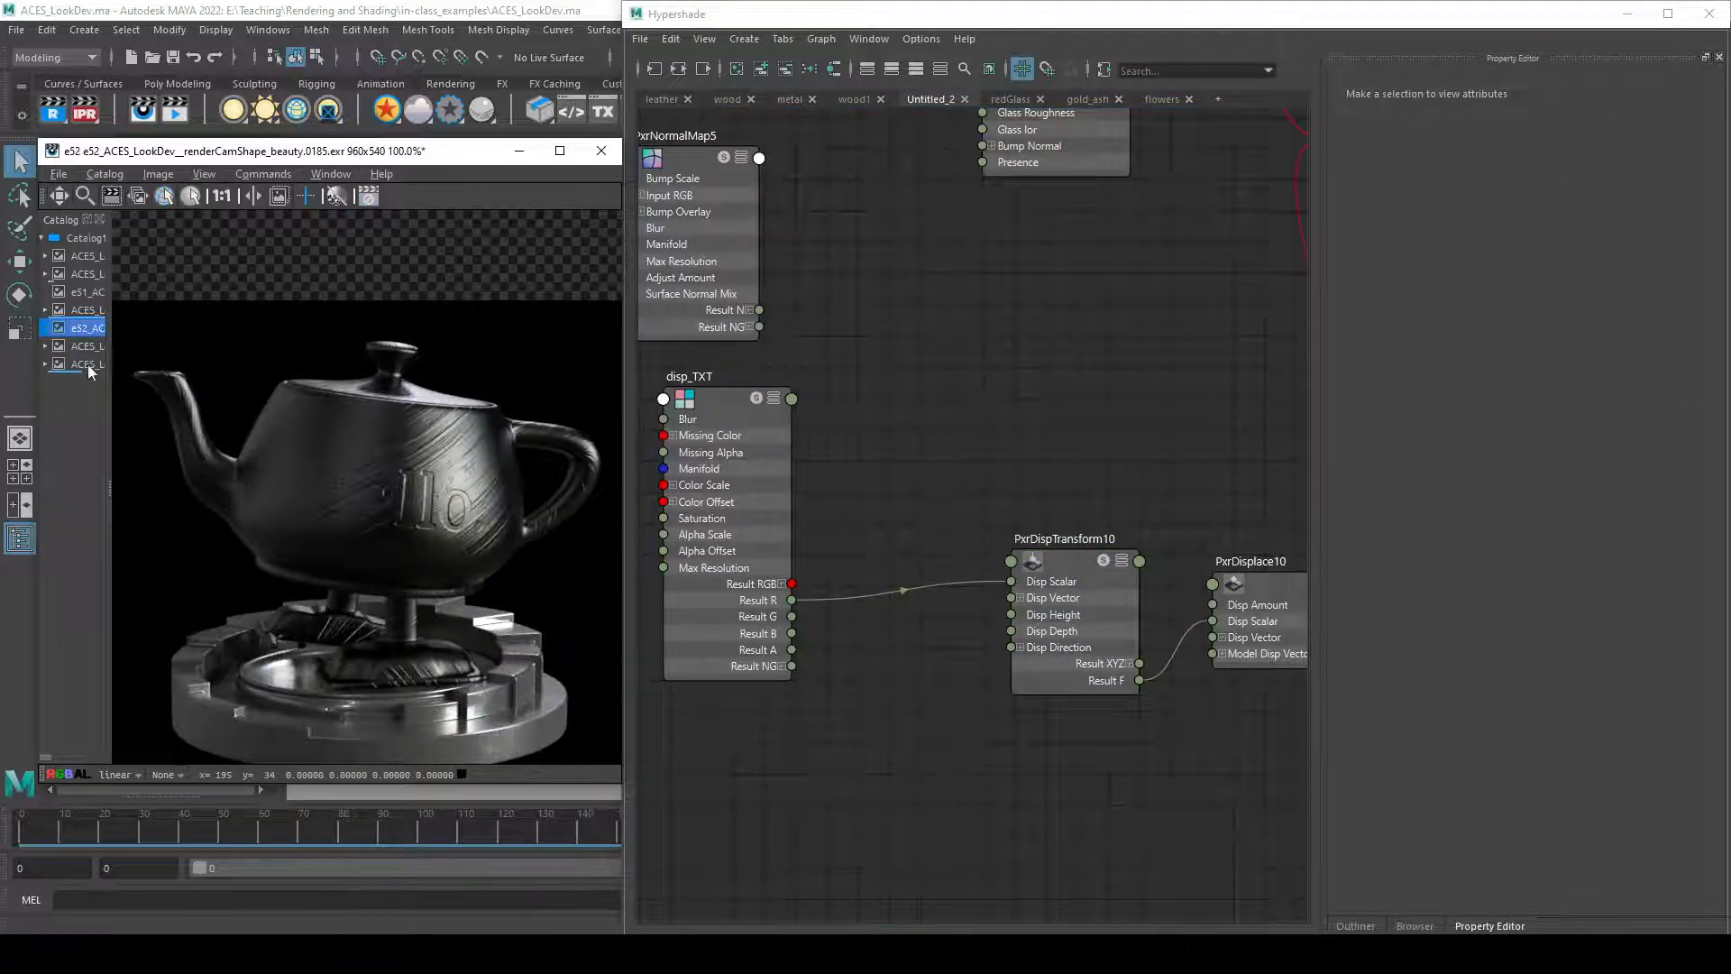
left_click(87, 363)
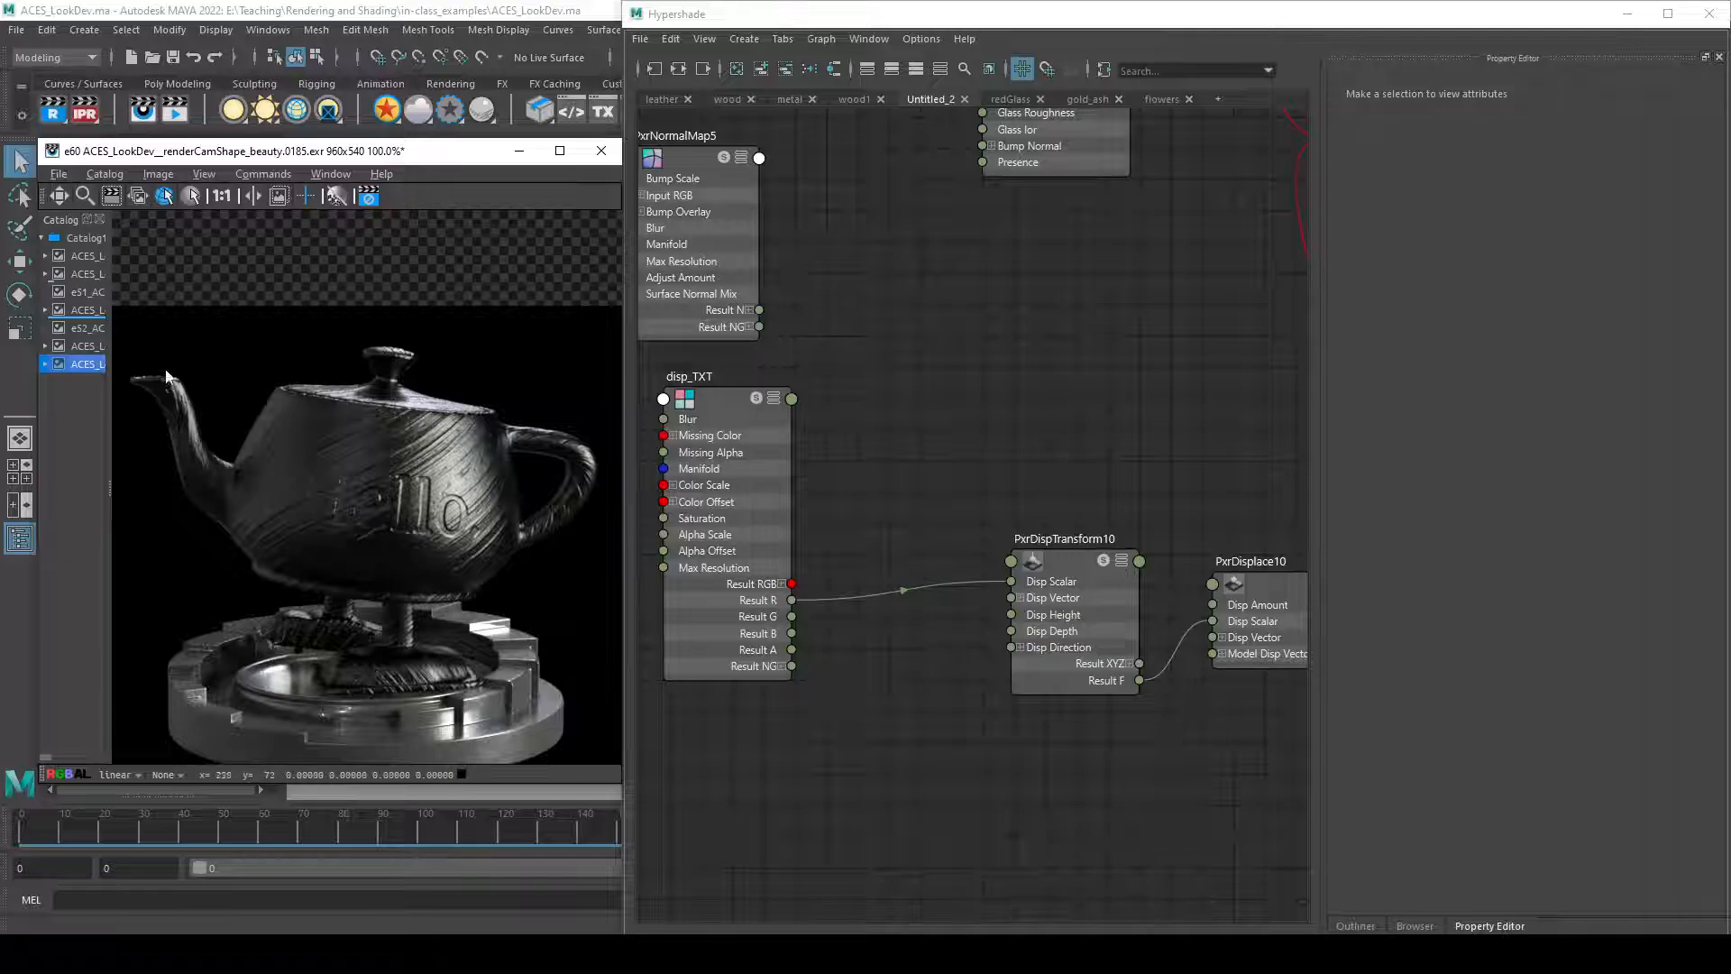
left_click(87, 328)
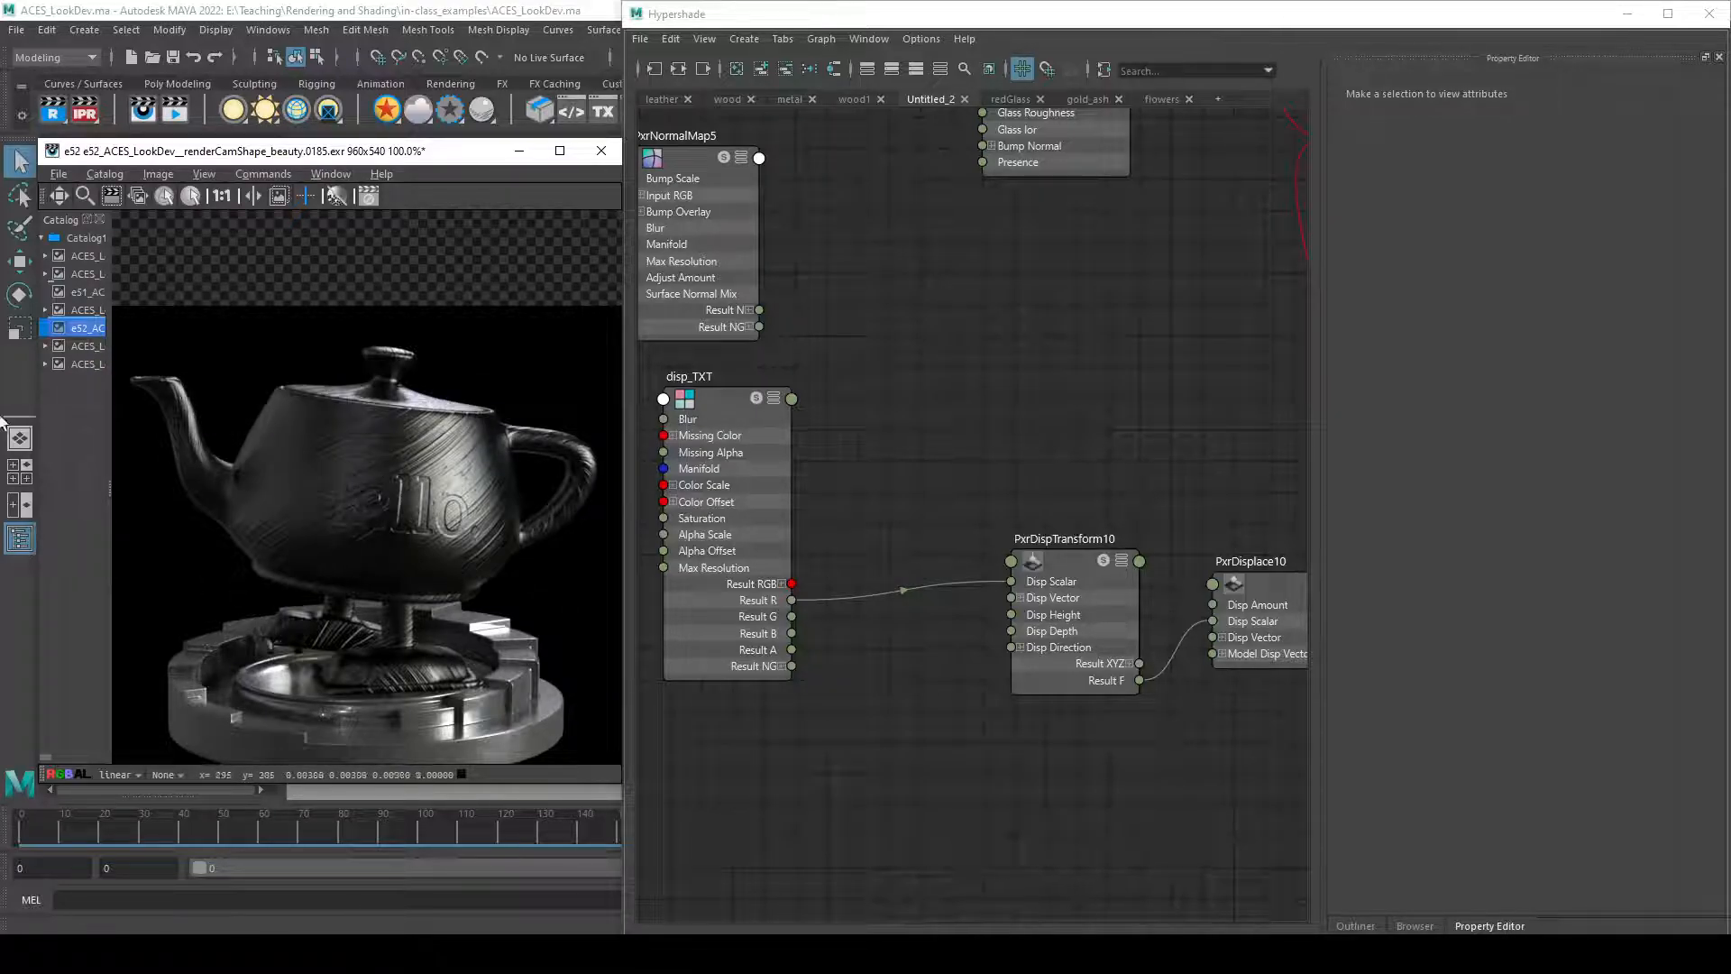
scroll(318, 476, "up", 1)
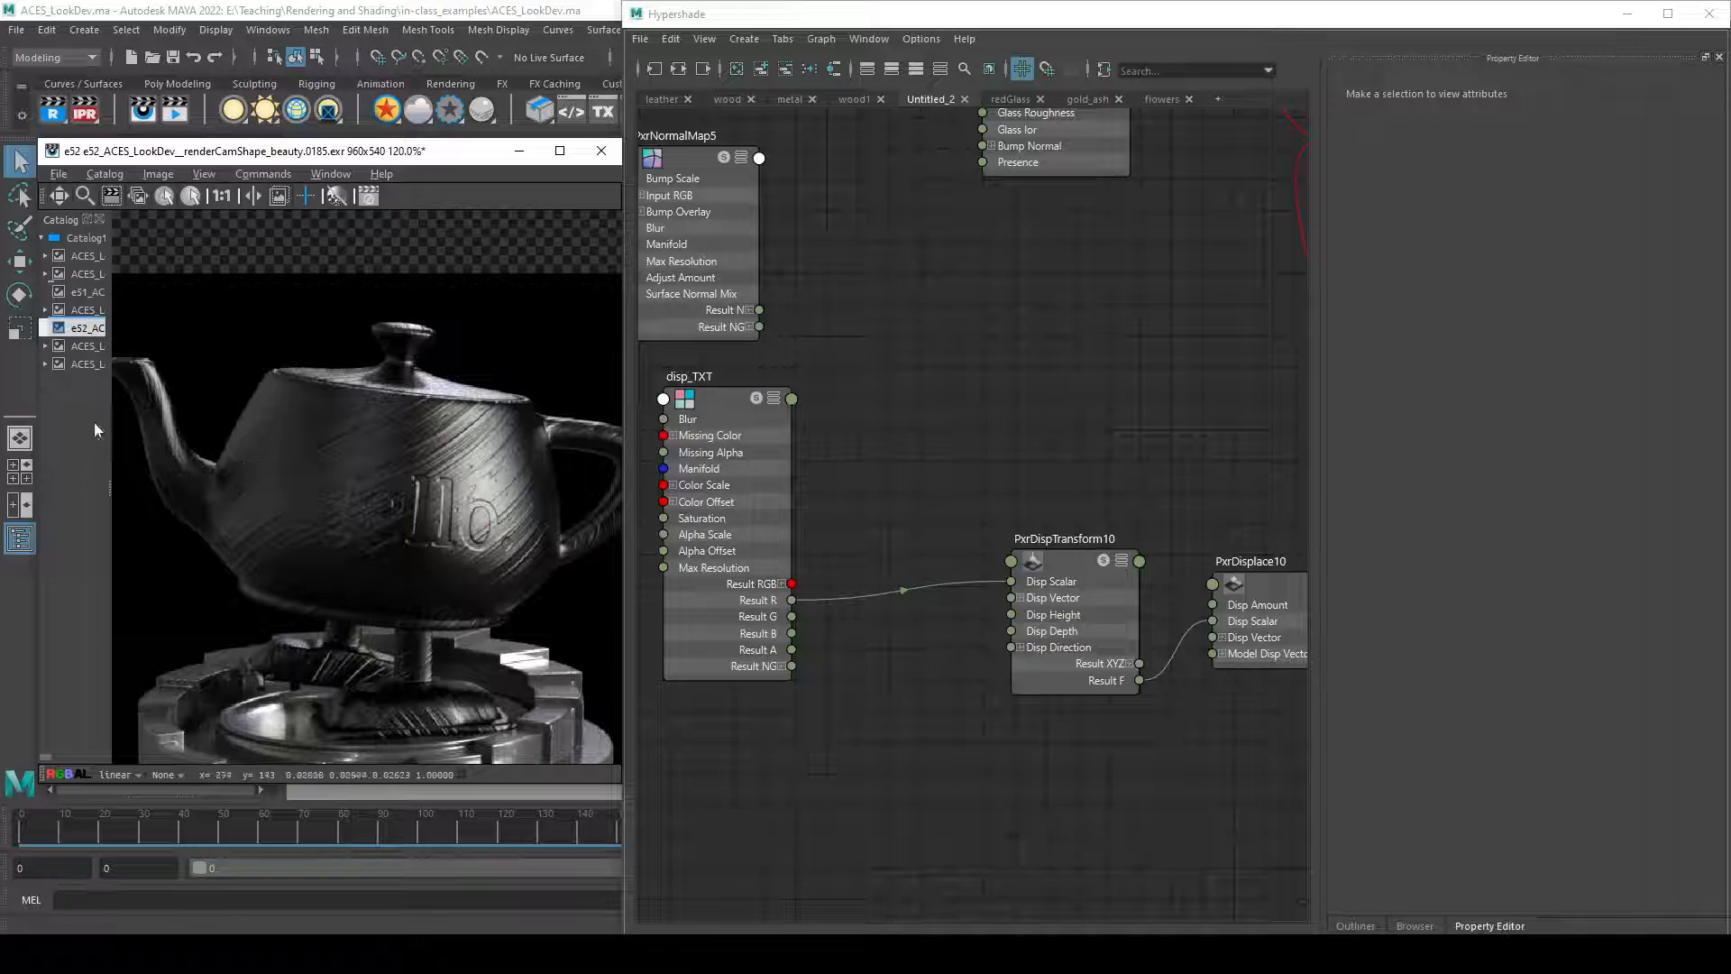
left_click(81, 363)
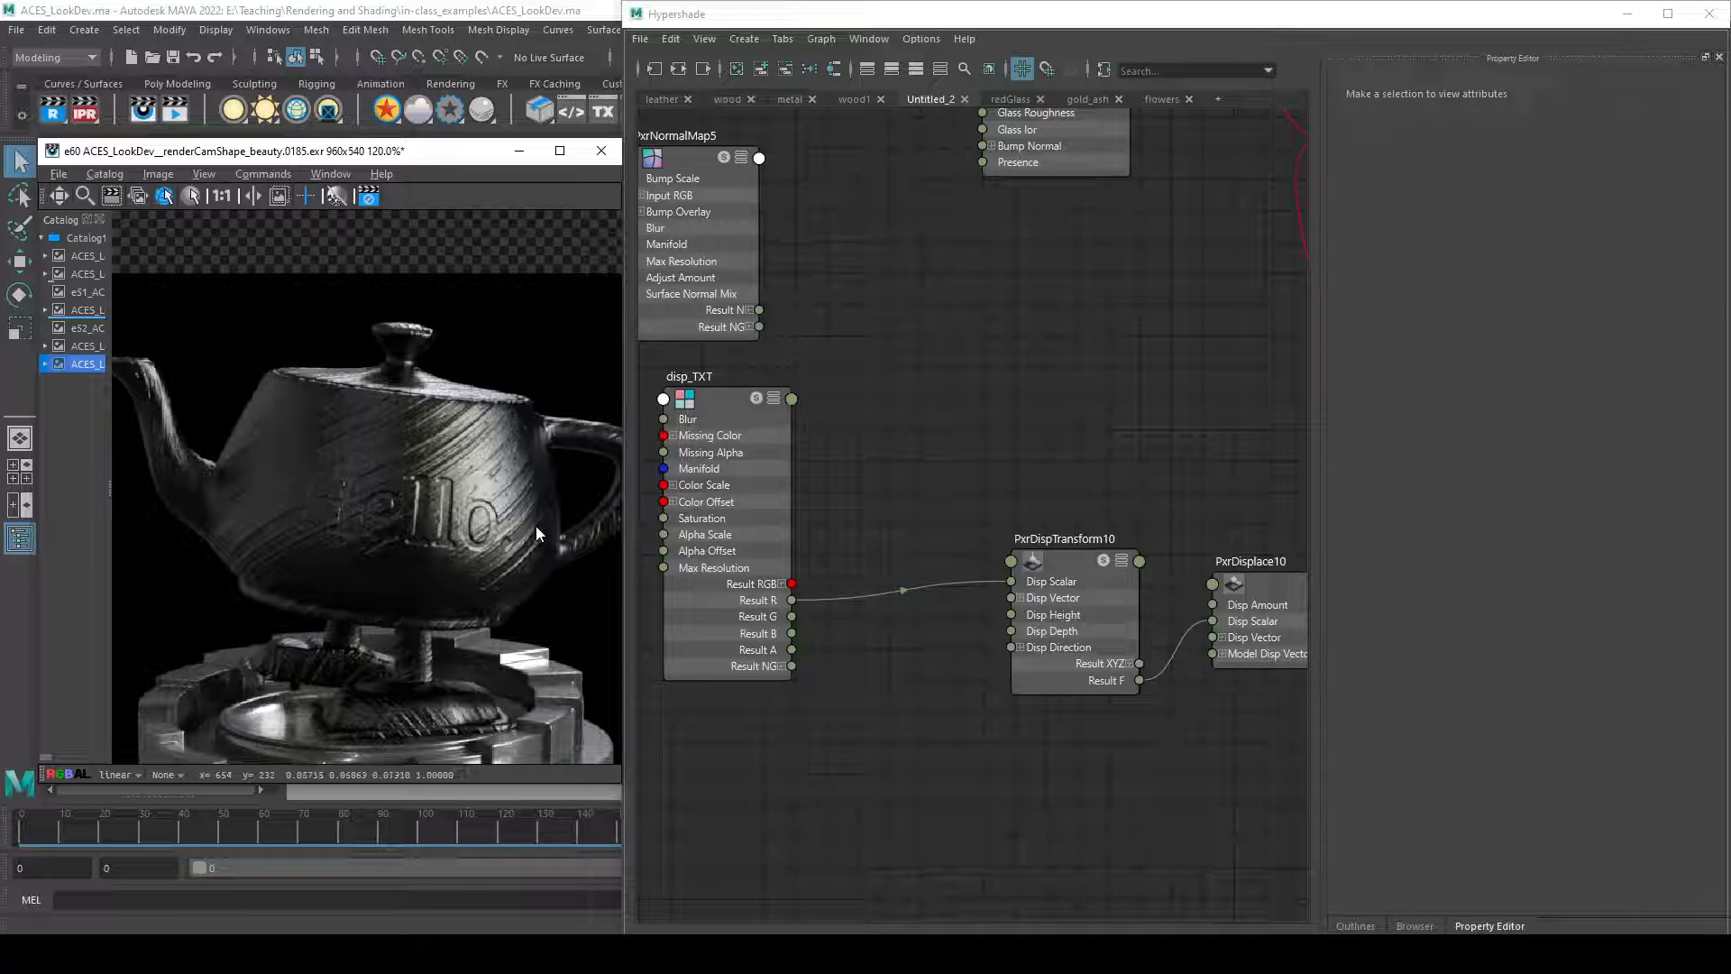
- Set the PxrDisplace10 node's Gain to 0.07, trying 0.05 first
middle_click_drag(957, 757, 743, 705)
left_click(965, 595)
left_click_drag(1509, 239, 1485, 241)
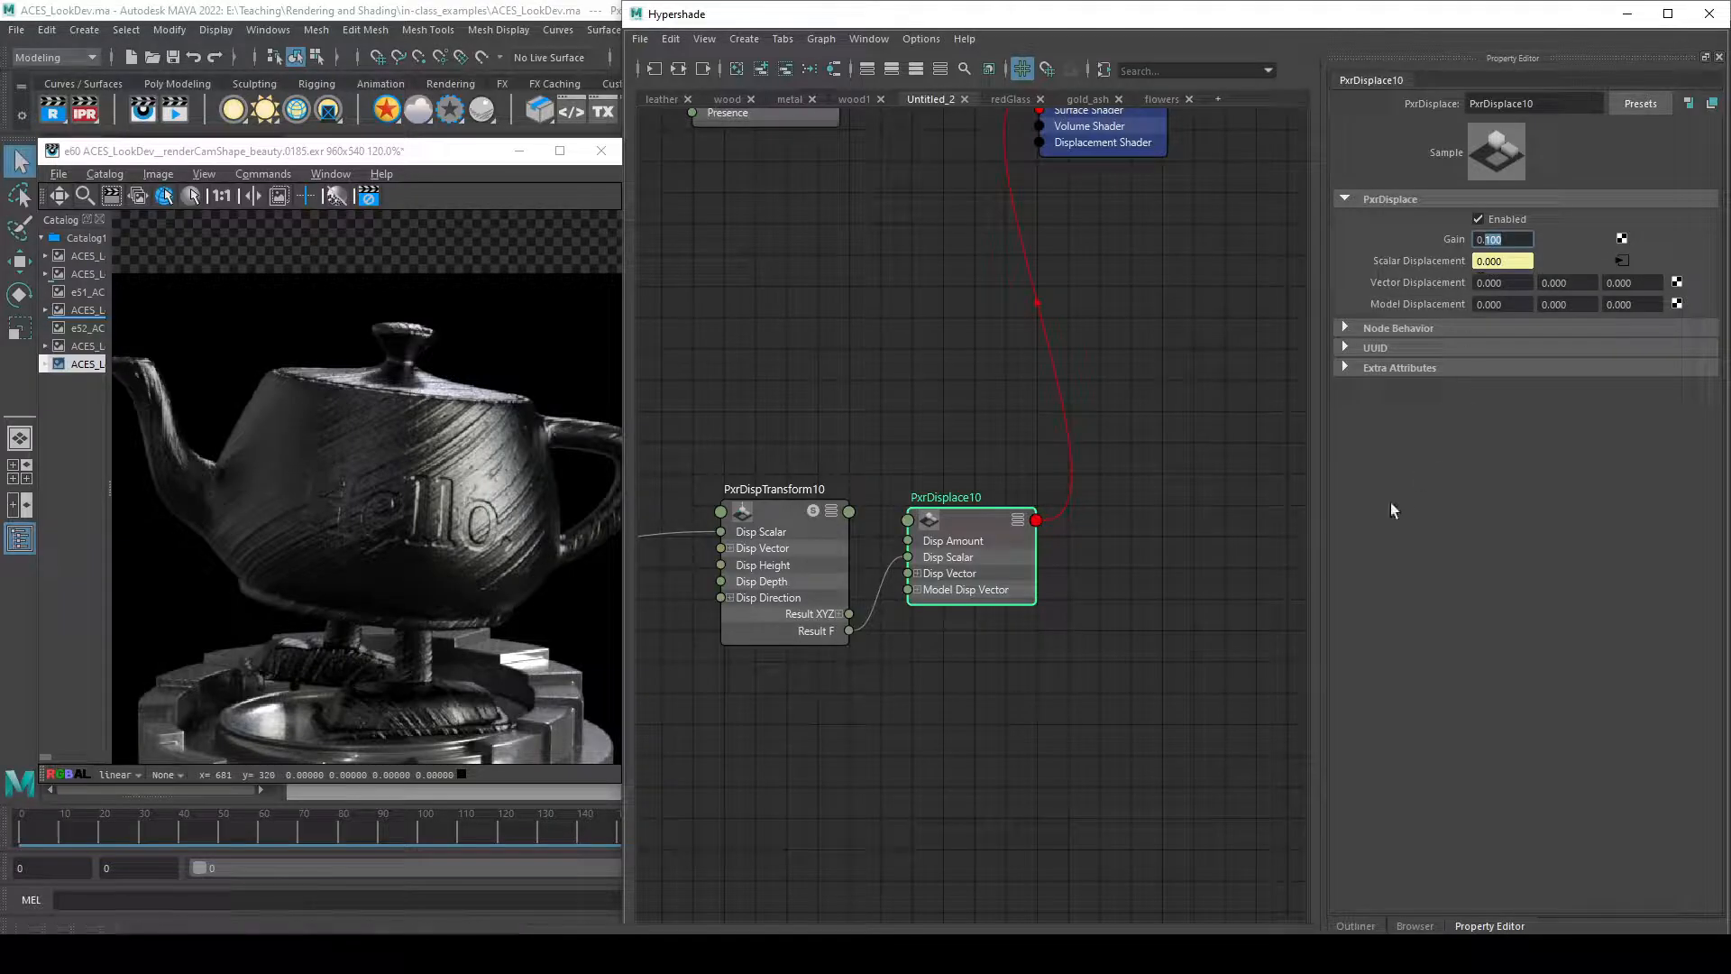
type("05")
key("Return")
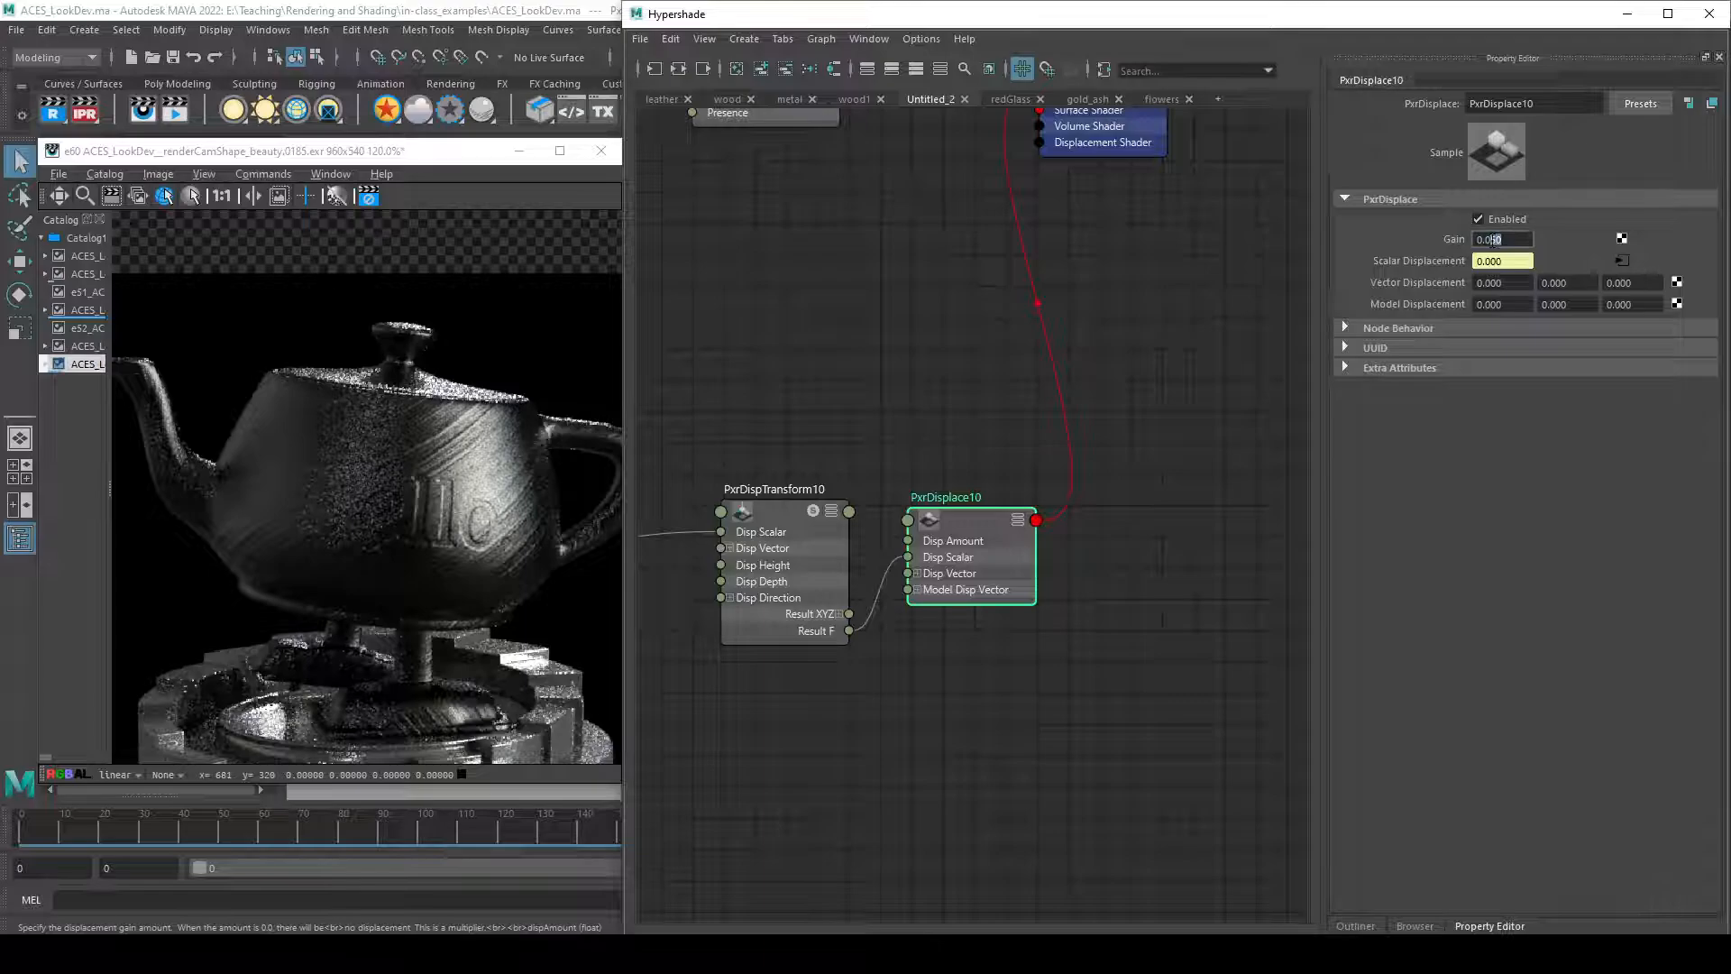
type("7")
key("Return")
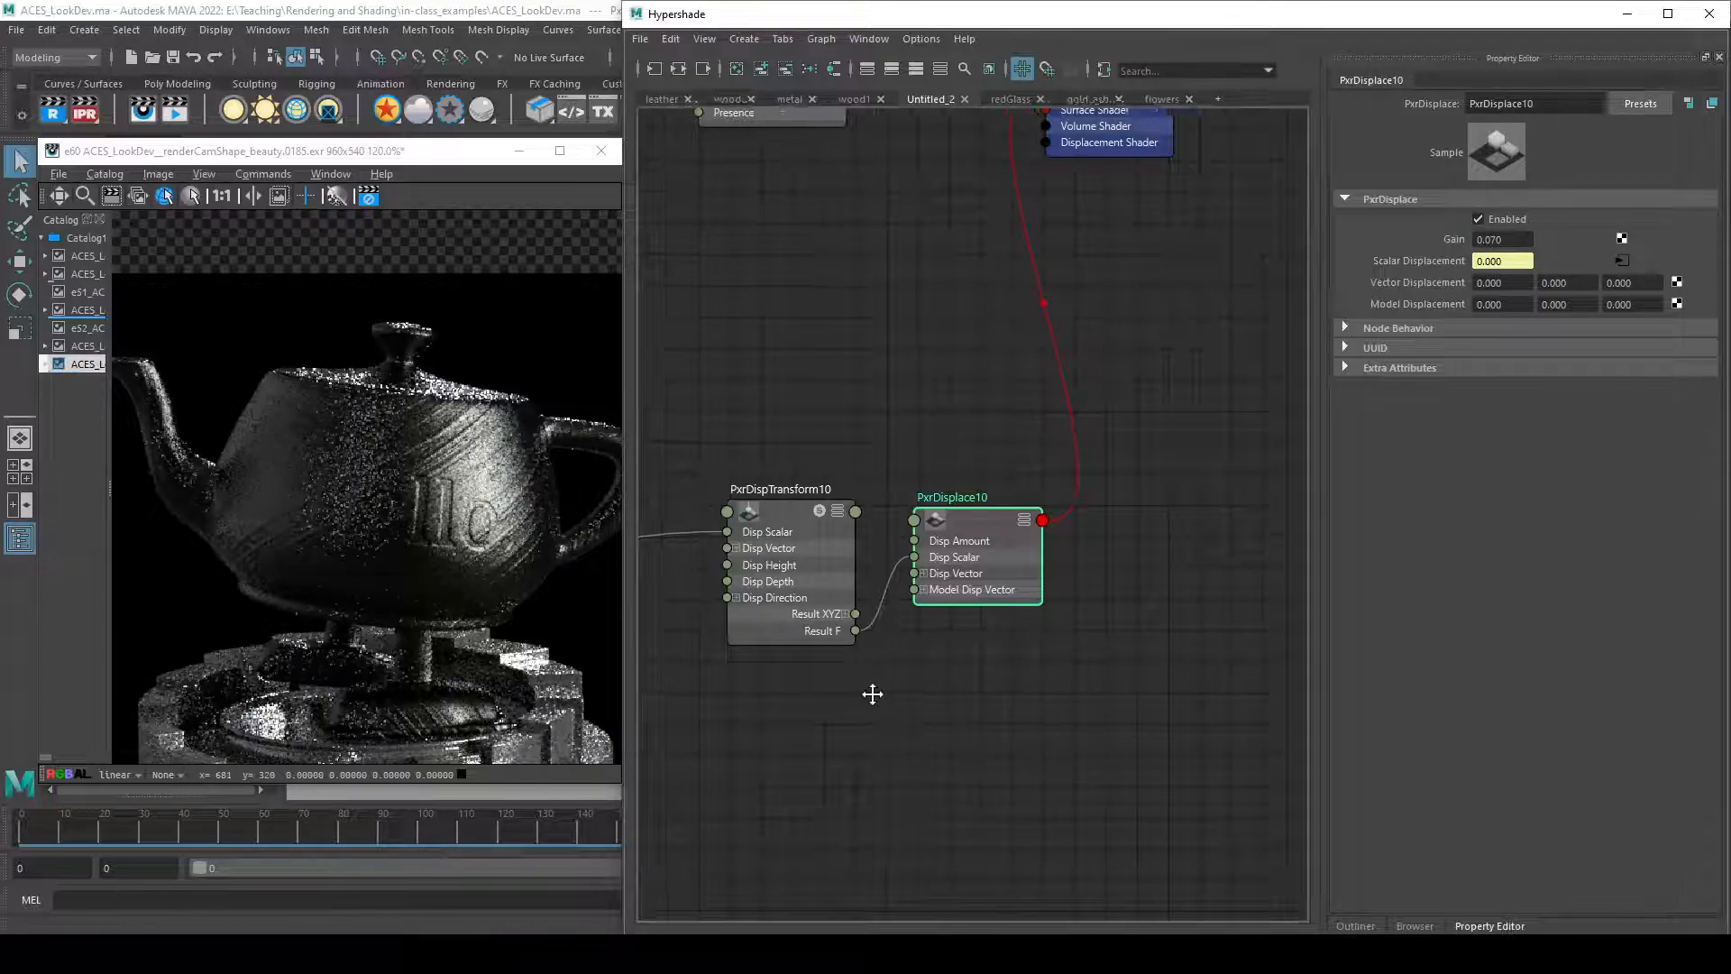
- Compare the current teapot render repeatedly with the earlier renders in the catalog to judge the displacement's effect on shape and detail
middle_click_drag(865, 695, 1008, 725, "alt")
scroll(1006, 723, "down", 4)
middle_click_drag(972, 543, 1134, 562, "alt")
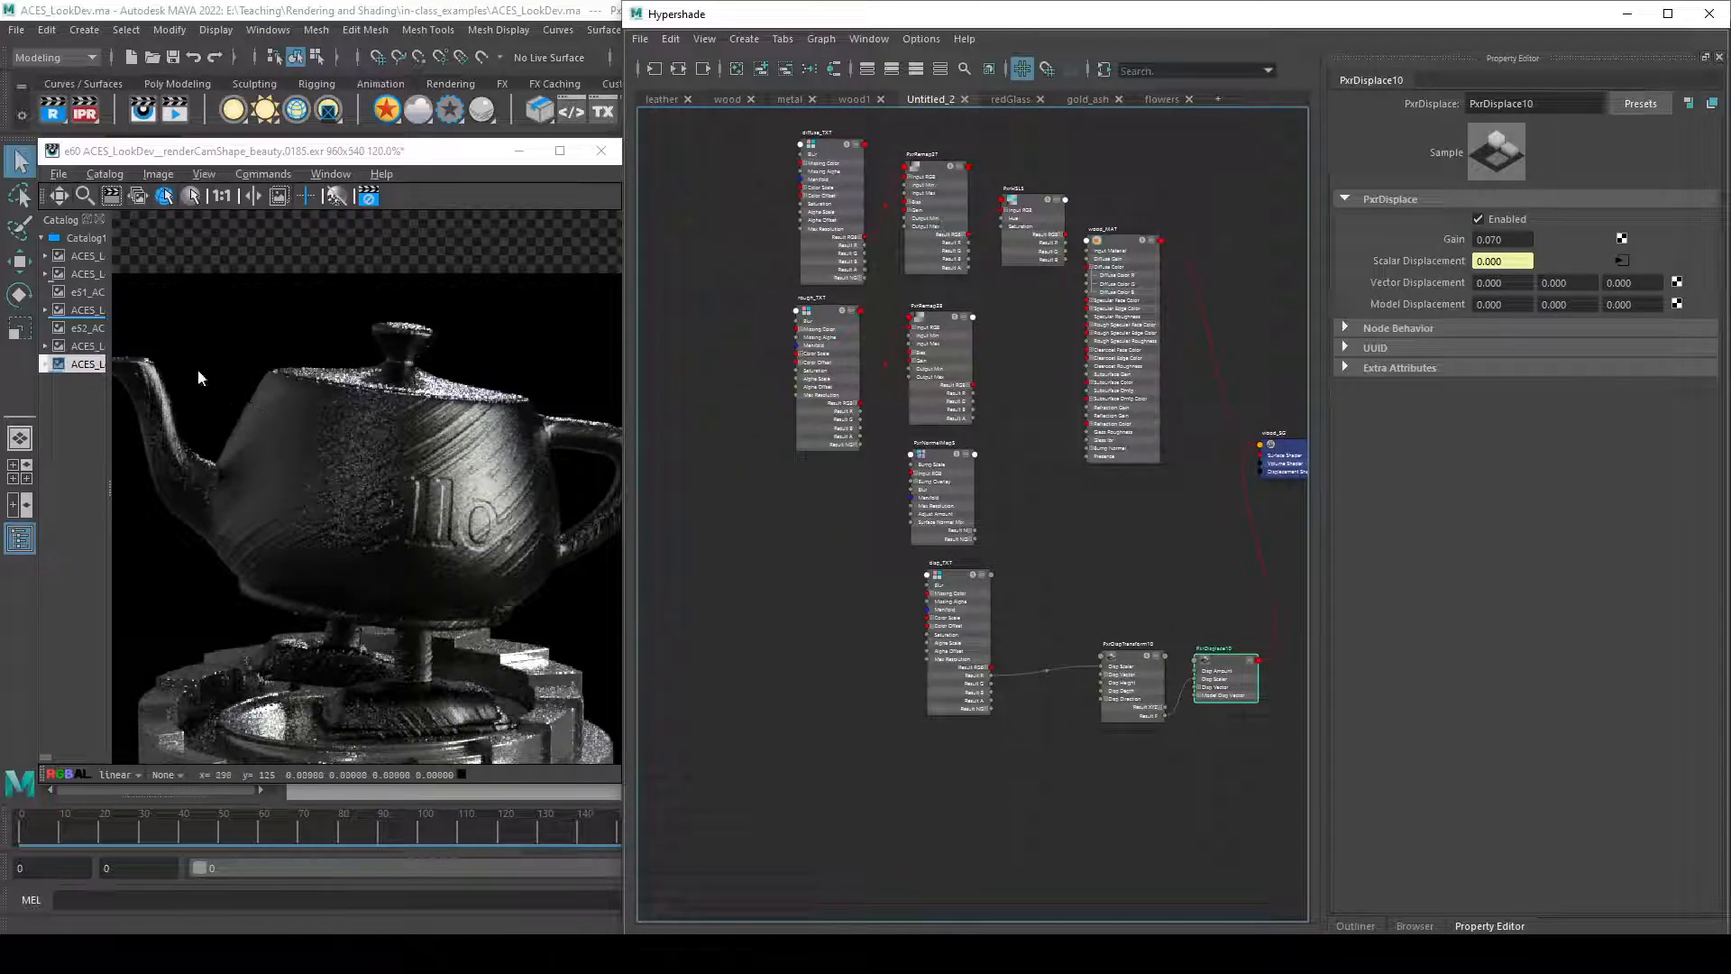
left_click(94, 327)
left_click(86, 365)
left_click(85, 330)
left_click(85, 365)
left_click(74, 331)
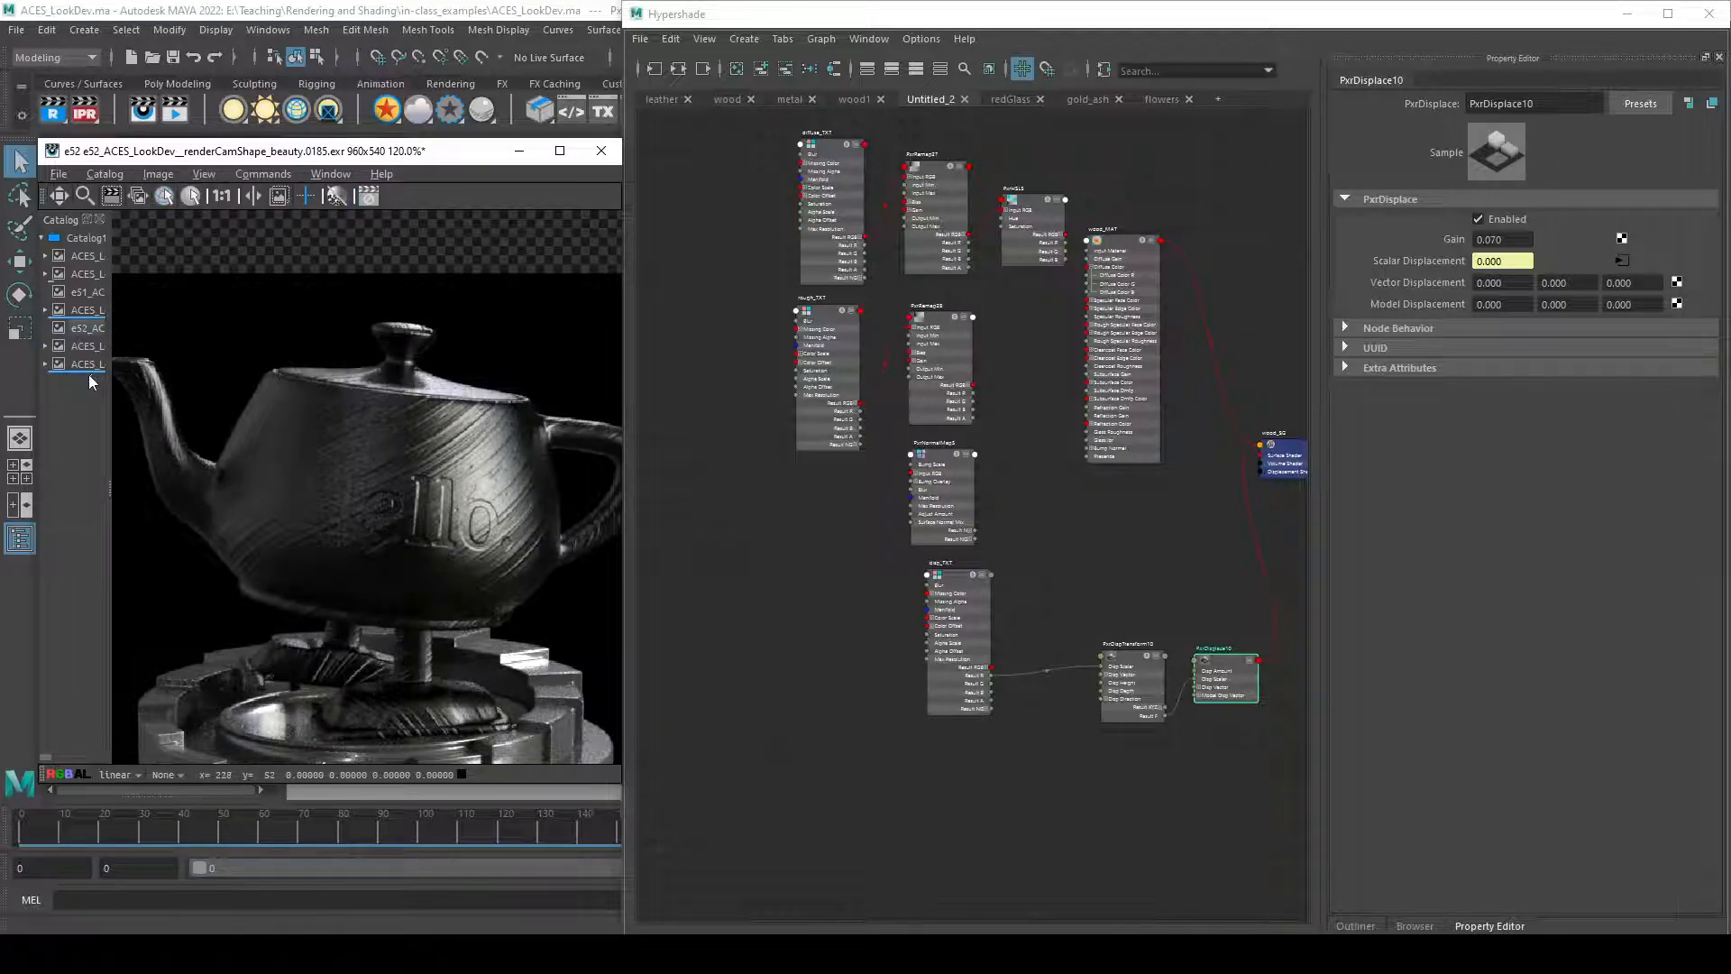
left_click(84, 365)
left_click(85, 312)
left_click(90, 364)
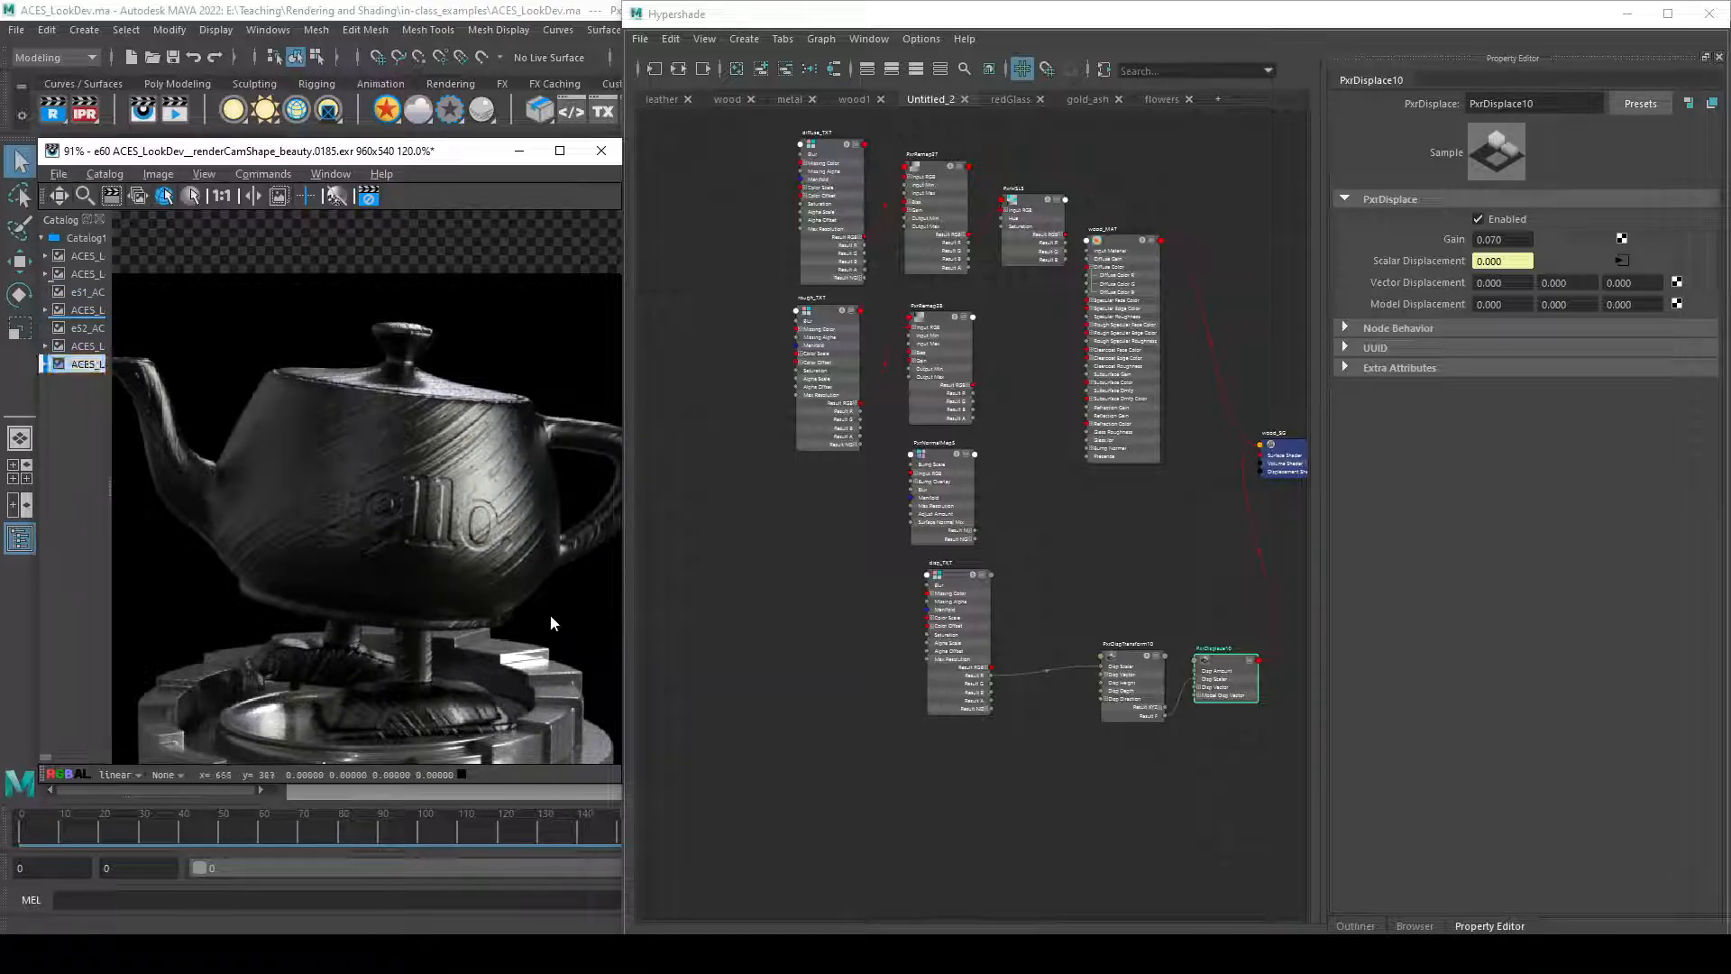
scroll(537, 561, "down", 1)
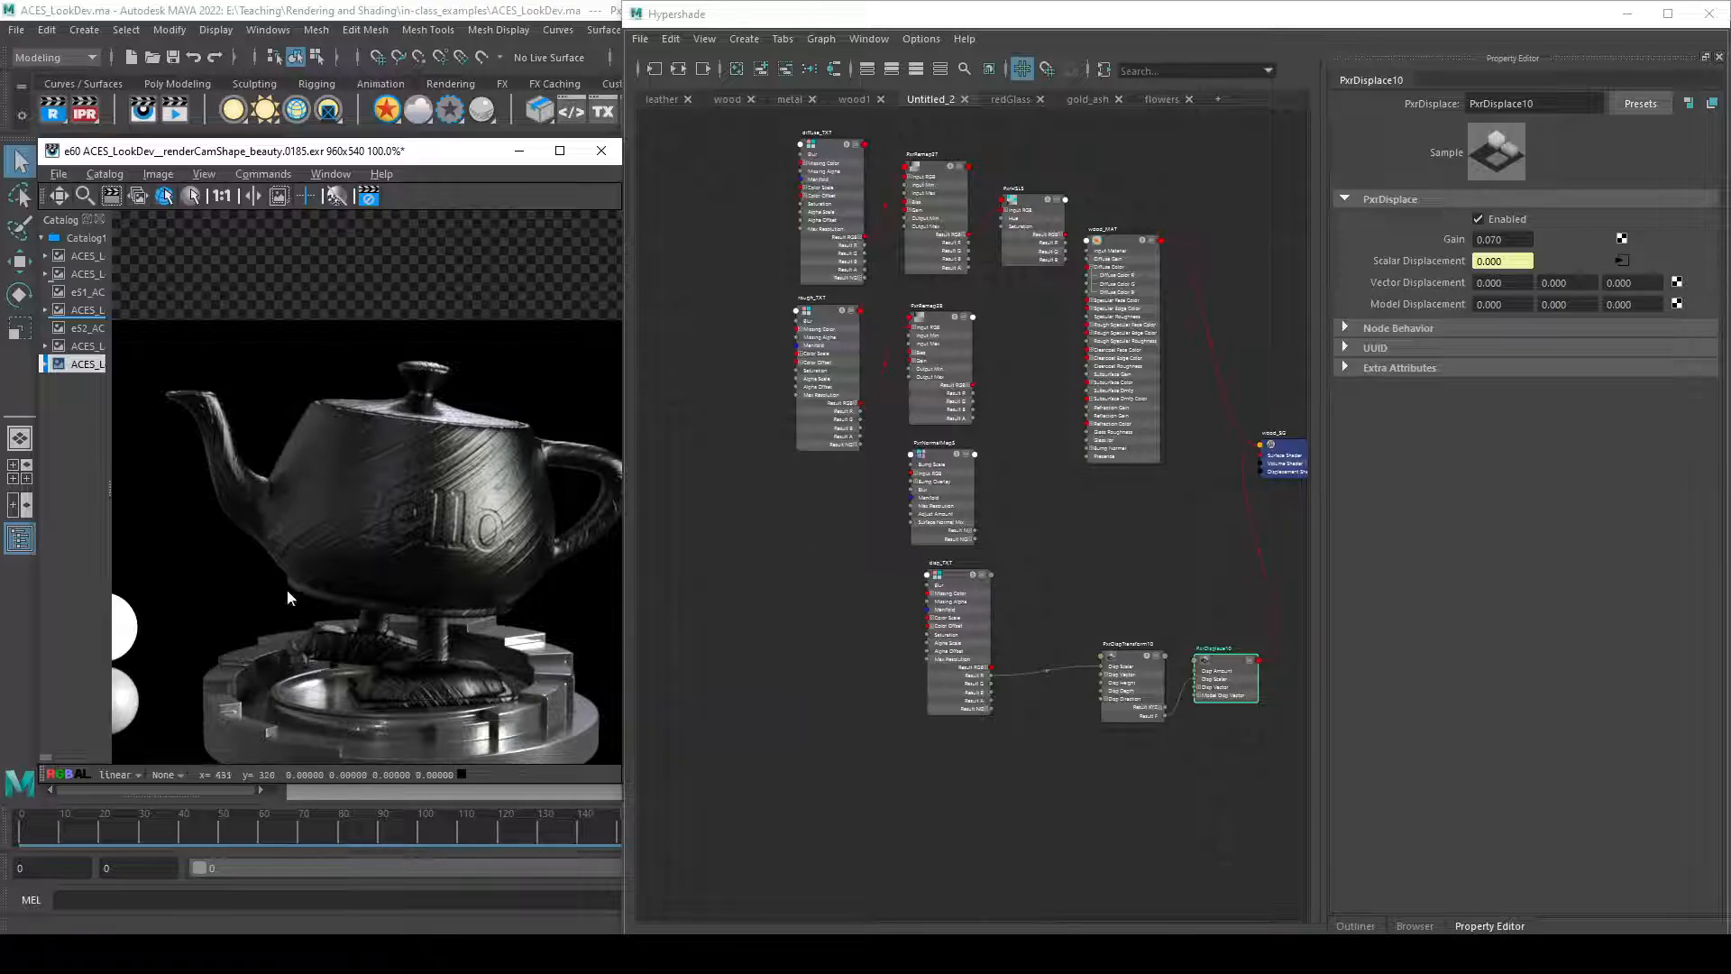
left_click(90, 310)
left_click(88, 330)
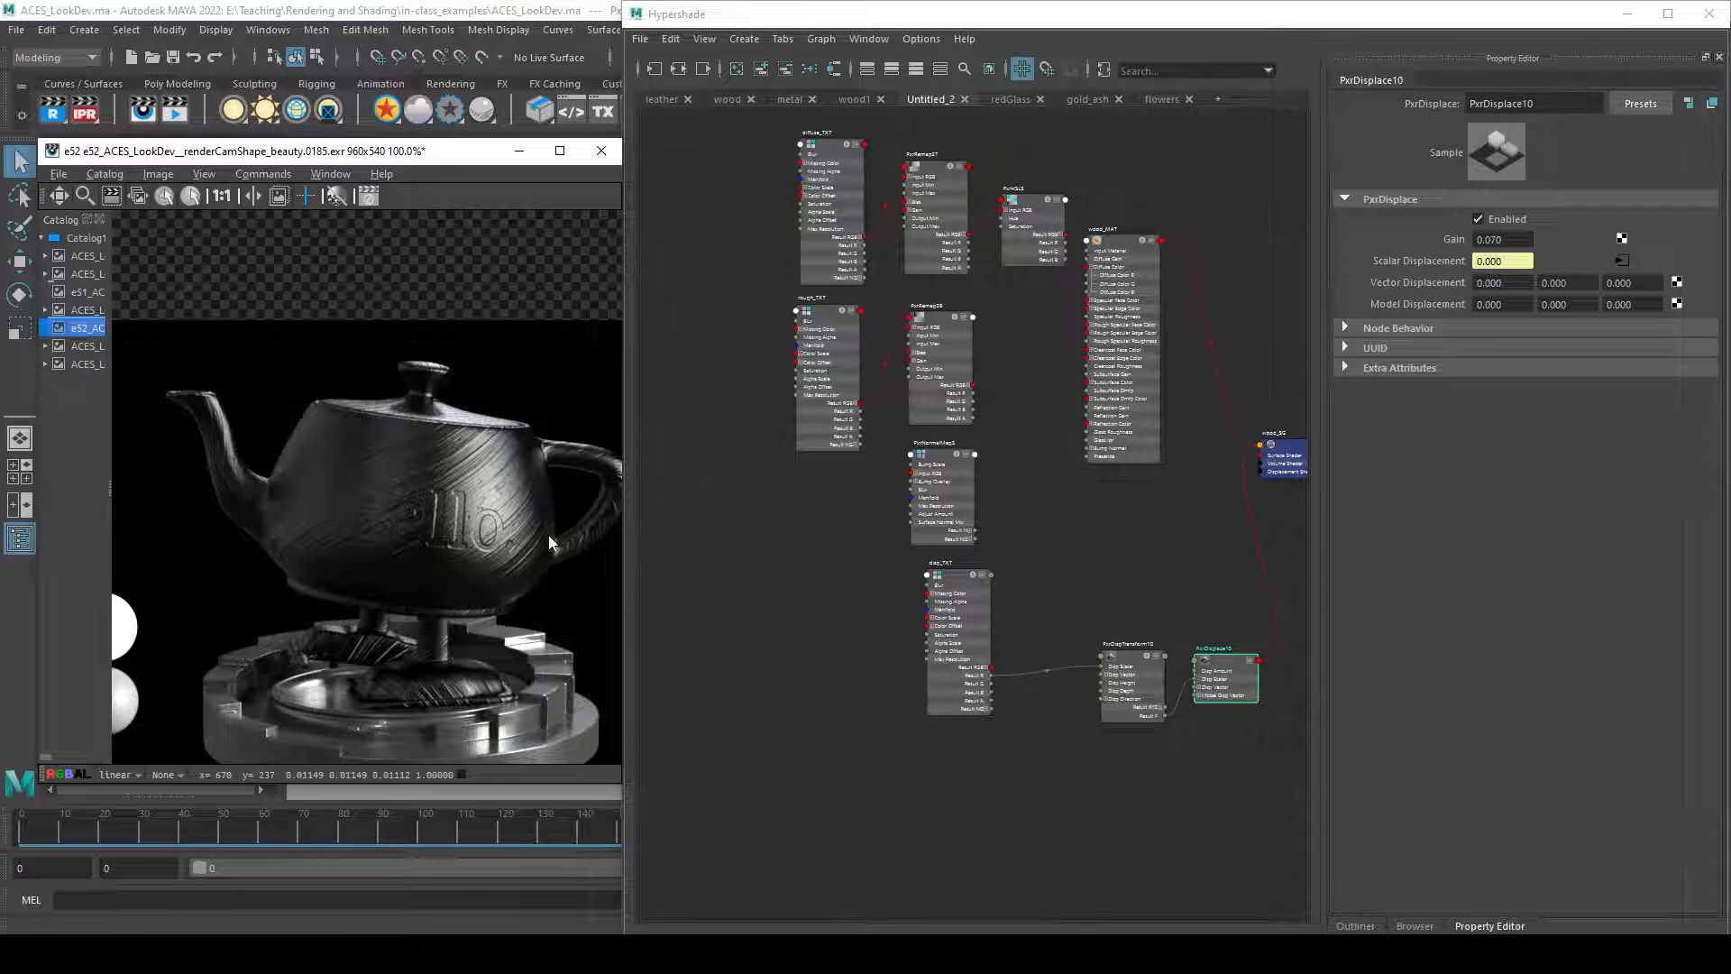
left_click(97, 365)
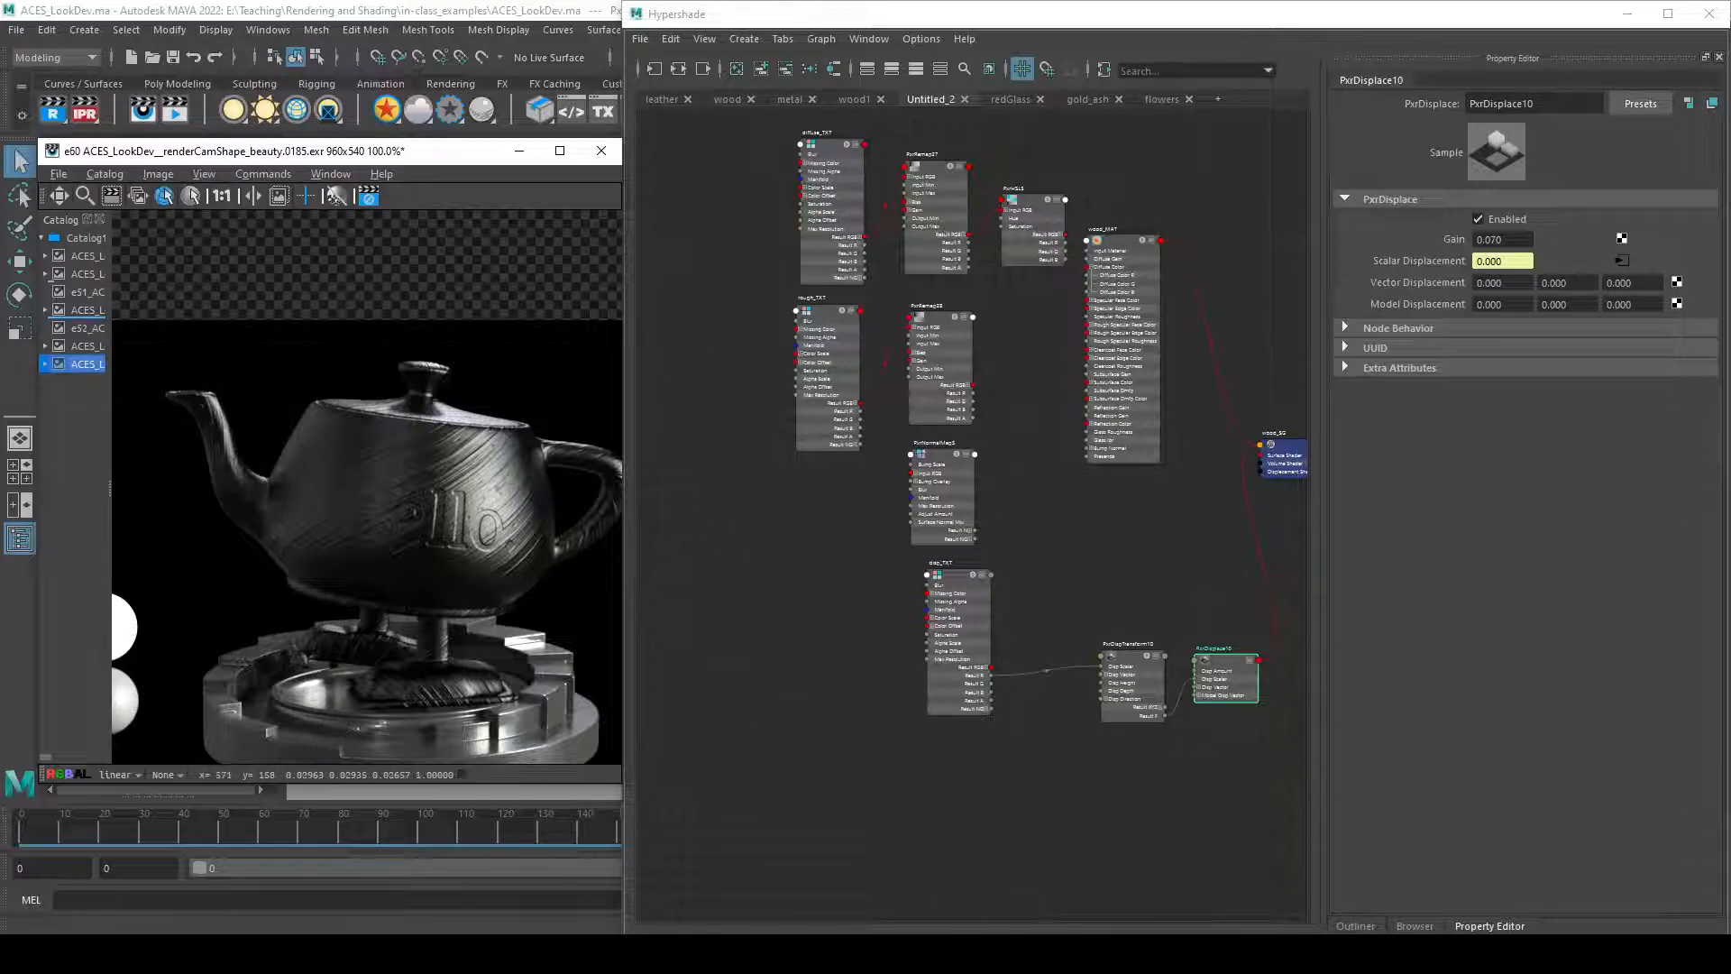
- Move the PxrDispTransform and PxrDisplace nodes close beside disp_TXT, and show the attributes of each
middle_click_drag(1139, 788, 1056, 790, "alt")
left_click_drag(1140, 676, 970, 609)
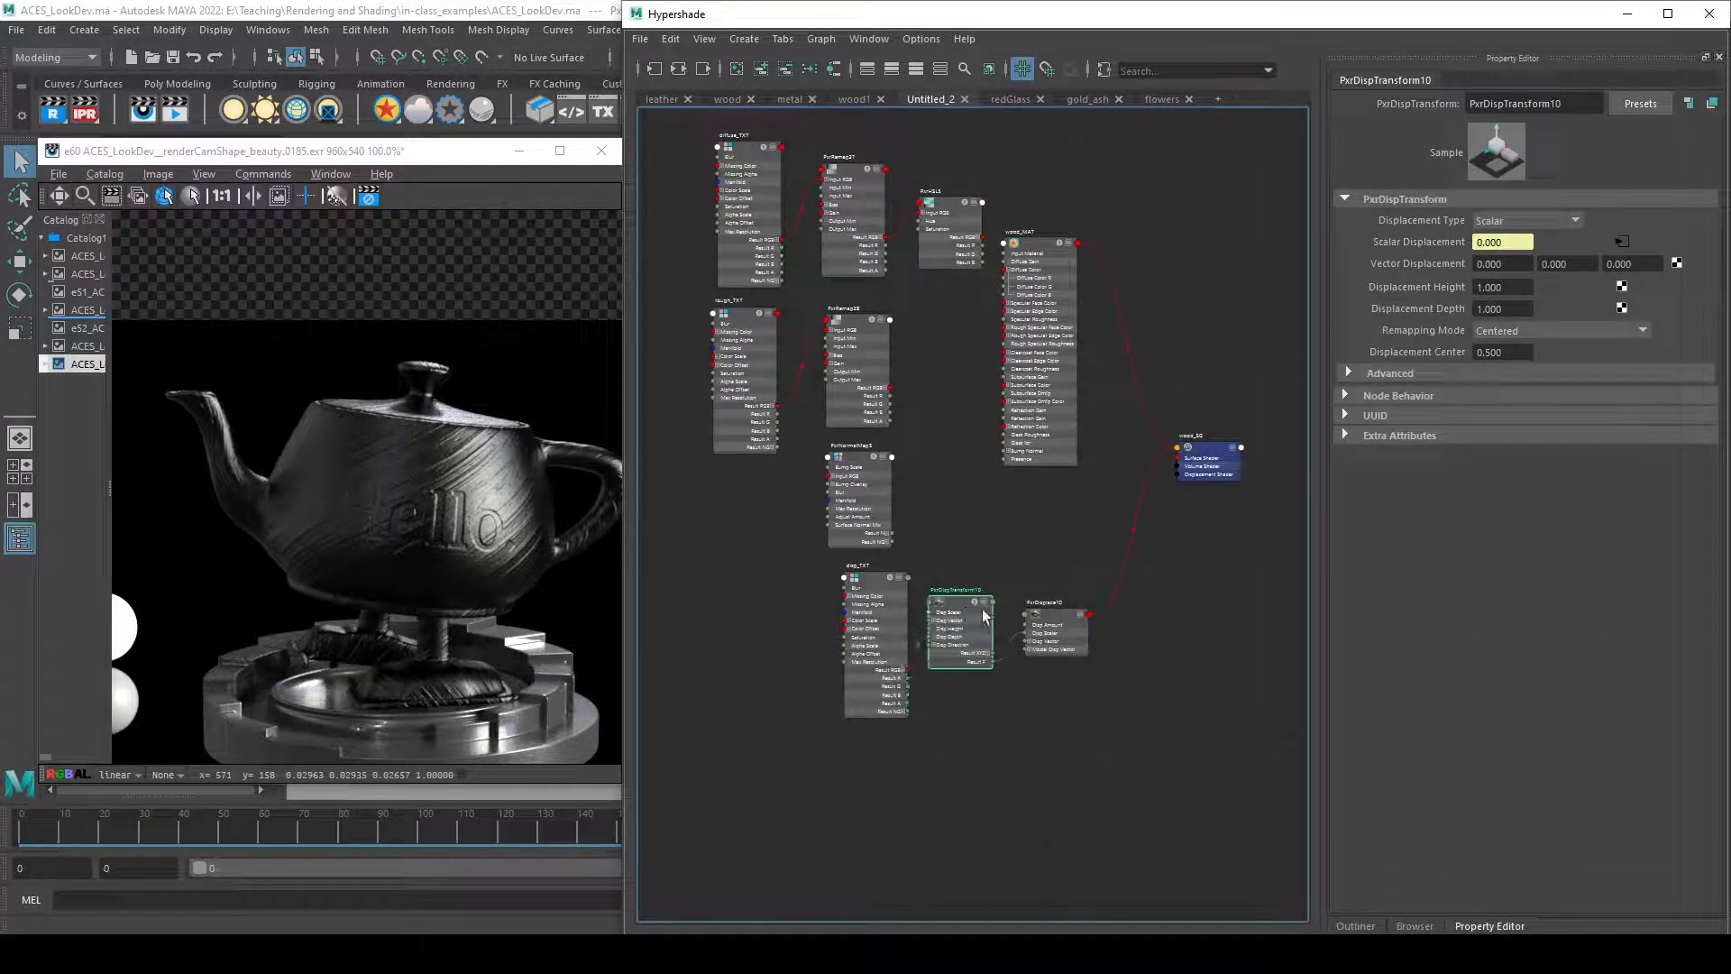
scroll(1037, 613, "up", 2)
double_click(1503, 352)
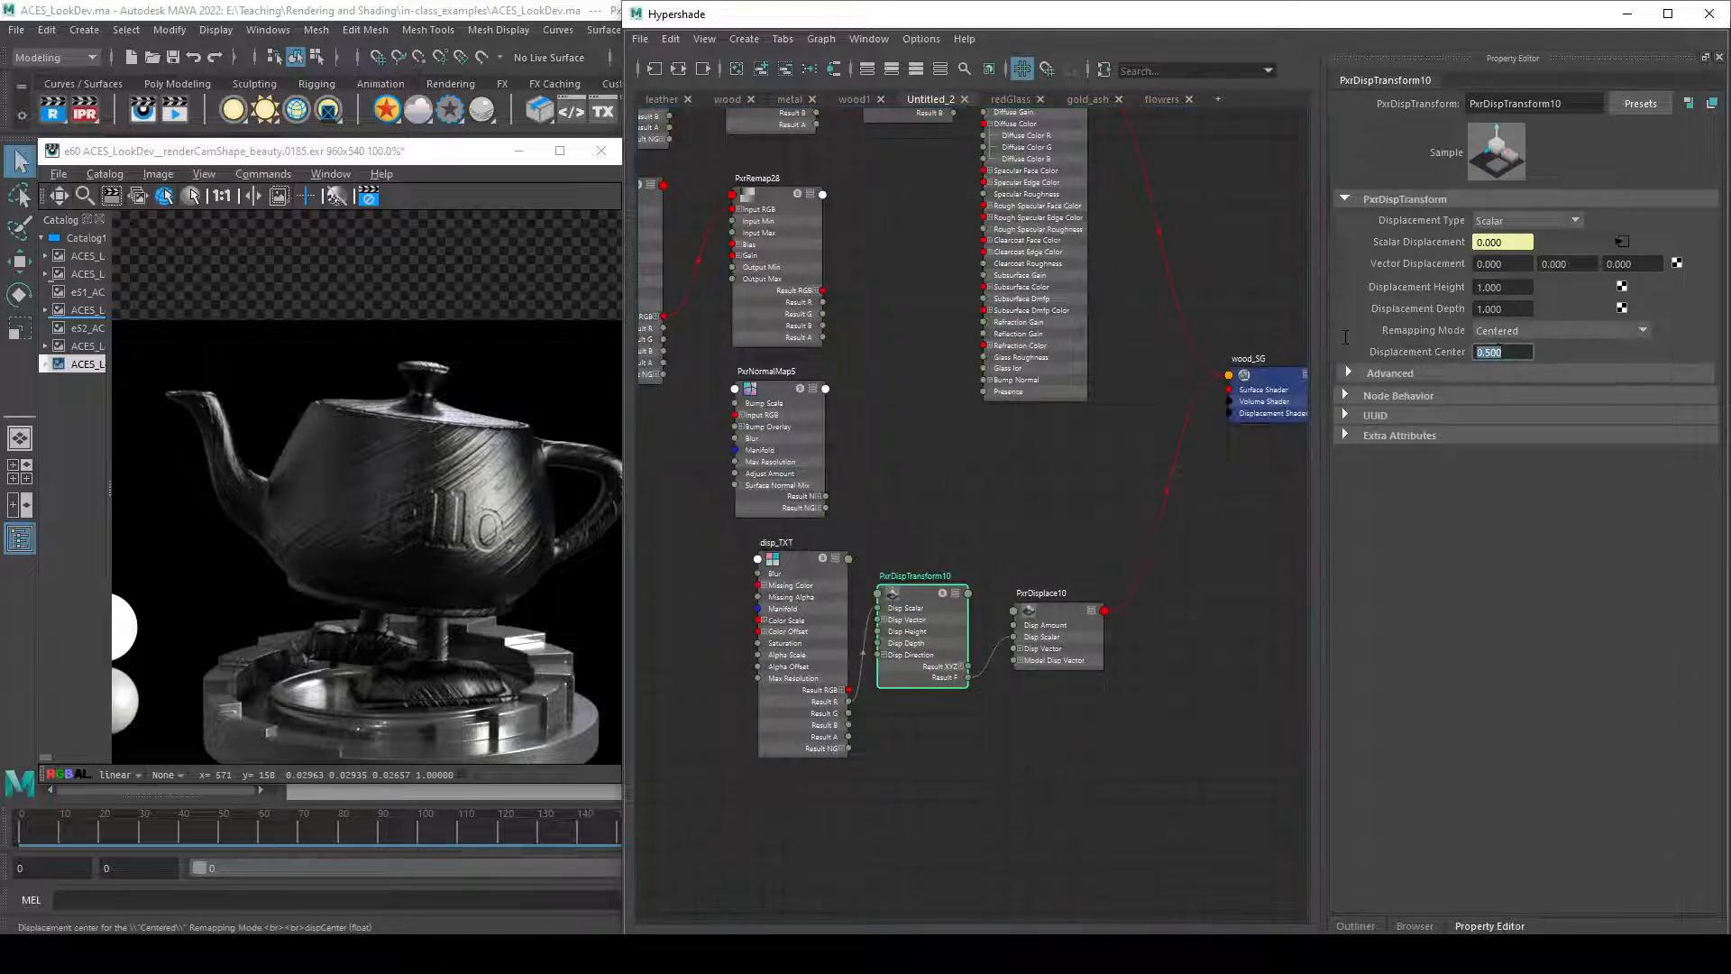
left_click(1067, 626)
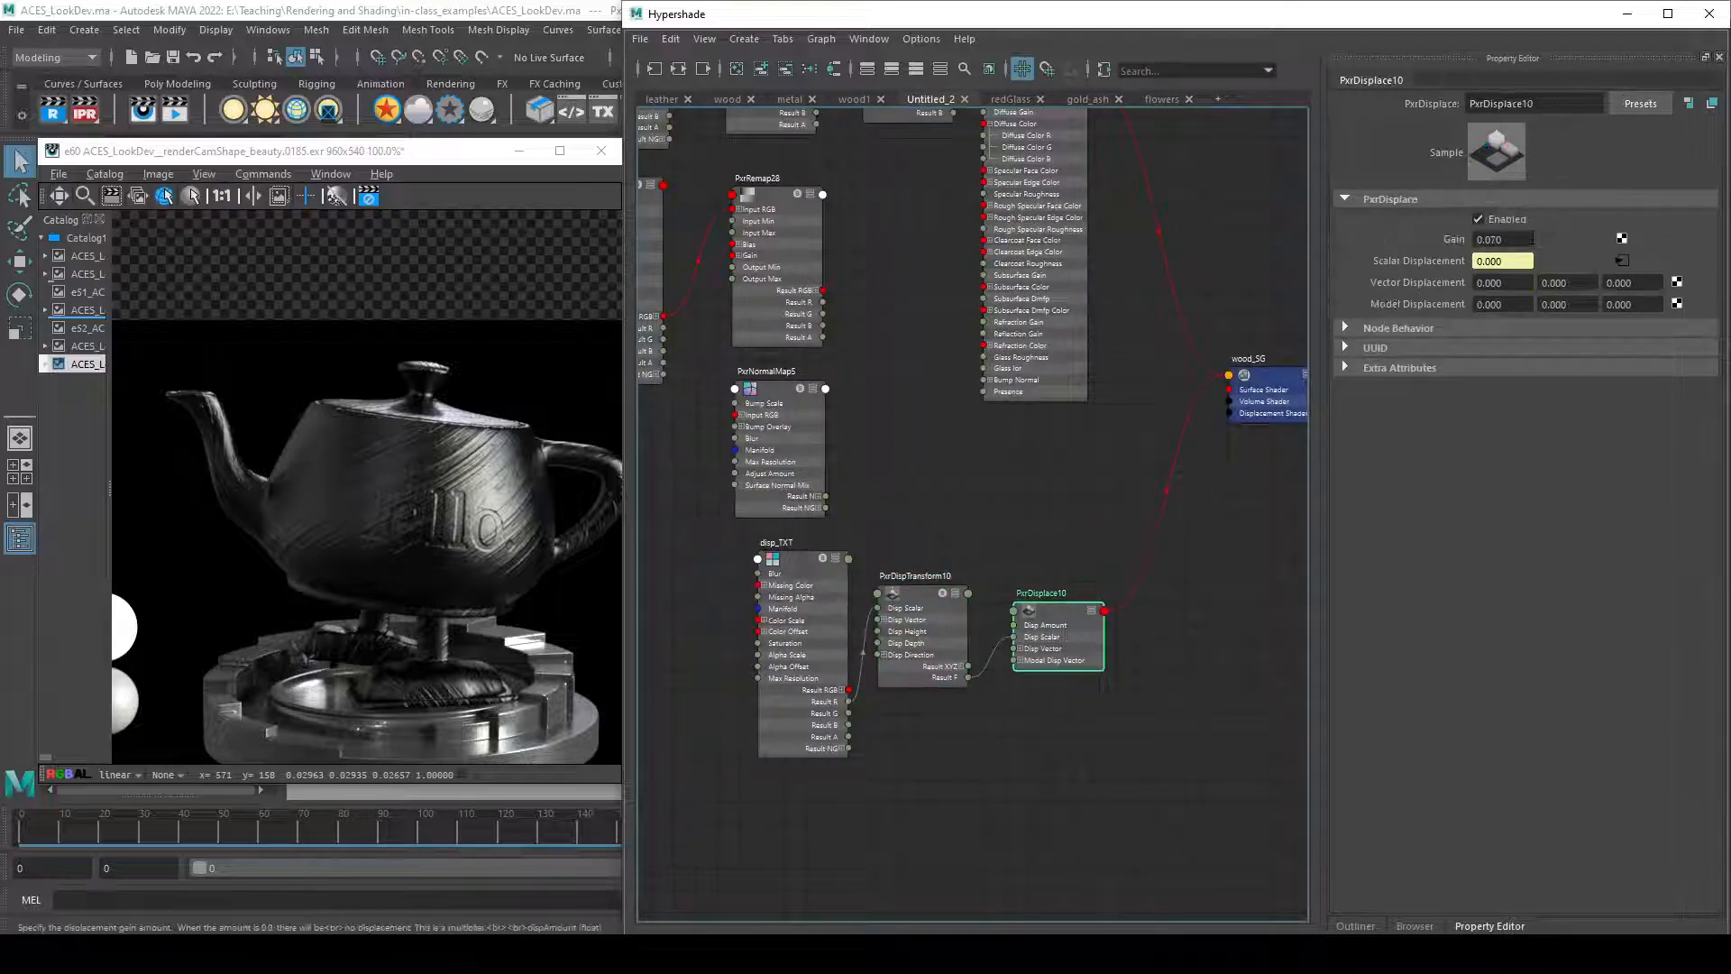
- Review the disp_TXT texture's attributes and its displacement node chain, and compare the current teapot render with the e52 render
double_click(1502, 239)
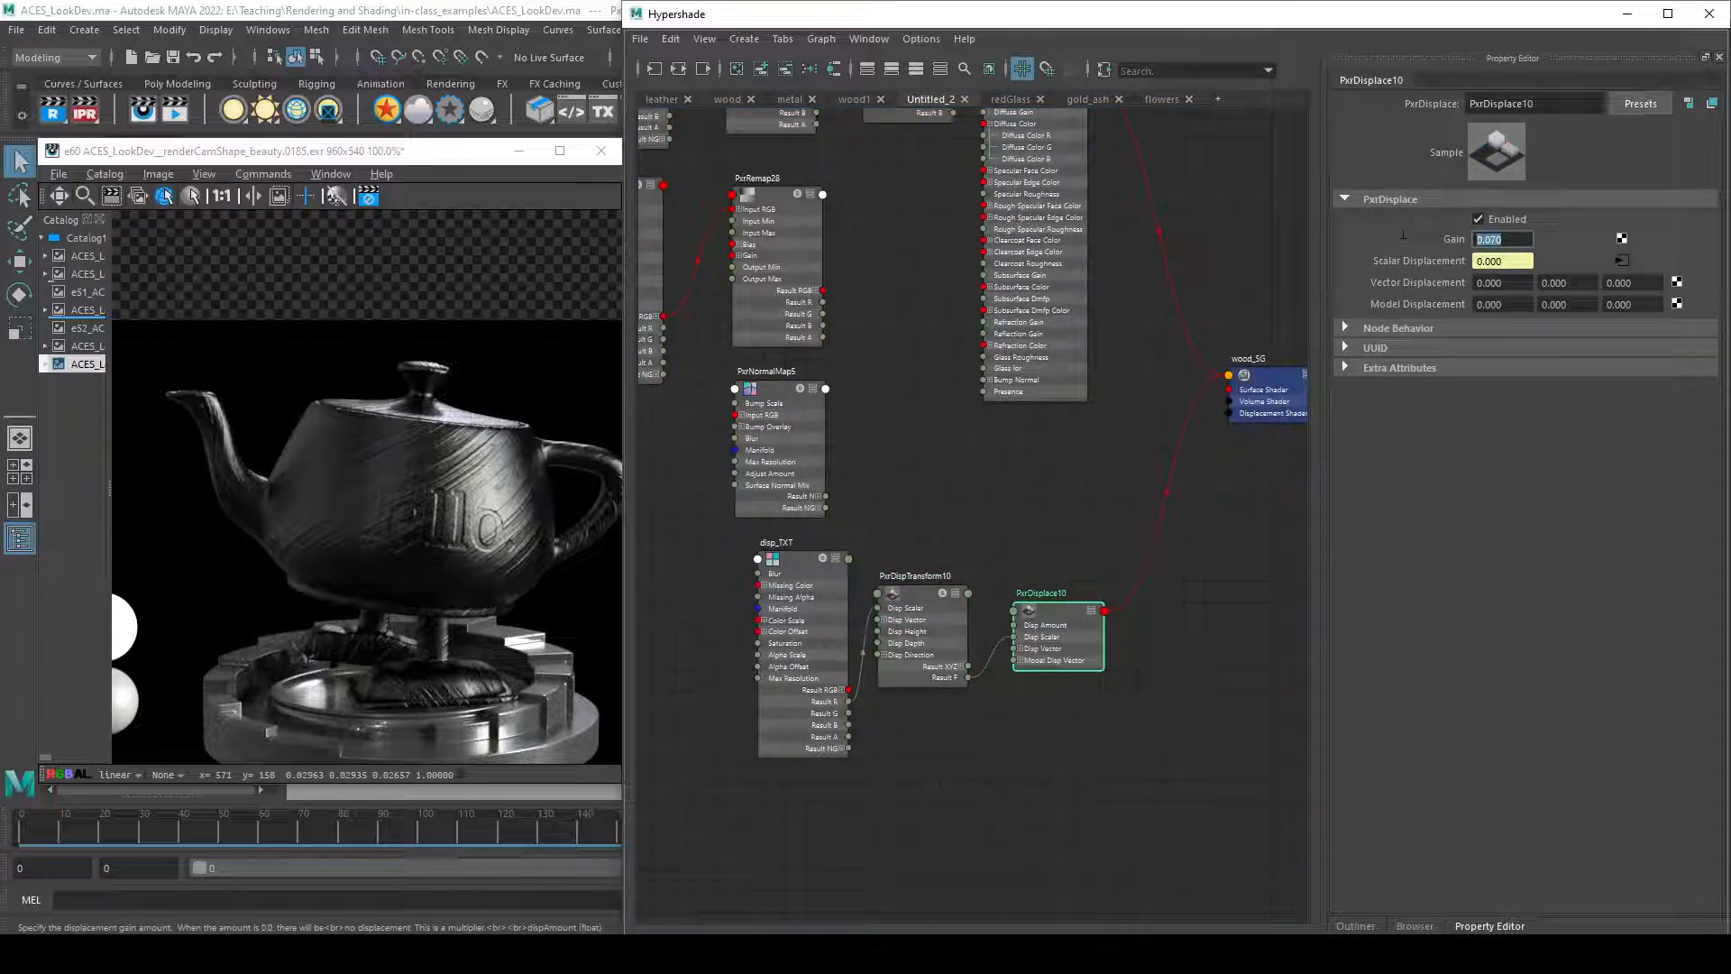
left_click(799, 643)
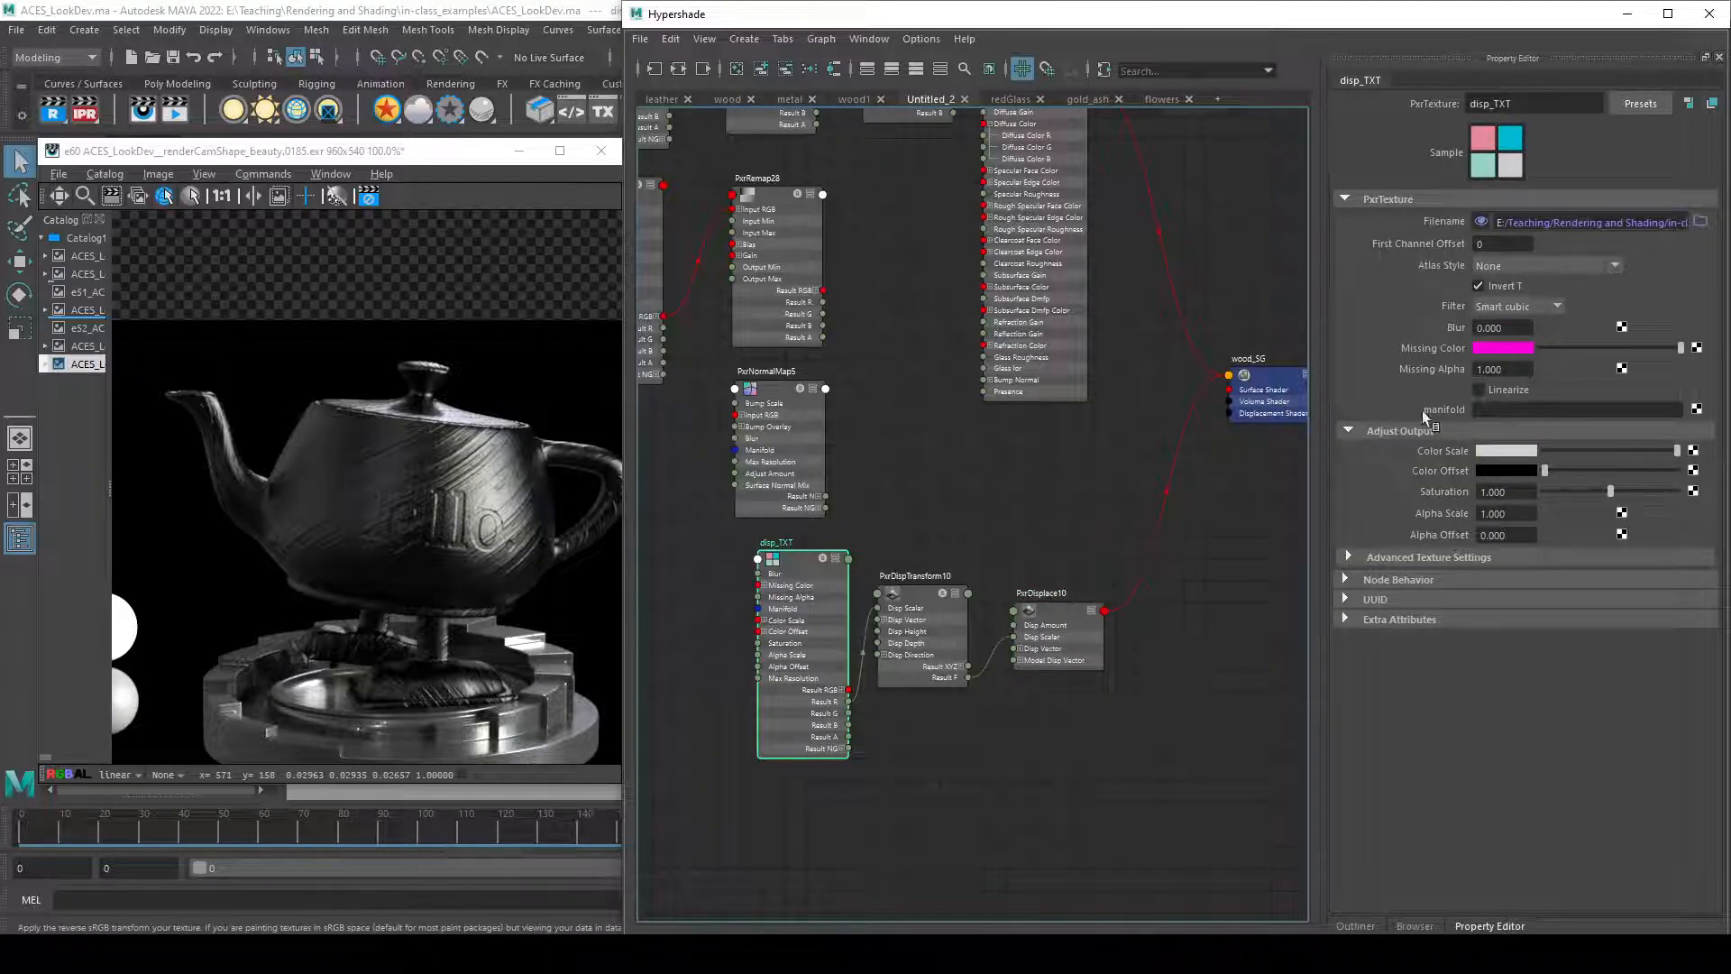
middle_click_drag(928, 522, 1020, 651, "alt")
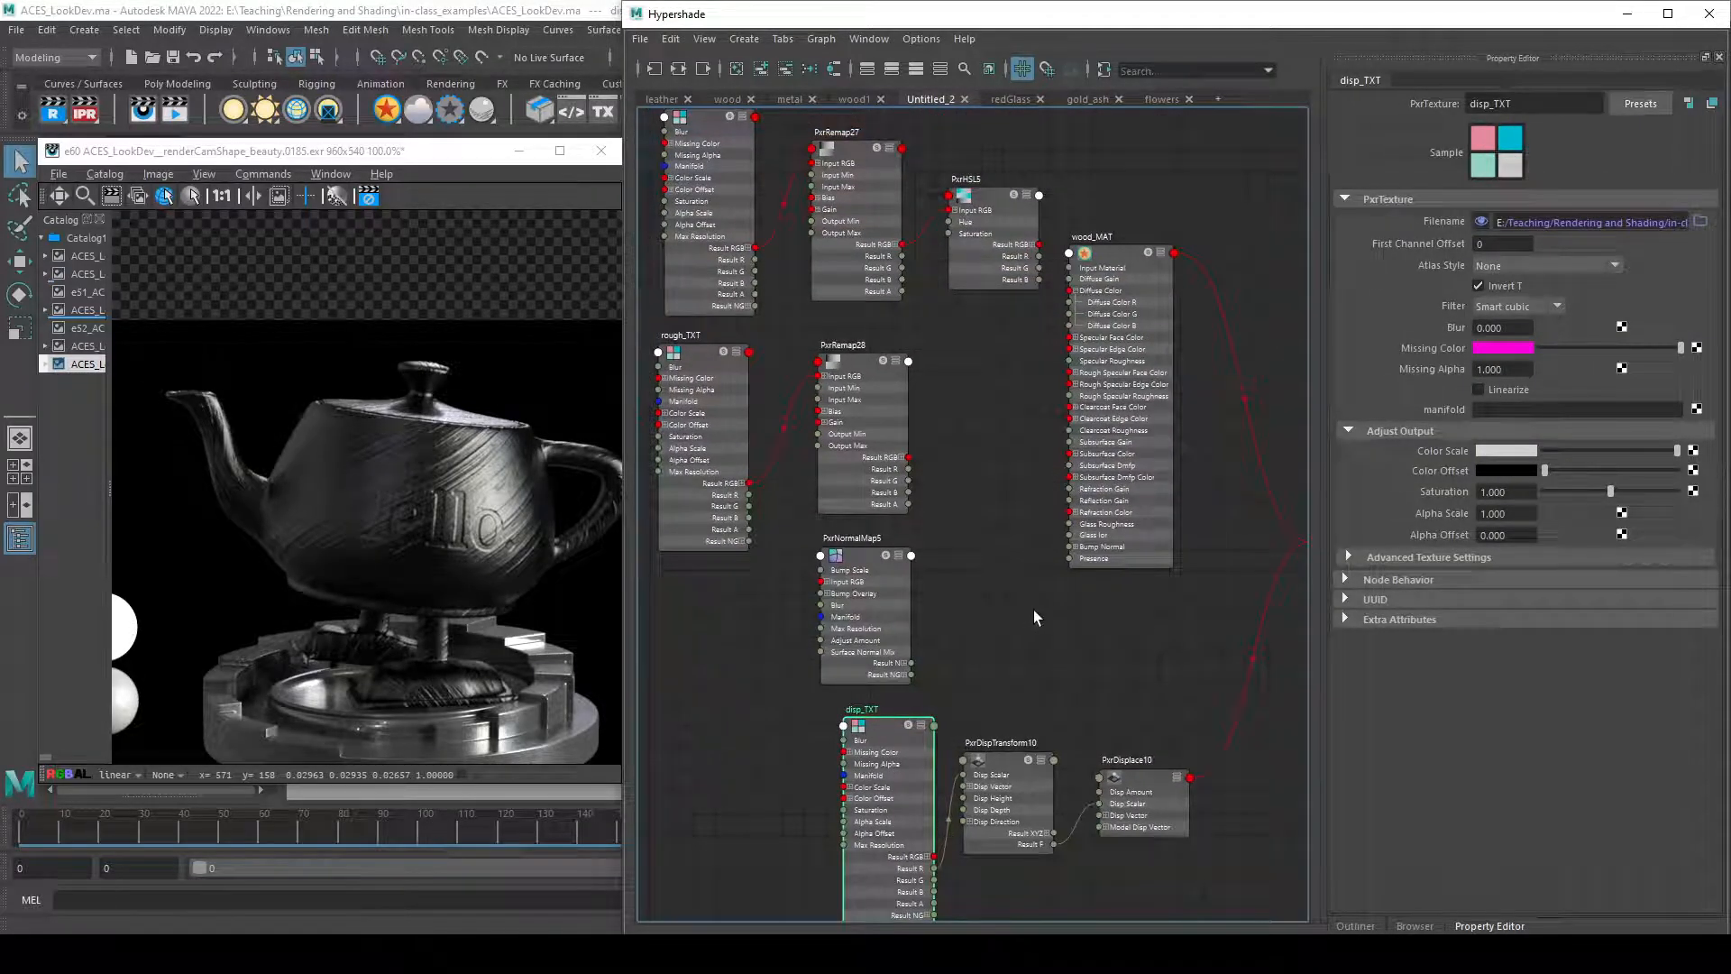
middle_click_drag(1030, 648, 983, 645, "alt")
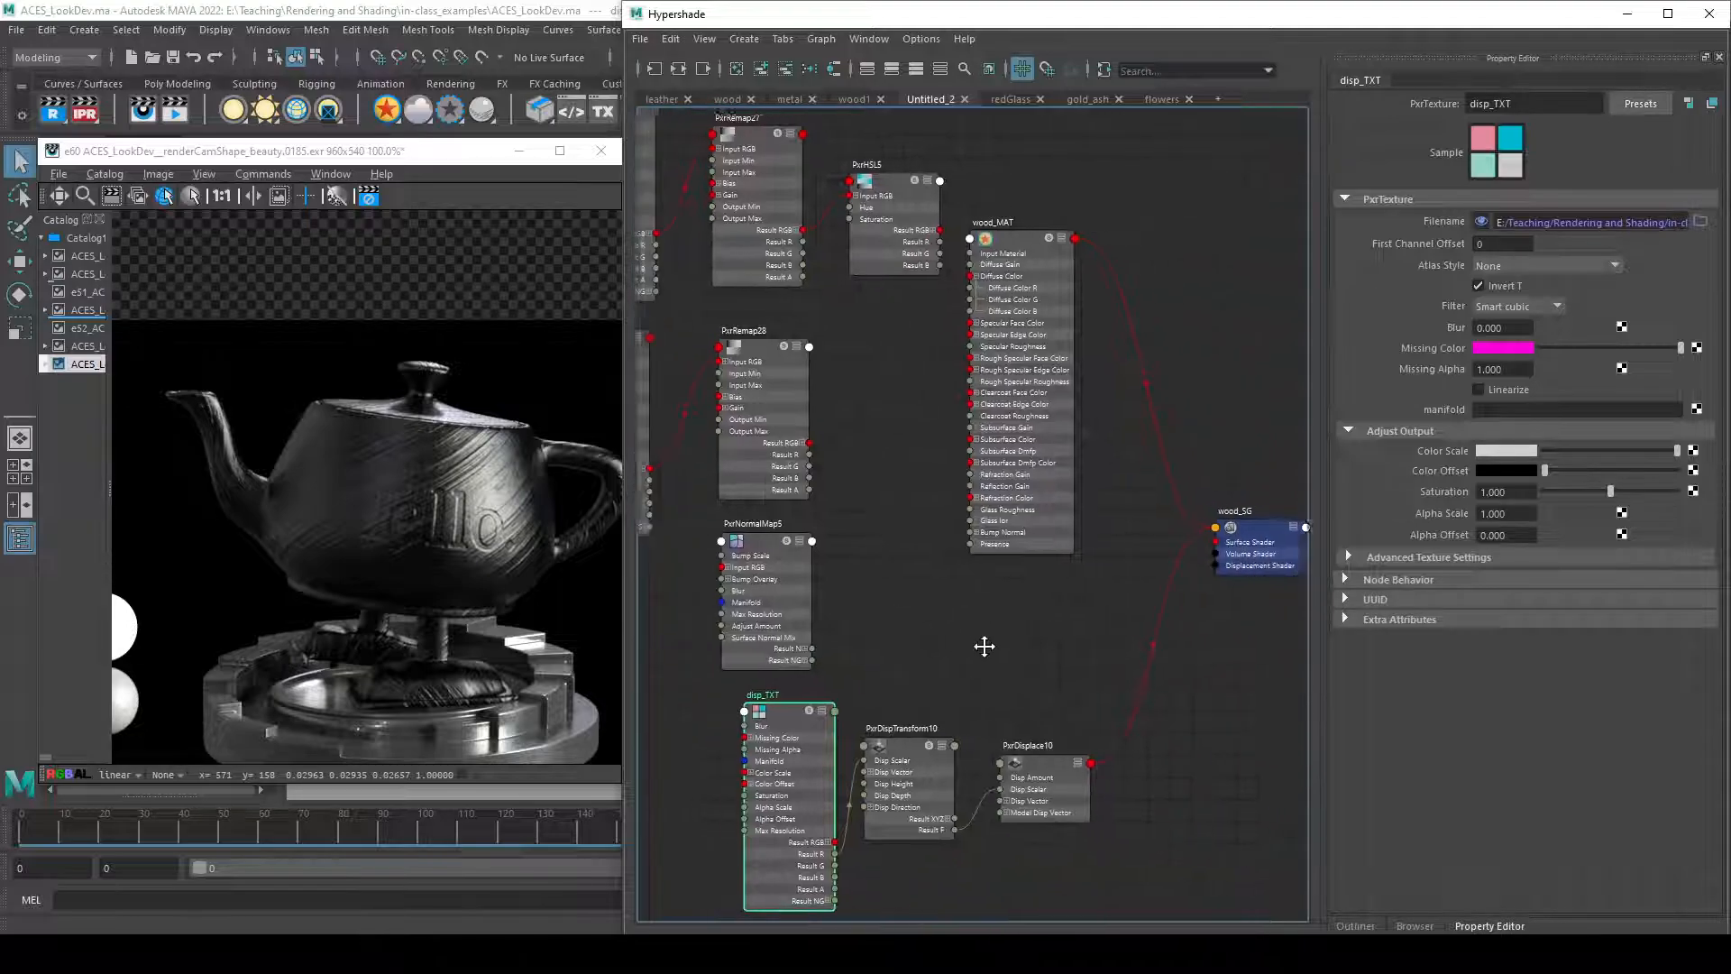
left_click(86, 327)
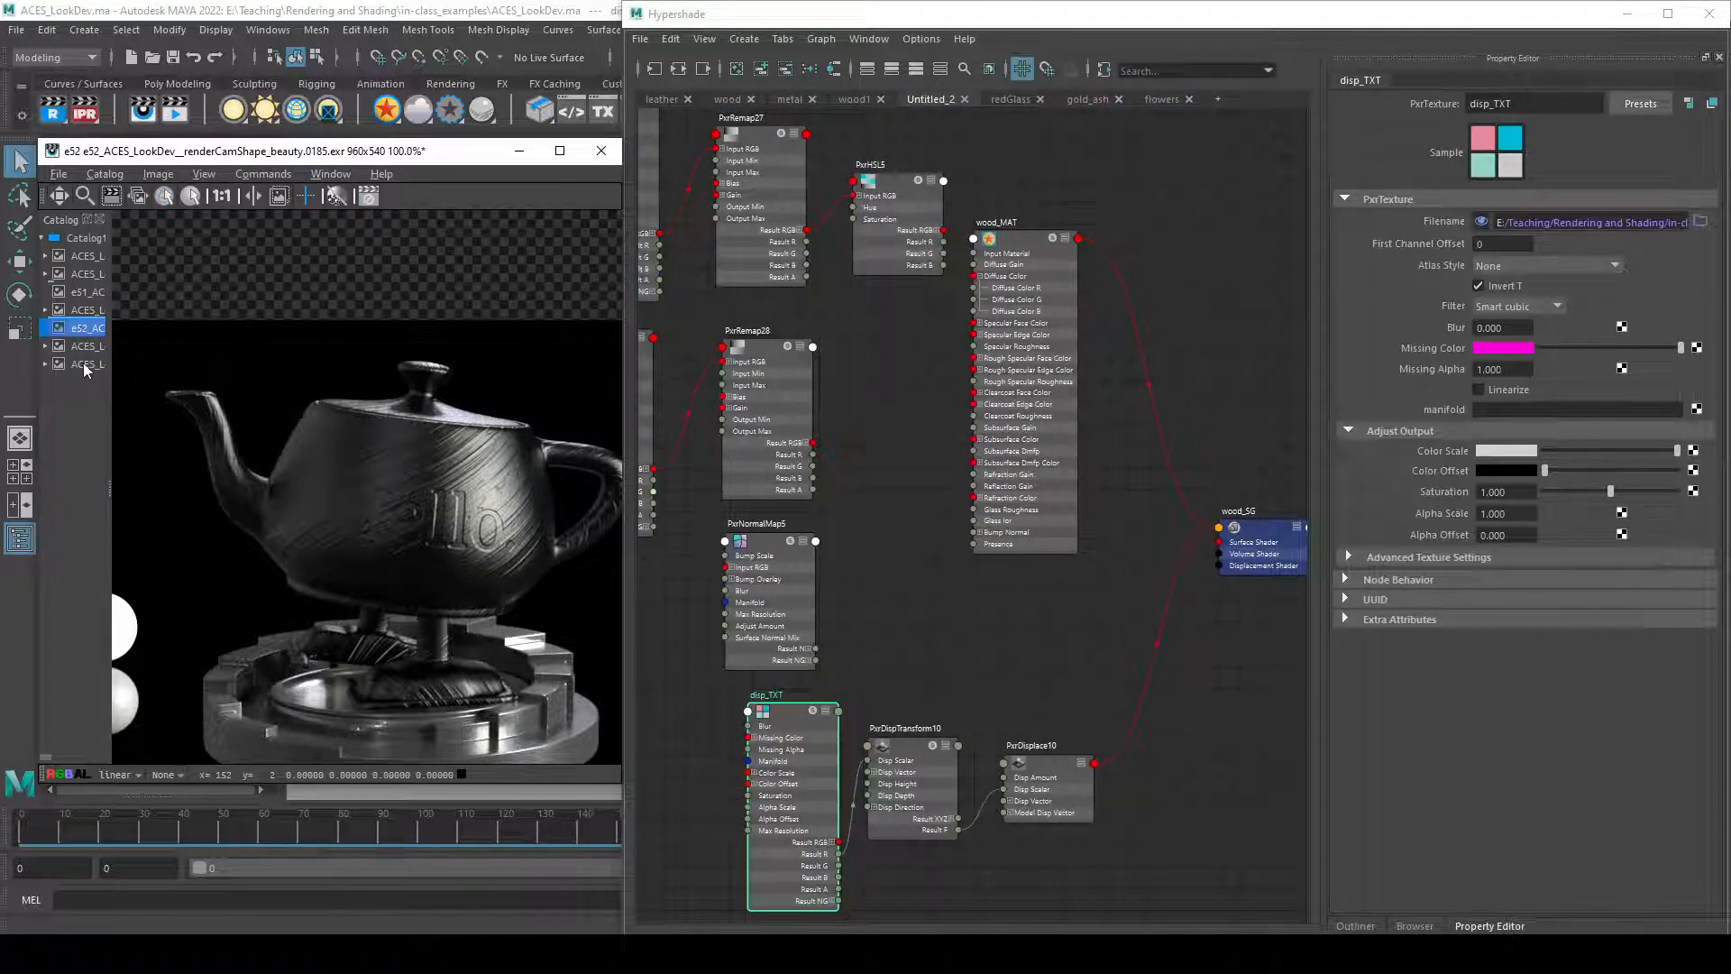
left_click(86, 365)
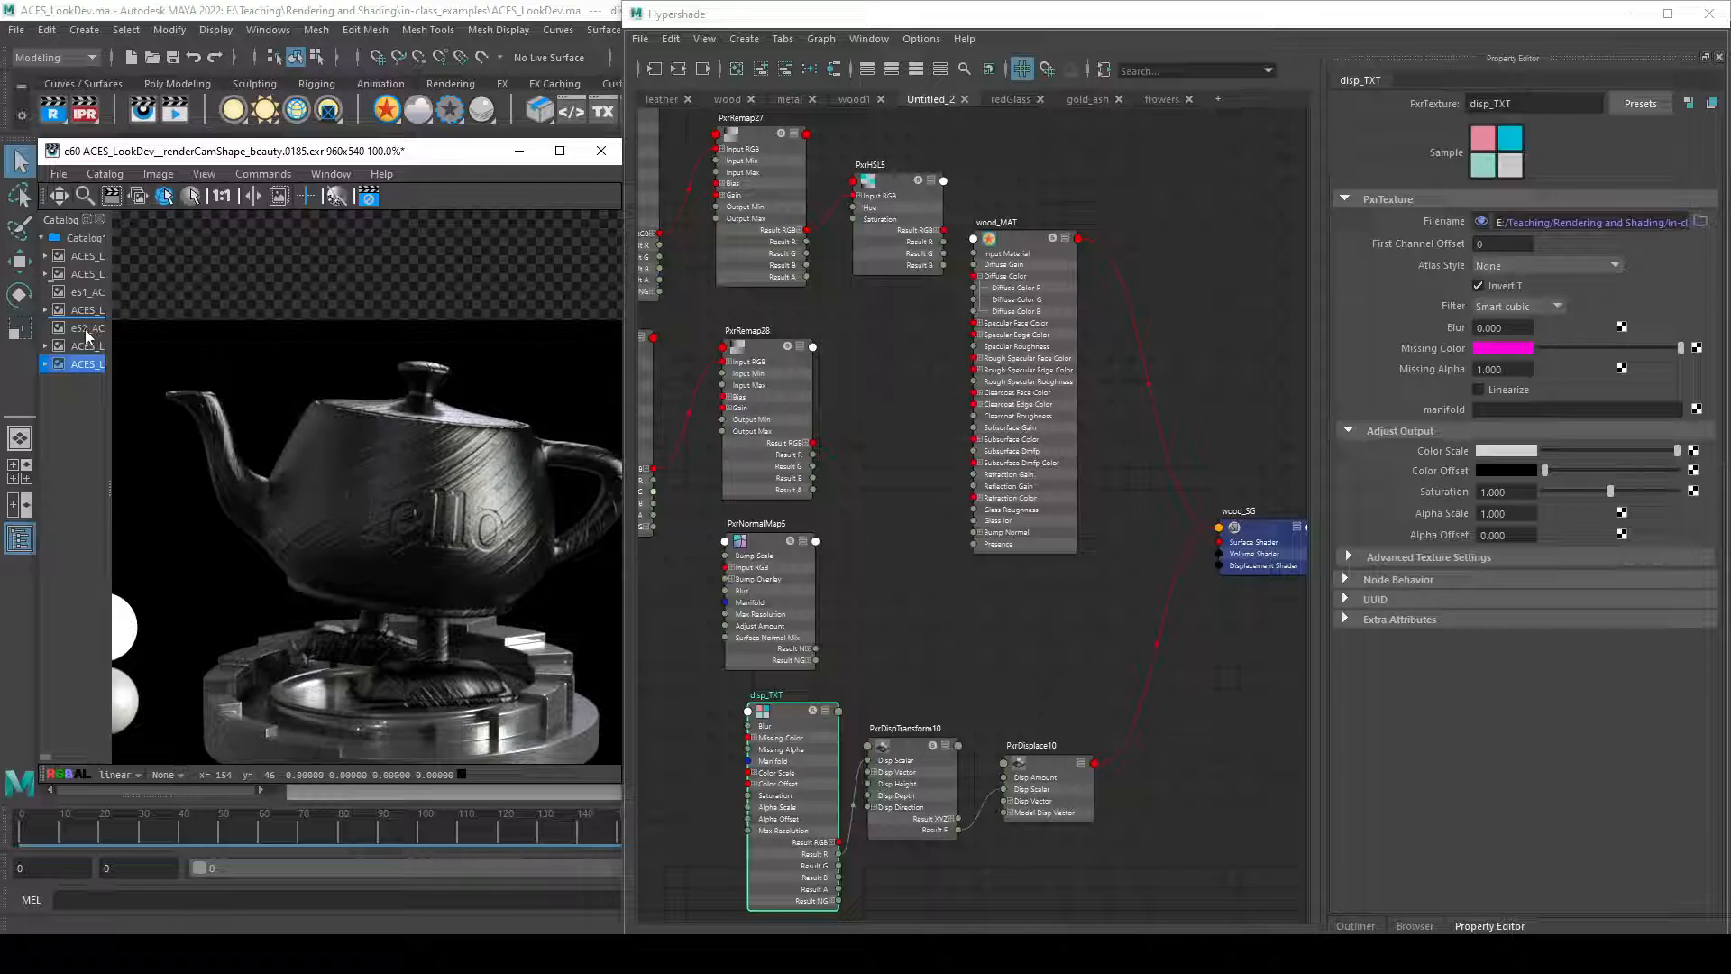
- Move the wood_MAT node farther from the PxrHSL5 node and nudge PxrNormalMap5 slightly to open up space in the graph
left_click_drag(1027, 423, 1098, 426)
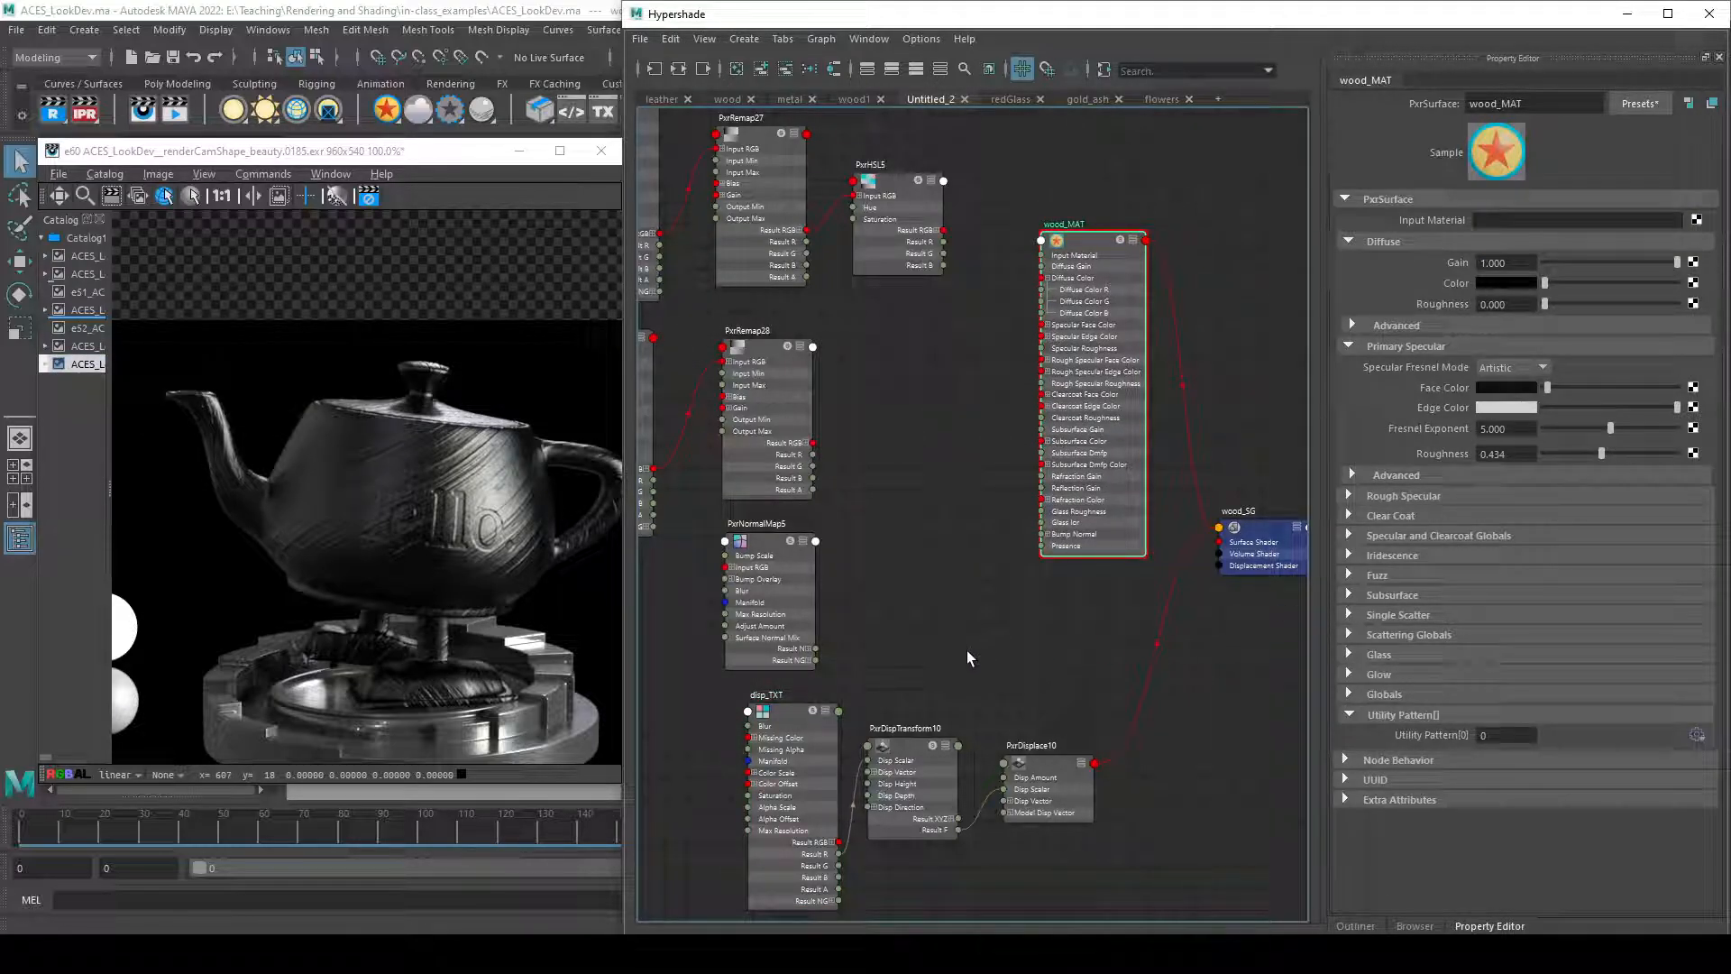
scroll(973, 649, "down", 4)
scroll(988, 653, "up", 2)
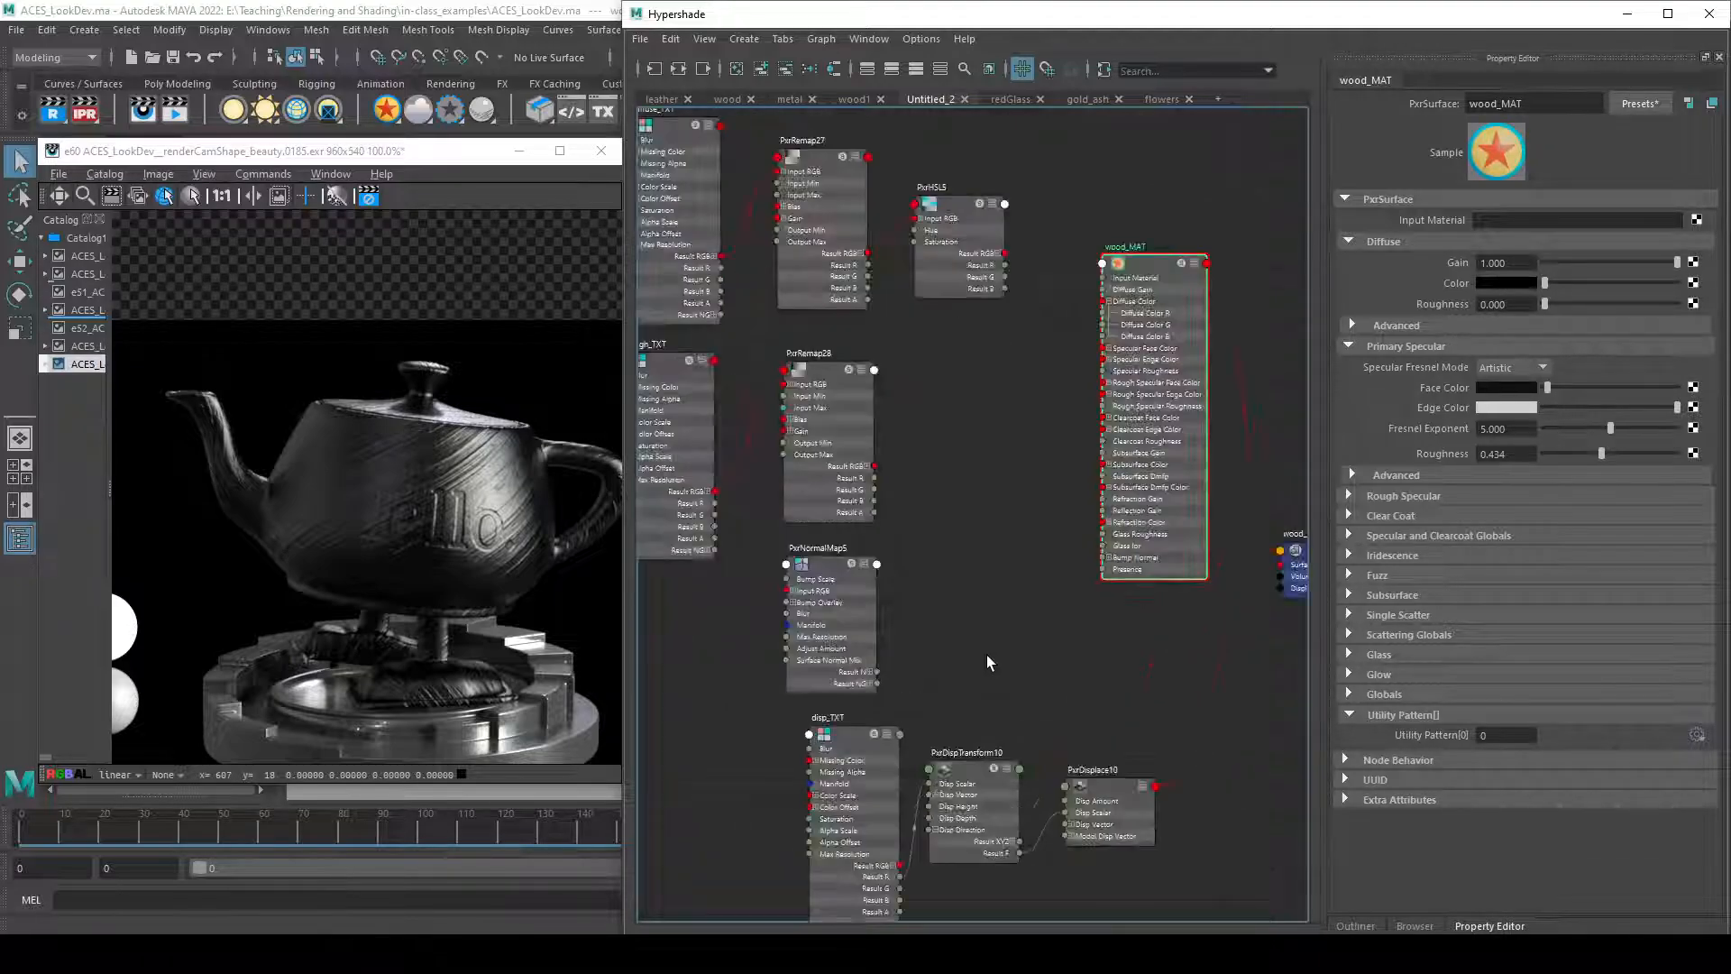
left_click_drag(867, 641, 867, 633)
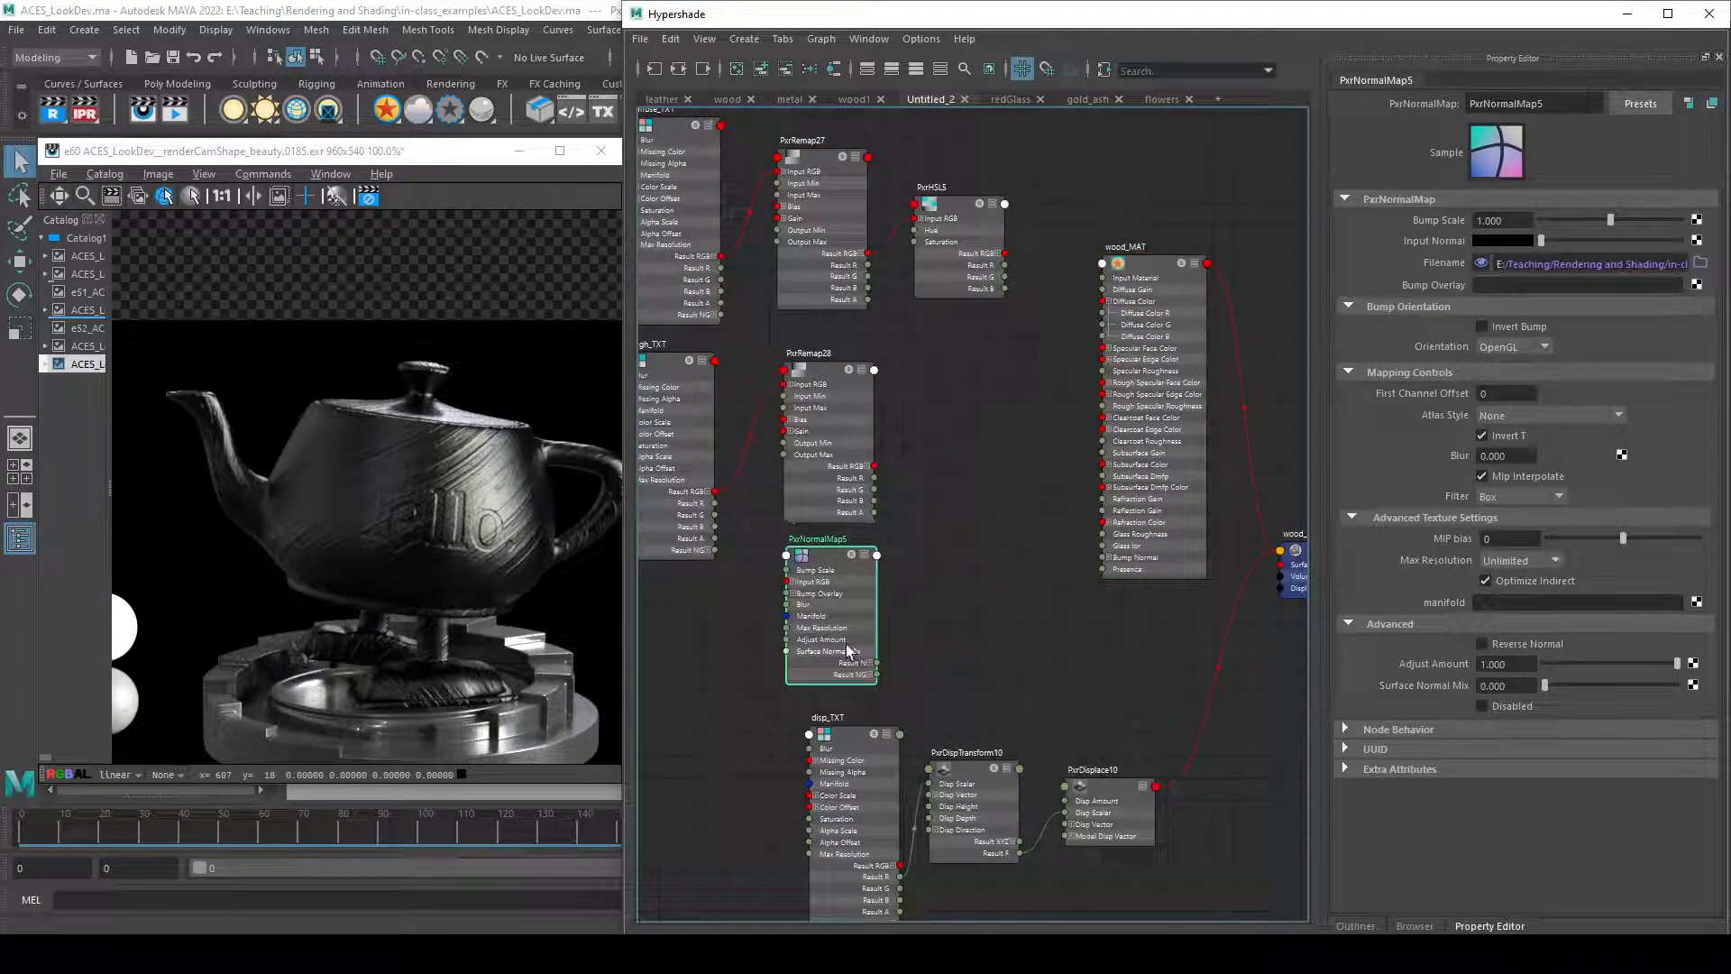
- Compare the e52 and current renders again, and review the attributes of the PxrDisplace10 and PxrNormalMap5 nodes
left_click(91, 330)
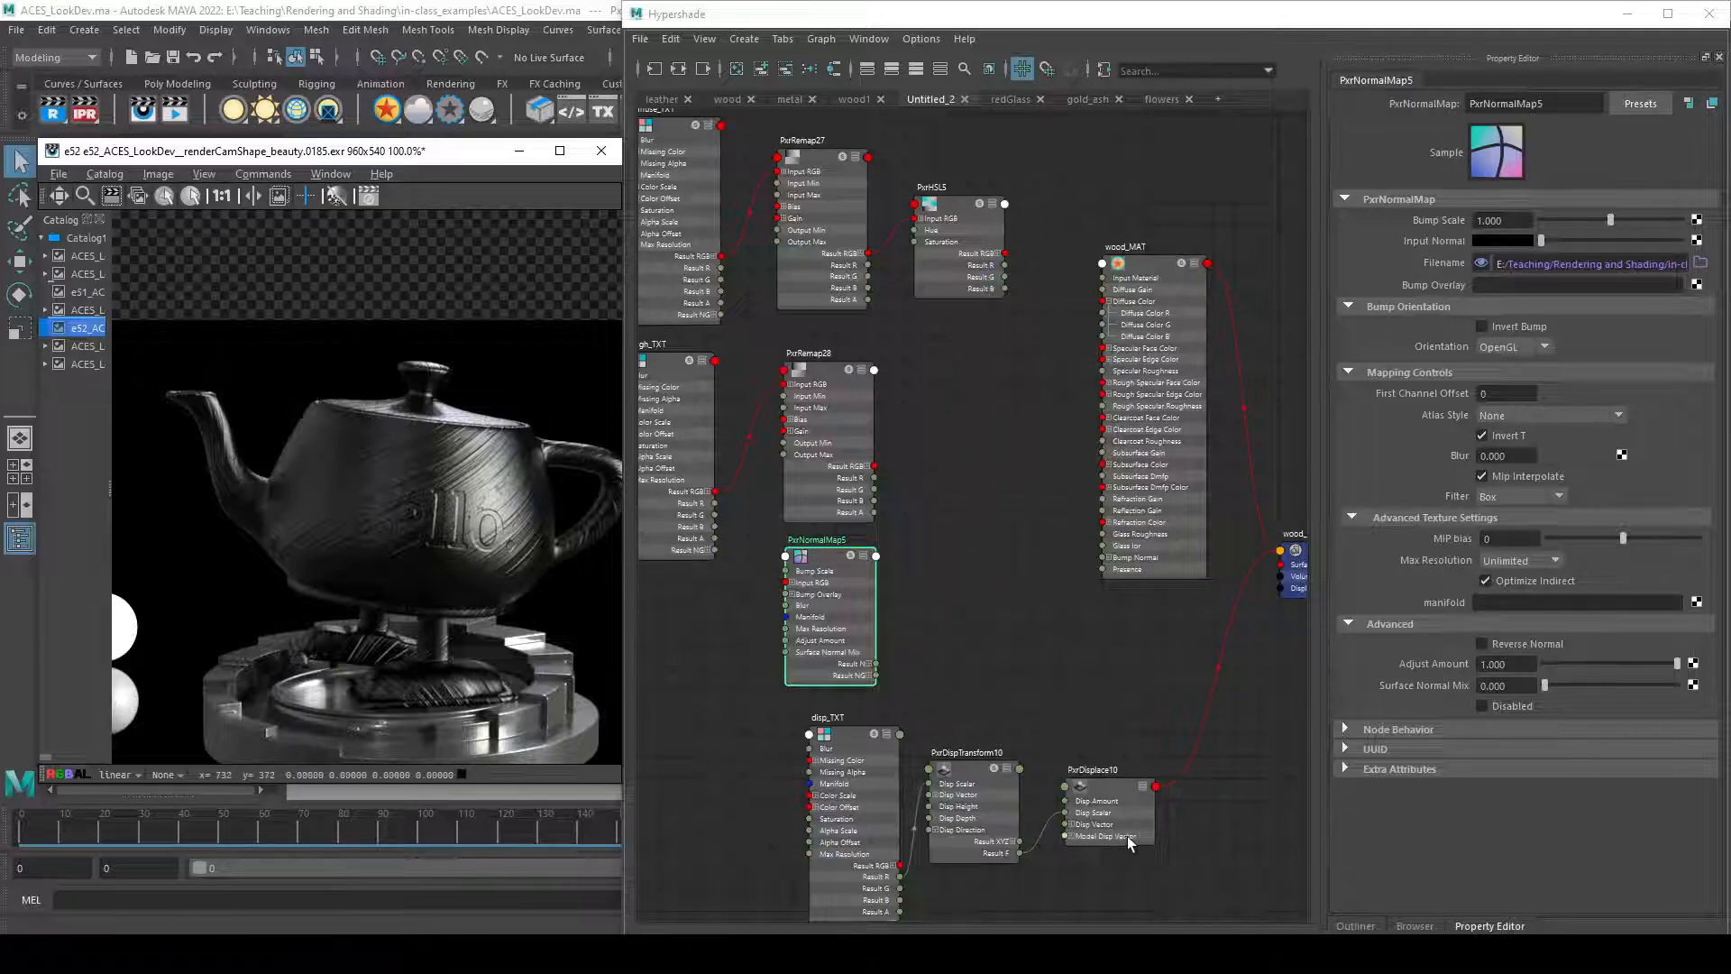
left_click(88, 364)
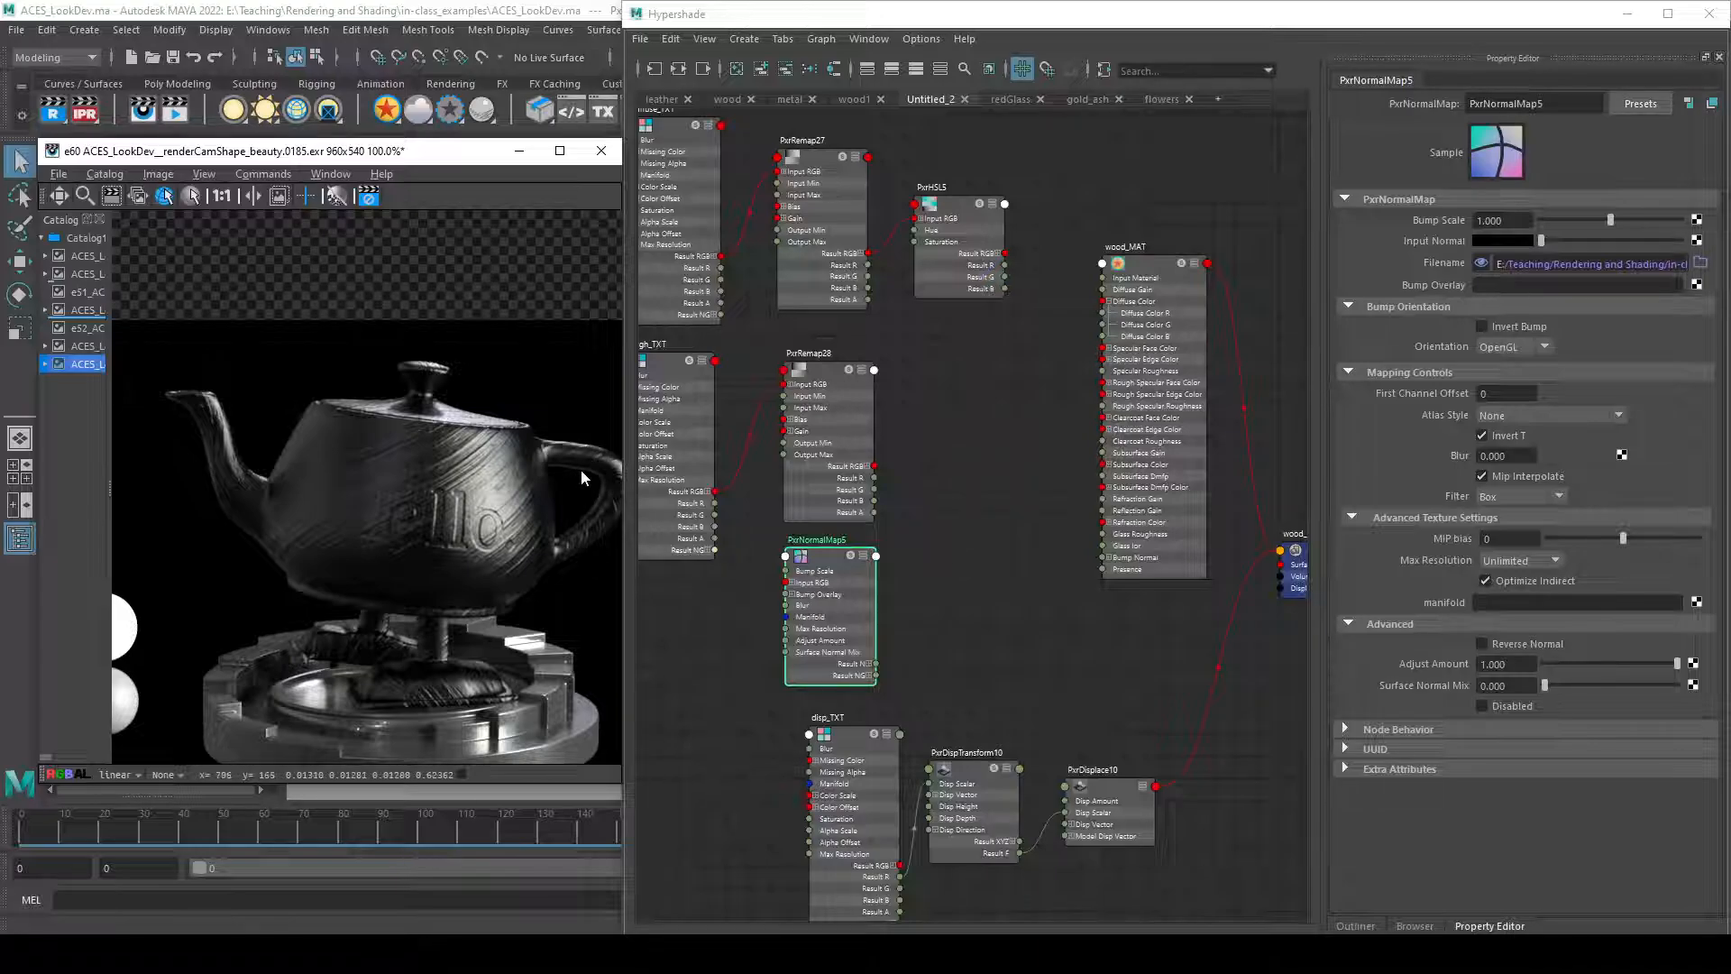
middle_click_drag(1052, 612, 1013, 584, "alt")
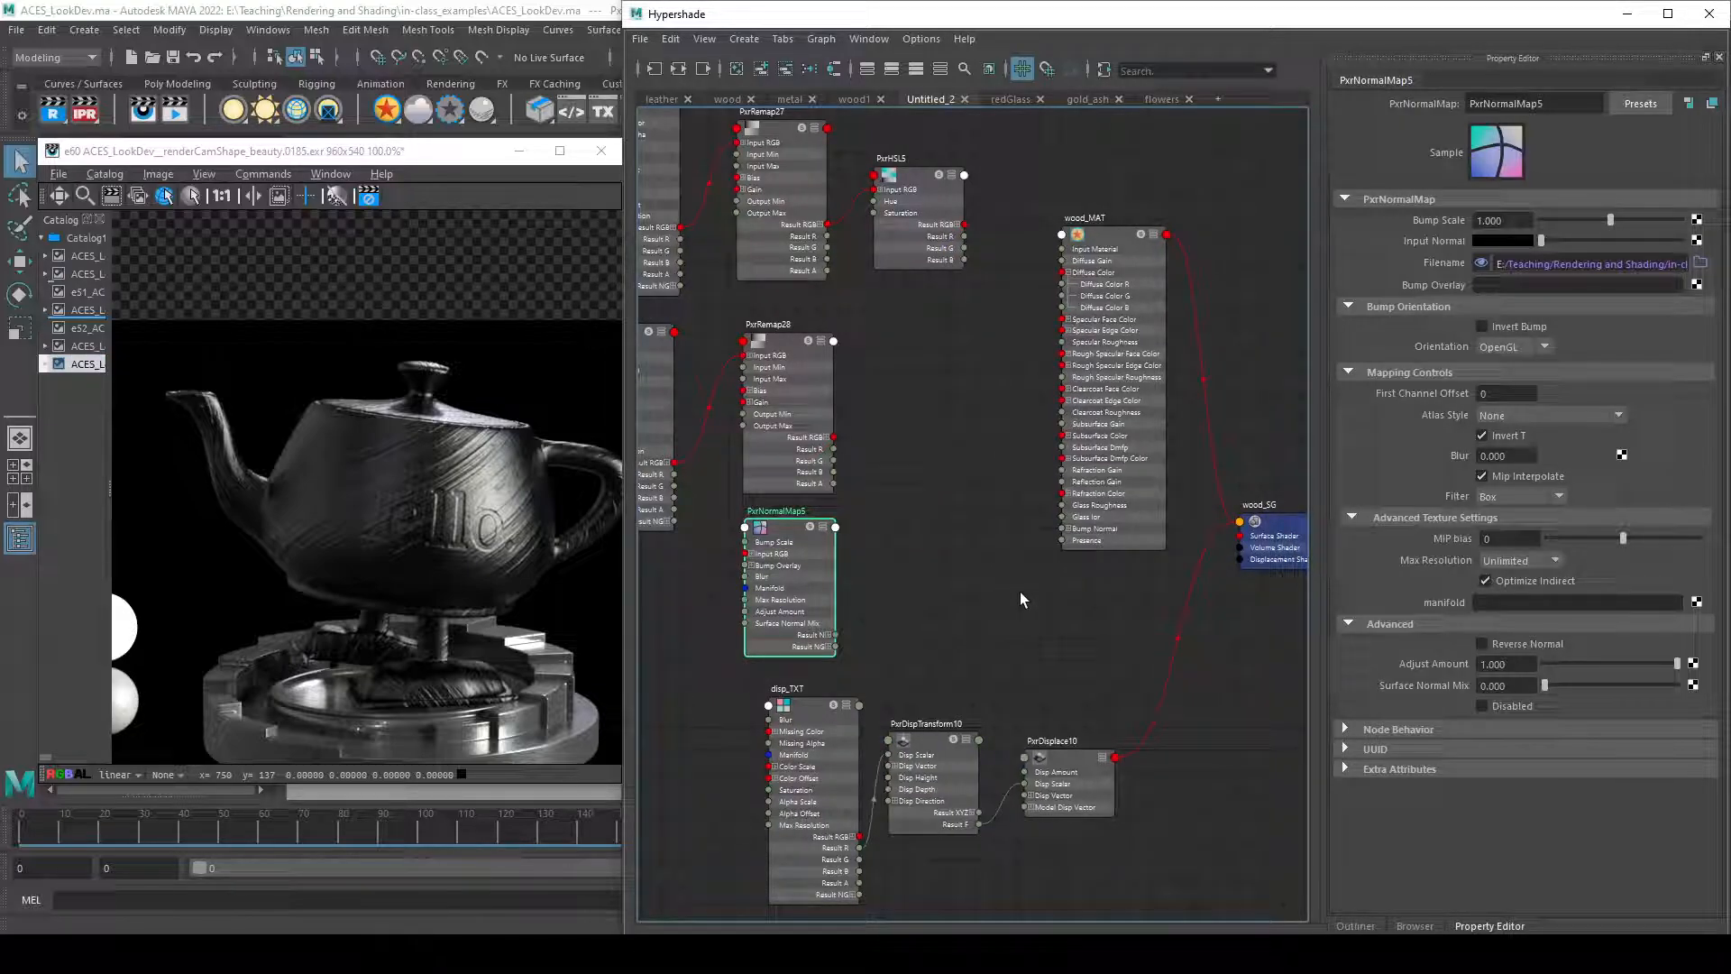
middle_click_drag(895, 605, 936, 602, "alt")
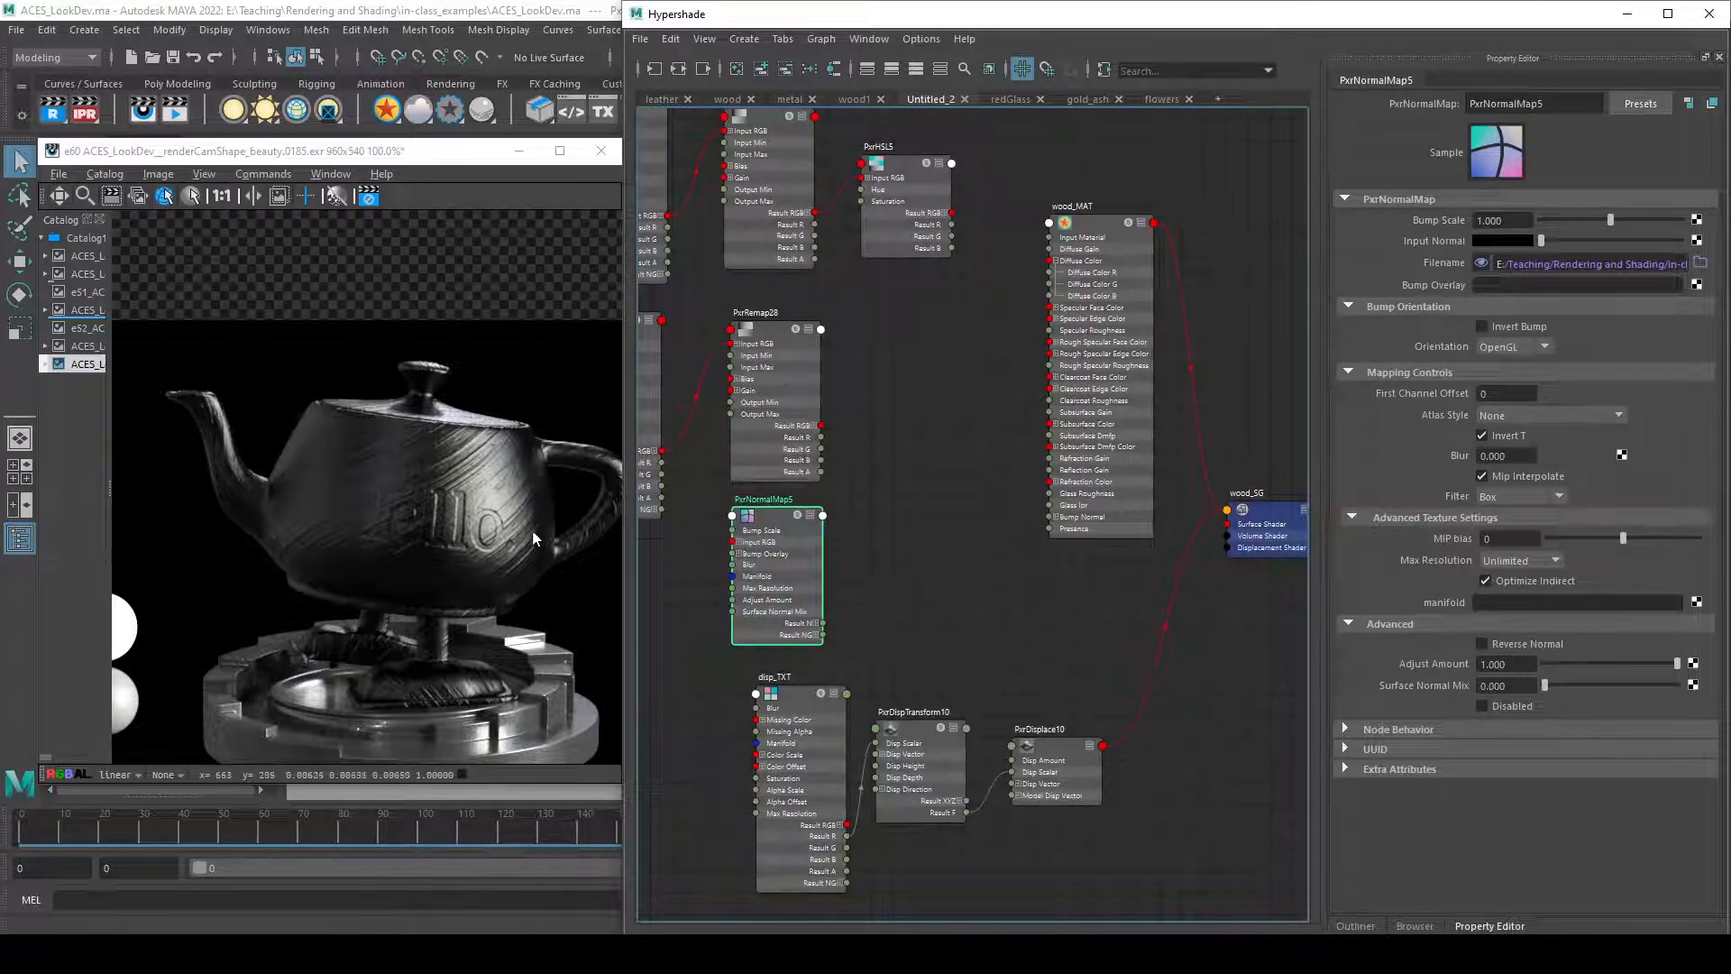
left_click(1077, 784)
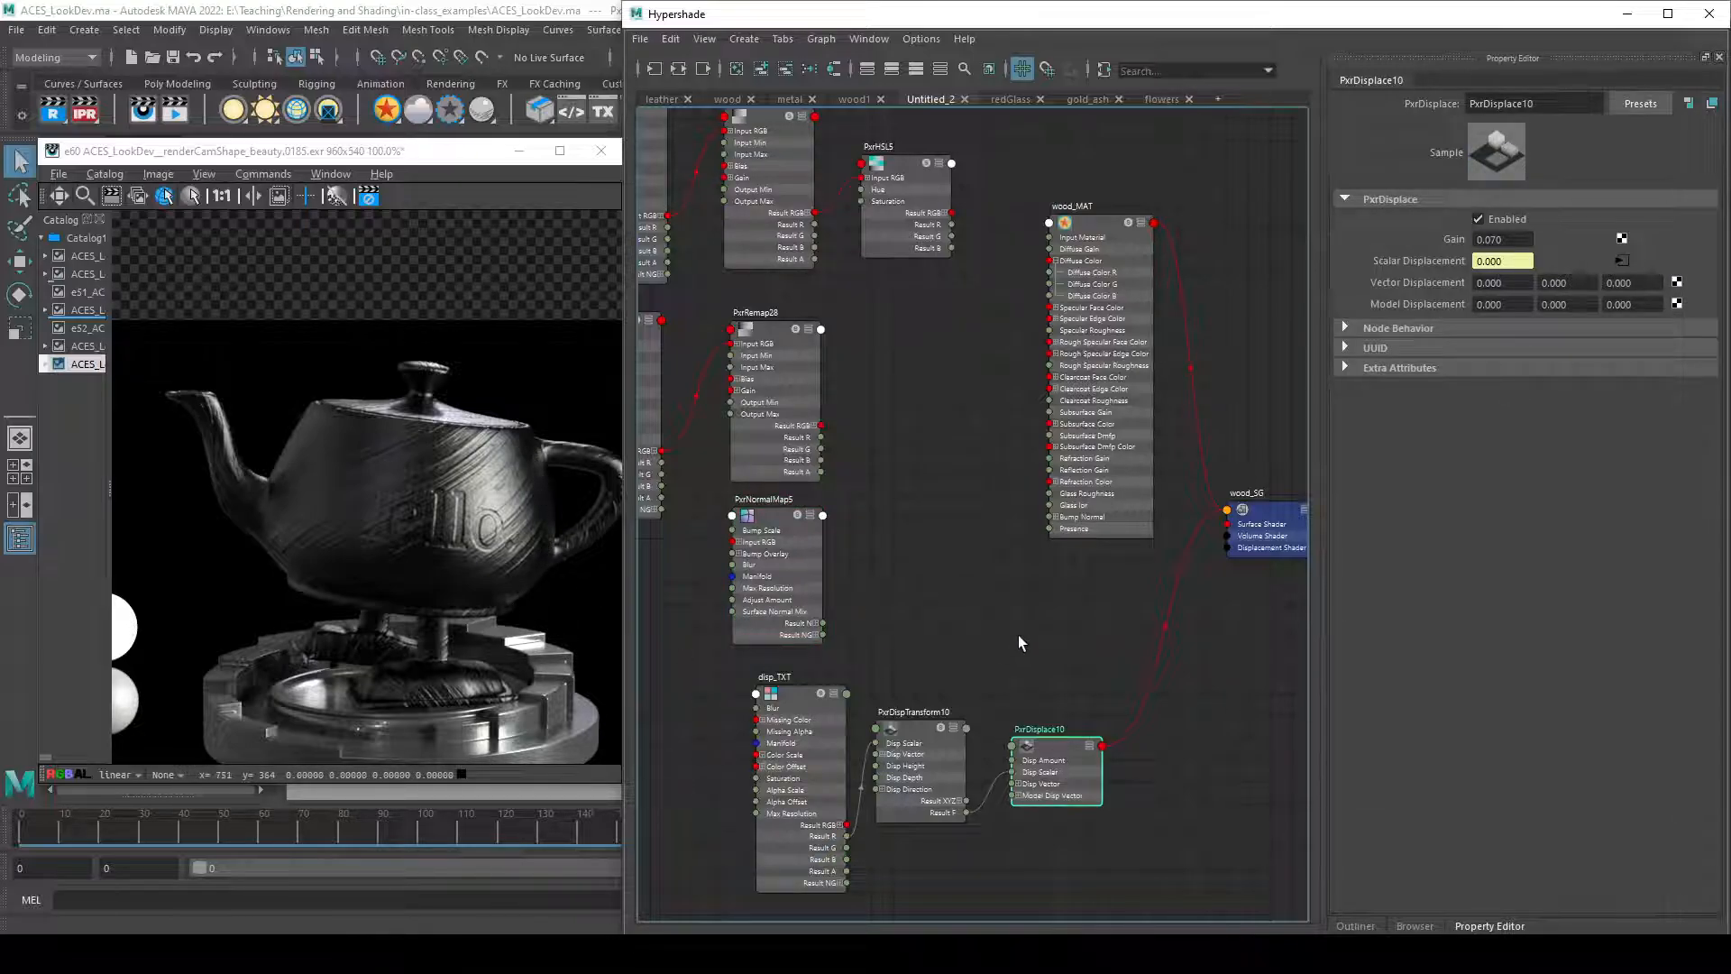
left_click(794, 532)
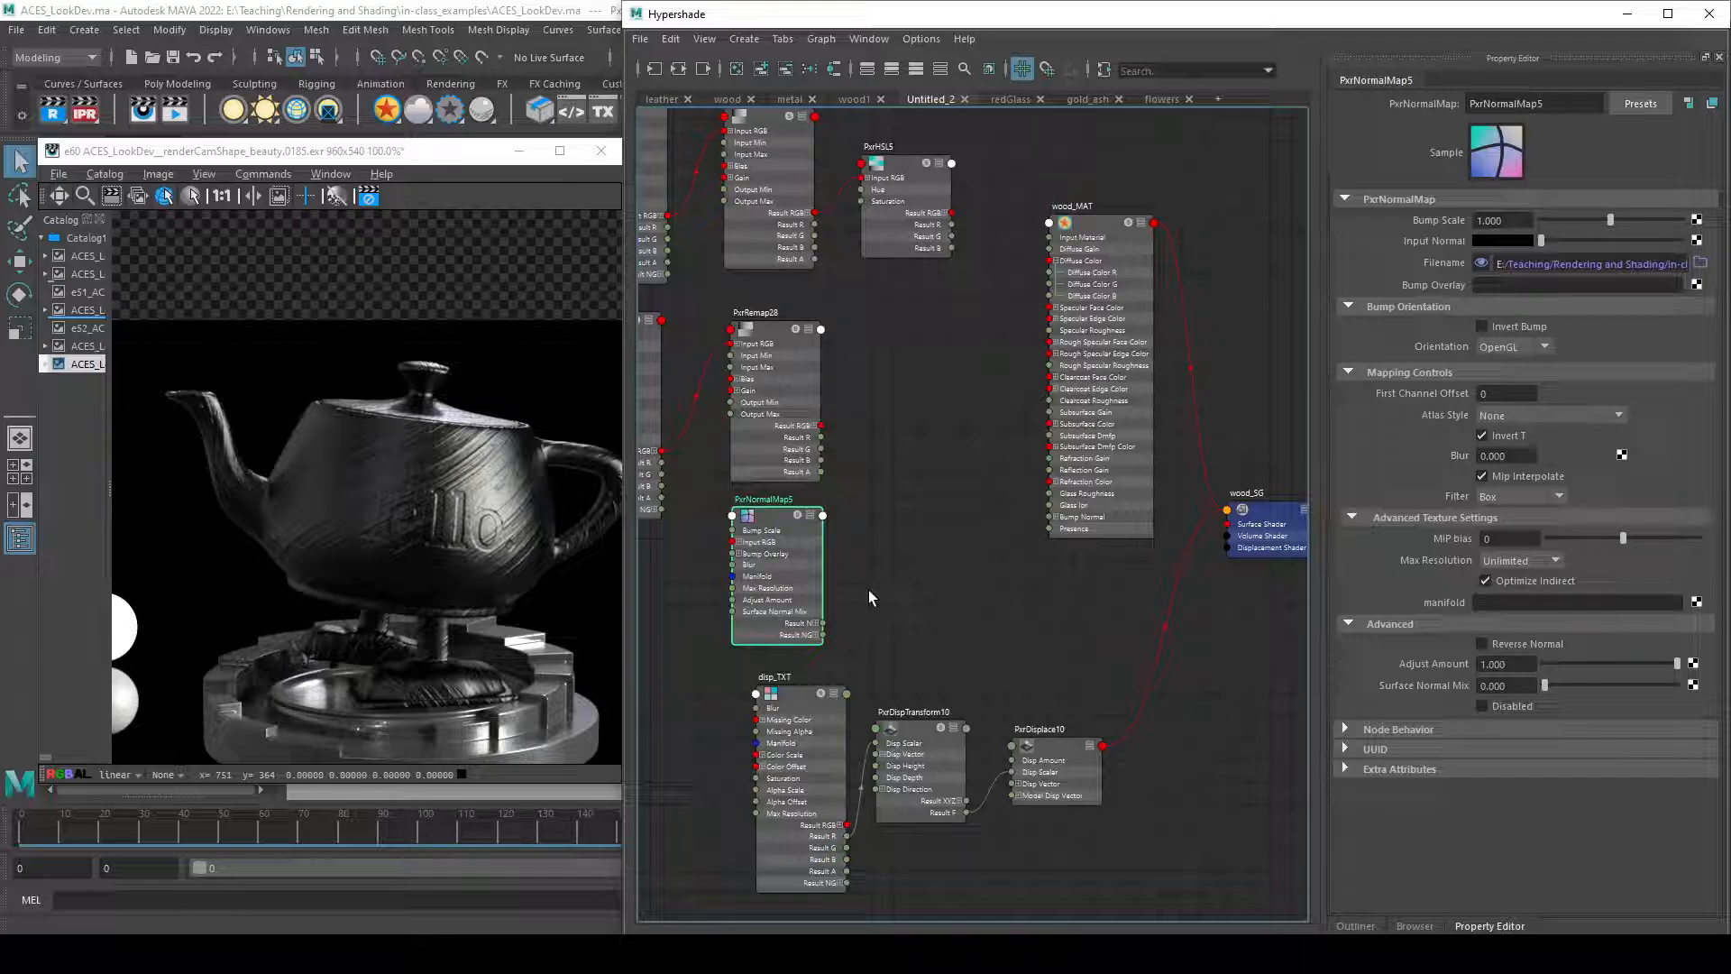
left_click(1028, 762)
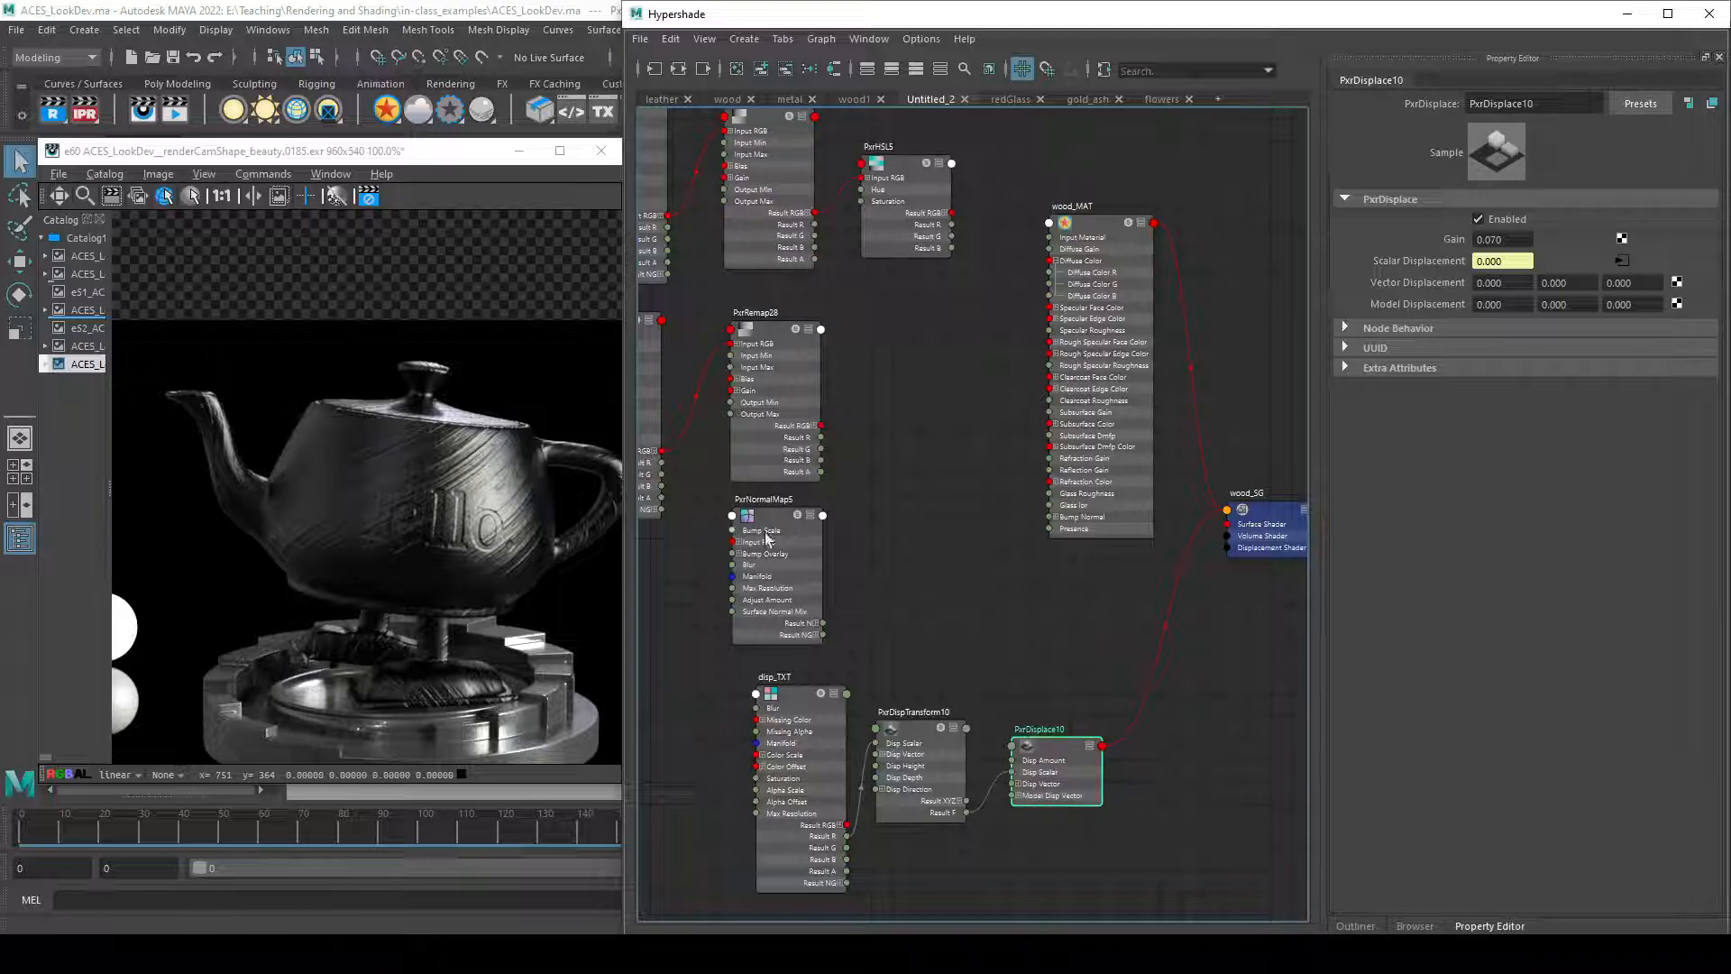
- Move PxrNormalMap5 closer to wood_MAT's Bump Normal input and shift PxrDisplace10 slightly
left_click_drag(770, 572, 880, 548)
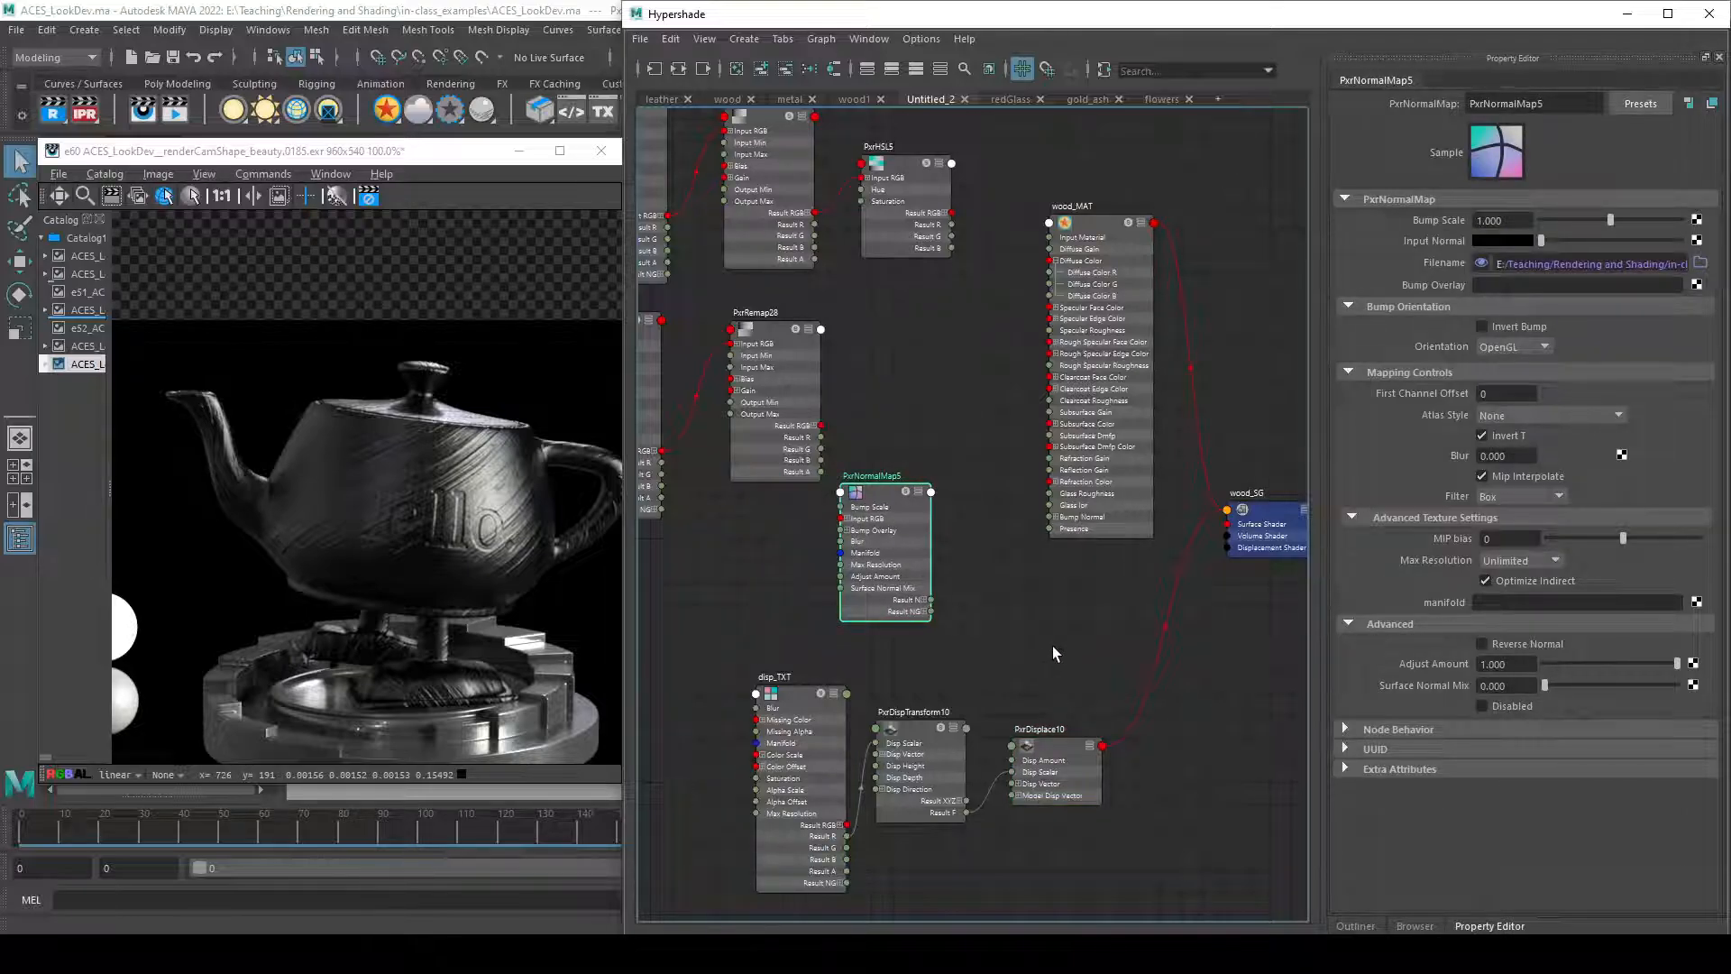
mouse_move(1064, 769)
left_mouse_down()
mouse_move(1143, 785)
mouse_move(1073, 746)
left_mouse_up()
left_click_drag(902, 575, 950, 564)
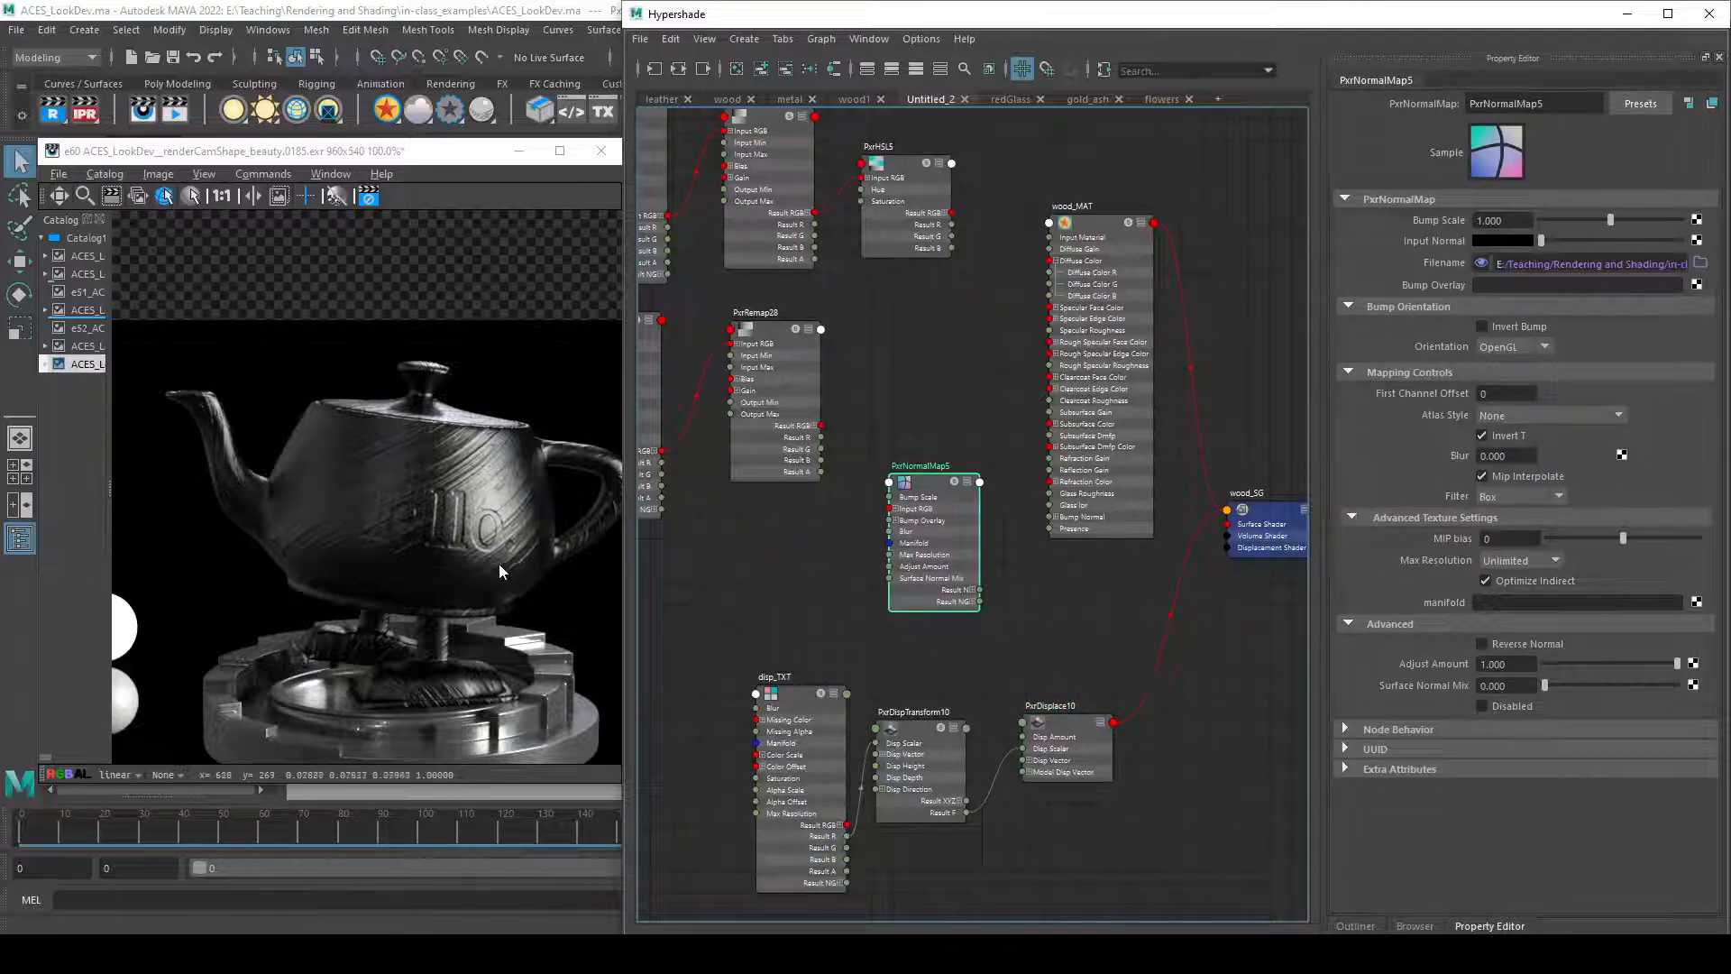
- Keep a snapshot of the current teapot render in the catalog and move the older render above e52 to compare them
left_click(350, 153)
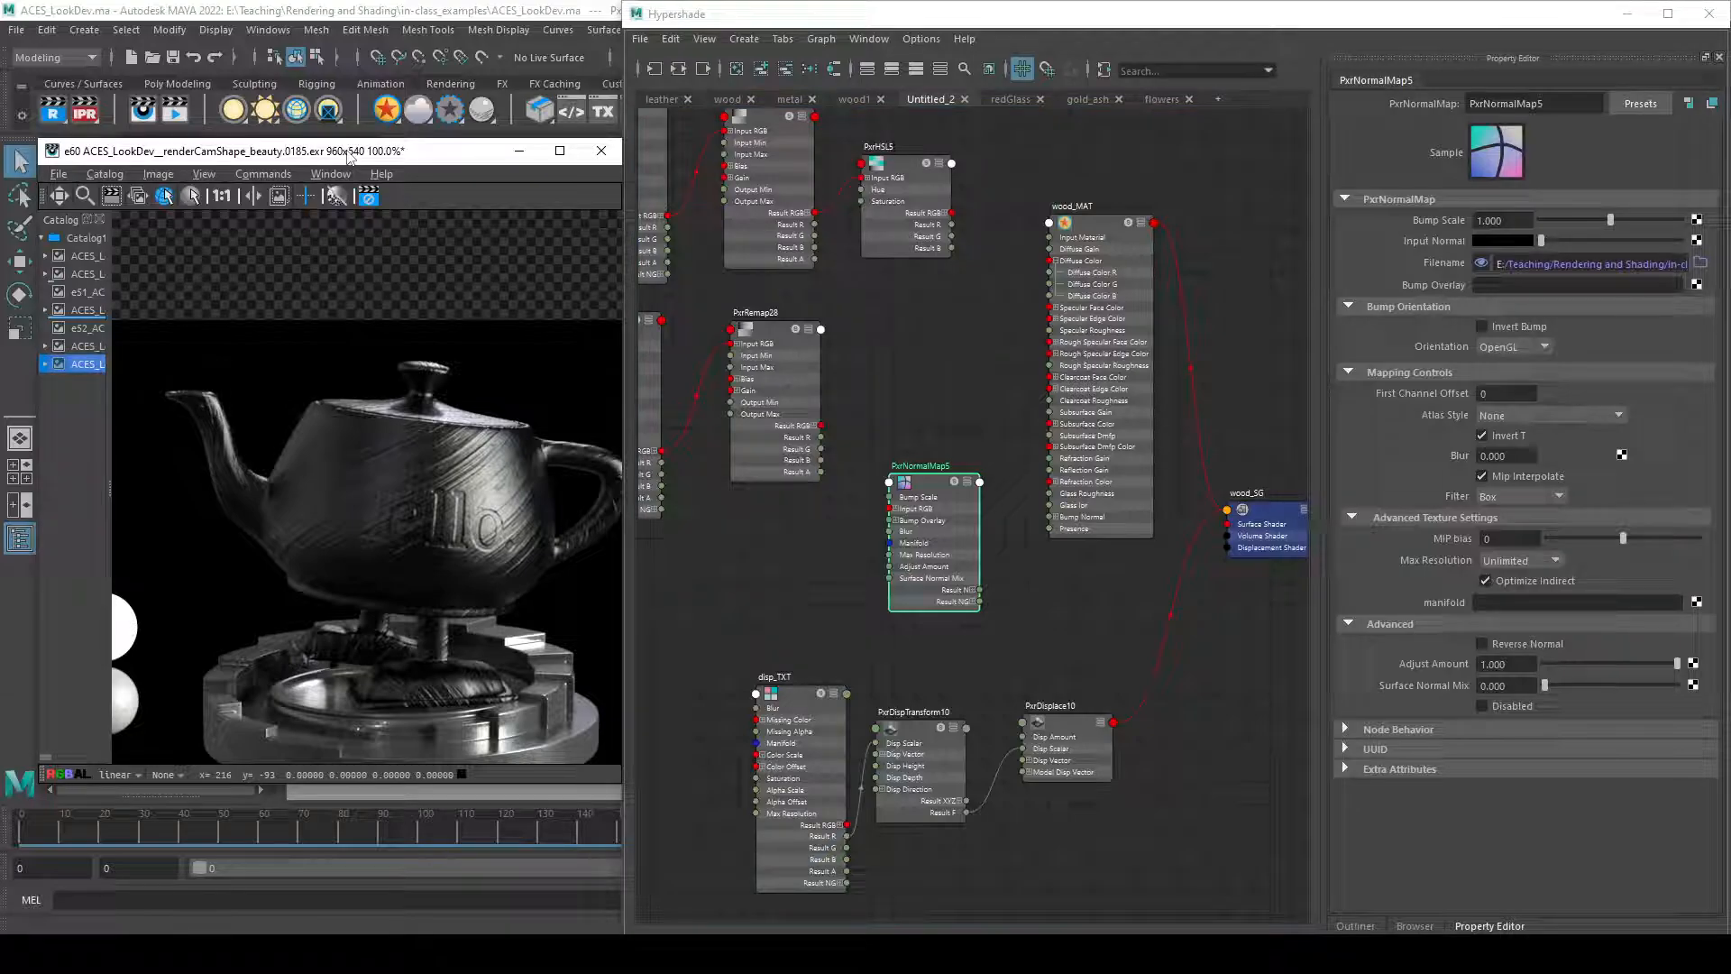
left_click(102, 342)
left_click_drag(89, 345, 92, 318)
left_click(89, 346)
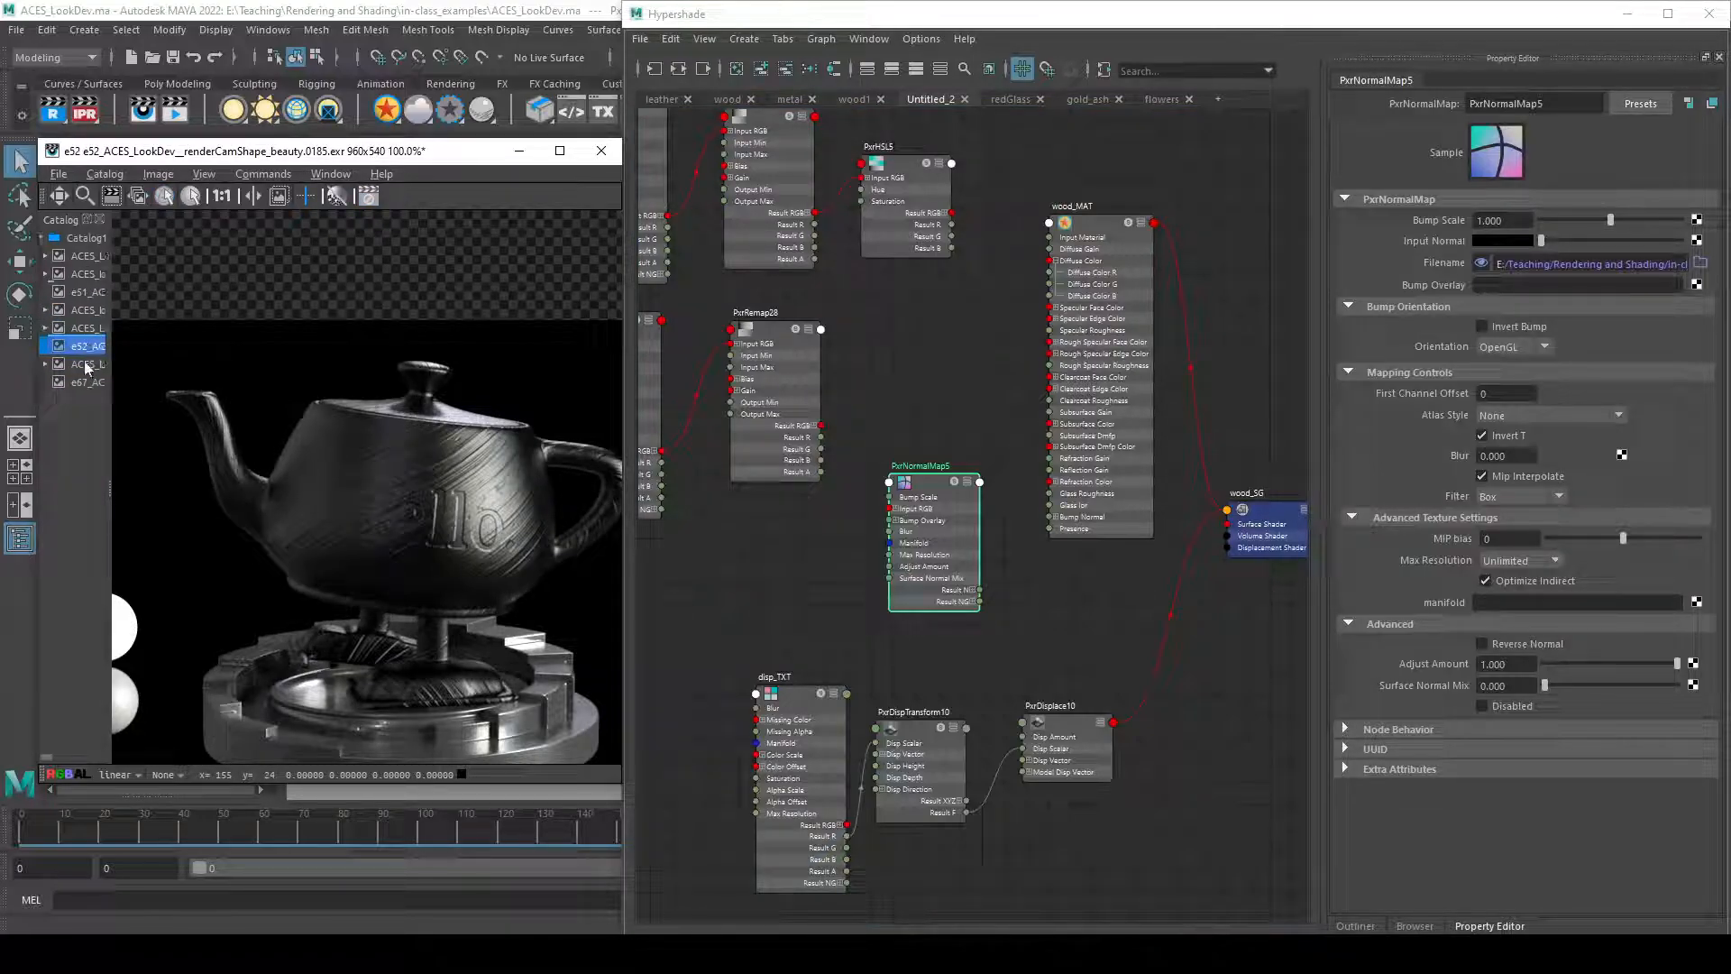
left_click(87, 365)
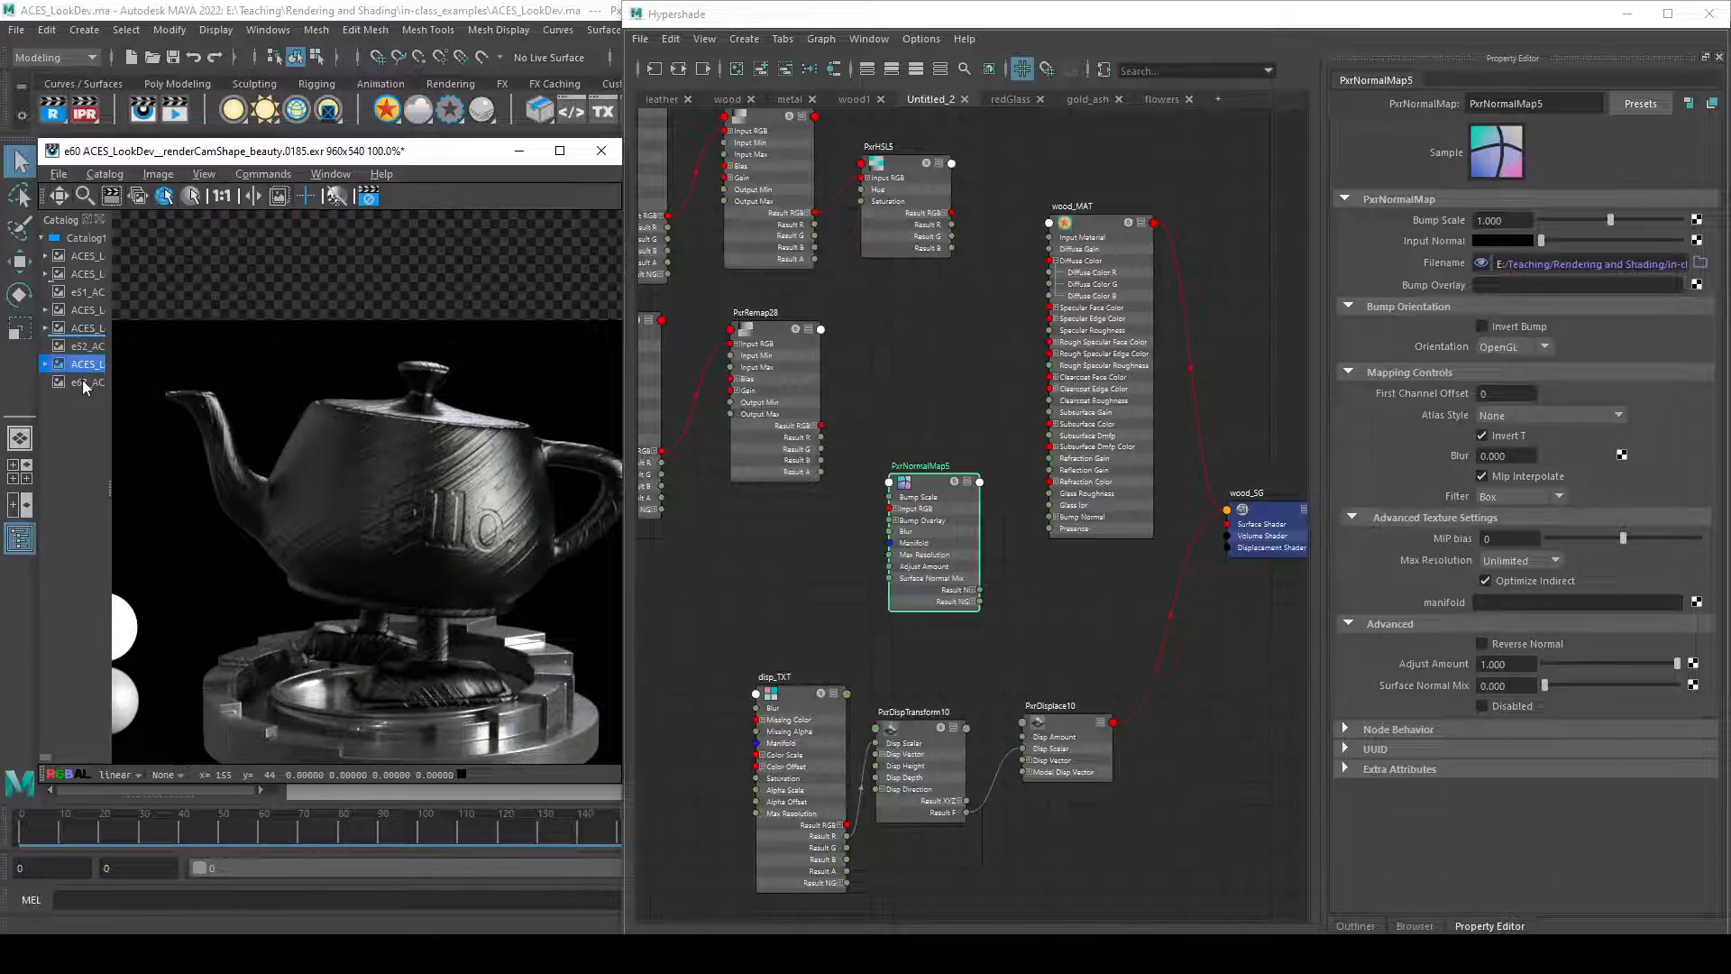
left_click(84, 383)
- Connect PxrNormalMap5's Result N output to the Bump Normal input of wood_MAT
left_click_drag(978, 589, 1049, 517)
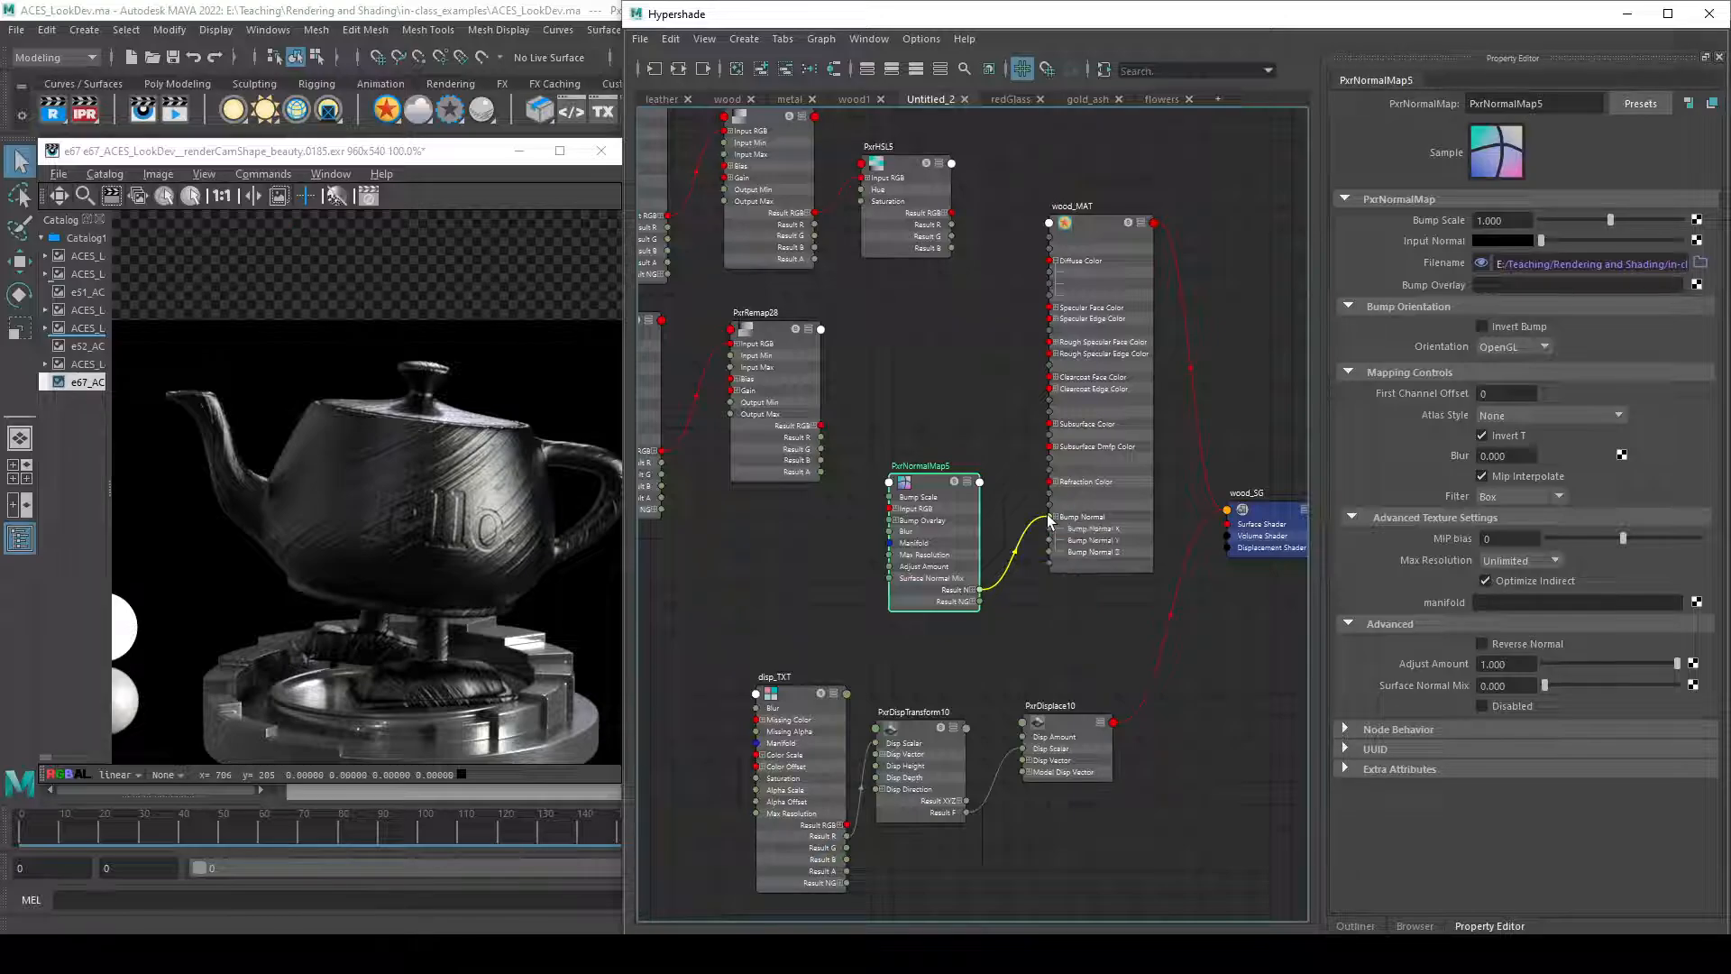
left_click(1126, 300)
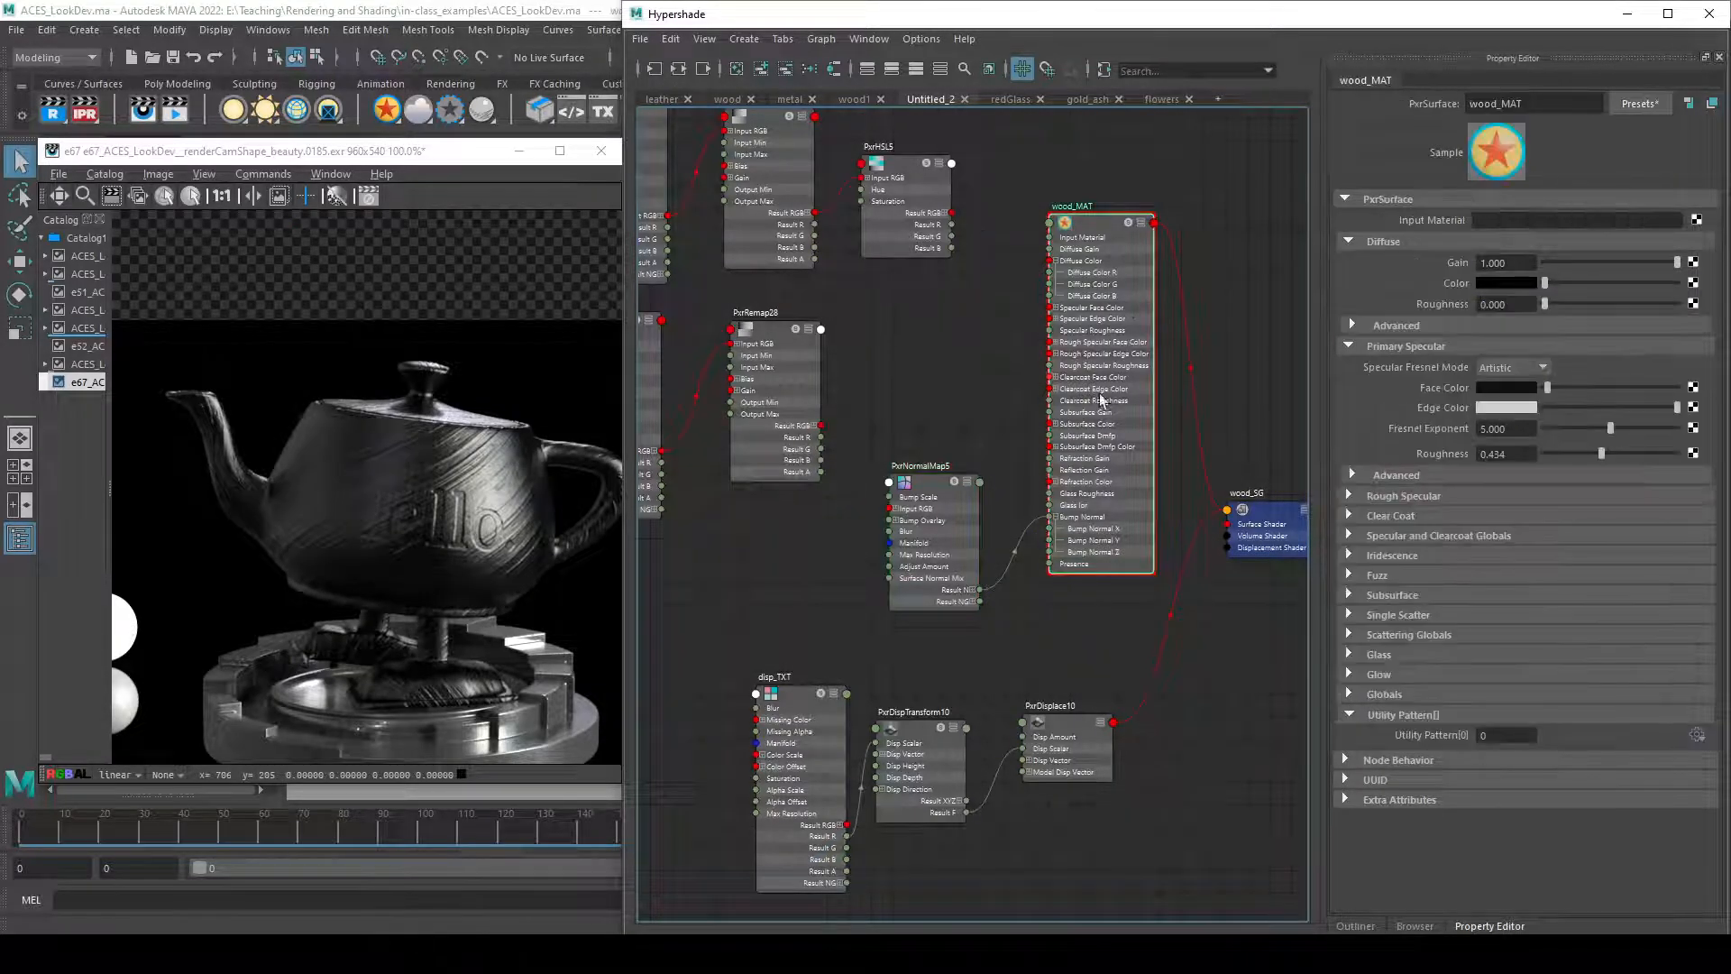
- Move the live render below the e67 snapshot in the catalog and compare the two repeatedly for the normal map's effect
left_click(95, 383)
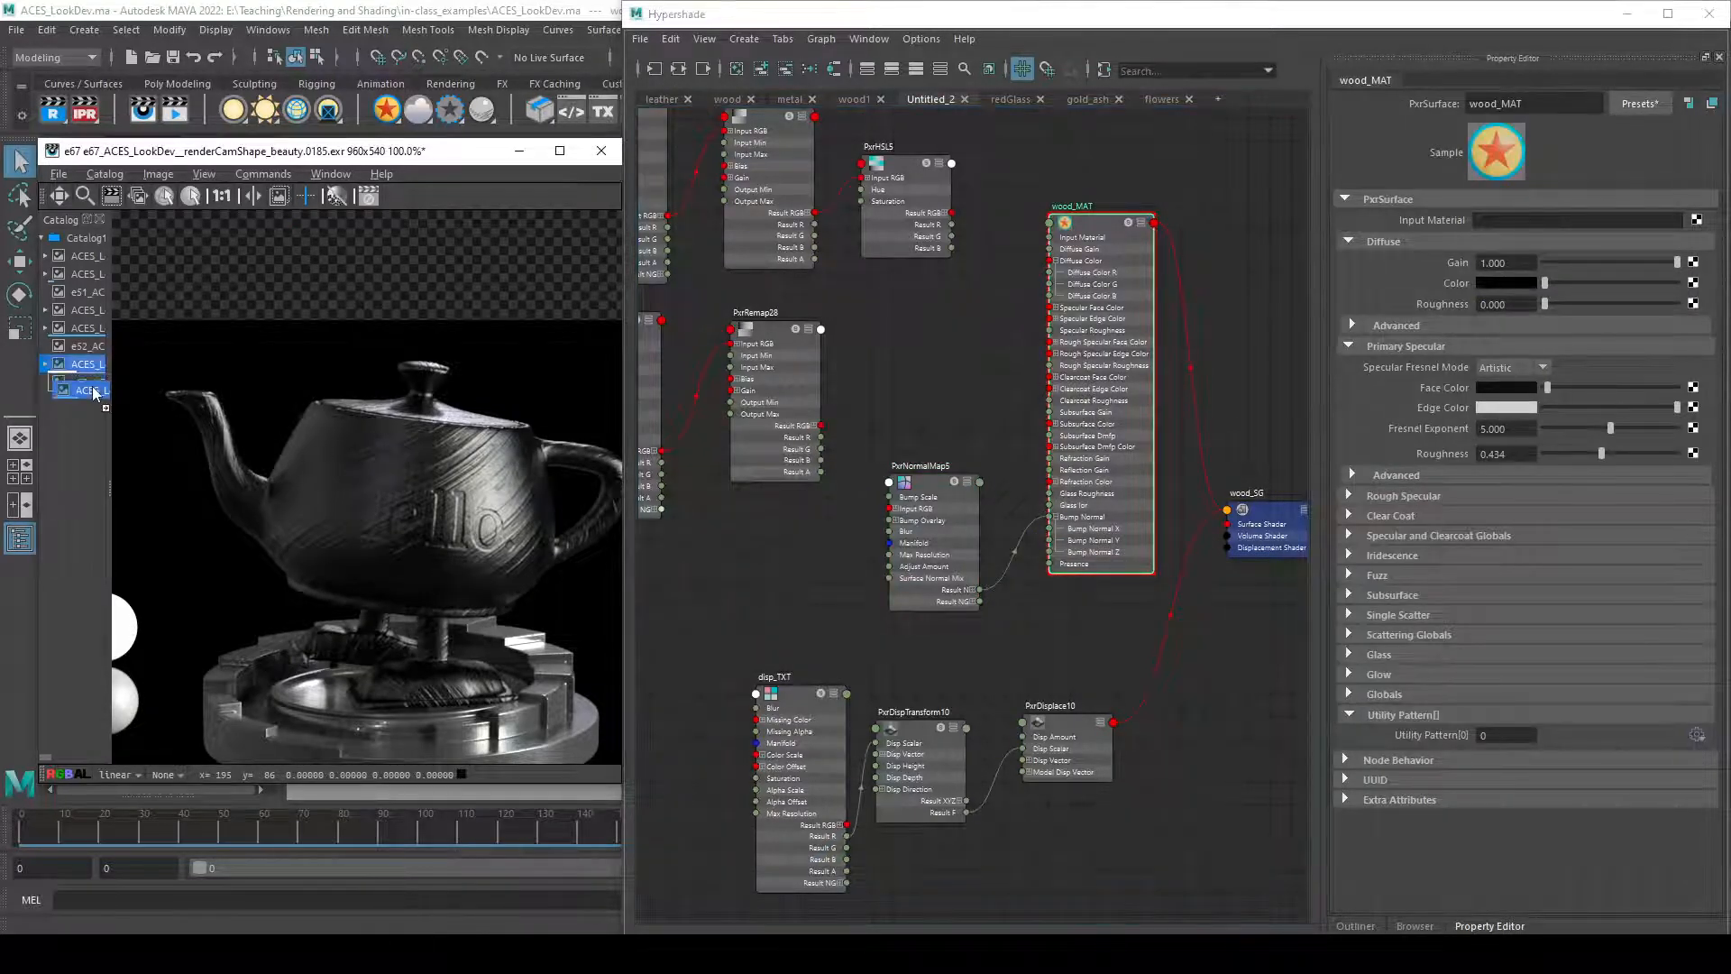
left_click(91, 383)
left_click(89, 368)
left_click(89, 383)
left_click(89, 369)
left_click(87, 386)
left_click(91, 369)
left_click(92, 382)
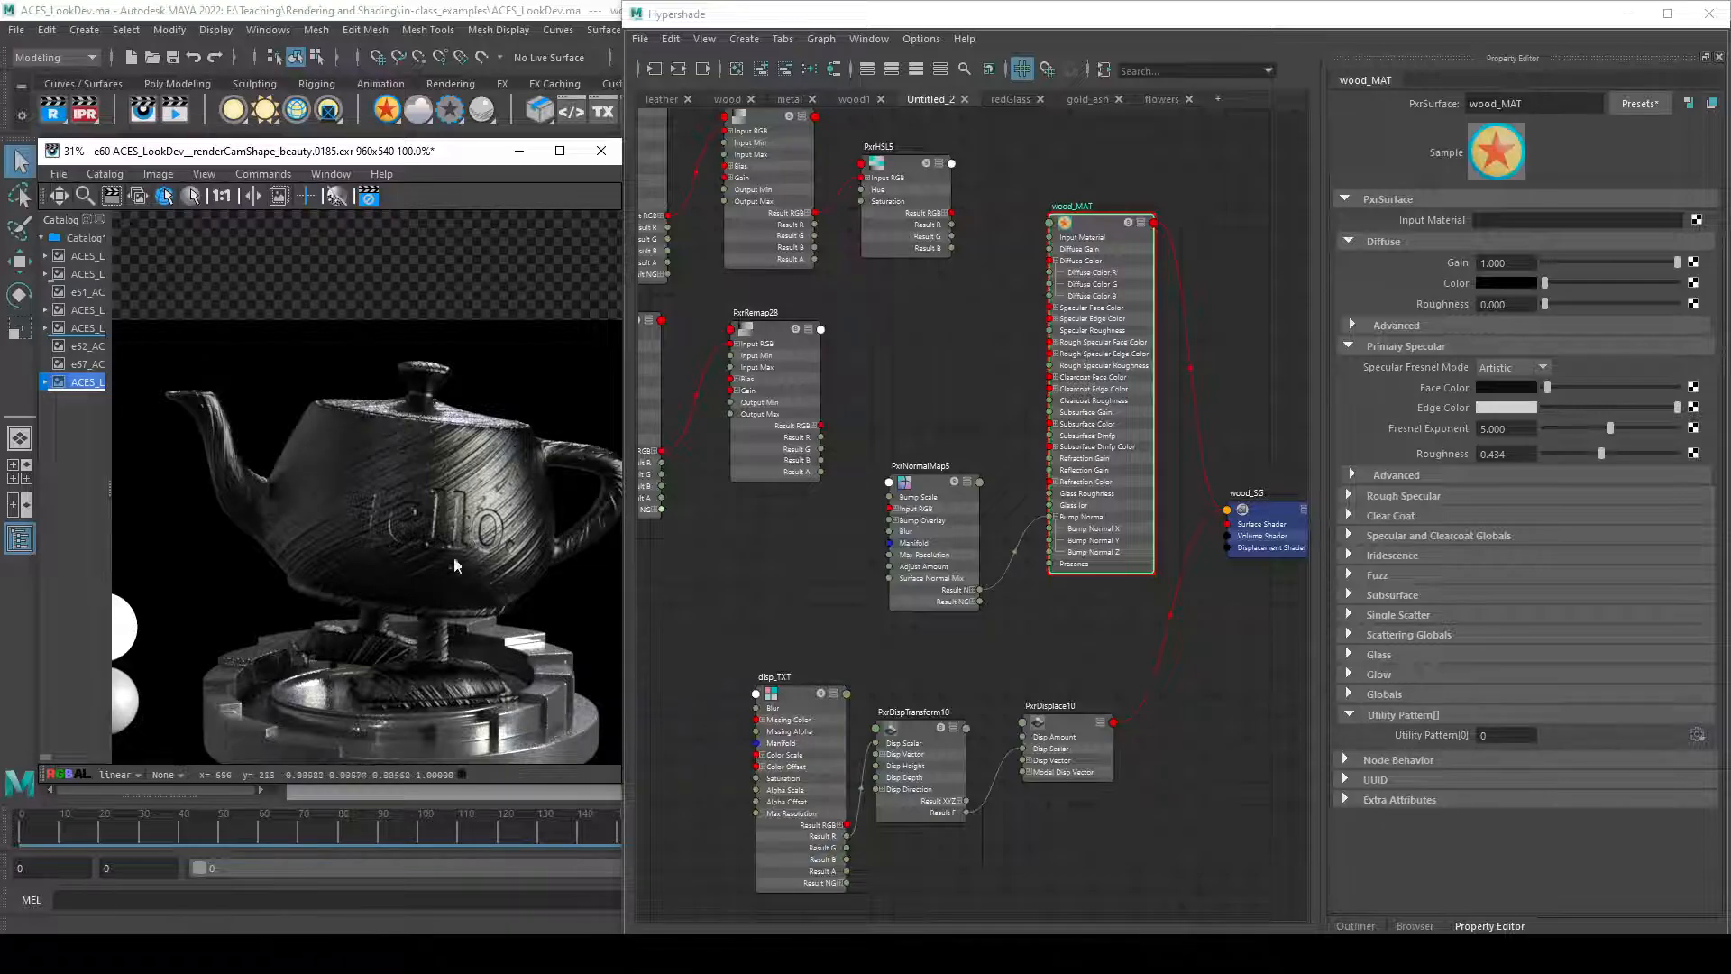
- Lower PxrNormalMap5's Bump Scale to about 0.3 and set the PxrDisplace10 node's Gain to 0.05
left_click(939, 565)
left_click_drag(1599, 218, 1562, 221)
left_click(1081, 744)
left_click(1494, 240)
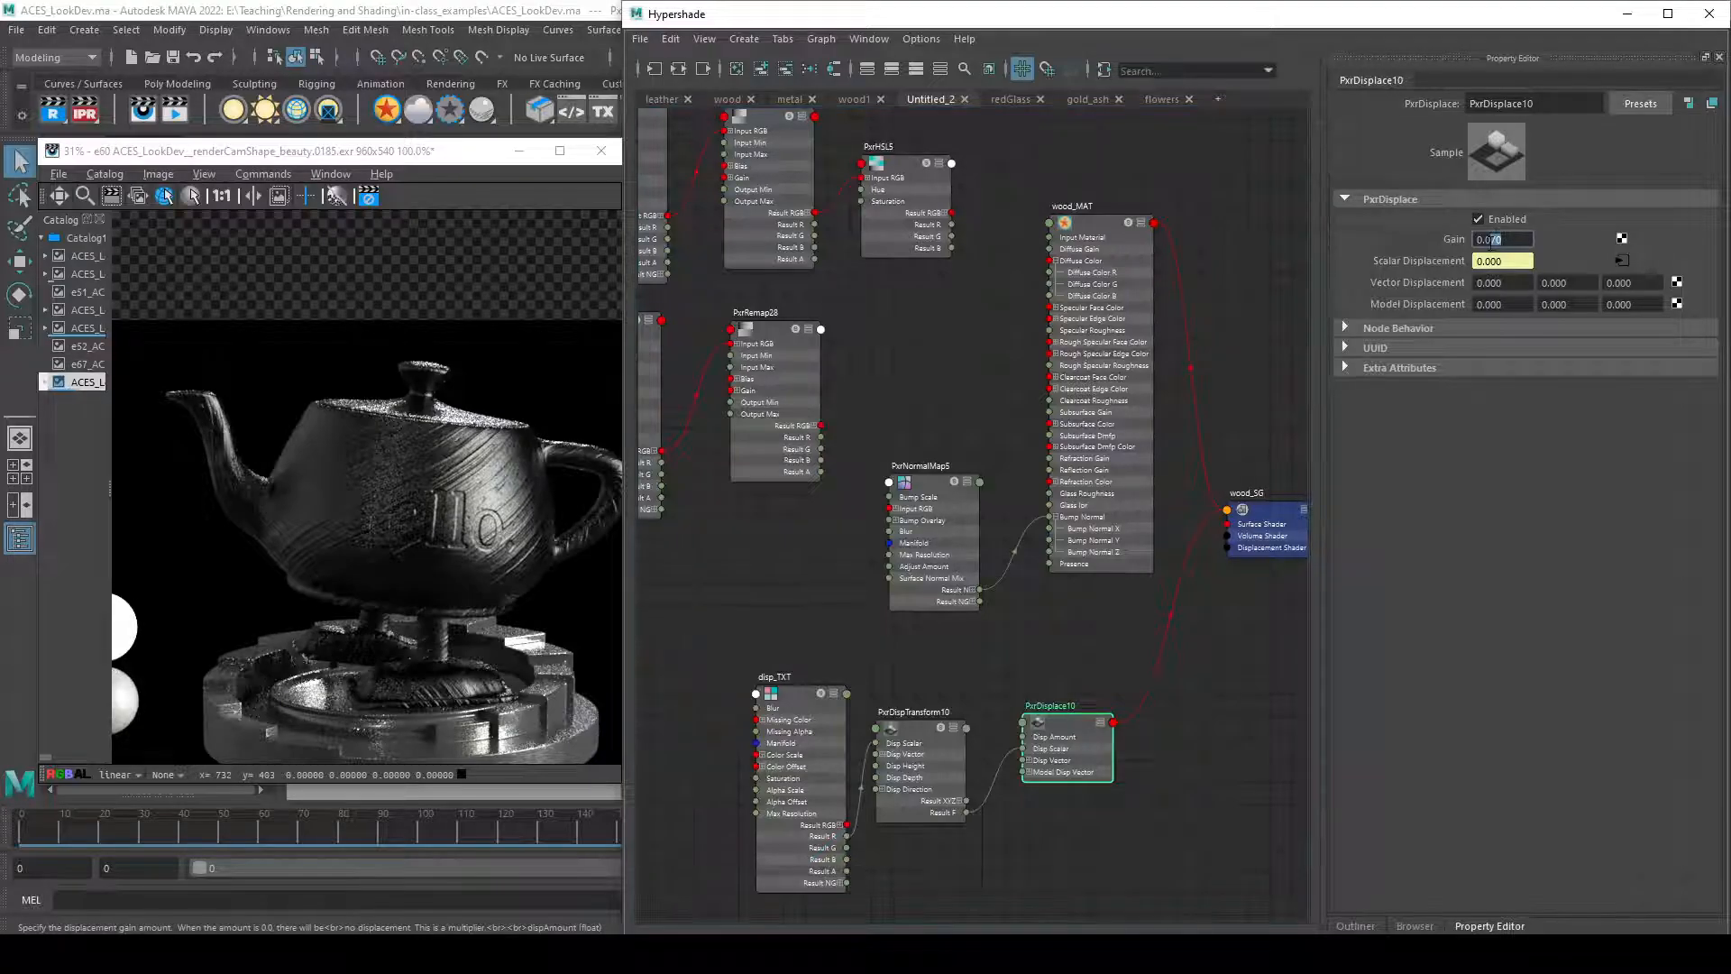
type("50")
key("Return")
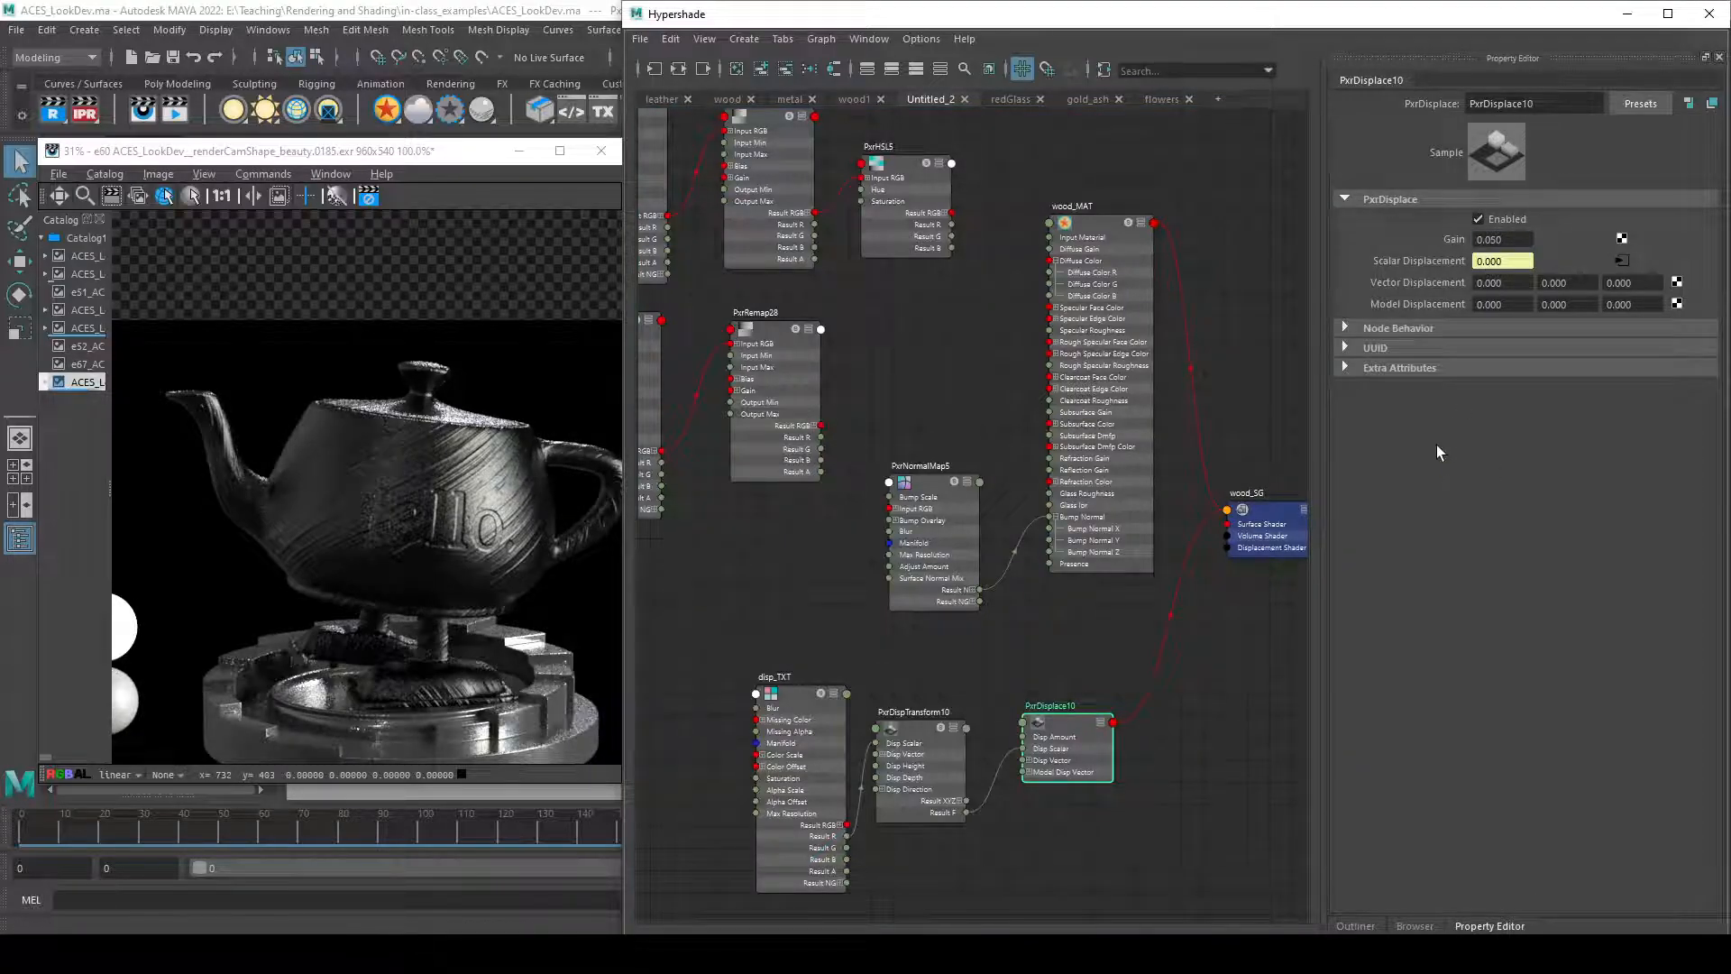
- Compare the updated render with the e67 snapshot, looking closely at the engraved lettering on the teapot body
left_click(88, 364)
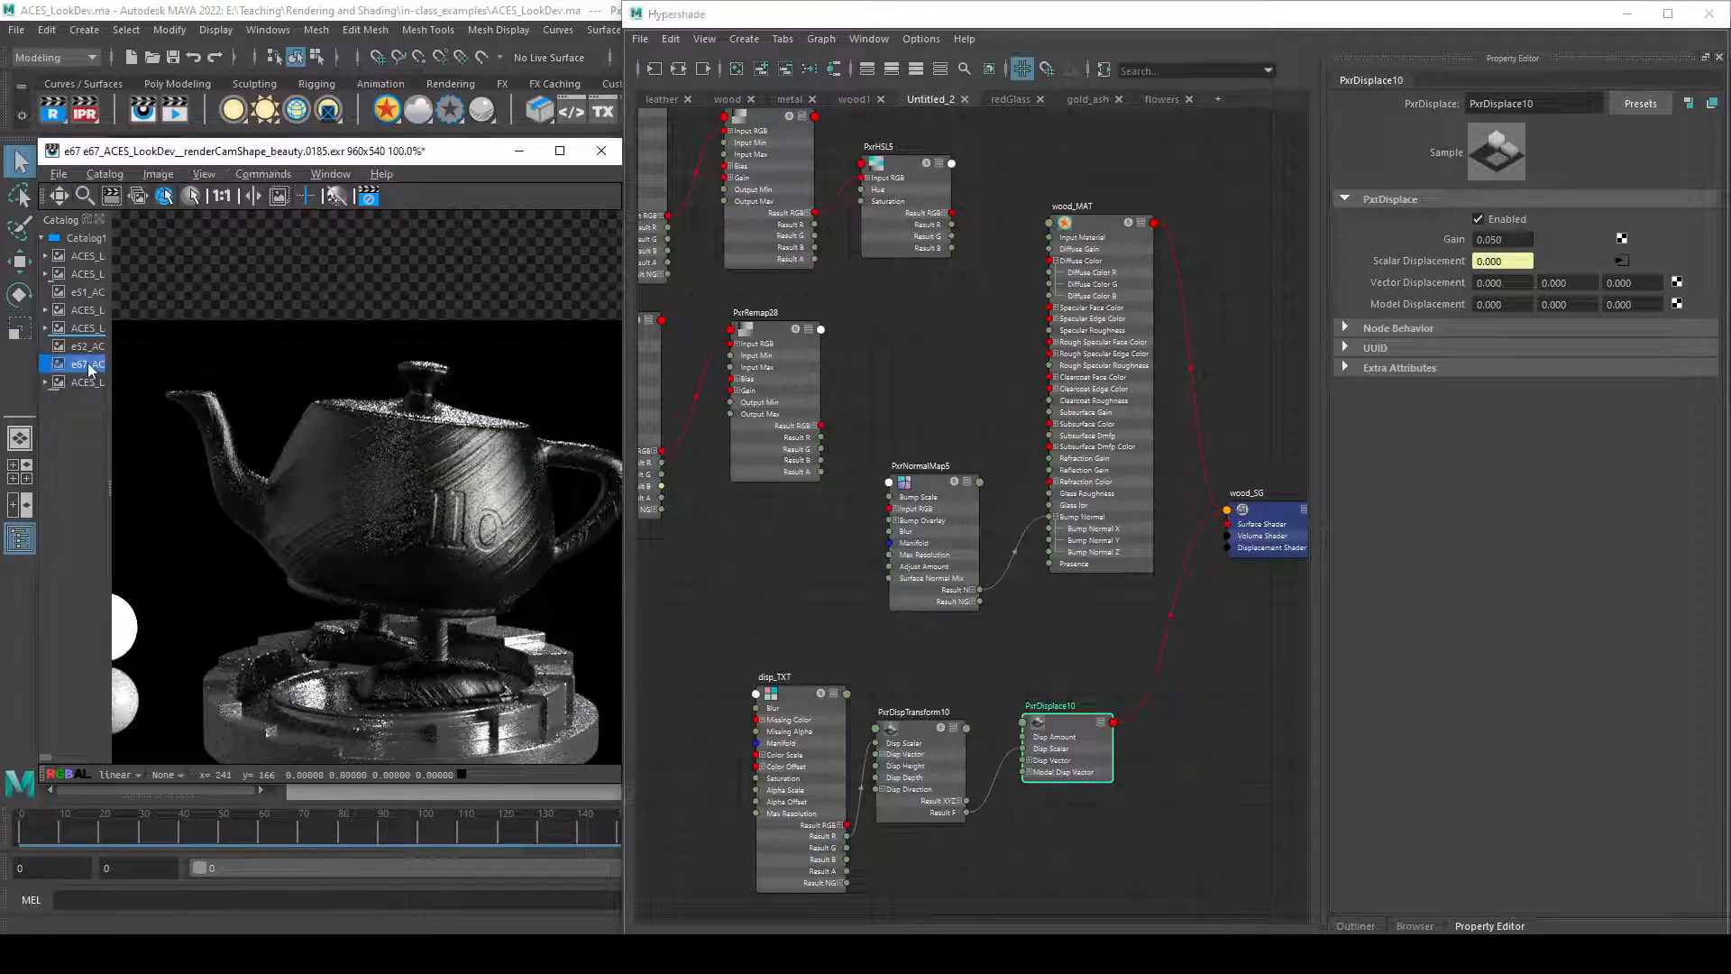
left_click(86, 386)
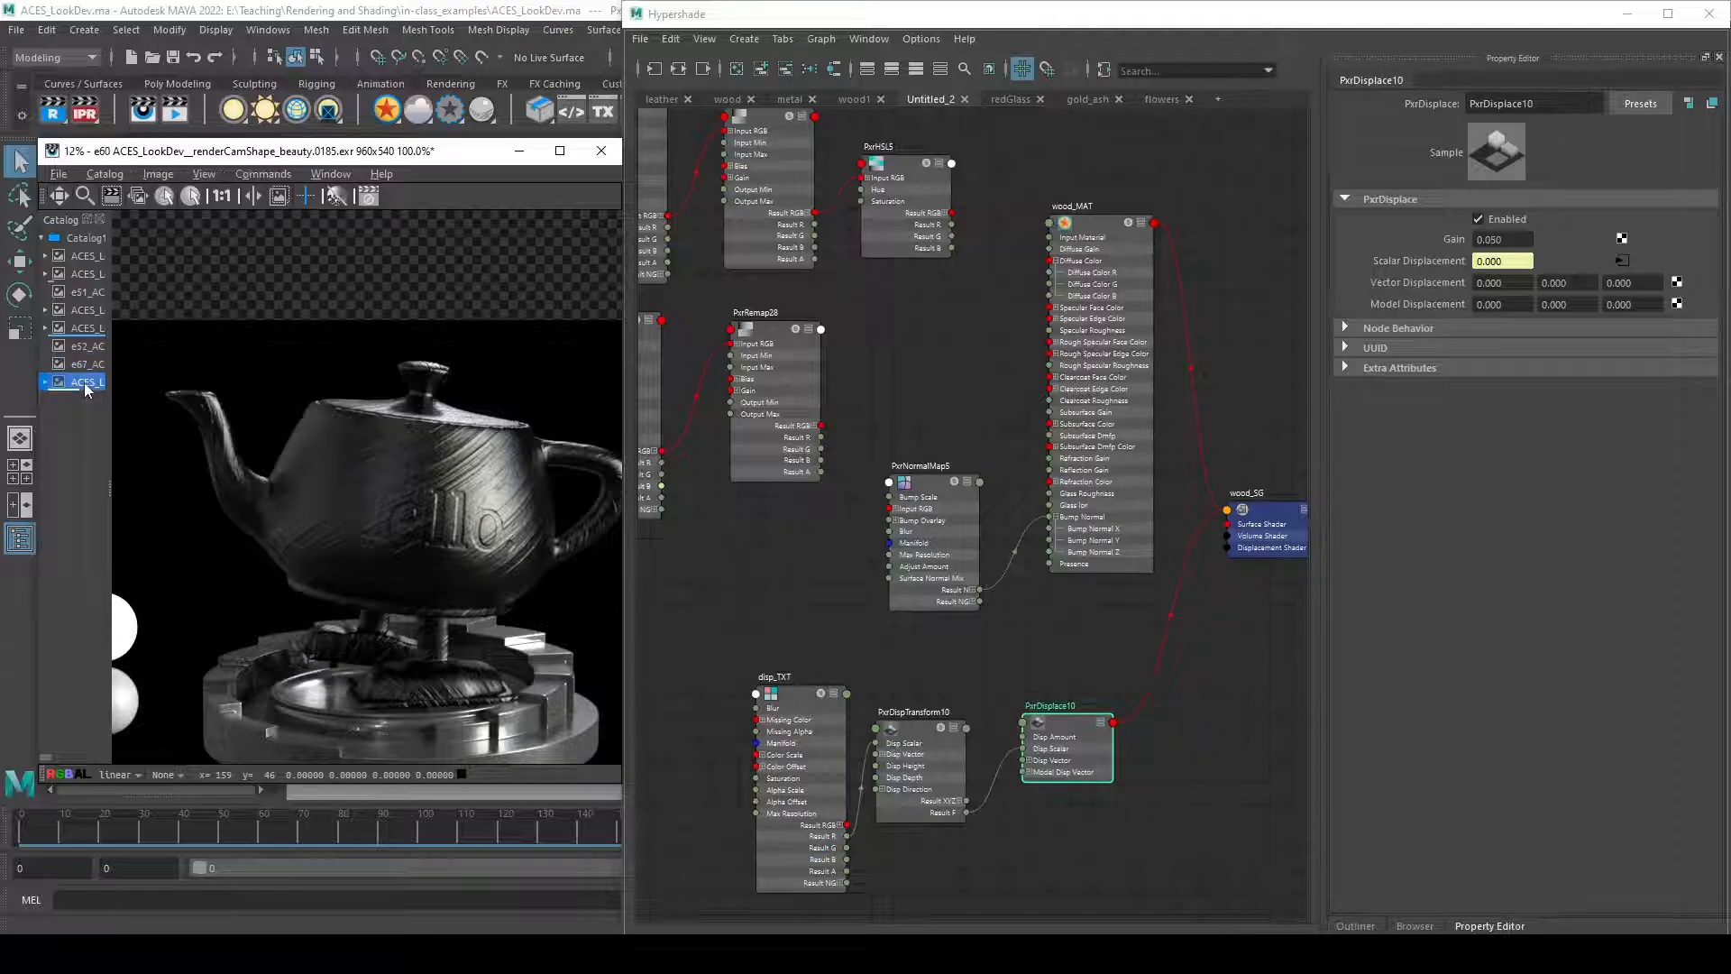
scroll(495, 538, "up", 3)
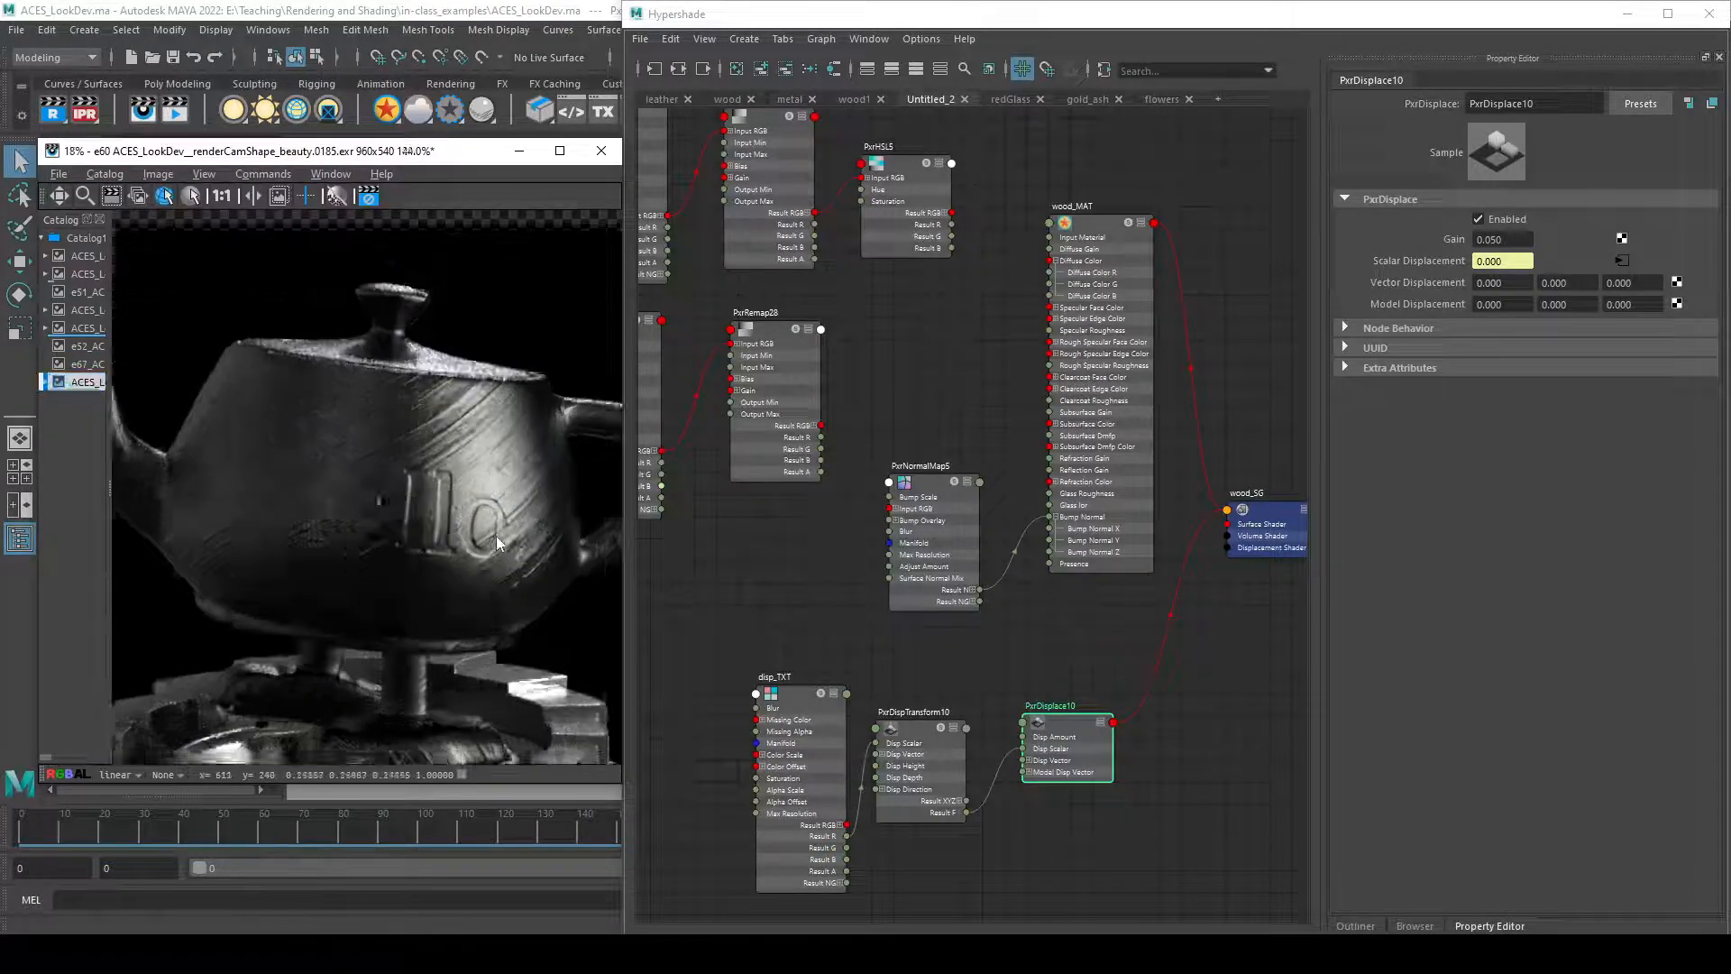
left_click(85, 366)
left_click(85, 379)
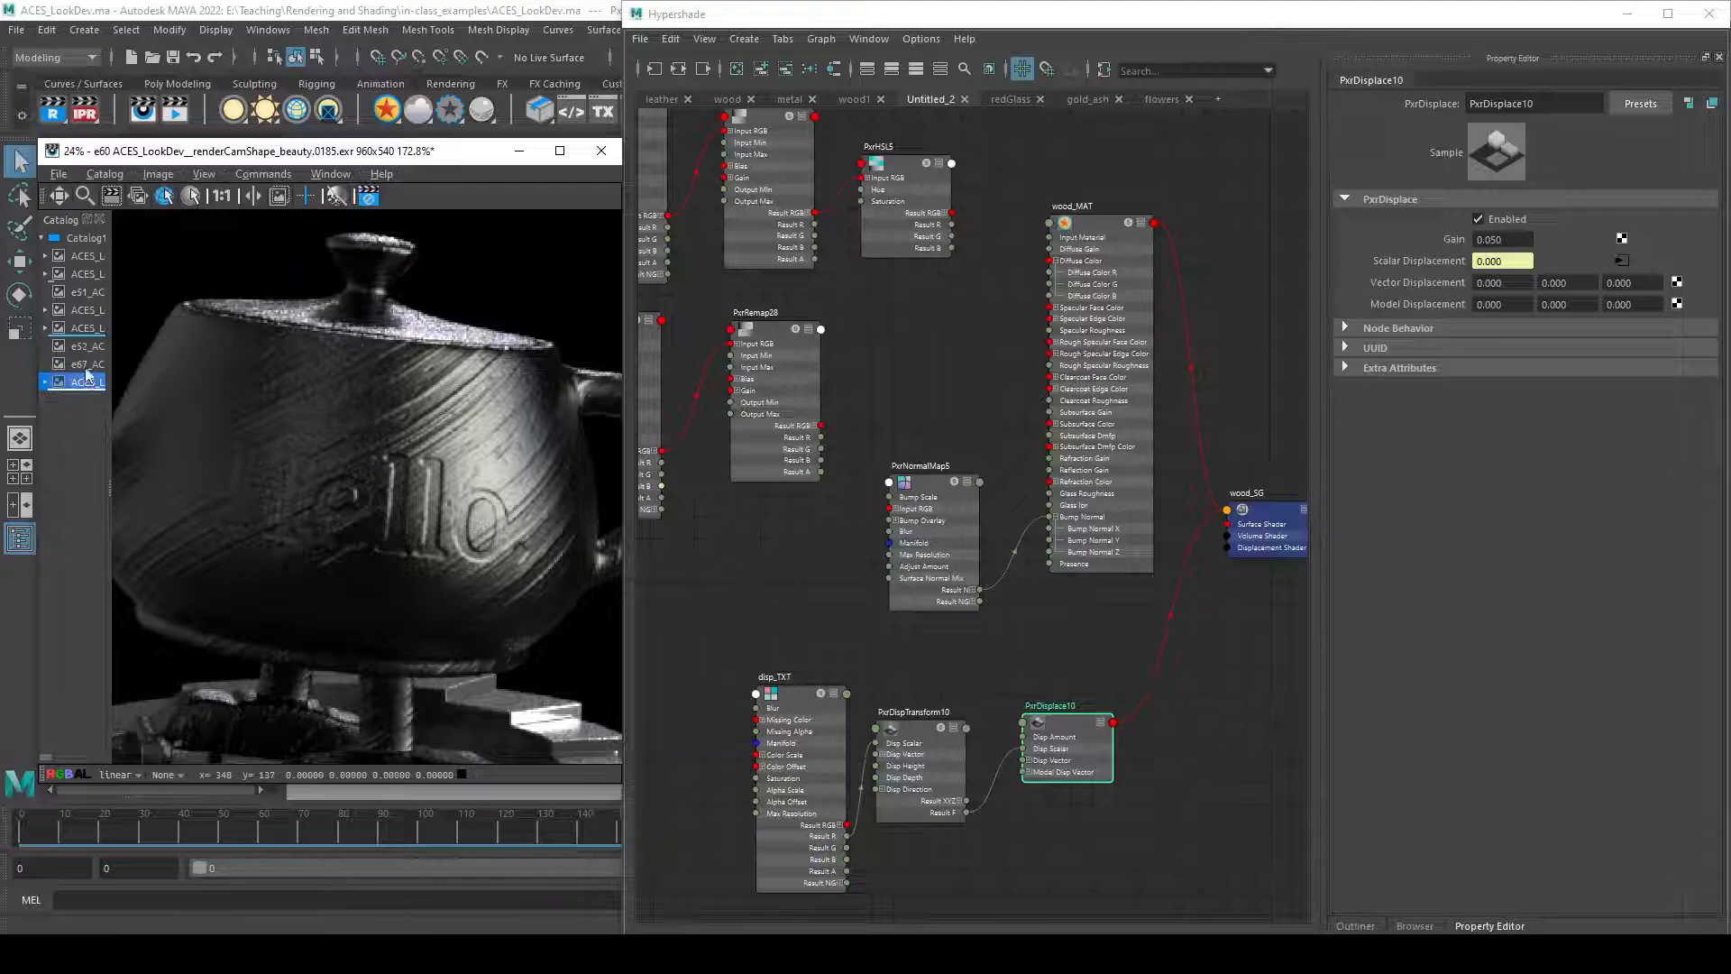
- Set the PxrNormalMap5 node's Bump Scale to 0.55
left_click(933, 541)
left_click_drag(1505, 221, 1489, 221)
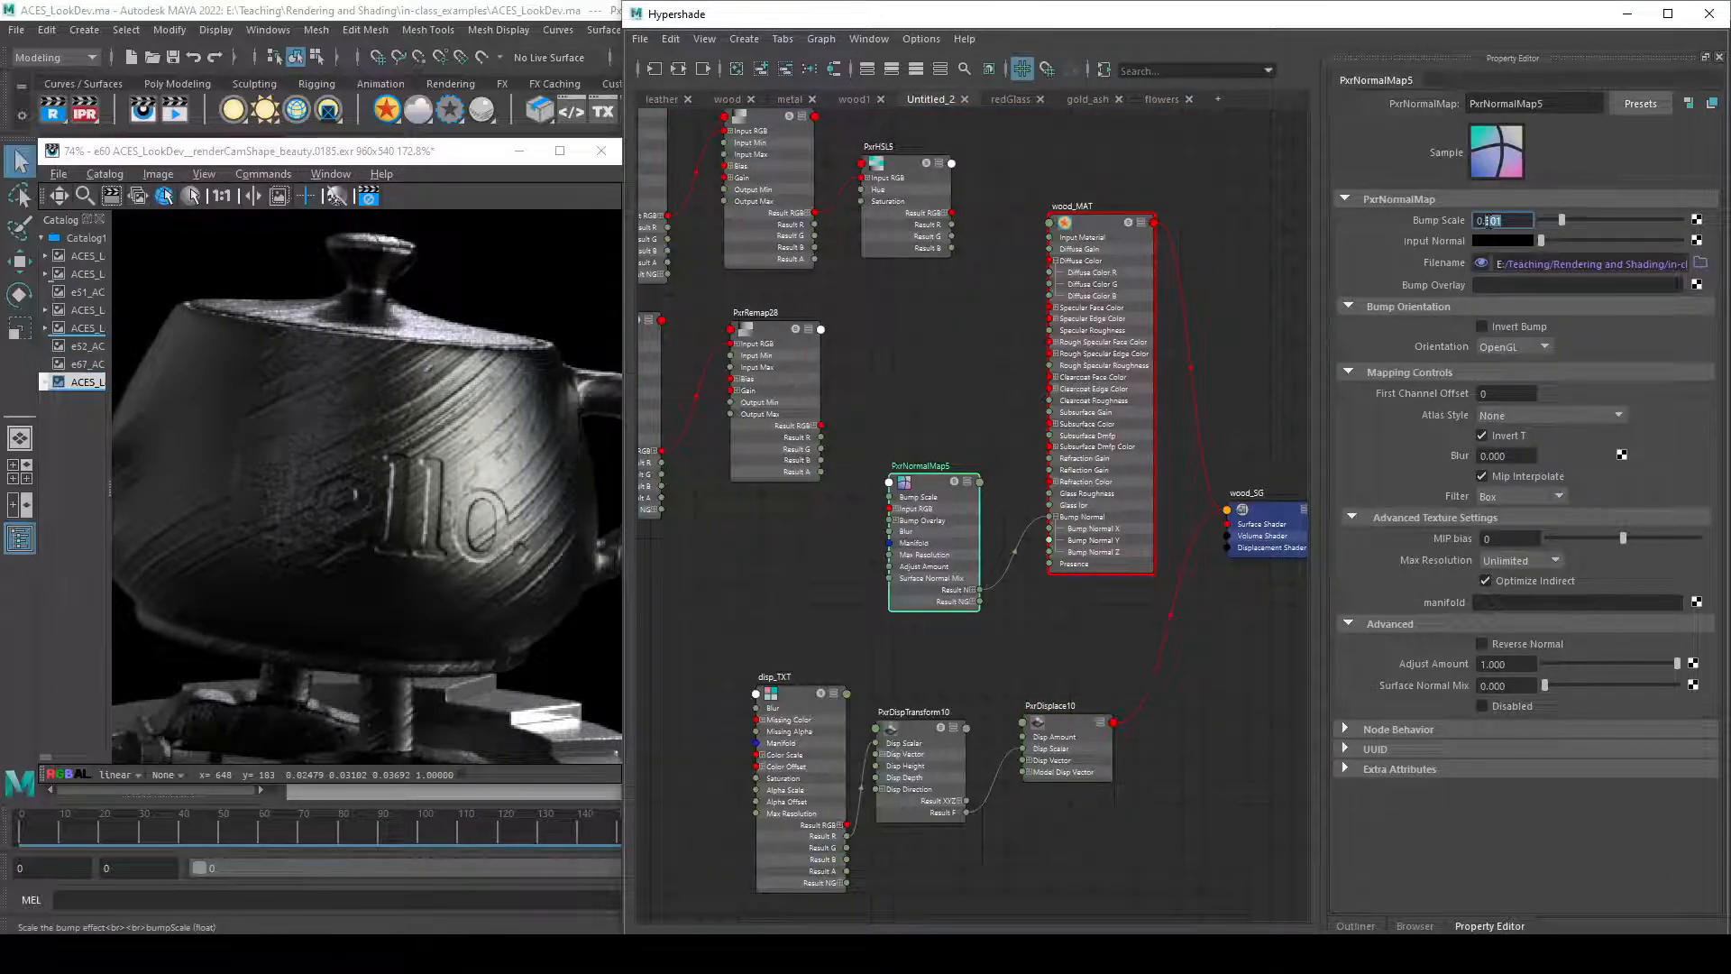
type("550")
key("Return")
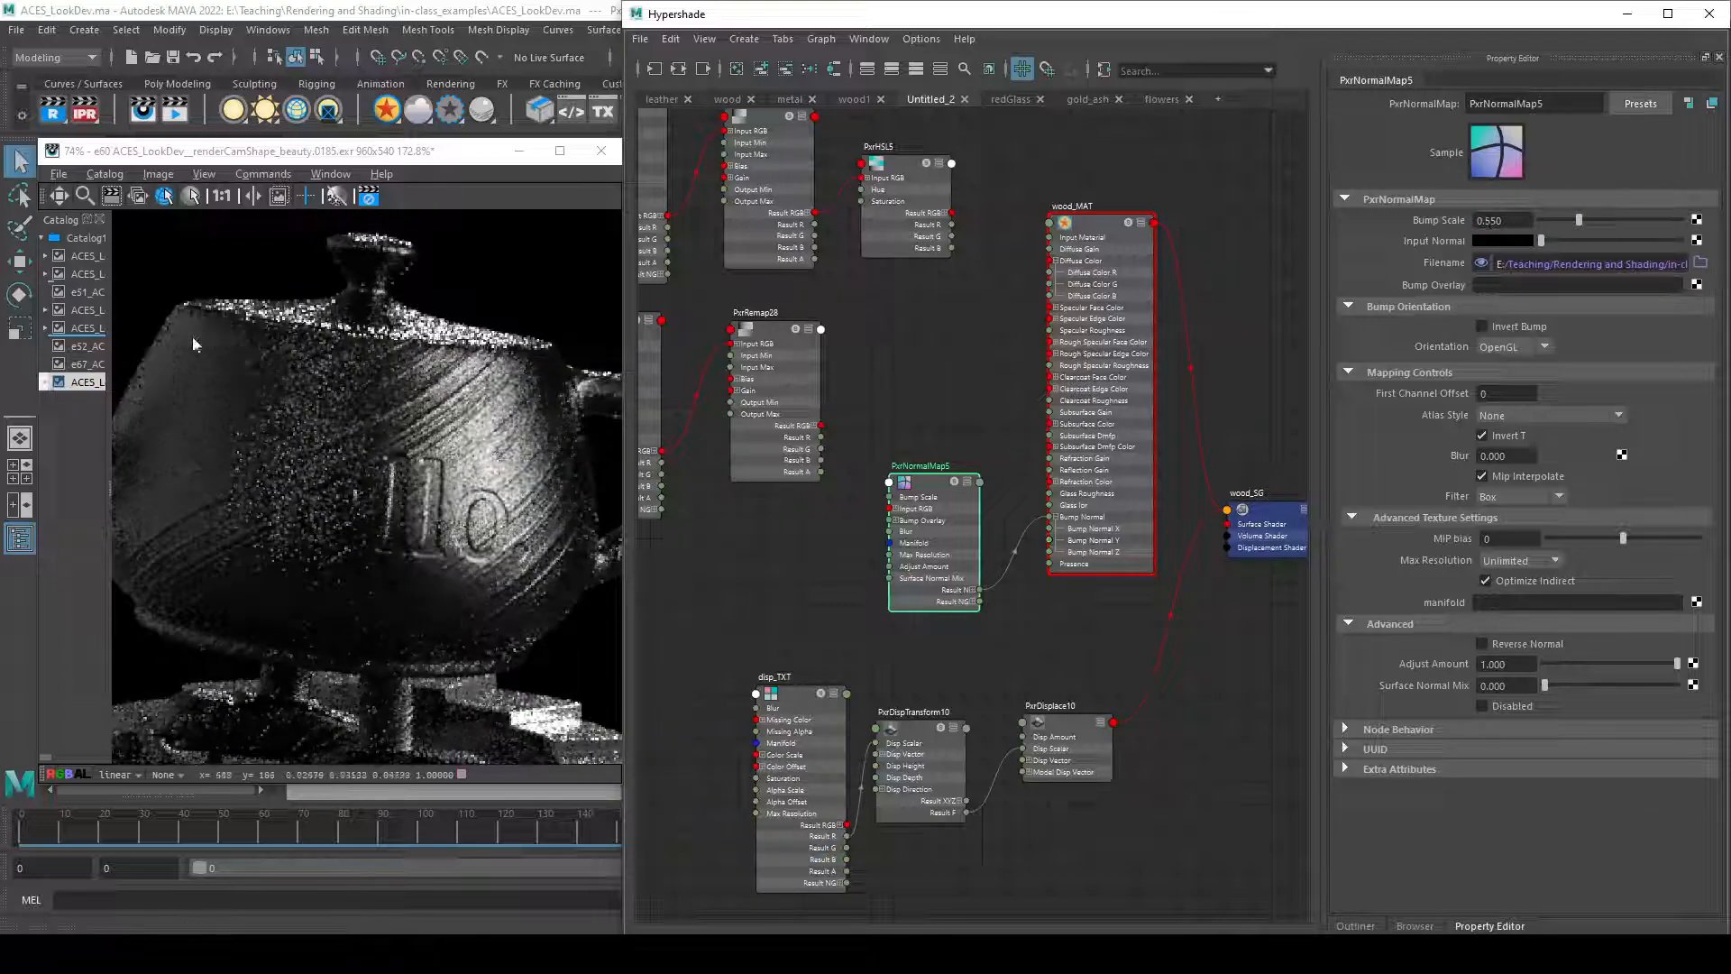
- Switch repeatedly between the e67 snapshot and the live render to judge the combined normal map and displacement detail
left_click(90, 366)
left_click(91, 380)
left_click(91, 366)
left_click(92, 379)
left_click(92, 366)
left_click(91, 381)
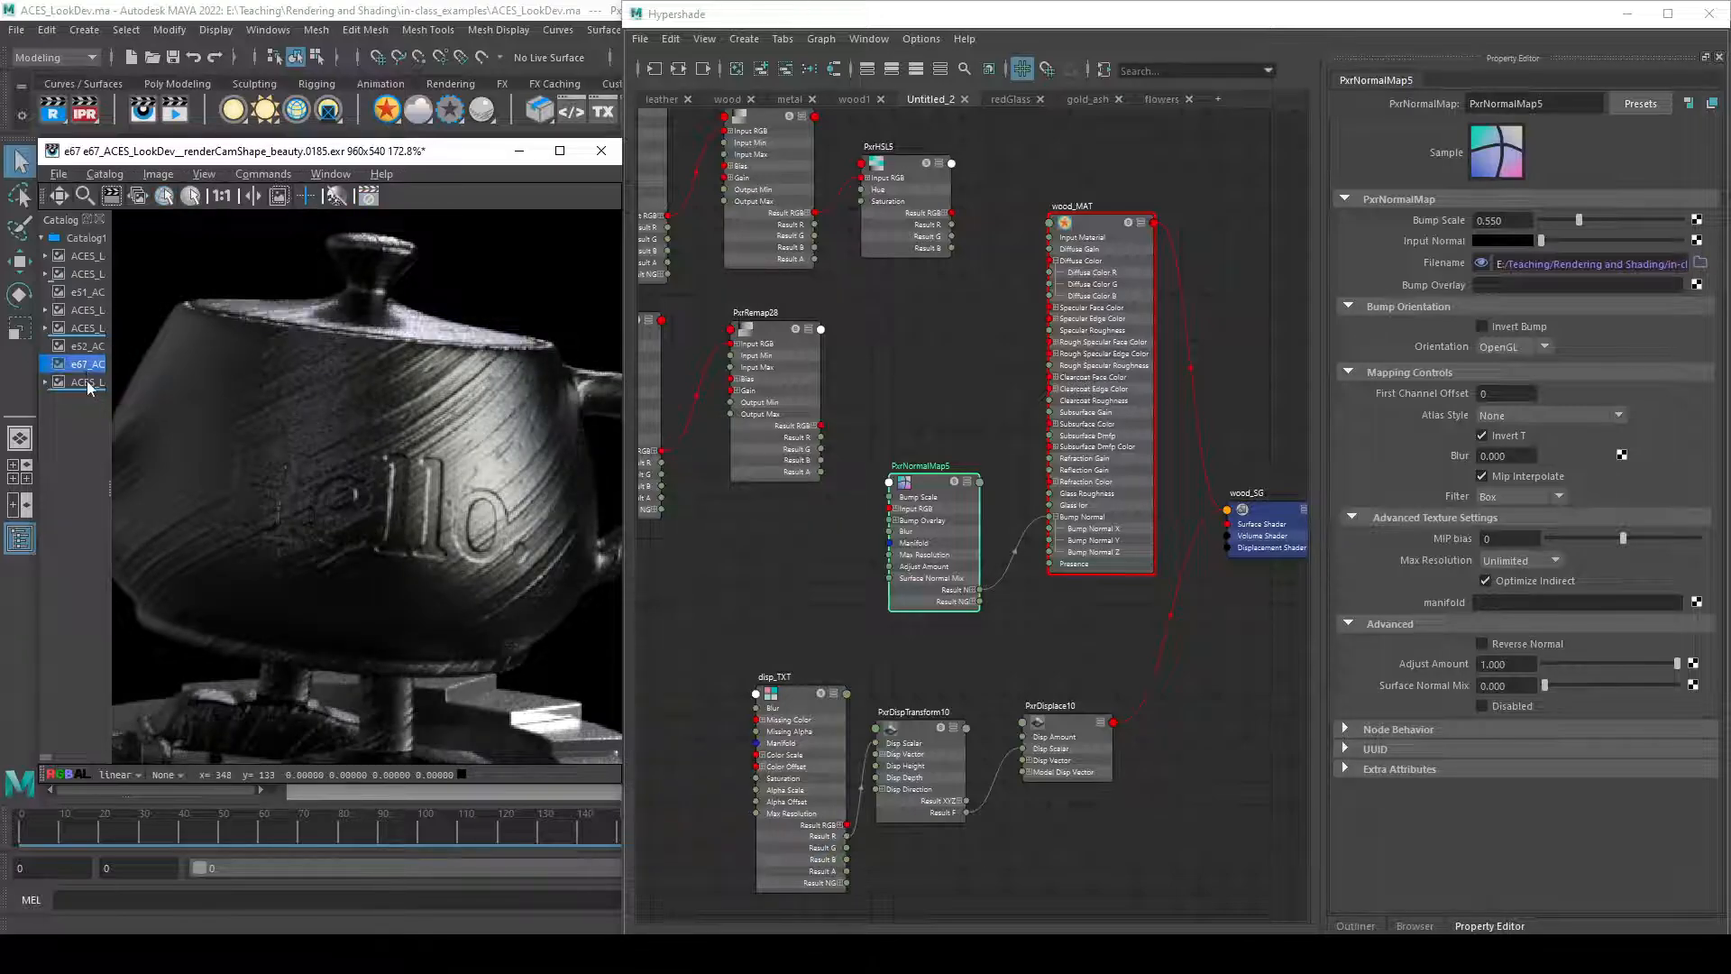
left_click(90, 365)
left_click(91, 381)
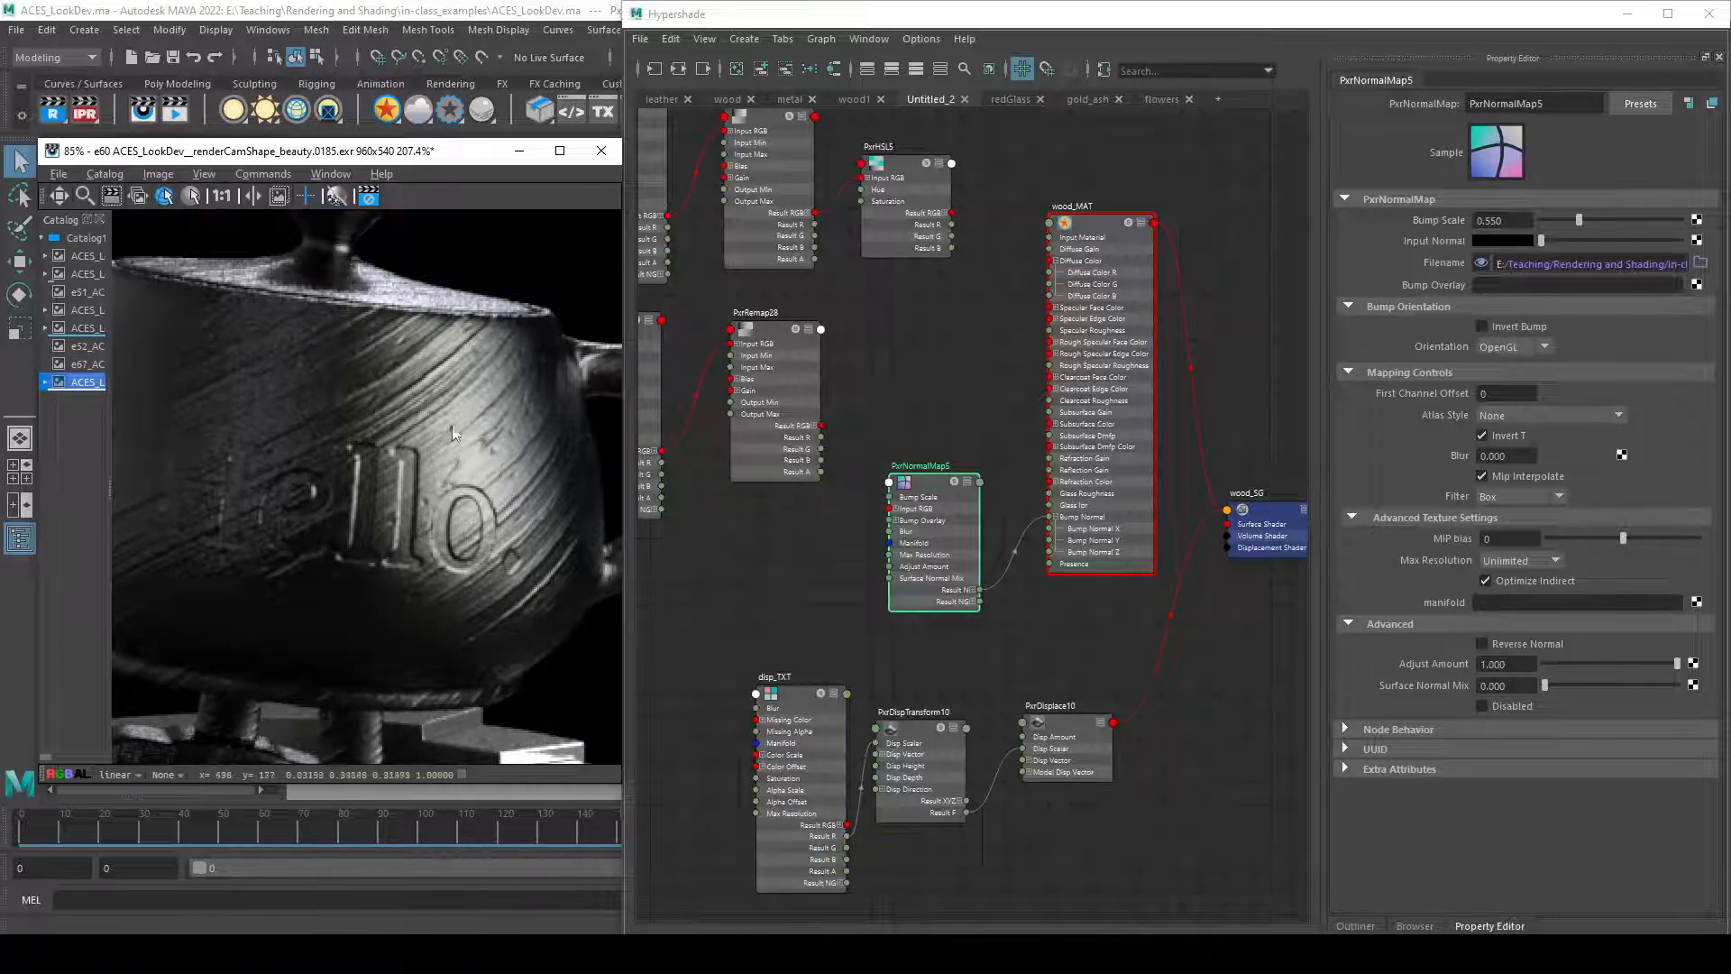
- Compare the e52 and e67 snapshots with the live render of the whole teapot
scroll(407, 431, "down", 3)
left_click(85, 365)
left_click(87, 382)
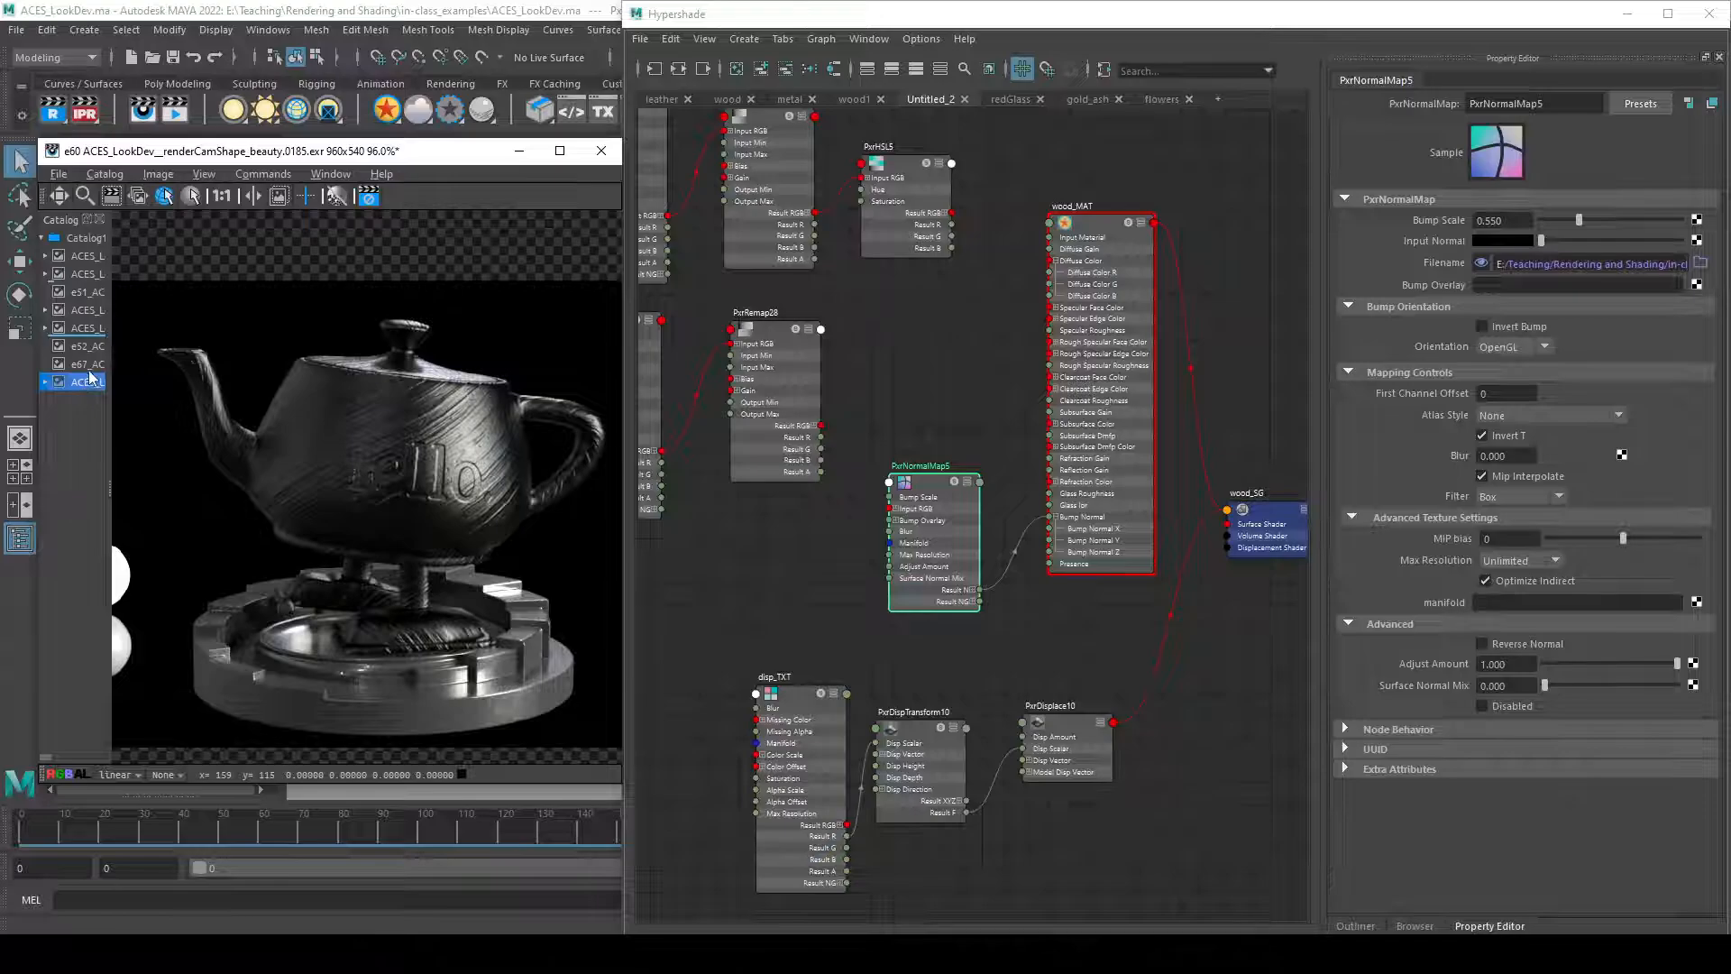
left_click(96, 351)
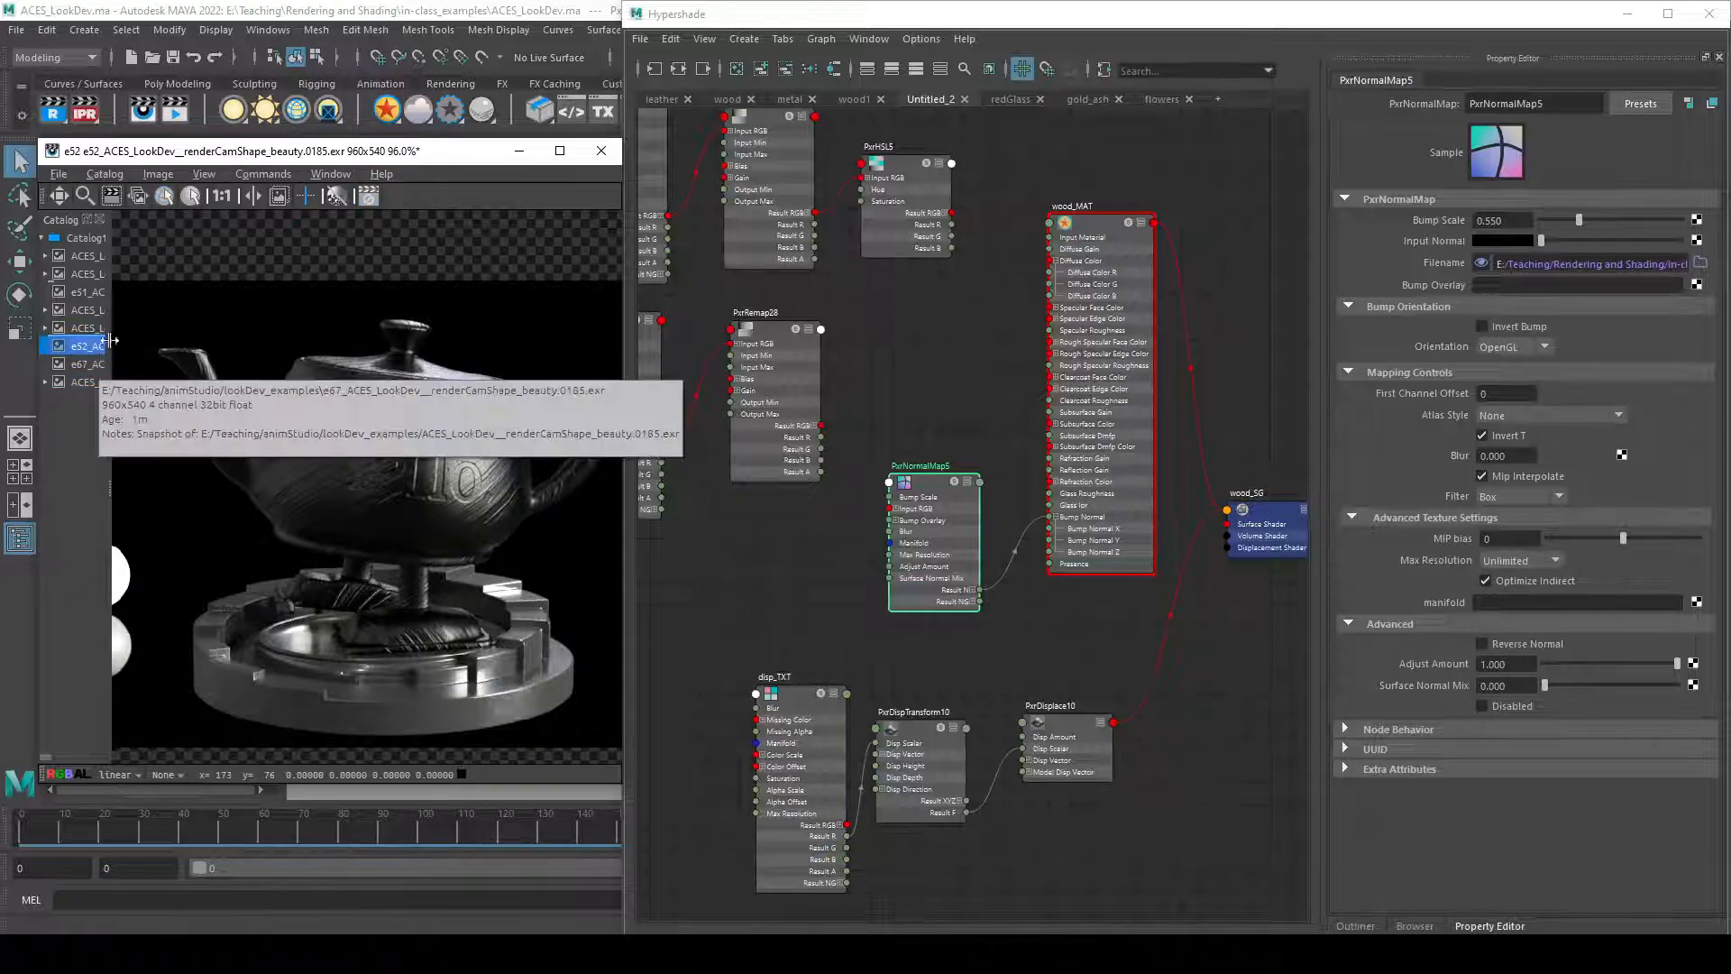
left_click(83, 365)
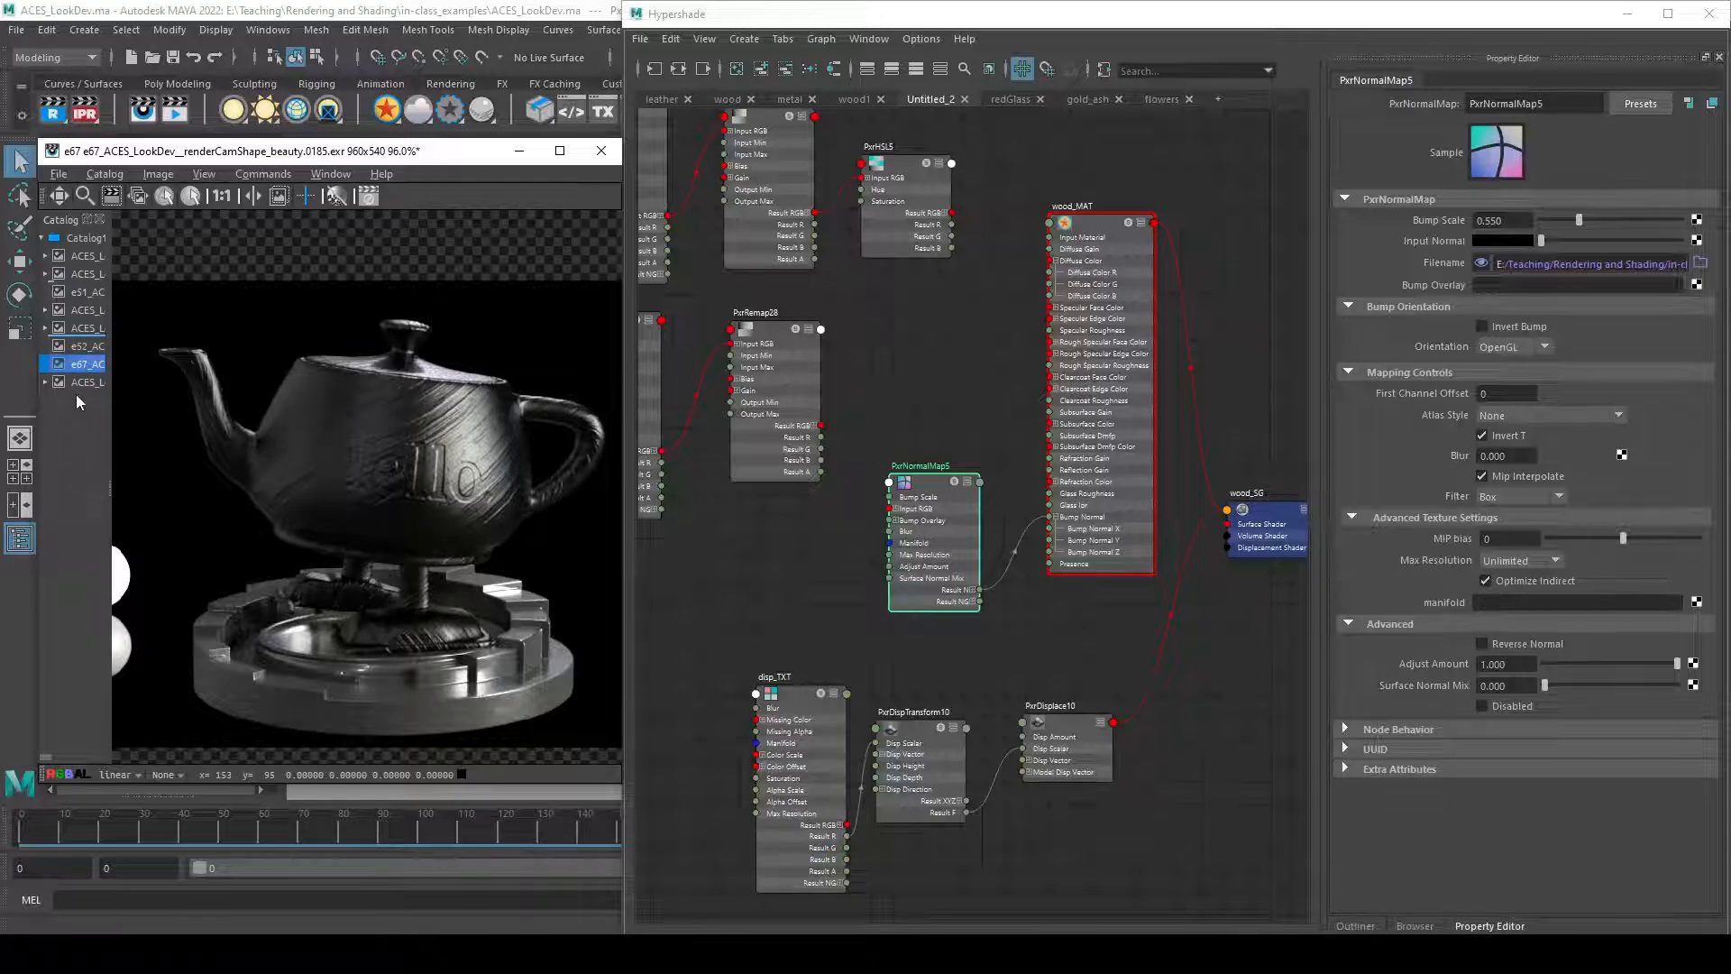
key("Down")
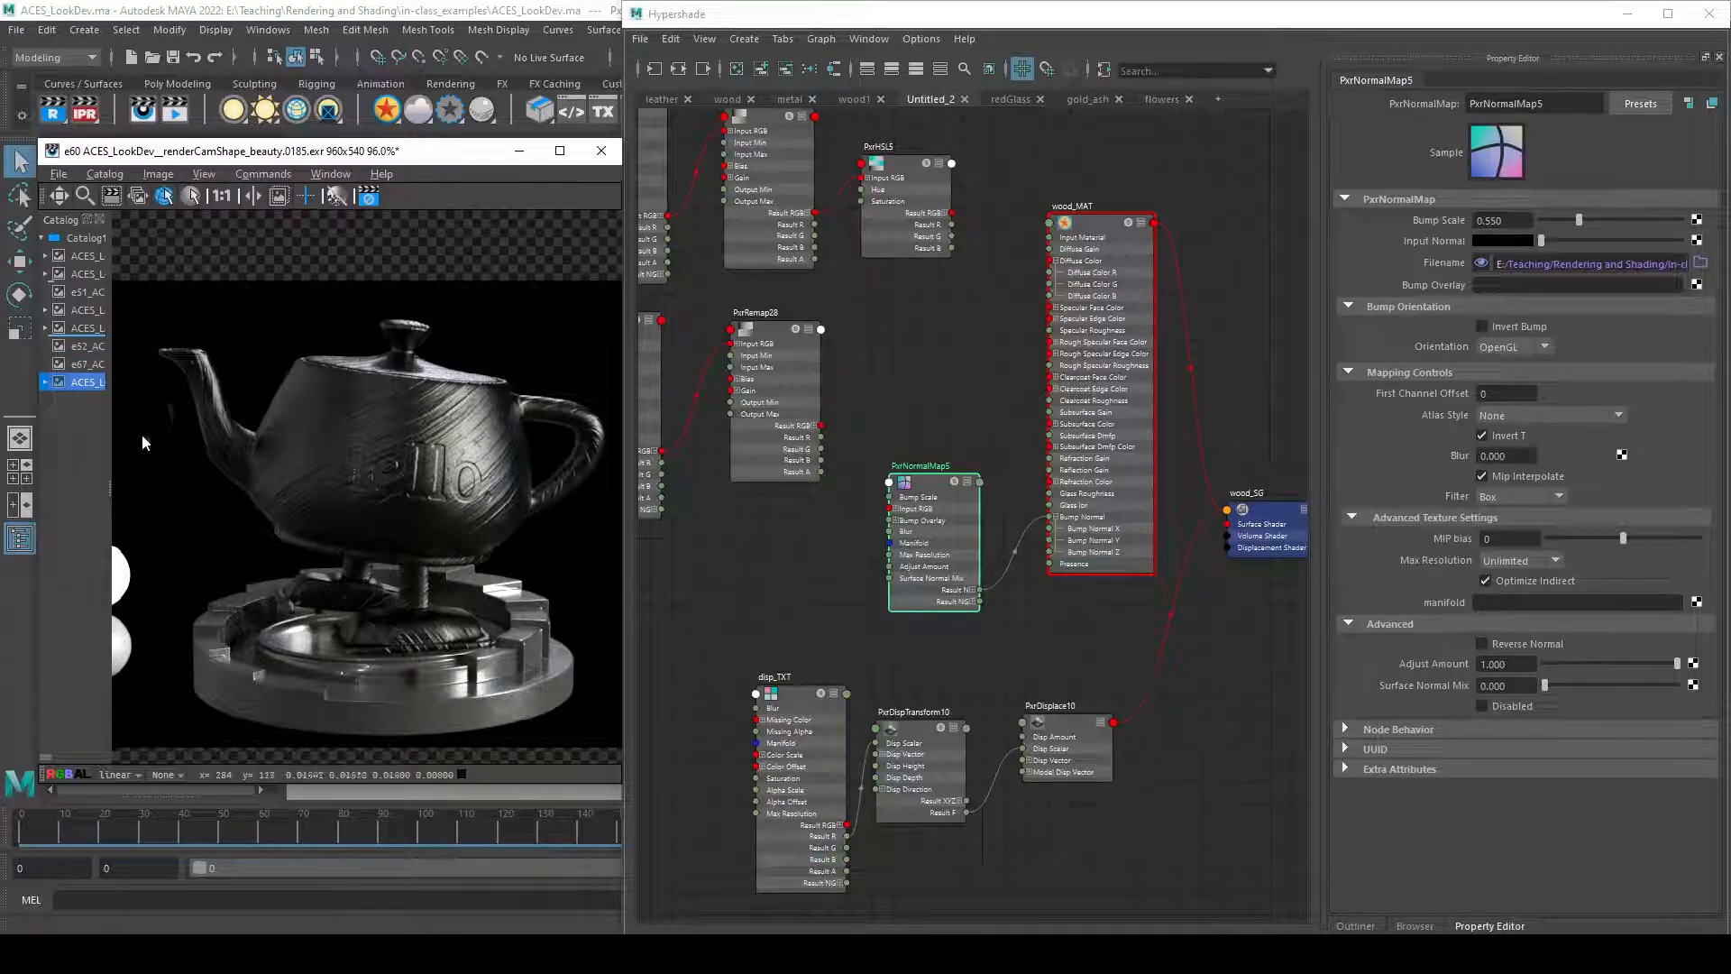
- Compare the e52 snapshot with the live render up close, using the viewer's background toggle and wipe on the engraved lettering
left_click(83, 347)
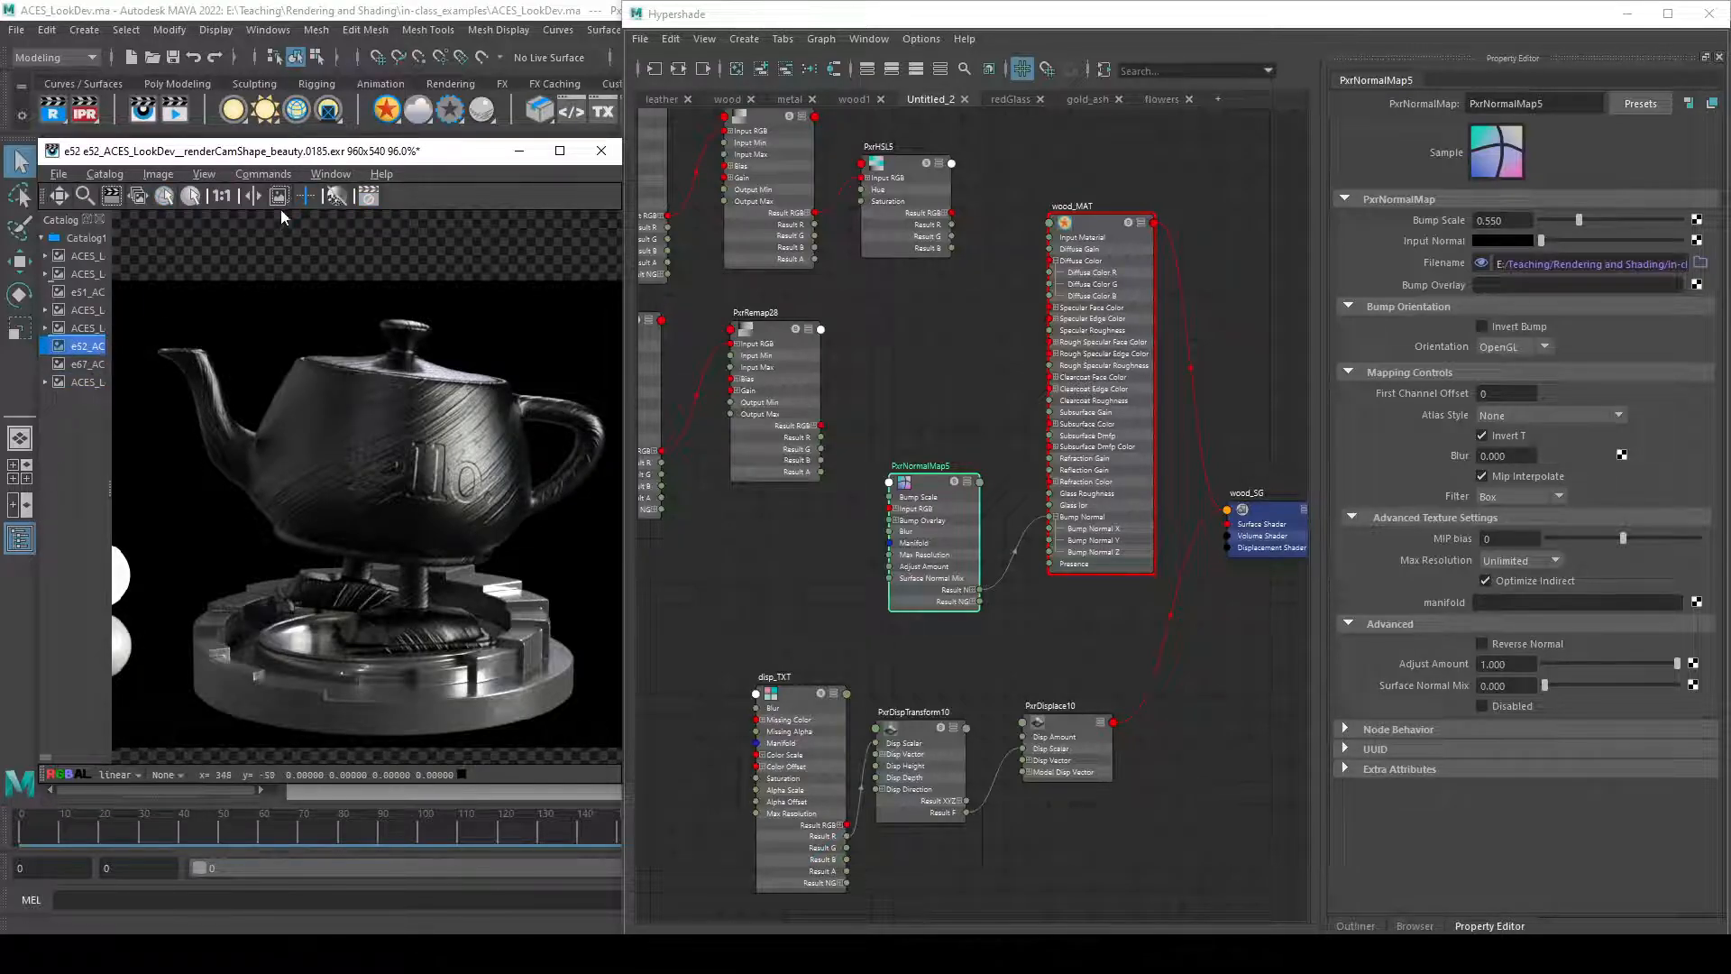
scroll(404, 430, "up", 1)
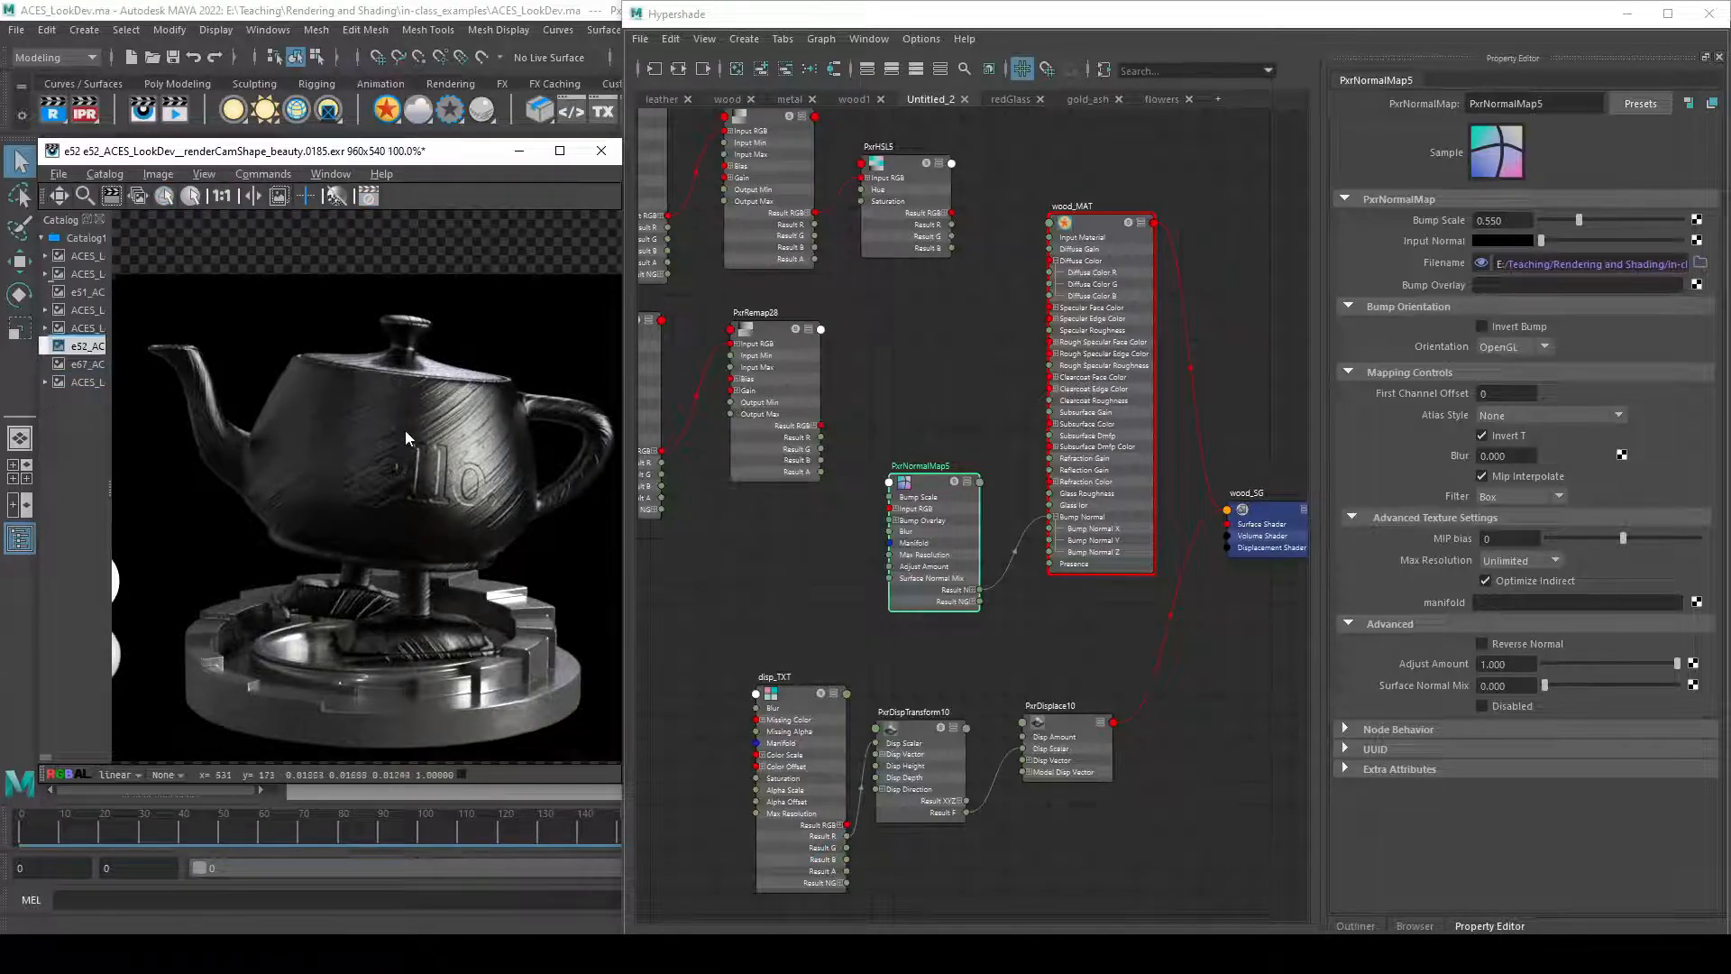
scroll(312, 303, "up", 1)
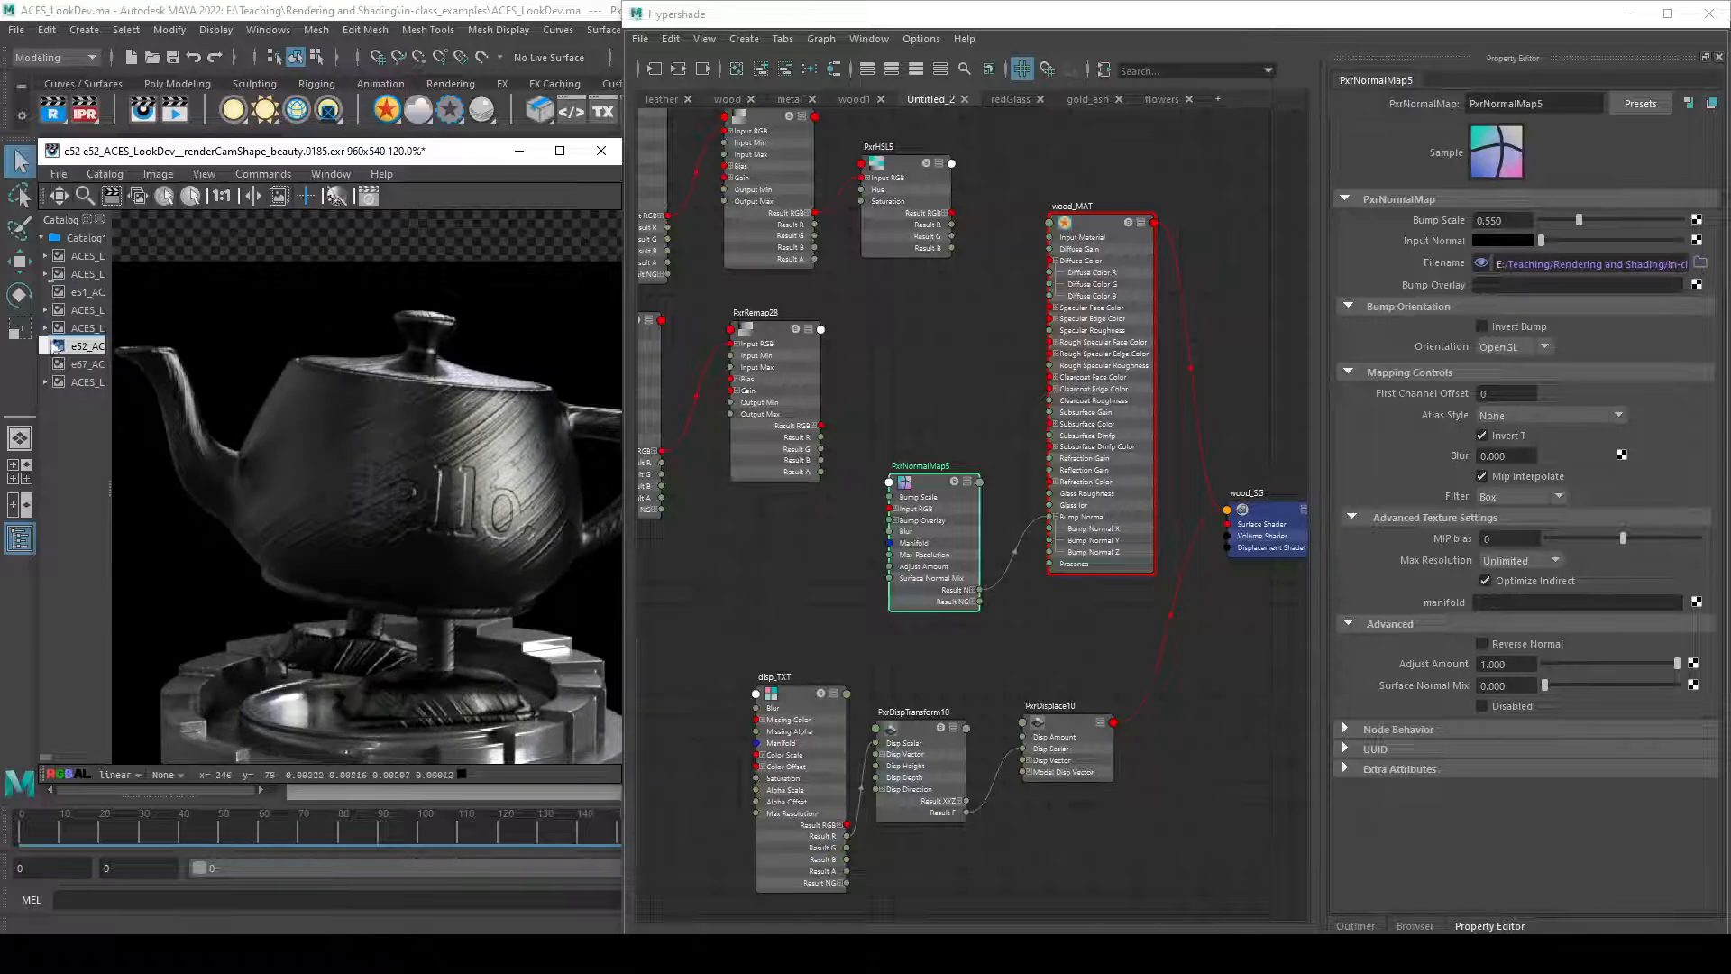
left_click(283, 198)
left_click(87, 382)
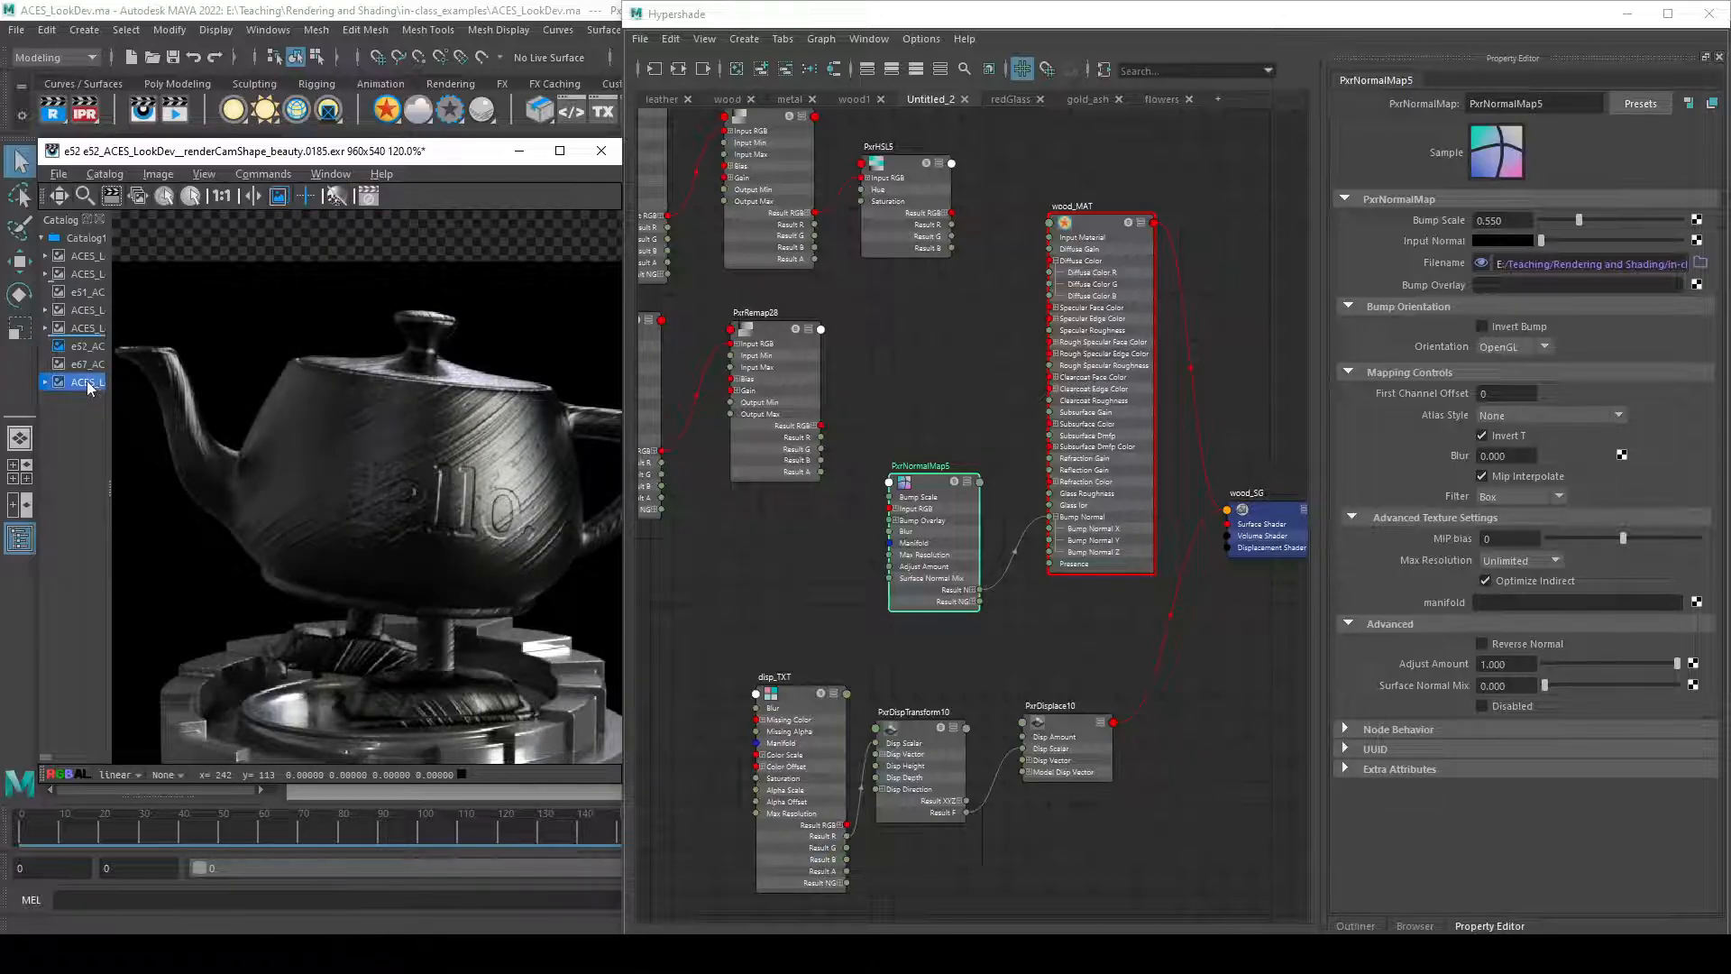
left_click(253, 195)
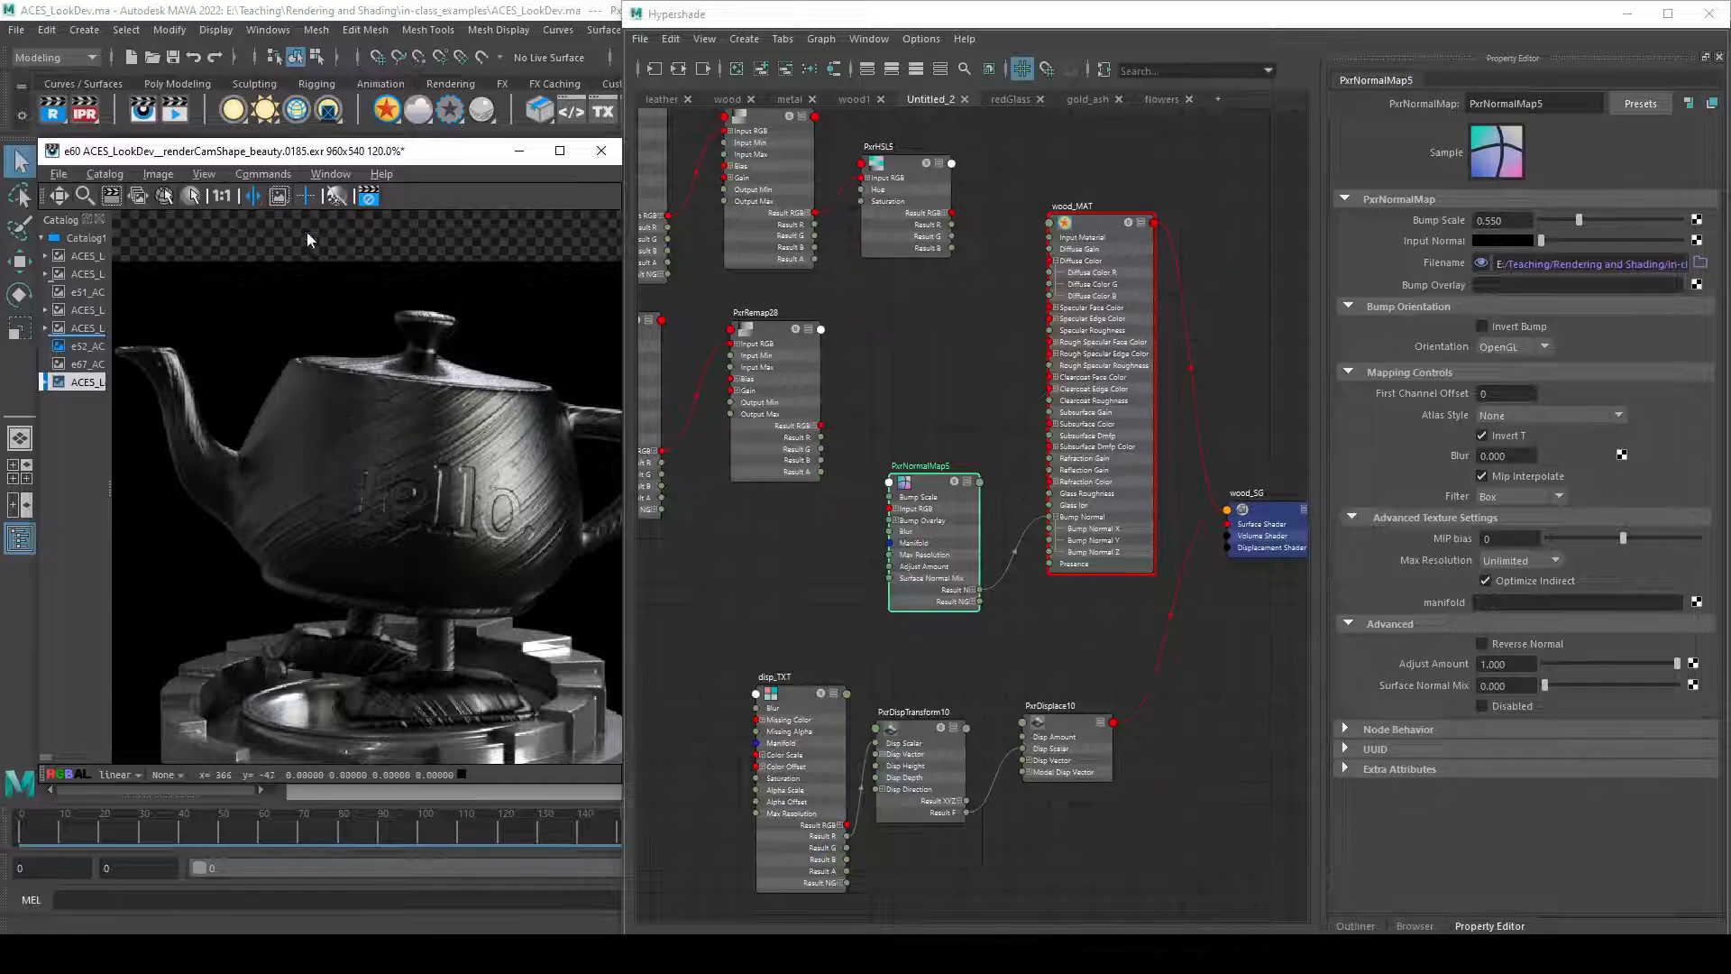
left_click(91, 347)
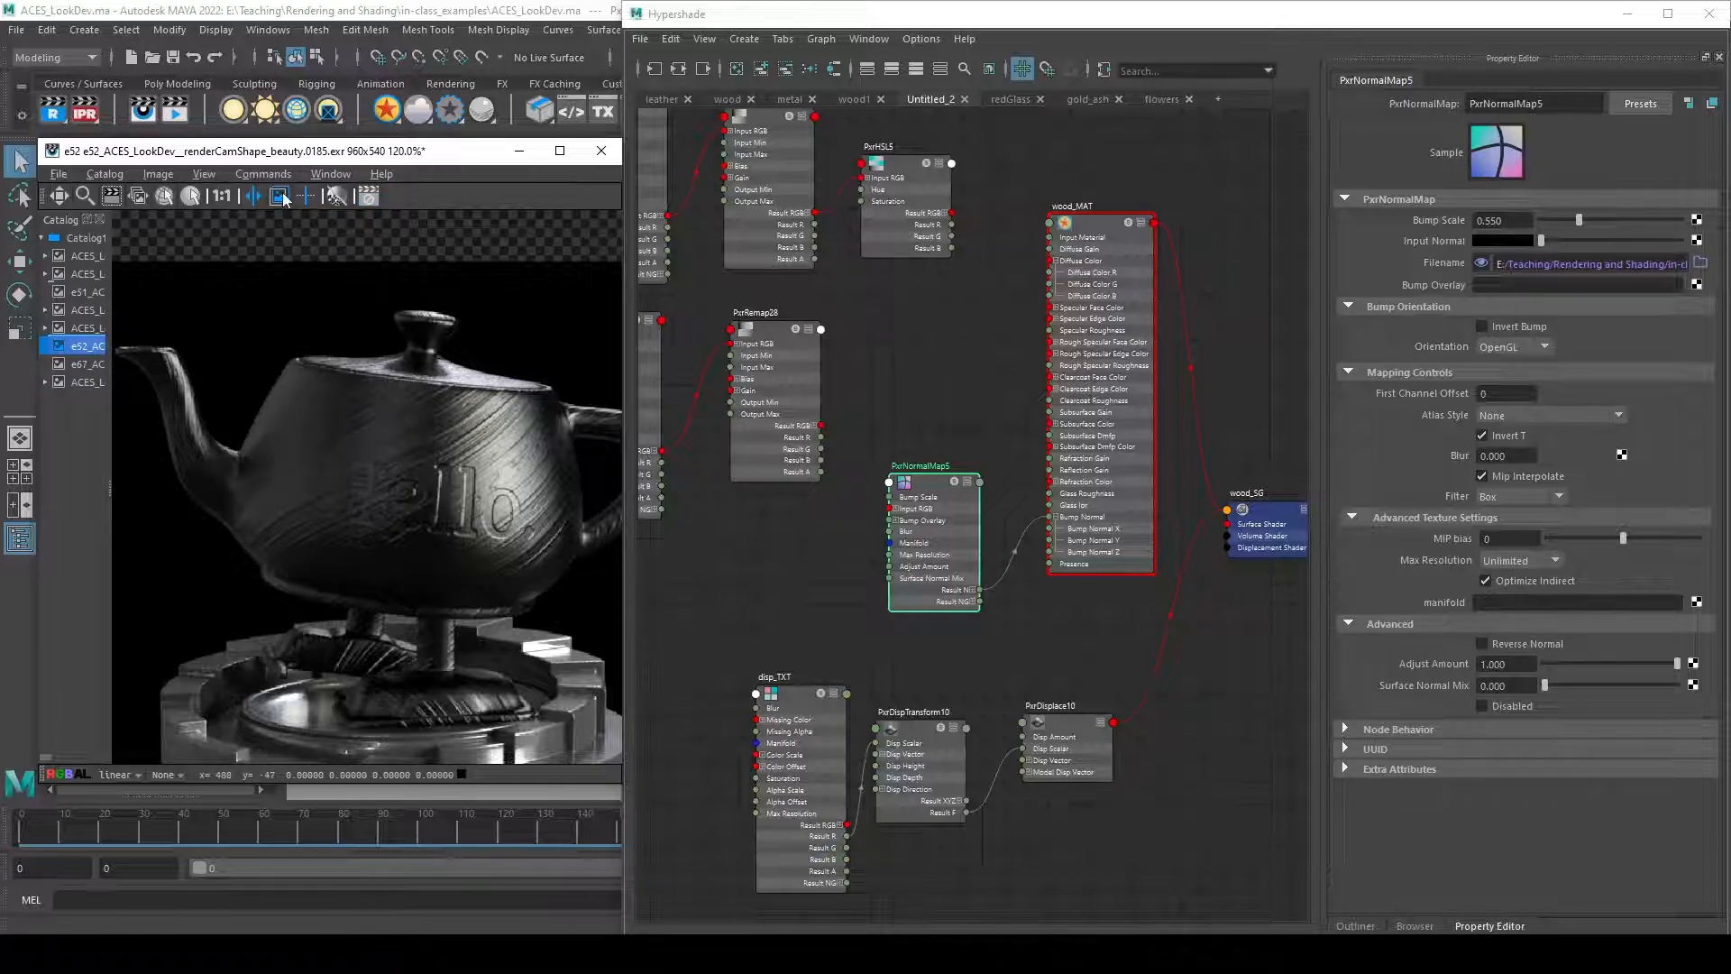
left_click(86, 381)
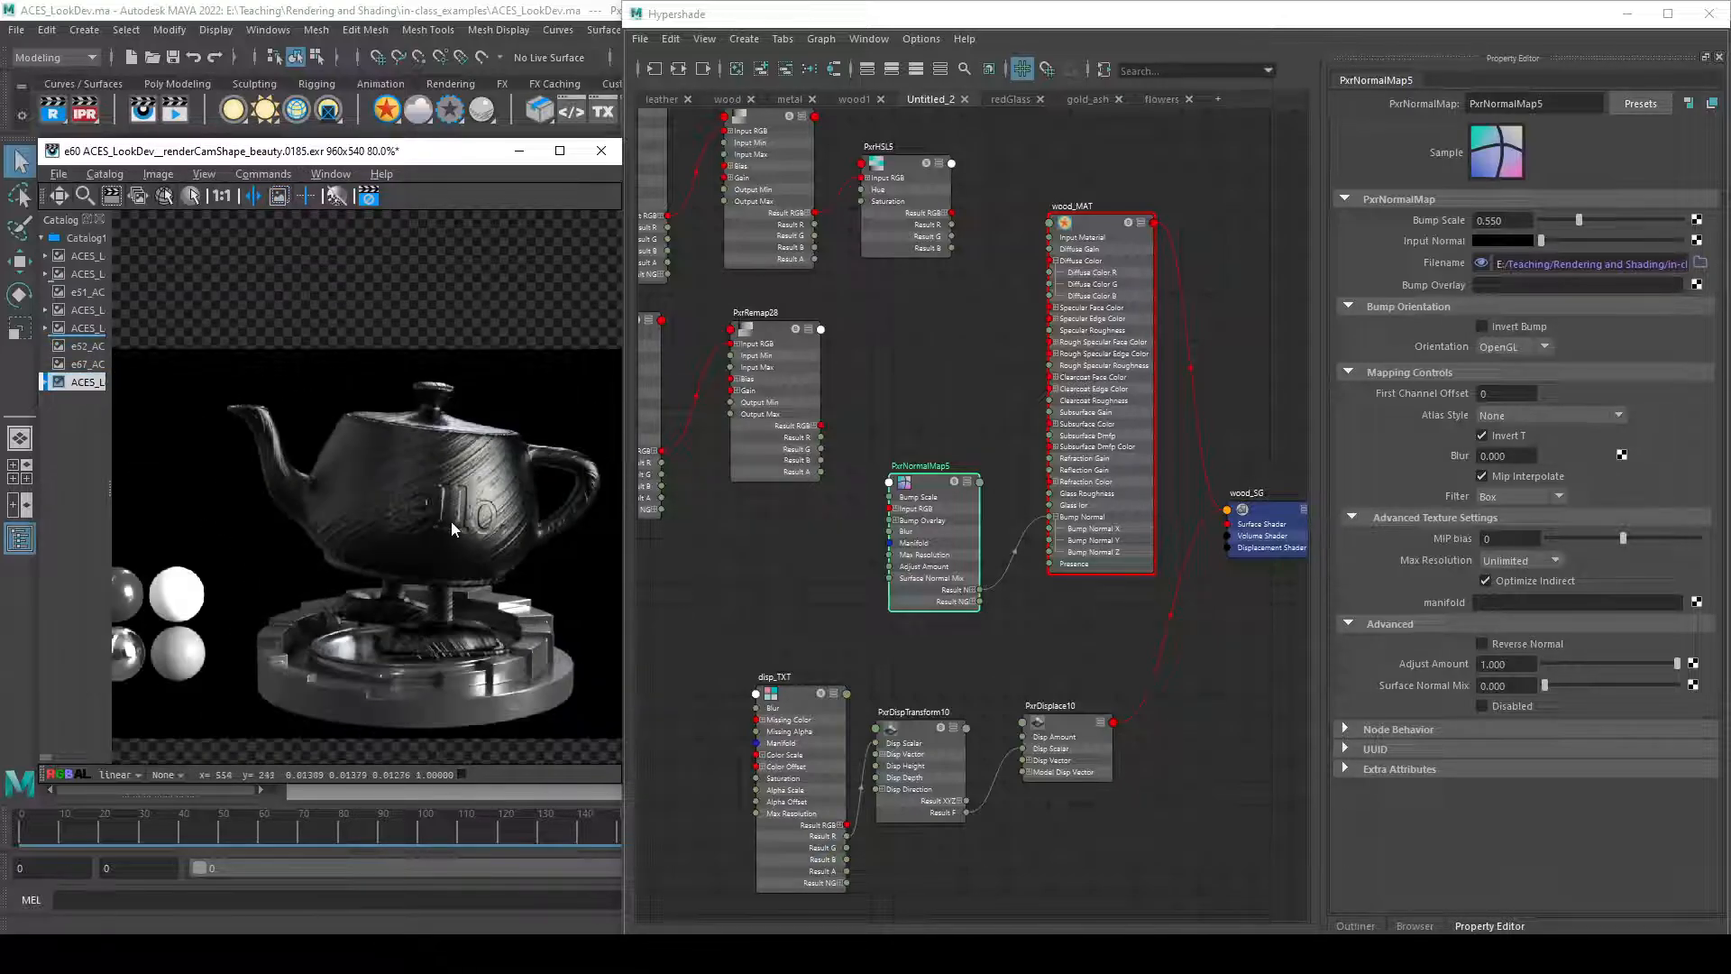
- Move PxrNormalMap5 lower in the graph and connect PxrRemap28's Result R to wood_MAT's Specular Roughness
middle_click_drag(1074, 627, 1097, 706, "alt")
left_click_drag(968, 626, 968, 671)
left_click_drag(844, 517, 1075, 411)
middle_click_drag(982, 380, 999, 429, "alt")
scroll(562, 521, "up", 1)
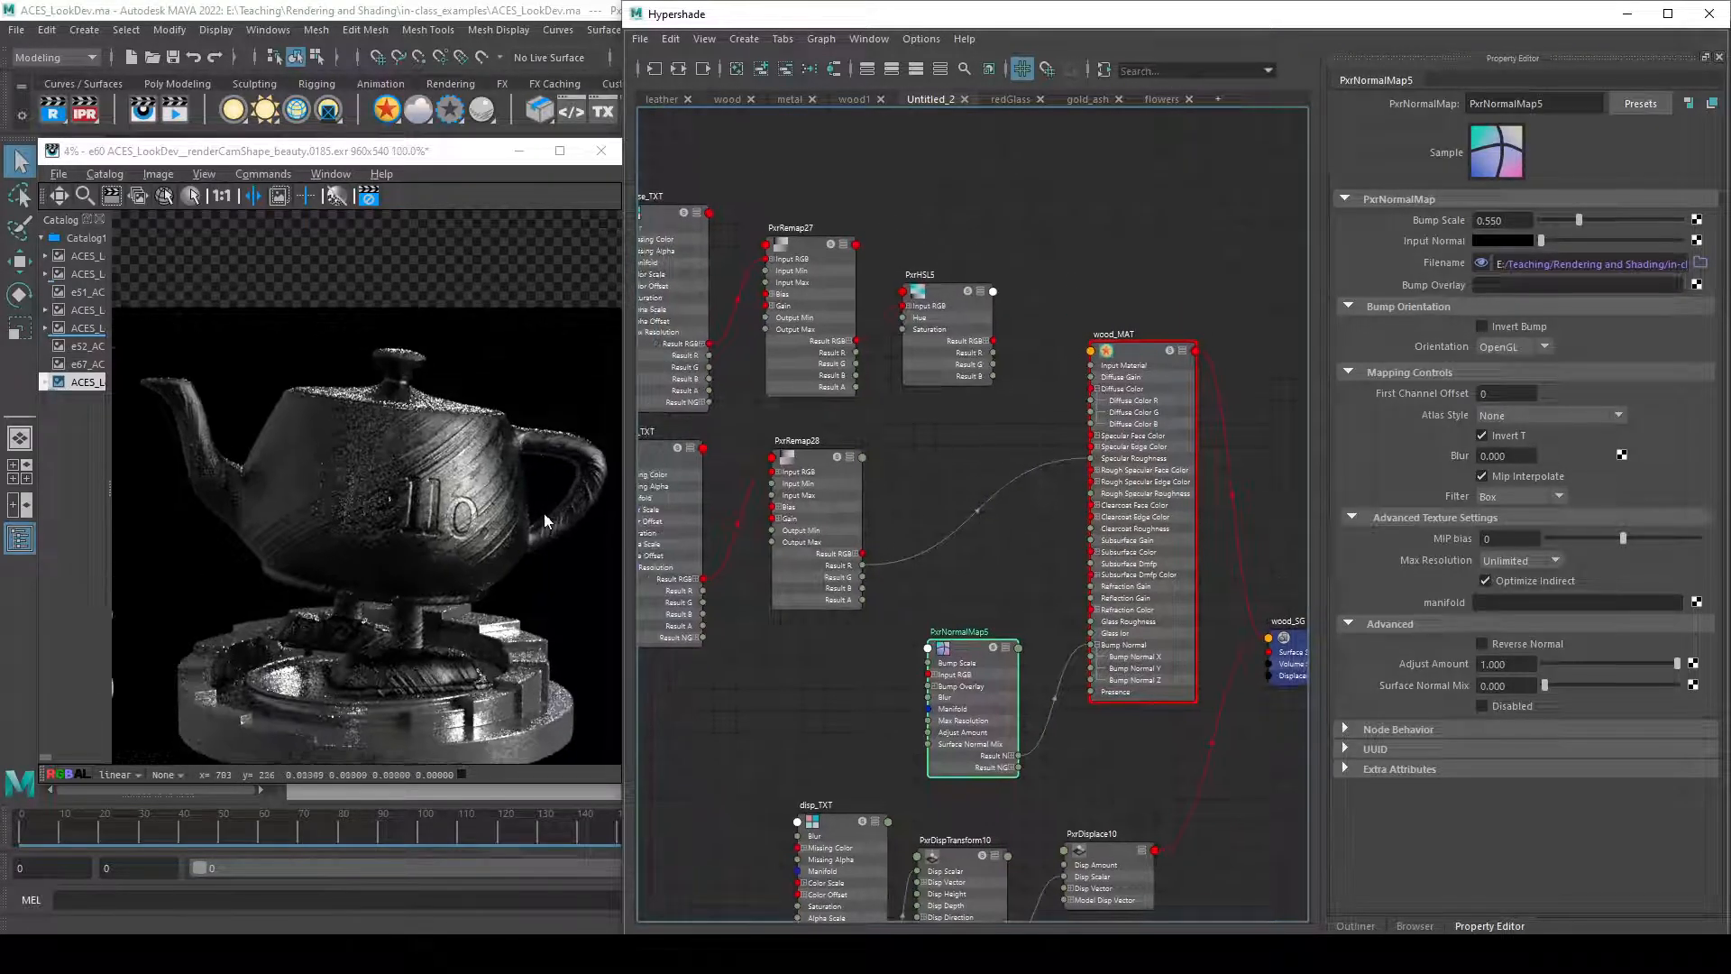
scroll(543, 512, "up", 1)
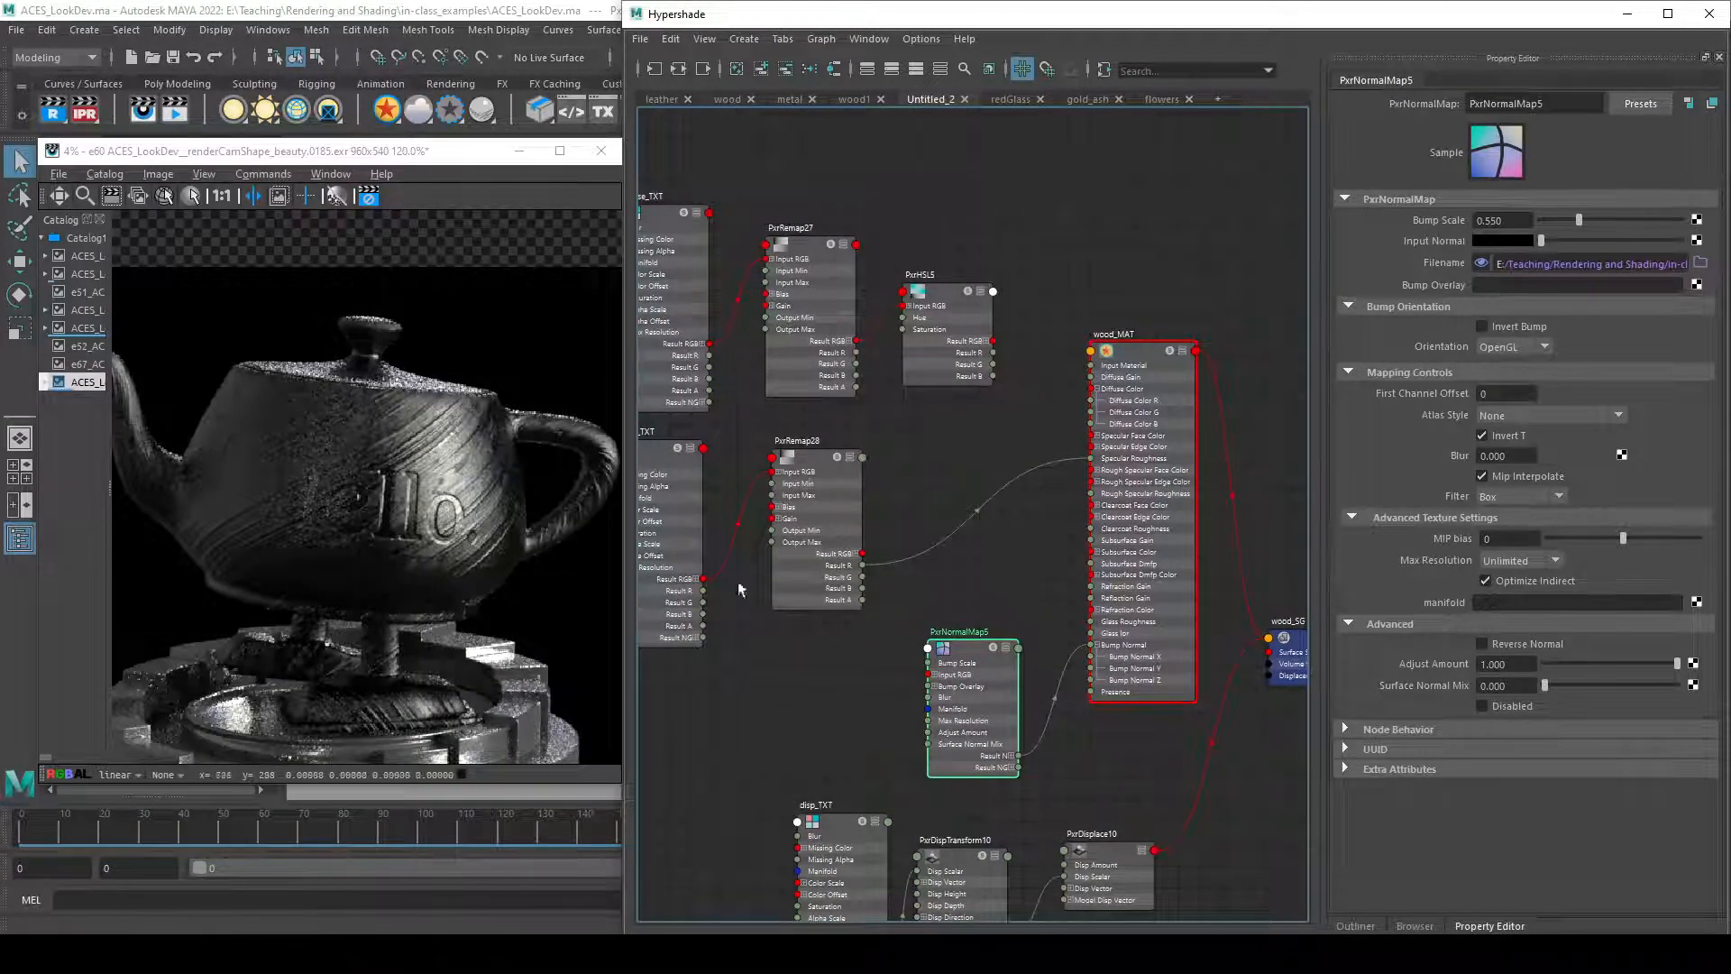
- Connect PxrHSL5's Result RGB to wood_MAT's Diffuse Color and inspect the coloured wood render
left_click_drag(1067, 393, 1093, 388)
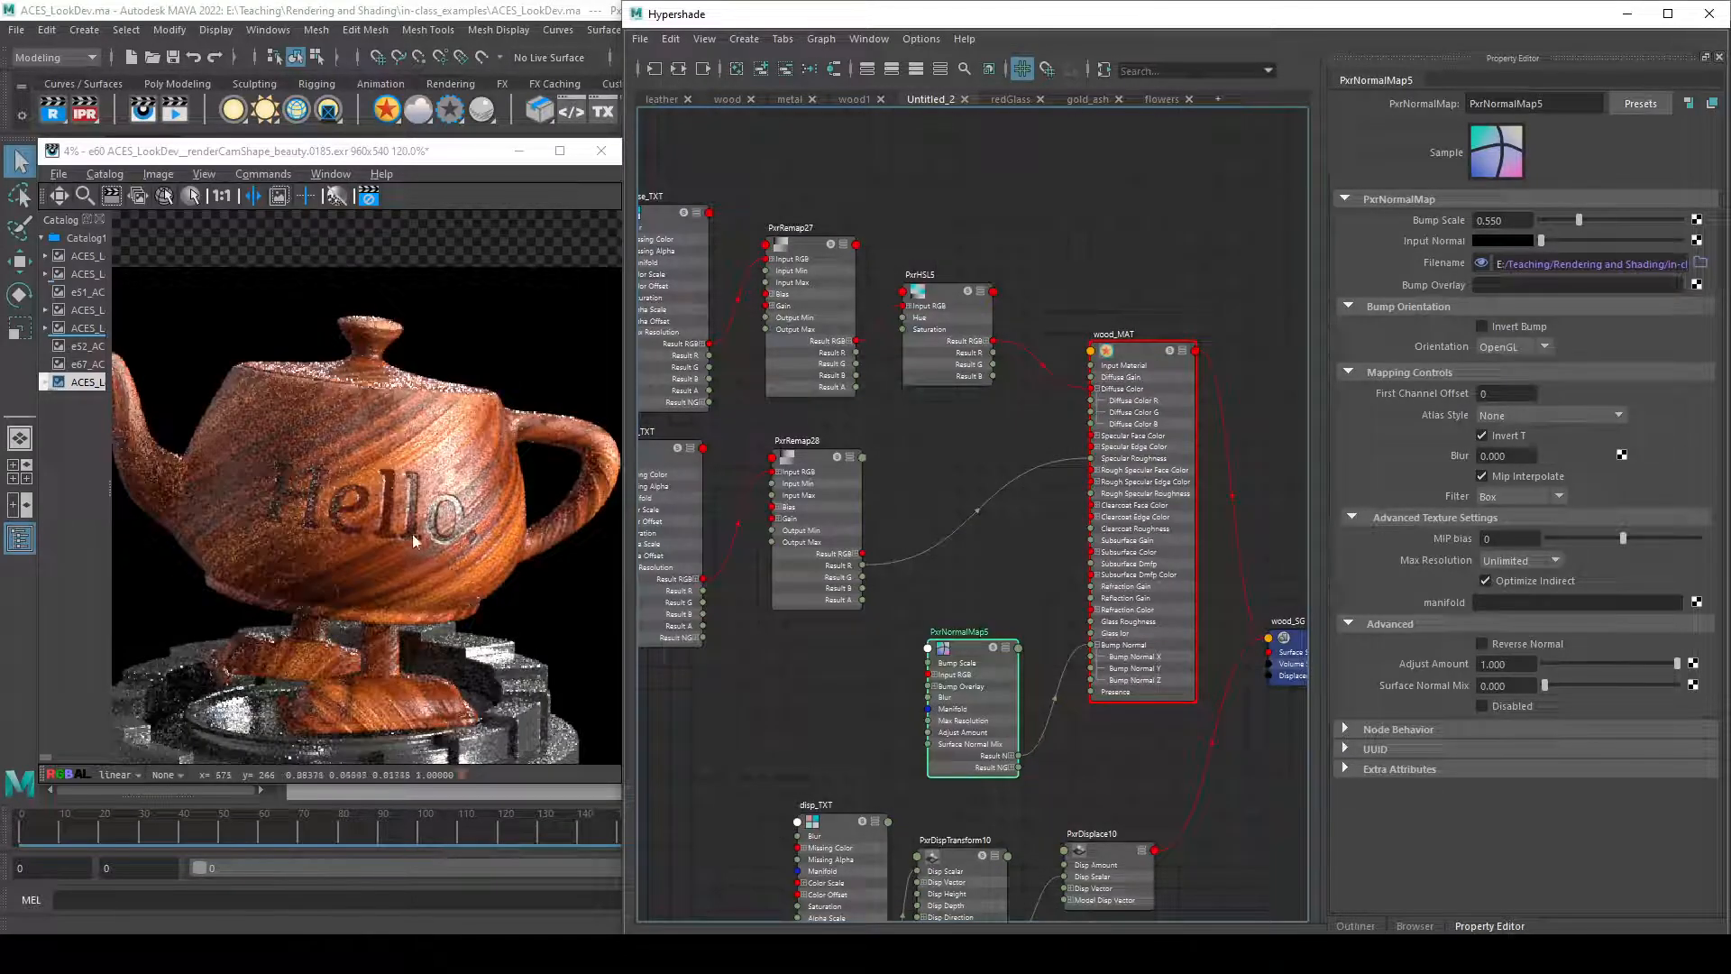
scroll(418, 535, "down", 2)
scroll(463, 590, "up", 1)
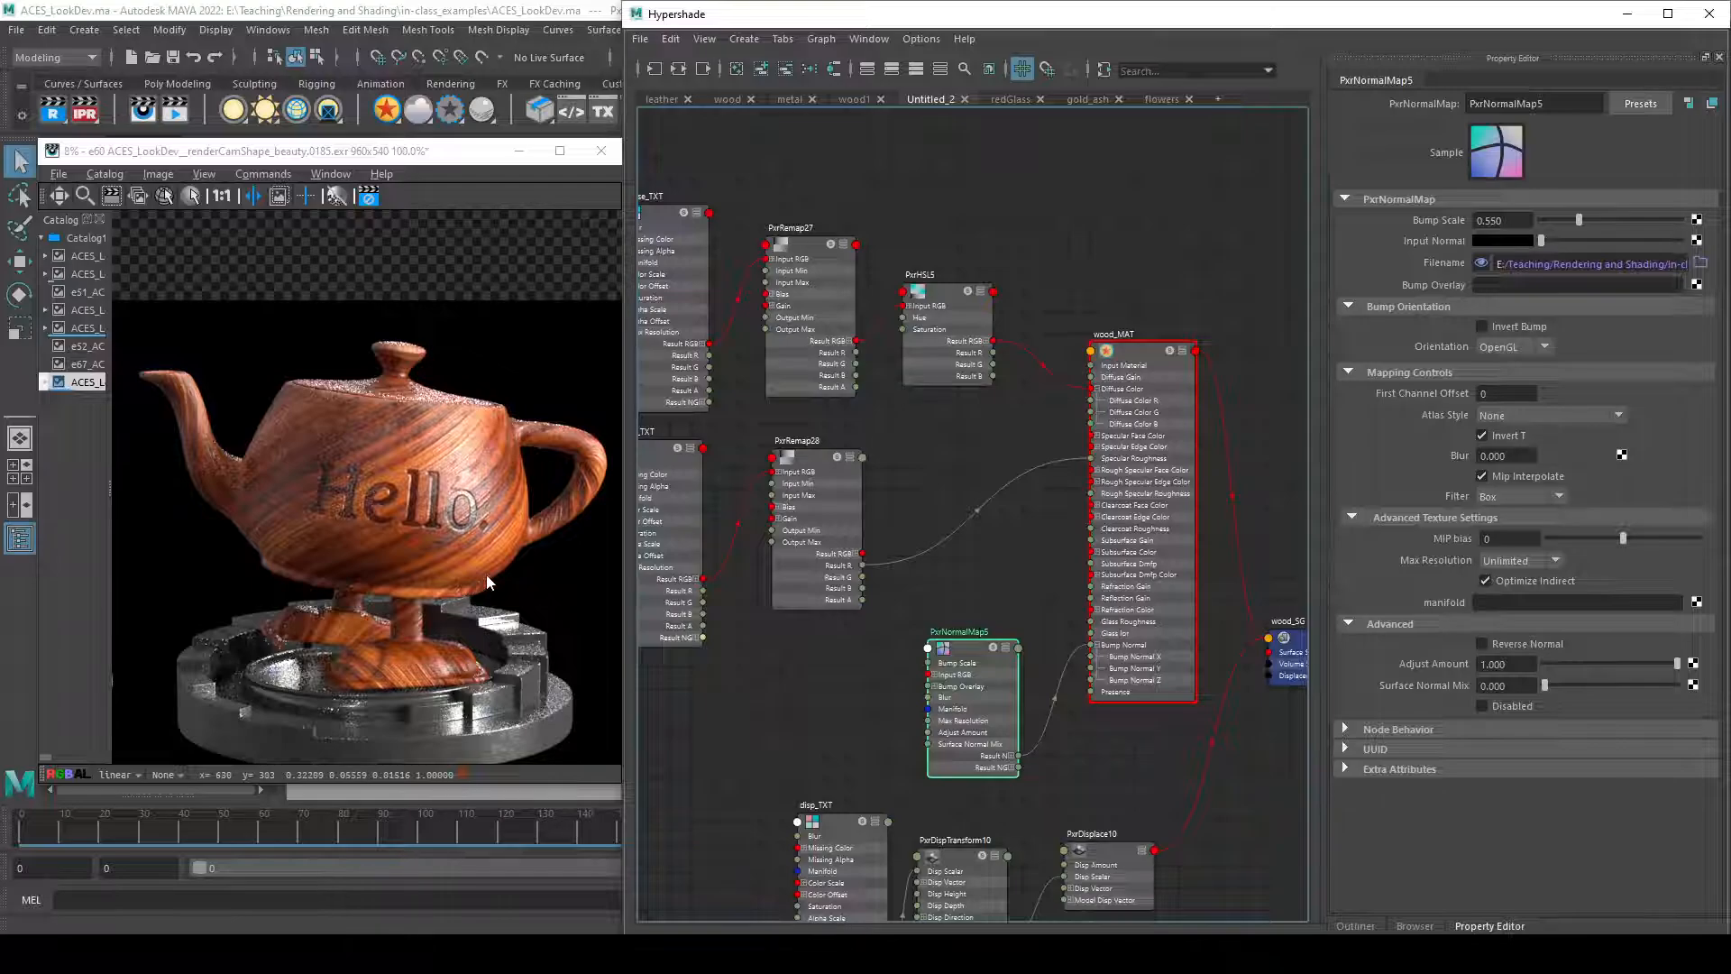
scroll(732, 732, "down", 2)
scroll(732, 732, "up", 2)
middle_click_drag(732, 732, 888, 685, "alt")
scroll(889, 685, "down", 2)
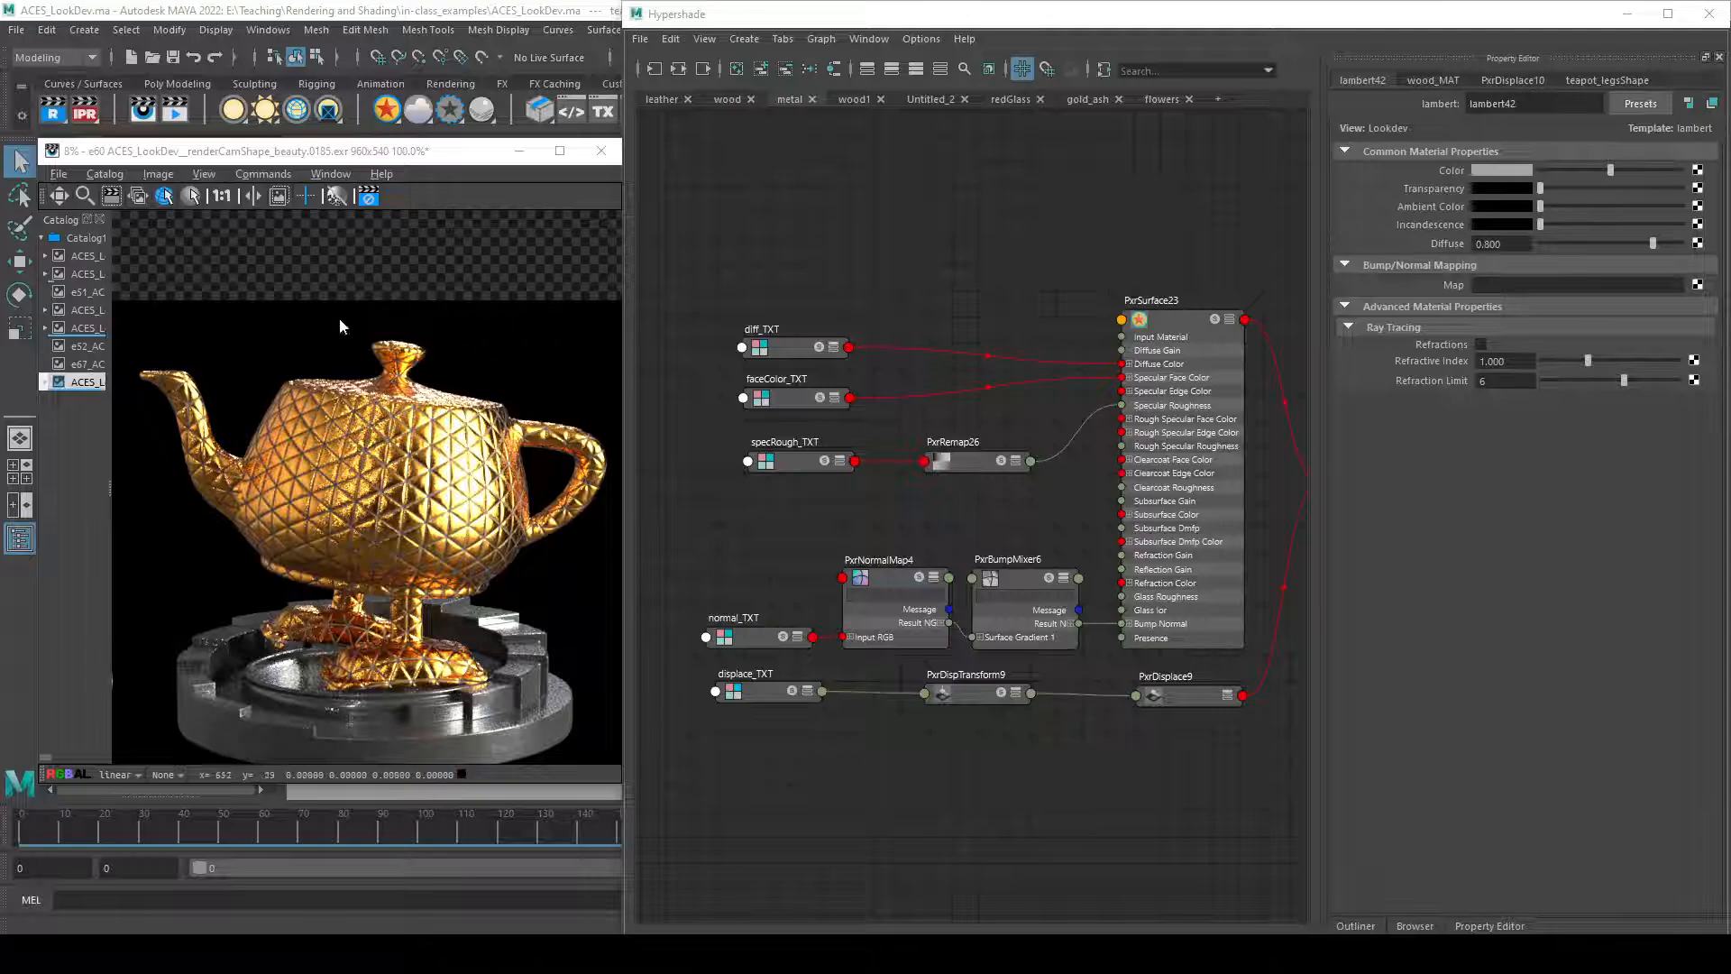
- Switch to File Explorer and examine the diffuse, displacement, normal, roughness and specular face color maps in teapotTextures' gold_pattern folder
key("alt+Tab")
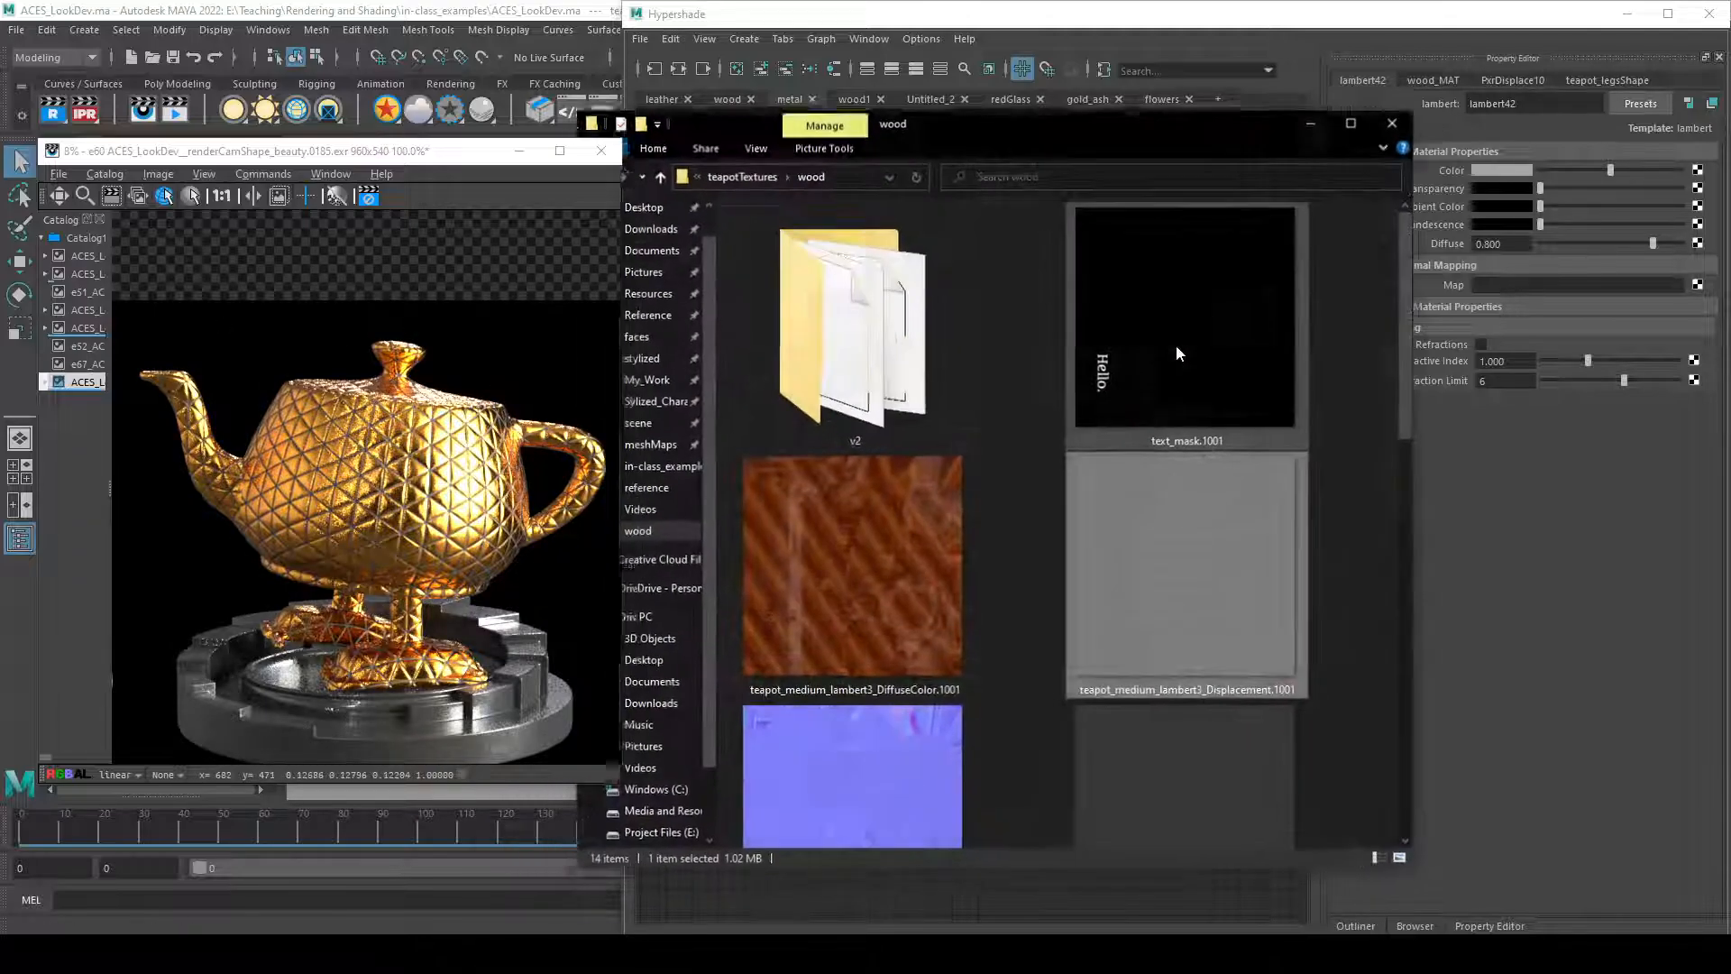
scroll(1018, 325, "down", 4, "ctrl")
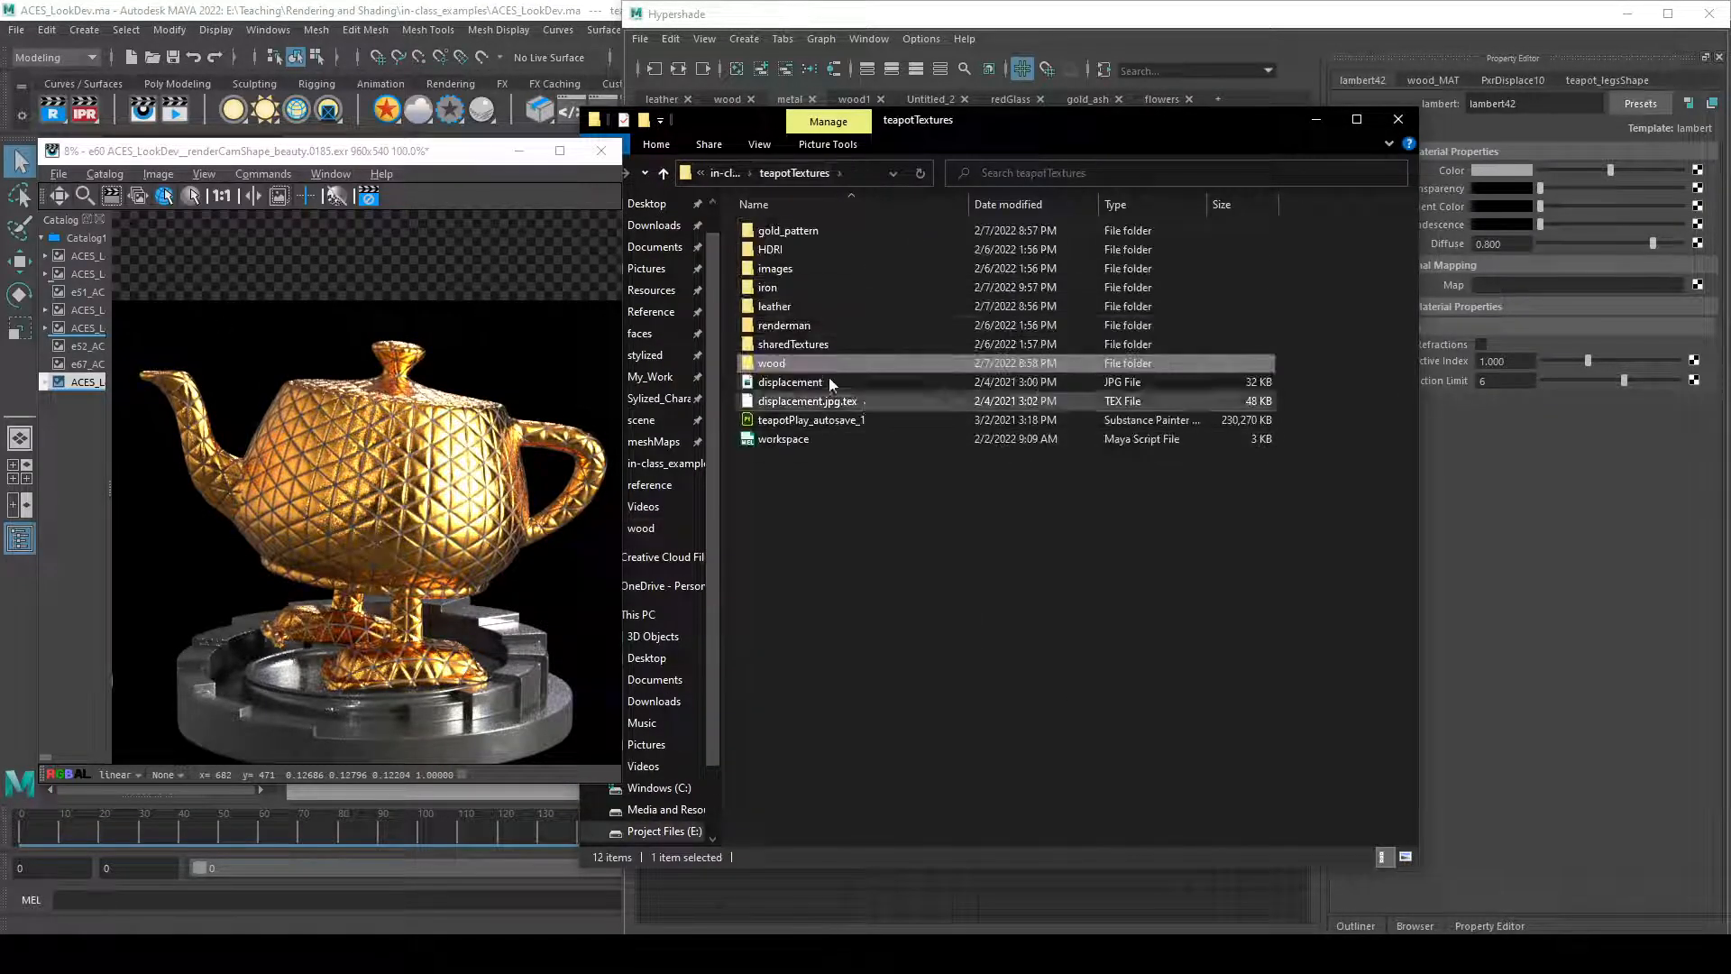
double_click(801, 247)
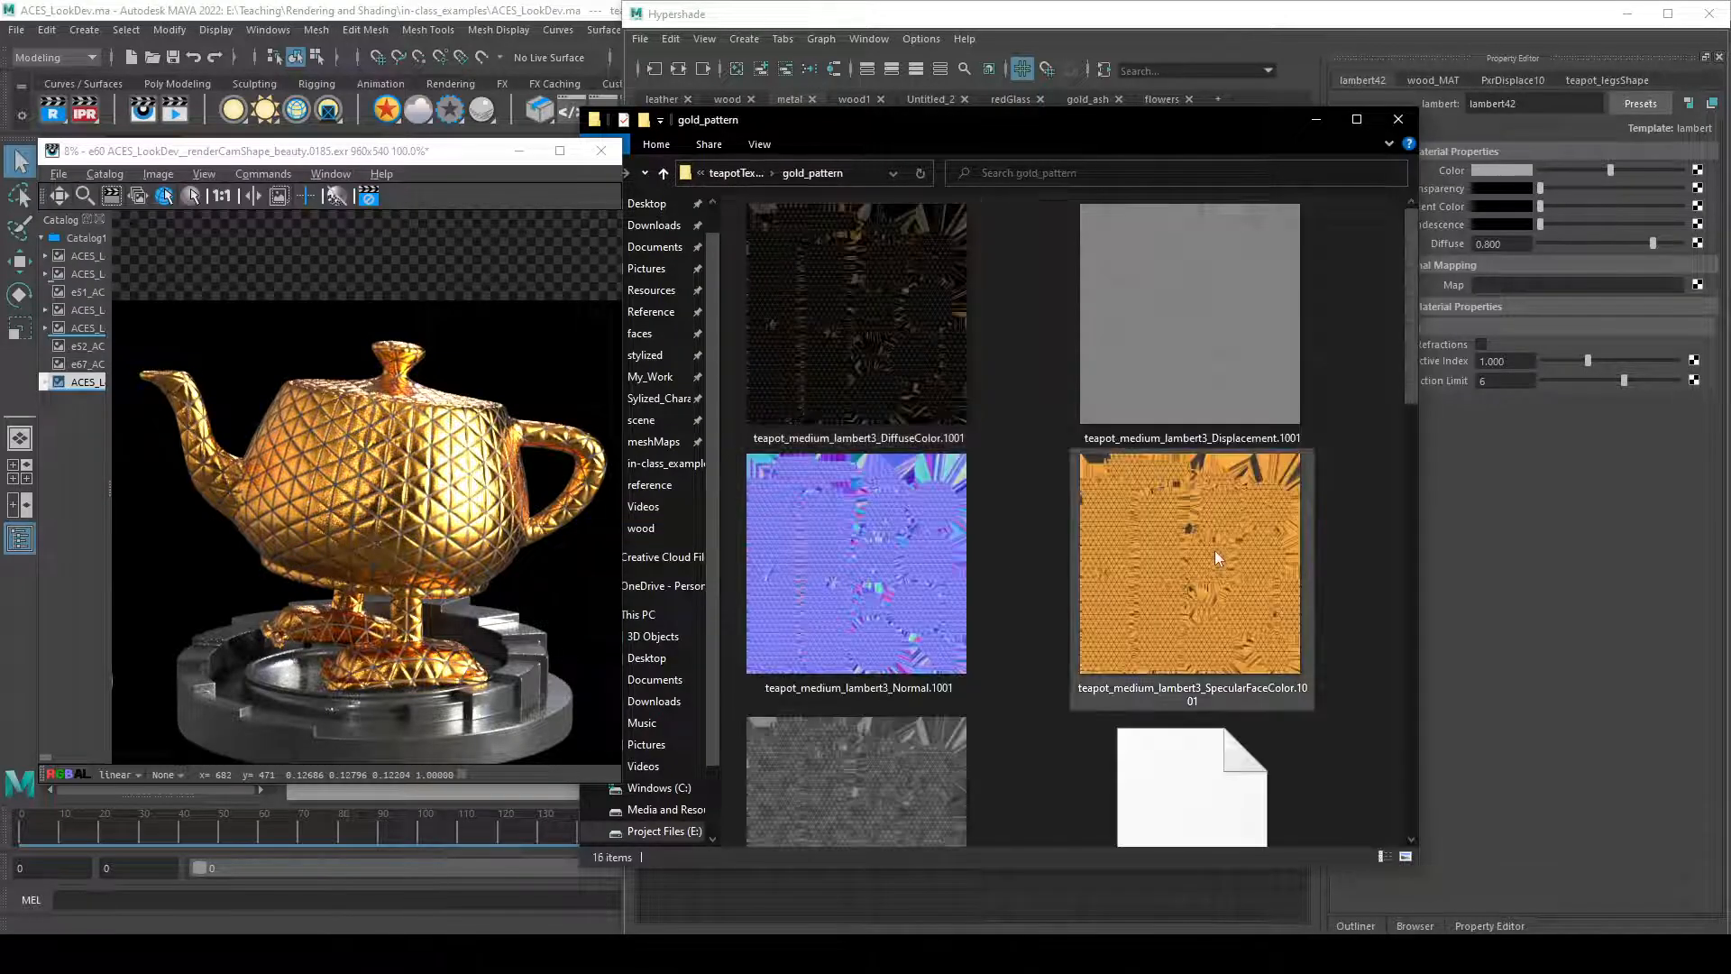
left_click(892, 343)
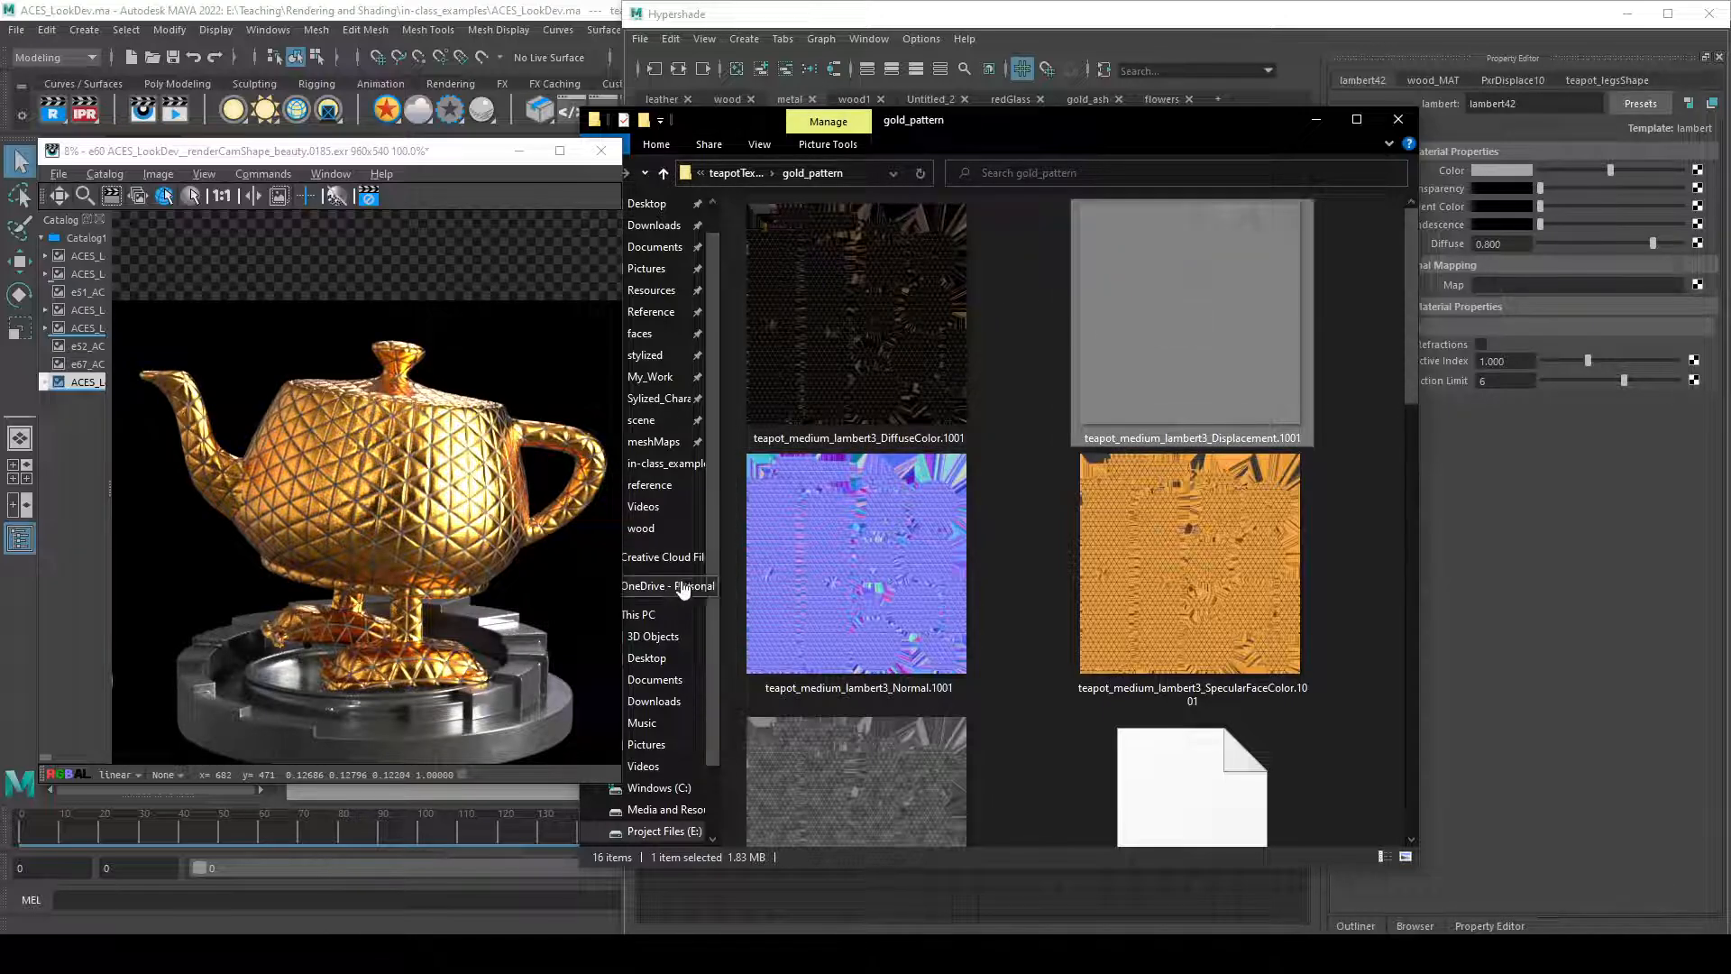
left_click(841, 584)
scroll(840, 586, "down", 1)
left_click(879, 721)
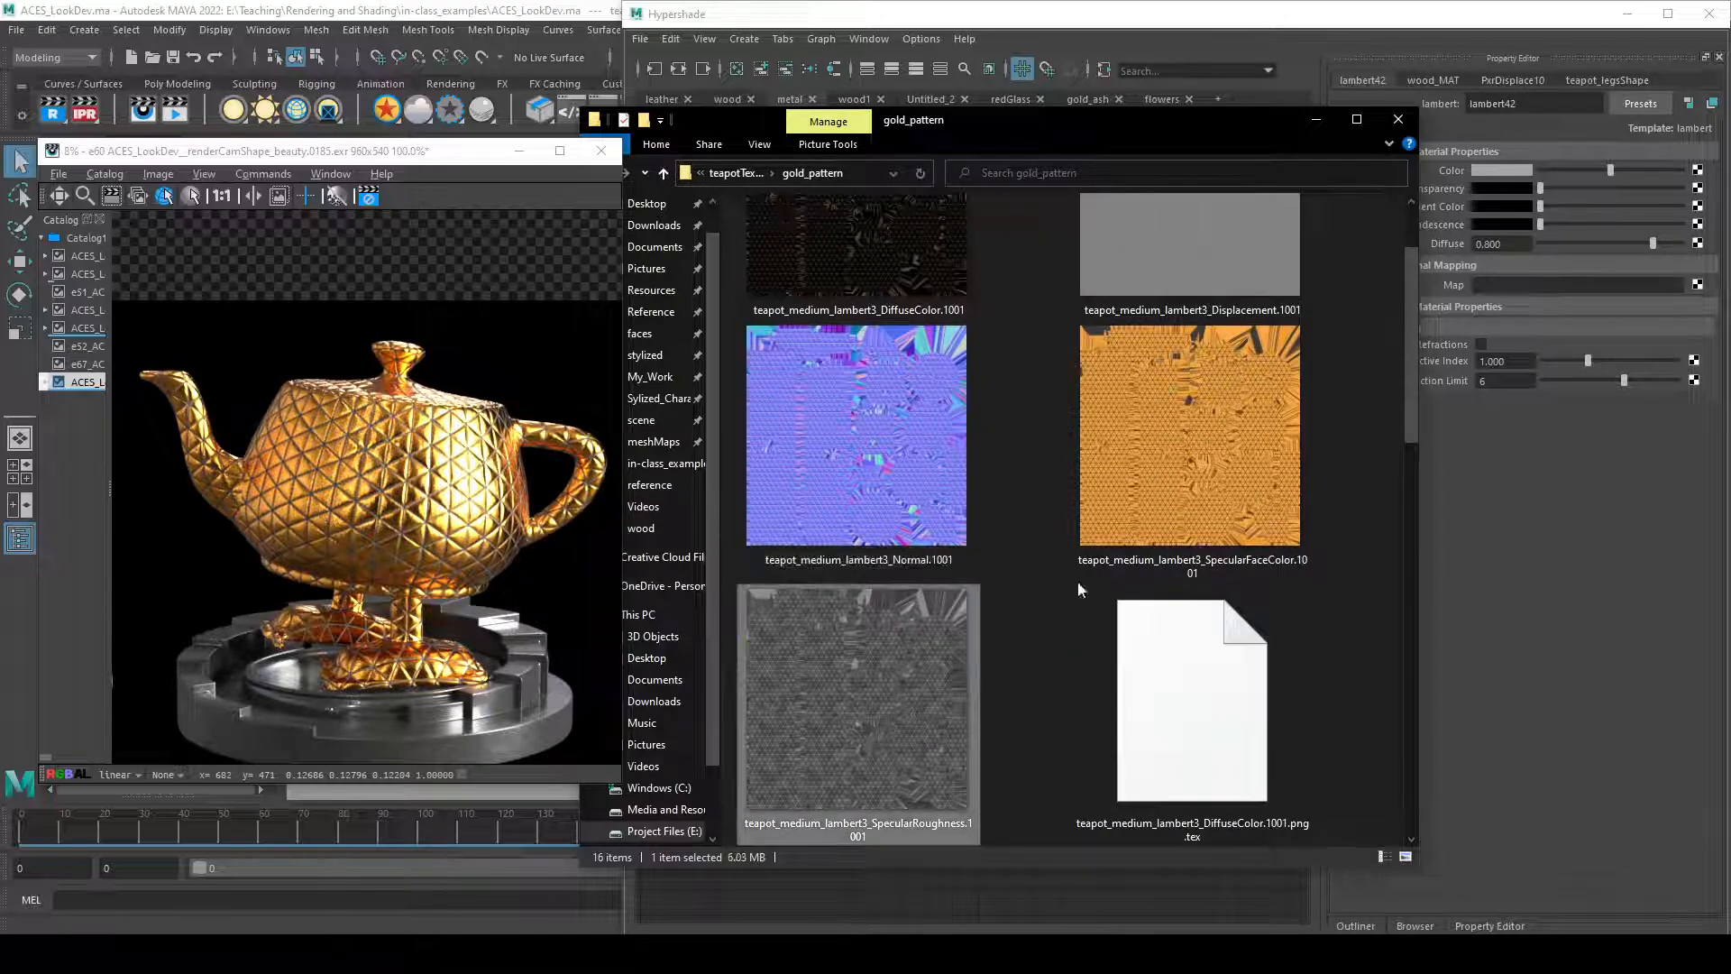
left_click(1159, 509)
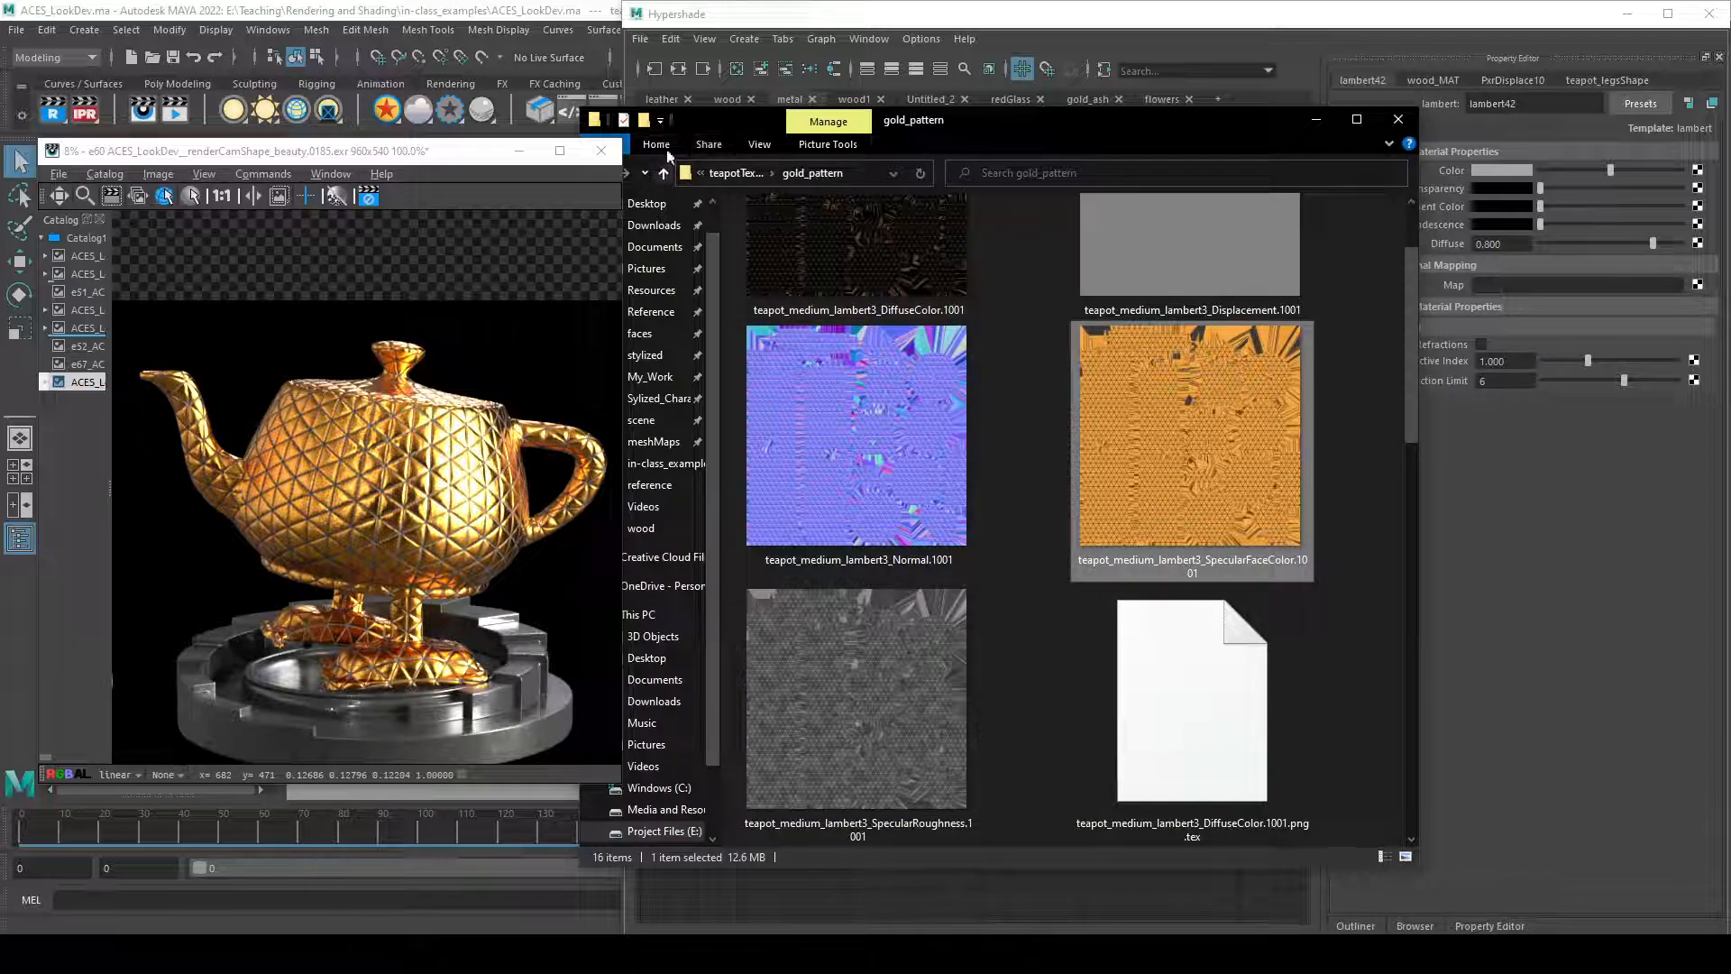
left_click_drag(712, 115, 797, 123)
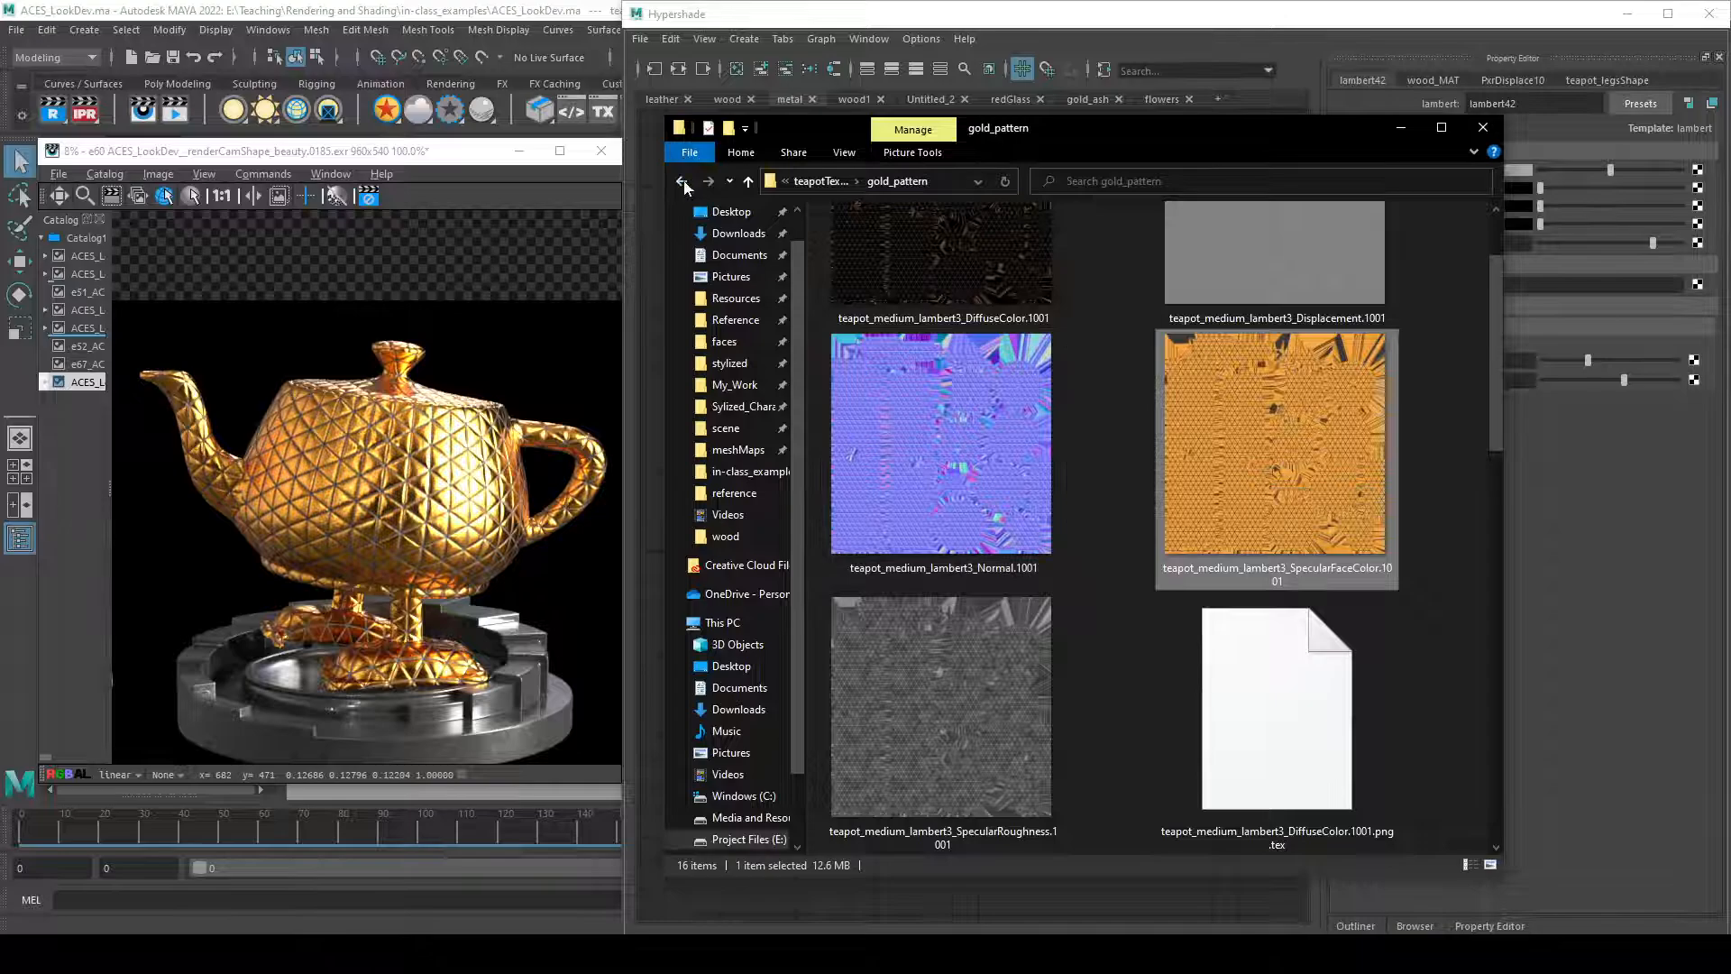
- View the wood folder's SpecularFaceColor map full size, close it and return to the teapotTextures folder
left_click(683, 182)
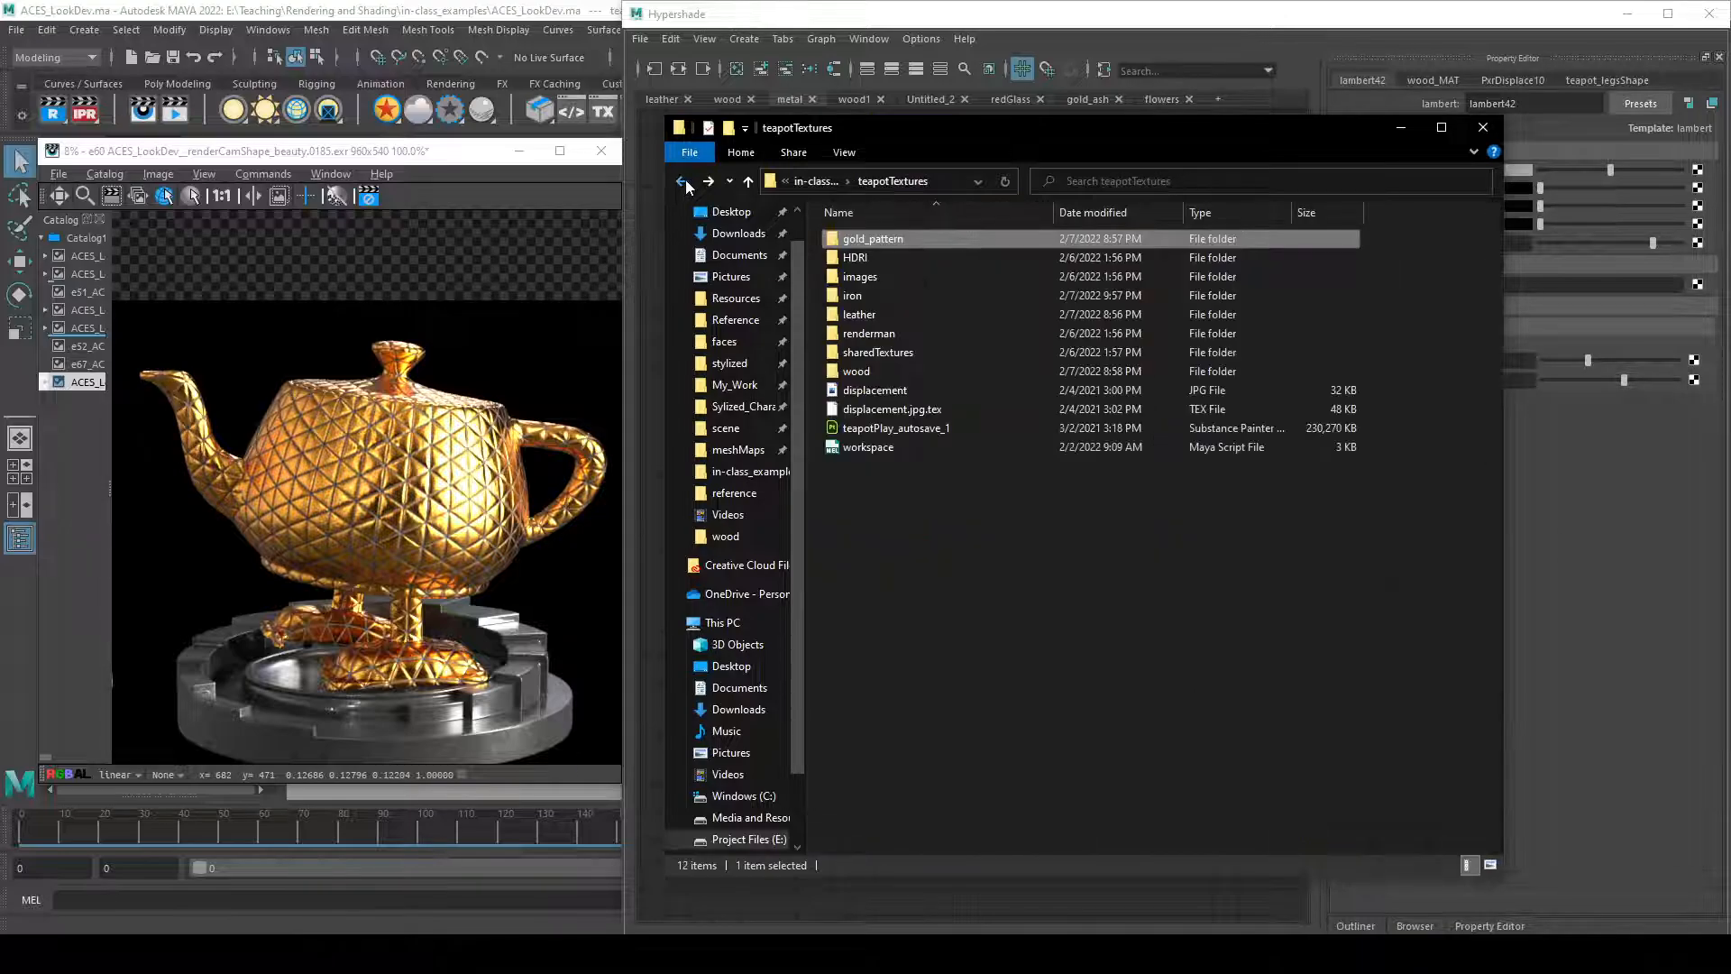
double_click(869, 373)
scroll(1322, 576, "down", 3)
left_click(1304, 456)
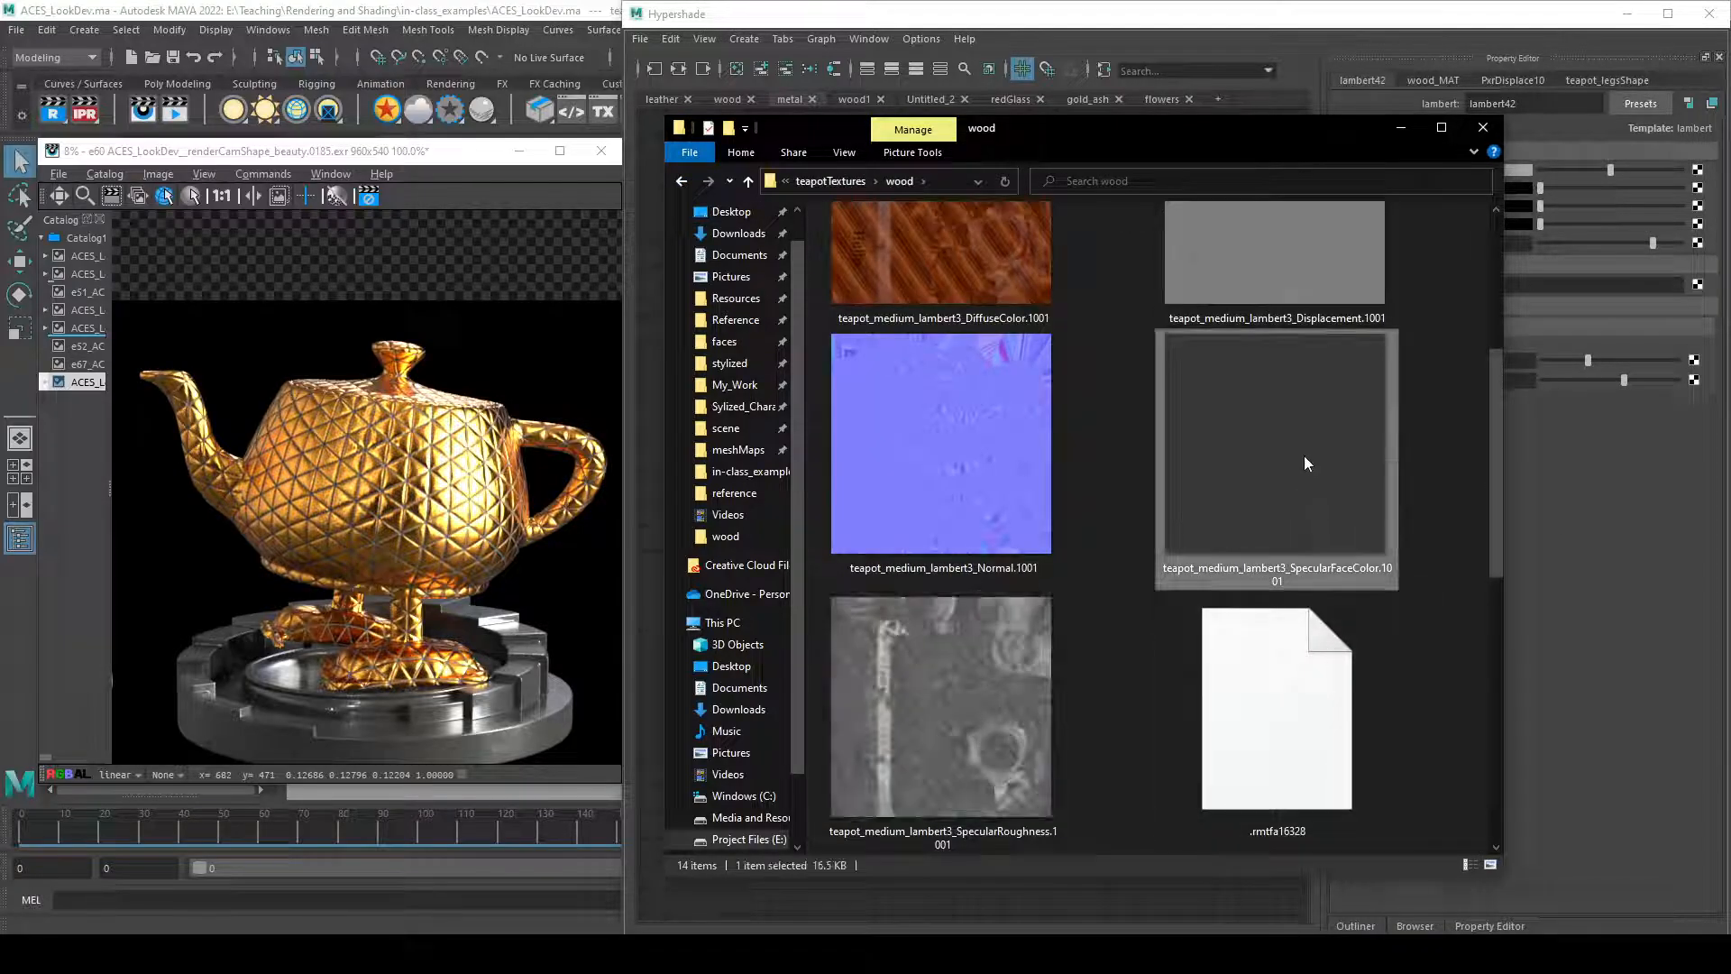
double_click(1303, 456)
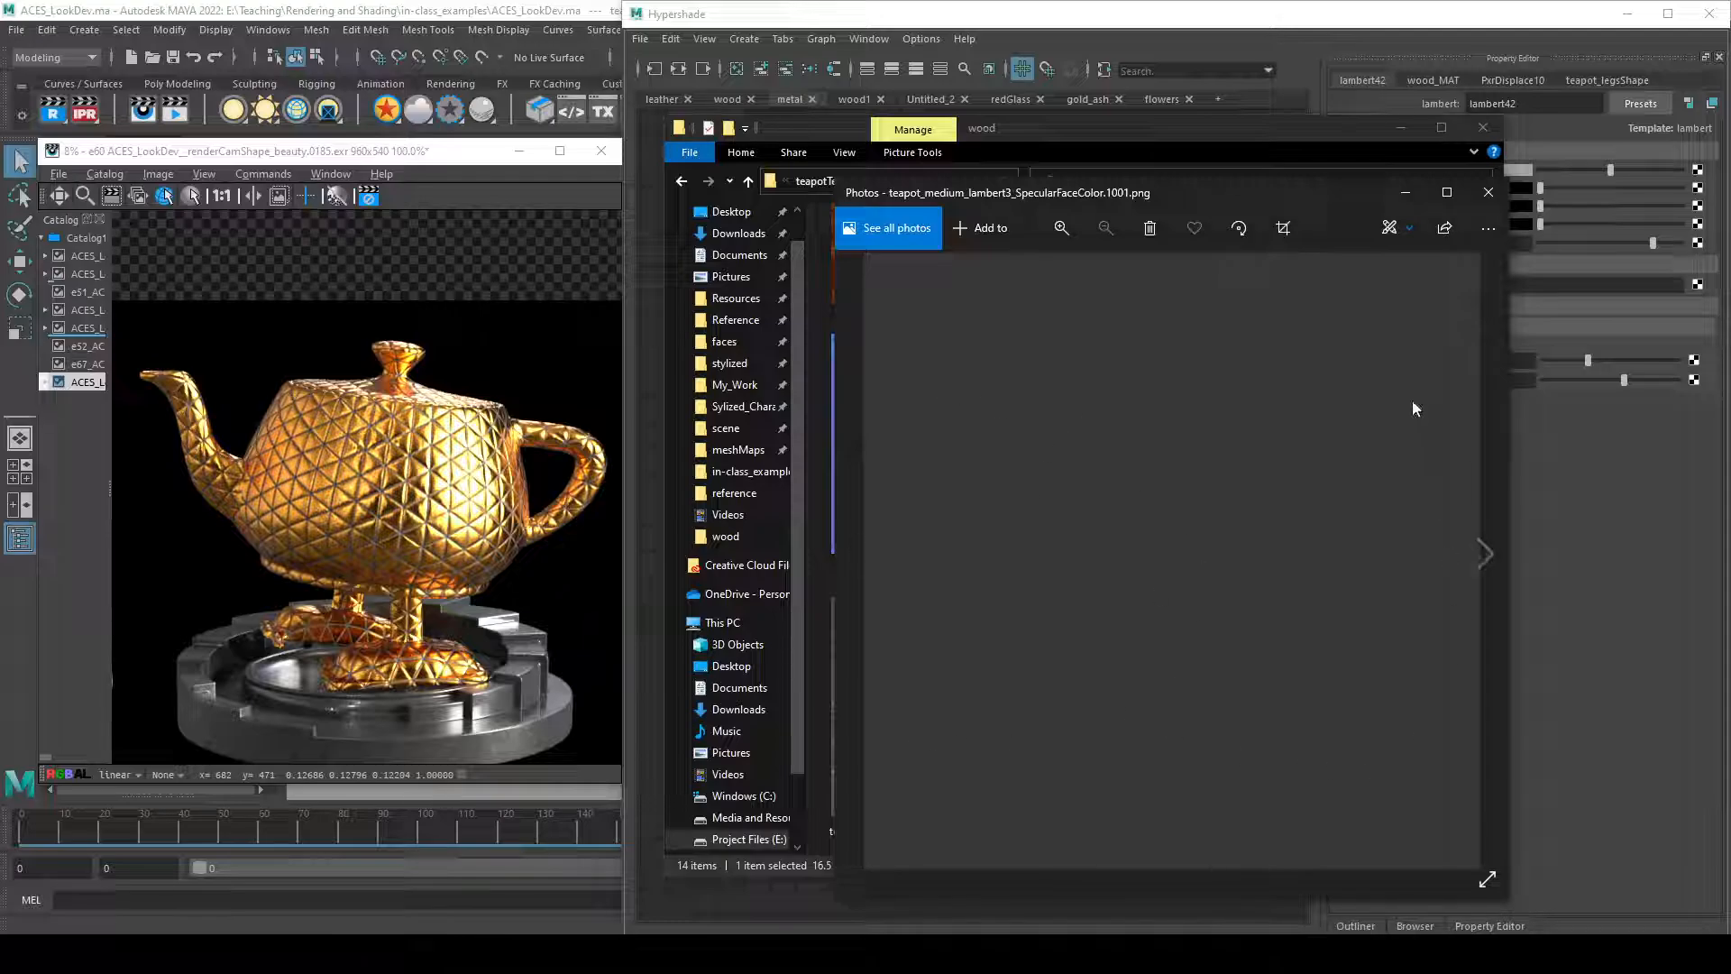
left_click(1488, 194)
left_click(682, 181)
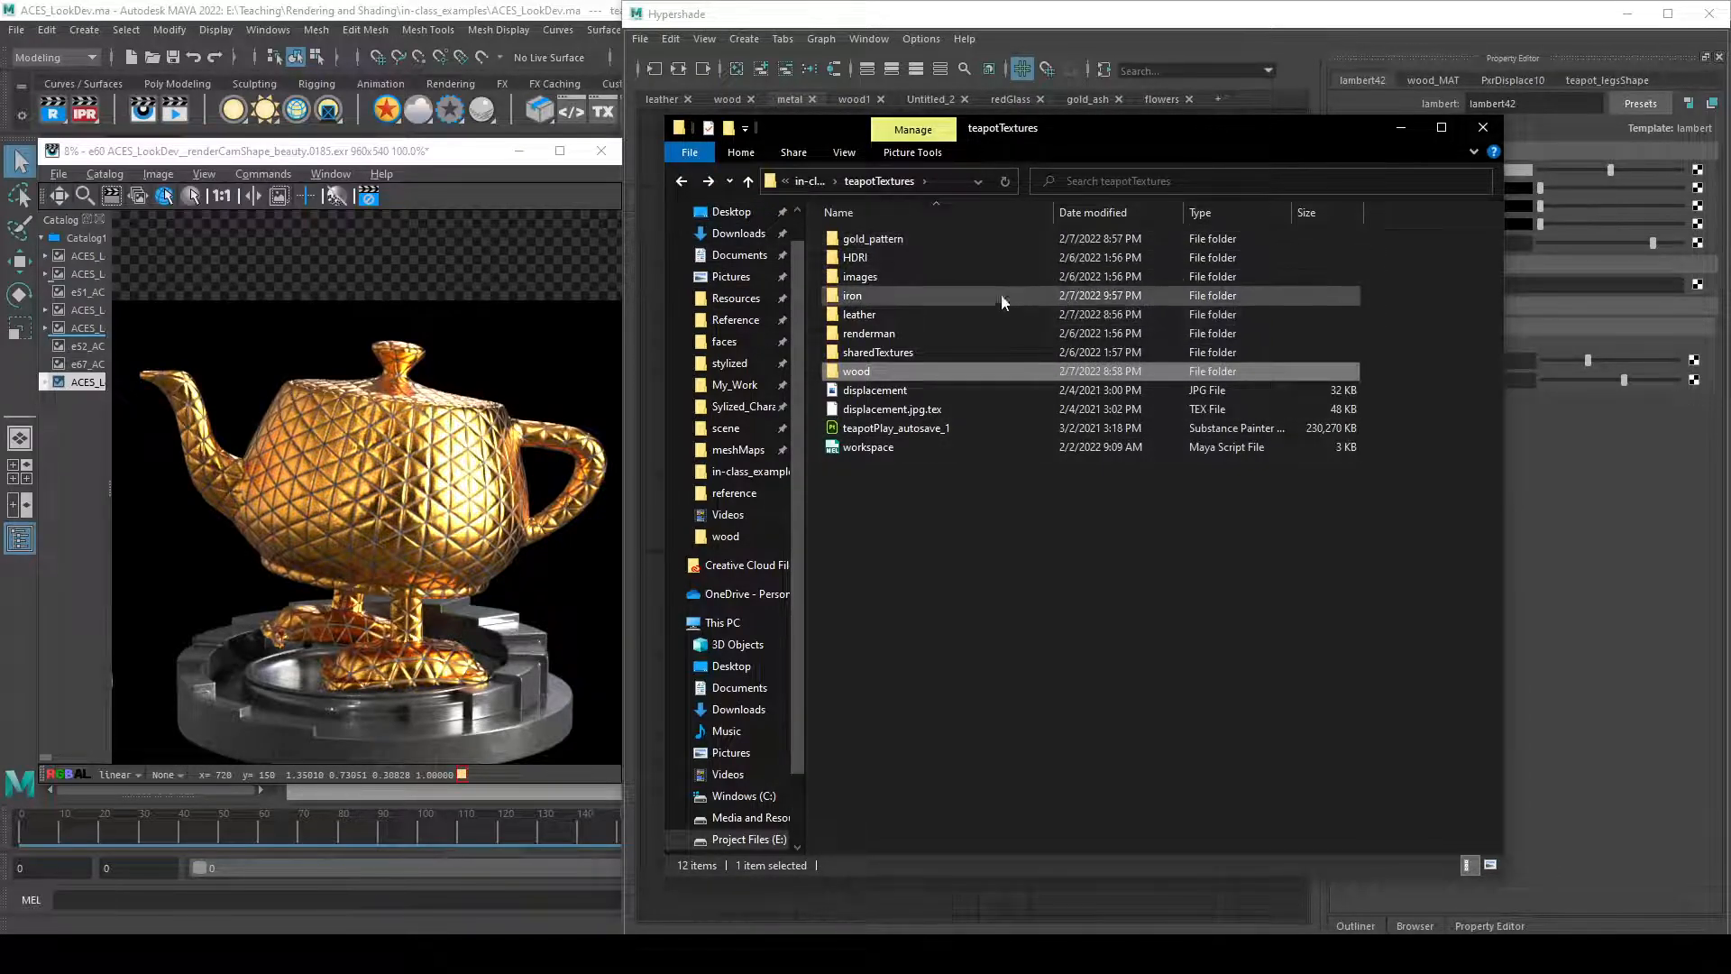
- Open the gold_pattern folder's SpecularFaceColor map and examine its triangular pattern up close, closing the image when done
double_click(892, 241)
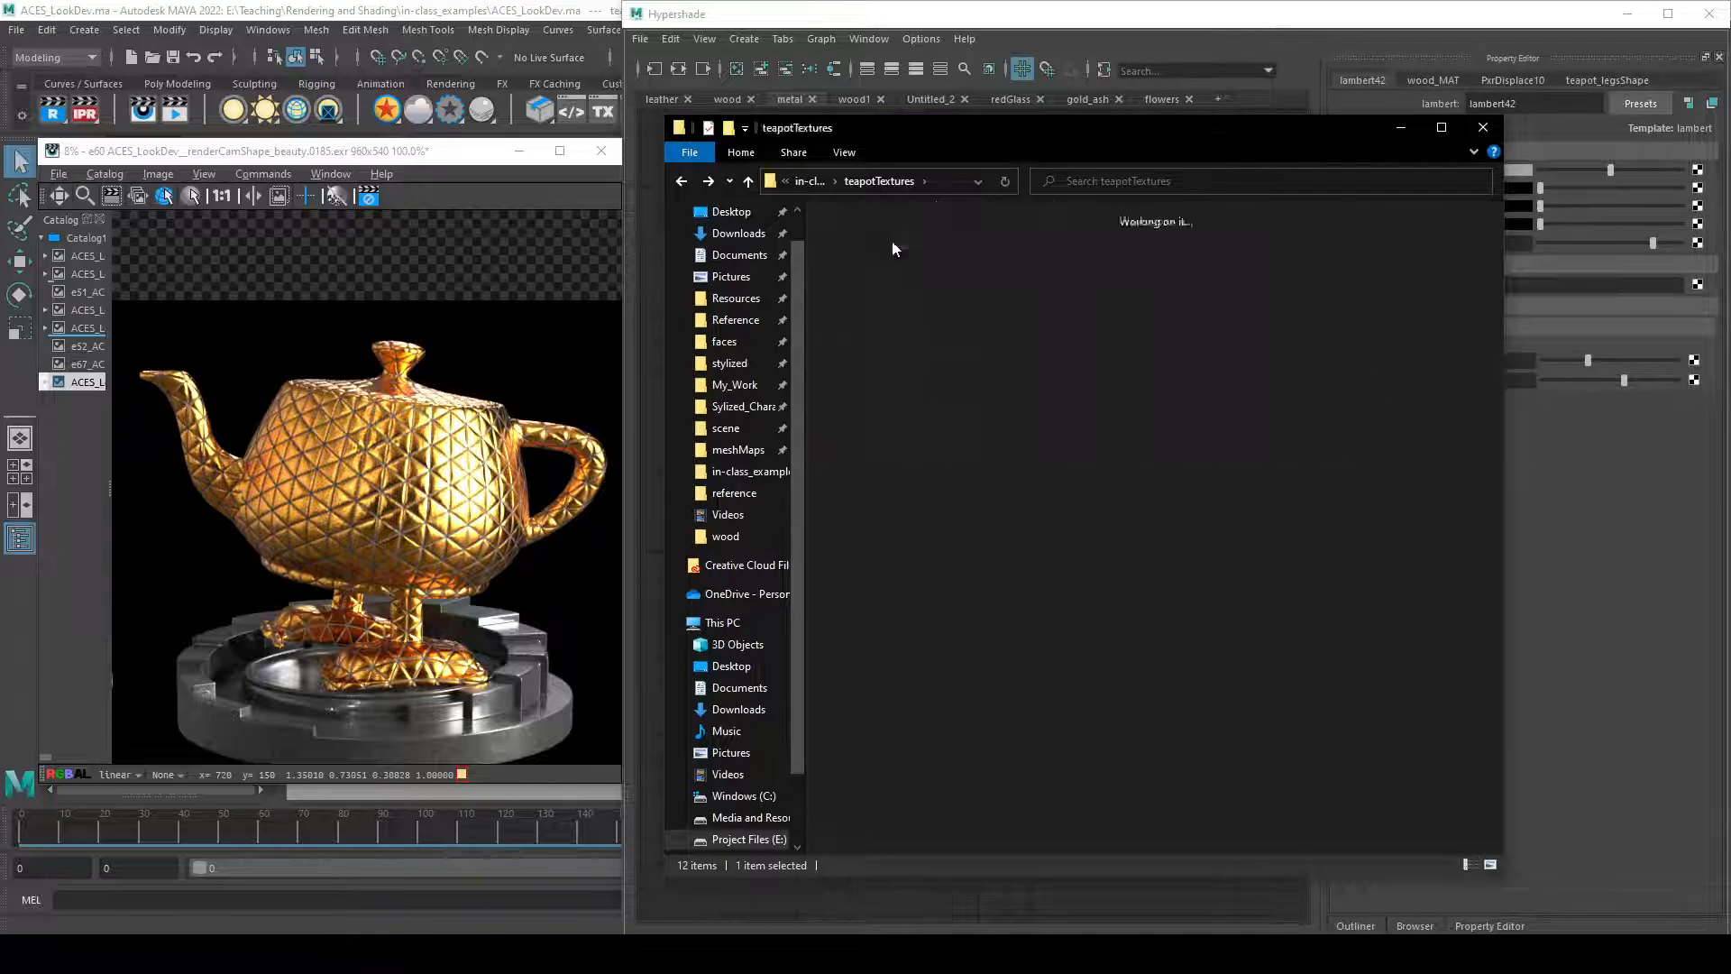
double_click(1318, 633)
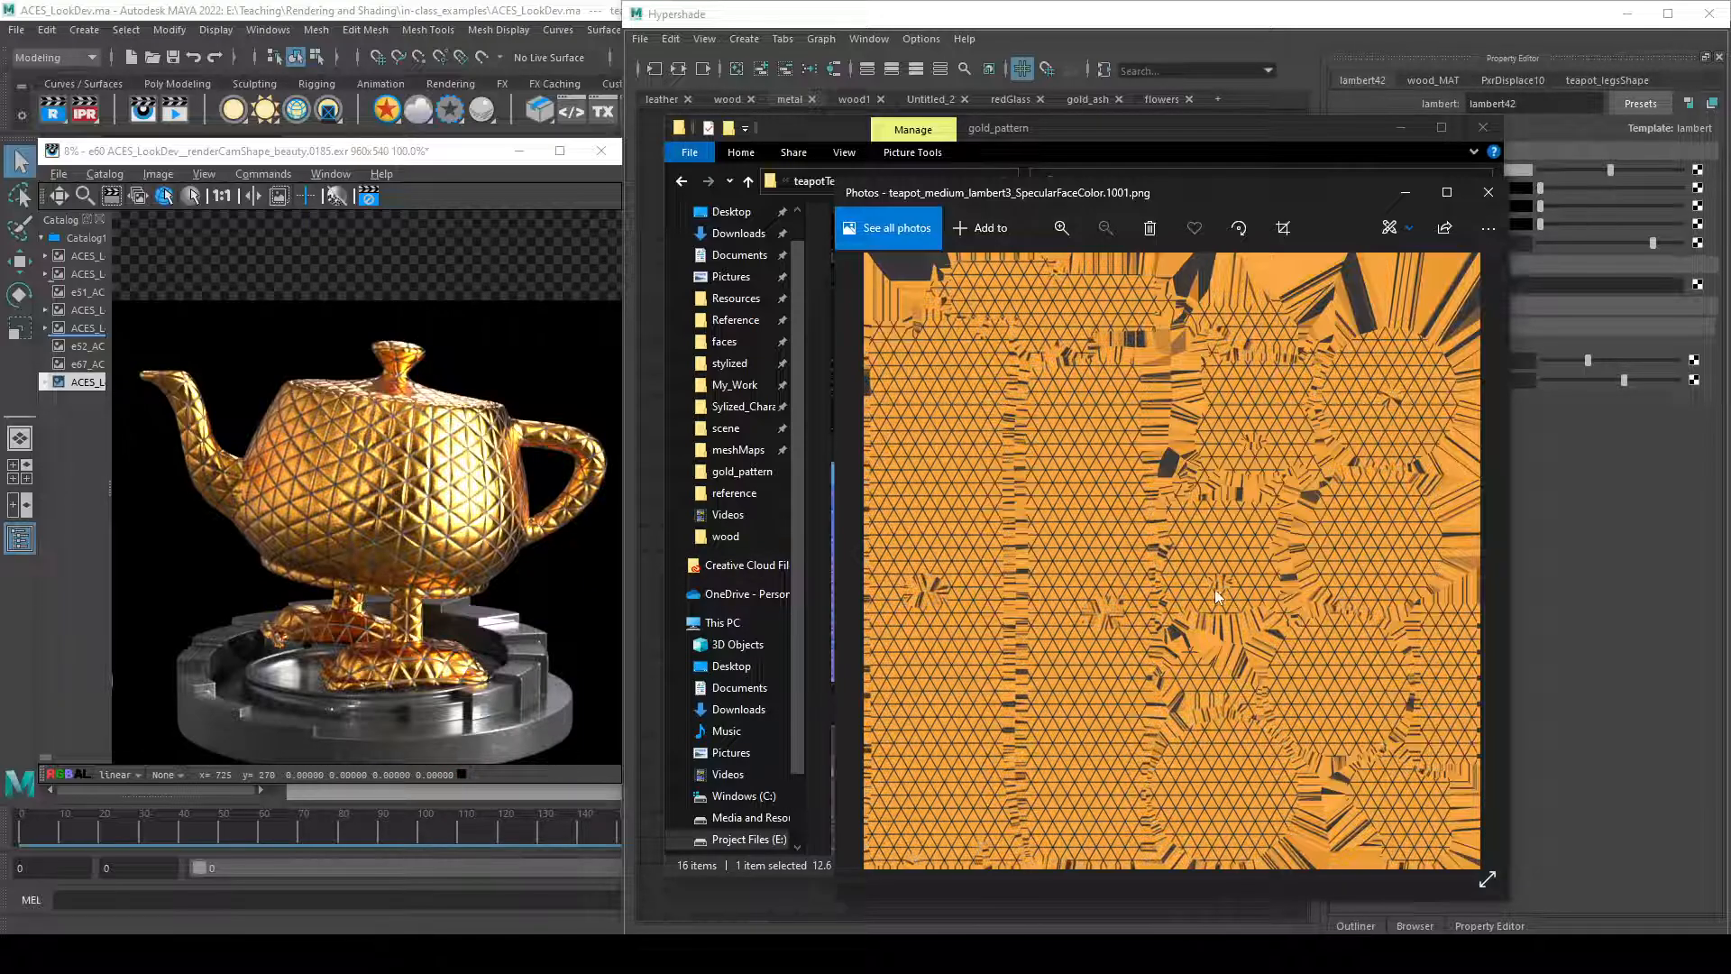
scroll(1172, 587, "up", 3)
scroll(1168, 592, "up", 4)
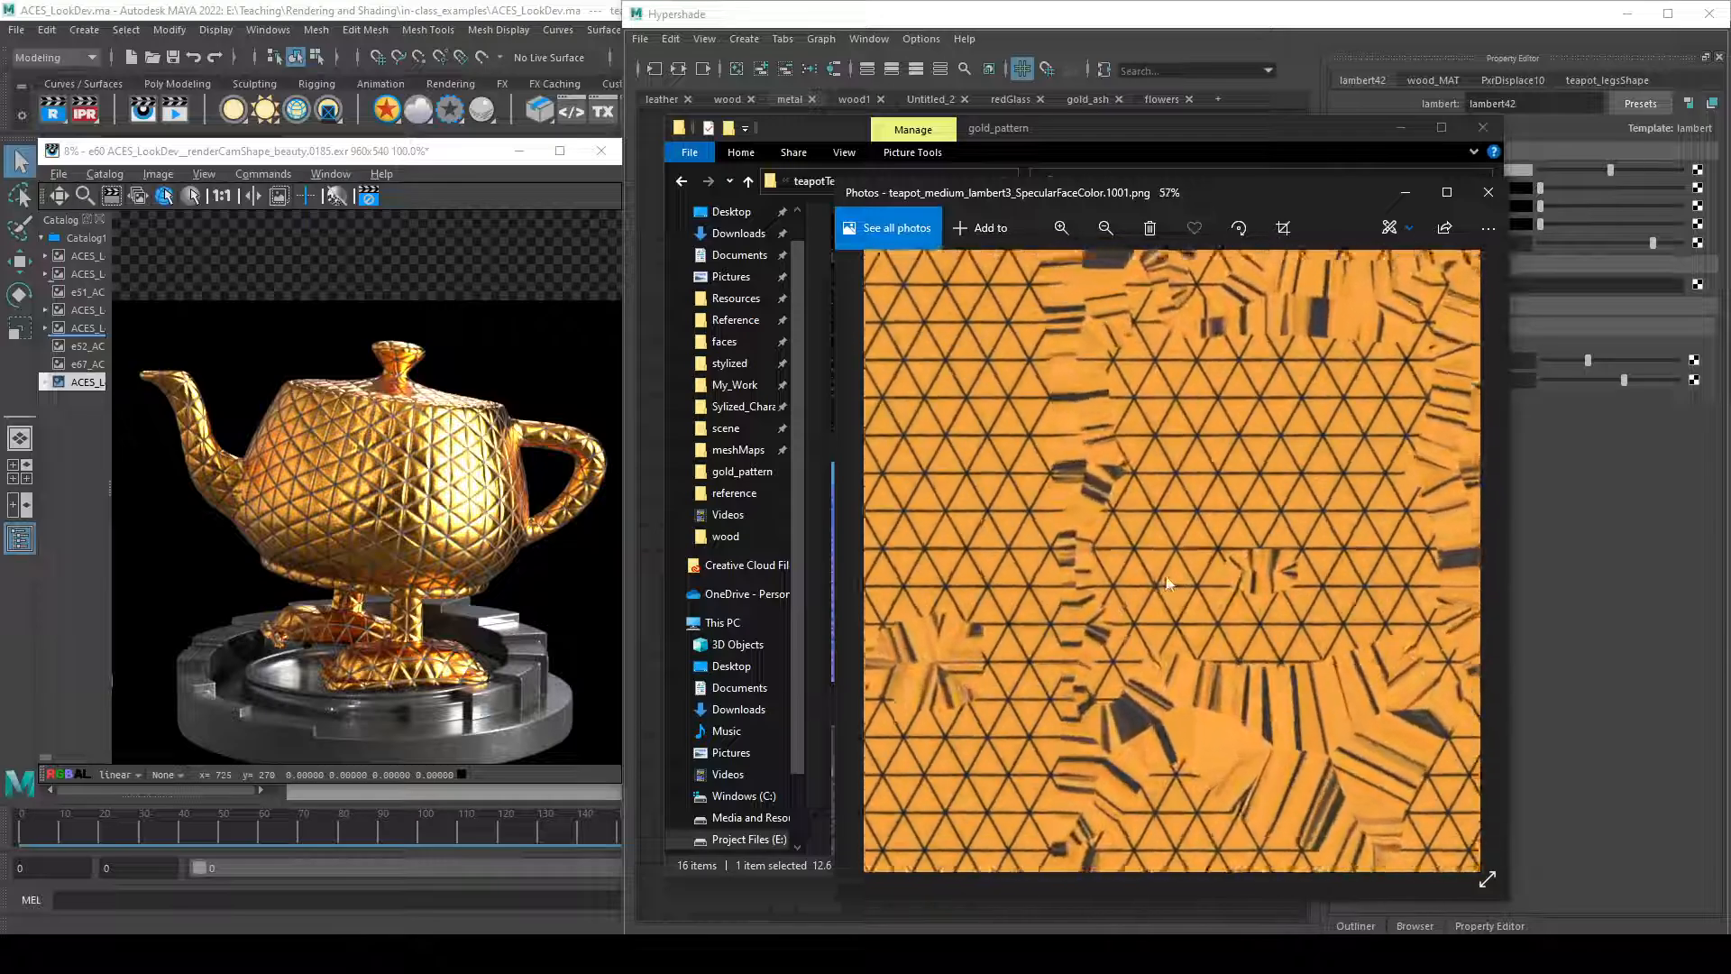
scroll(1188, 593, "up", 4)
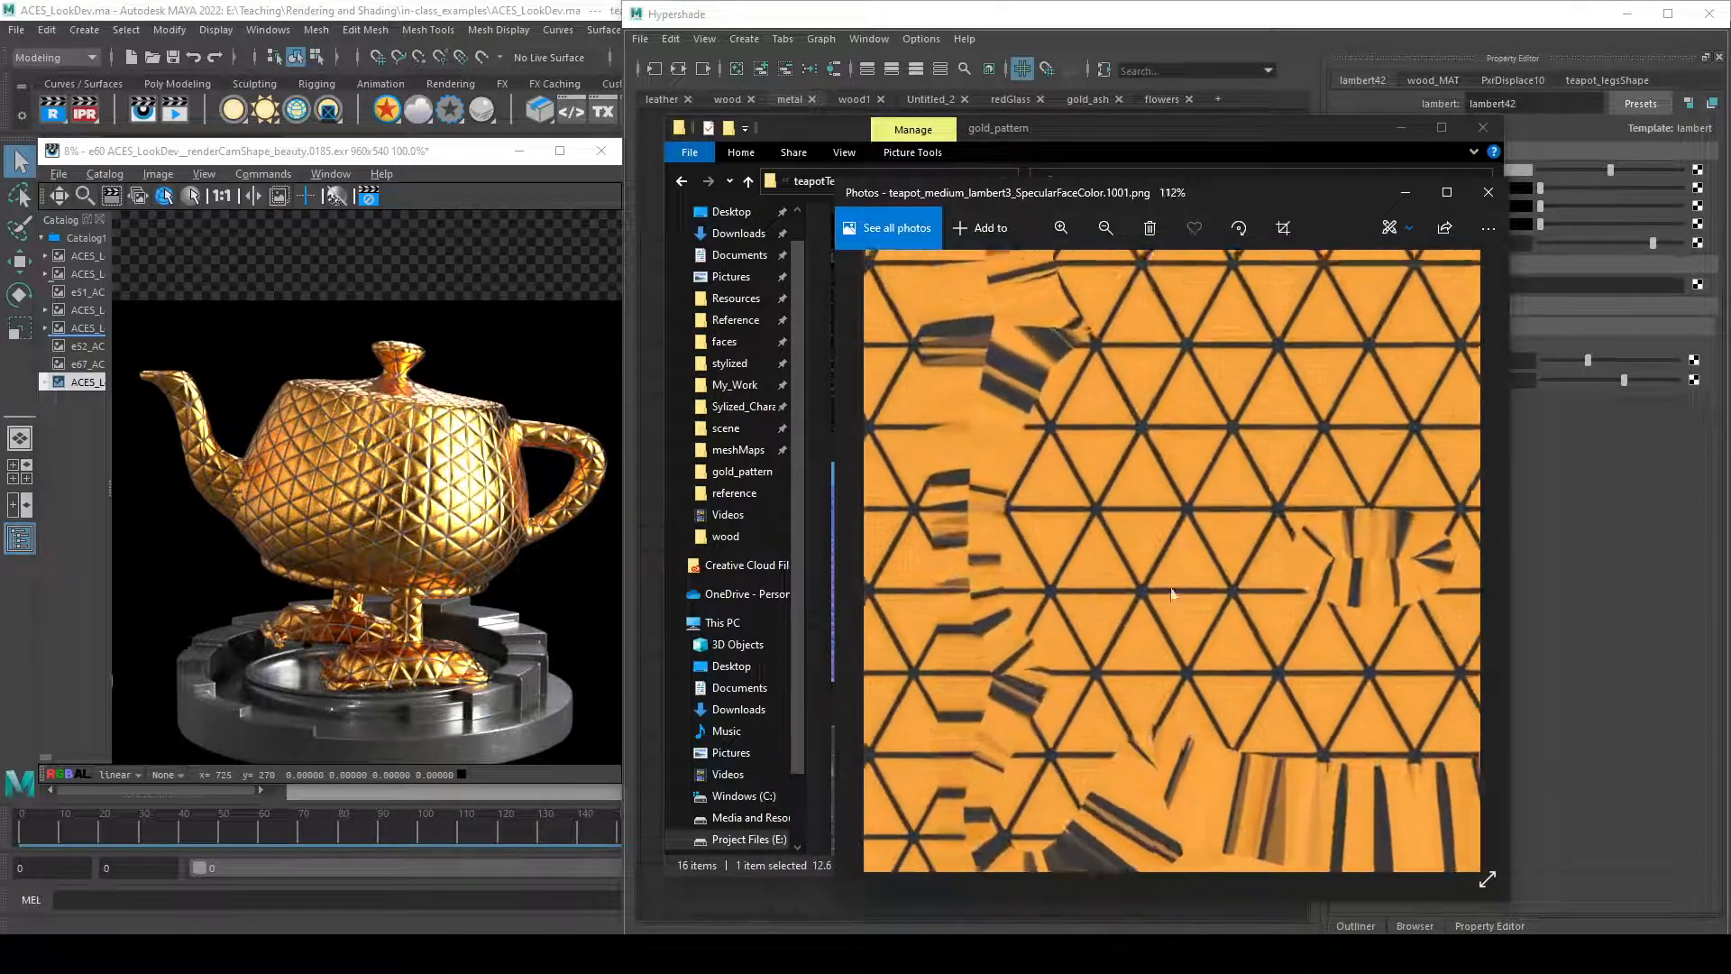
scroll(1199, 592, "down", 4)
scroll(1200, 592, "down", 5)
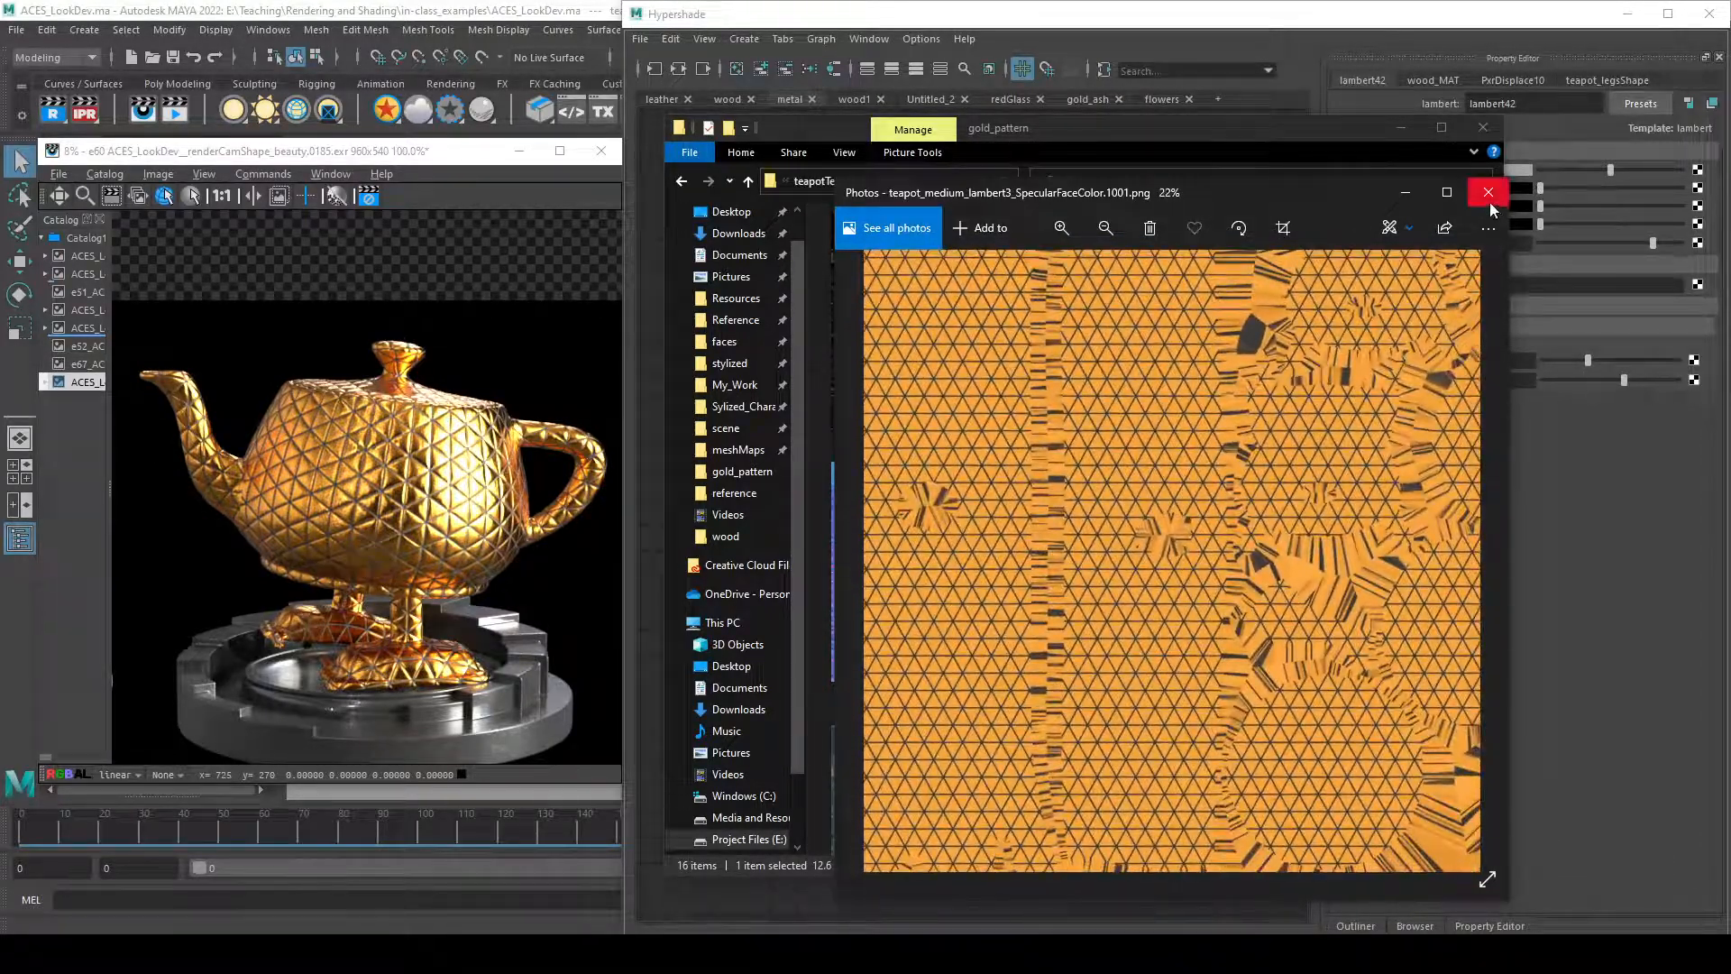
left_click(1487, 192)
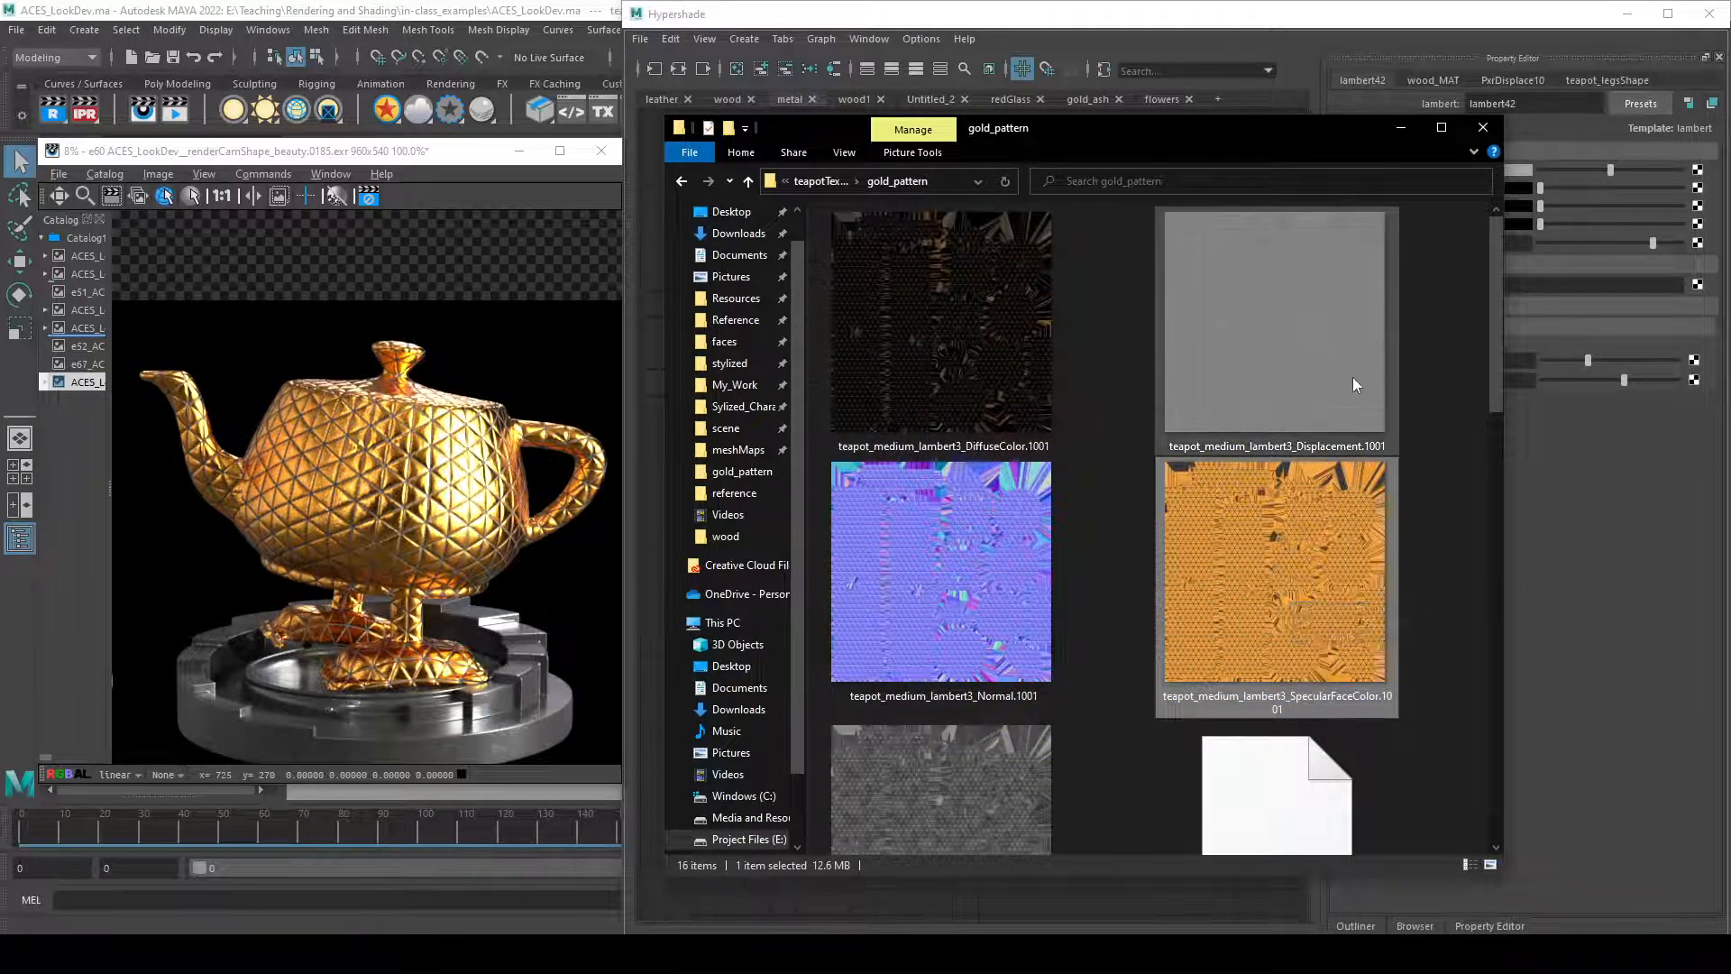
- Return to Hypershade's metal graph and move the diff_TXT node slightly higher, leaving it selected
left_click(1400, 127)
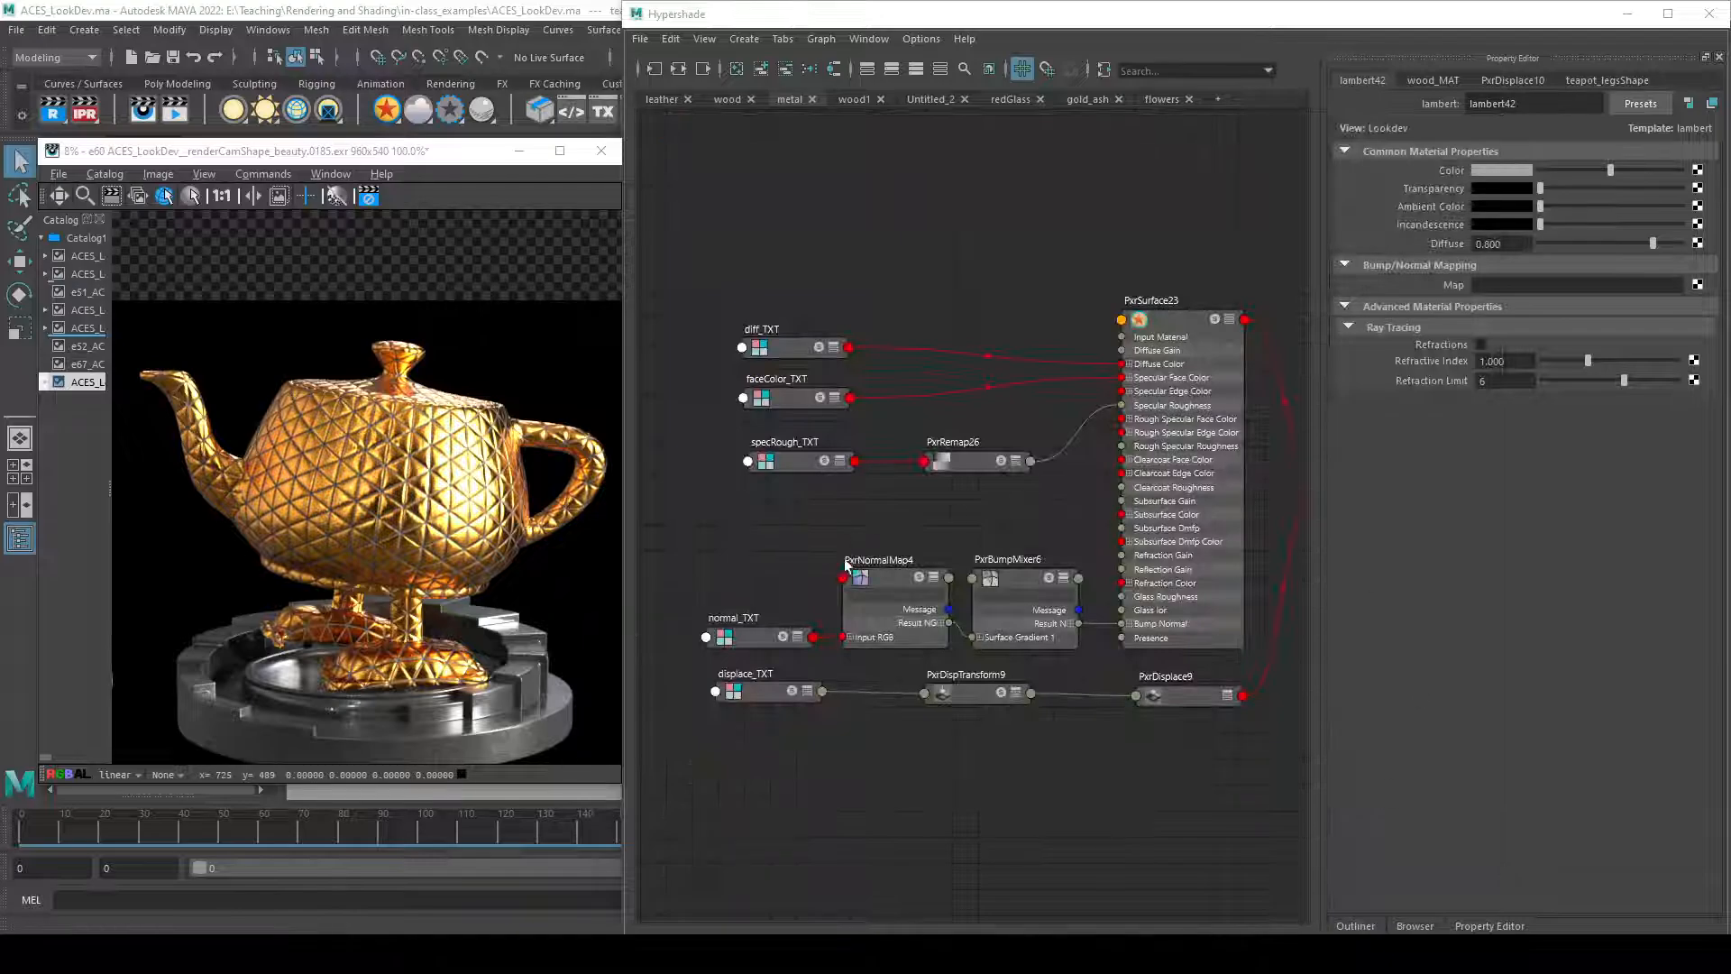
middle_click_drag(977, 773, 989, 830)
mouse_move(781, 396)
left_mouse_down()
mouse_move(811, 363)
mouse_move(781, 417)
mouse_move(679, 406)
mouse_move(808, 397)
mouse_move(801, 382)
left_mouse_up()
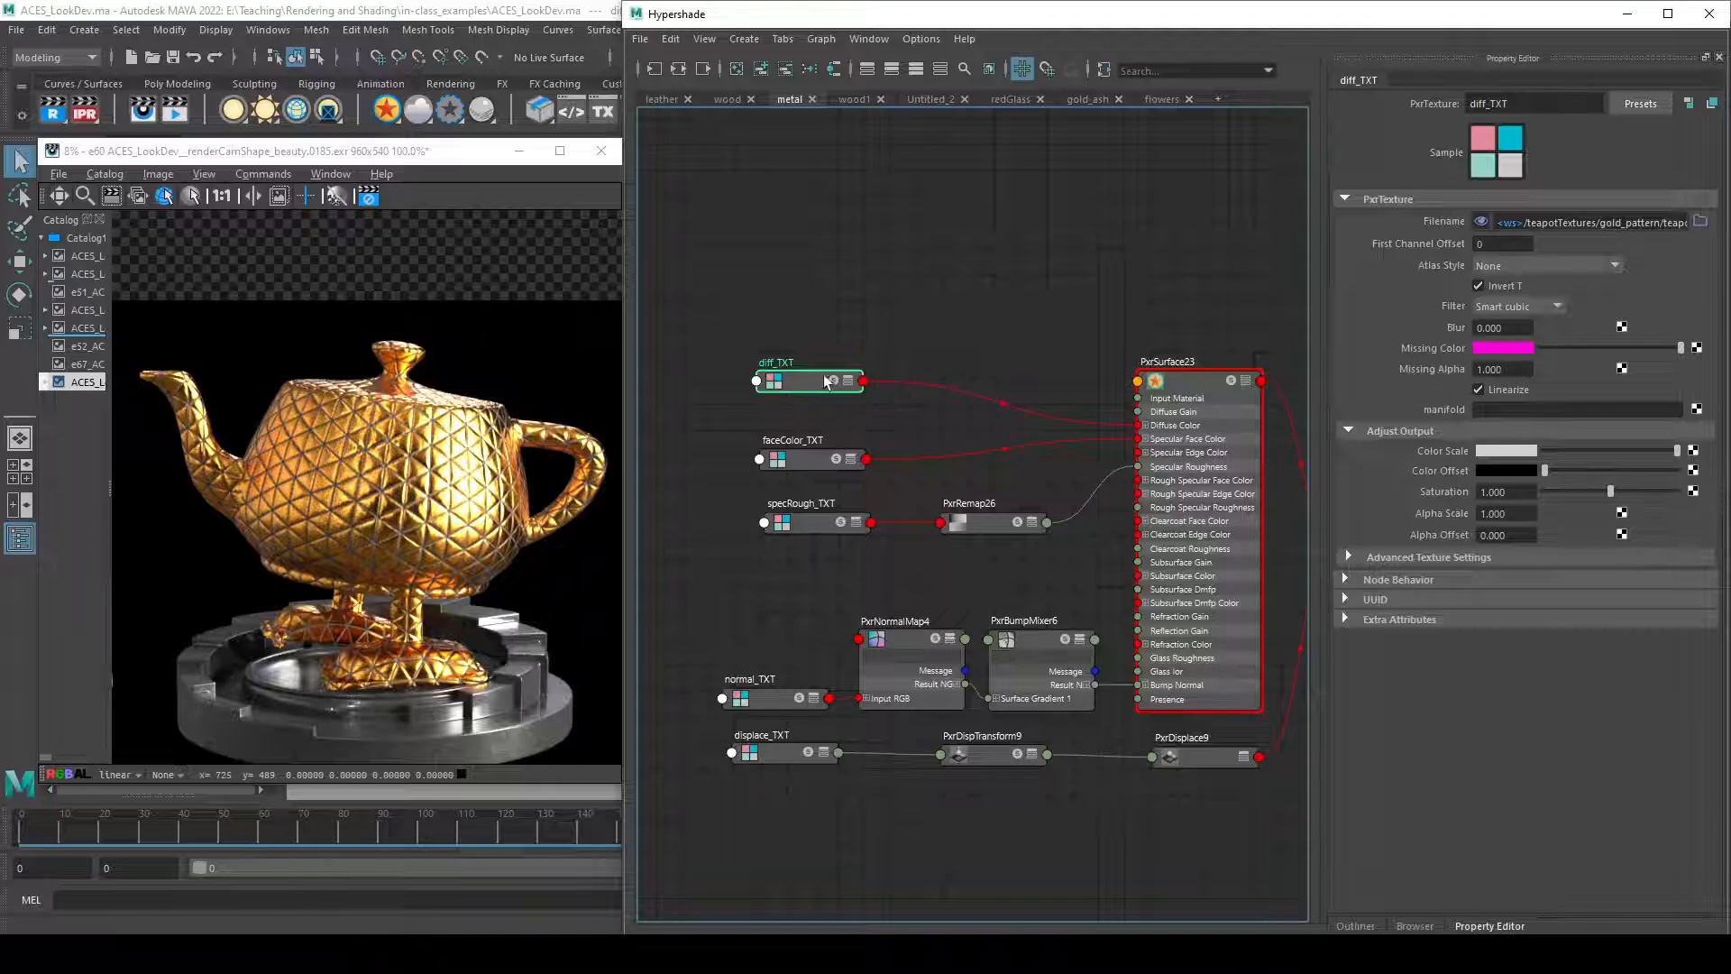
- Solo the diff_TXT texture in the render, inspect its line pattern up close and read what Linearize does
left_click(832, 386)
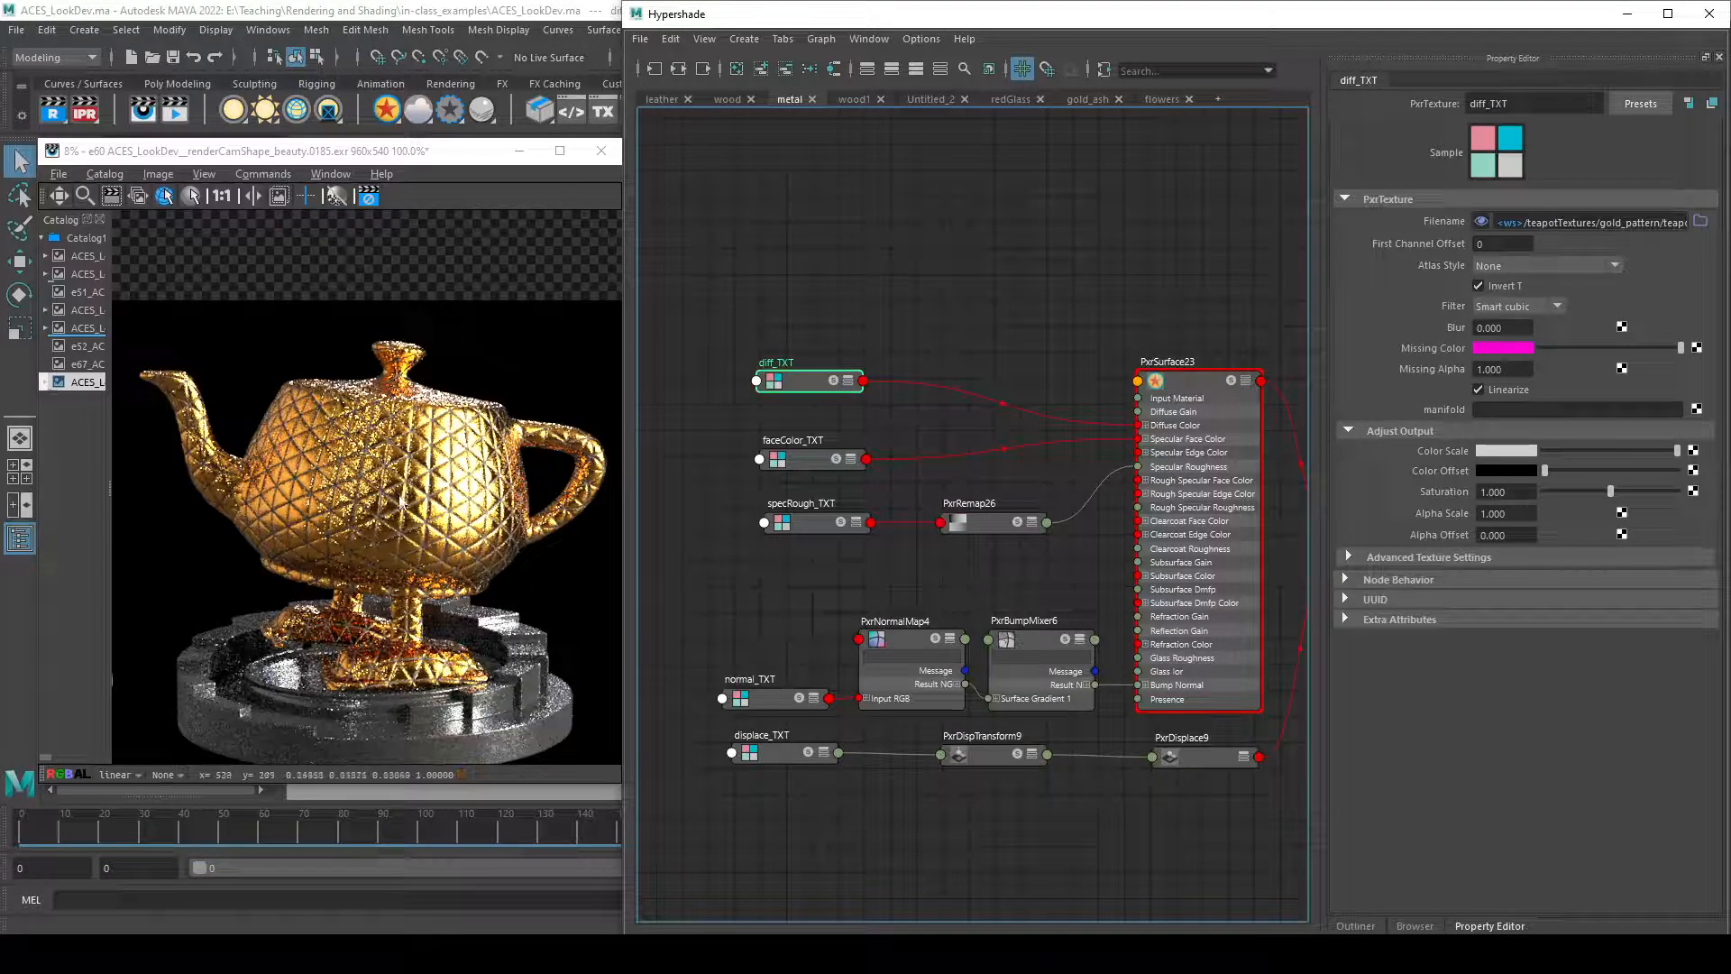
scroll(394, 492, "up", 3)
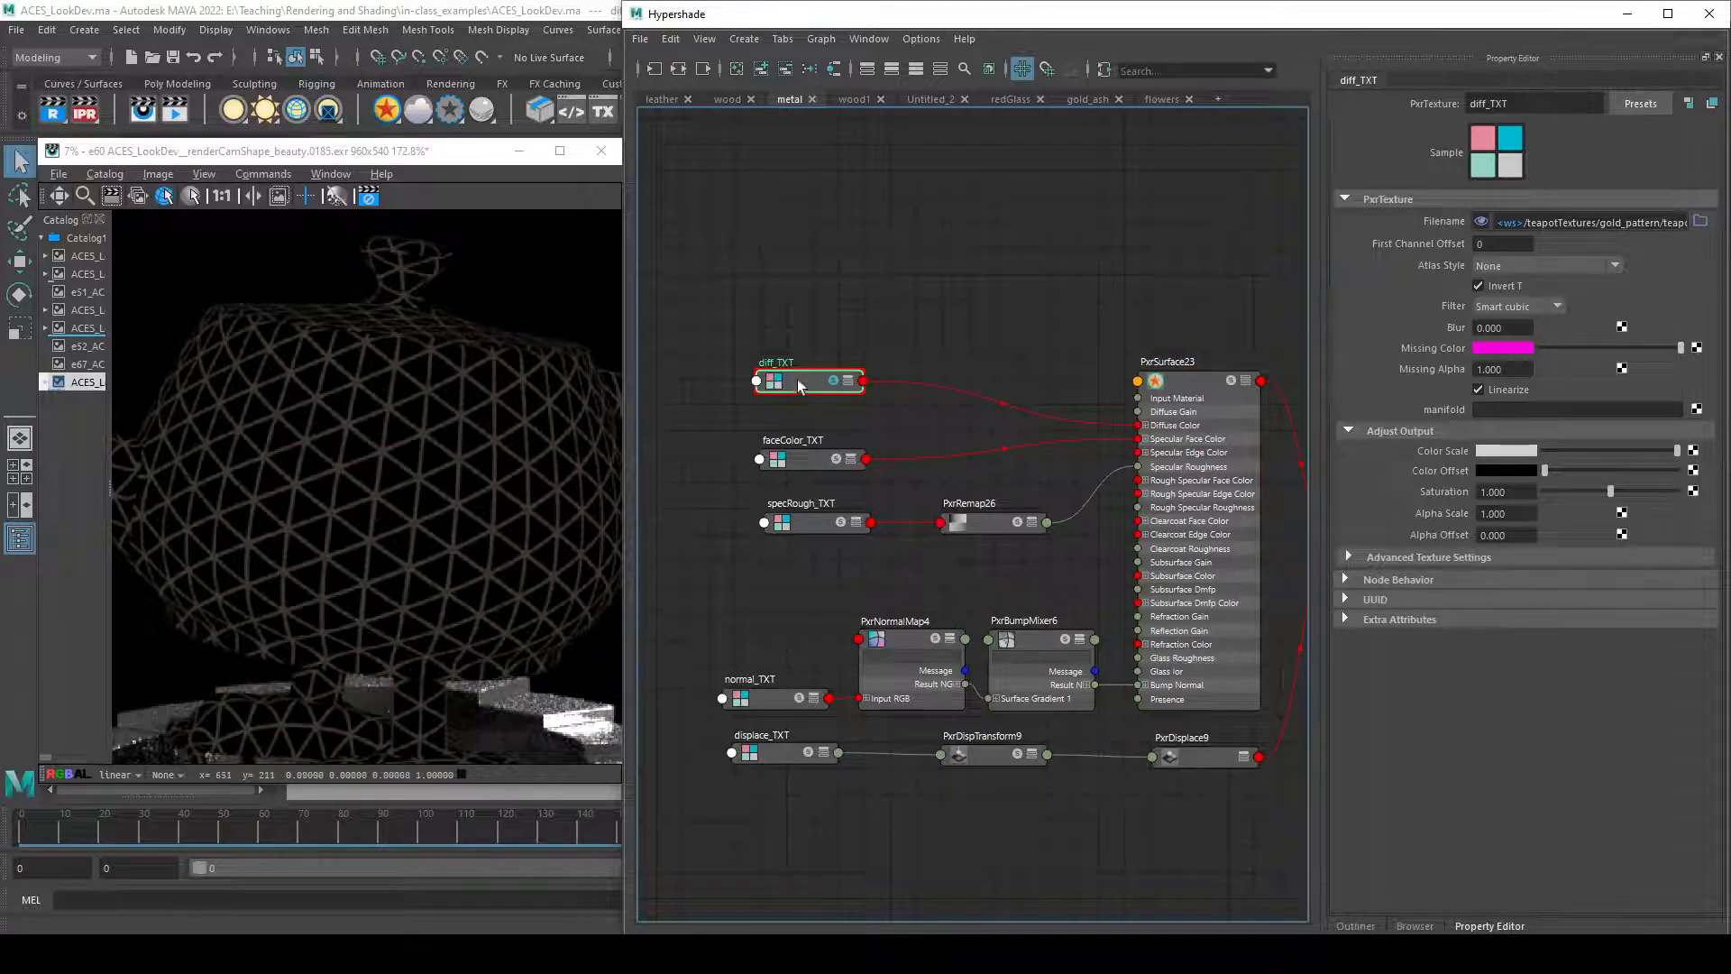
mouse_move(1513, 394)
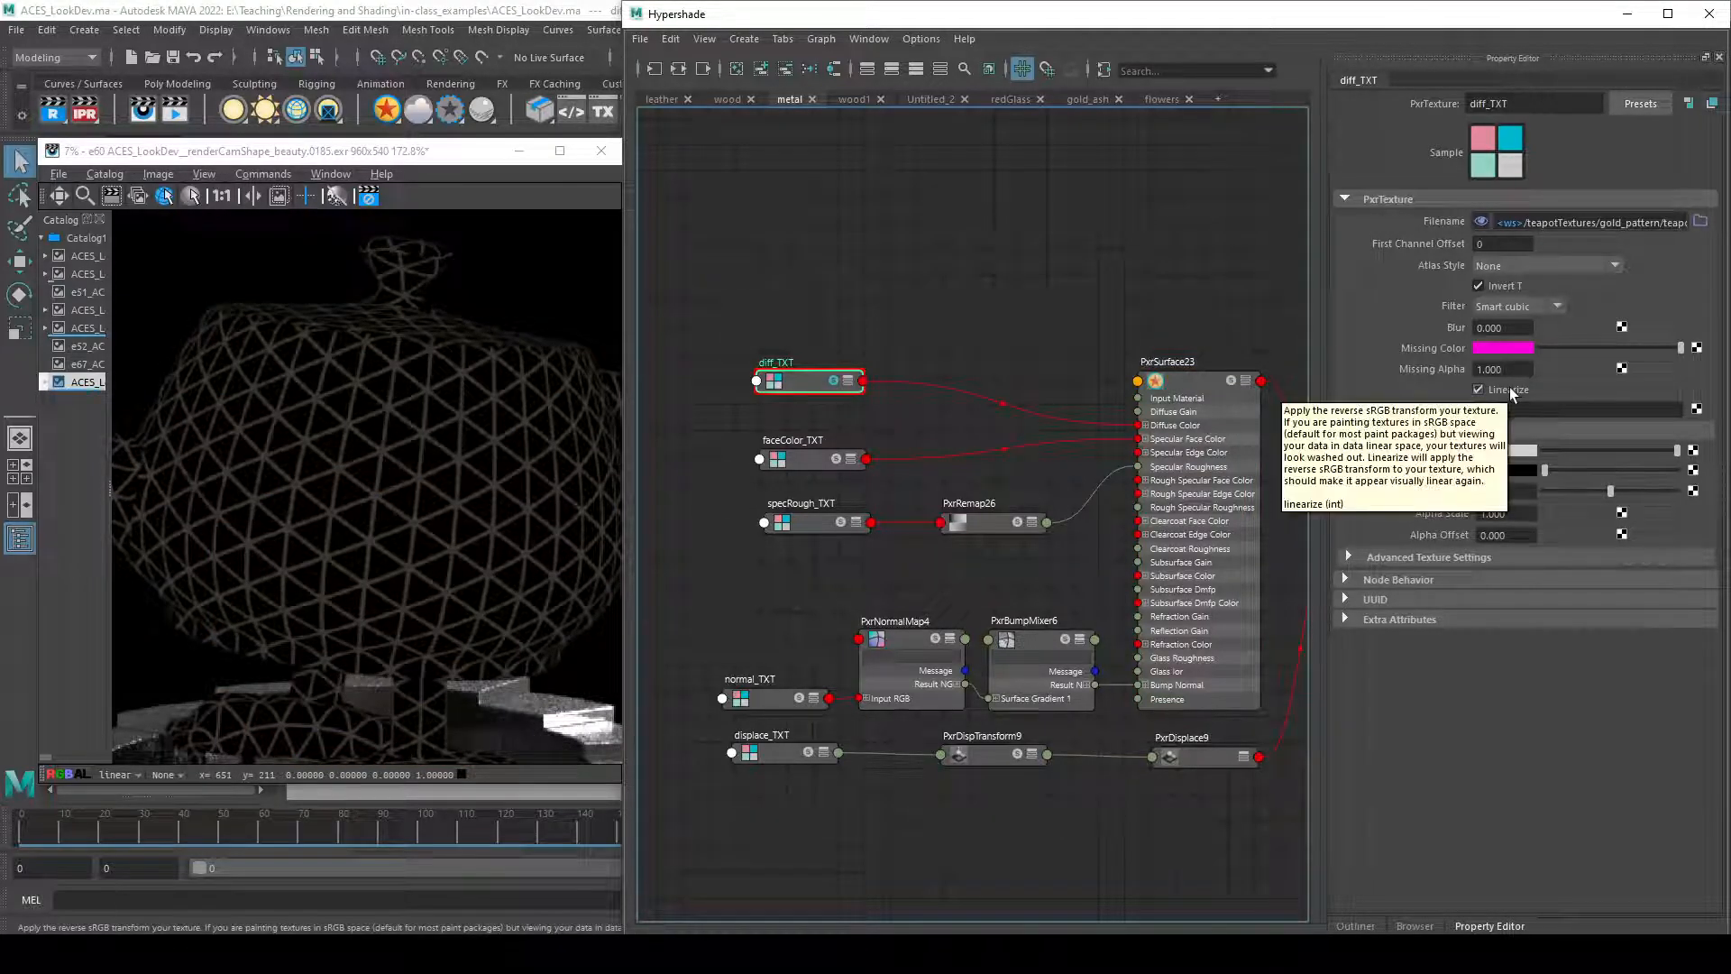
- Move the faceColor_TXT node slightly left and solo its output in the render
left_click_drag(830, 460, 781, 461)
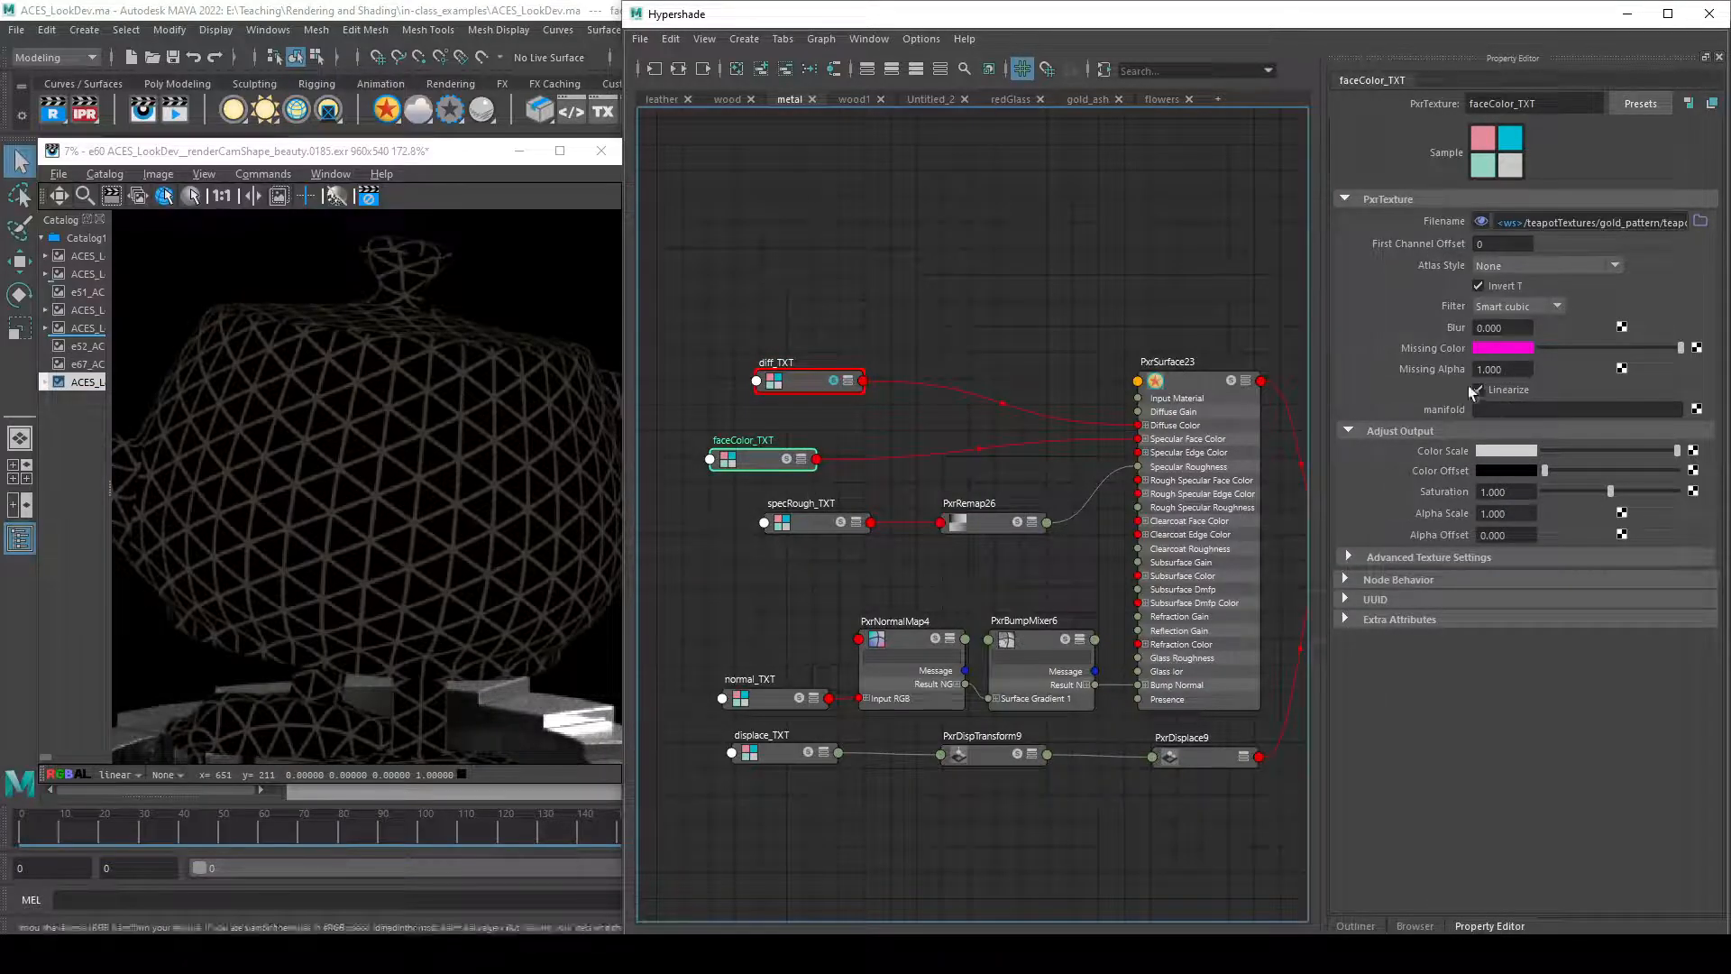
left_click(785, 458)
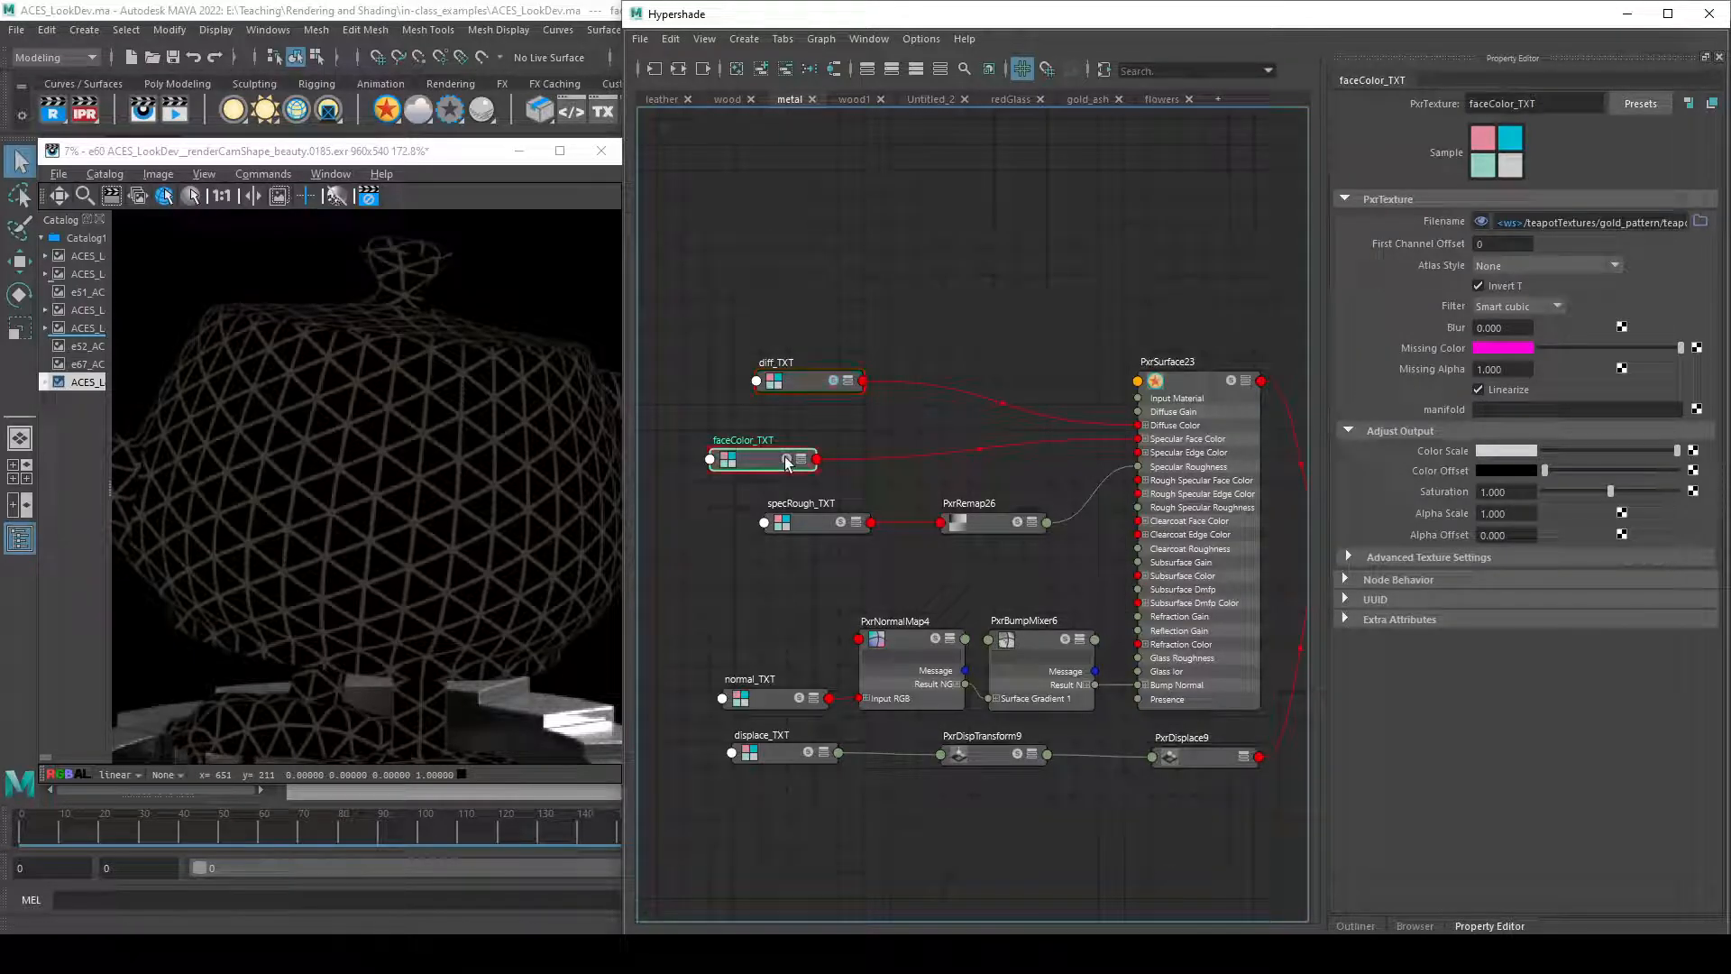
- Compare faceColor_TXT alone and in the full gold render with Linearize off, then restore Linearize and solo the texture
left_click(1478, 390)
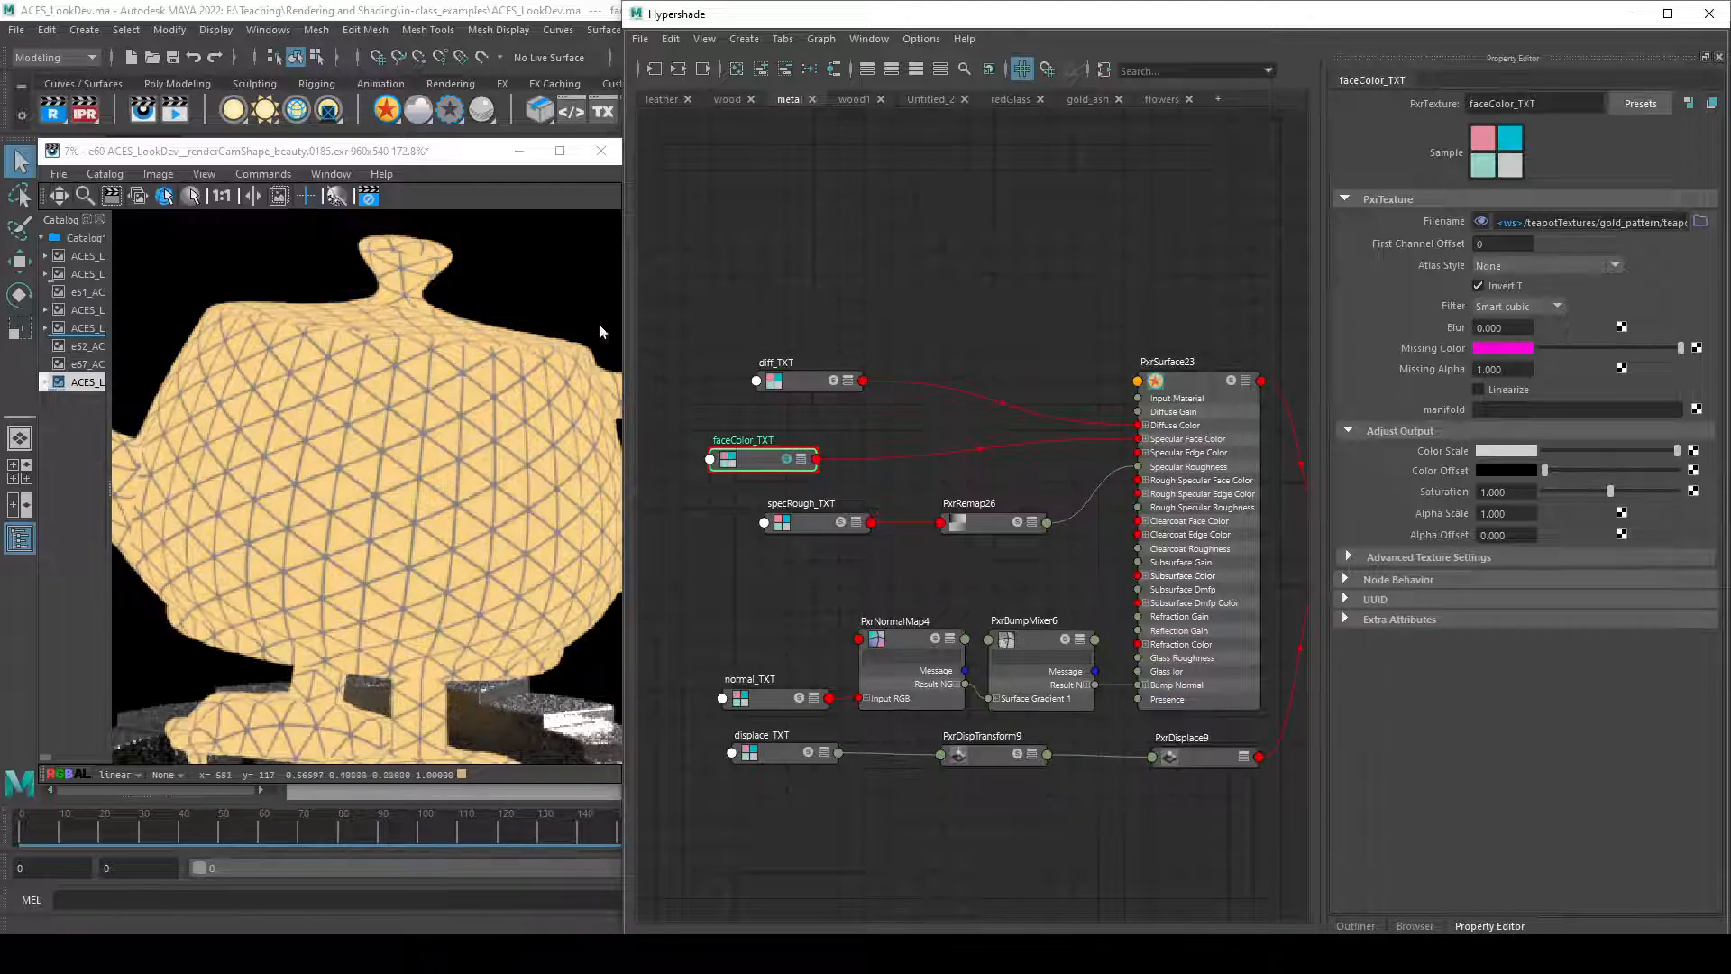
left_click(787, 460)
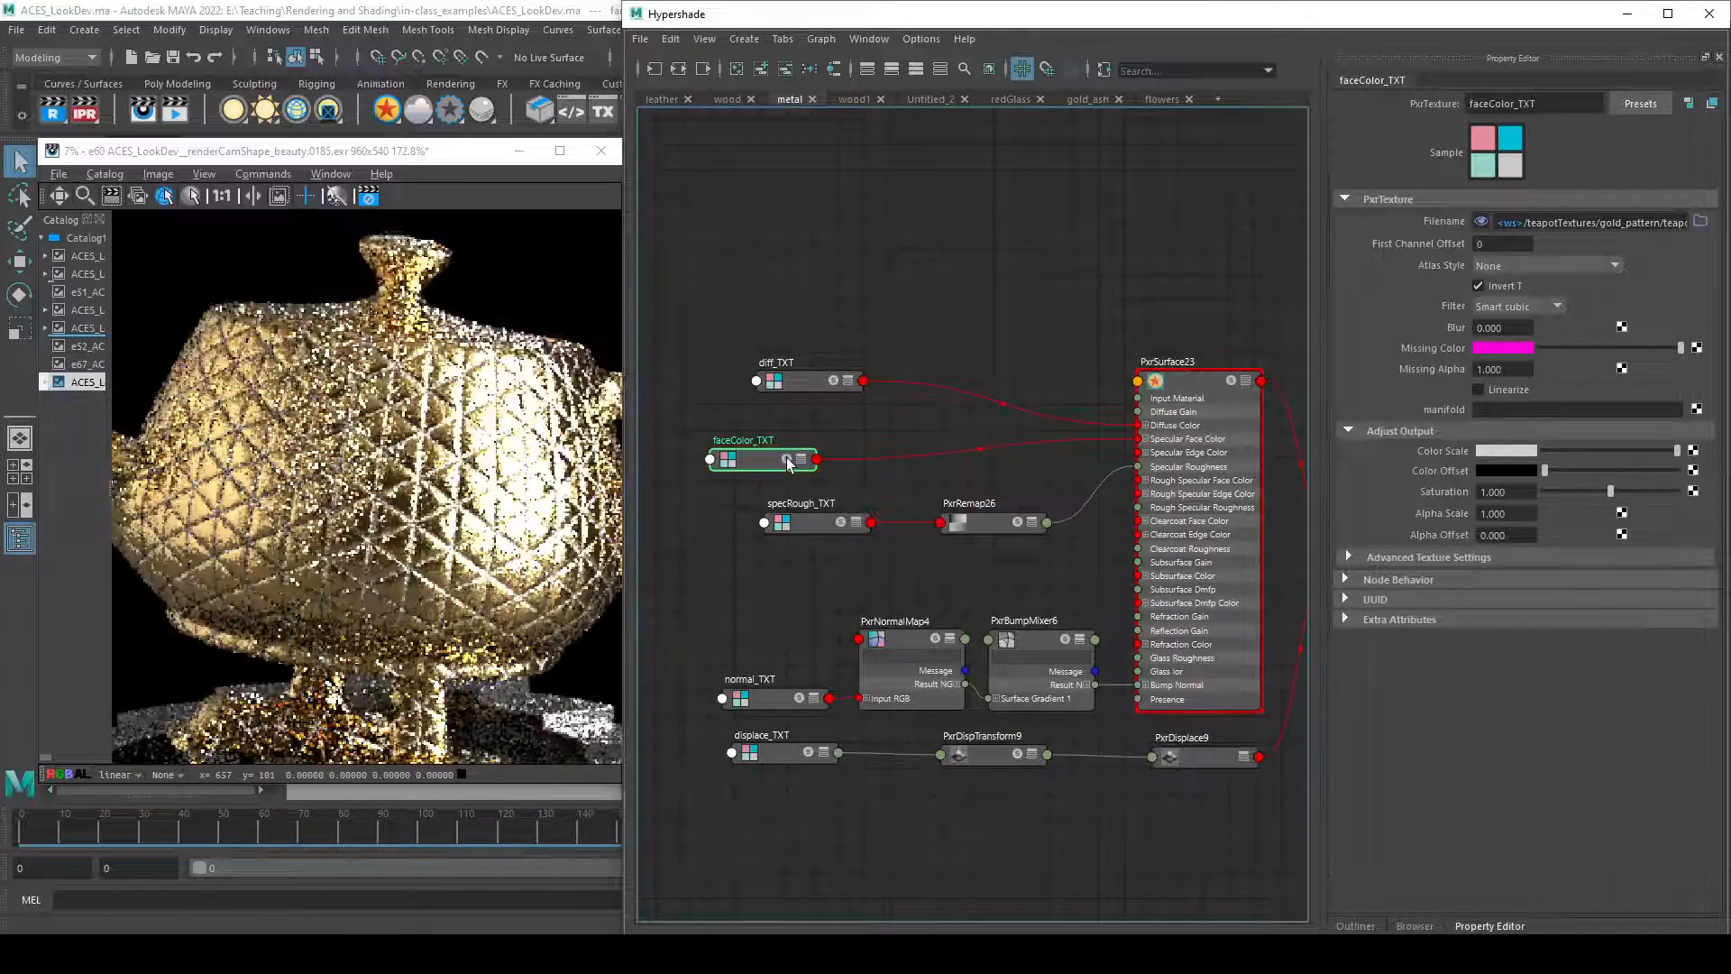
left_click(788, 460)
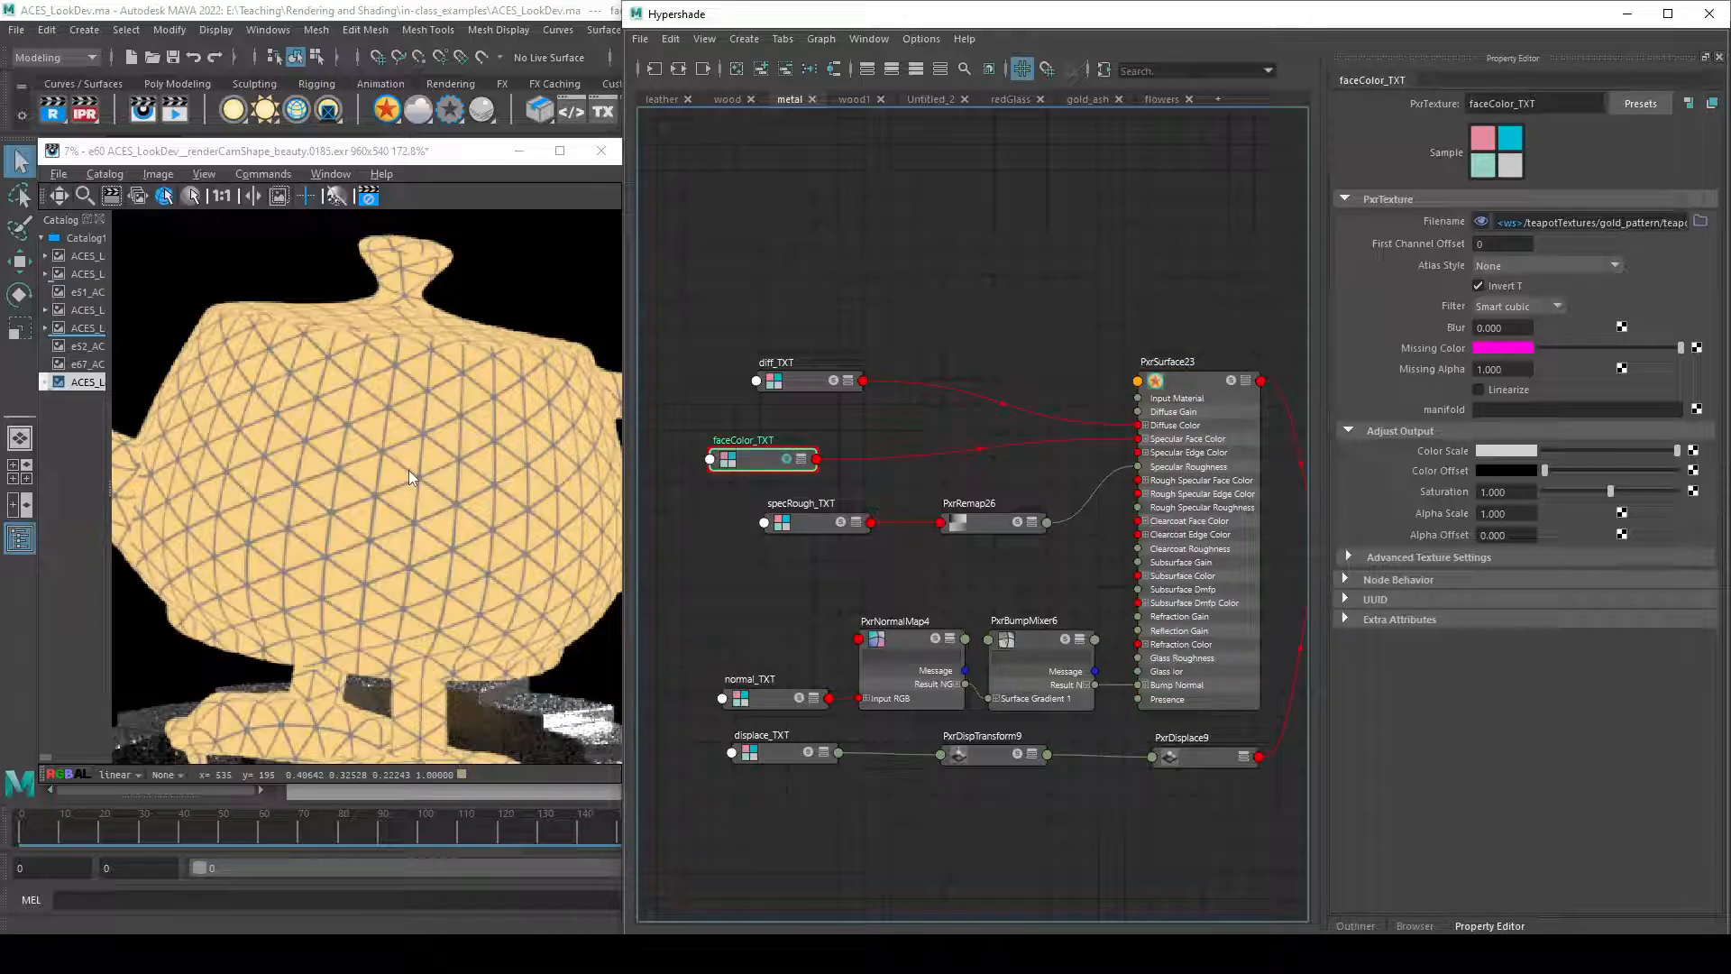
left_click(1480, 390)
left_click(802, 387)
left_click(756, 460)
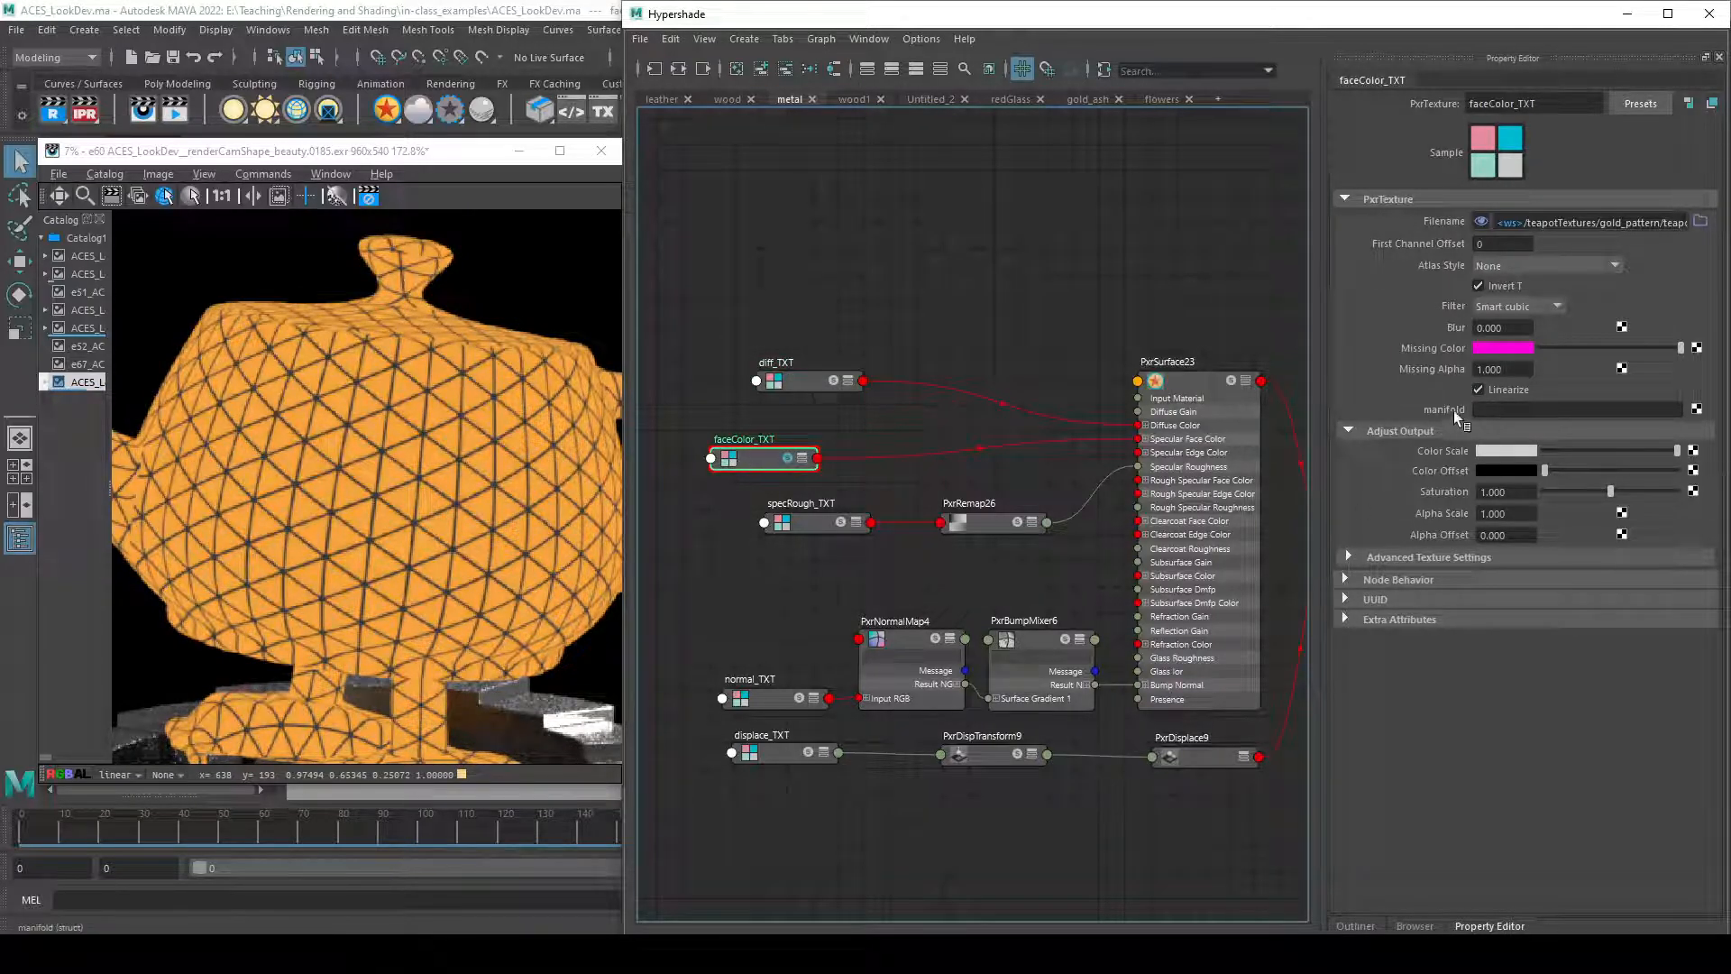
- Preview specRough_TXT, PxrNormalMap4 and displace_TXT one after another in the render, then return to the full gold material
left_click(842, 525)
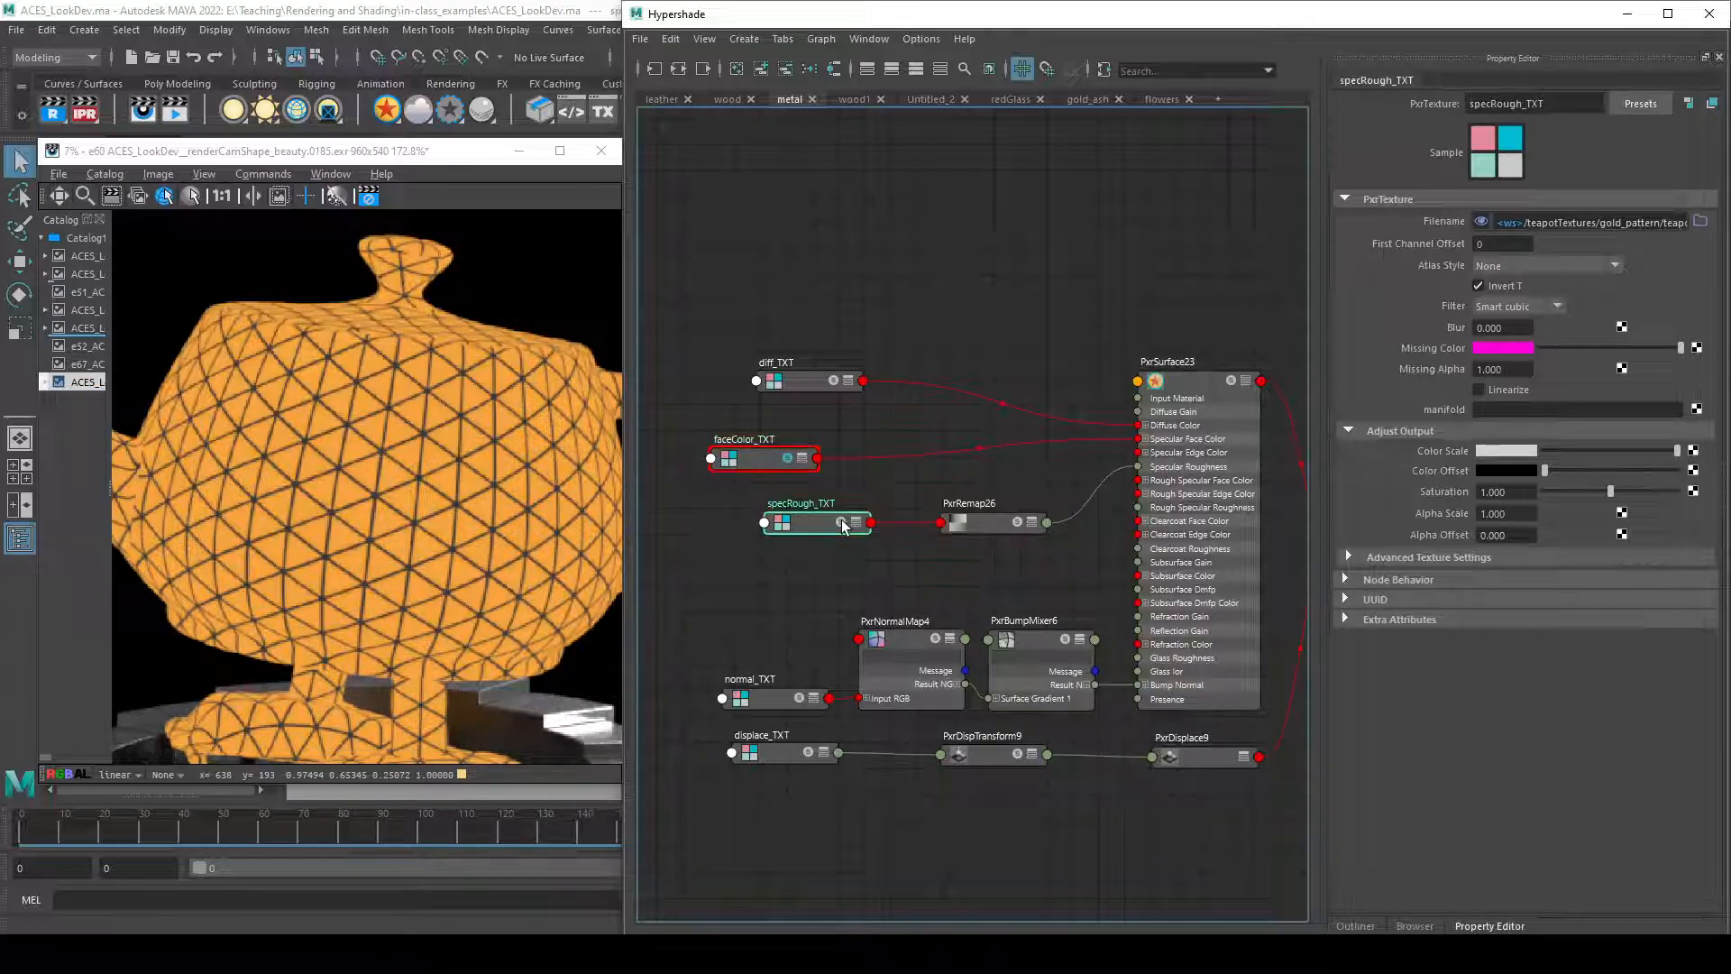
left_click(815, 698)
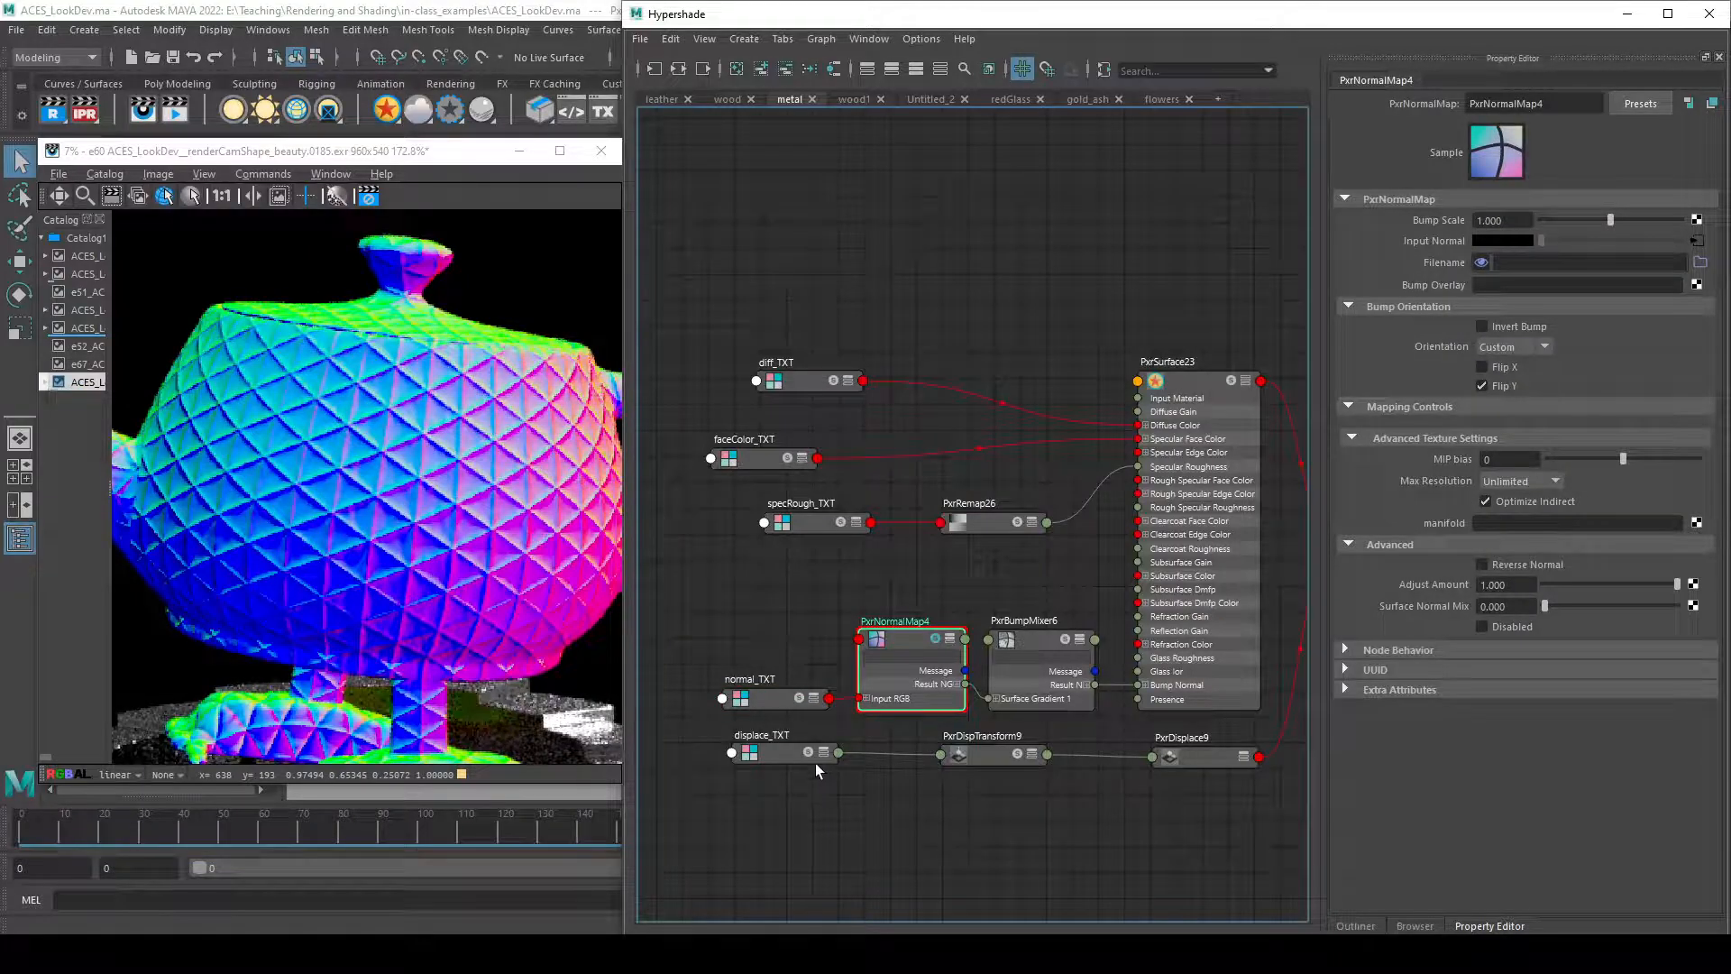
left_click(808, 753)
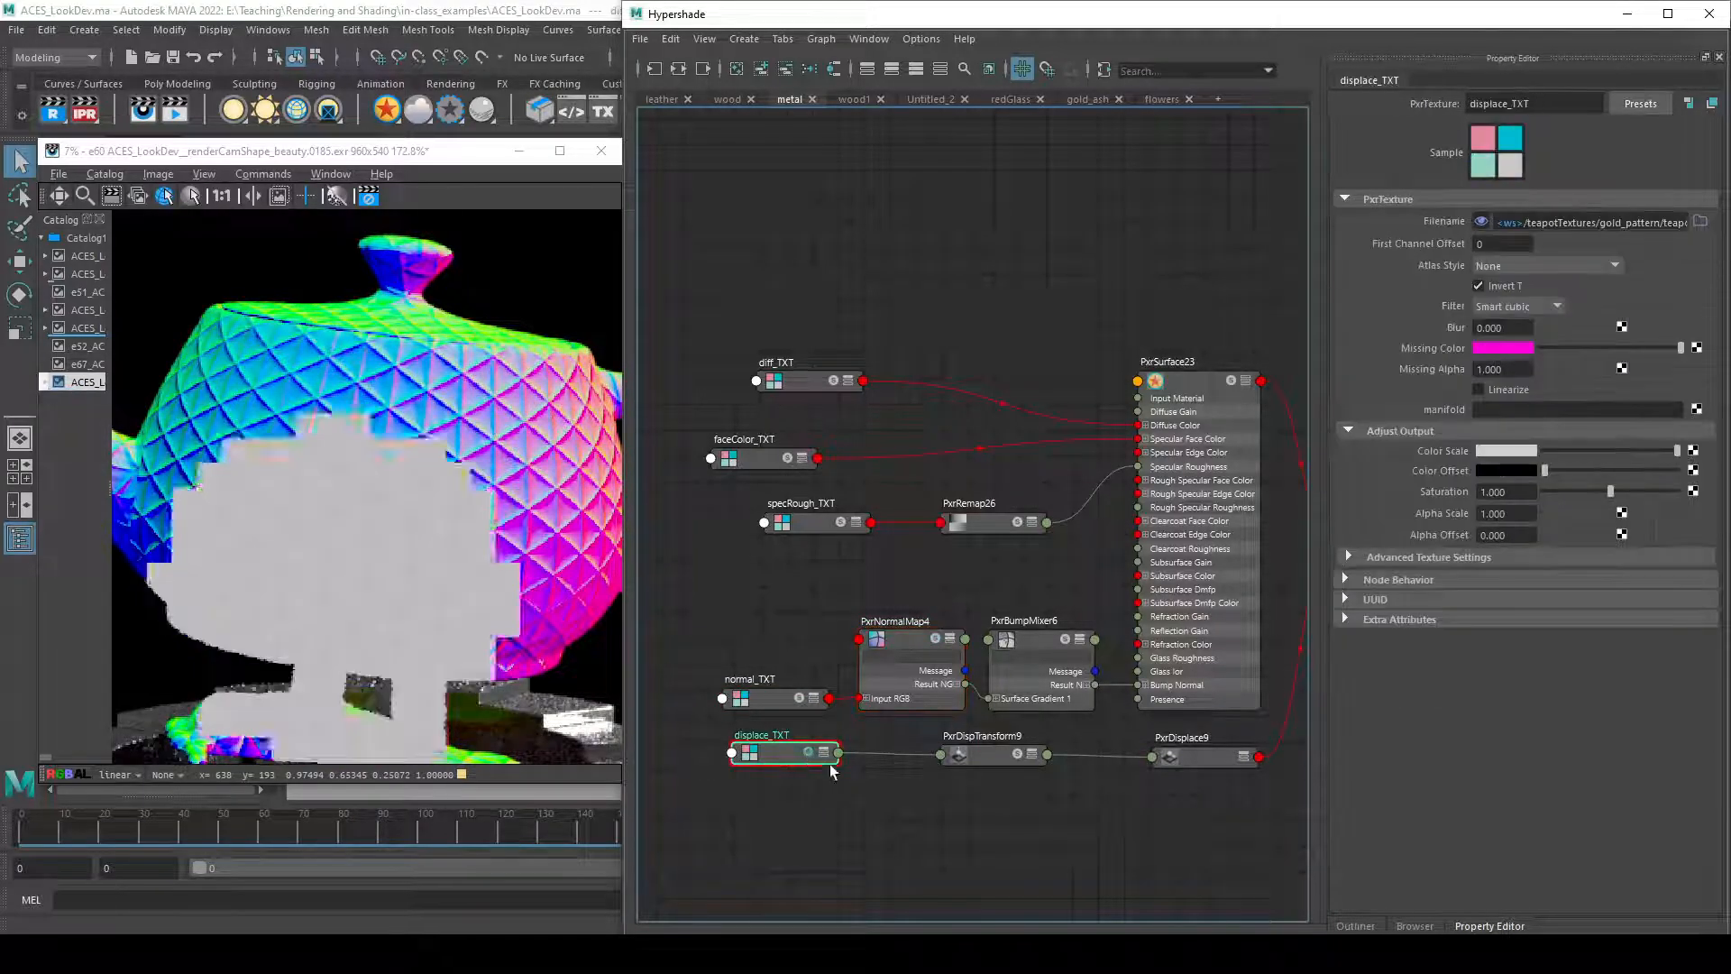
mouse_move(1035, 820)
middle_mouse_down("alt")
mouse_move(873, 813)
mouse_move(942, 816)
middle_mouse_up("alt")
left_click(649, 748)
scroll(939, 820, "down", 2)
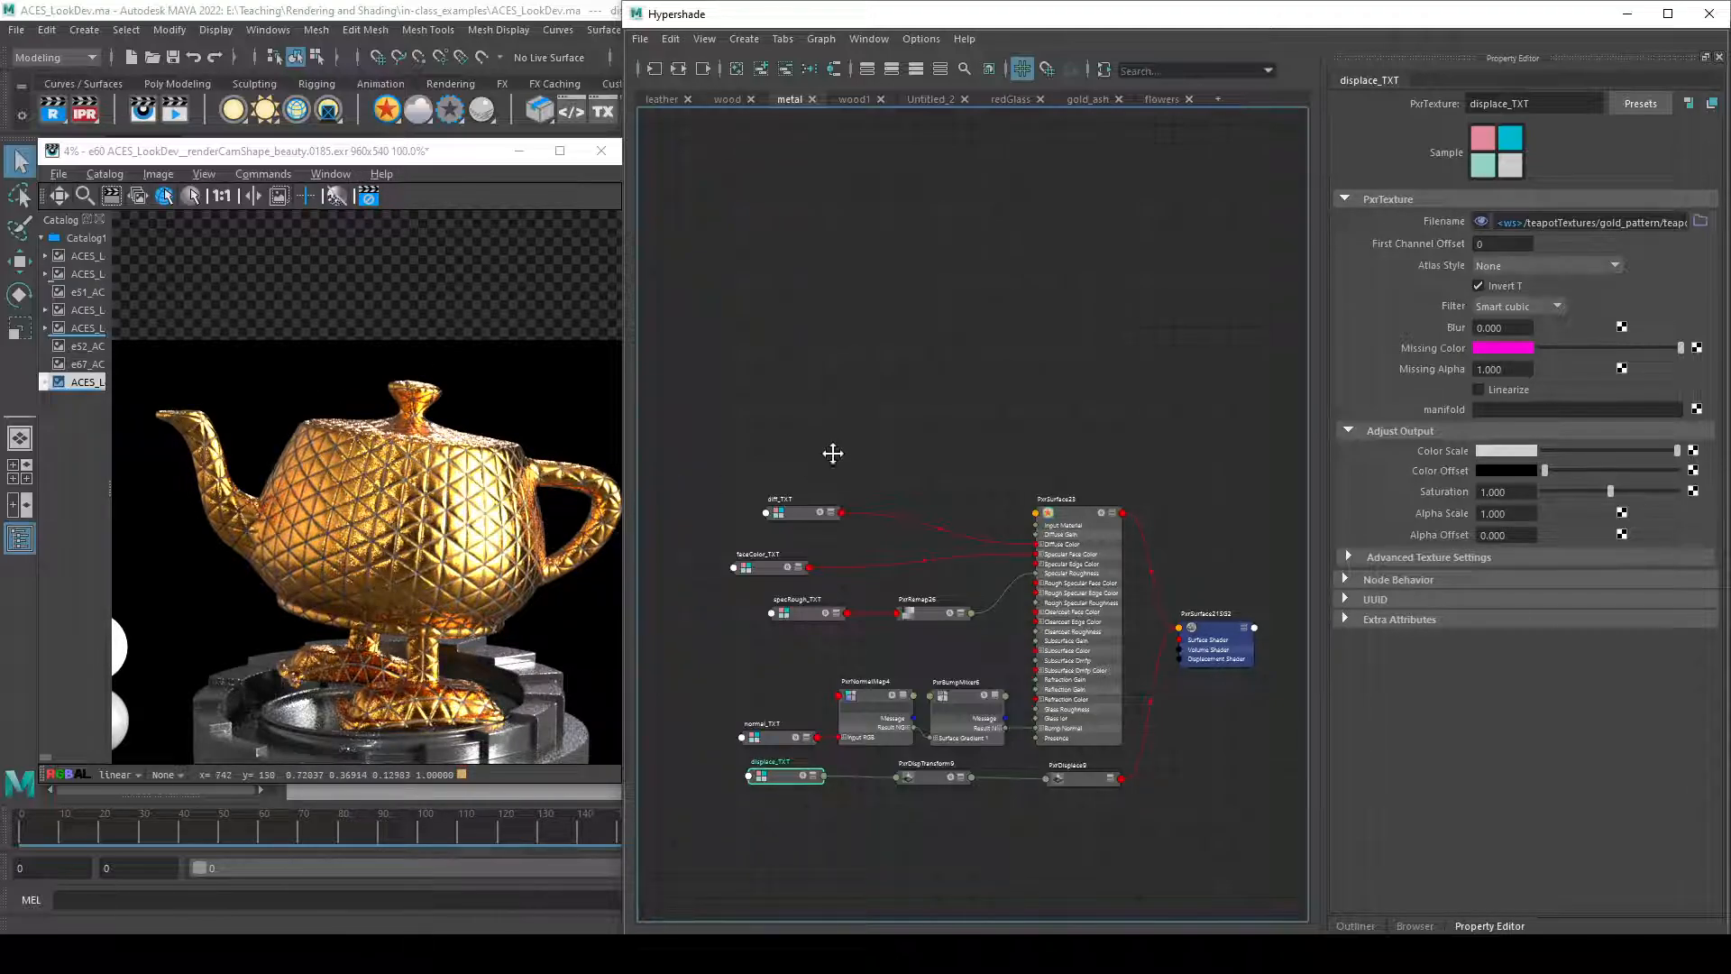
- Switch to the wood material's graph and examine the PxrRemap21 and PxrHSL3 nodes following woodDiffuse_TXT
middle_click_drag(832, 454, 905, 361, "alt")
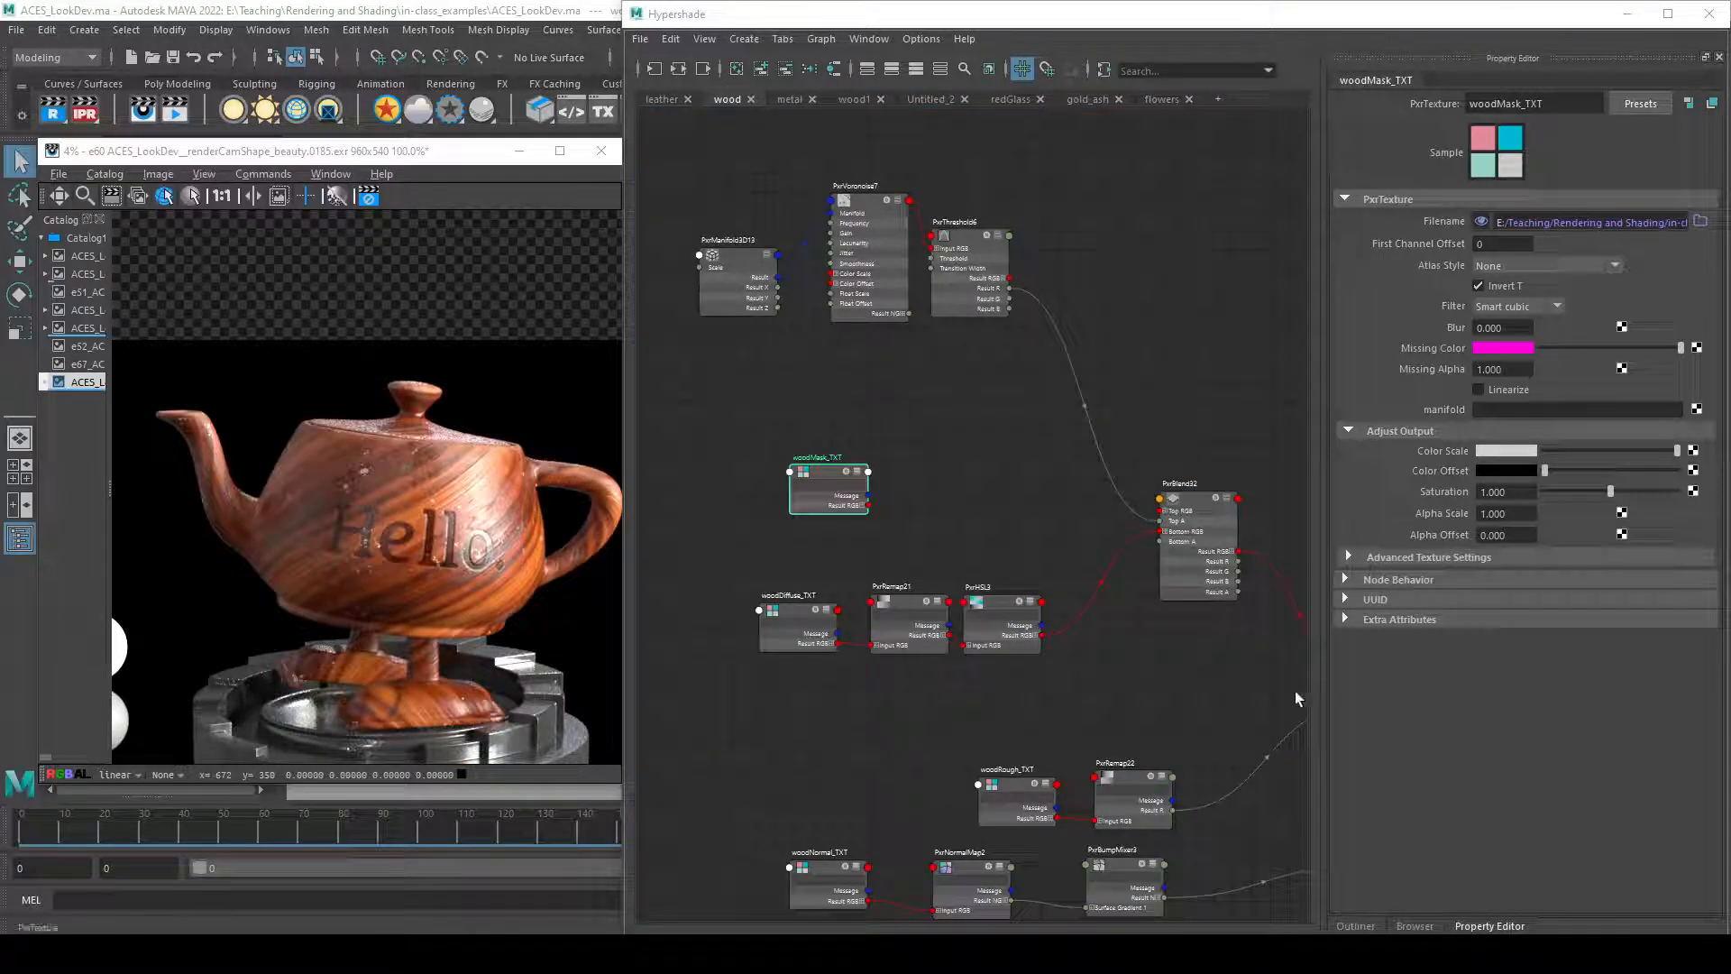
middle_click_drag(1088, 663, 1135, 581, "alt")
scroll(901, 588, "up", 4)
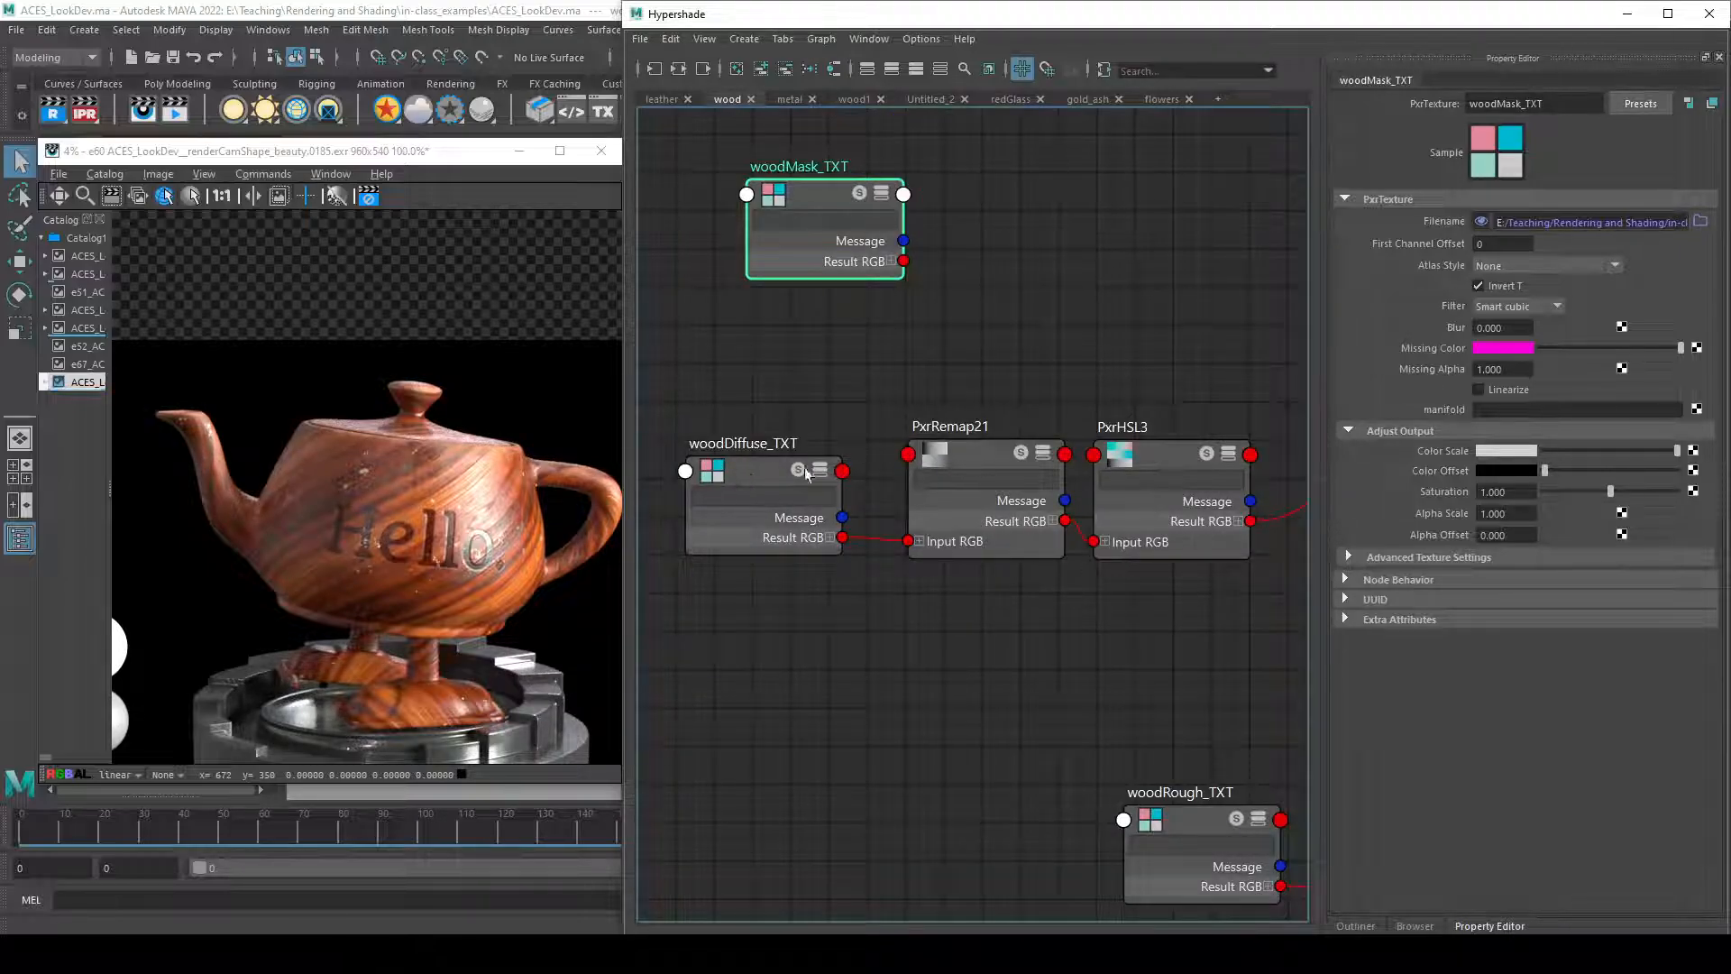
left_click(983, 473)
left_click(1156, 463)
middle_click_drag(1209, 610, 900, 619, "alt")
scroll(804, 642, "down", 2)
- Solo PxrVoronoise7 in the render and set the scale of PxrManifold3D13 to about 20.7
middle_click_drag(1123, 595, 1295, 916, "alt")
middle_click_drag(996, 538, 1055, 664, "alt")
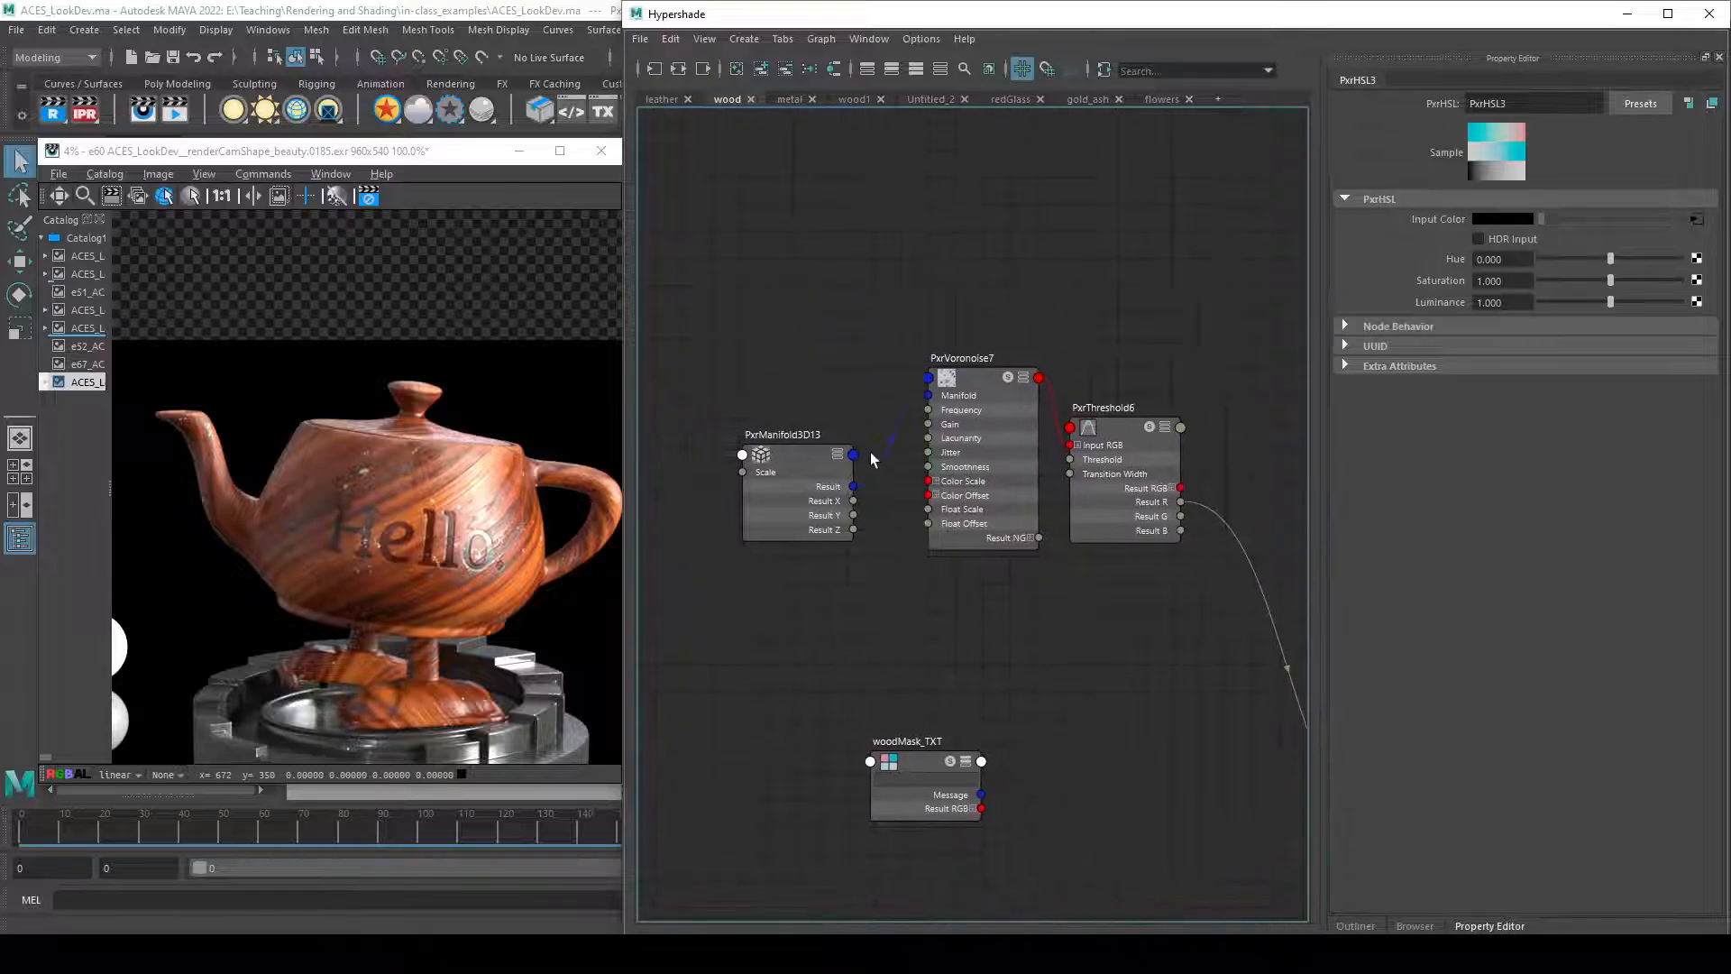
middle_click_drag(956, 737, 861, 615, "alt")
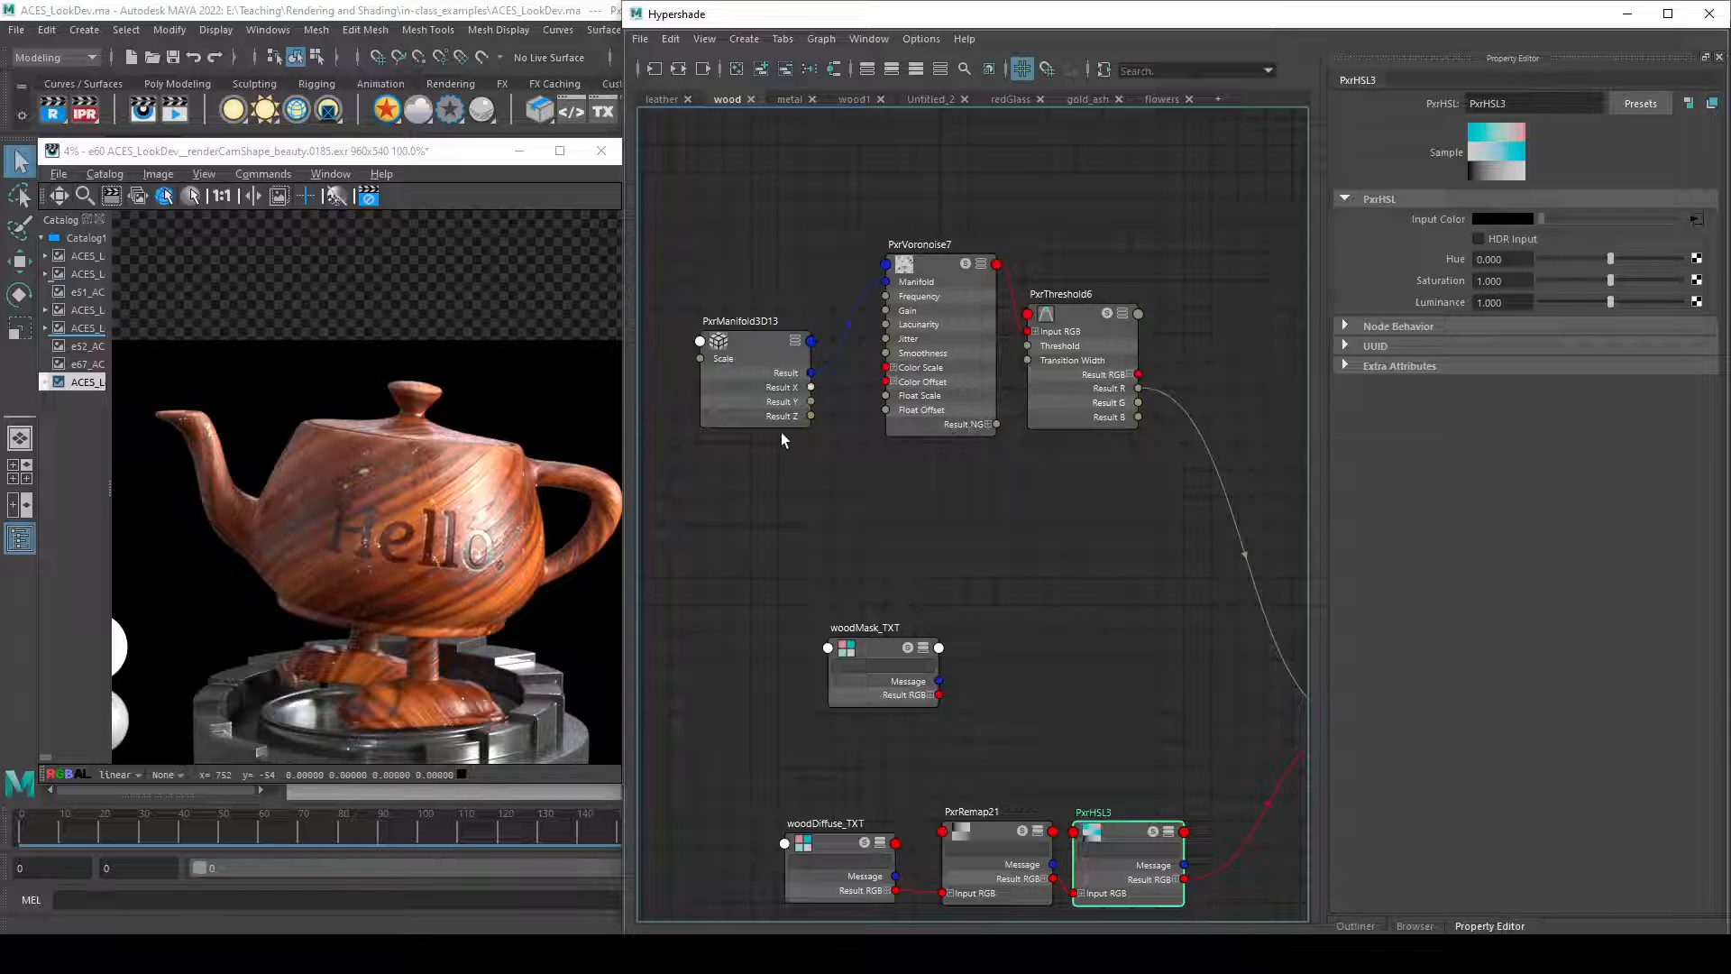
middle_click_drag(807, 469, 815, 532, "alt")
left_click(974, 329)
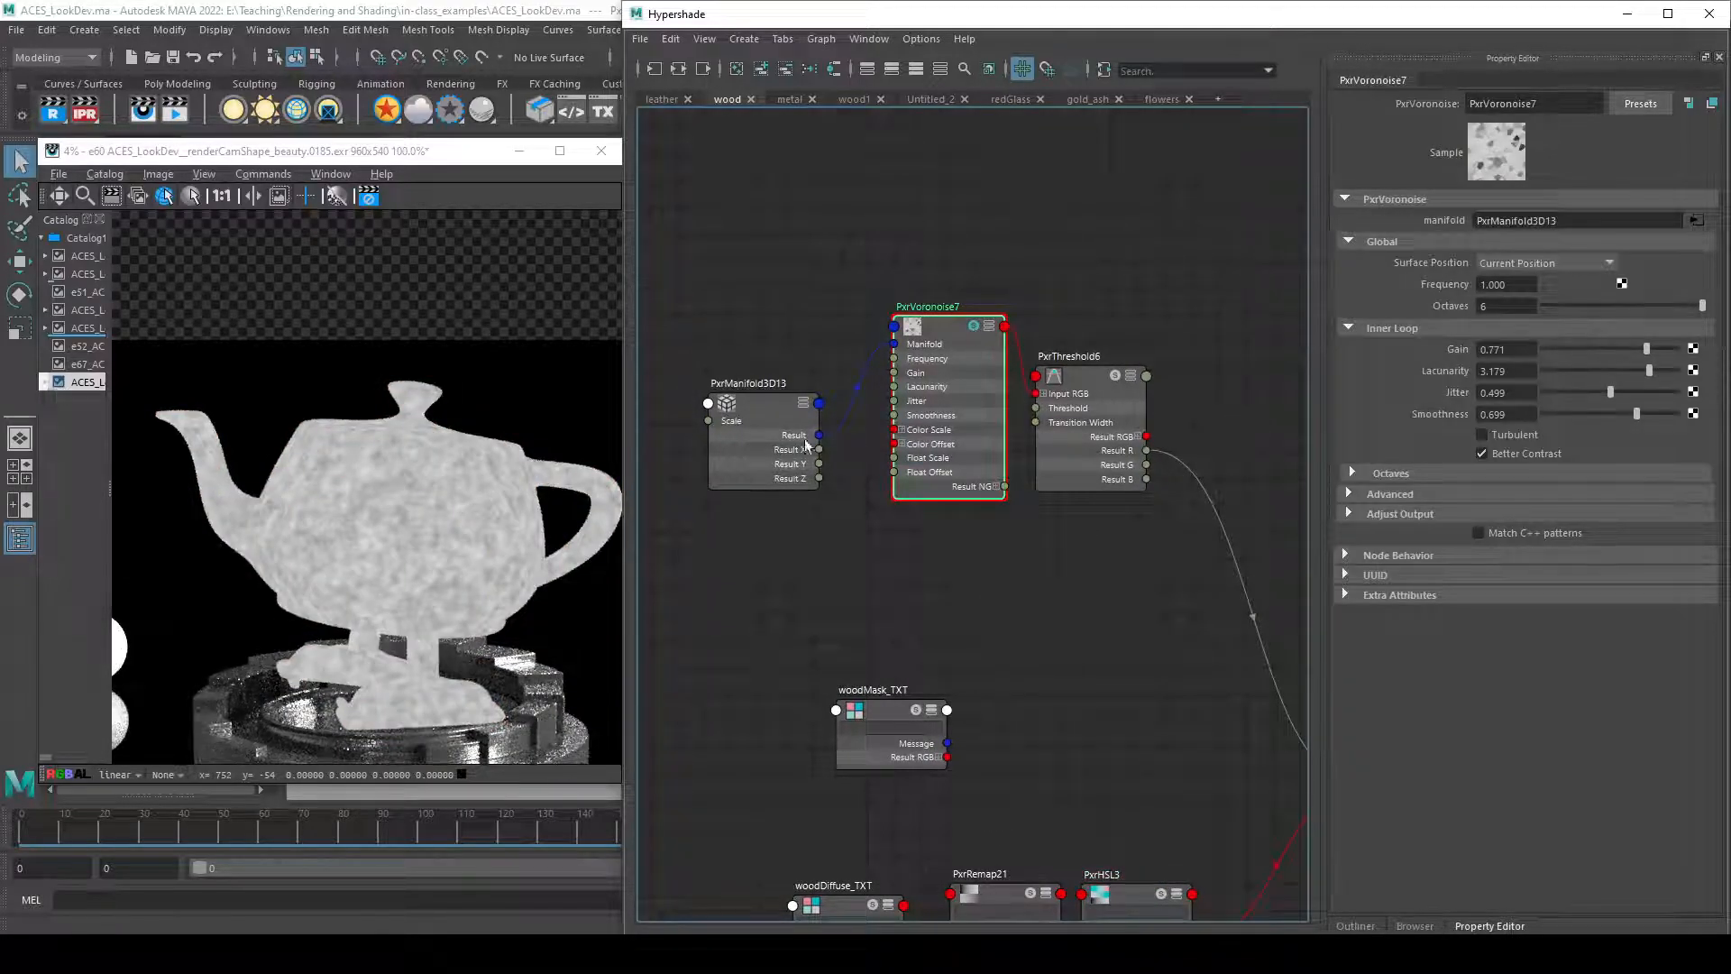
left_click(757, 408)
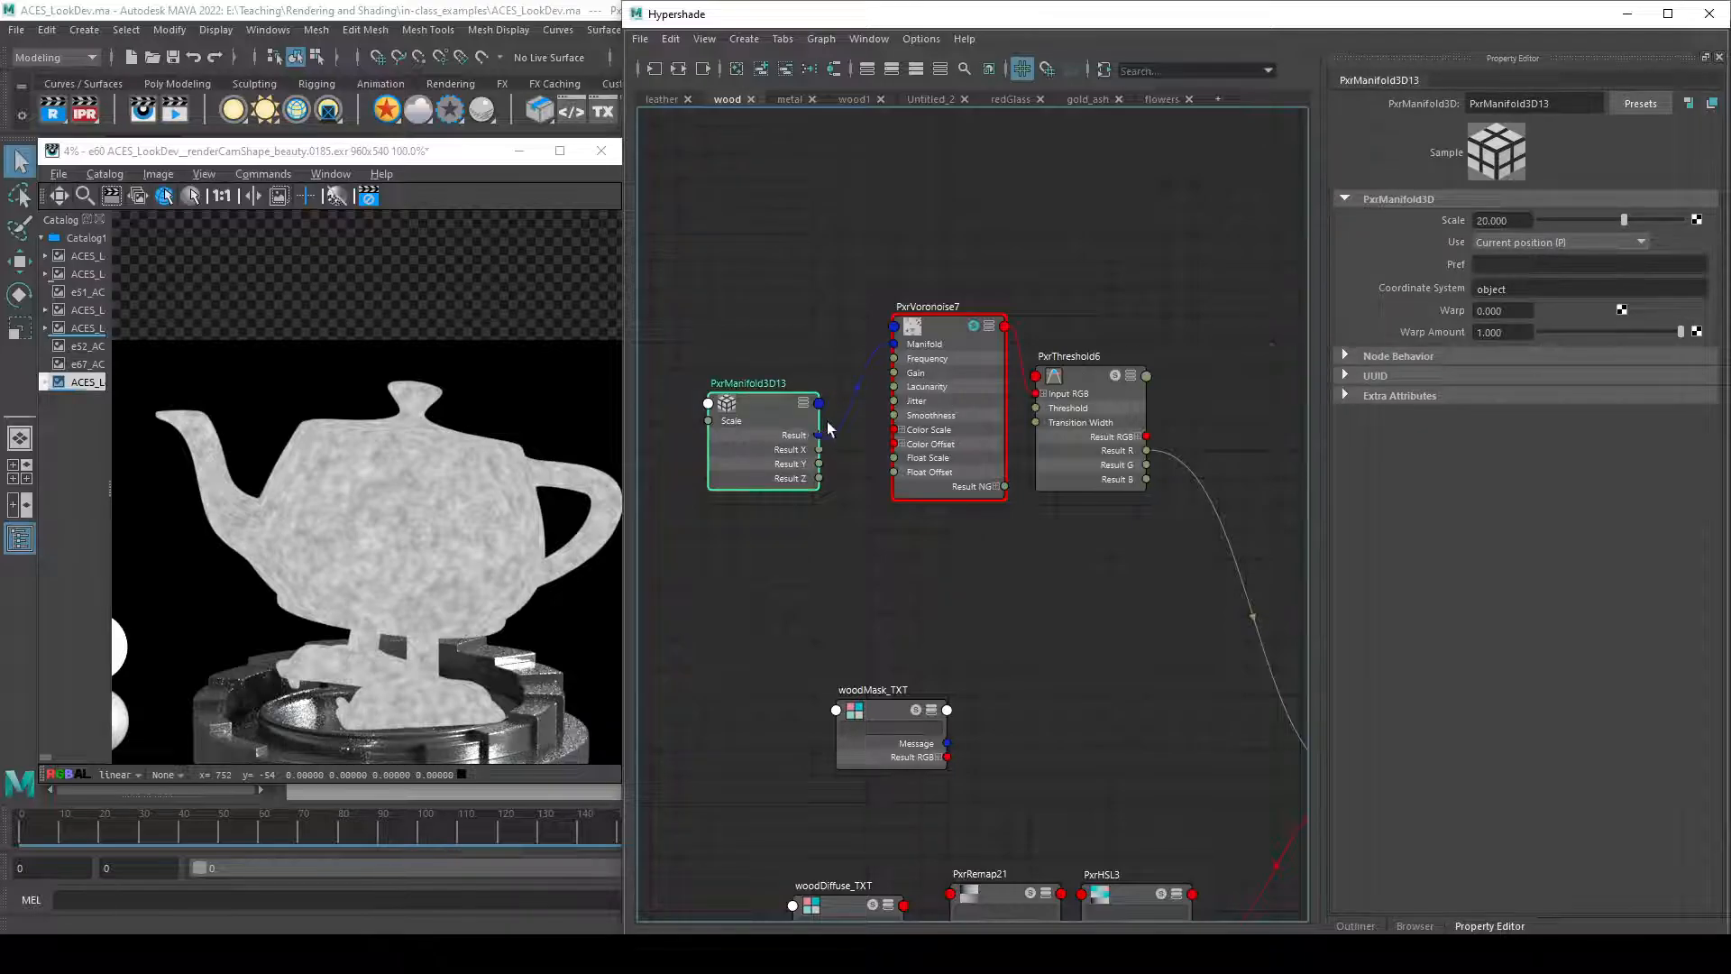
scroll(826, 431, "up", 3)
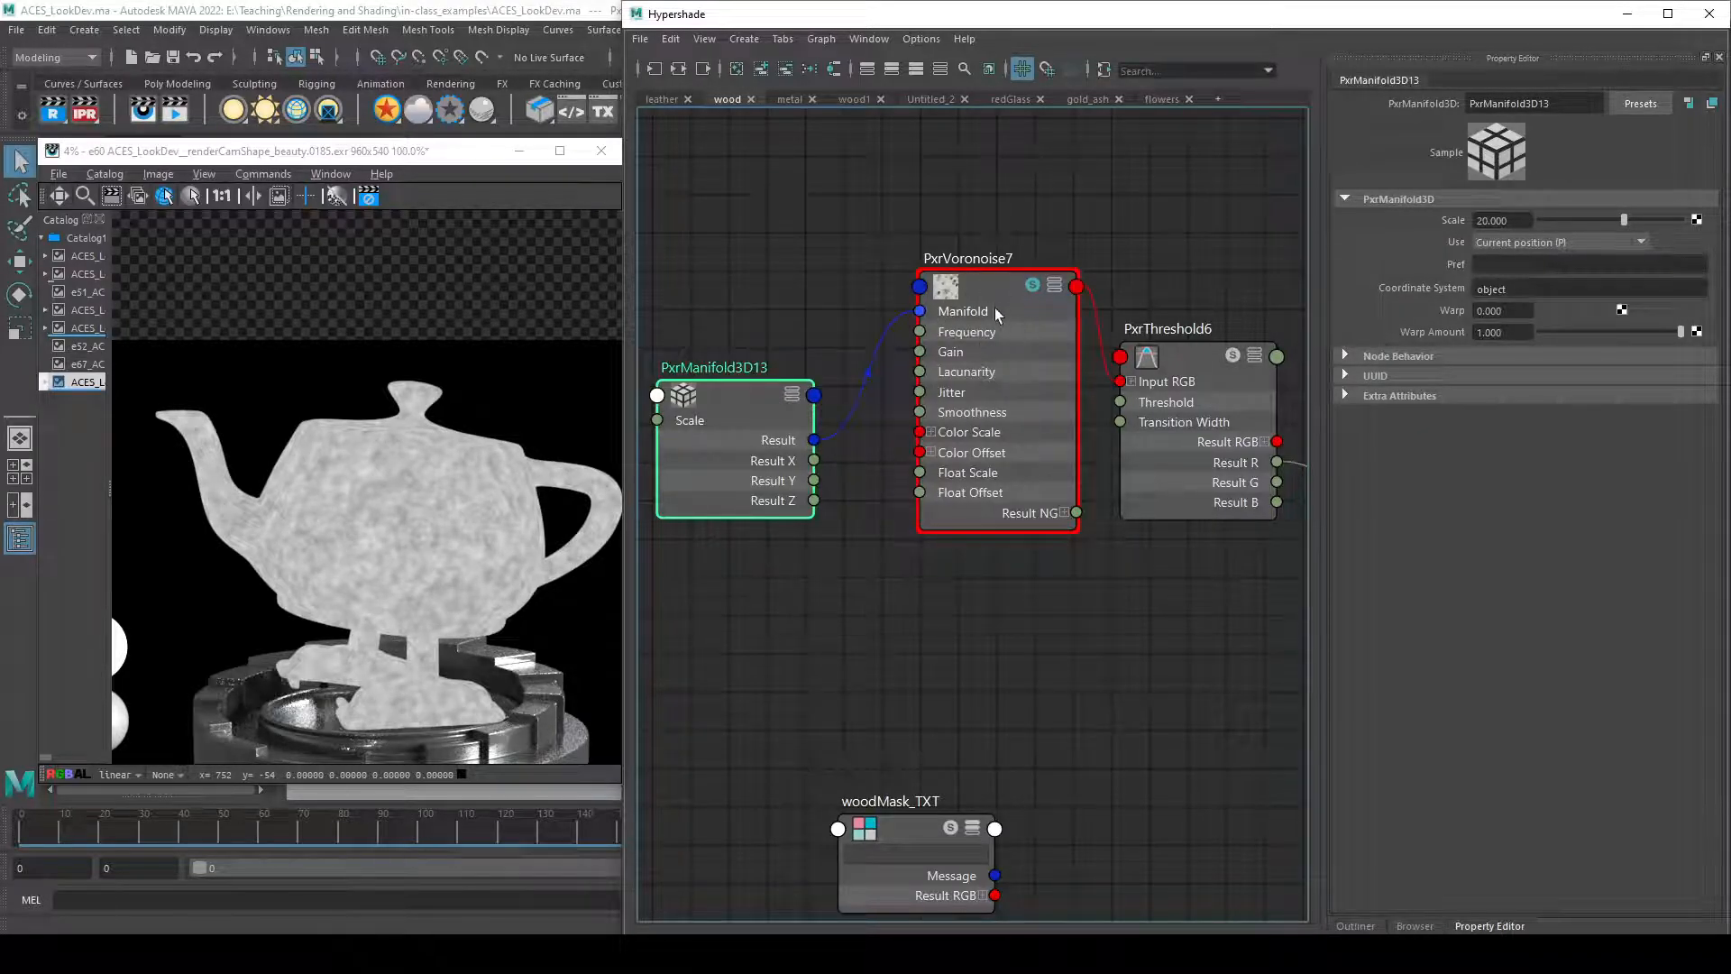
mouse_move(1623, 220)
left_mouse_down()
mouse_move(1607, 223)
mouse_move(1626, 222)
left_mouse_up()
- Solo PxrThreshold6 in the render and set its threshold to 0.699
middle_click_drag(1149, 616, 953, 646, "alt")
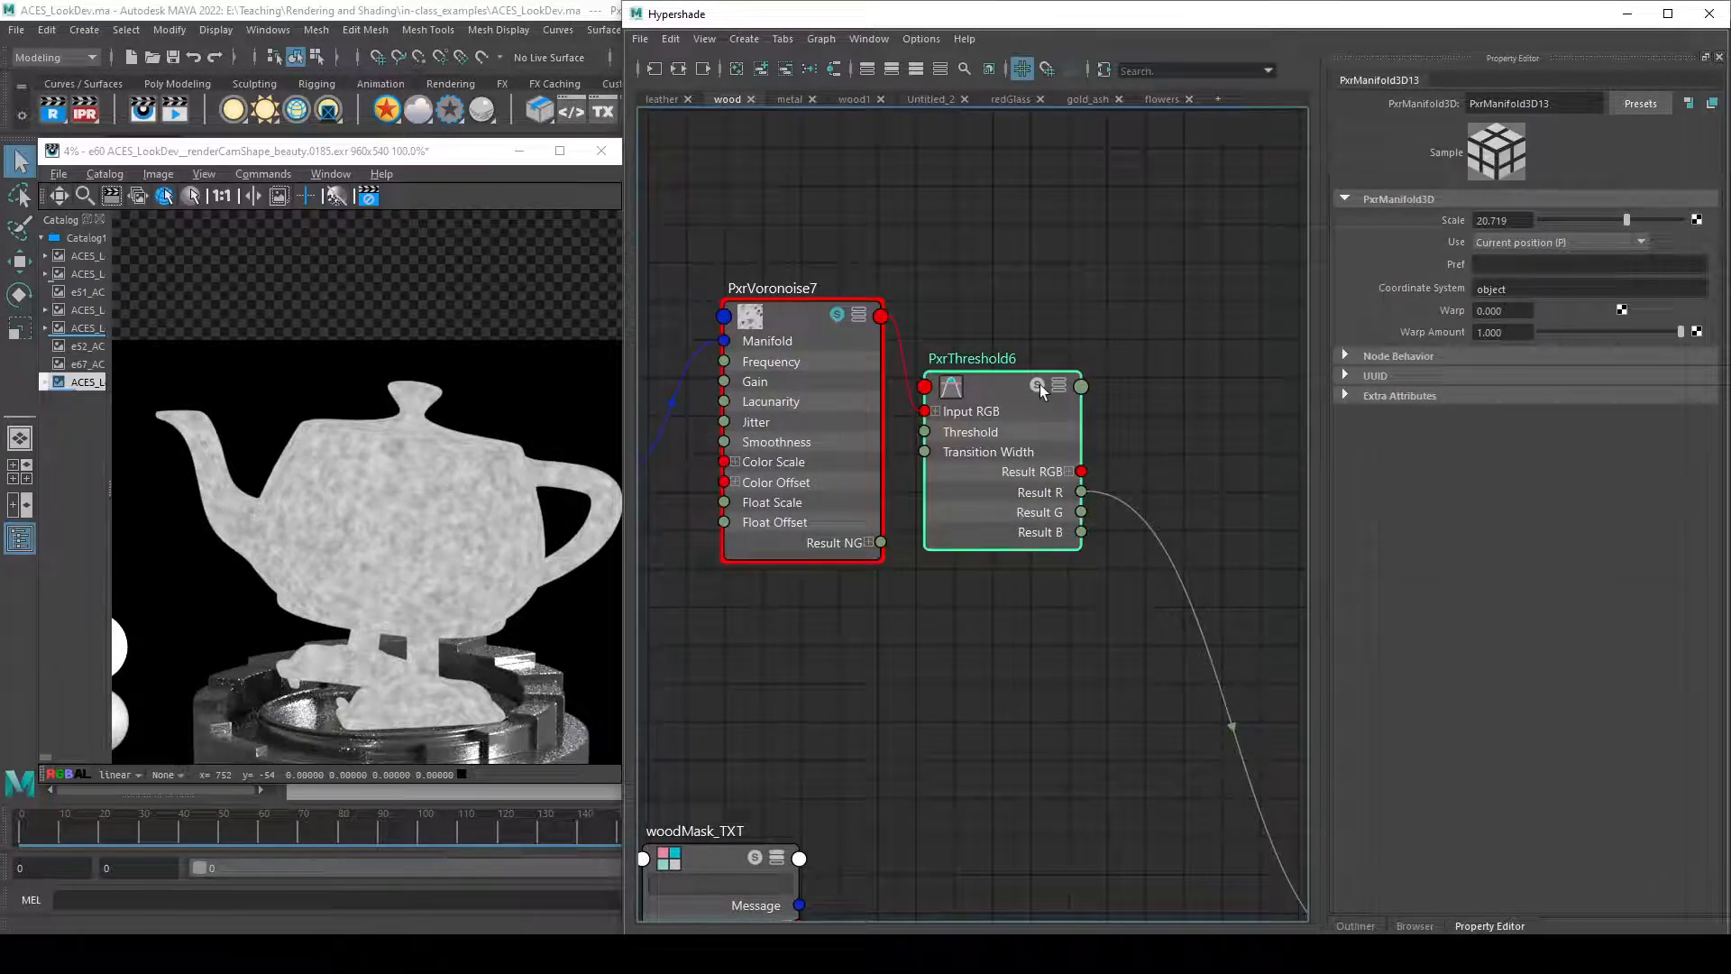
left_click(1041, 389)
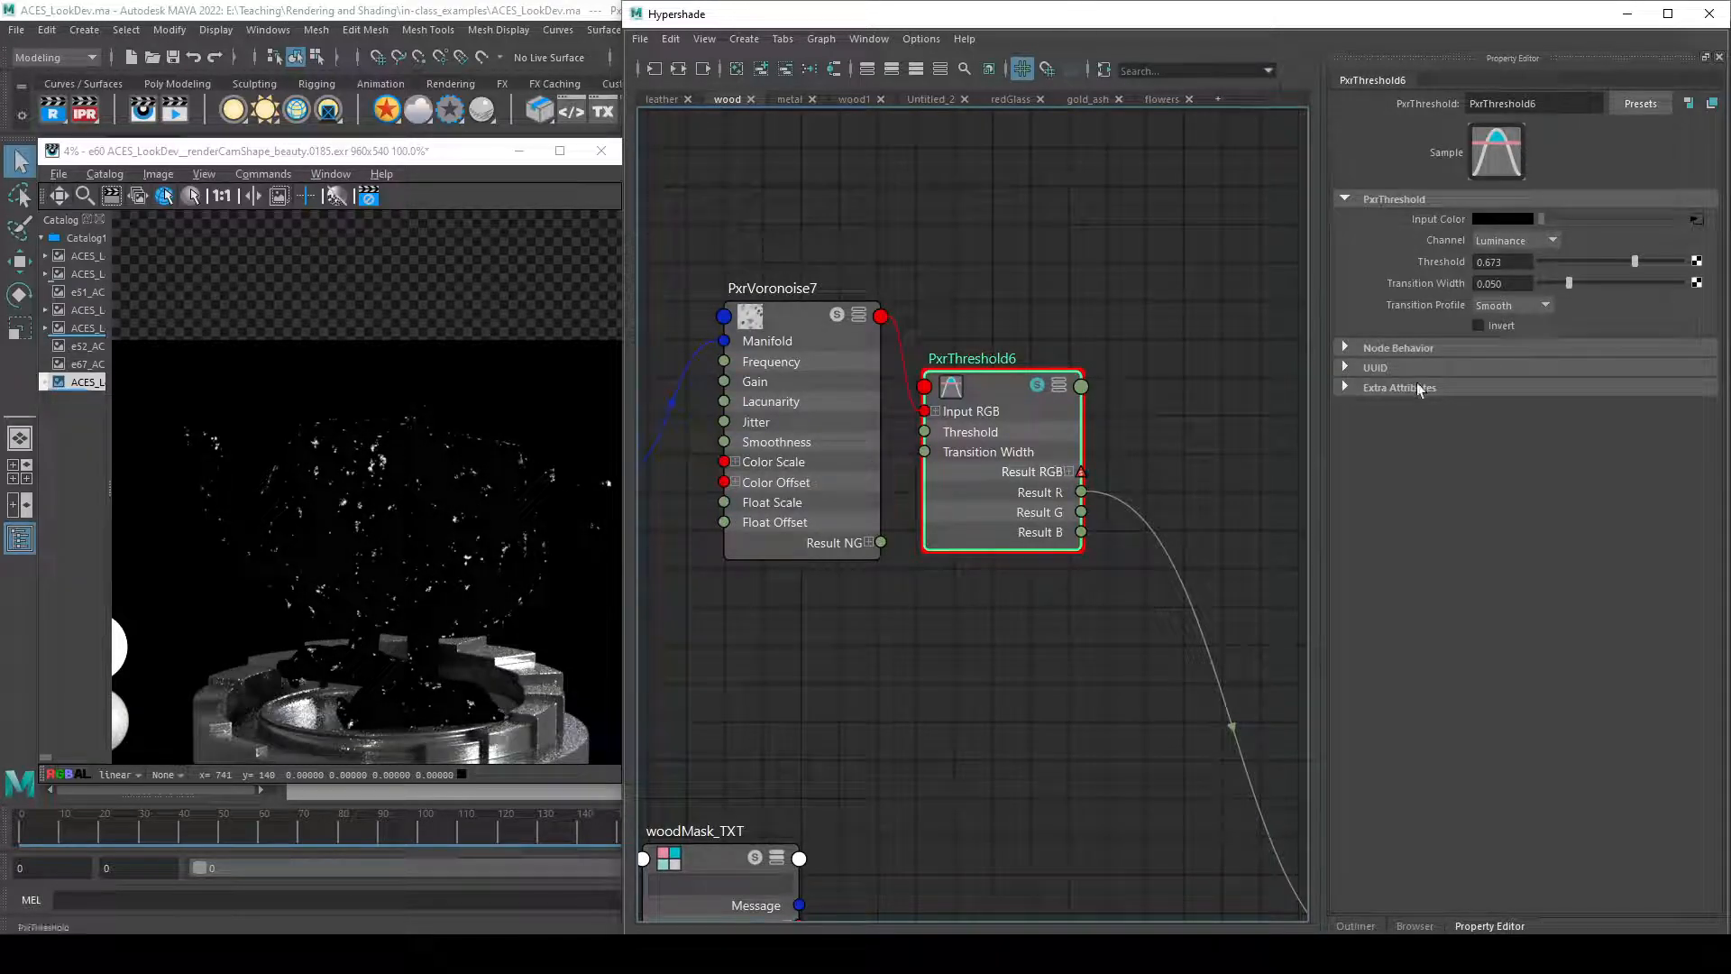
mouse_move(1633, 260)
left_mouse_down()
mouse_move(1588, 266)
mouse_move(1633, 267)
left_mouse_up()
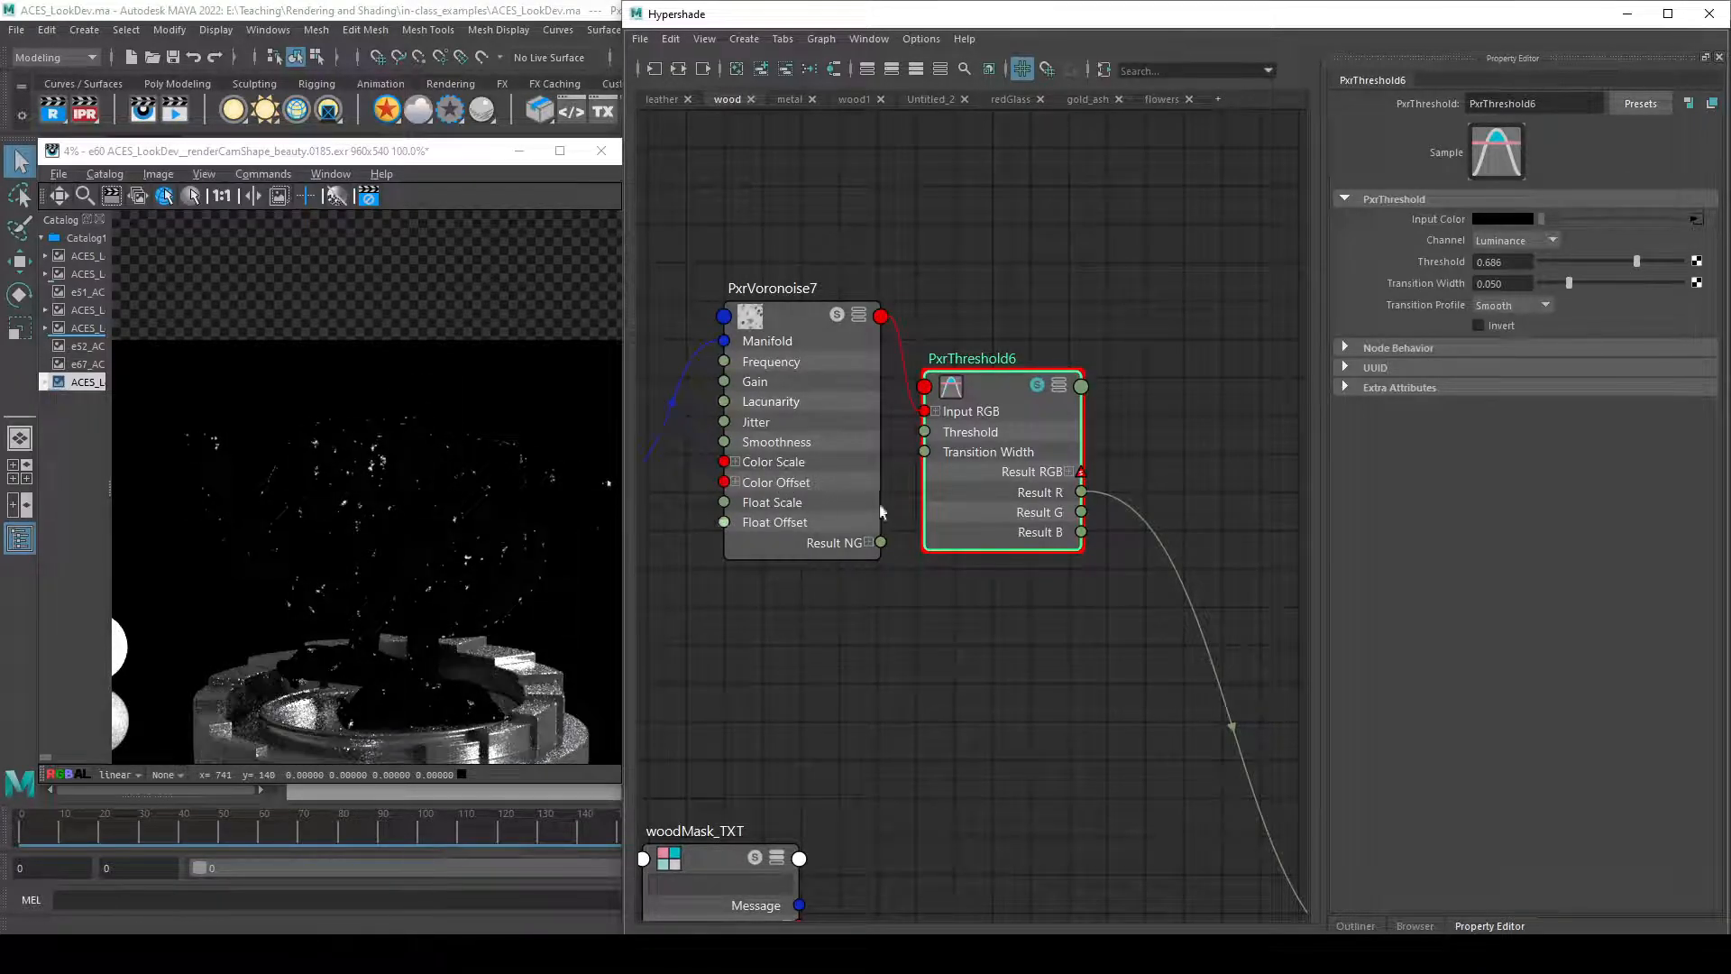
left_click_drag(1640, 261, 1637, 267)
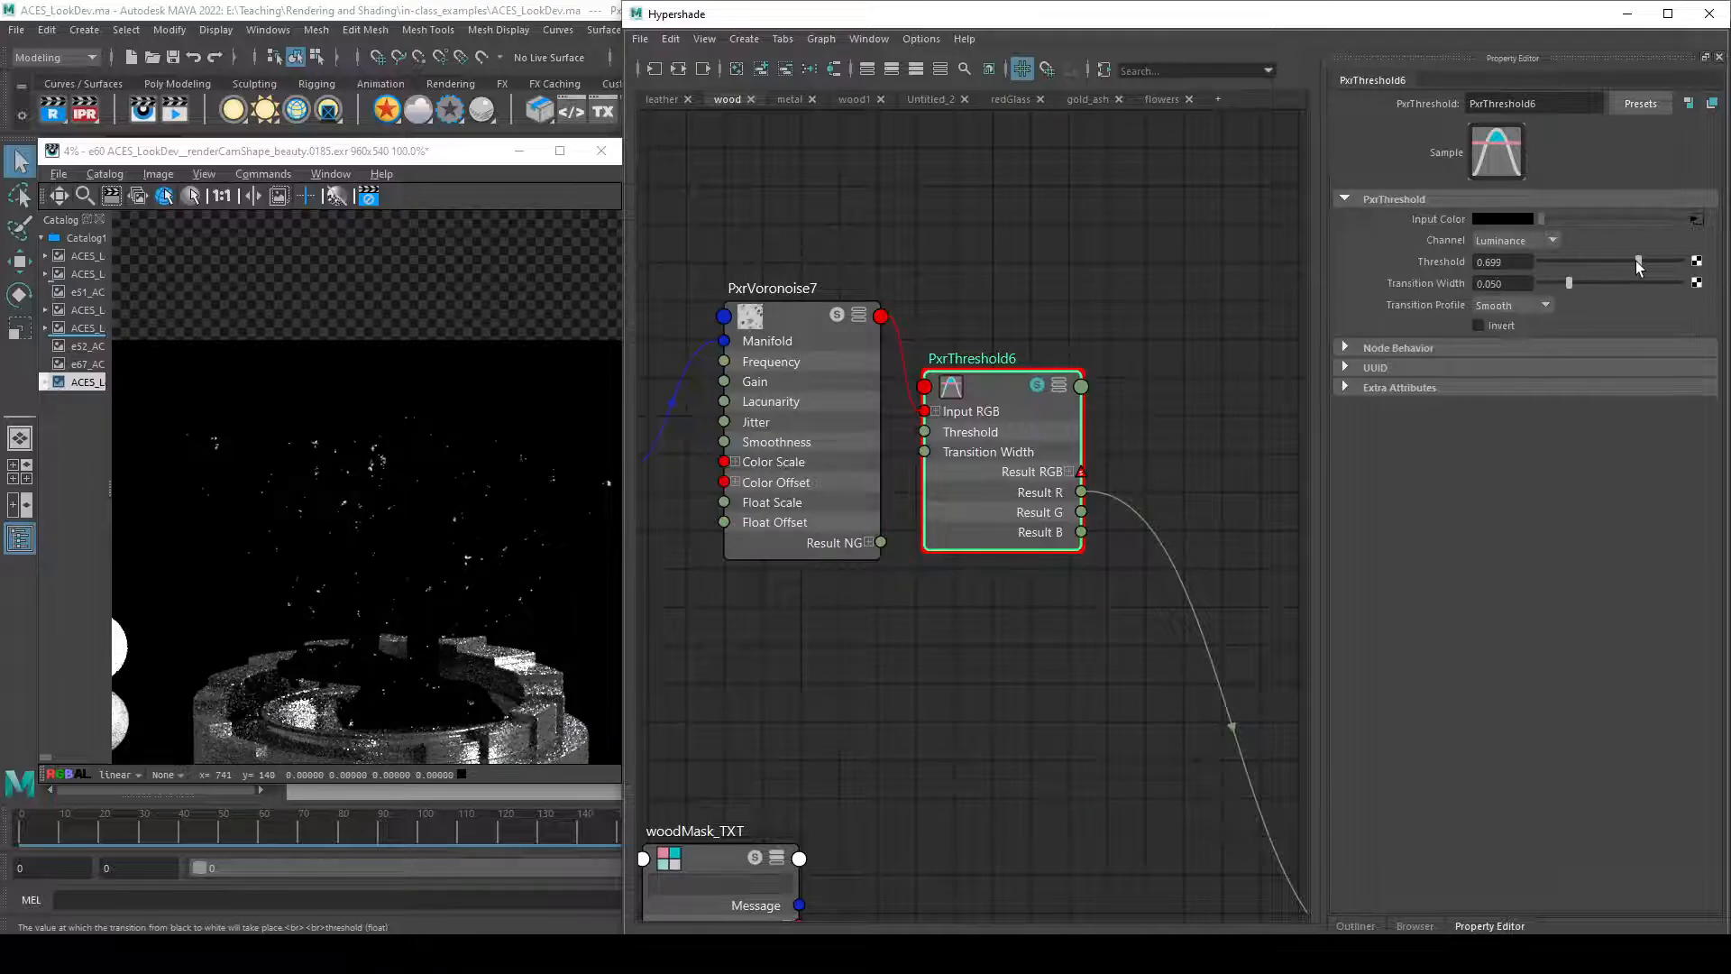
- Set the scale of PxrManifold3D13 to about 10.26
scroll(974, 620, "down", 3)
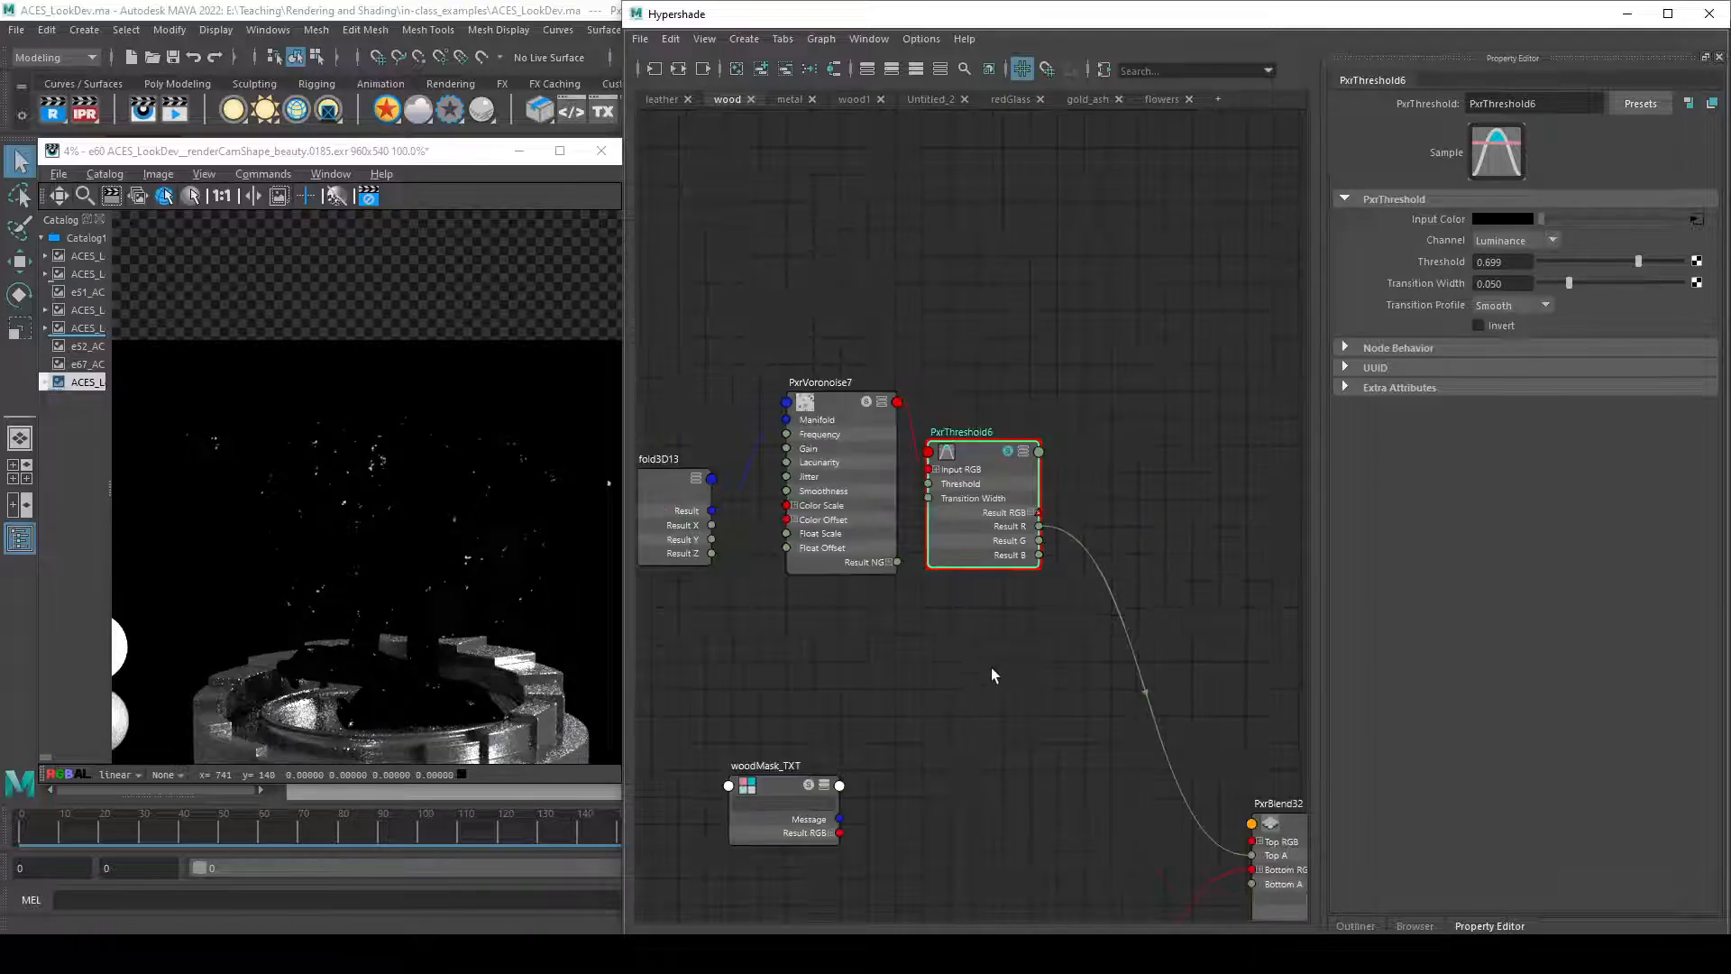
middle_click_drag(971, 657, 1206, 635, "alt")
left_click(841, 442)
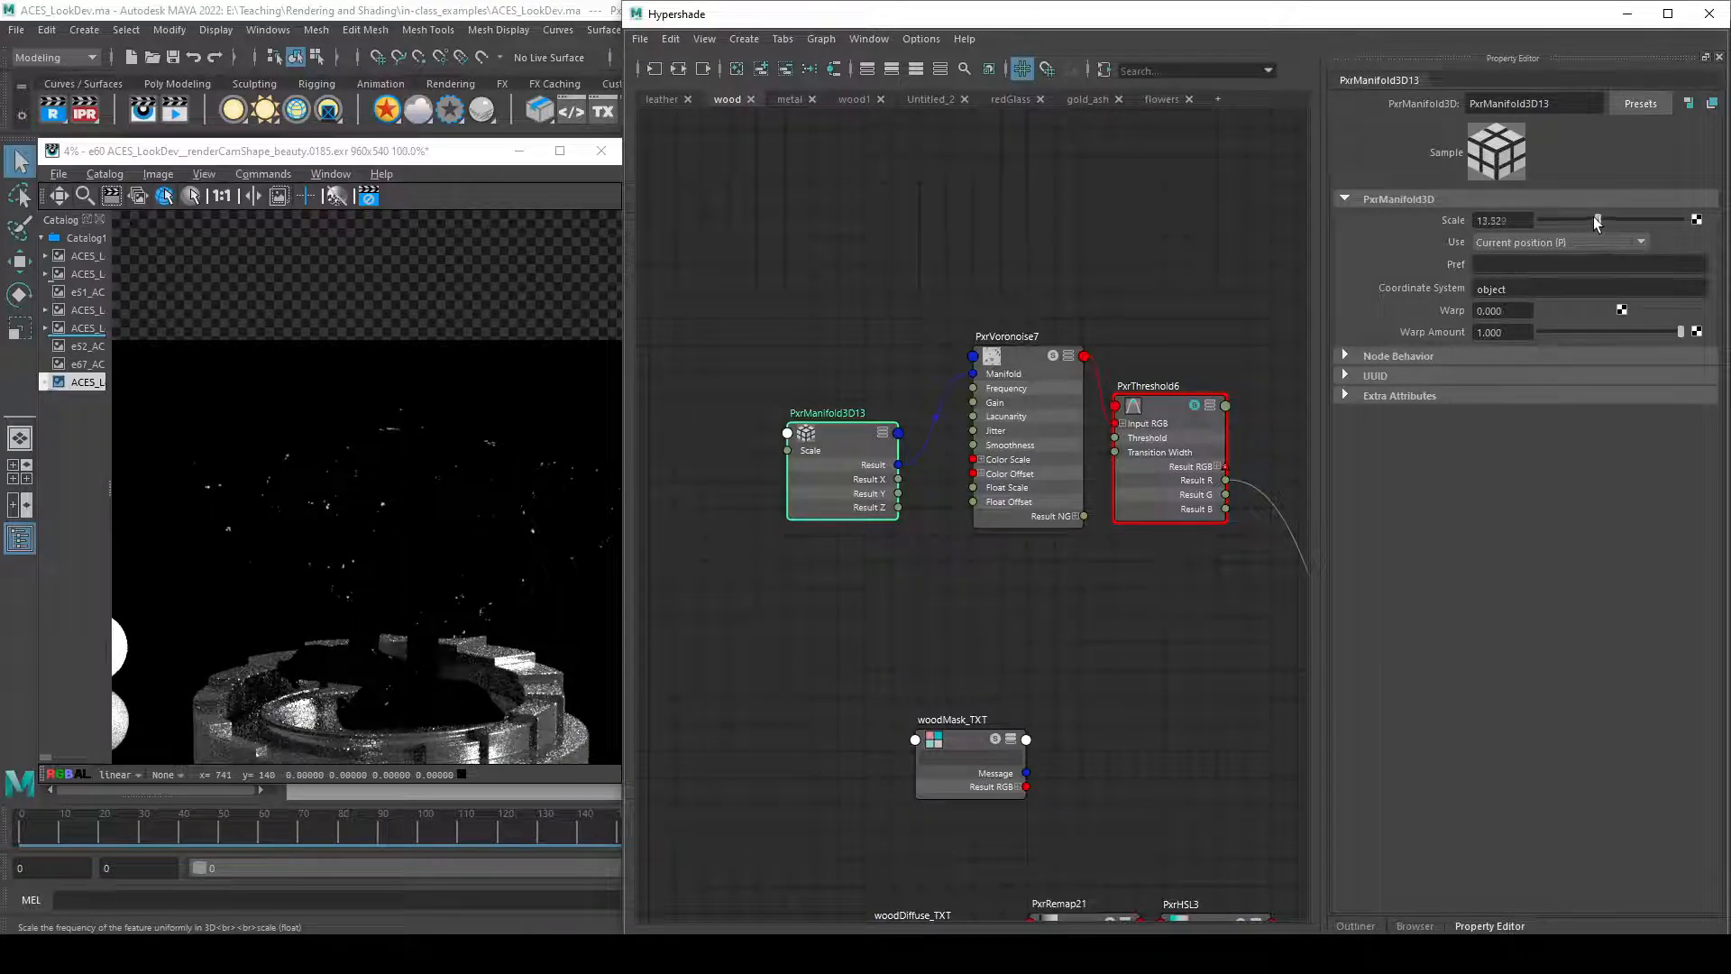
left_click_drag(1588, 216, 1596, 219)
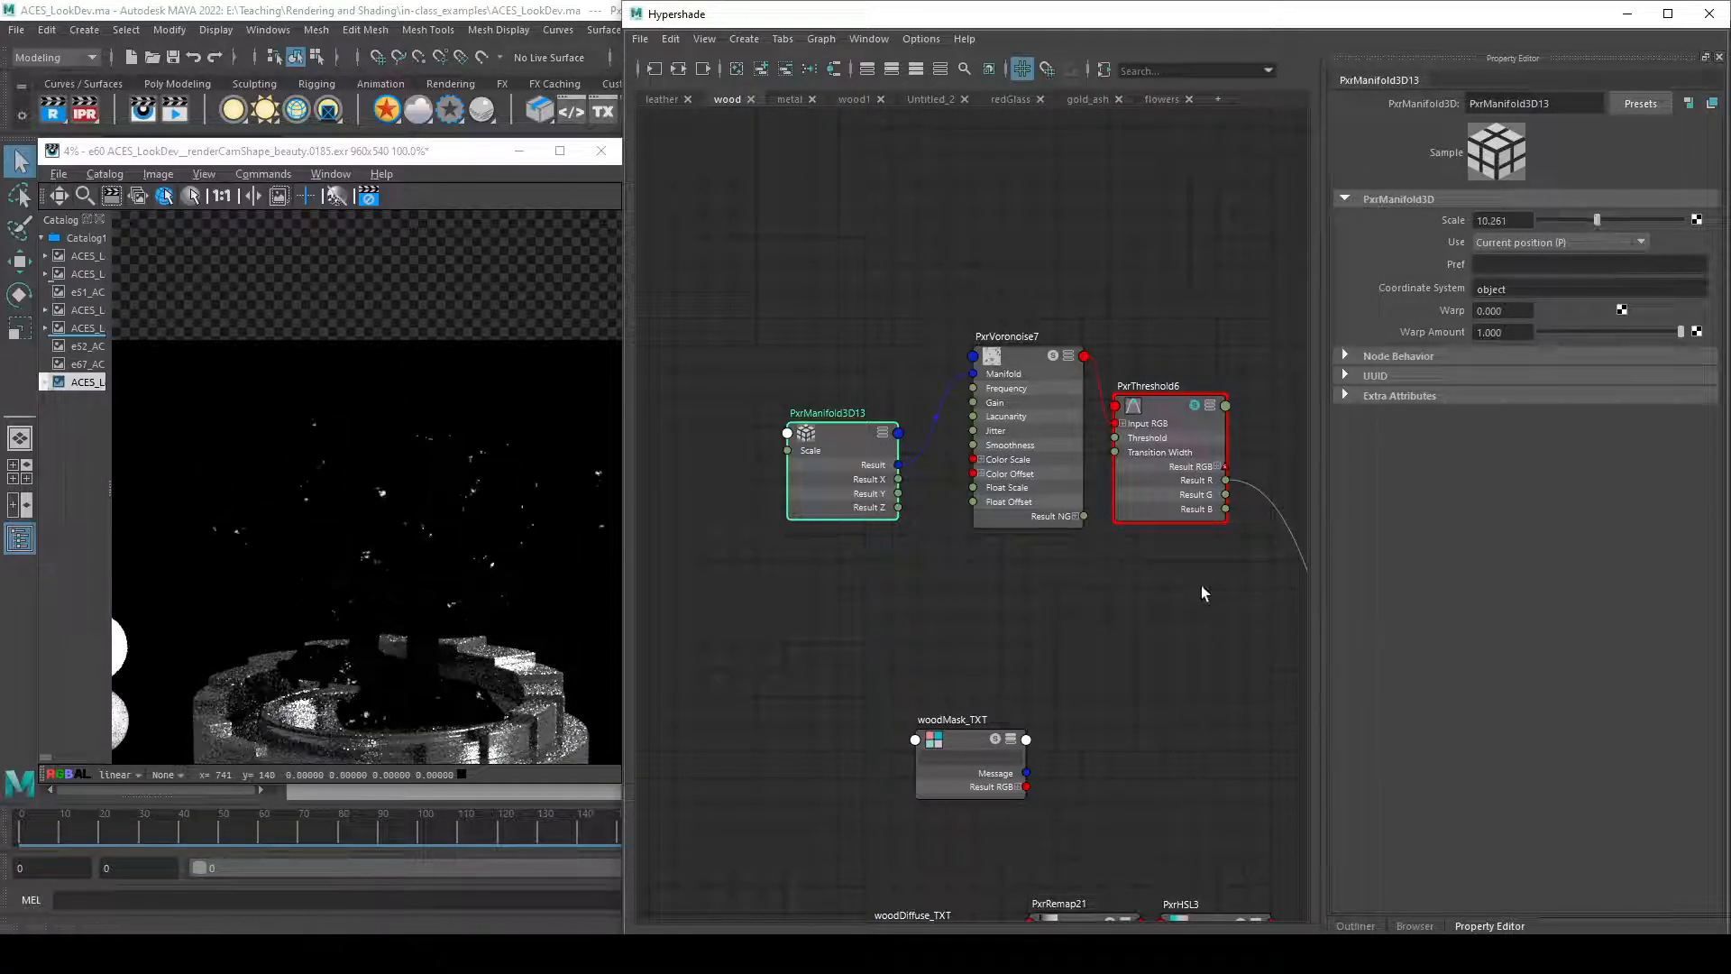
- Examine PxrBlend32's top and bottom color and alpha settings, dismissing the desktop notification
scroll(1204, 671, "down", 2)
middle_click_drag(1084, 530, 691, 421, "alt")
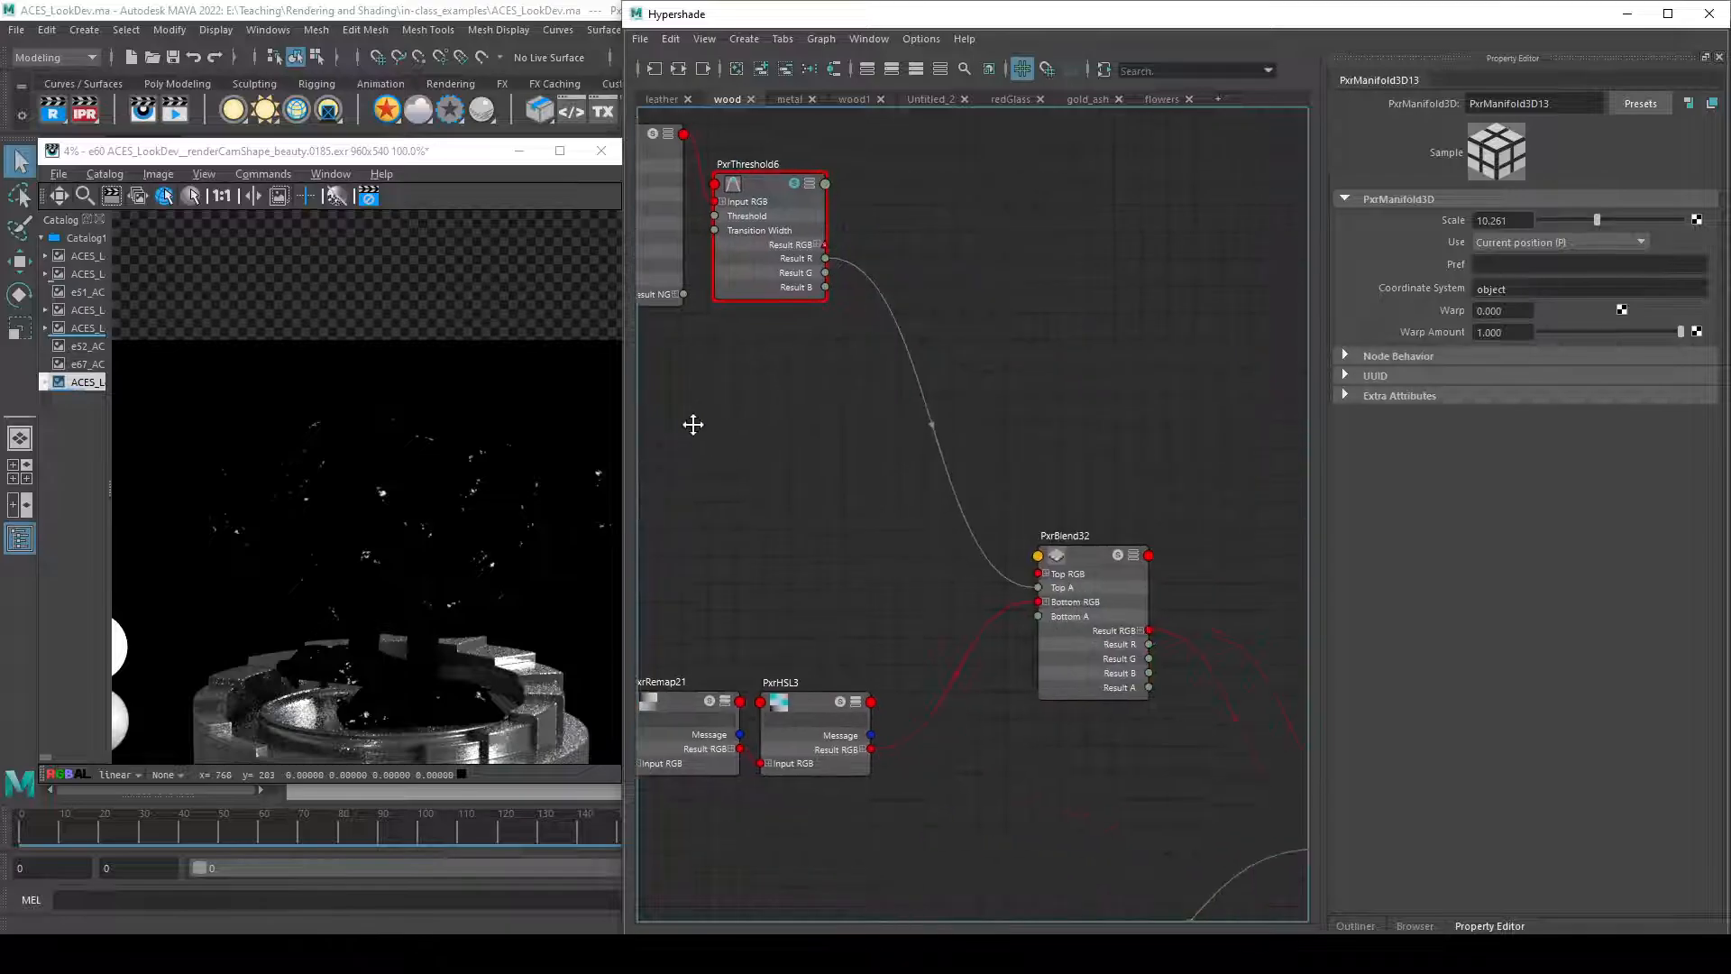
middle_click_drag(847, 586, 930, 436, "alt")
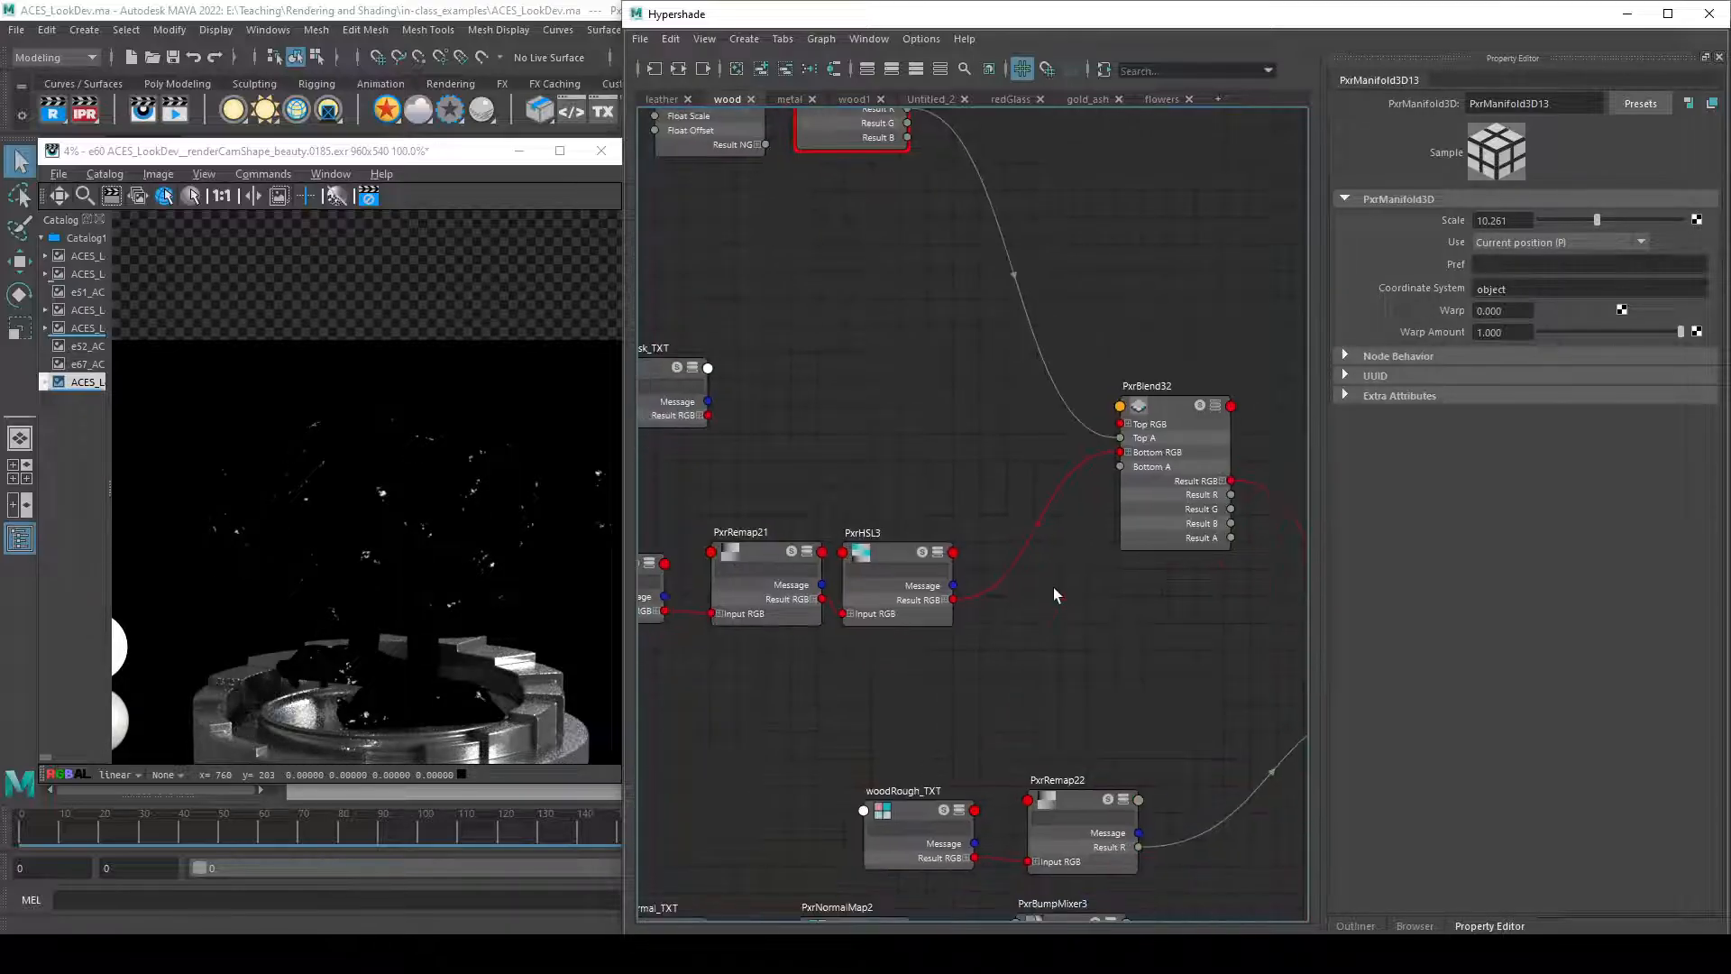
left_click(1172, 450)
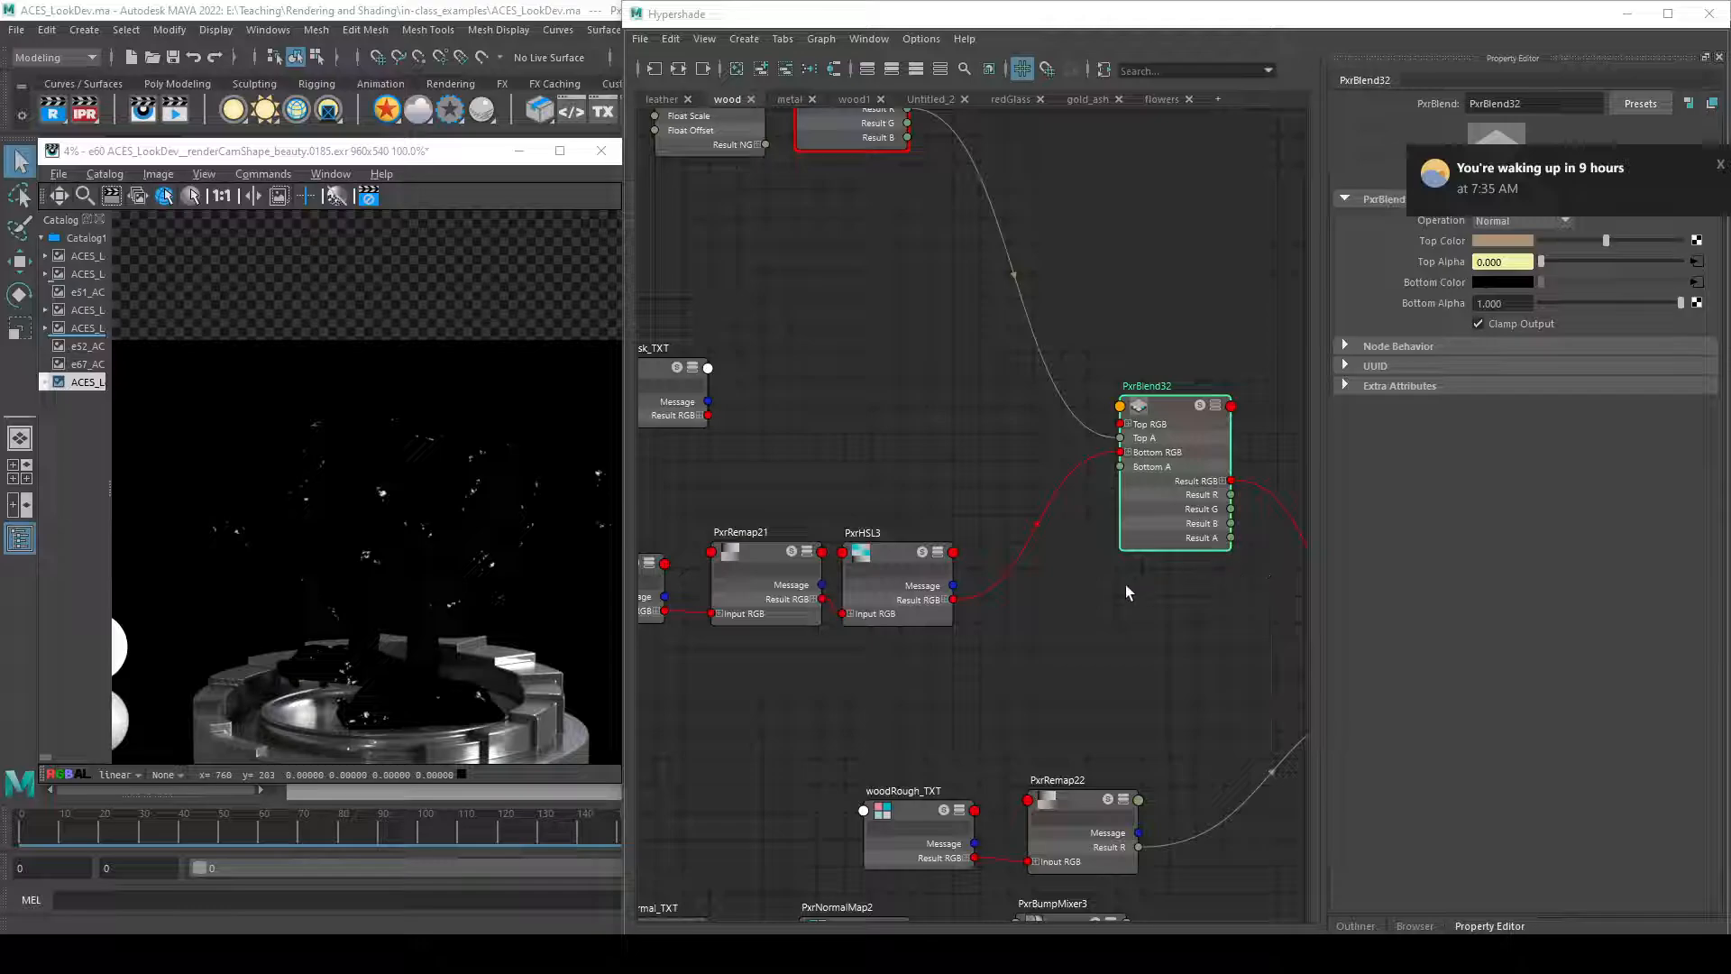
left_click(1719, 169)
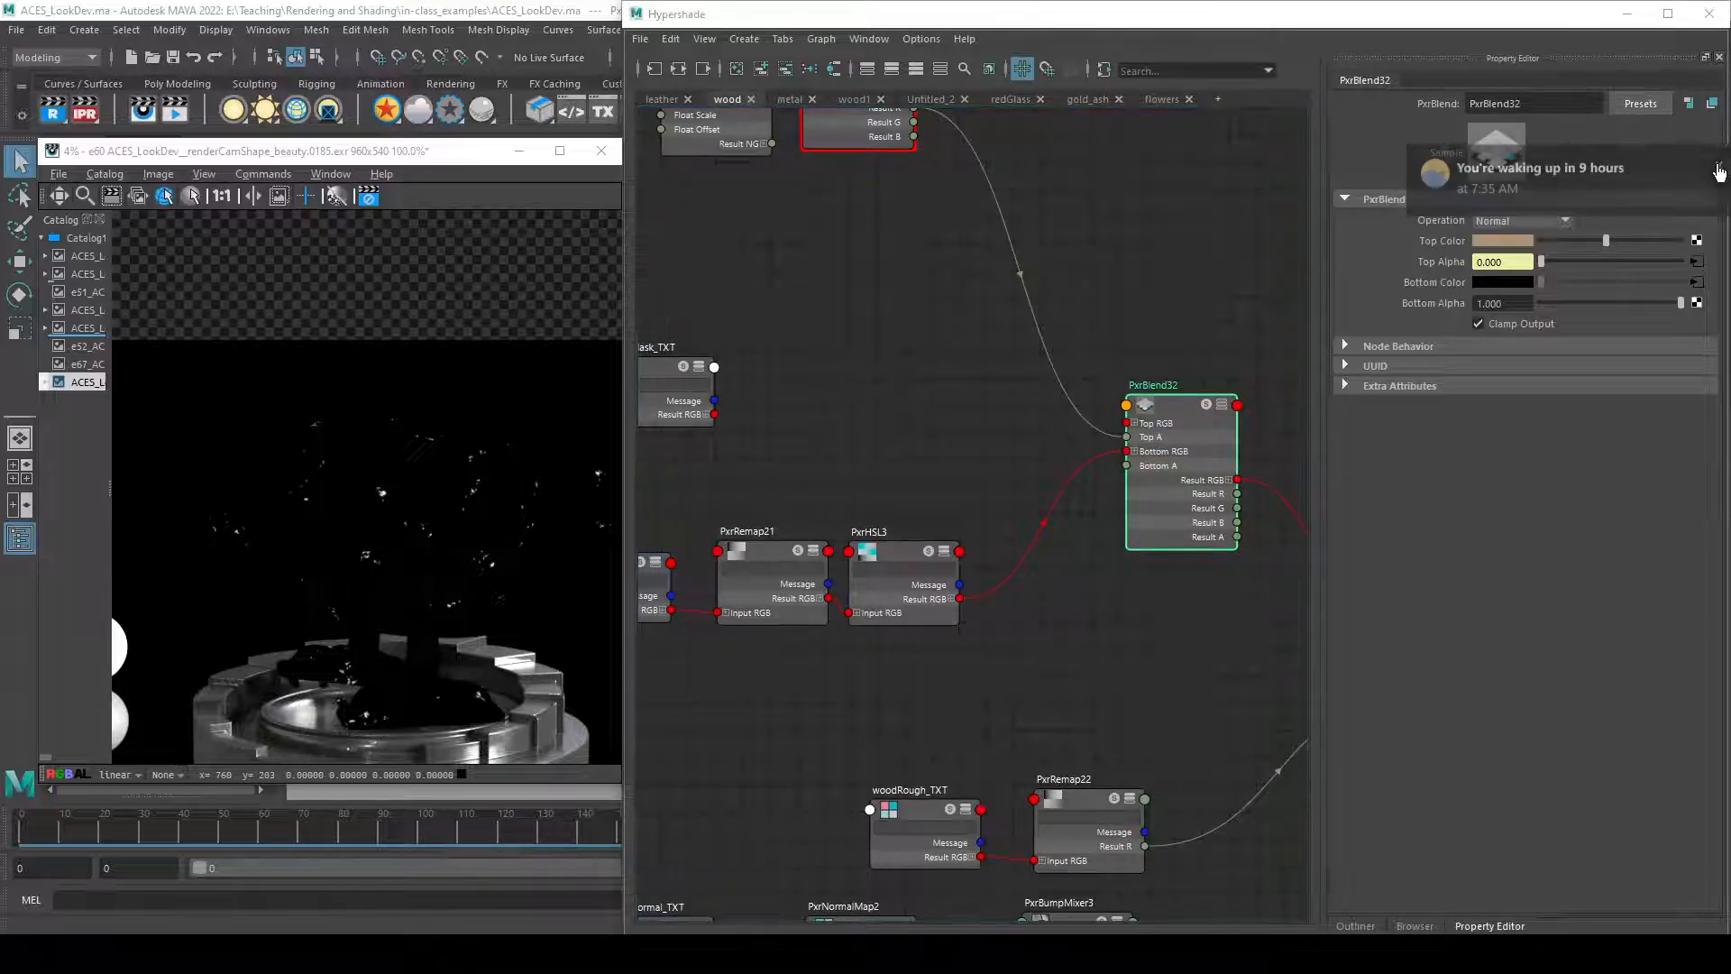
- Solo PxrHSL3 to view the wood color feeding the blend, then select PxrBlend32 and check its inputs
left_click(929, 559)
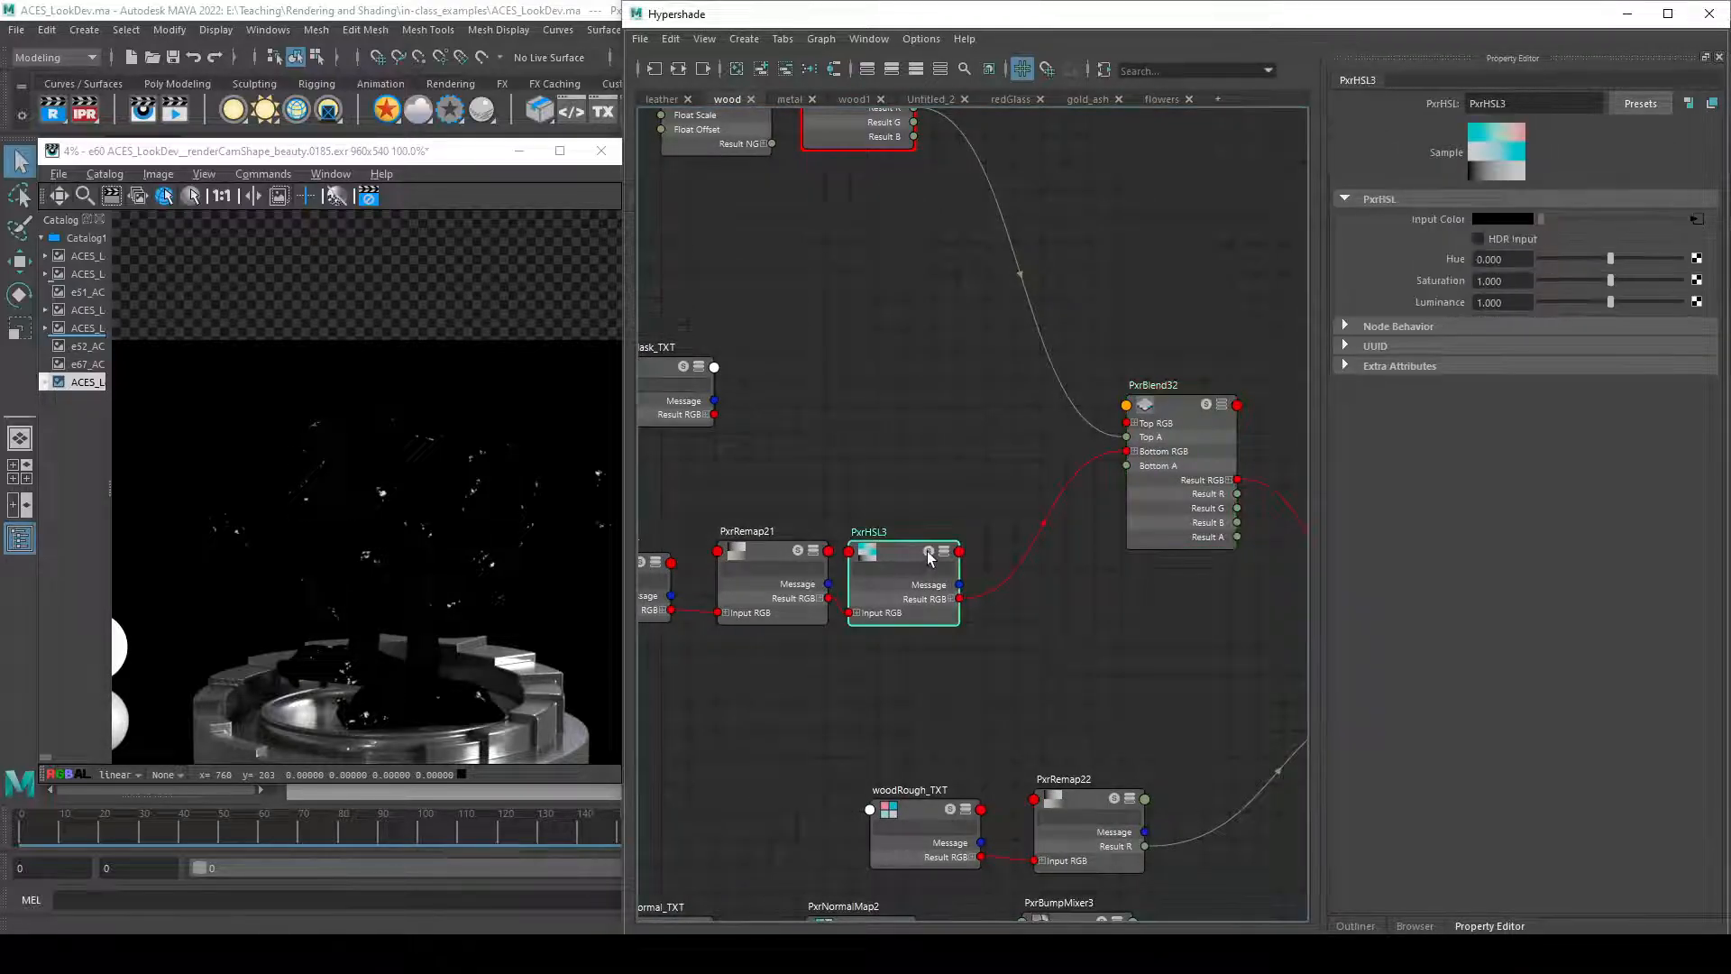
middle_click_drag(1106, 615, 1111, 631, "alt")
scroll(974, 181, "up", 2)
scroll(981, 411, "down", 2)
left_click(1174, 531)
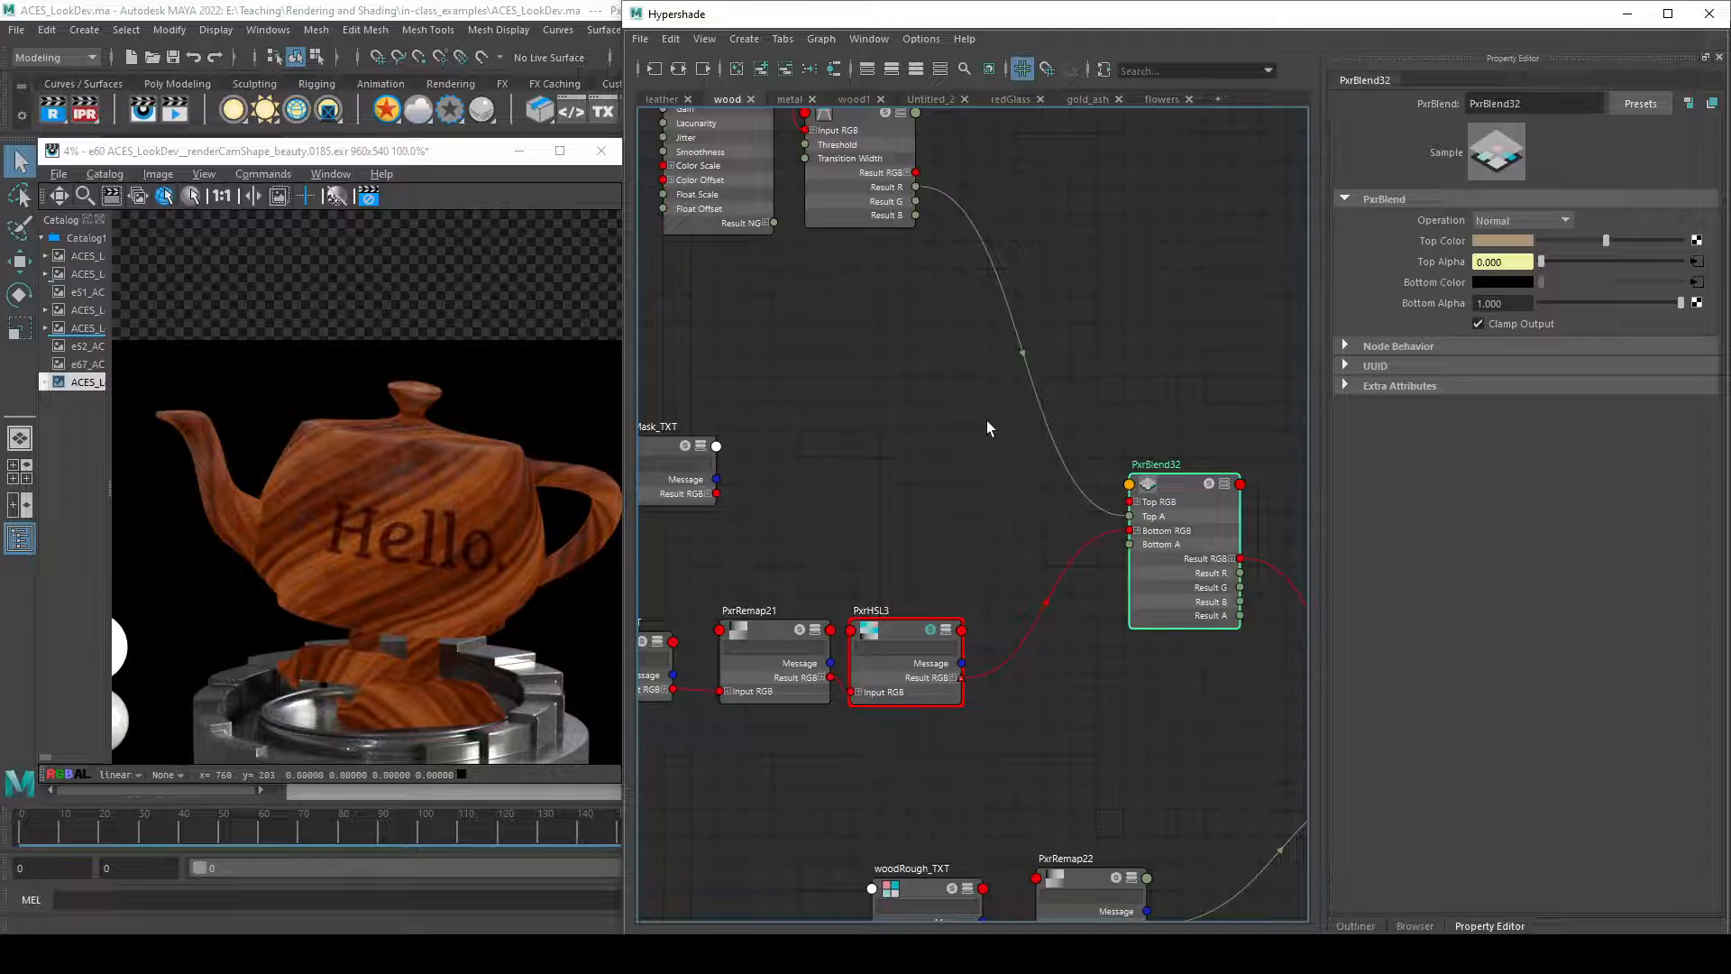
- Return to the noise mask chain and solo PxrThreshold6 again
middle_click_drag(909, 431, 1020, 569, "alt")
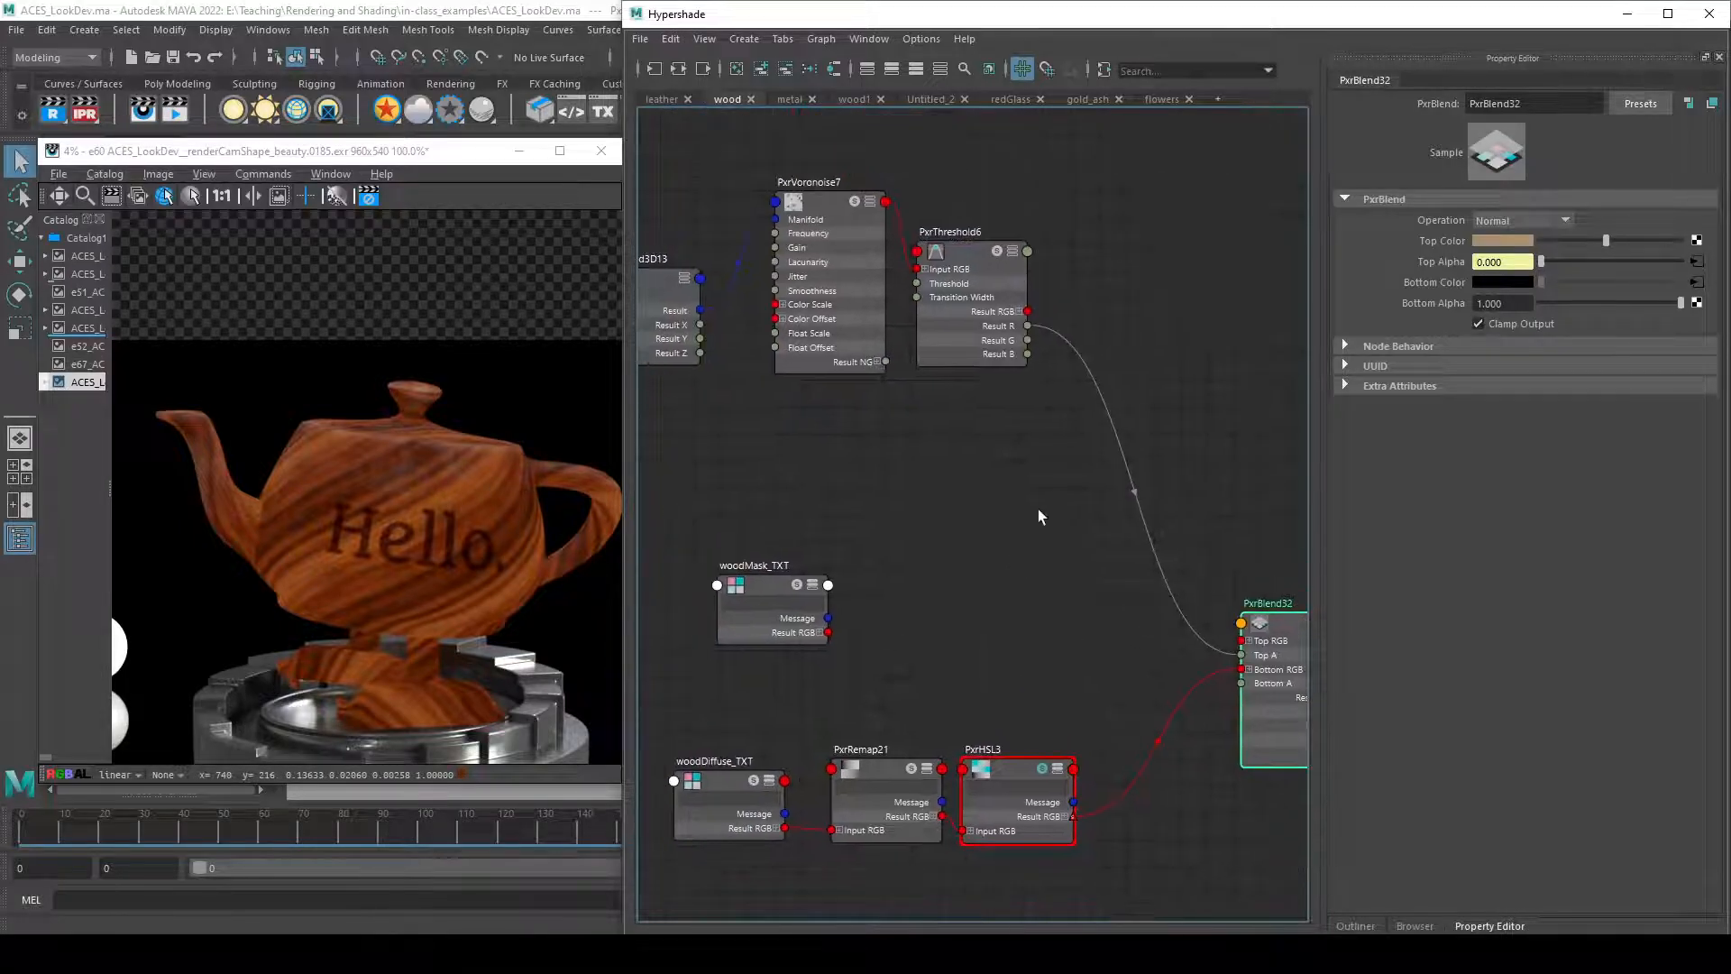
left_click(998, 259)
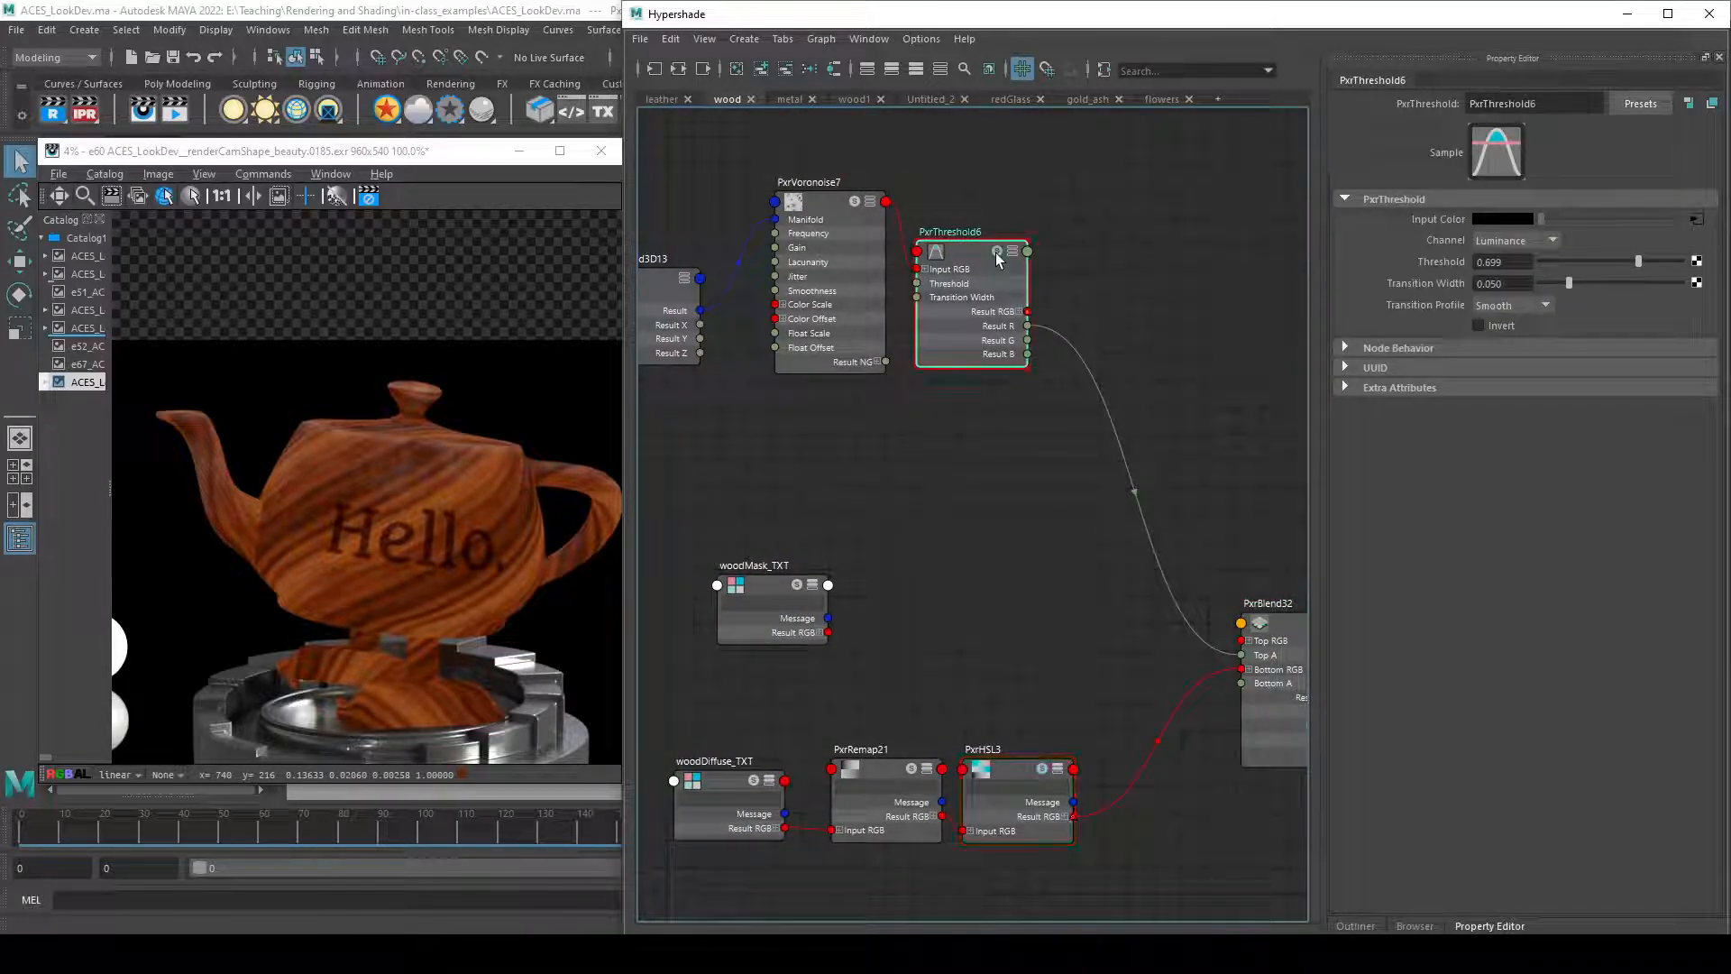
- Disconnect PxrThreshold6 from PxrBlend32's Top A, solo the blend, and try its Top Alpha at 0.000 and 1.000
middle_click_drag(1038, 614, 862, 519, "alt")
left_click(1095, 596)
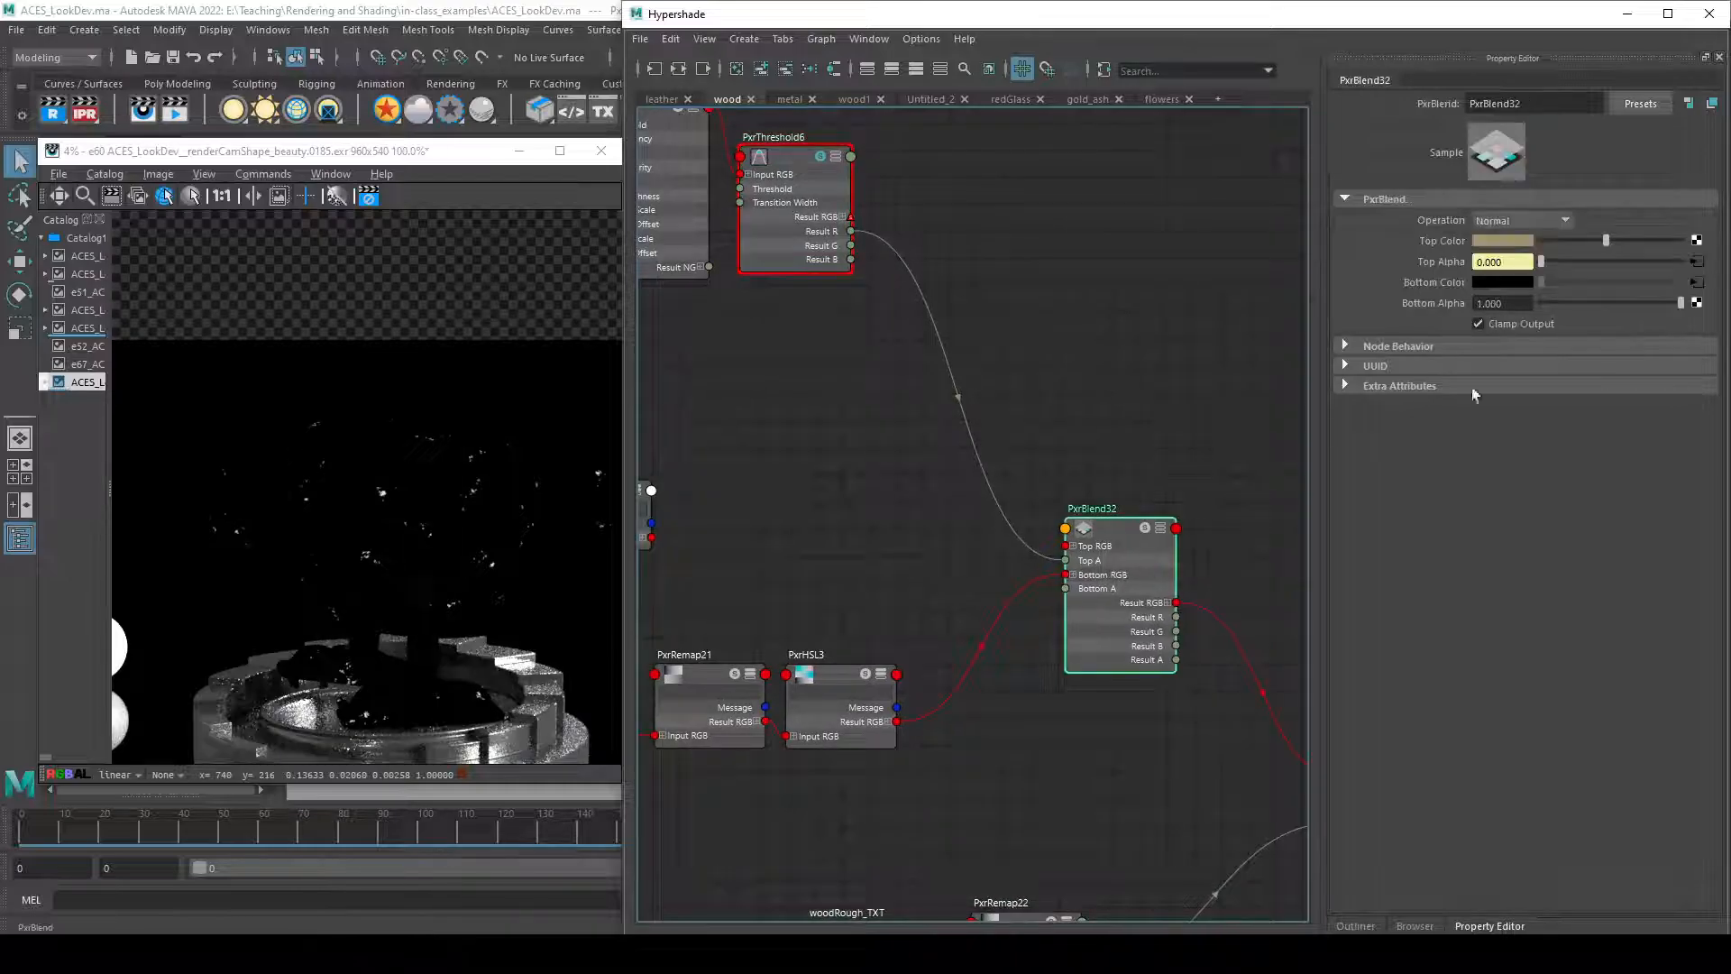
left_click_drag(1051, 559, 983, 484)
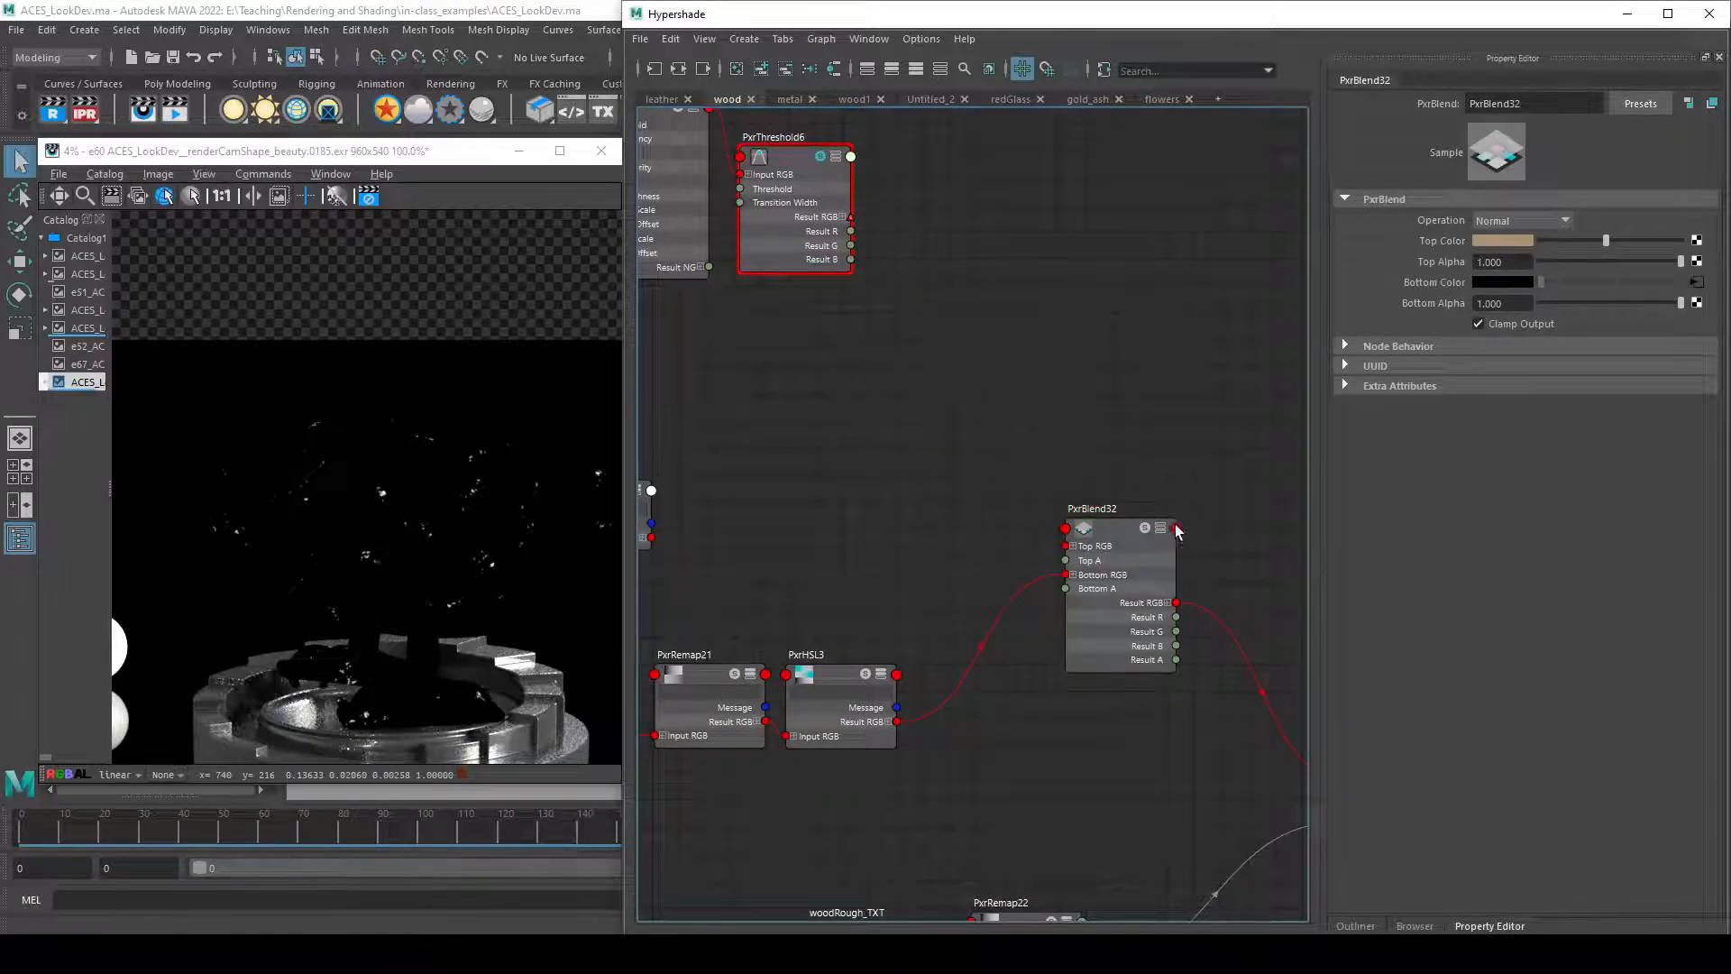
left_click(1144, 529)
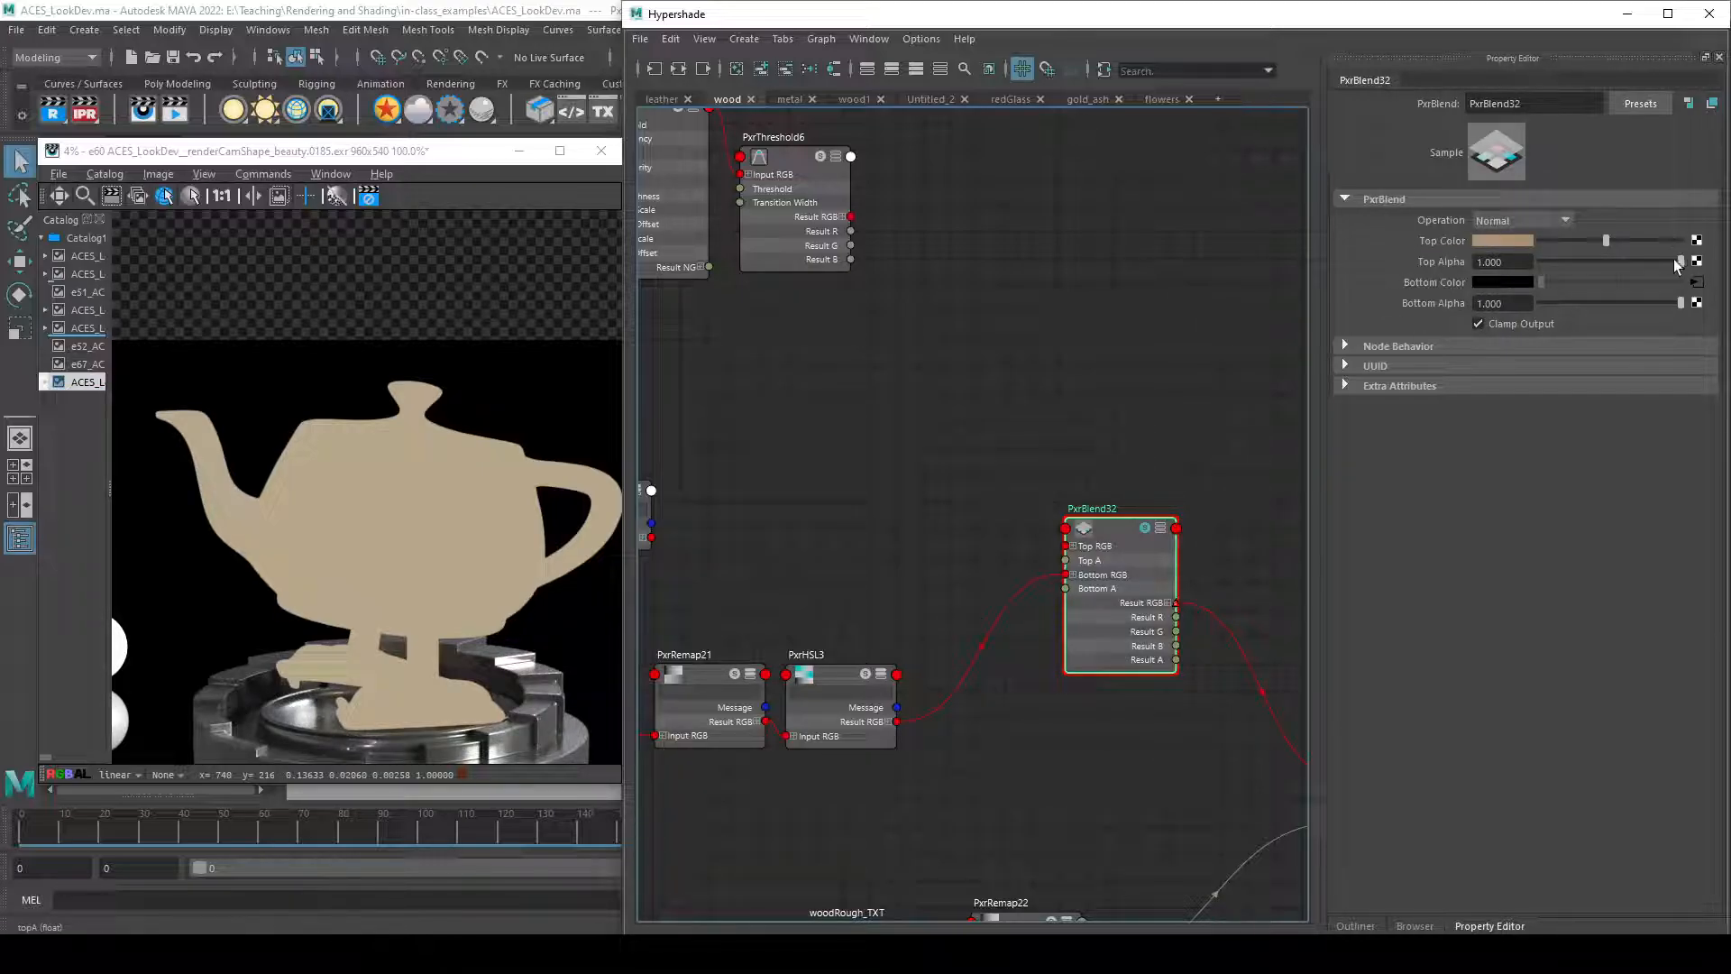
left_click_drag(1680, 262, 1506, 263)
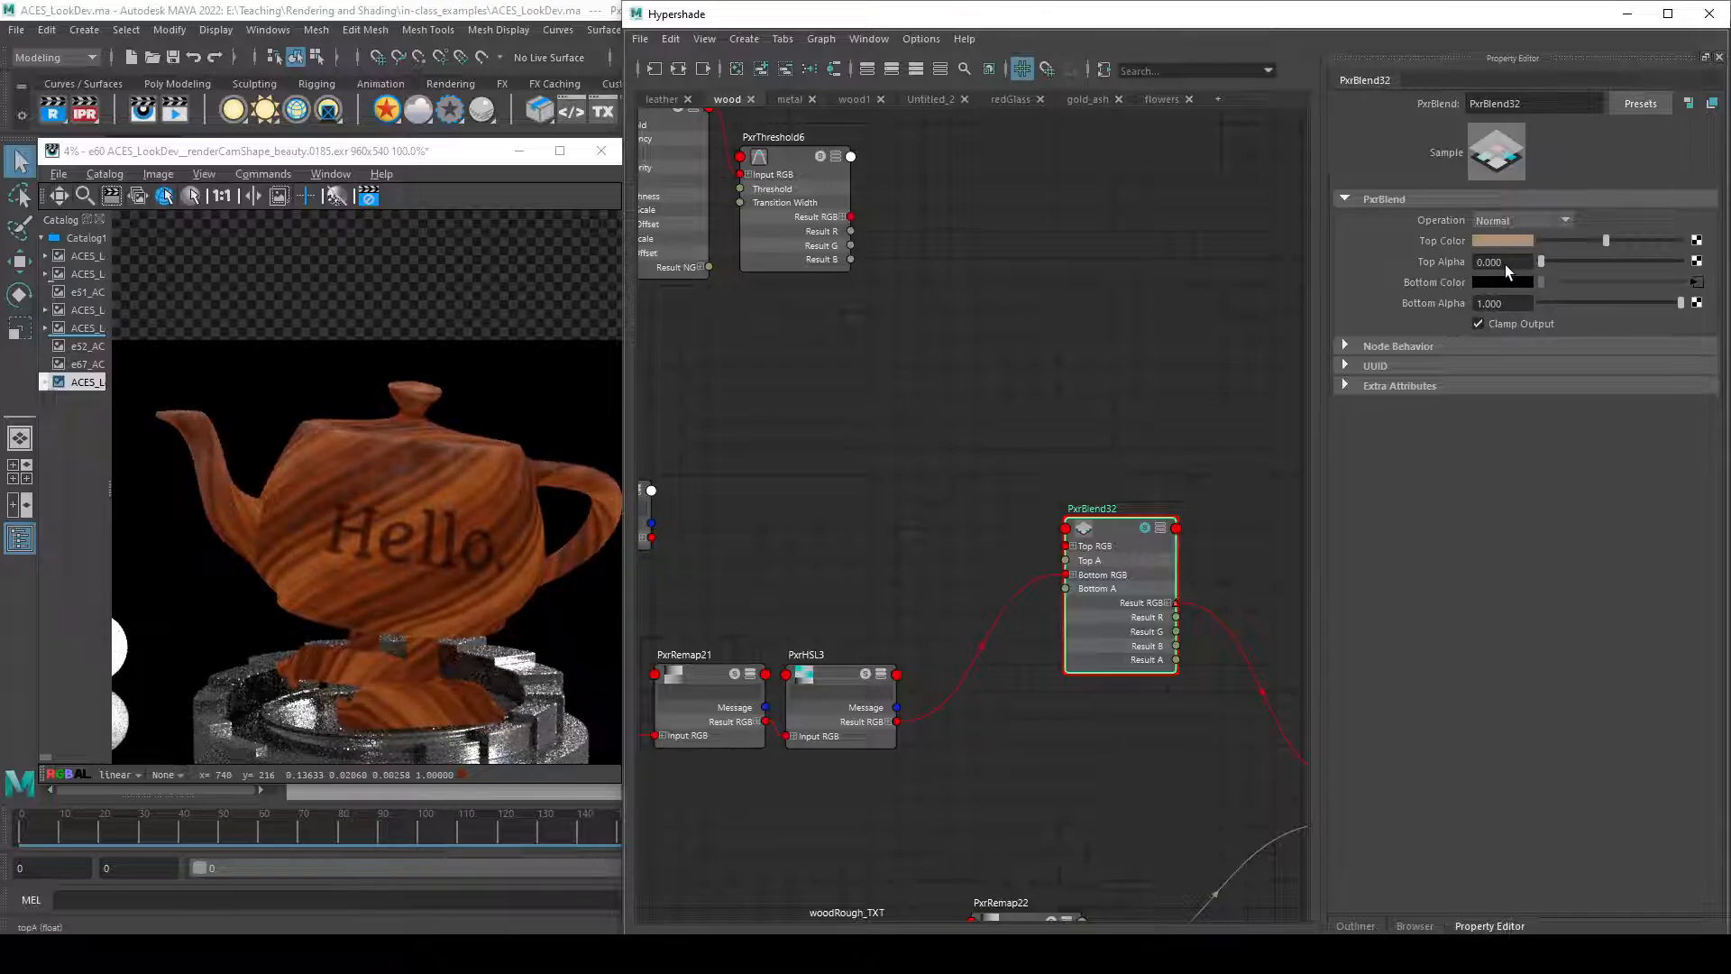
left_click_drag(1641, 263, 1682, 262)
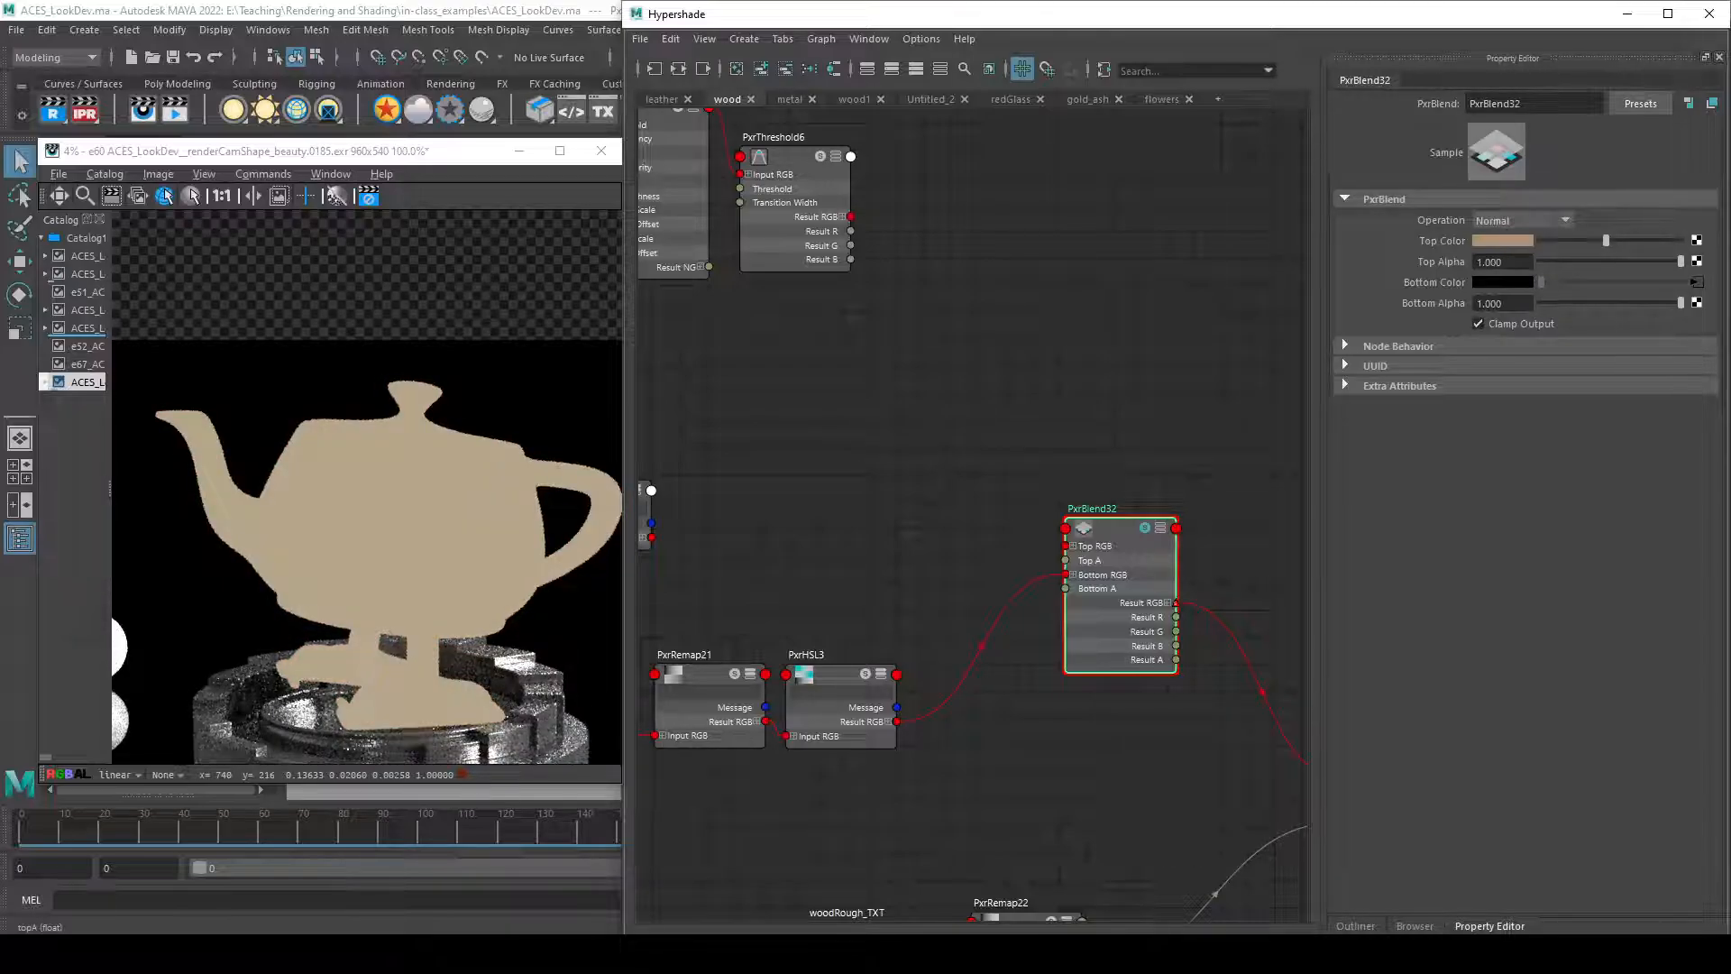
- Reconnect PxrThreshold6's Result R to PxrBlend32's Top A, solo the threshold to compare it with the blend settings, and turn the solo off
middle_click_drag(1005, 380, 1011, 444, "alt")
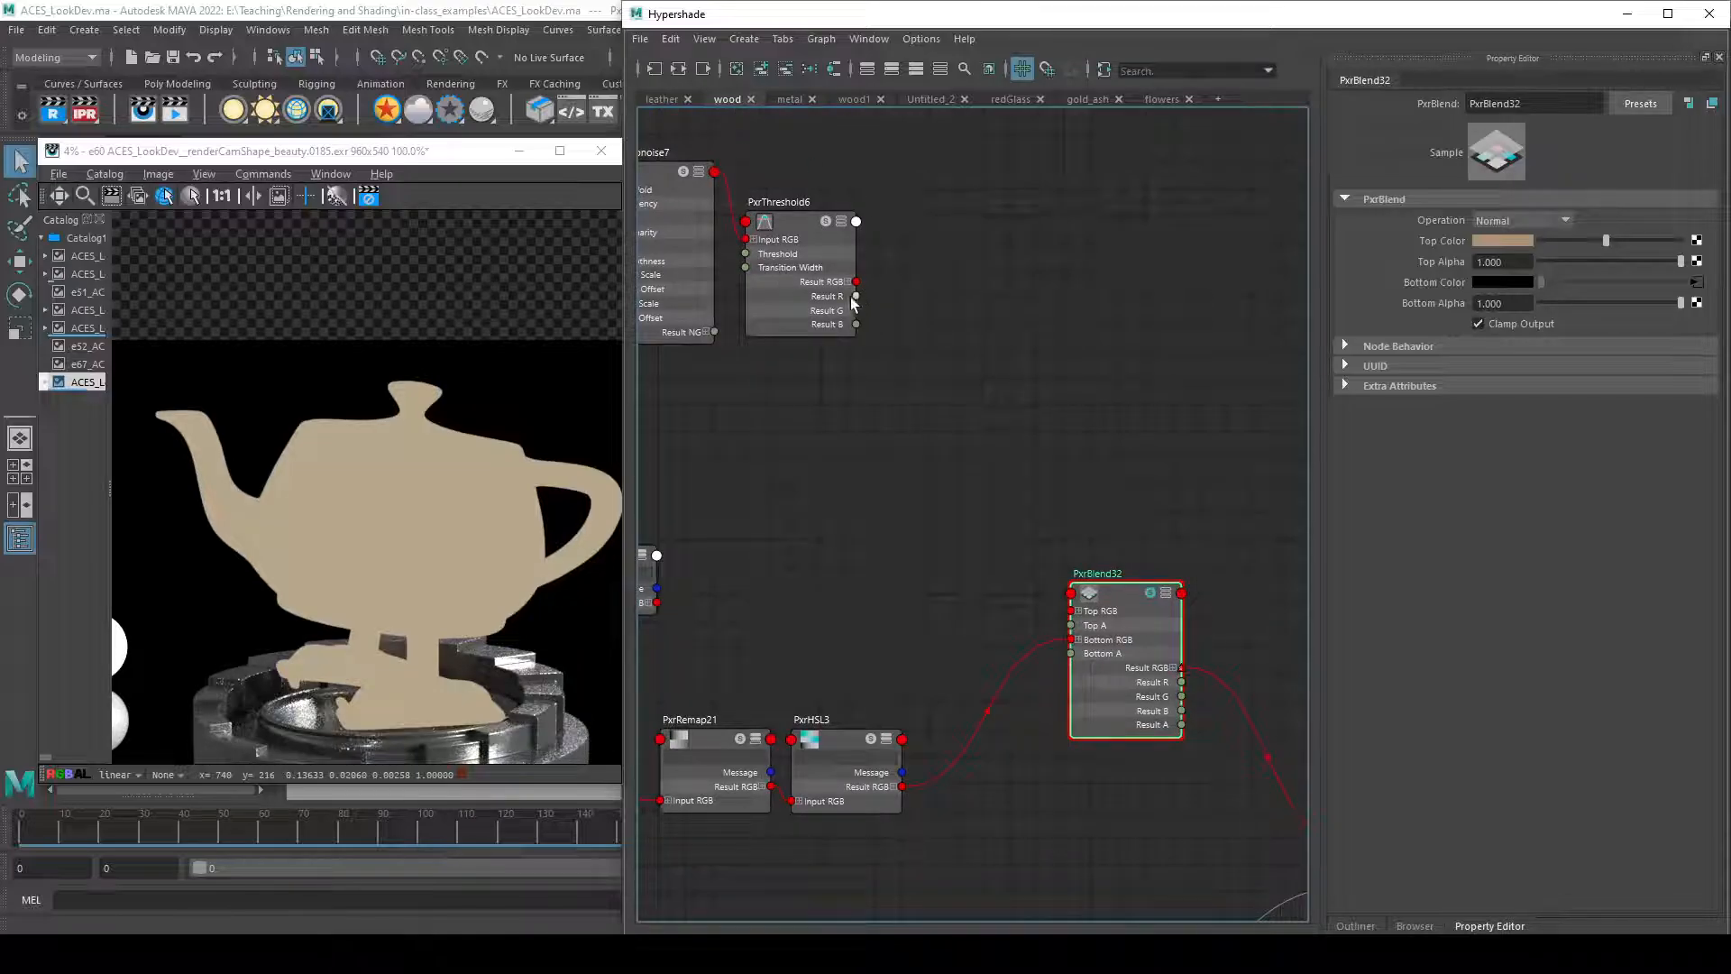
left_click_drag(857, 296, 1071, 625)
middle_click_drag(849, 239, 891, 249, "alt")
left_click(867, 236)
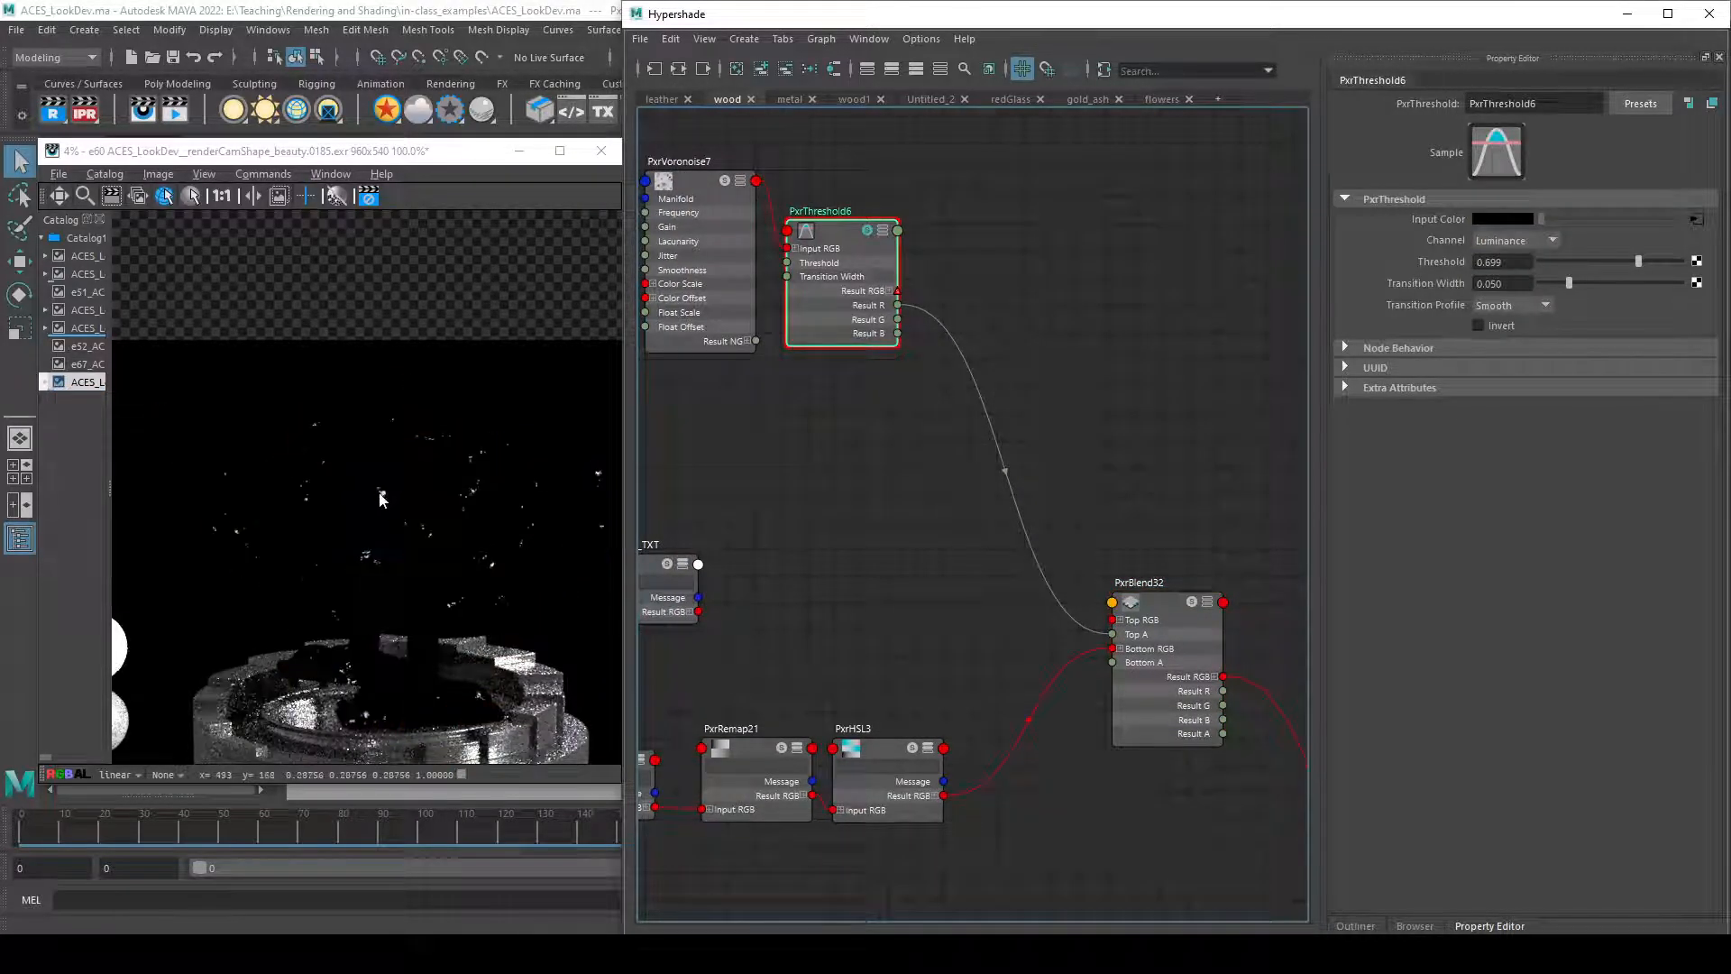
left_click(1191, 622)
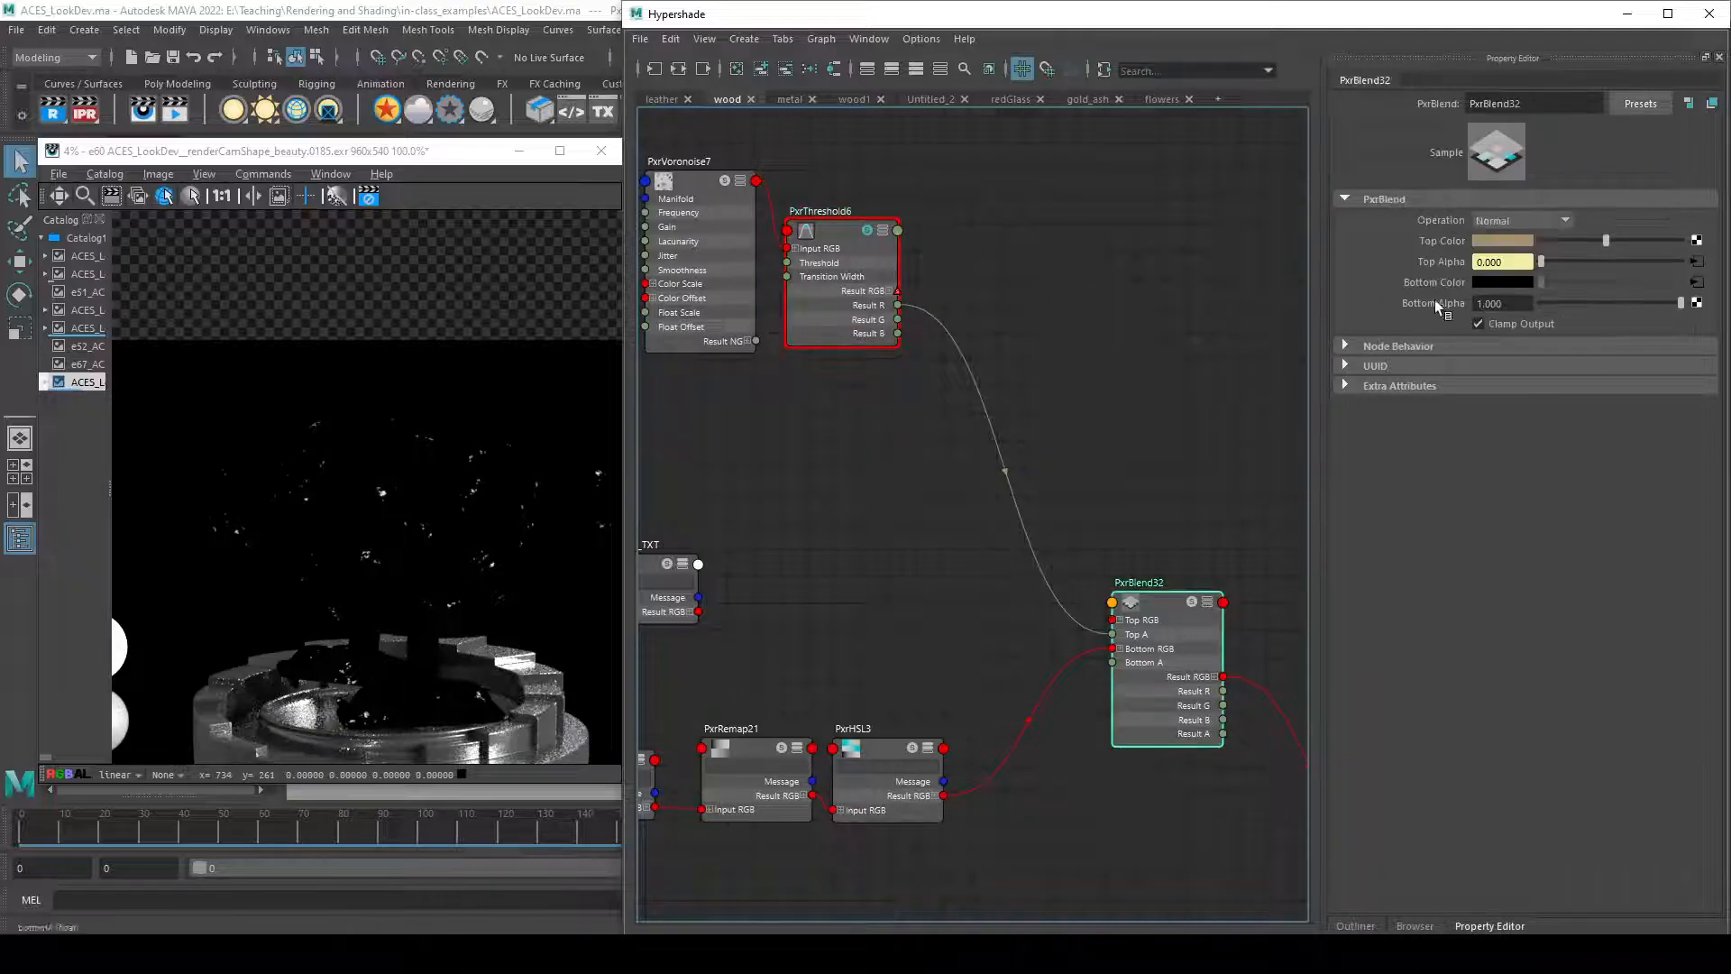
left_click(864, 232)
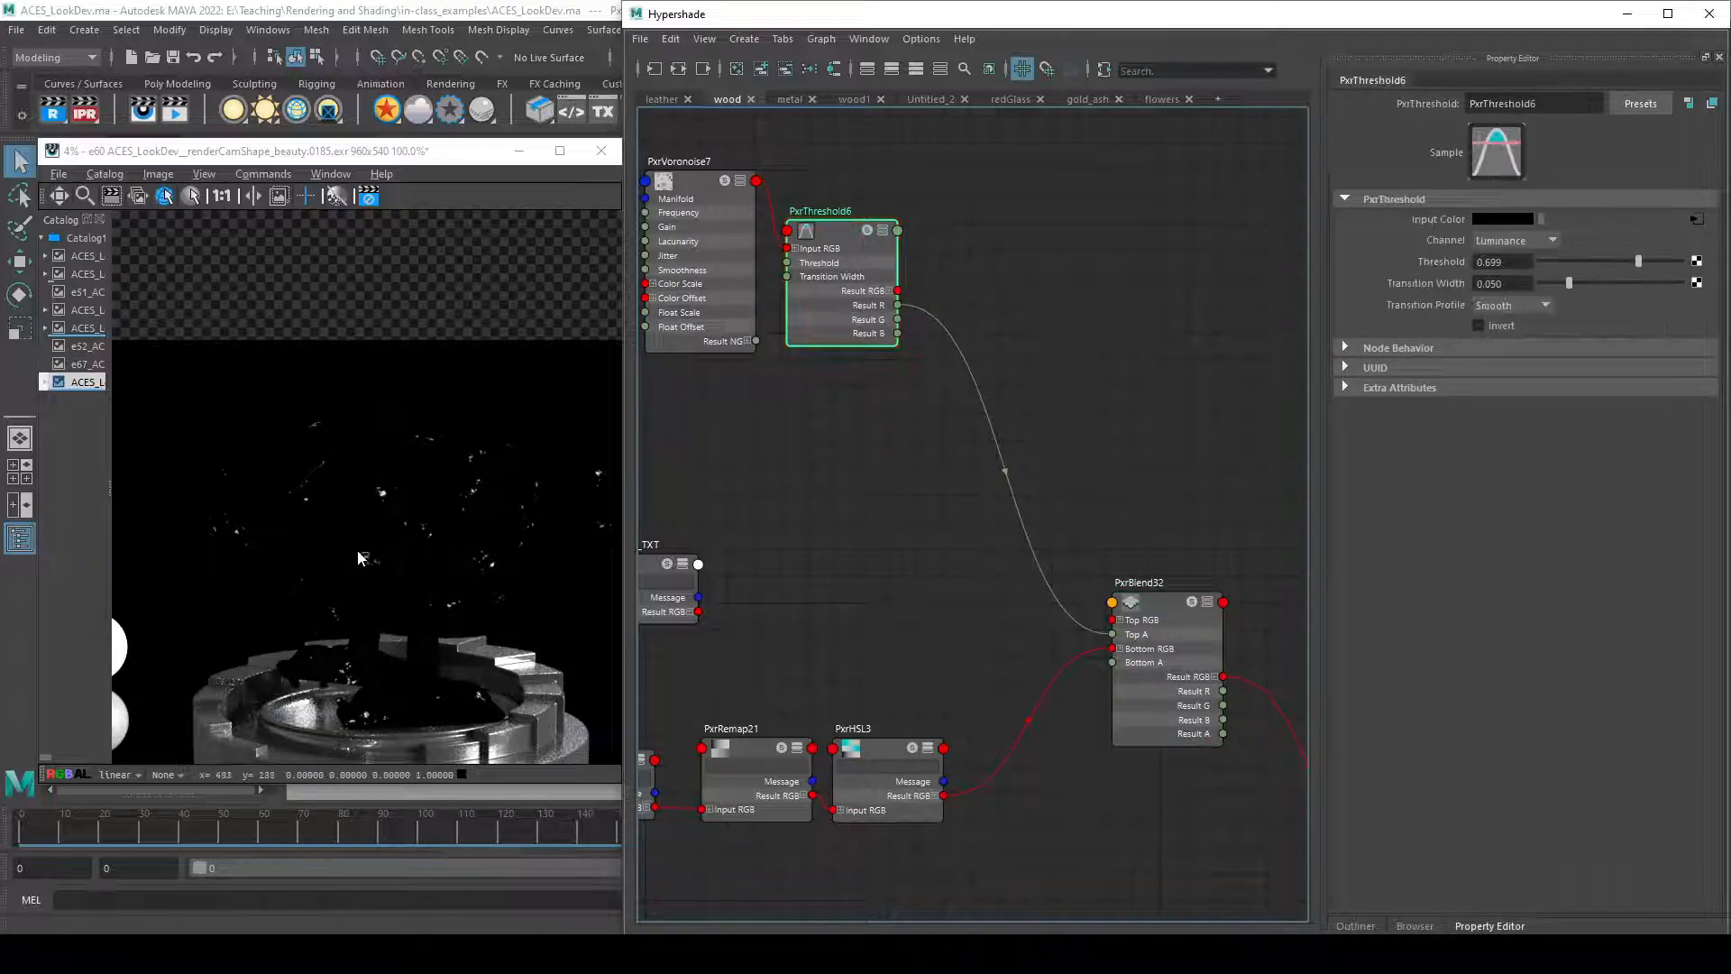
- Disconnect PxrThreshold6 from PxrBlend32's Top A and move the woodMask_TXT node closer to the blend
middle_click_drag(1143, 784, 1208, 703, "alt")
middle_click_drag(1132, 541, 1149, 571, "alt")
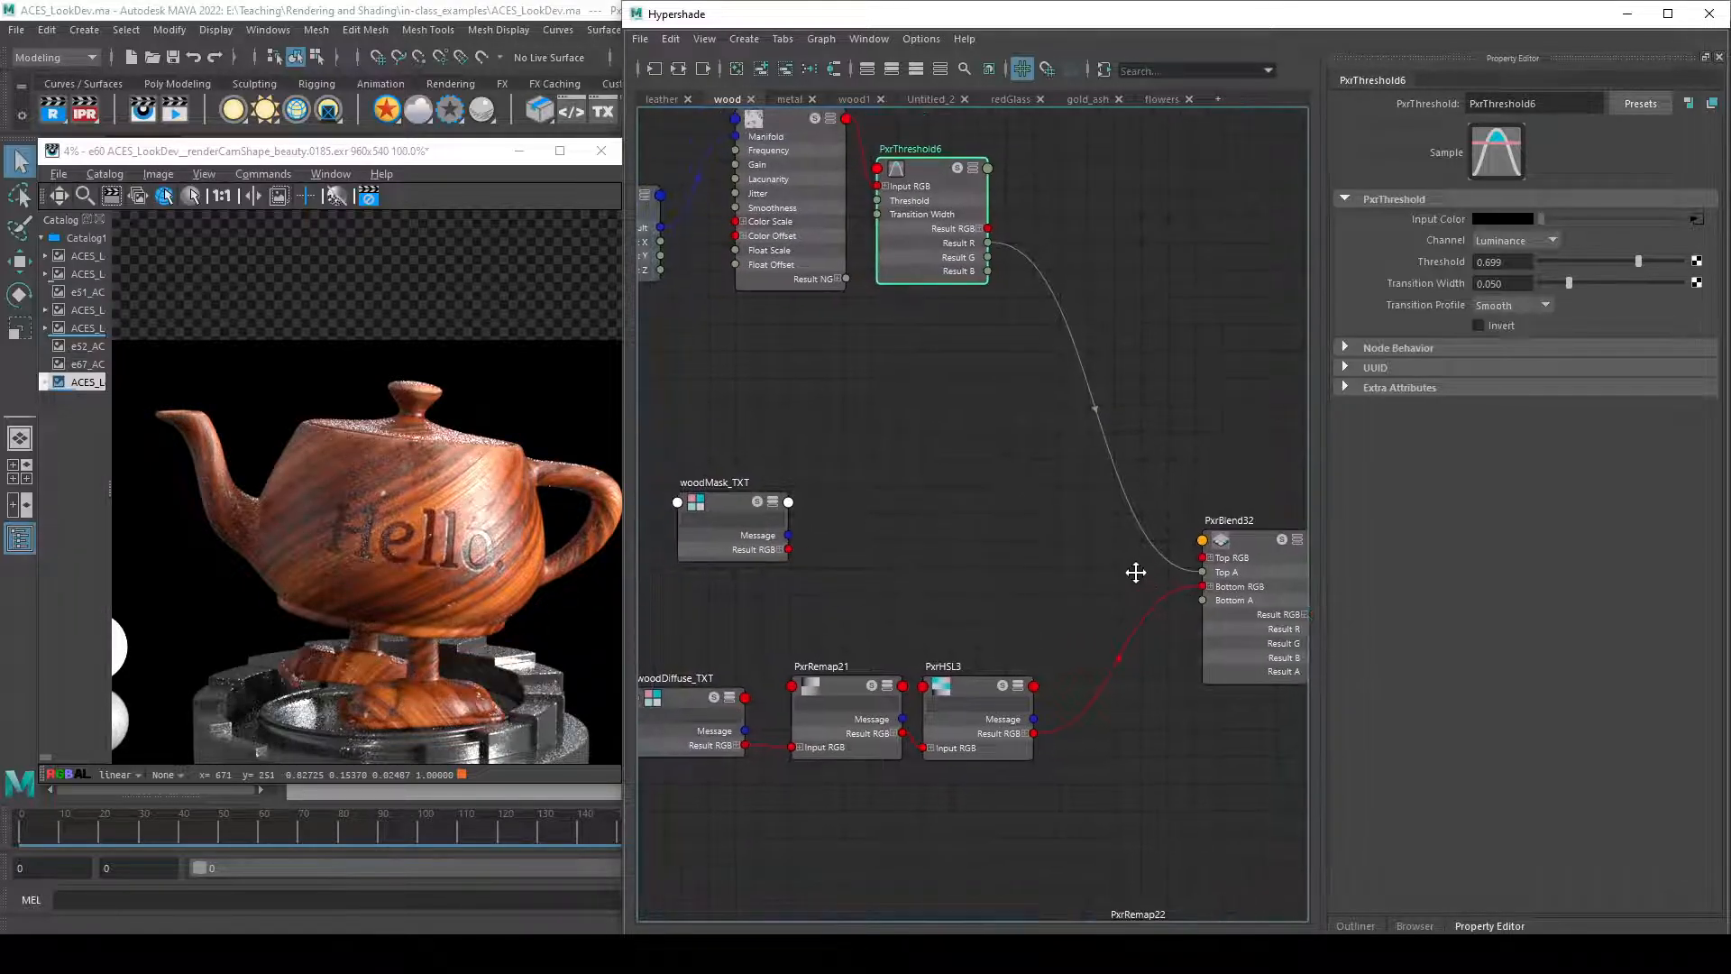
left_click_drag(1183, 565, 1107, 340)
middle_click_drag(817, 545, 923, 490, "alt")
left_click_drag(840, 484, 1128, 473)
middle_click_drag(1156, 402, 971, 402, "alt")
- Switch to File Explorer, view text_mask.1001.bmp in the wood texture folder, and return to Hypershade
left_click(155, 954)
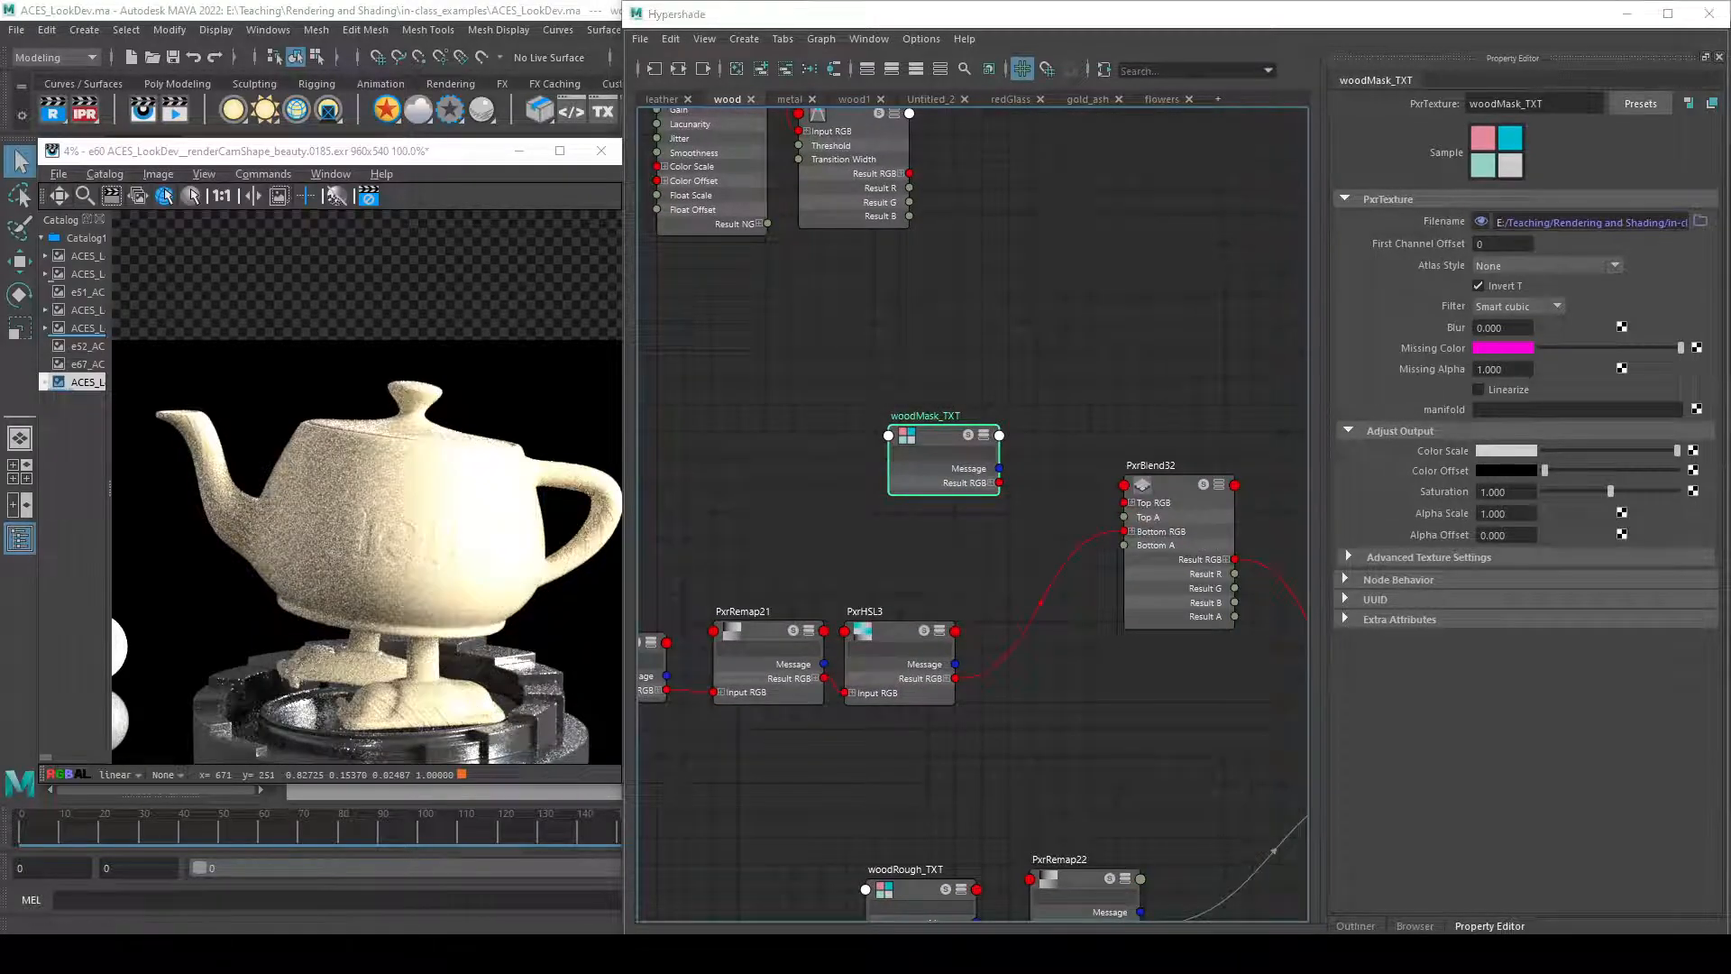
left_click(681, 180)
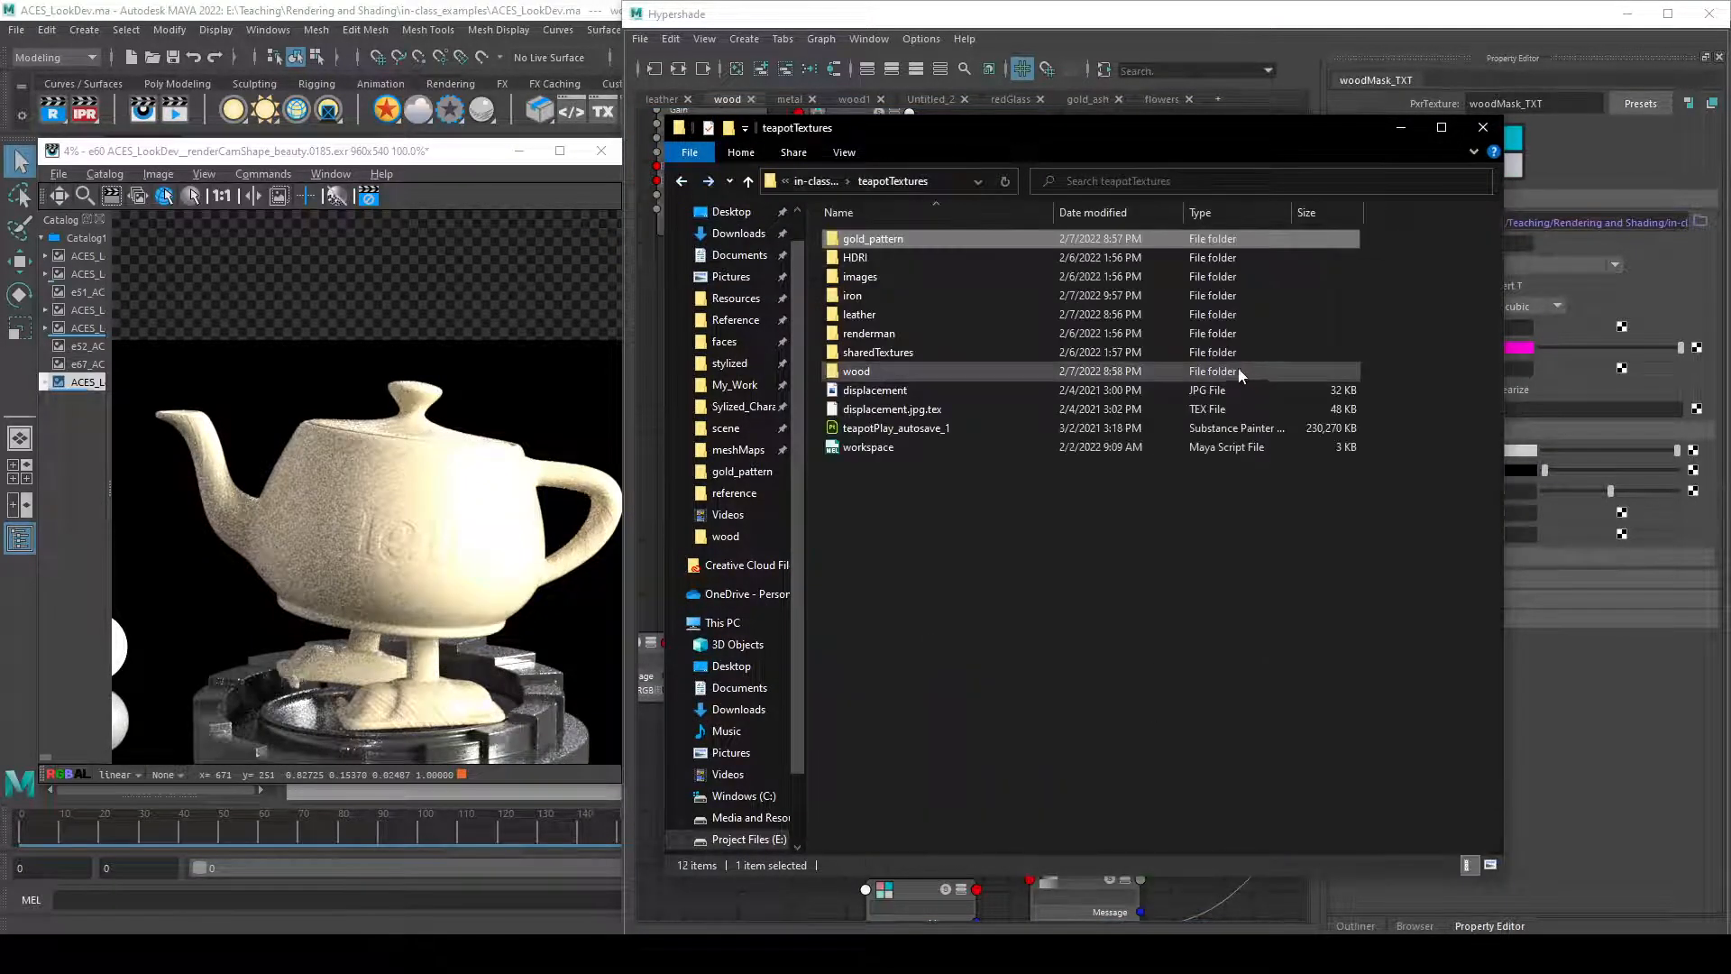
double_click(905, 372)
left_click(1329, 377)
double_click(1329, 372)
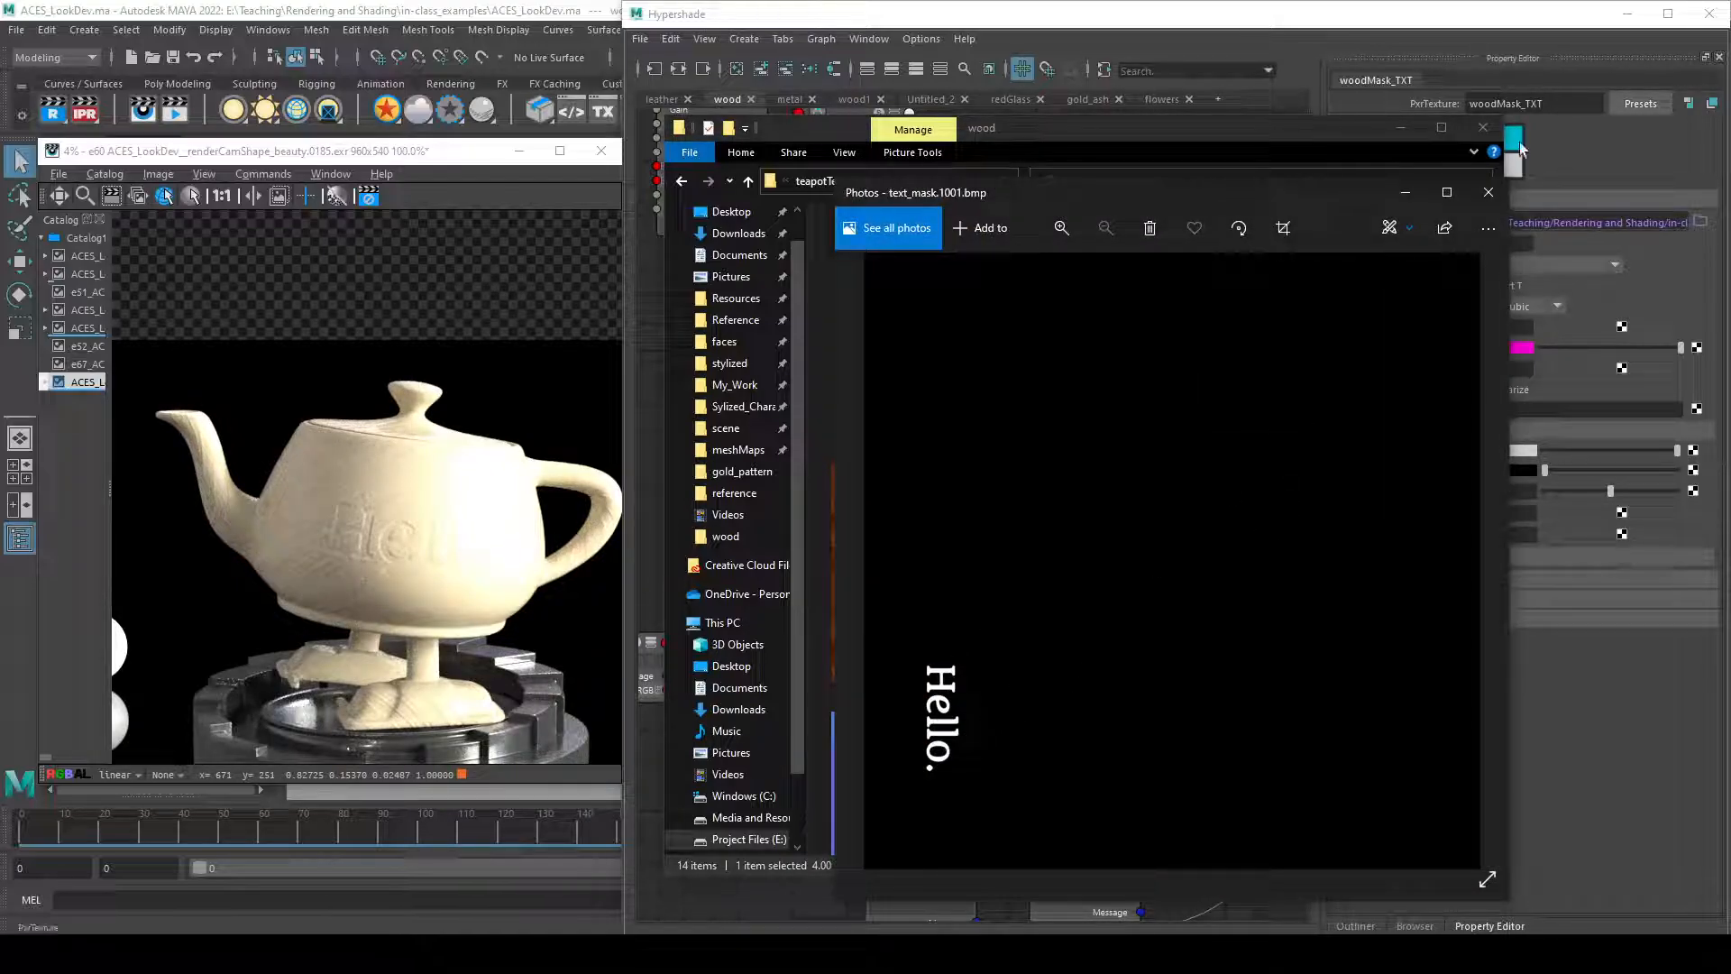
left_click(1489, 193)
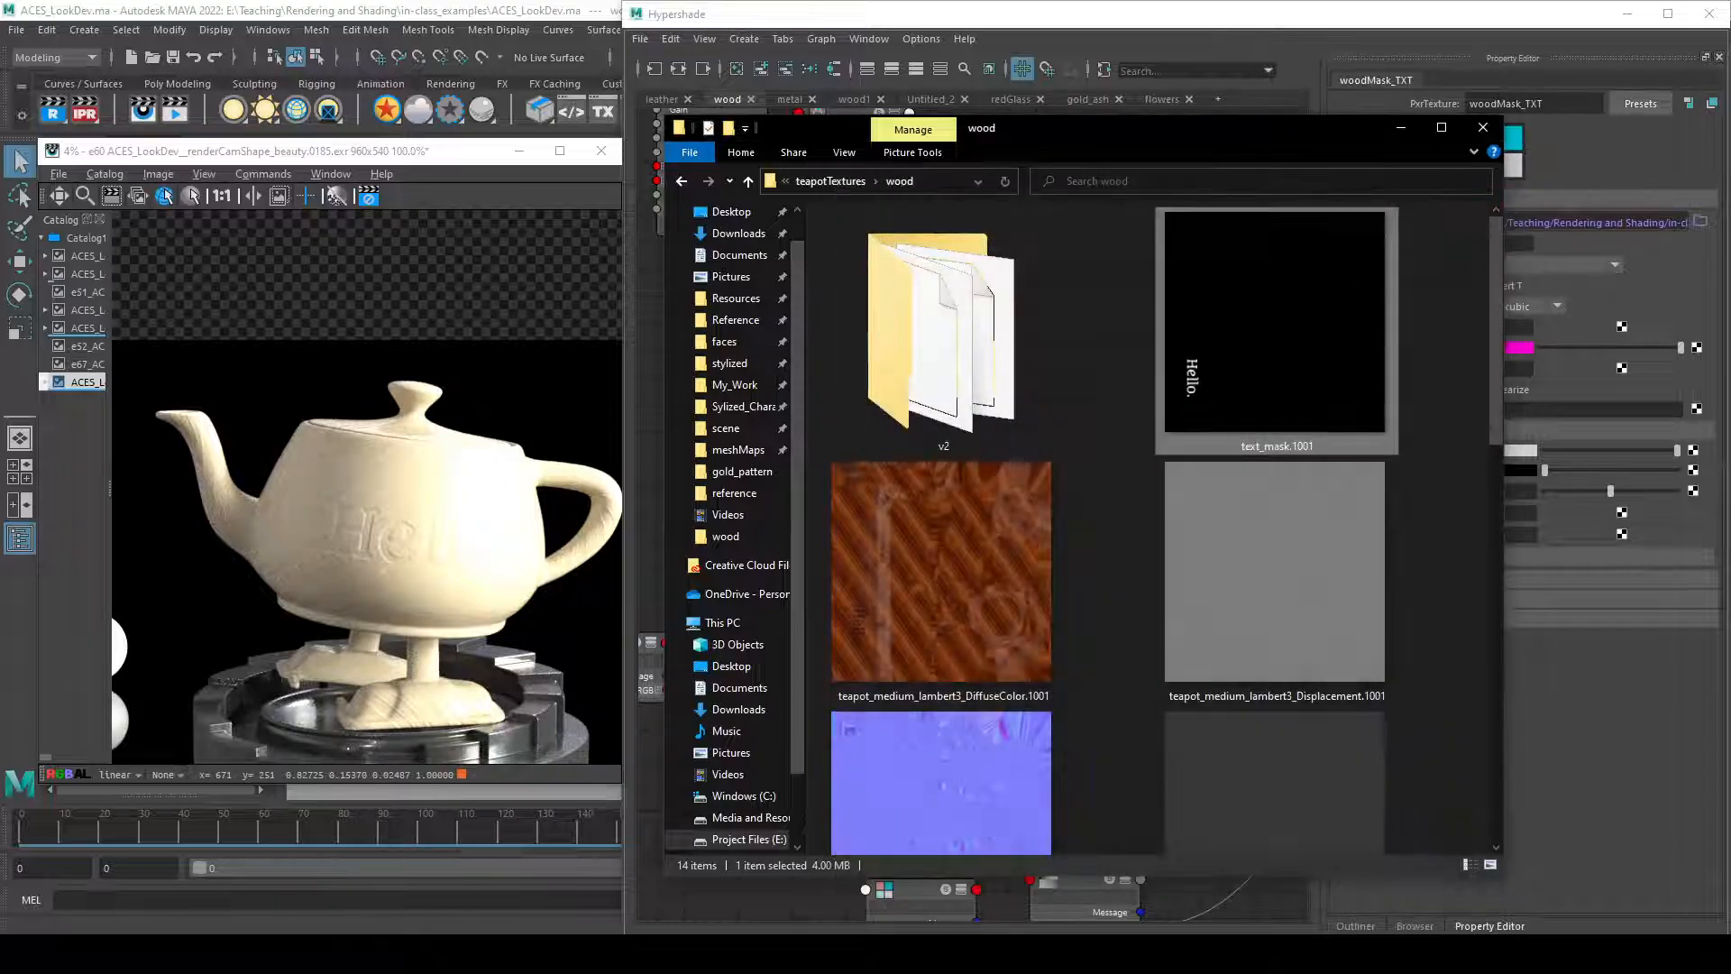
left_click(1399, 128)
- Expand woodMask_TXT's Result RGB output and connect its Result RGBR channel to PxrBlend32's Top A
mouse_move(957, 539)
middle_mouse_down("alt")
mouse_move(905, 552)
mouse_move(944, 514)
mouse_move(896, 512)
middle_mouse_up("alt")
scroll(887, 509, "up", 3)
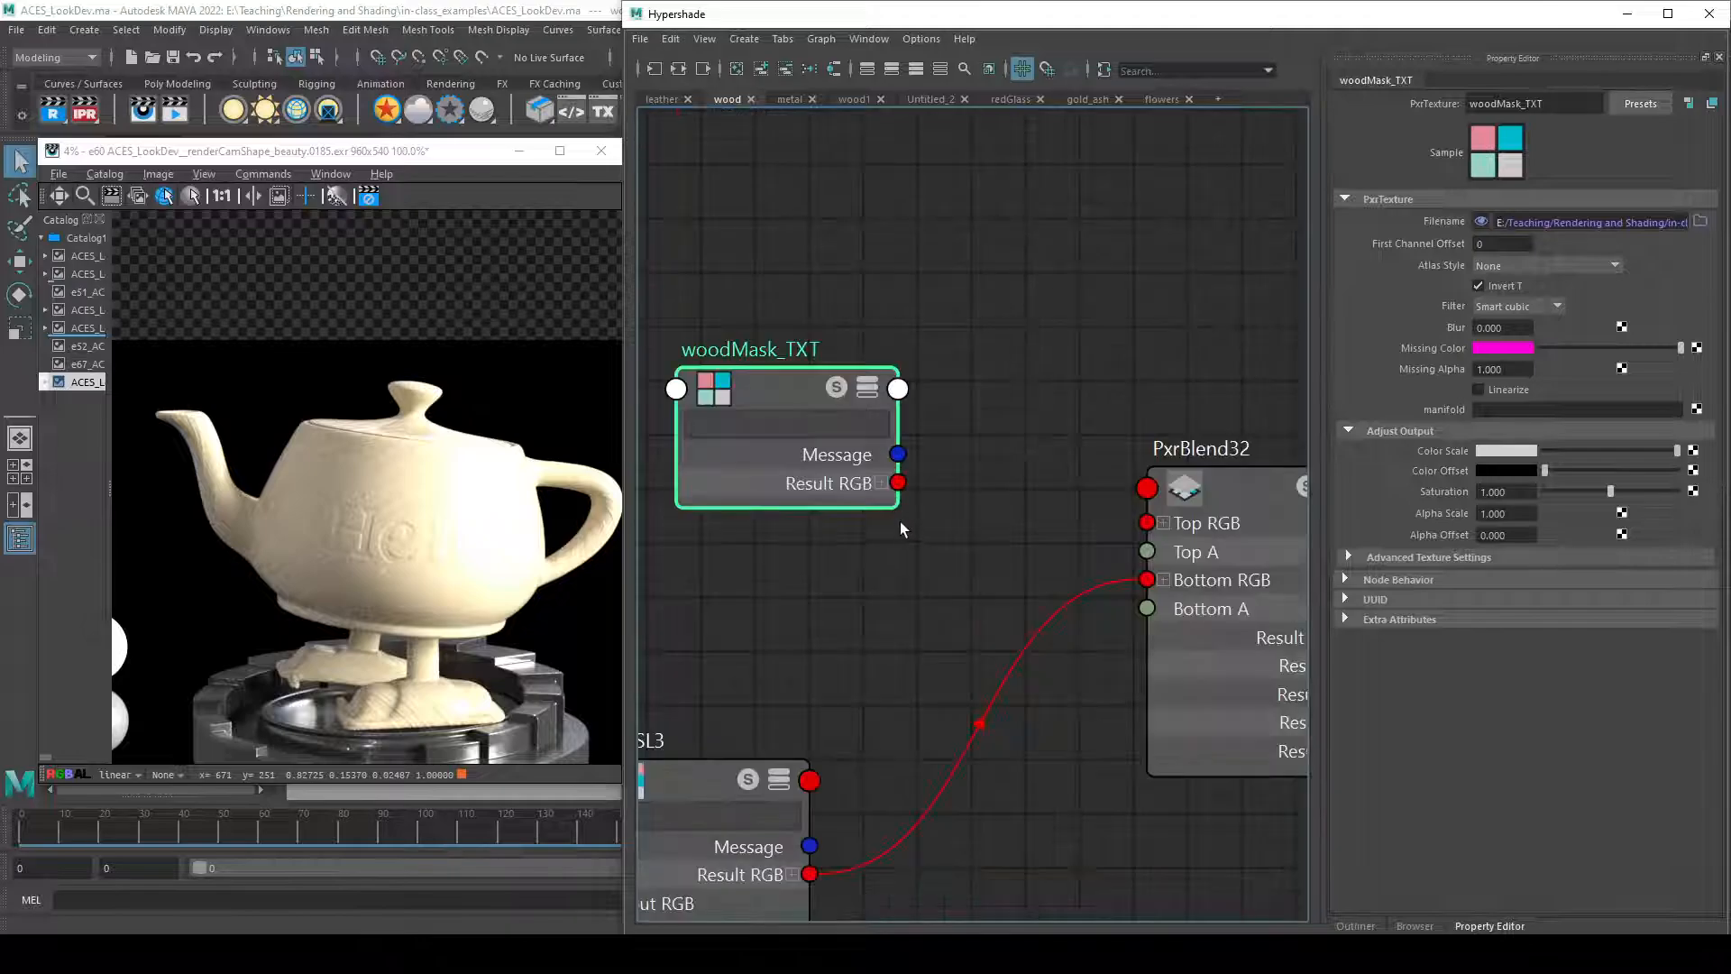
scroll(892, 510, "down", 2)
left_click(883, 491)
left_click_drag(818, 381, 806, 339)
left_click_drag(870, 436, 1078, 538)
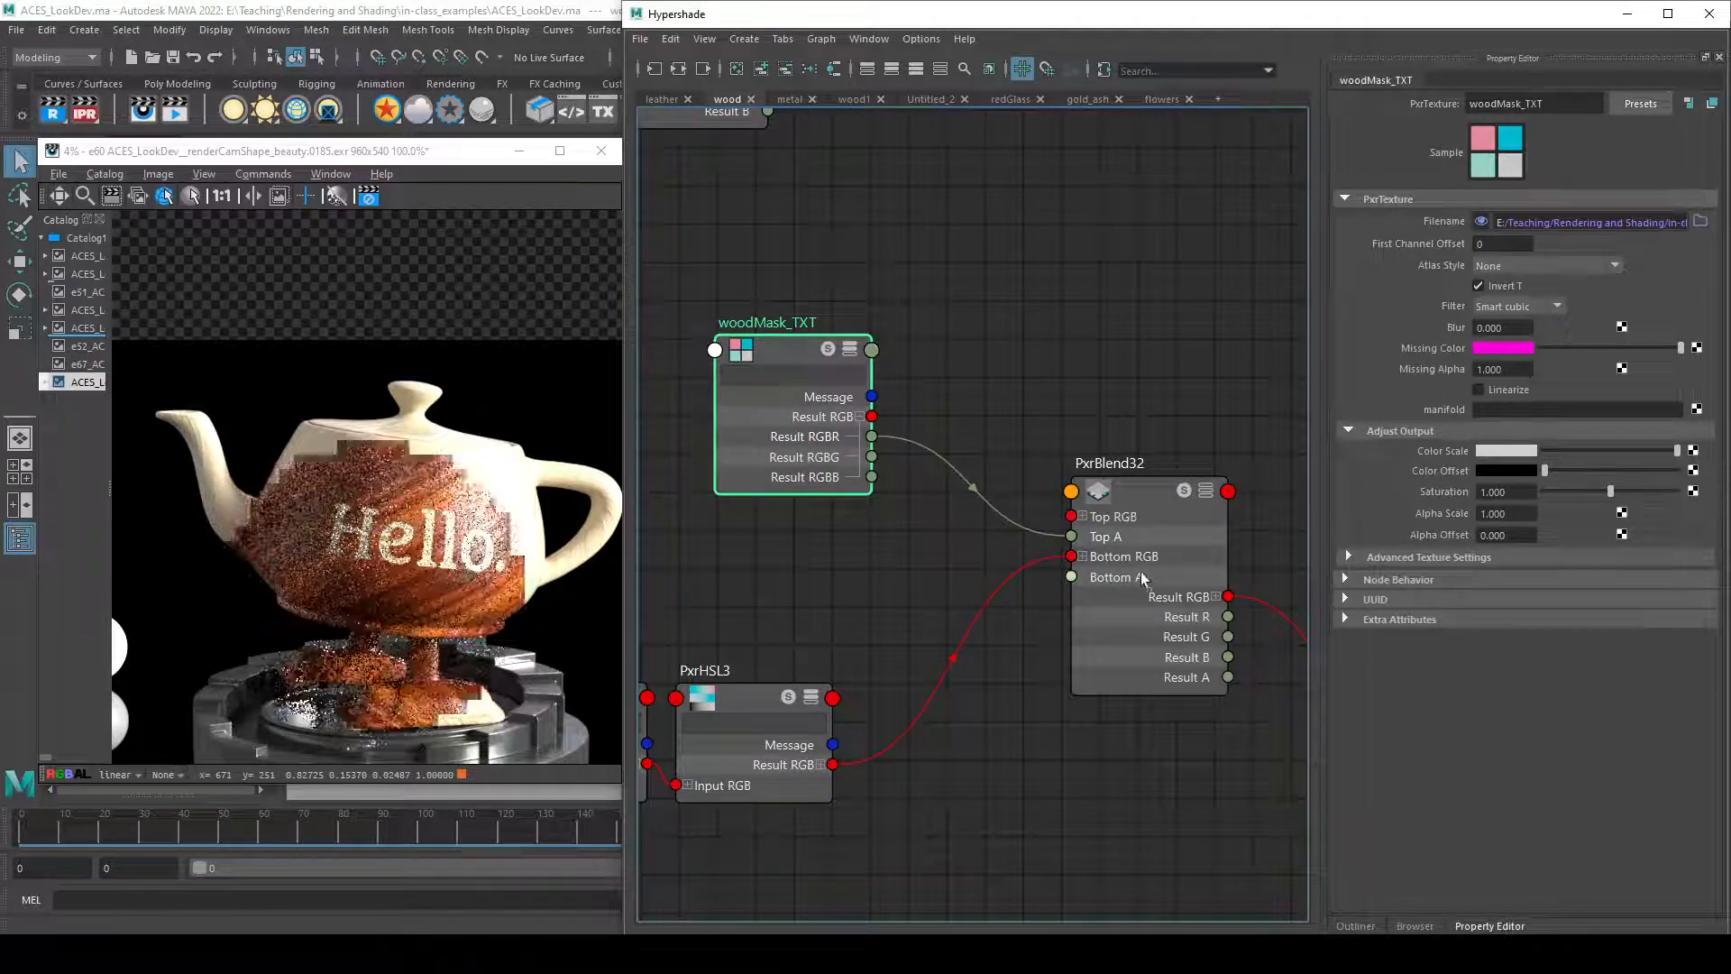
- Select PxrBlend32 and try a different brightness for its Top Color
left_click(1157, 547)
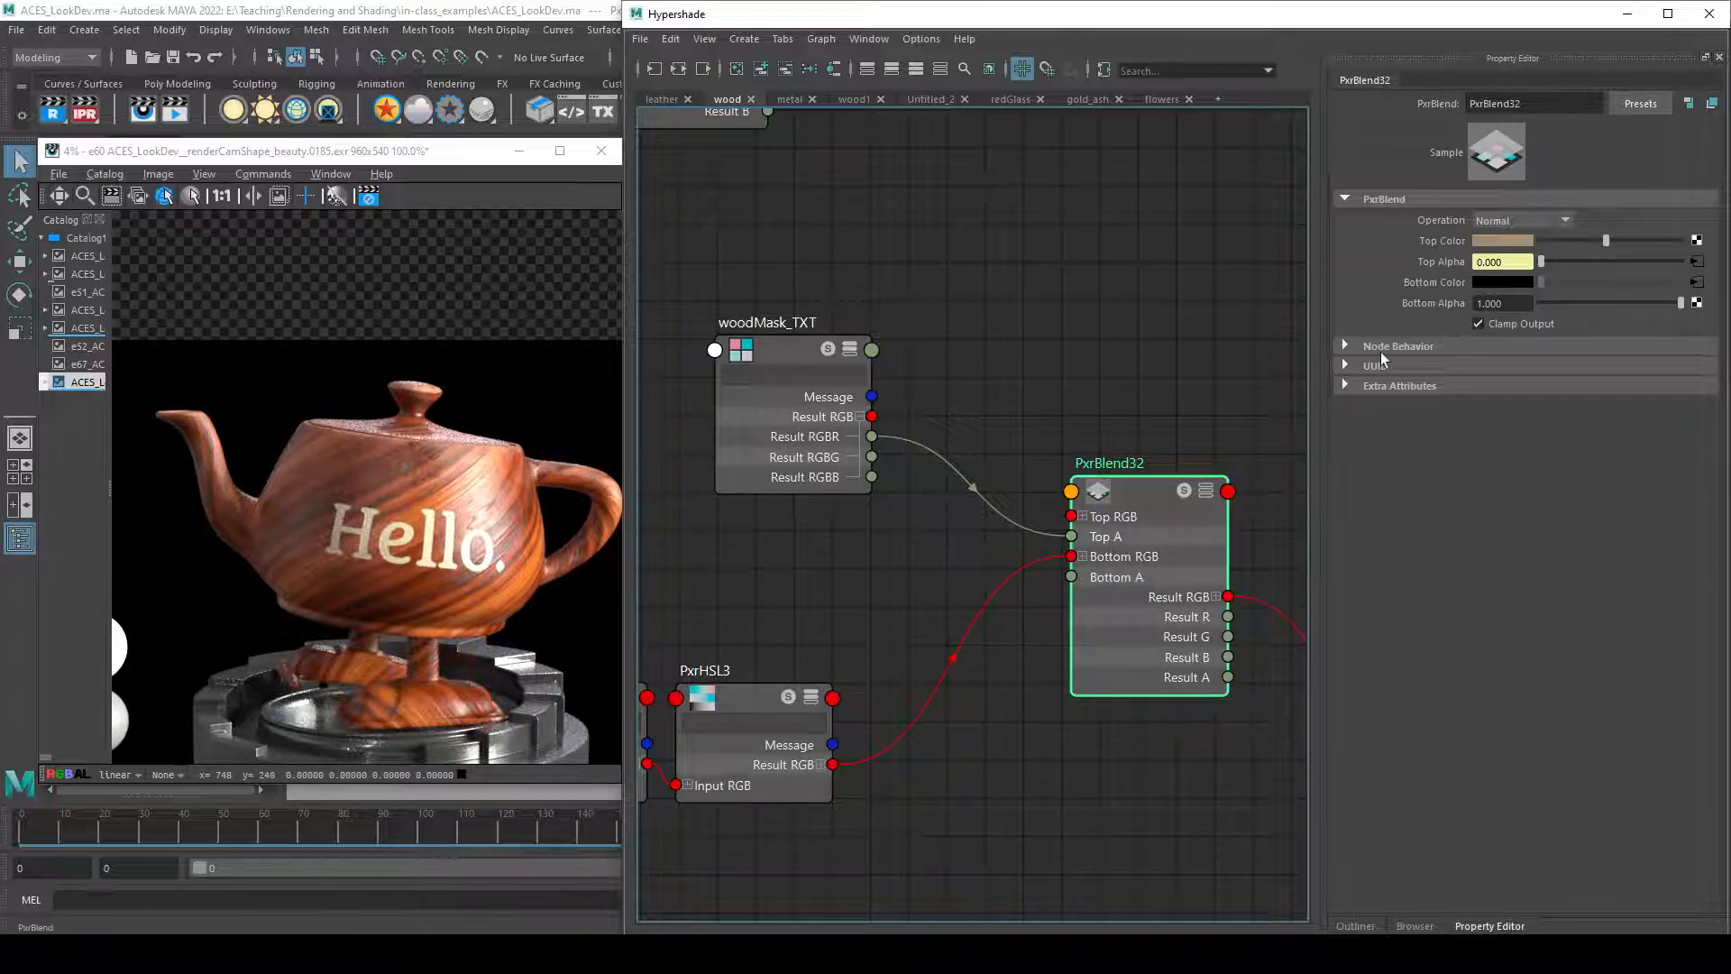
mouse_move(1586, 240)
left_mouse_down()
mouse_move(1559, 242)
mouse_move(1630, 241)
mouse_move(1569, 245)
mouse_move(1606, 242)
left_mouse_up()
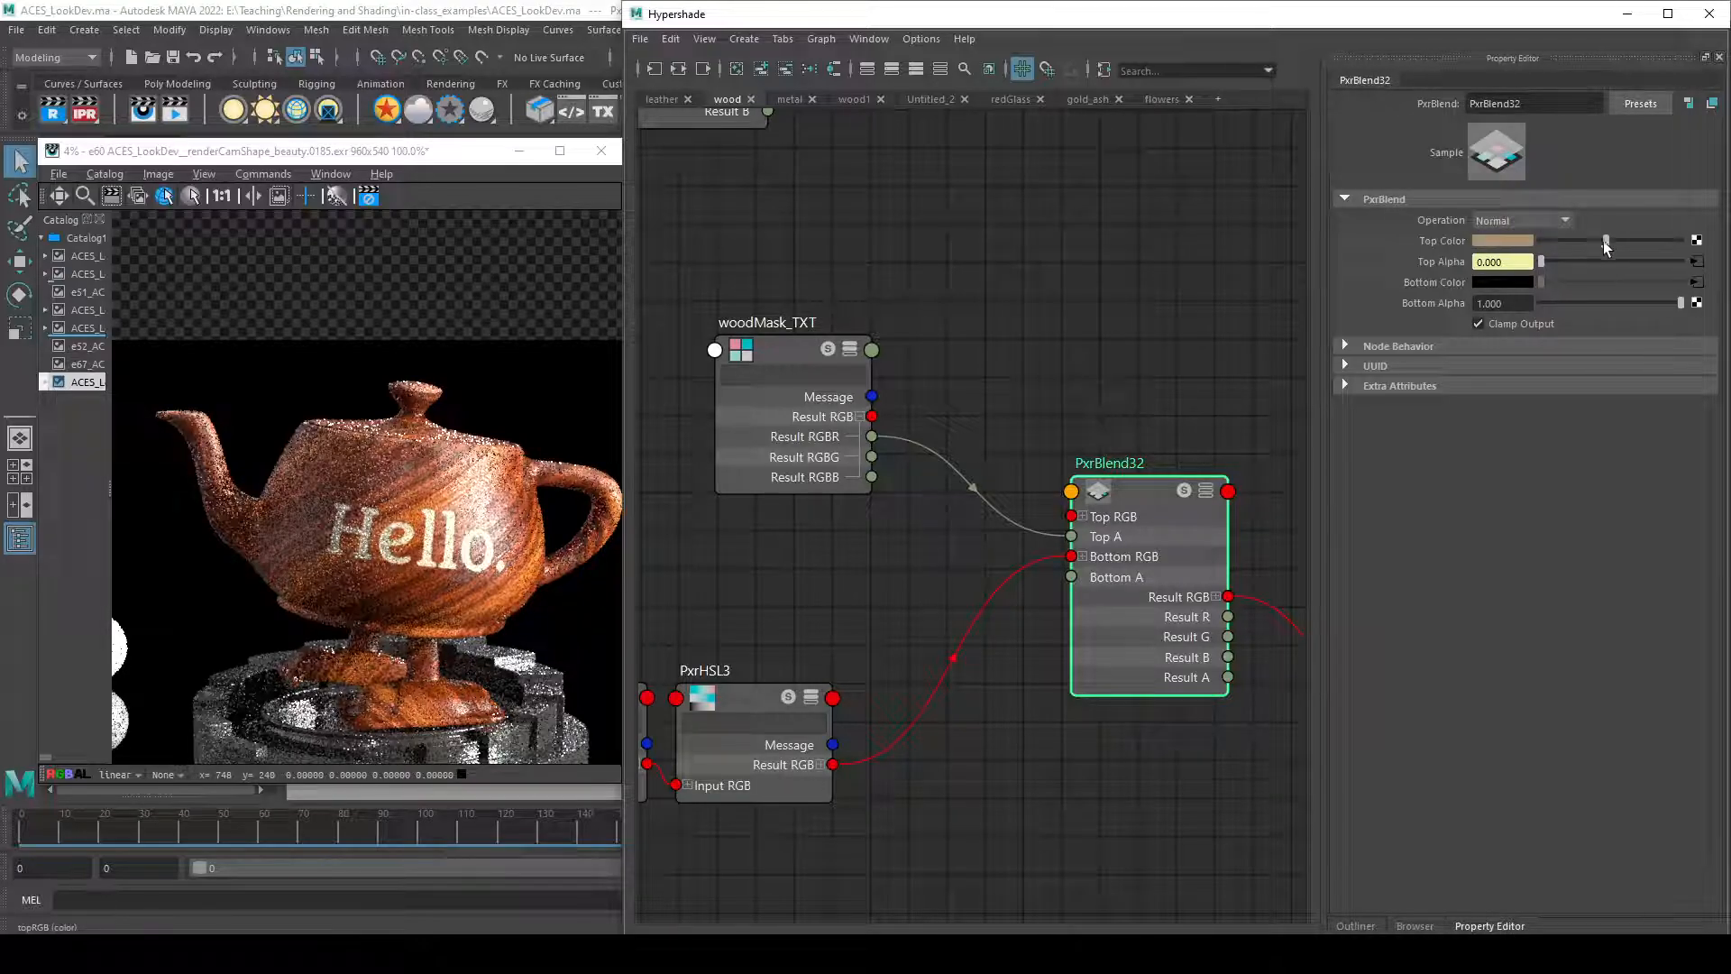
mouse_move(1104, 622)
left_mouse_down()
mouse_move(1161, 496)
mouse_move(1105, 592)
left_mouse_up()
scroll(1037, 694, "down", 2)
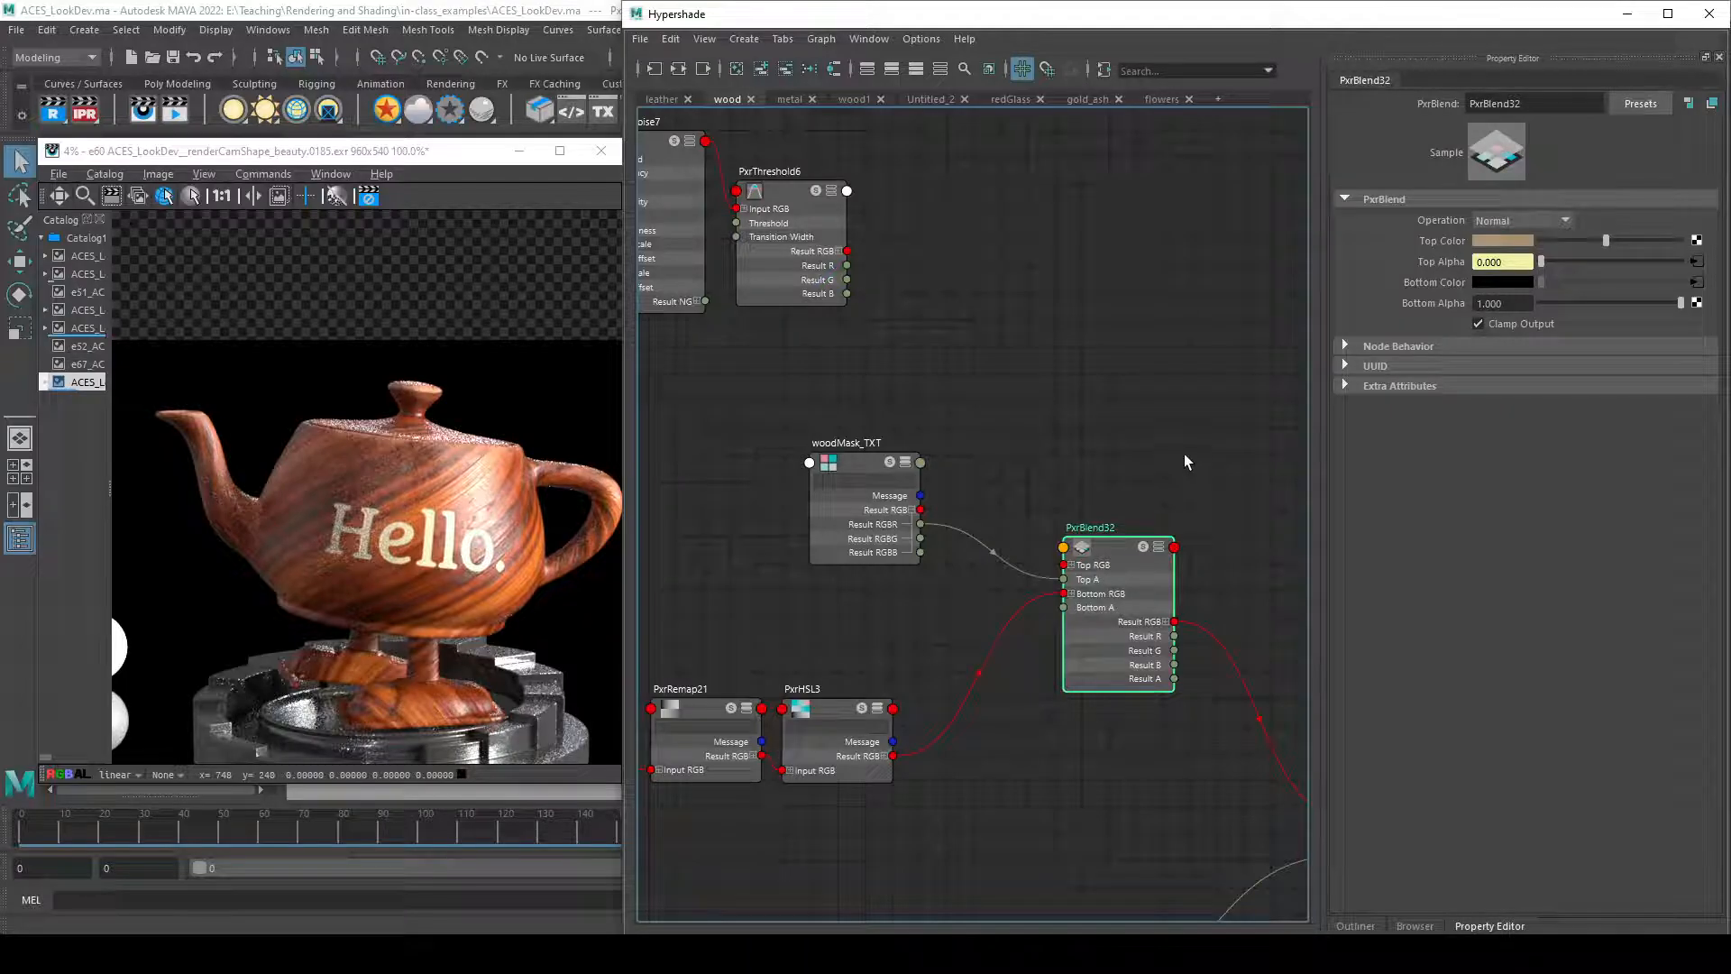
- Place woodMask_TXT beside PxrBlend32, connect its Result RGB to Top RGB, and disconnect Result RGBR from Top A
middle_click_drag(1006, 417, 1078, 446, "alt")
left_click_drag(934, 491, 880, 491)
scroll(1056, 655, "up", 3)
middle_click_drag(1052, 658, 848, 605, "alt")
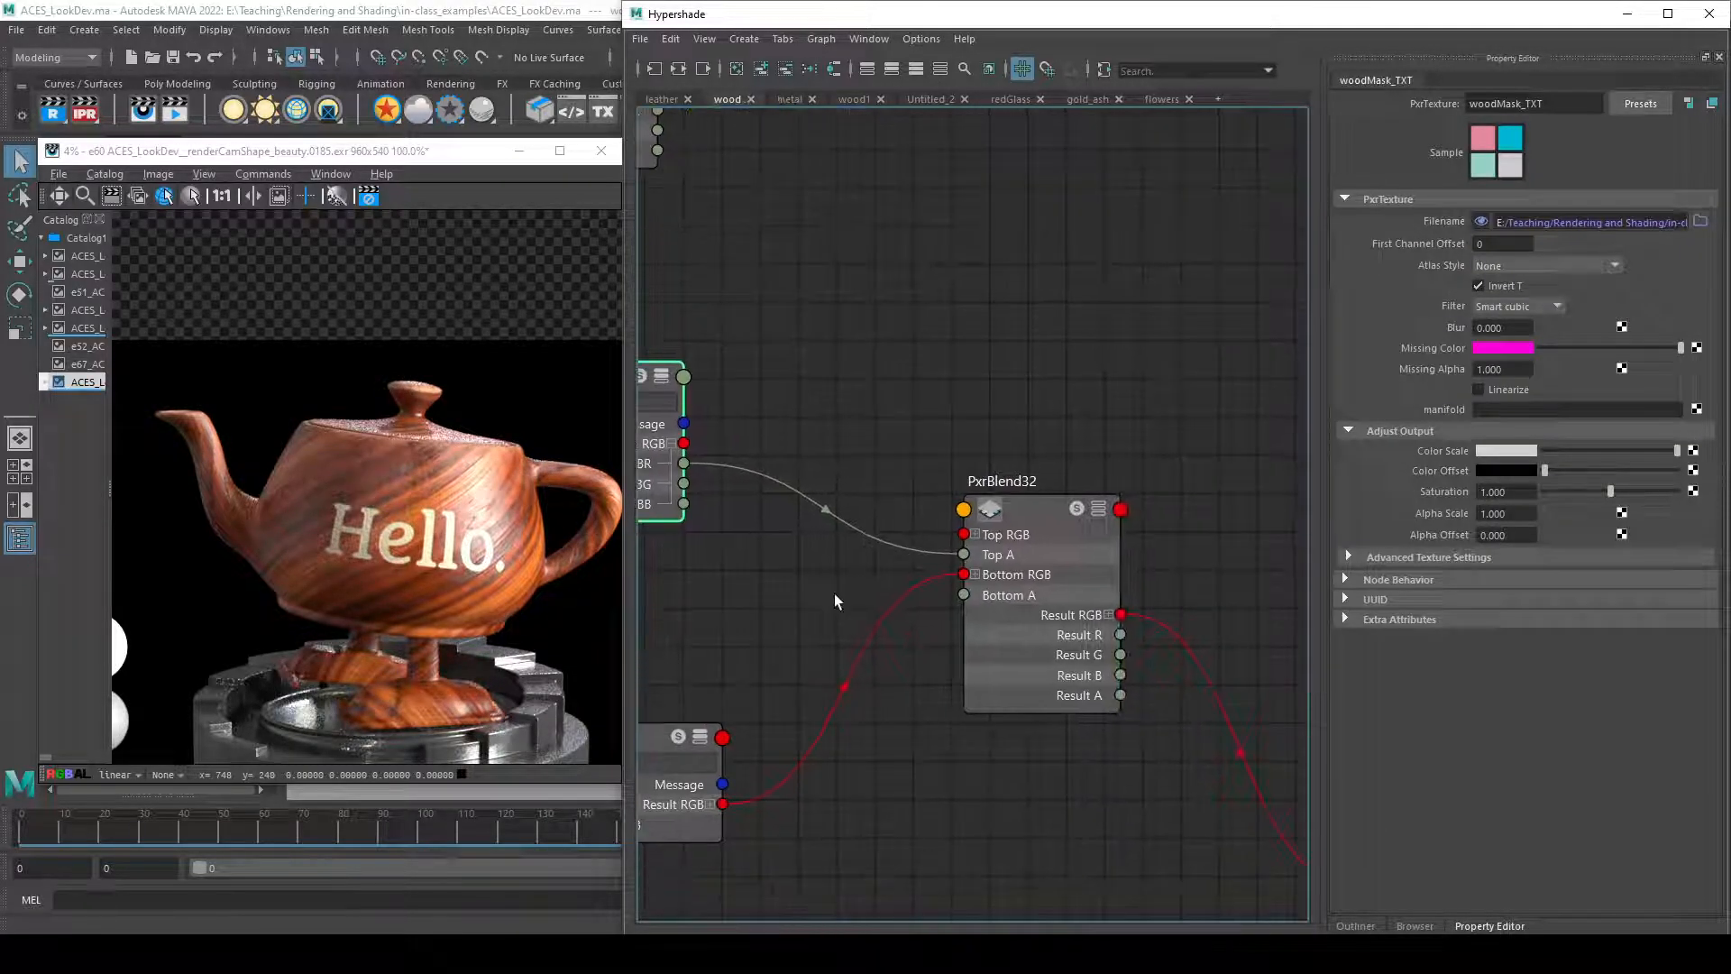
left_click_drag(663, 512, 816, 600)
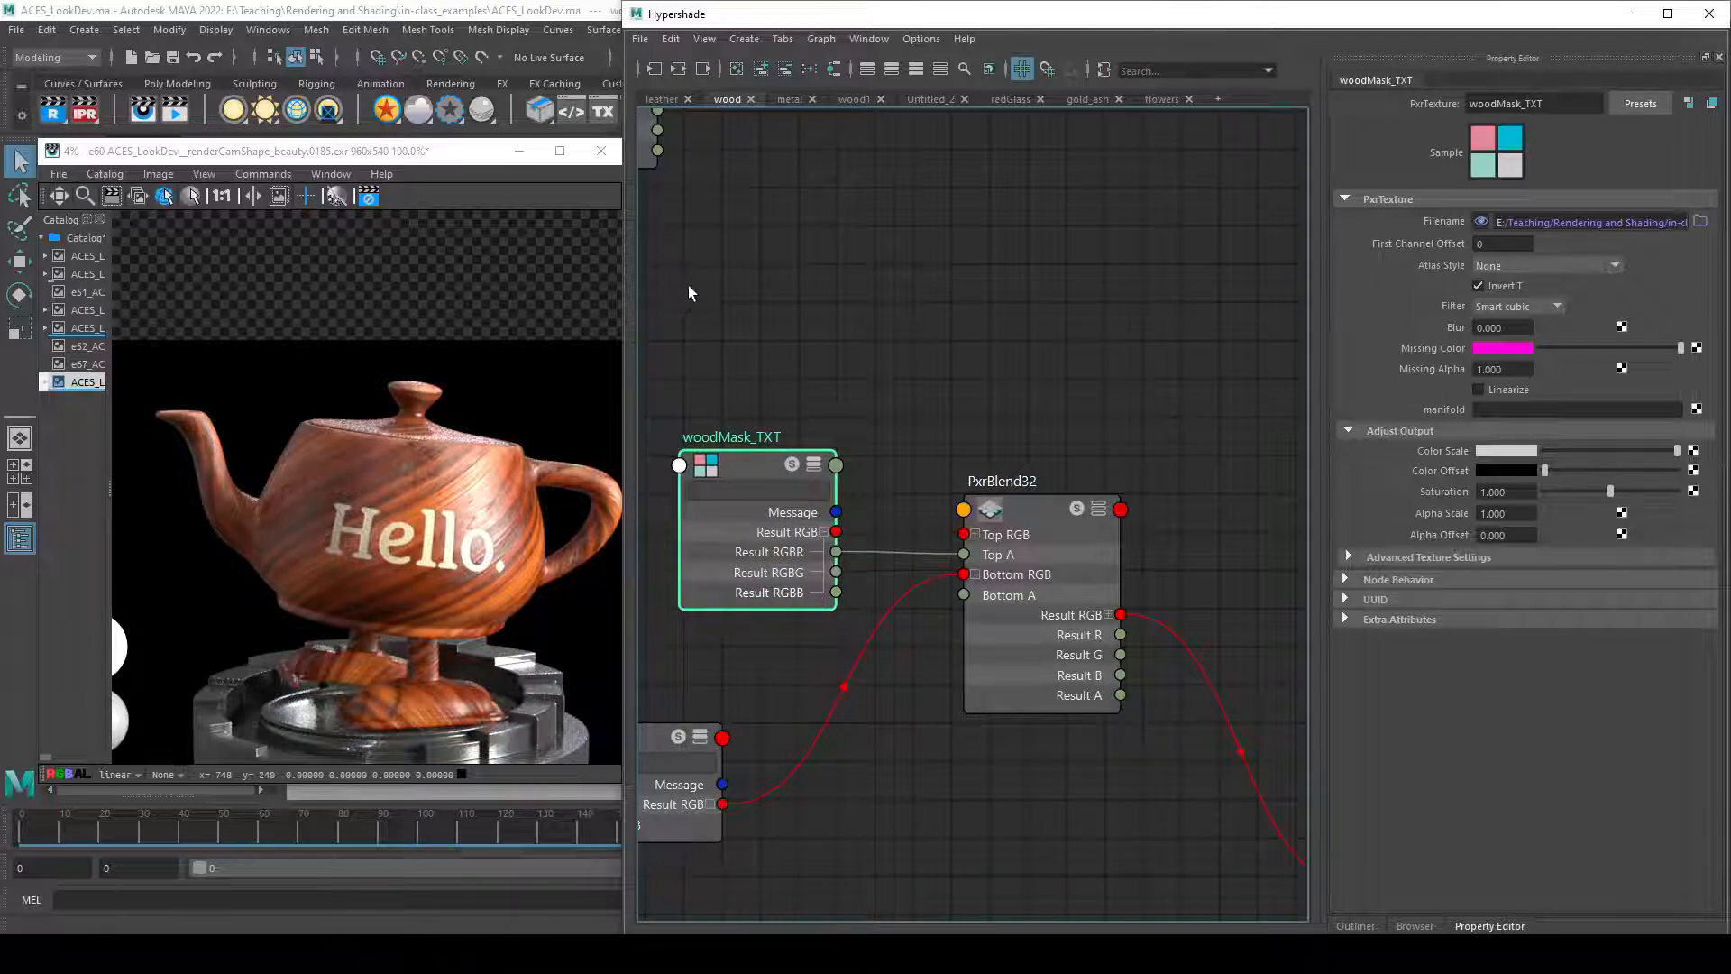
left_click_drag(845, 540, 963, 534)
left_click_drag(836, 552, 872, 625)
left_click_drag(767, 578, 773, 568)
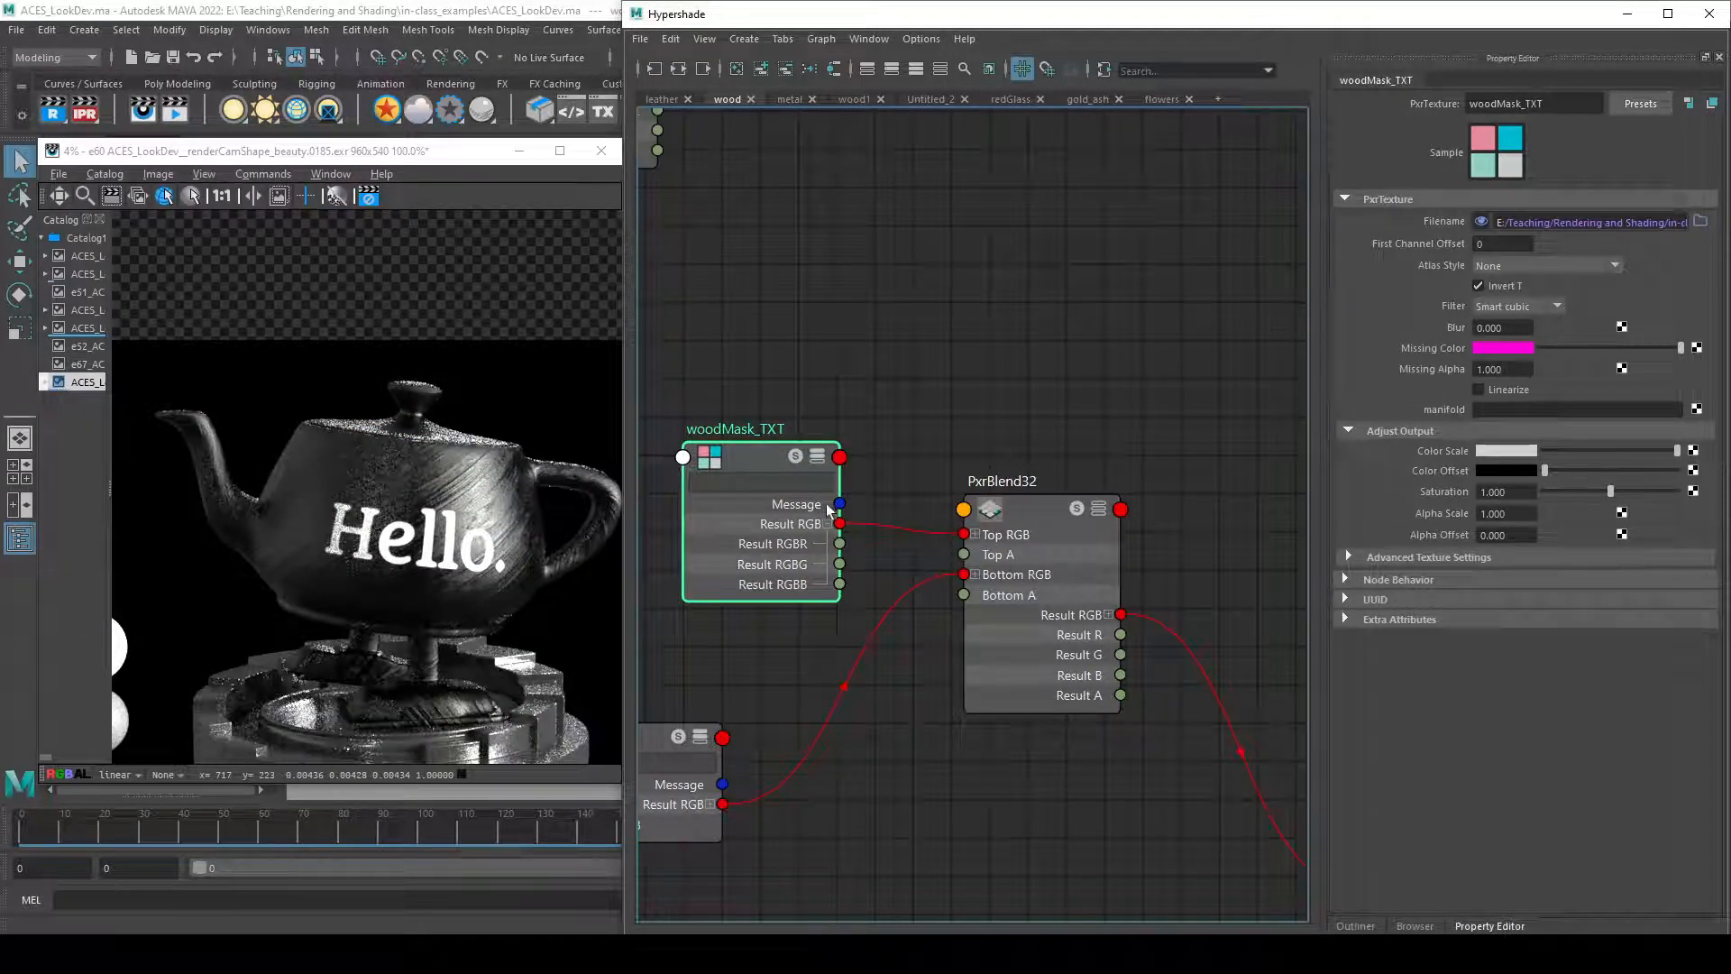
- Solo PxrBlend32, vary its Top Alpha and leave it at 1.000, and reposition the woodMask_TXT node
left_click(1078, 514)
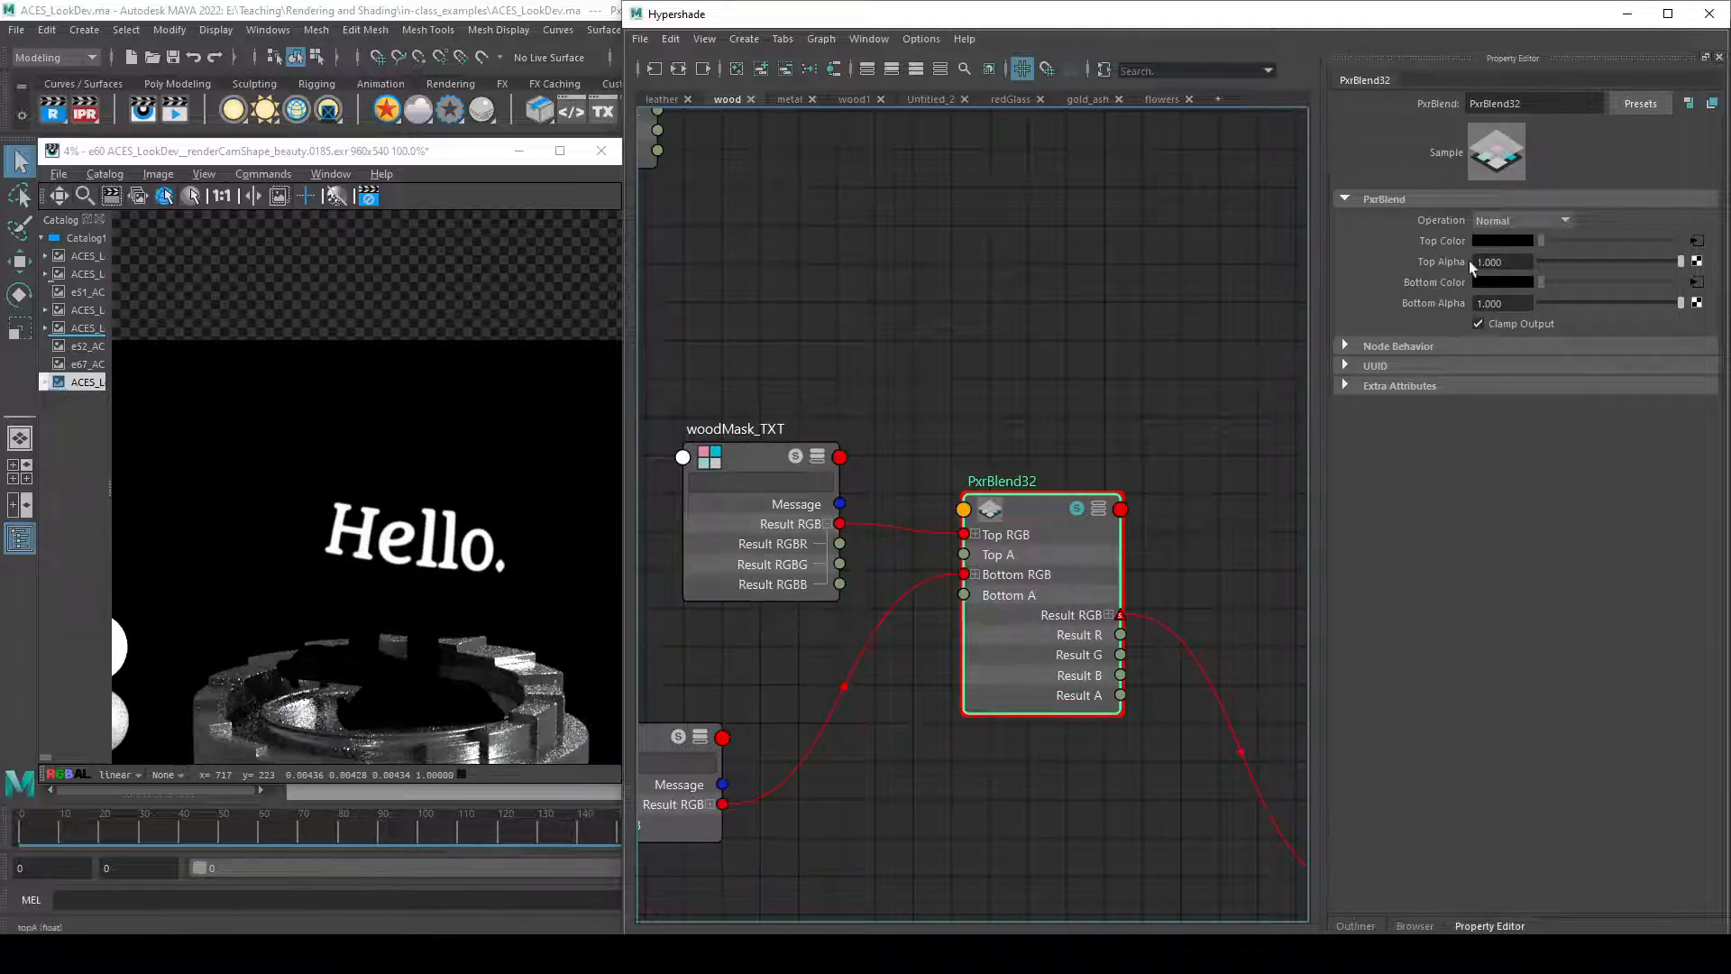
left_click_drag(1644, 263, 1695, 256)
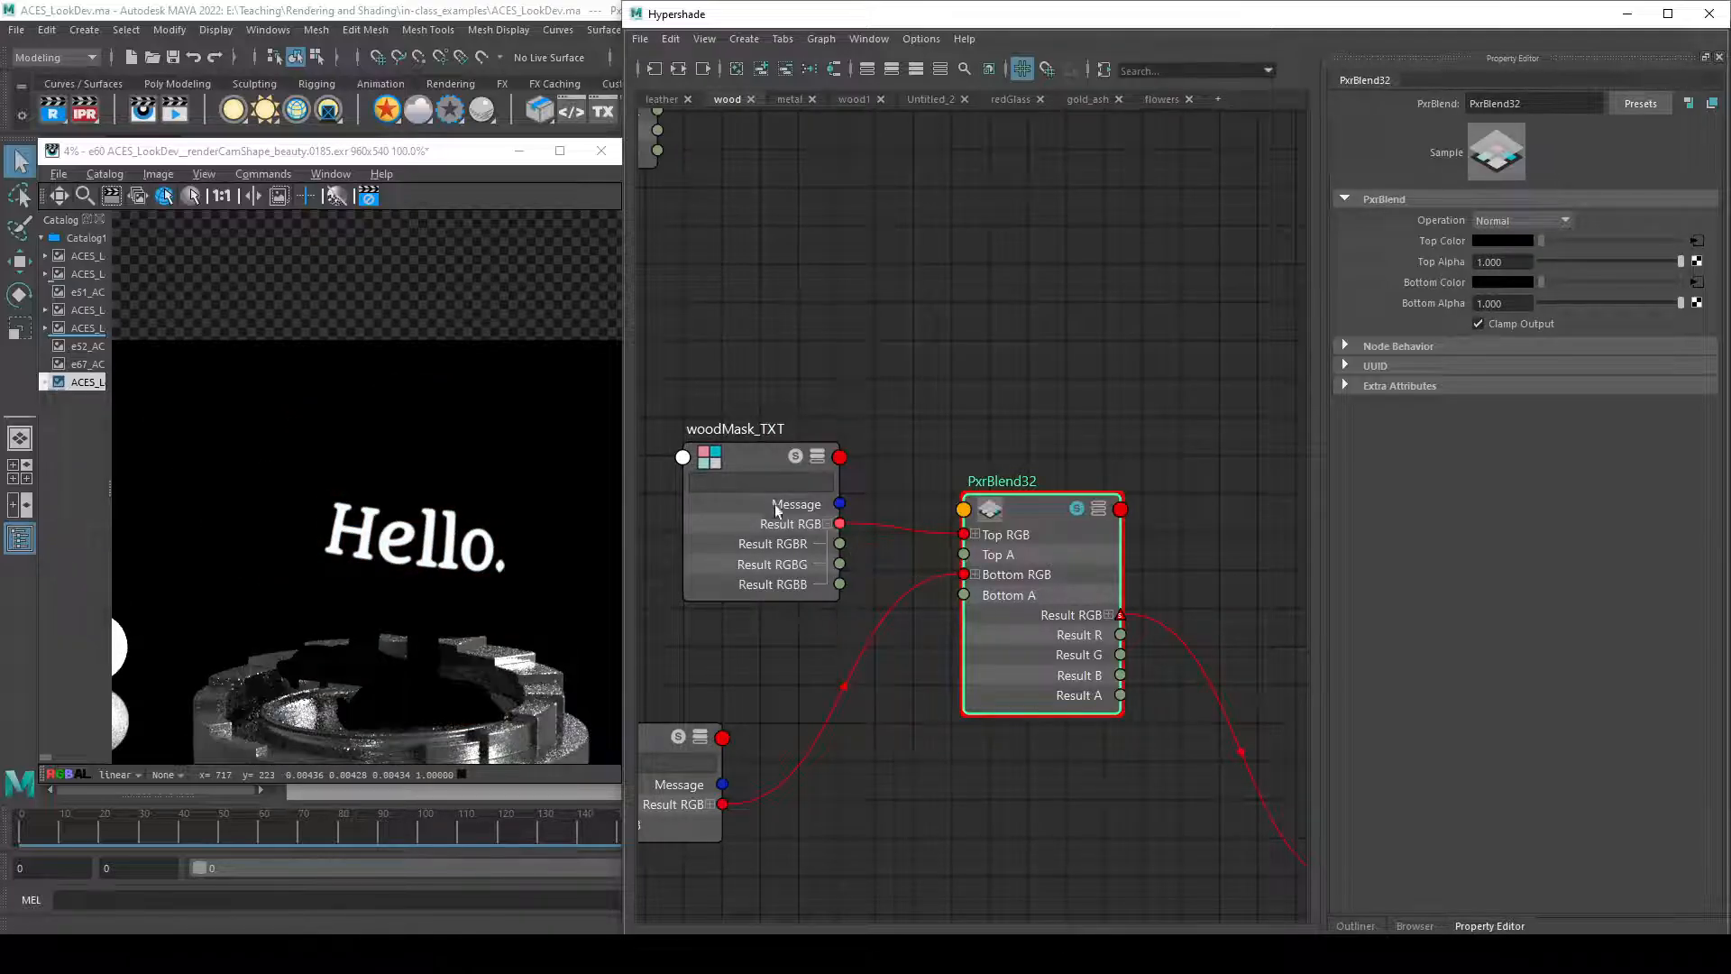
left_click_drag(772, 452, 783, 422)
left_click(1084, 612)
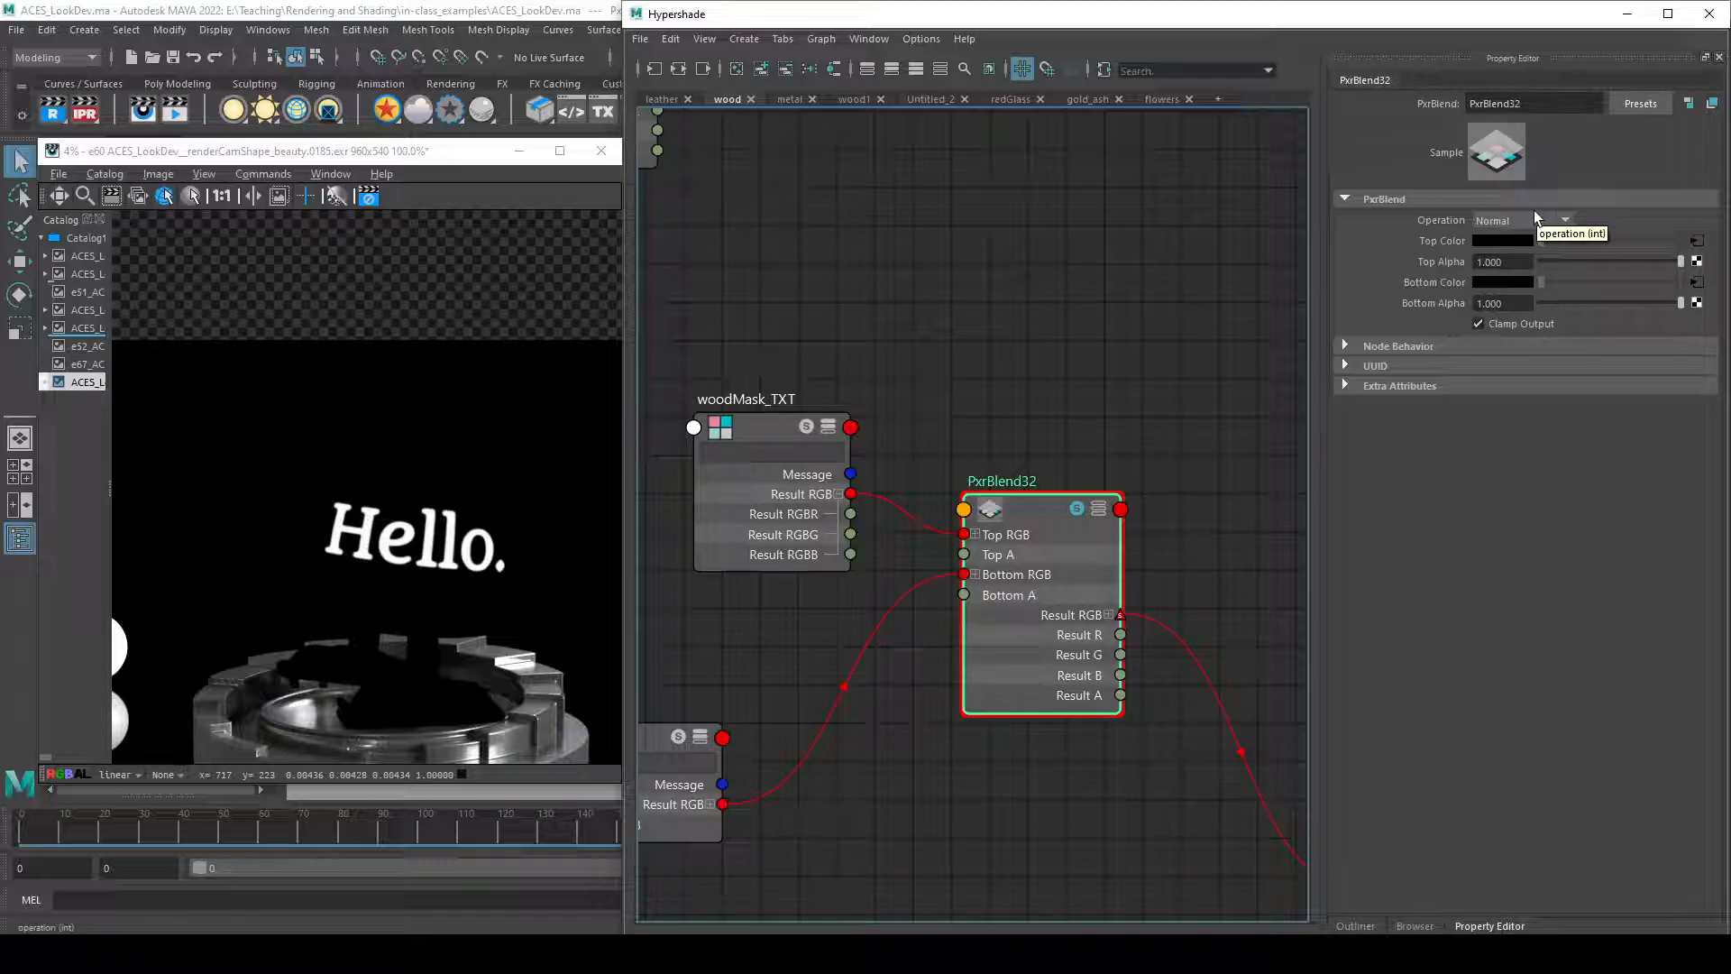
mouse_move(814, 528)
left_mouse_down()
mouse_move(810, 492)
mouse_move(830, 504)
left_mouse_up()
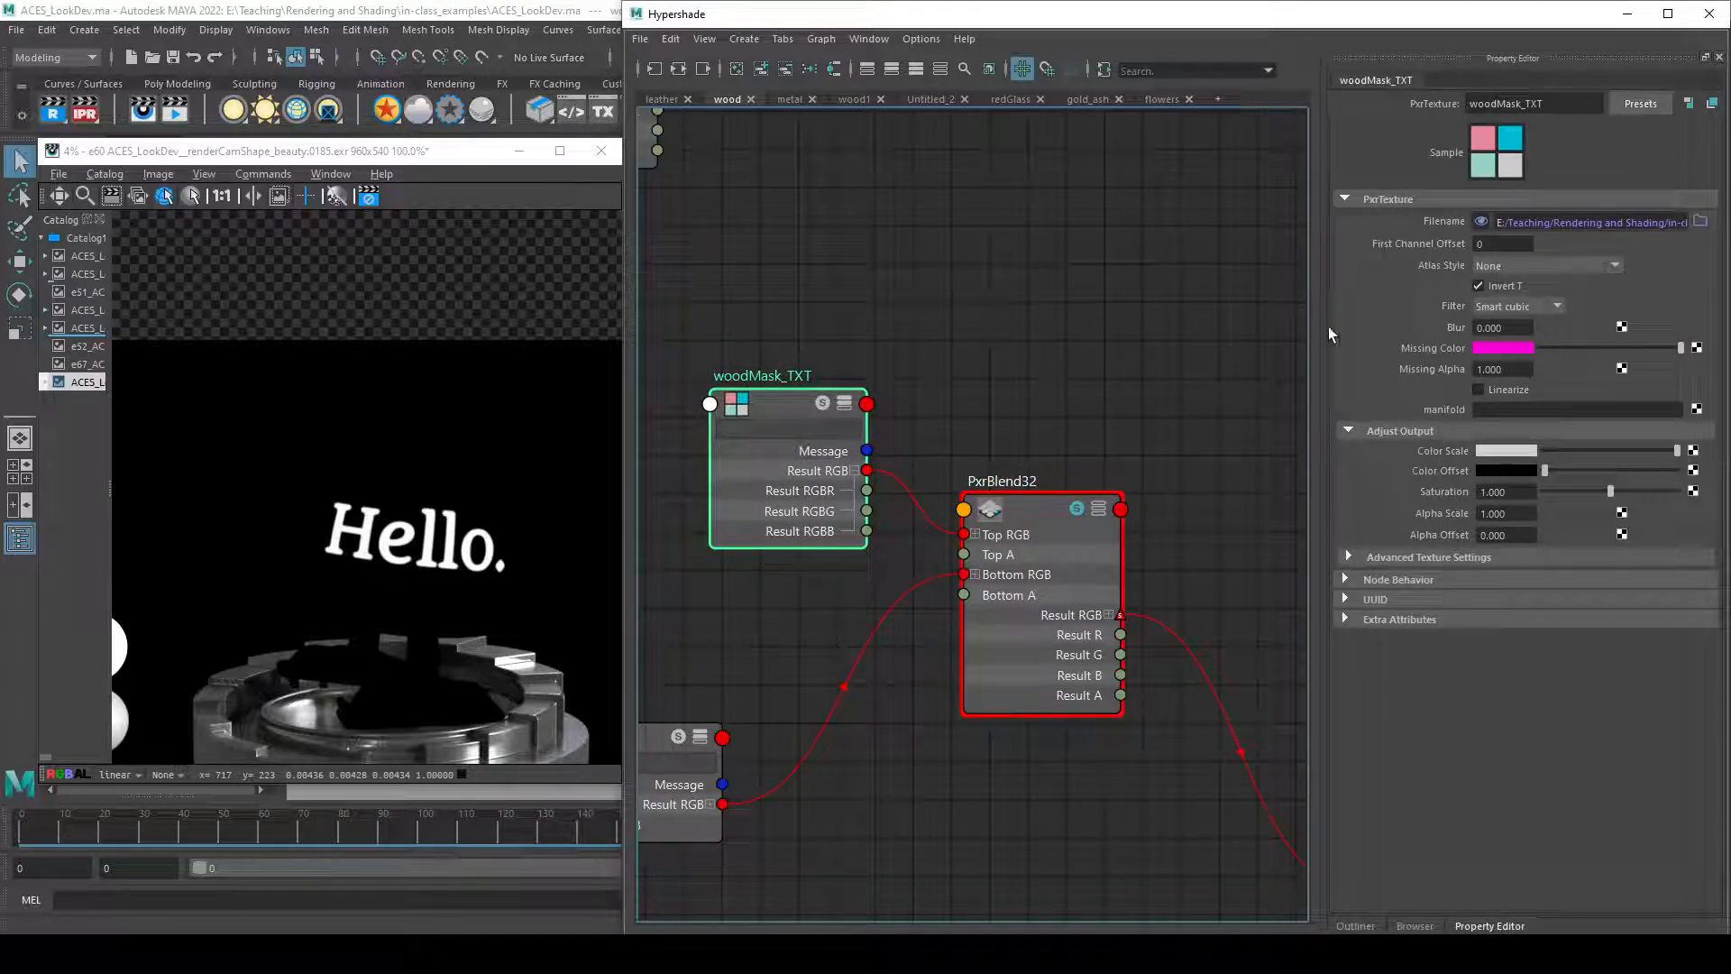
- Set PxrBlend32's blend operation to Screen
left_click(1002, 578)
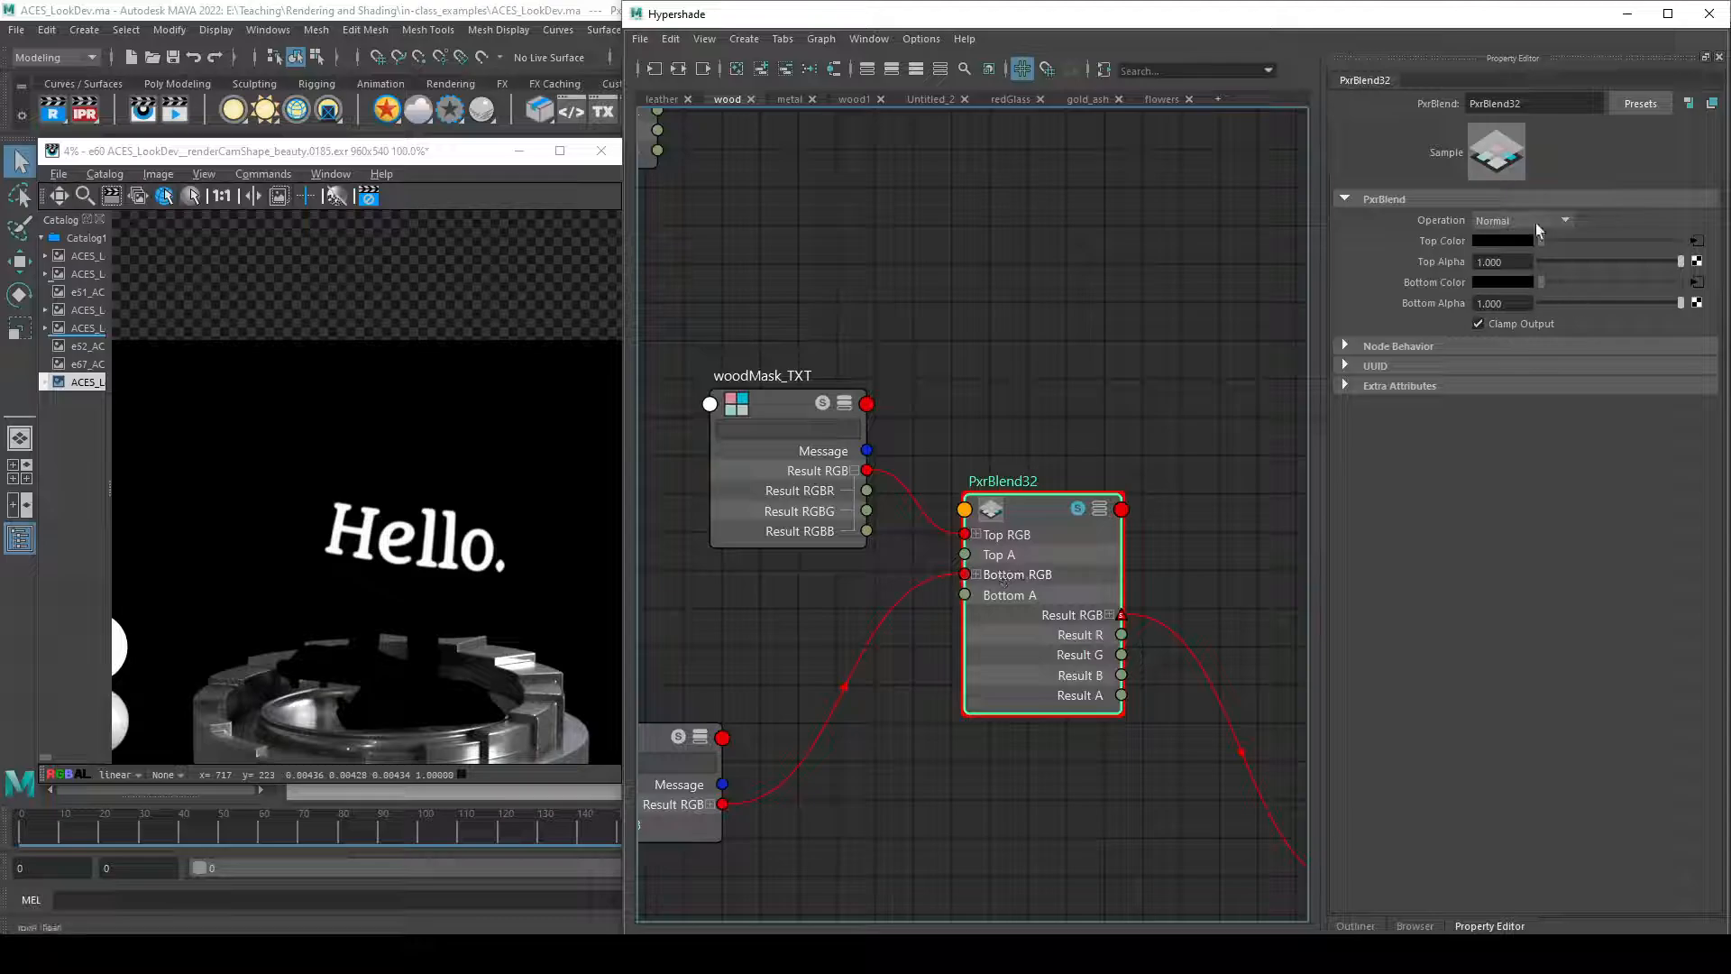
left_click(1522, 221)
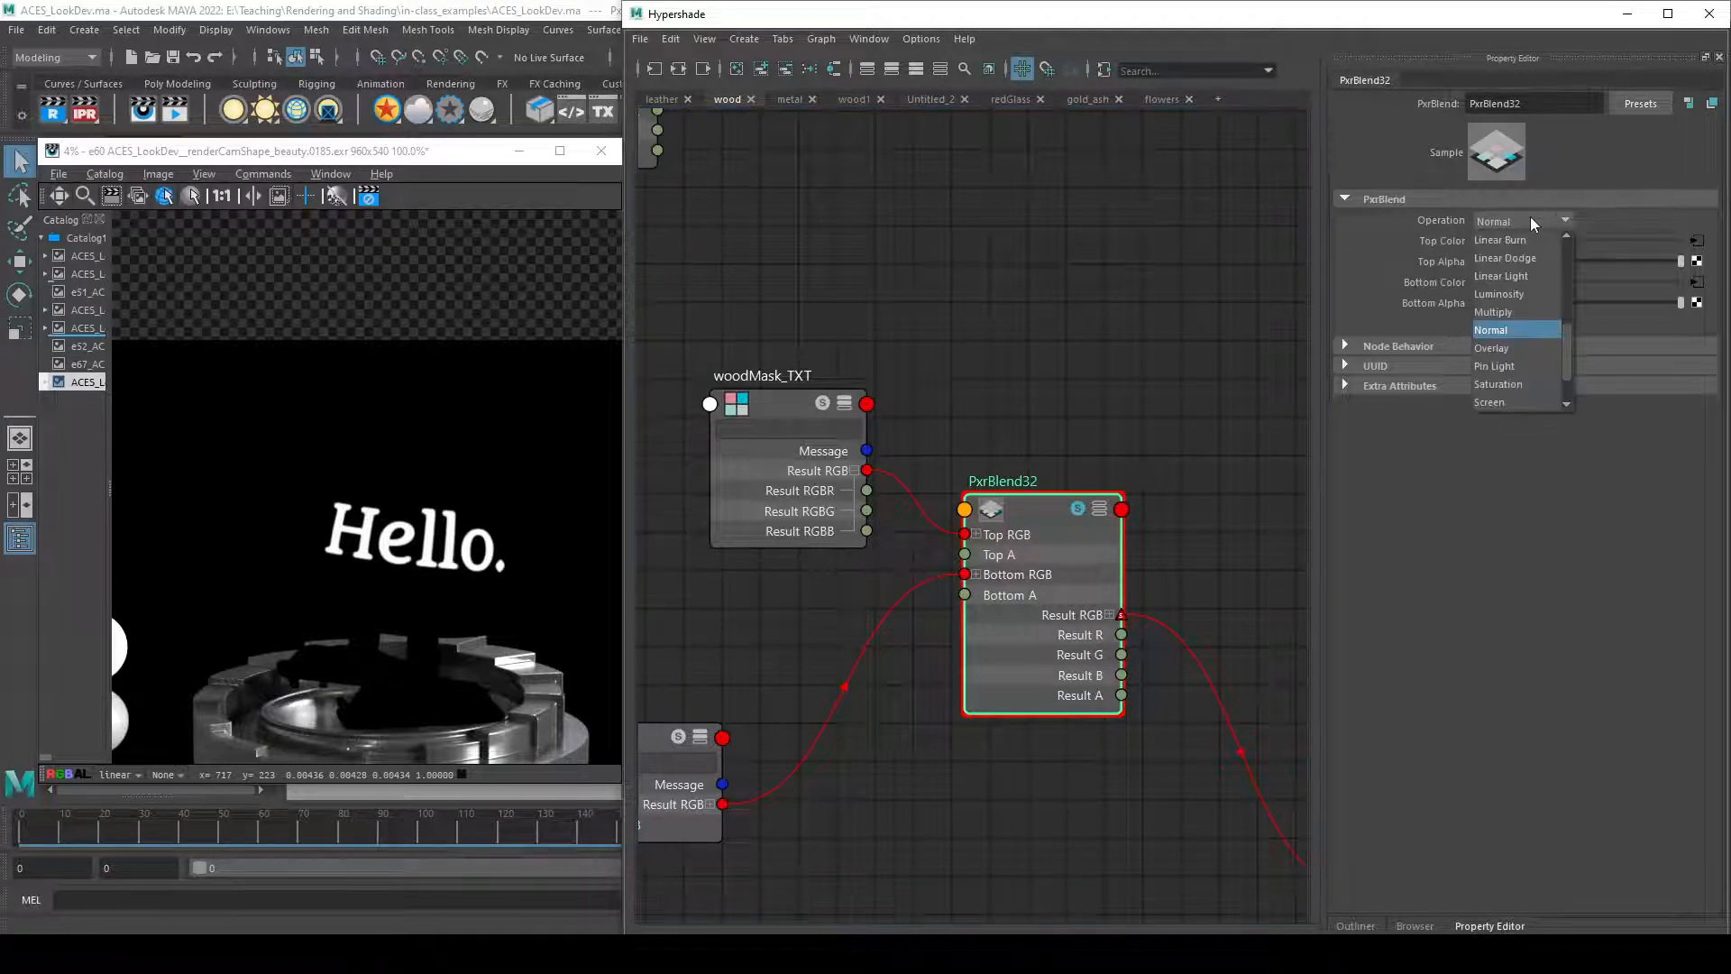
left_click(1492, 402)
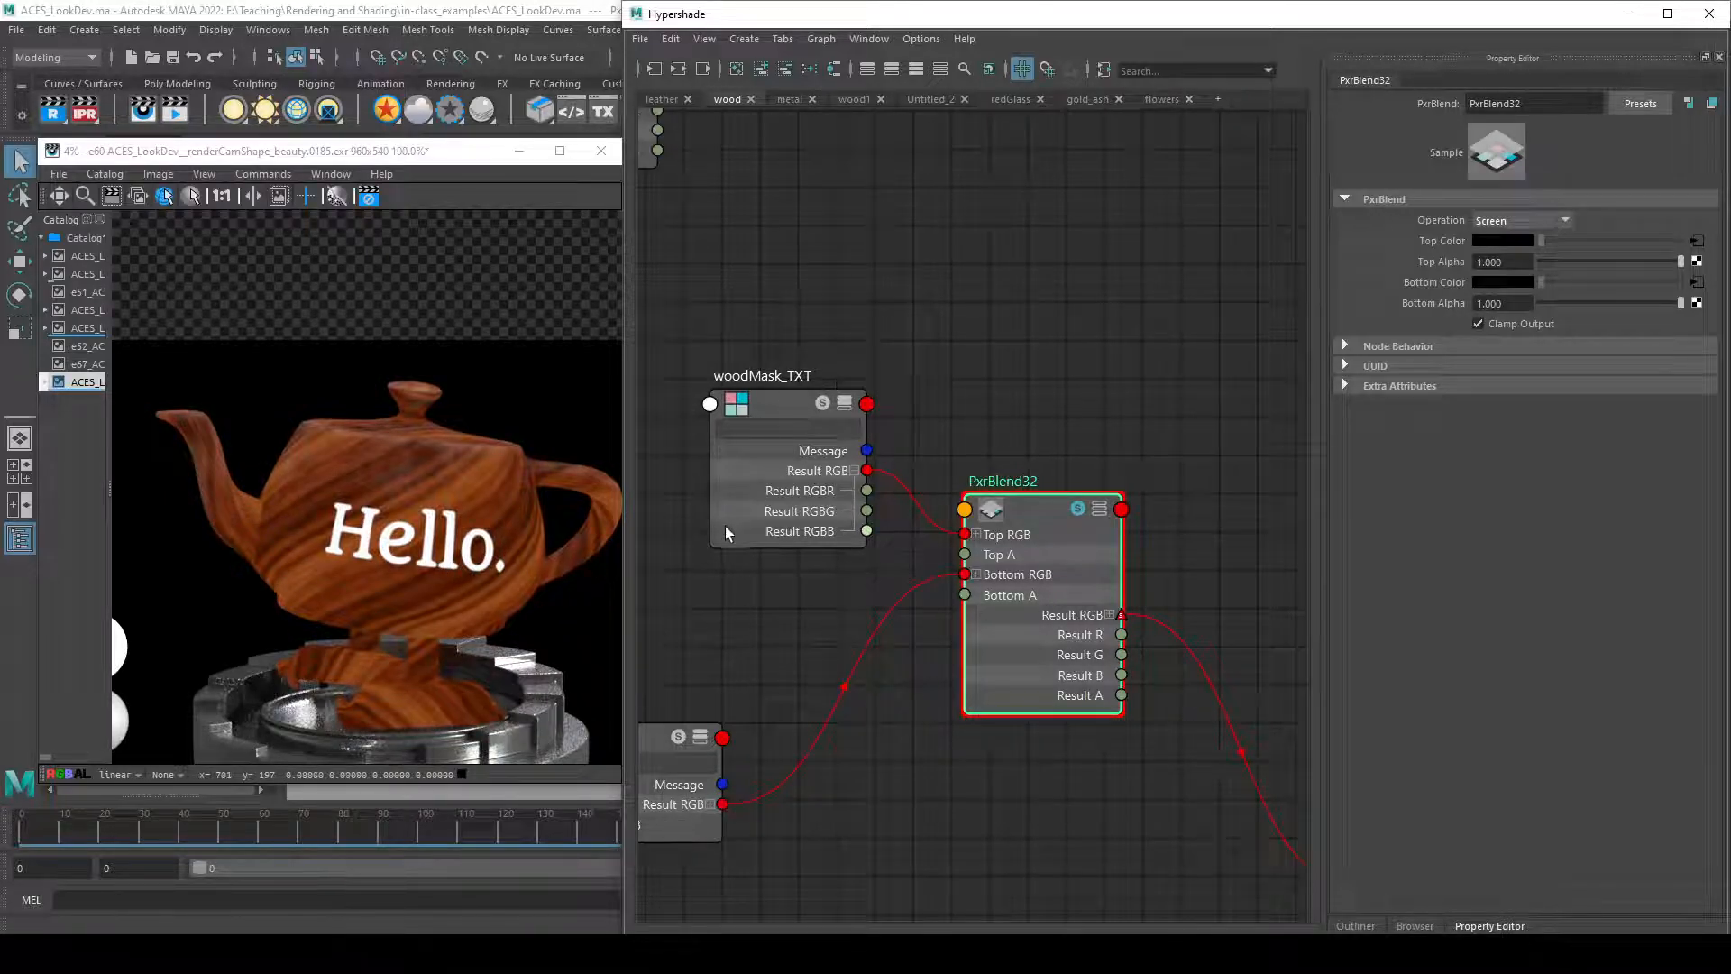
- Set PxrBlend32's blend operation to Multiply
left_click(1507, 222)
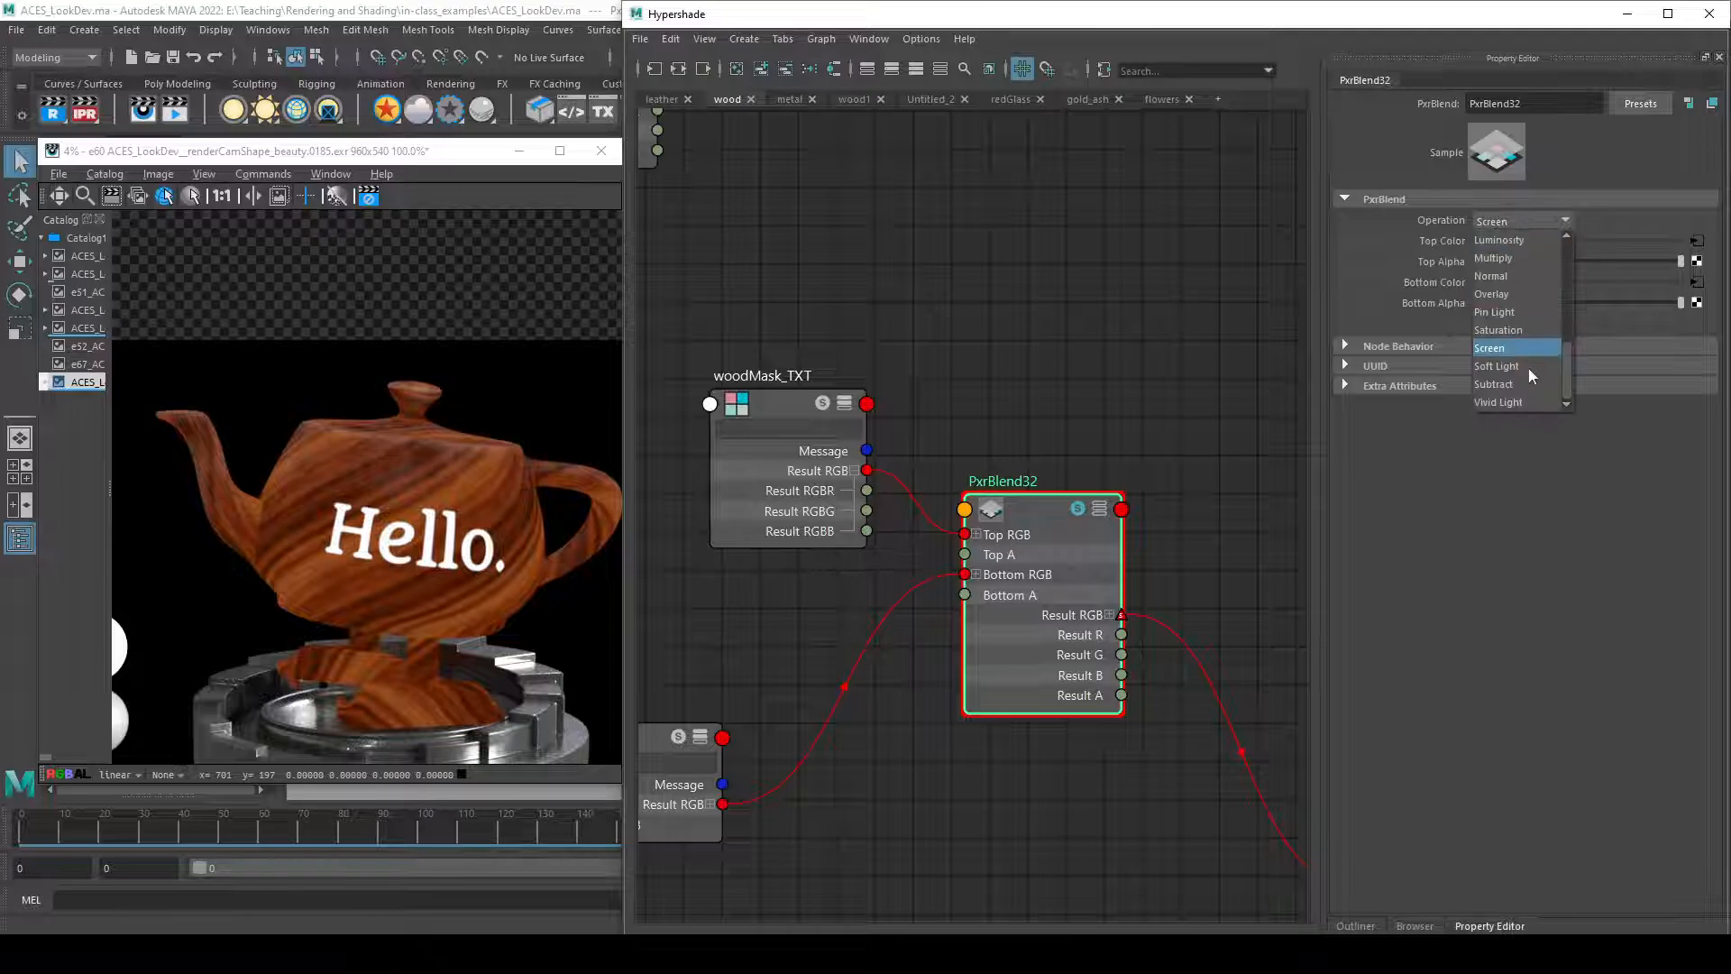
scroll(1526, 379, "up", 3)
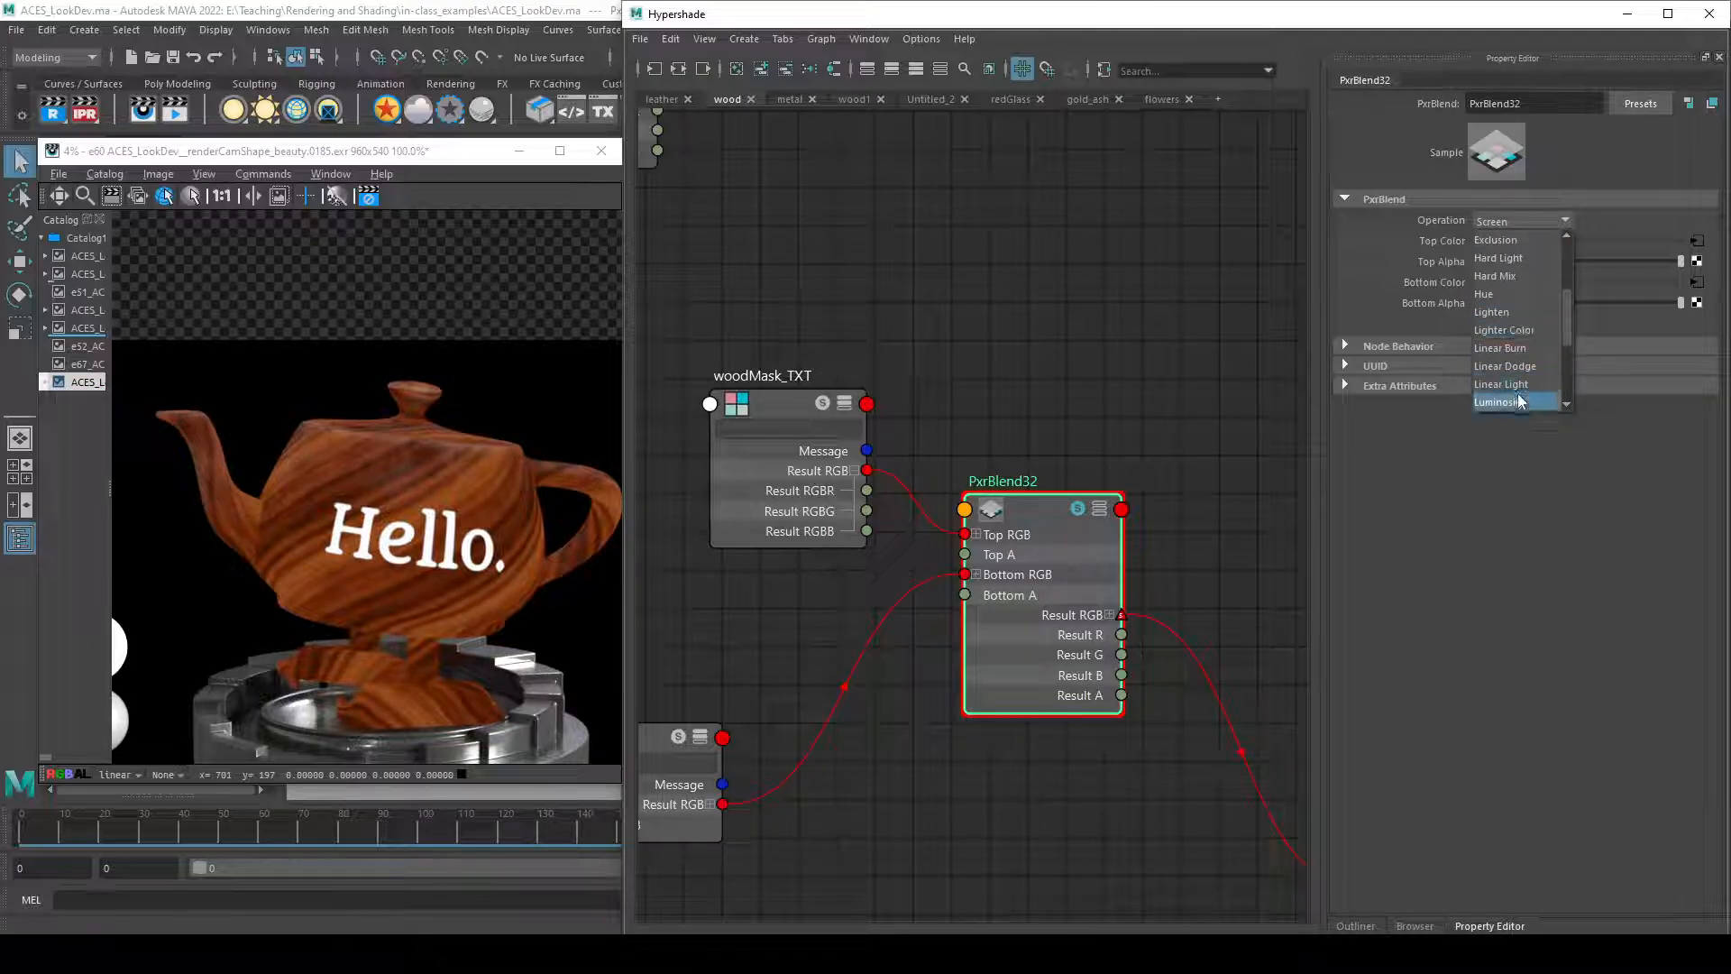
scroll(1518, 390, "down", 1)
left_click(1516, 366)
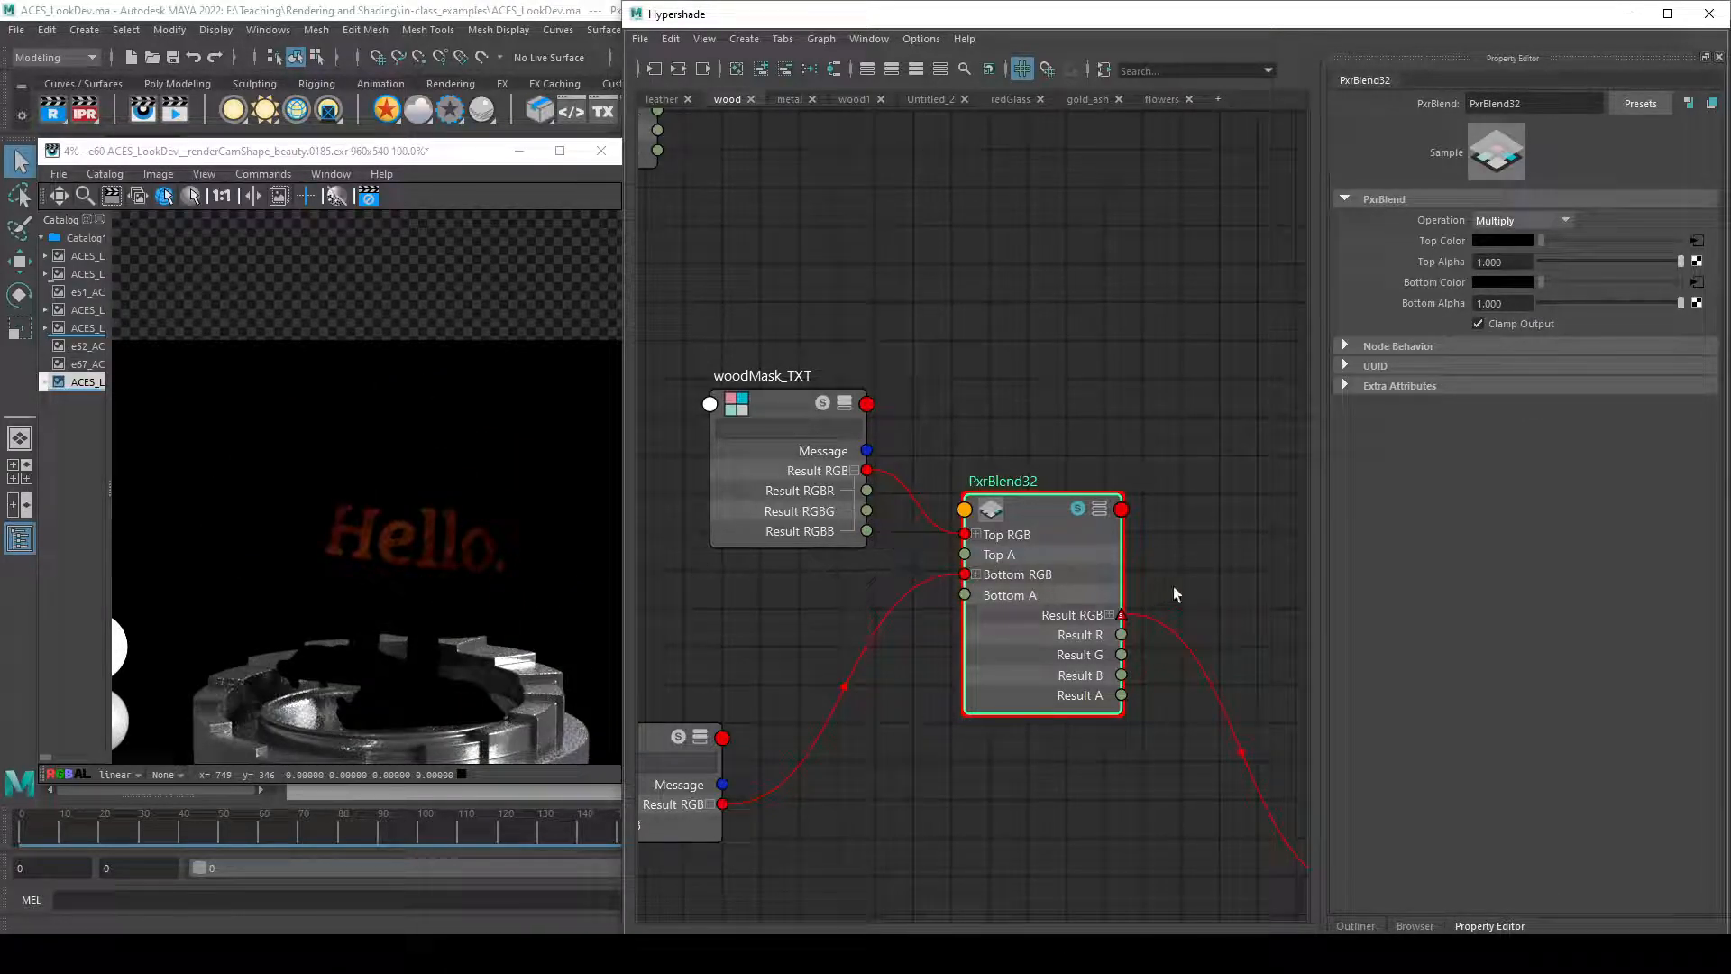
- Compare Linear Dodge, Linear Burn and Multiply on PxrBlend32, then leave its blend operation at Normal
left_click(1521, 221)
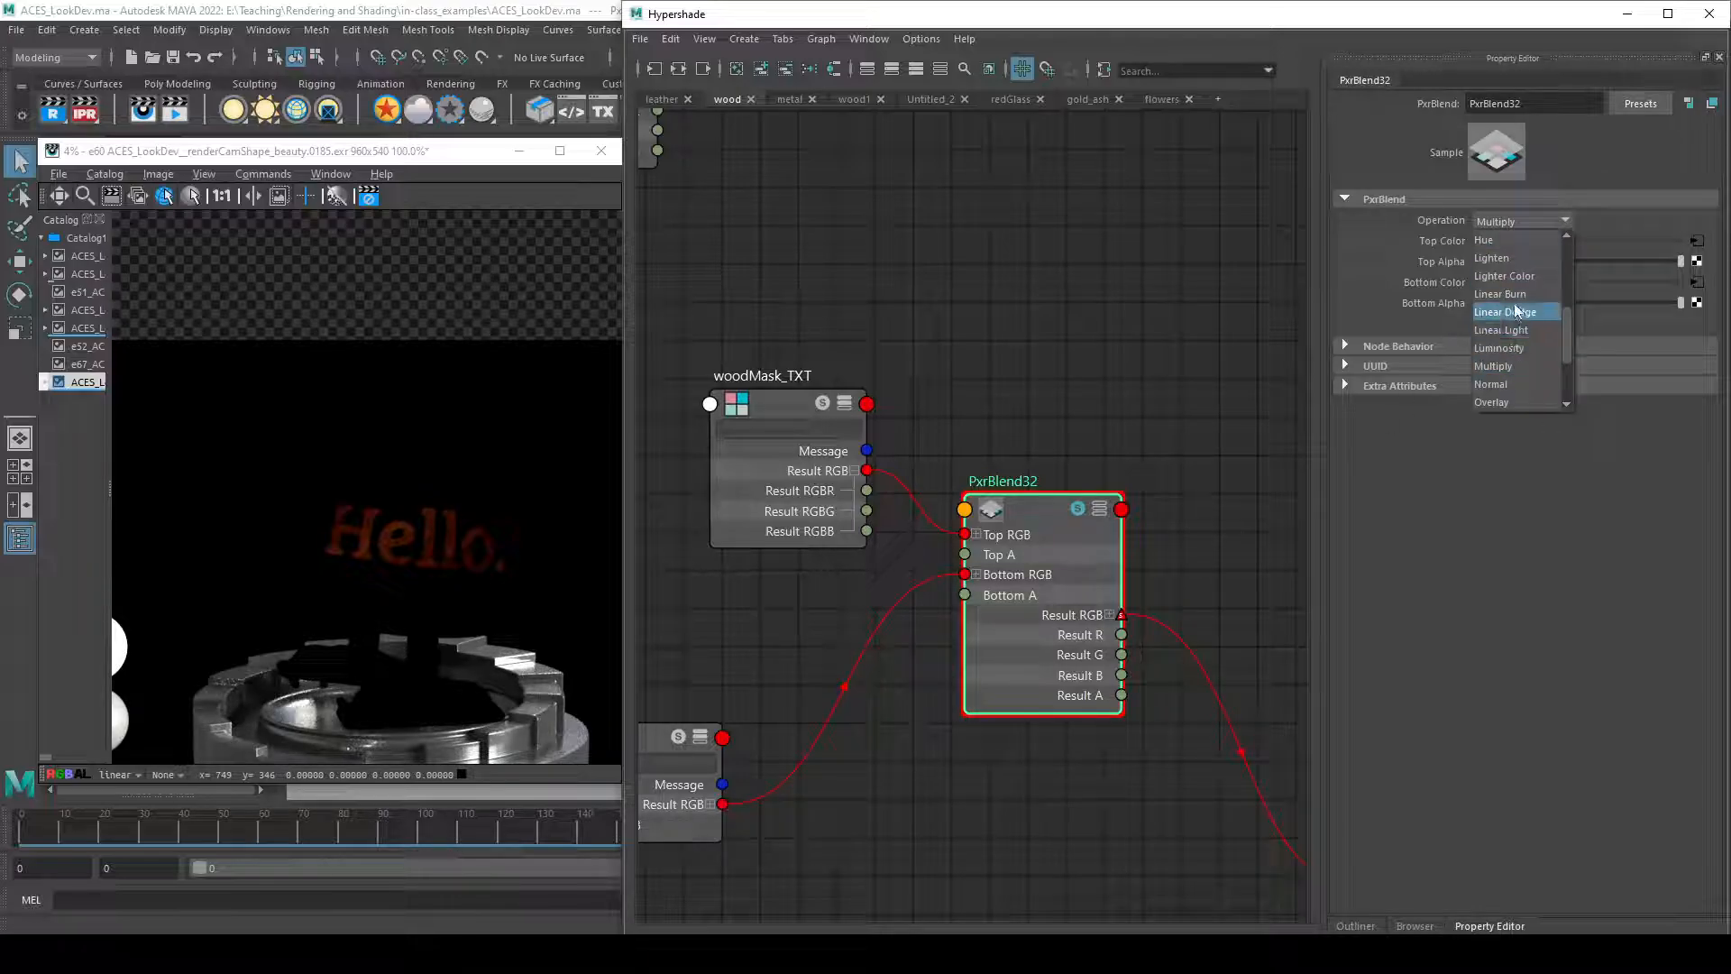
left_click(1515, 311)
left_click(1522, 221)
left_click(1521, 293)
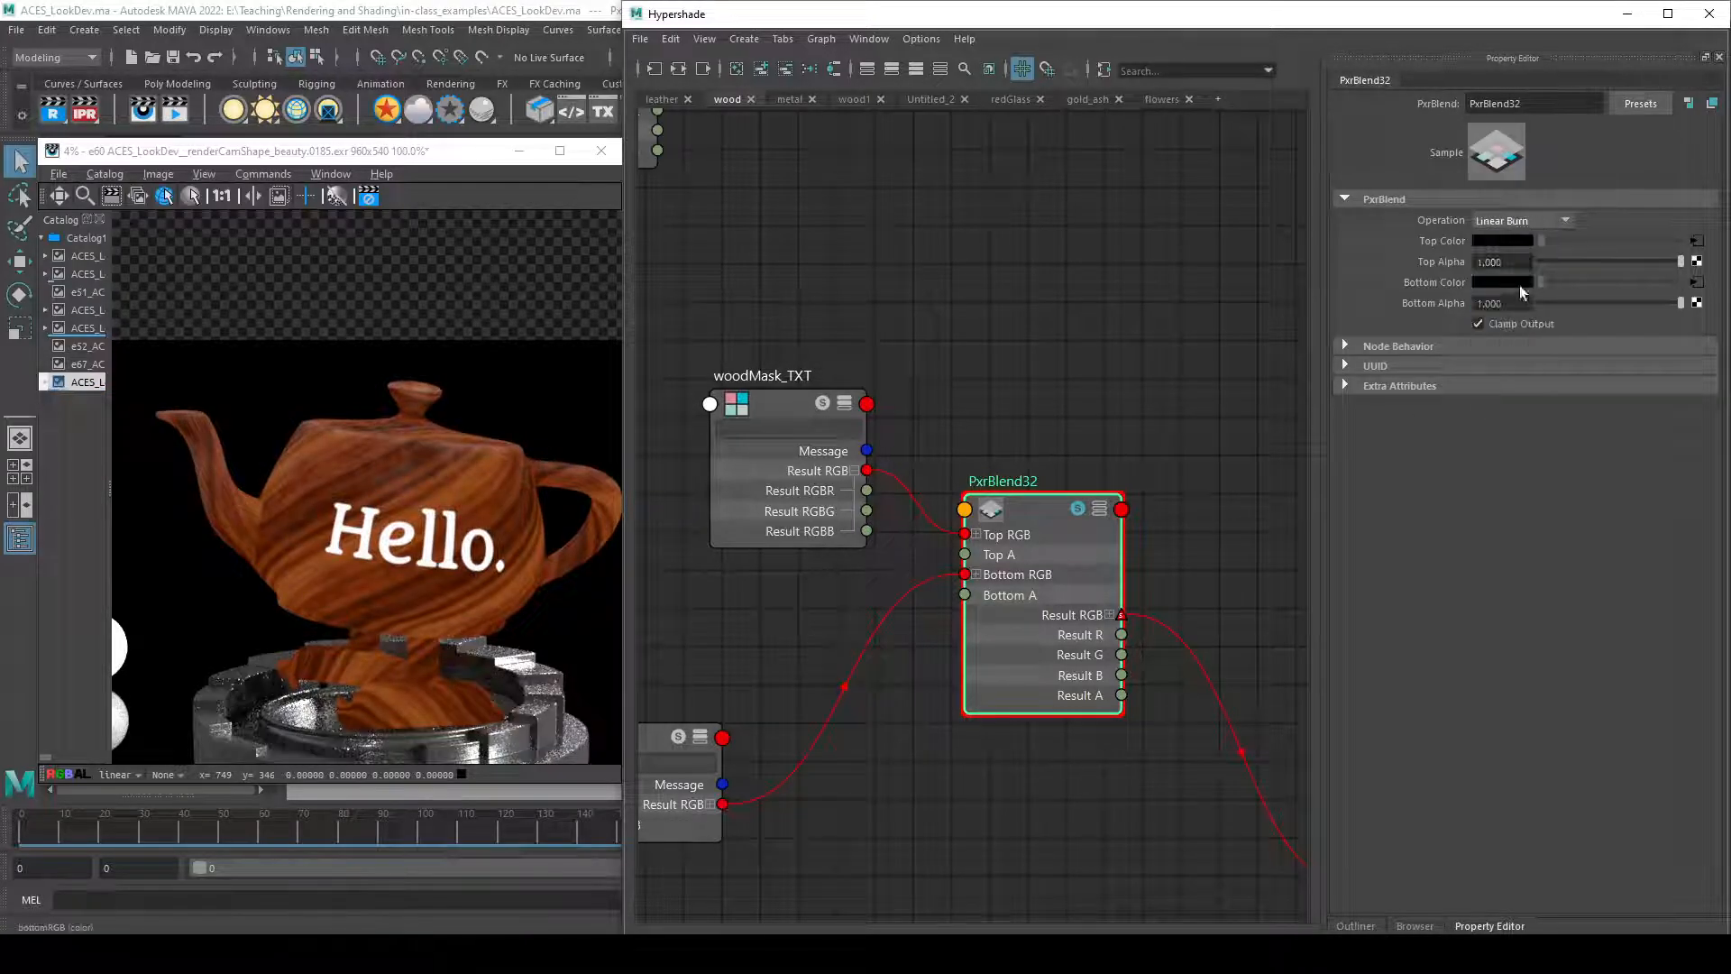
left_click(1532, 220)
left_click(1523, 266)
left_click(1529, 220)
left_click(1524, 365)
left_click(1524, 226)
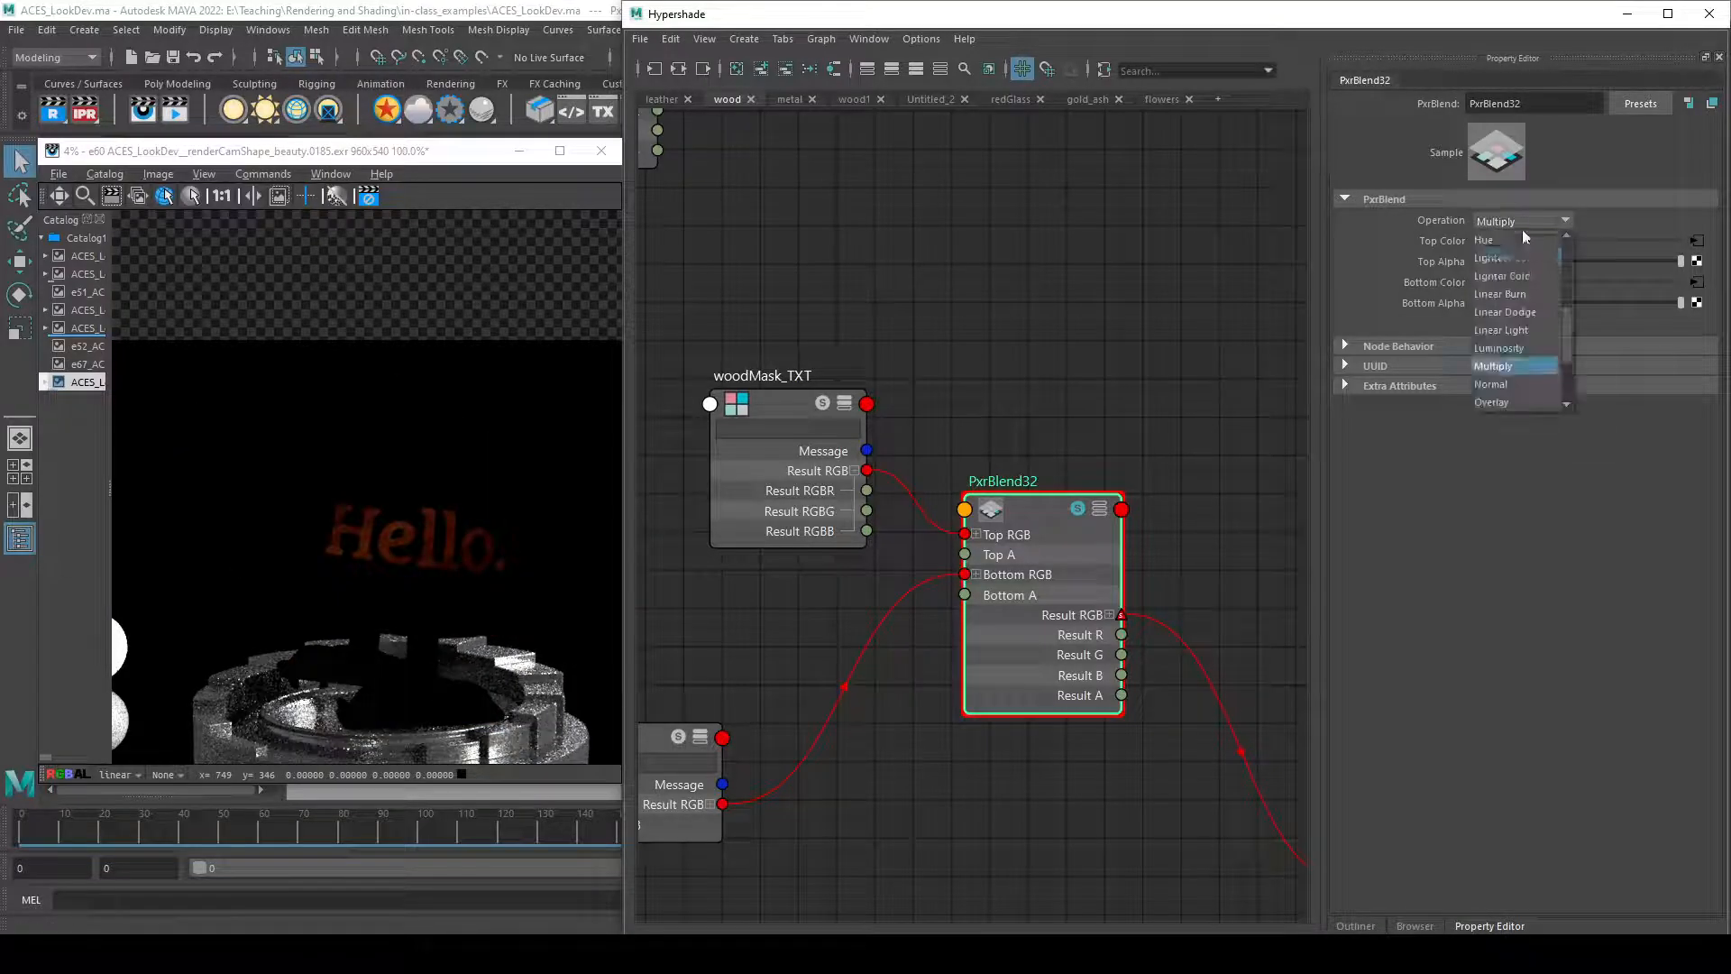
left_click(1496, 384)
- Reposition PxrVoronoise7 beside PxrManifold3D13, expand its attributes, and connect its Result RGB to PxrBlend32's Top RGB
middle_click_drag(1083, 402, 1324, 541, "alt")
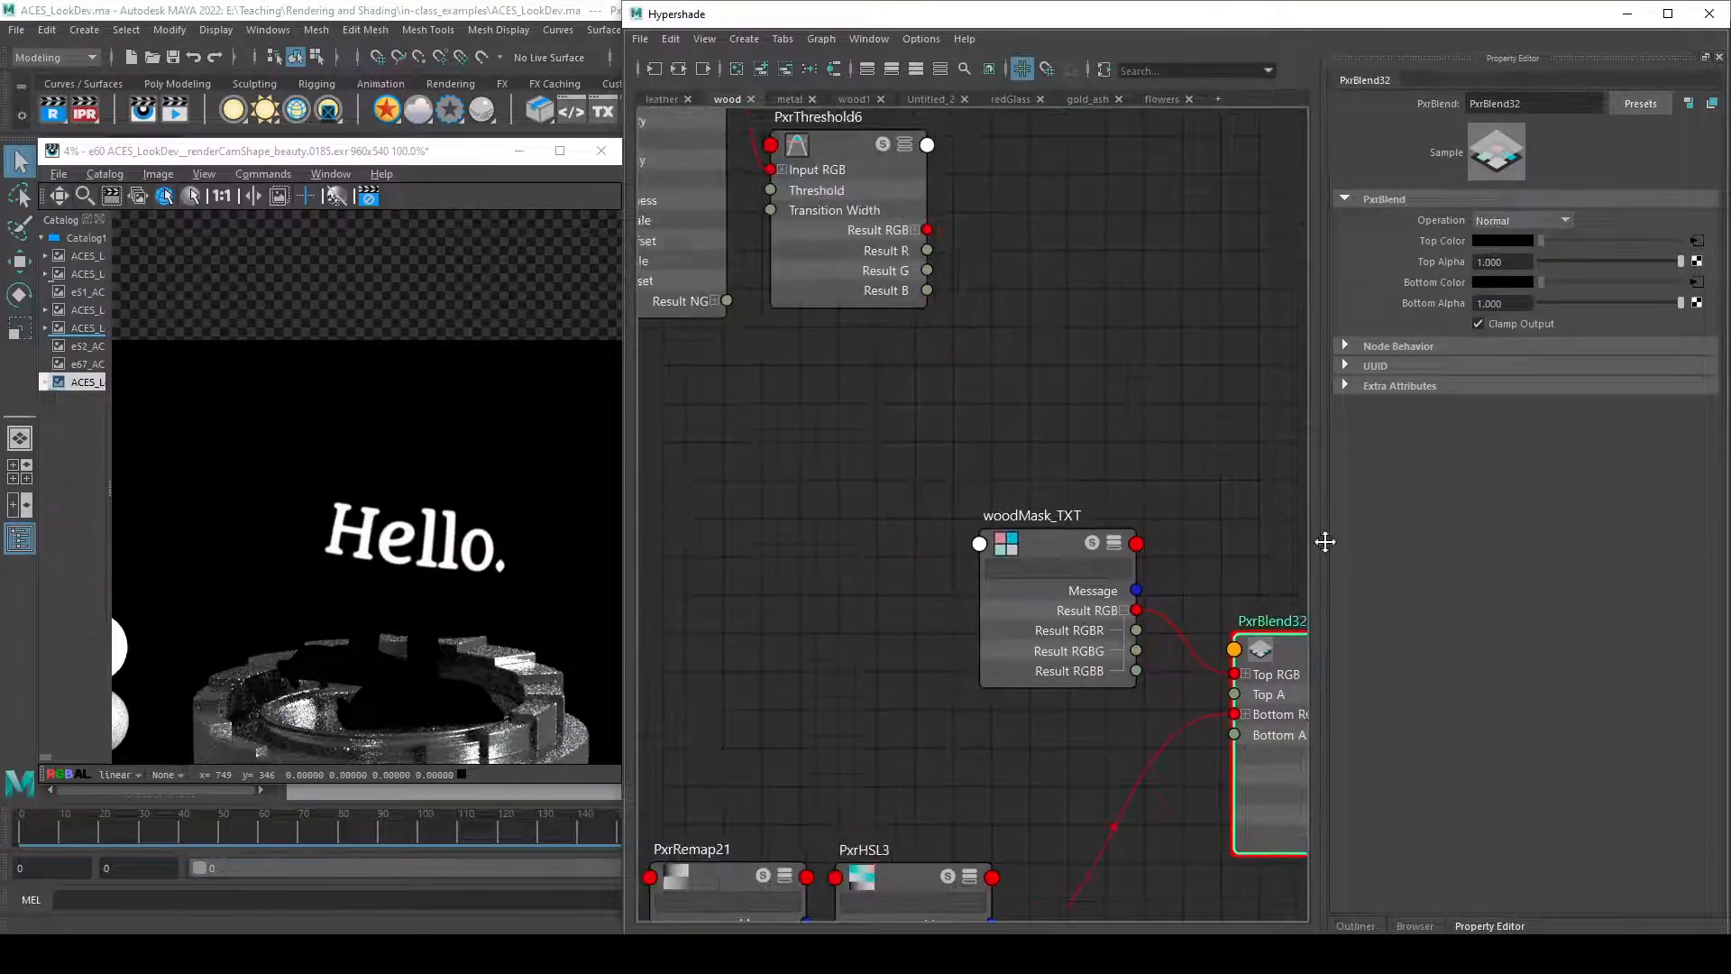
scroll(1172, 503, "down", 3)
scroll(1037, 487, "up", 1)
middle_click_drag(1037, 487, 894, 435, "alt")
scroll(894, 434, "down", 1)
scroll(858, 316, "up", 1)
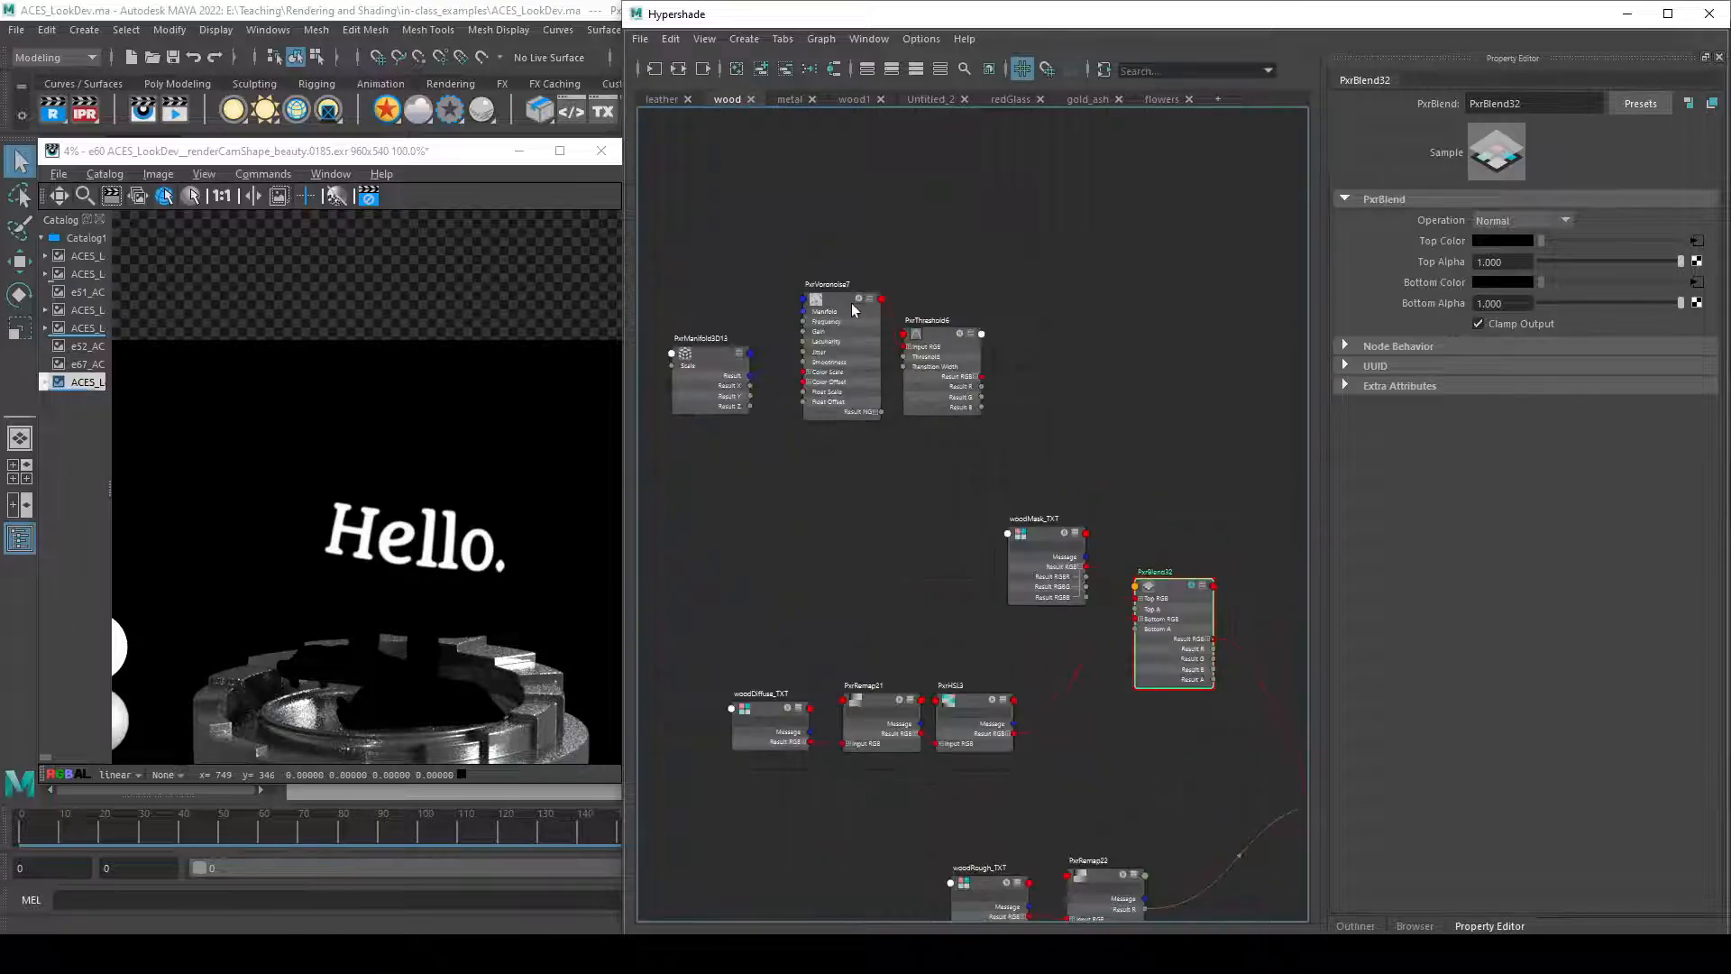
left_click_drag(858, 315, 820, 338)
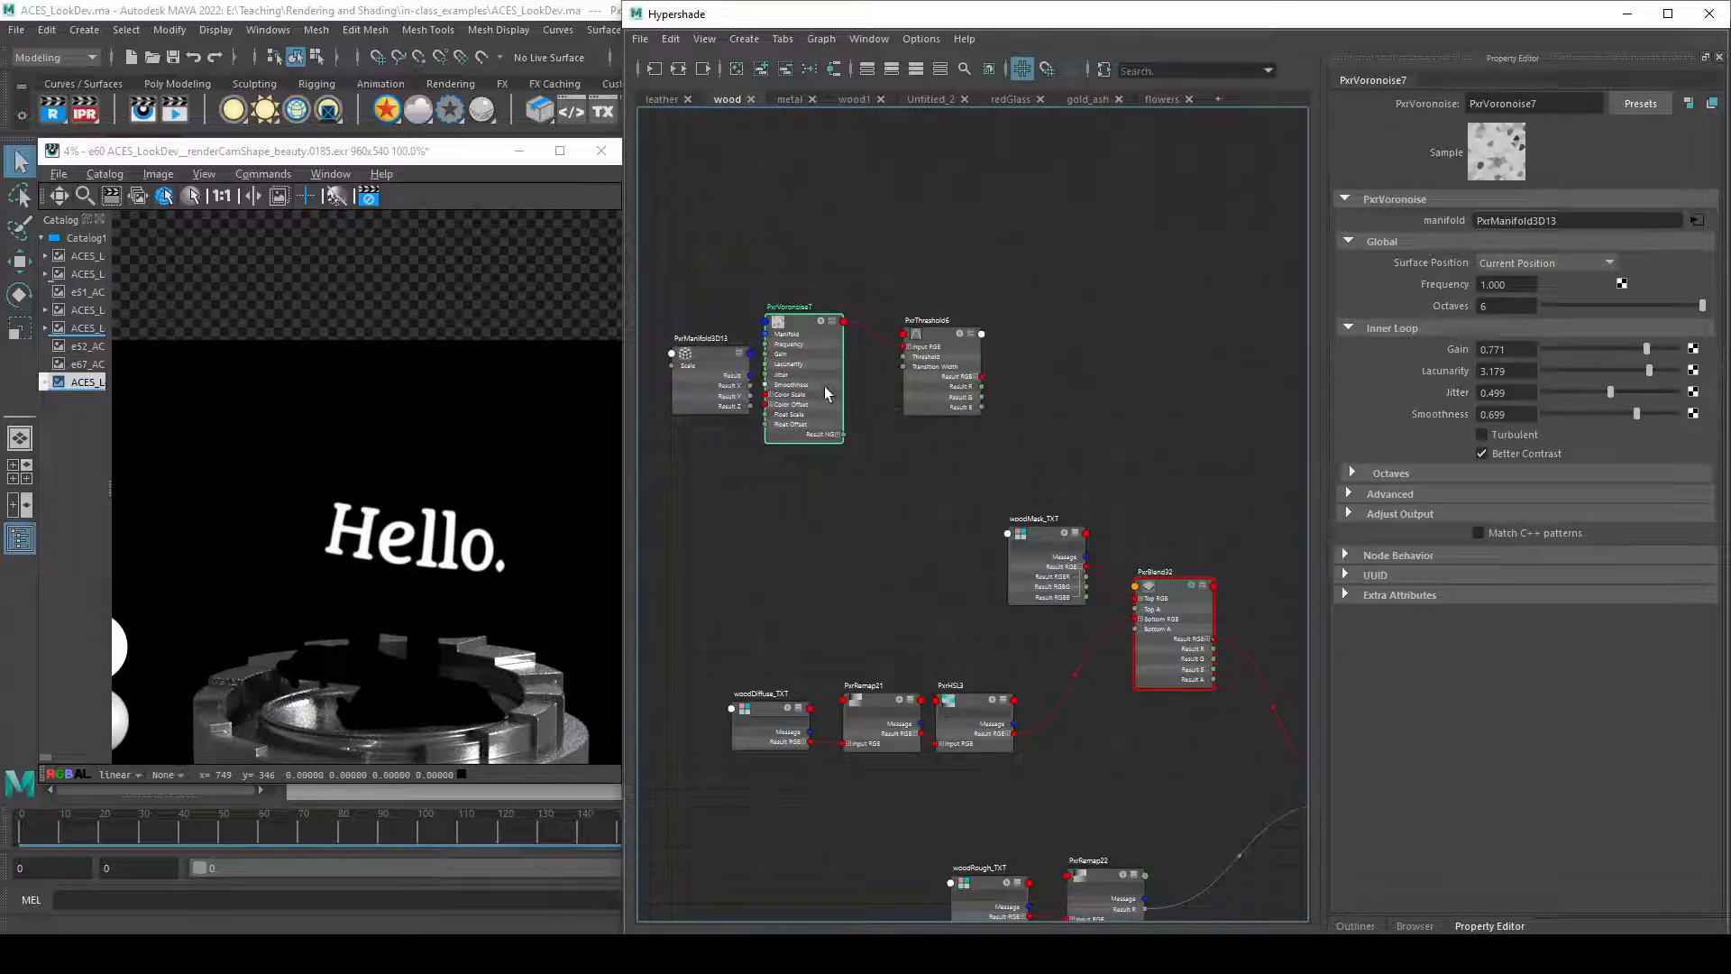
key("3")
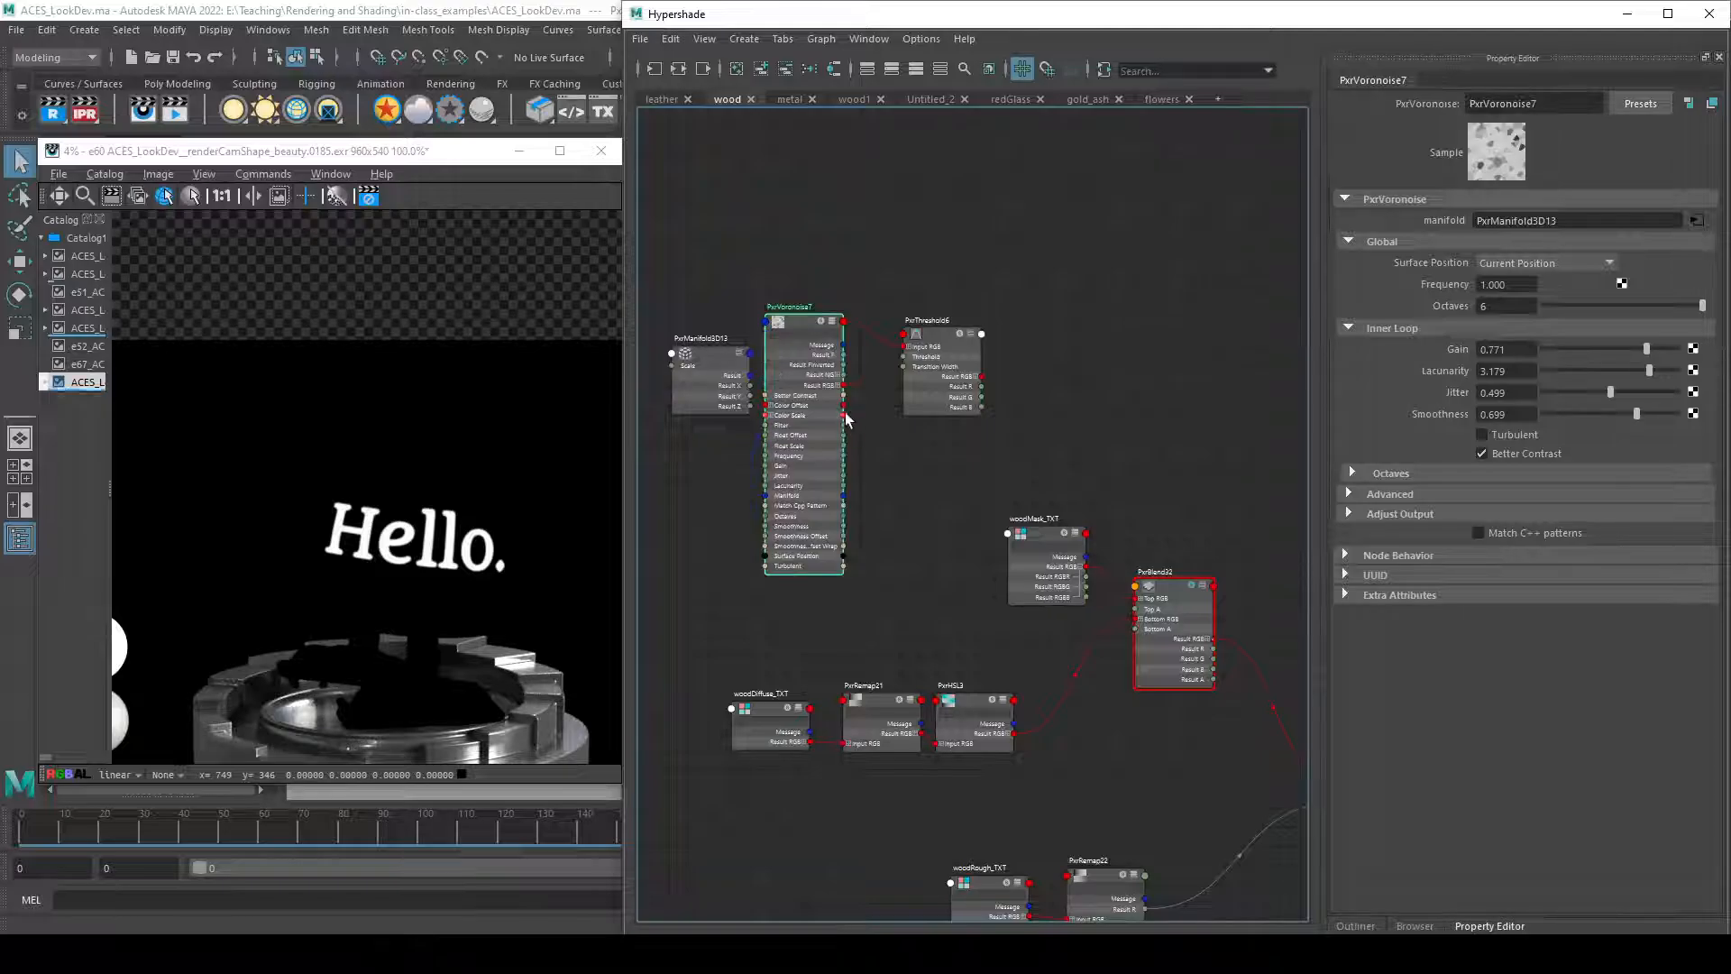
left_click_drag(844, 385, 1162, 620)
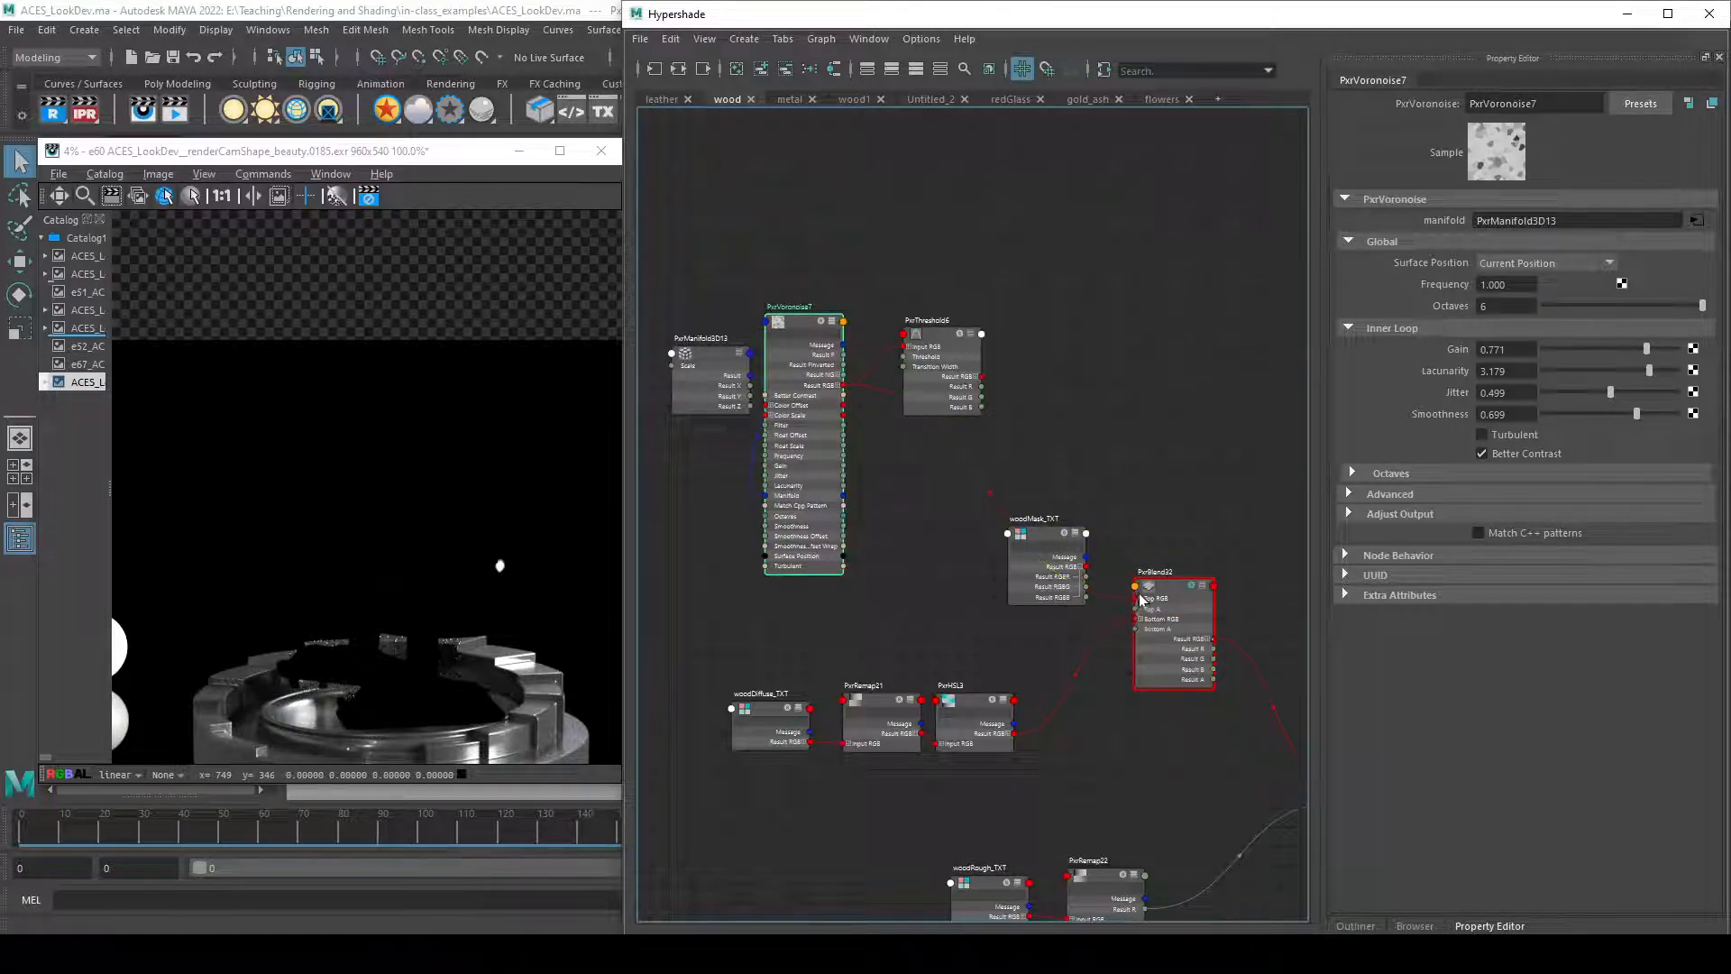
- Select PxrBlend32 and set its blend operation to Overlay
left_click(1184, 624)
left_click(1532, 222)
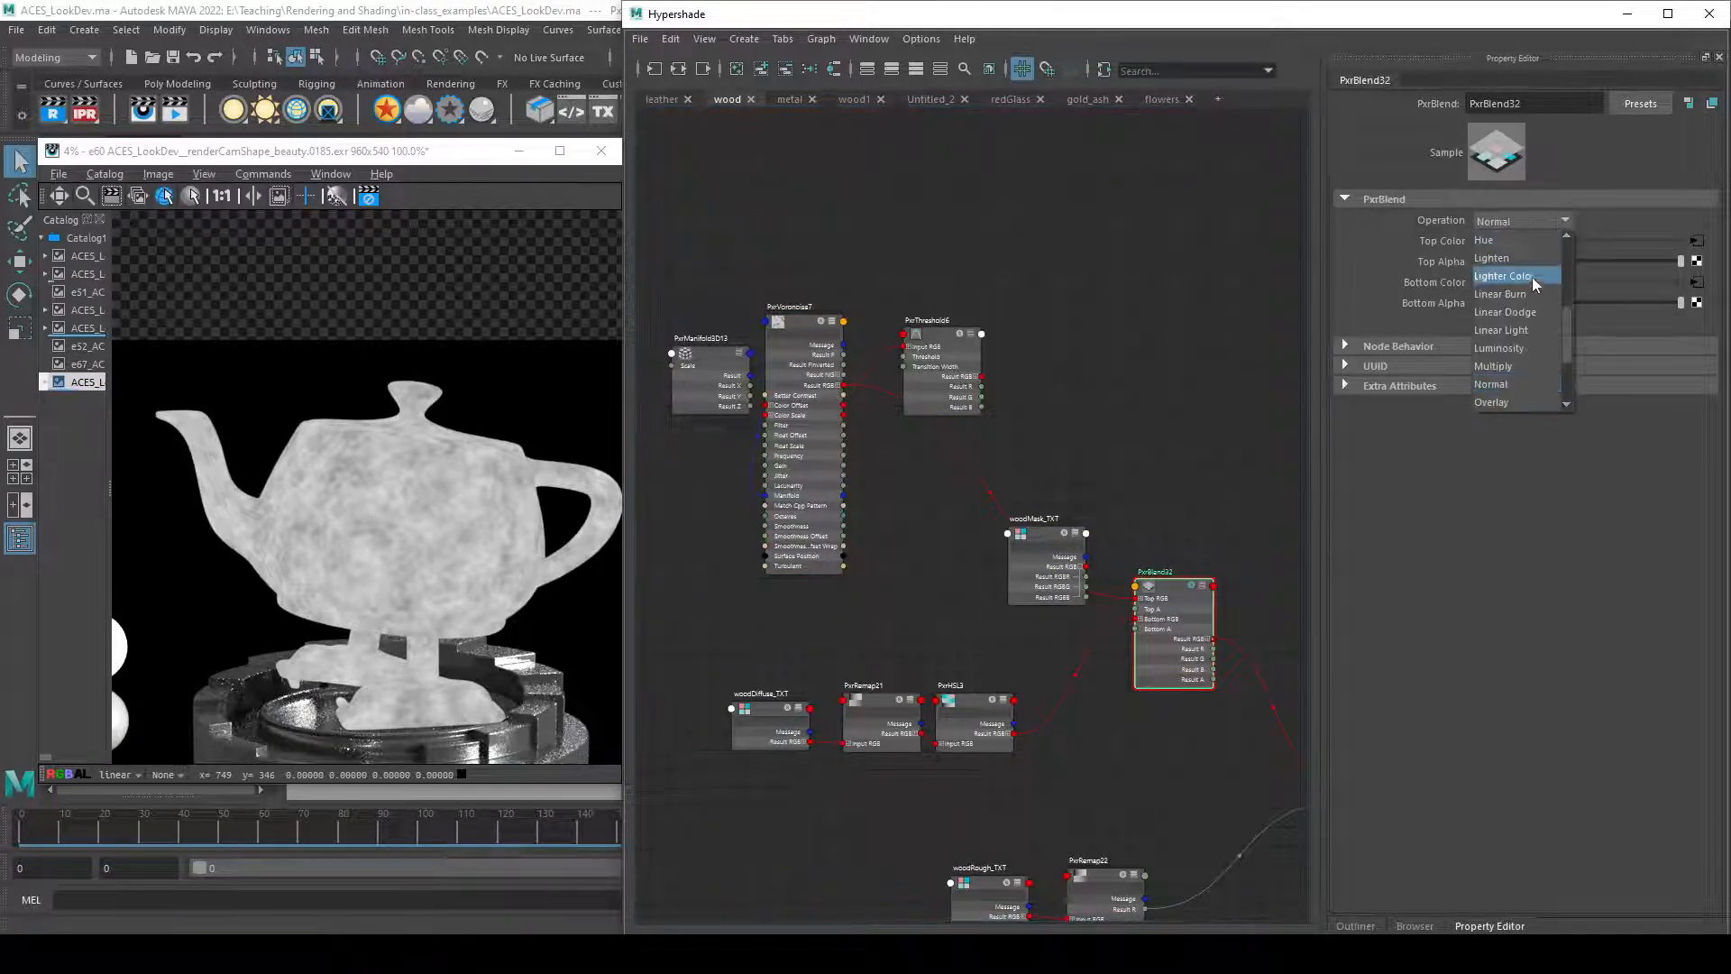
left_click(1514, 402)
middle_click_drag(898, 590, 804, 524, "alt")
scroll(398, 598, "up", 3)
scroll(420, 592, "down", 3)
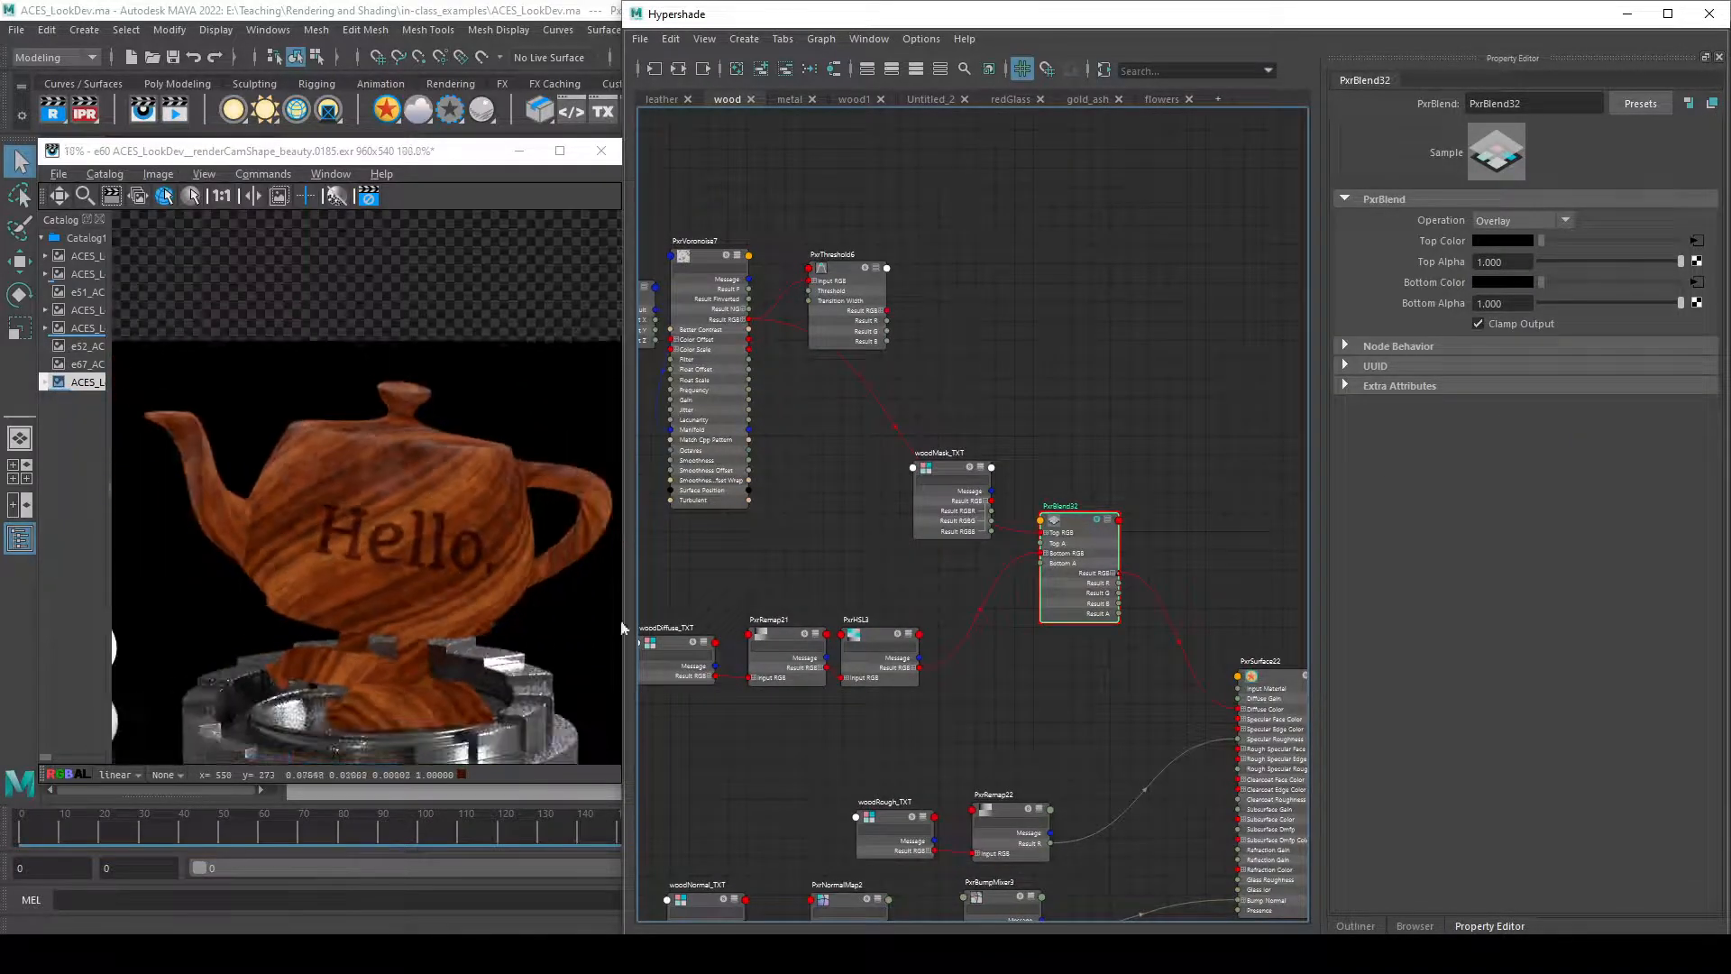
scroll(1127, 641, "up", 5)
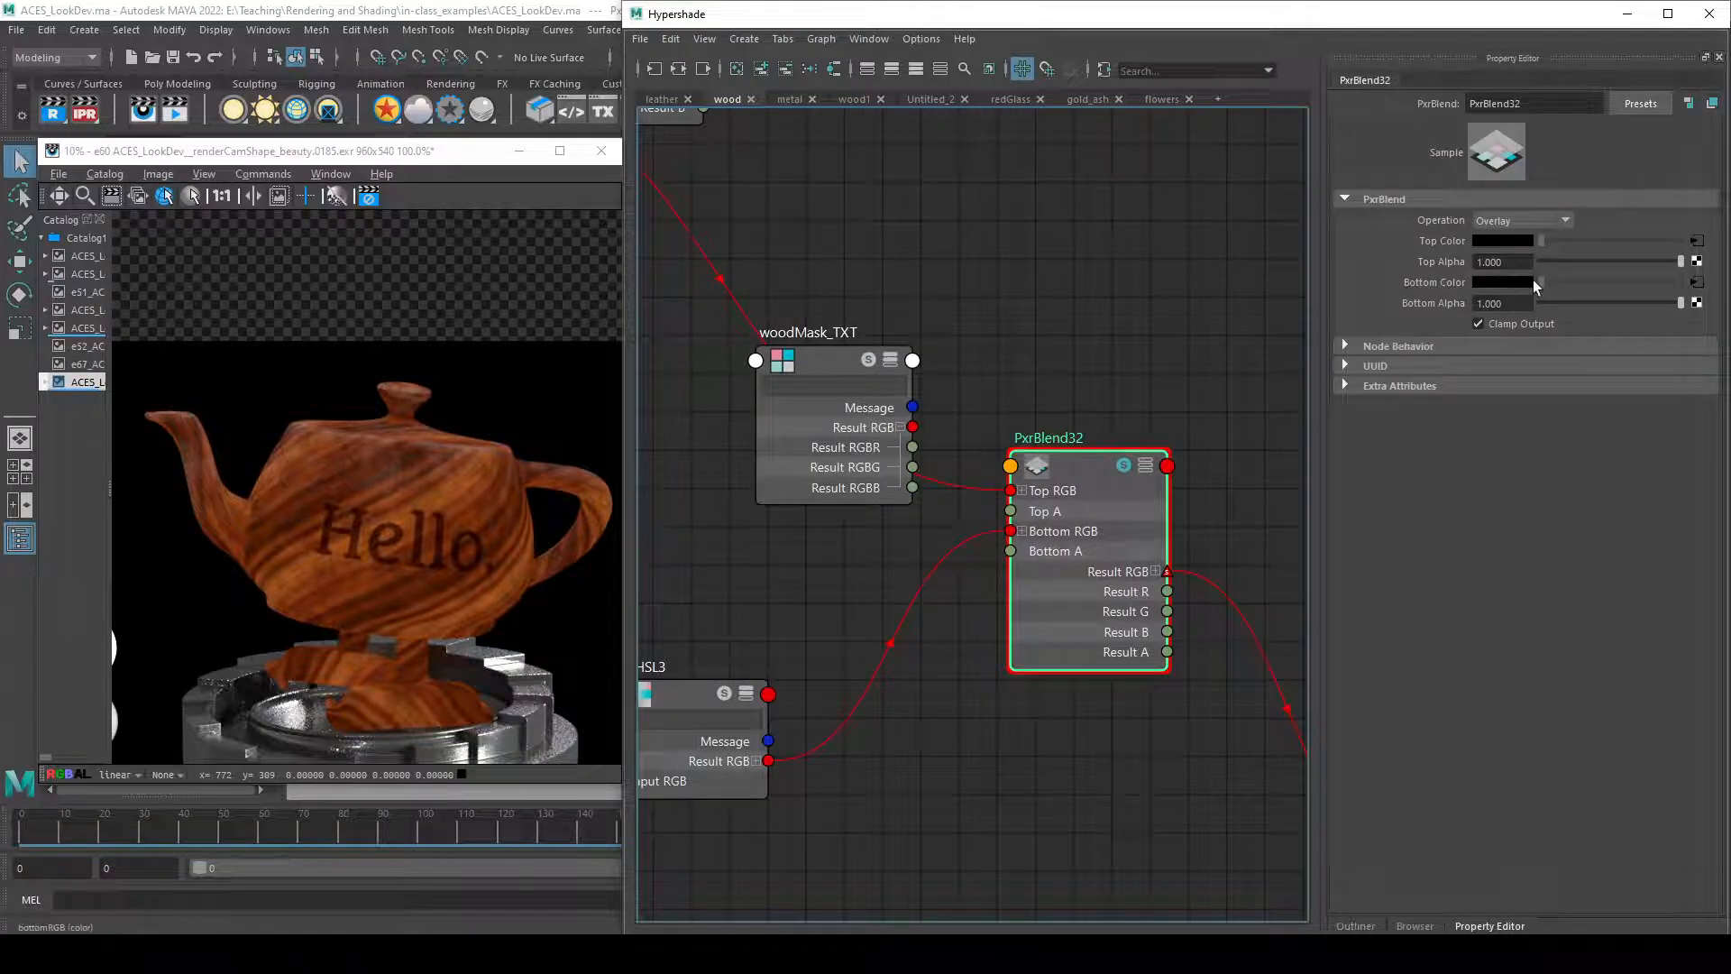
- Try Multiply and Screen on PxrBlend32, then set its blend operation to Linear Dodge
left_click(1557, 221)
left_click(1514, 314)
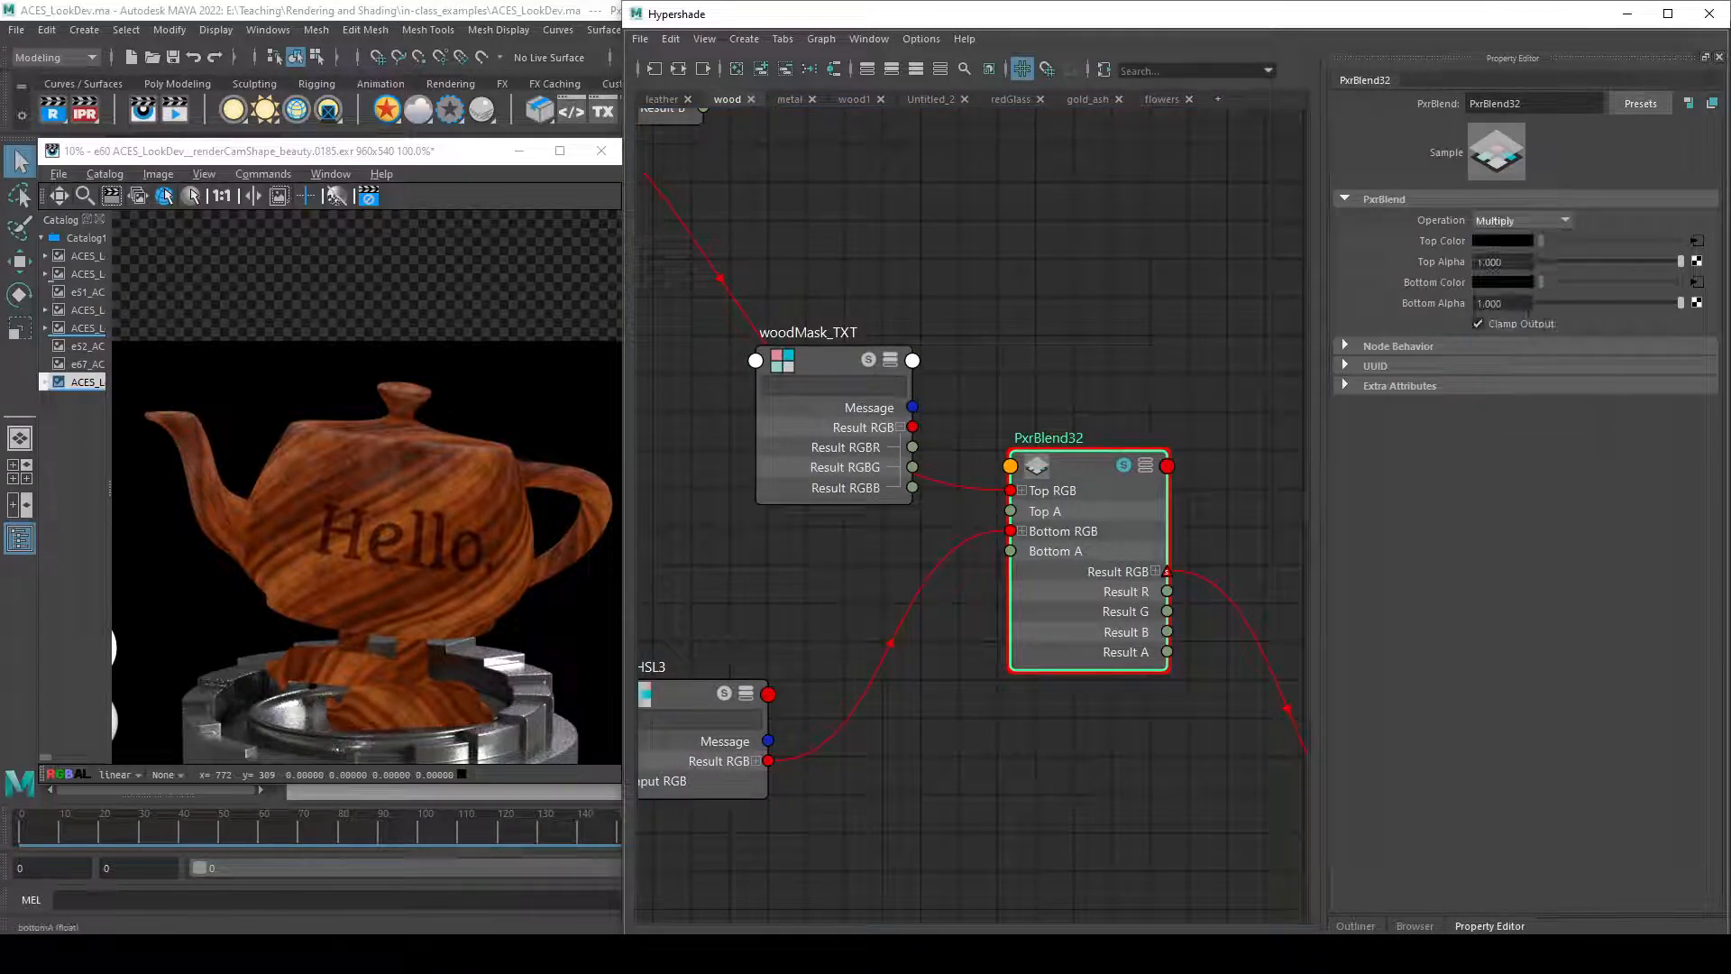
left_click(1543, 221)
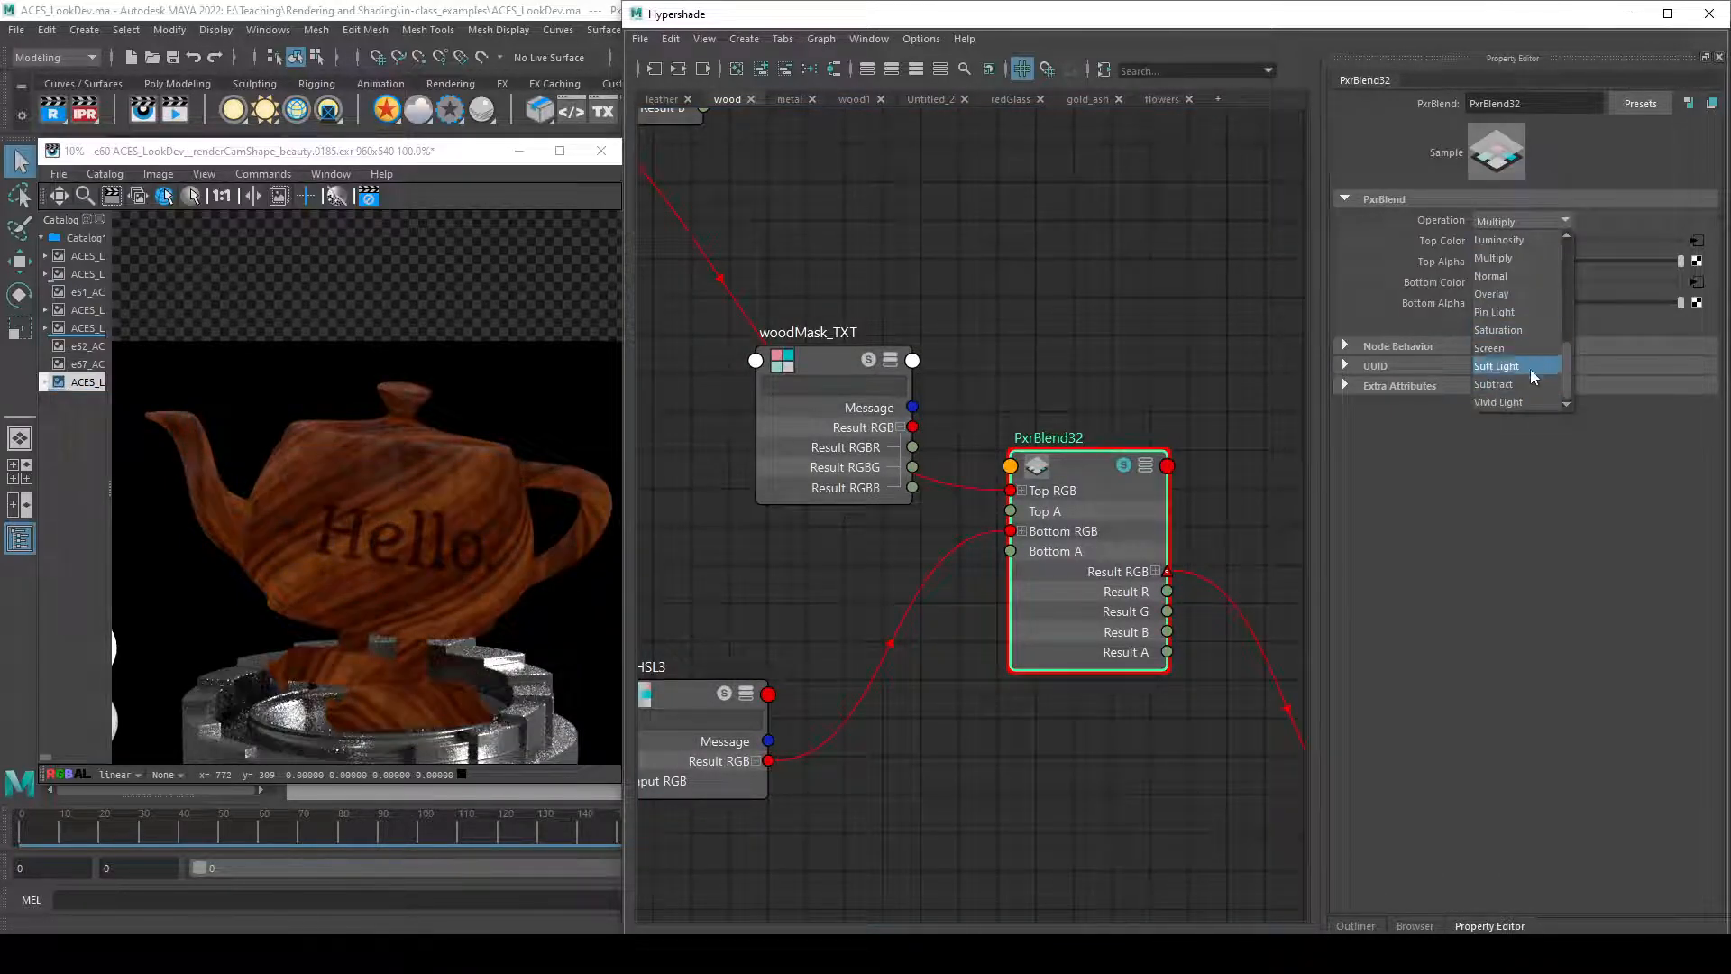
left_click(1533, 350)
left_click(1539, 219)
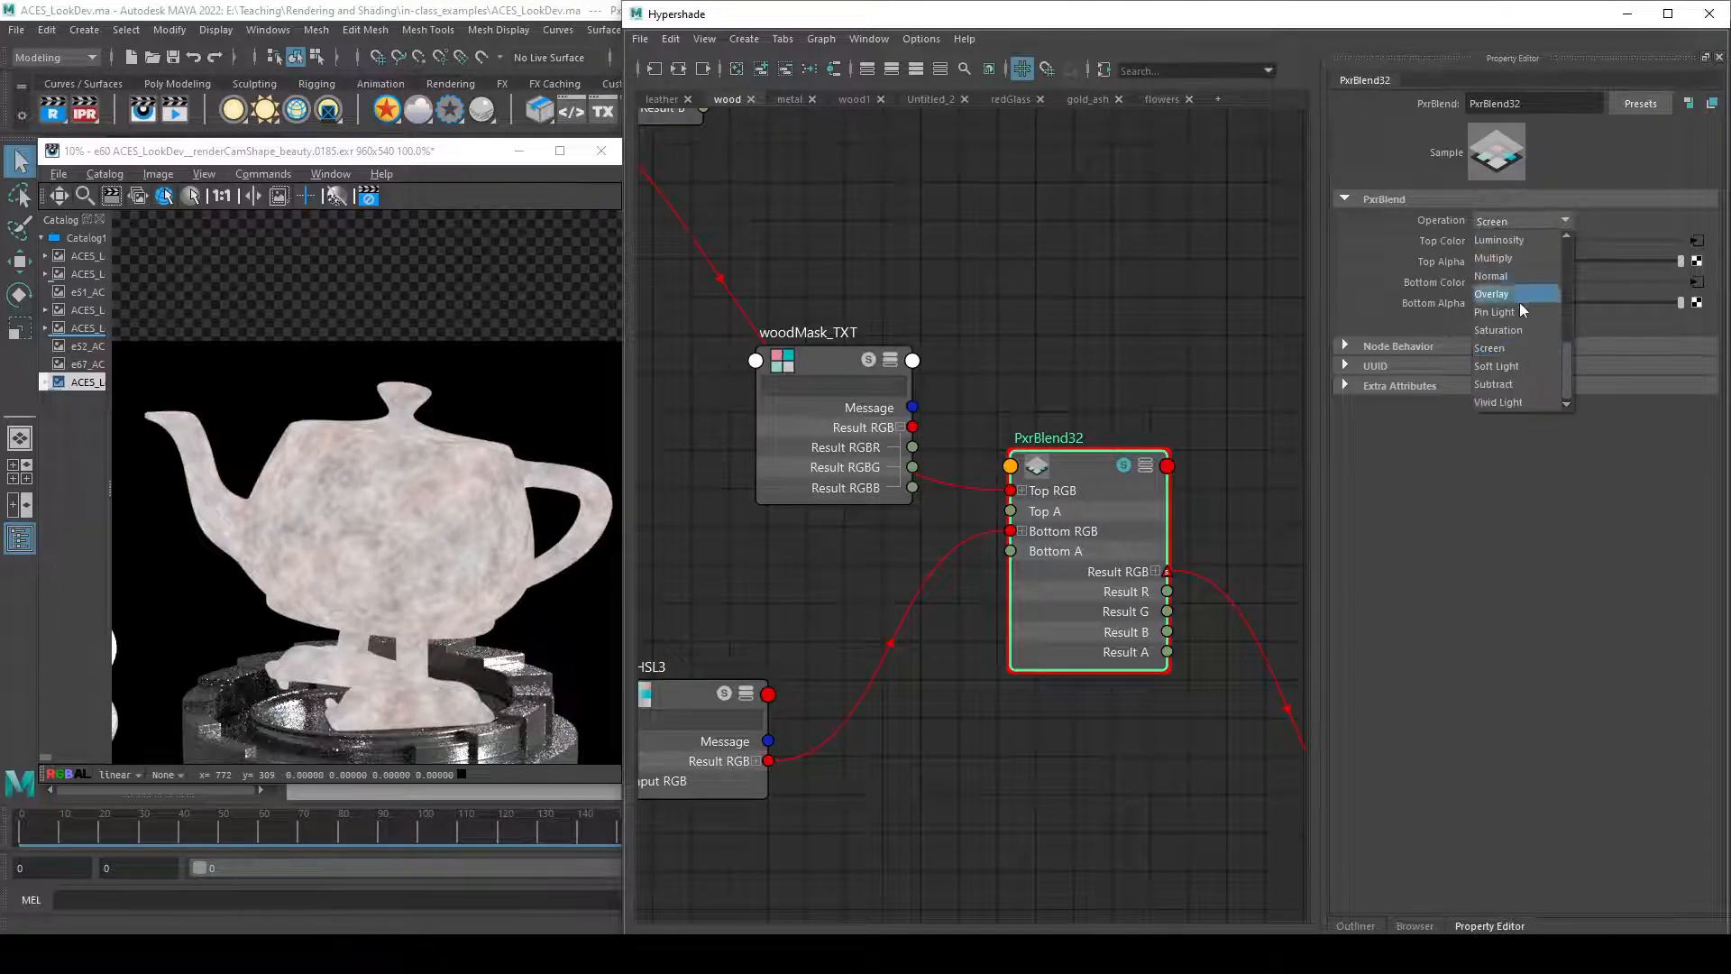
scroll(1528, 288, "up", 3)
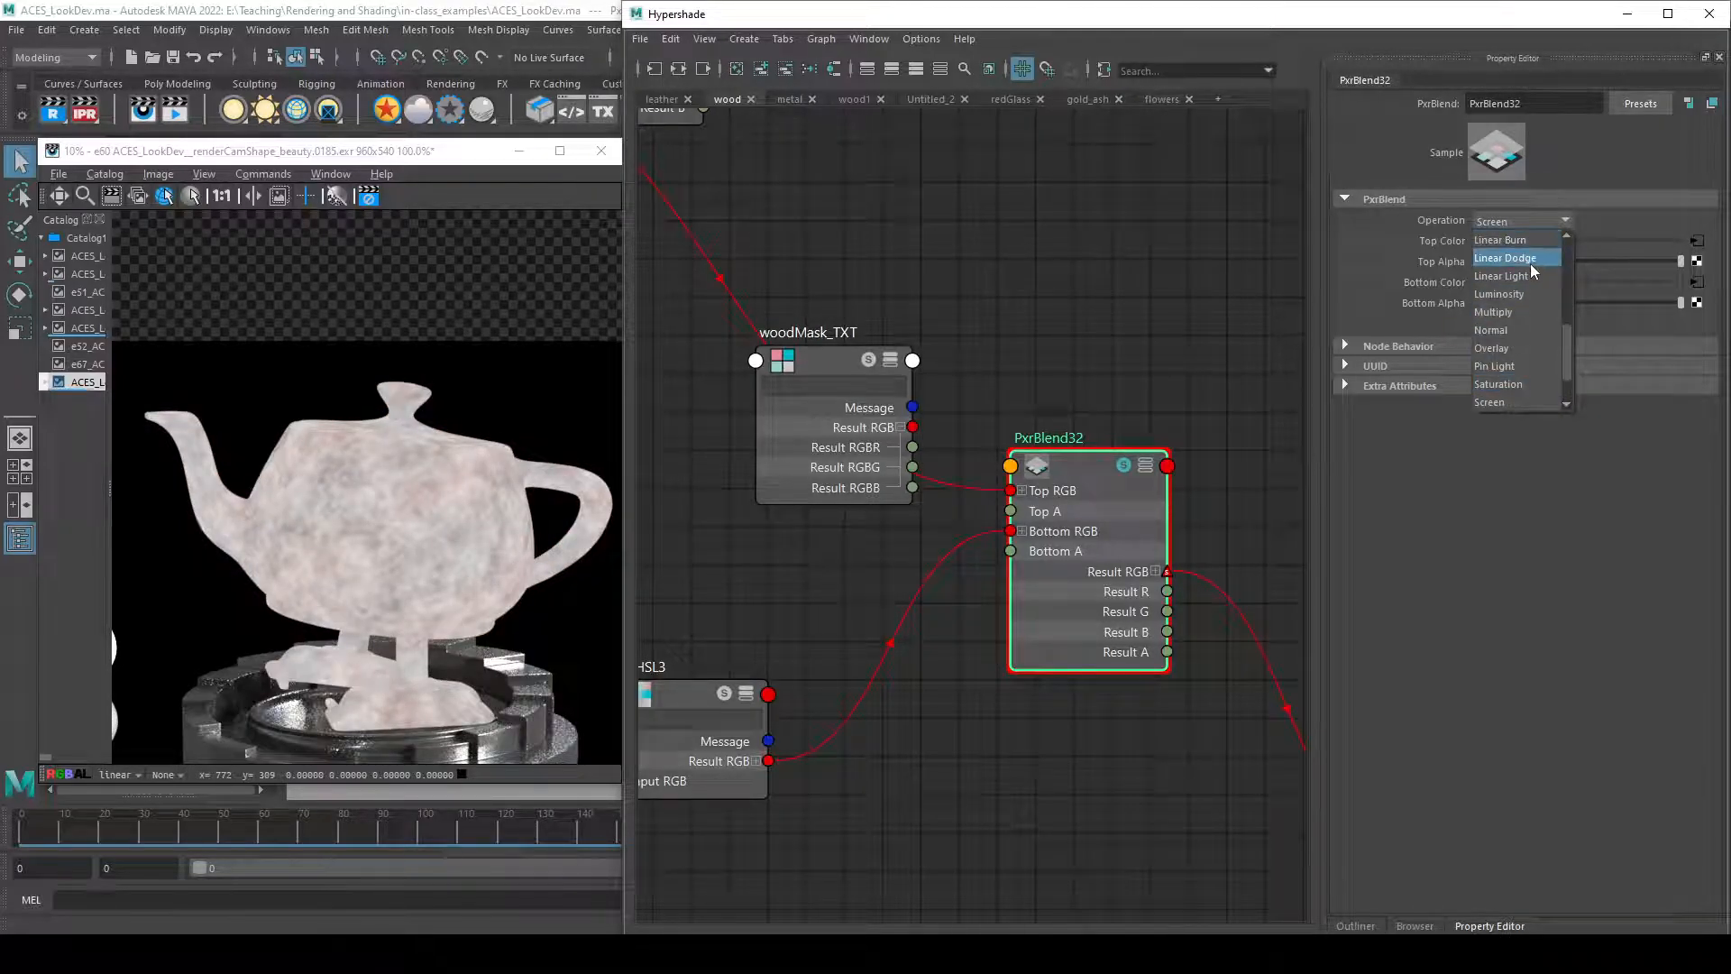
left_click(1531, 261)
- Move woodMask_TXT beneath PxrThreshold6 and set PxrBlend32's Top Alpha to 0.000
scroll(829, 563, "down", 3)
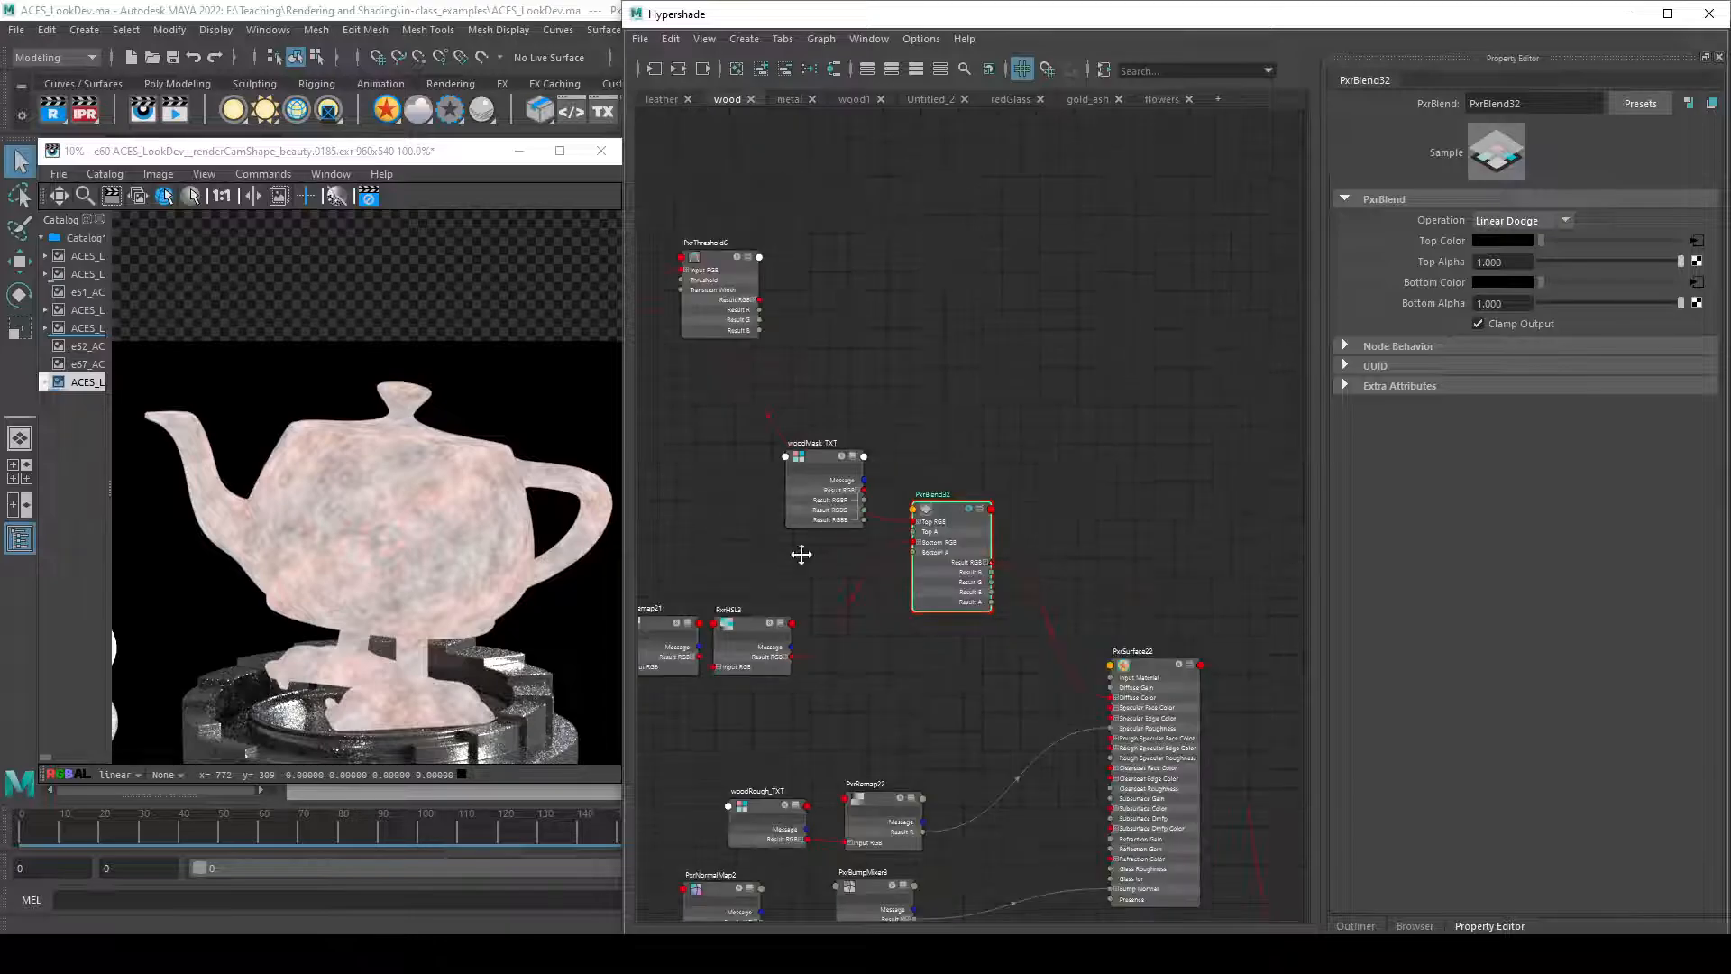
middle_click_drag(801, 557, 1039, 555, "alt")
left_click_drag(1061, 514, 943, 448)
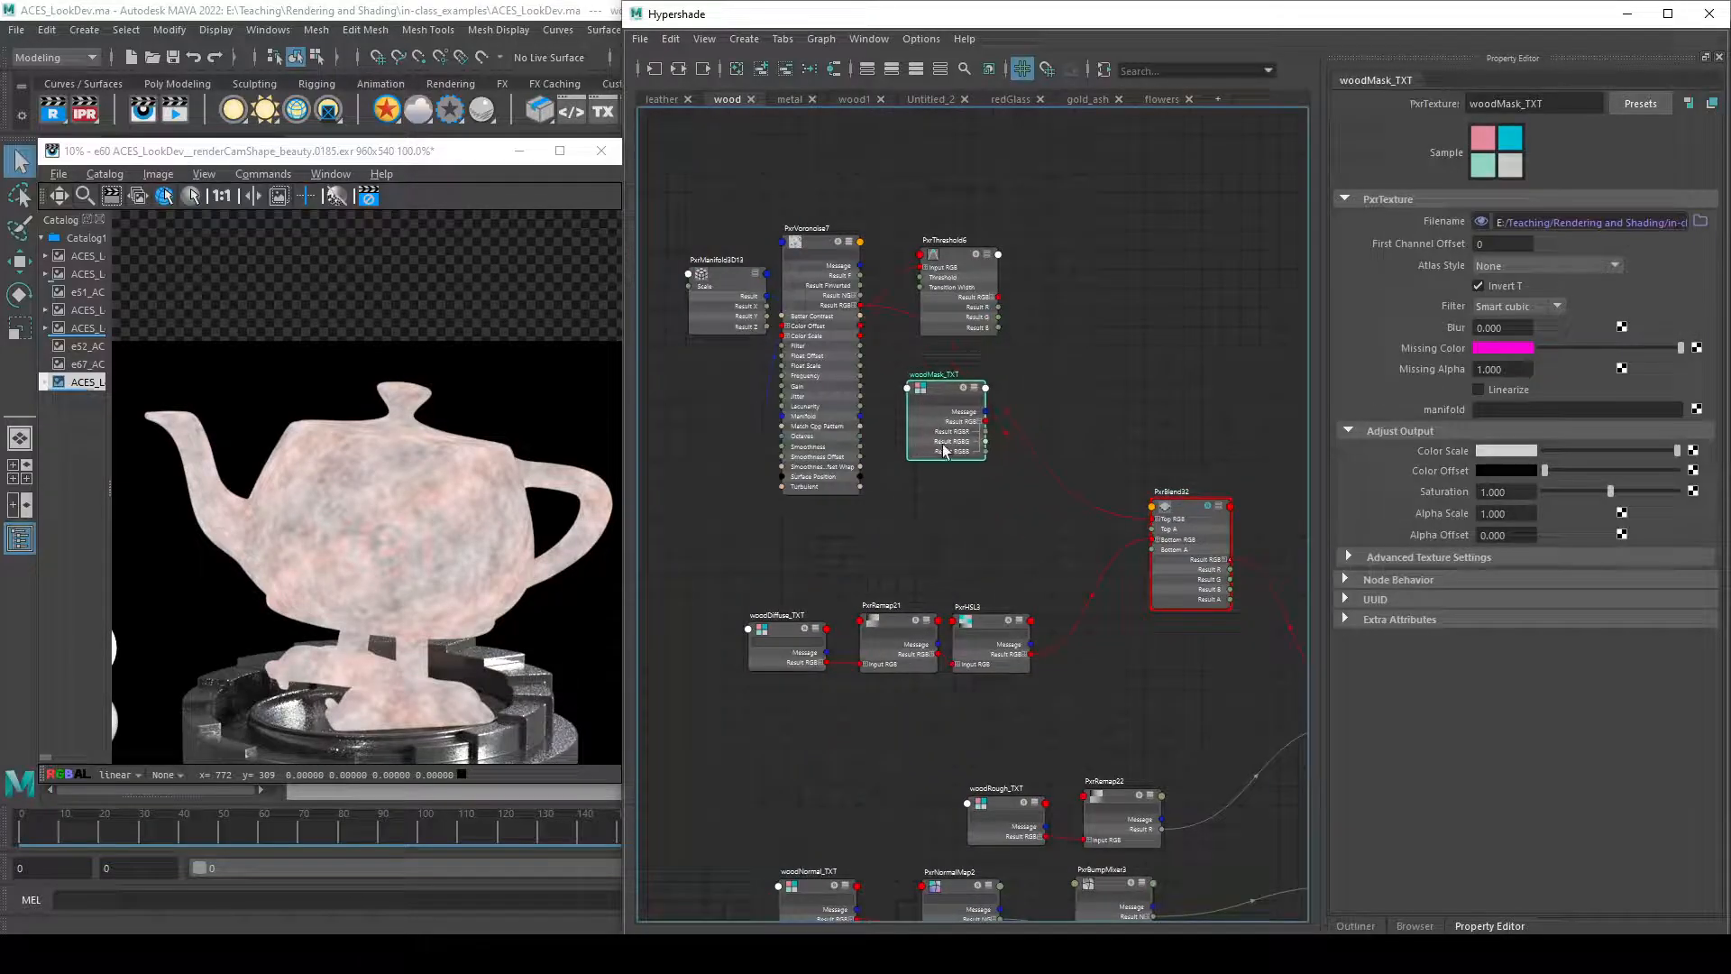
middle_click_drag(1197, 782, 1100, 580, "alt")
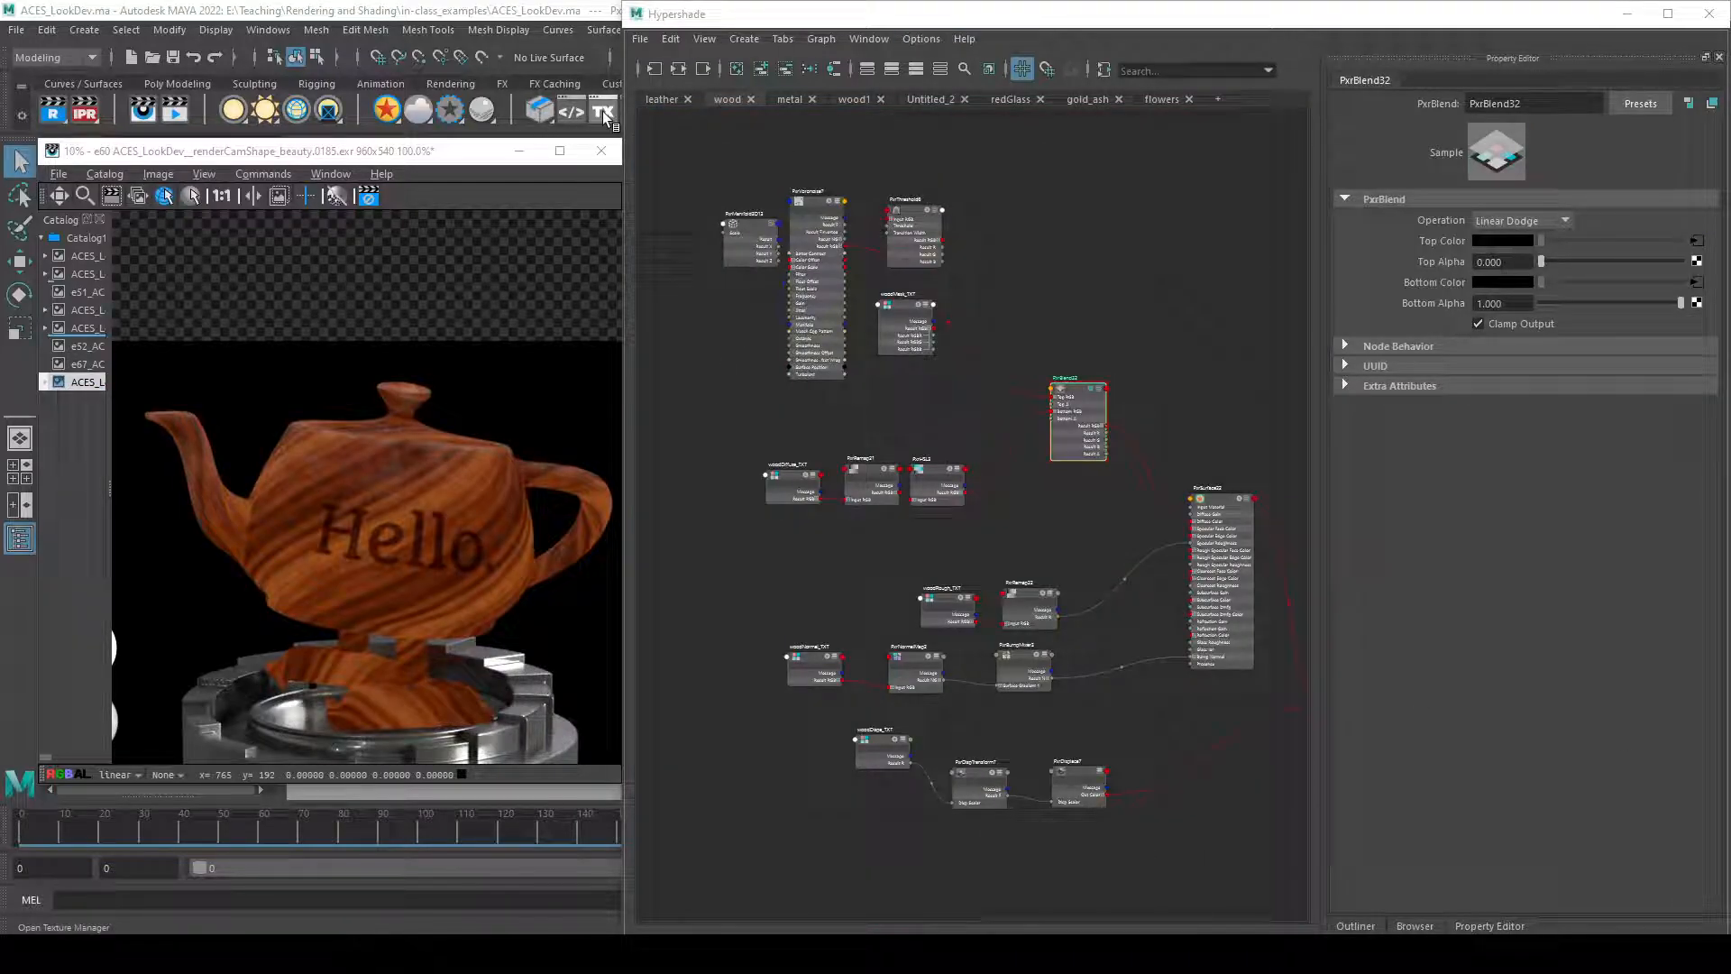
- Open the RenderMan Texture Manager and review the full list of source images
left_click(603, 113)
left_click_drag(974, 256, 1132, 313)
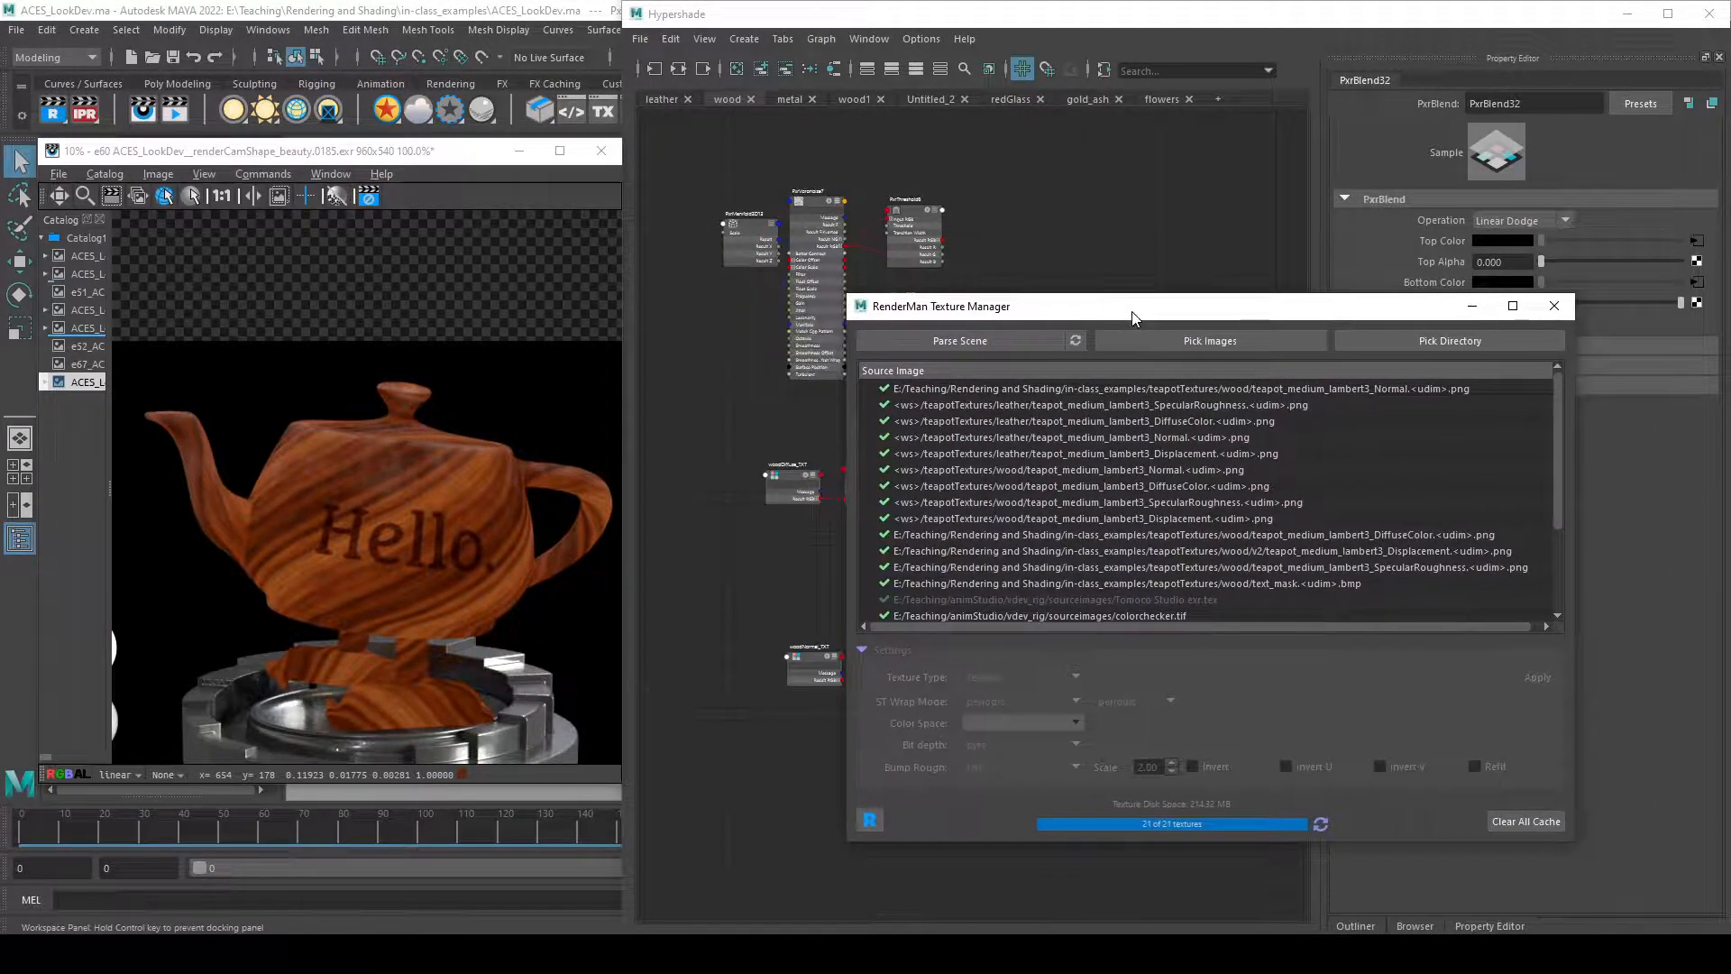
scroll(1090, 566, "down", 3)
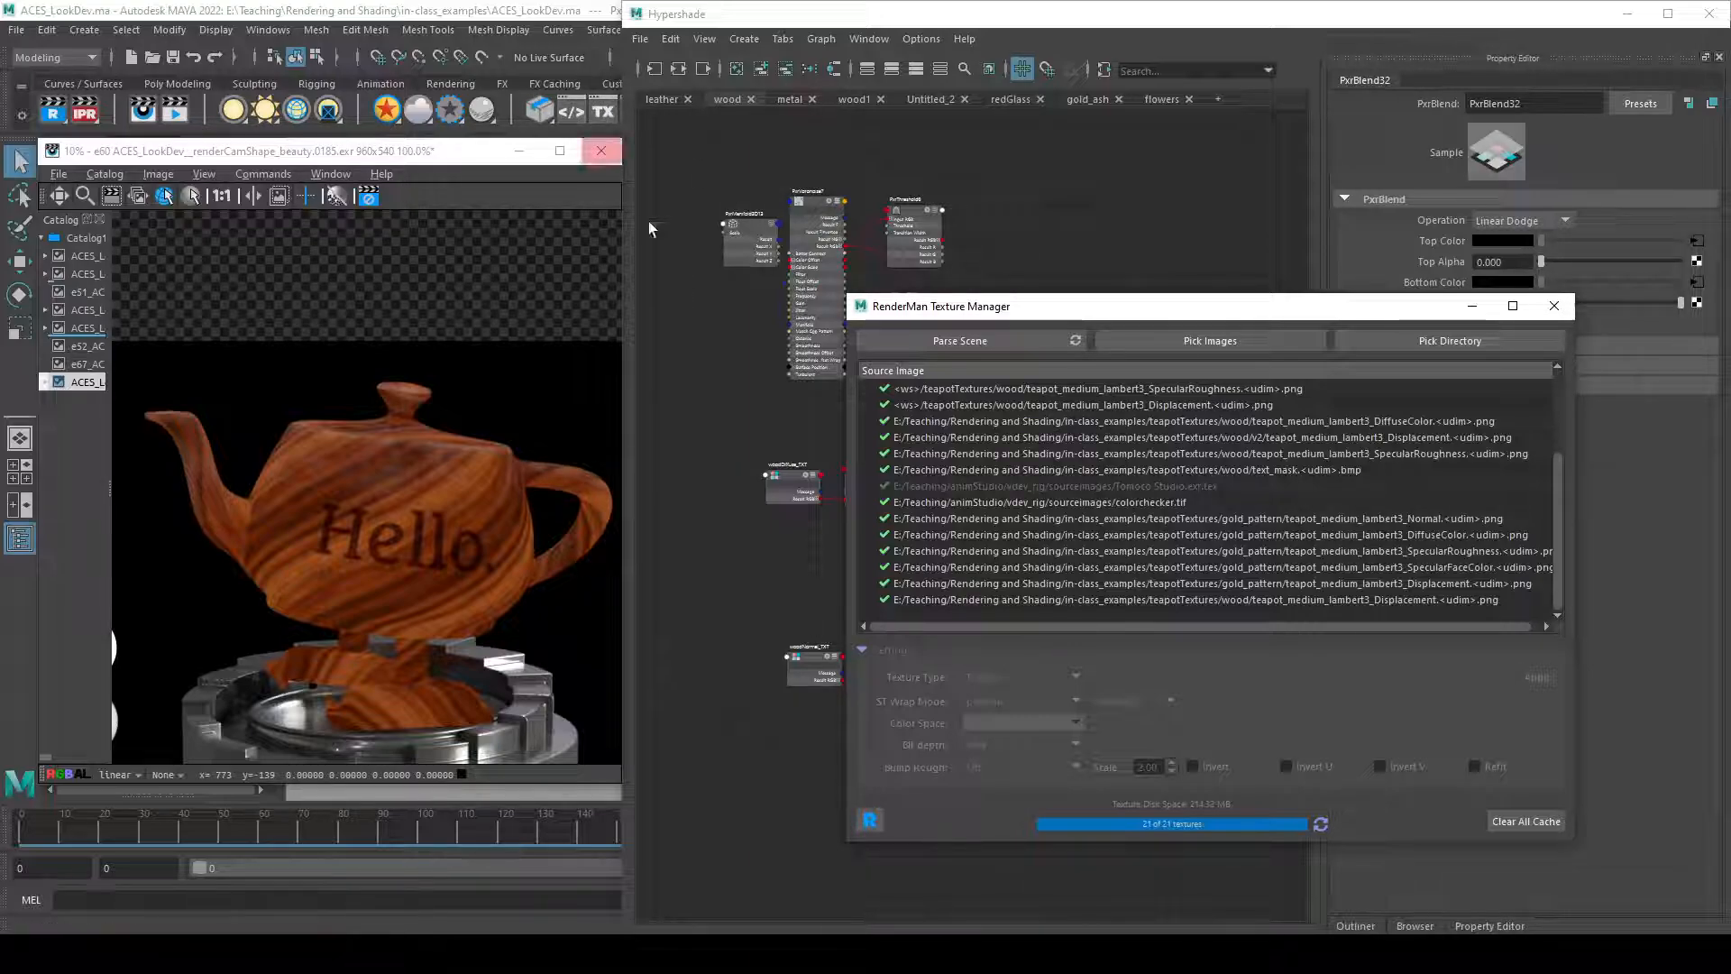
left_click_drag(1154, 310, 1163, 274)
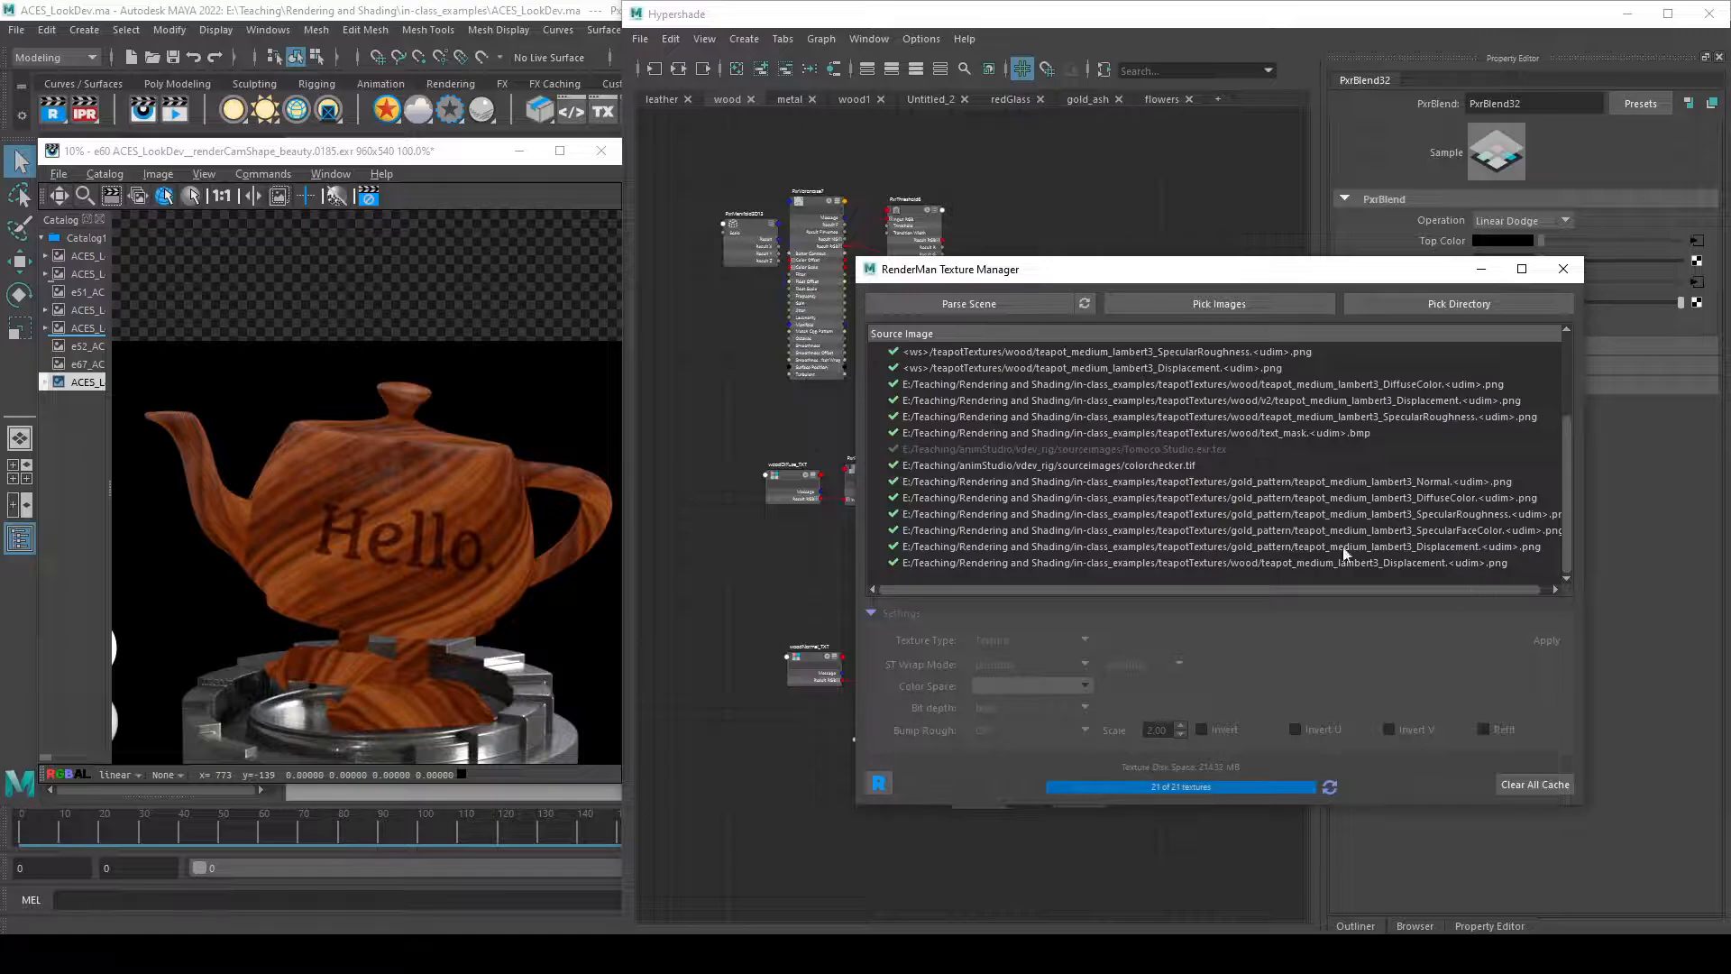
scroll(1093, 502, "up", 3)
scroll(1106, 487, "down", 3)
mouse_move(935, 535)
- Parse the scene for textures and select the workspace-relative wood SpecularRoughness texture in the refreshed list
left_click(976, 307)
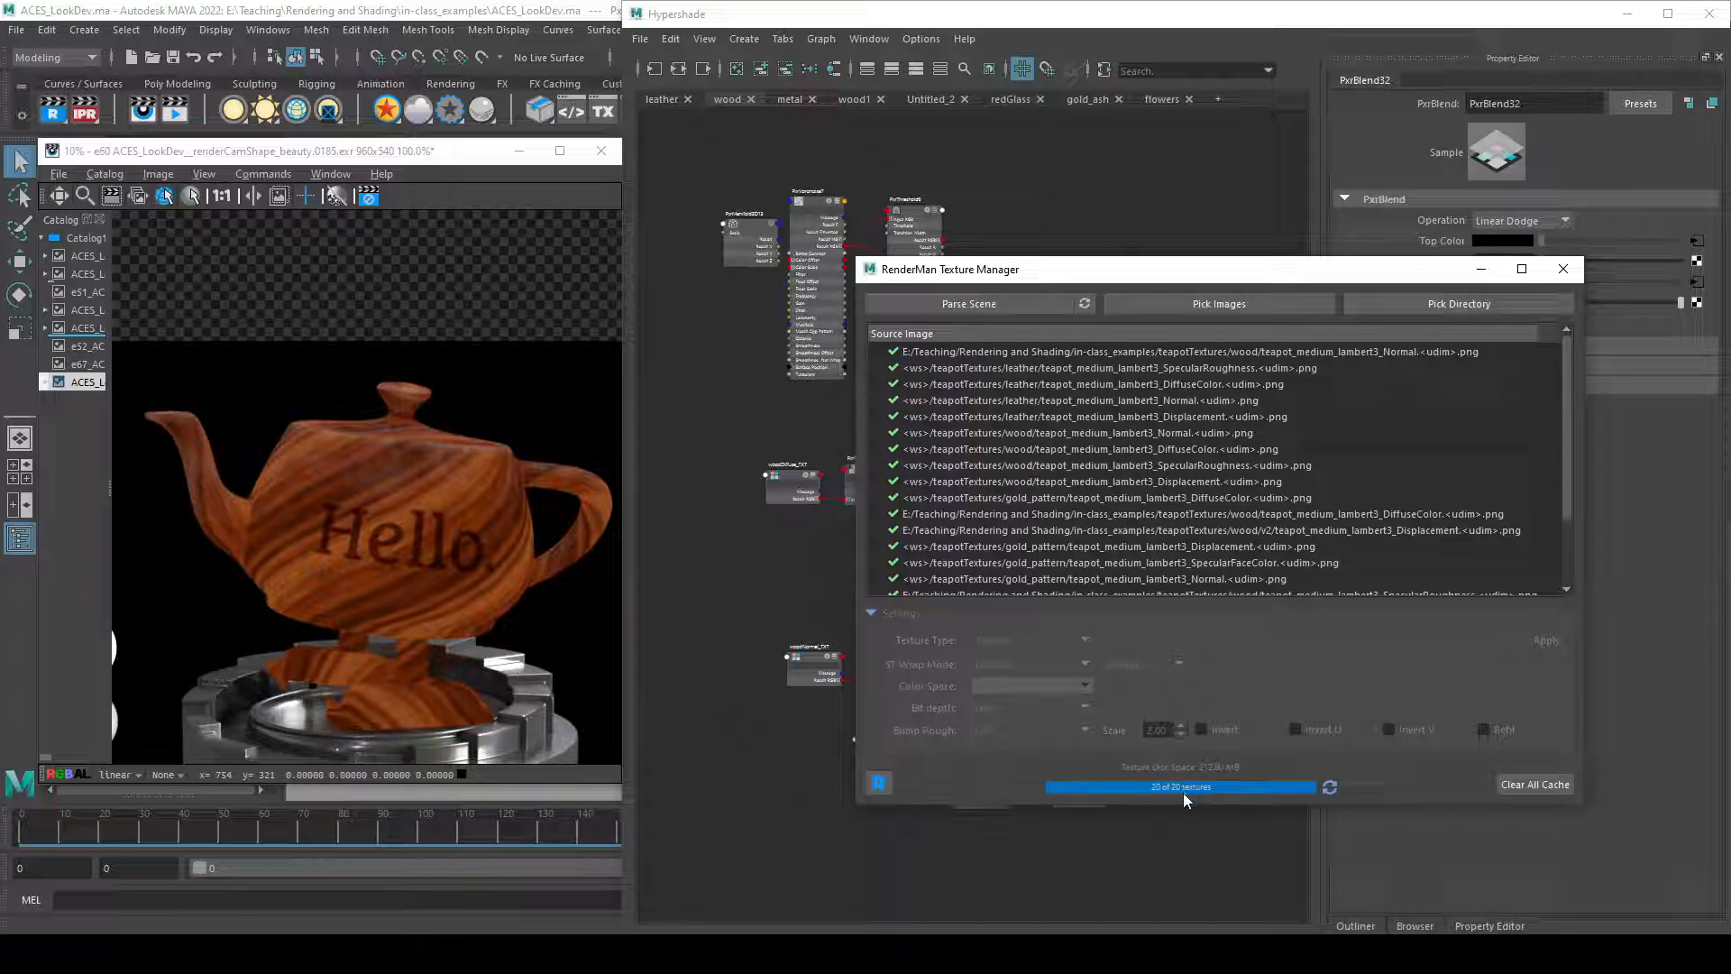
scroll(973, 446, "down", 3)
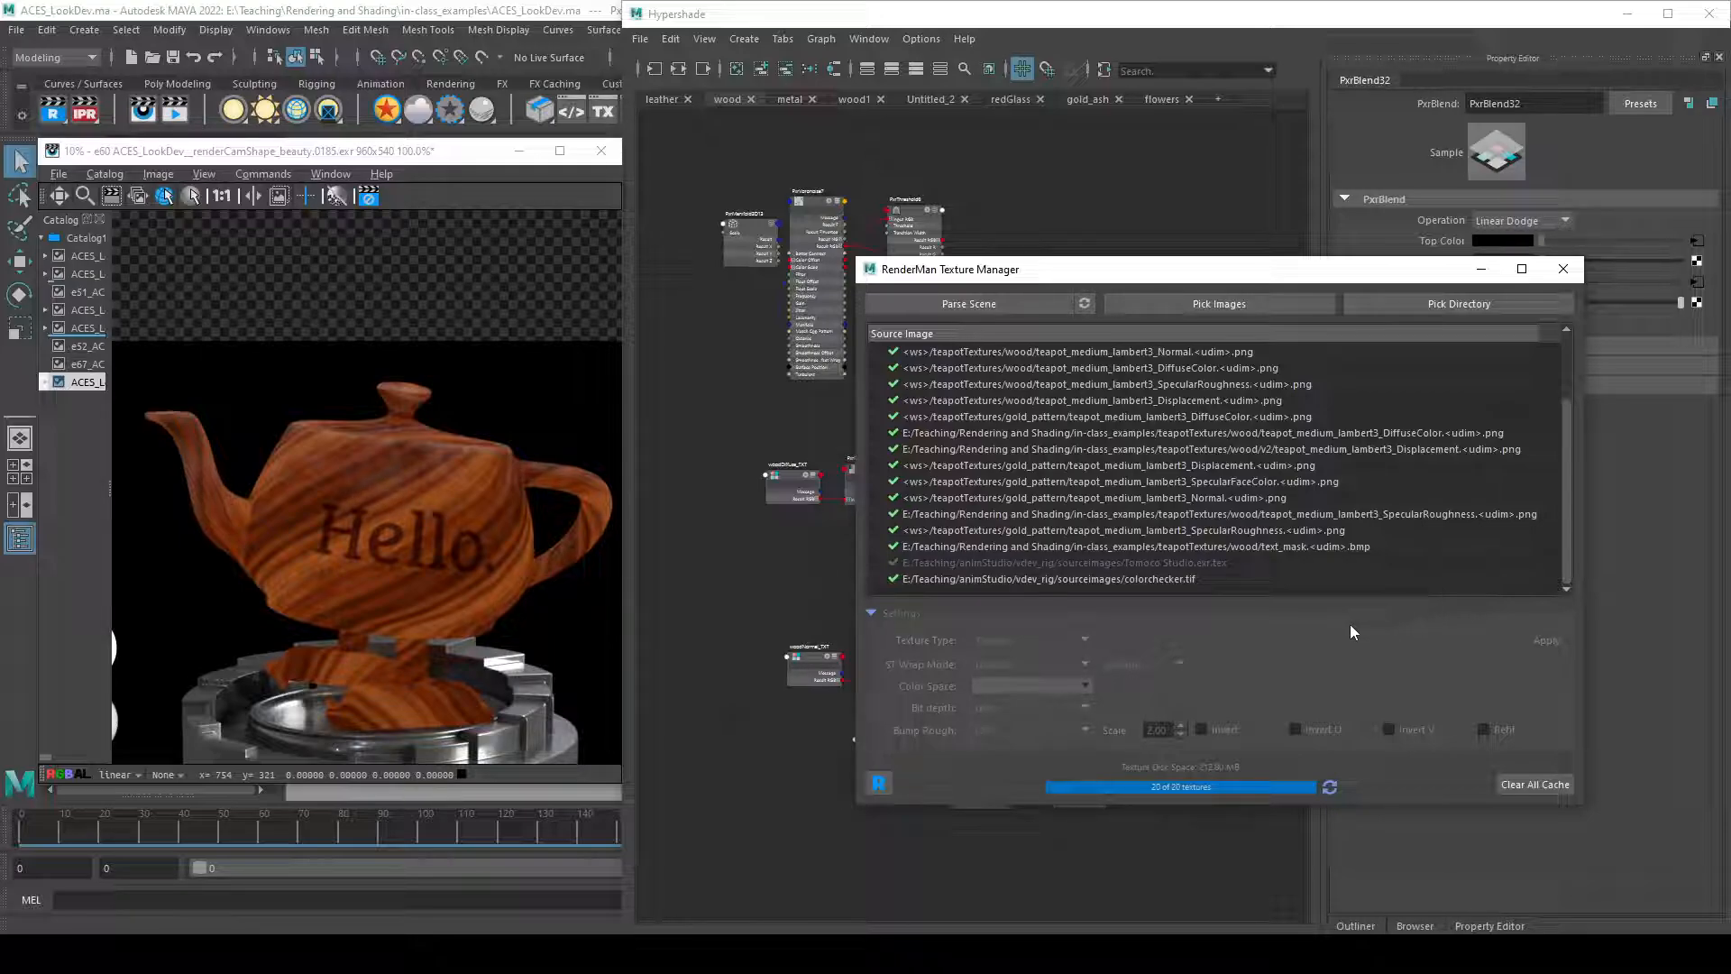
left_click(1138, 385)
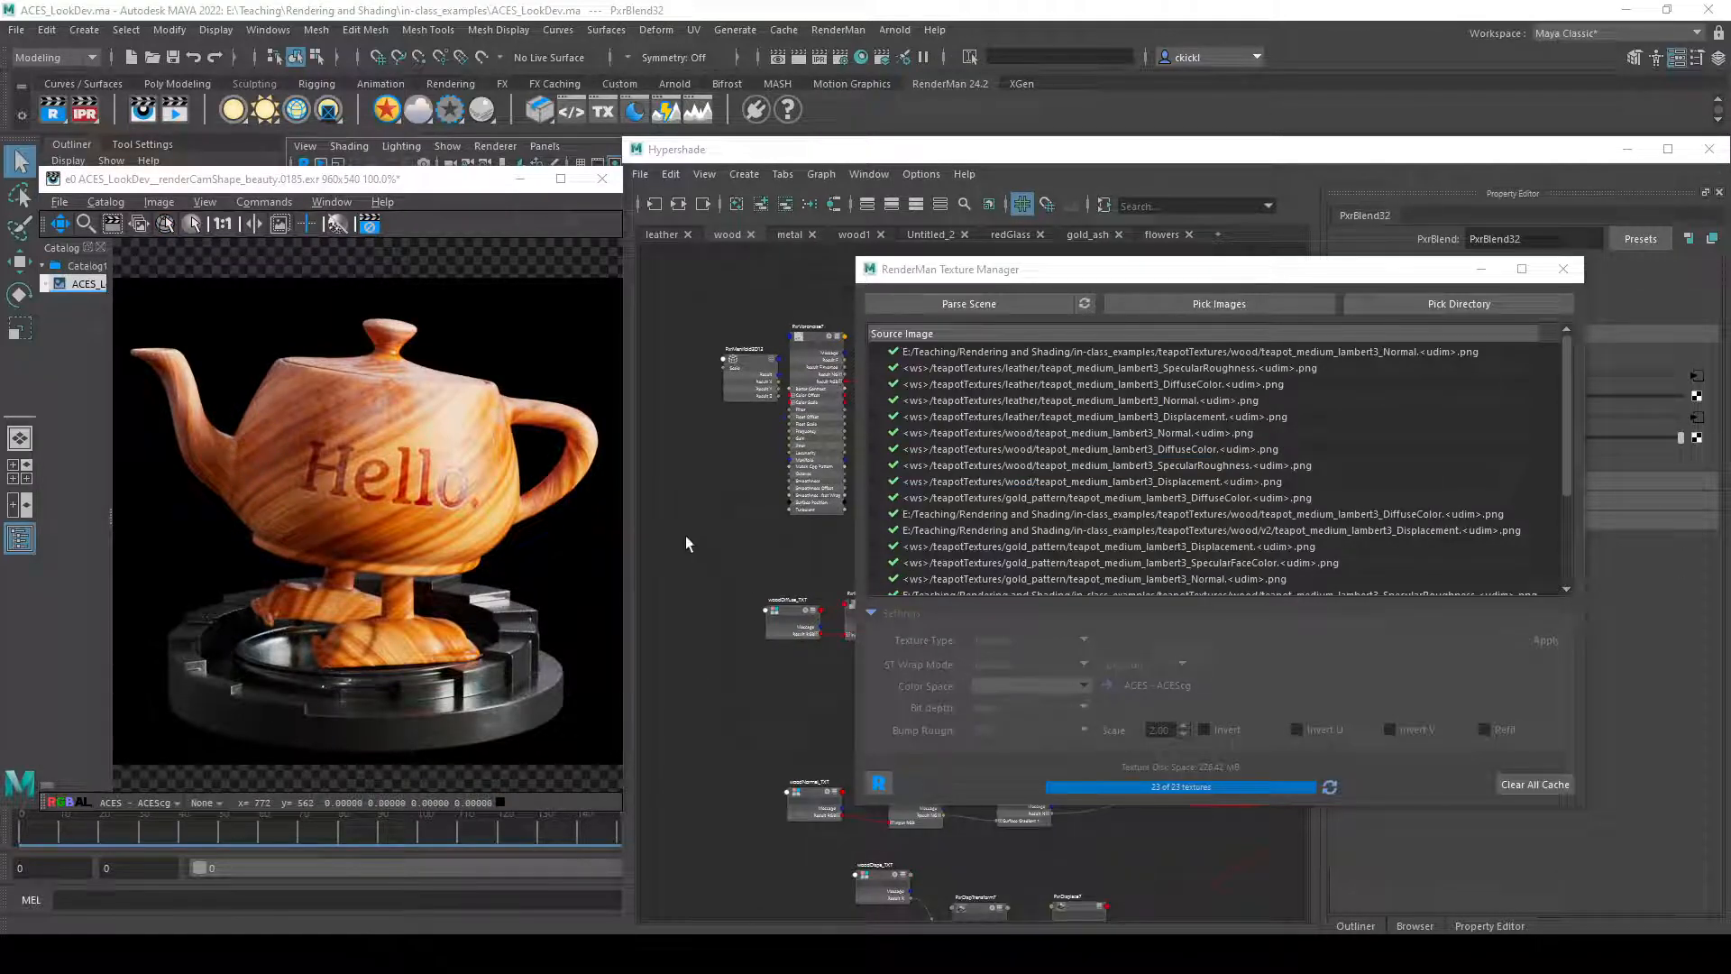
- Move the Texture Manager aside, select woodDiffuse_TXT, and inspect its filename and Linearize setting
left_click_drag(980, 273, 1253, 251)
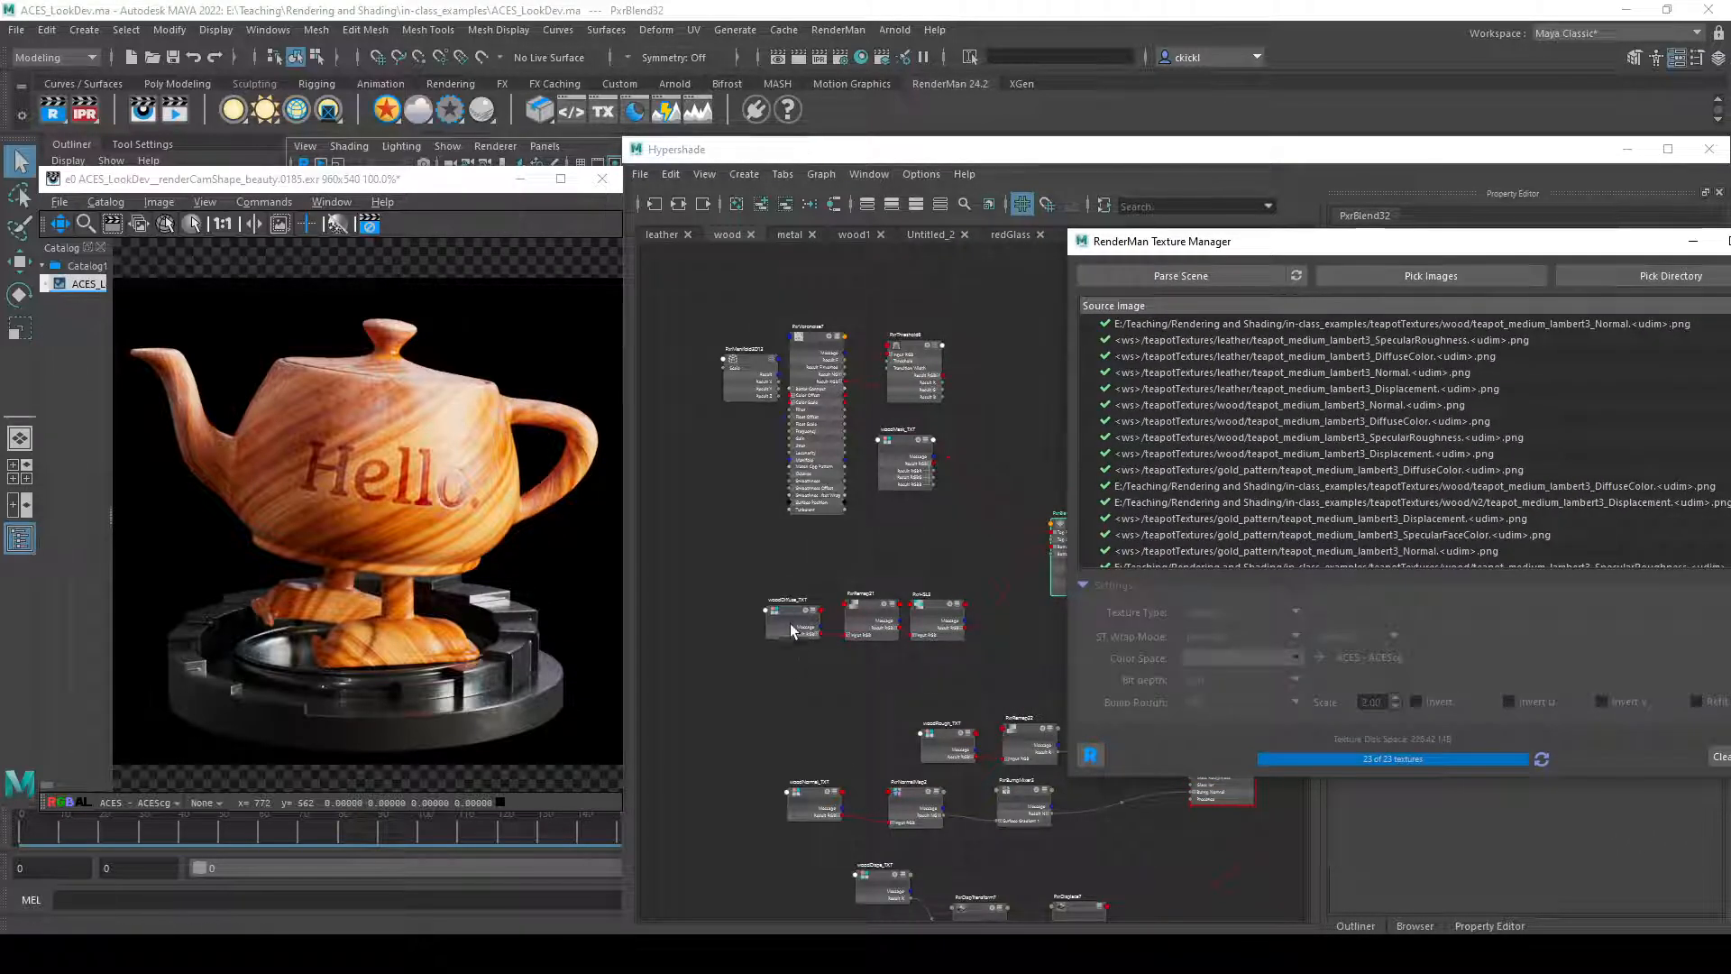
left_click(790, 623)
left_click(1498, 545)
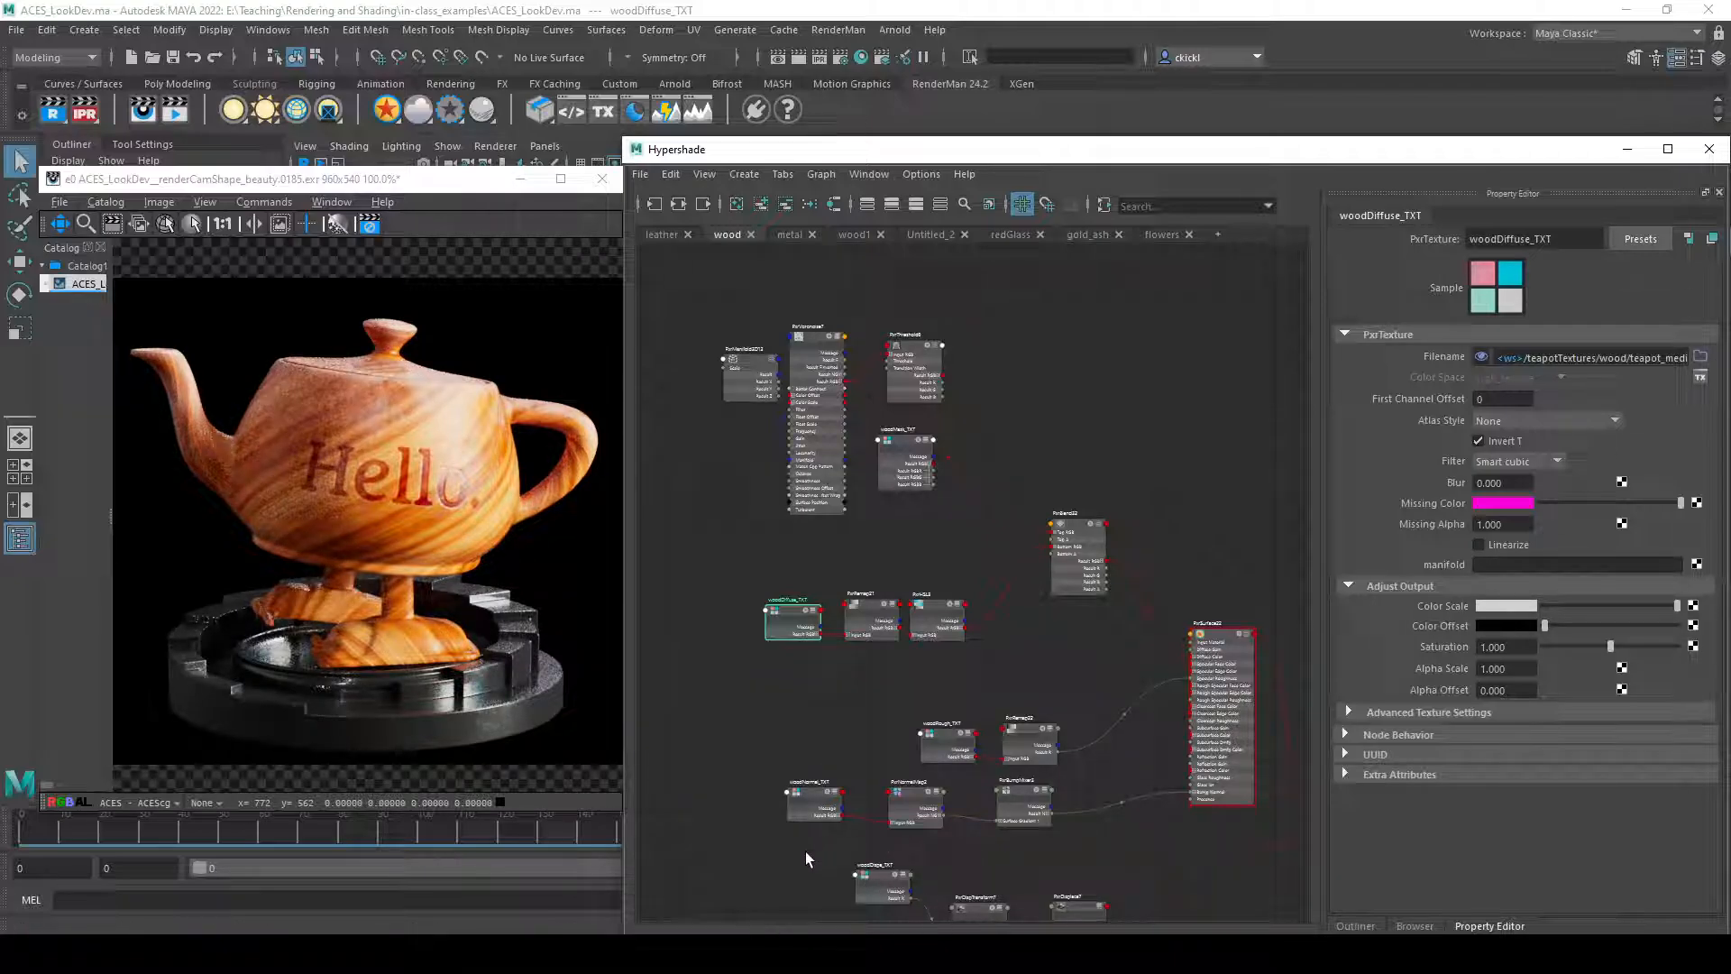
left_click(454, 485)
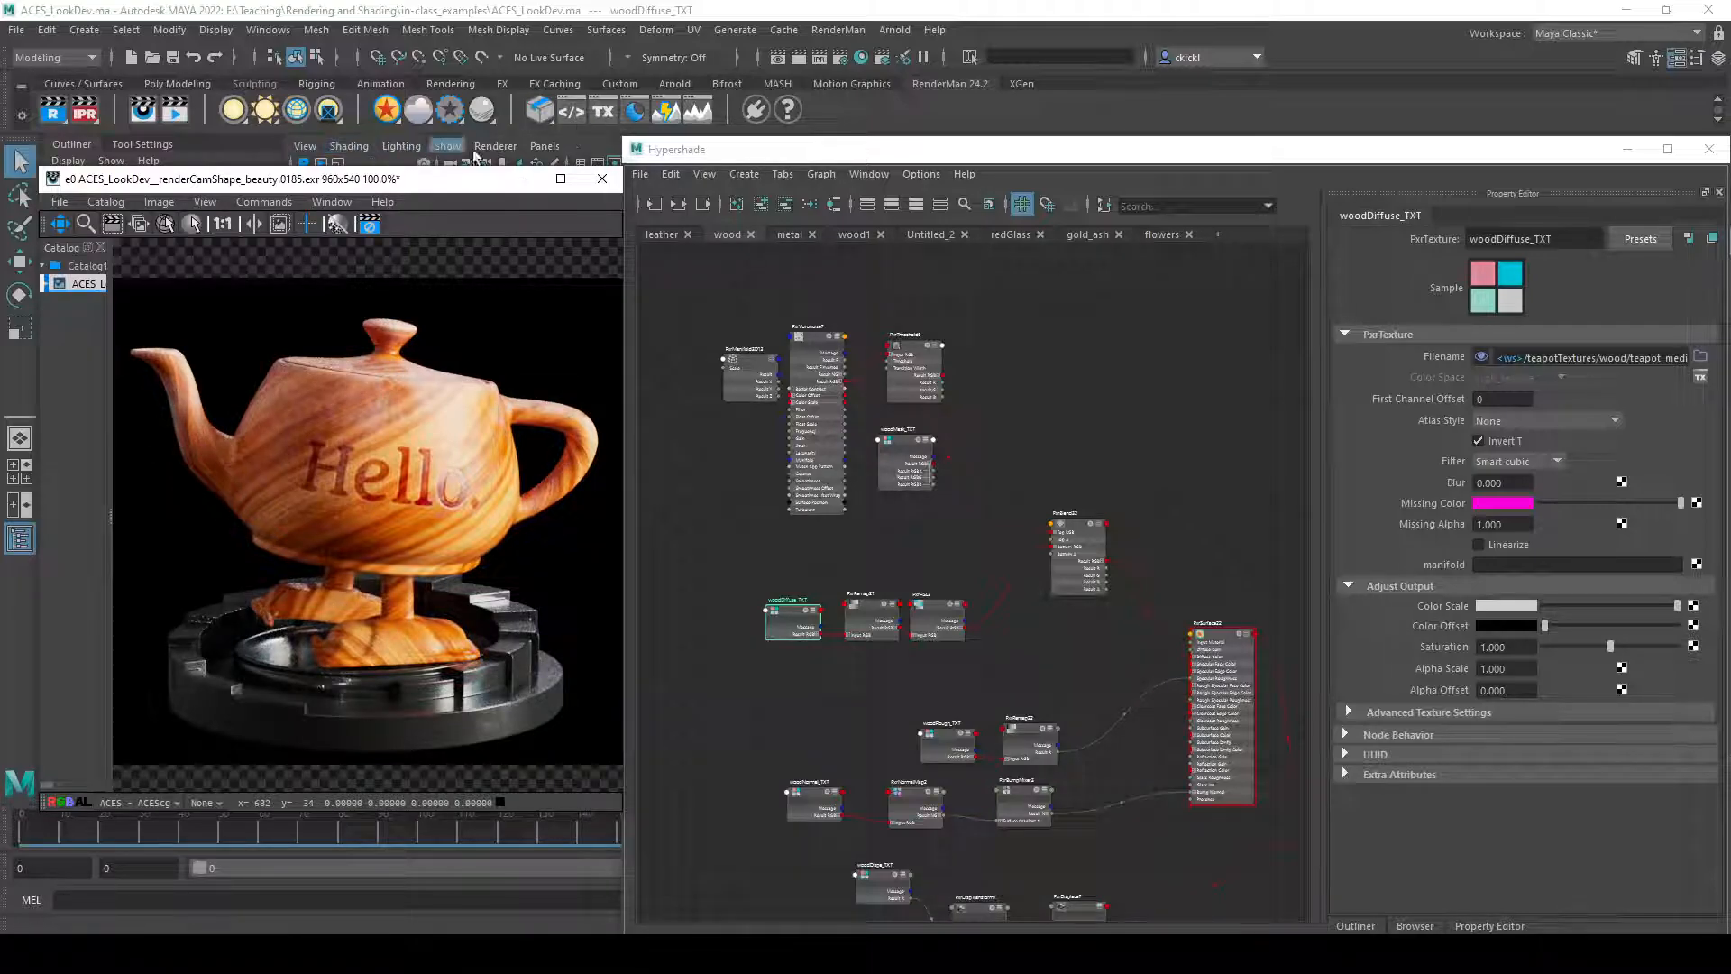
- Reopen the RenderMan Texture Manager and inspect the conversion settings of the E:/ wood DiffuseColor texture
left_click(605, 110)
left_click_drag(1356, 240, 954, 223)
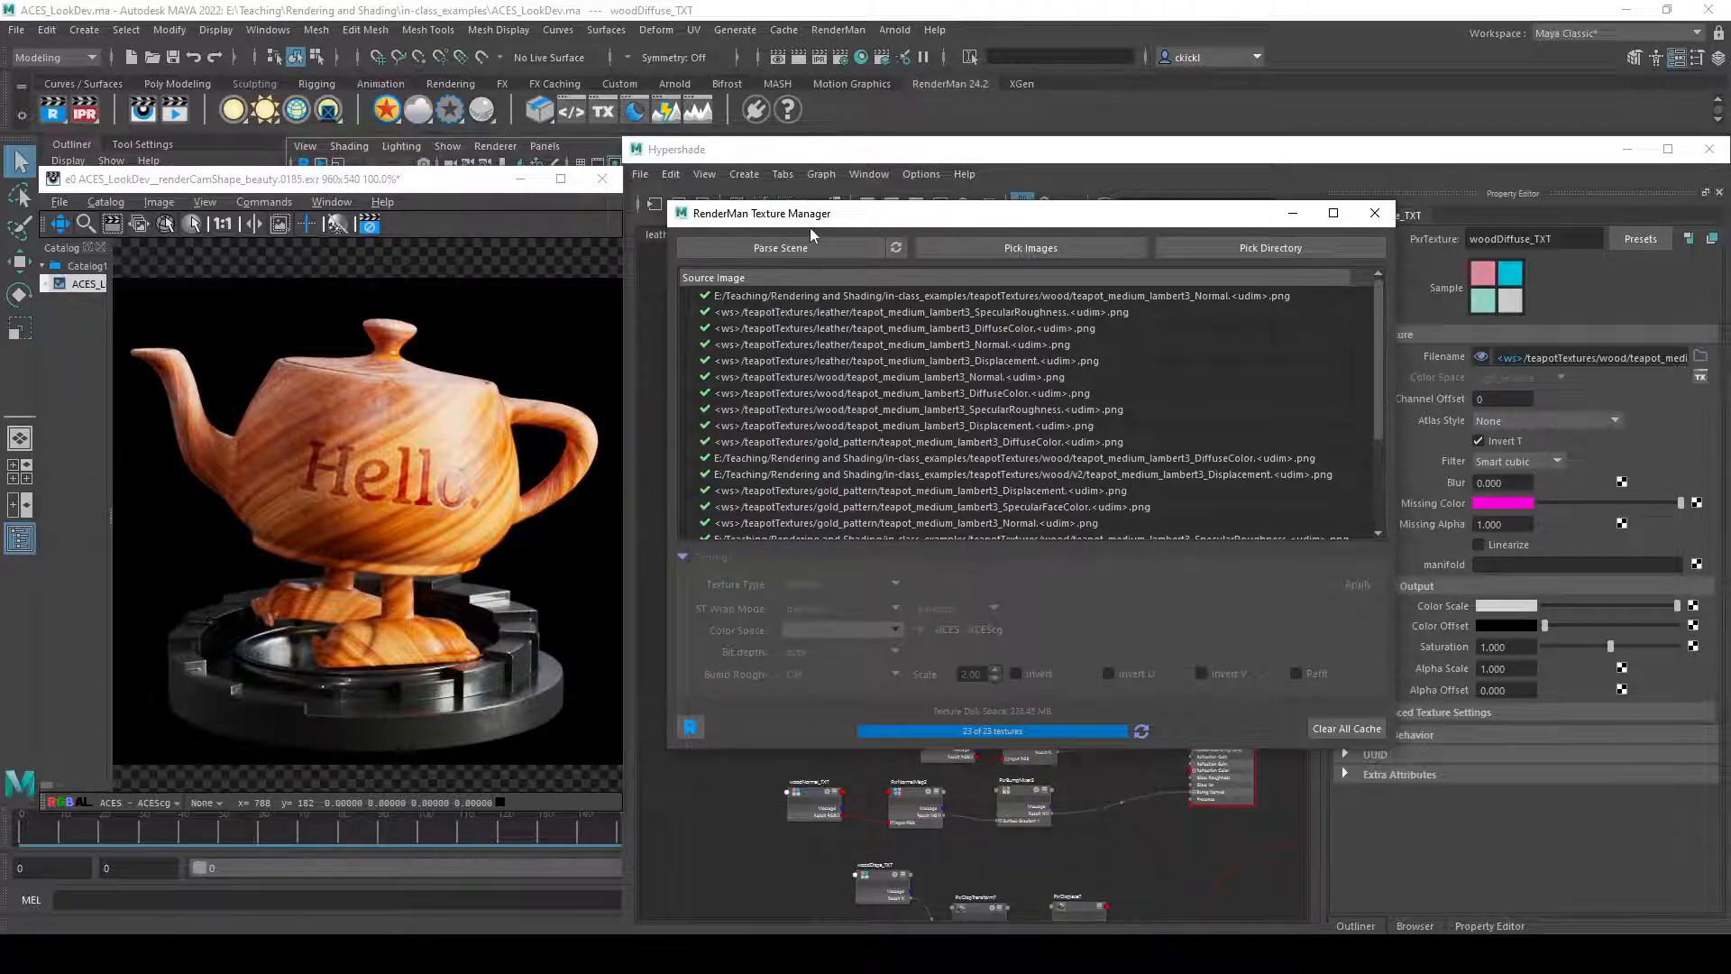
scroll(955, 449, "down", 3)
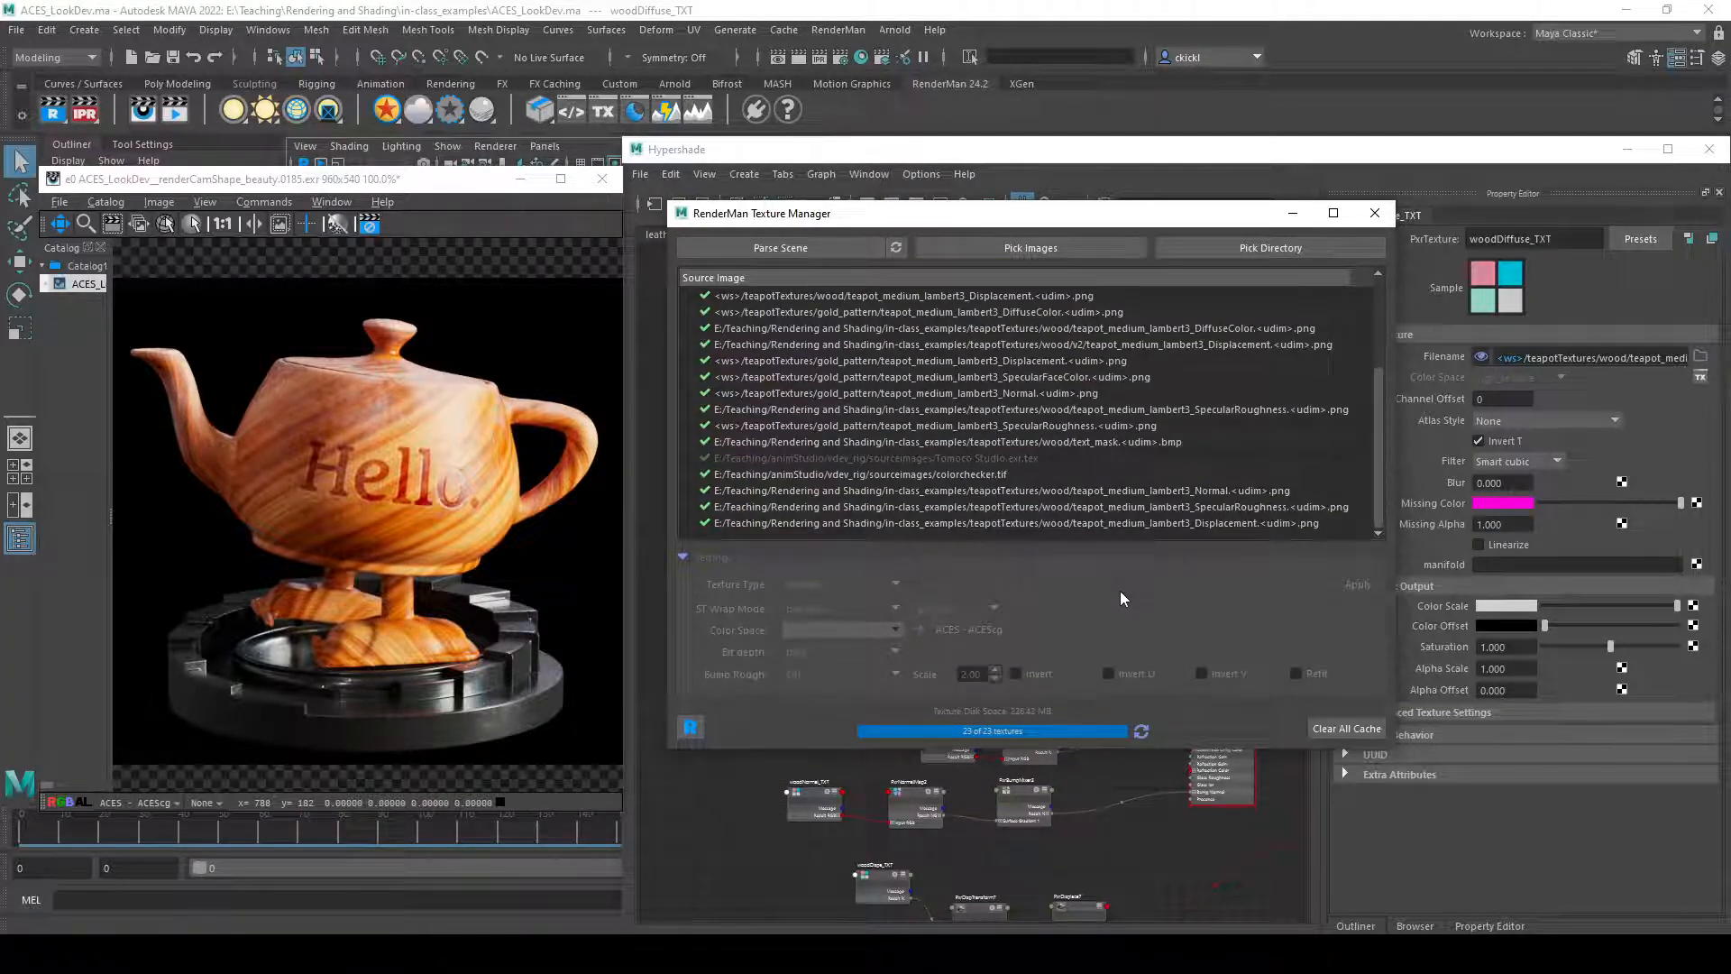
scroll(1112, 485, "up", 2)
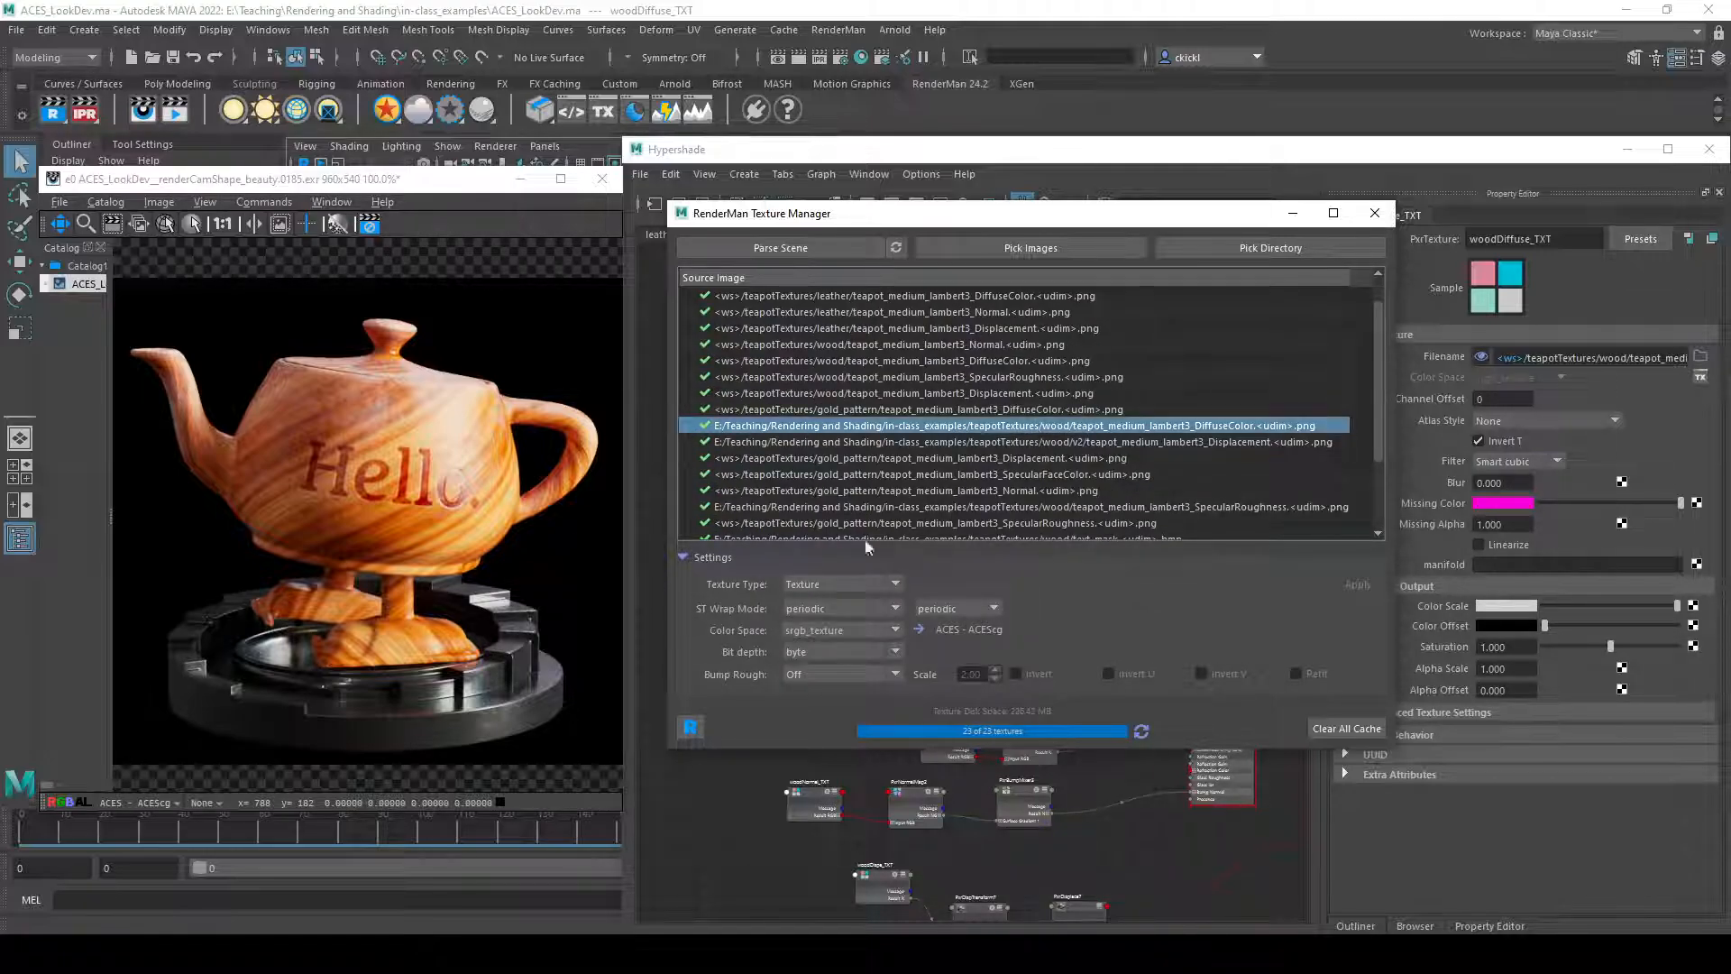
- Parse the scene for textures again and review the refreshed source image list
left_click(811, 249)
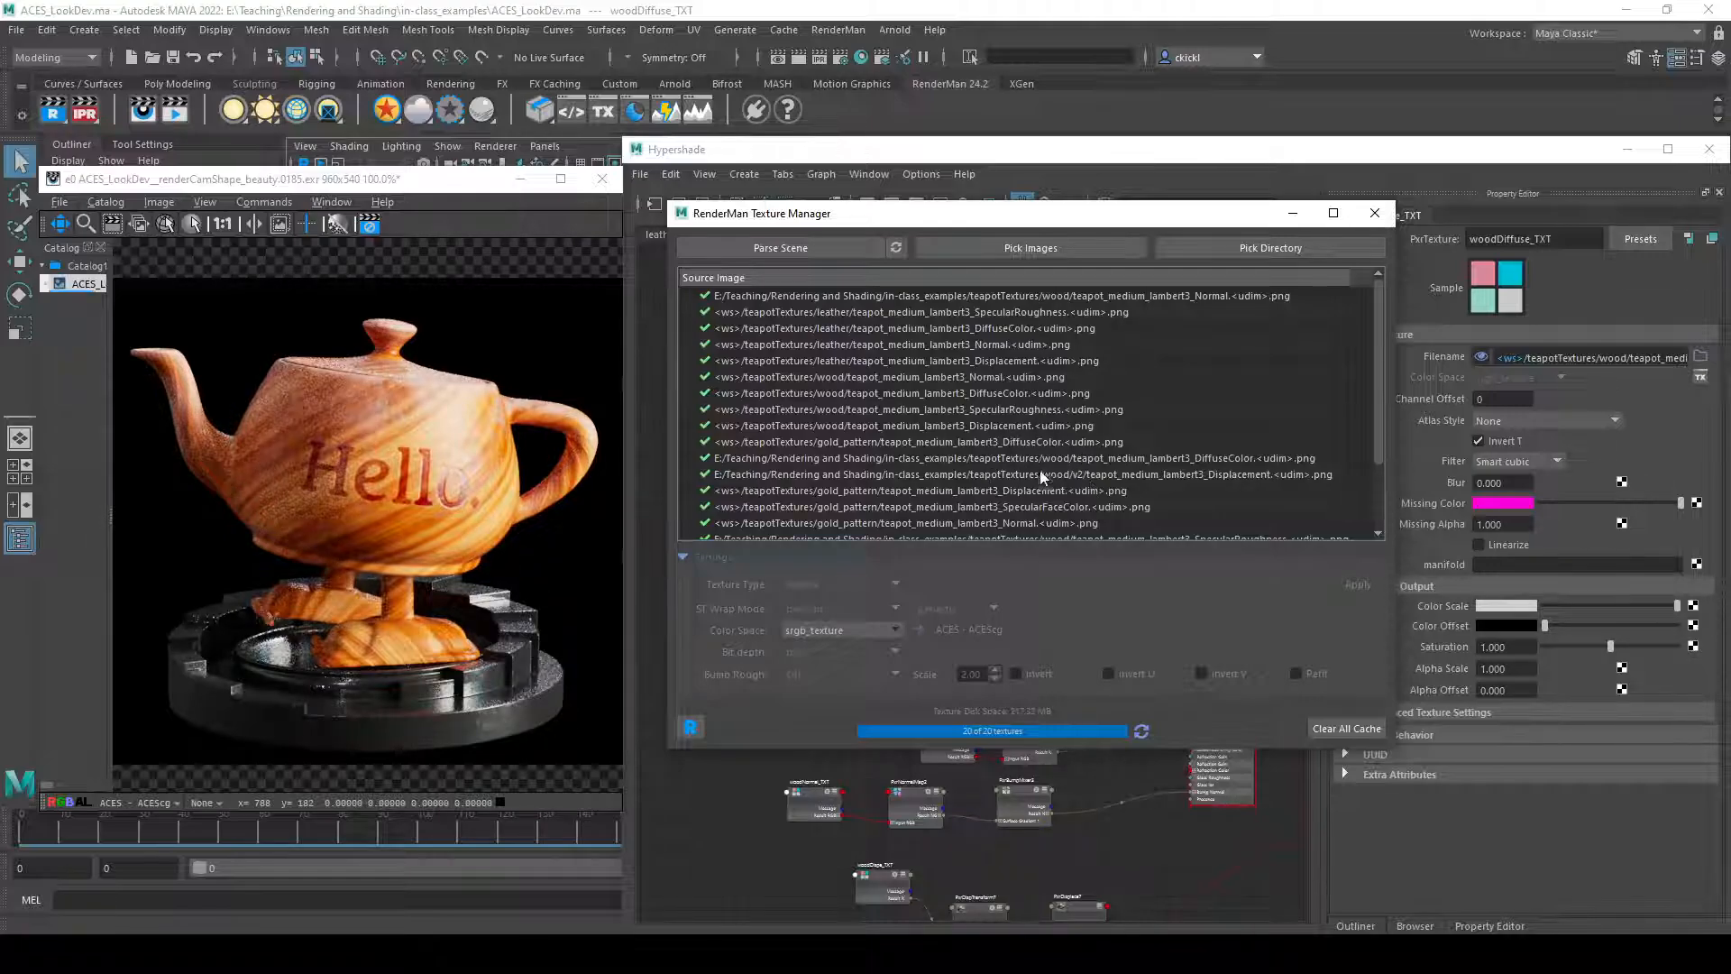
scroll(880, 461, "down", 1)
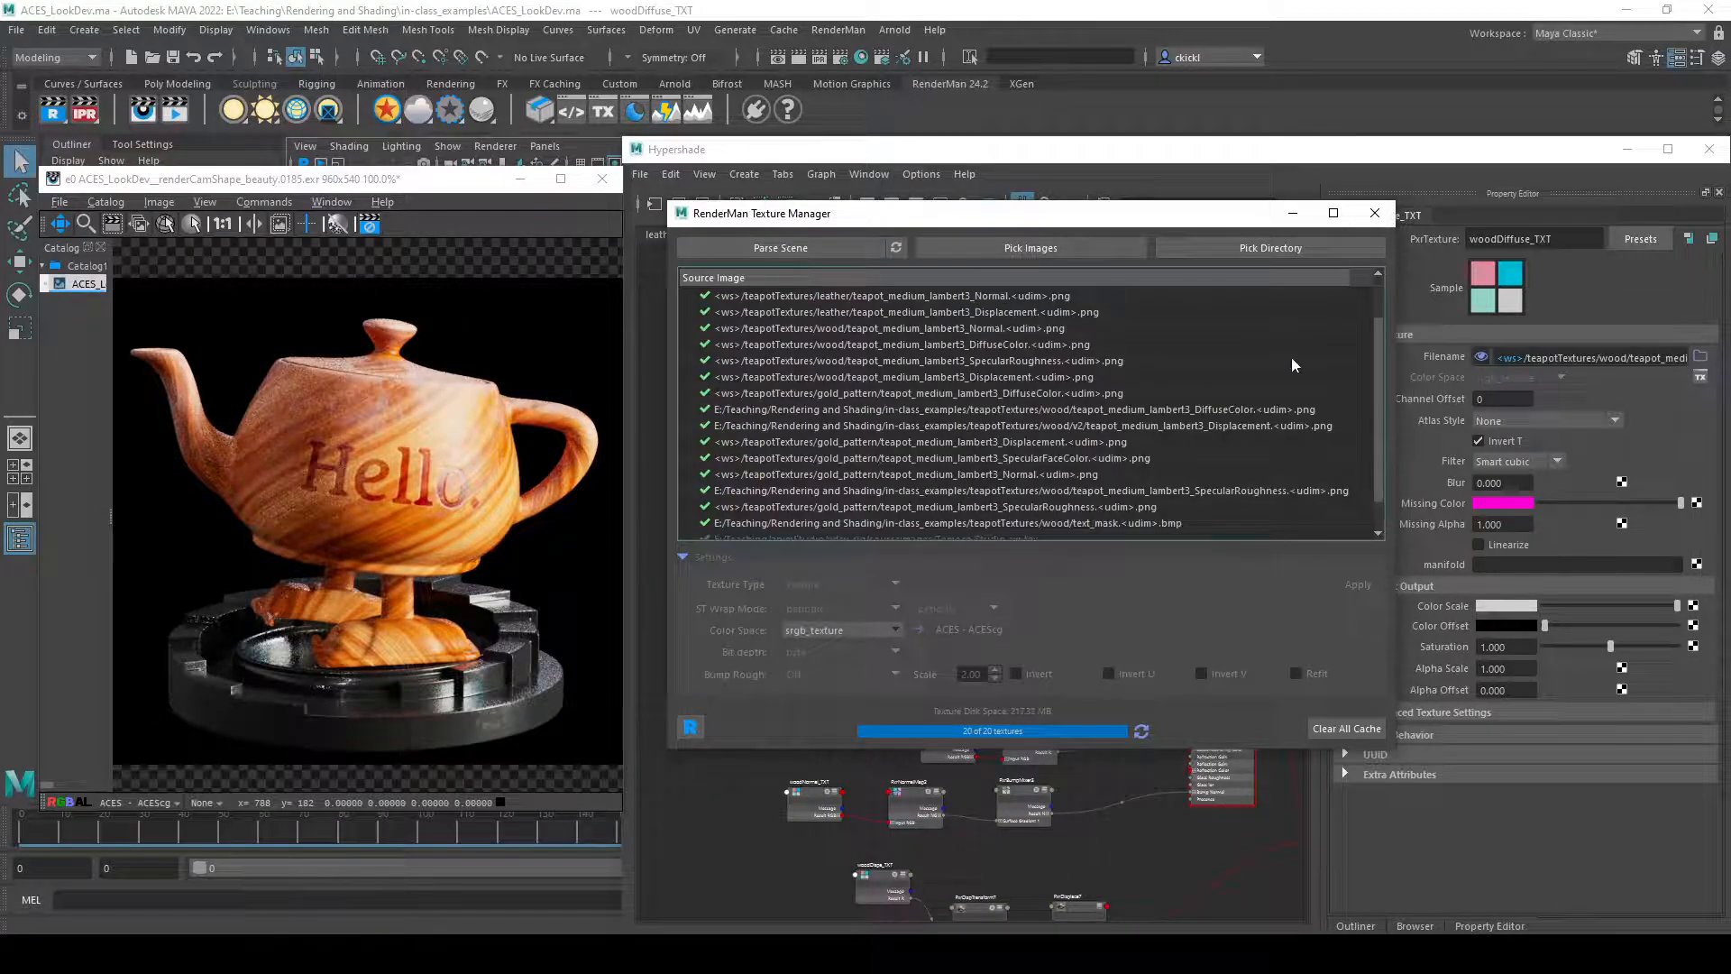
scroll(856, 396, "up", 1)
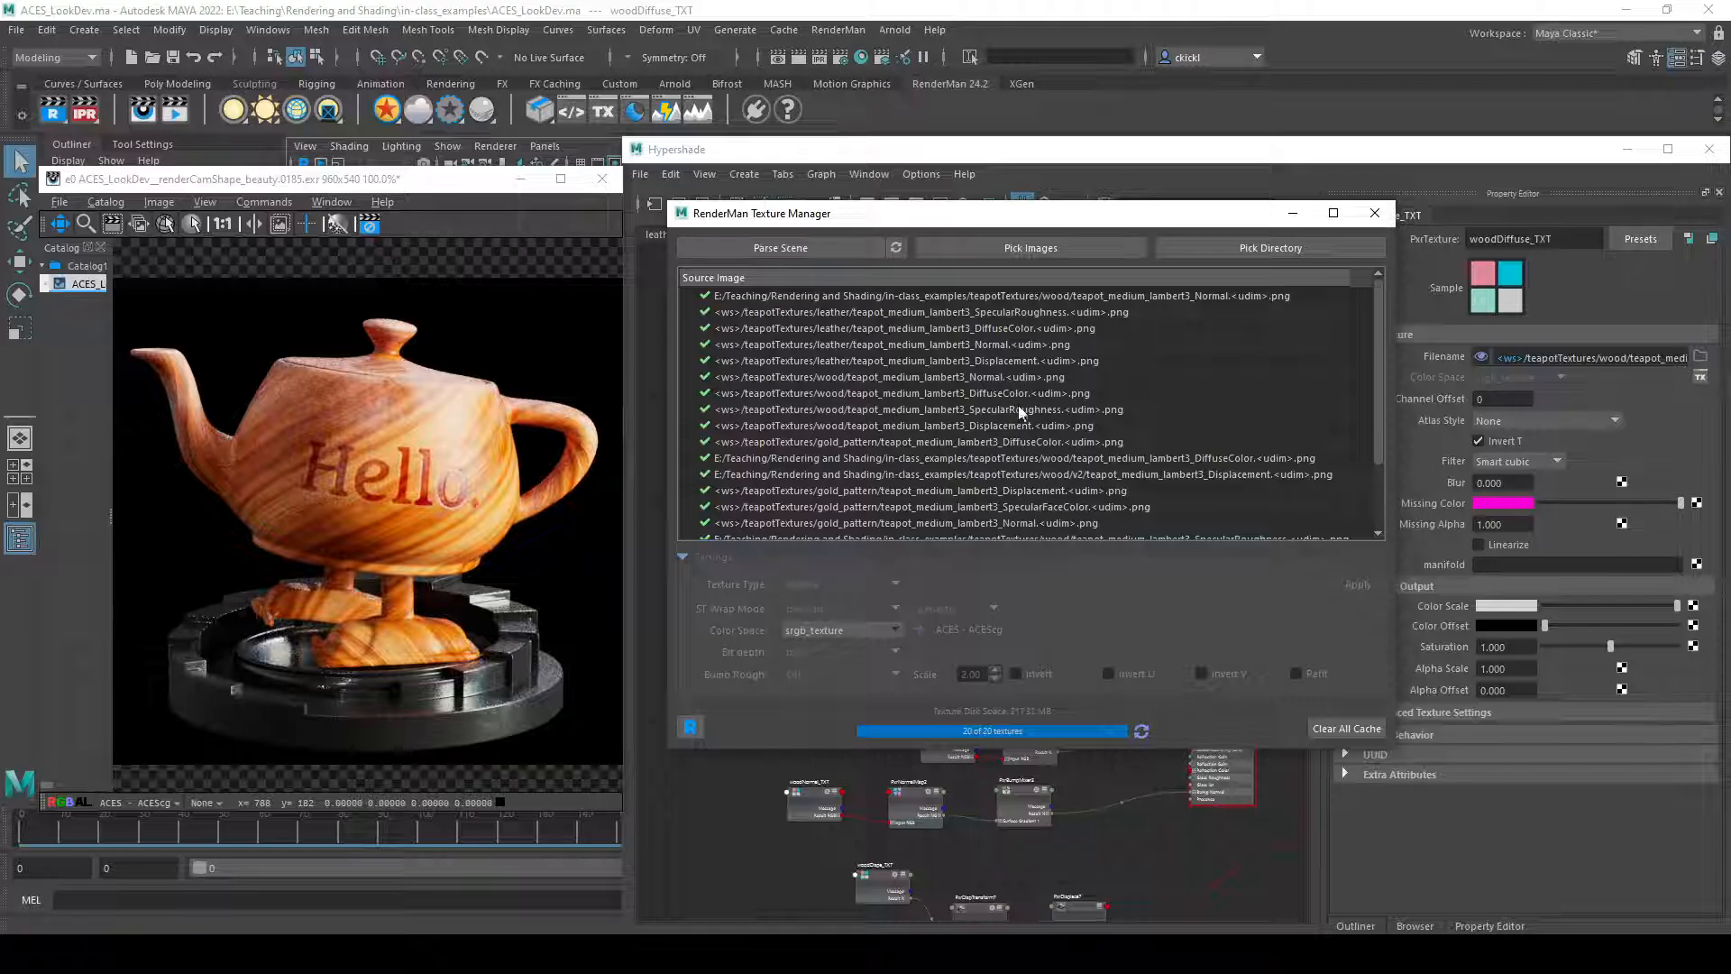
- Set the workspace-relative wood DiffuseColor texture's color space to srgb_texture and apply the conversion
left_click(855, 394)
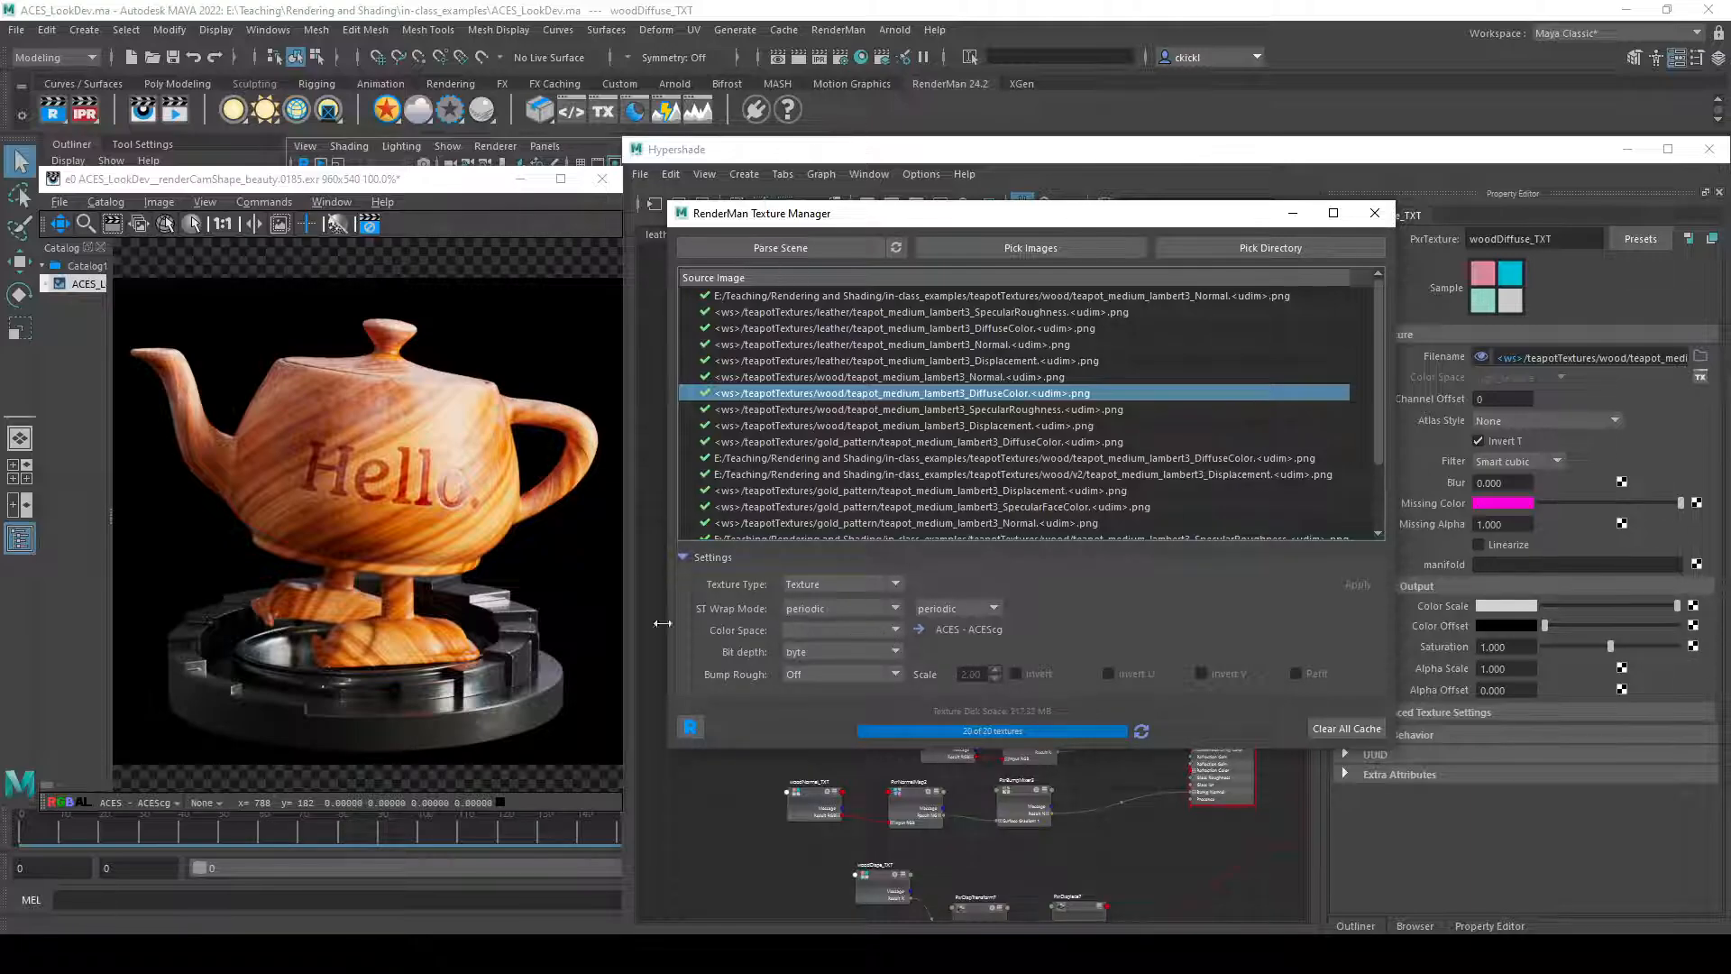
left_click(860, 629)
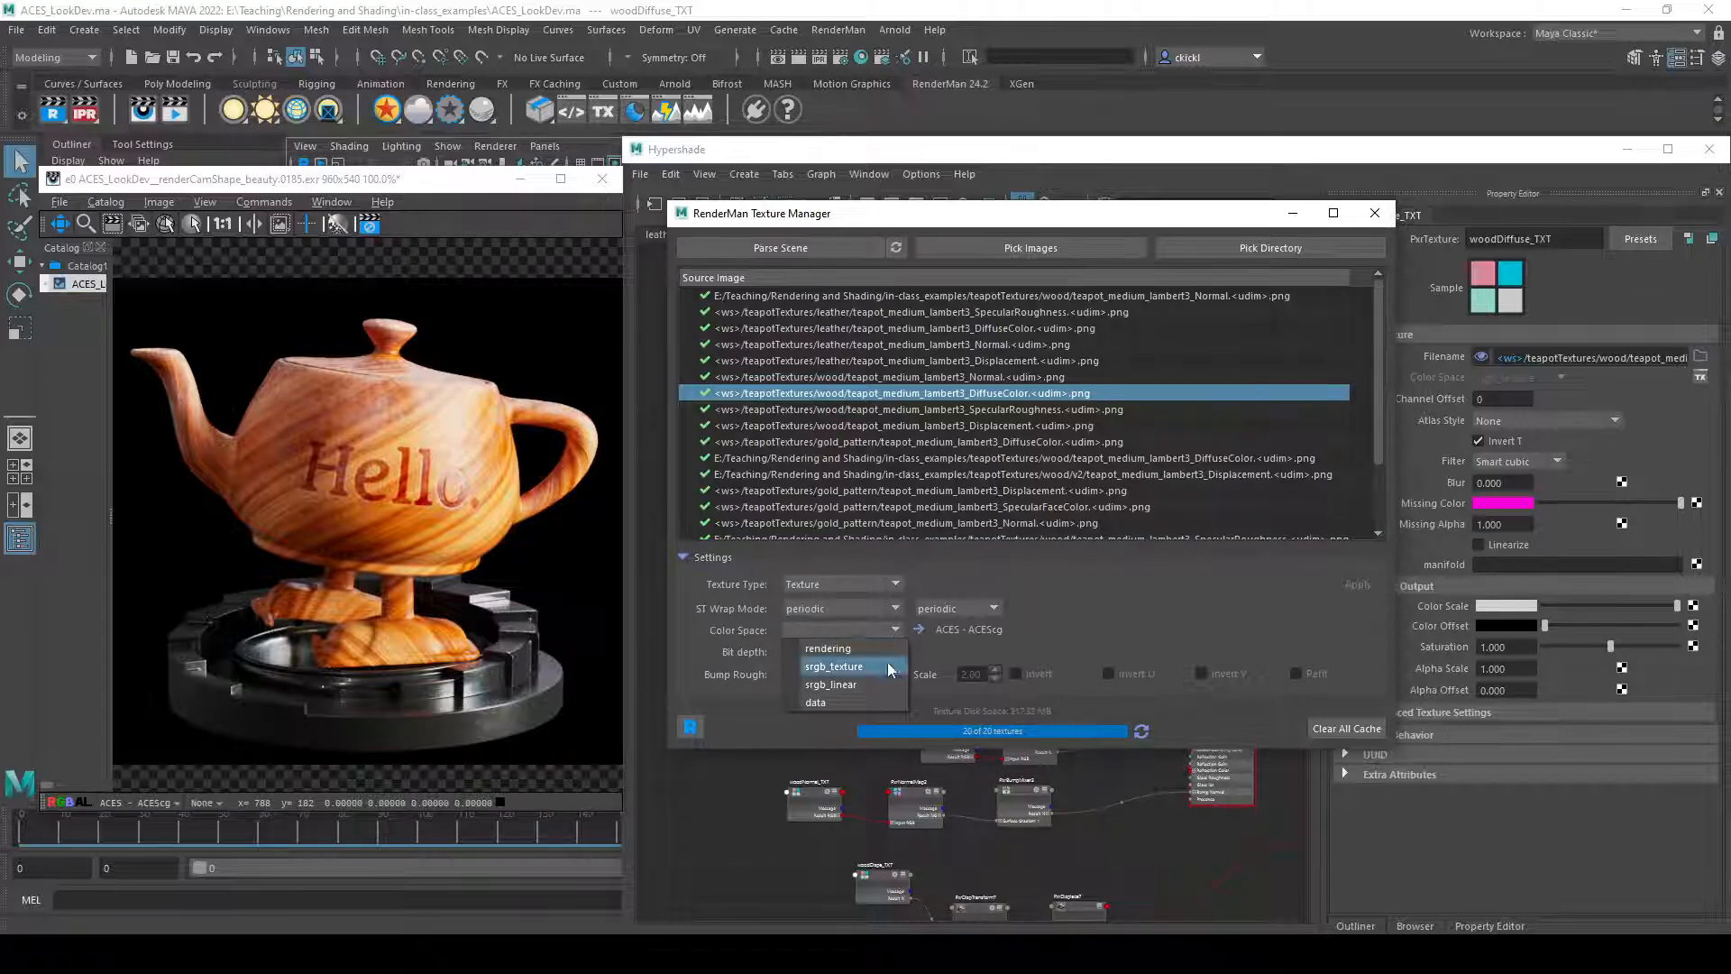
left_click(829, 667)
left_click(1358, 584)
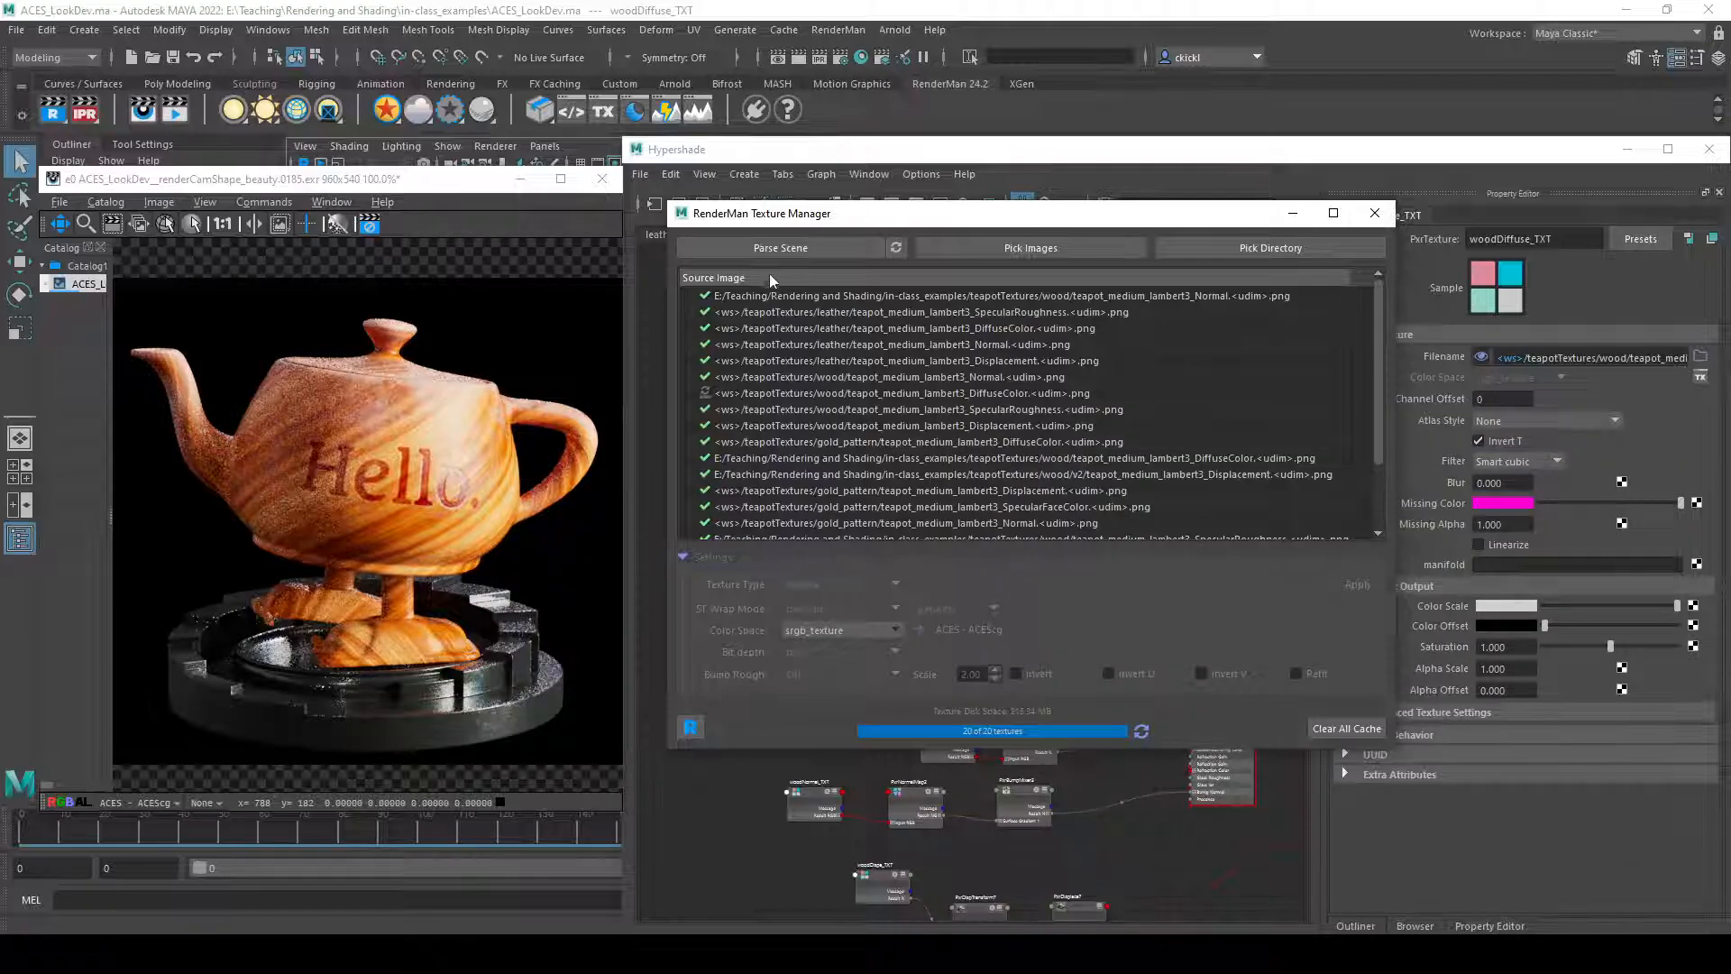
- Compare the conversion settings of the leather DiffuseColor, wood Normal and wood DiffuseColor workspace textures
mouse_move(950, 472)
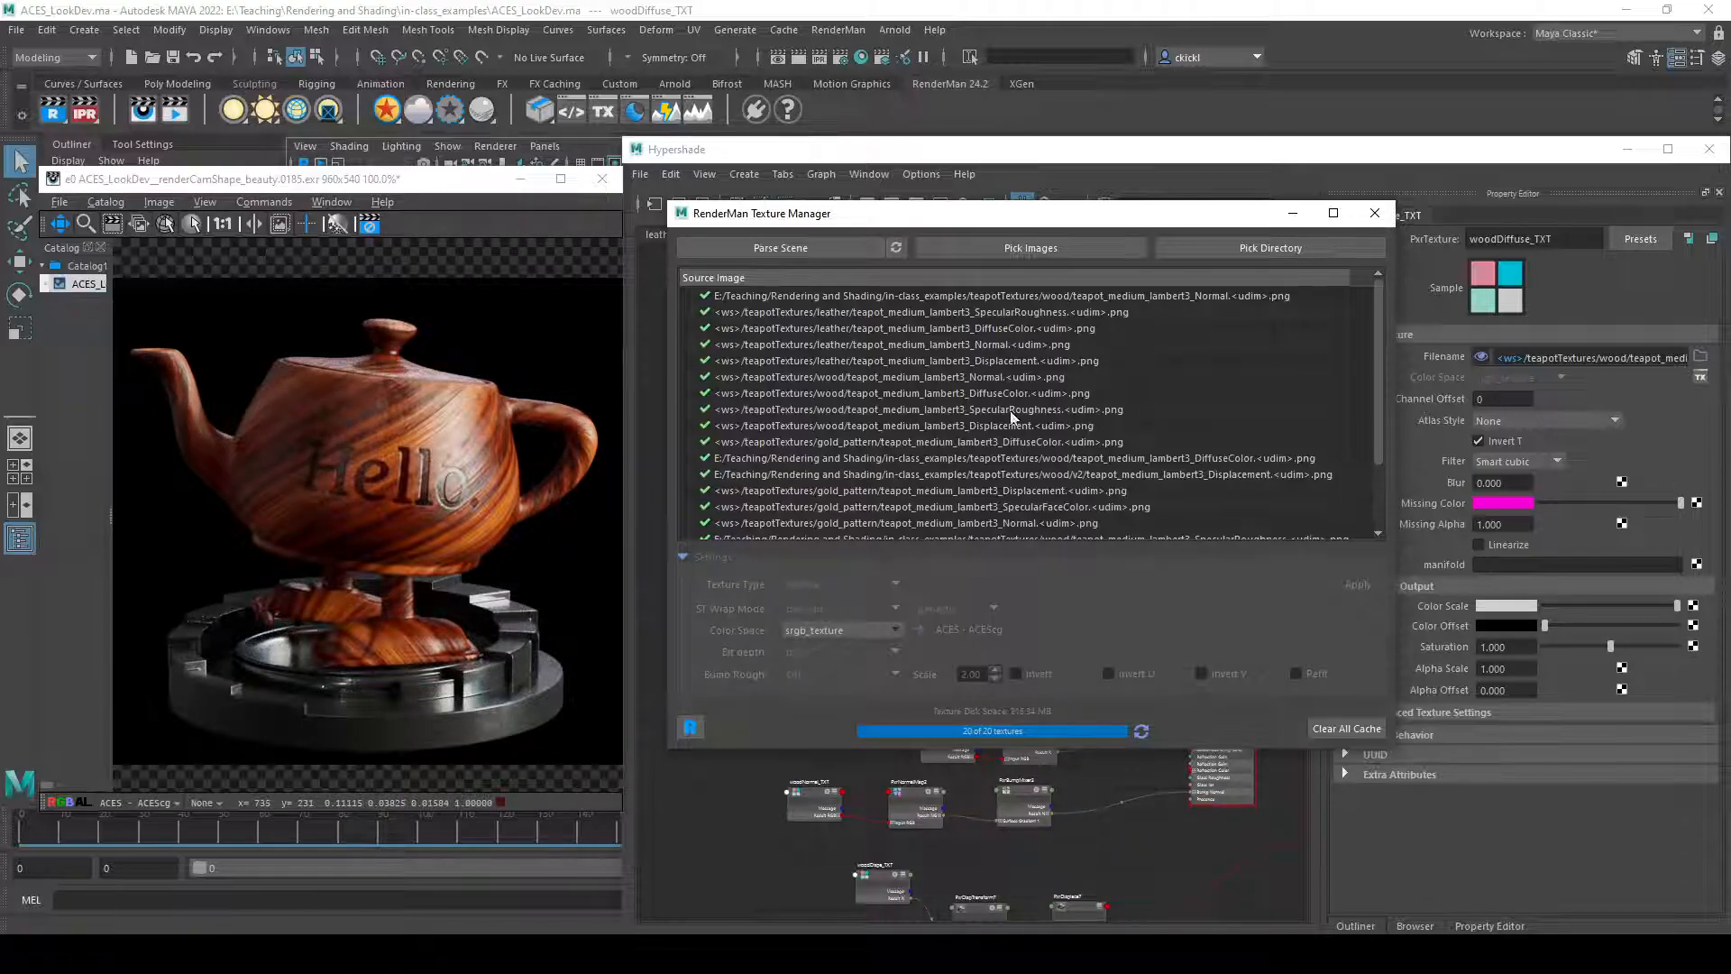
left_click(959, 330)
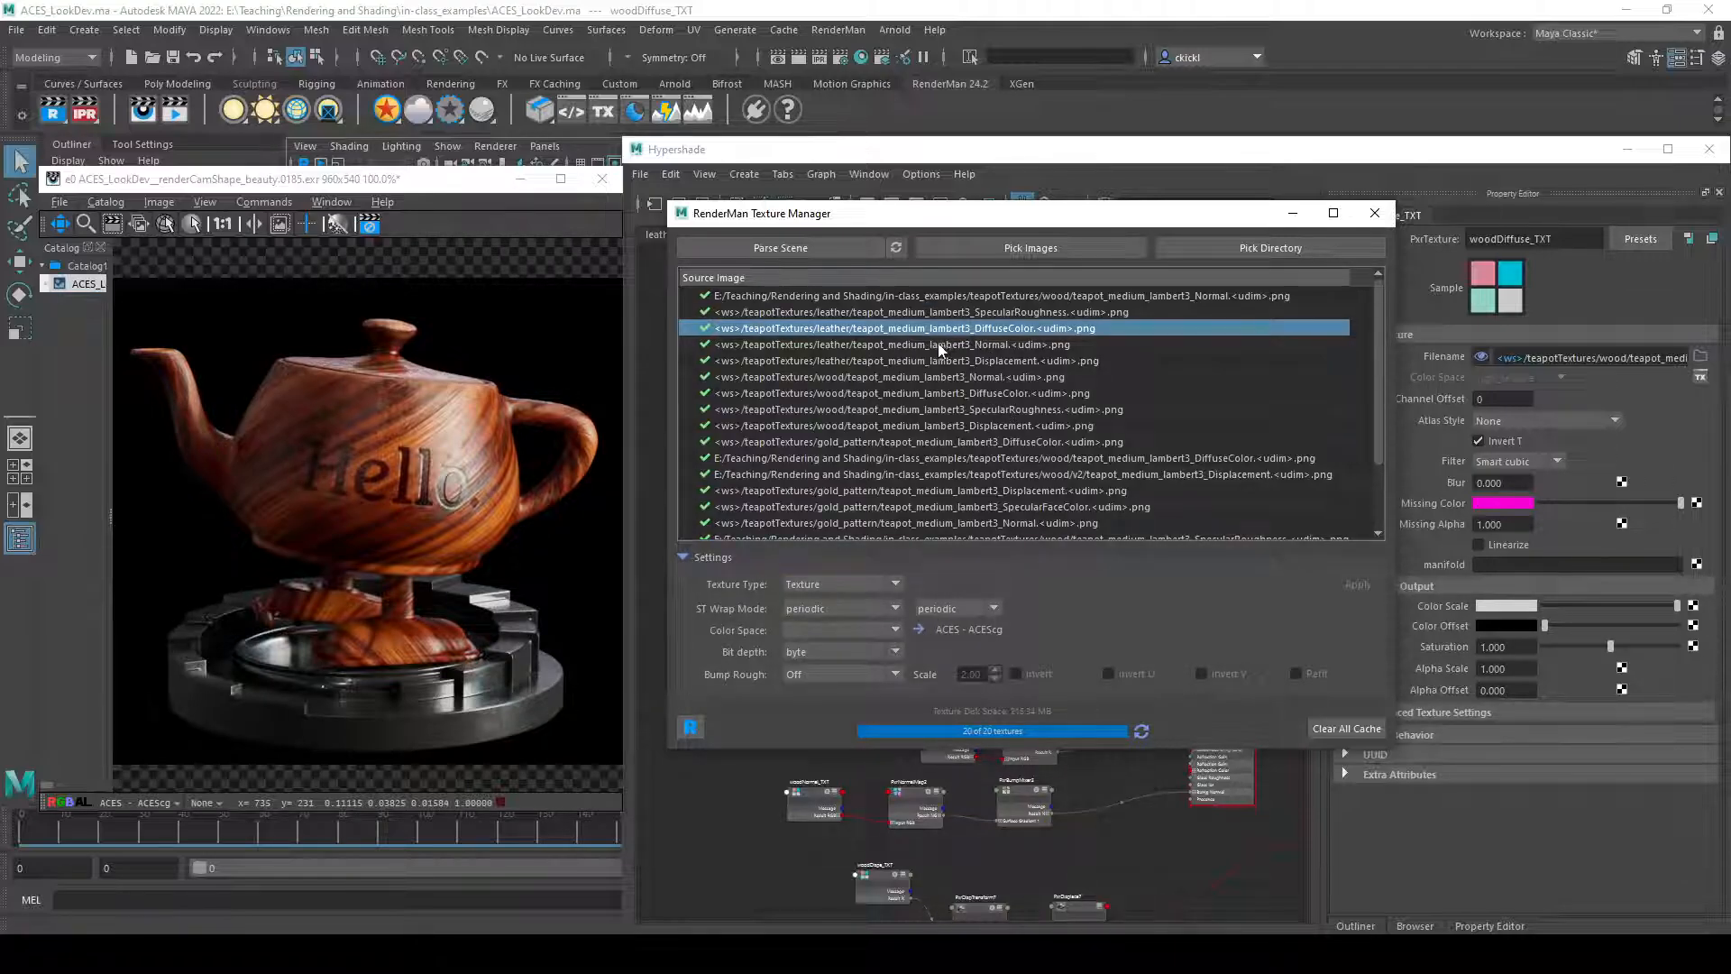
left_click(892, 377)
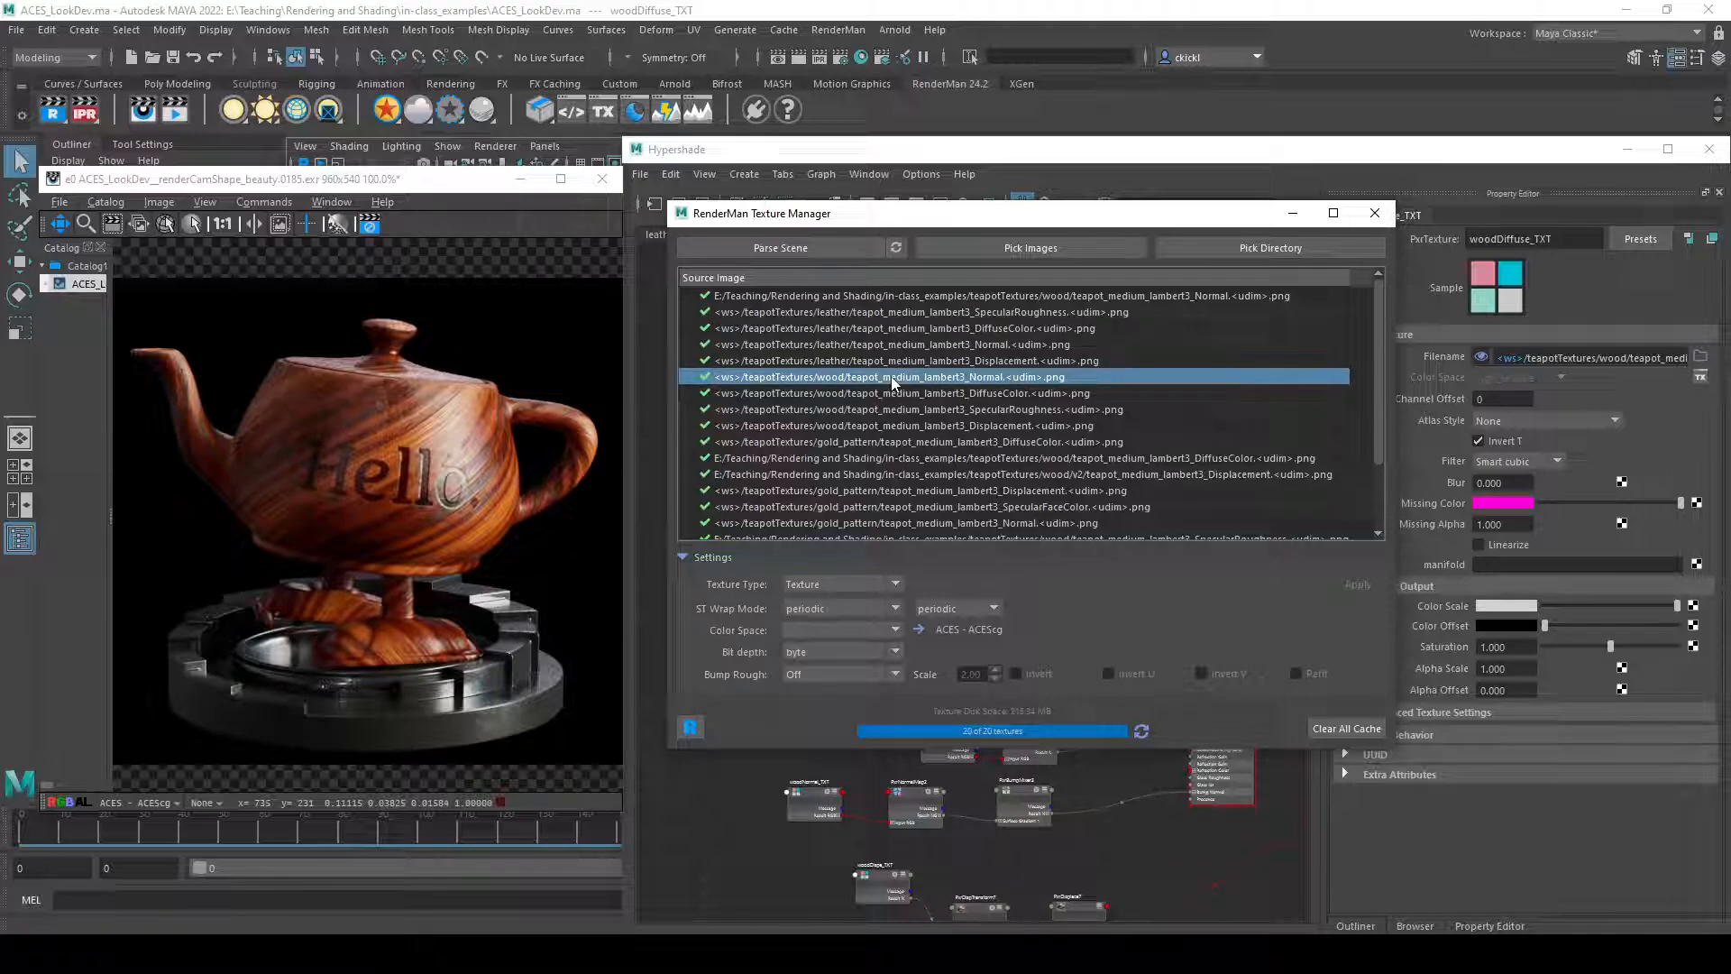
left_click(956, 393)
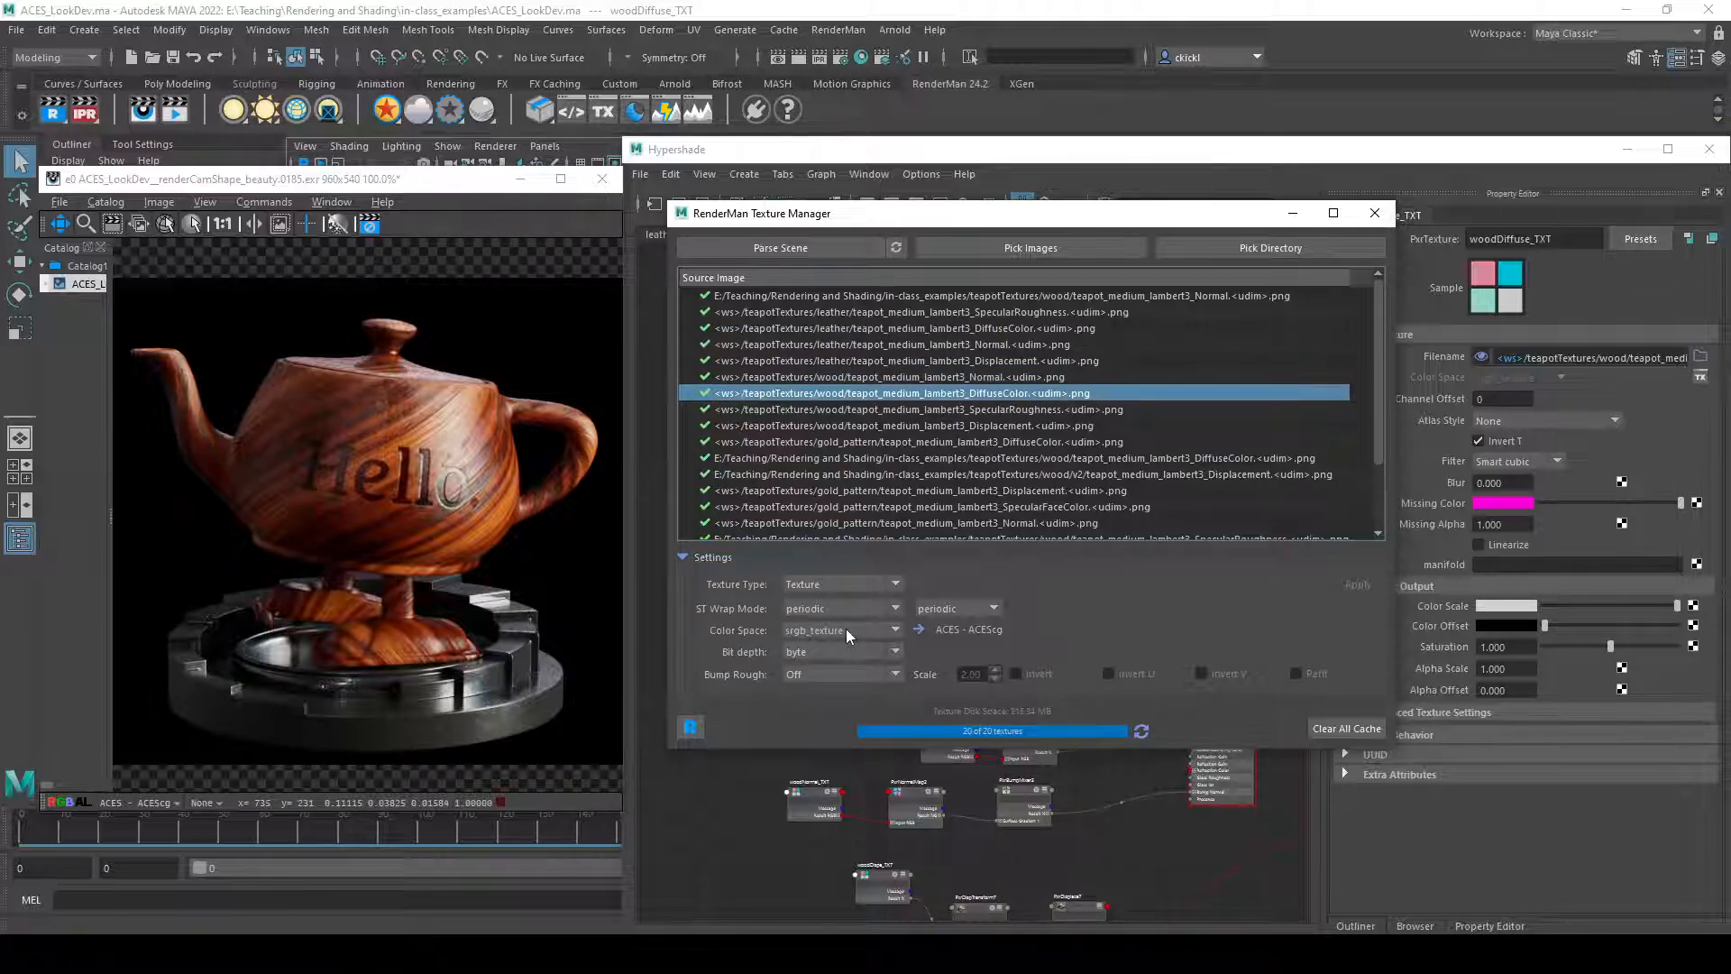
- Select the workspace-relative wood Normal texture and choose data as its color space
left_click(1045, 410)
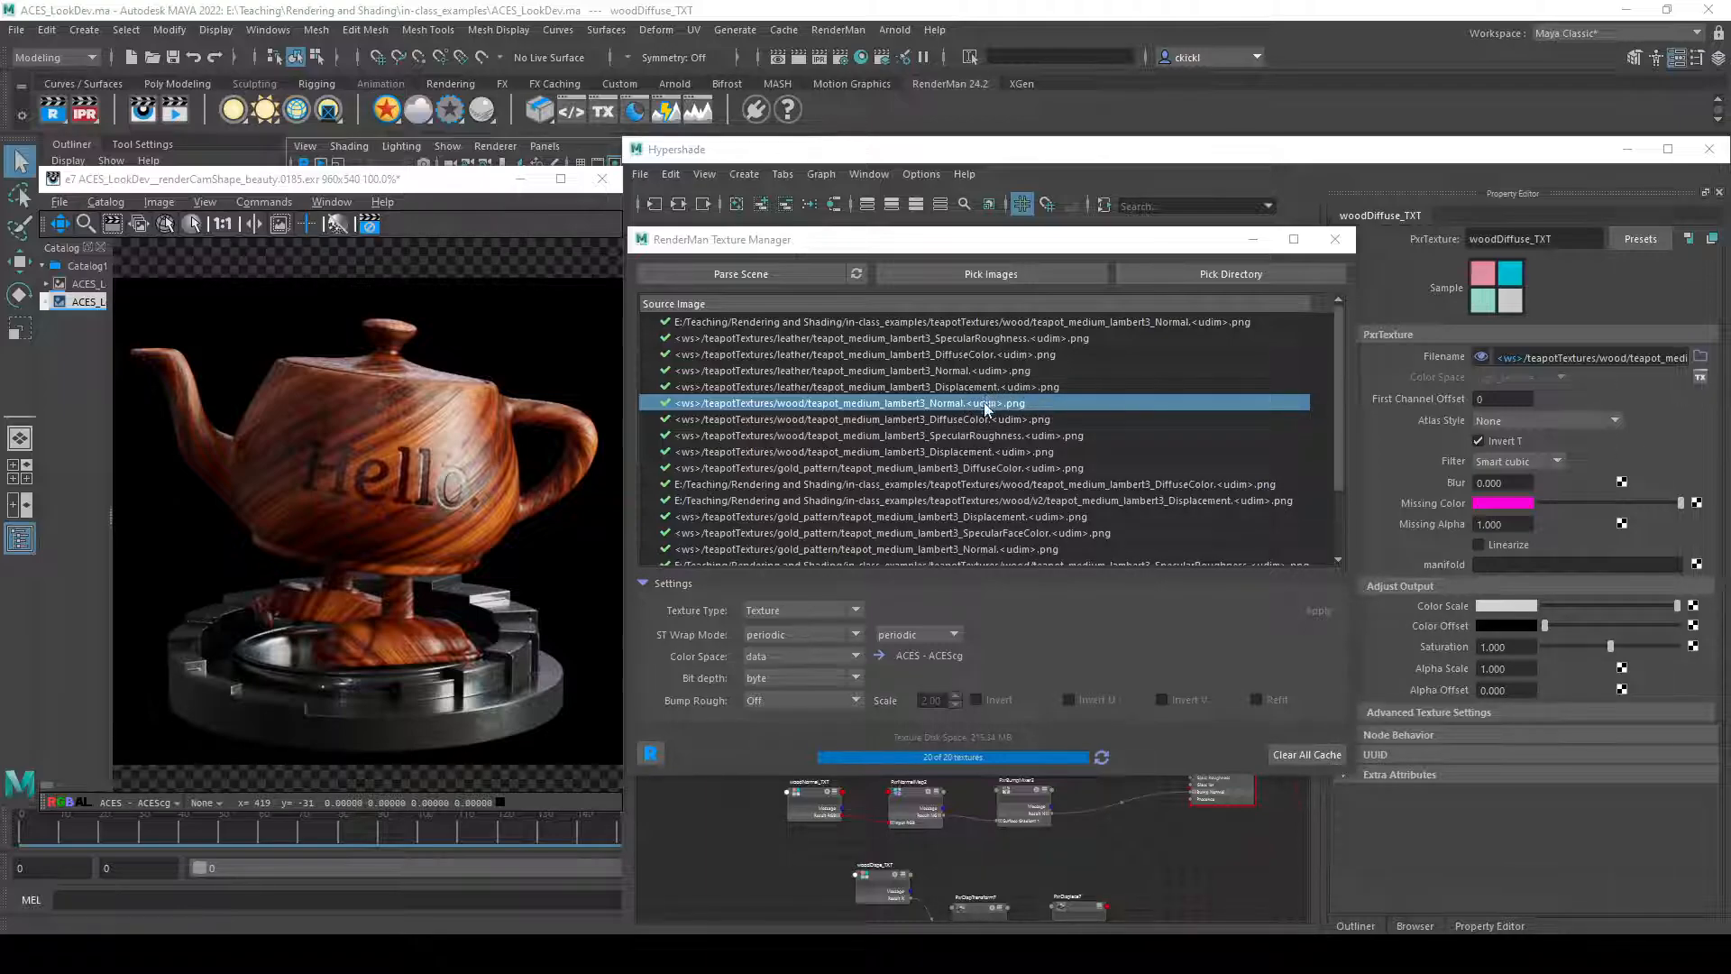
left_click(762, 661)
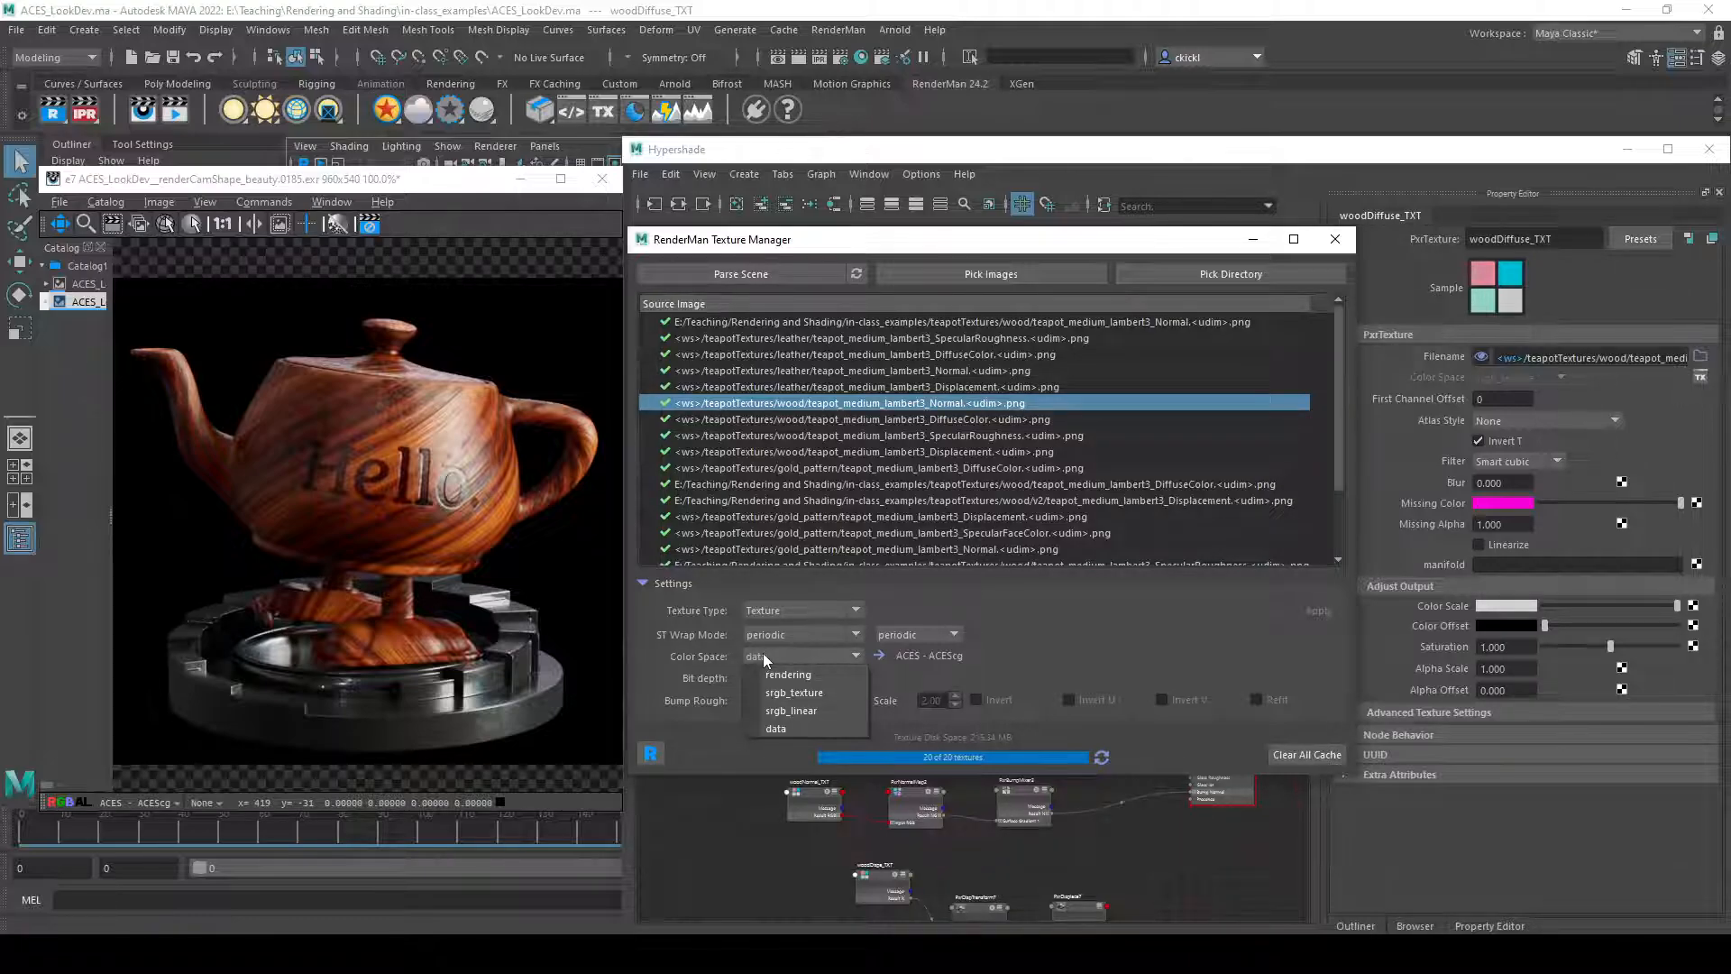
left_click(777, 729)
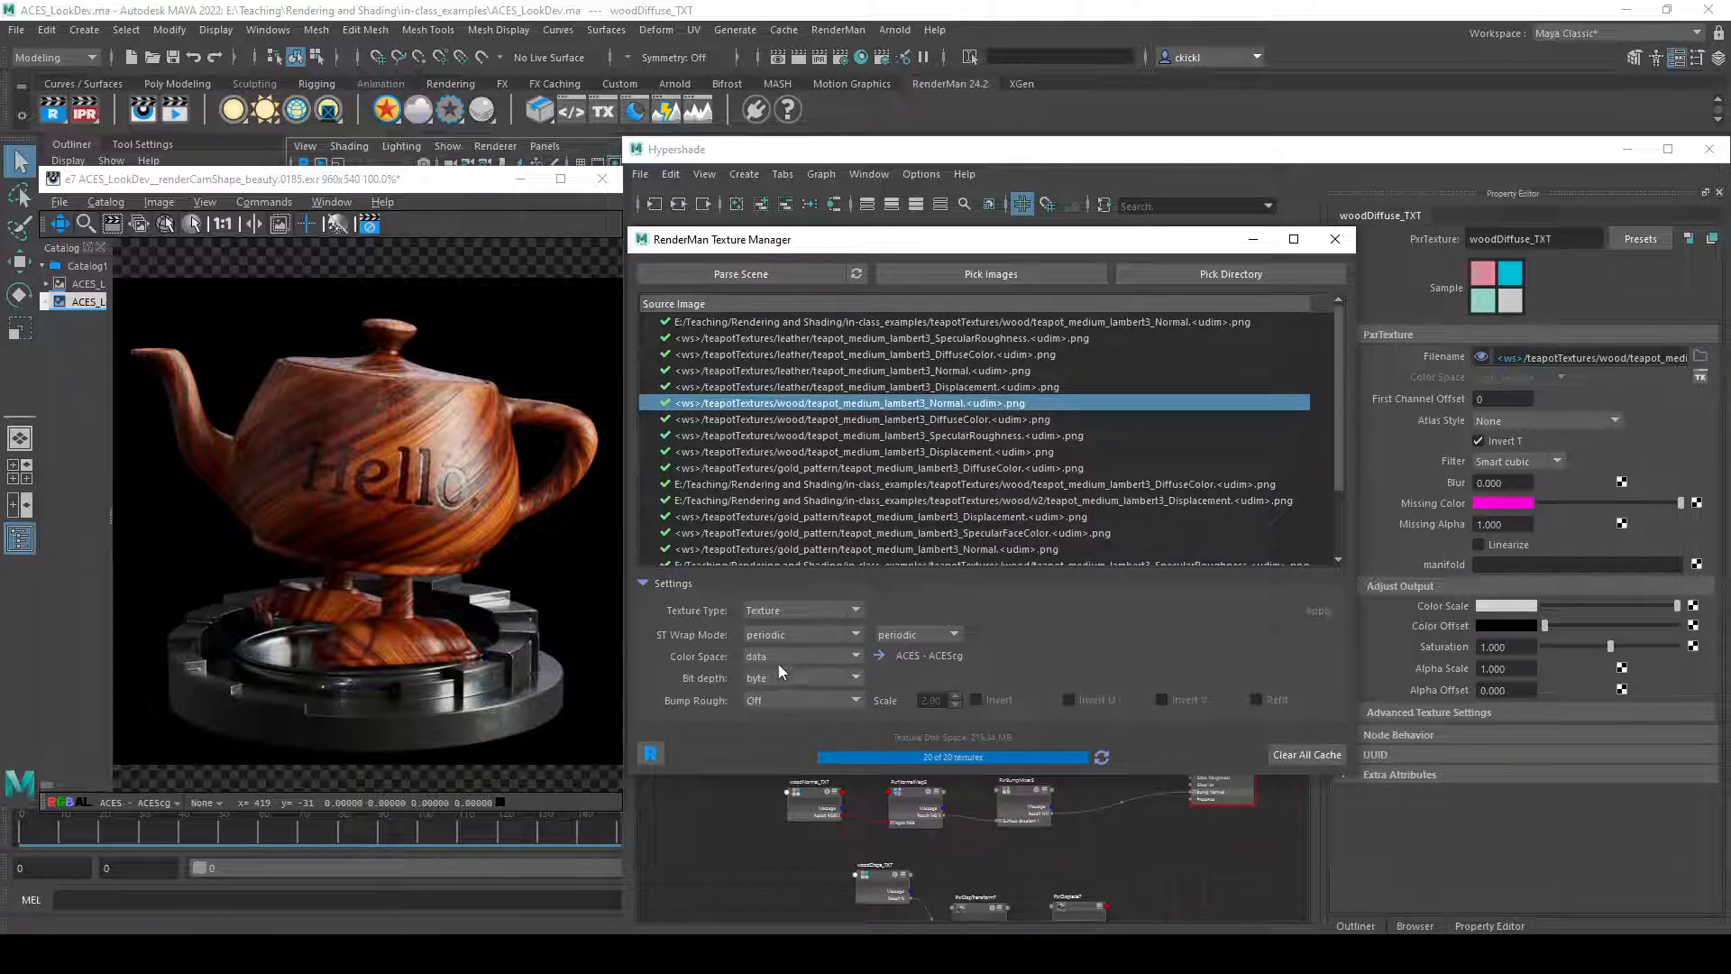
- Review the color space options of the workspace wood DiffuseColor texture and the color space of the wood SpecularRoughness texture
left_click(972, 419)
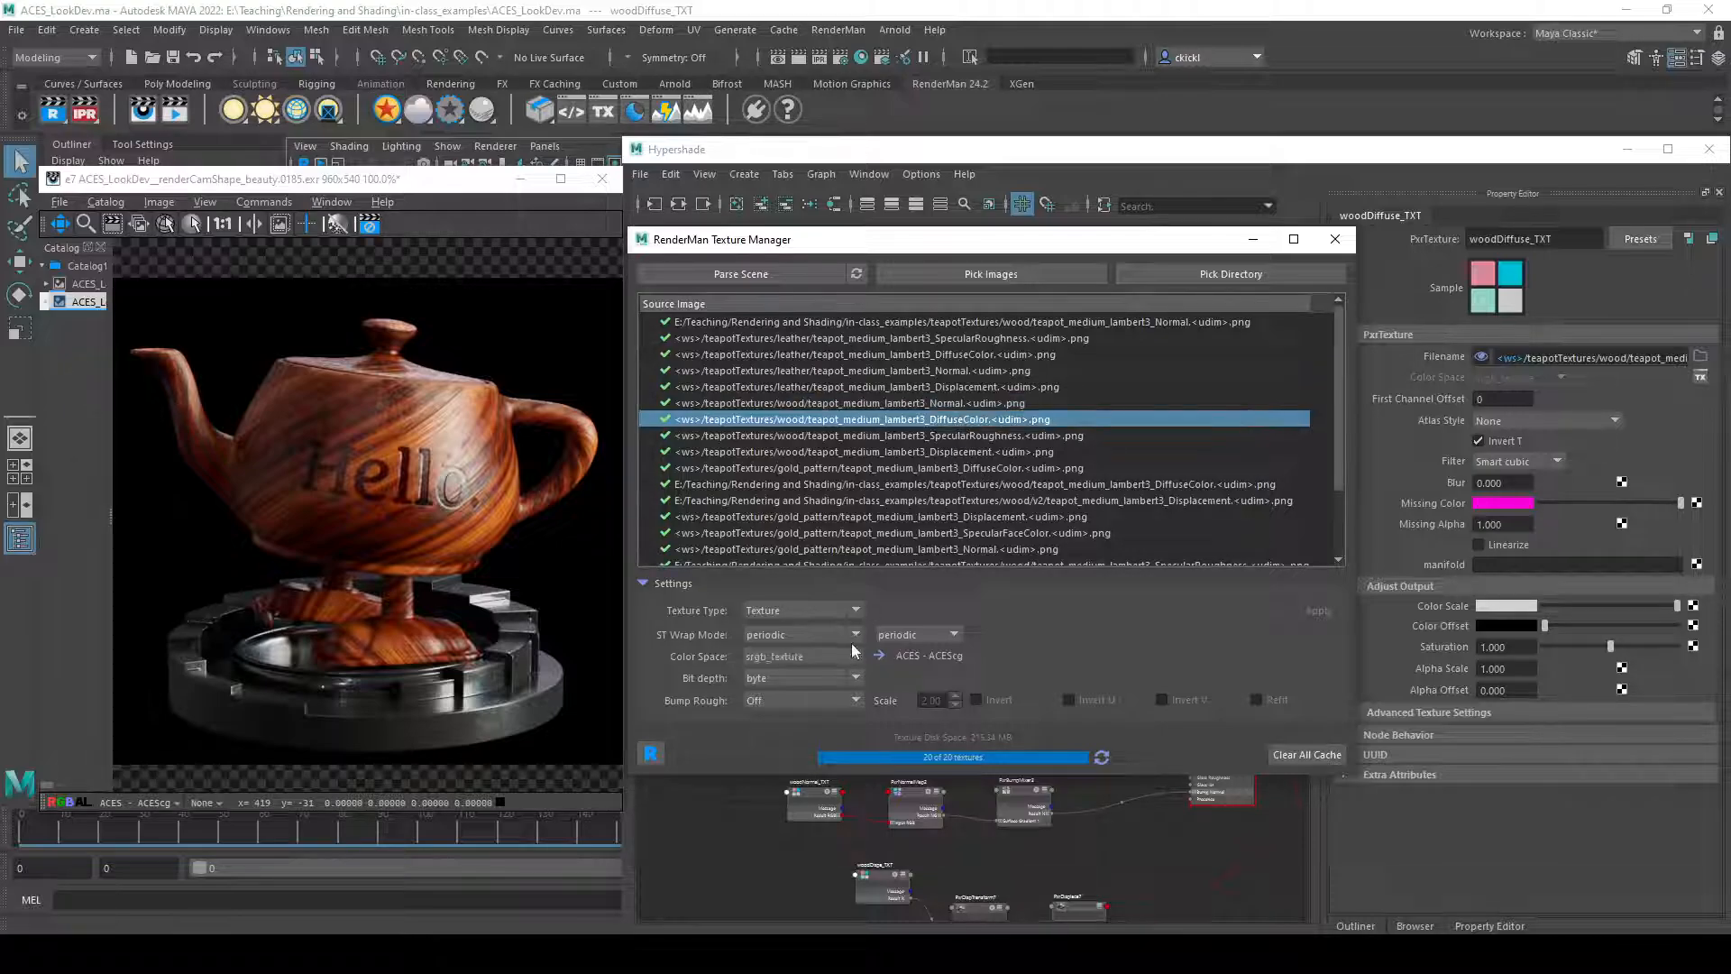
left_click(793, 659)
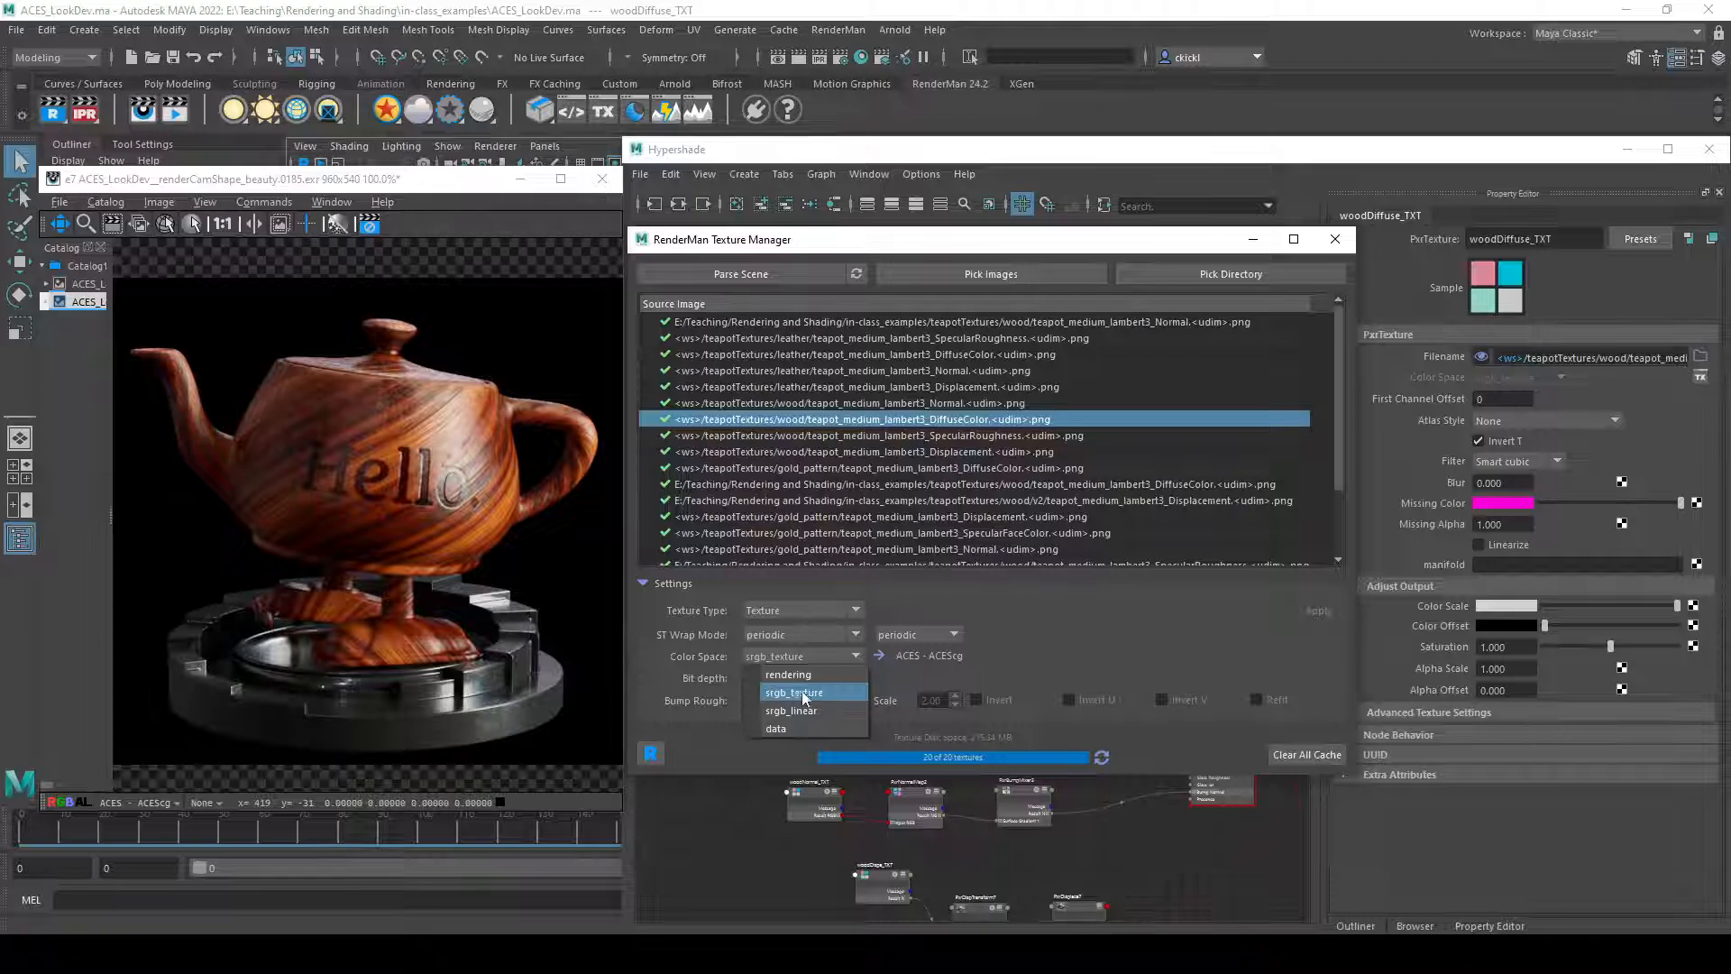
left_click(1113, 662)
left_click(940, 436)
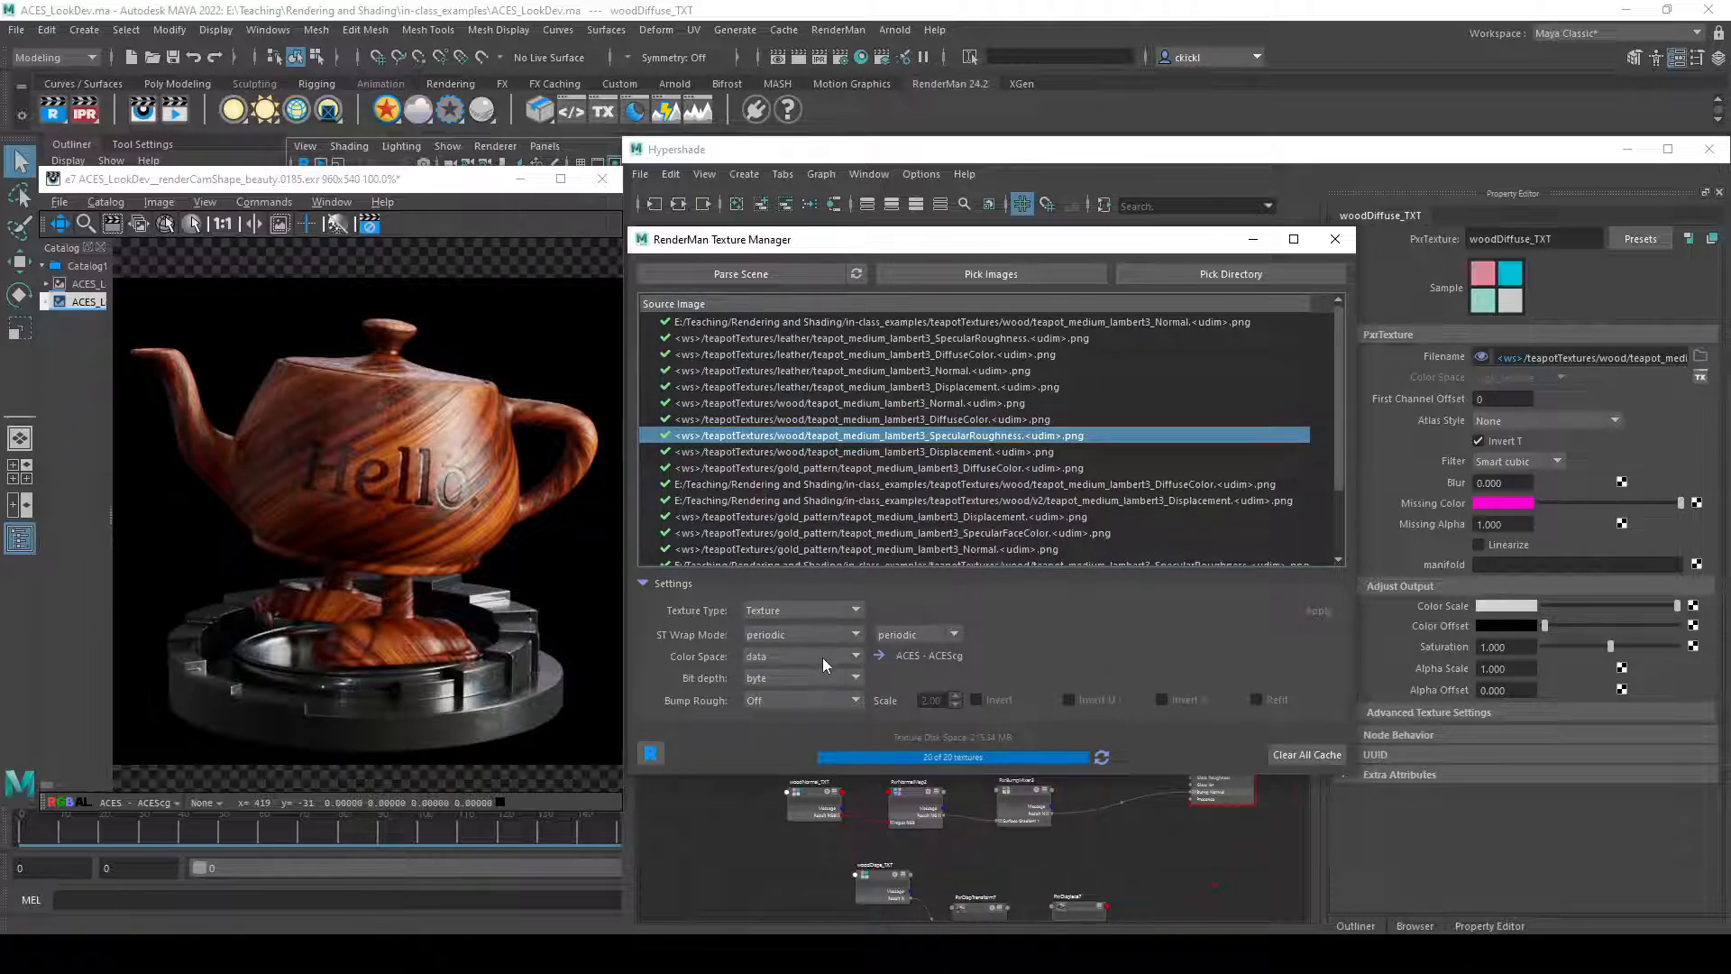
- Set the workspace-relative wood Displacement texture's color space to data and apply the conversion
left_click(995, 450)
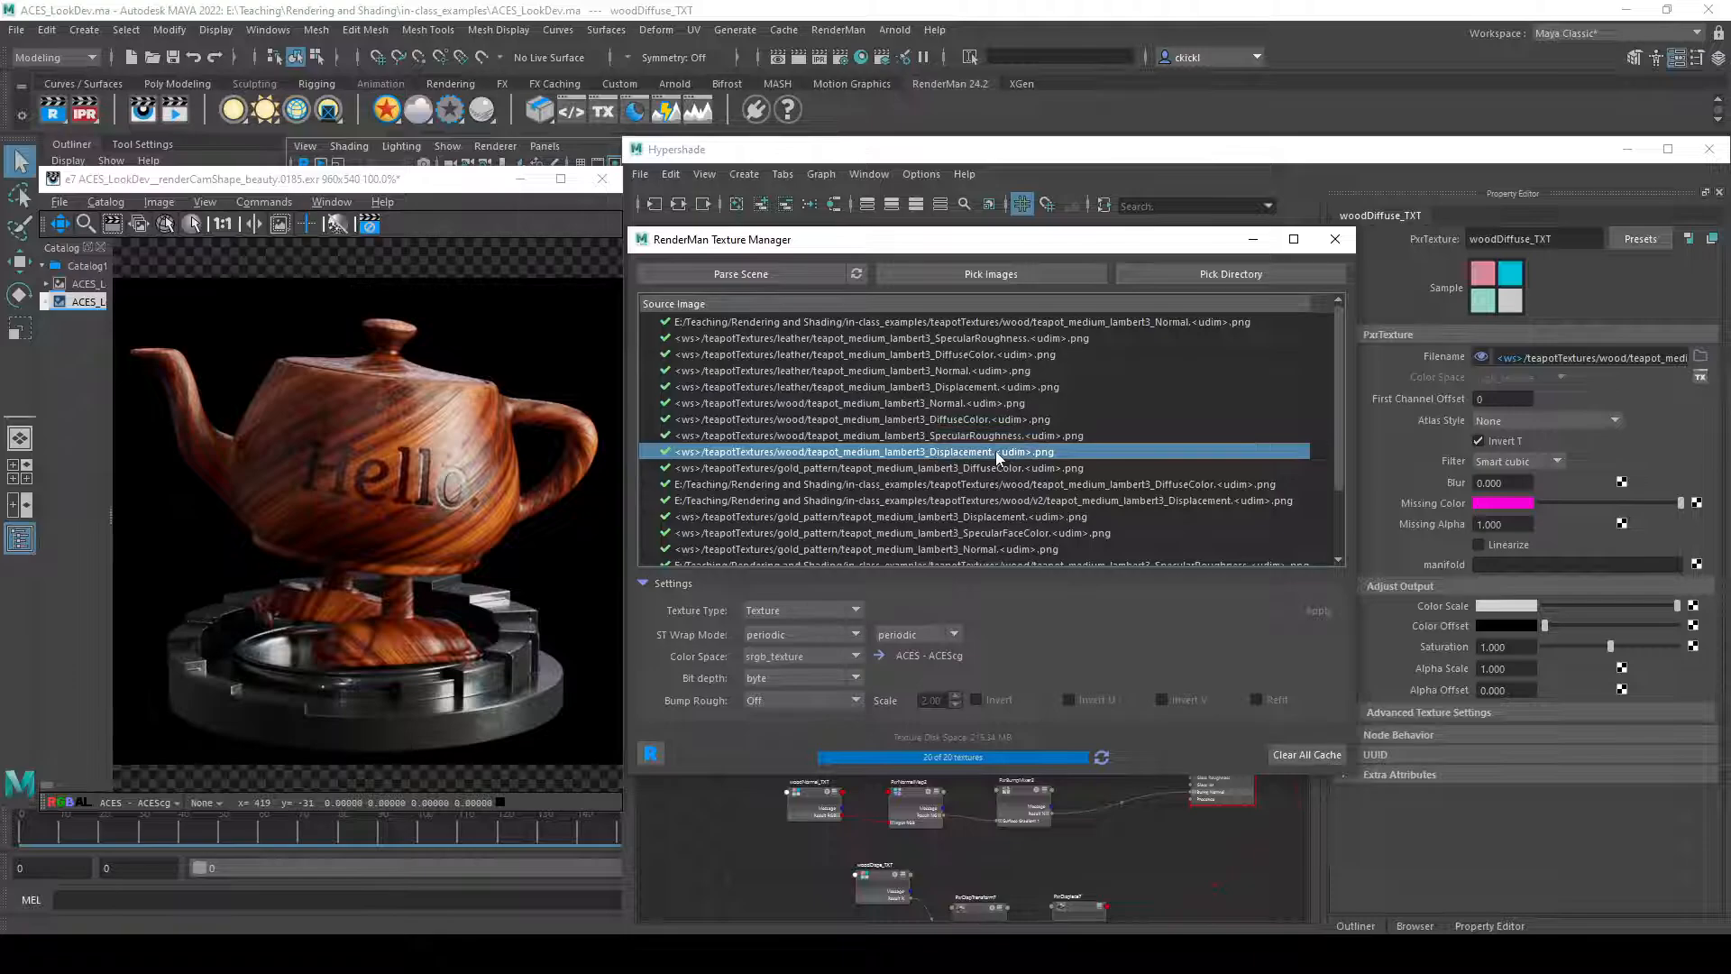
left_click(831, 657)
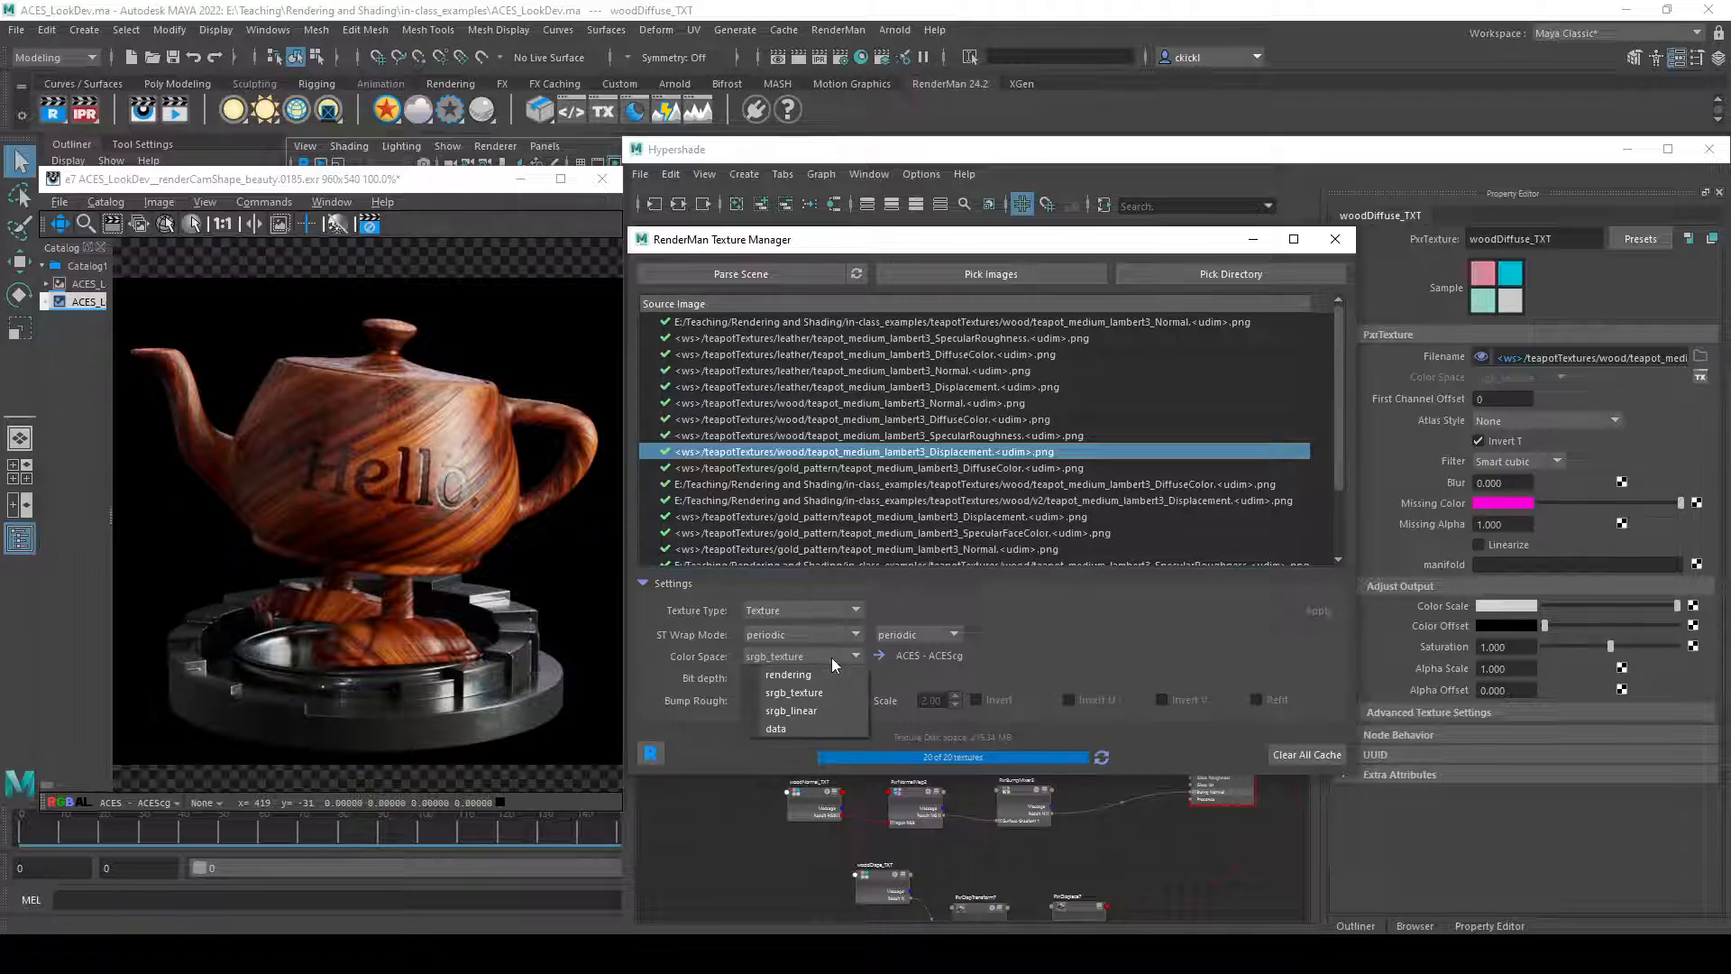
left_click(783, 730)
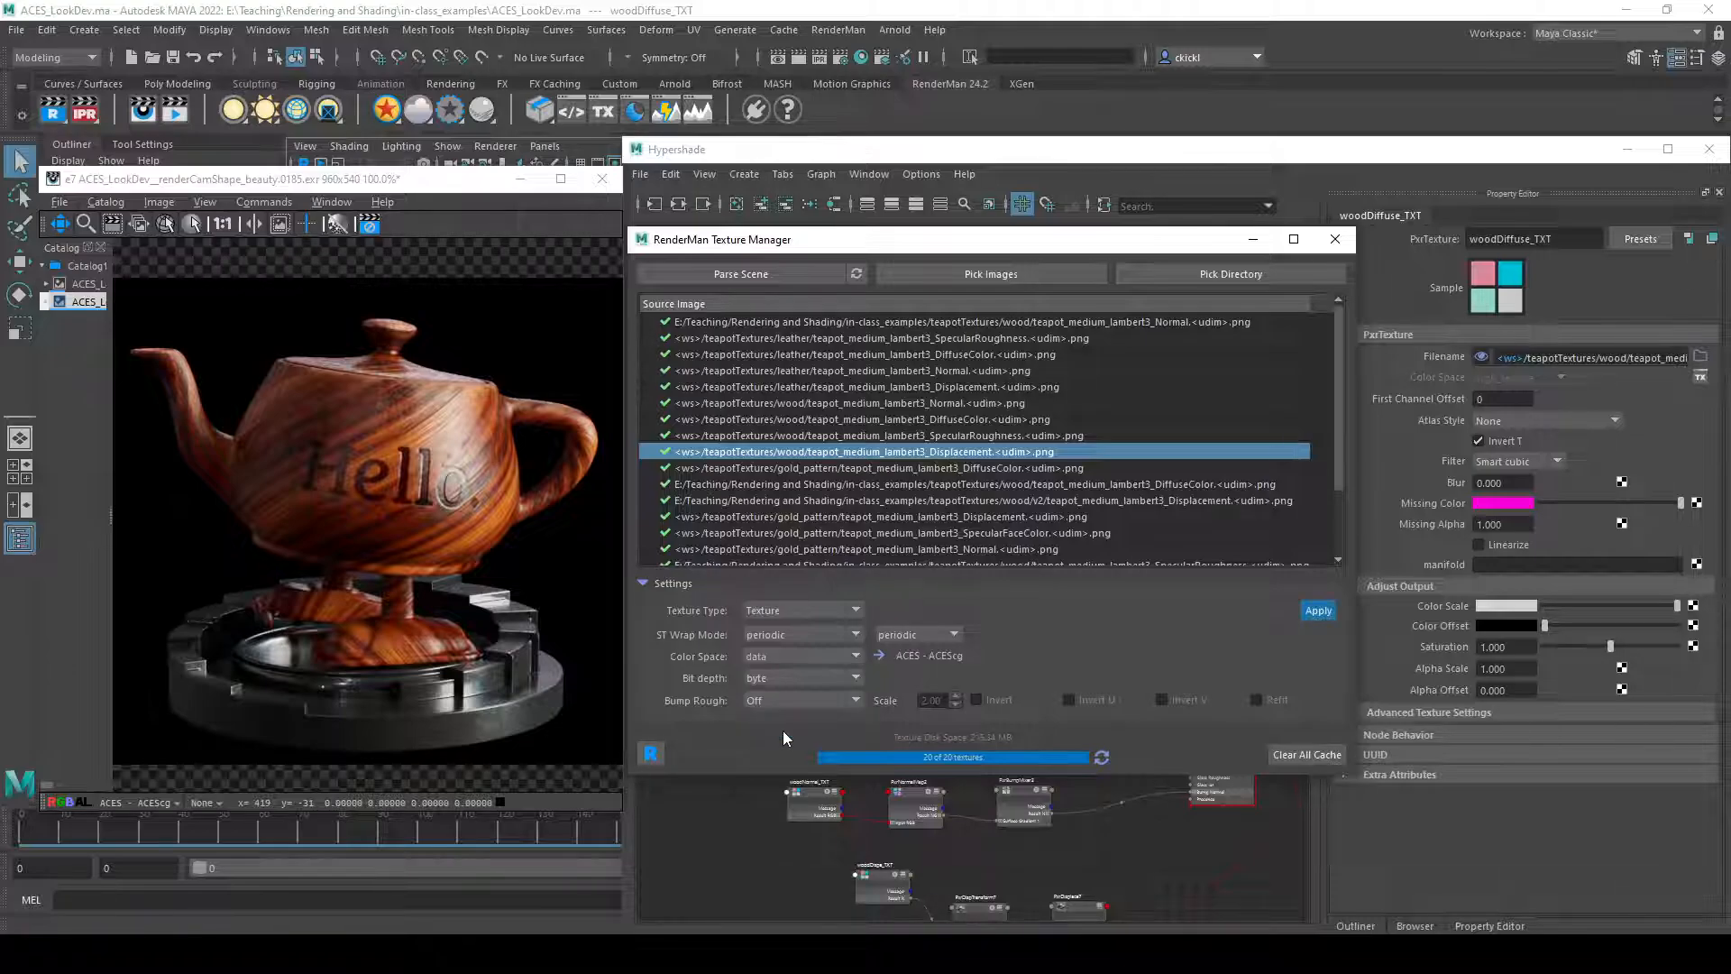
left_click(1313, 612)
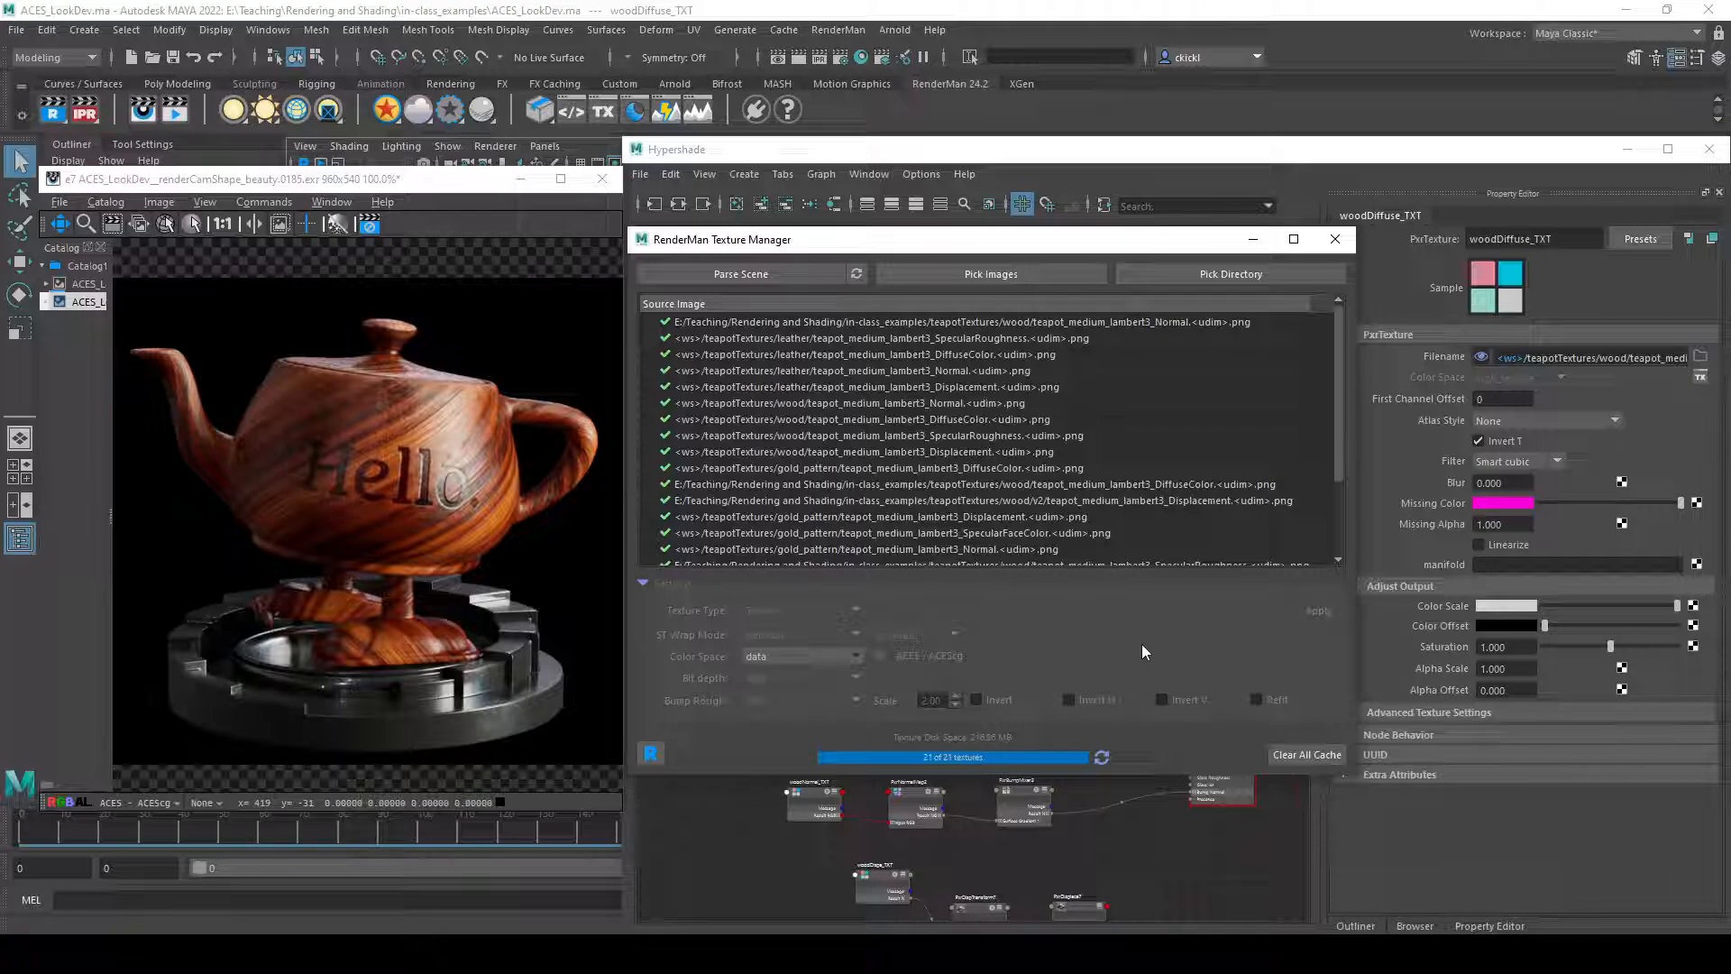
- Locate the Tomoco Studio.exr environment map in the source images and inspect its conversion settings
scroll(947, 499, "down", 2)
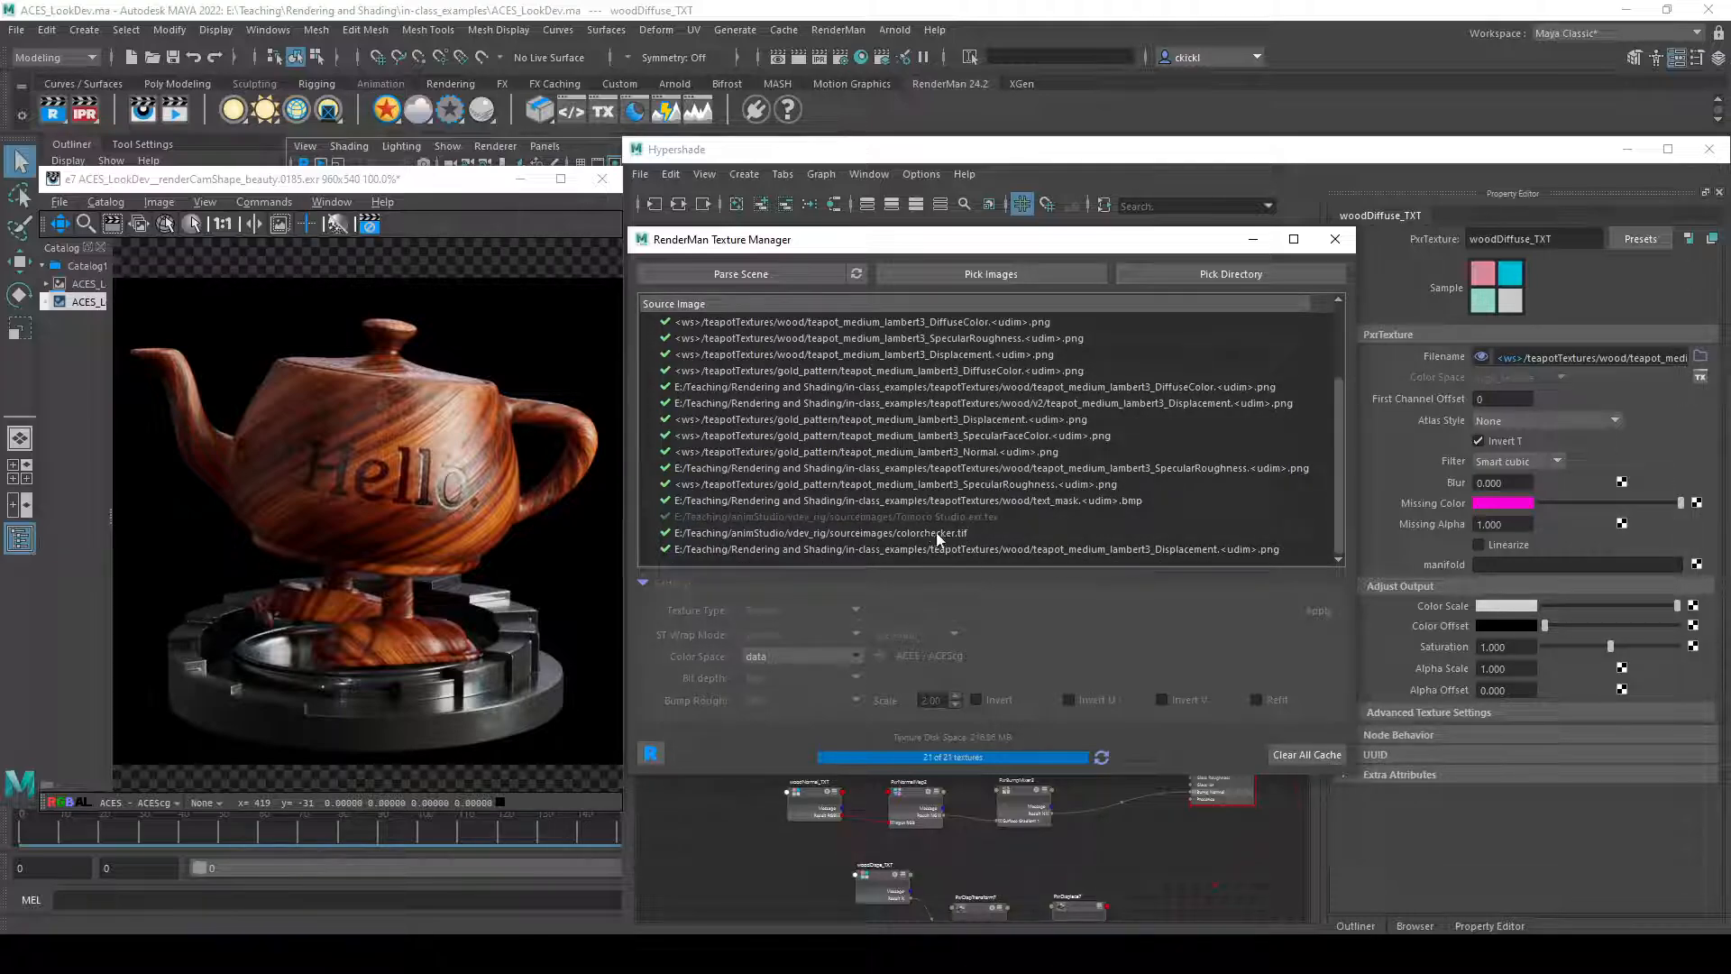
scroll(1105, 493, "up", 2)
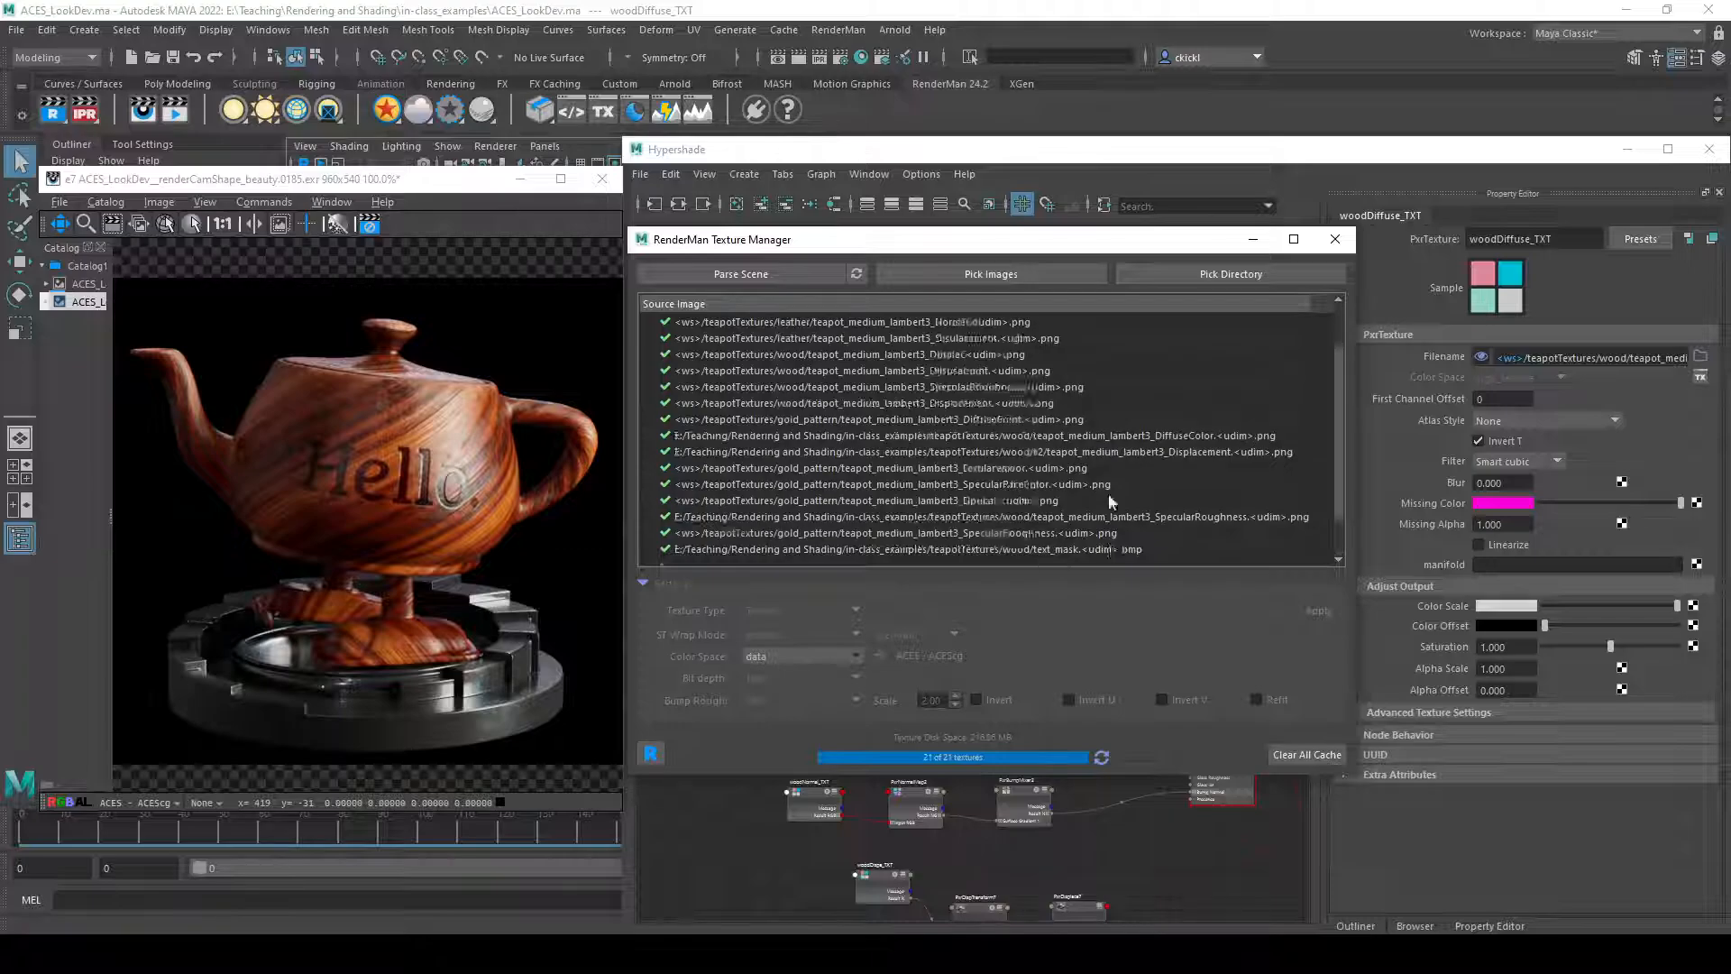
scroll(1069, 447, "down", 2)
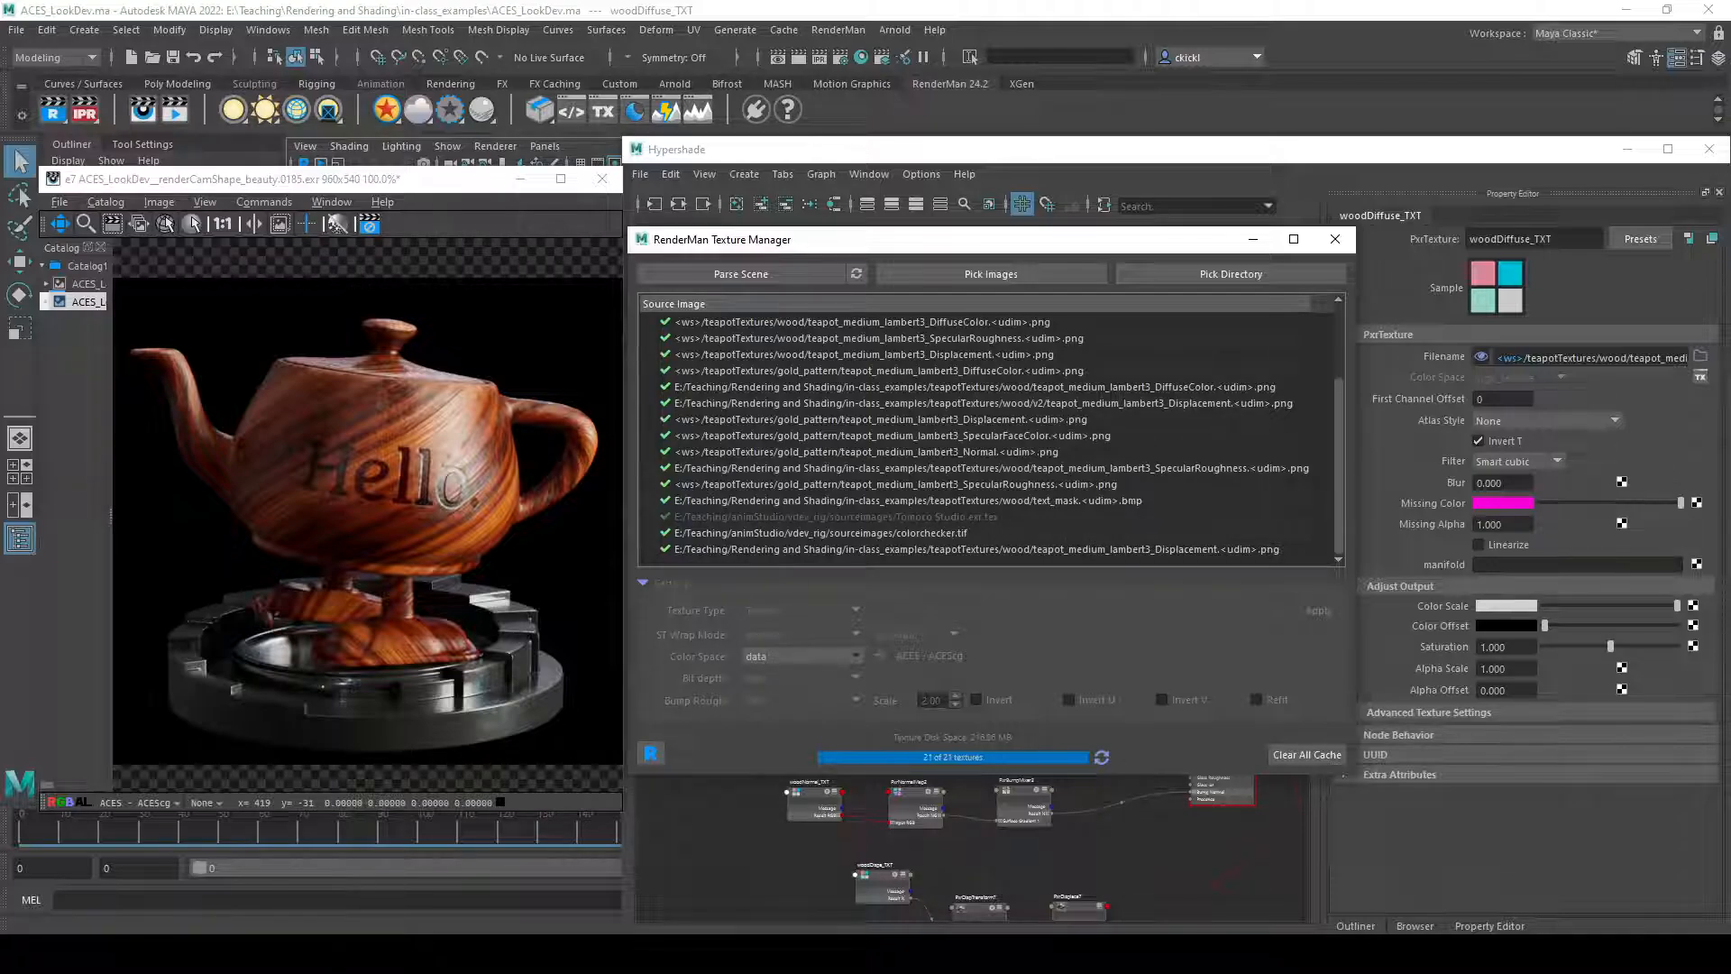
left_click(933, 519)
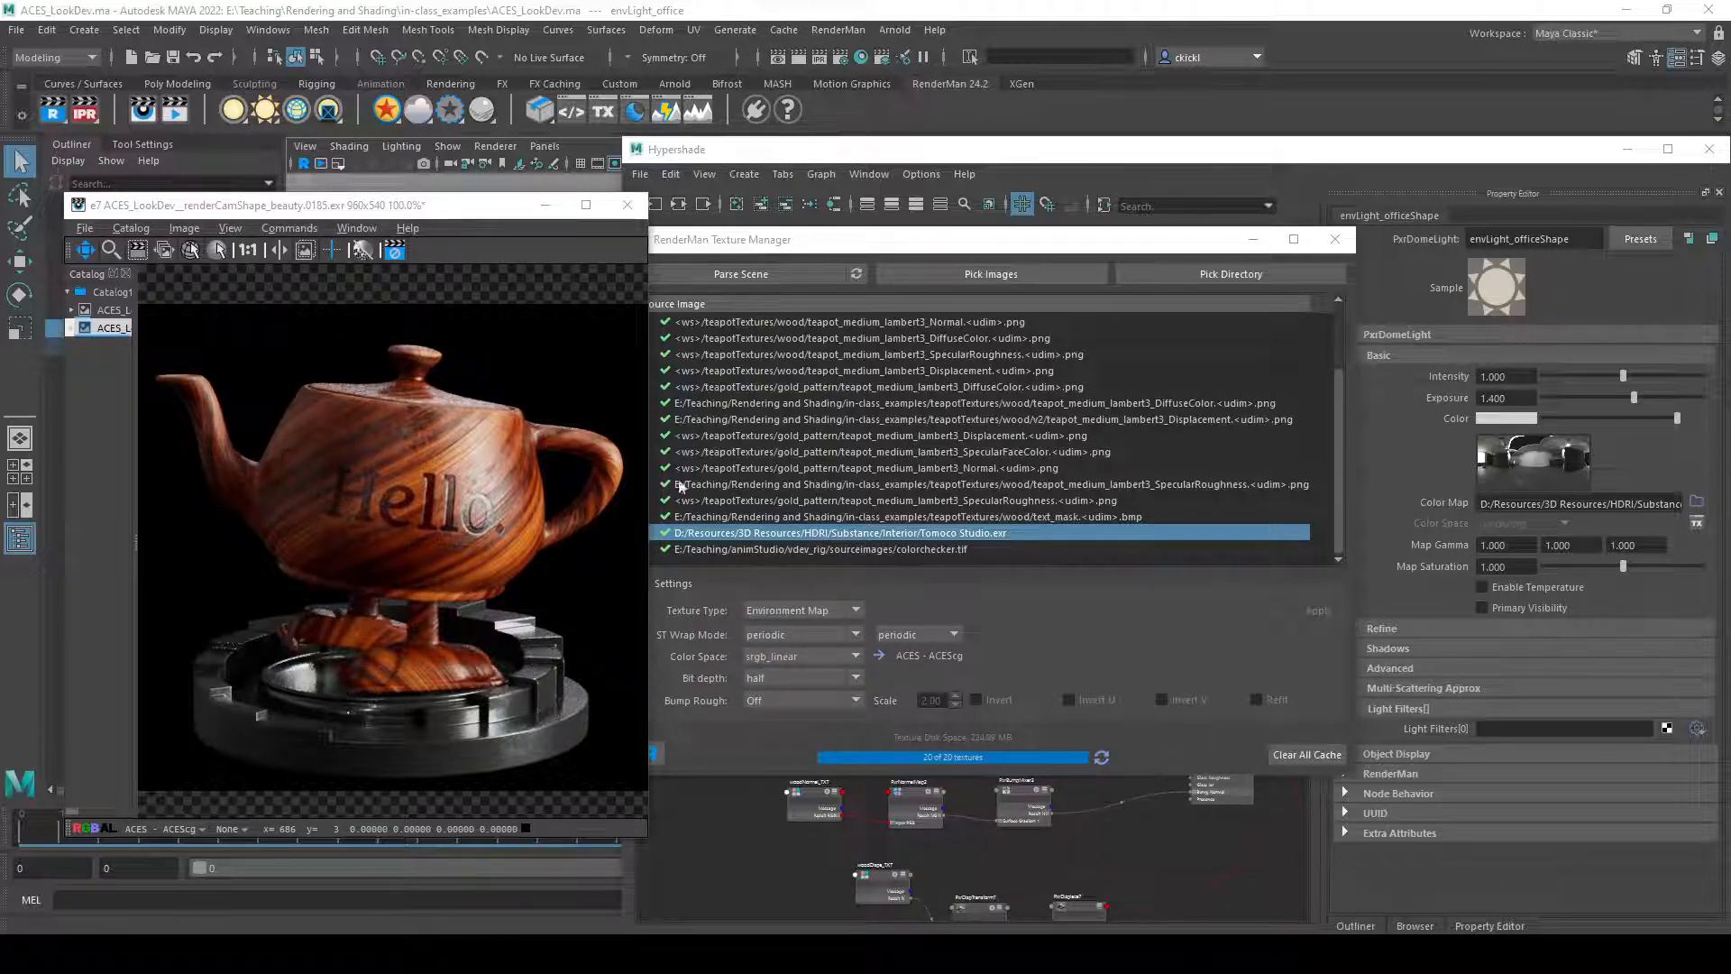
- Inspect the color space settings of the workspace leather and wood DiffuseColor textures
scroll(913, 396, "up", 1)
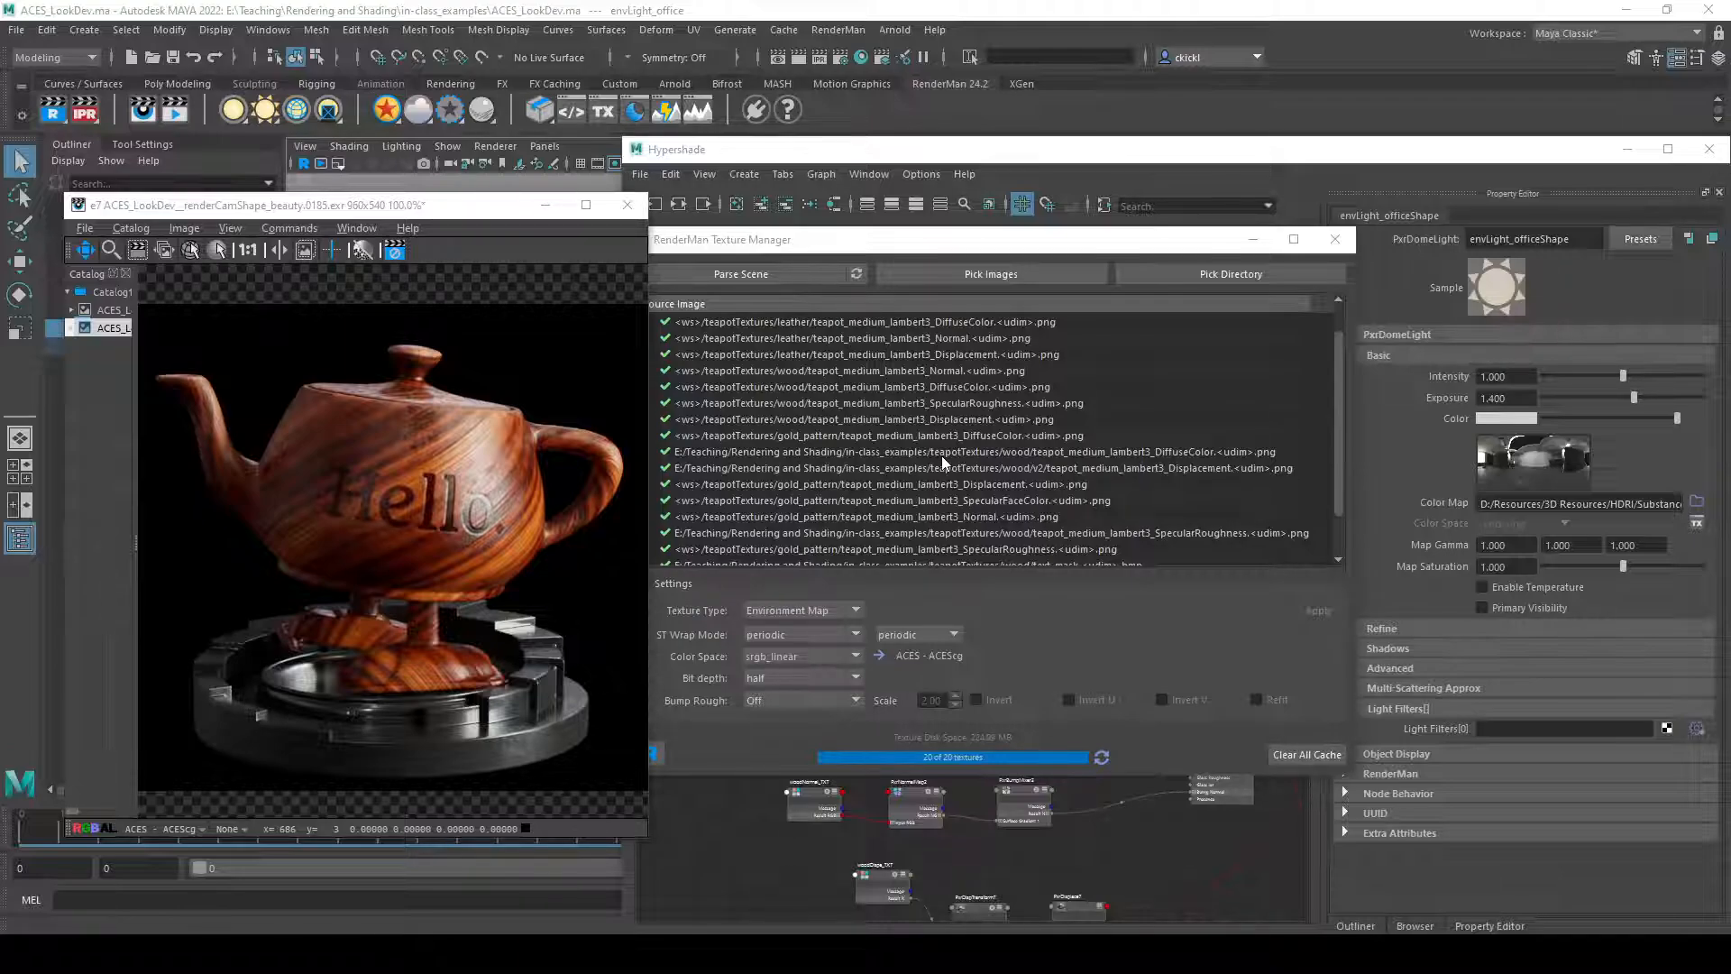
left_click(988, 355)
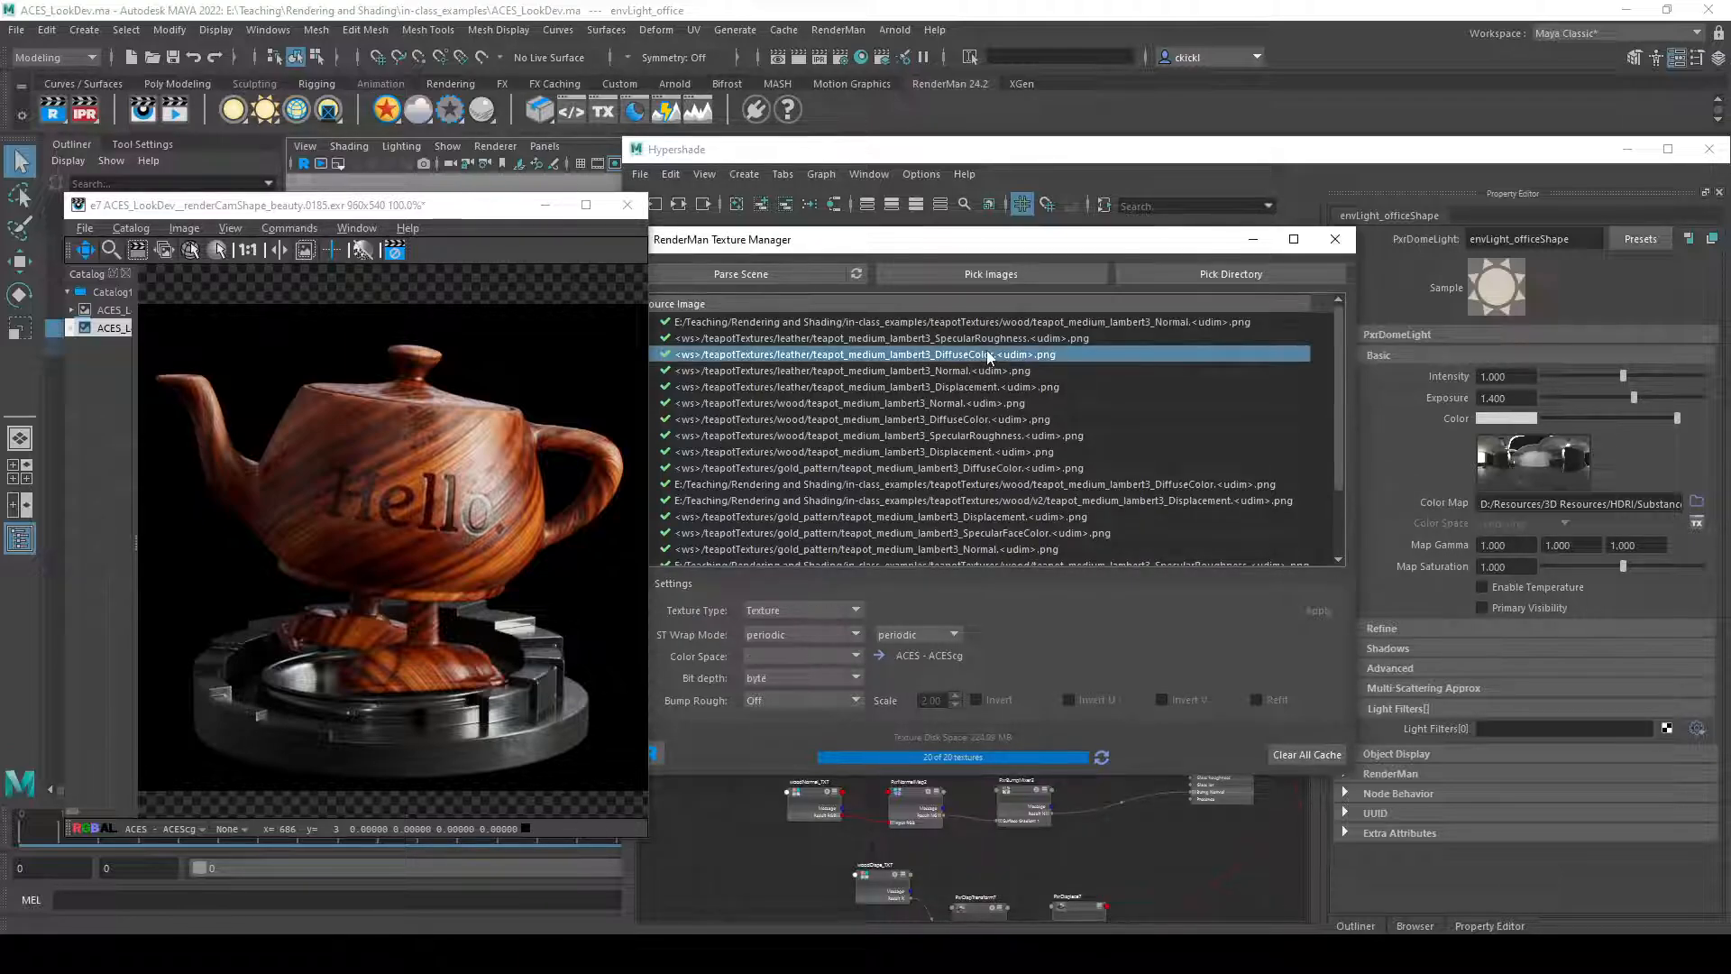
left_click(945, 418)
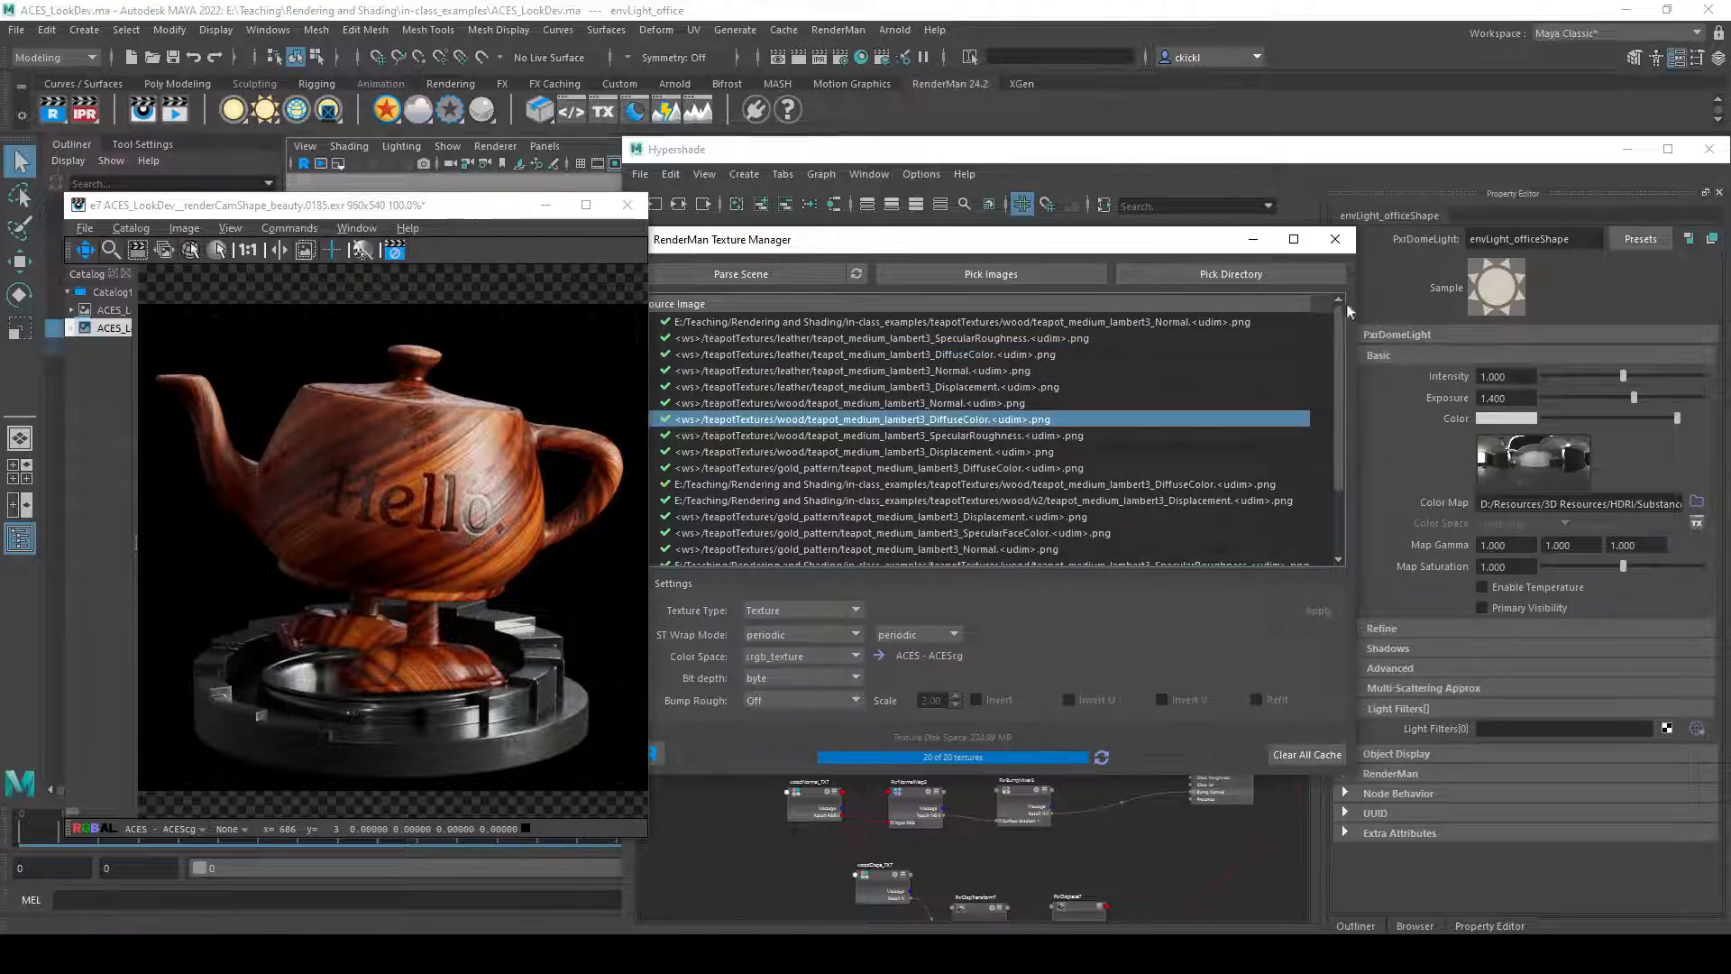
- Select the Tomoco Studio.exr environment map and examine its available color space options without changing the setting
scroll(1097, 494, "down", 2)
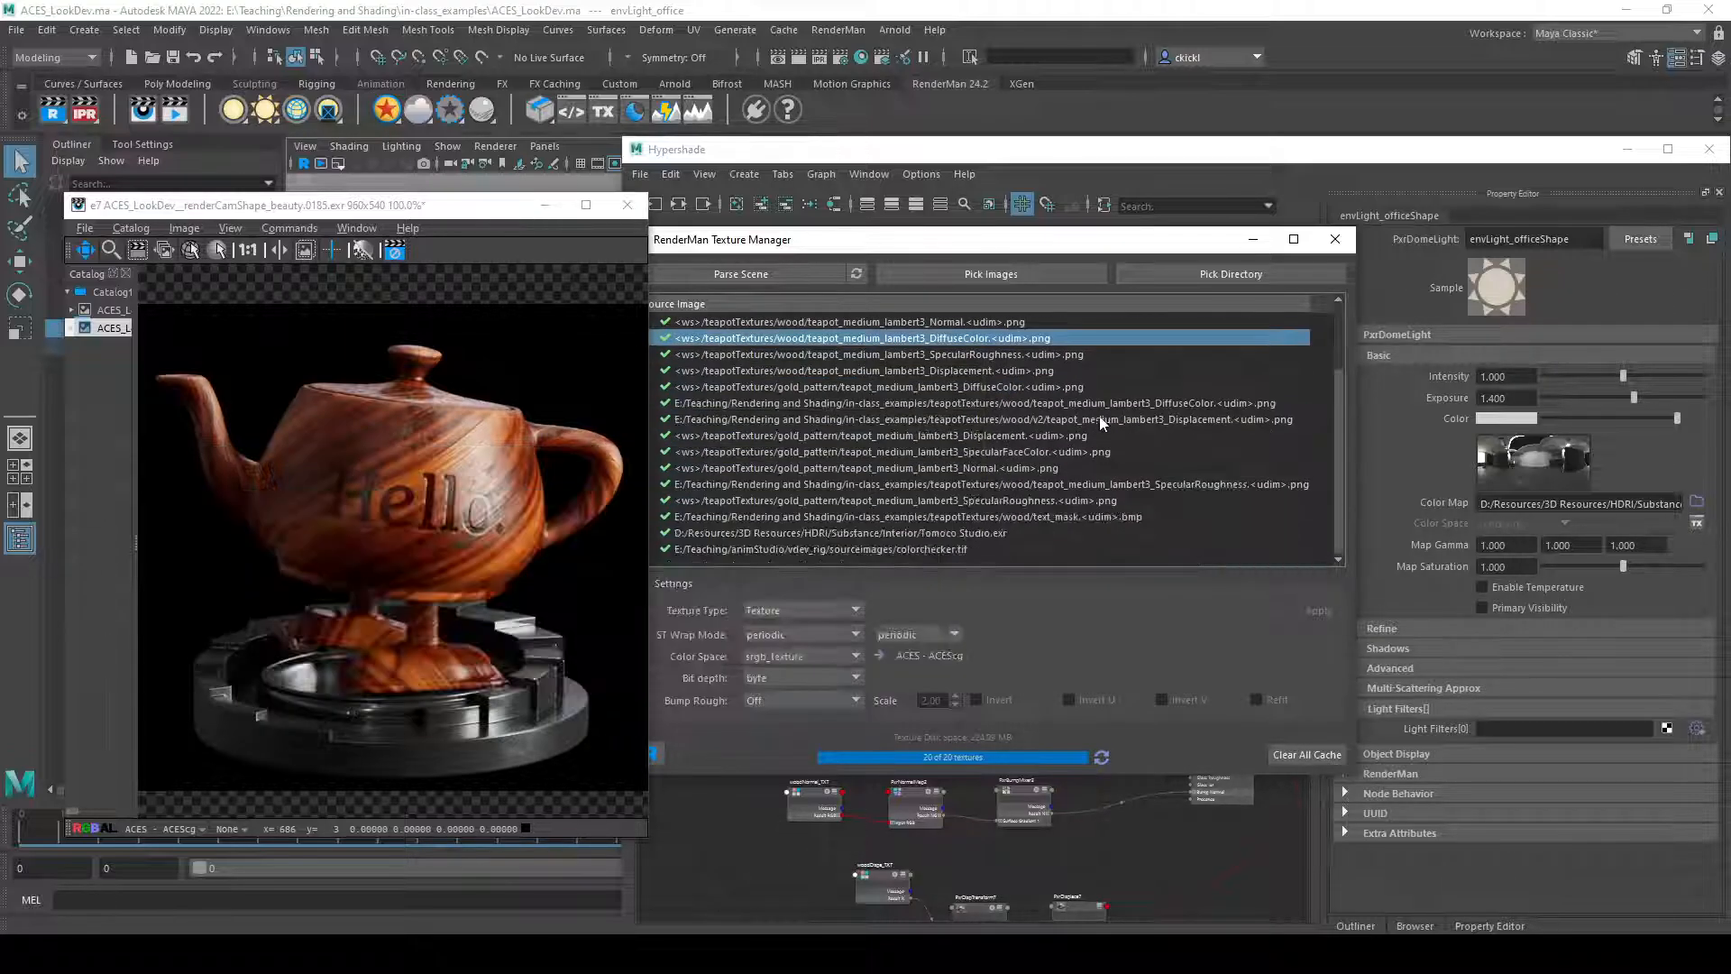
left_click(906, 533)
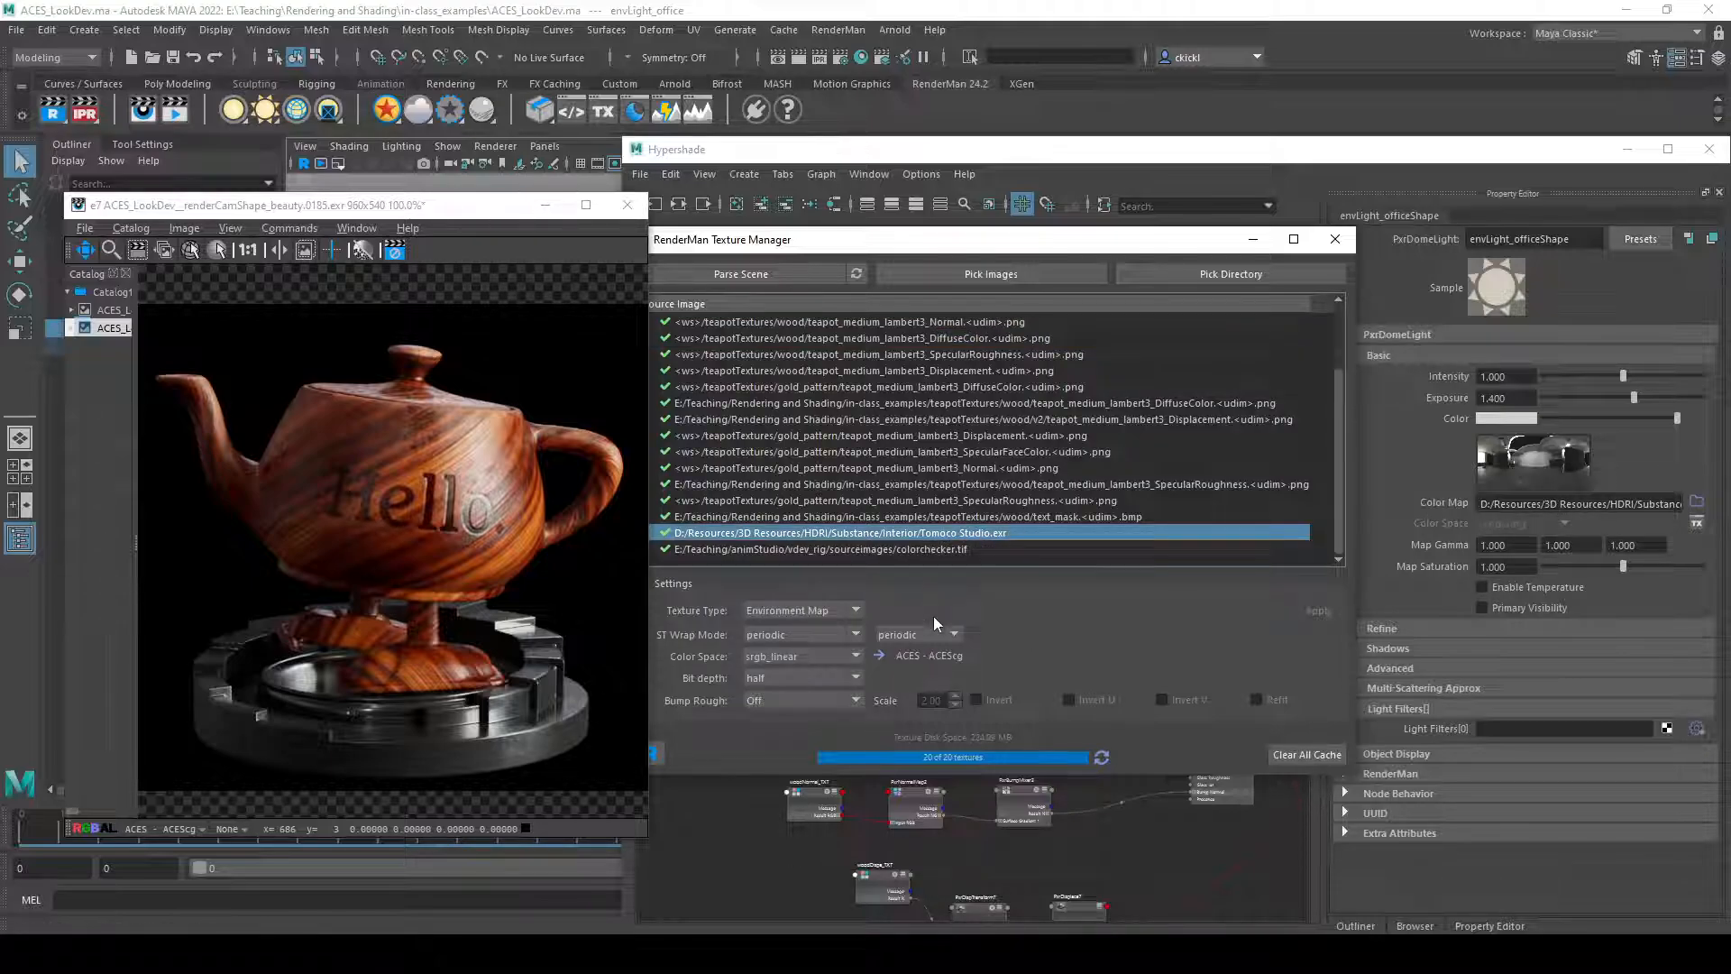
left_click(803, 655)
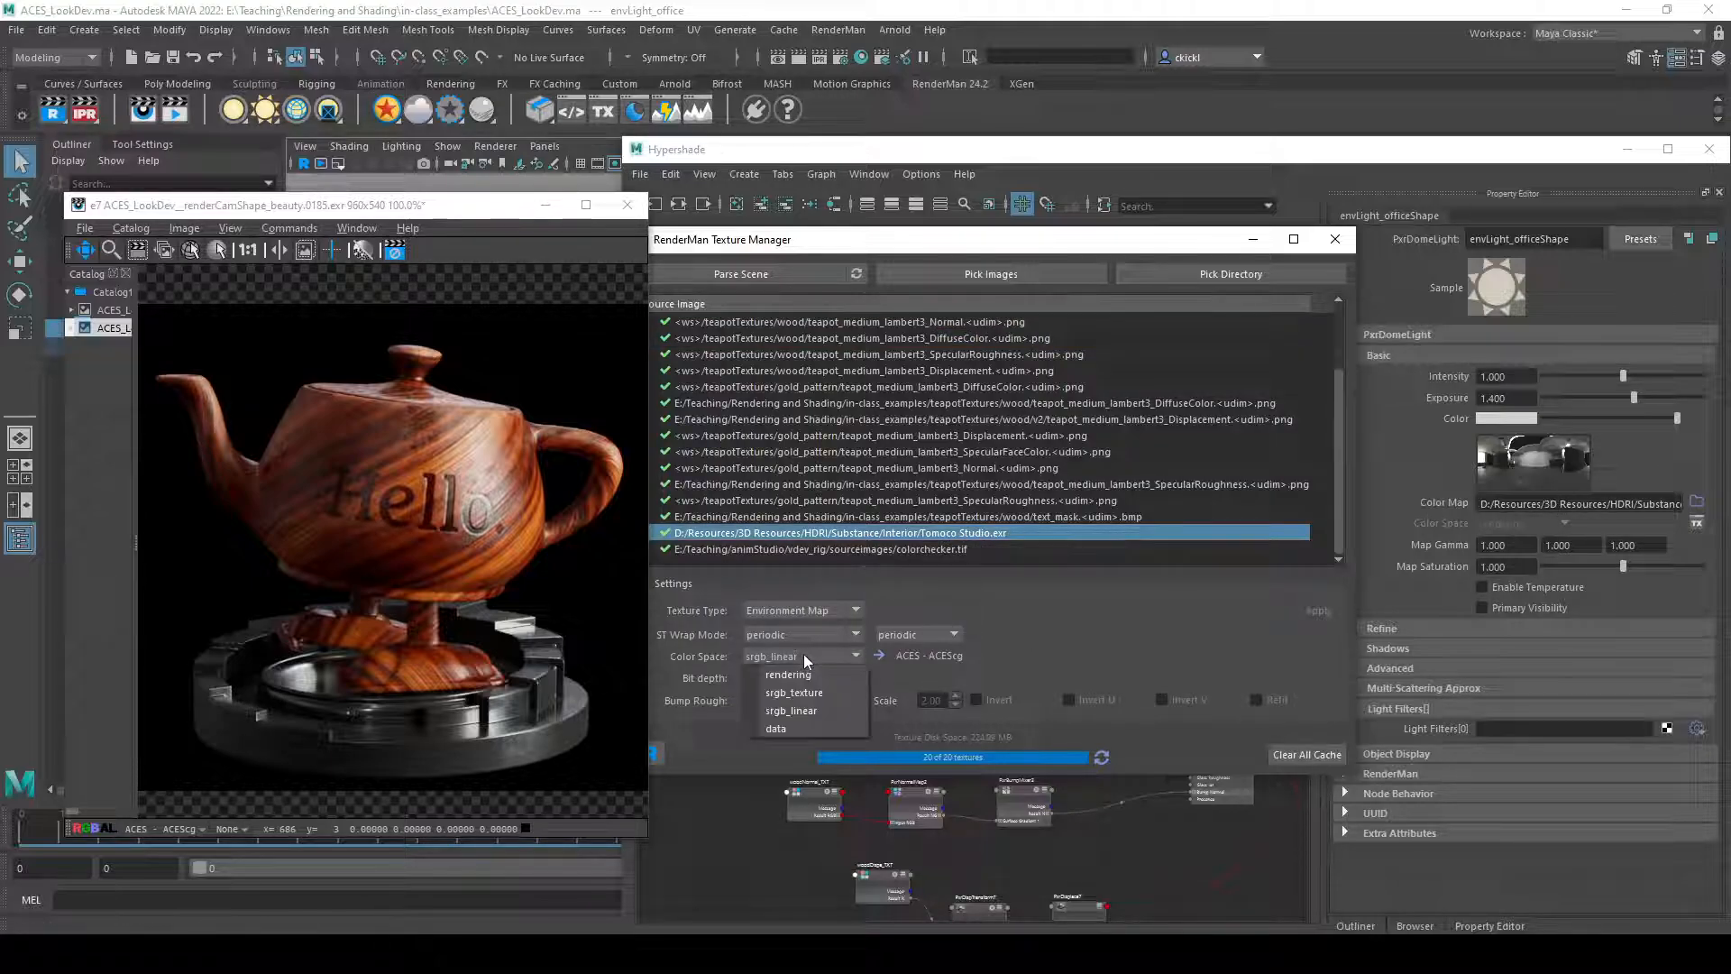
left_click(1140, 667)
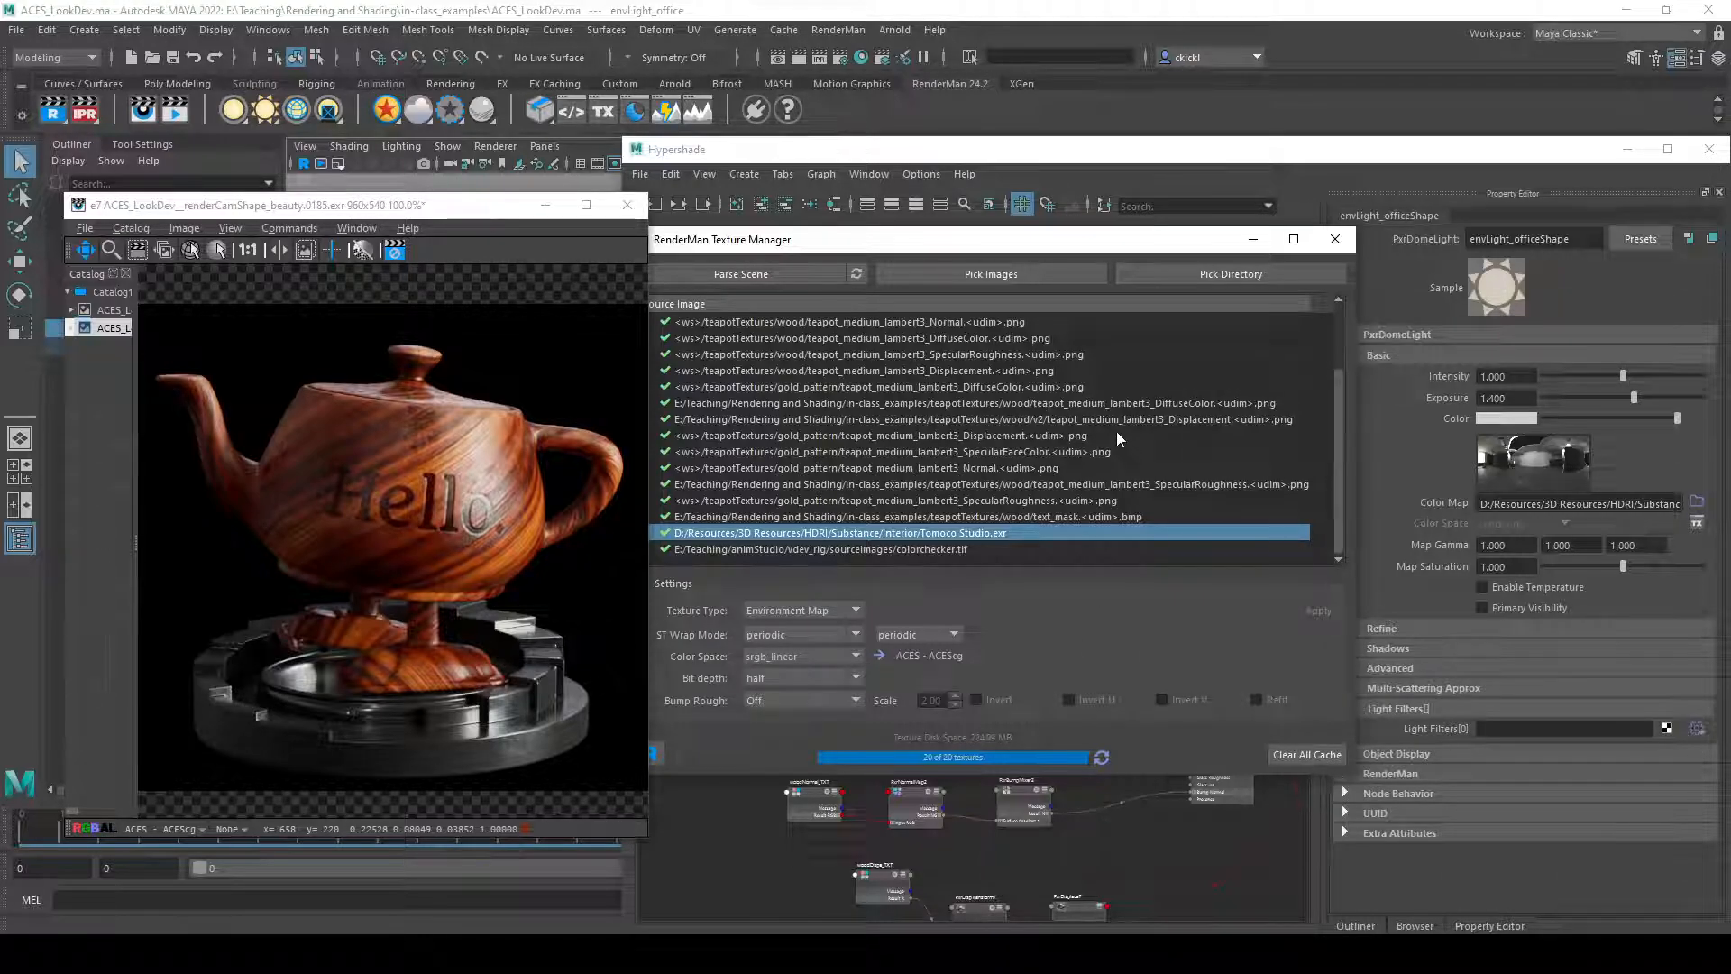